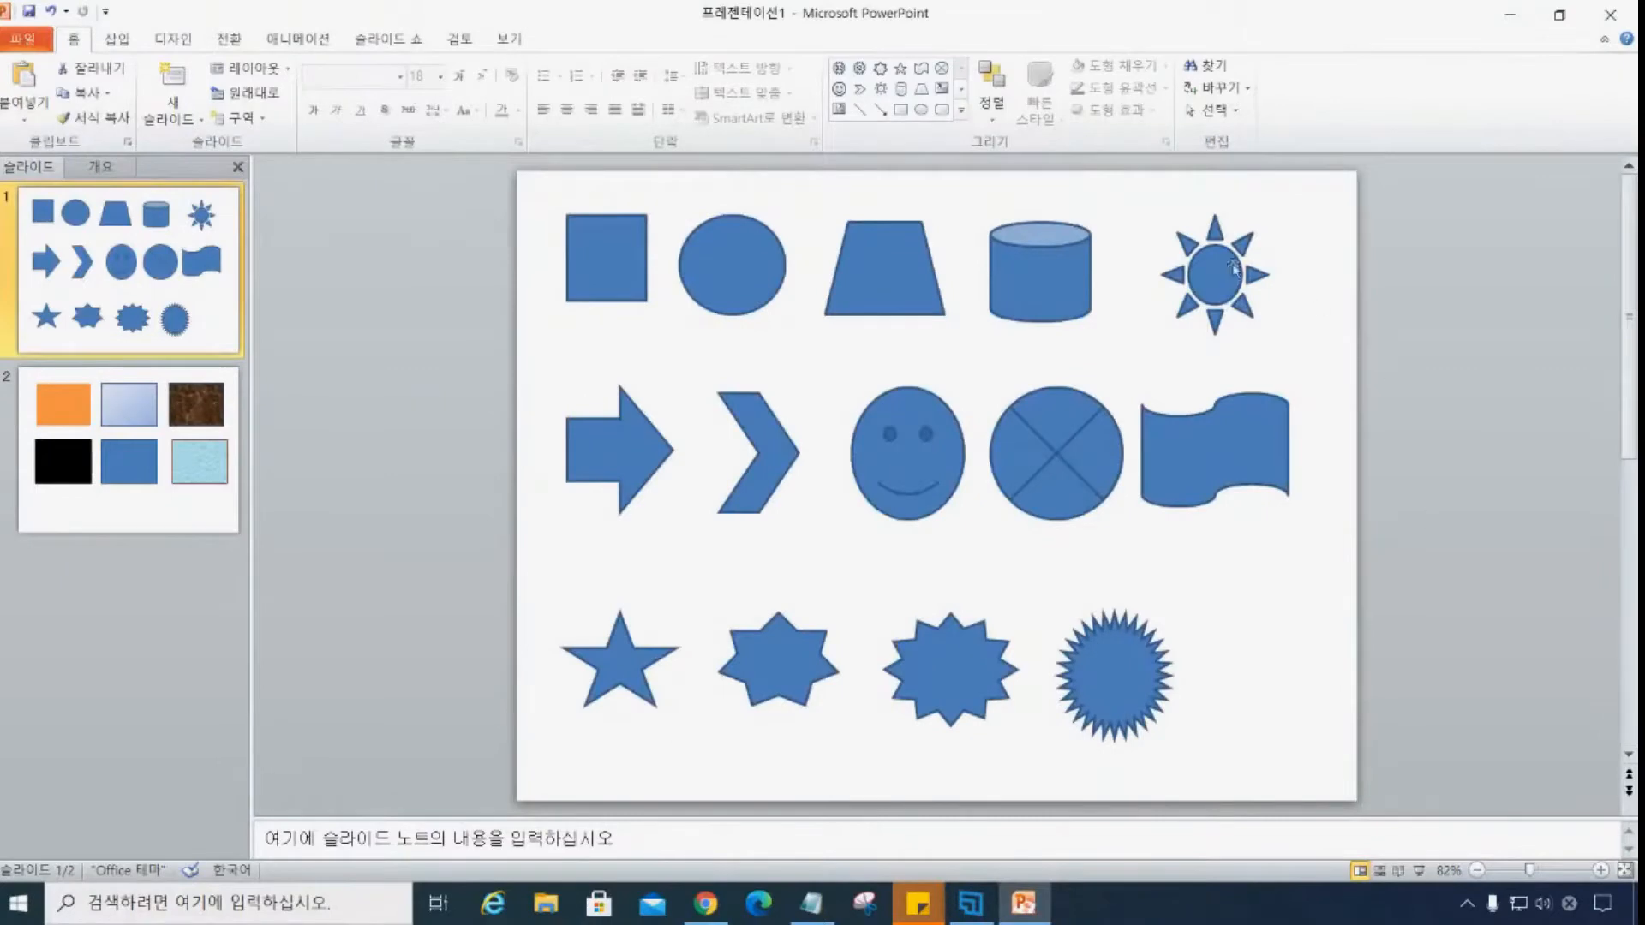
- Show the second sample slide, shrink the presentation window beside the notes, and highlight the topic "도형그룹/해제" in Notepad
click(131, 468)
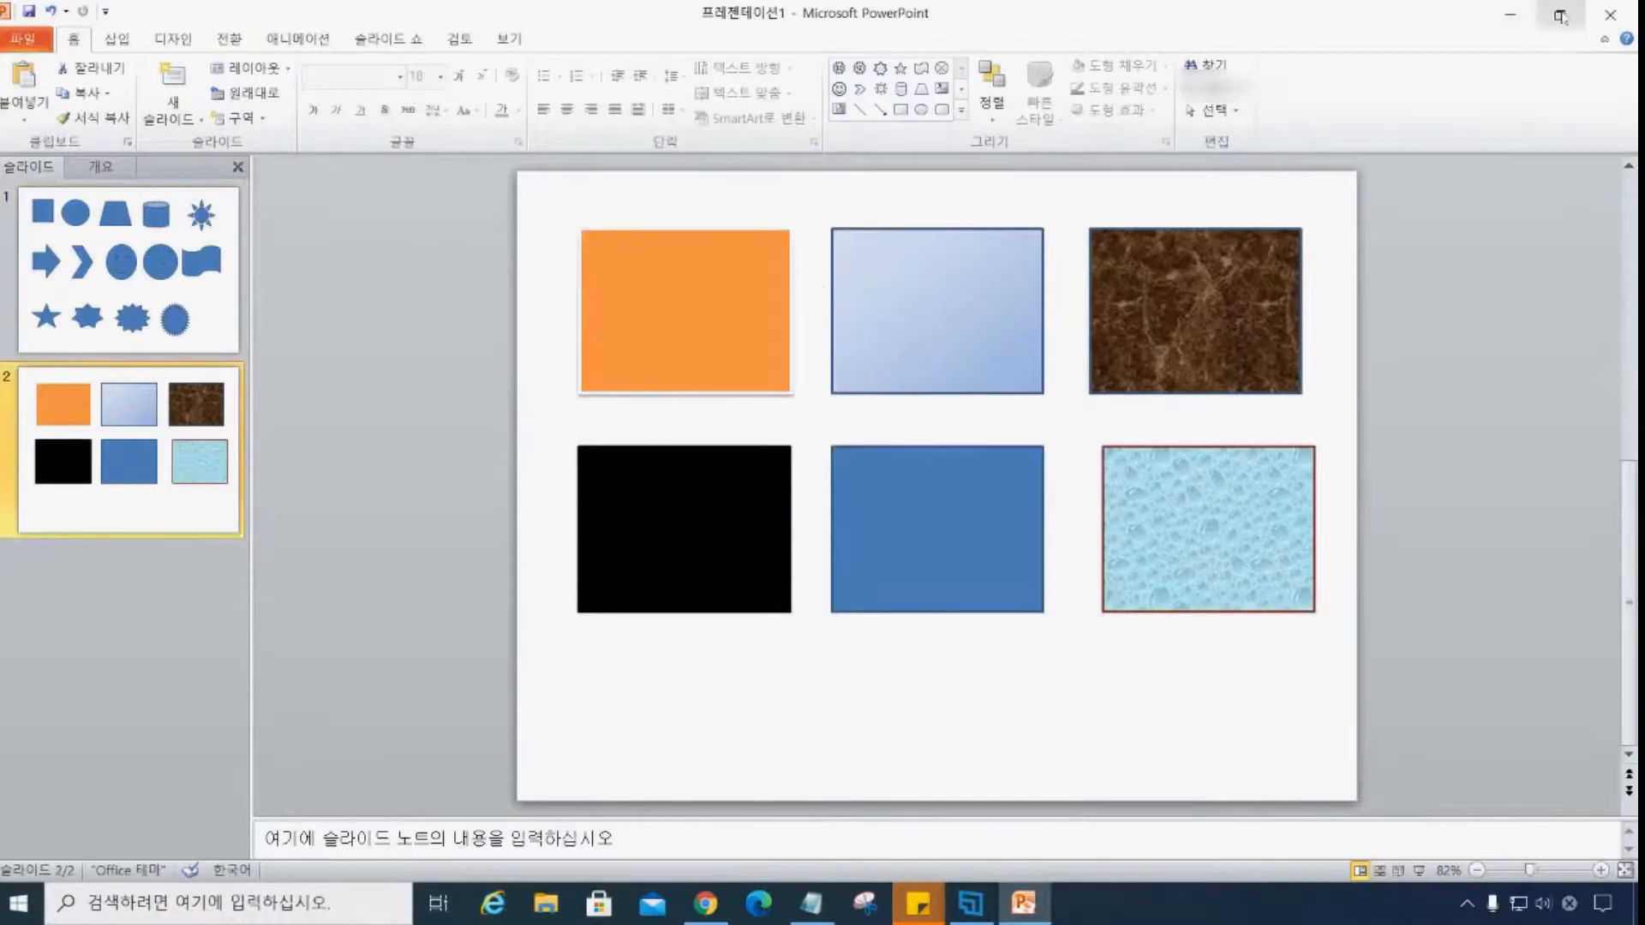
click(1560, 15)
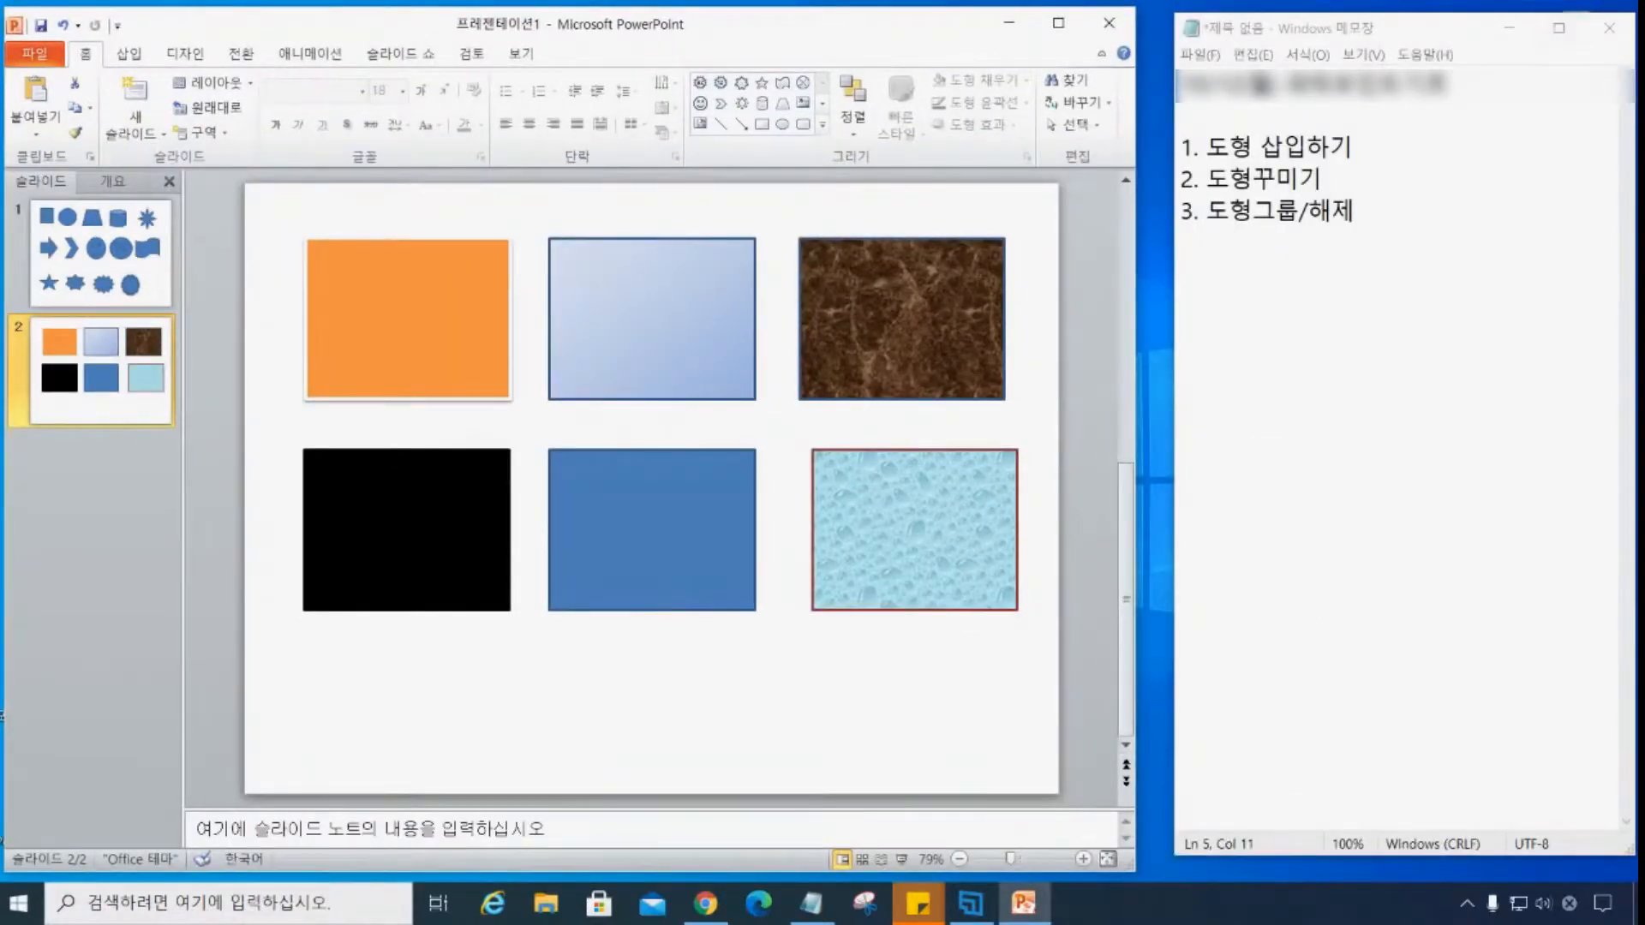
drag(1207, 210, 1356, 210)
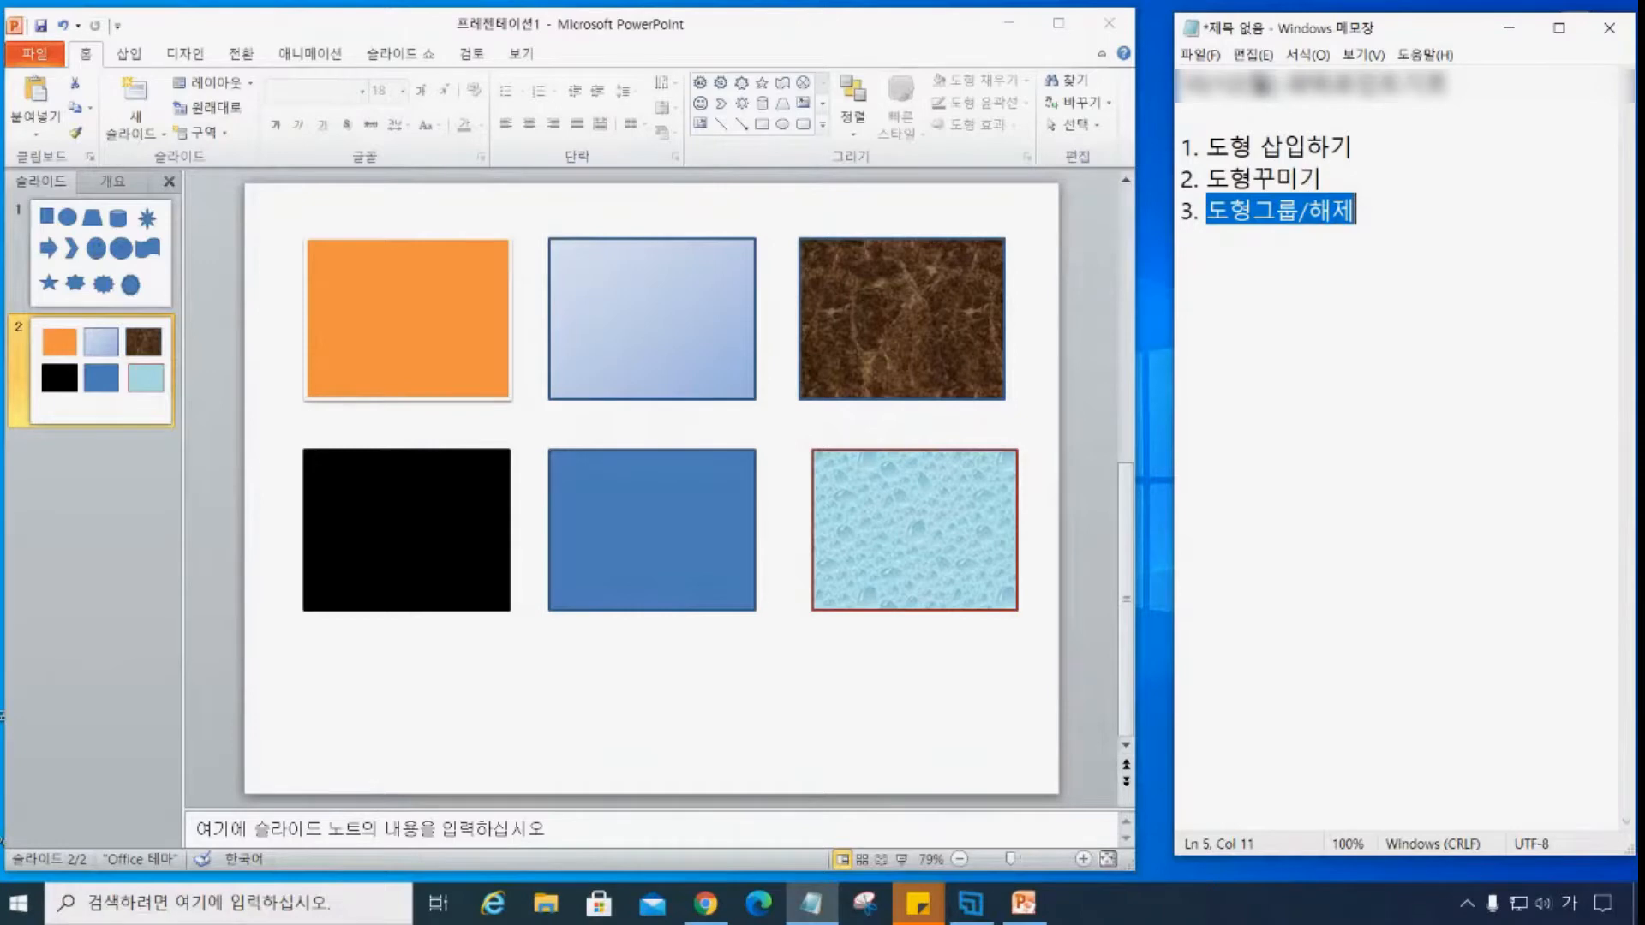
- Minimize the sample presentation, open a new PowerPoint presentation, and fit its window beside the Notepad notes
click(1013, 28)
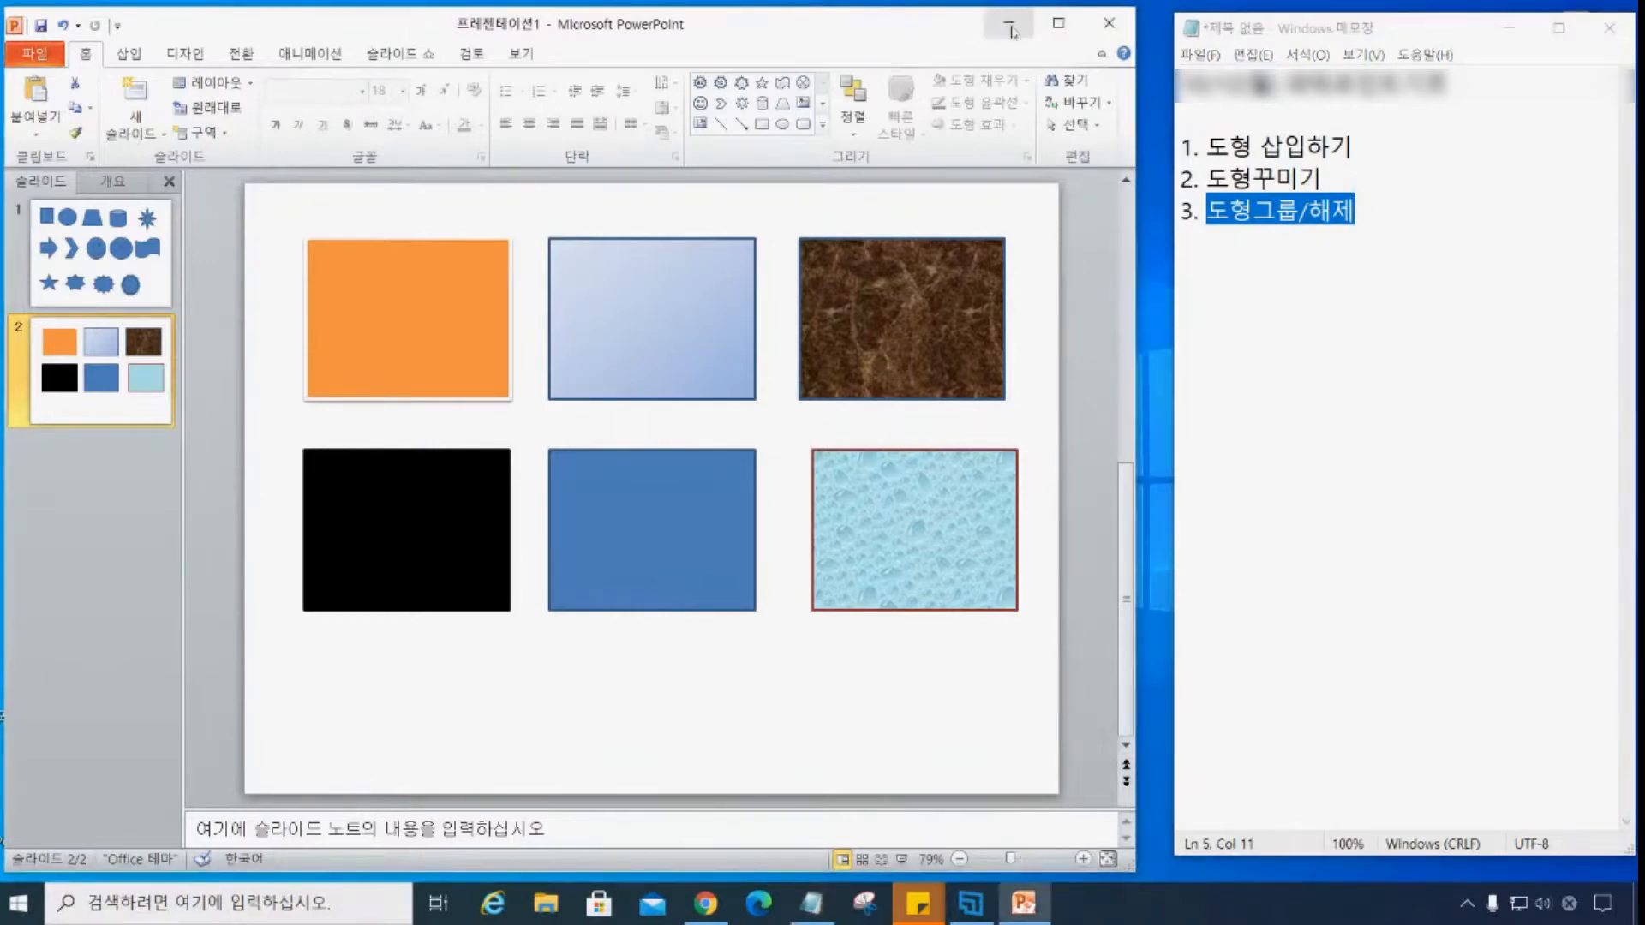
click(1011, 25)
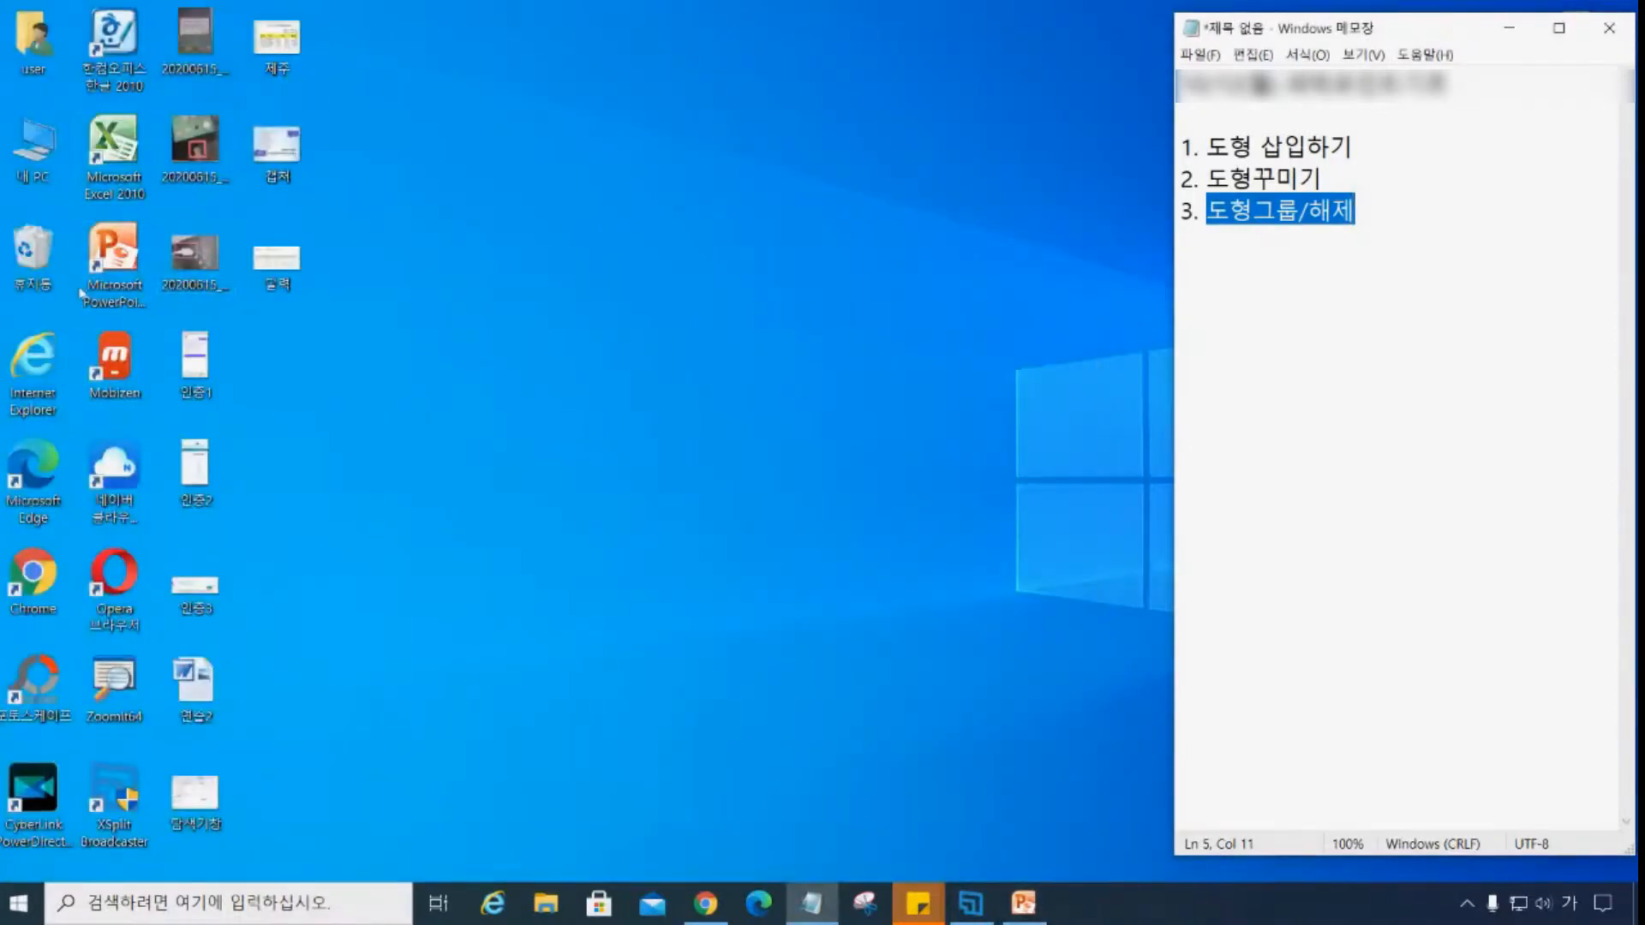
double_click(112, 290)
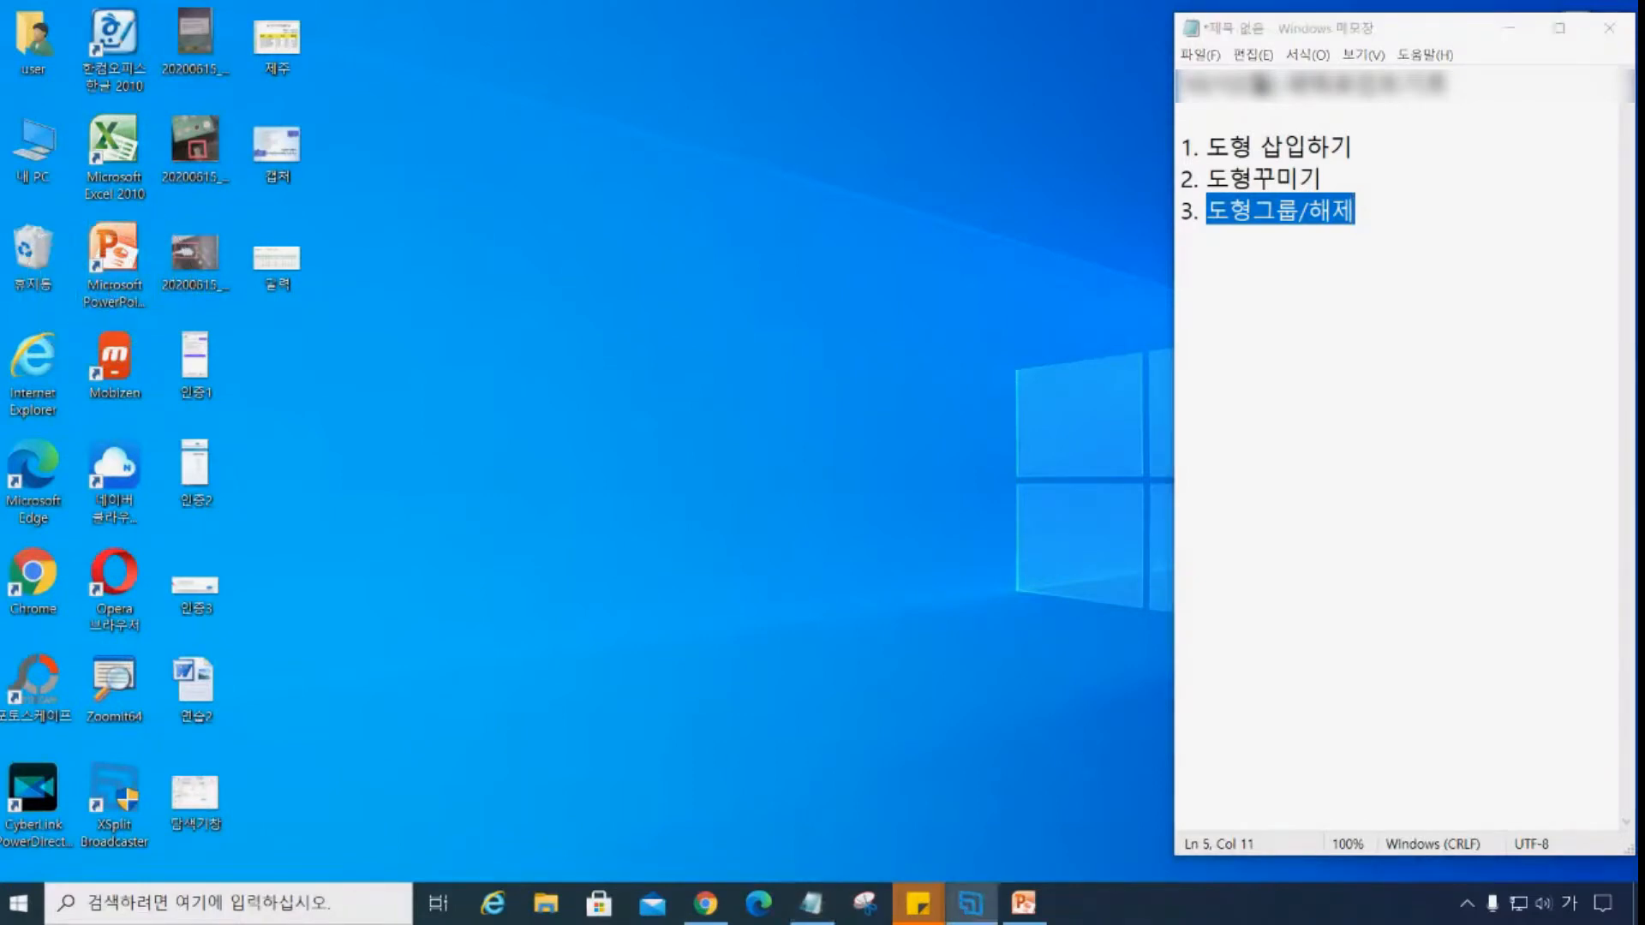
key(ctrl)
key(ctrl)
key(ctrl)
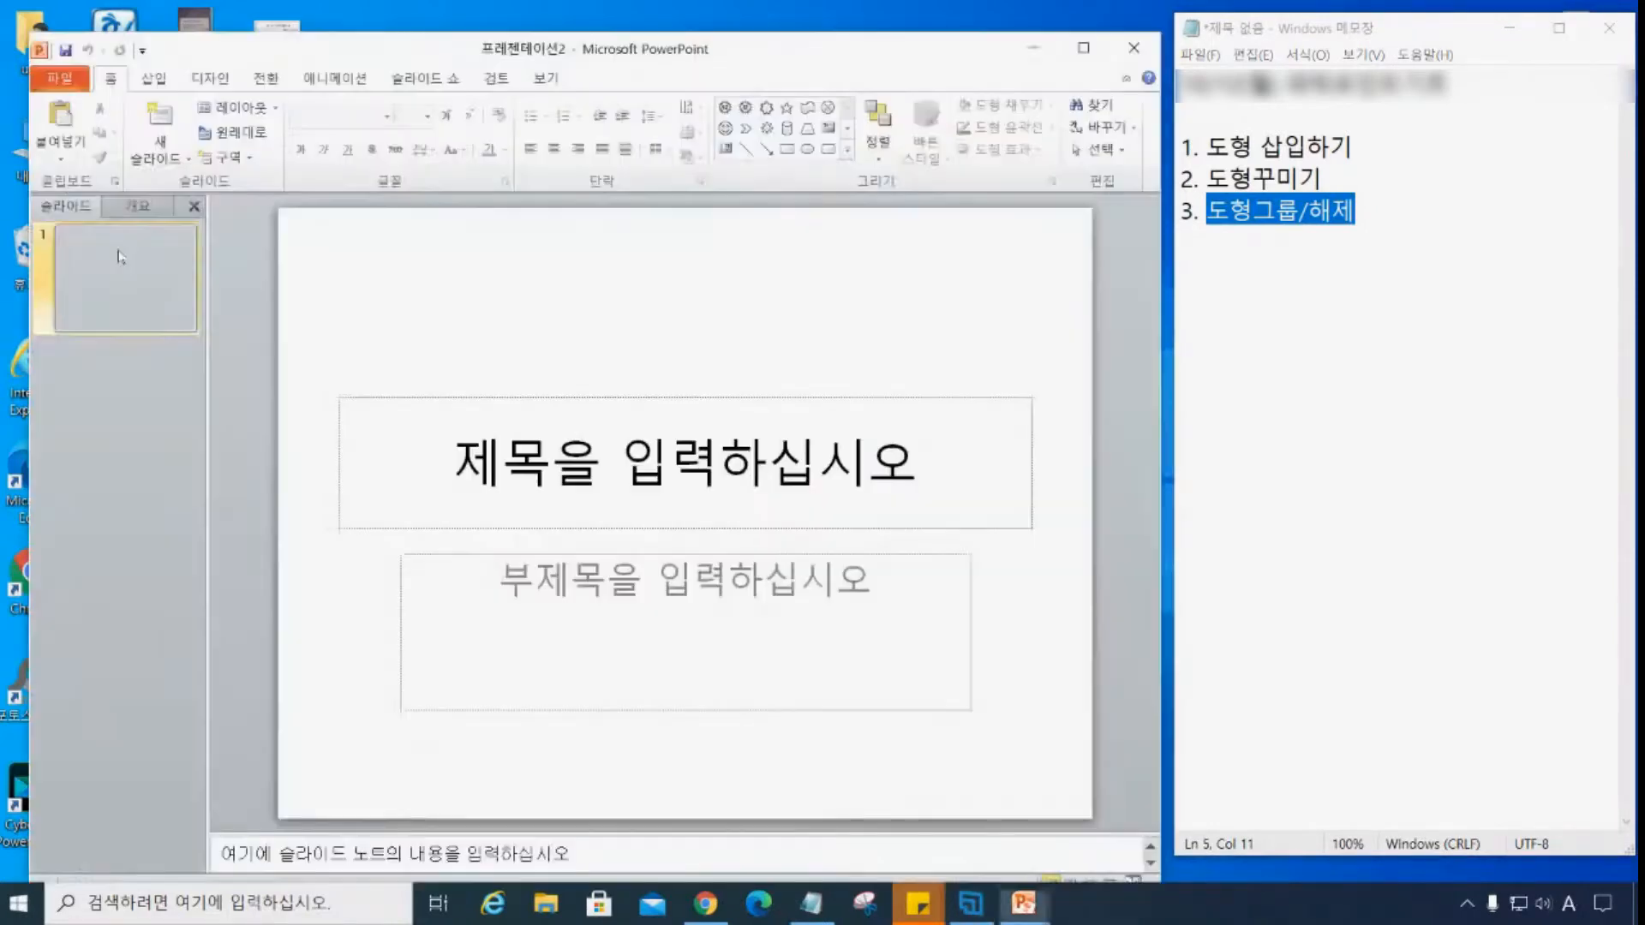
drag(785, 49, 758, 23)
drag(1132, 805, 1162, 805)
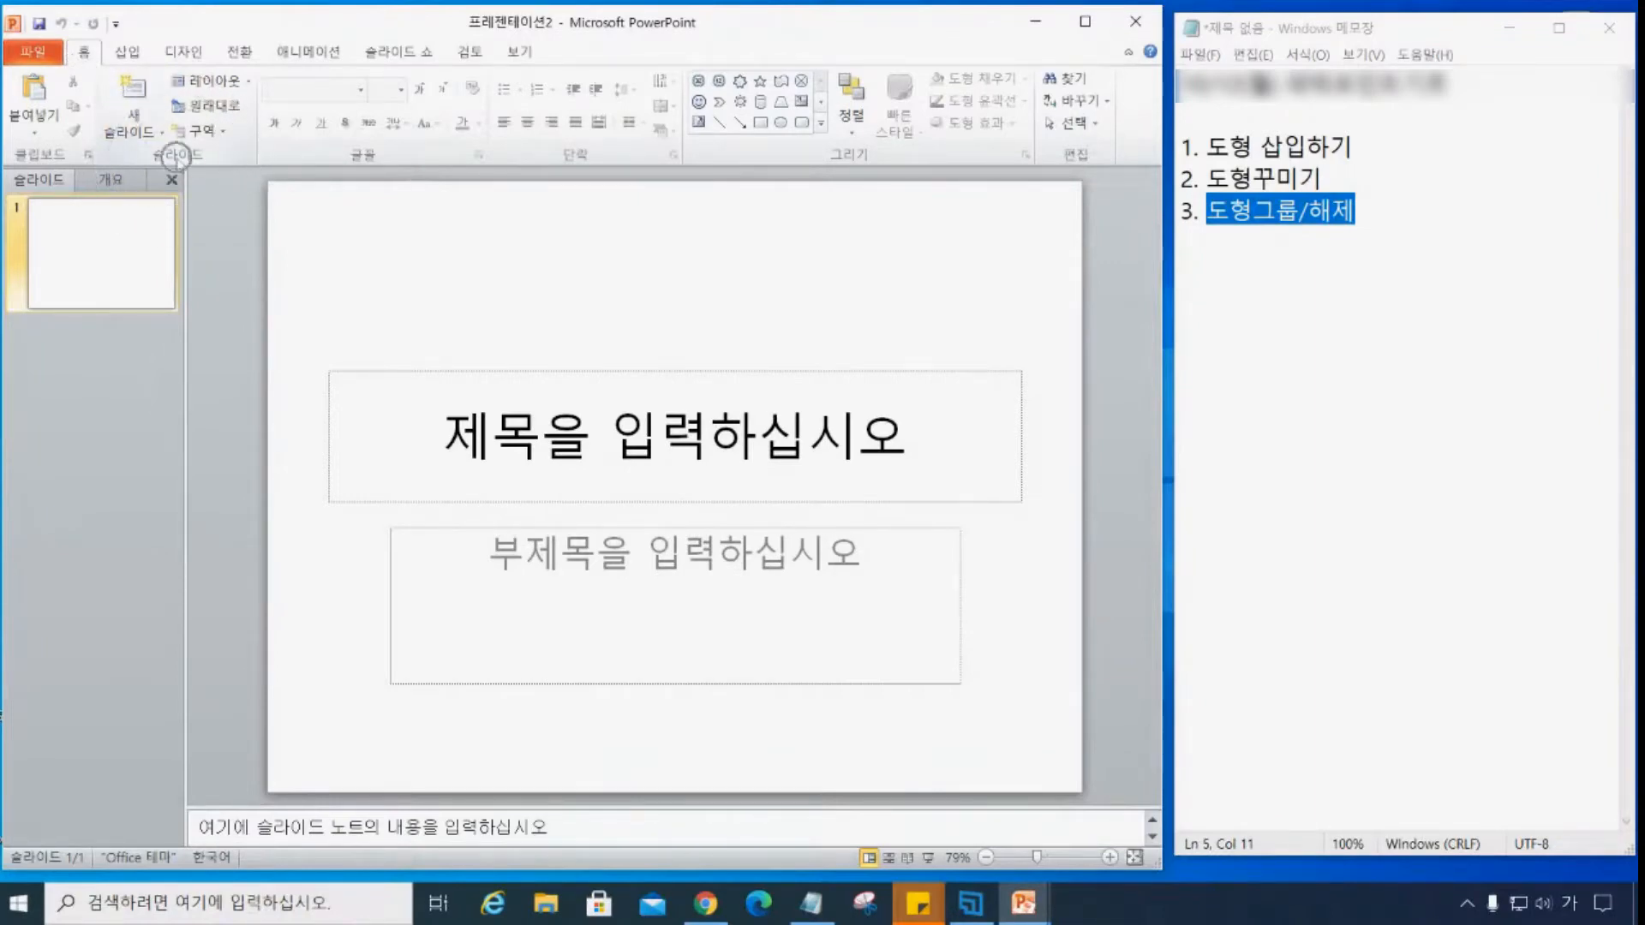
- Check the shapes on the first slide of the sample presentation 프레젠테이션1, returning to the new presentation
click(235, 86)
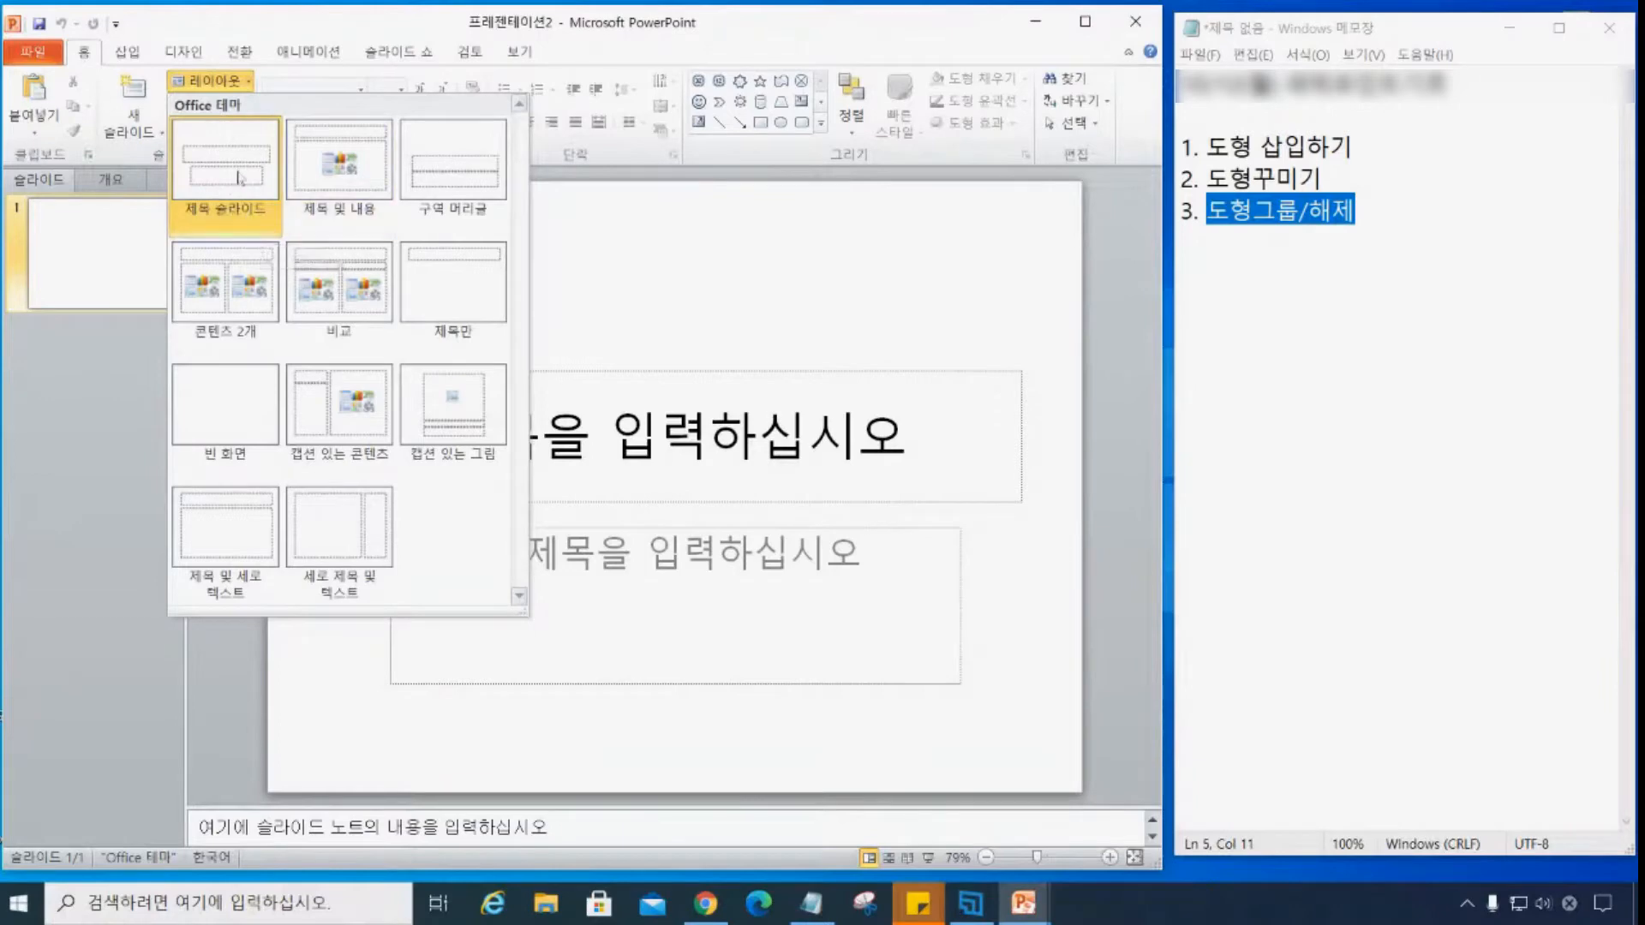
mouse_move(1037, 914)
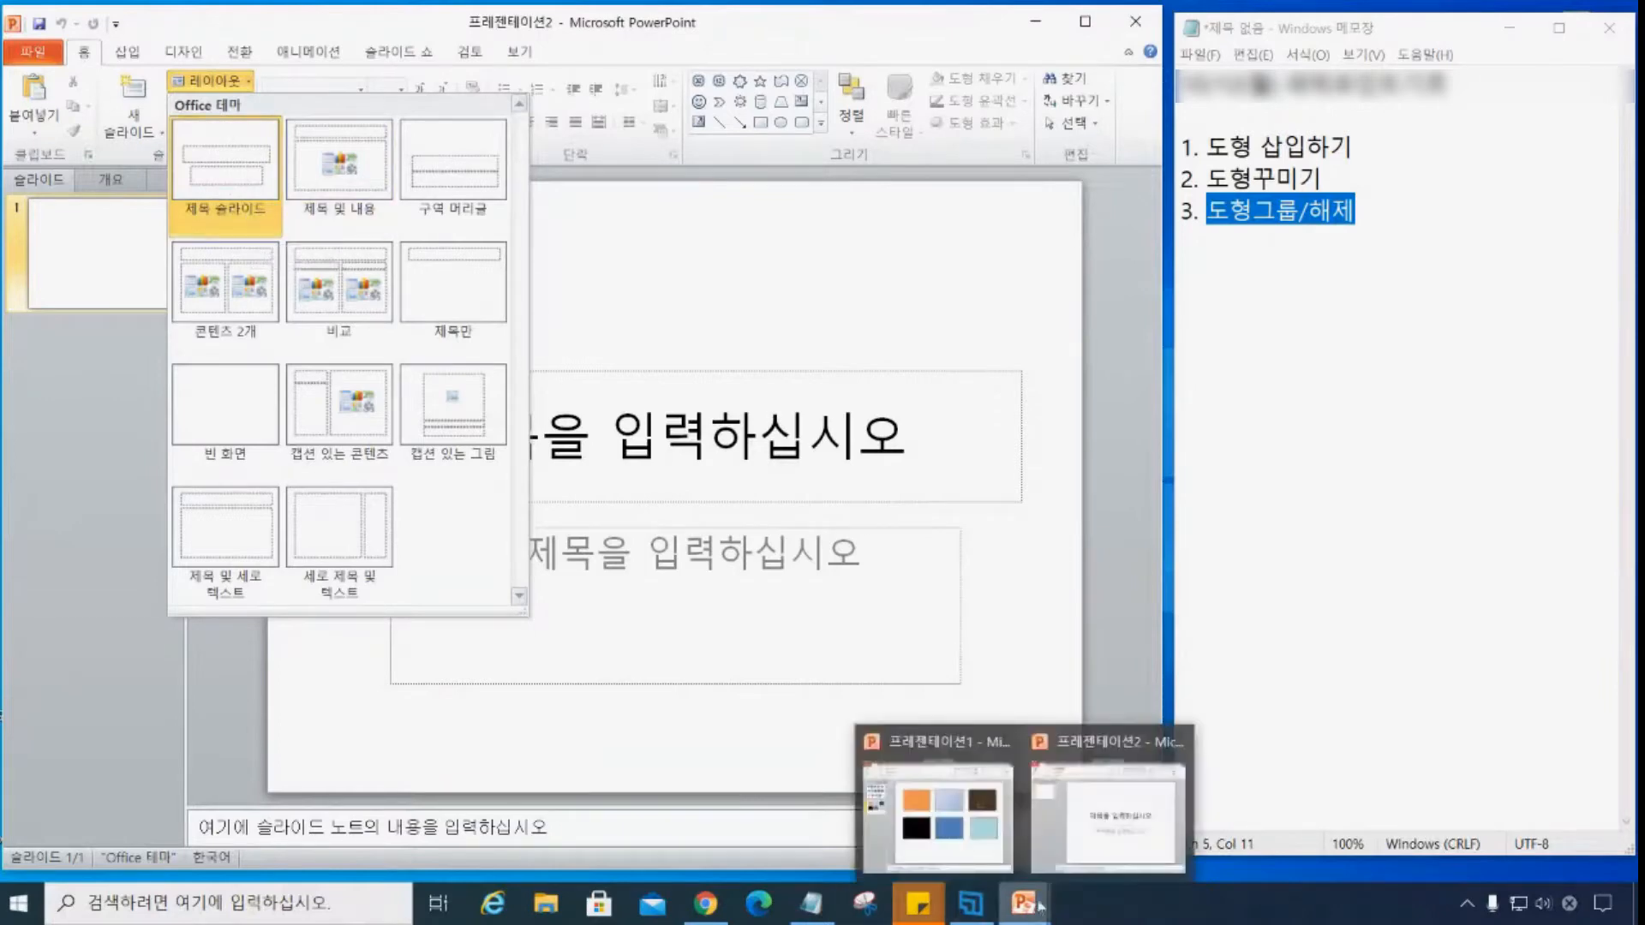
click(940, 823)
click(49, 253)
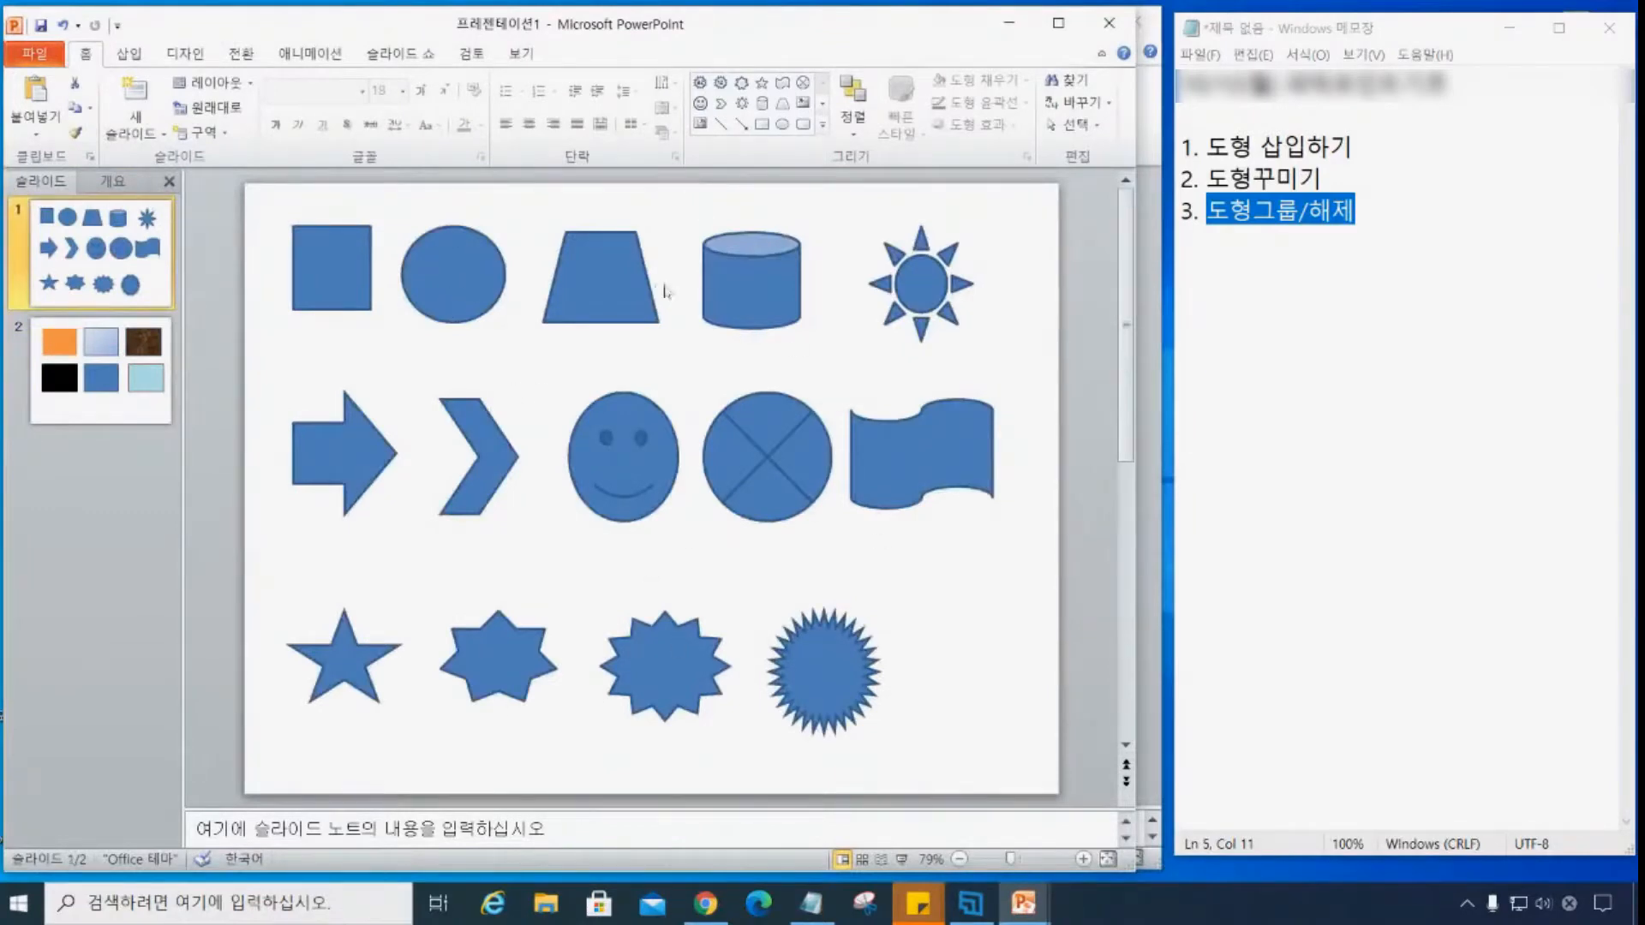
click(1011, 27)
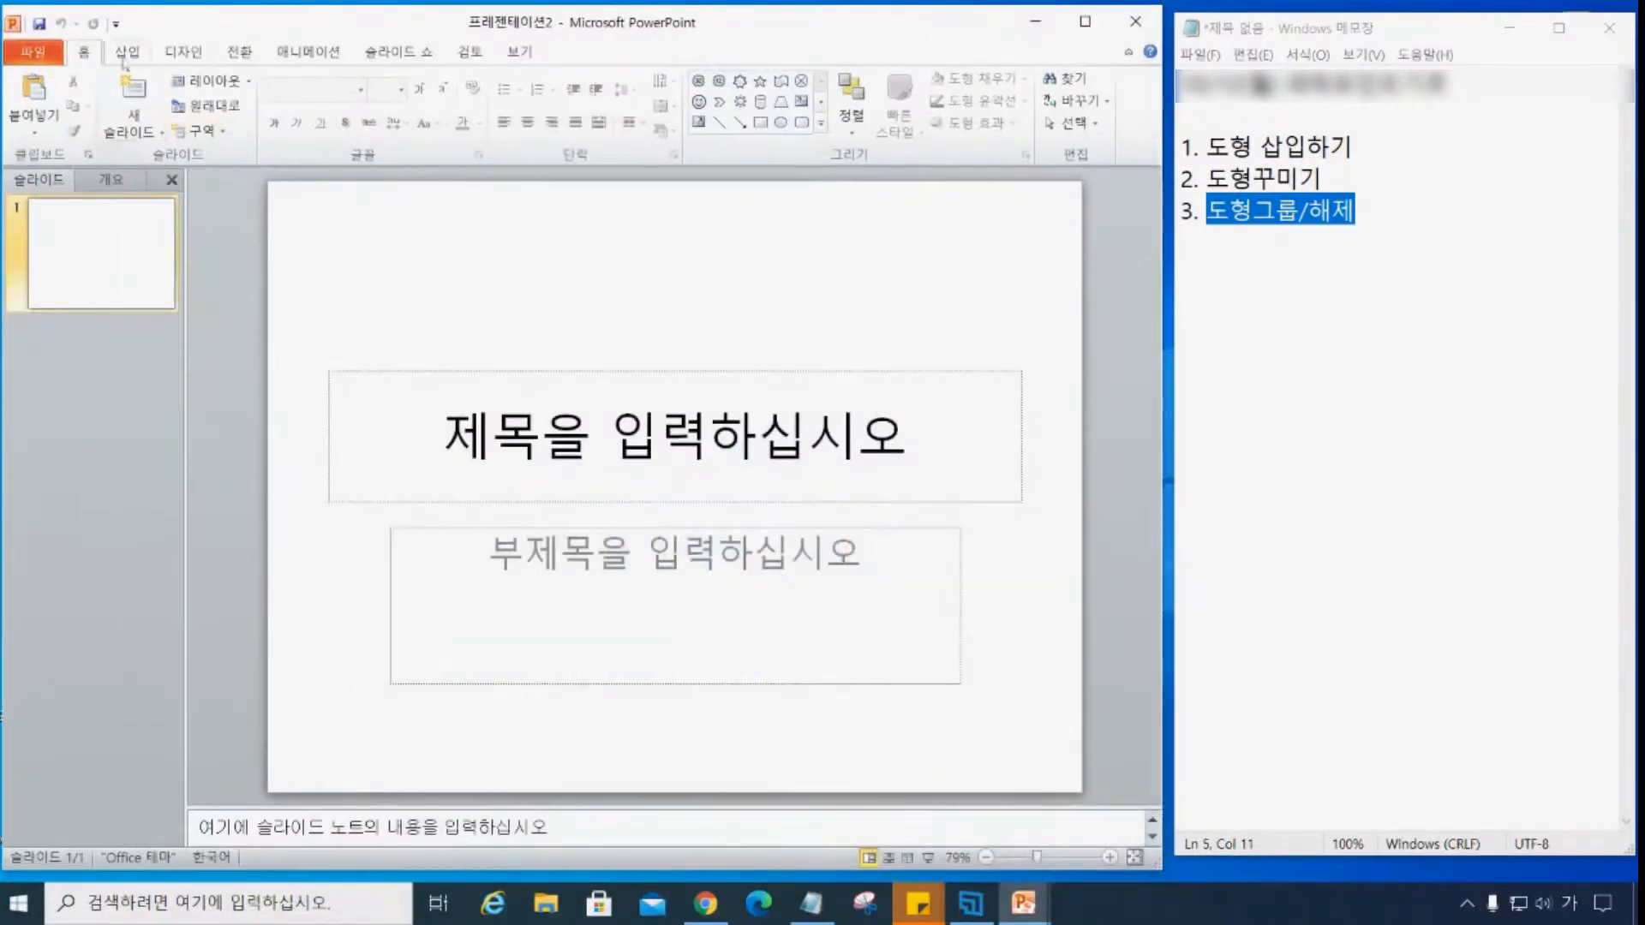
- Change the layout of the new presentation's slide to blank (빈 화면)
click(81, 62)
click(239, 83)
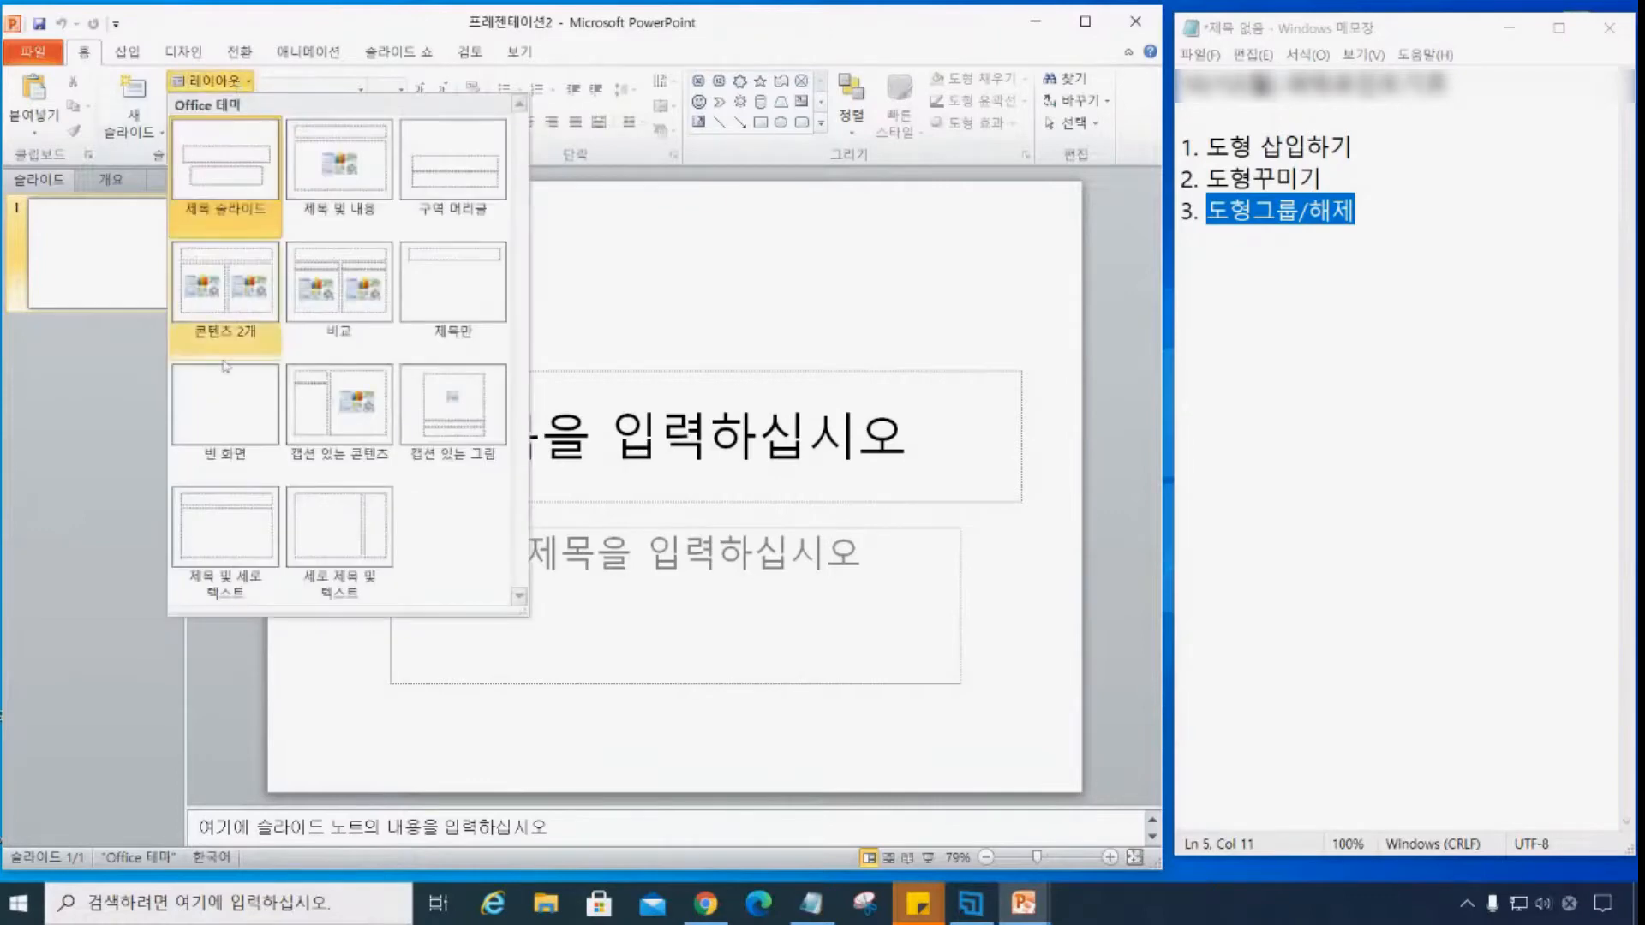
click(220, 426)
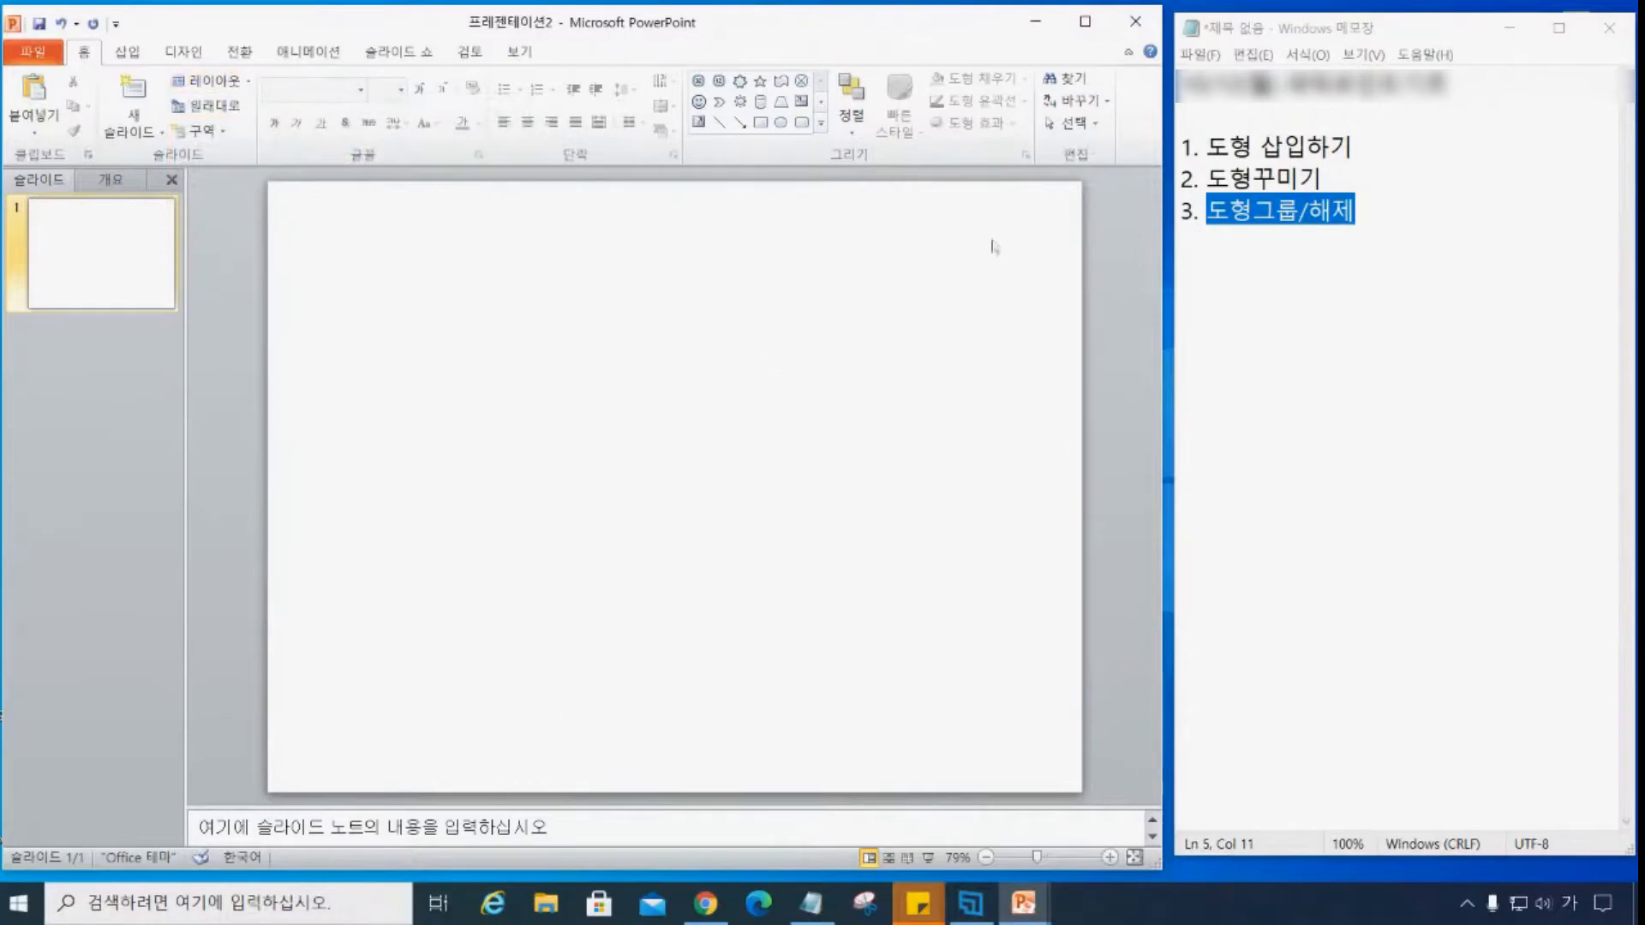
- Switch to Notepad and add the line "1) 슬라이드레이이웃-빈화면변경" under "1. 도형 삽입하기"
click(1357, 146)
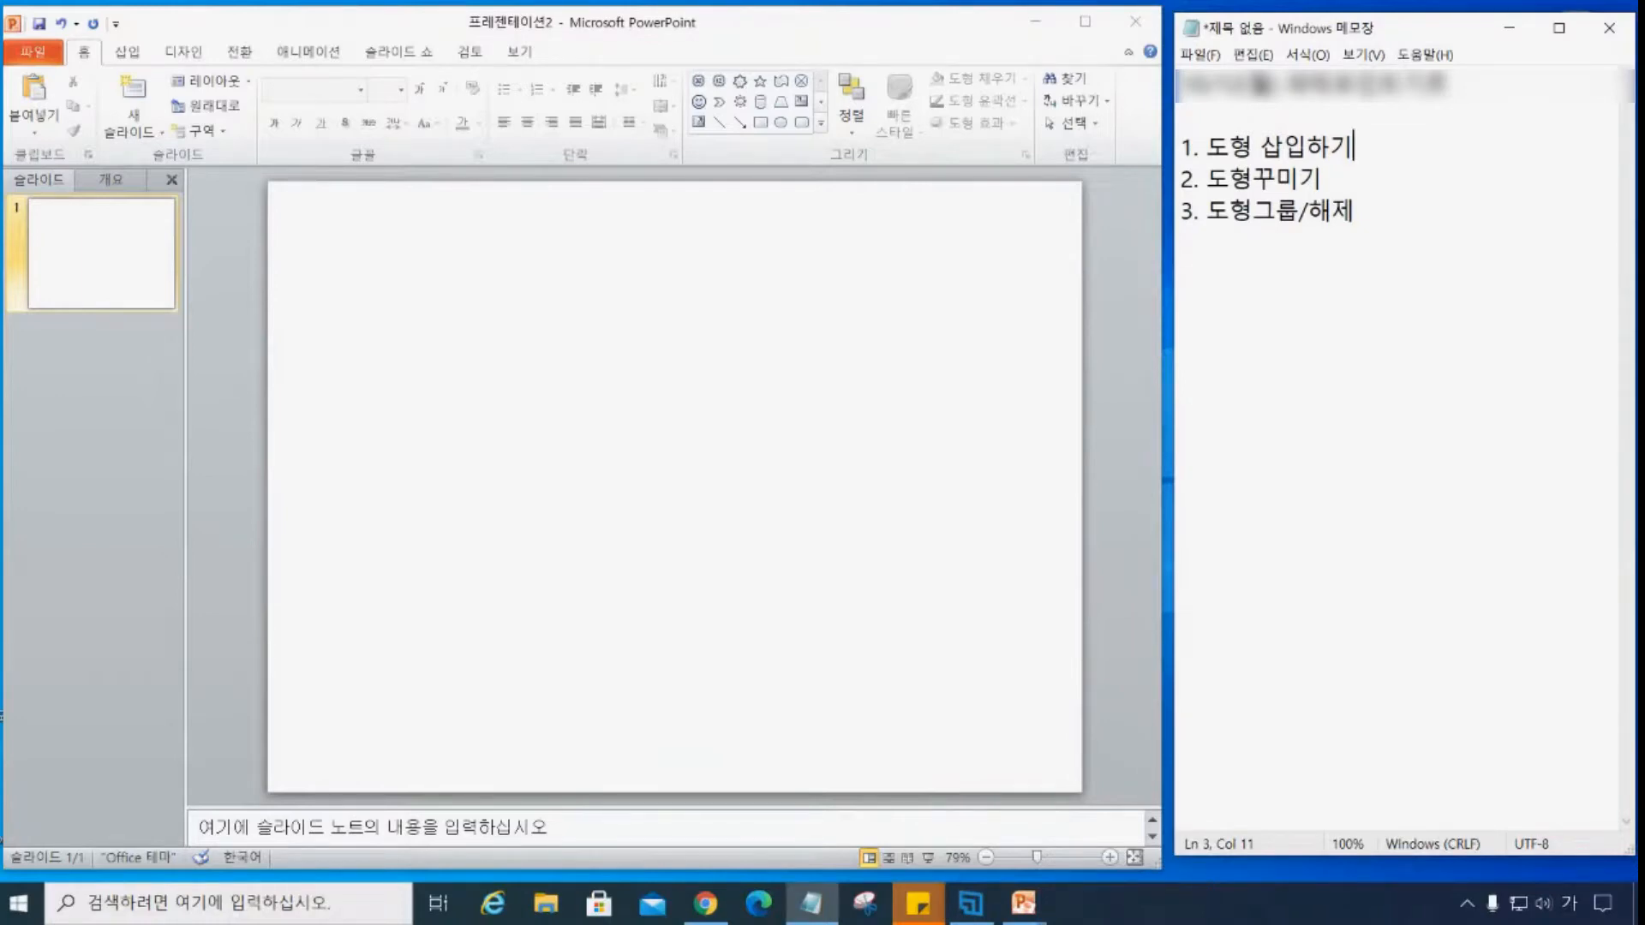
key(Return)
text(1)
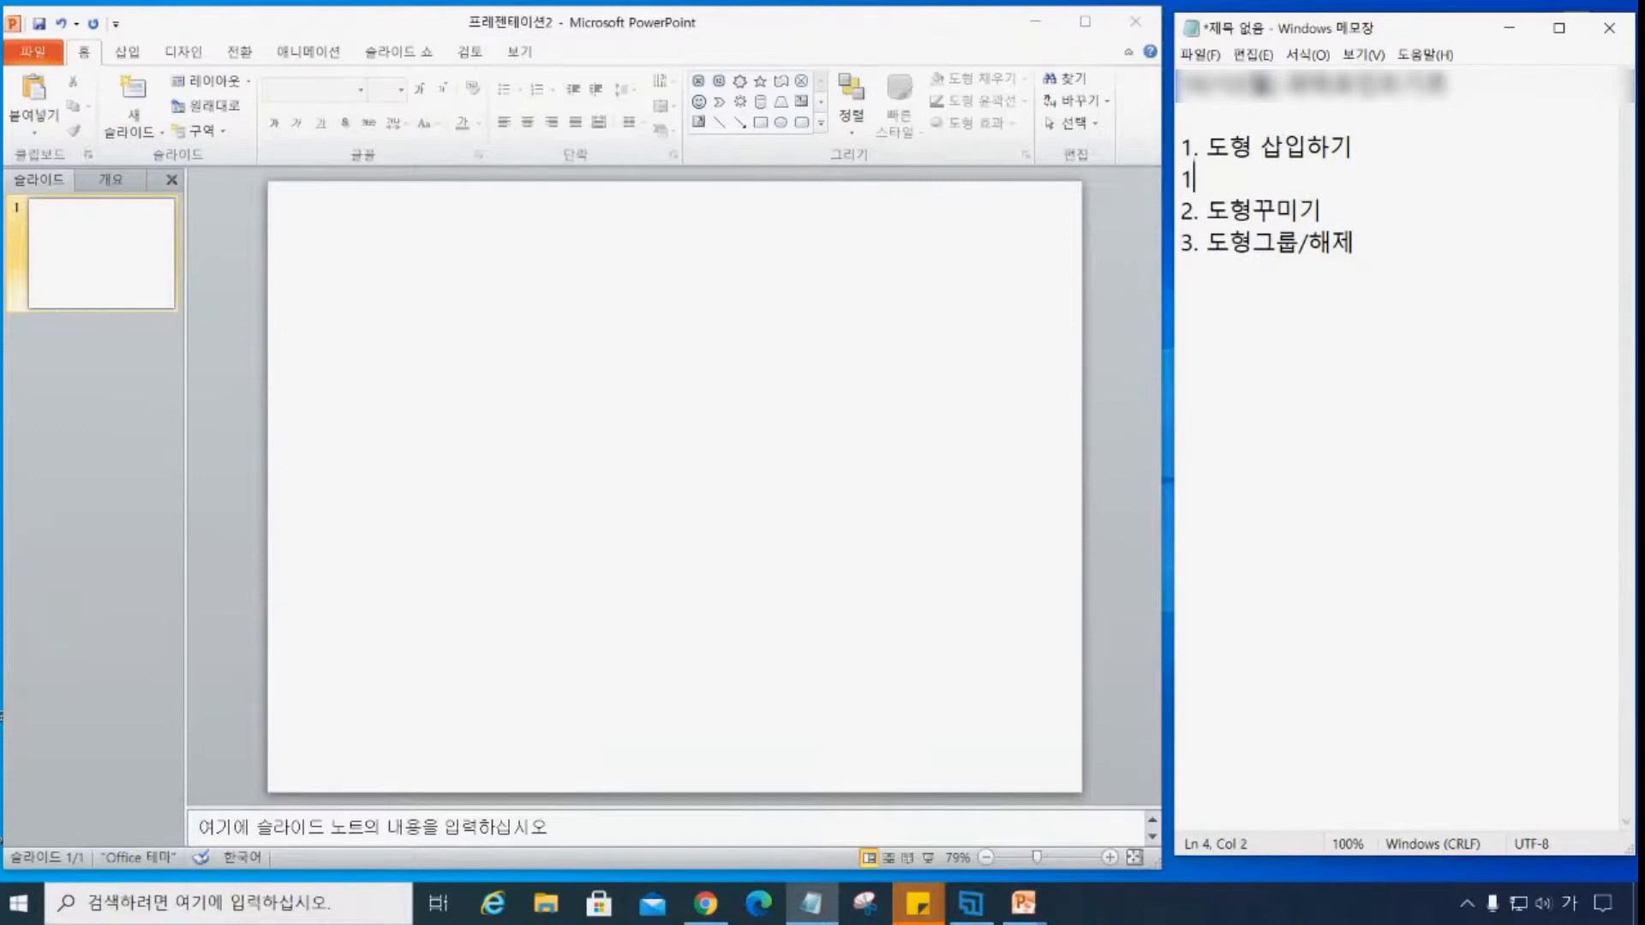
text() ㅅ슬라이드조)
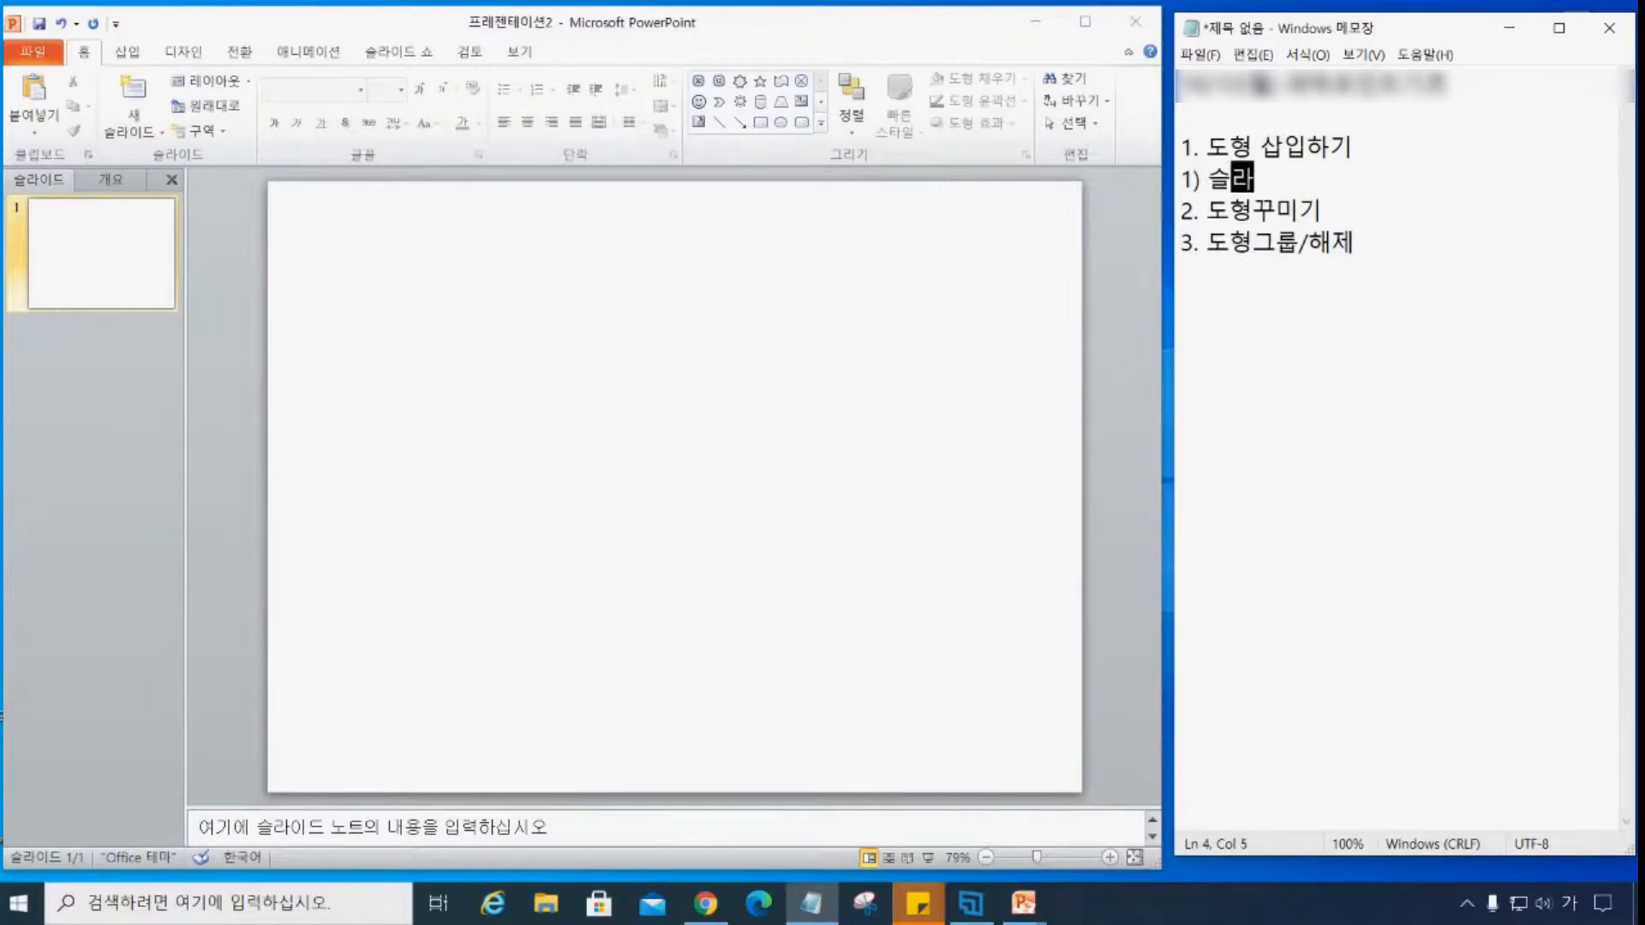
key(BackSpace)
key(BackSpace)
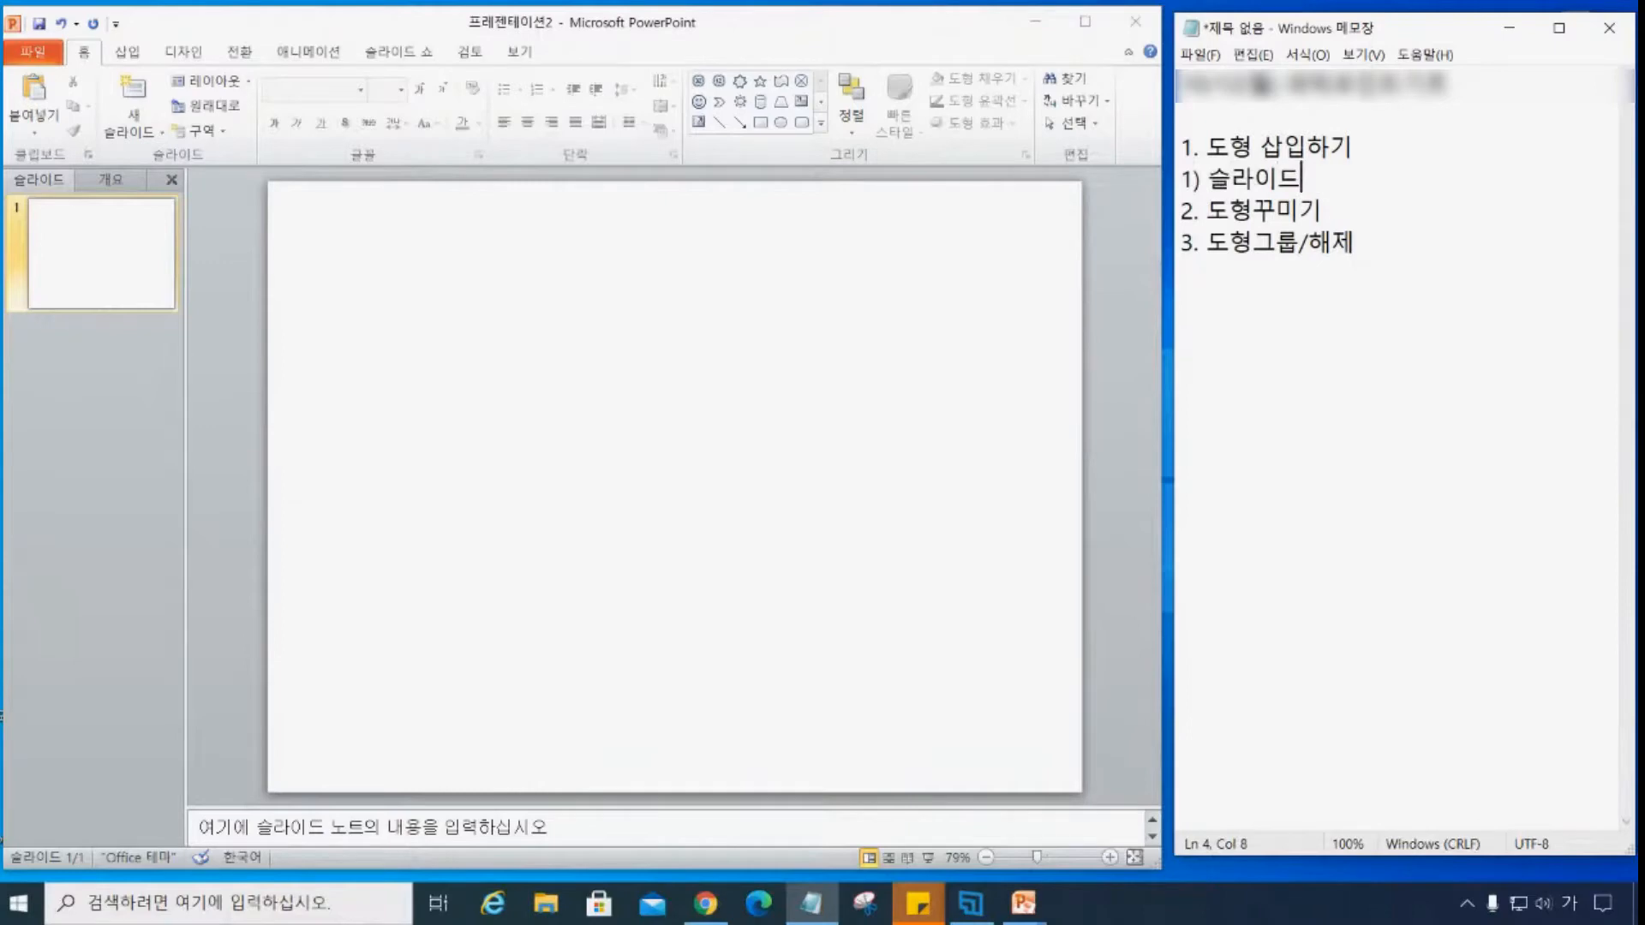
text(레이이웃)
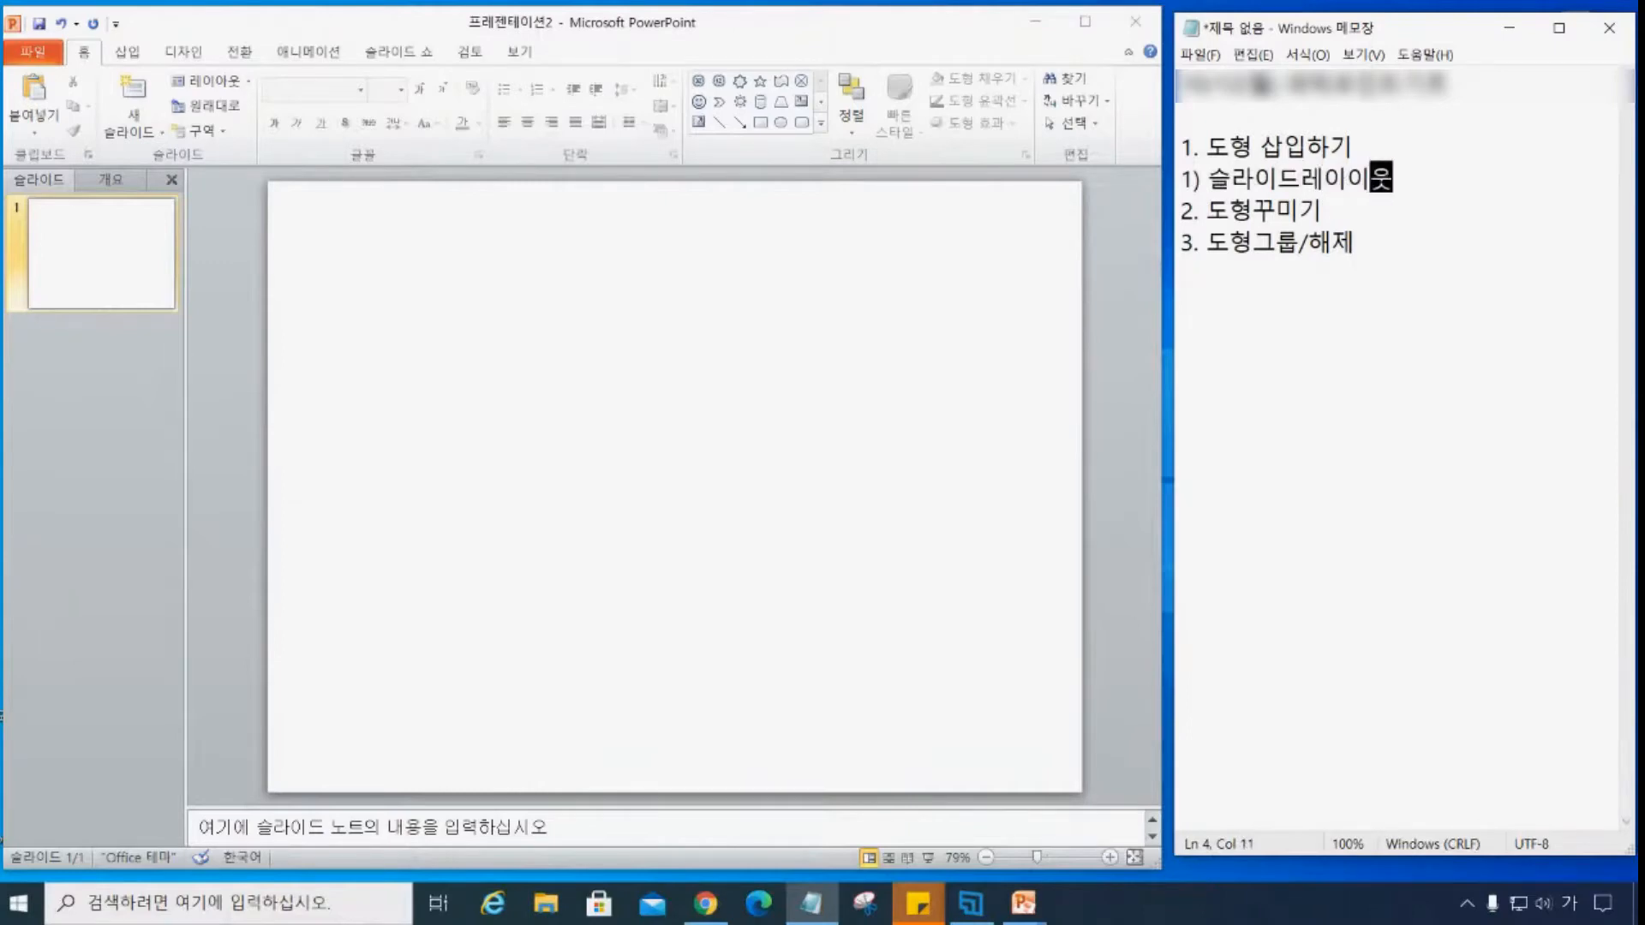
text(-빈화면)
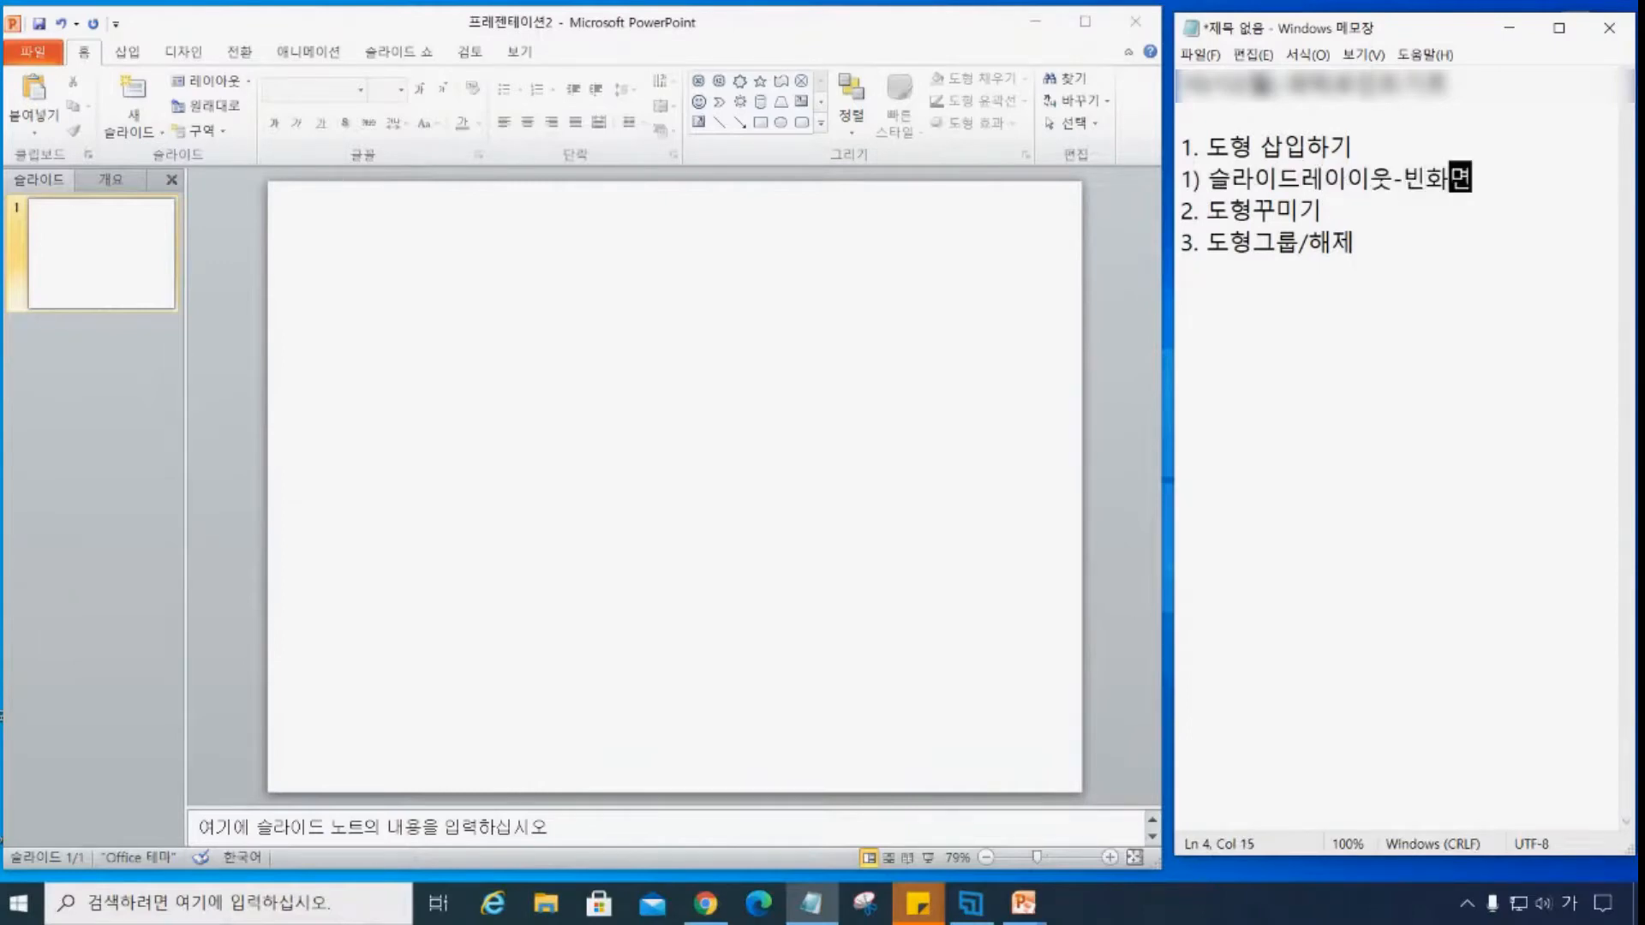
text(변경)
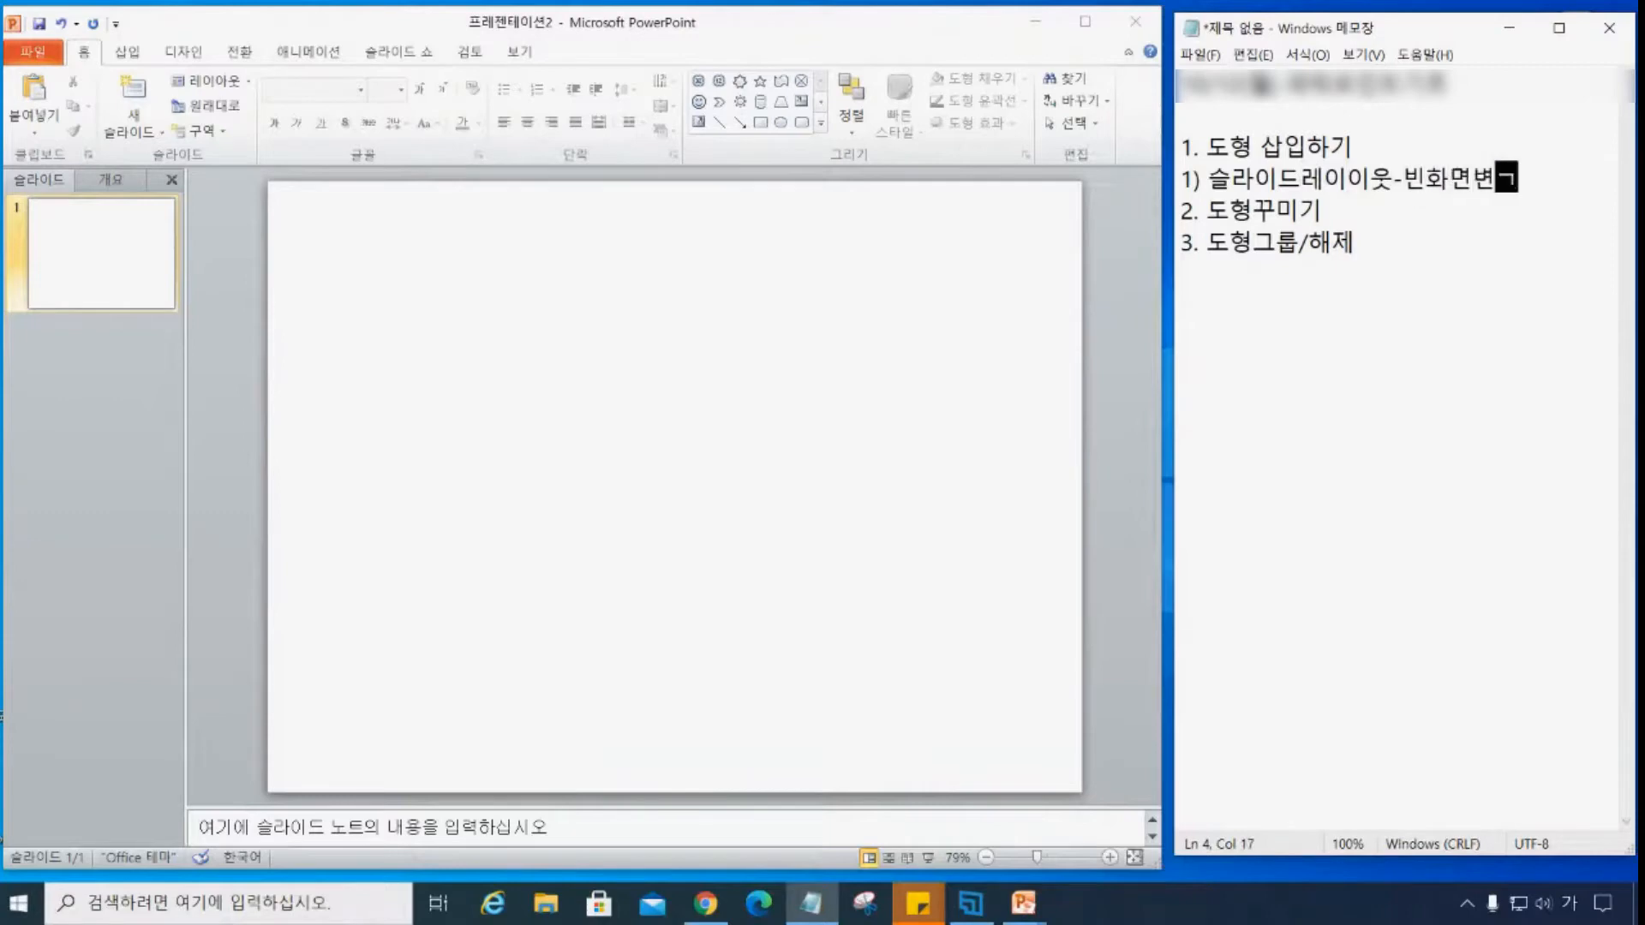
- Correct the new note line to read "1) 슬라이드 레이아웃-빈화면변경"
key(Left)
key(Left)
key(Left)
key(Left)
key(Left)
key(Left)
key(Left)
key(Left)
key(Delete)
text(아)
key(Left)
key(Left)
key(Left)
key(End)
- Add the note line "2) 도형삽입" below the first sub-item, followed by a line starting with "->"
key(Return)
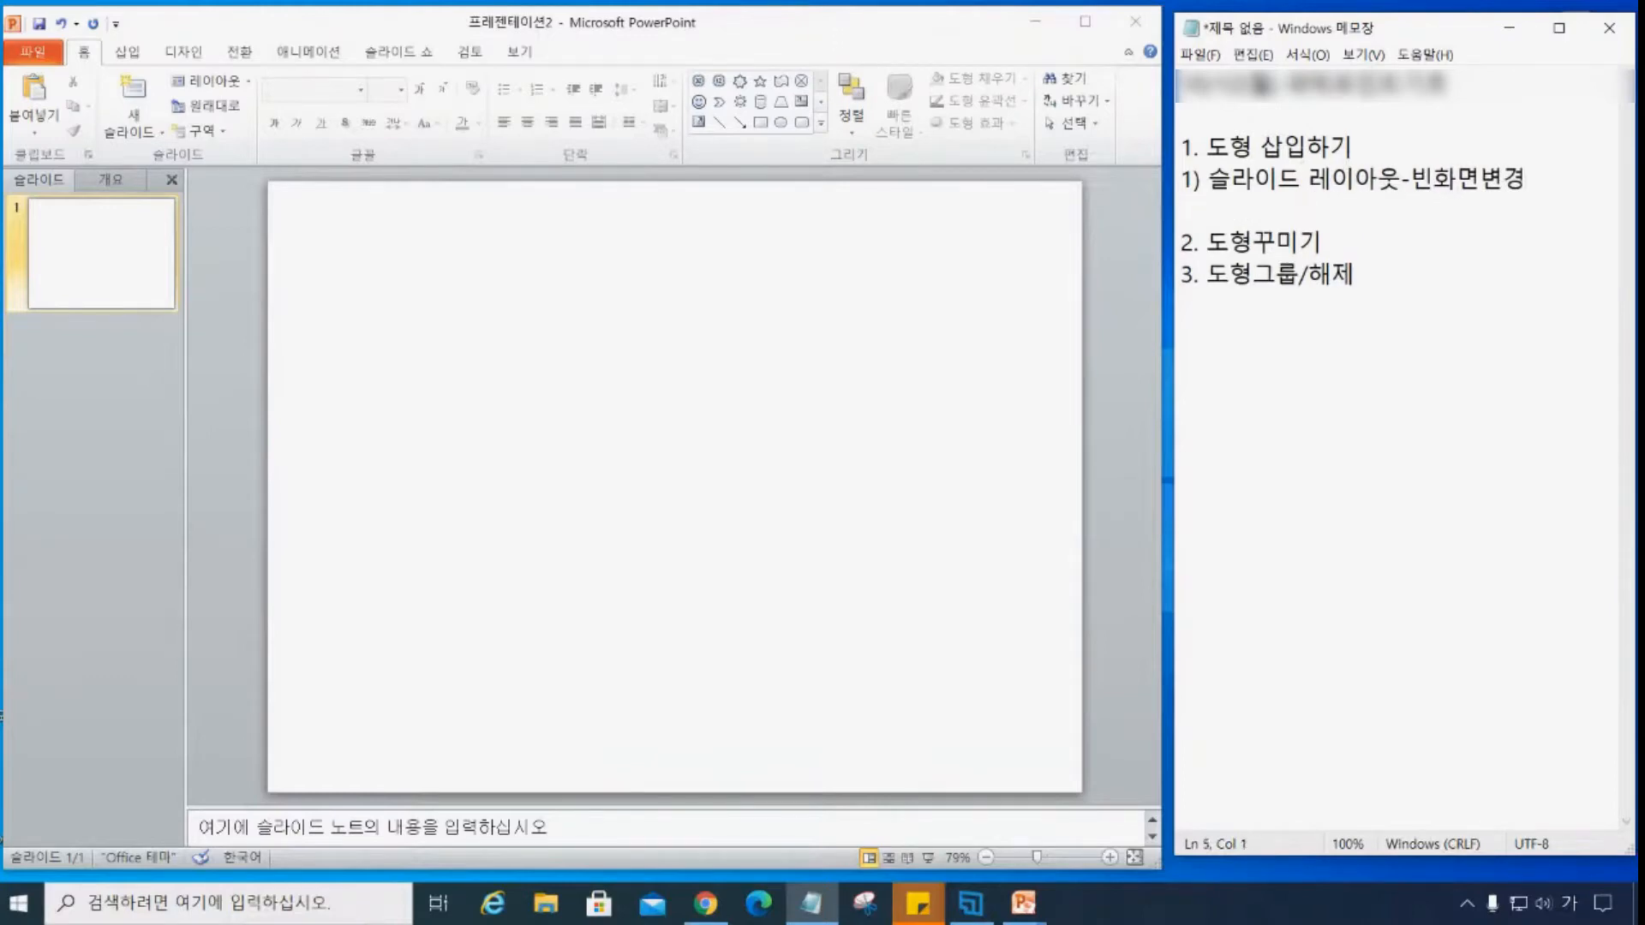
text(2))
drag(1207, 145, 1307, 146)
click(1201, 210)
text(도형)
text(삽입)
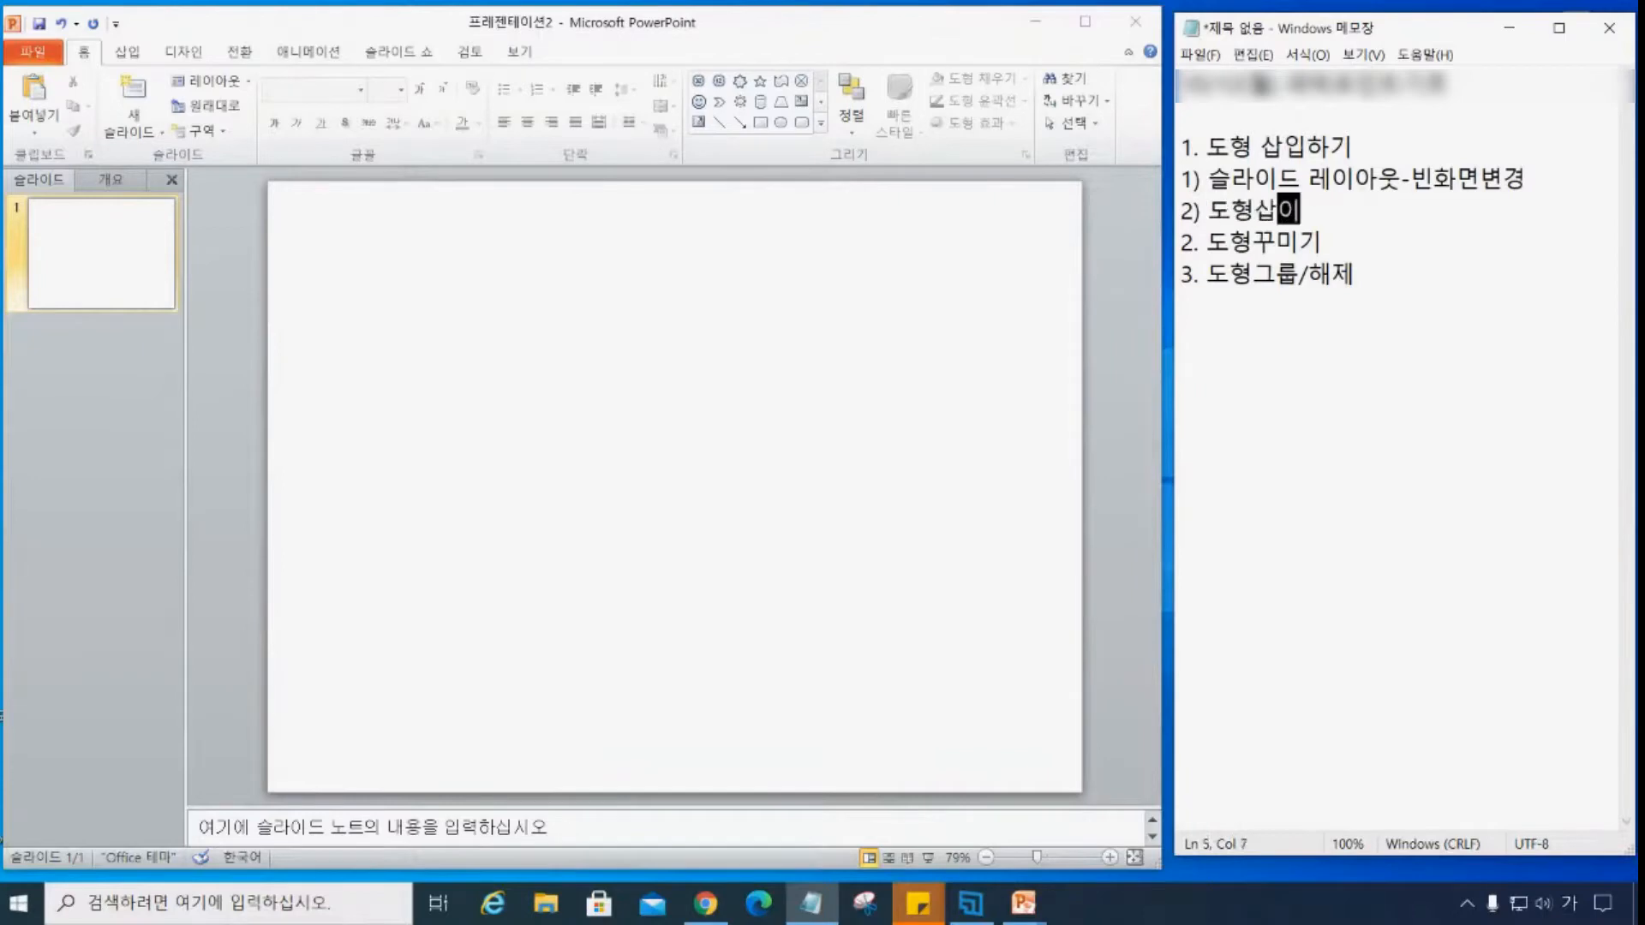
key(Return)
text(->)
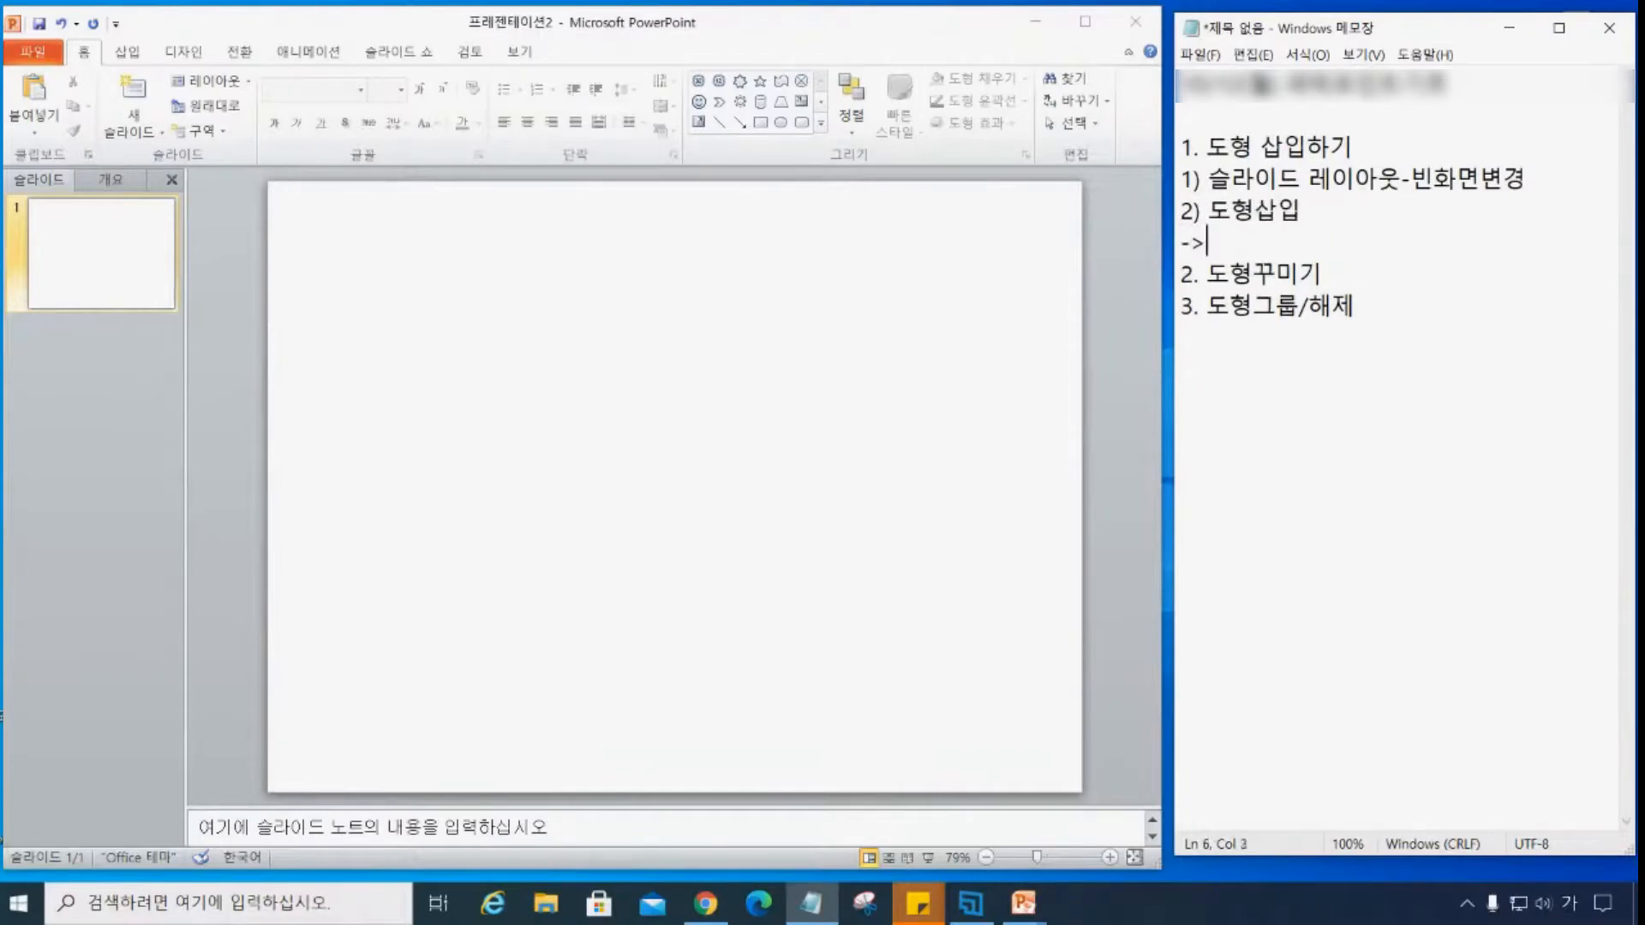
- Switch to the new presentation and look over the categories in the gallery of insertable shapes
click(128, 52)
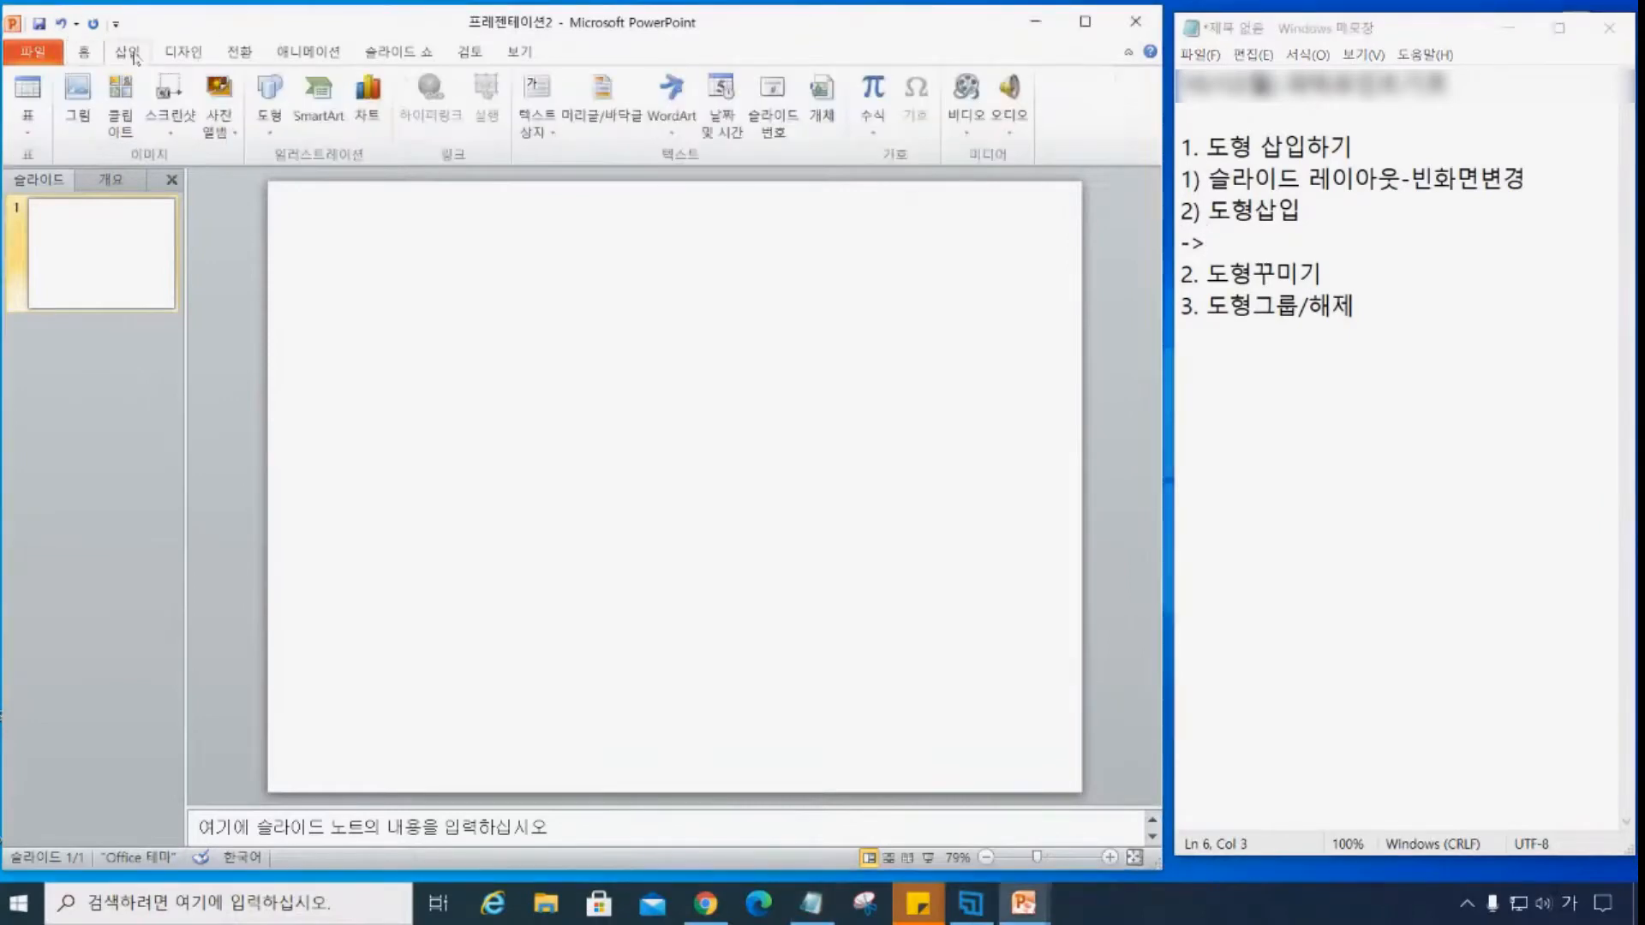
click(271, 120)
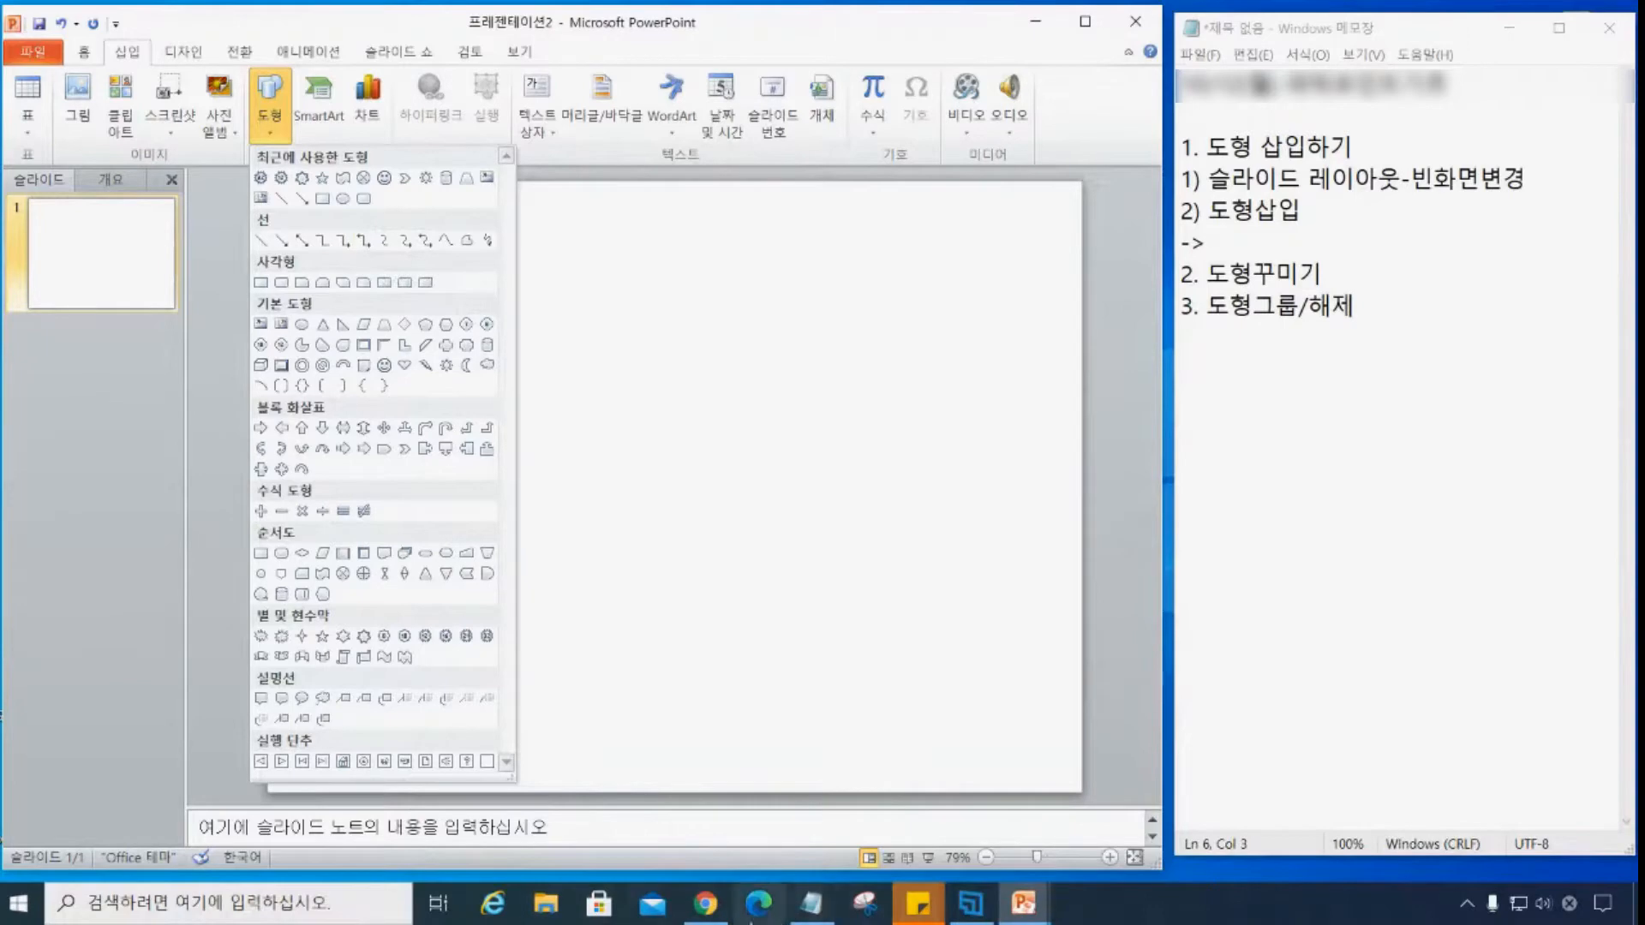
- Shrink the sample presentation window, collapse its ribbon, and place it so its shapes show beneath a shortened Notepad window
click(1024, 903)
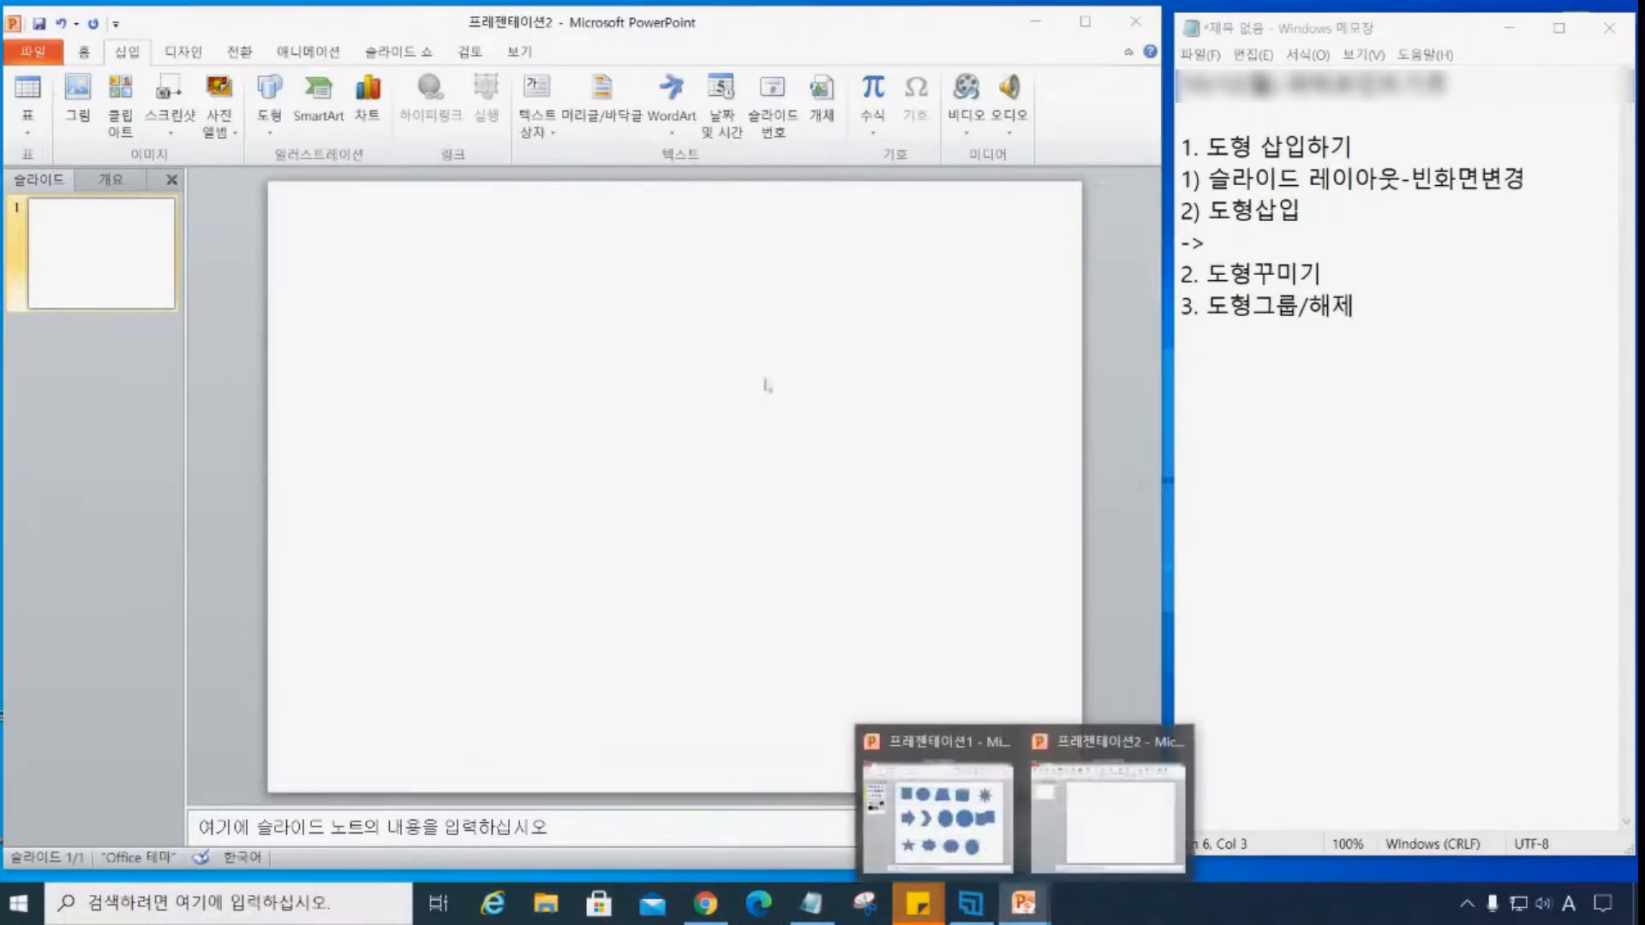
click(940, 797)
drag(5, 12, 744, 474)
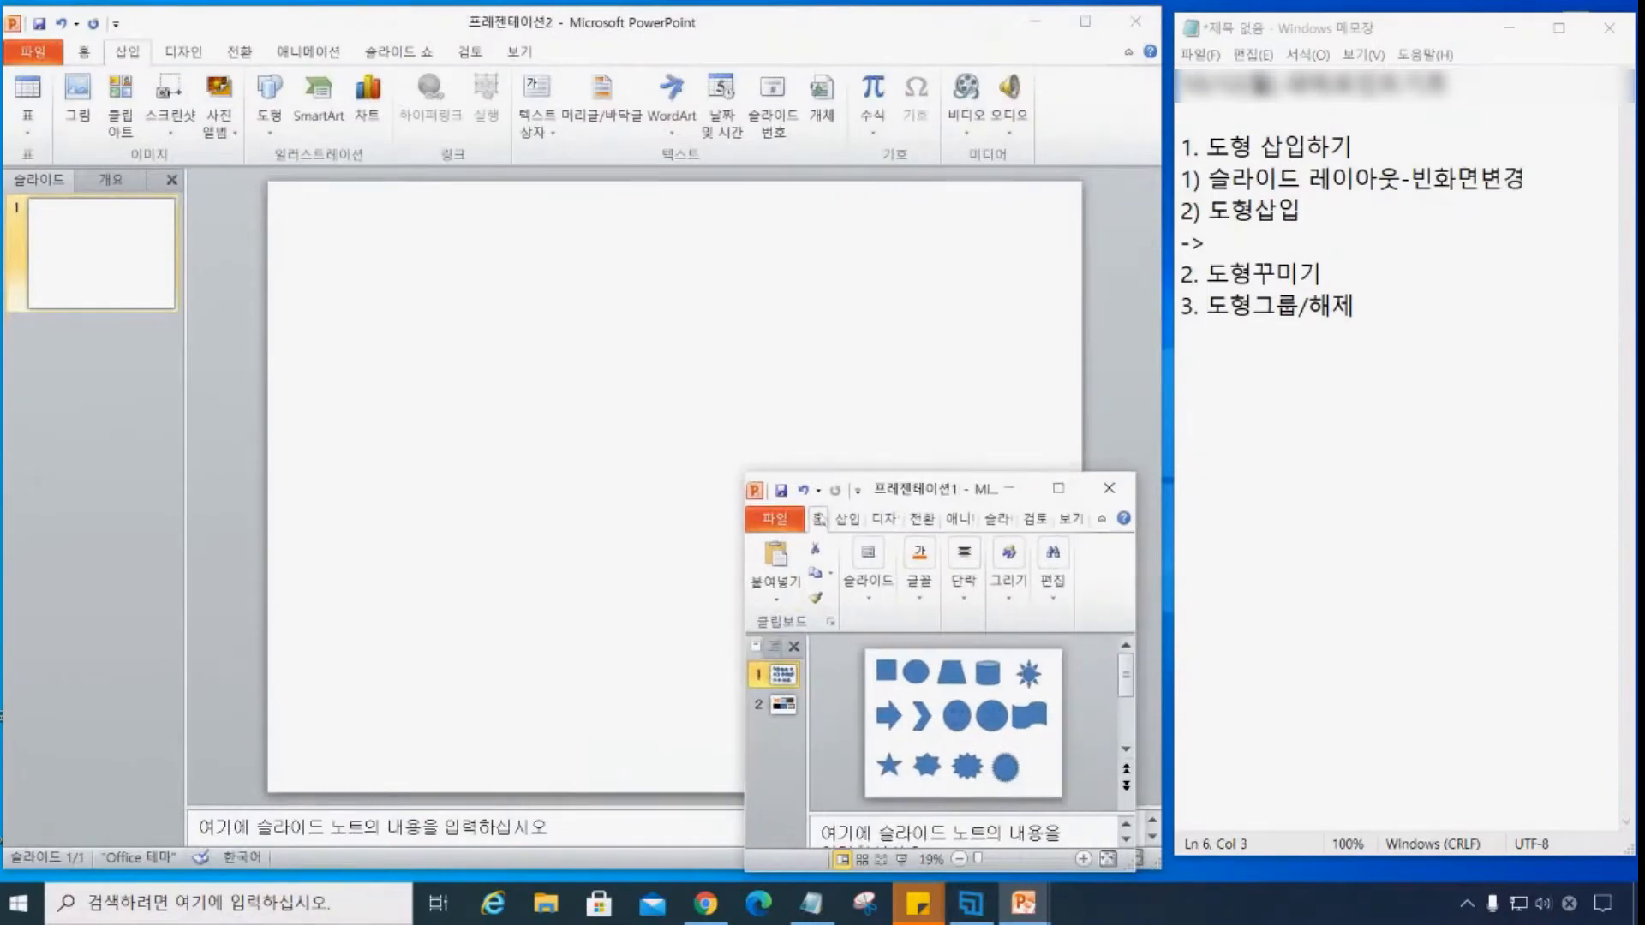
double_click(819, 520)
drag(919, 494, 1349, 468)
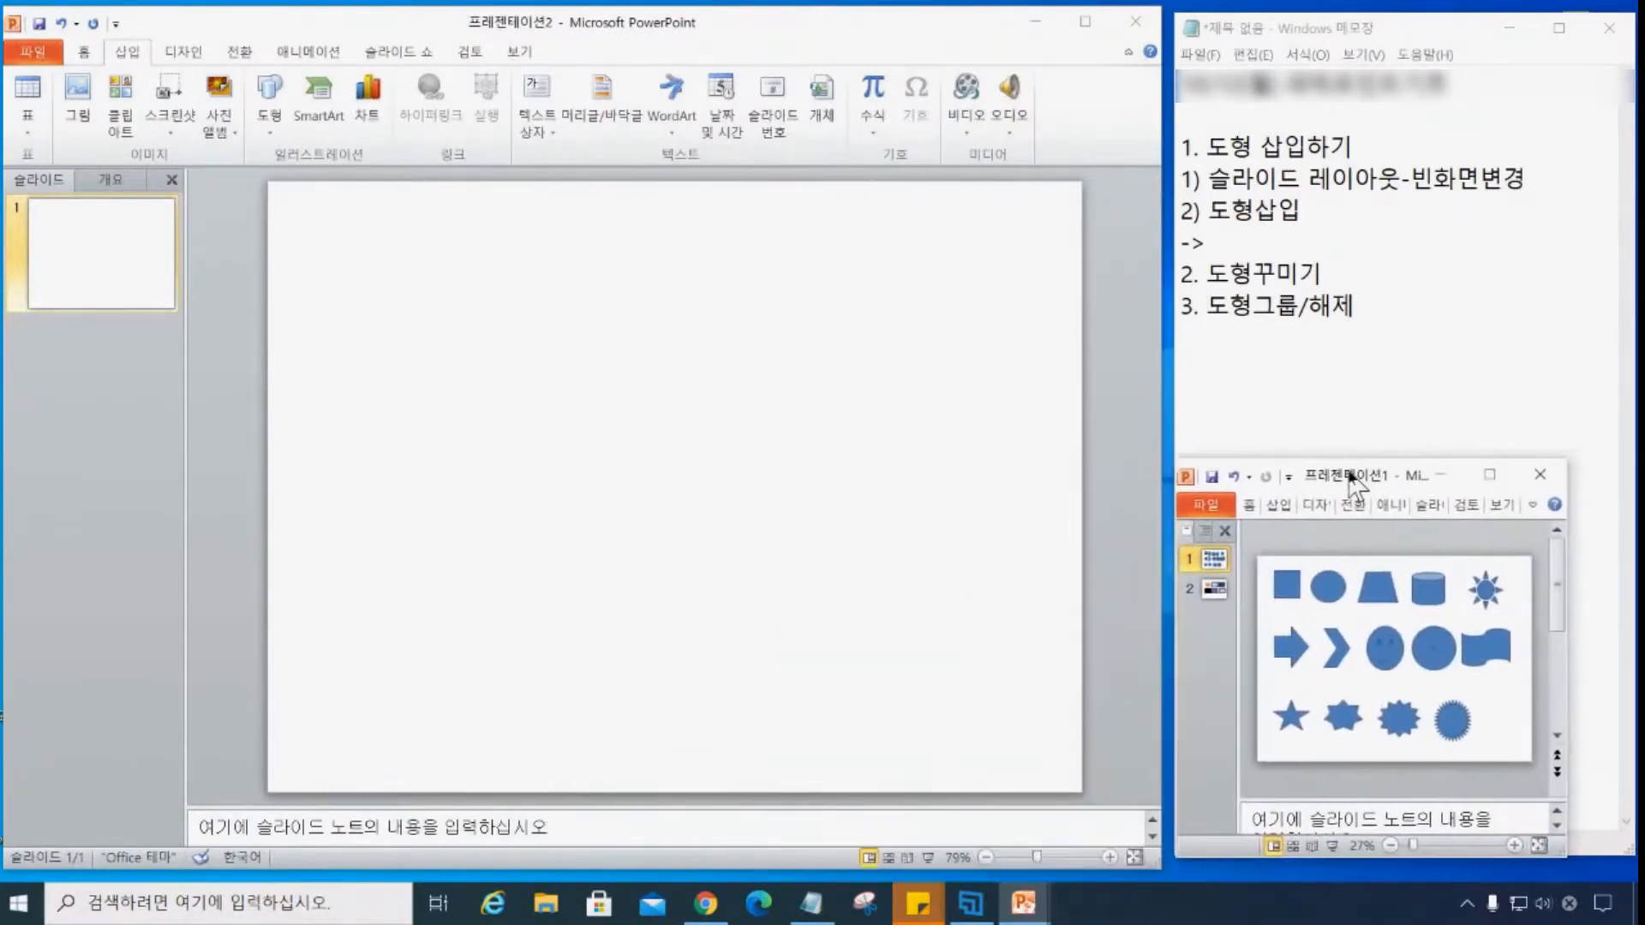
click(1380, 389)
drag(1431, 854, 1414, 543)
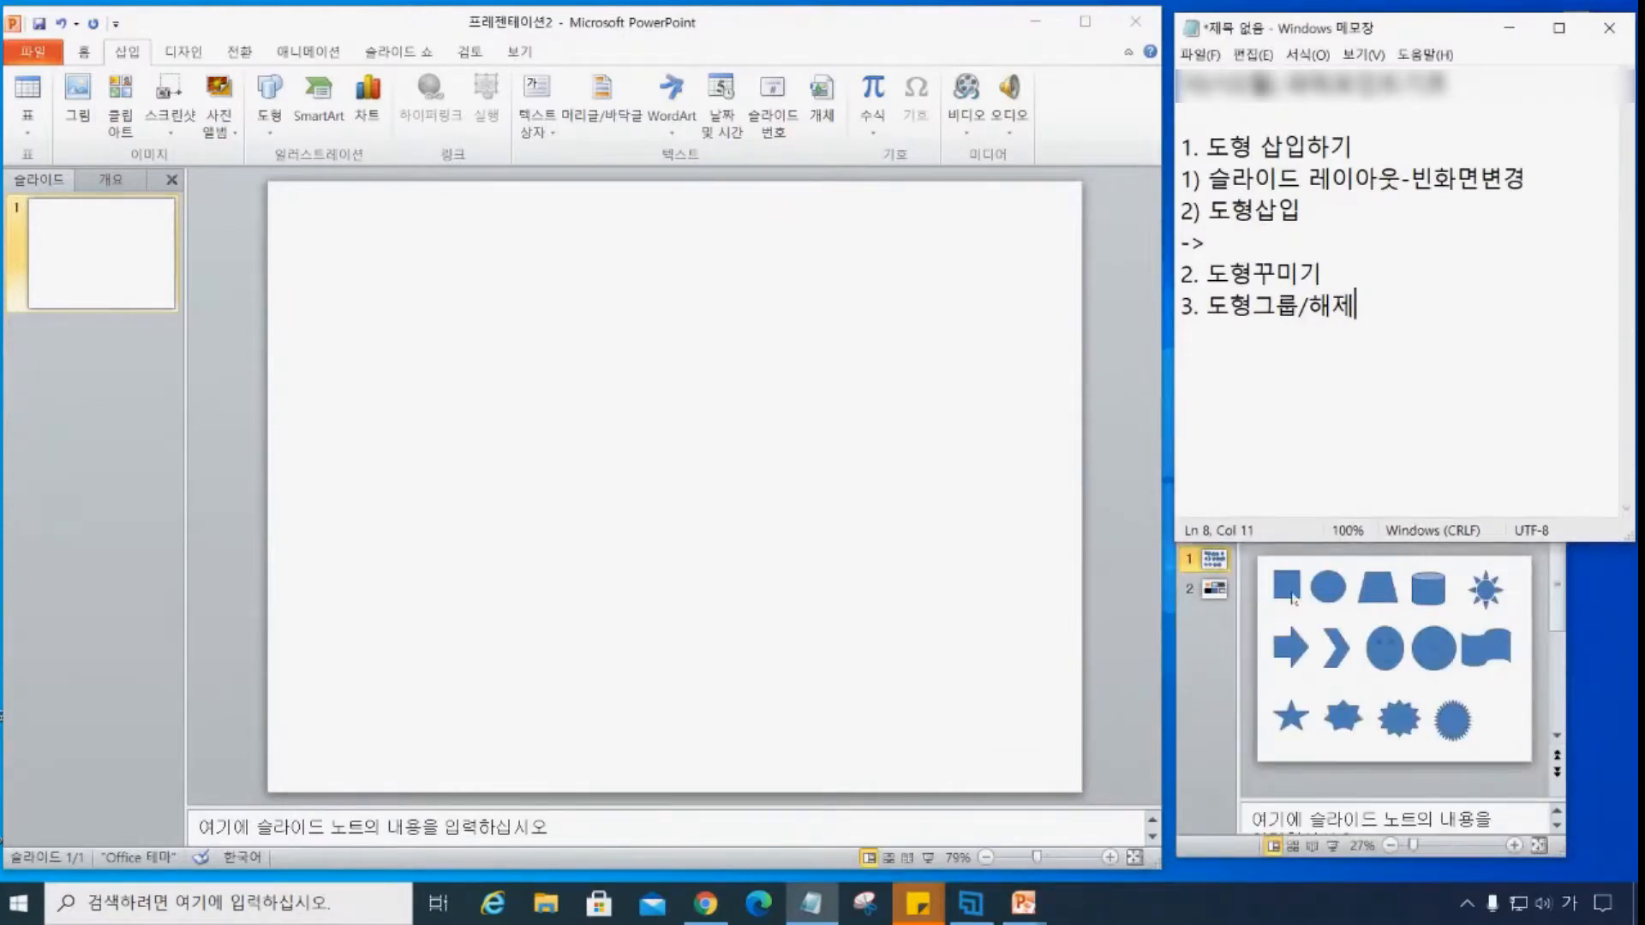
key(ctrl)
click(270, 111)
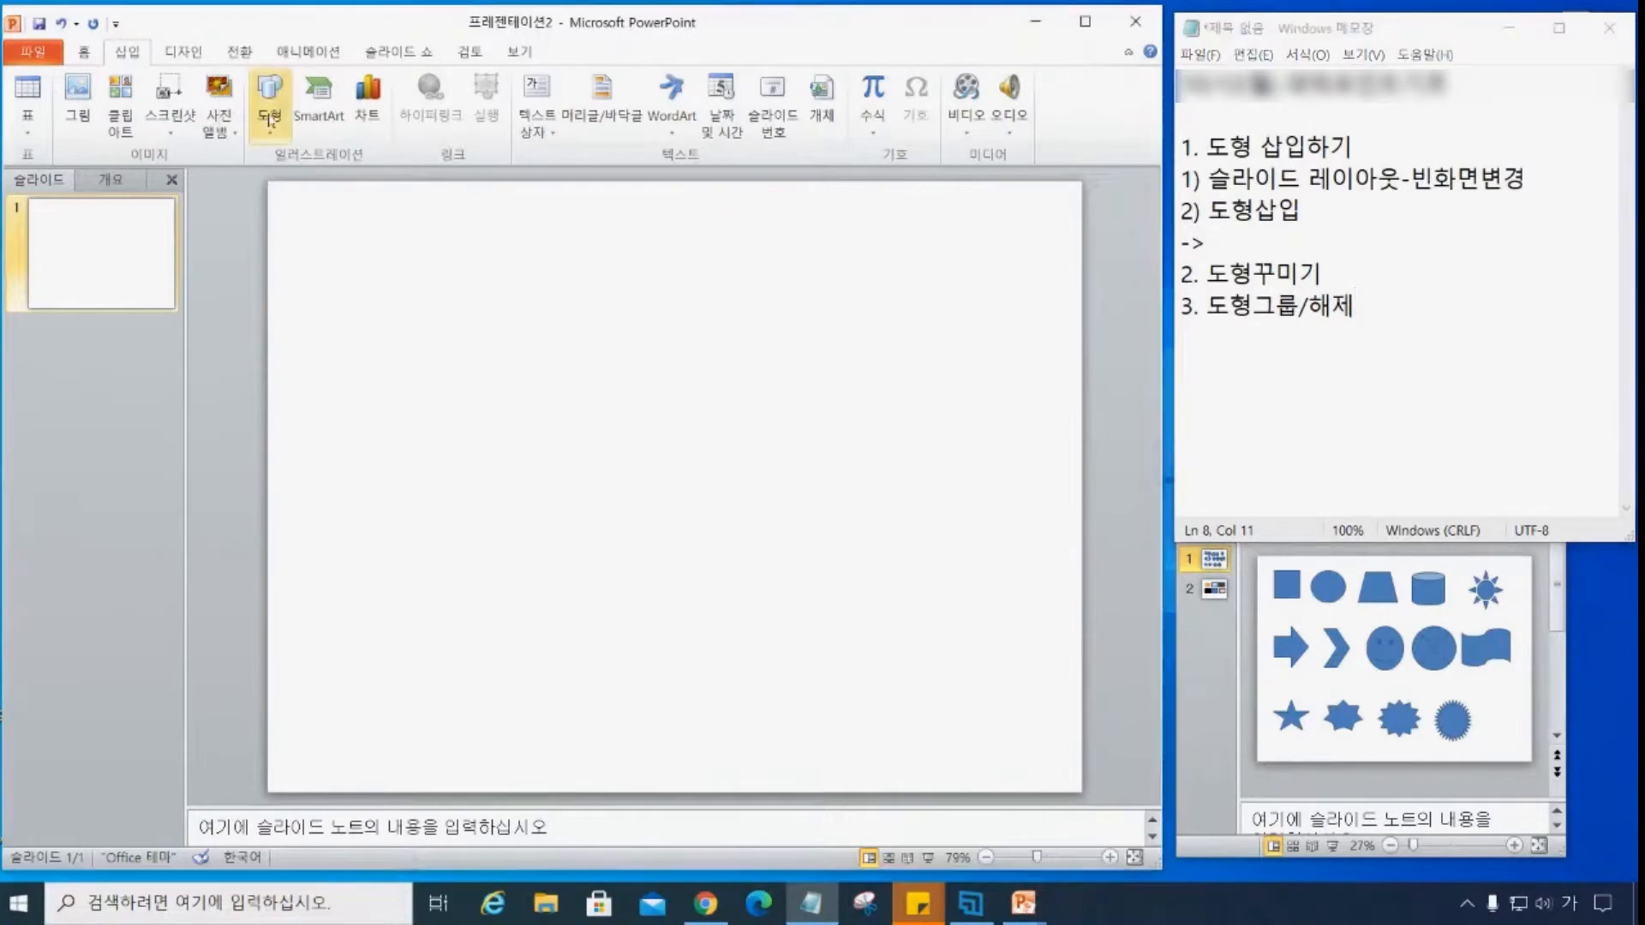
click(270, 111)
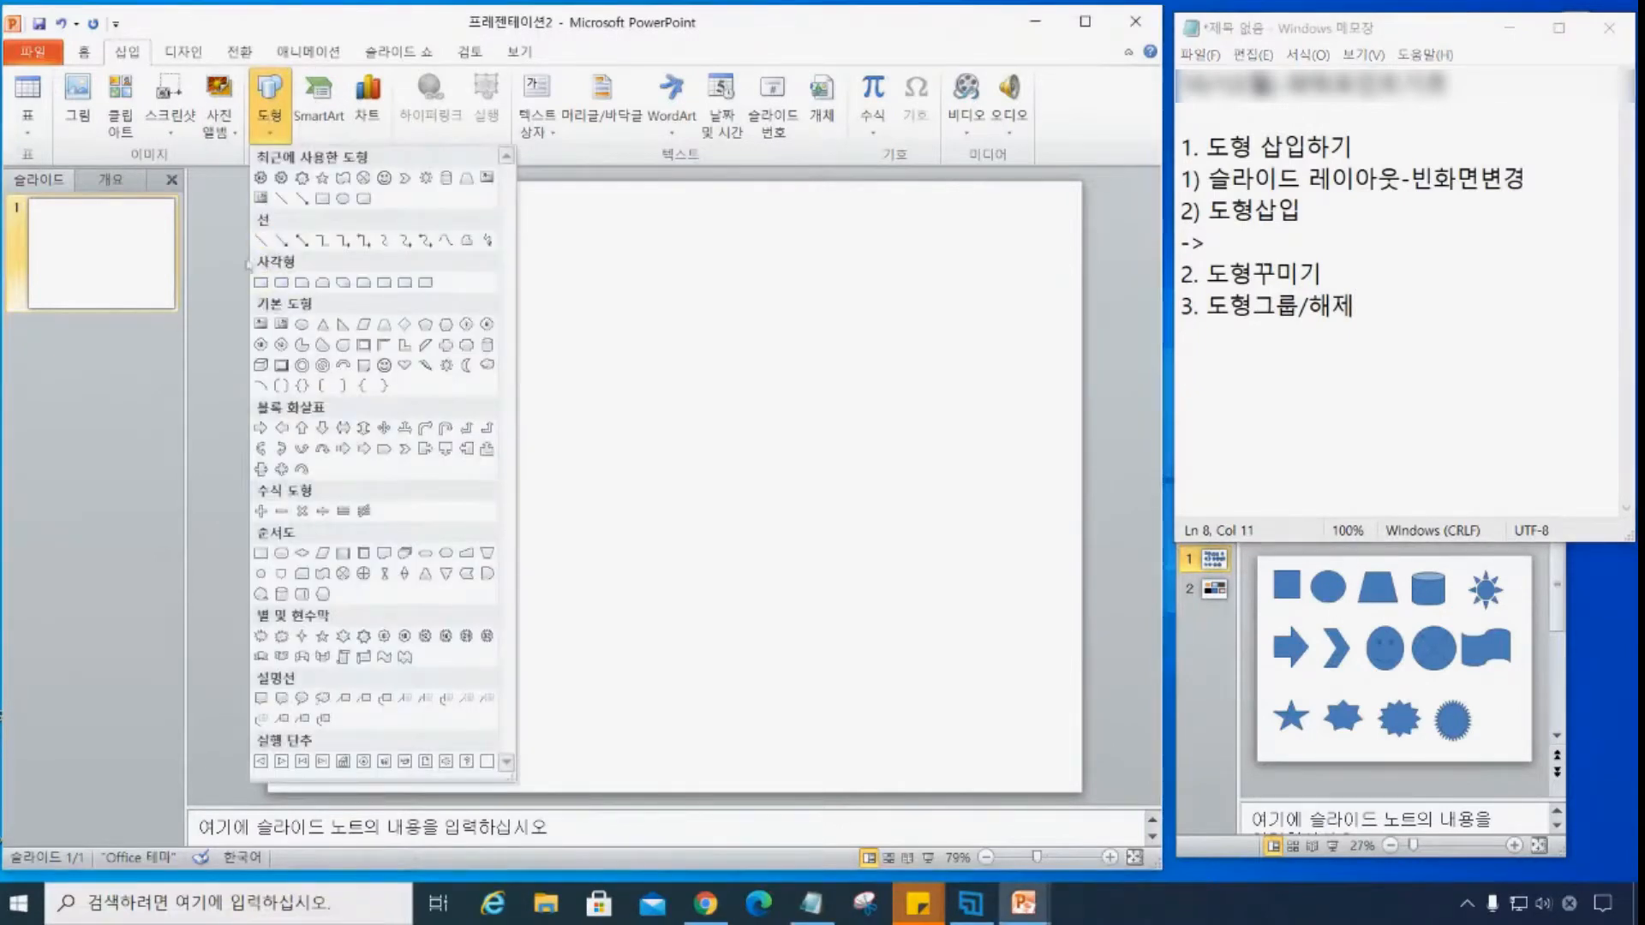
key(ctrl)
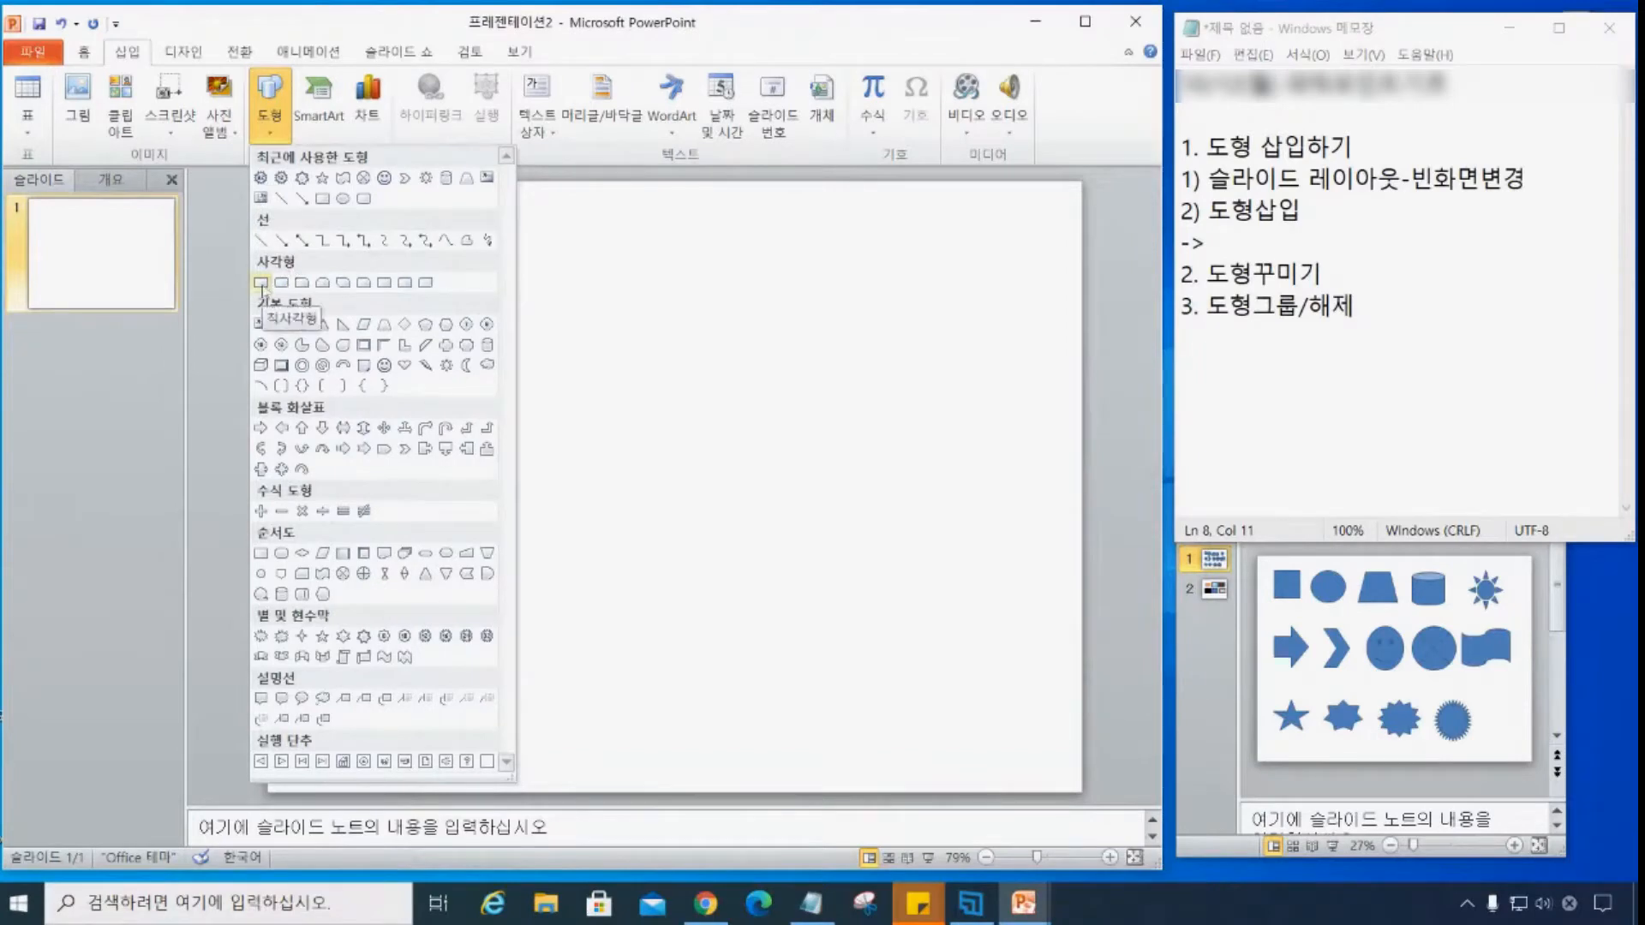
key(ctrl)
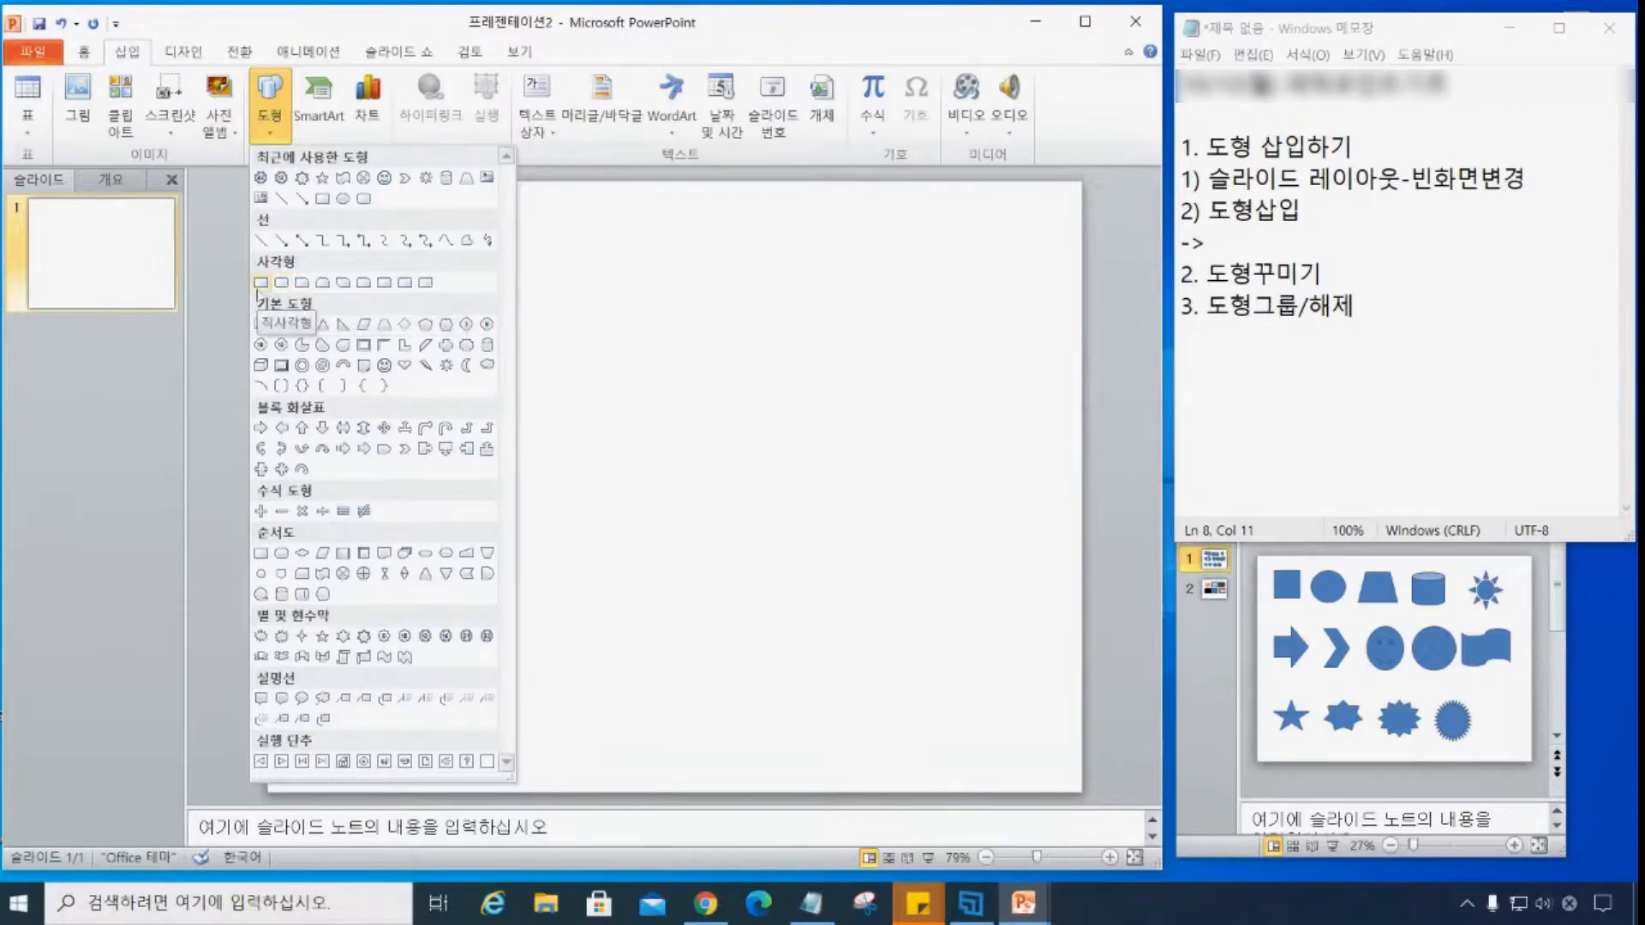
click(261, 283)
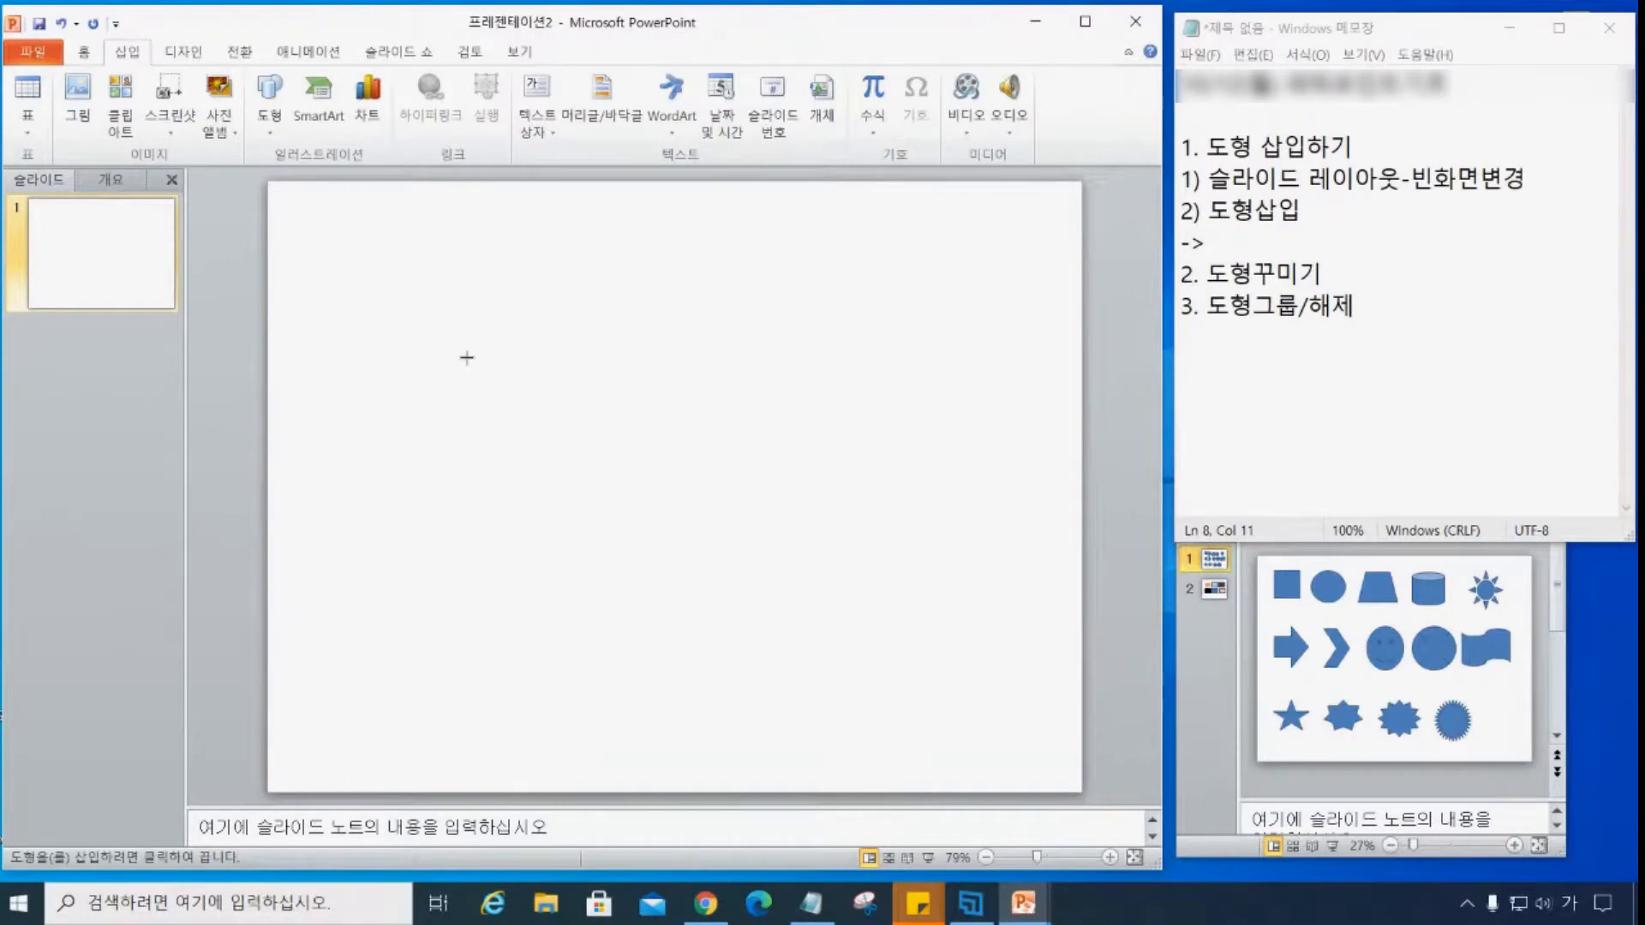
click(270, 96)
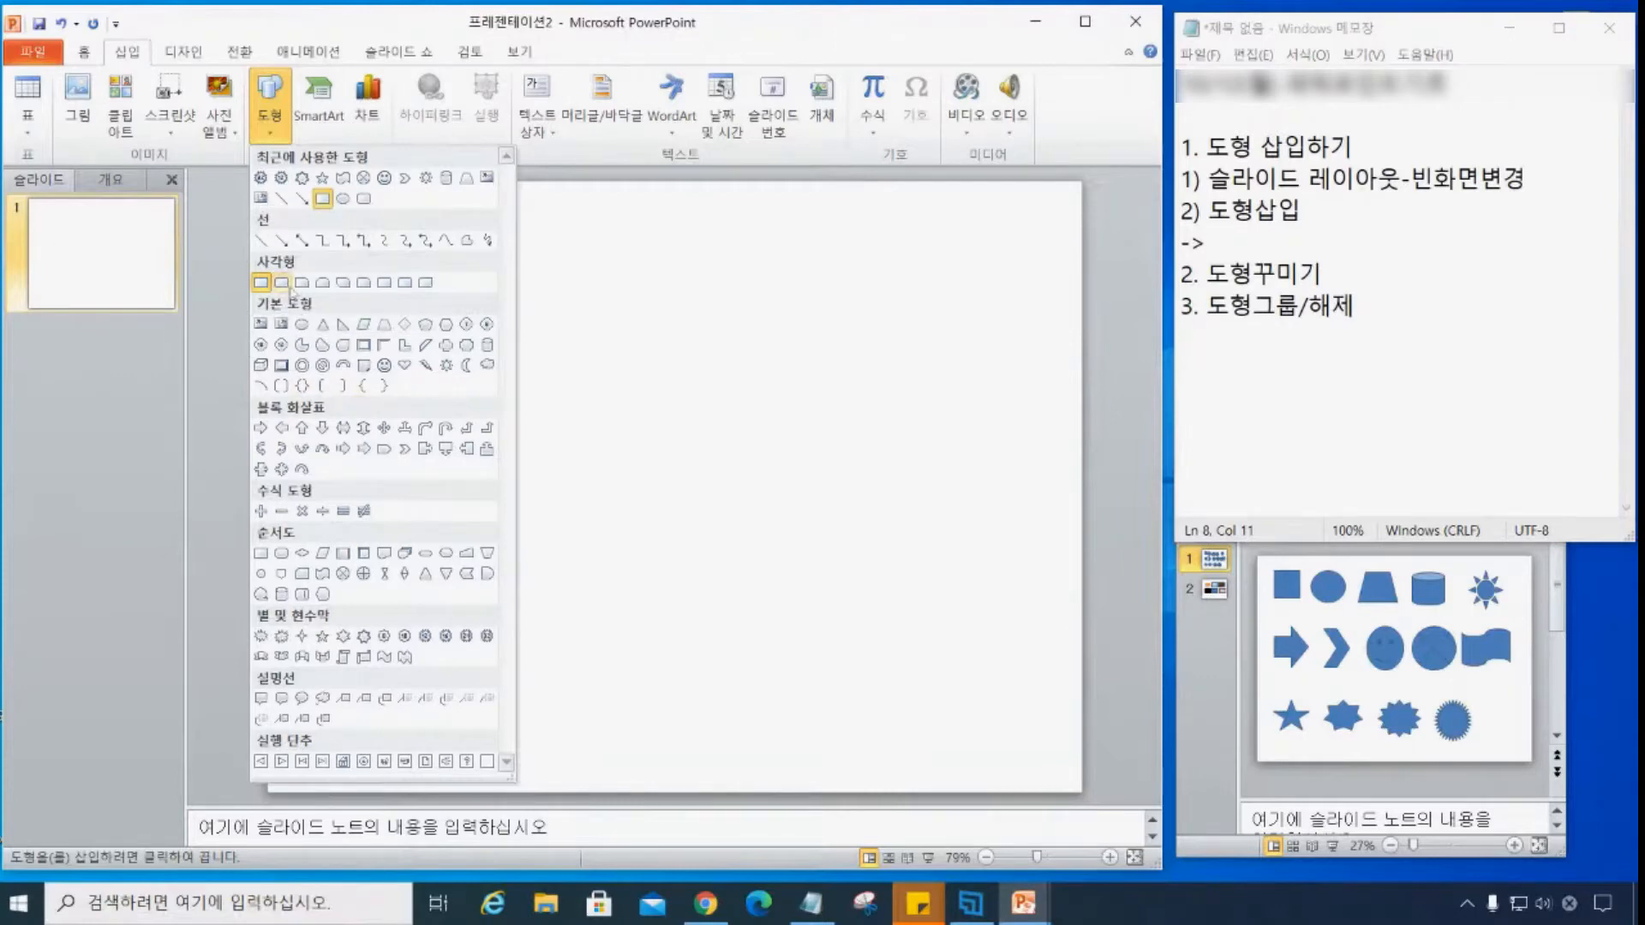
click(262, 284)
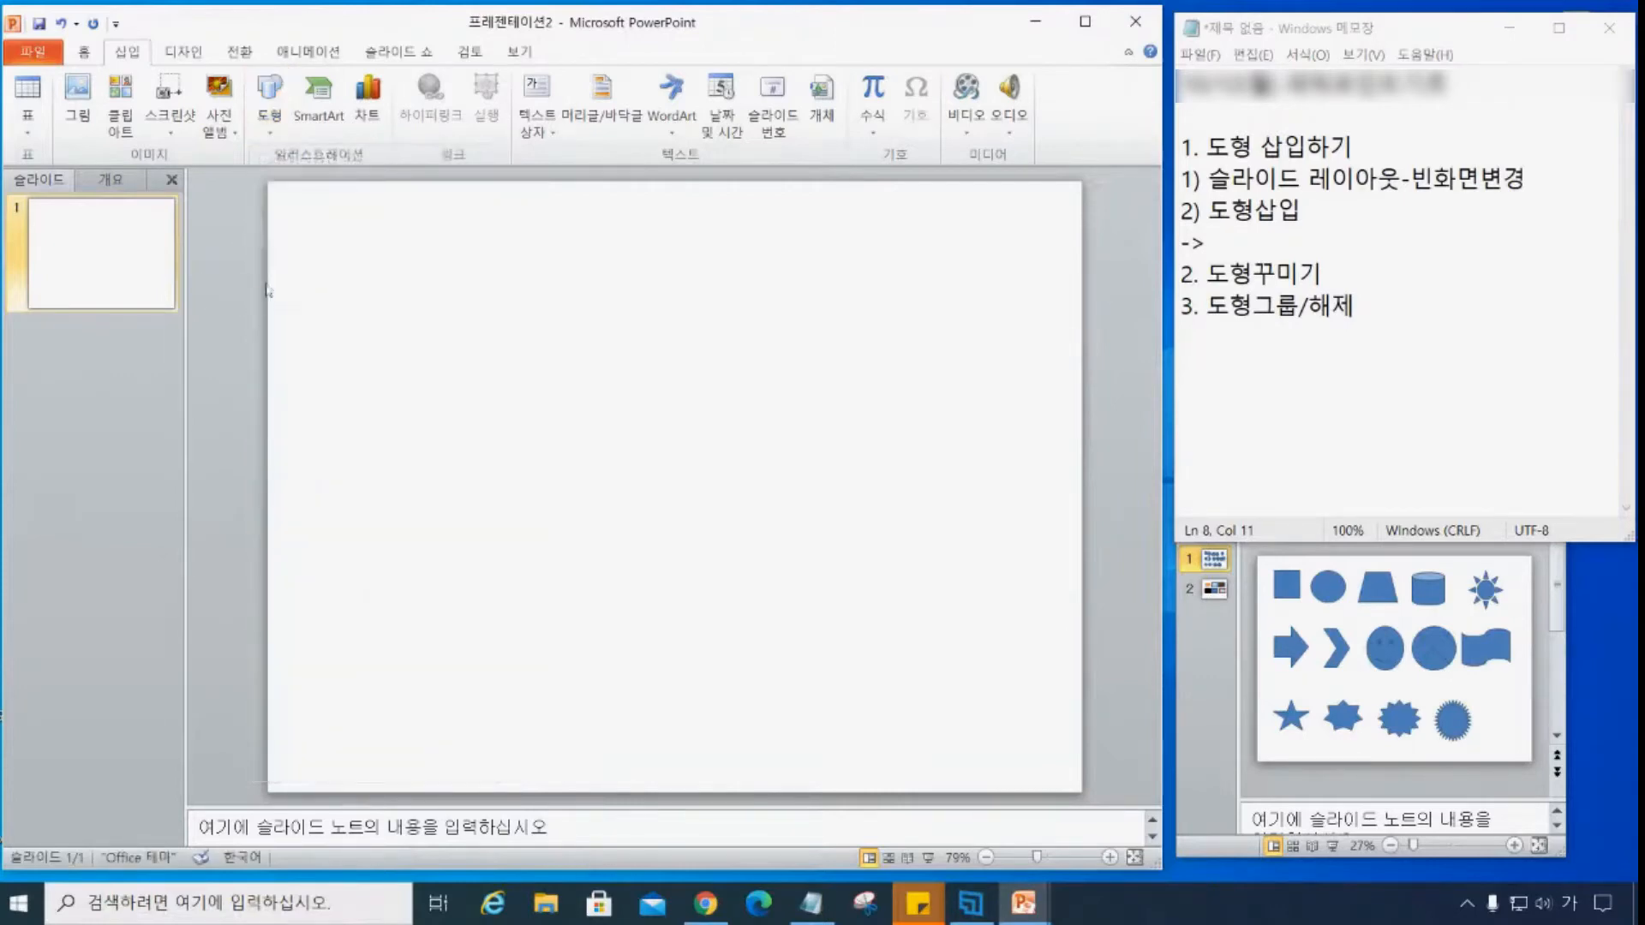
- Draw a nearly square rectangle in the upper-left corner of the slide and deselect it
click(256, 117)
click(262, 283)
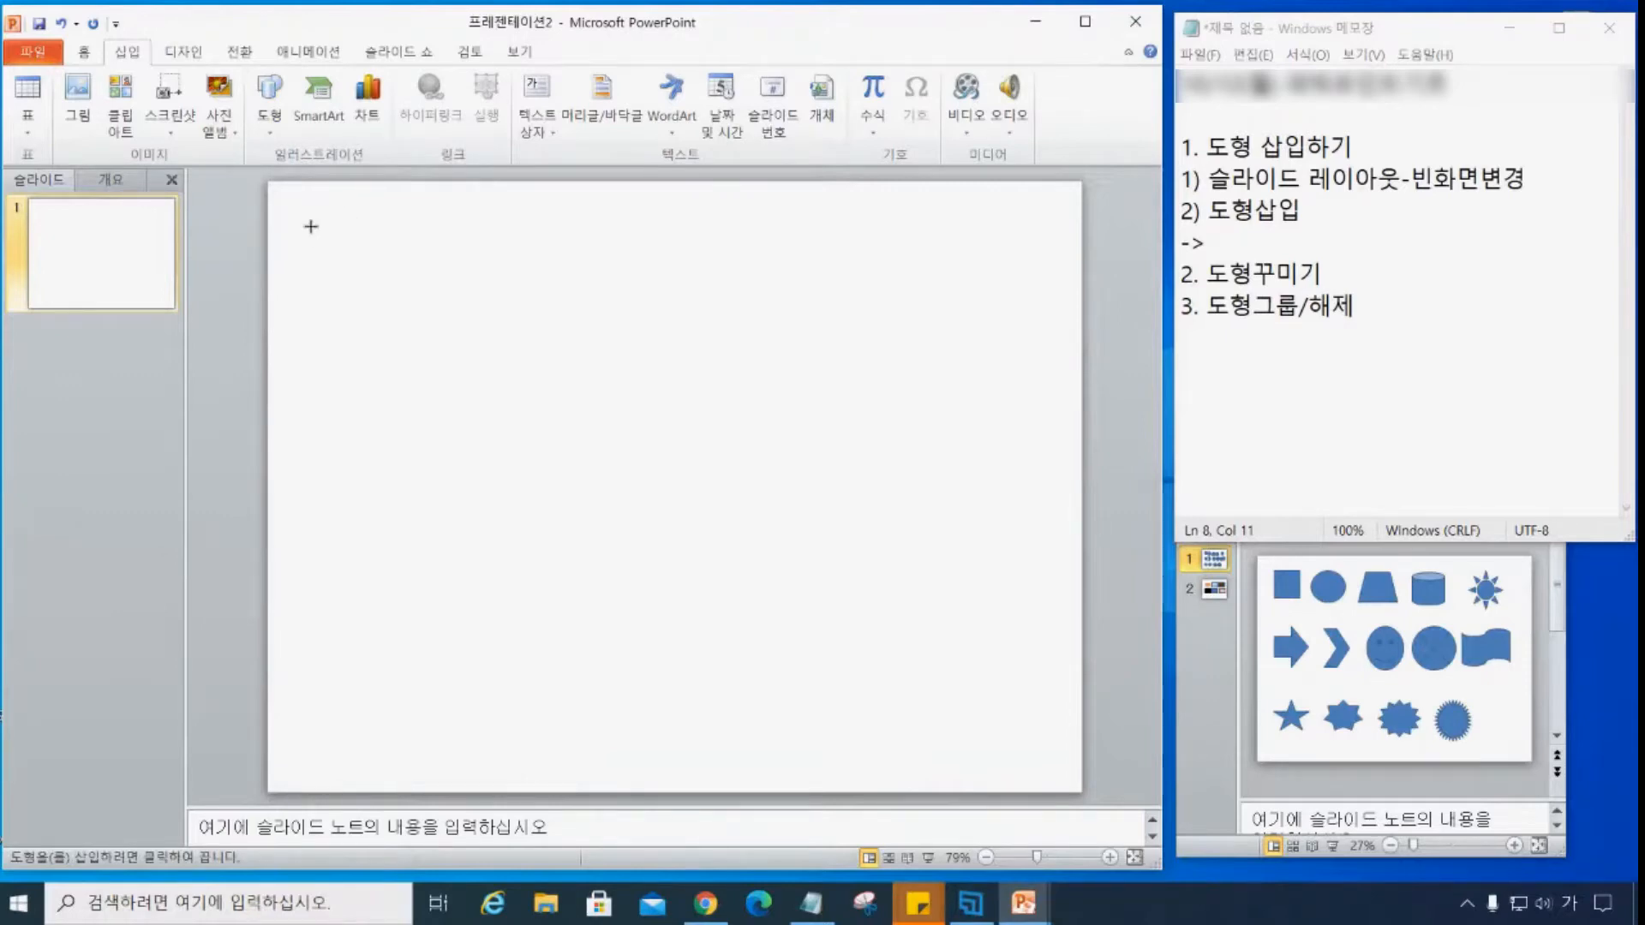
drag(310, 226, 420, 320)
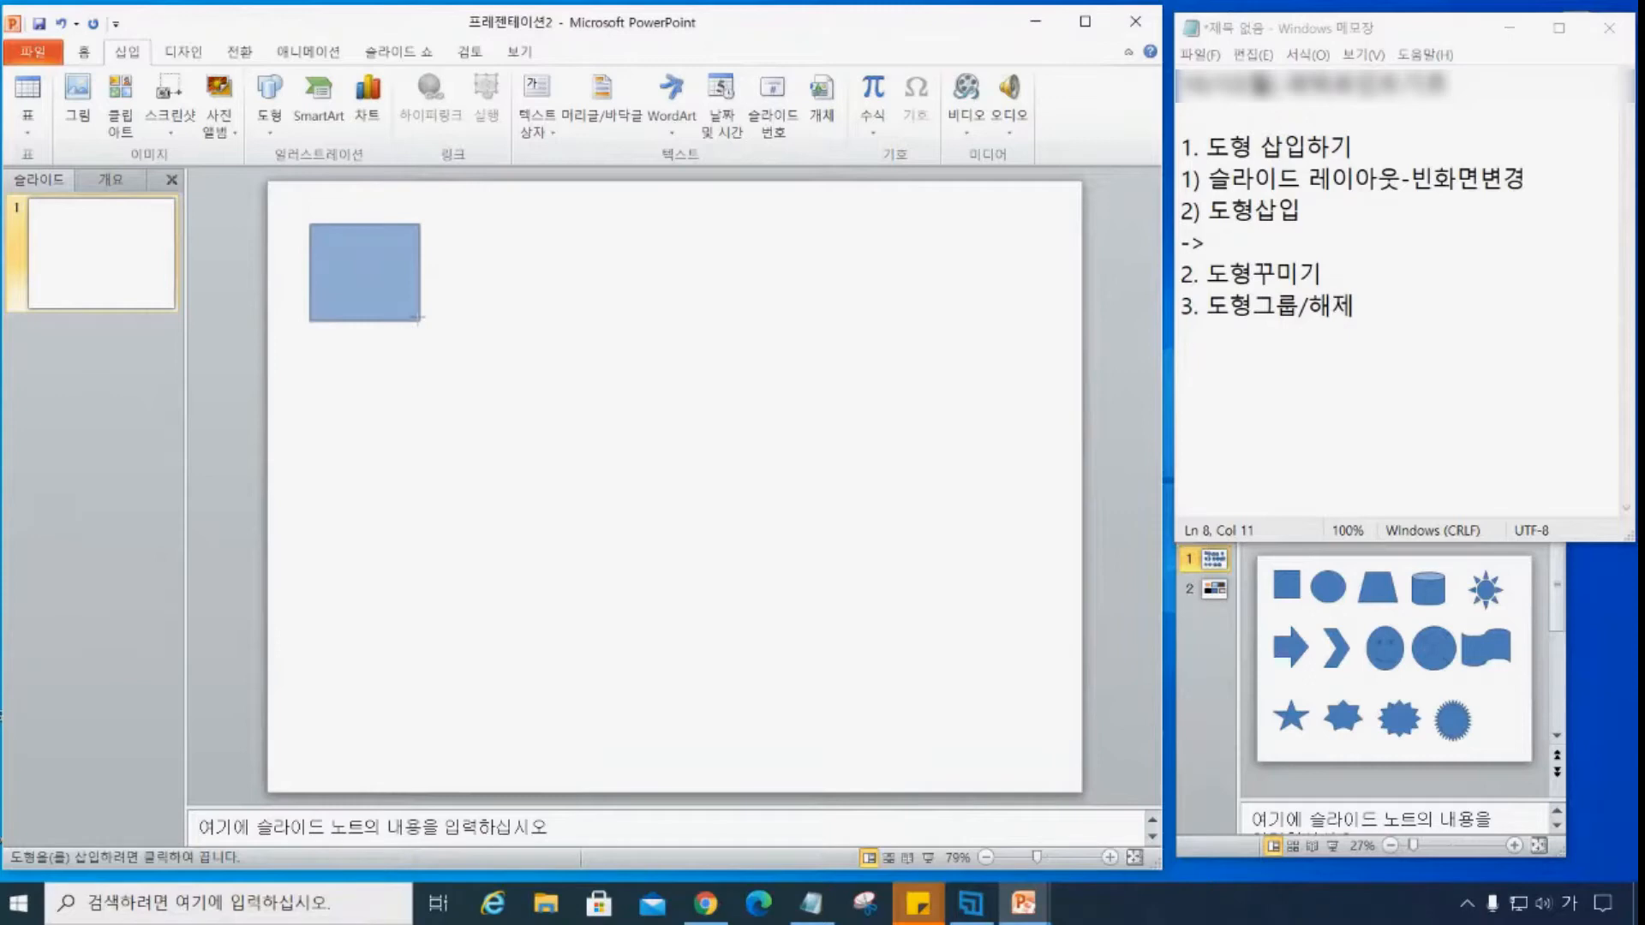
drag(417, 317, 418, 324)
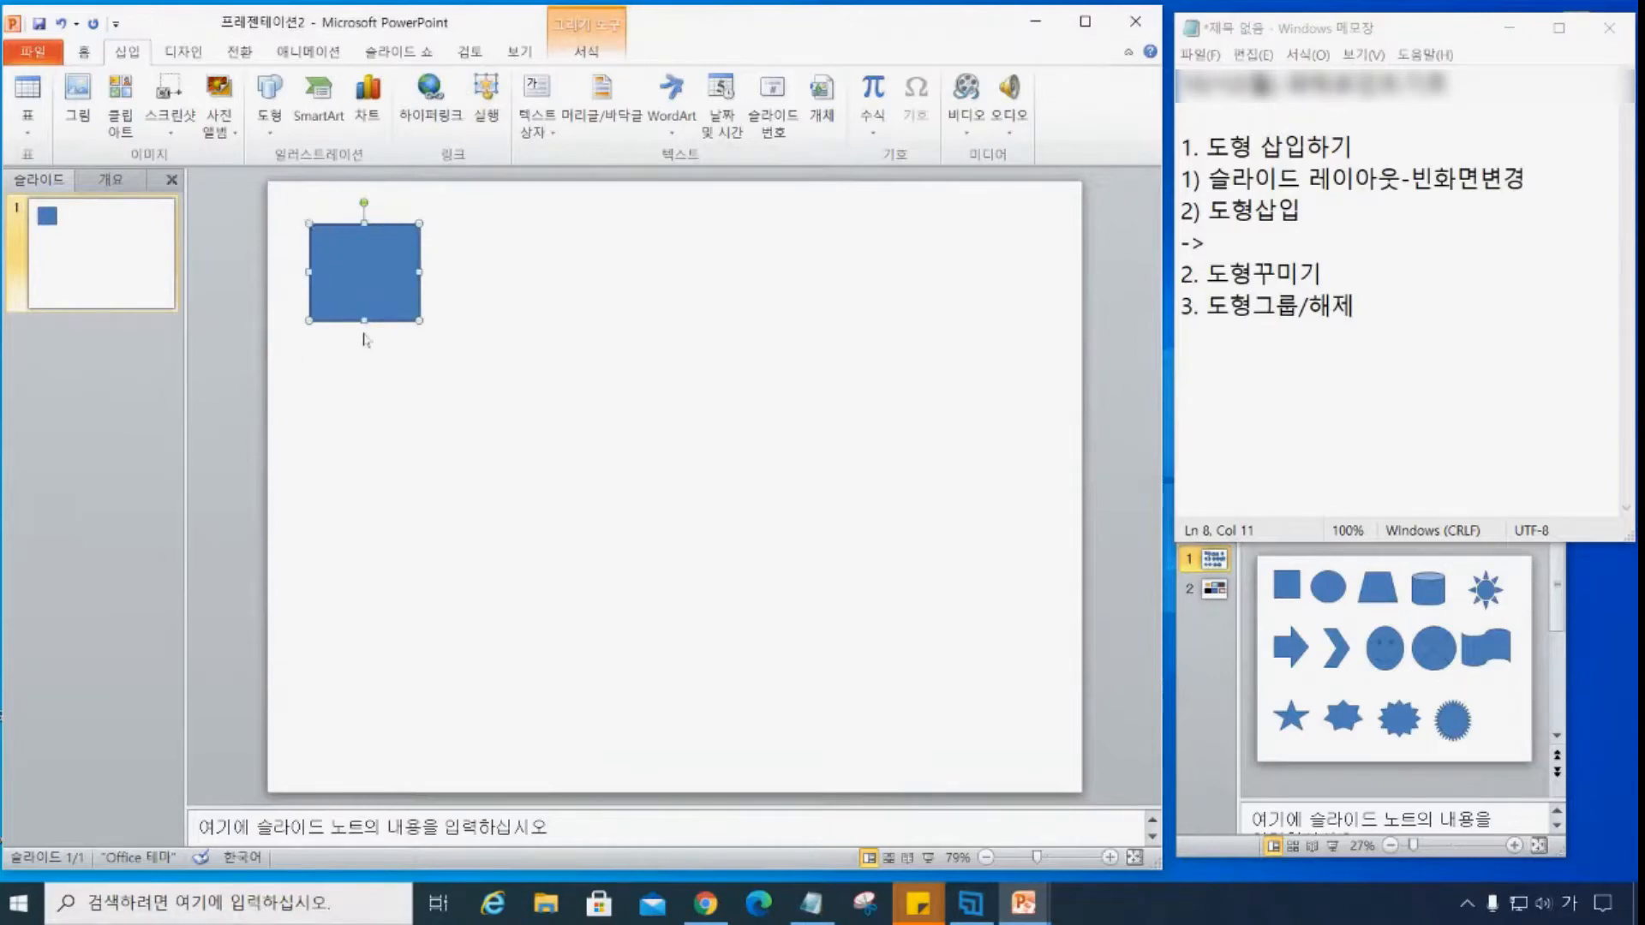
key(alt+Tab)
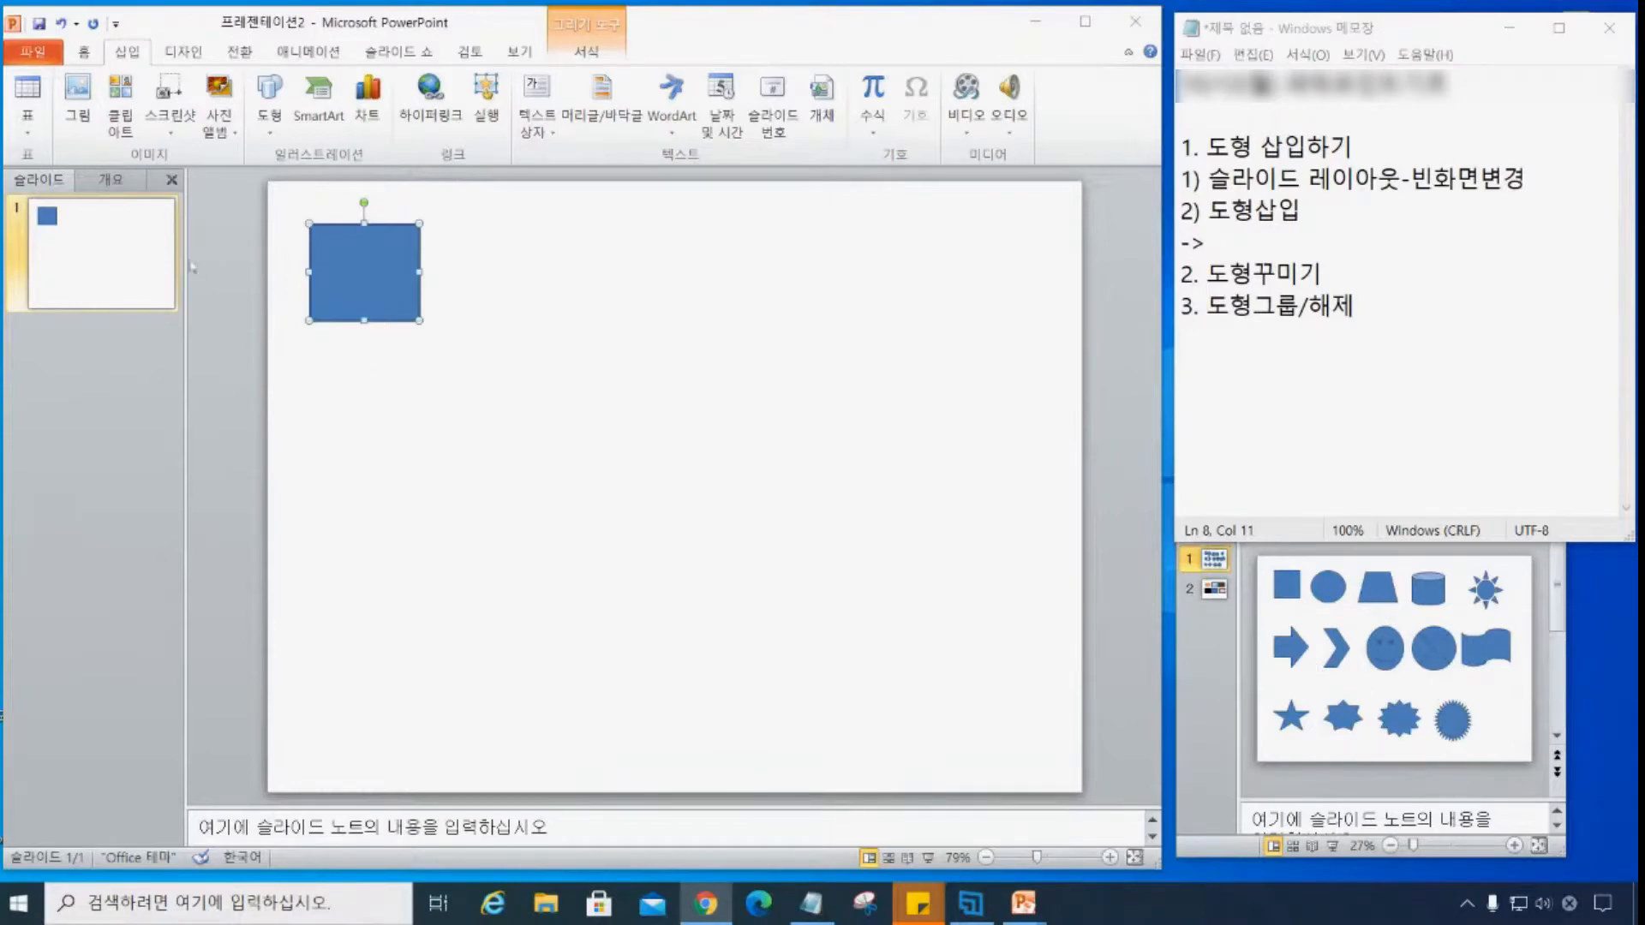
click(424, 413)
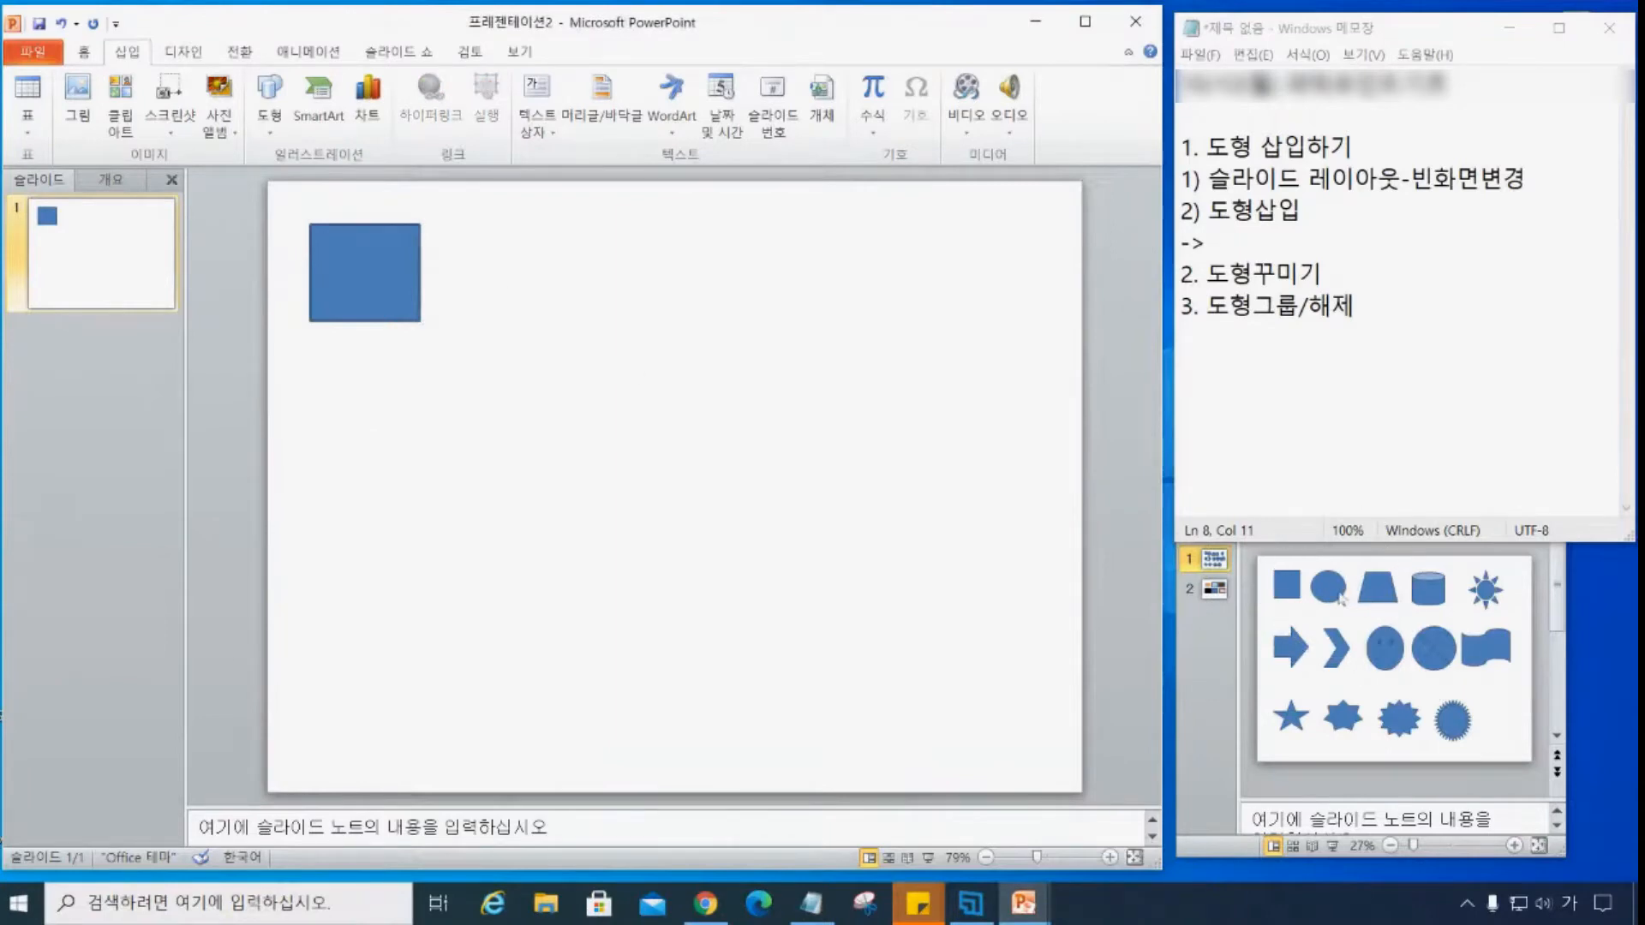
- Draw an oval to the right of the rectangle, narrow it slightly to look round, and shift it a little closer to the rectangle
click(279, 133)
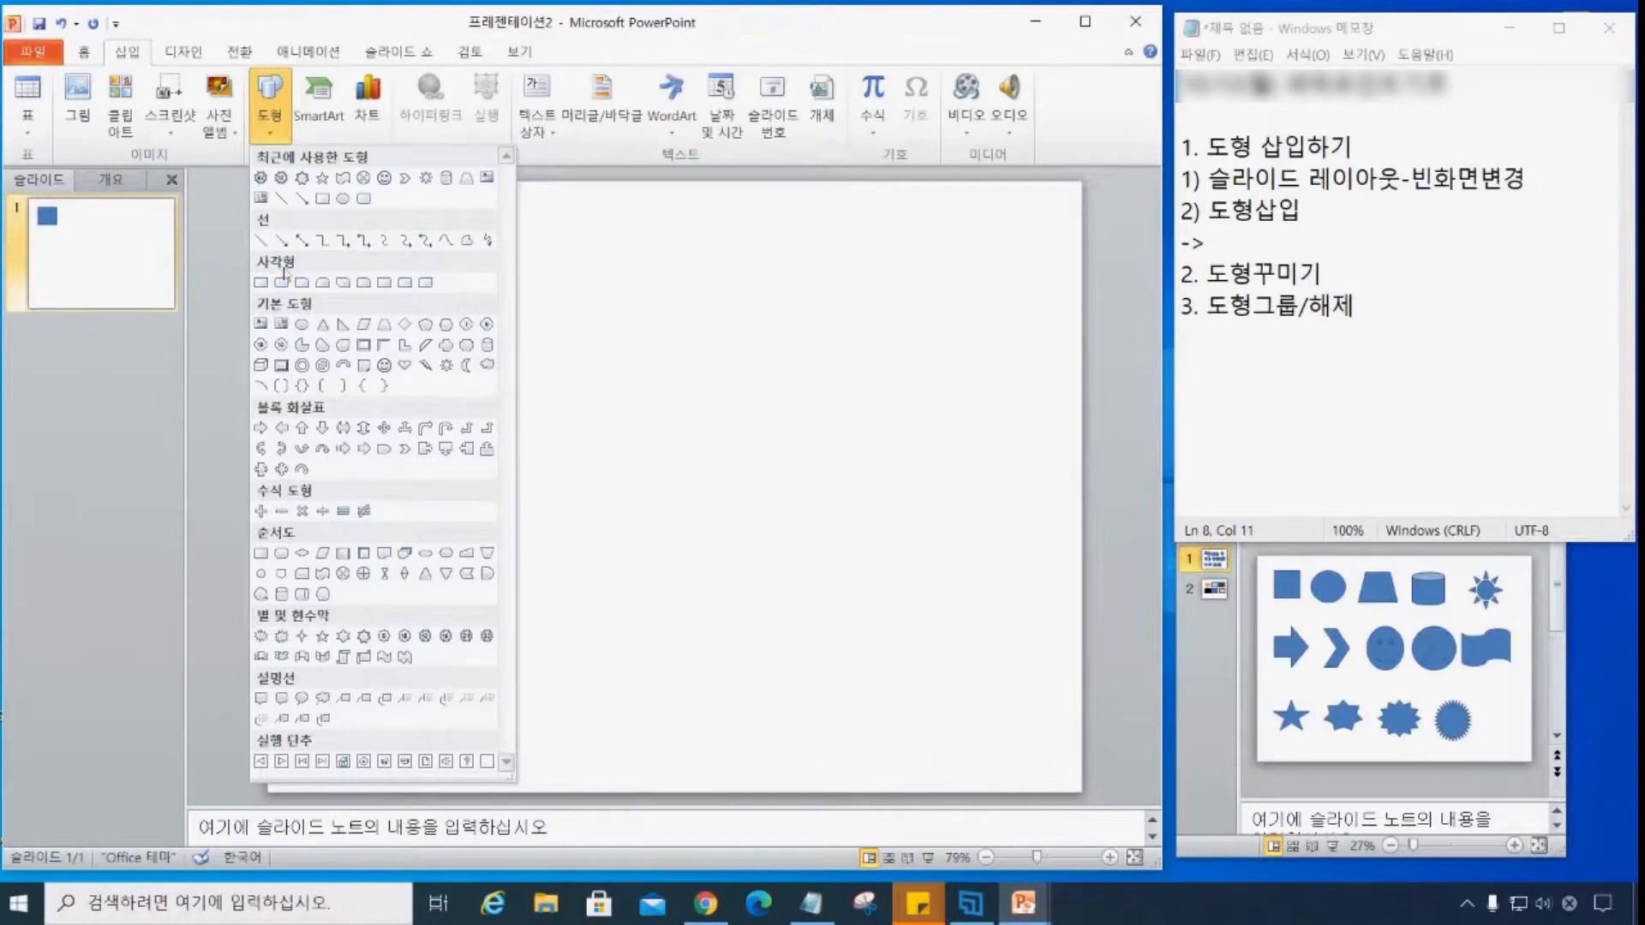
click(302, 325)
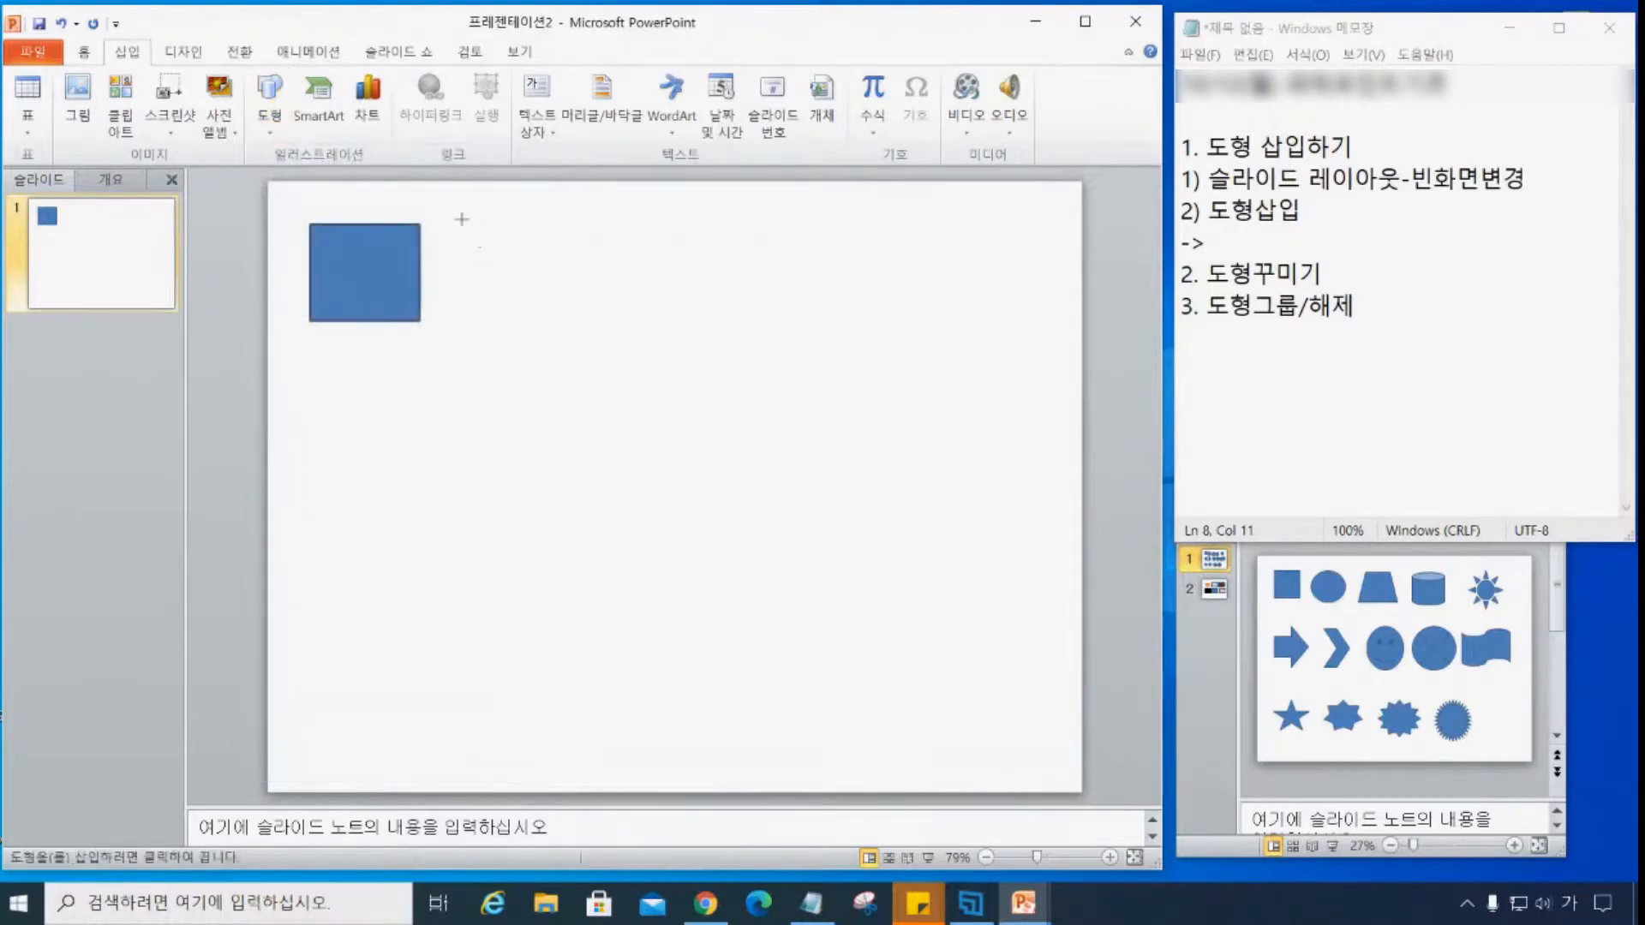
mouse_move(462, 220)
mouse_down()
mouse_move(544, 327)
mouse_move(576, 332)
mouse_up()
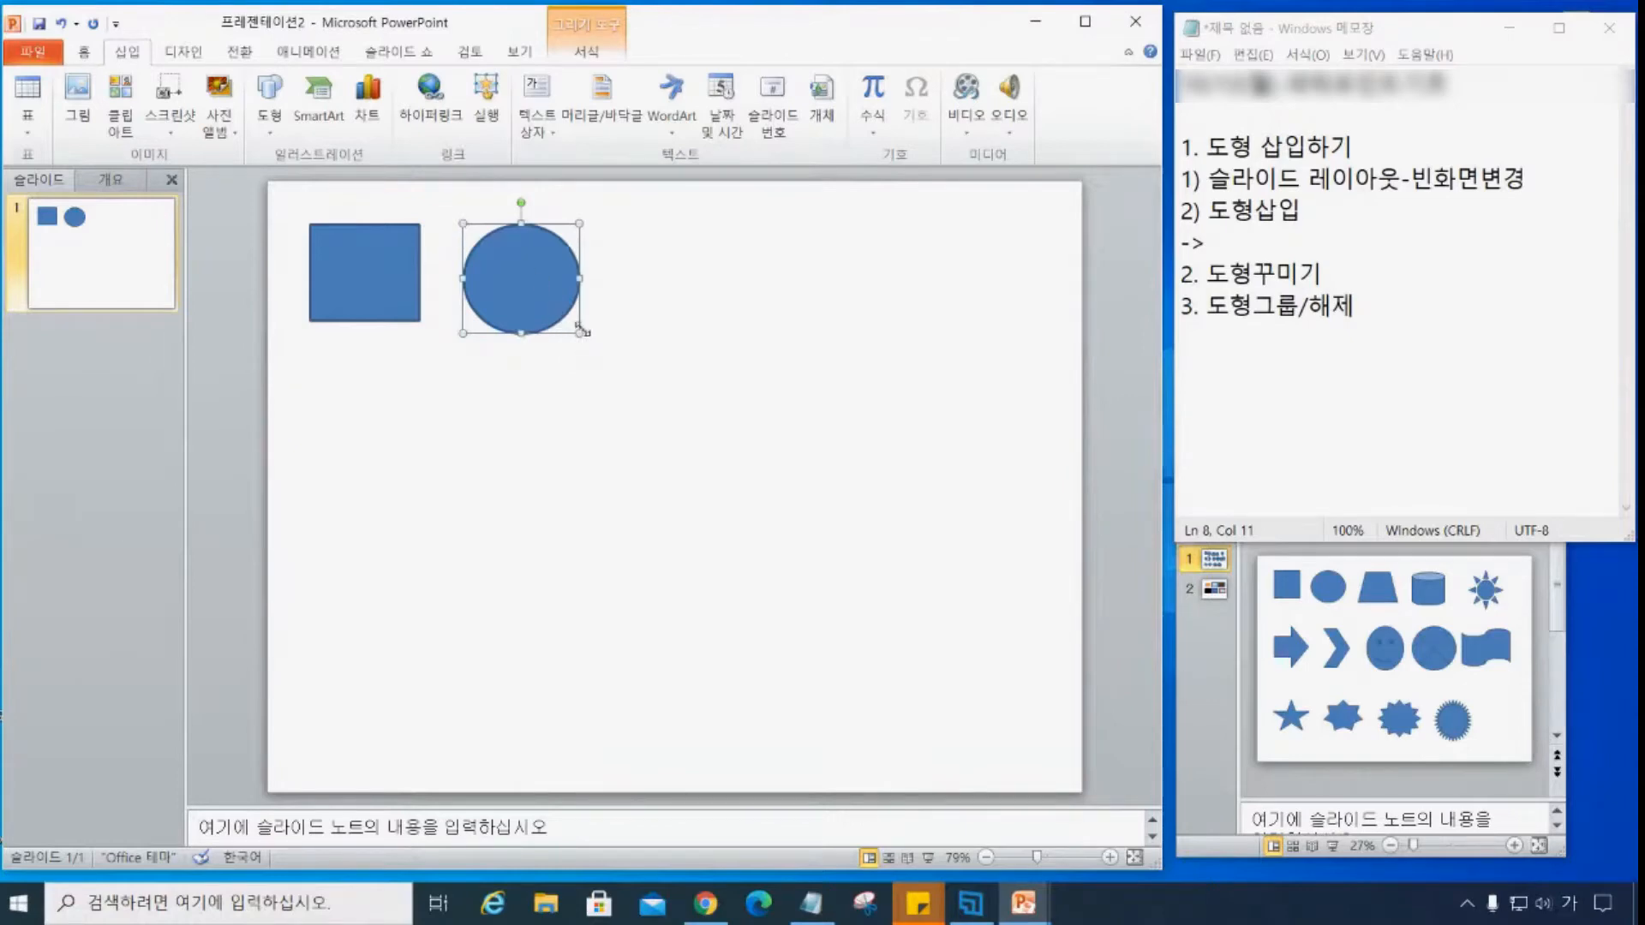
mouse_move(580, 333)
mouse_down()
mouse_move(672, 405)
mouse_move(552, 305)
mouse_move(558, 349)
mouse_move(569, 333)
mouse_up()
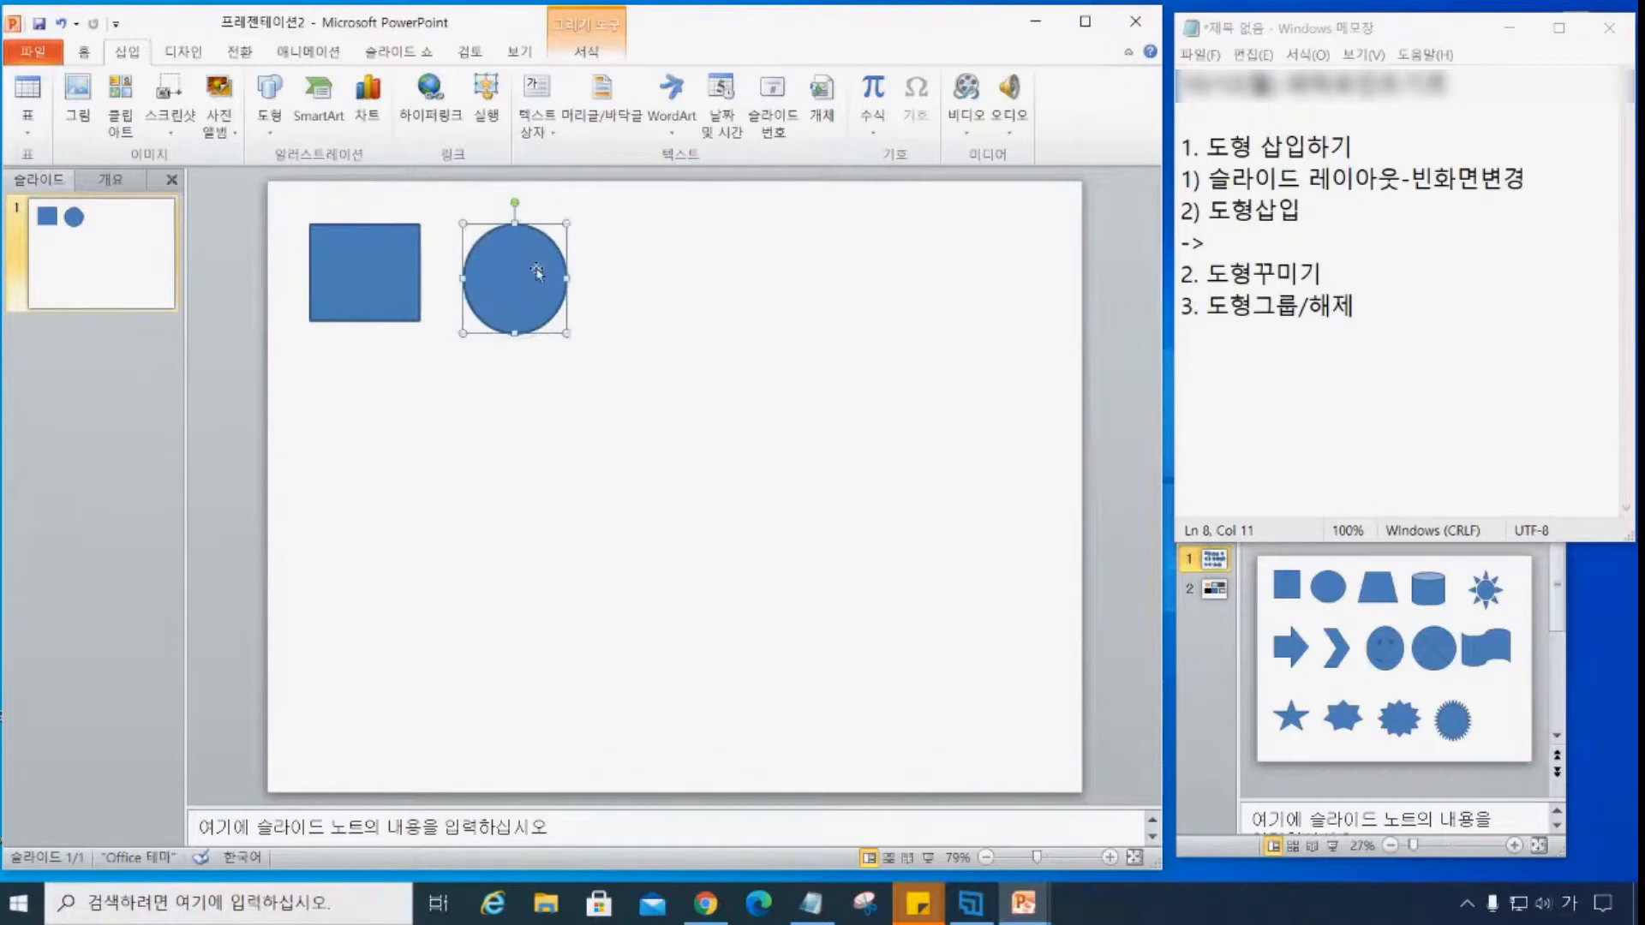
mouse_move(517, 282)
mouse_down()
mouse_move(465, 283)
mouse_move(520, 285)
mouse_up()
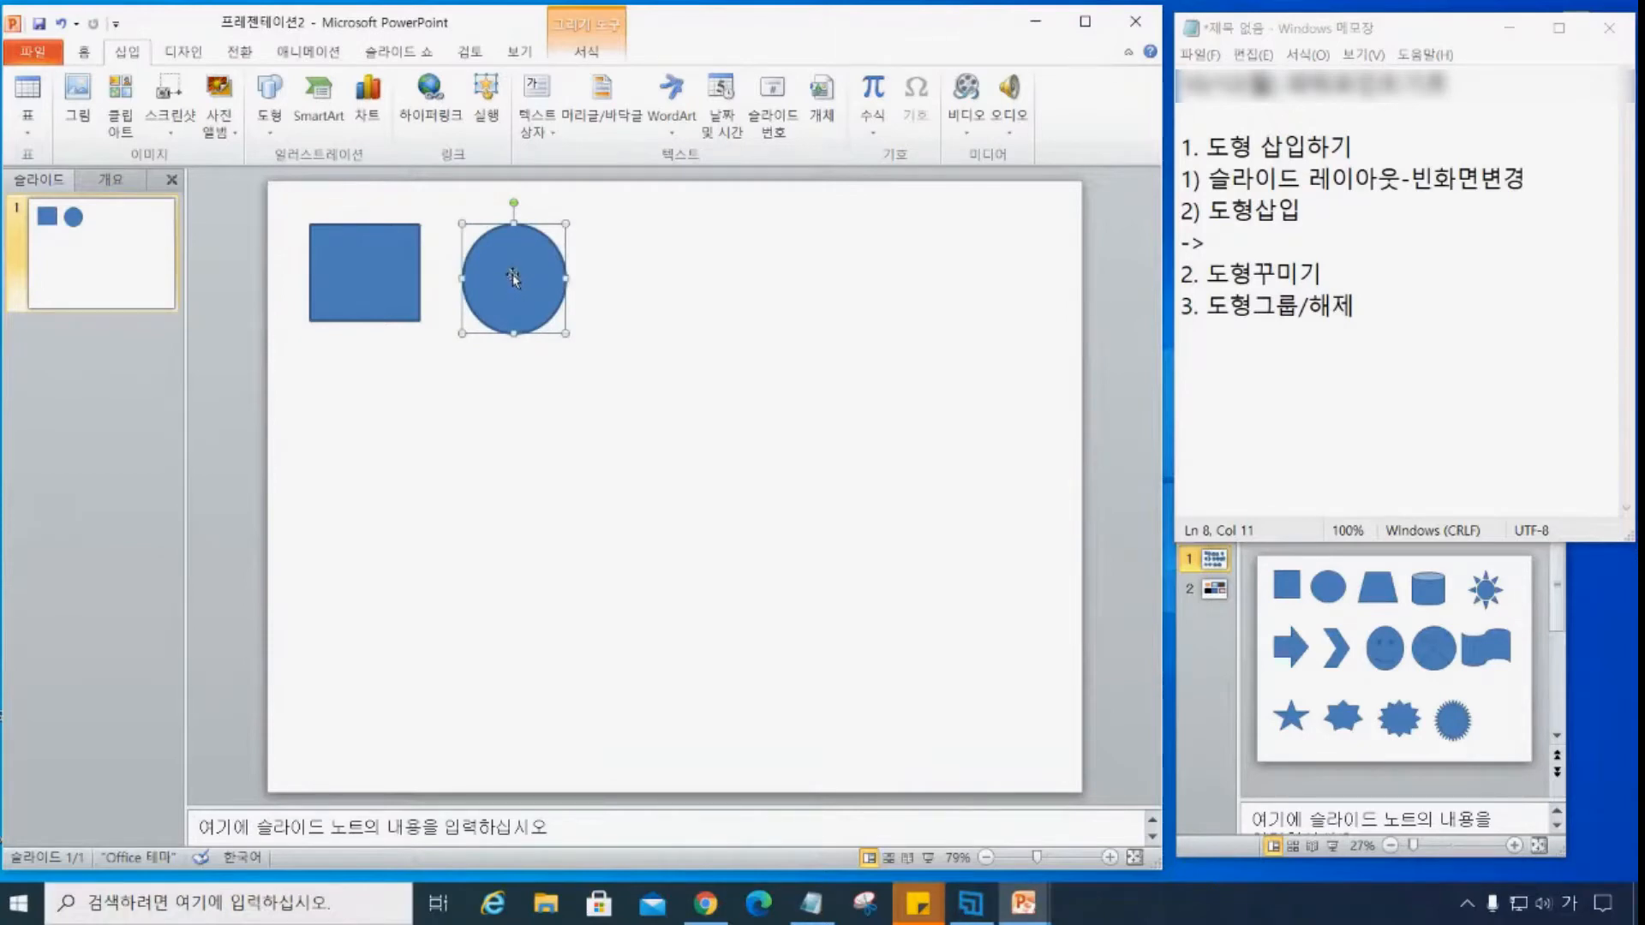
mouse_move(513, 279)
mouse_down()
mouse_move(496, 276)
mouse_move(511, 278)
mouse_up()
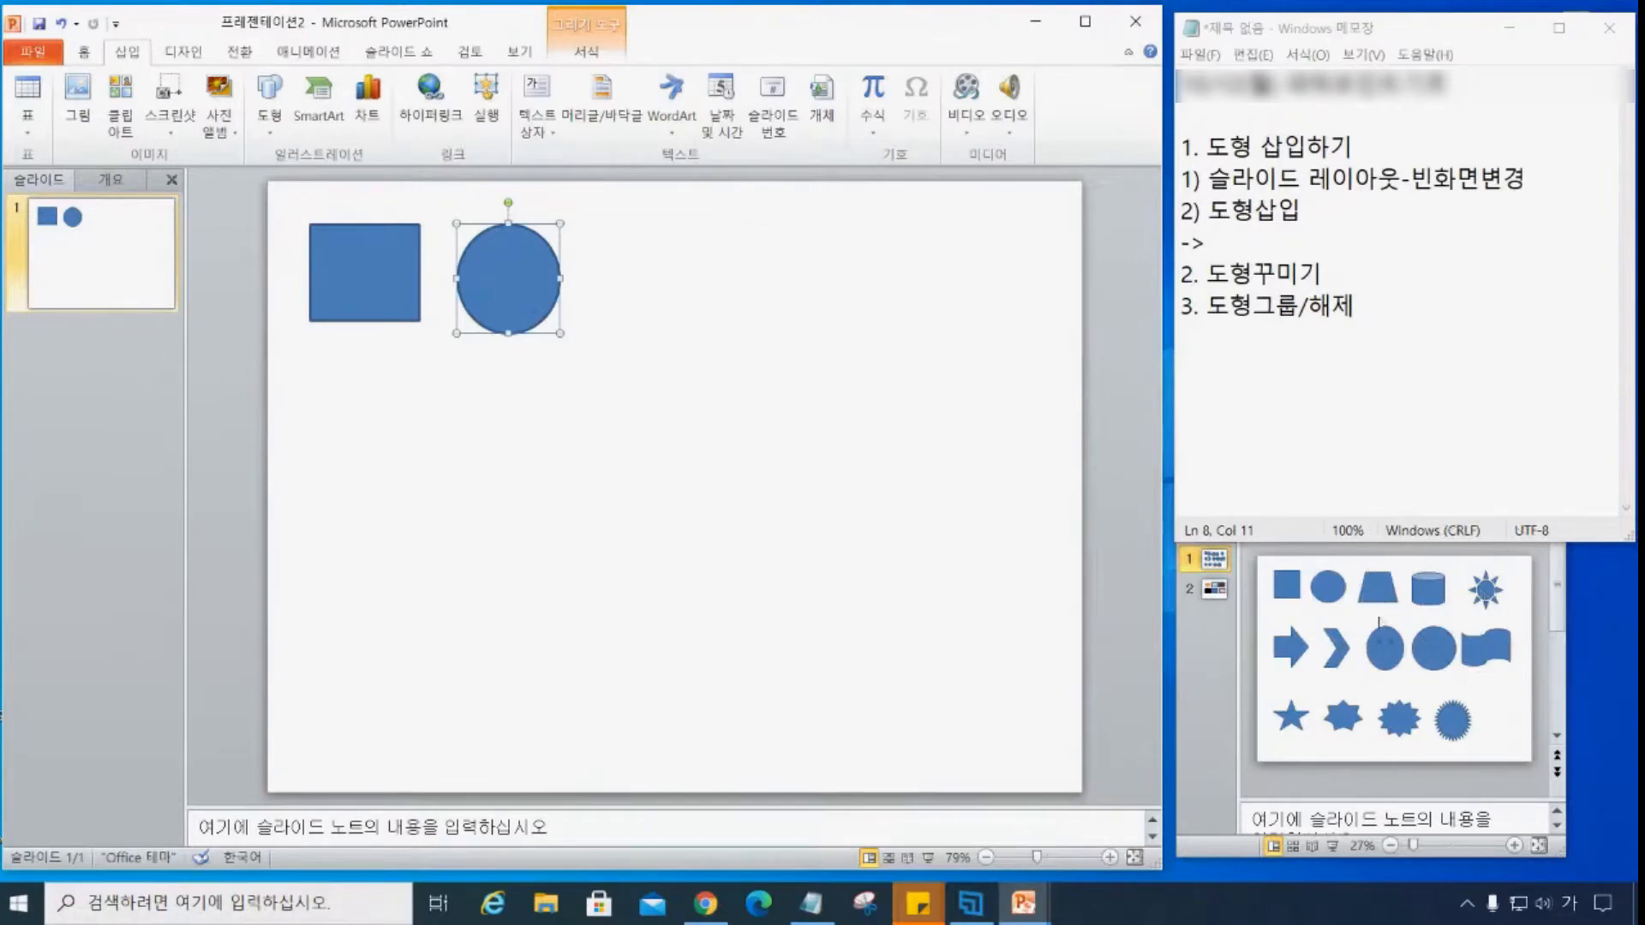
key(ctrl)
key(ctrl)
key(ctrl)
key(ctrl)
- Draw a trapezoid to the right of the circle and a cylinder to the right of the trapezoid
click(269, 120)
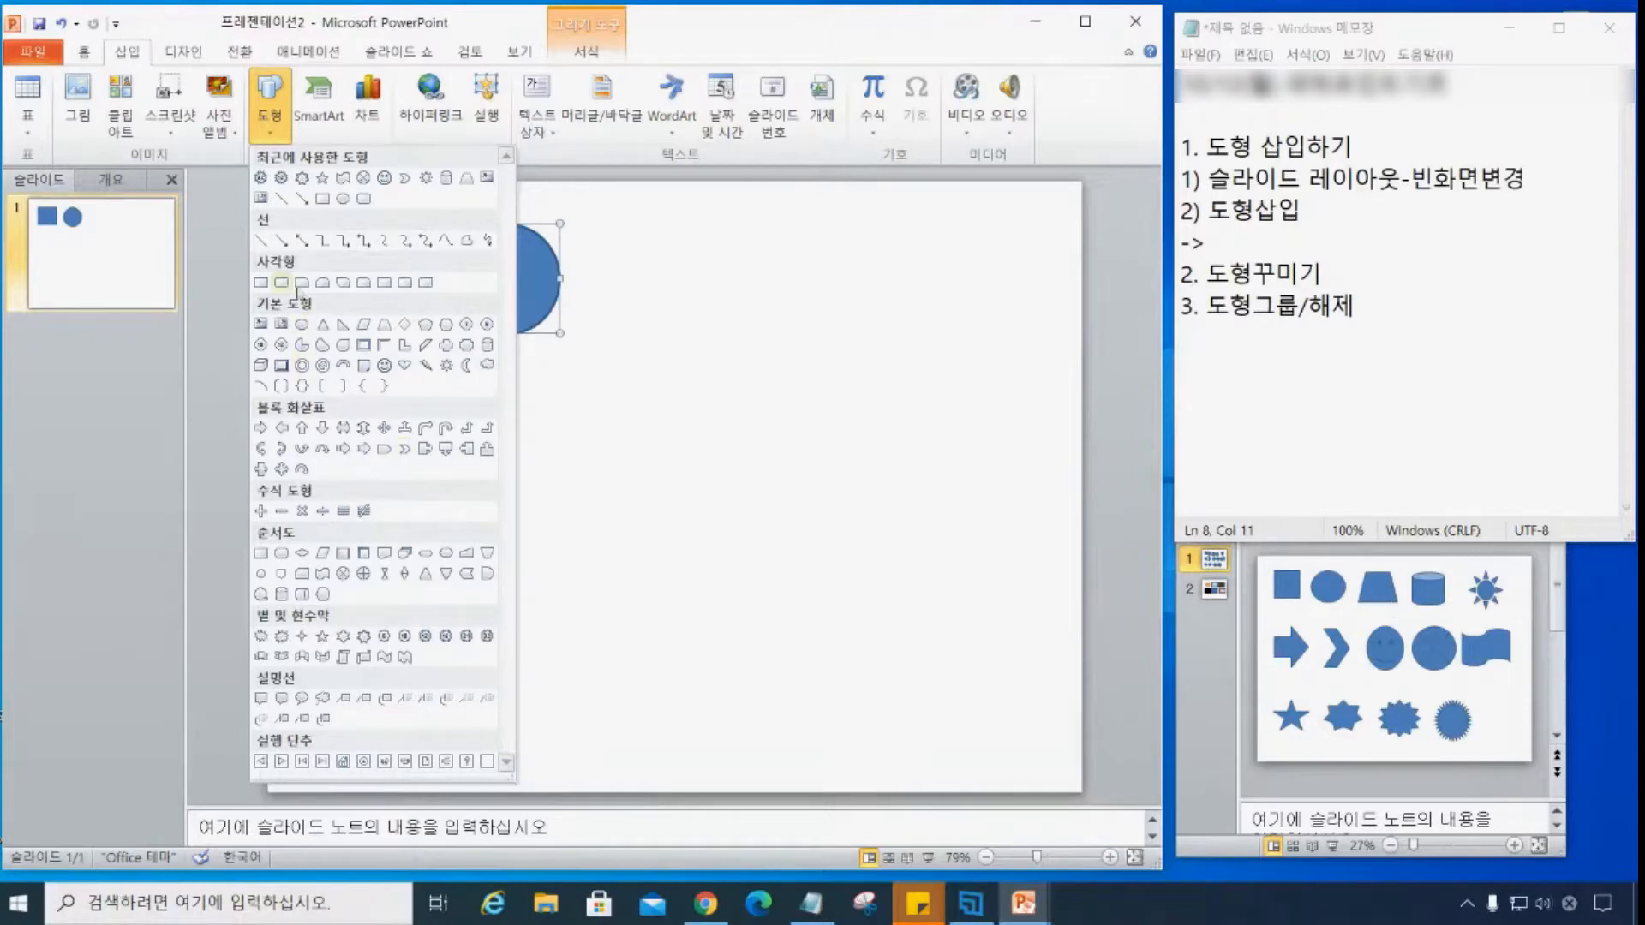
click(384, 324)
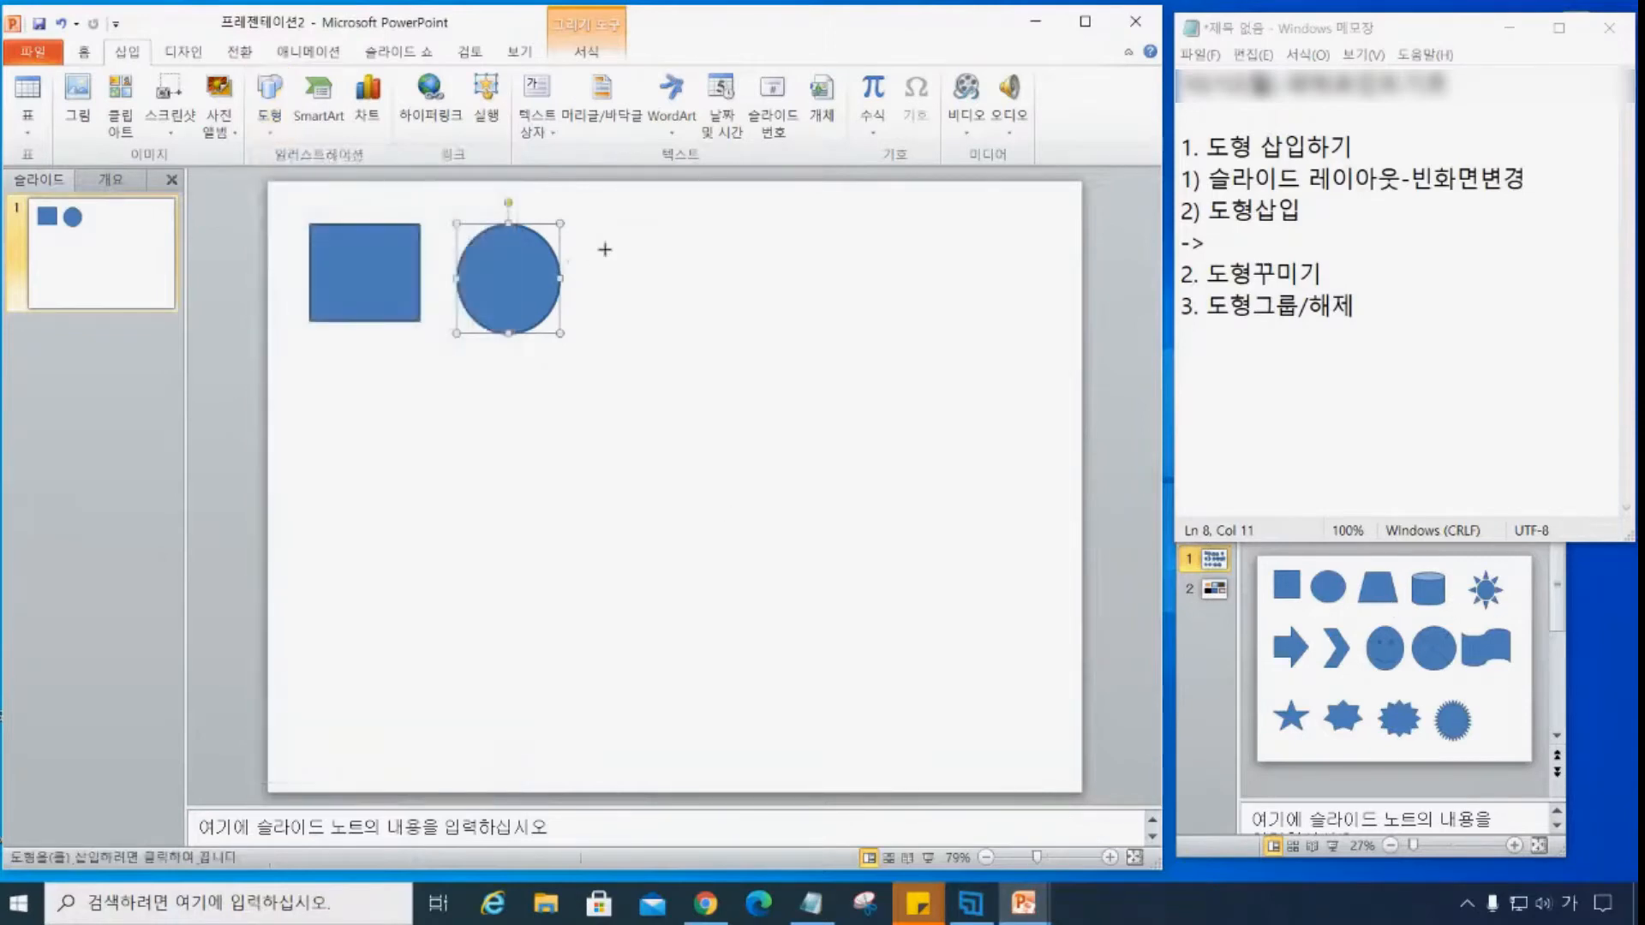
drag(598, 236, 712, 334)
drag(730, 338, 733, 334)
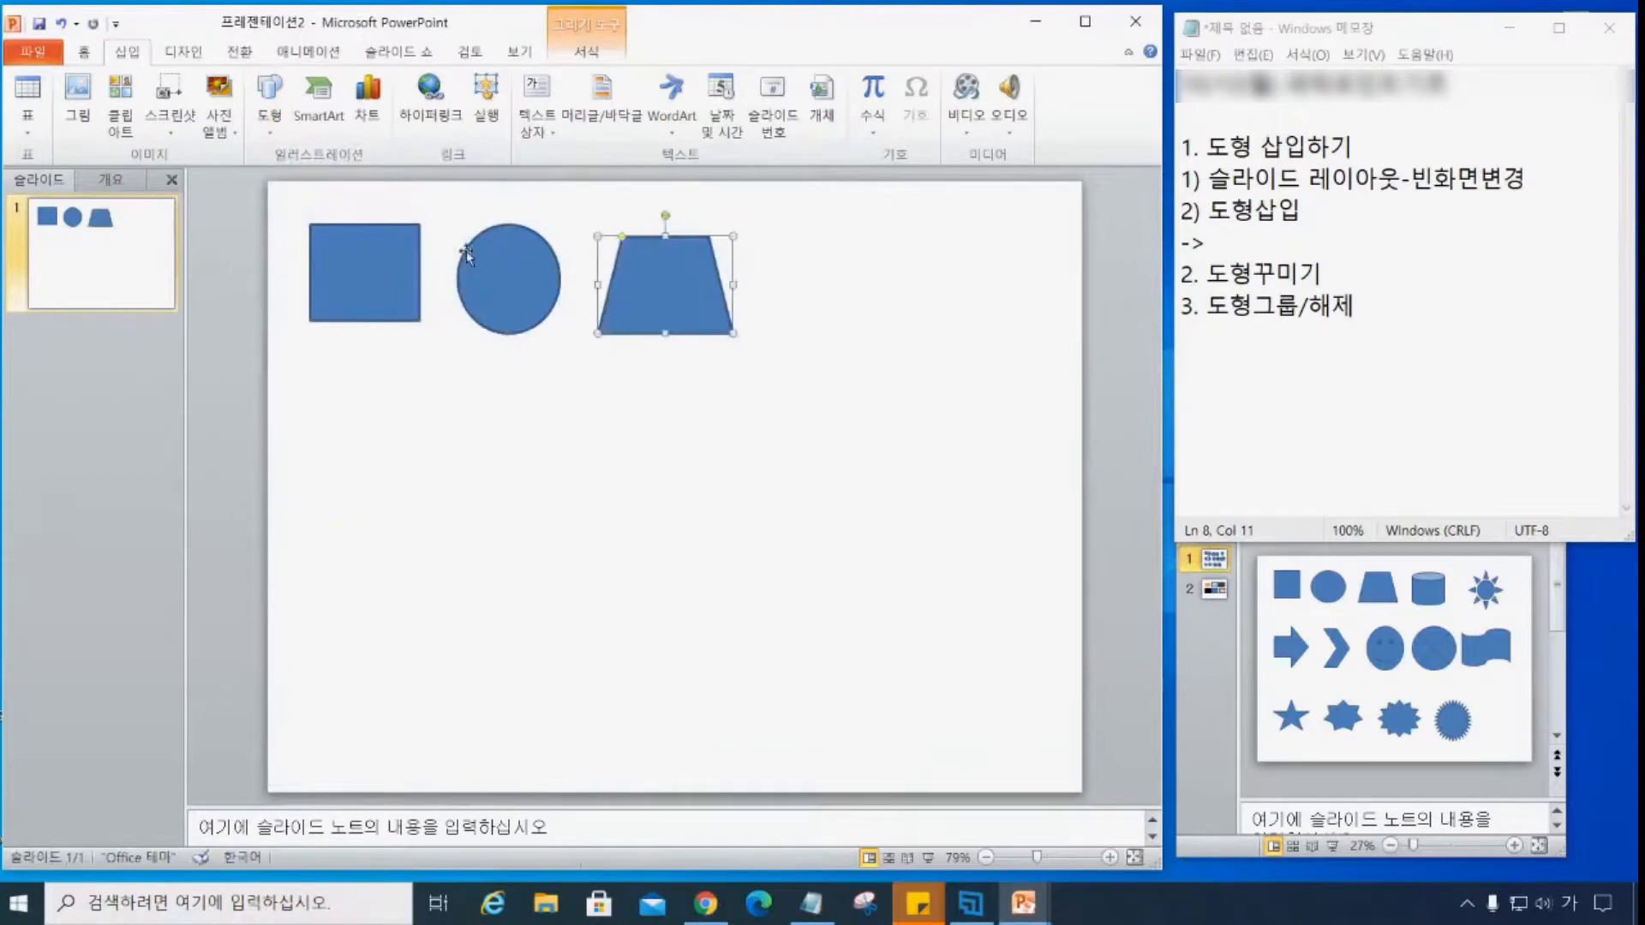
click(269, 94)
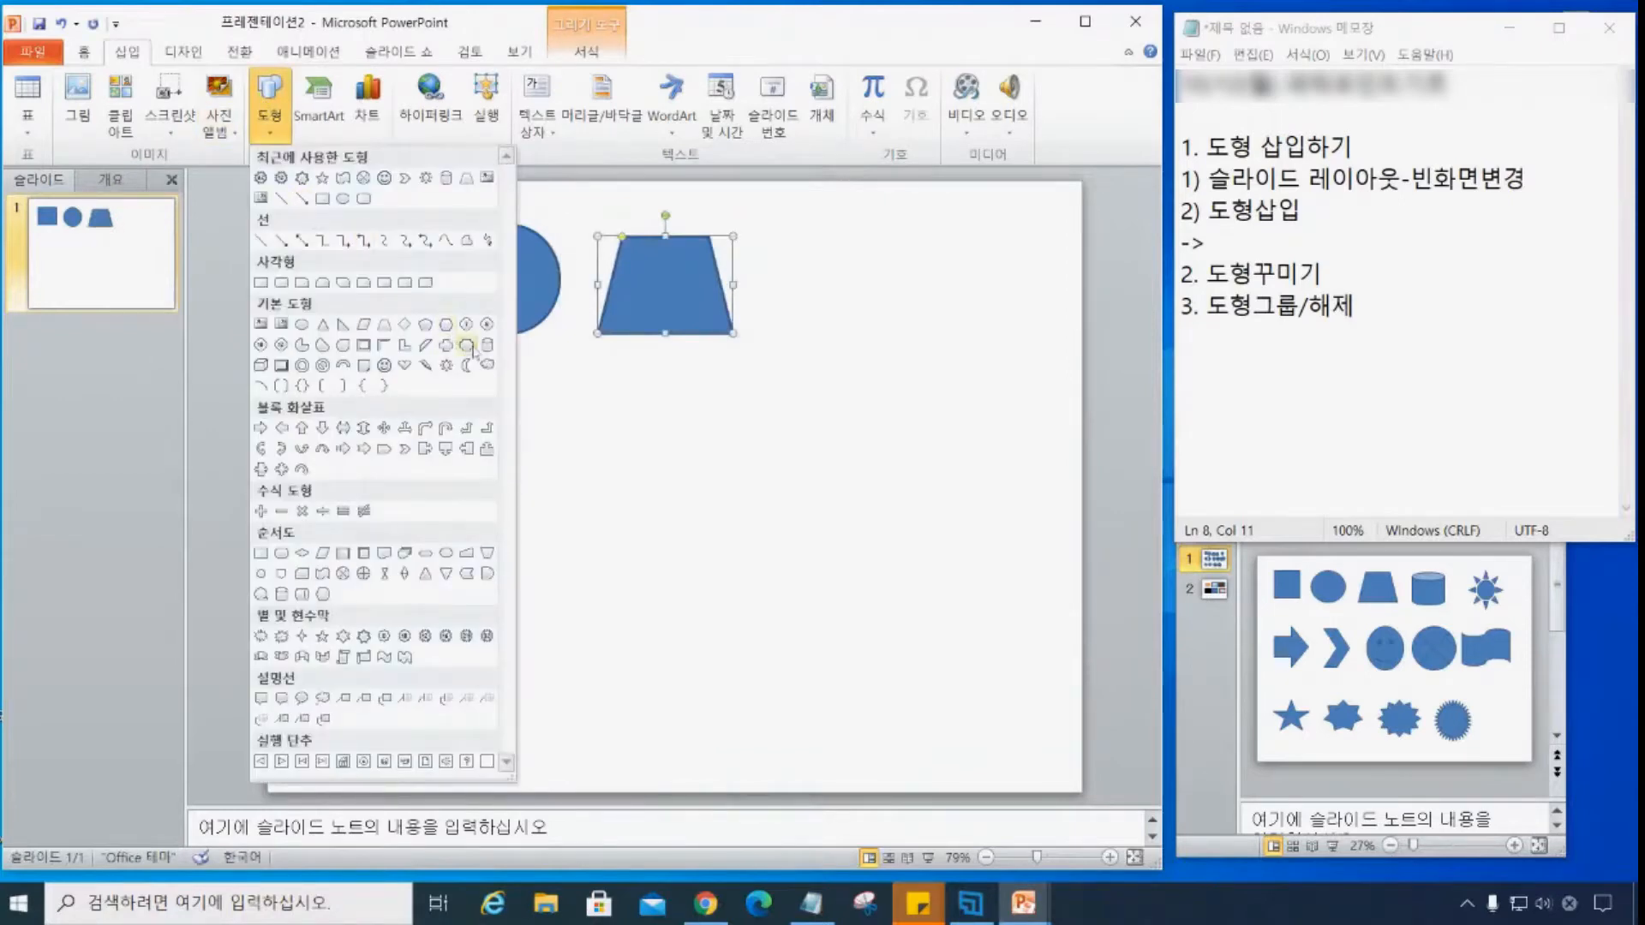
click(485, 345)
drag(777, 229, 881, 346)
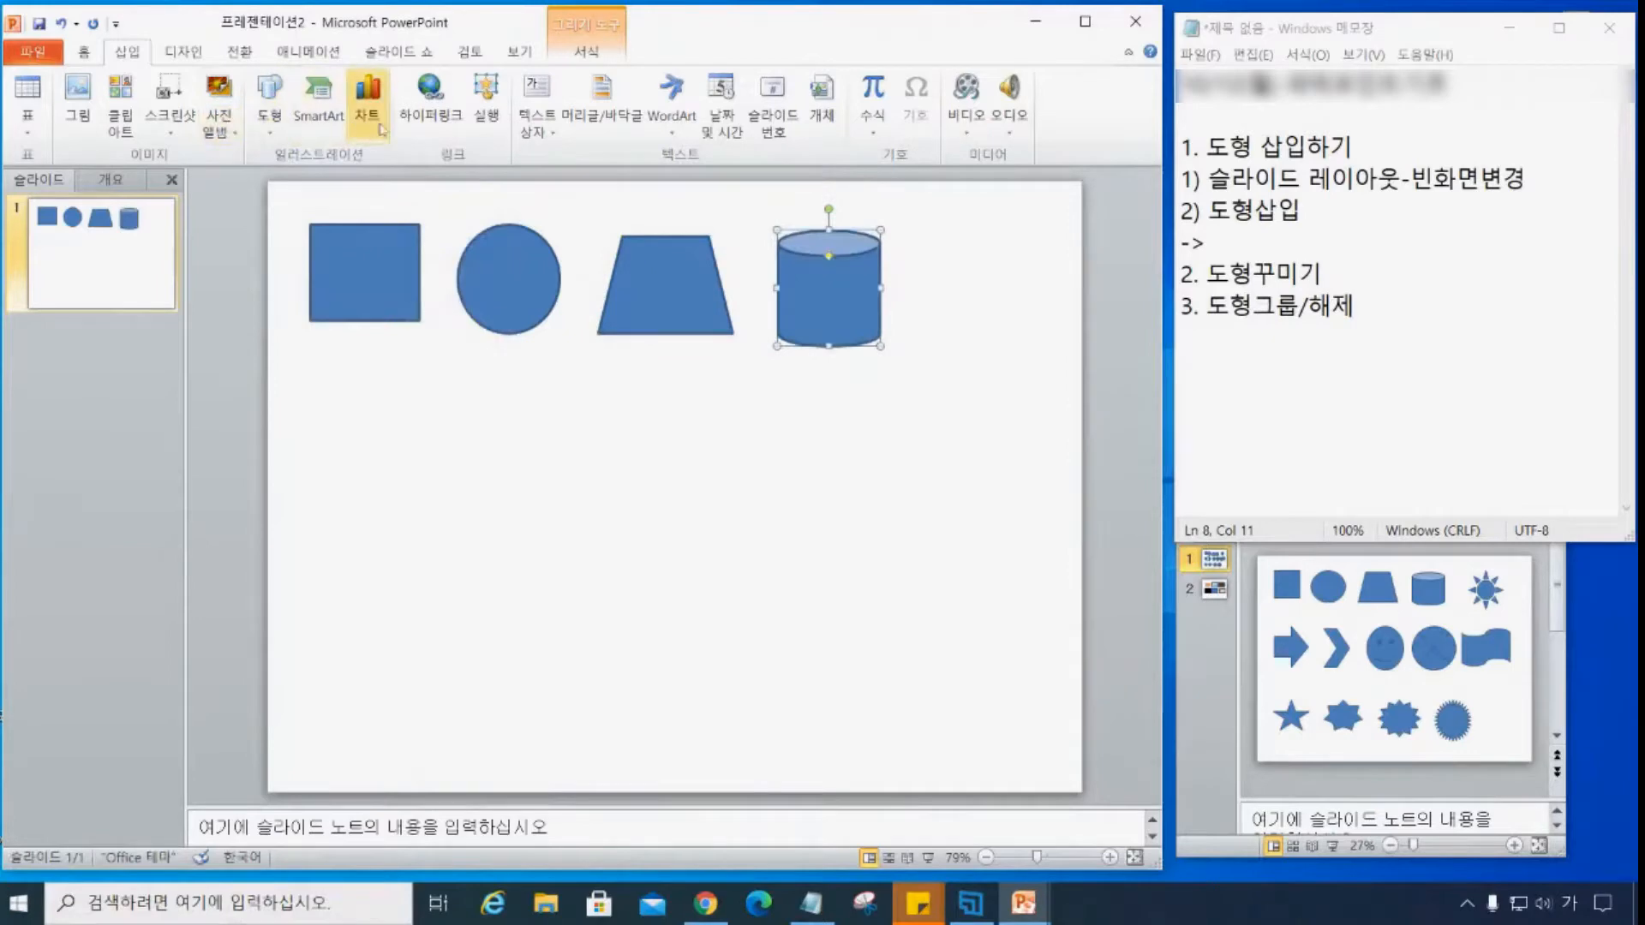
- Draw a sun shape to the right of the cylinder at the end of the first row and deselect it
click(268, 124)
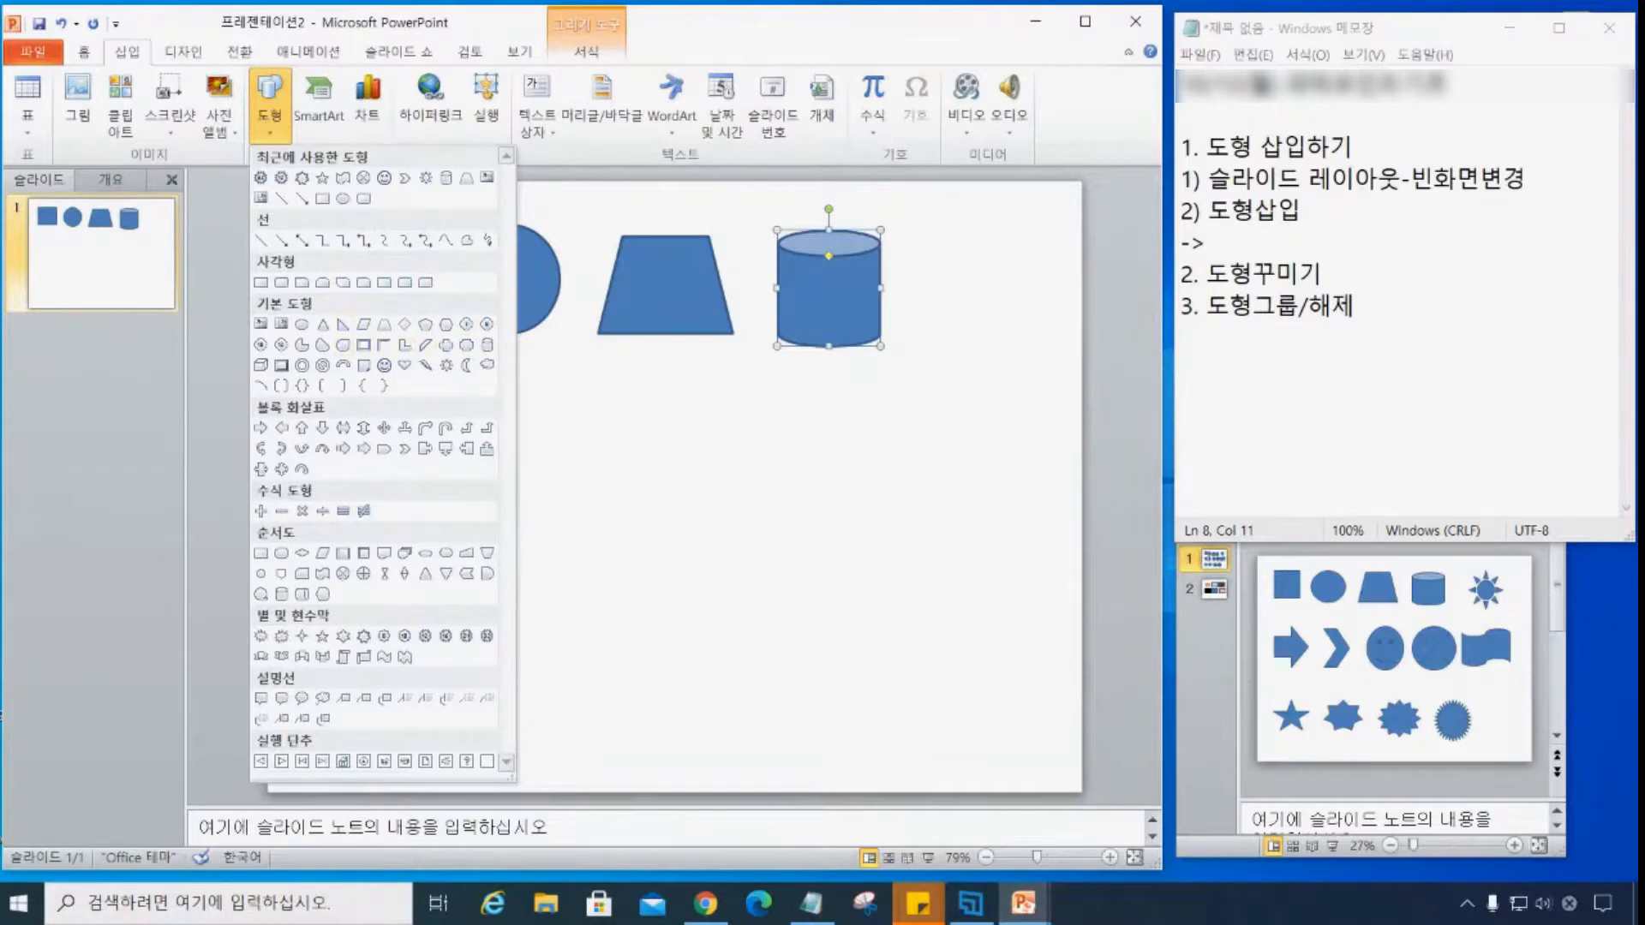
key(Escape)
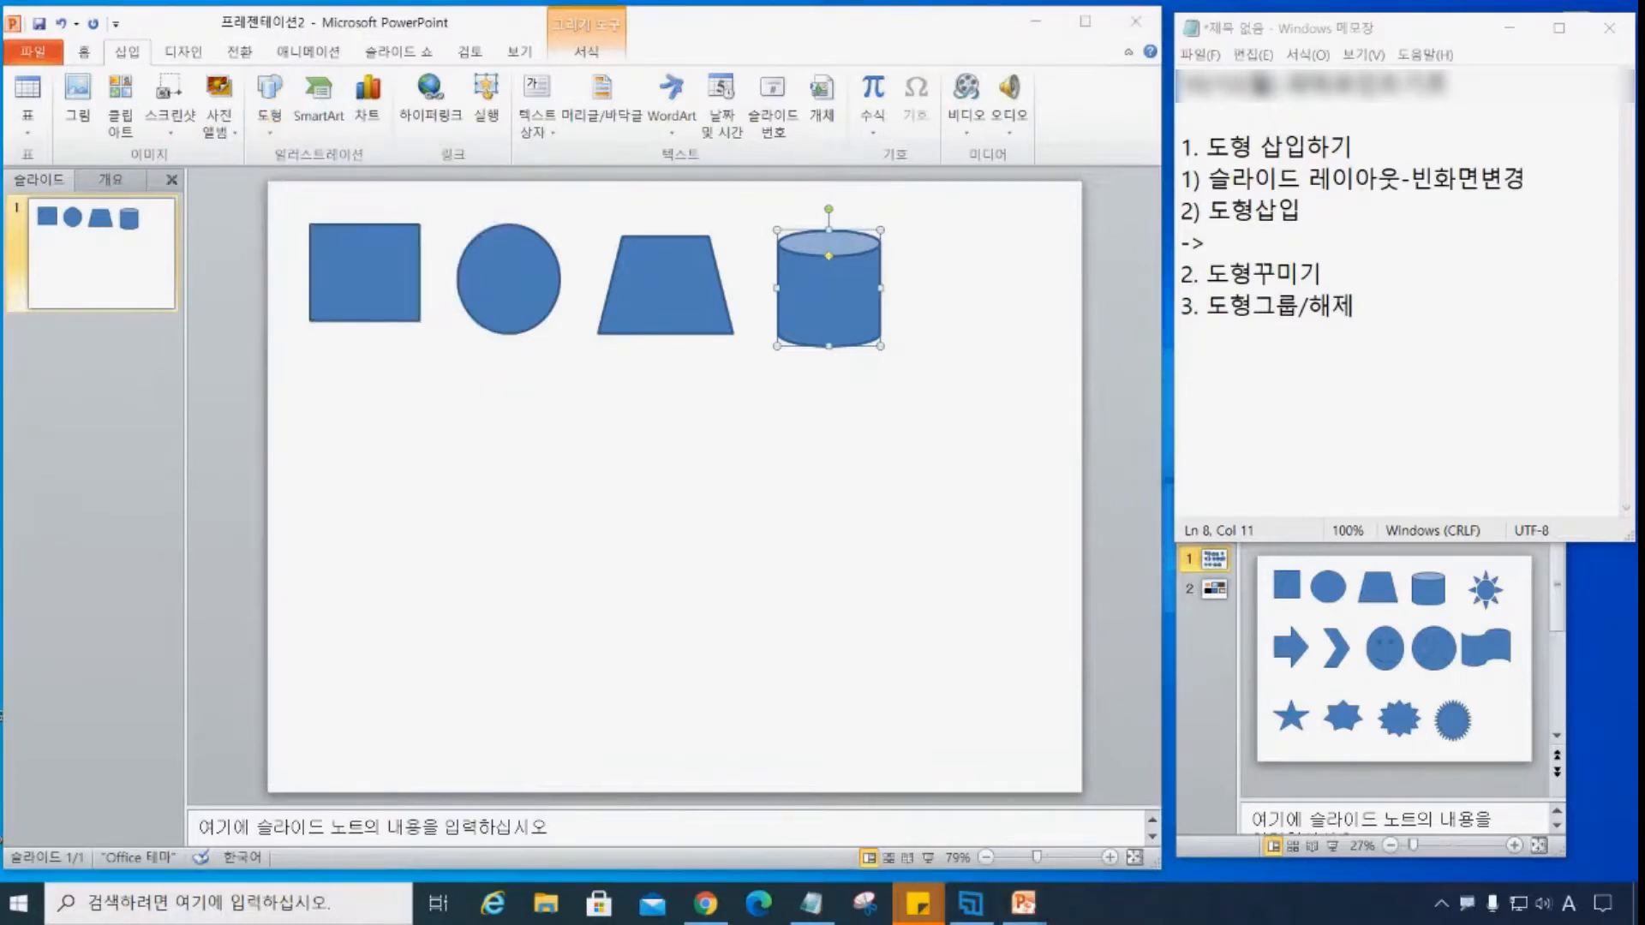
click(220, 135)
click(269, 128)
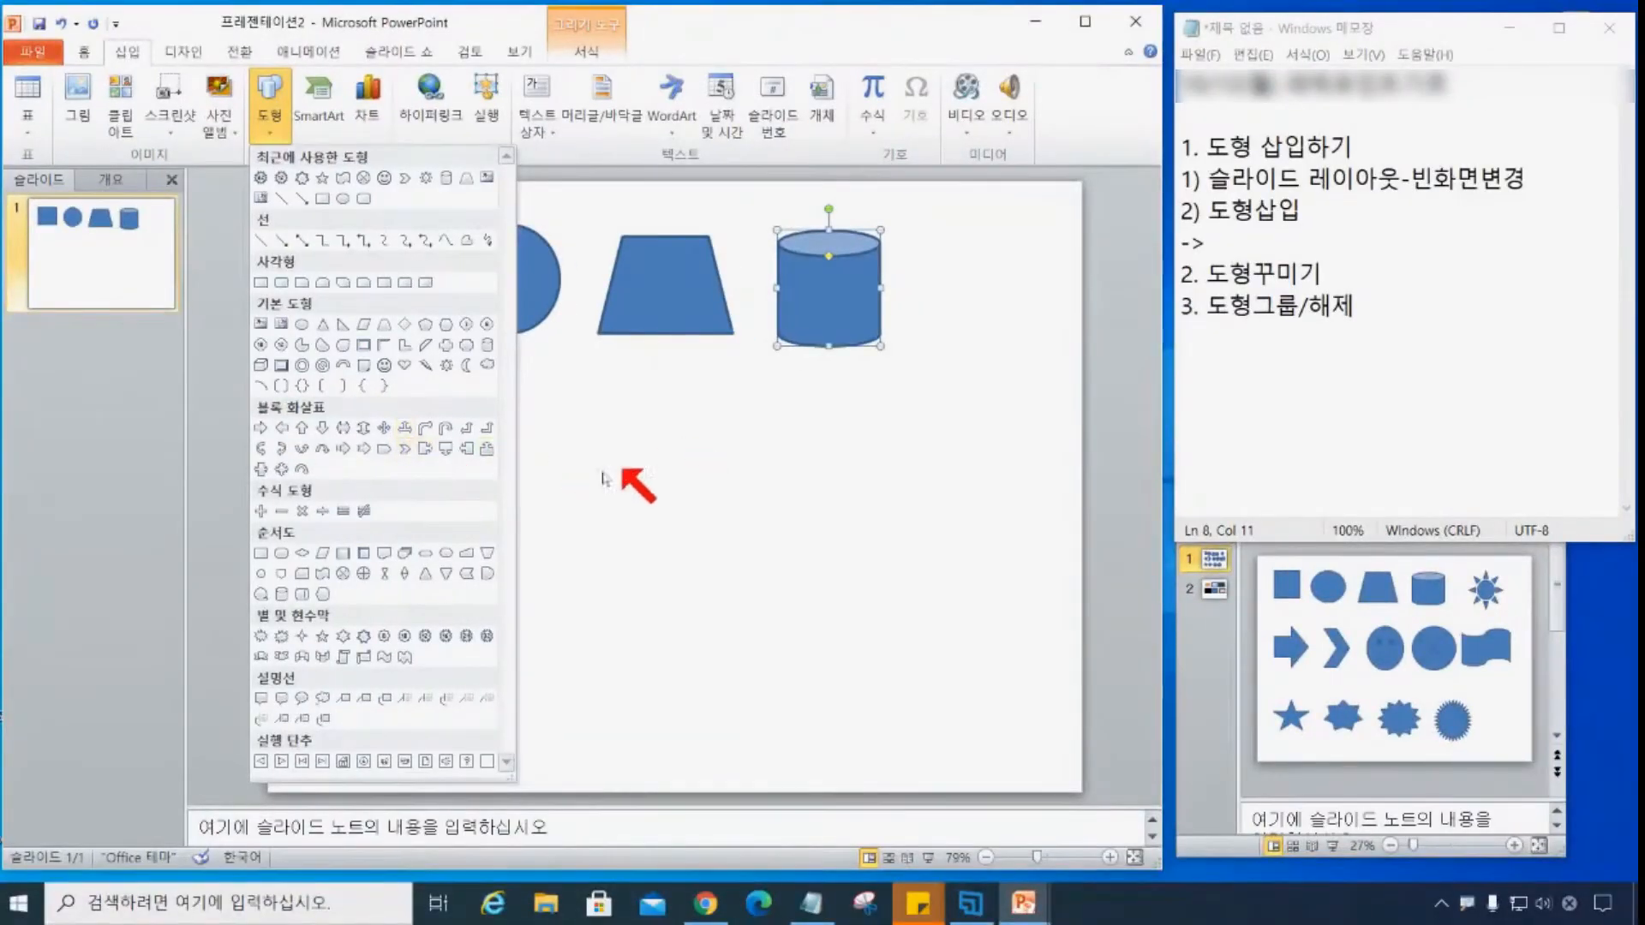
click(446, 365)
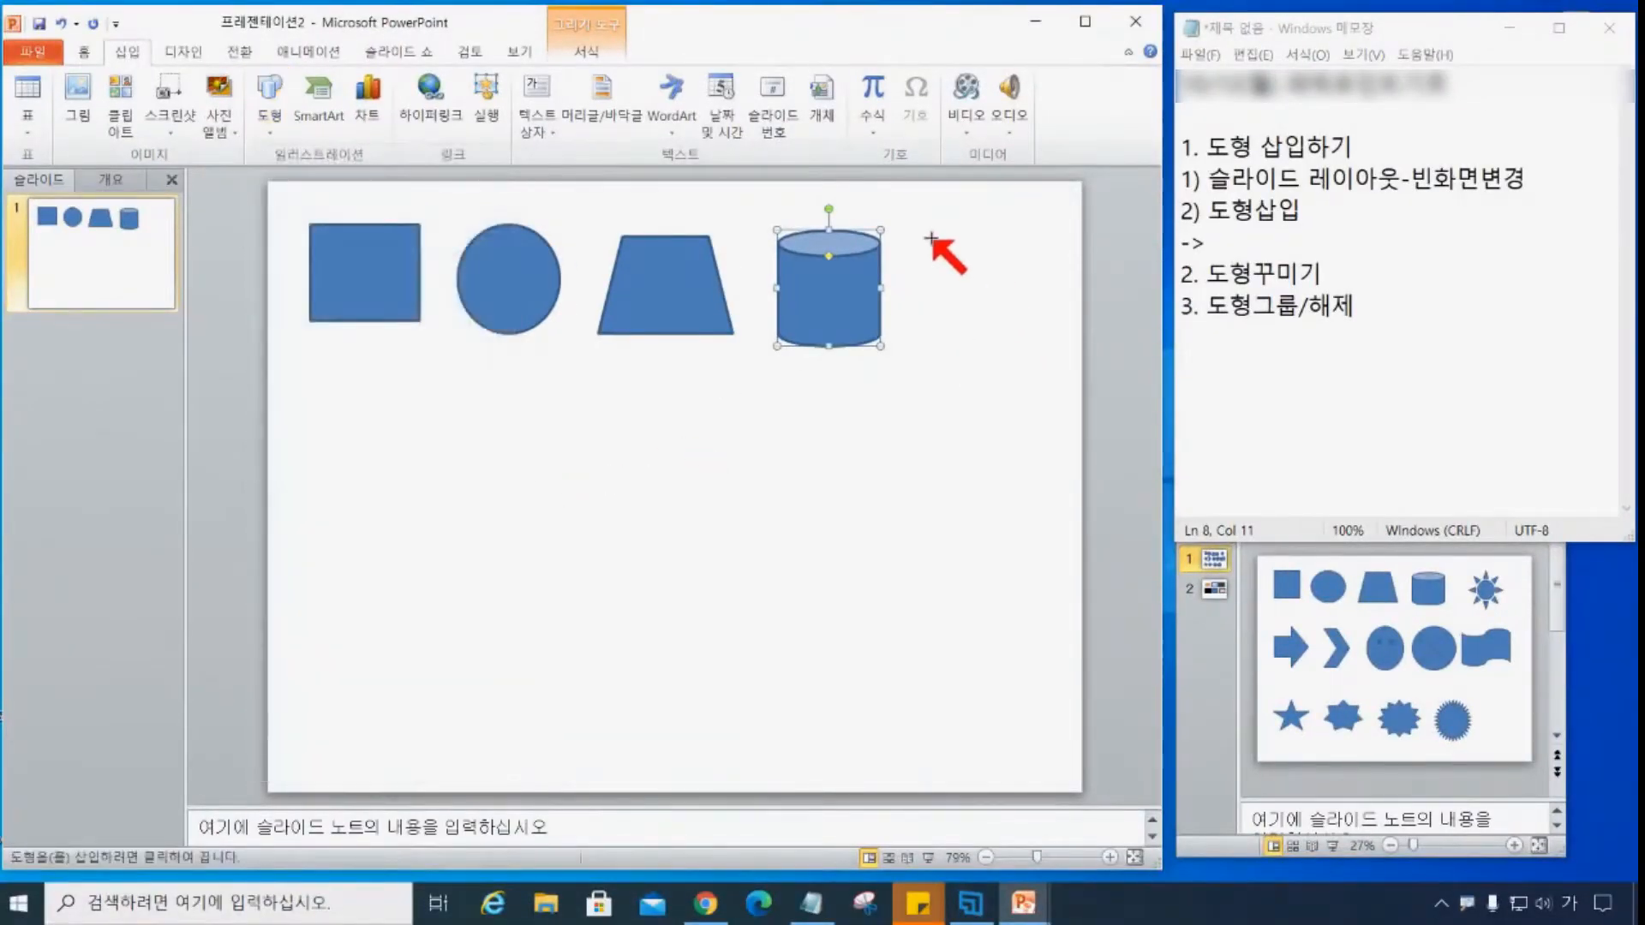
drag(917, 233, 1047, 360)
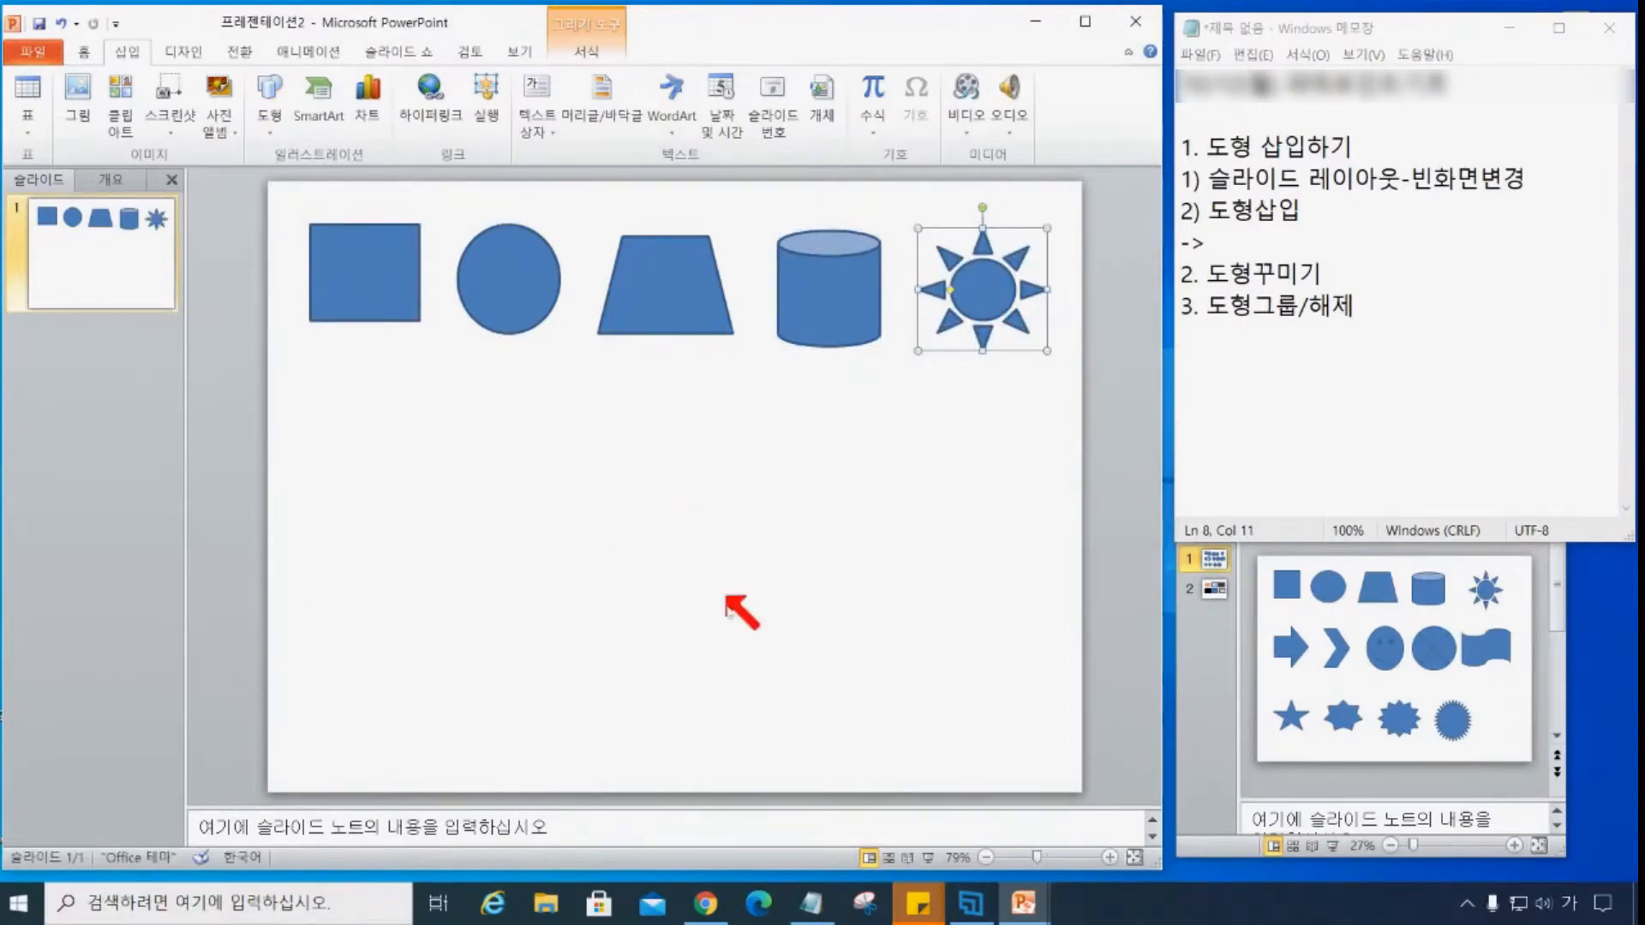
click(415, 477)
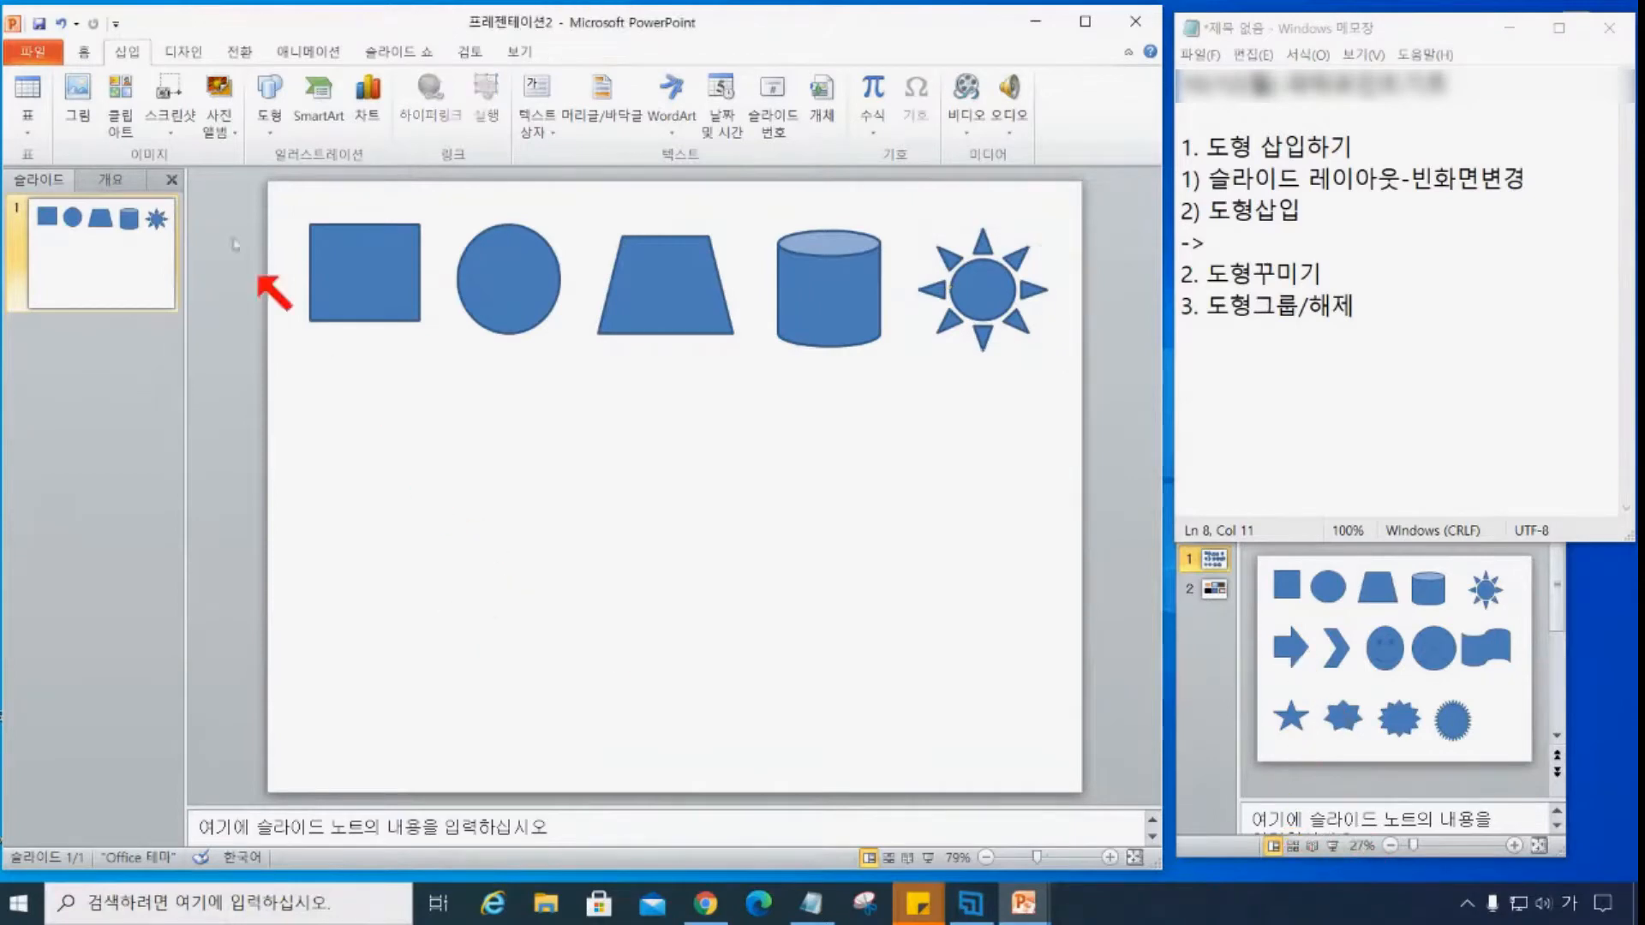
- Copy all second- and third-row shapes from the sample presentation's slide and paste them below the first row on the new slide
click(281, 118)
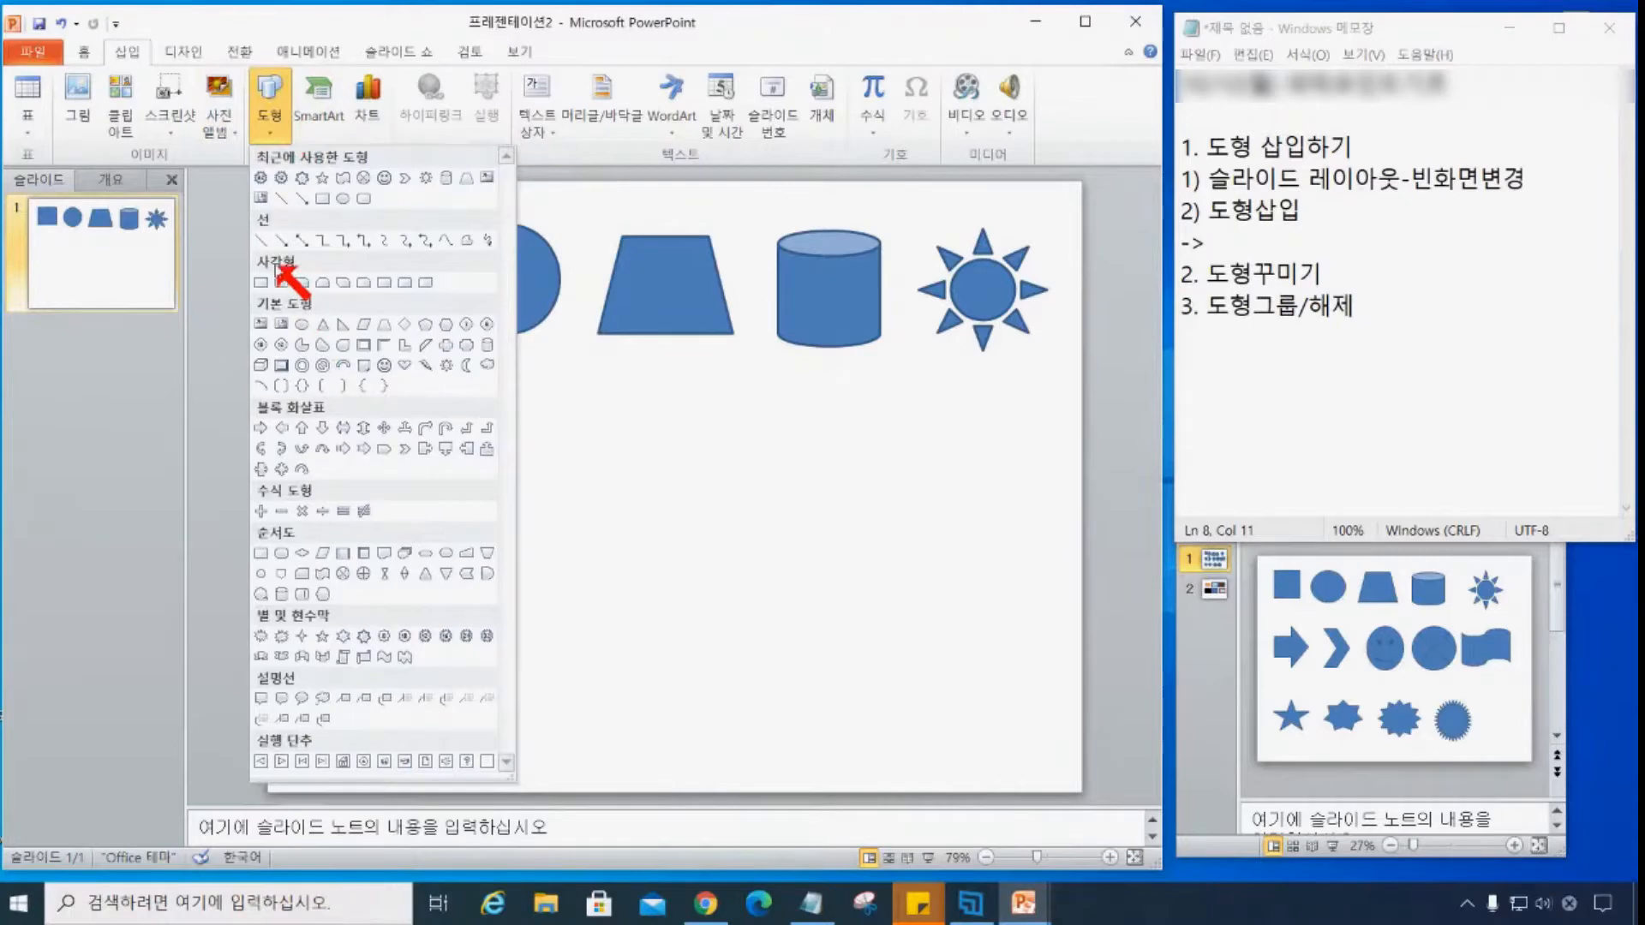
click(1264, 250)
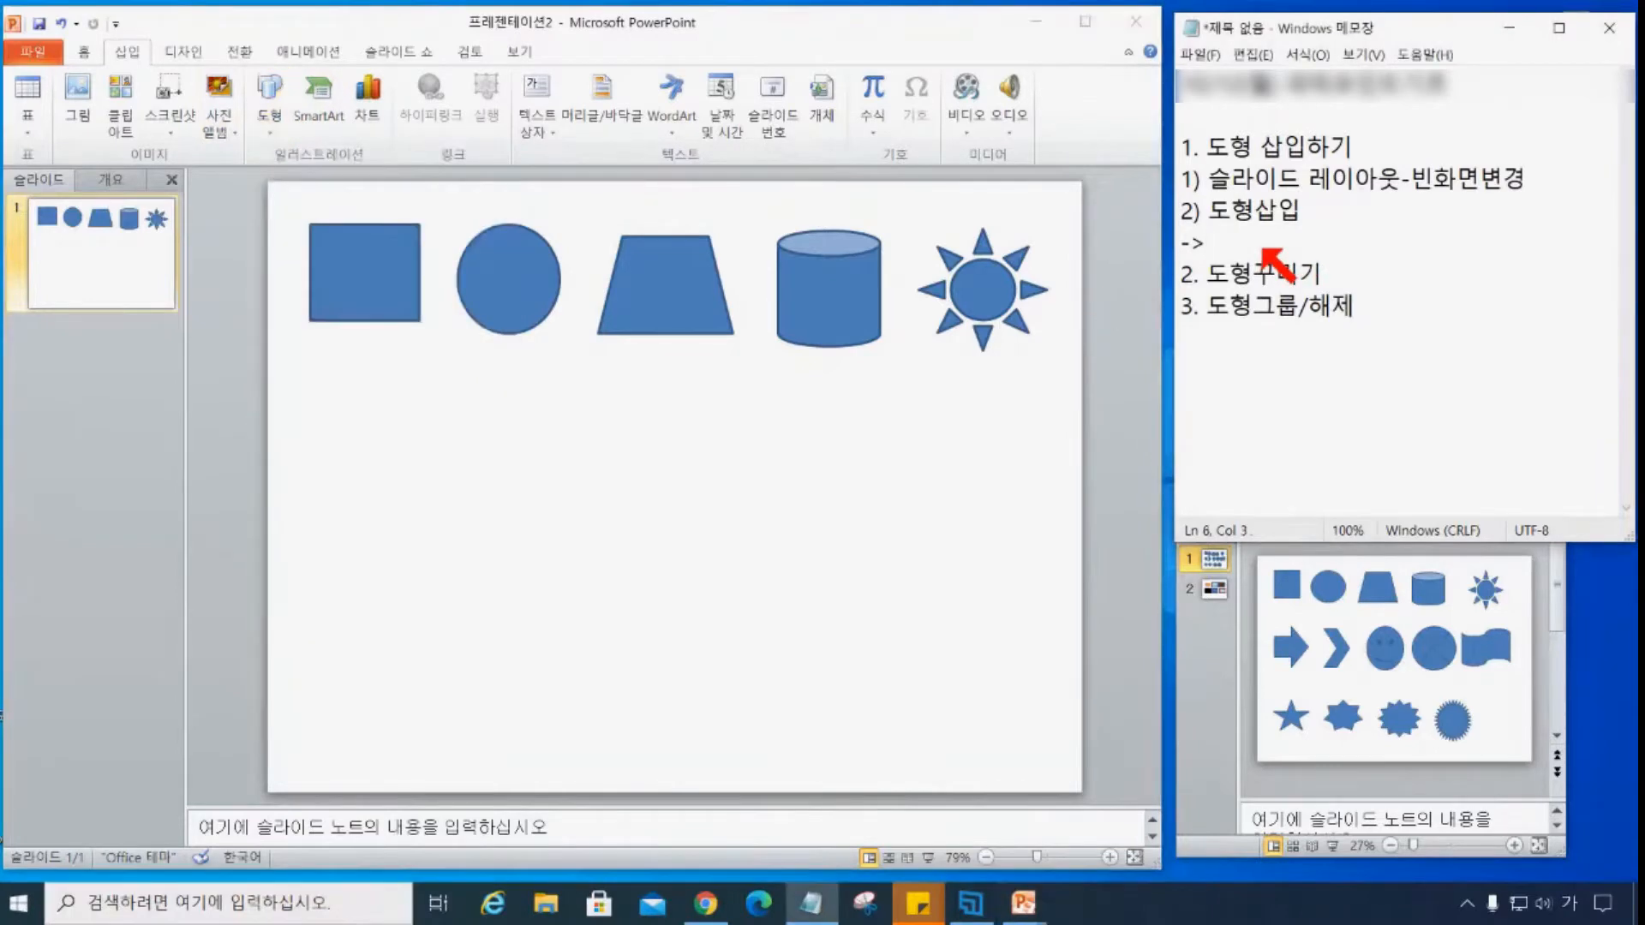
drag(1270, 636, 1529, 759)
click(422, 458)
key(ctrl+v)
click(992, 576)
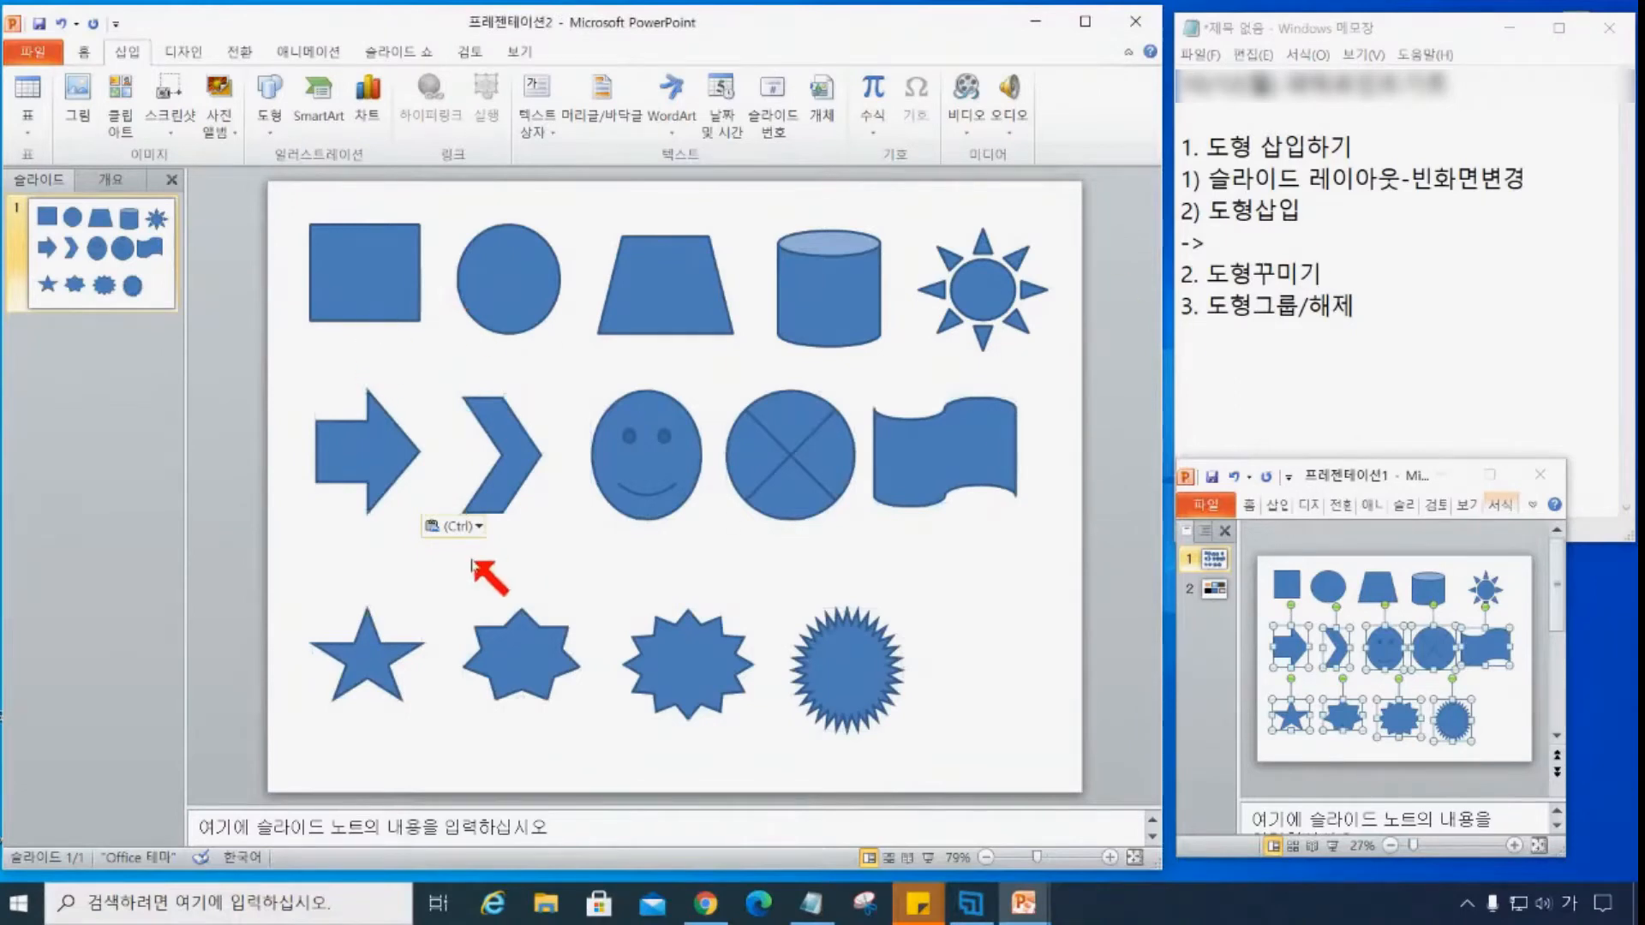
- Complete the "->" line in Notepad under "2) 도형삽입" with "삽입-일러스트레이션-도형"
click(1236, 246)
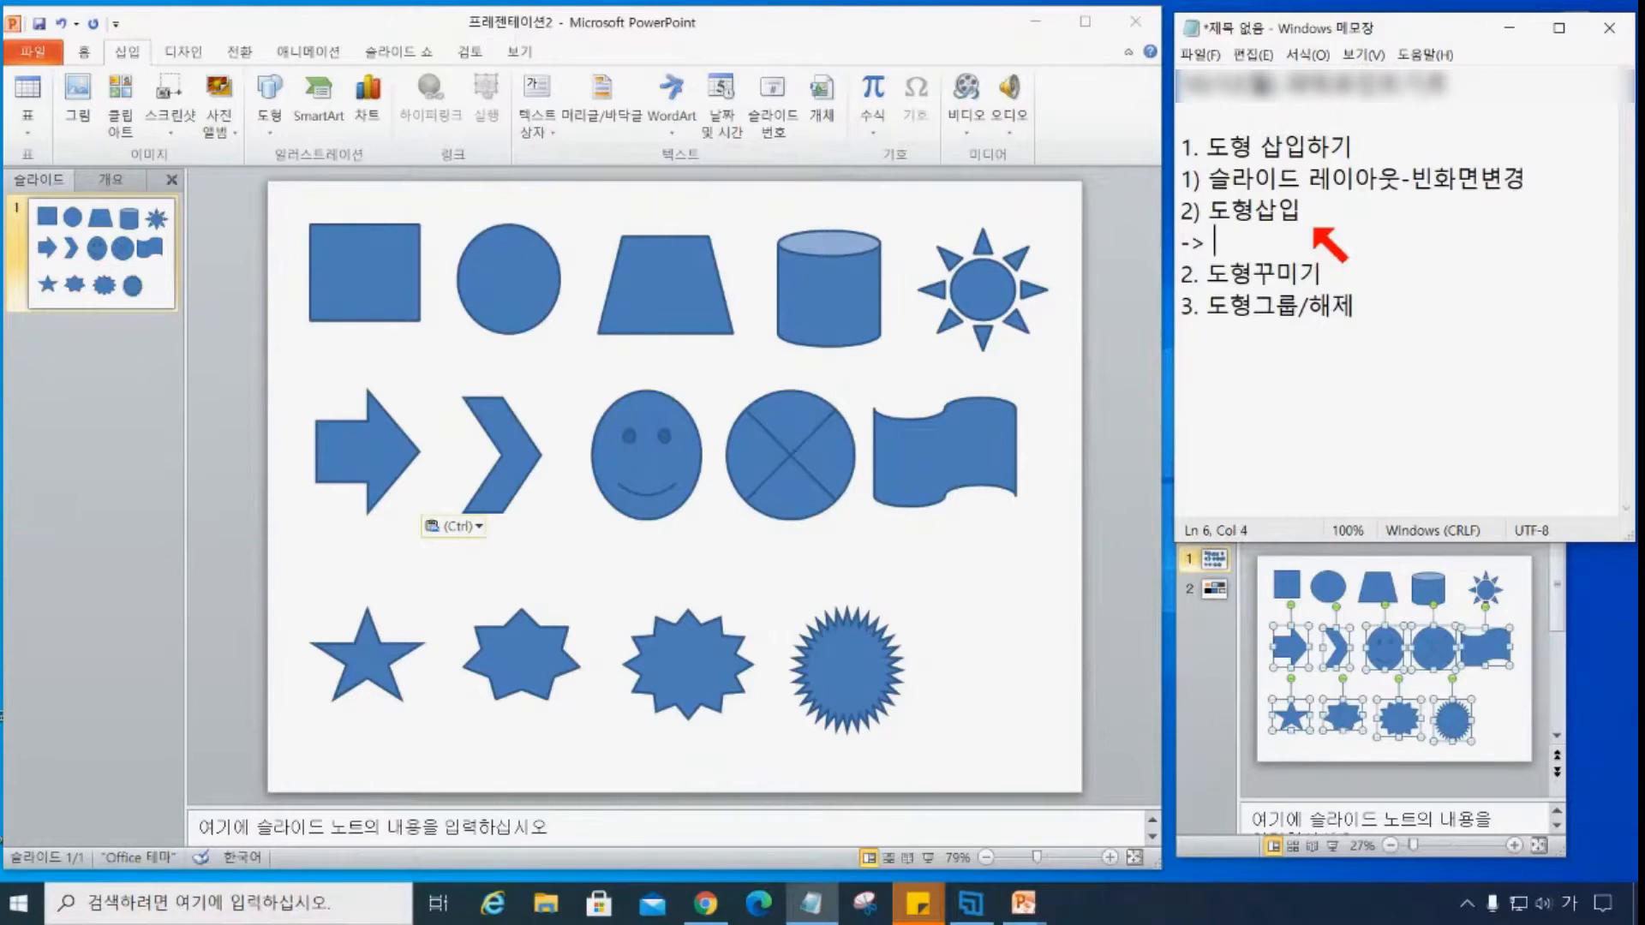
text(ㅅㅣㅂ)
key(BackSpace)
key(BackSpace)
key(BackSpace)
key(BackSpace)
text(삽입-이ㄹ러스트레잇ㅕㄴ-도형)
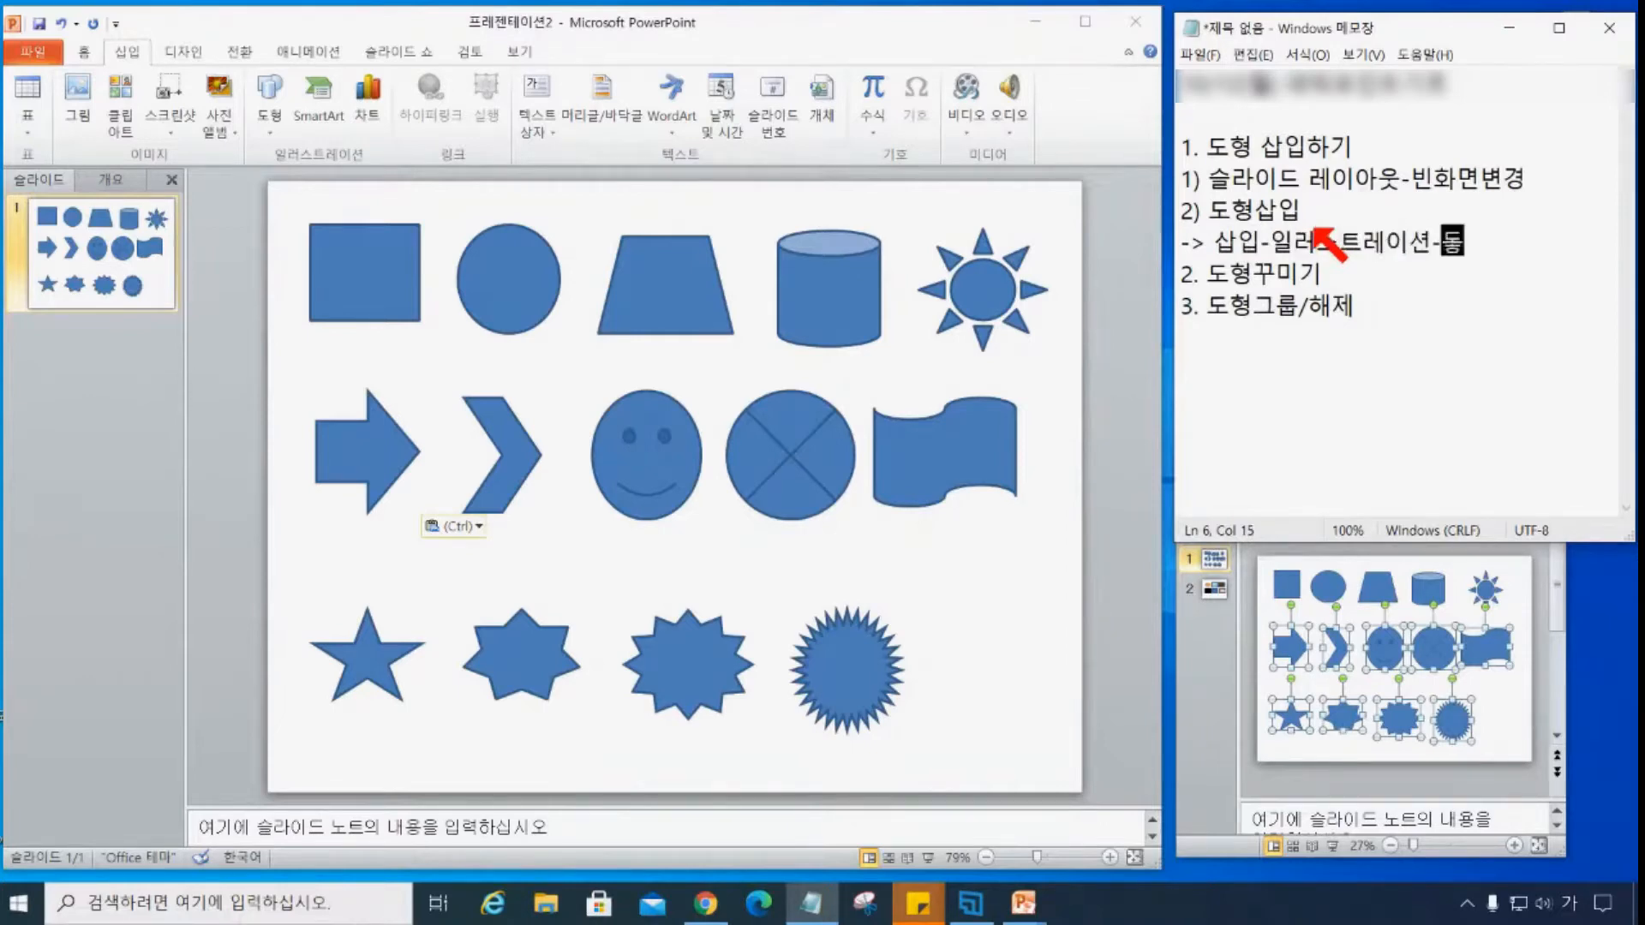
- Add the line "-> 도형 모양 이름 확인후 클릭" below the "삽입-일러스트레이션-도형" line in the Notepad notes
key(Return)
text(->도형)
key(End)
text(모양 )
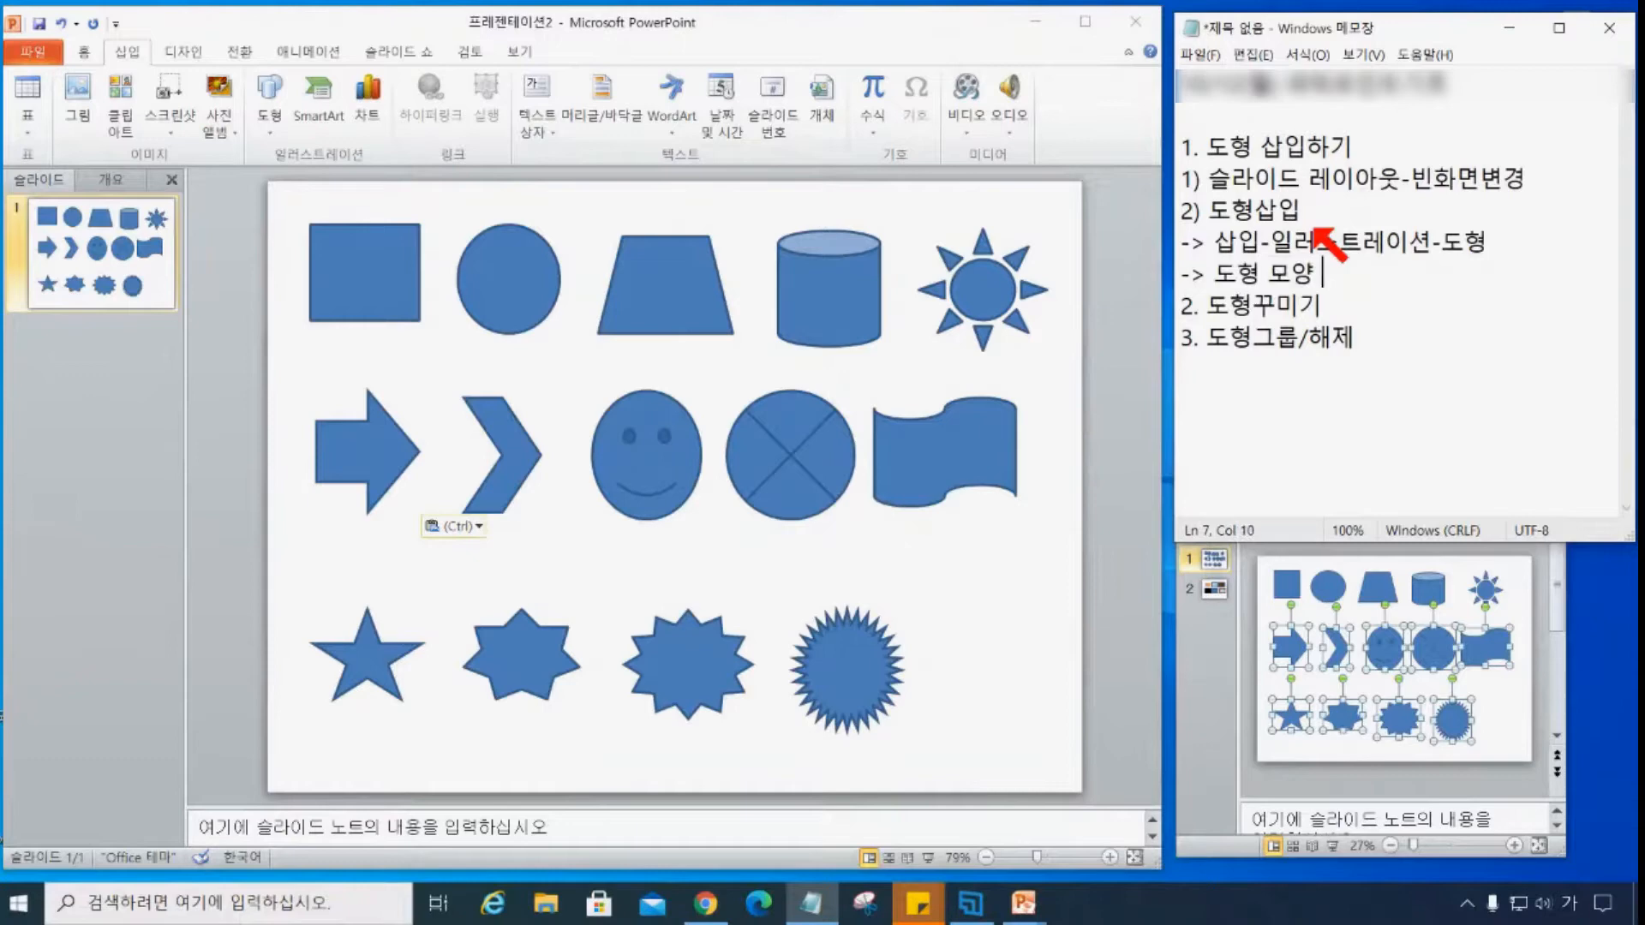
text(이름 확인)
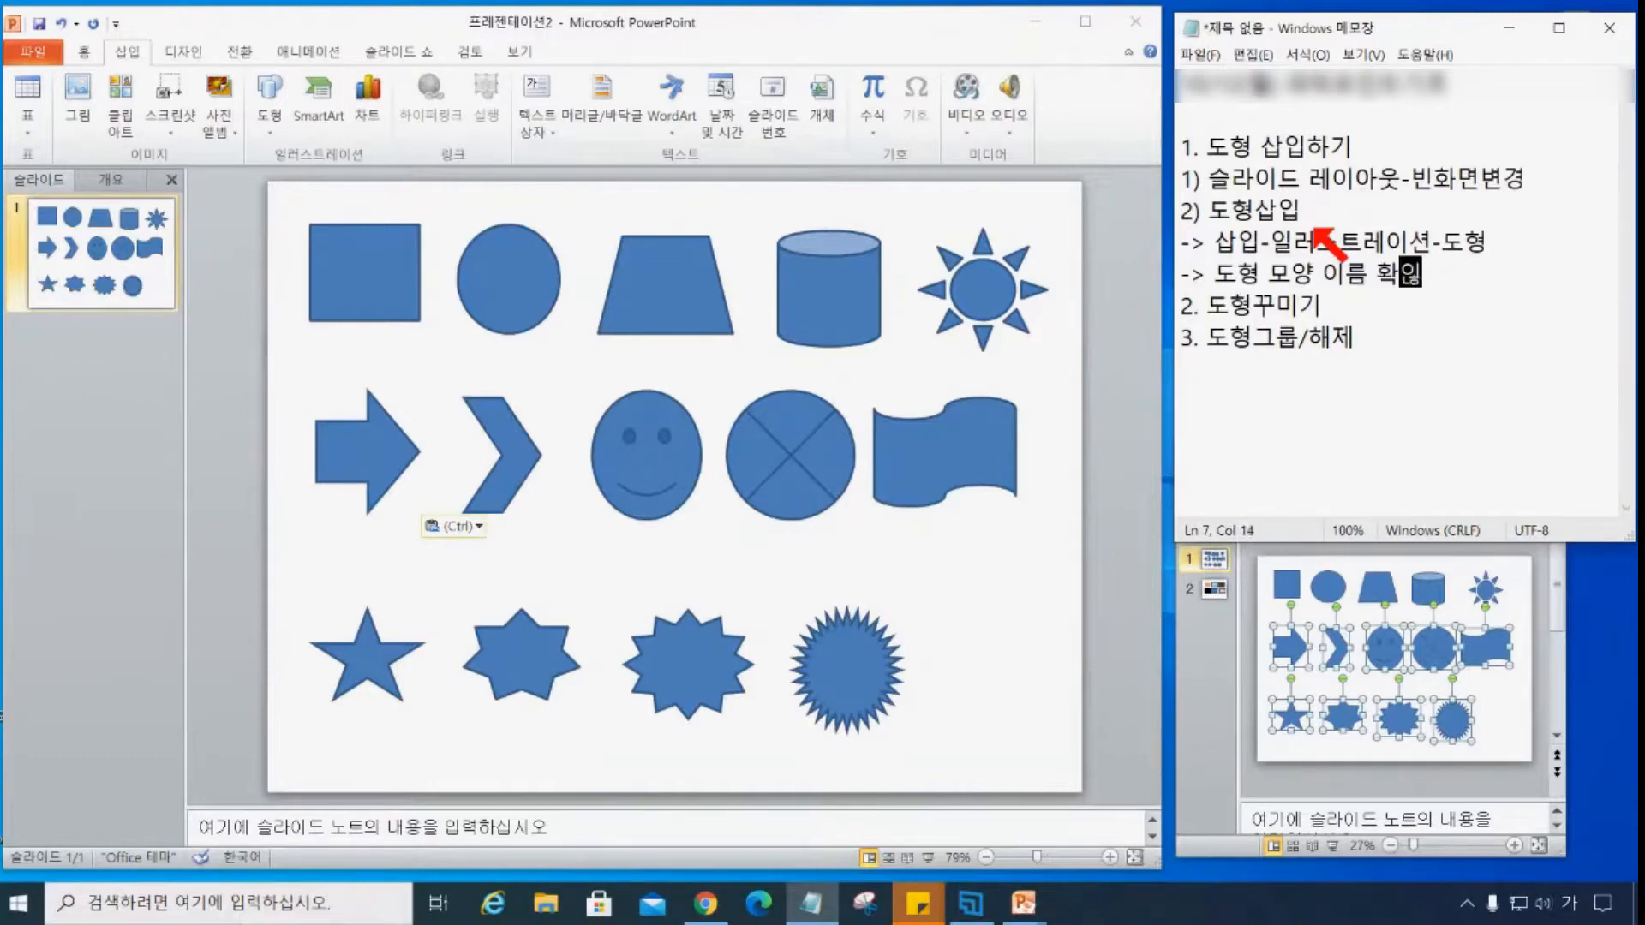
text(후 클ㄹ)
- Add the note line "-> 슬라이드에 대각선방향으로 드래그" below the line about checking the shape name
key(Return)
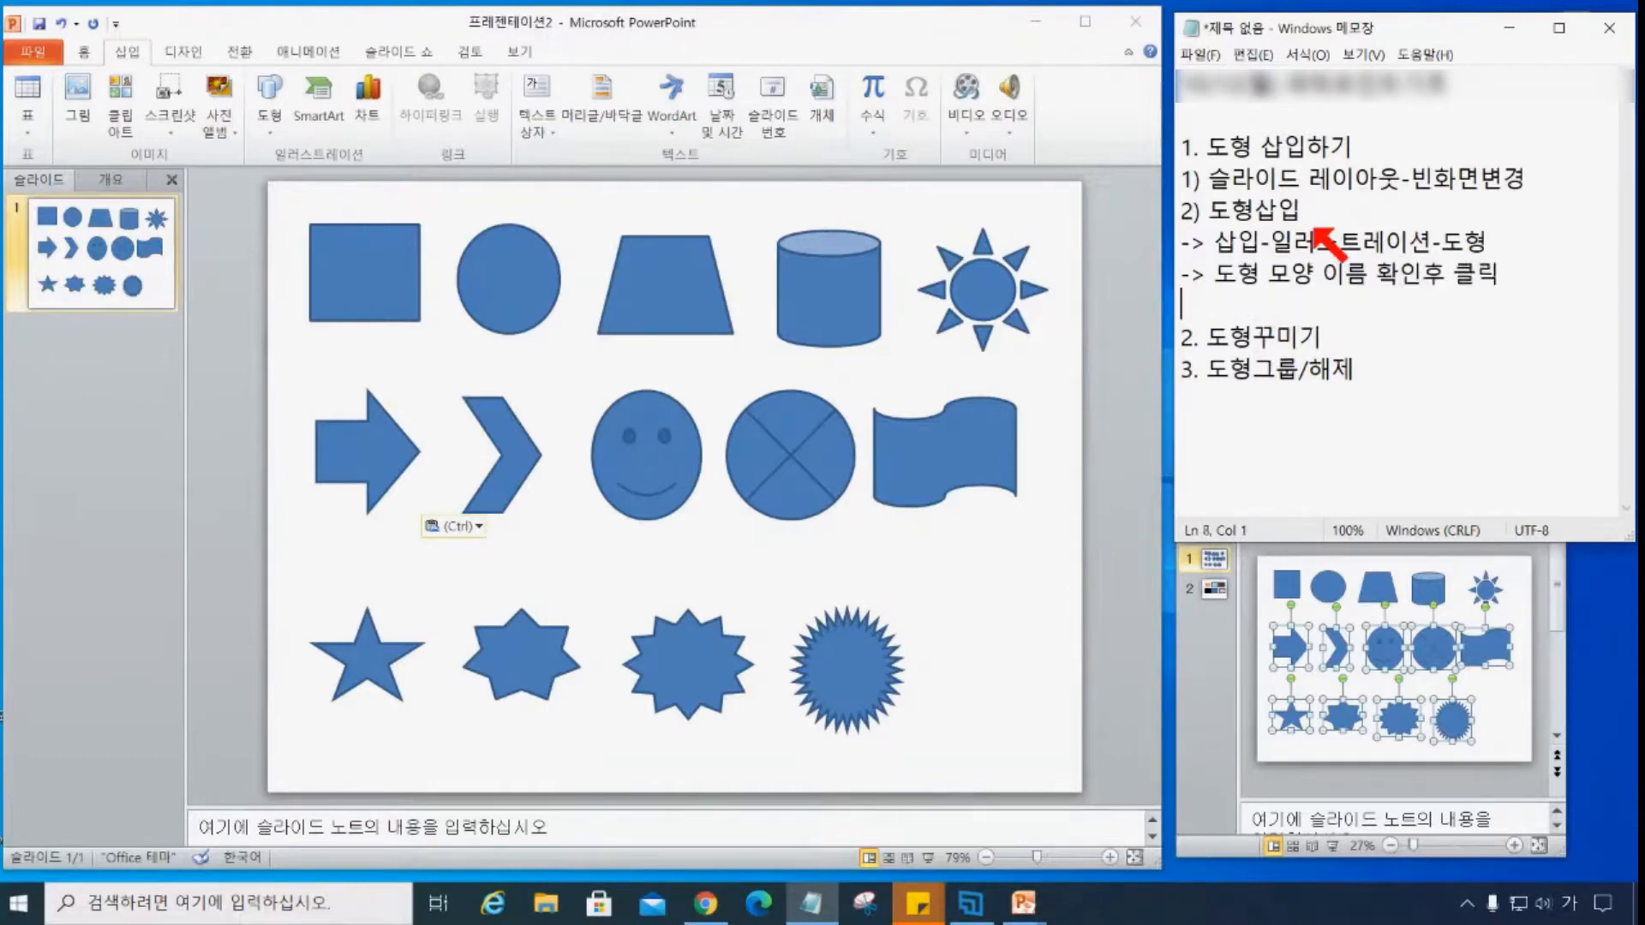
text(-> 글라)
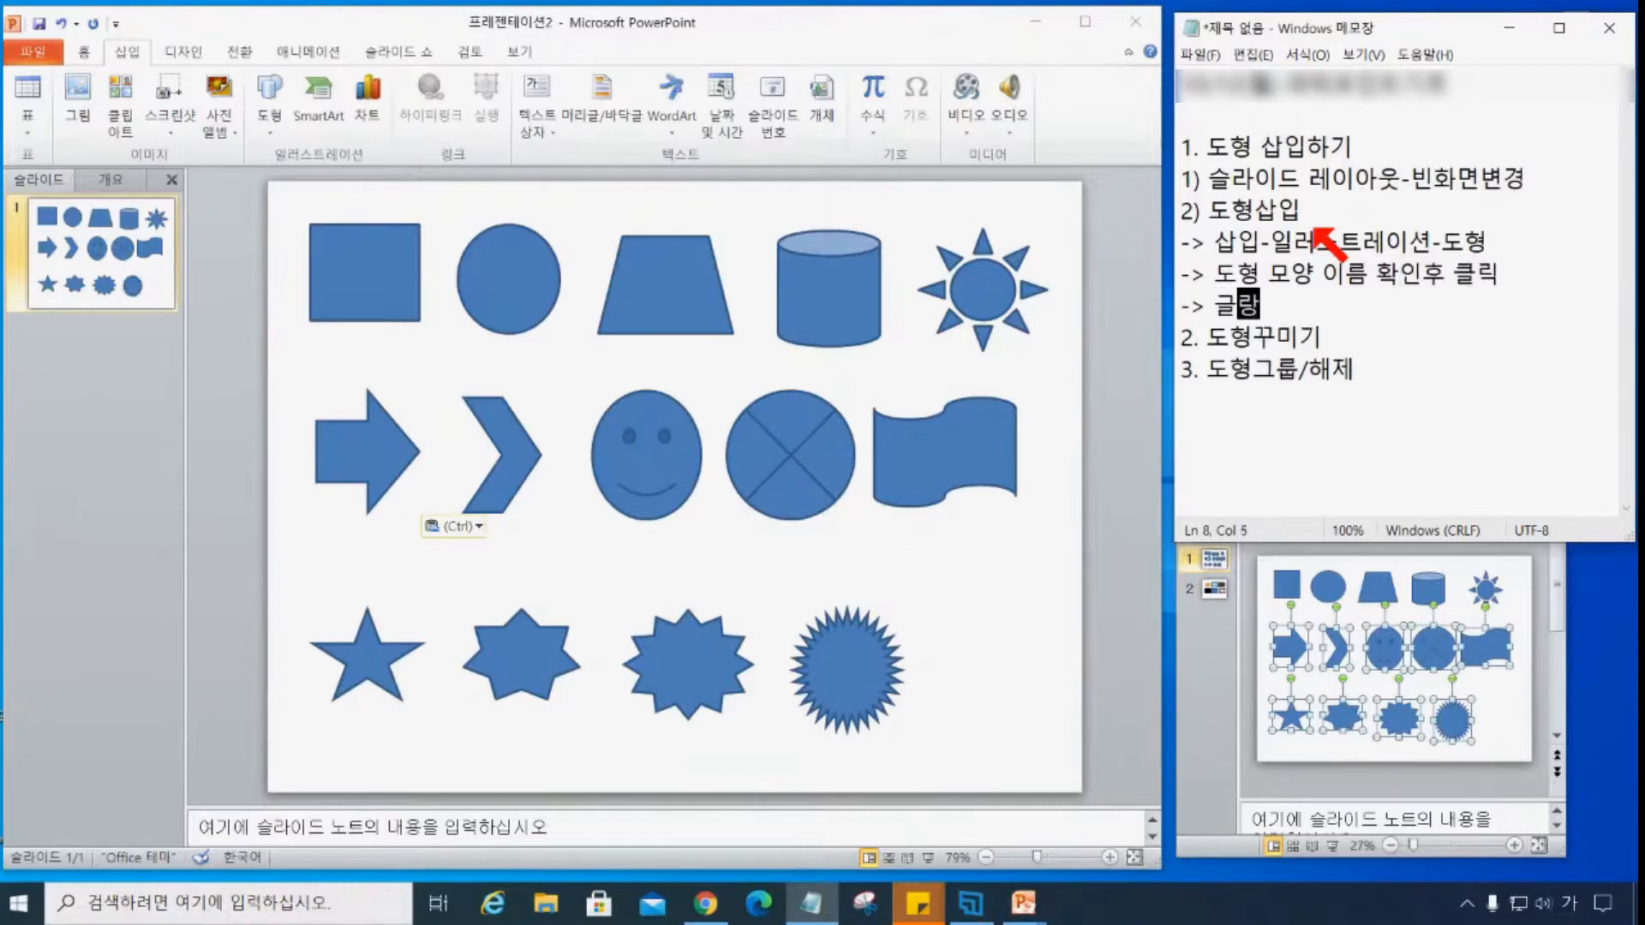
key(BackSpace)
key(BackSpace)
key(BackSpace)
text(슬라읻)
text(드에 대각)
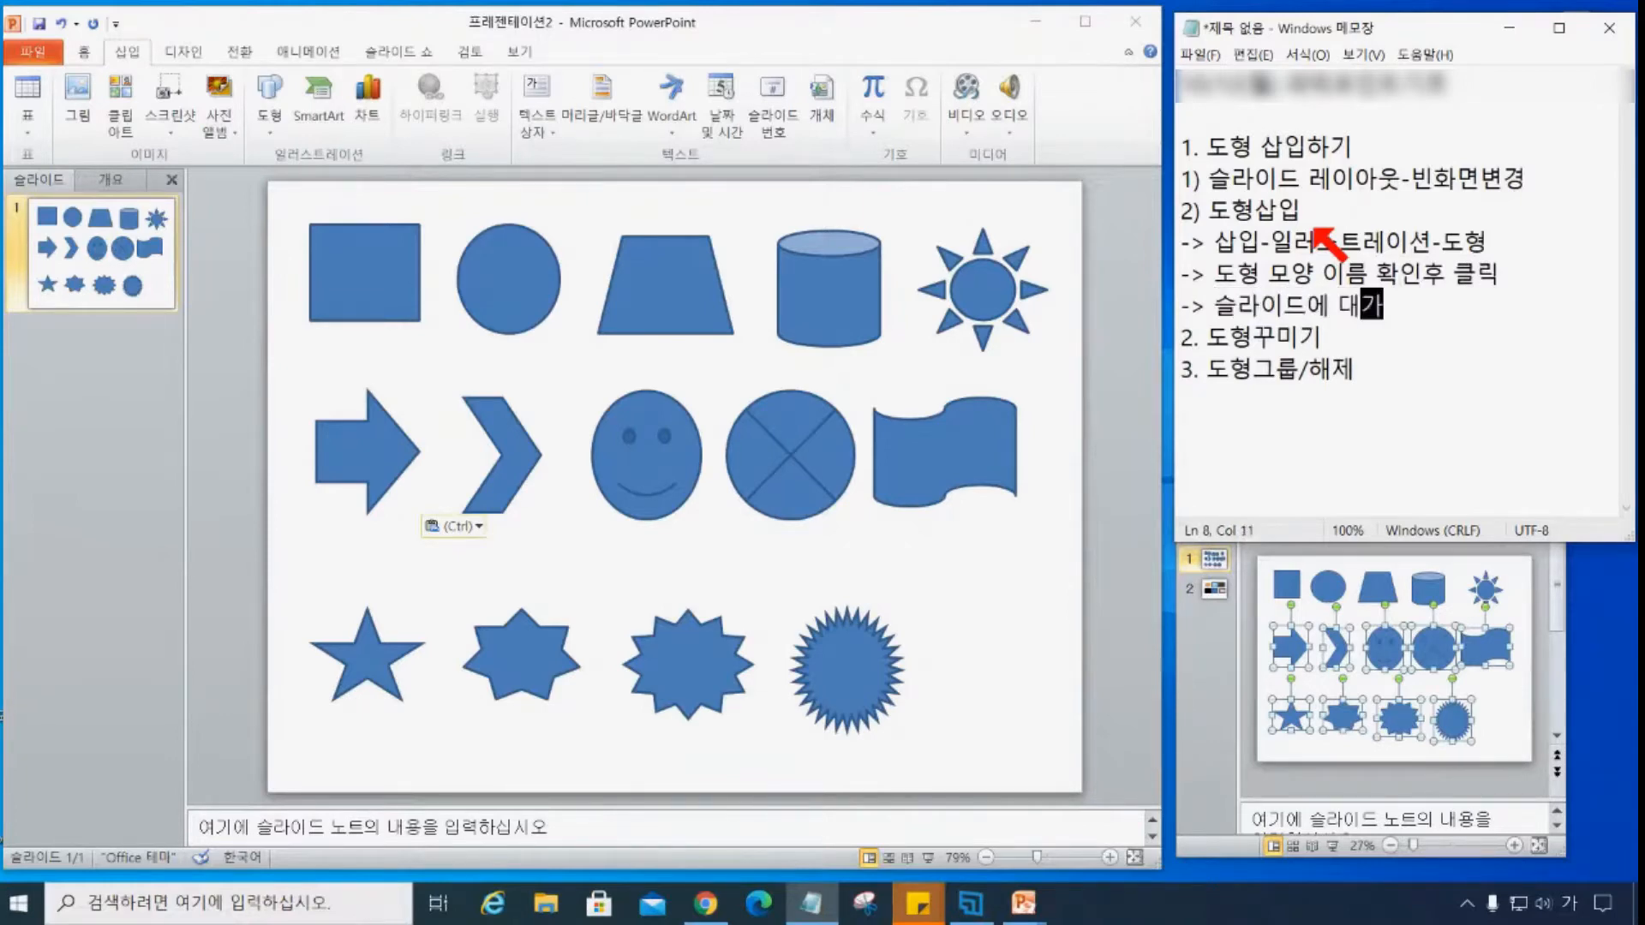
text(선방향으로 드래그)
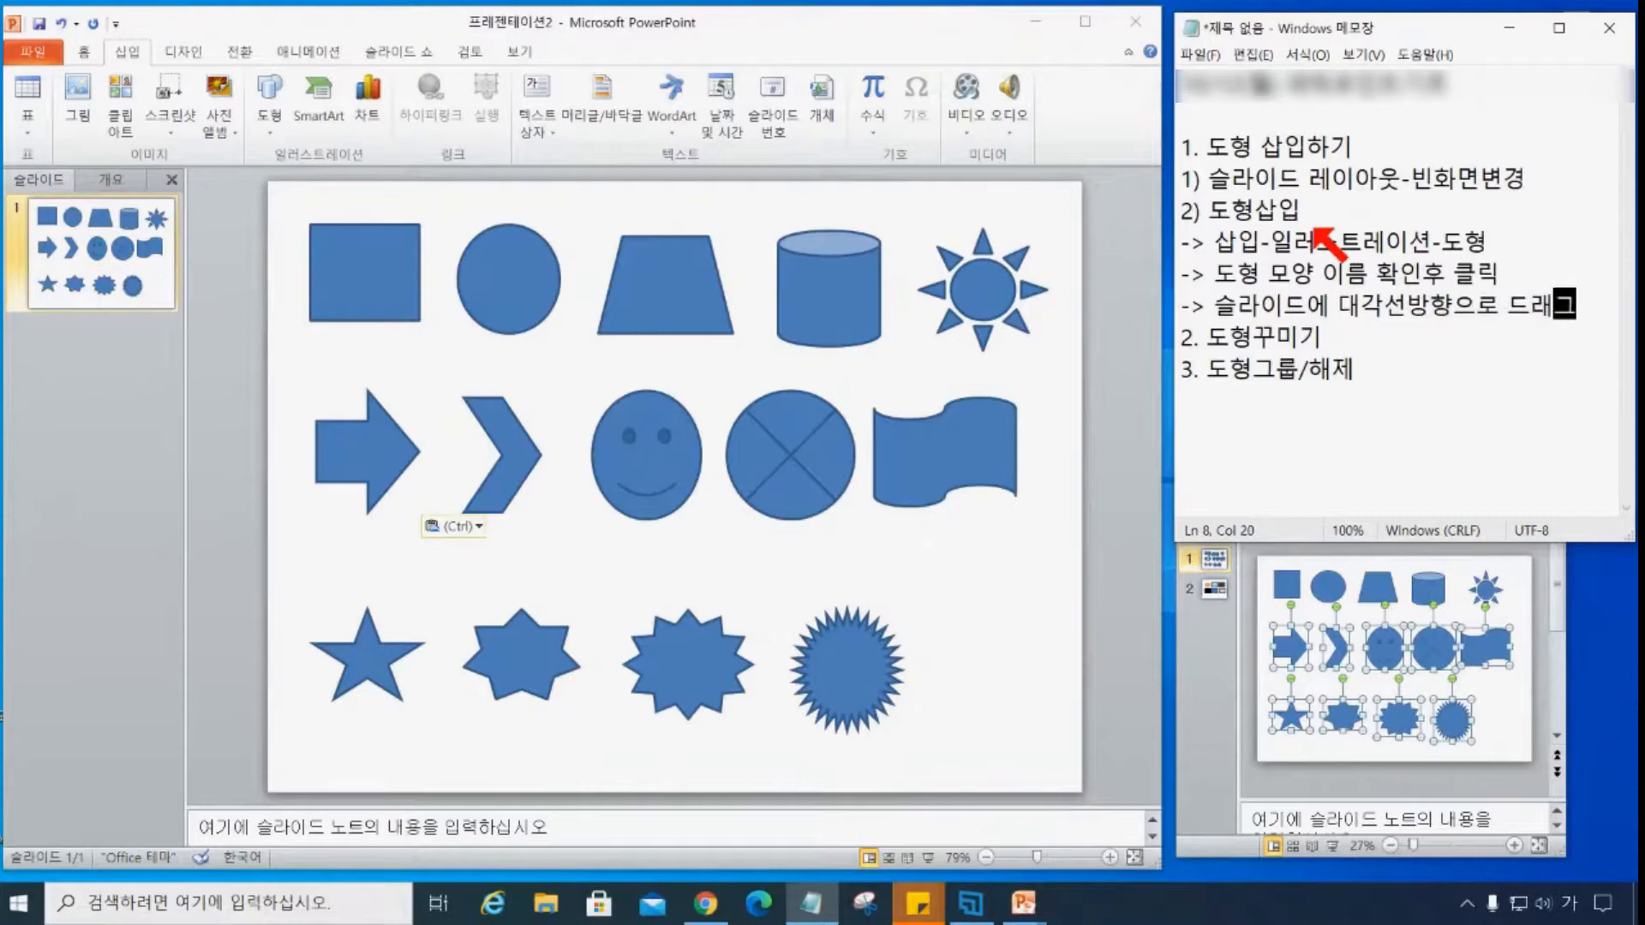
- Add the note line "-> 도형추가후 크기조절점, 위치 이동" with an empty line beneath it
key(Return)
text(->도형)
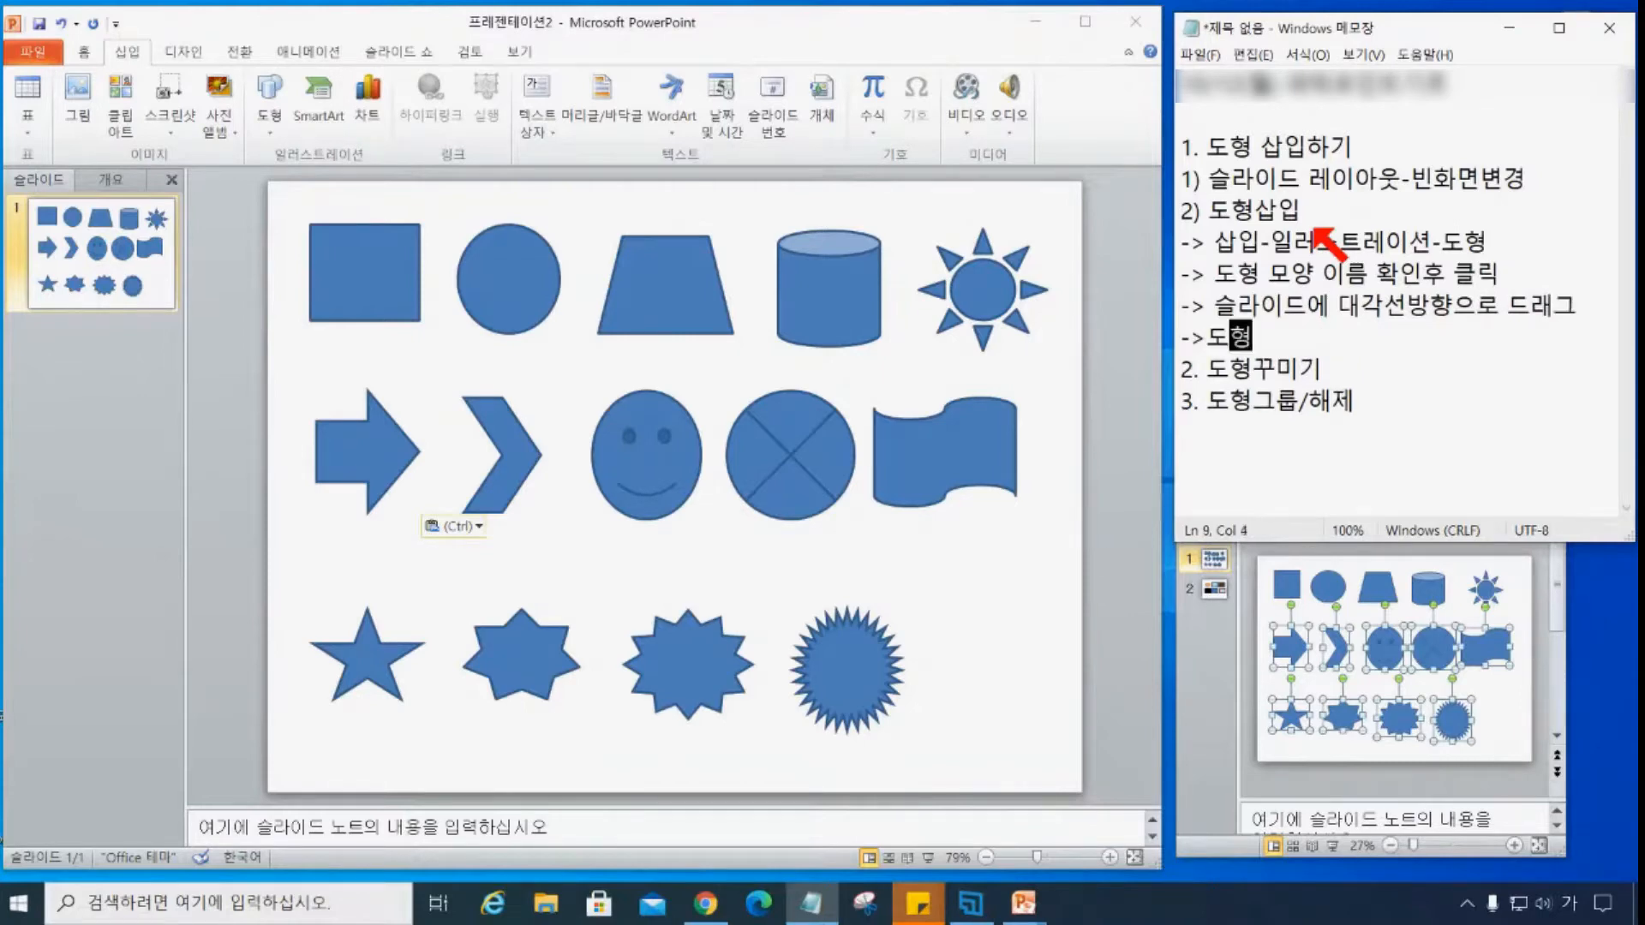
click(1209, 336)
text(추가후 )
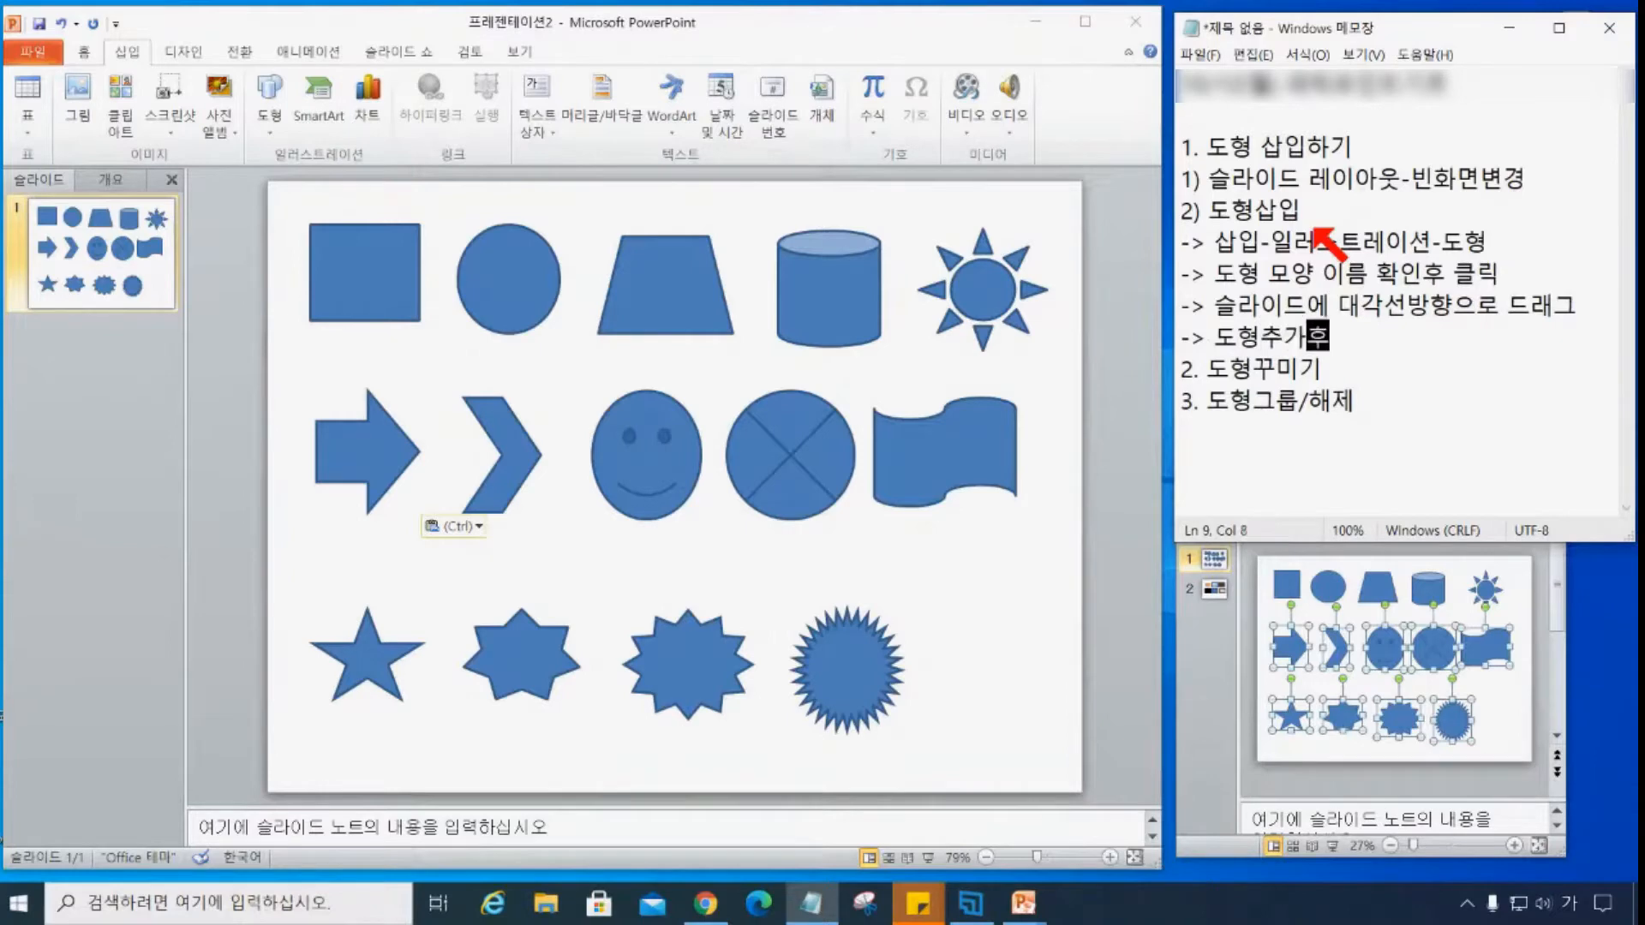
text(ㄱ)
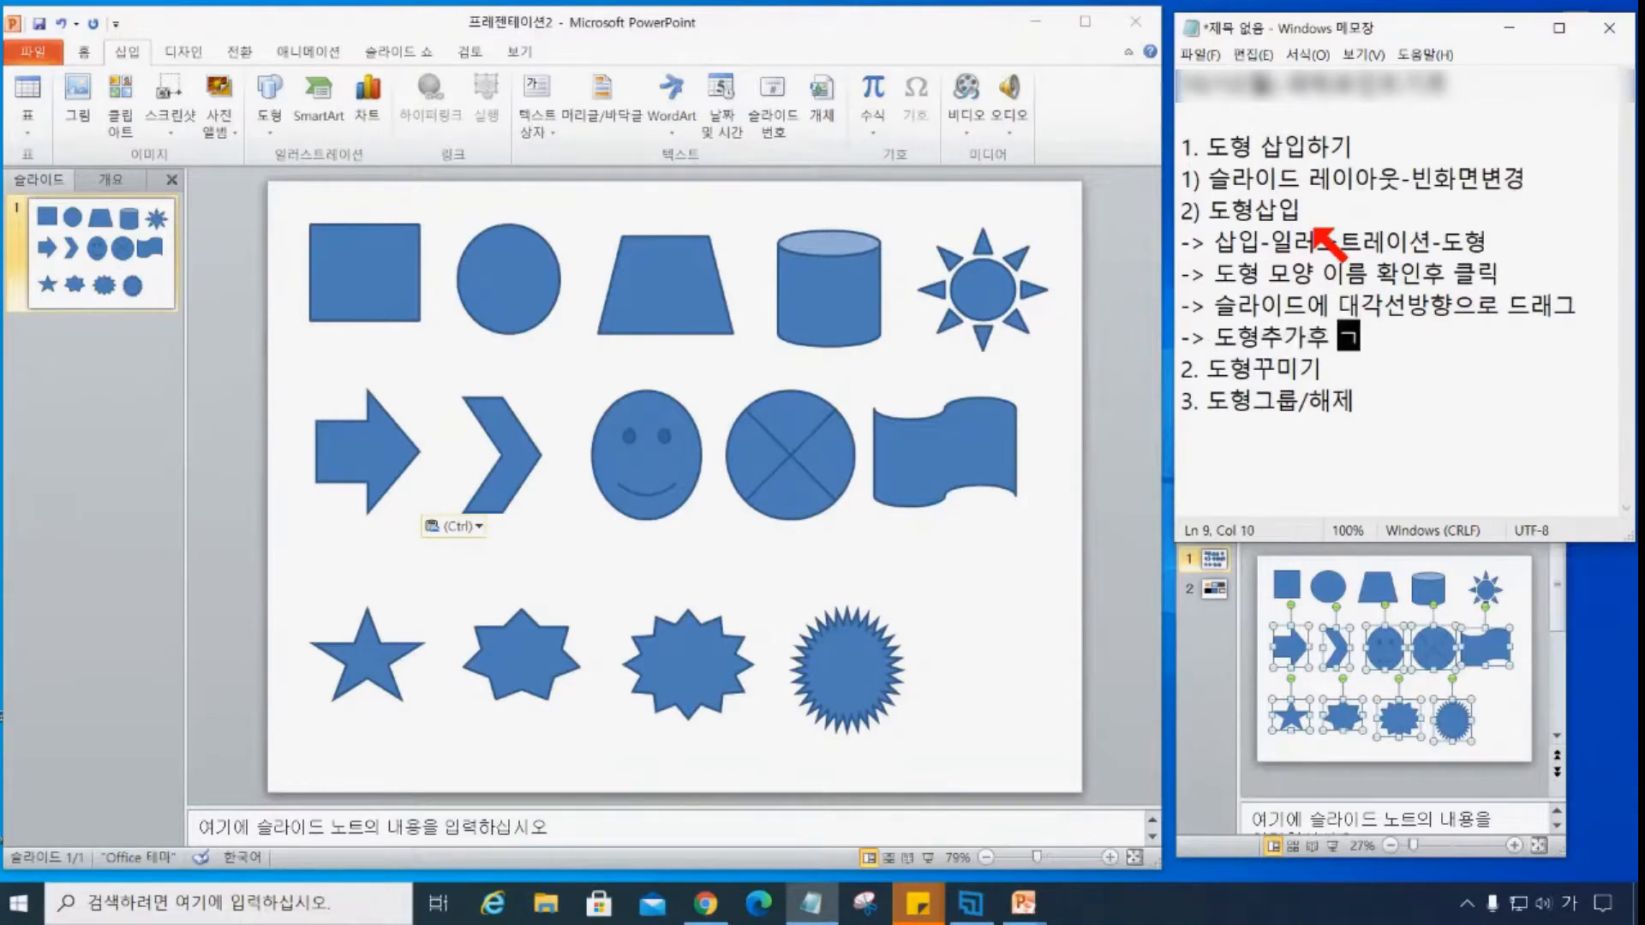
text(기조절점,)
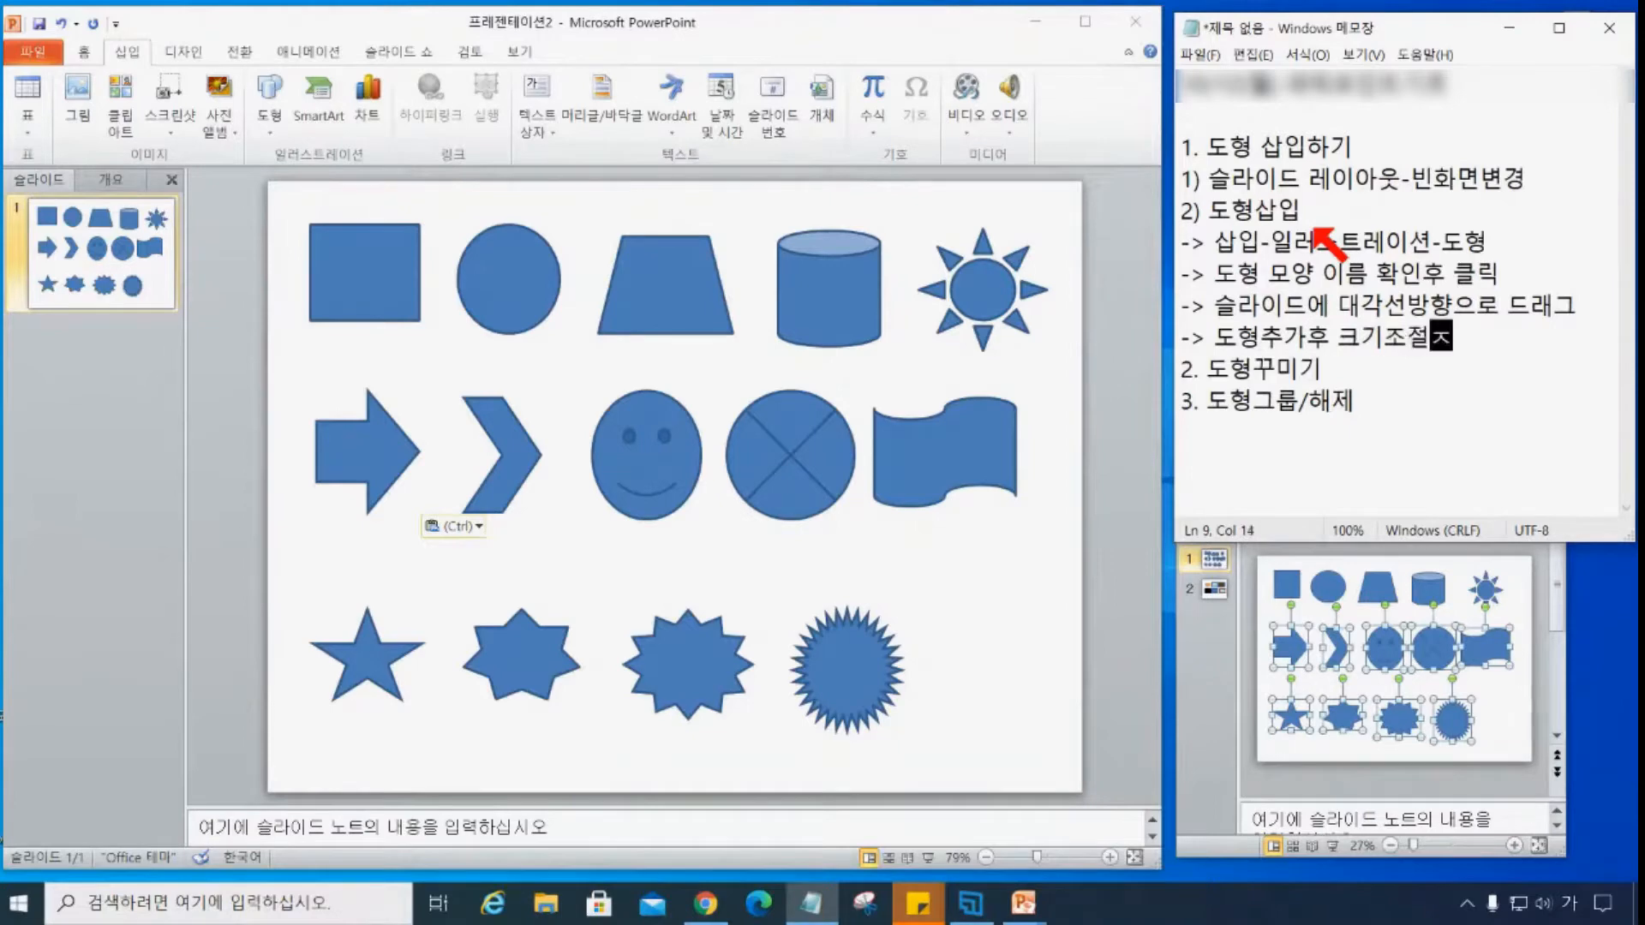
text( 위치 이동)
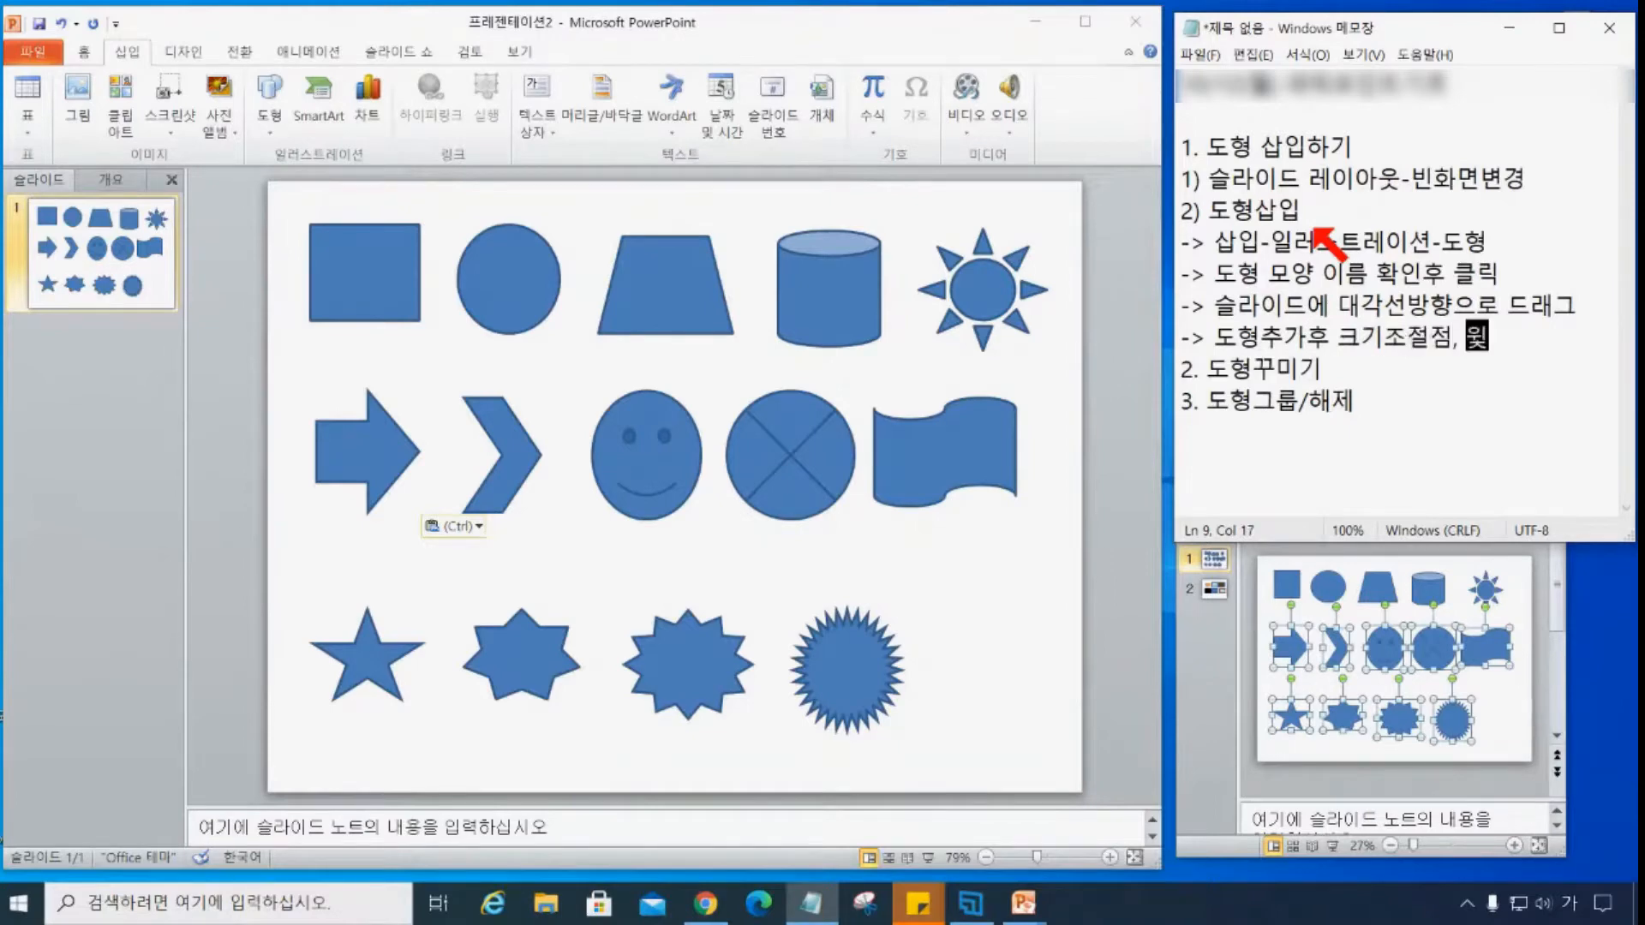
key(Return)
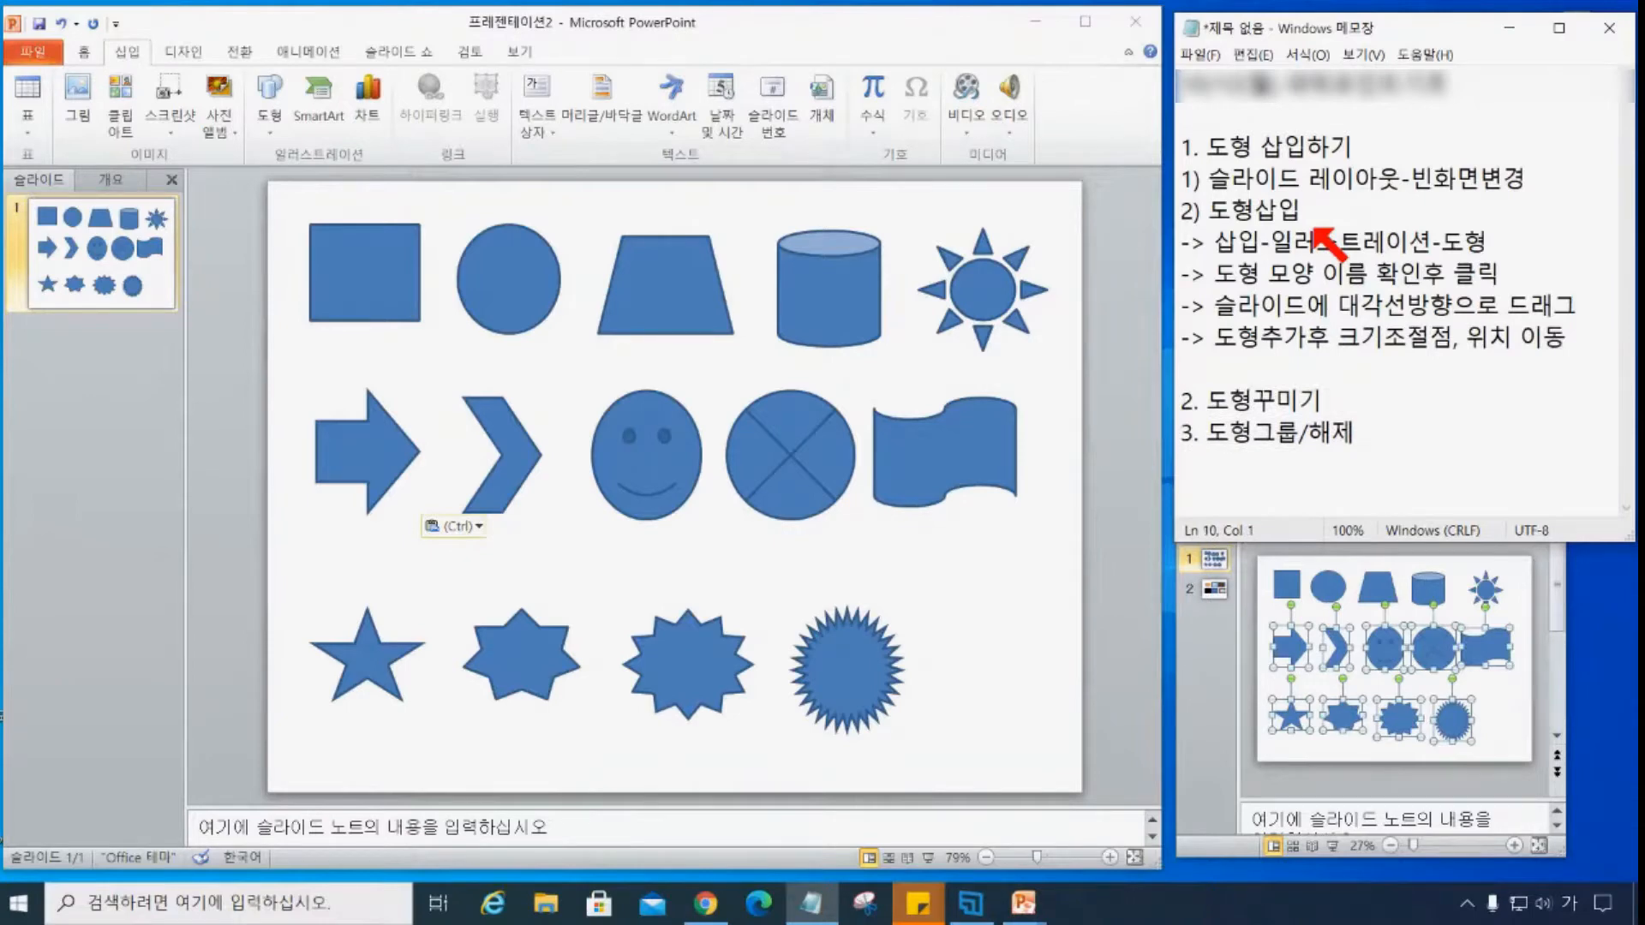
- Switch to PowerPoint to review the first-row shapes against the sample presentation's slide and look over the available shape gallery
click(362, 272)
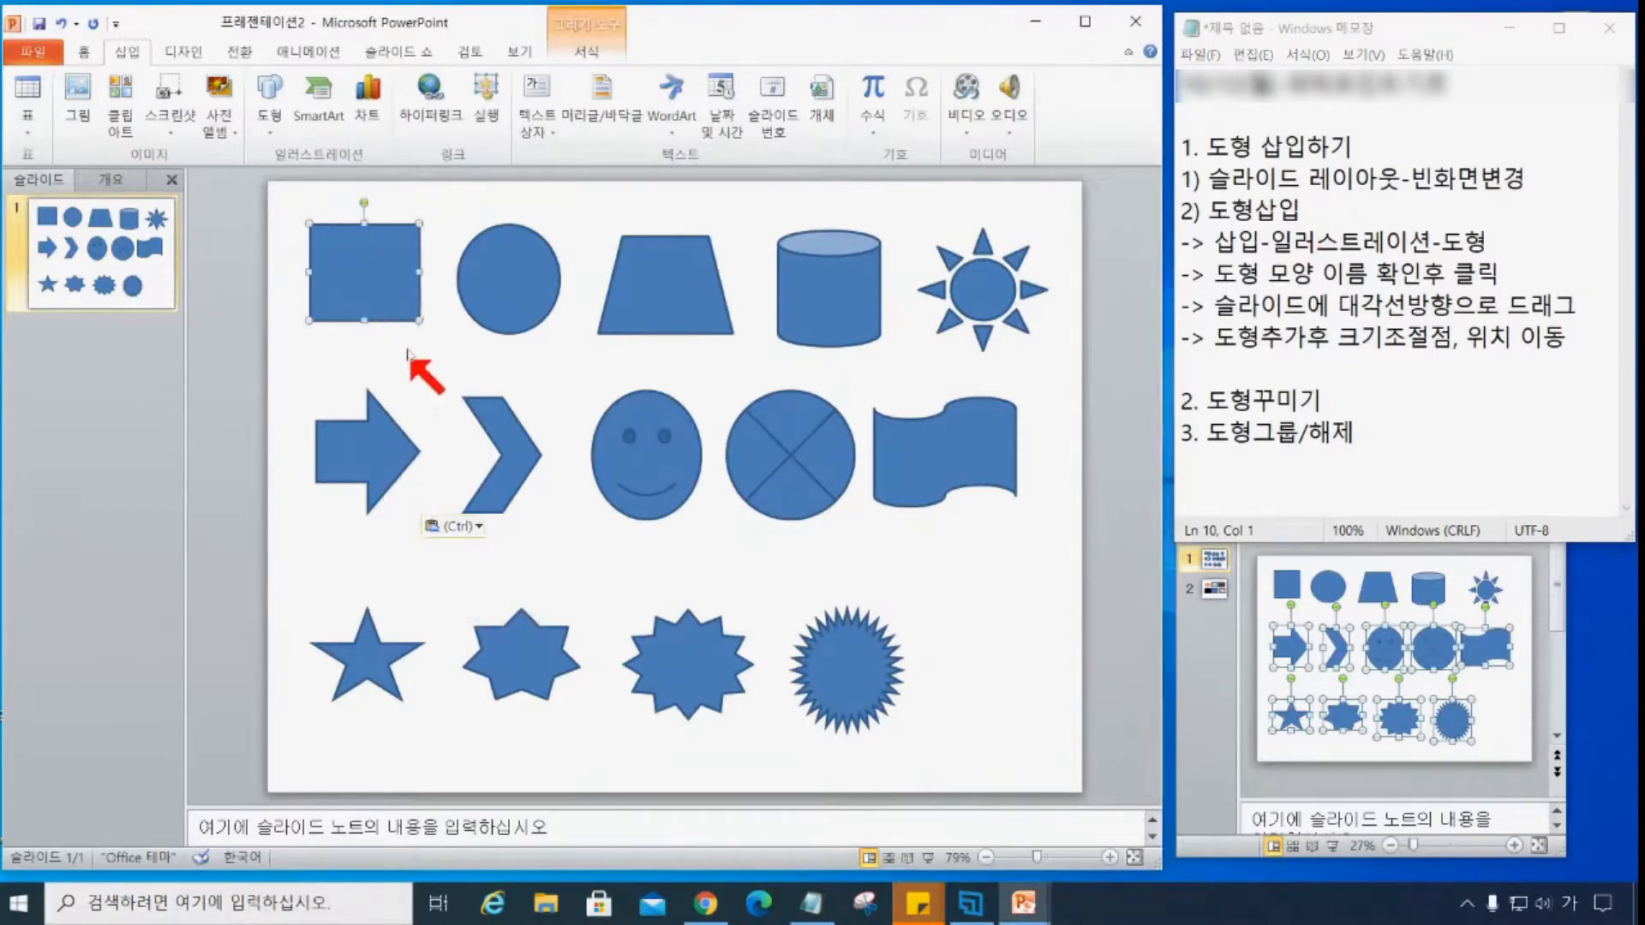
key(ctrl)
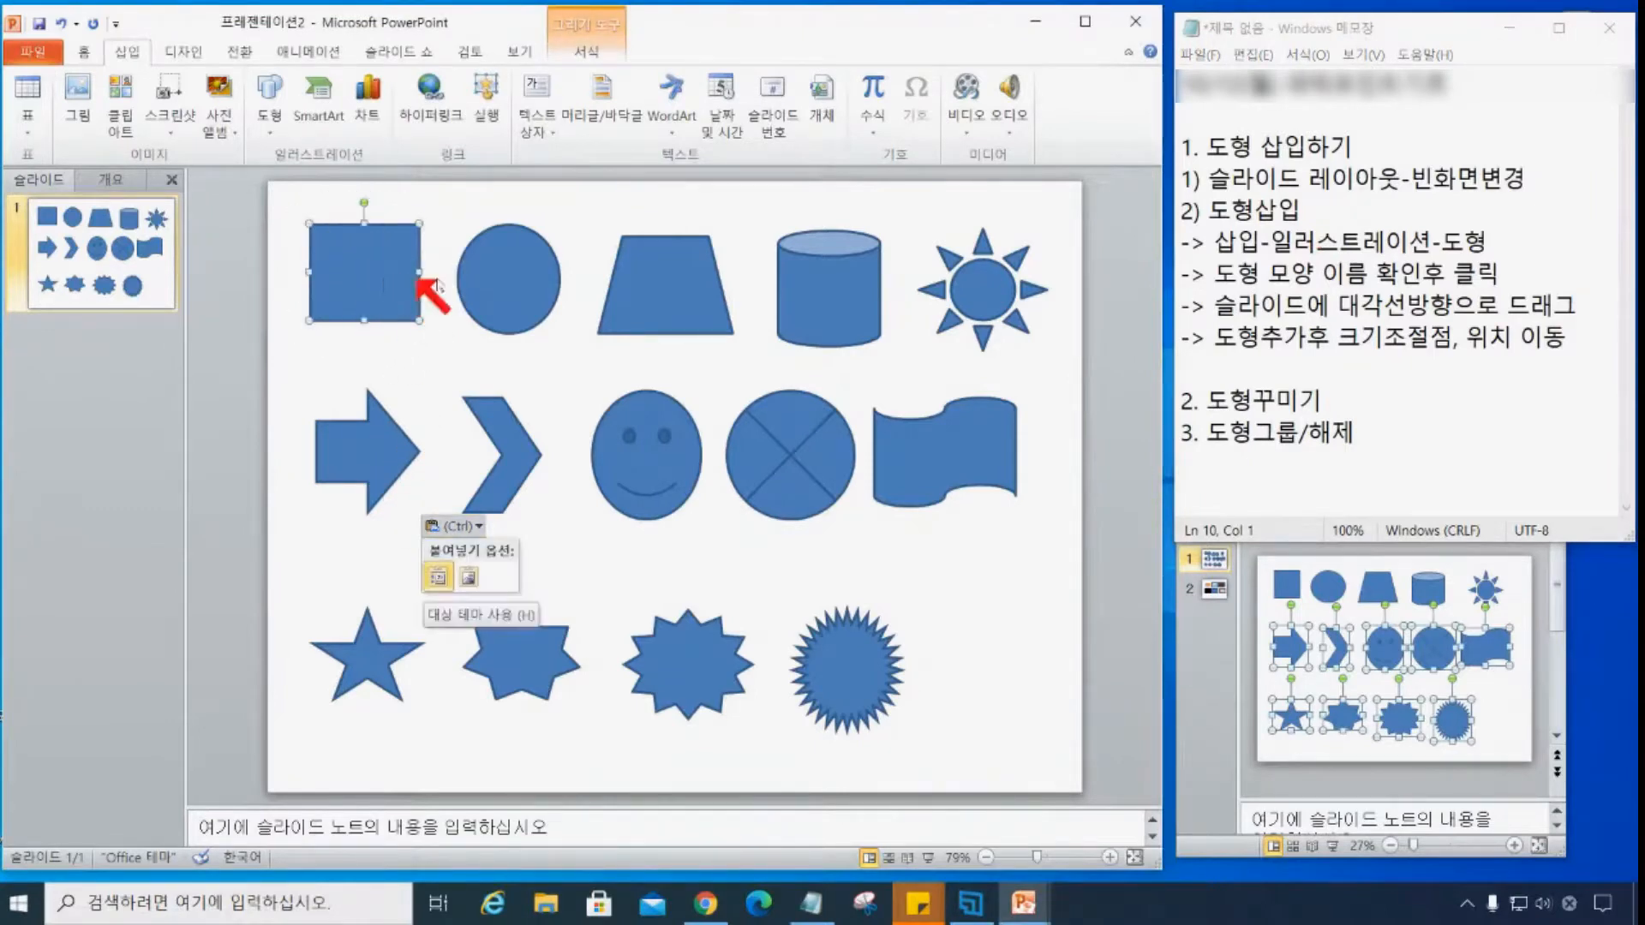
click(667, 324)
click(836, 310)
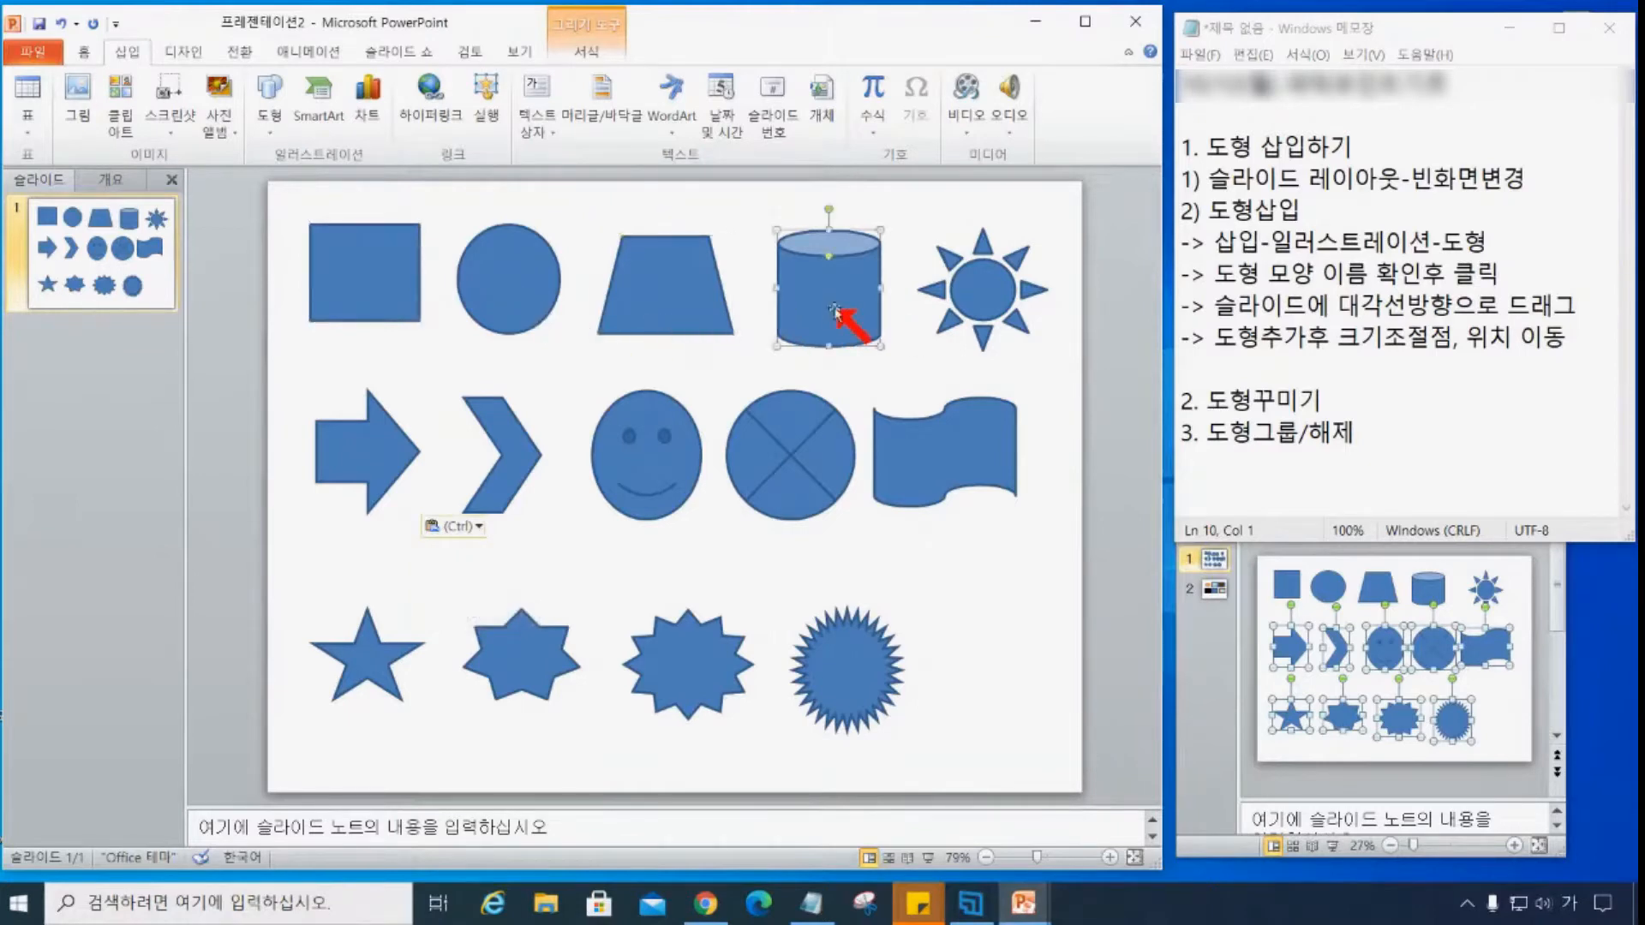
click(1014, 313)
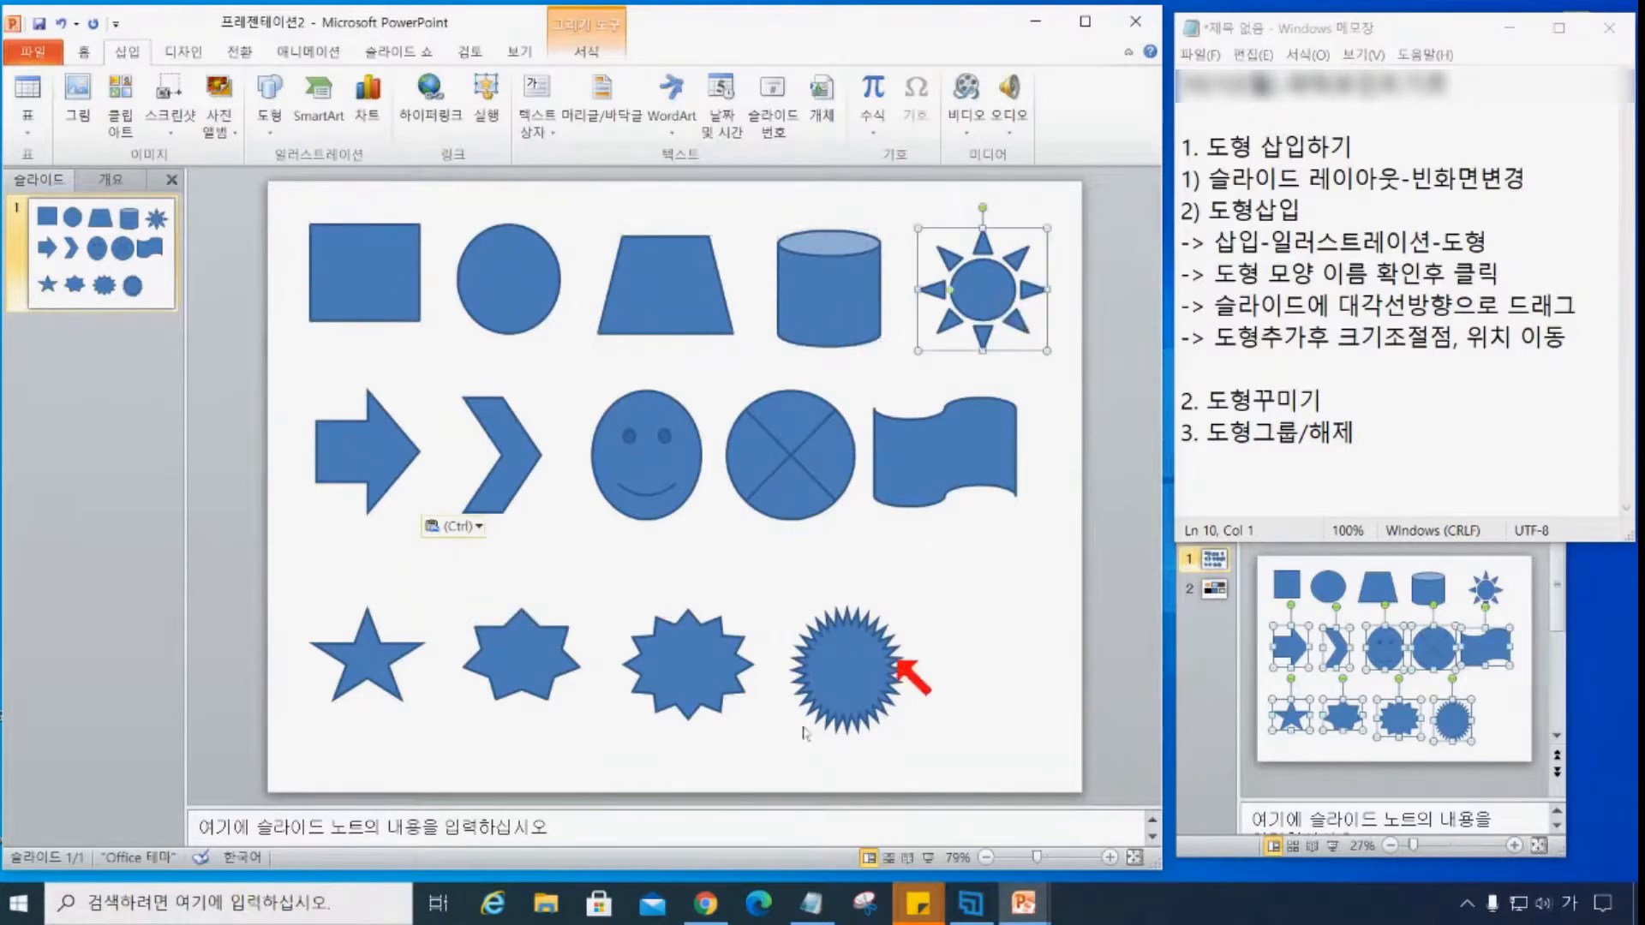
click(1433, 786)
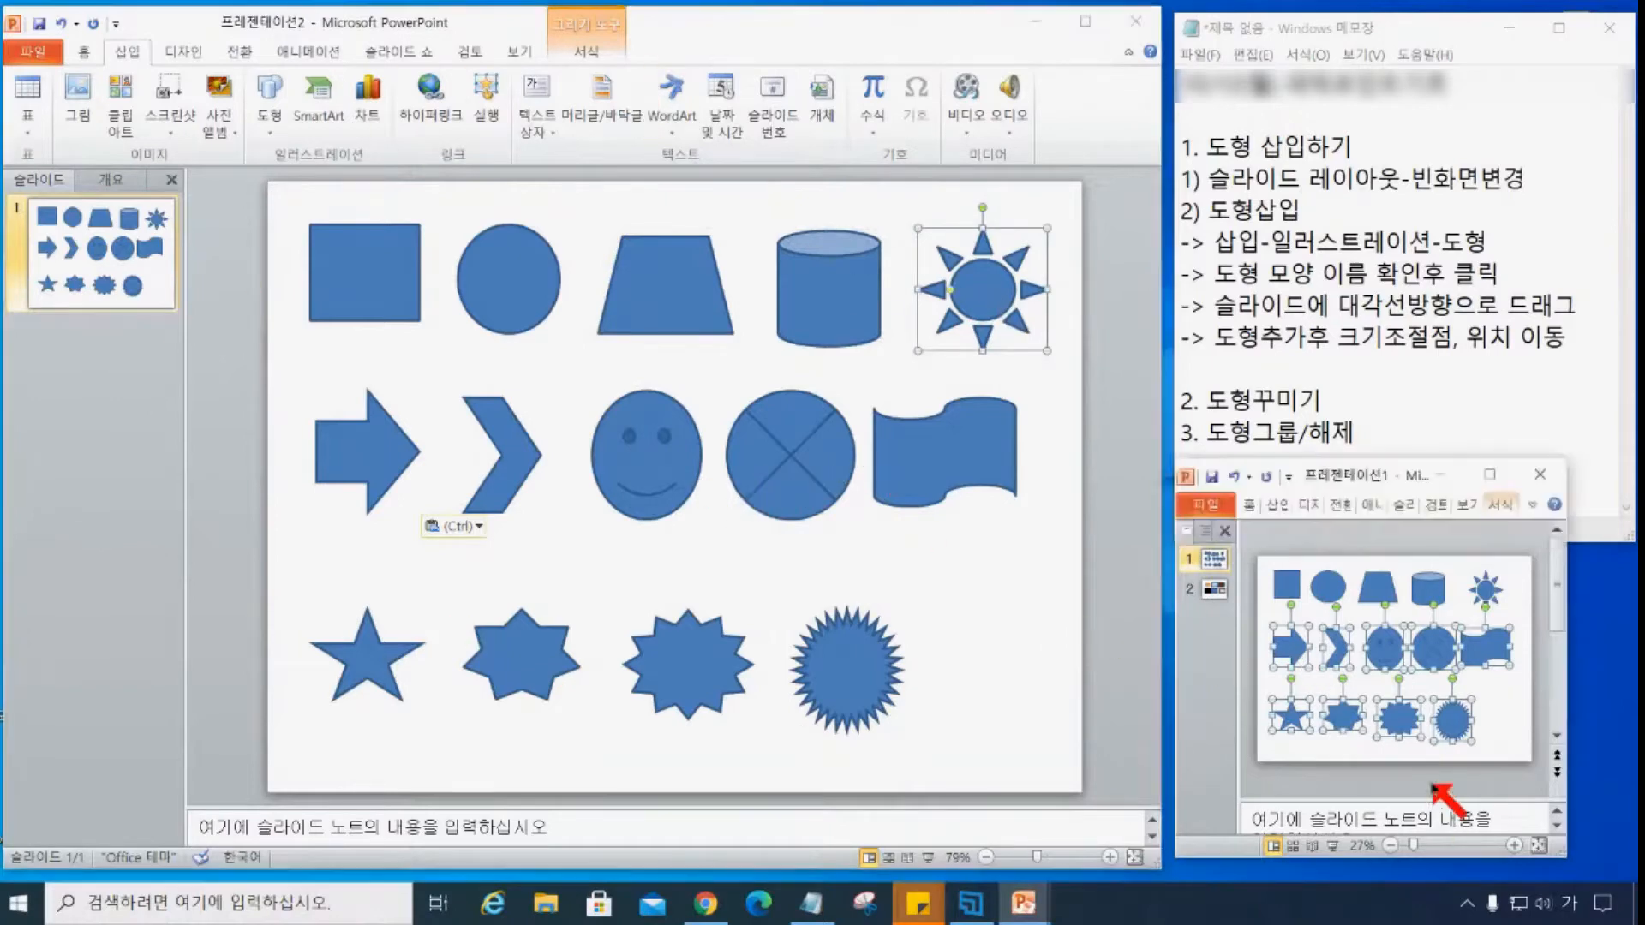
click(1501, 759)
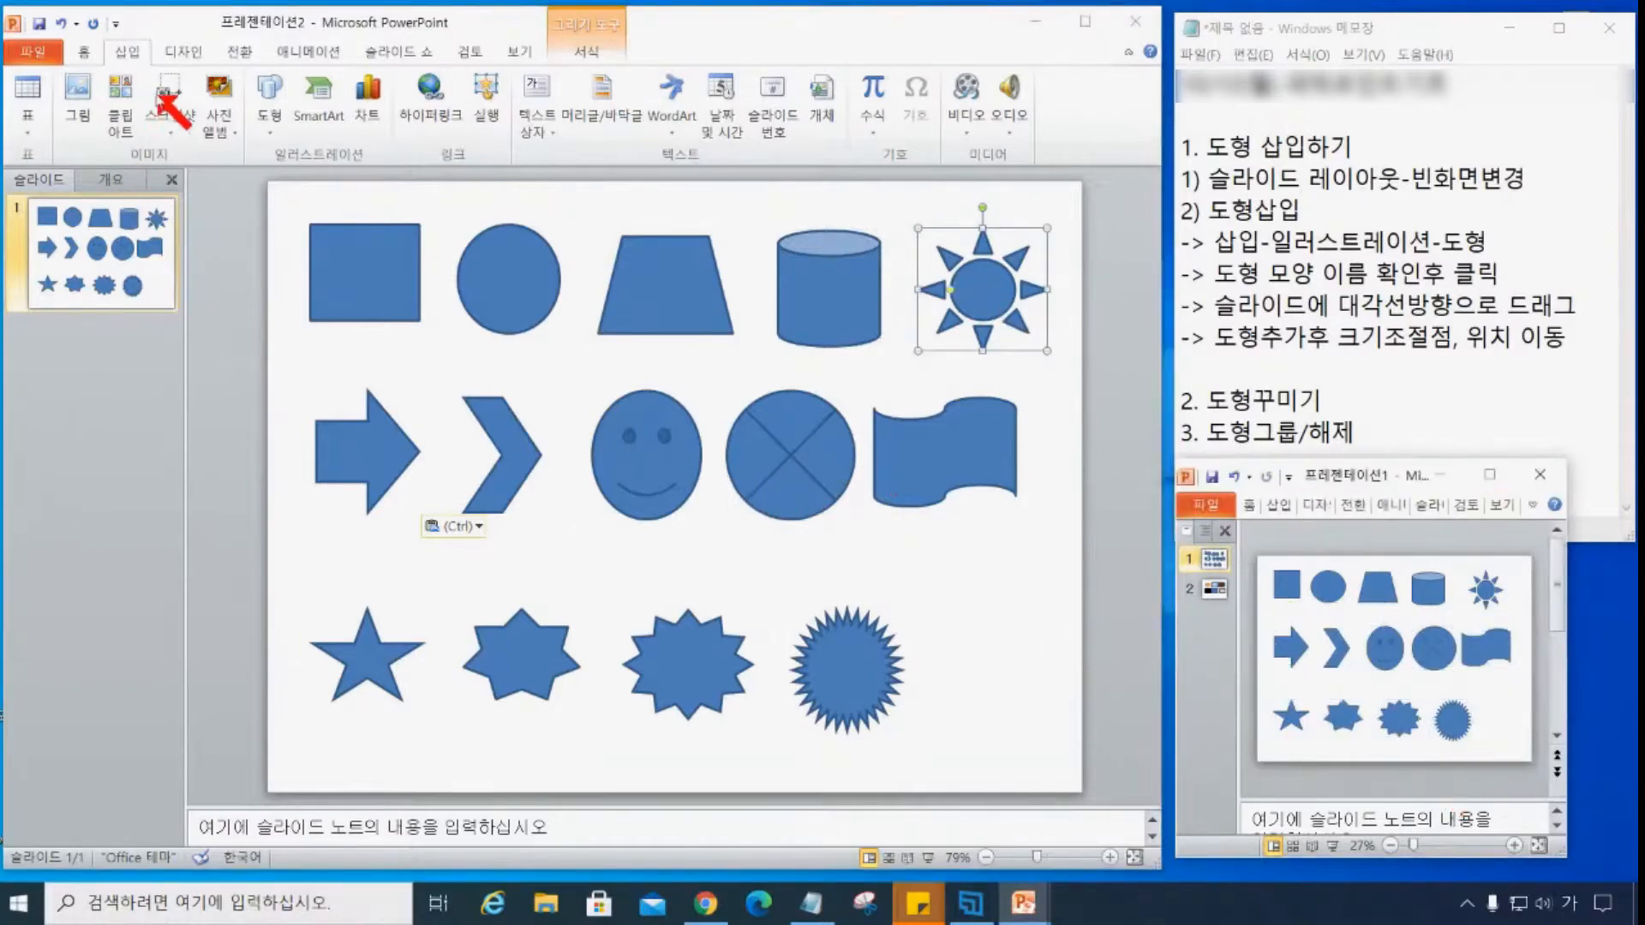
click(272, 120)
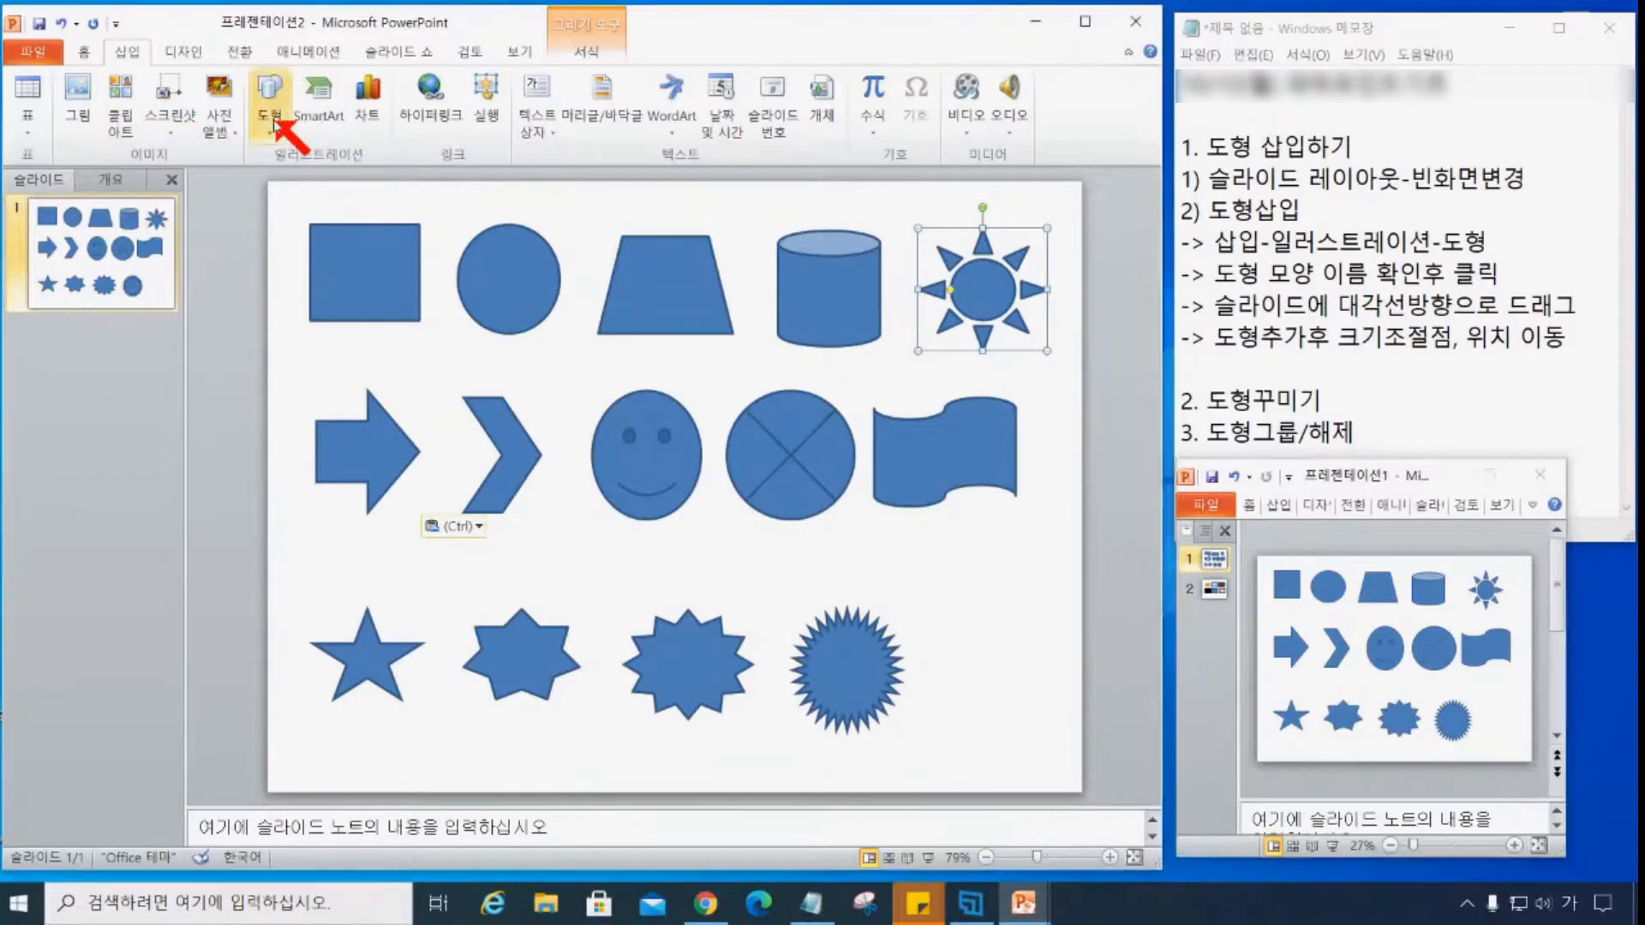
click(273, 120)
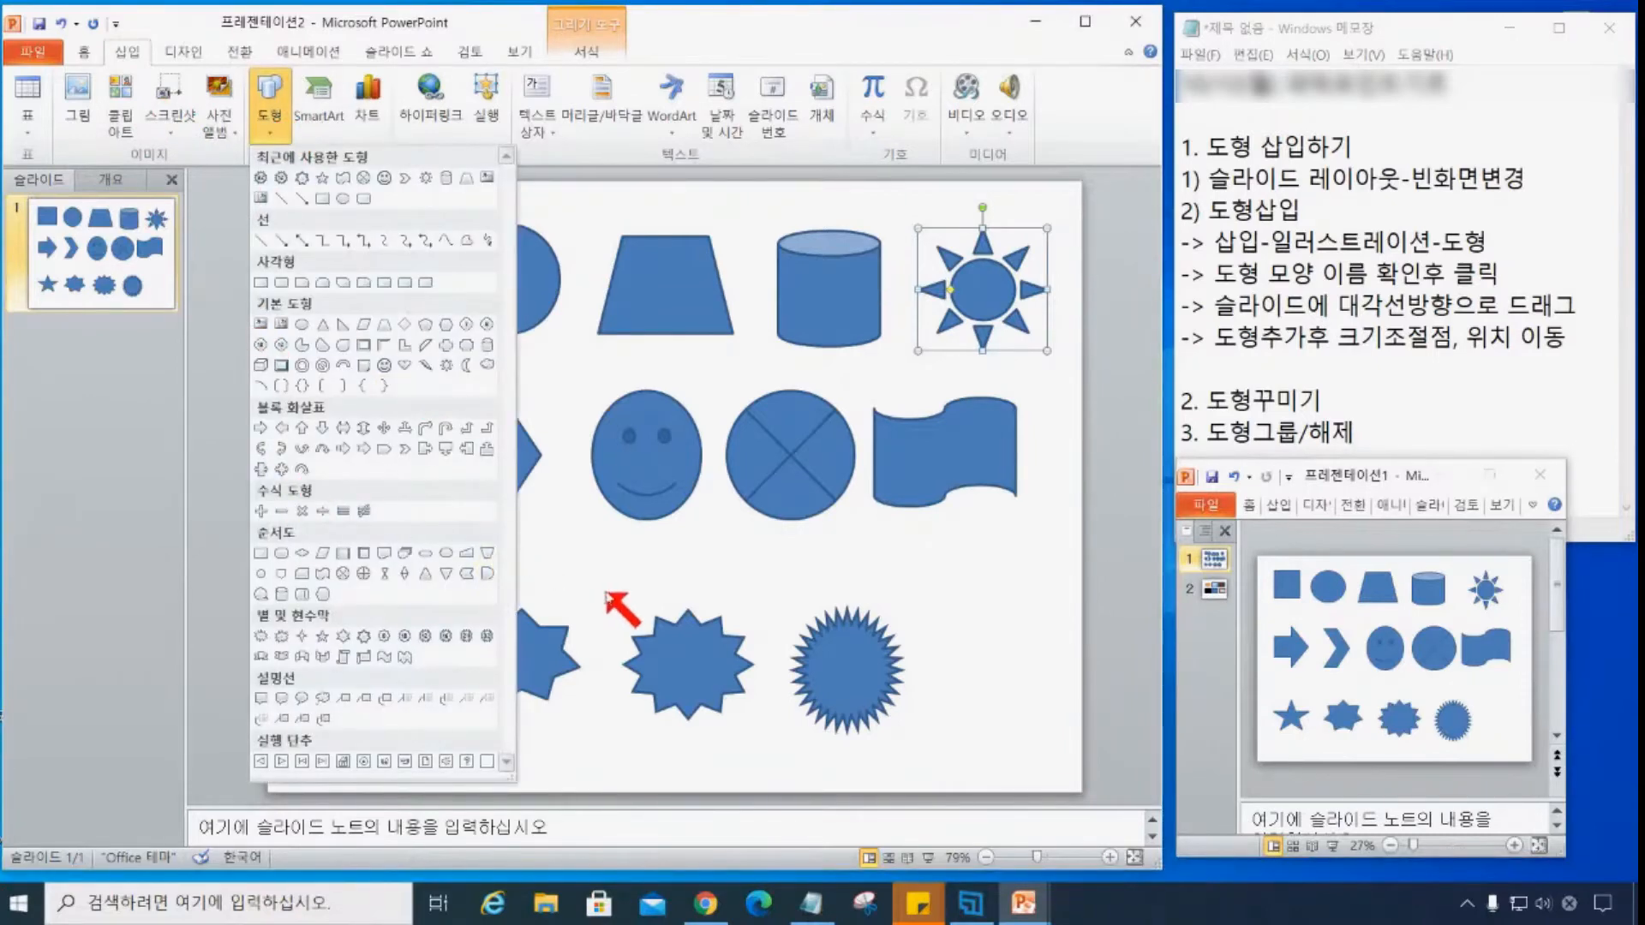
click(1003, 614)
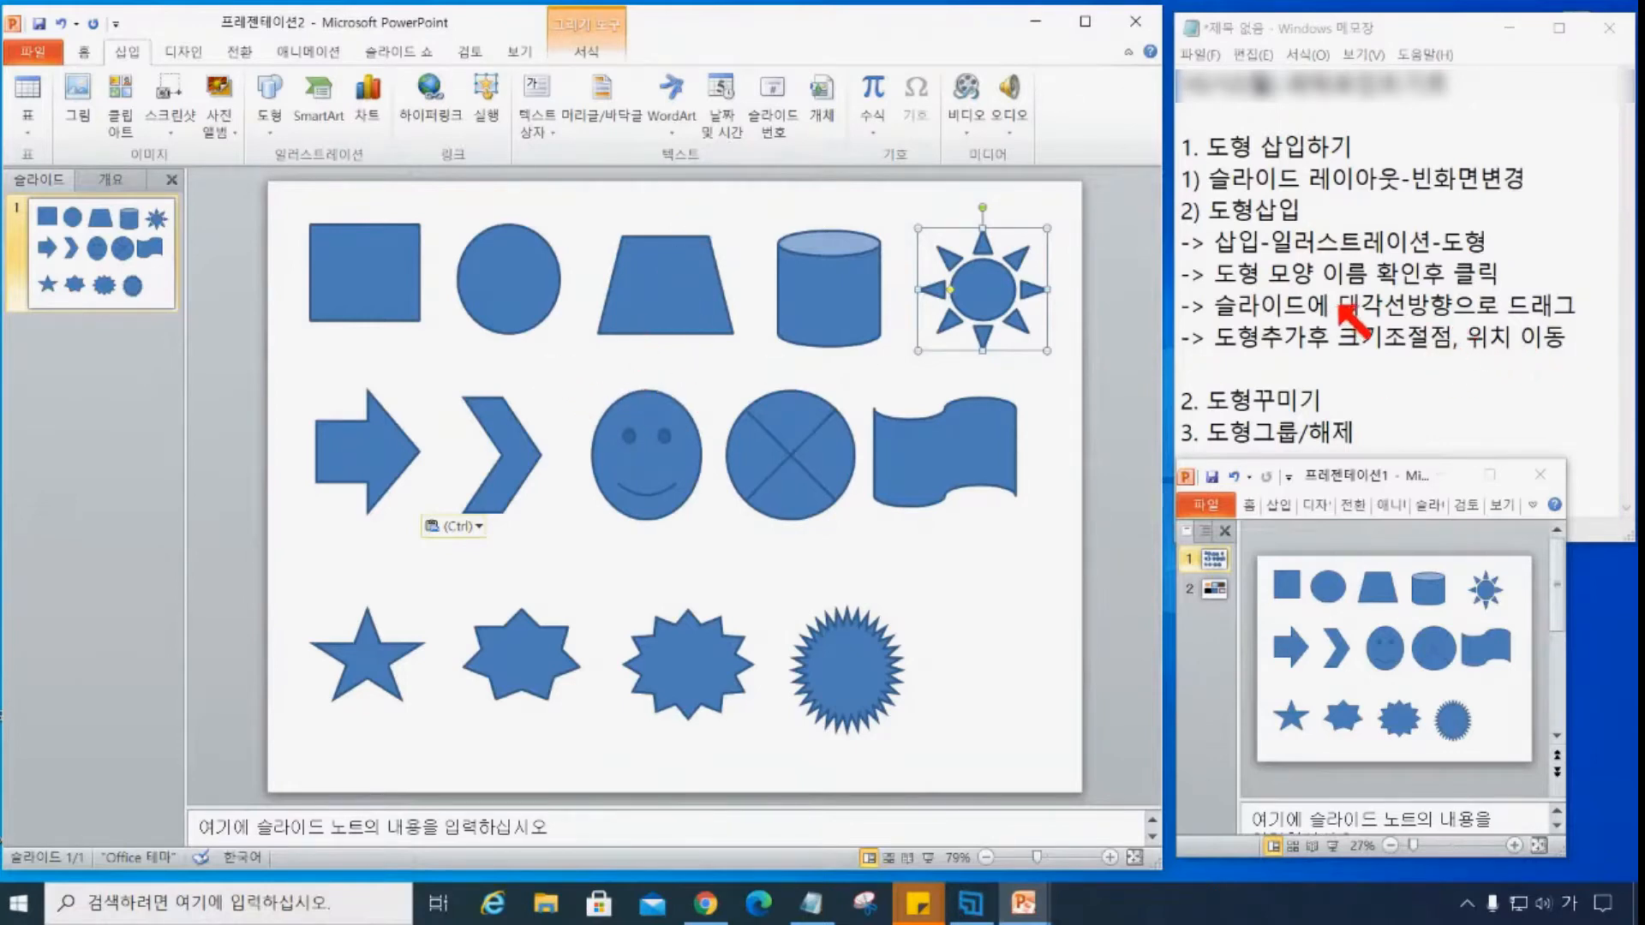
- Switch to Notepad and enter "-> Shift누른채, Ctrl" on the empty line above "2. 도형꾸미기"
drag(1342, 308, 1573, 310)
click(1318, 368)
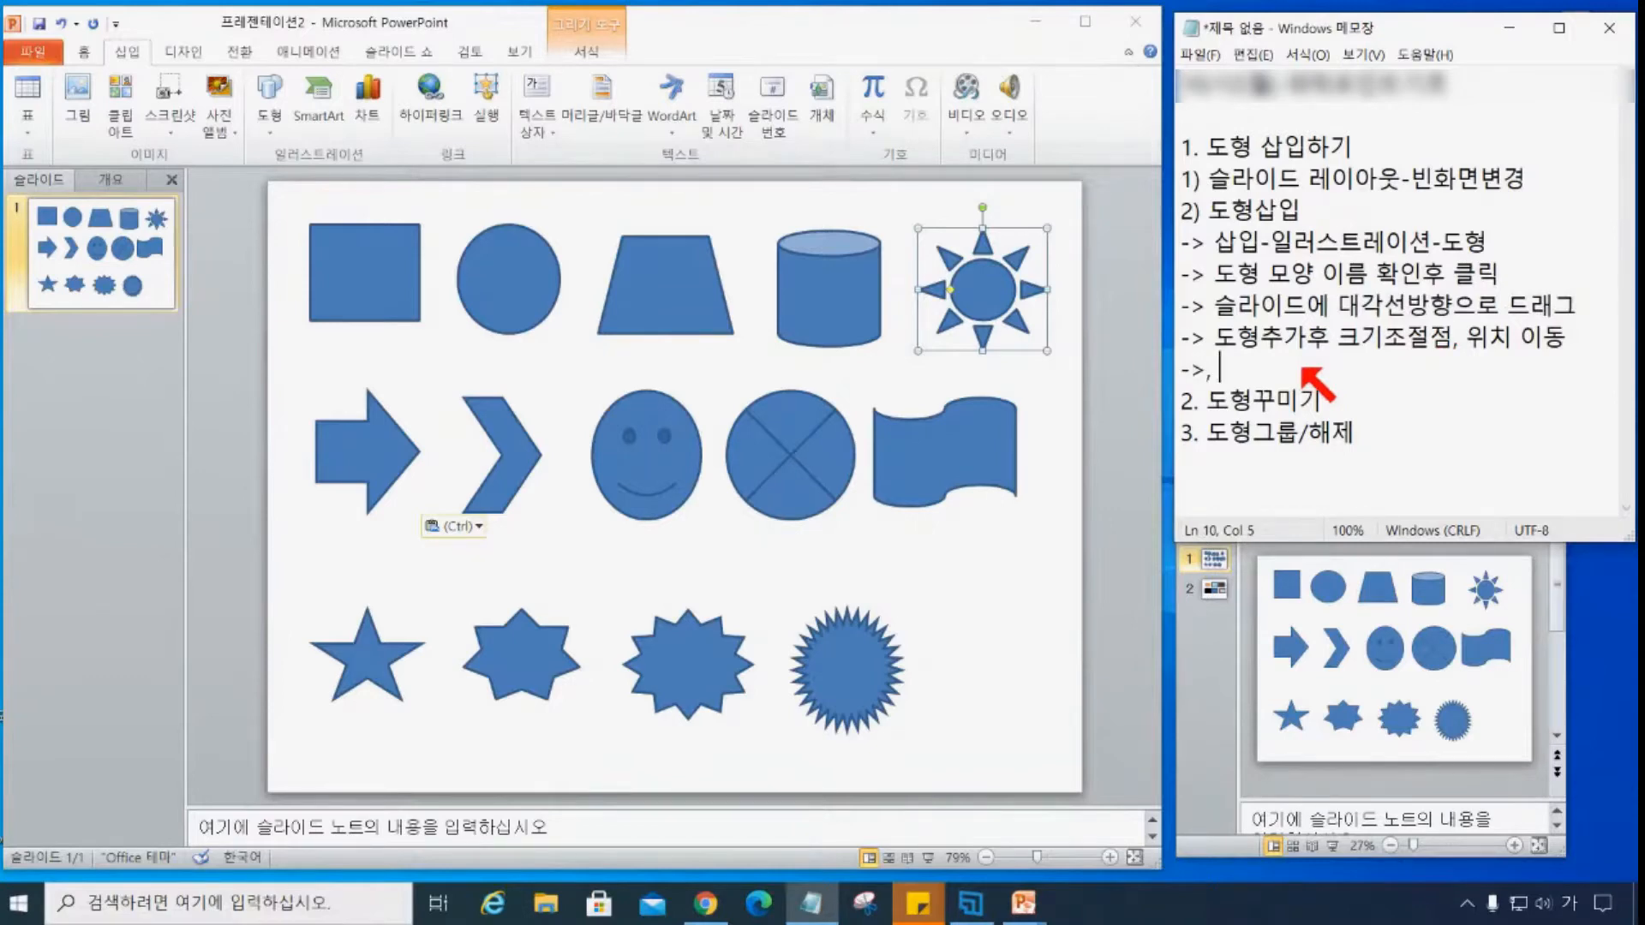
text(-> 노ㅑ)
key(BackSpace)
key(BackSpace)
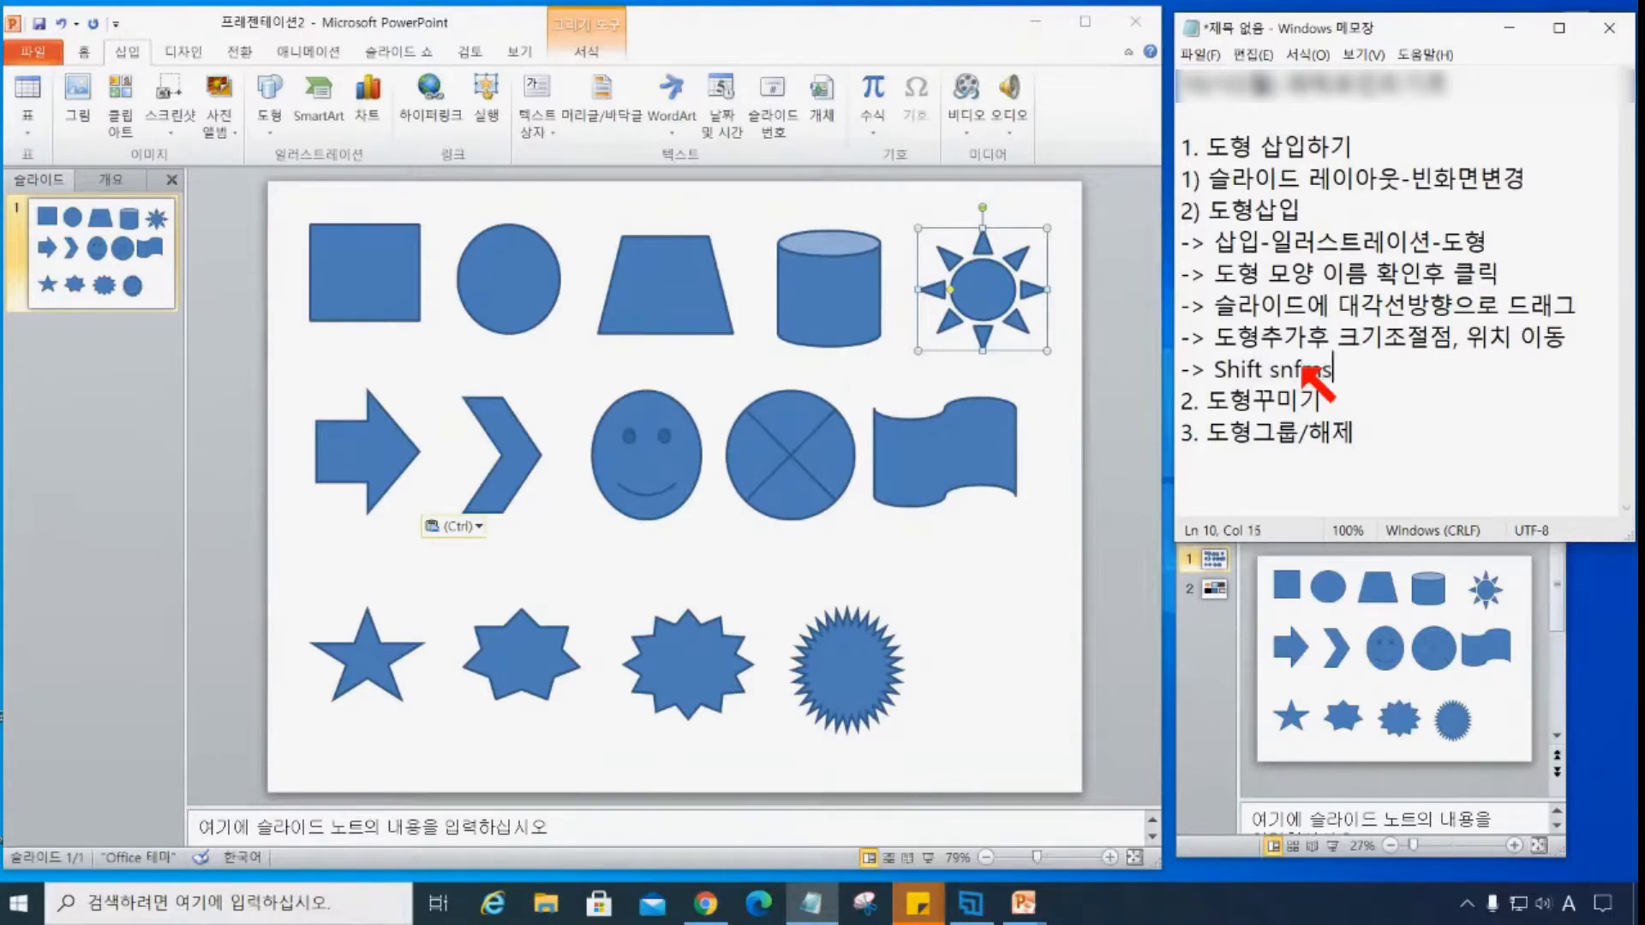
key(BackSpace)
key(BackSpace)
key(BackSpace)
key(BackSpace)
key(Hangul)
text(ㄴ)
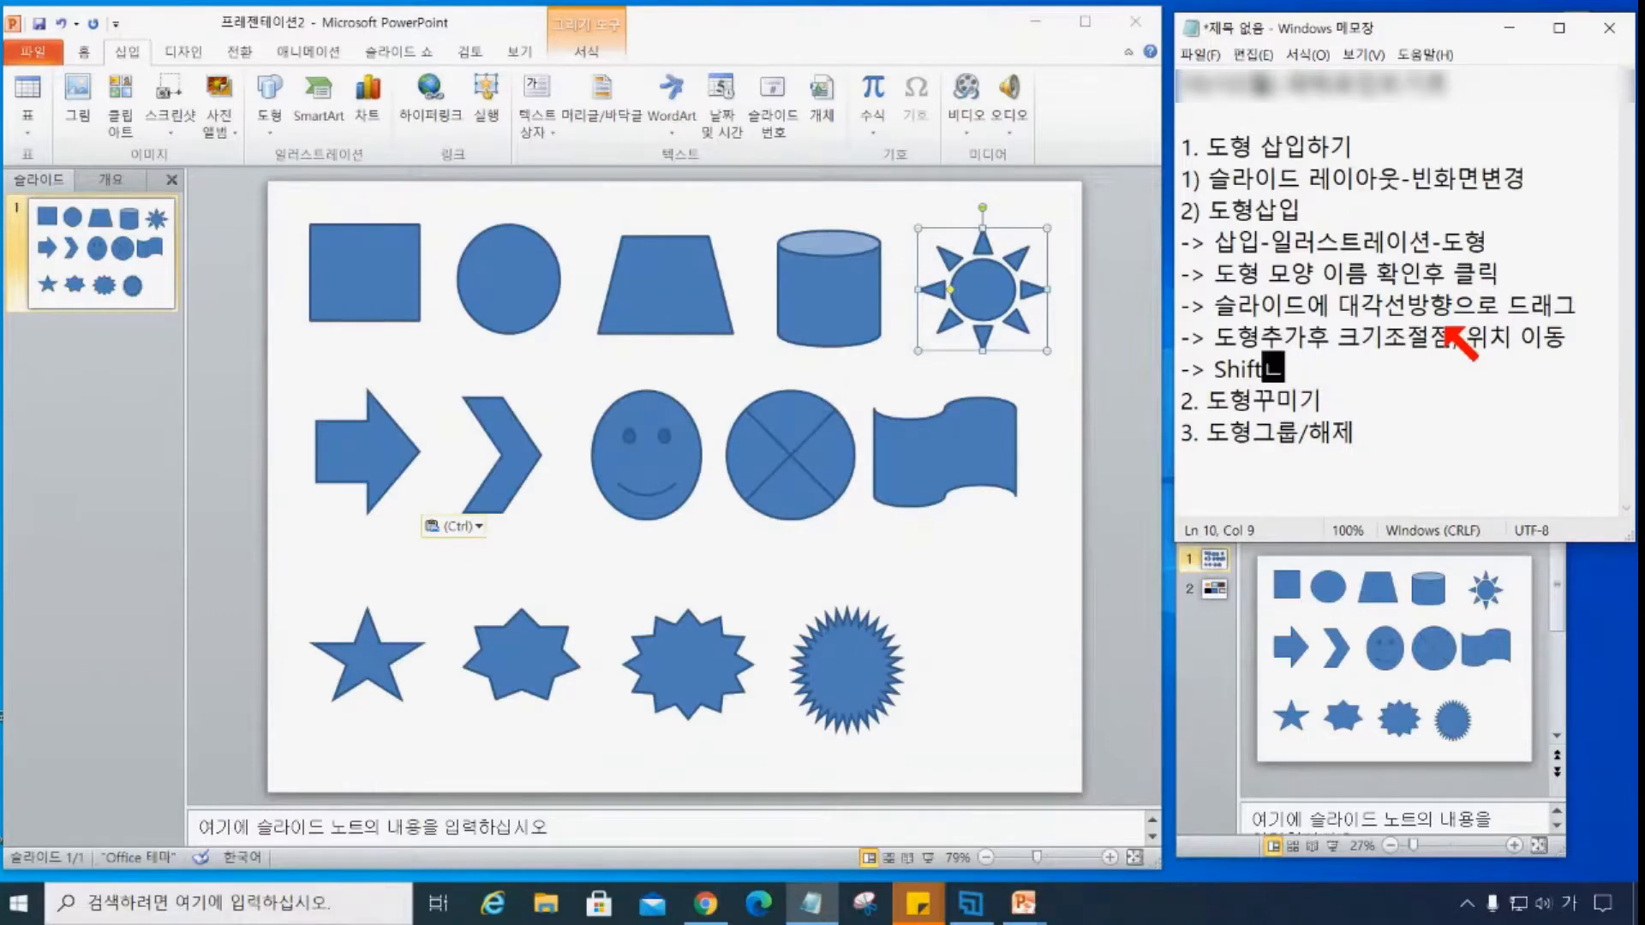
text(른채, Ctrl)
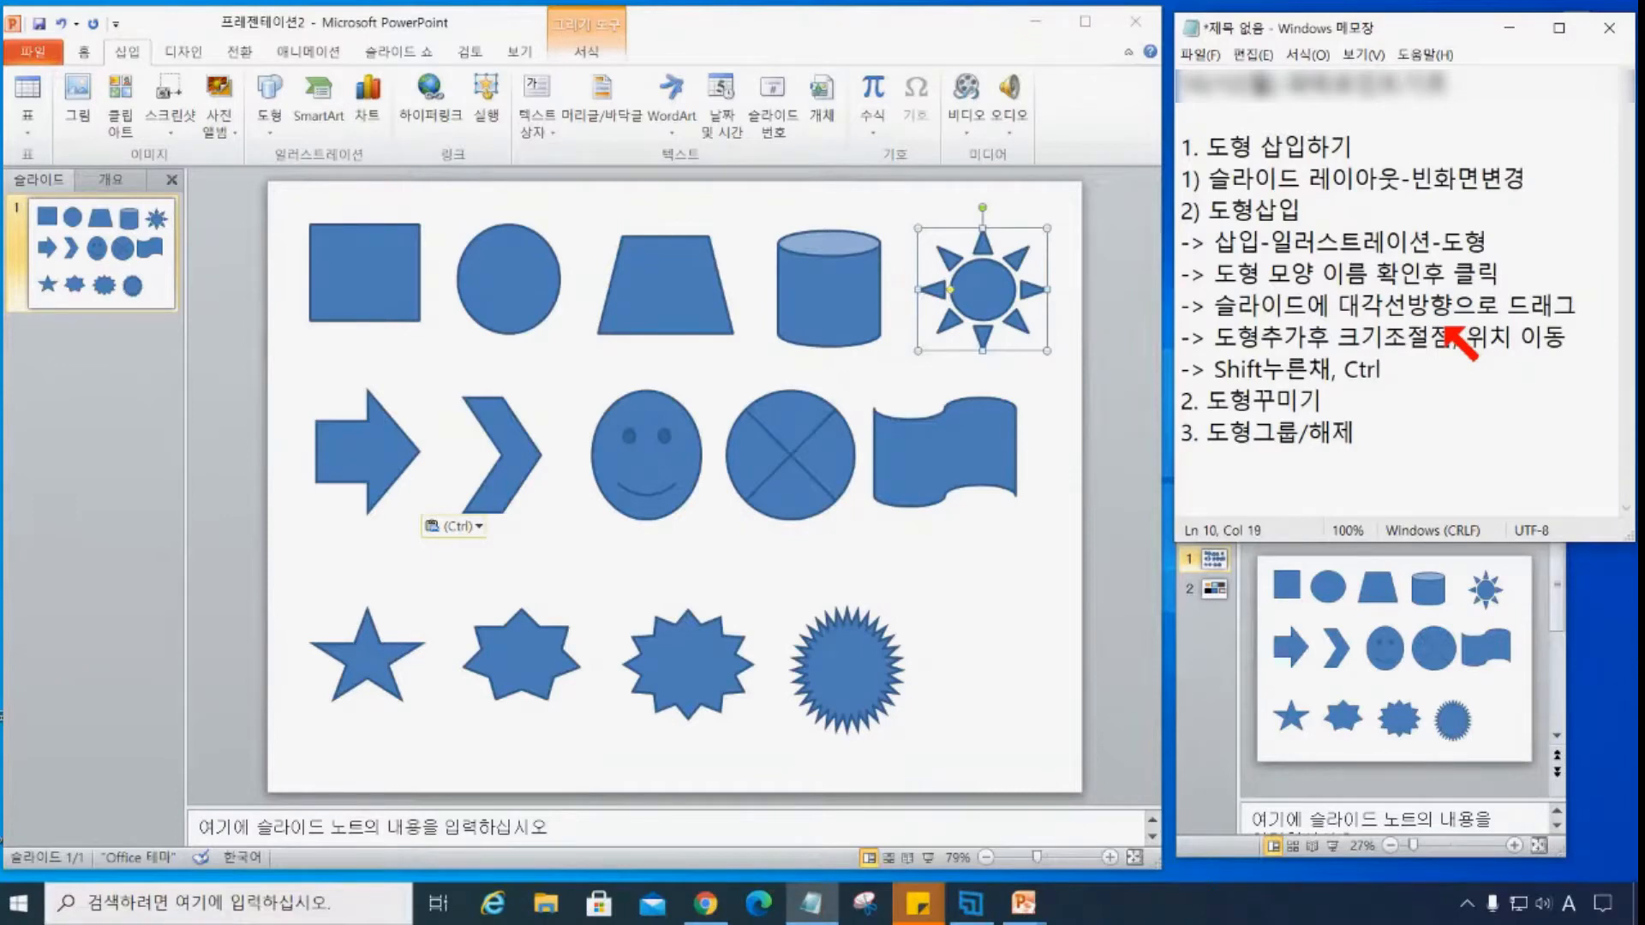
- Complete the note with "누른채 드랙" and split it so "Ctrl 누른채 드랙" stands on its own "->" line
text(른)
text(채 드래)
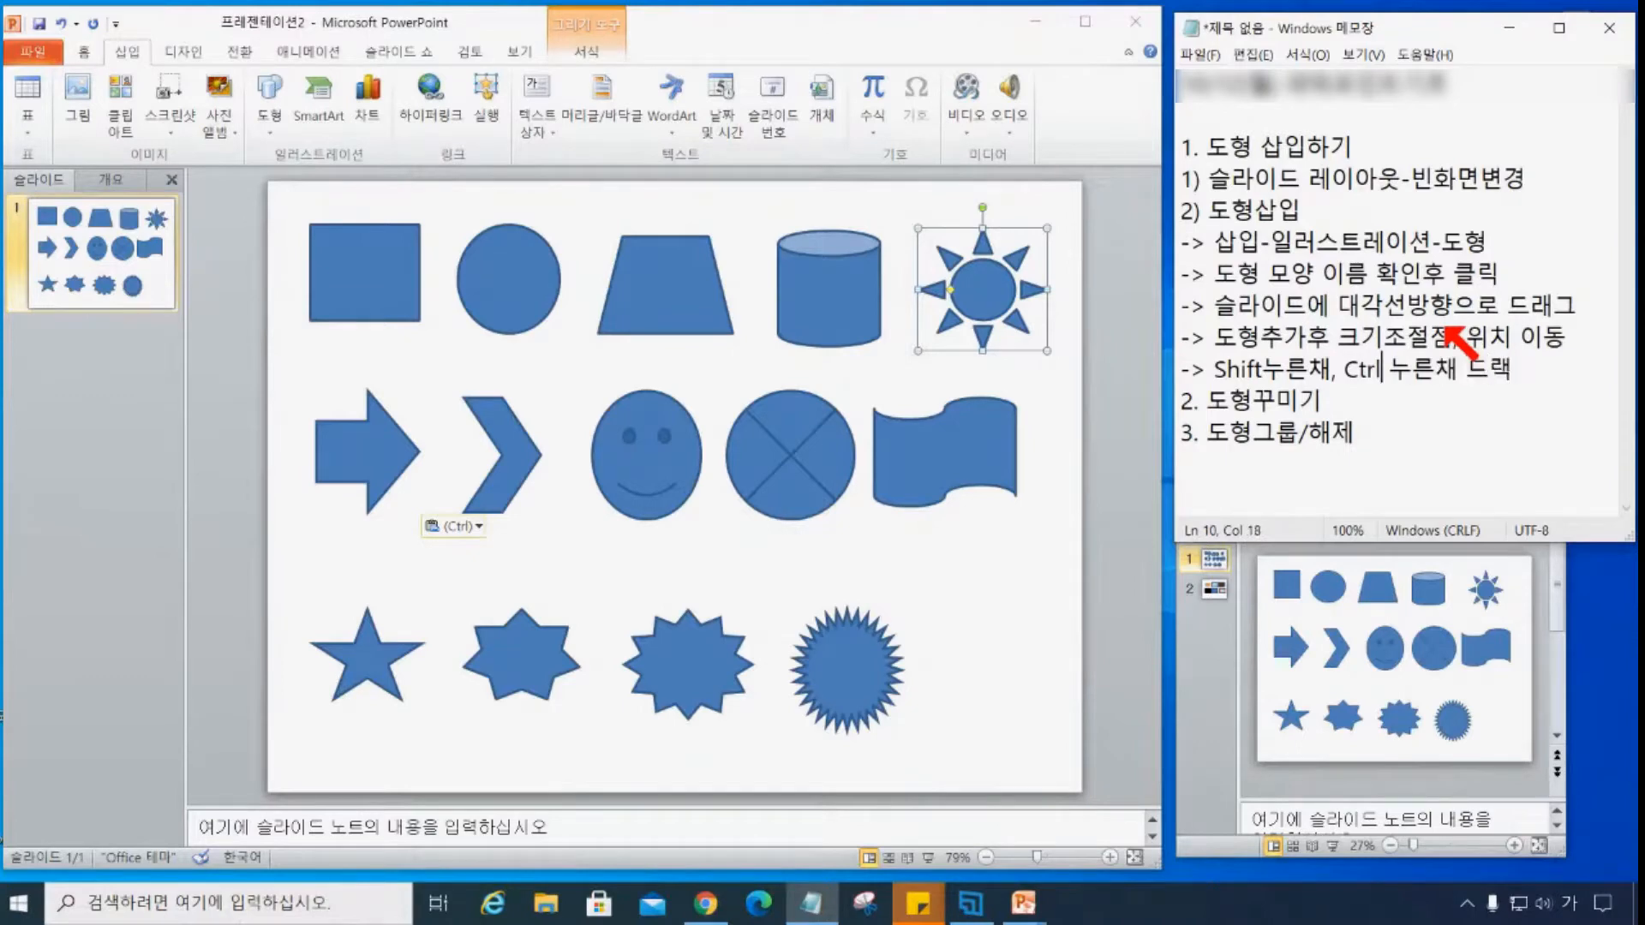
key(Return)
text(->)
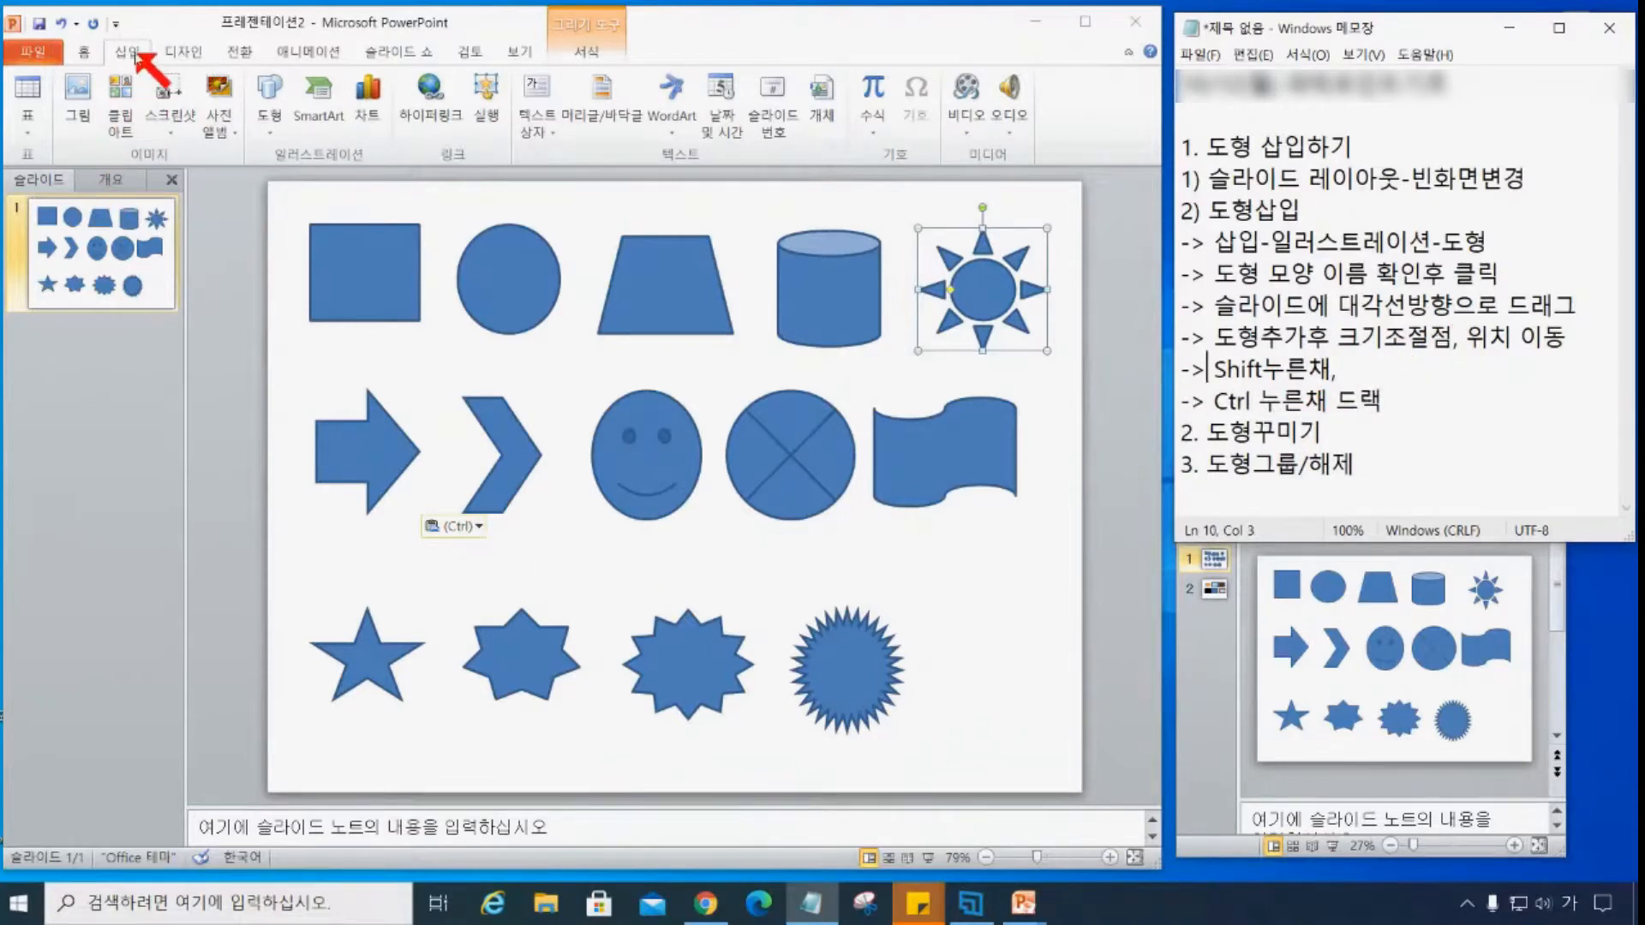
- Switch to PowerPoint and add a new slide with the blank layout (빈 화면) after the shapes slide
click(84, 53)
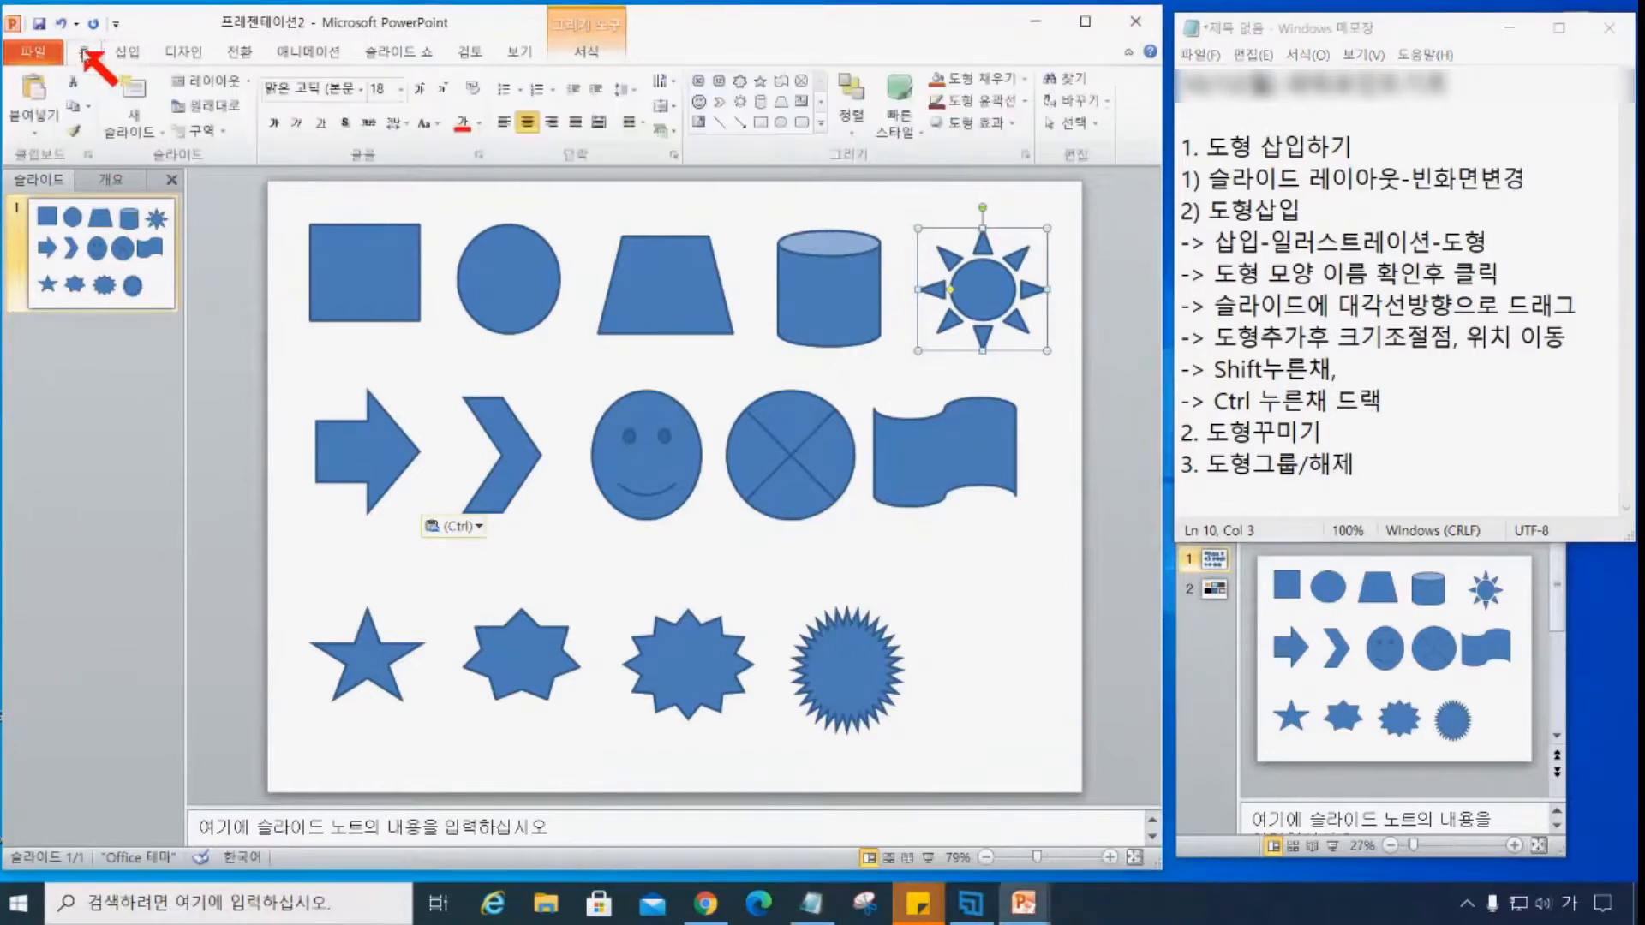
key(ctrl)
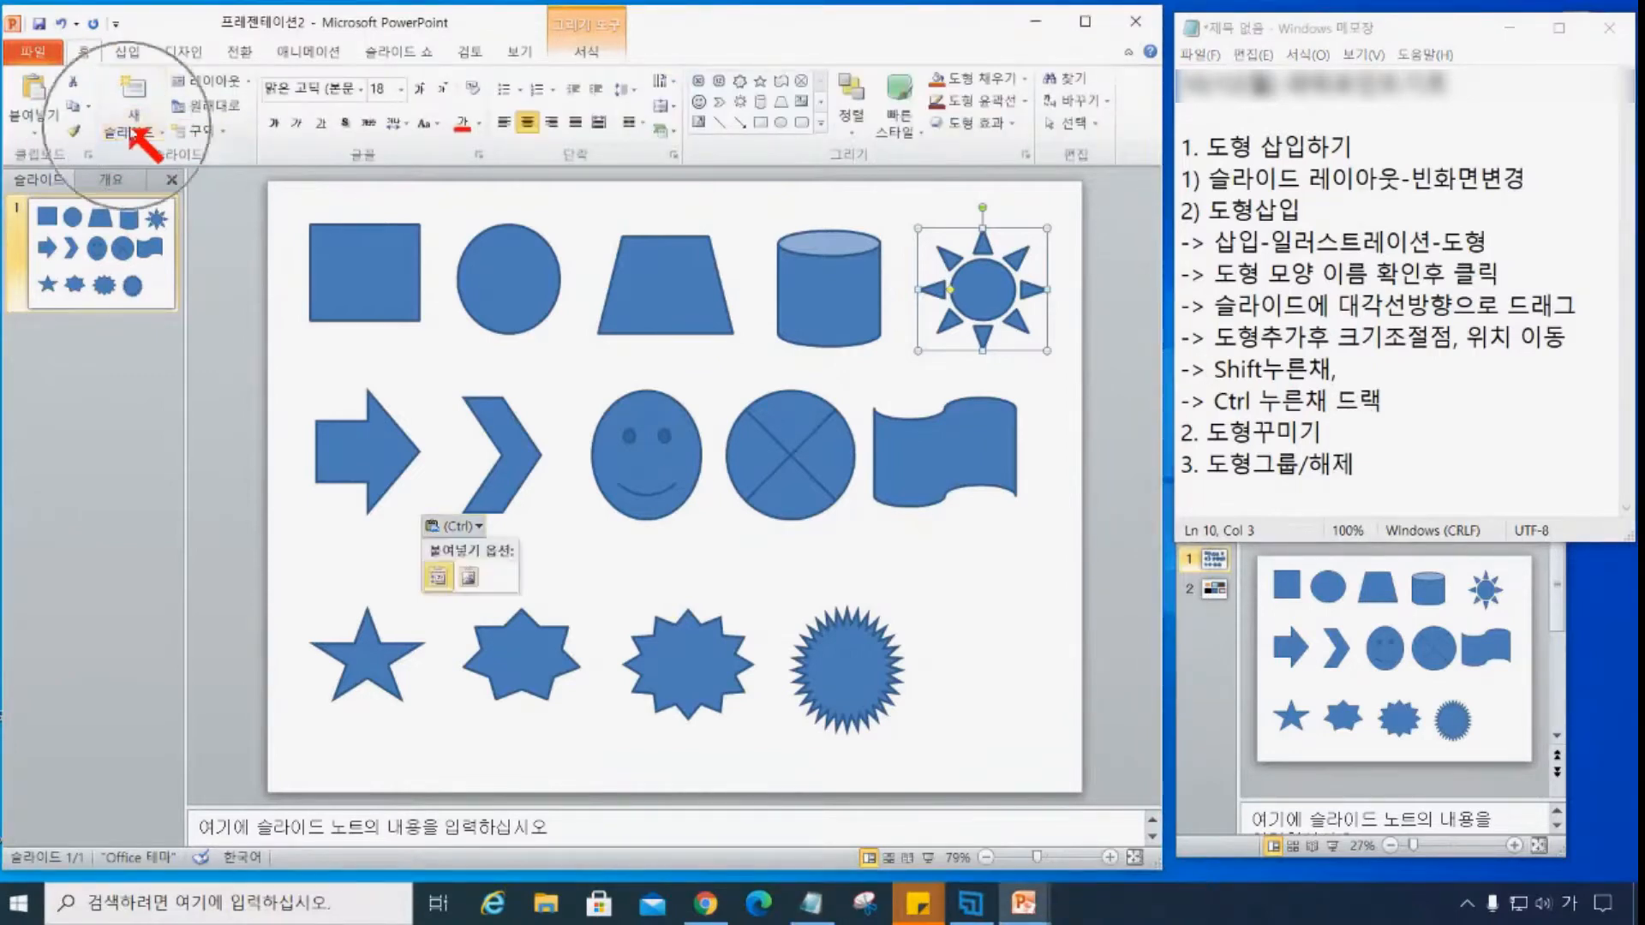
click(148, 132)
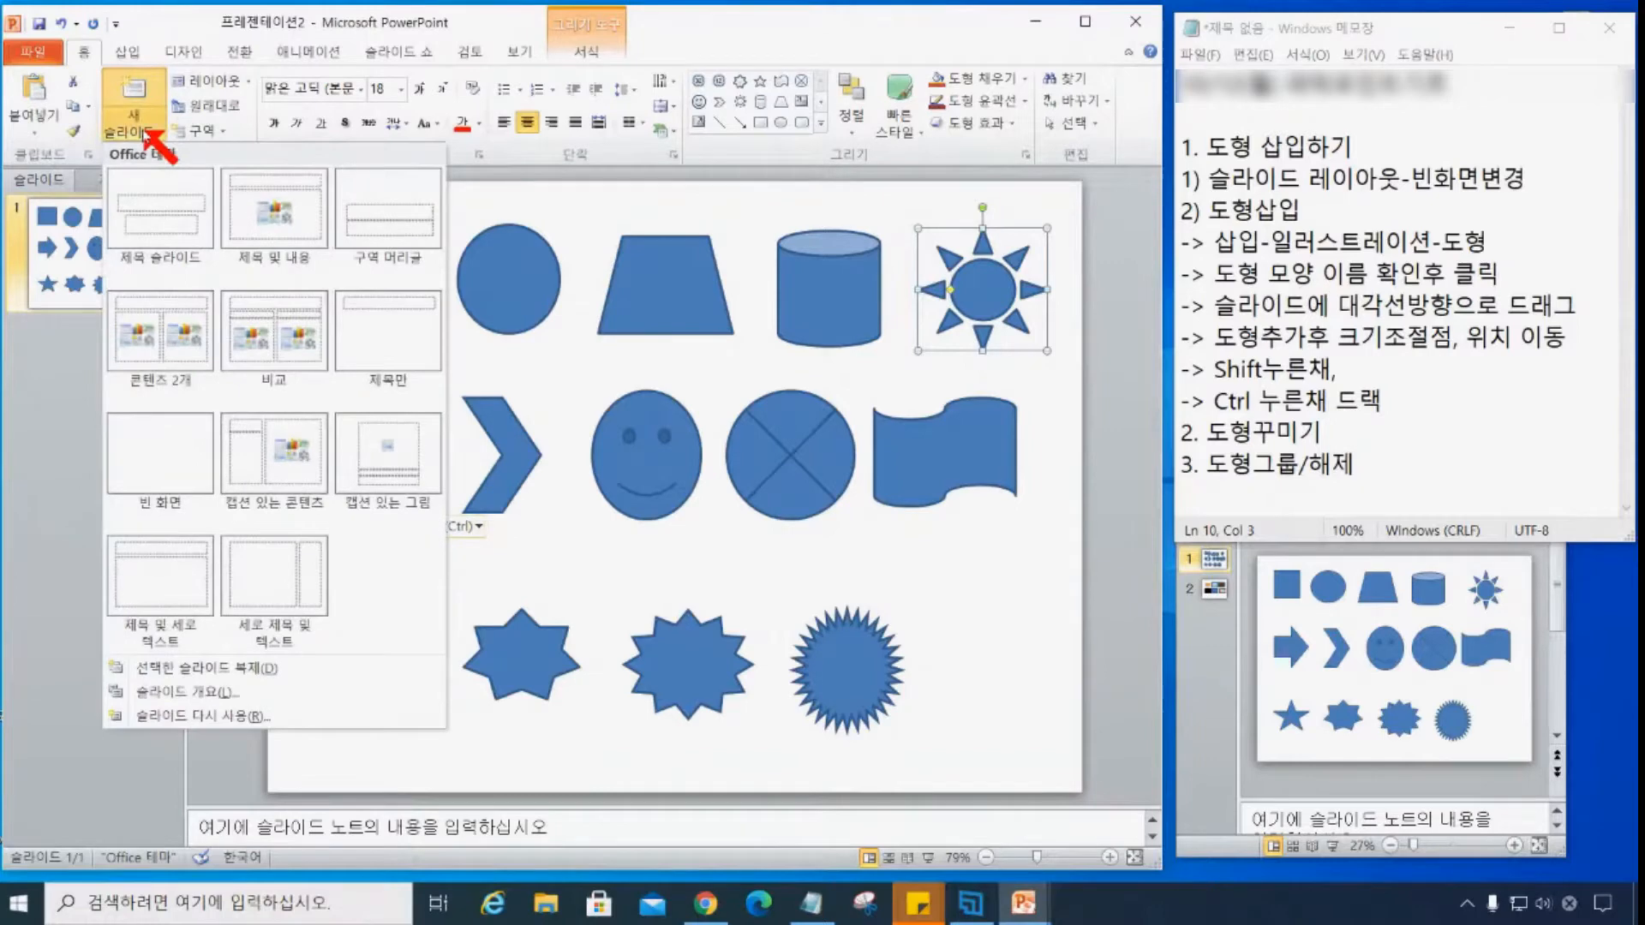
click(176, 448)
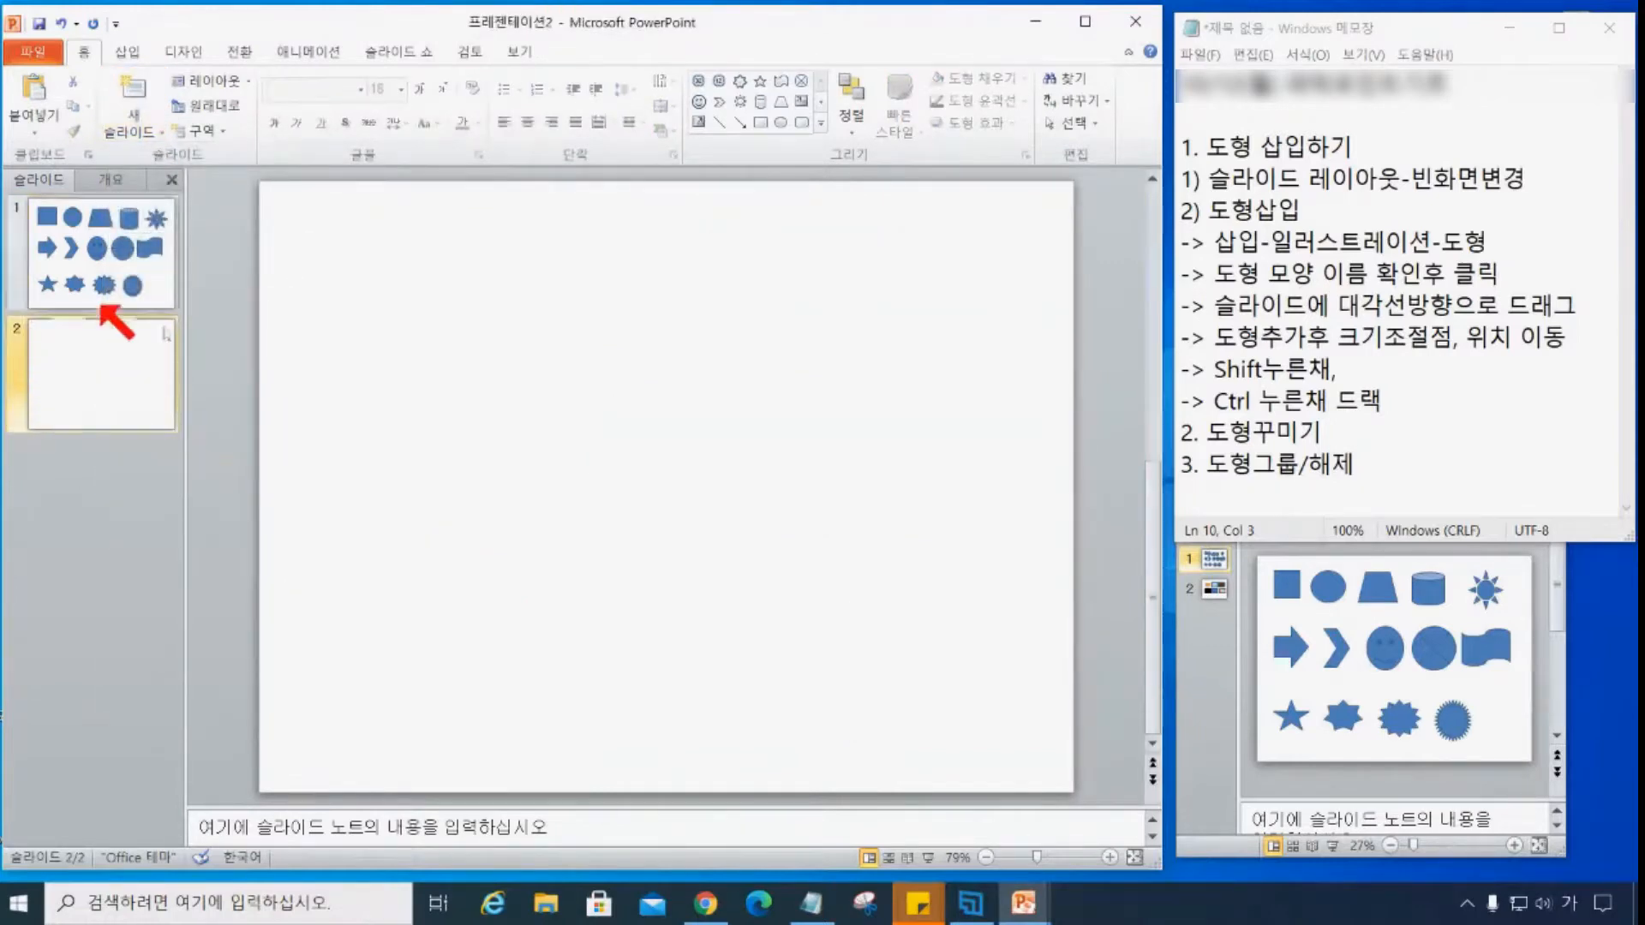
- Switch to PowerPoint, draw a tall ellipse along the left side of the blank slide, and delete it
drag(1215, 369, 1334, 370)
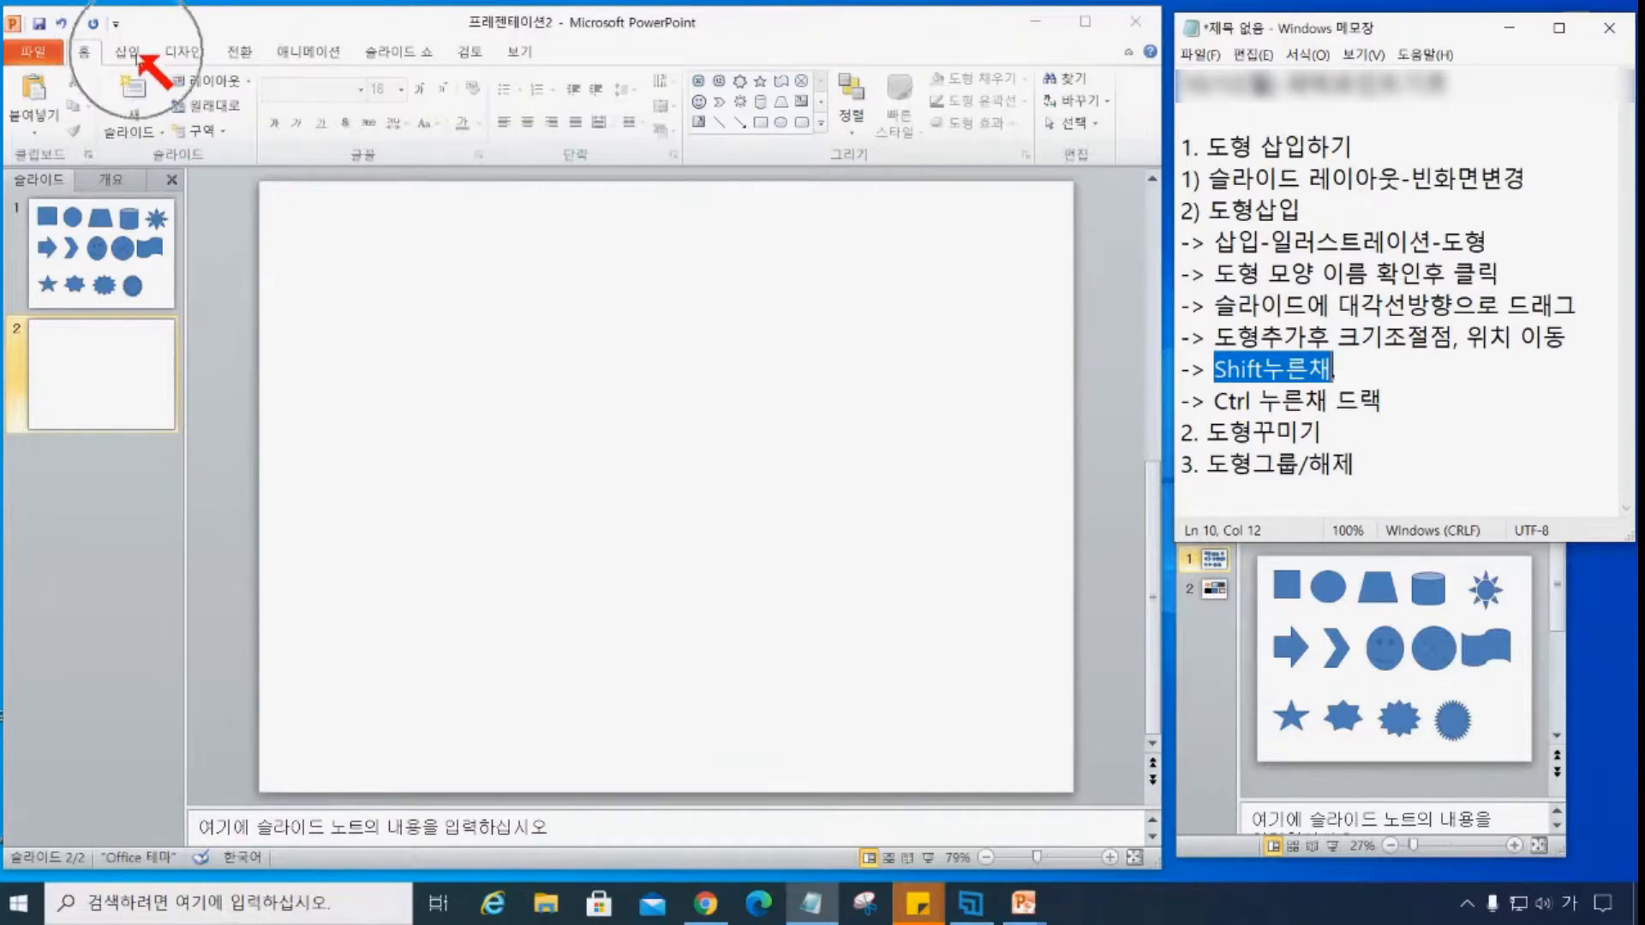
click(139, 55)
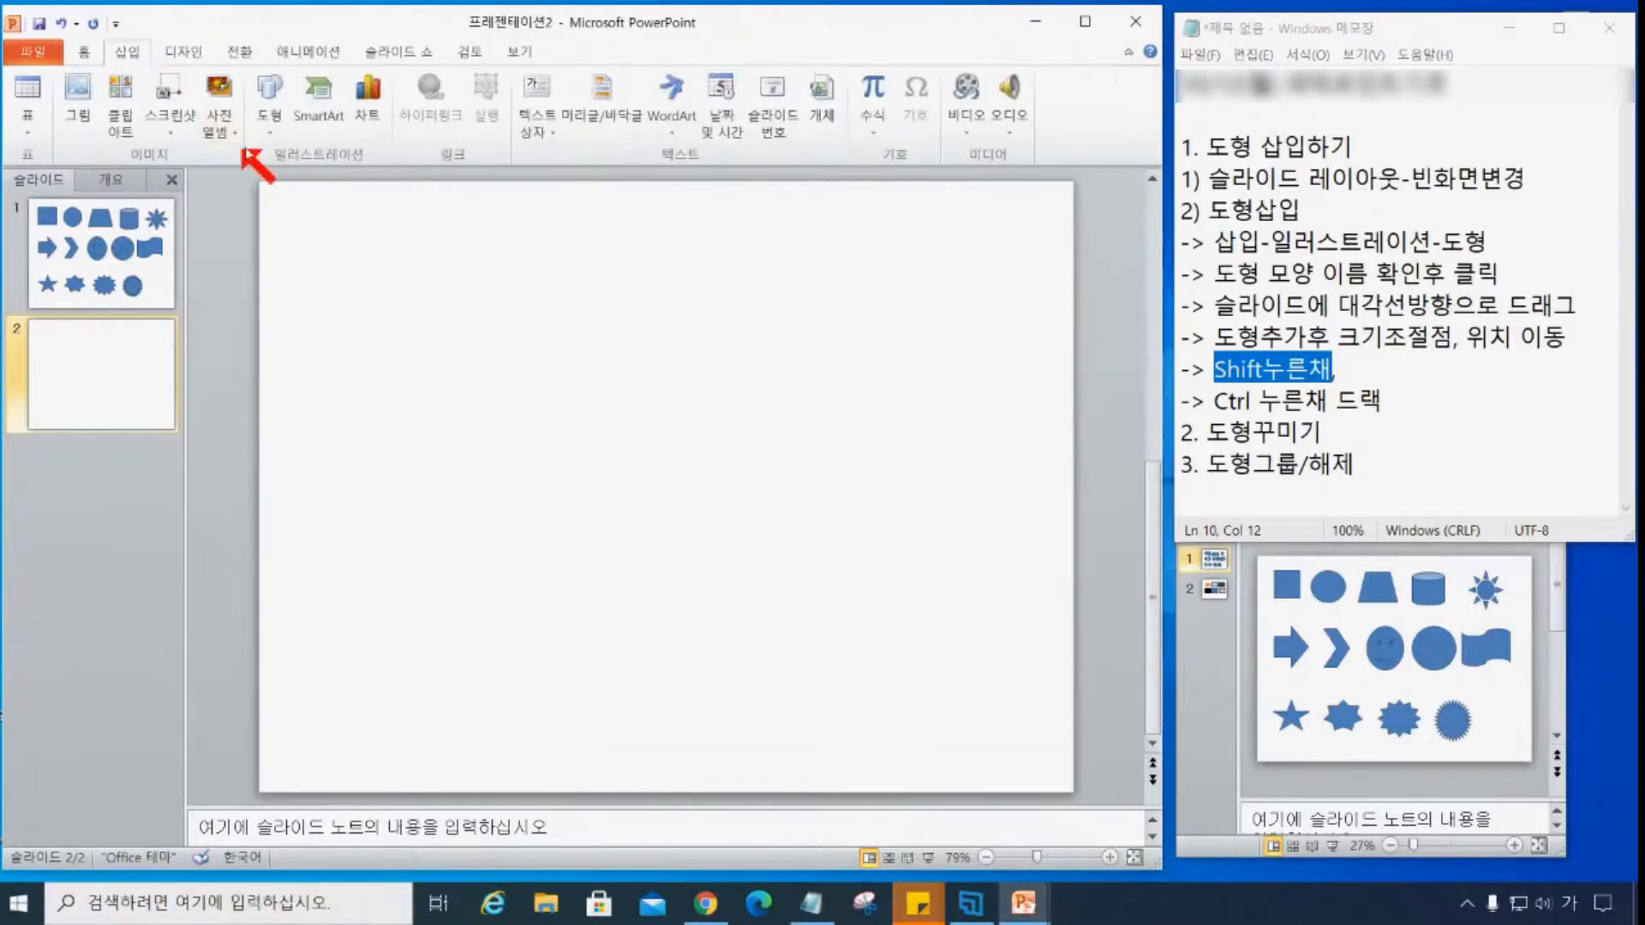
click(271, 120)
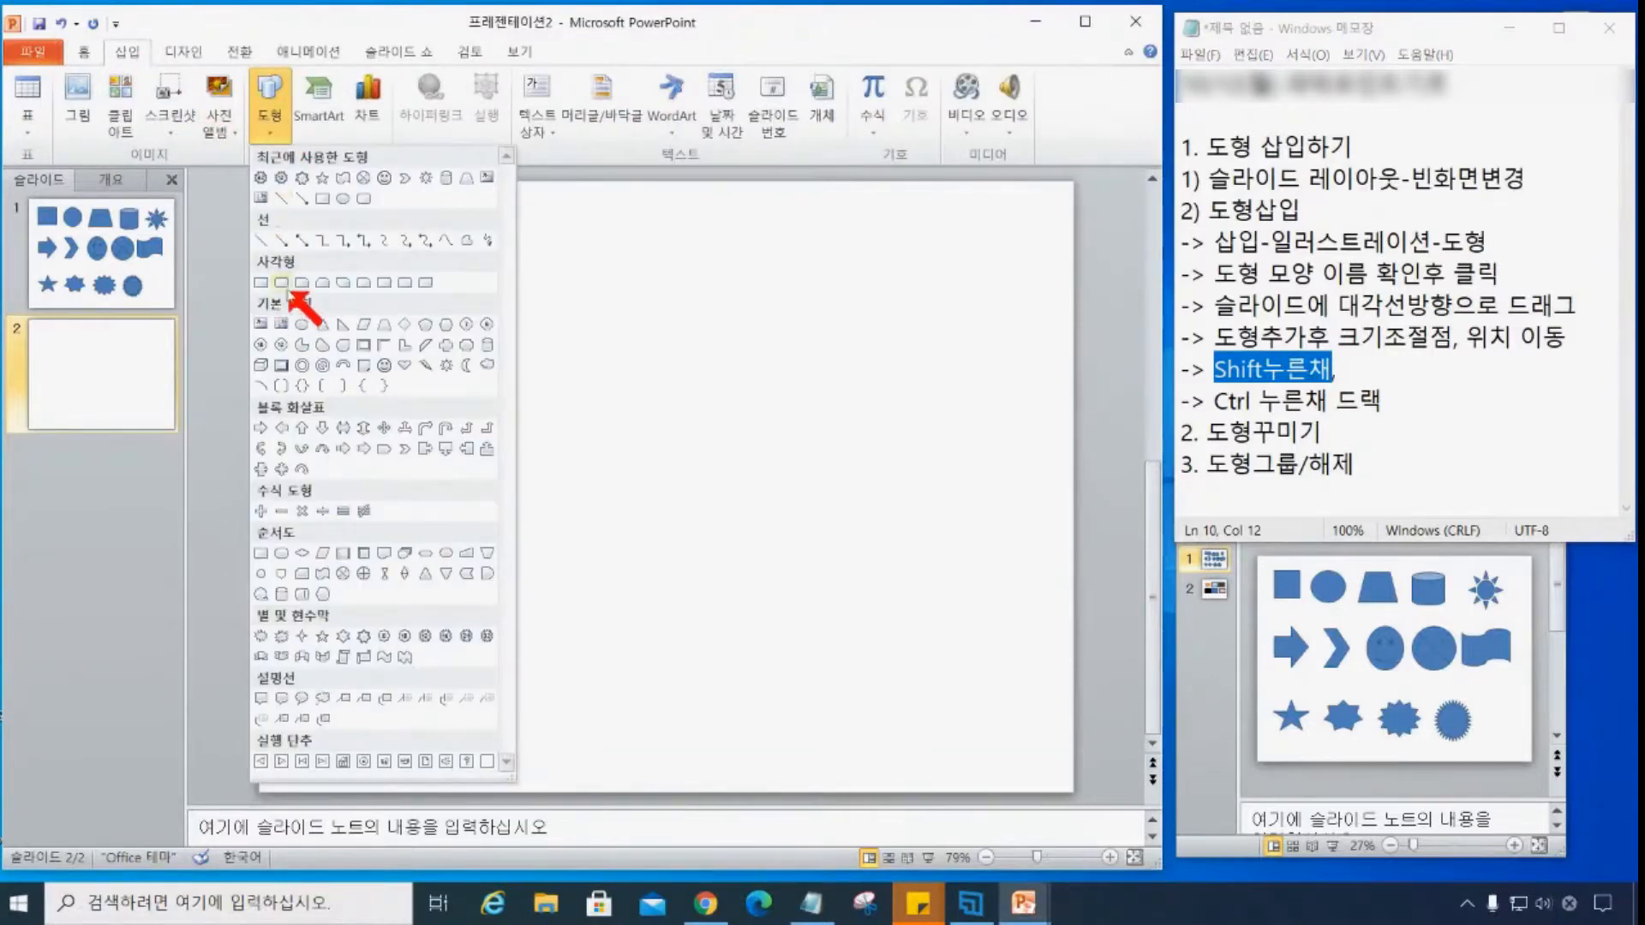
click(301, 325)
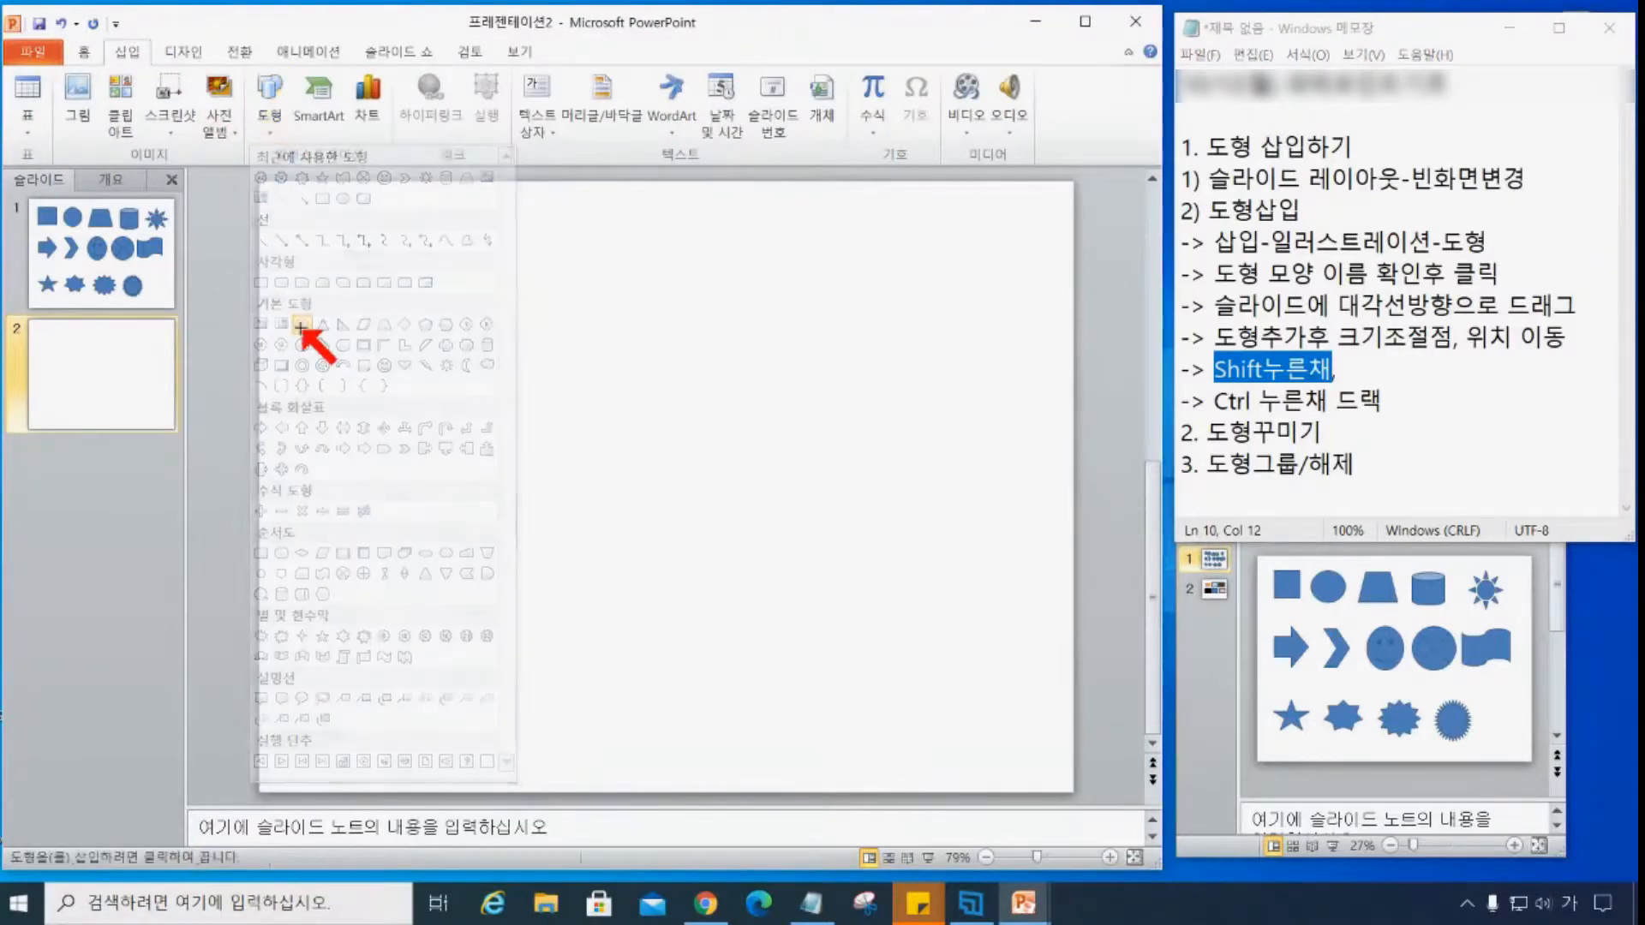
mouse_move(289, 212)
mouse_down()
mouse_move(369, 263)
mouse_move(457, 500)
mouse_move(492, 476)
mouse_move(476, 622)
mouse_up()
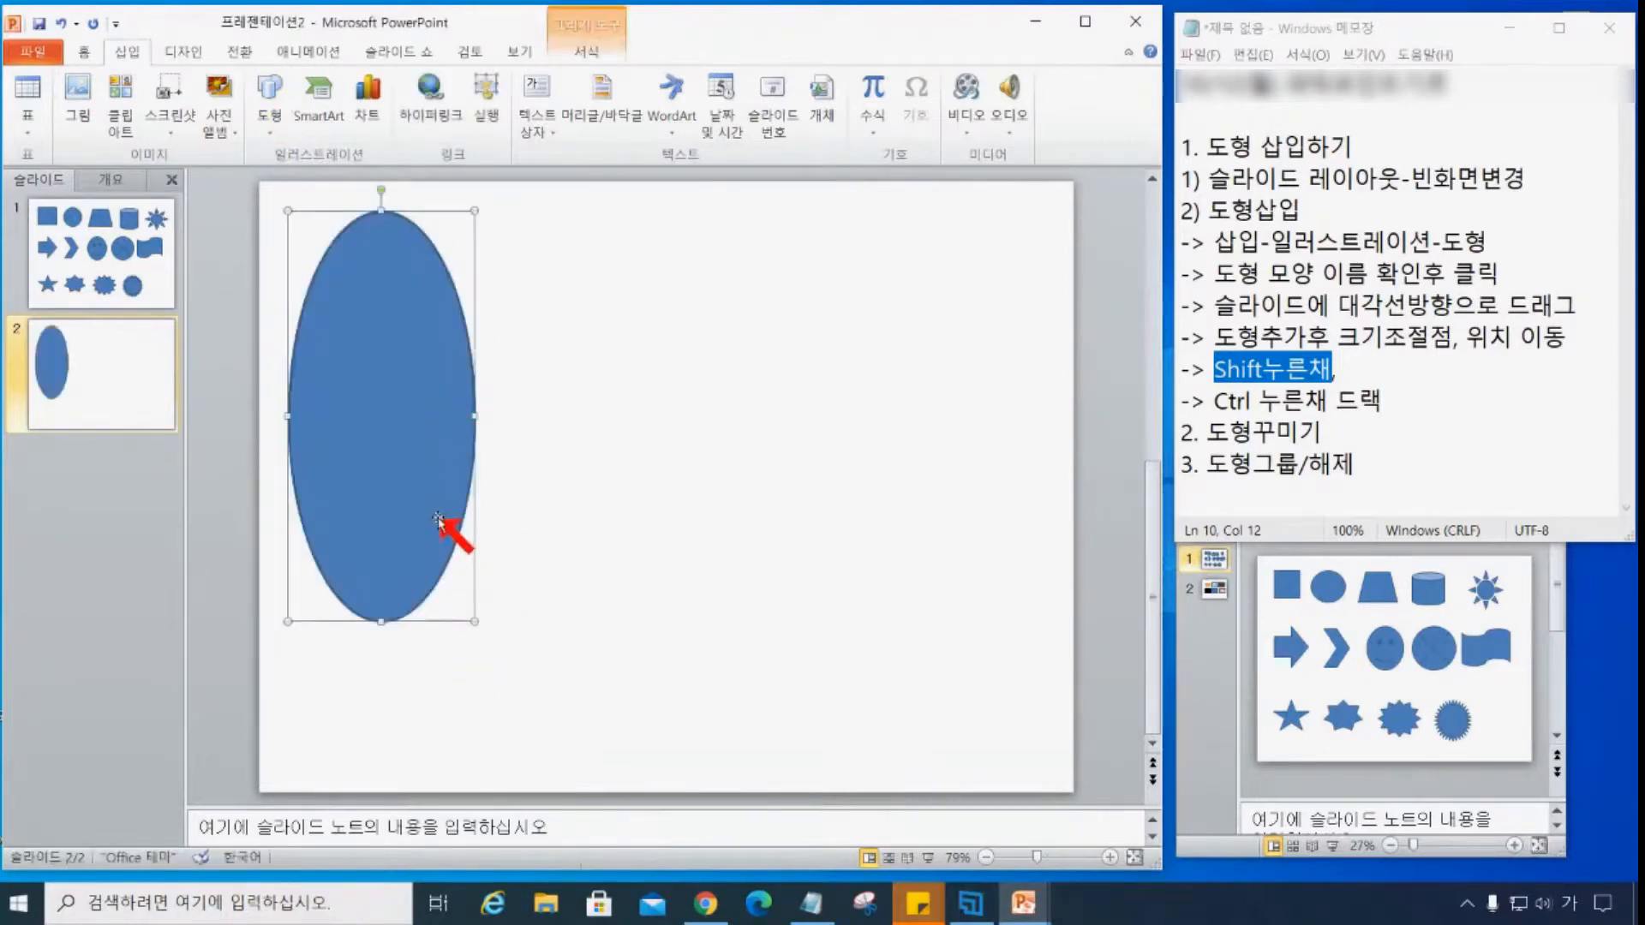
key(Delete)
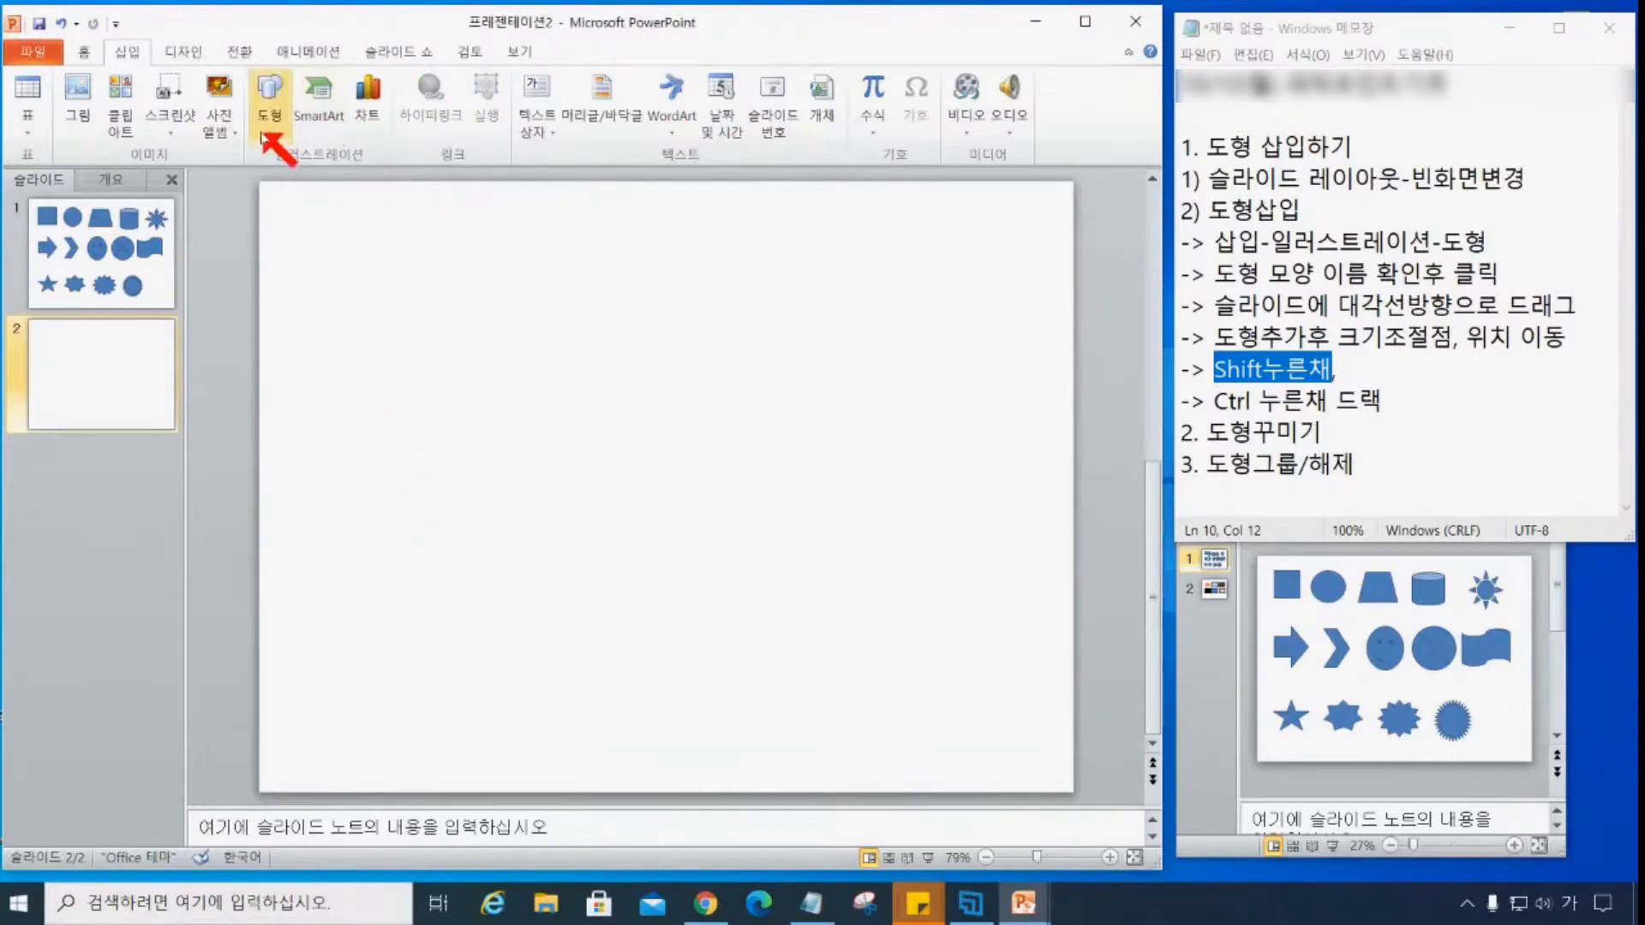
- Draw a wide, flat ellipse in the slide's upper-left area and move it slightly closer to the top edge
click(264, 128)
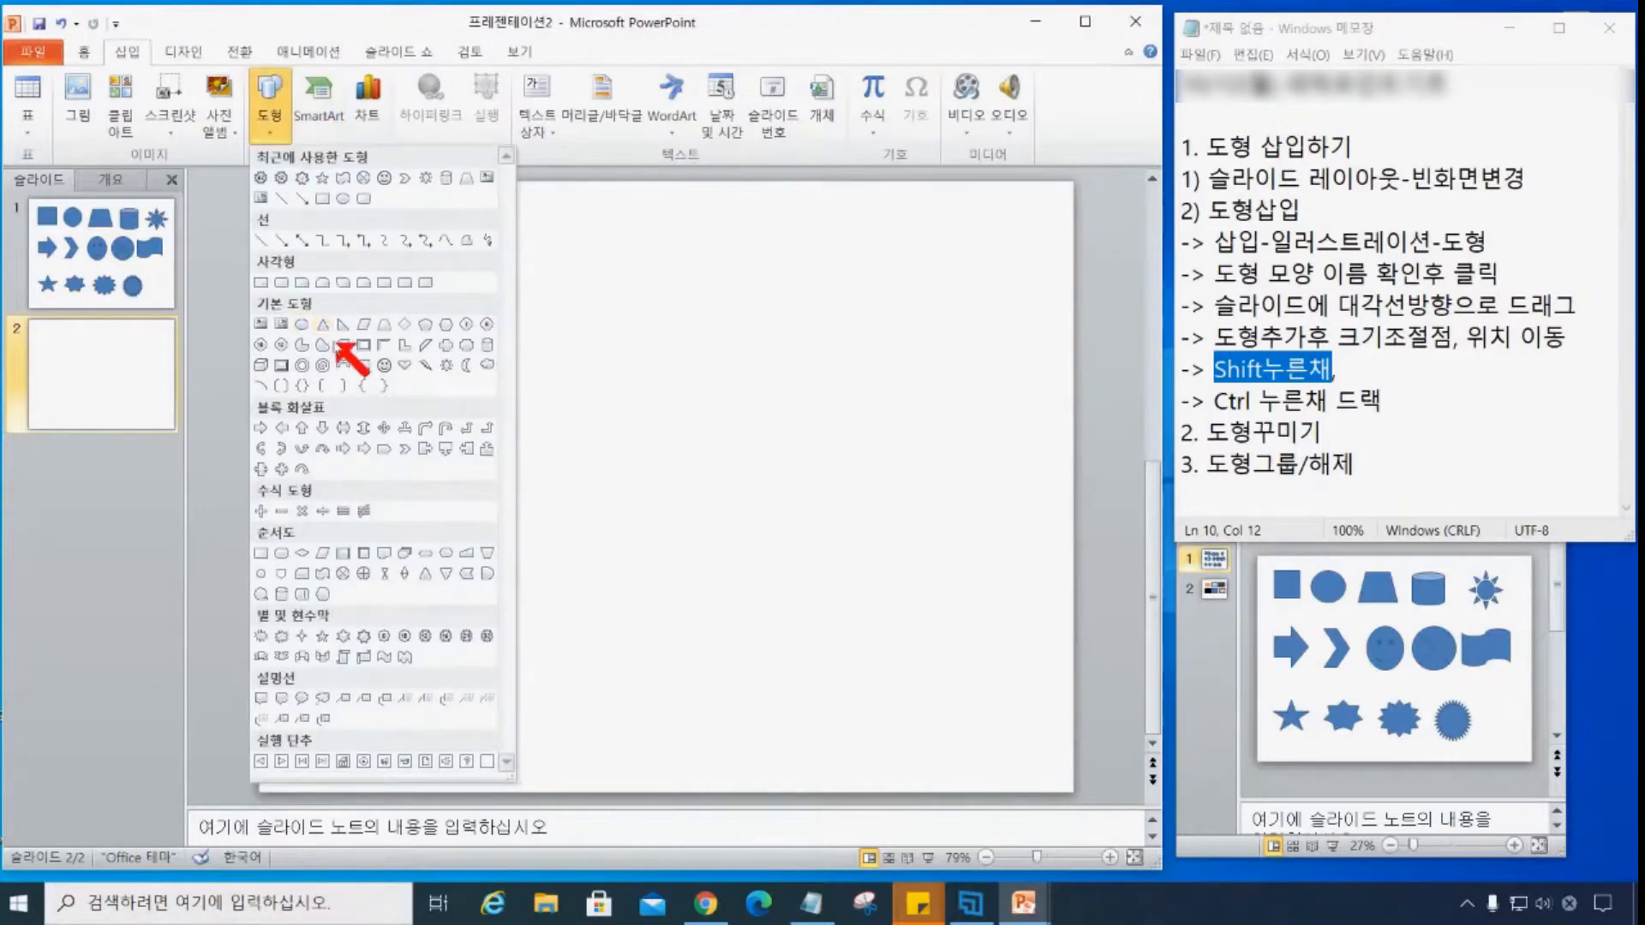
click(305, 324)
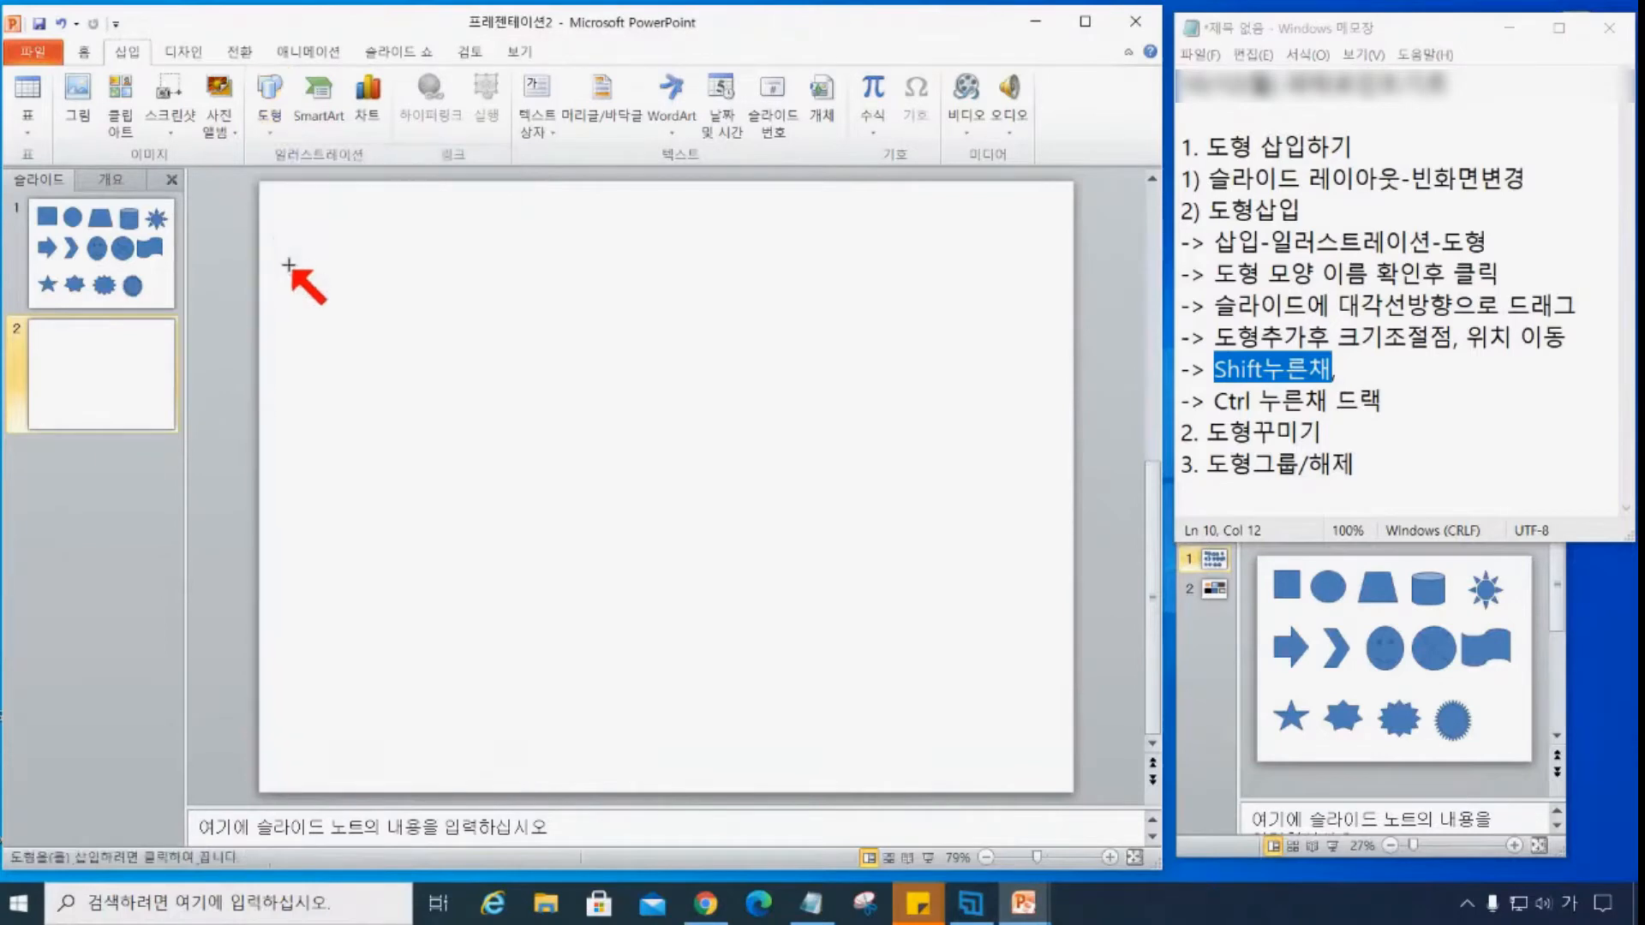
drag(288, 218, 642, 353)
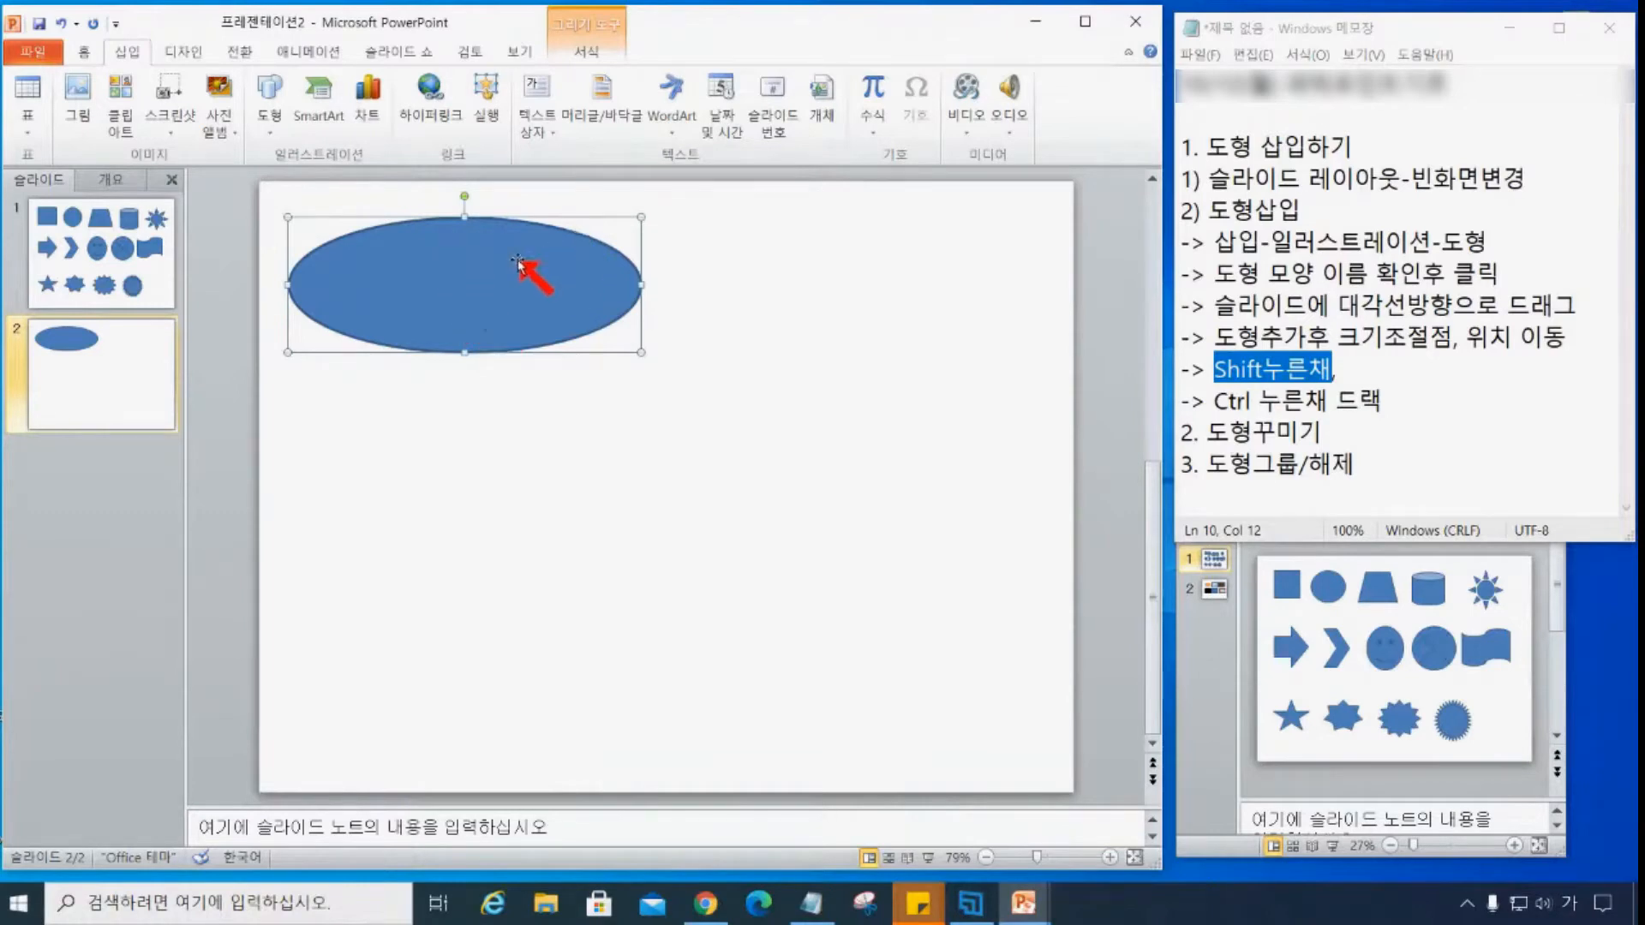
drag(512, 273, 458, 255)
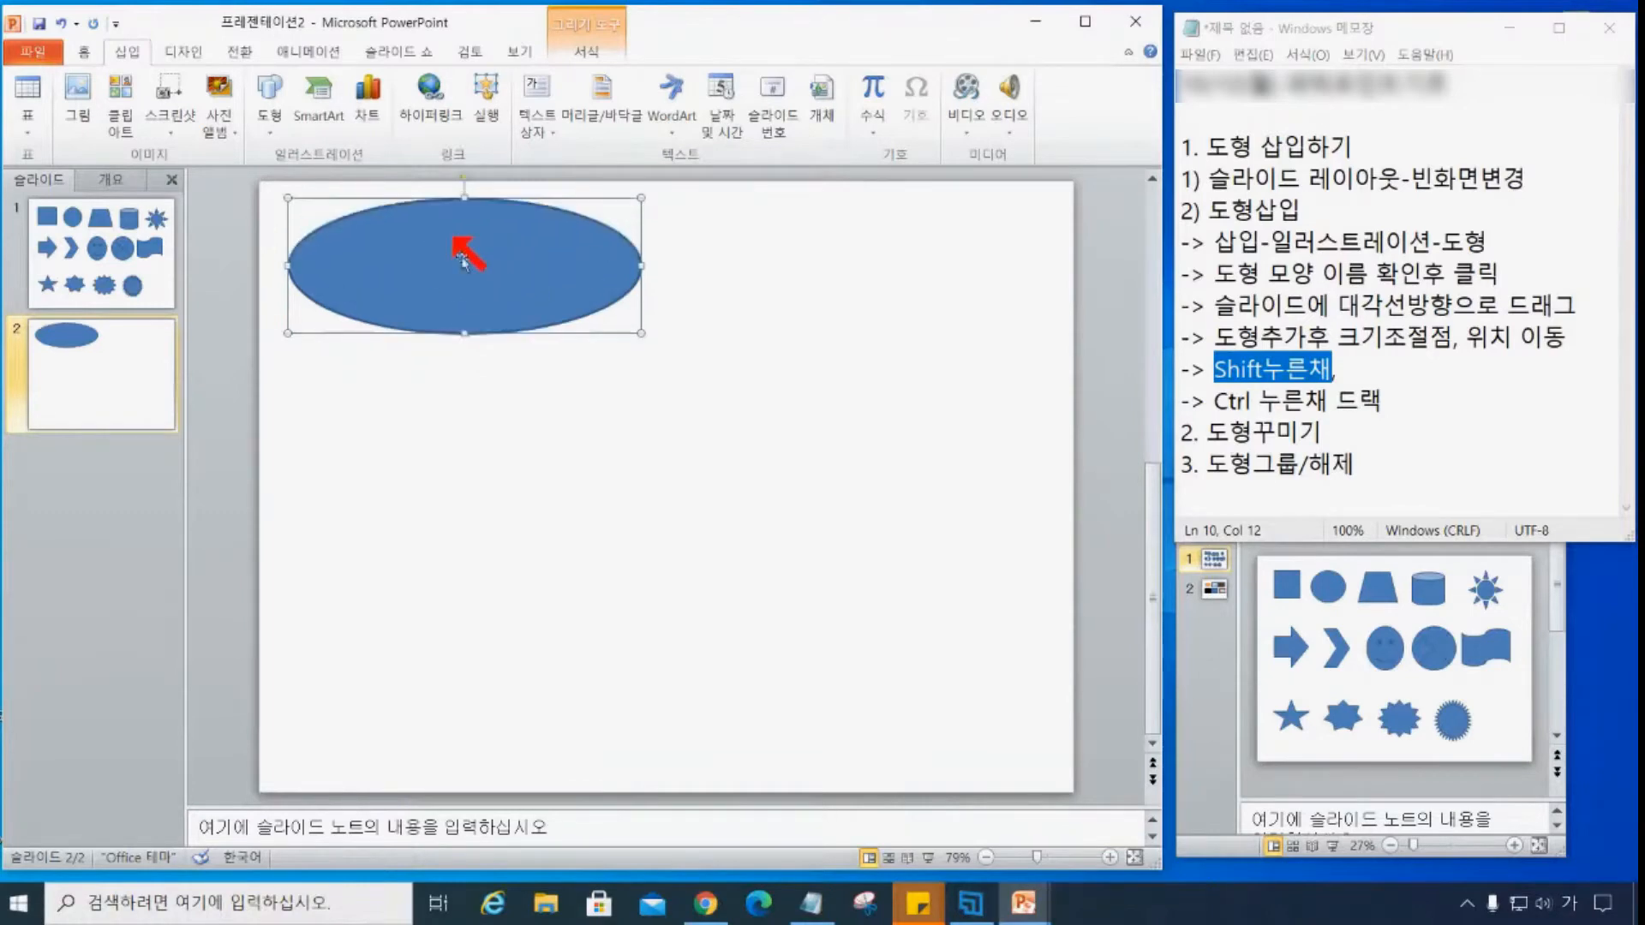
- Draw a narrow upright ellipse just to the right of the wide ellipse
click(257, 123)
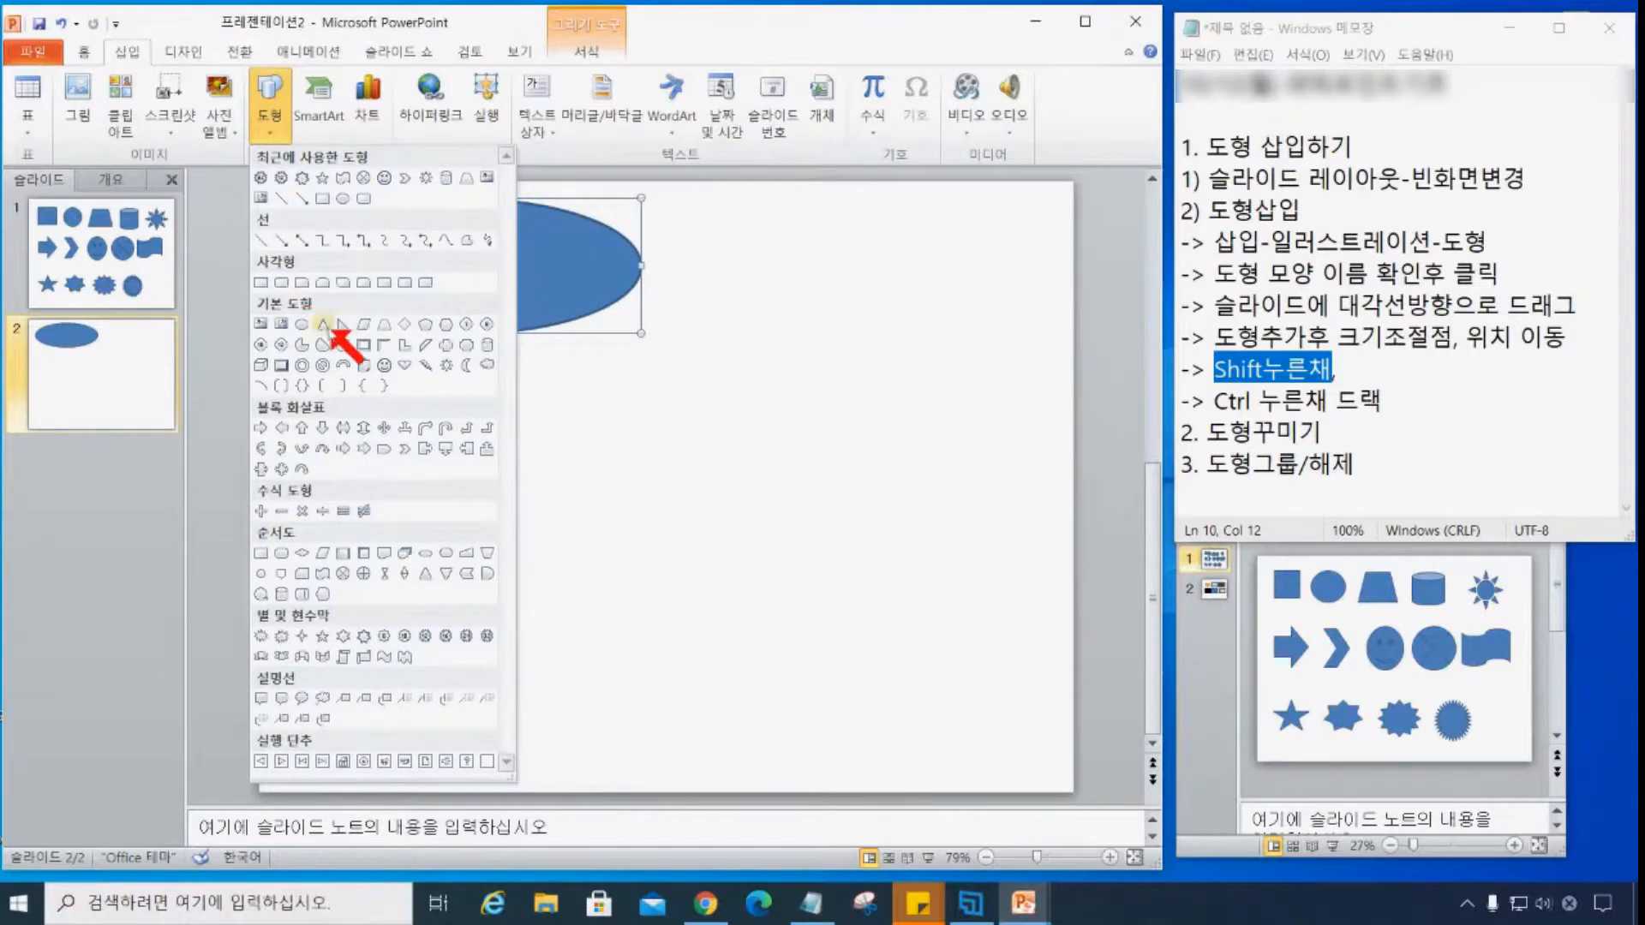
click(301, 326)
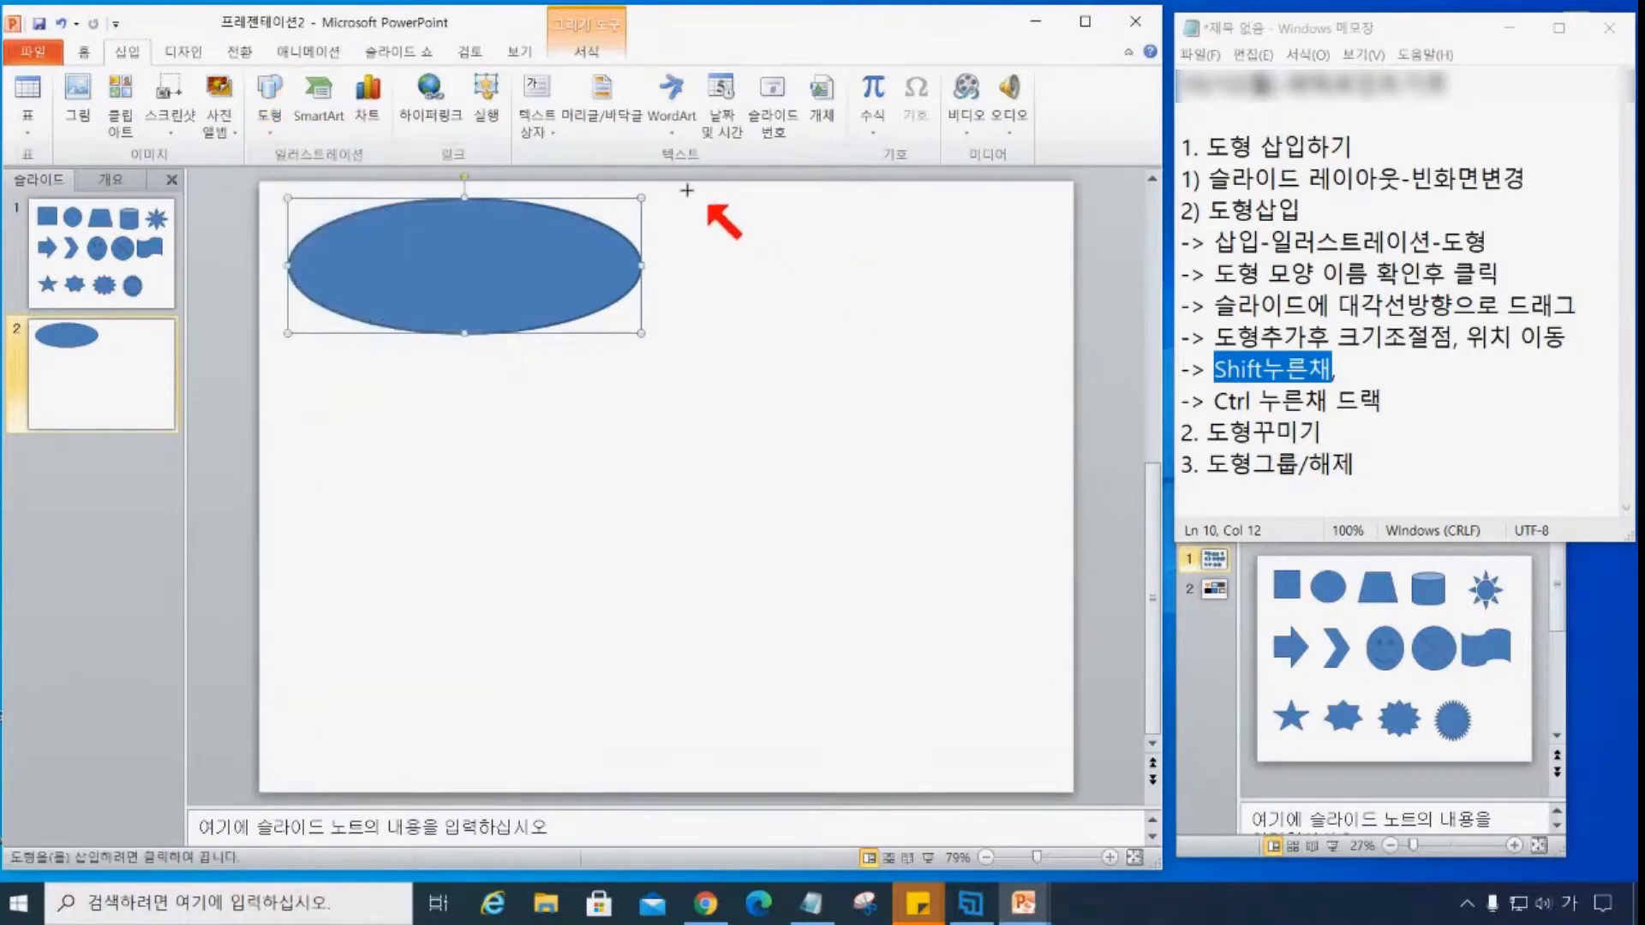
mouse_move(676, 199)
mouse_down()
mouse_move(744, 283)
mouse_move(766, 347)
mouse_up()
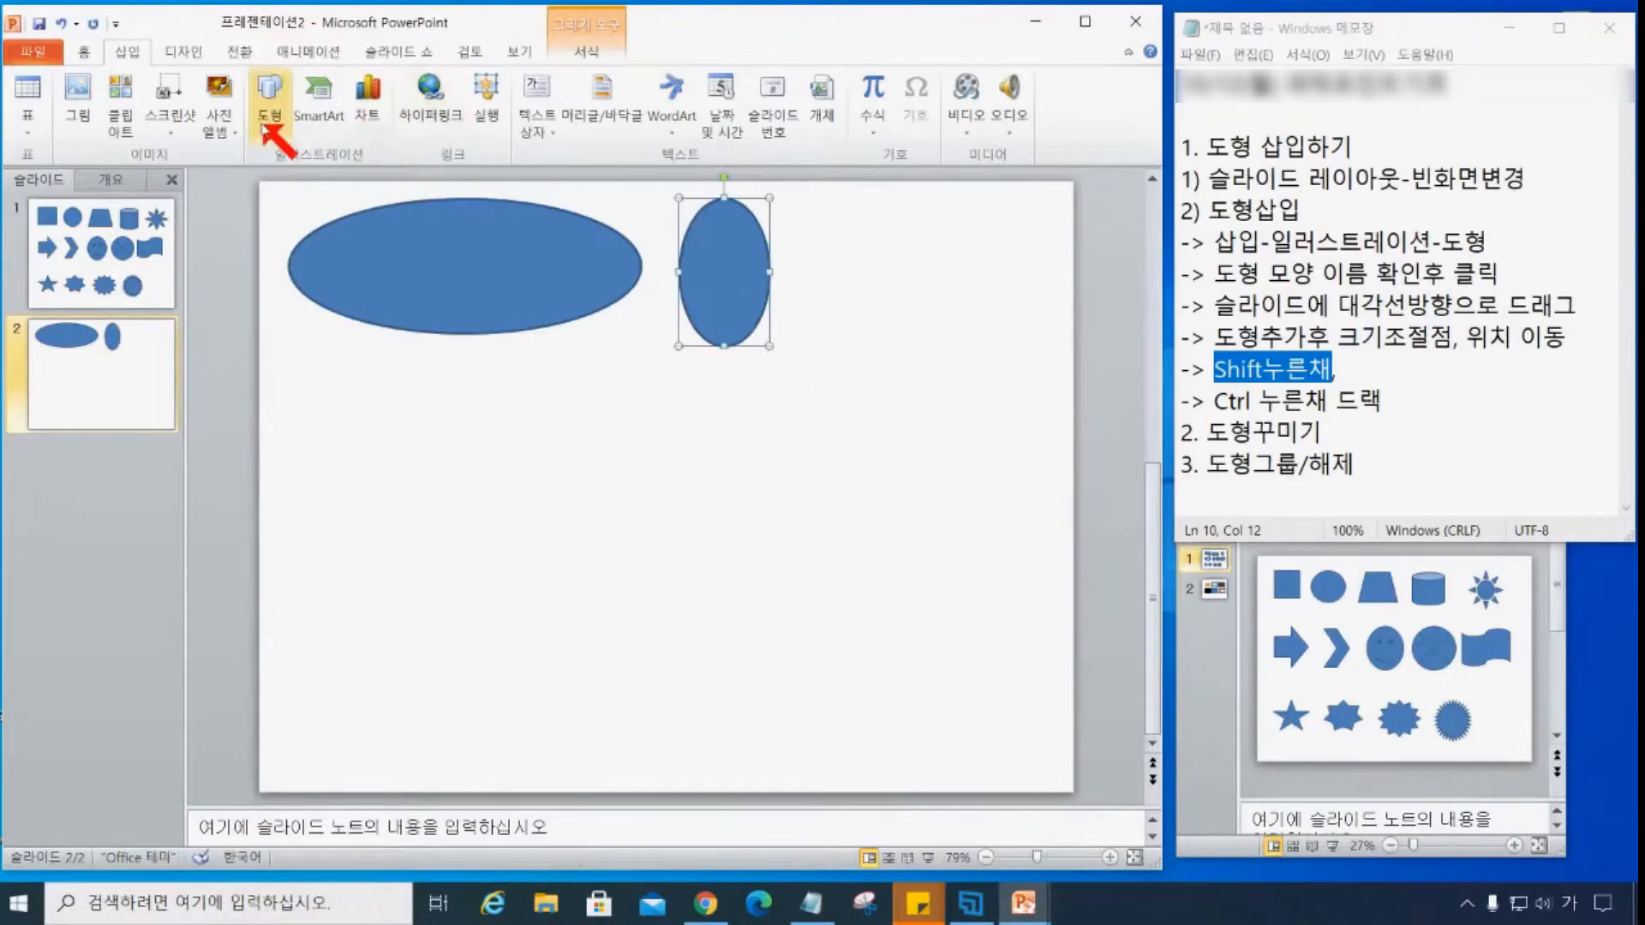
- Draw a large perfect circle below the wide ellipse, constraining its width and height to be equal
click(266, 126)
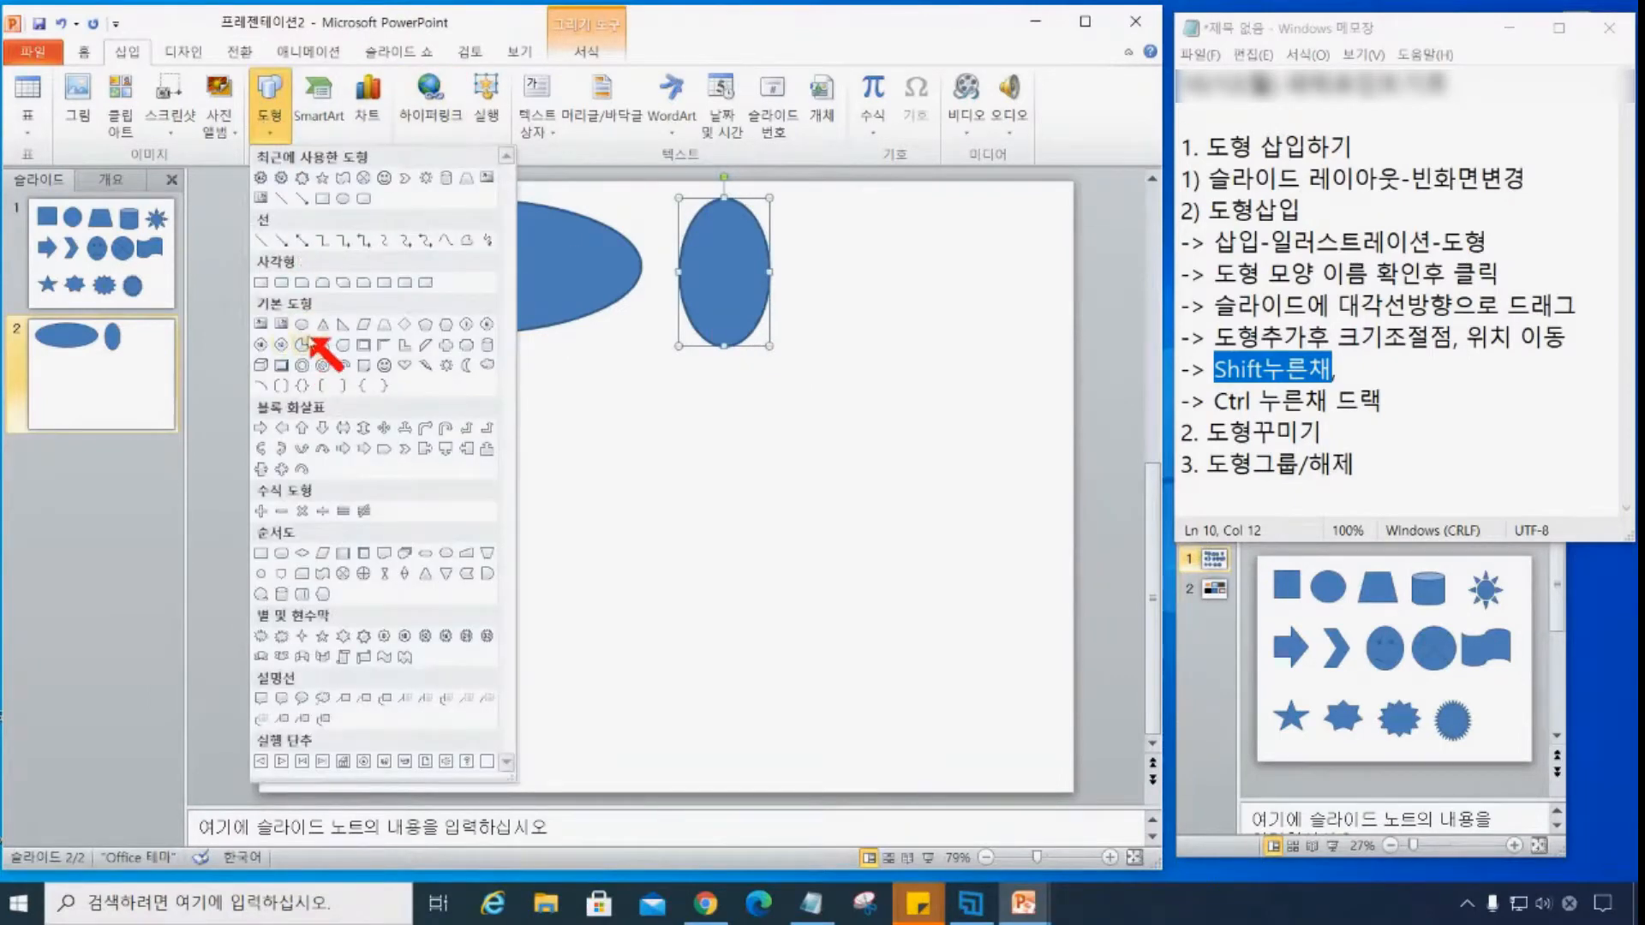
click(304, 327)
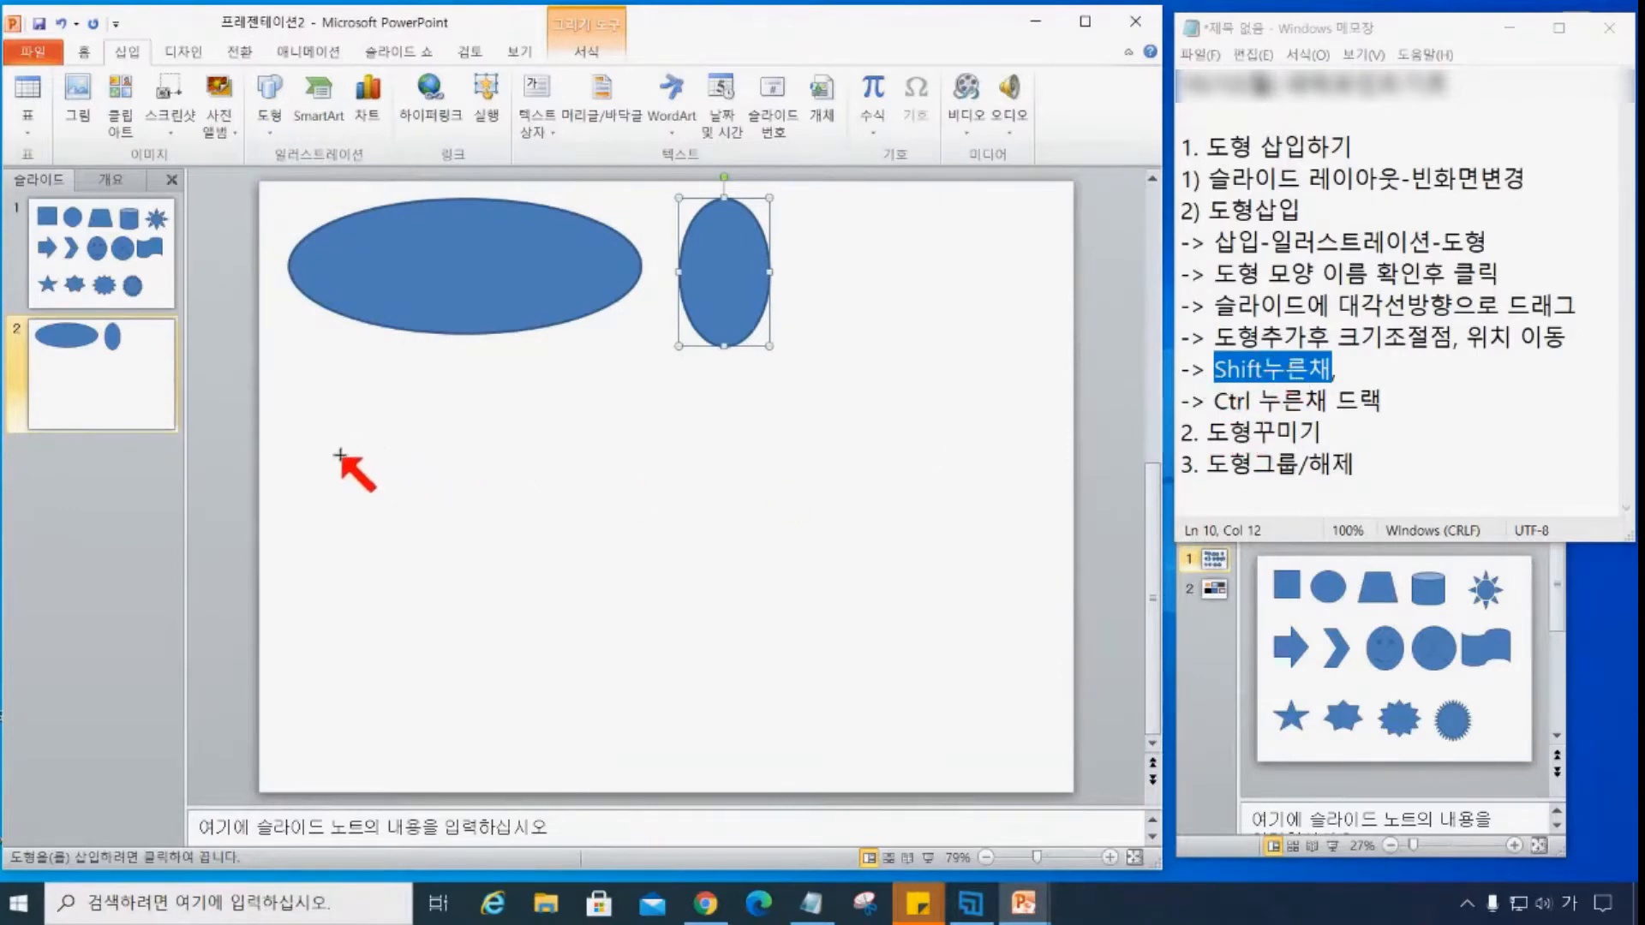
drag(313, 403, 415, 720)
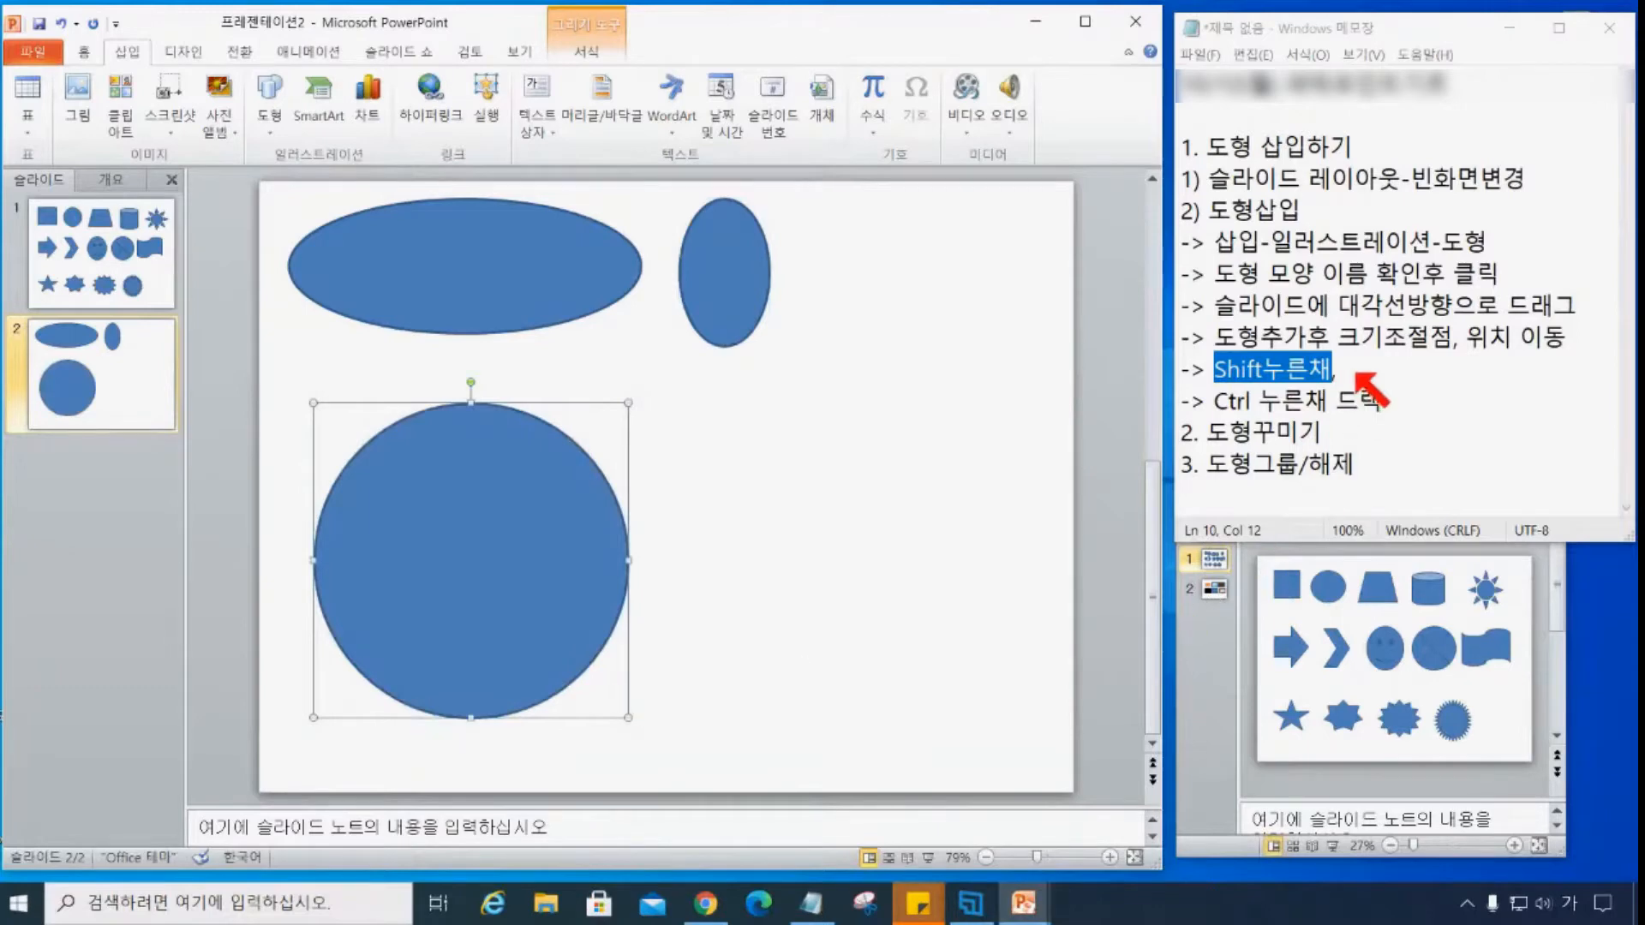
- In Notepad, complete the Shift line as "Shift누른채 : 가로세로길이 같은모양" and replace "드랙" on the Ctrl line with ":"
click(1369, 369)
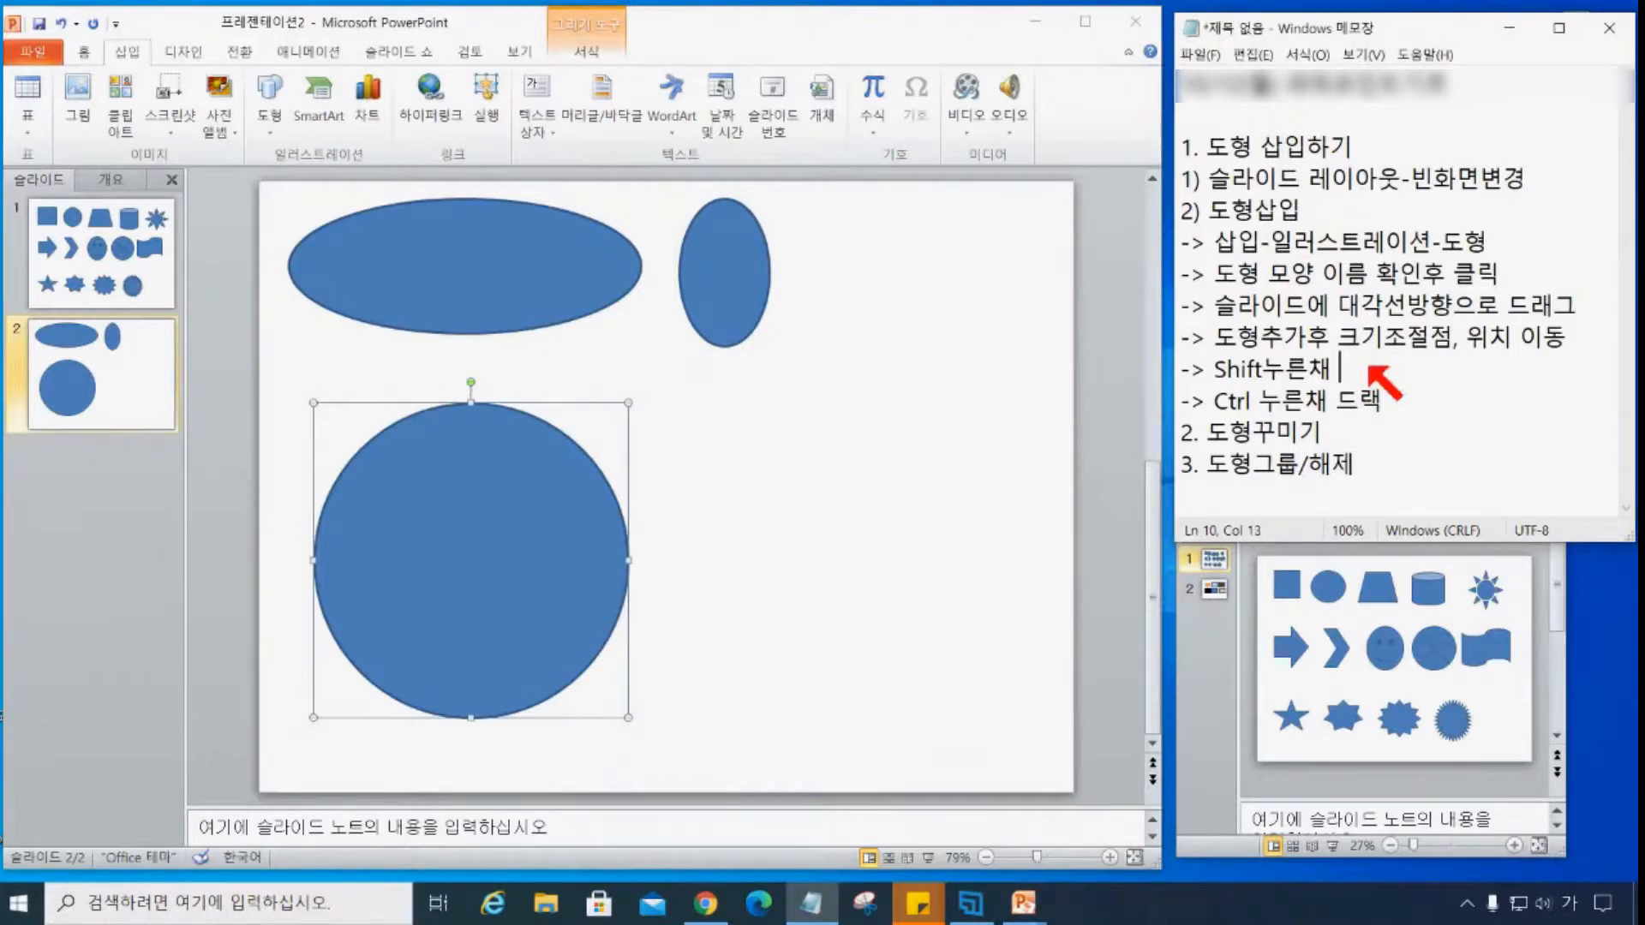
text(: 가로세)
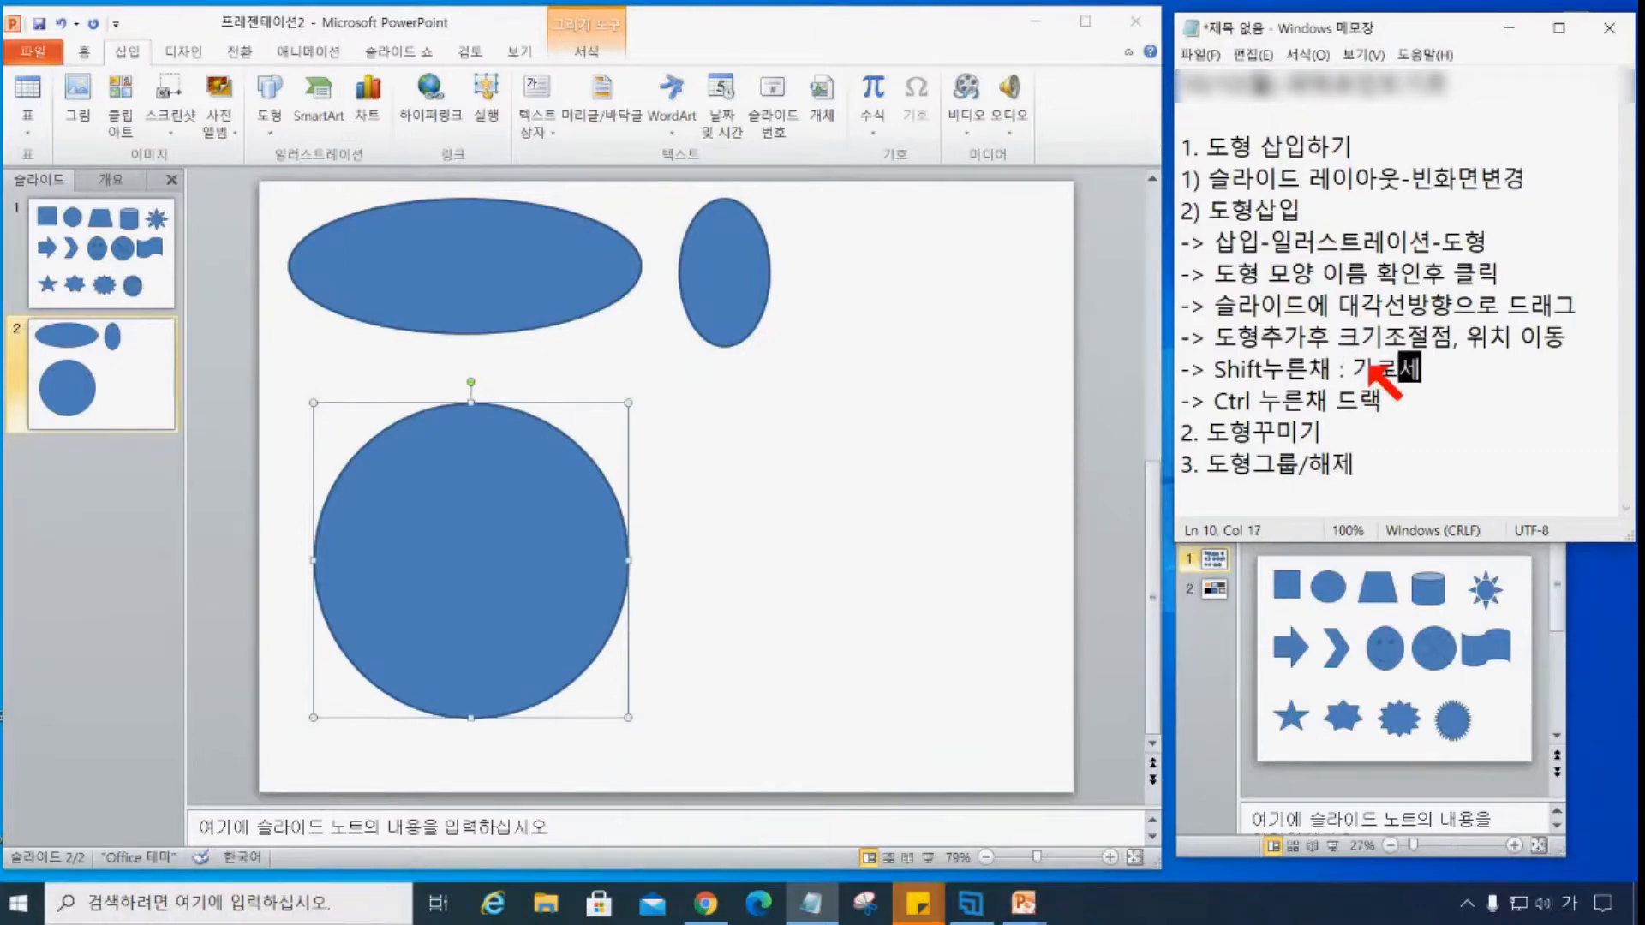
text(로기)
text(이 갈)
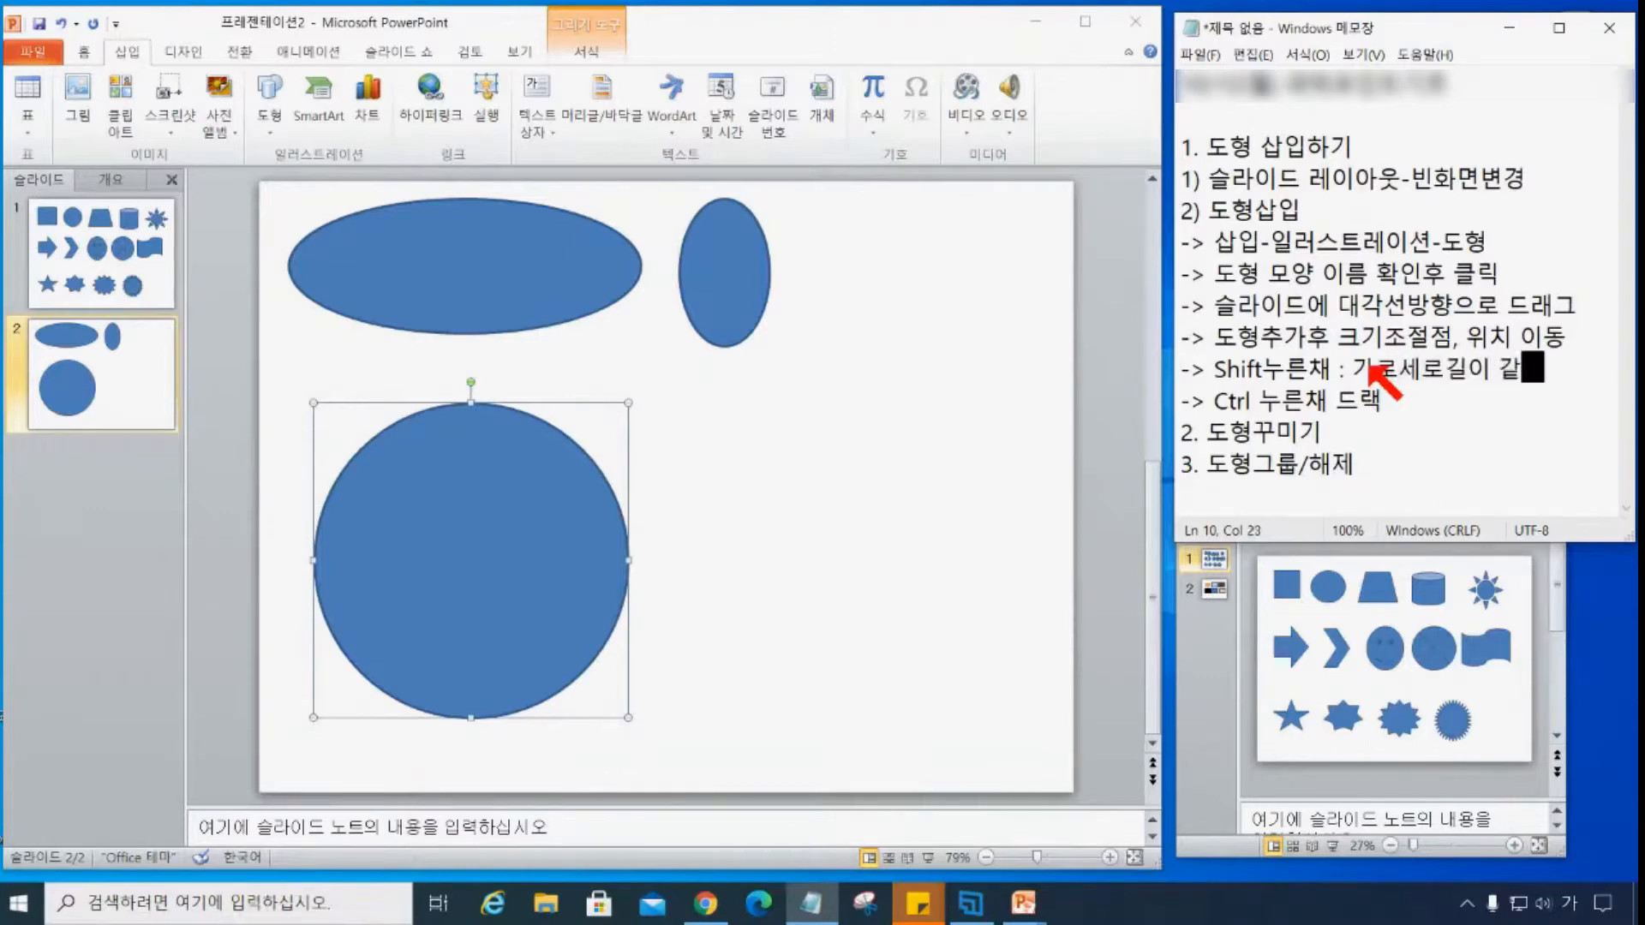
key(BackSpace)
text(같은모)
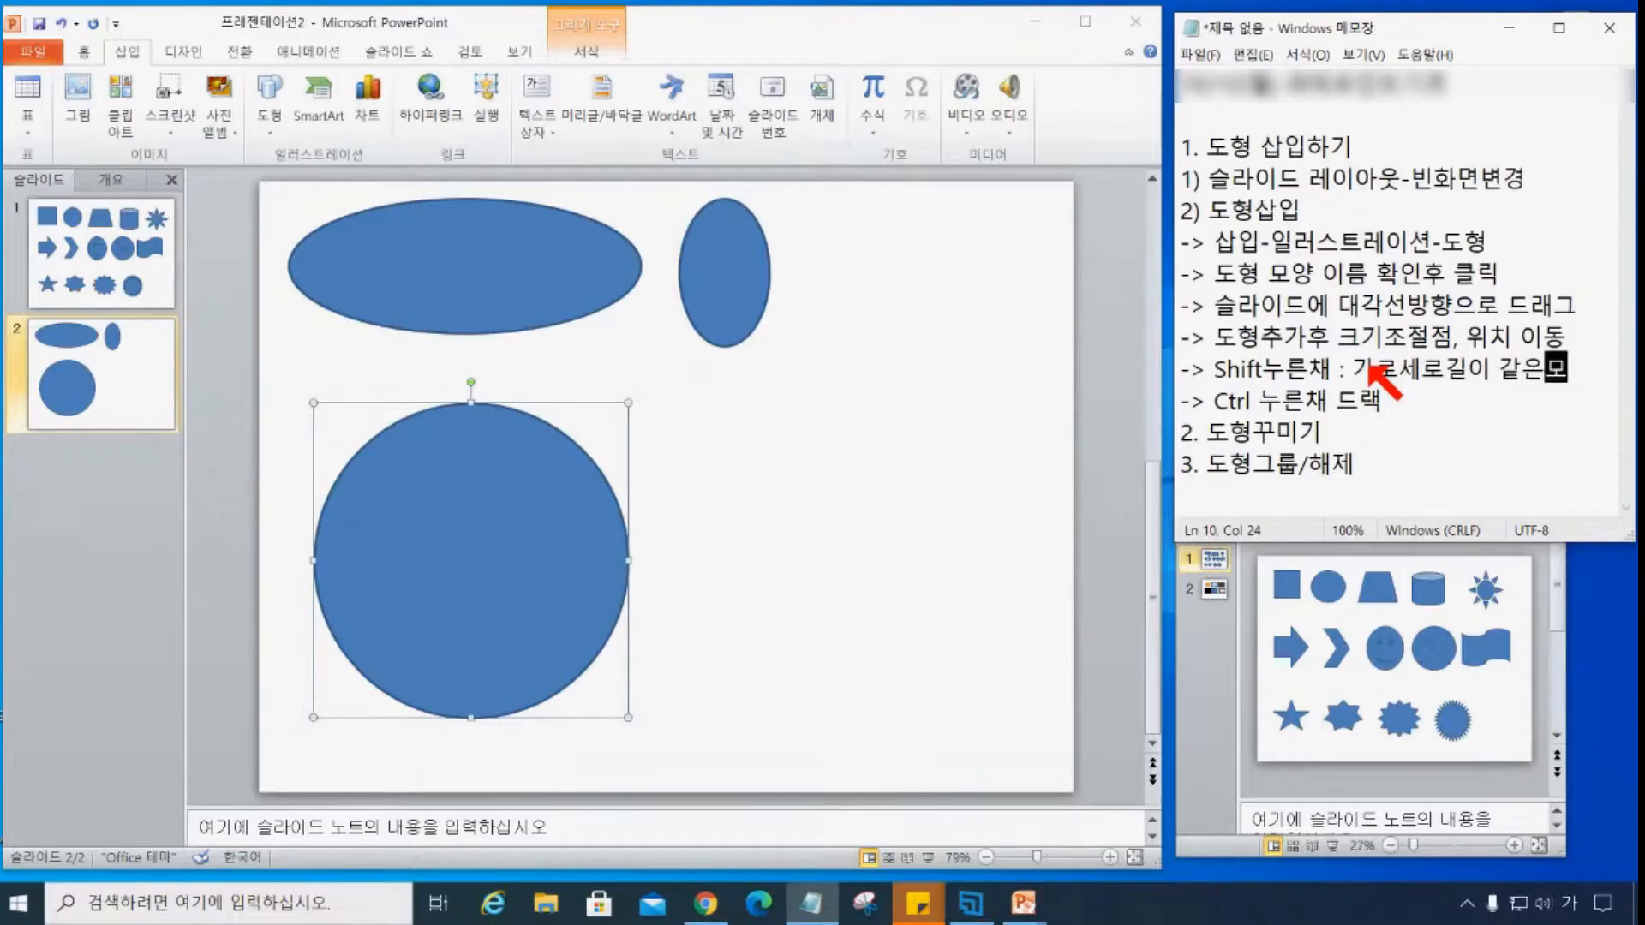
text(양)
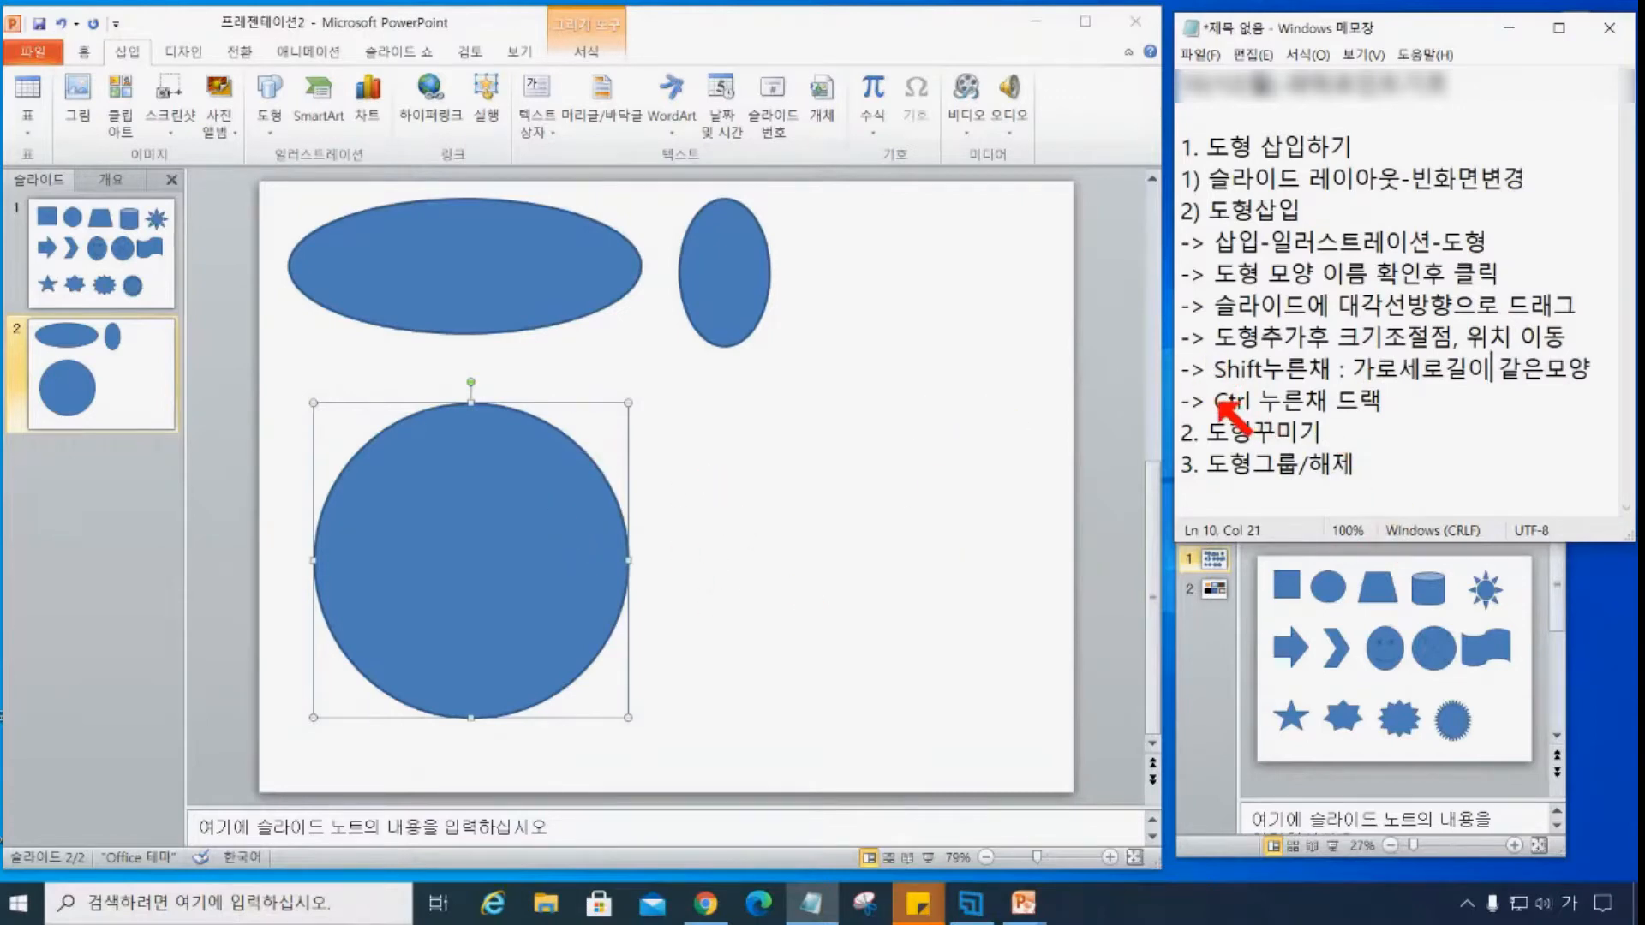
drag(1215, 401, 1415, 403)
text(:)
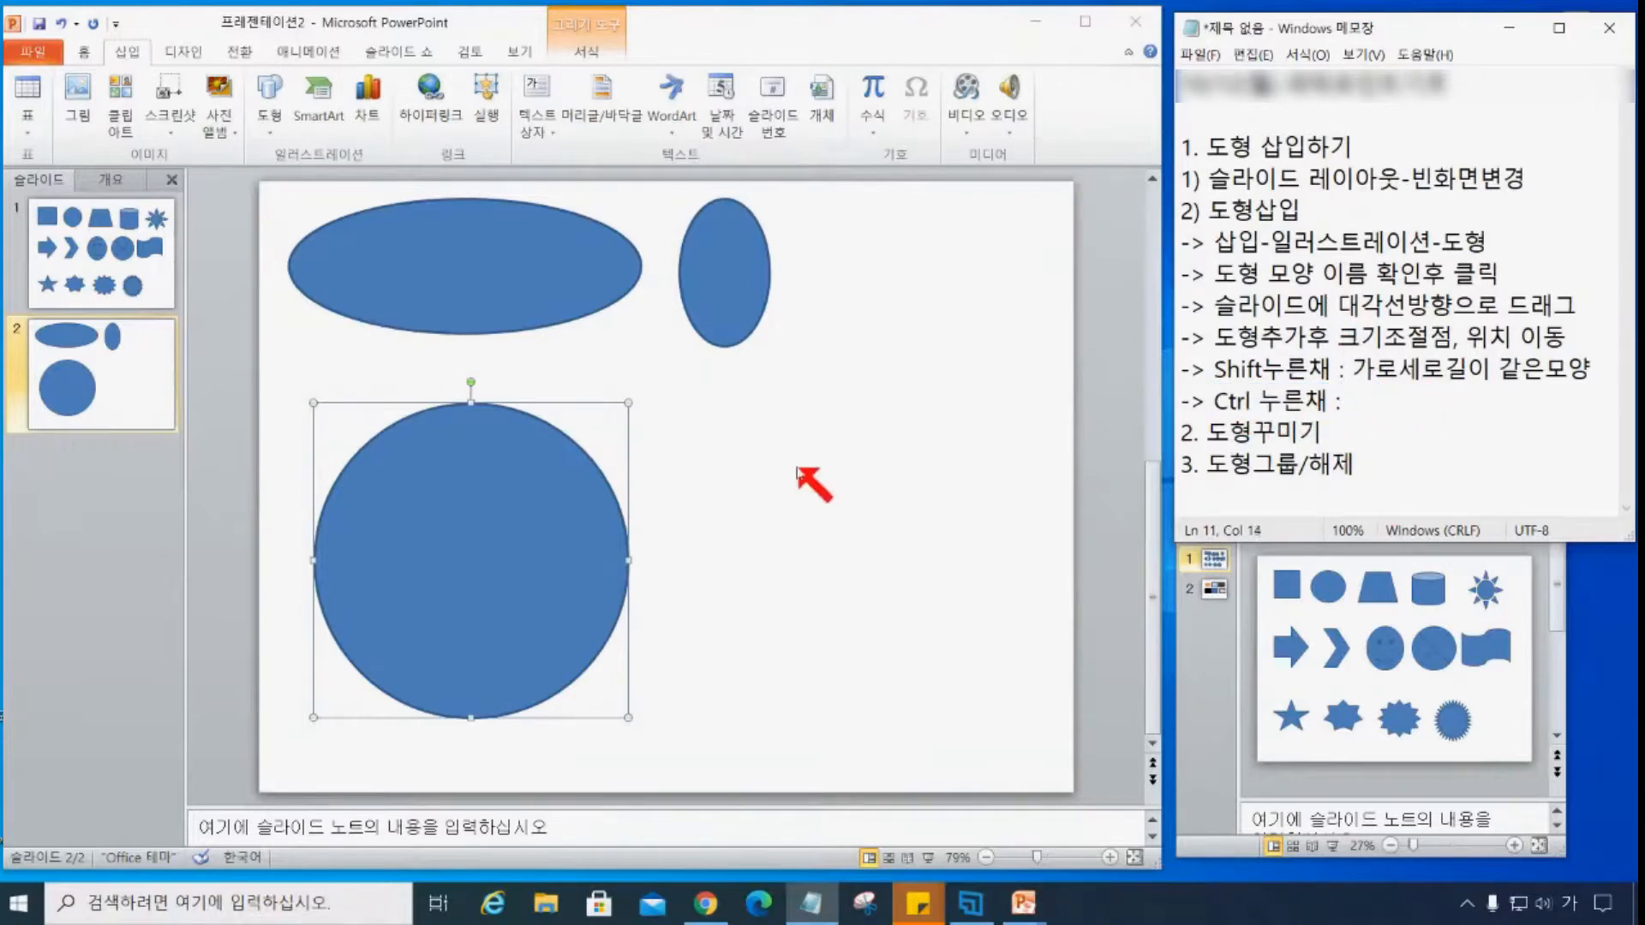
- Switch to PowerPoint and draw a wide ellipse to the right of the large circle, sizing it outward from its centre
click(826, 521)
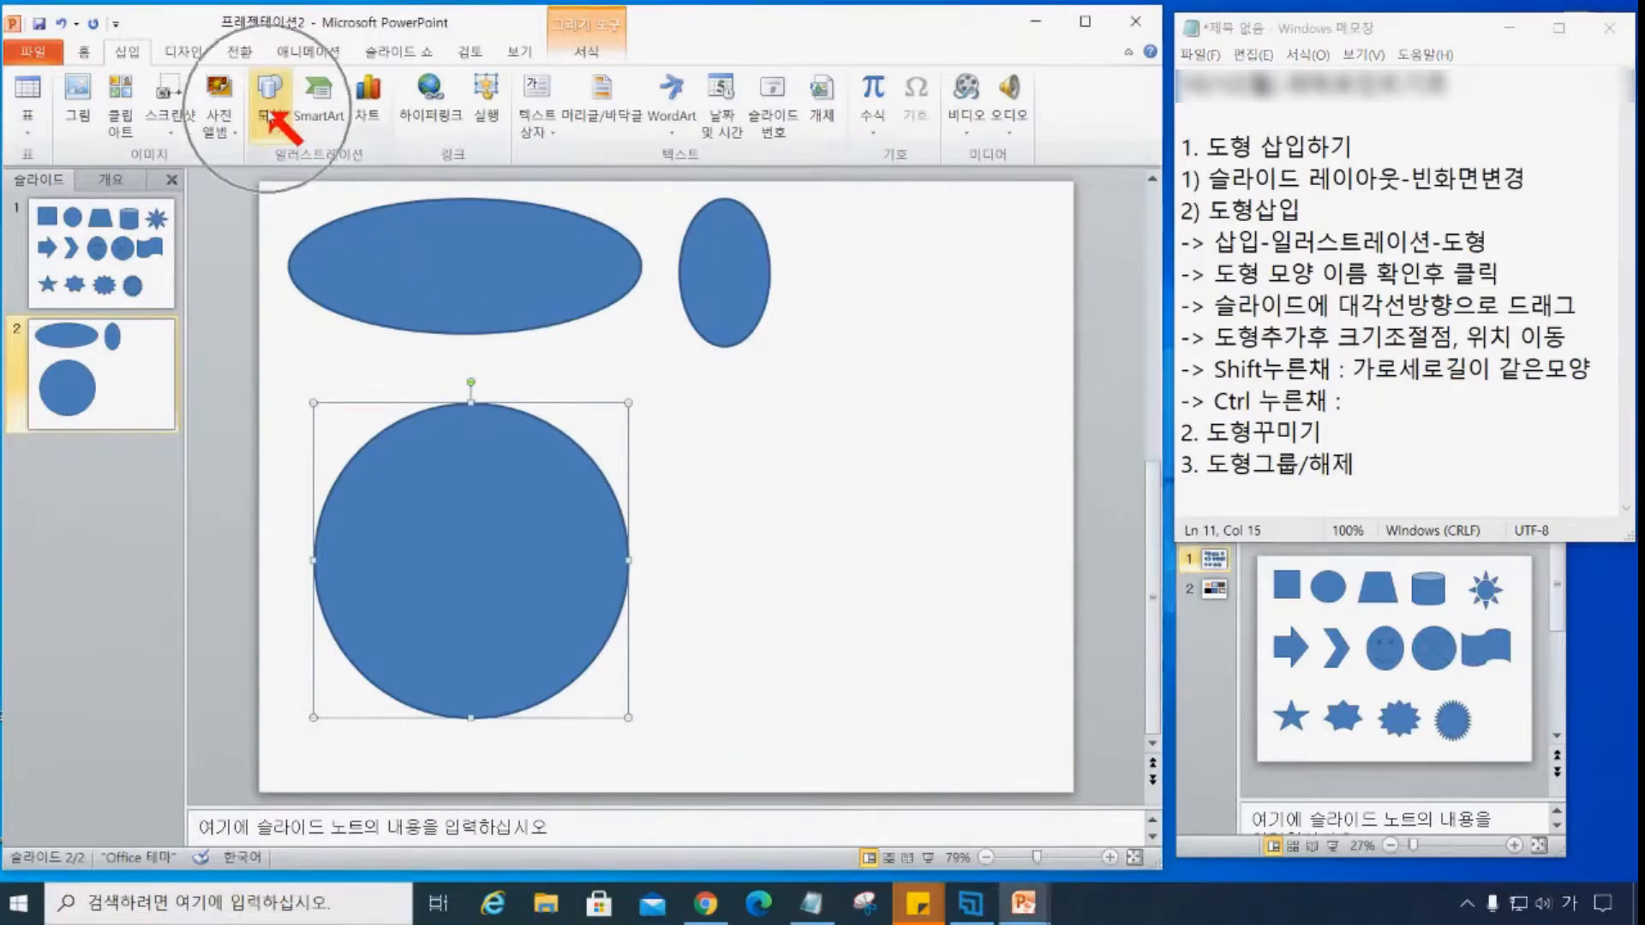
click(261, 111)
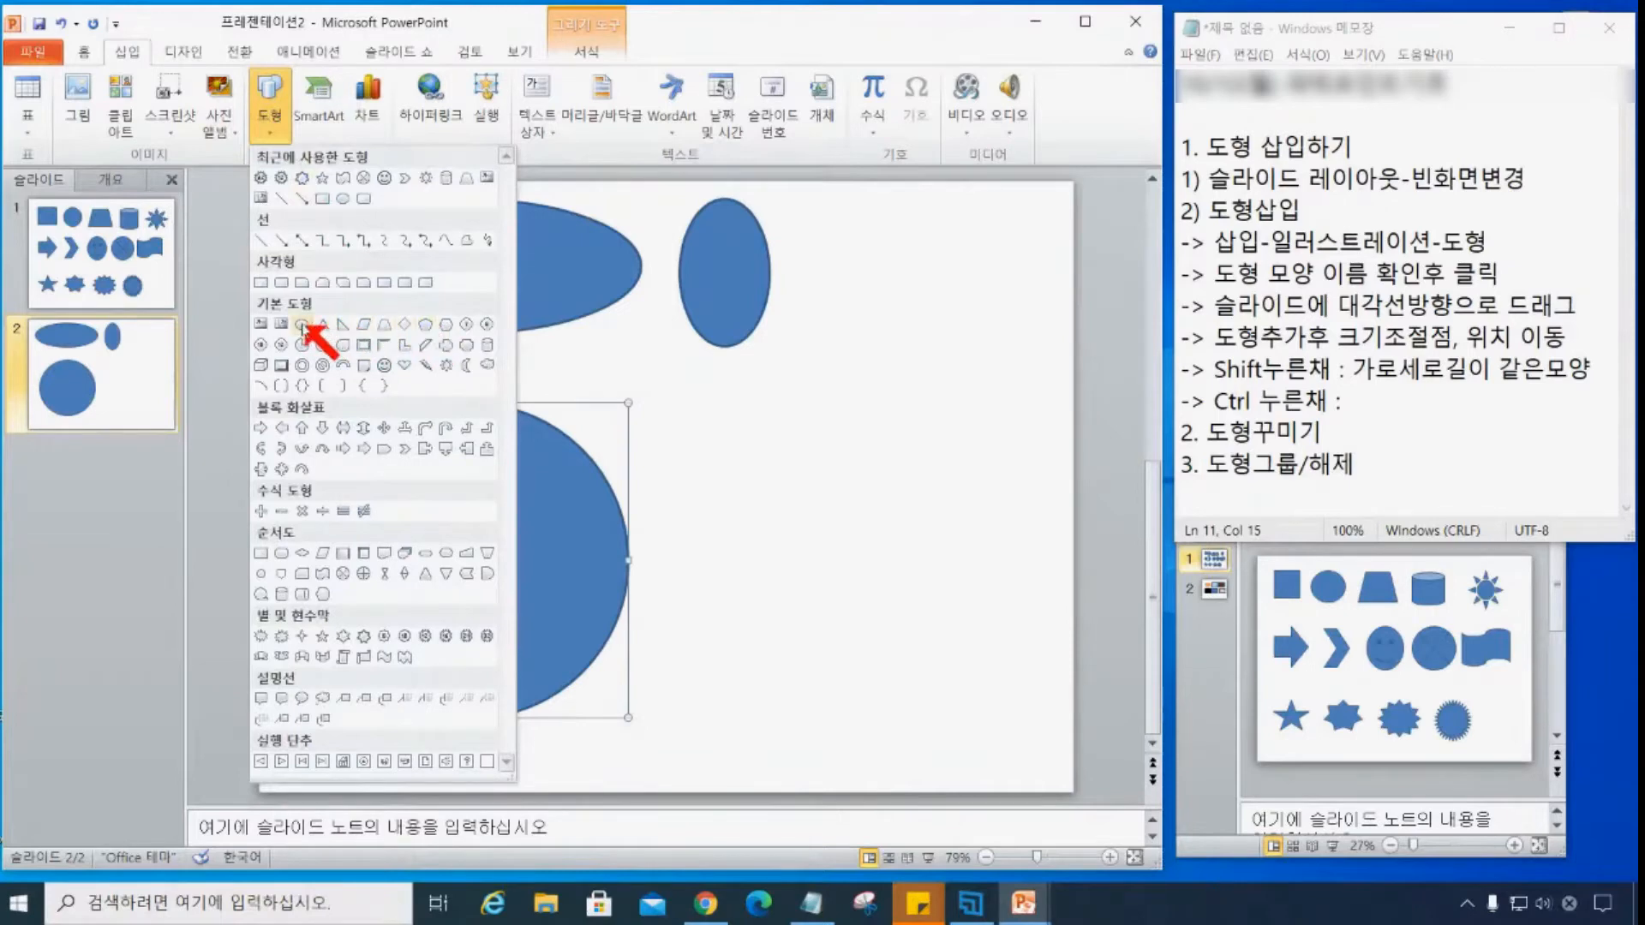
click(305, 327)
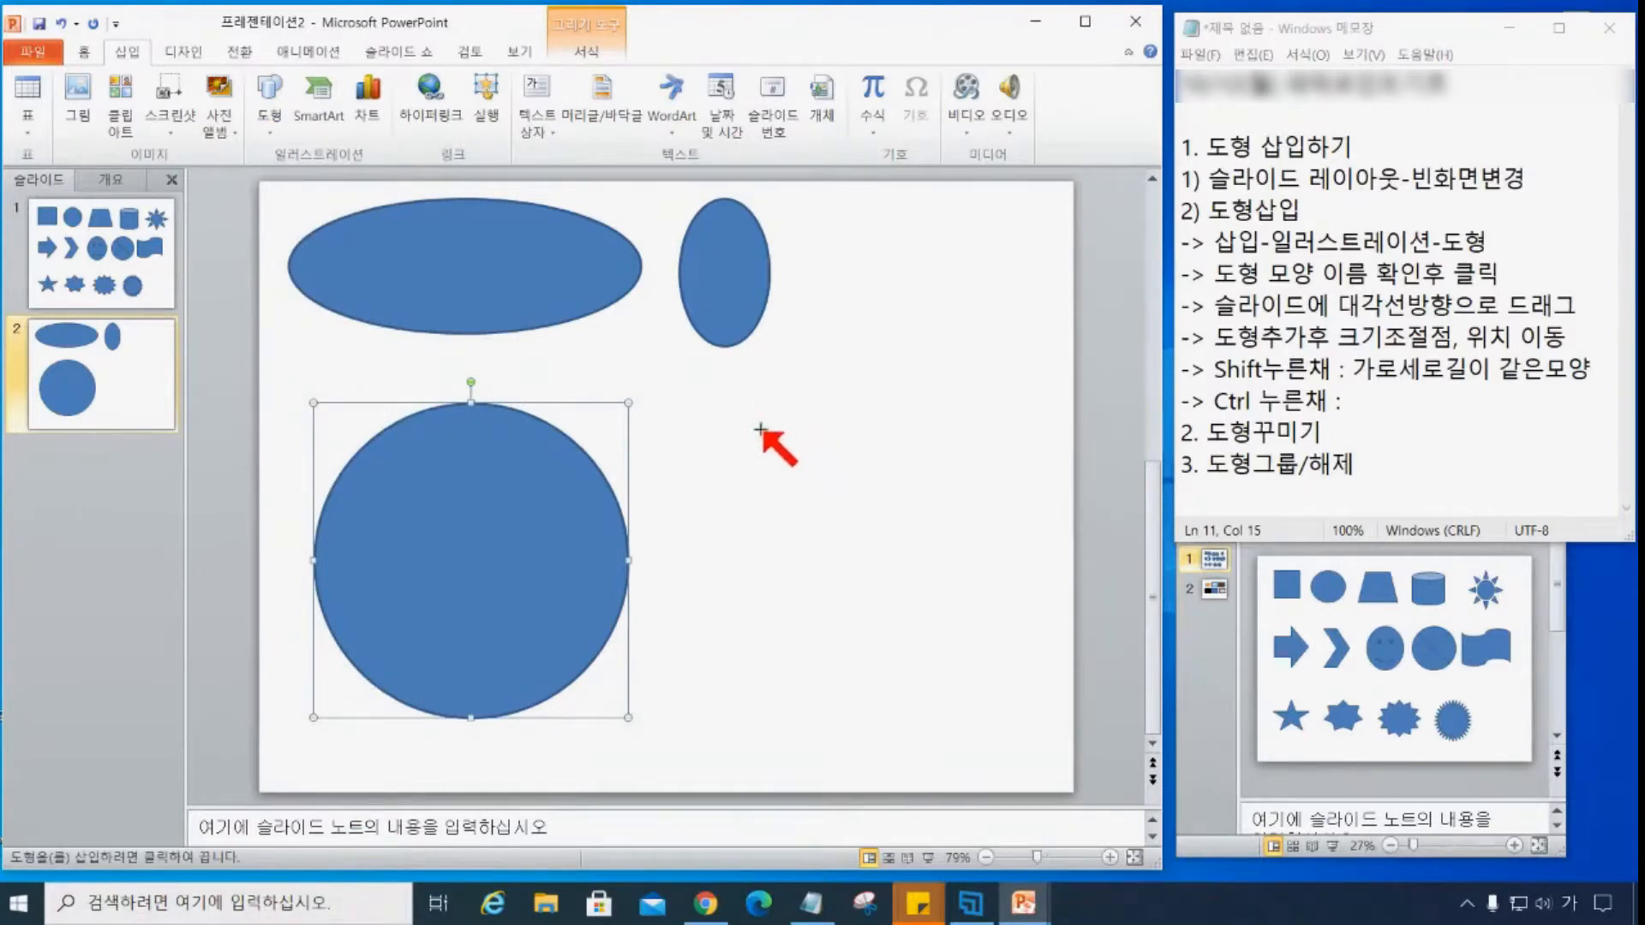
drag(749, 404, 816, 474)
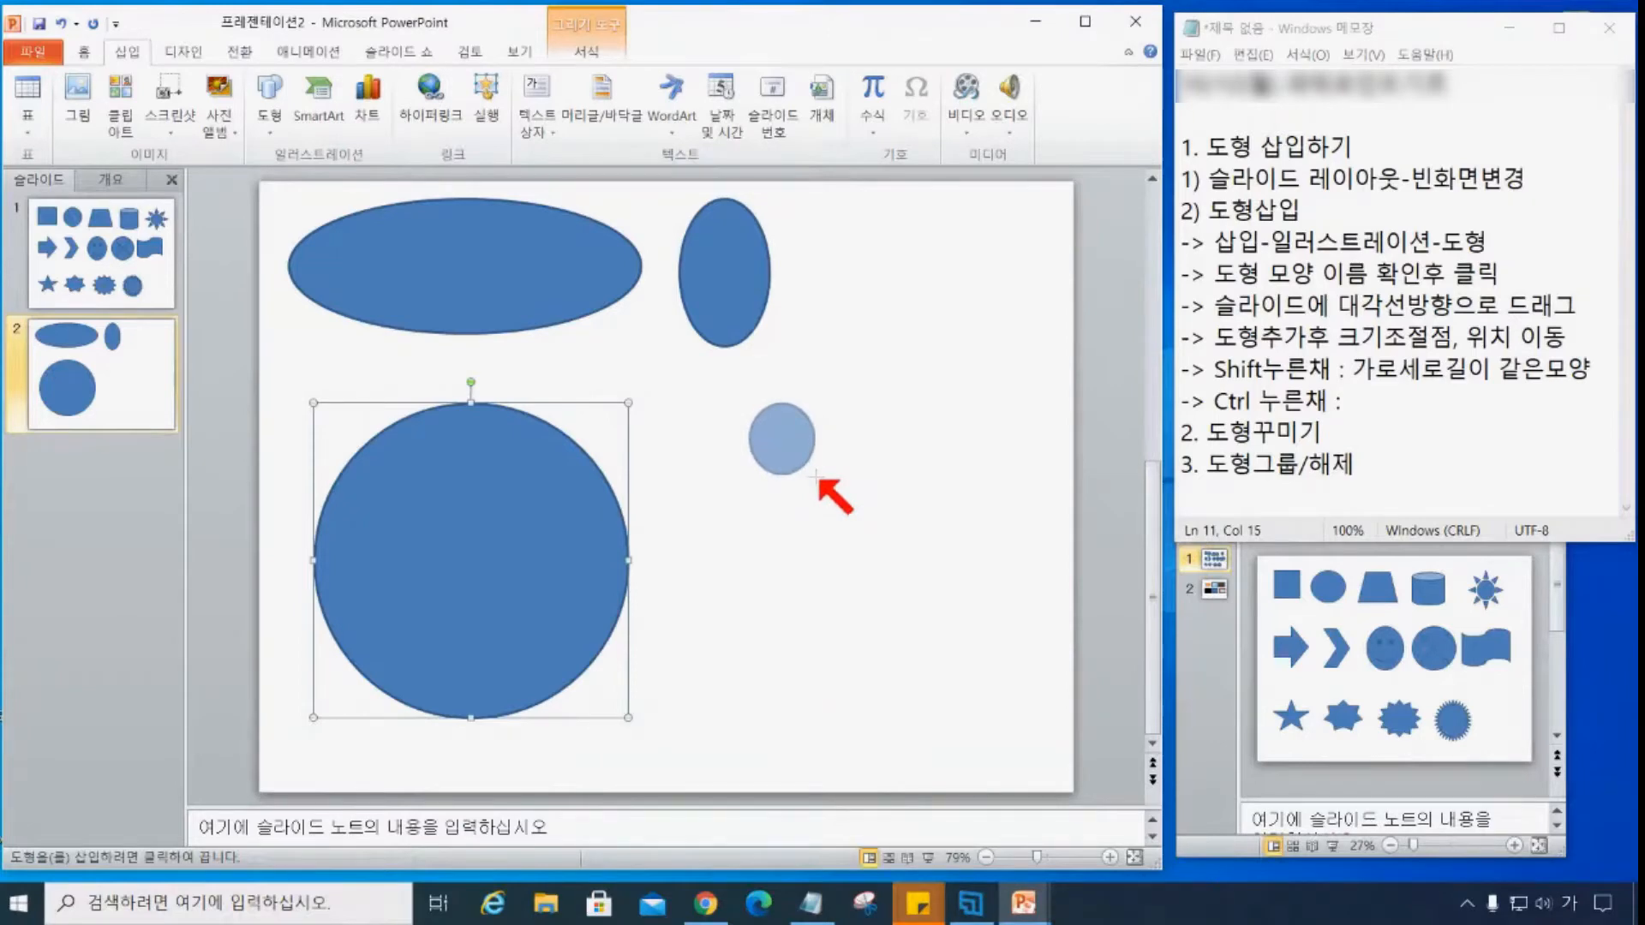
key(ctrl)
mouse_move(816, 474)
mouse_down()
mouse_move(780, 436)
mouse_move(898, 563)
mouse_move(780, 442)
mouse_move(877, 522)
mouse_move(1012, 519)
mouse_move(834, 514)
mouse_move(823, 643)
mouse_move(806, 460)
mouse_move(968, 493)
mouse_up()
drag(805, 442, 918, 614)
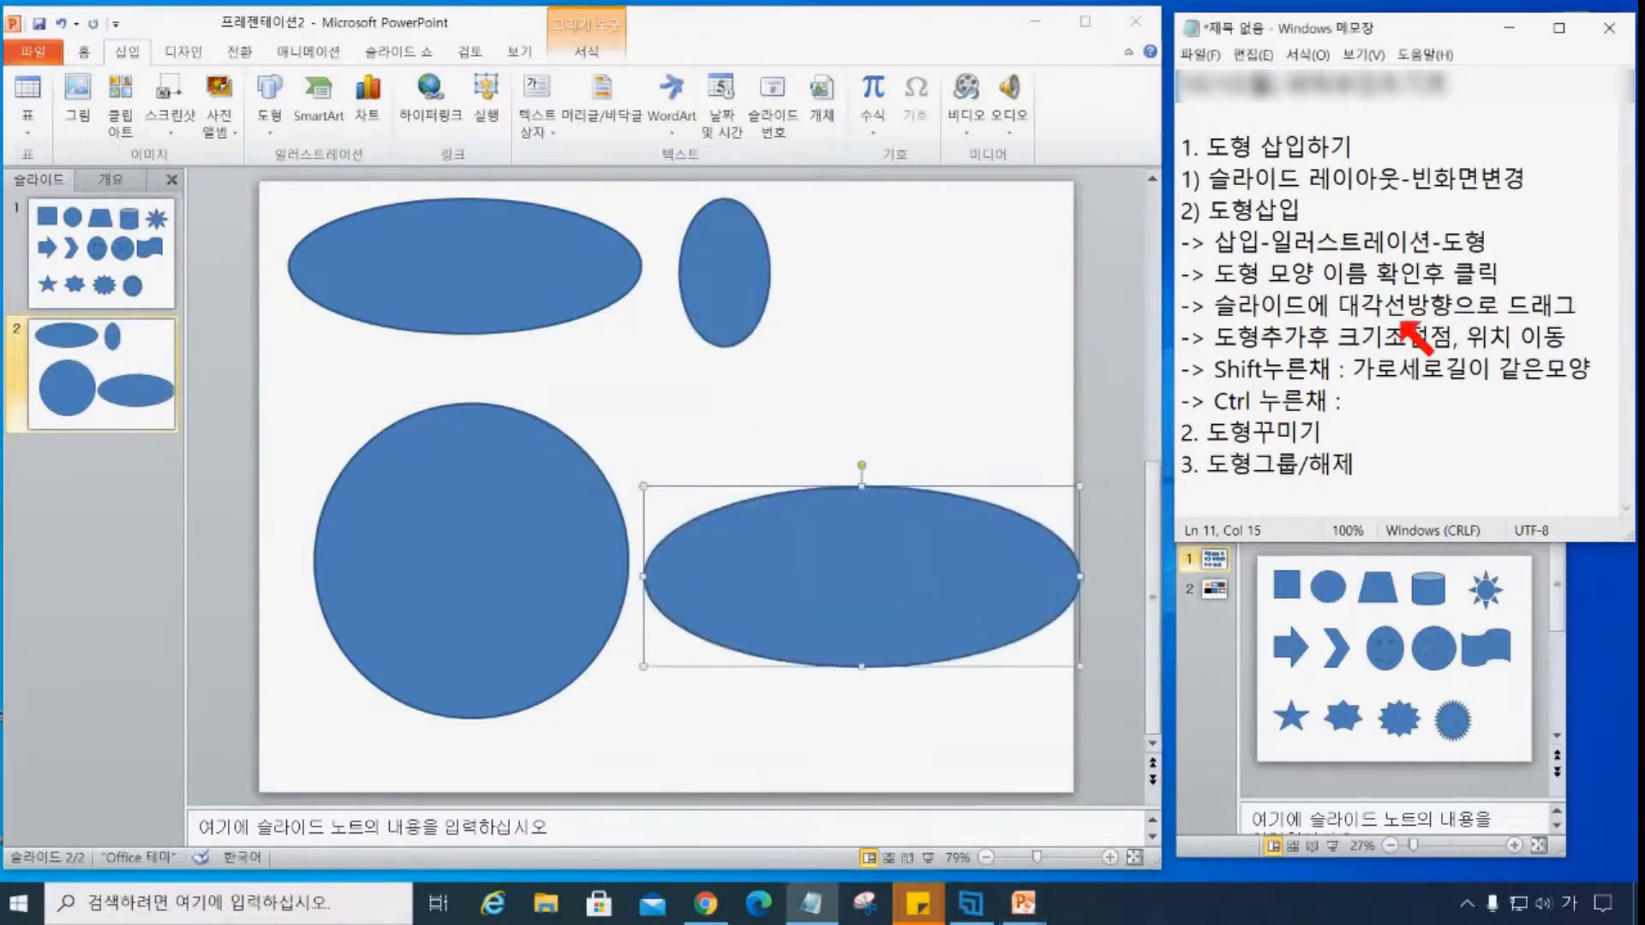
- Switch to Notepad, complete the Ctrl line as "Ctrl 누른채 : 도형중심에서 크기시작" and add an empty line below it
text(형의 중ㅅ)
text(에서)
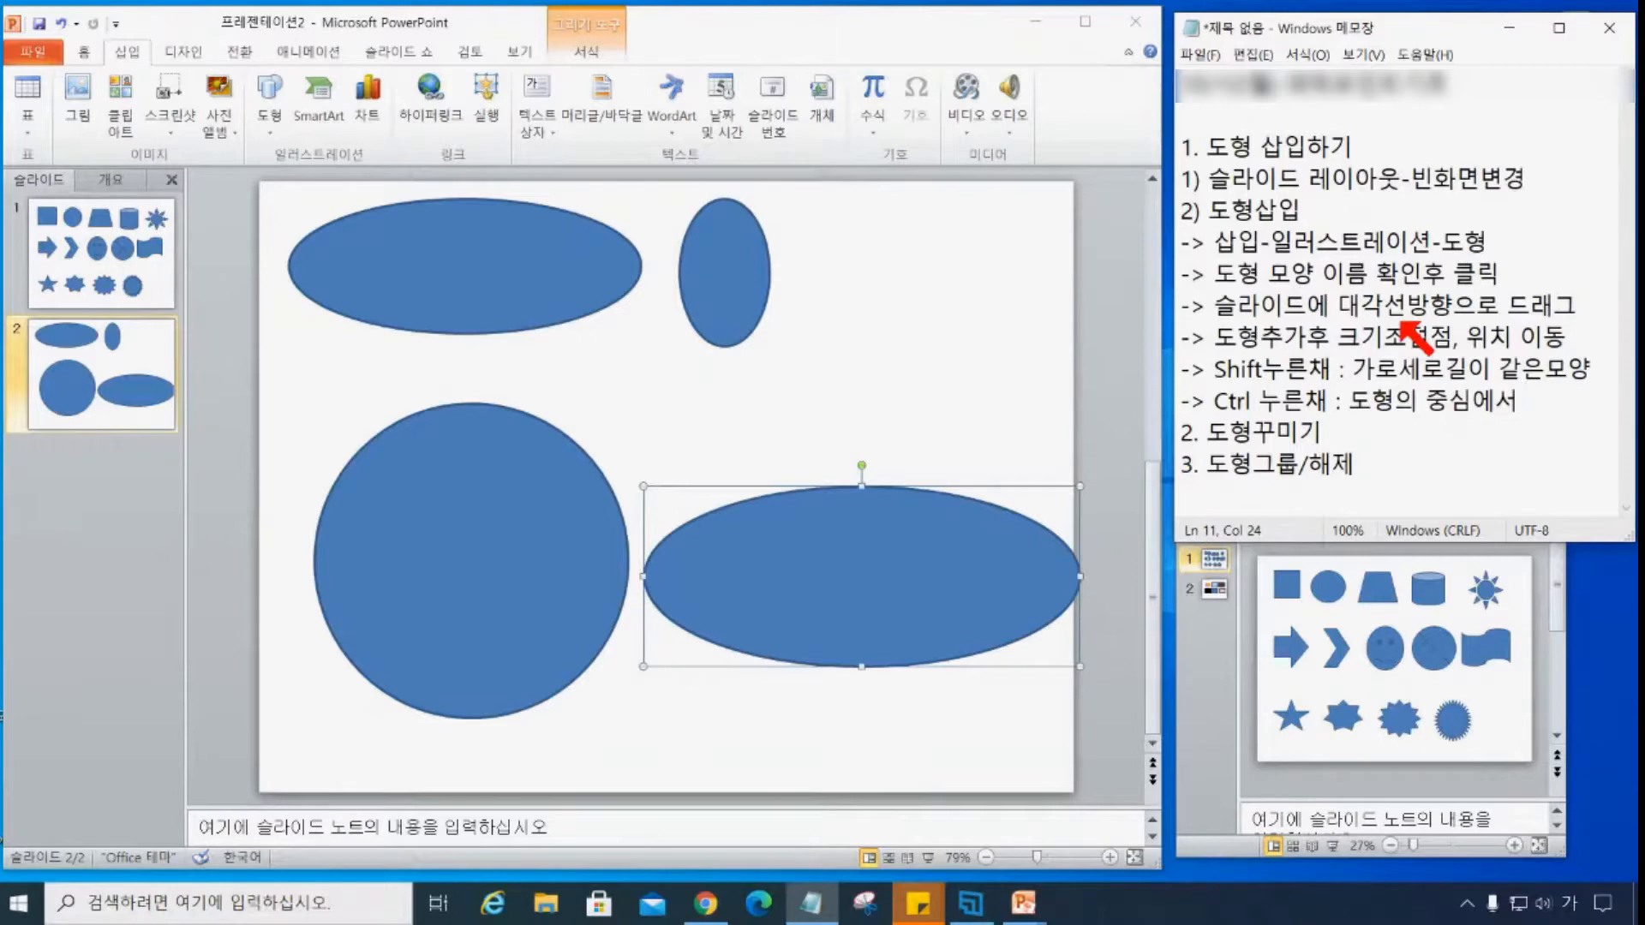
text(기시작)
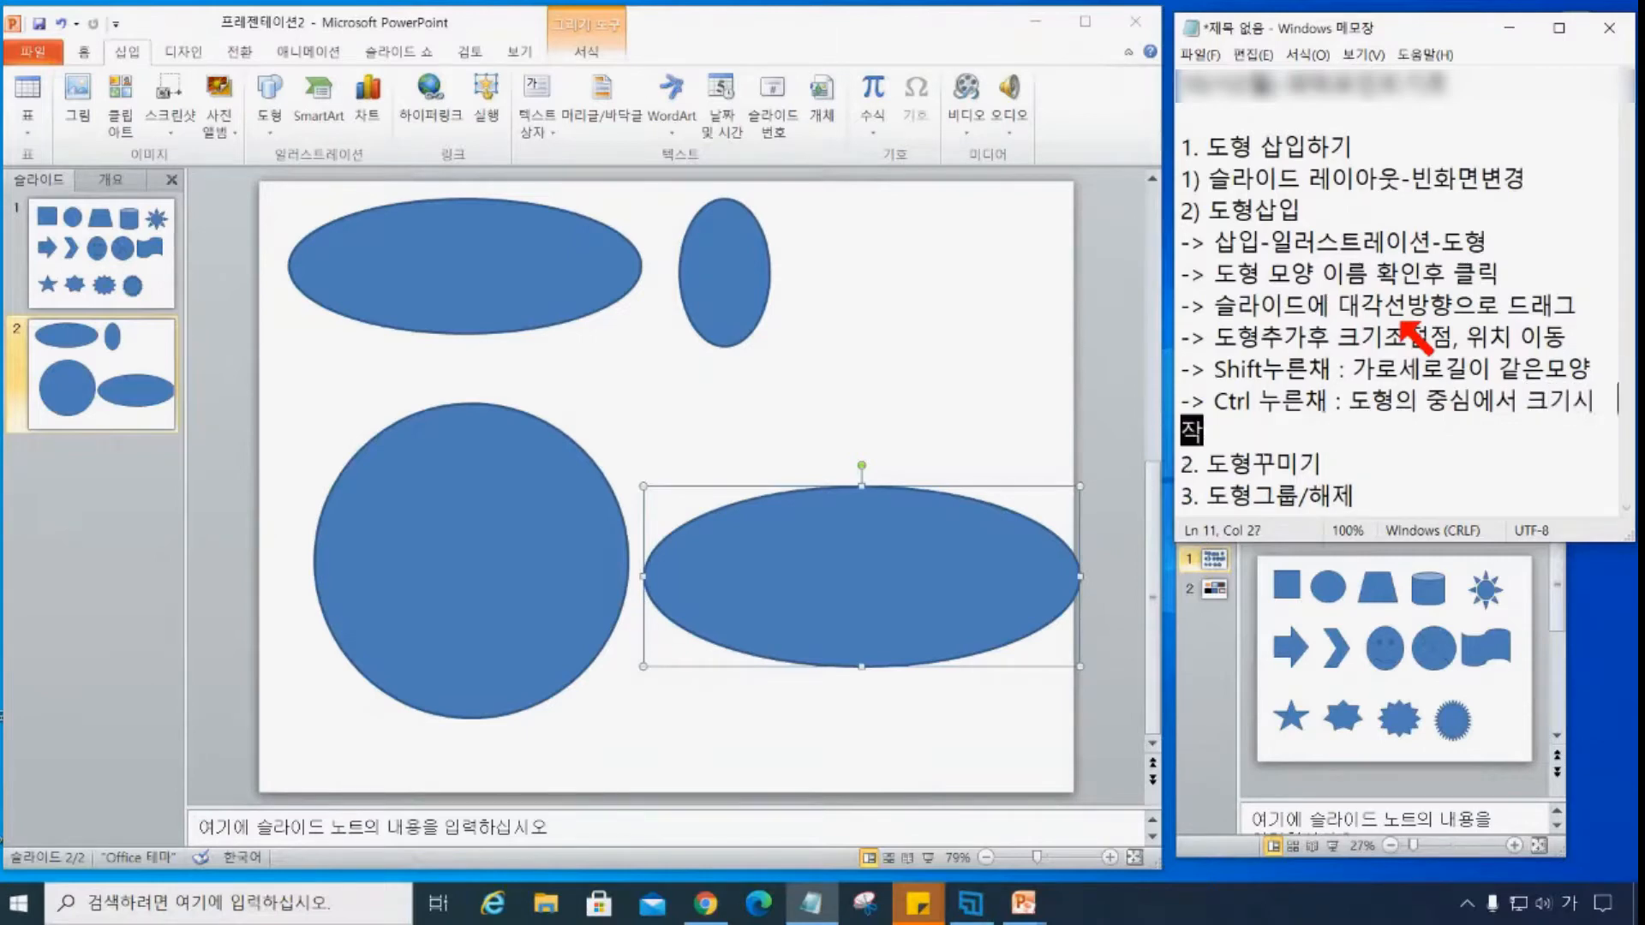
key(Up)
key(Delete)
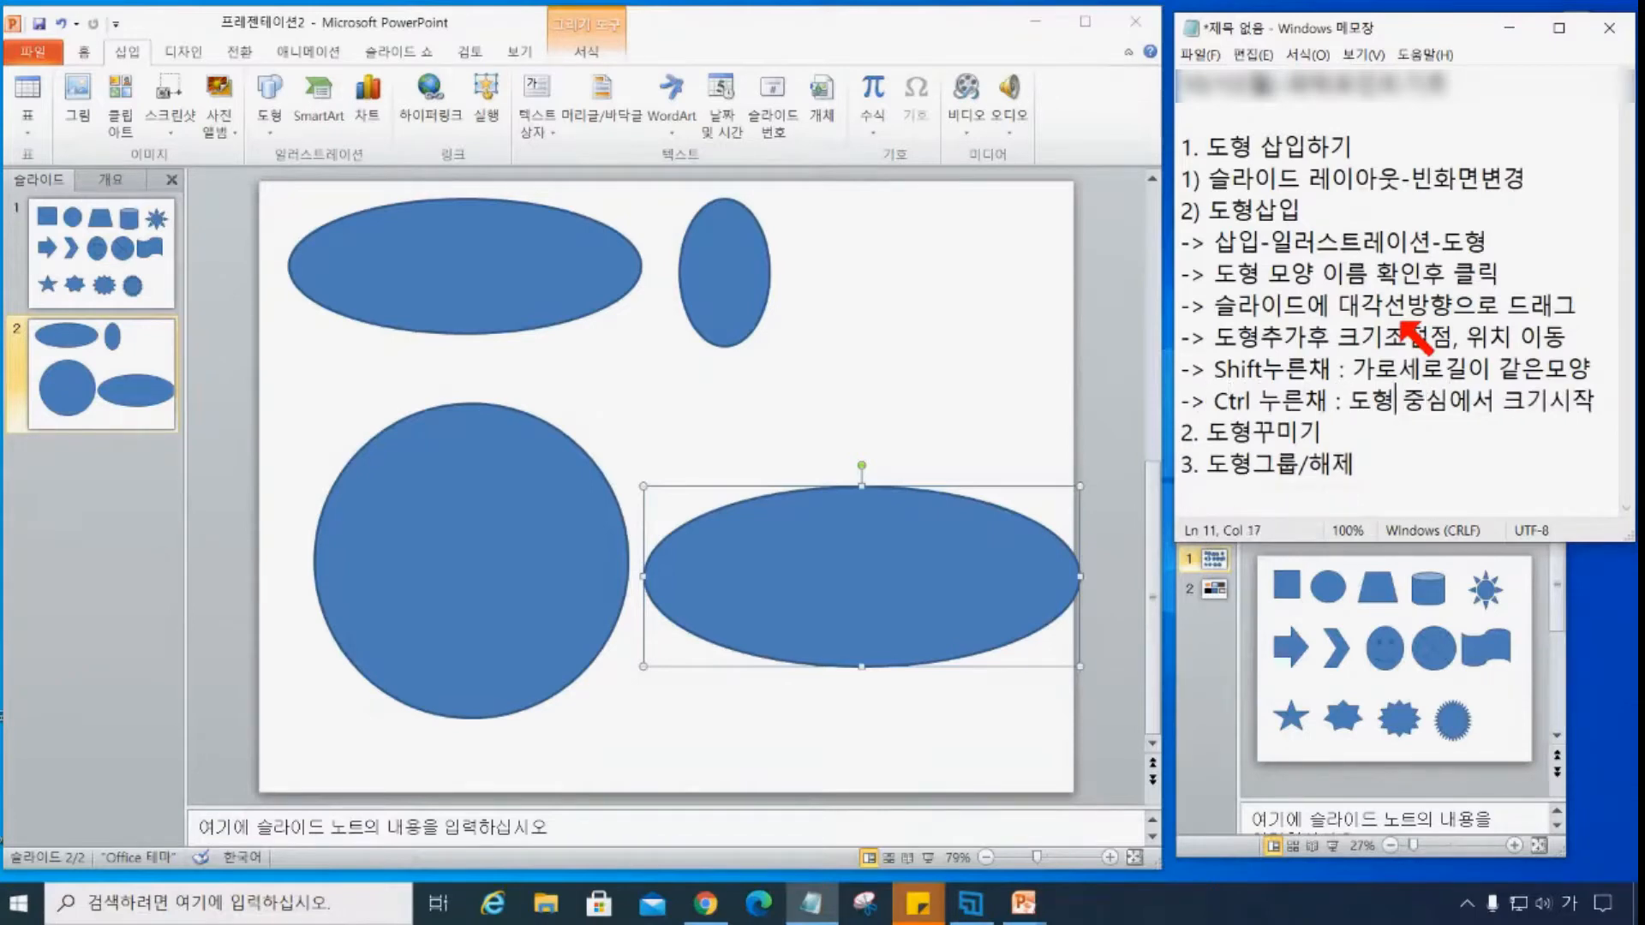
key(Delete)
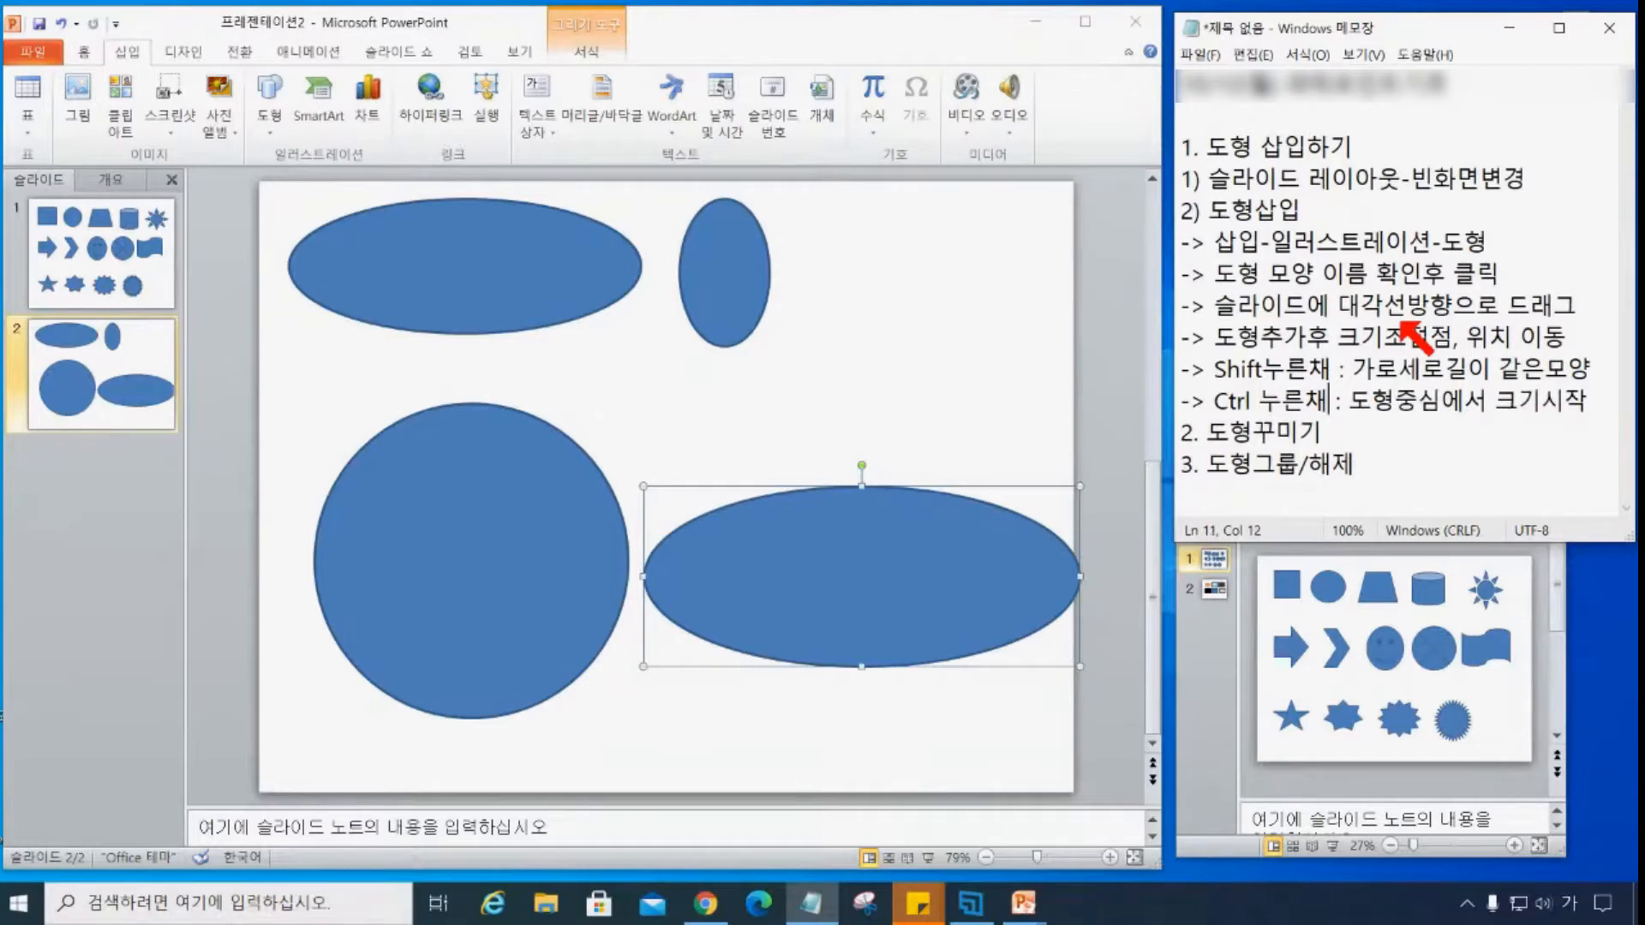
key(Return)
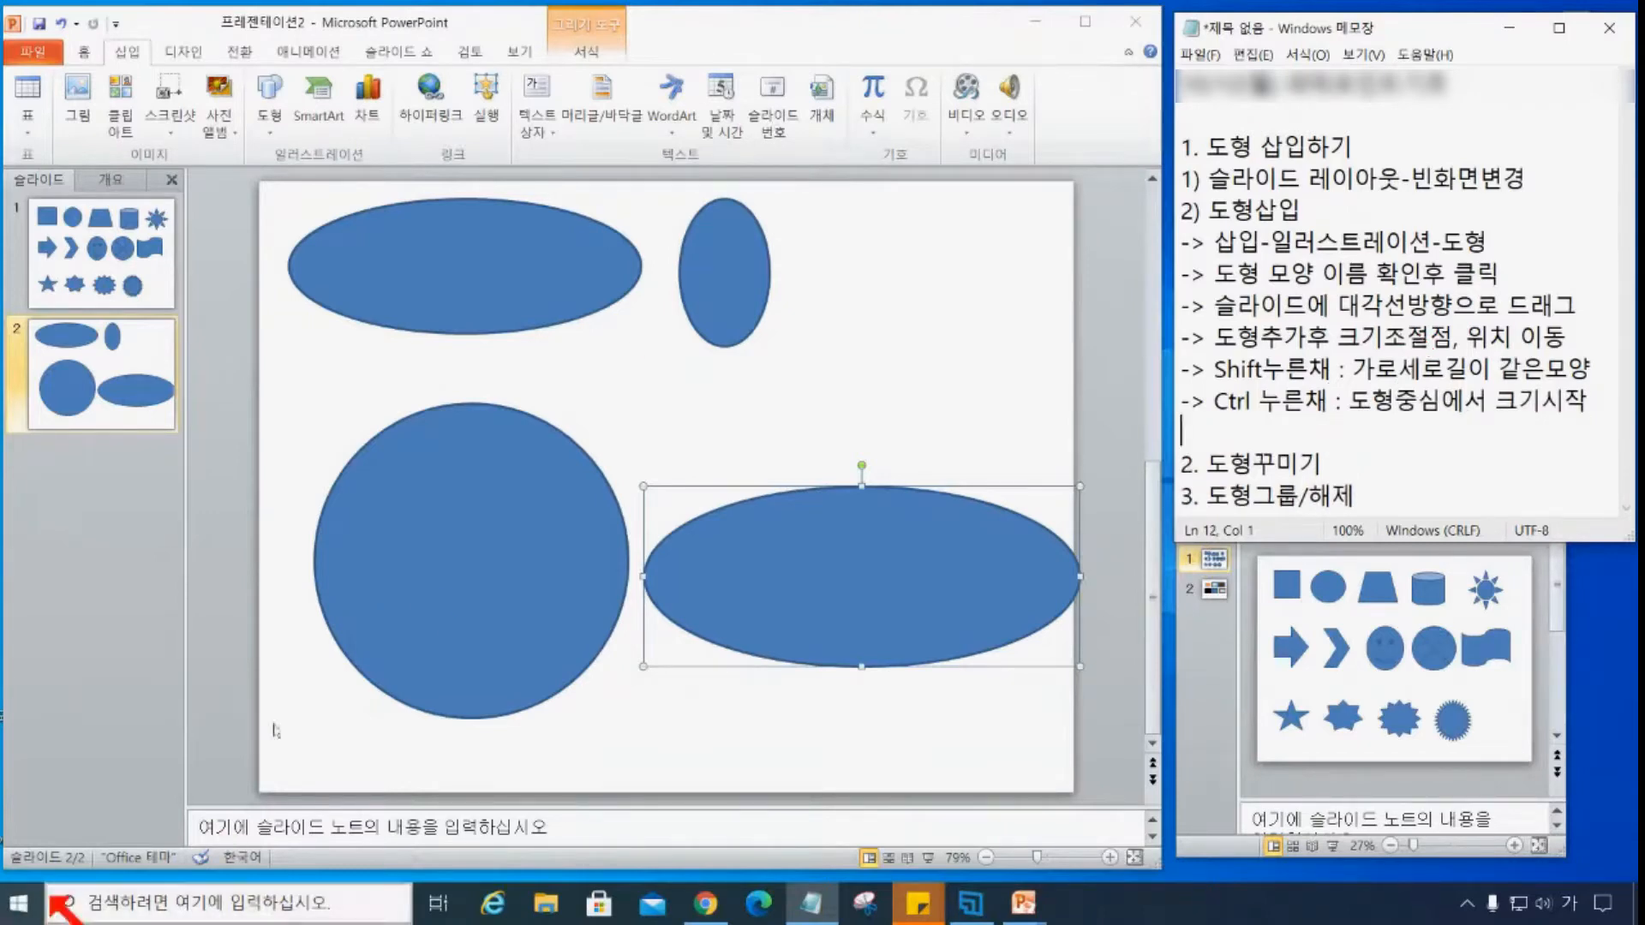
- Switch to PowerPoint and add a new slide with the blank (빈 화면) layout after slide 2
key(ctrl)
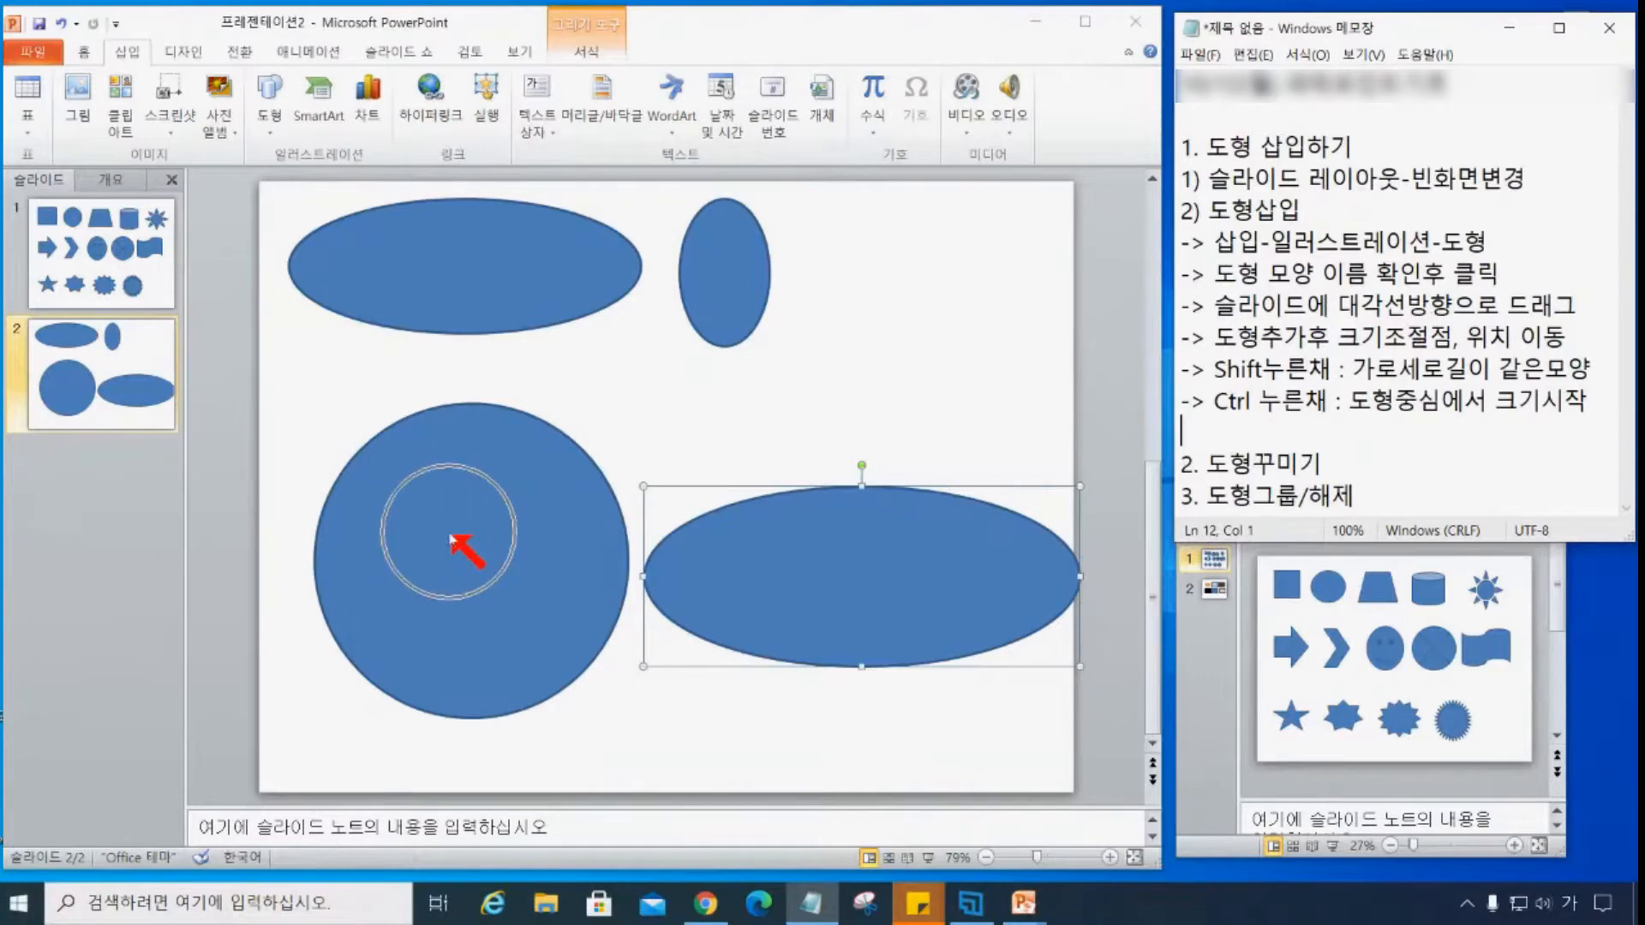
click(453, 543)
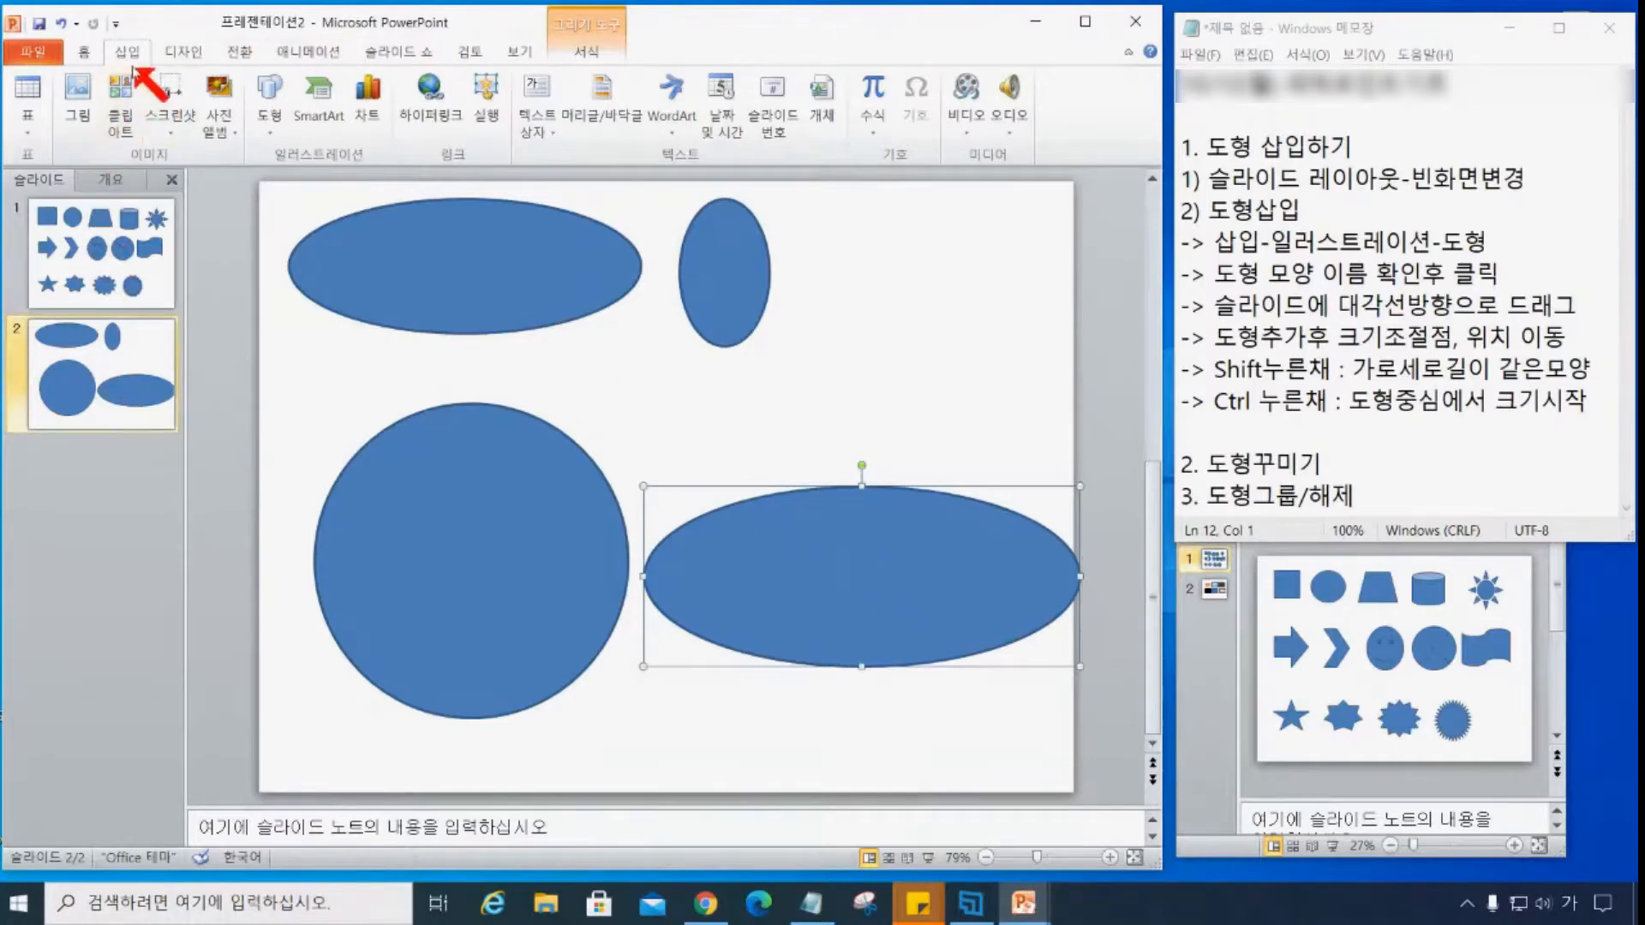
click(83, 51)
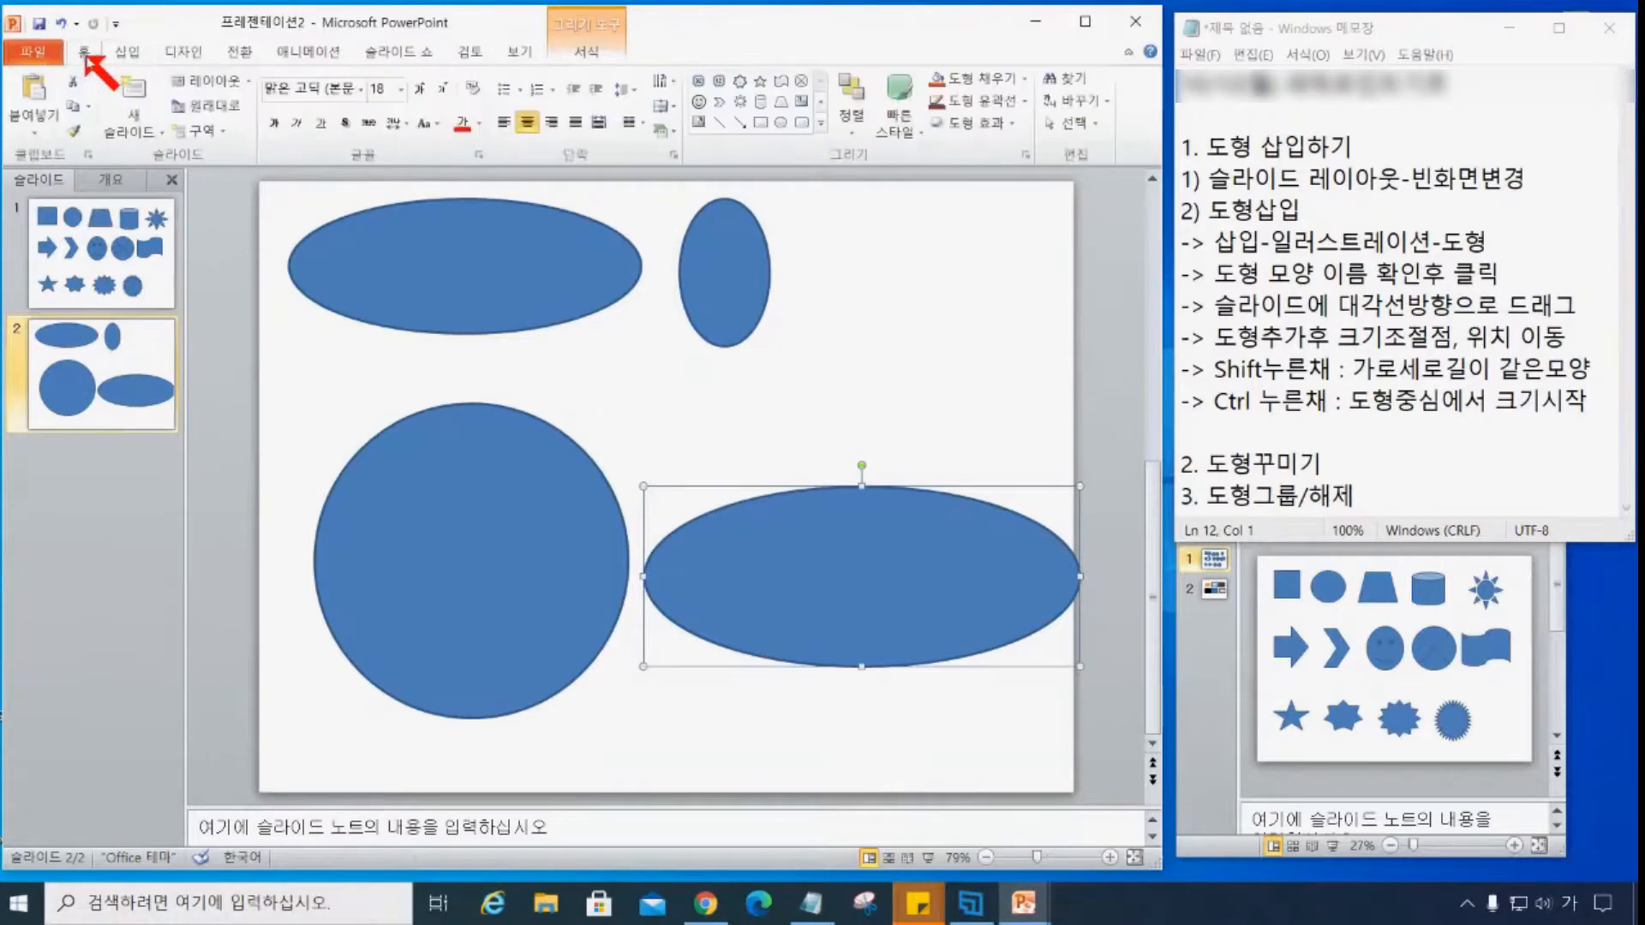
click(134, 128)
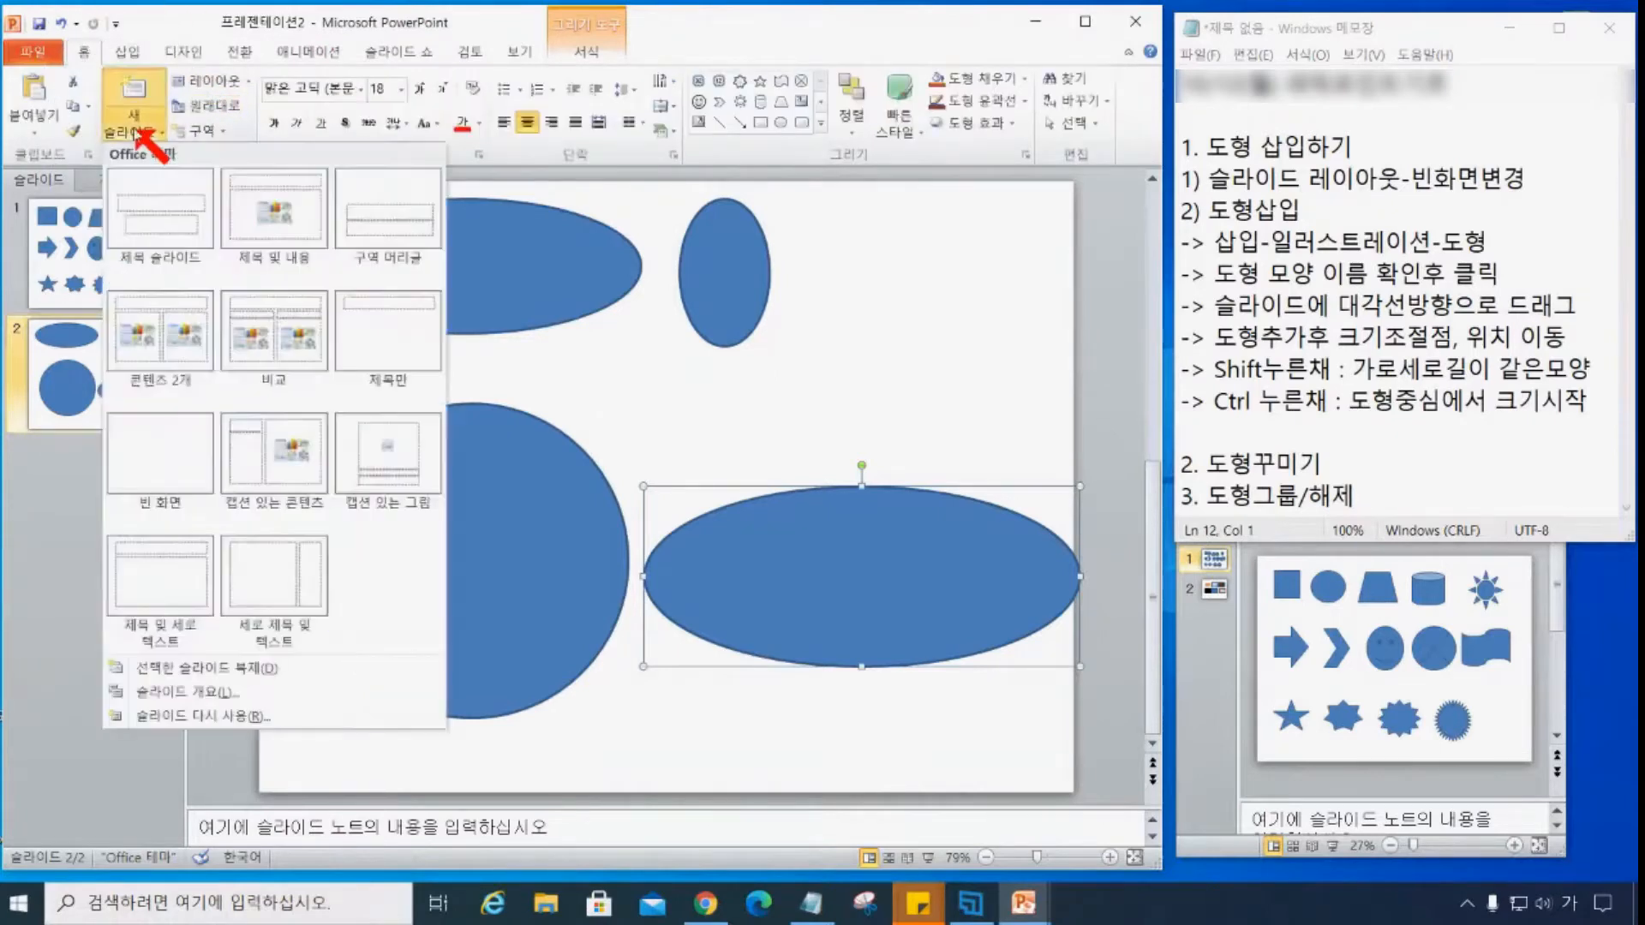
click(172, 462)
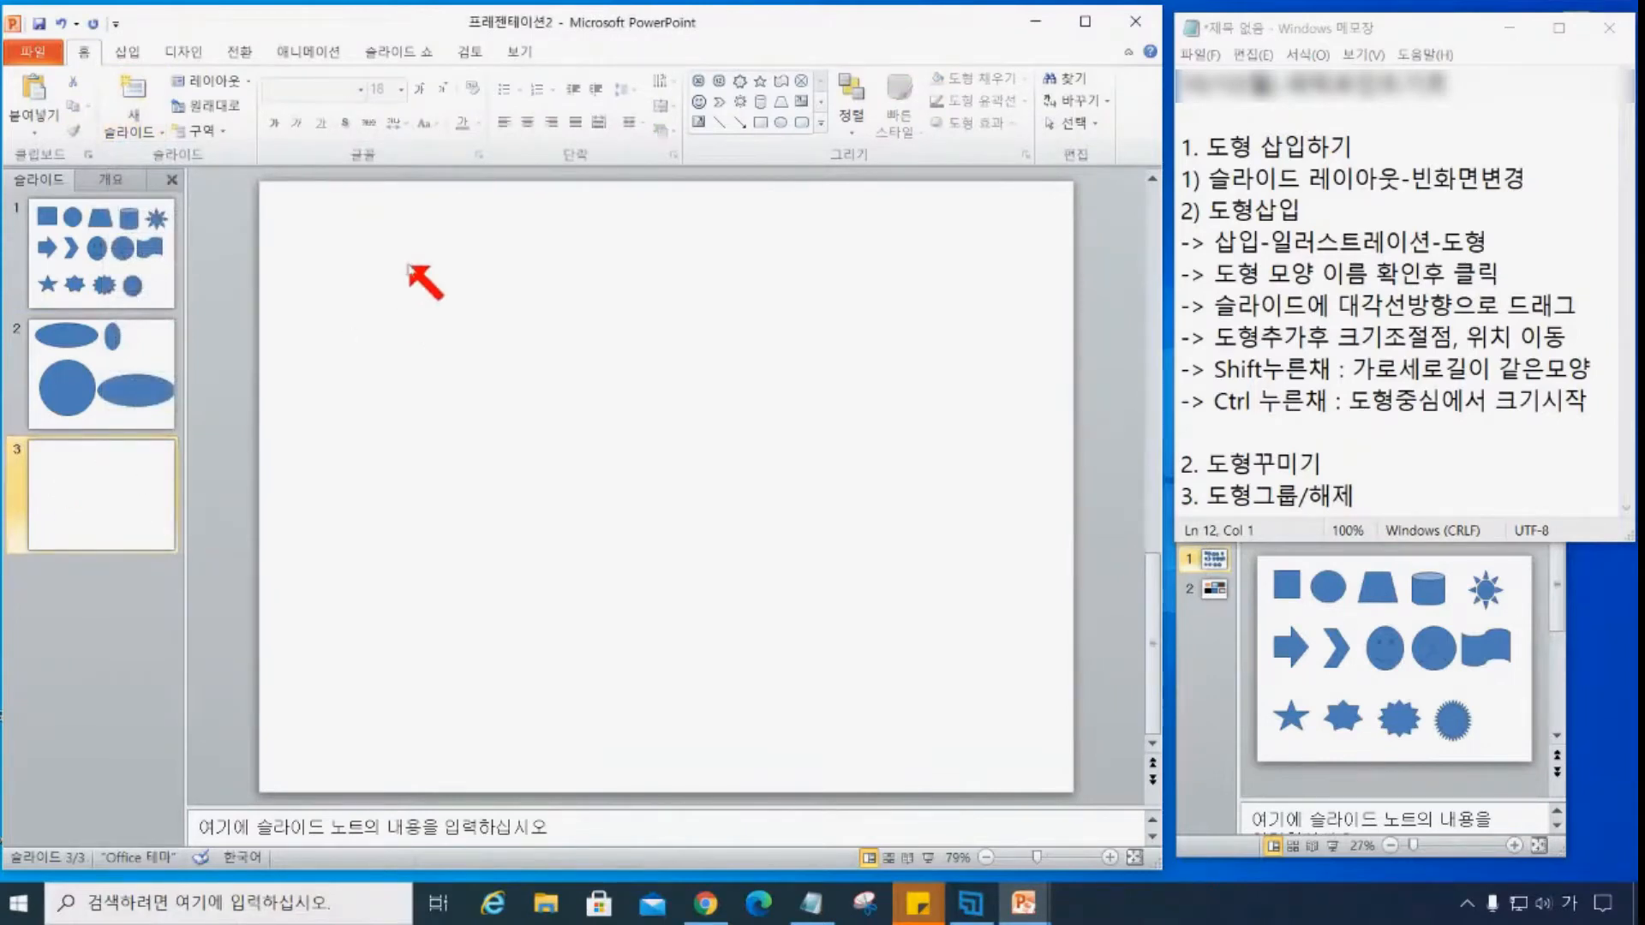
- Show the ruler (눈금자) around the blank slide and hide it again
click(513, 53)
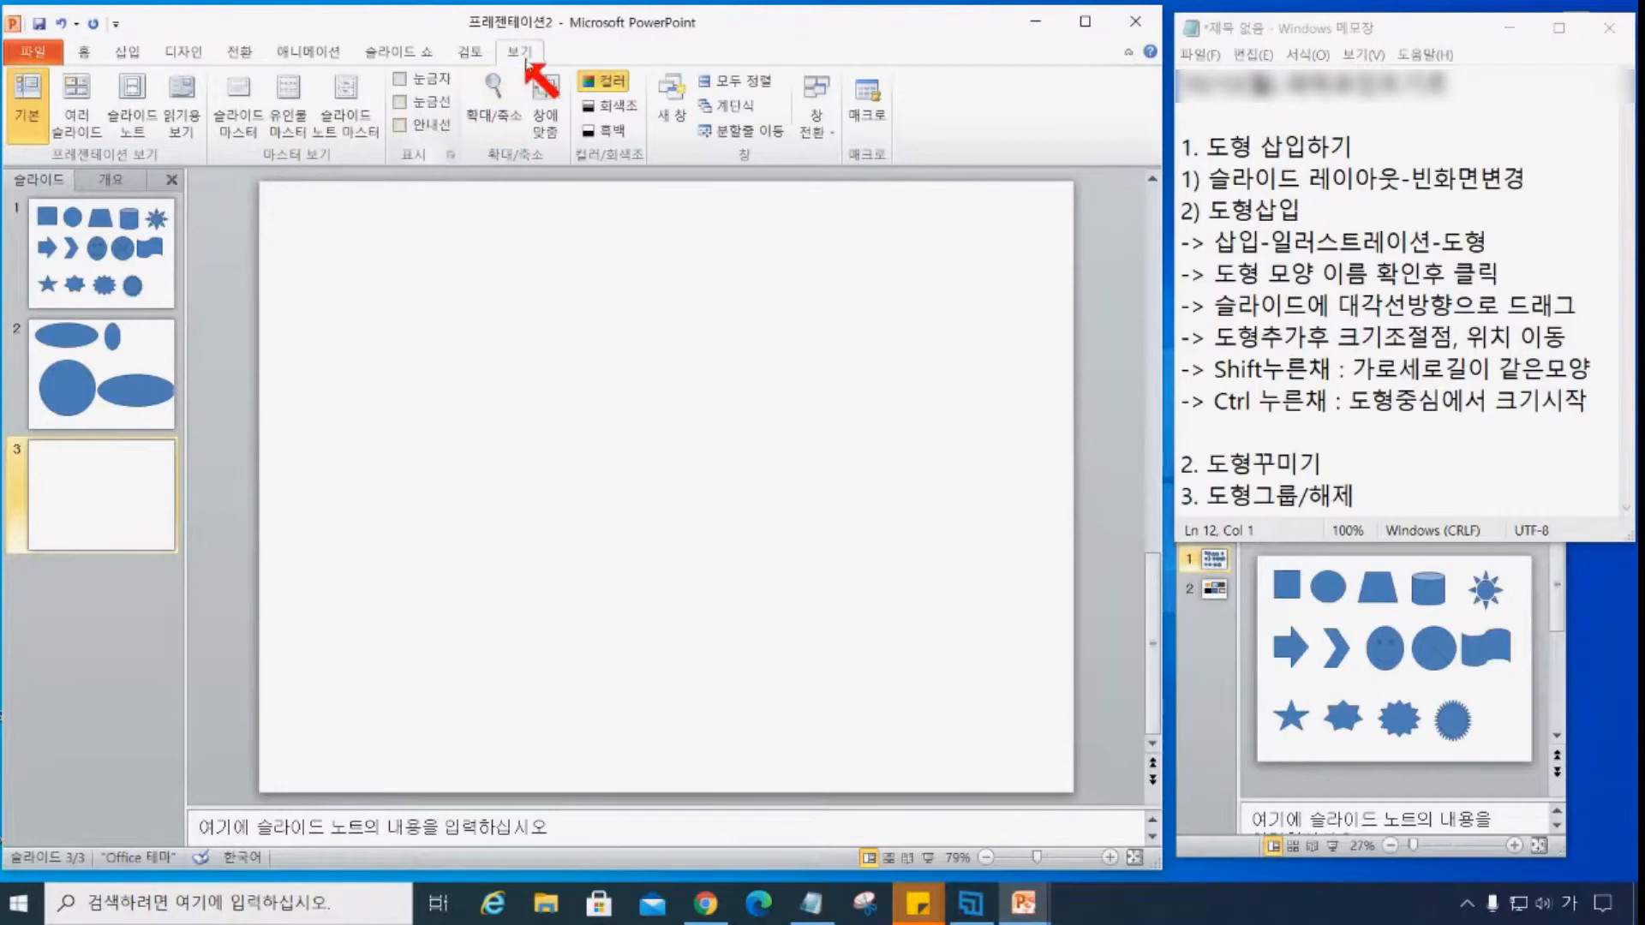
key(ctrl)
key(ctrl)
key(ctrl)
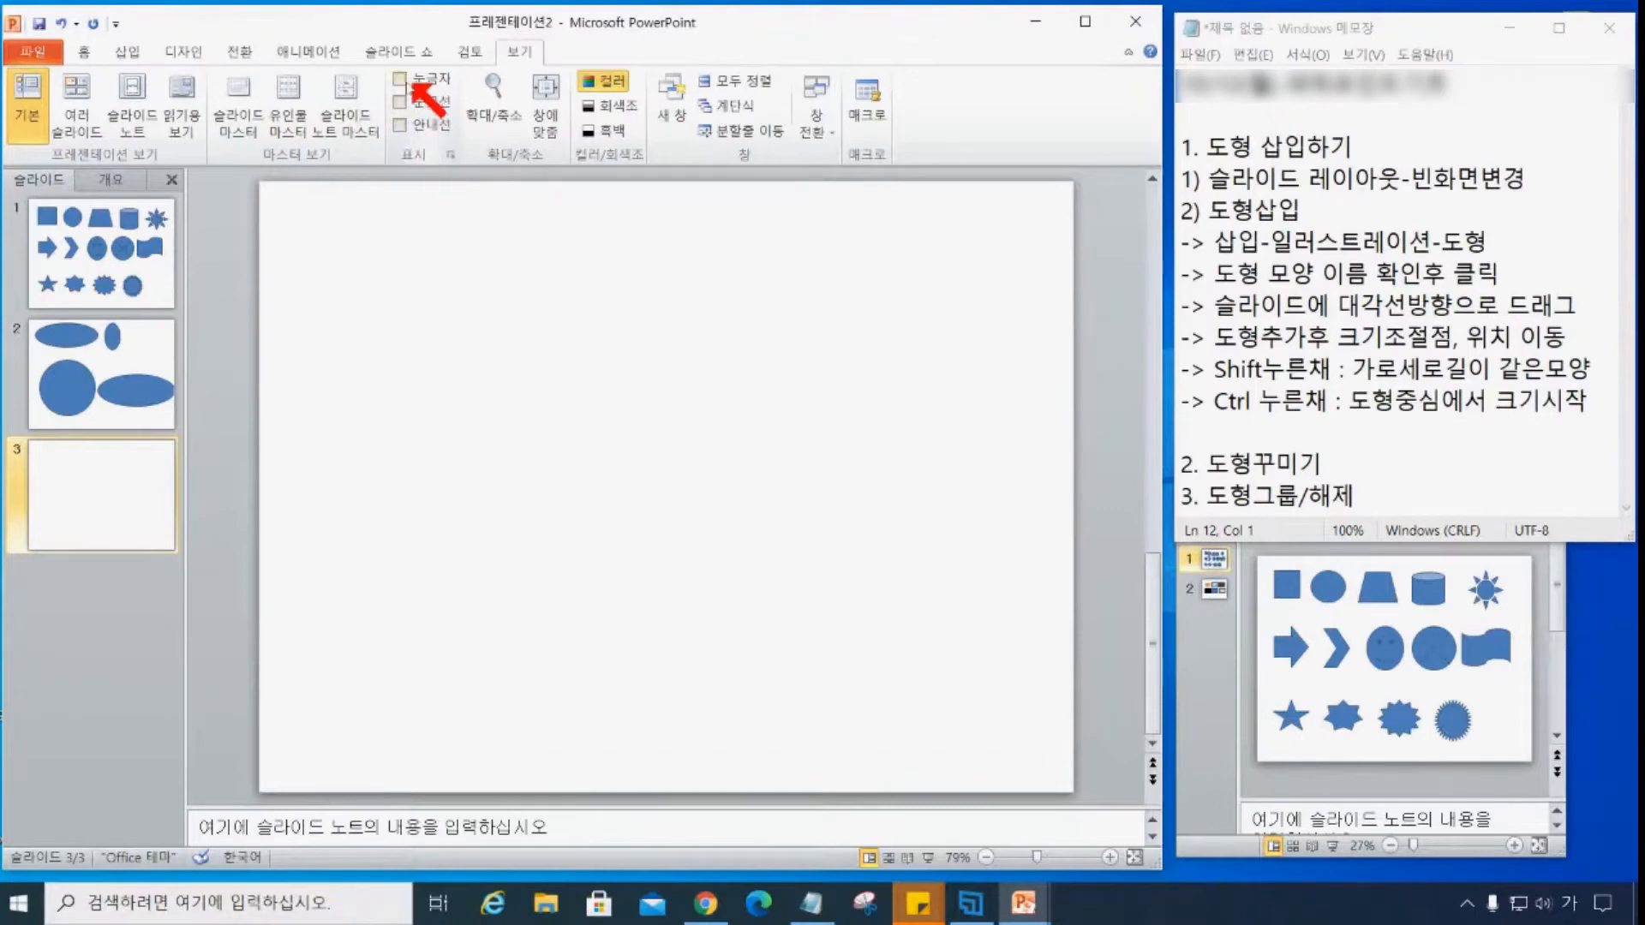
click(401, 79)
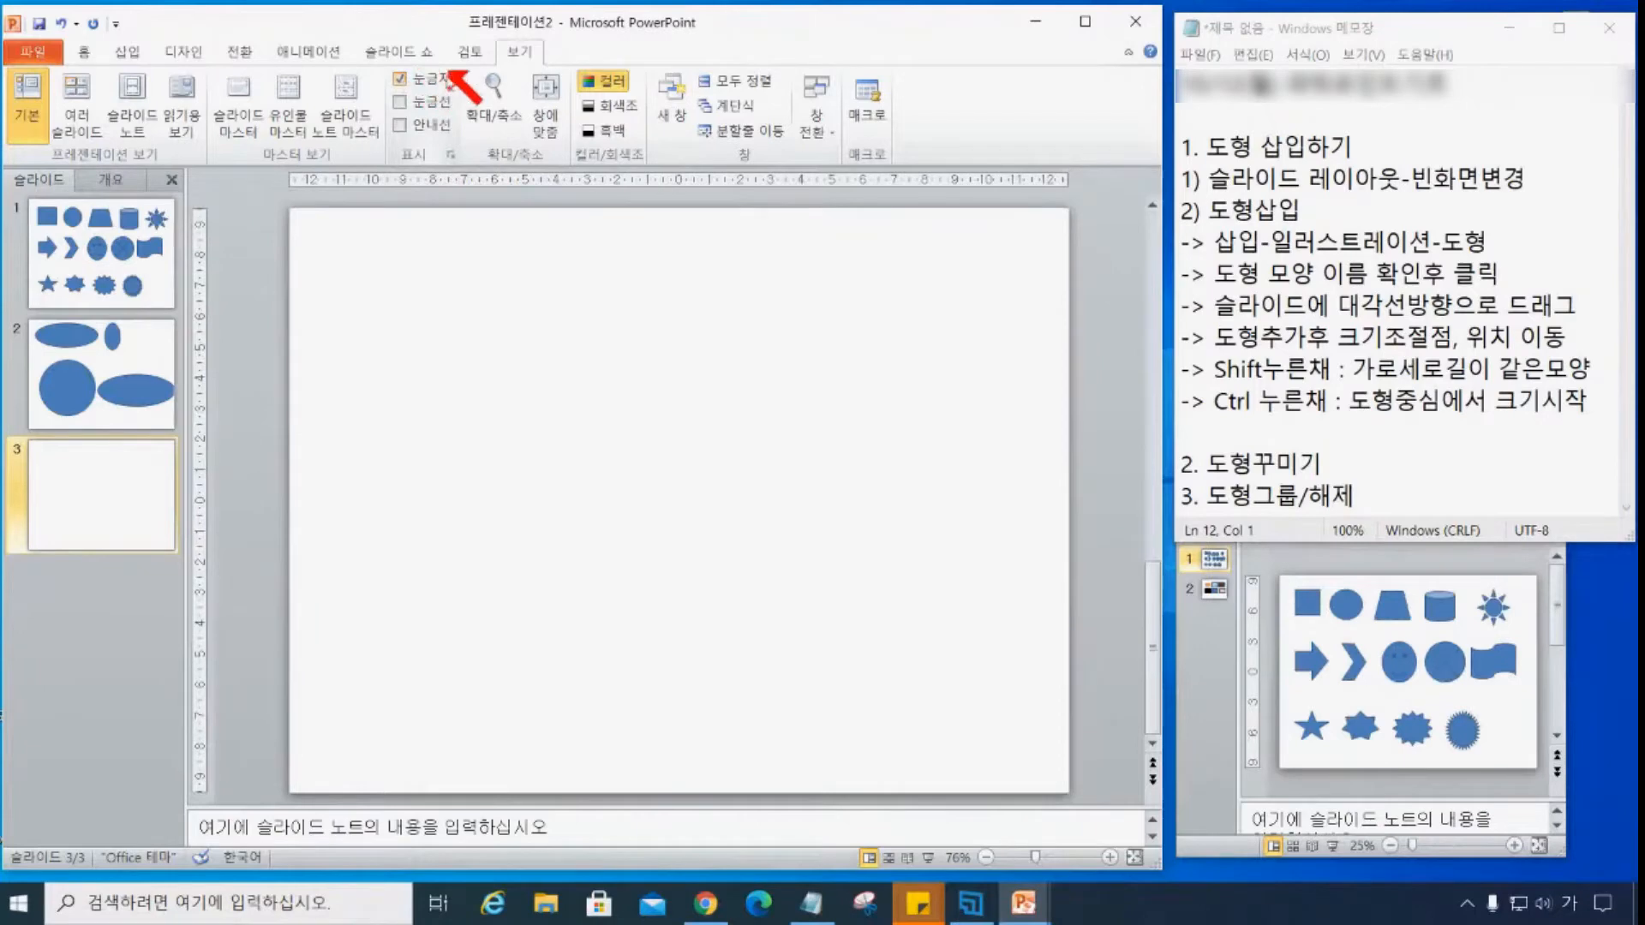
key(ctrl)
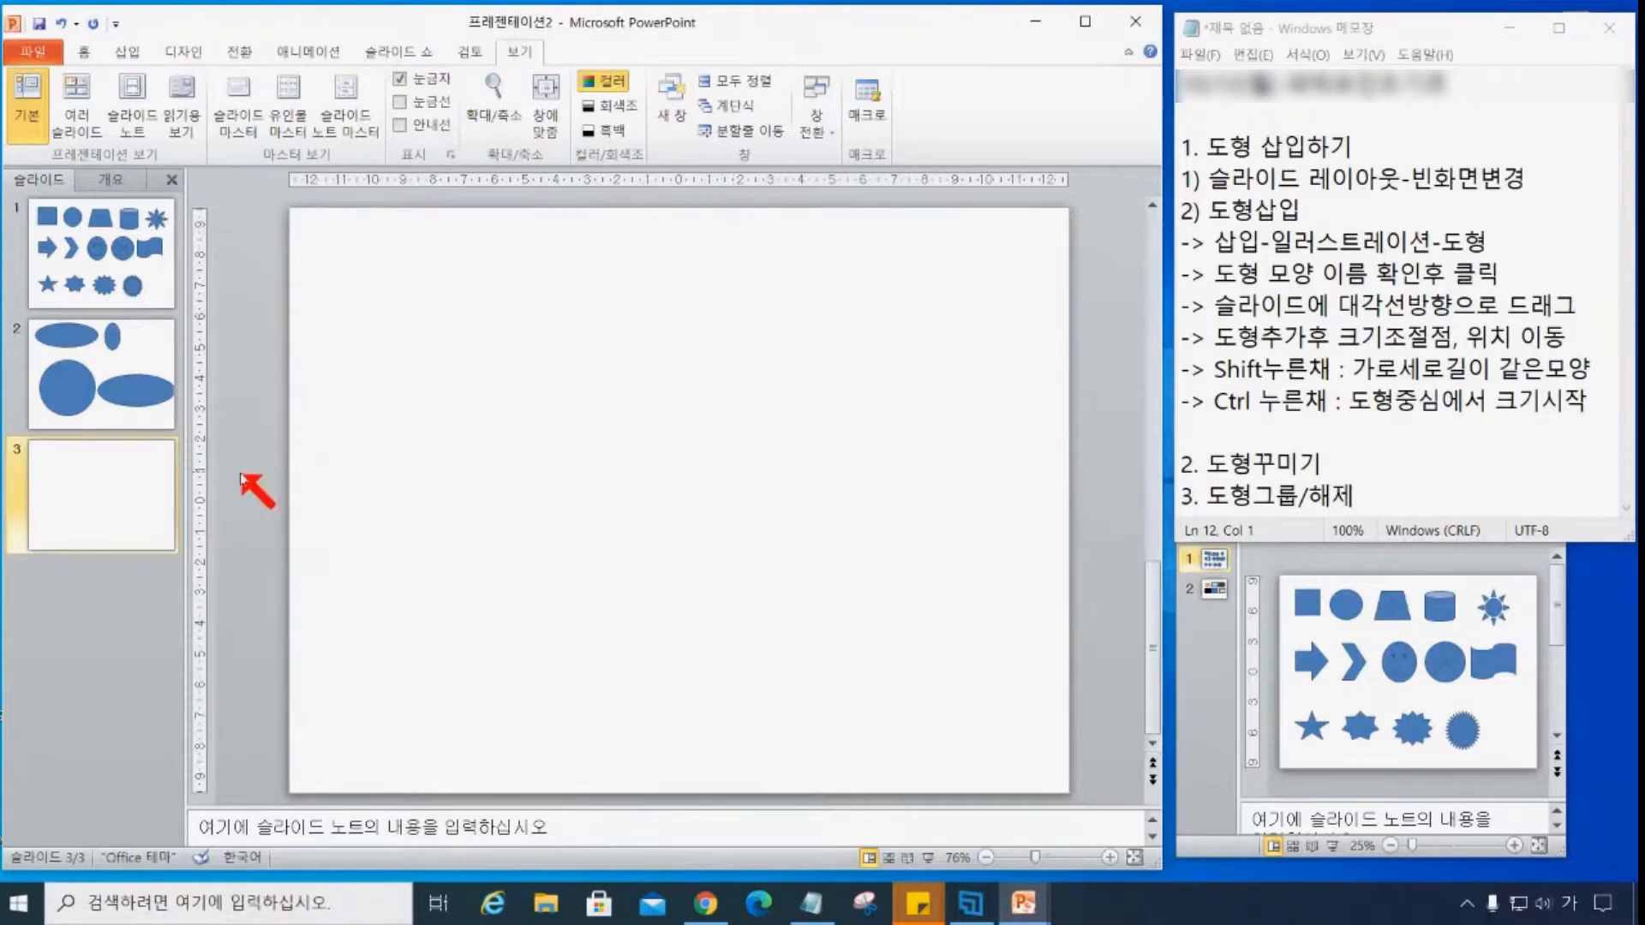
click(400, 79)
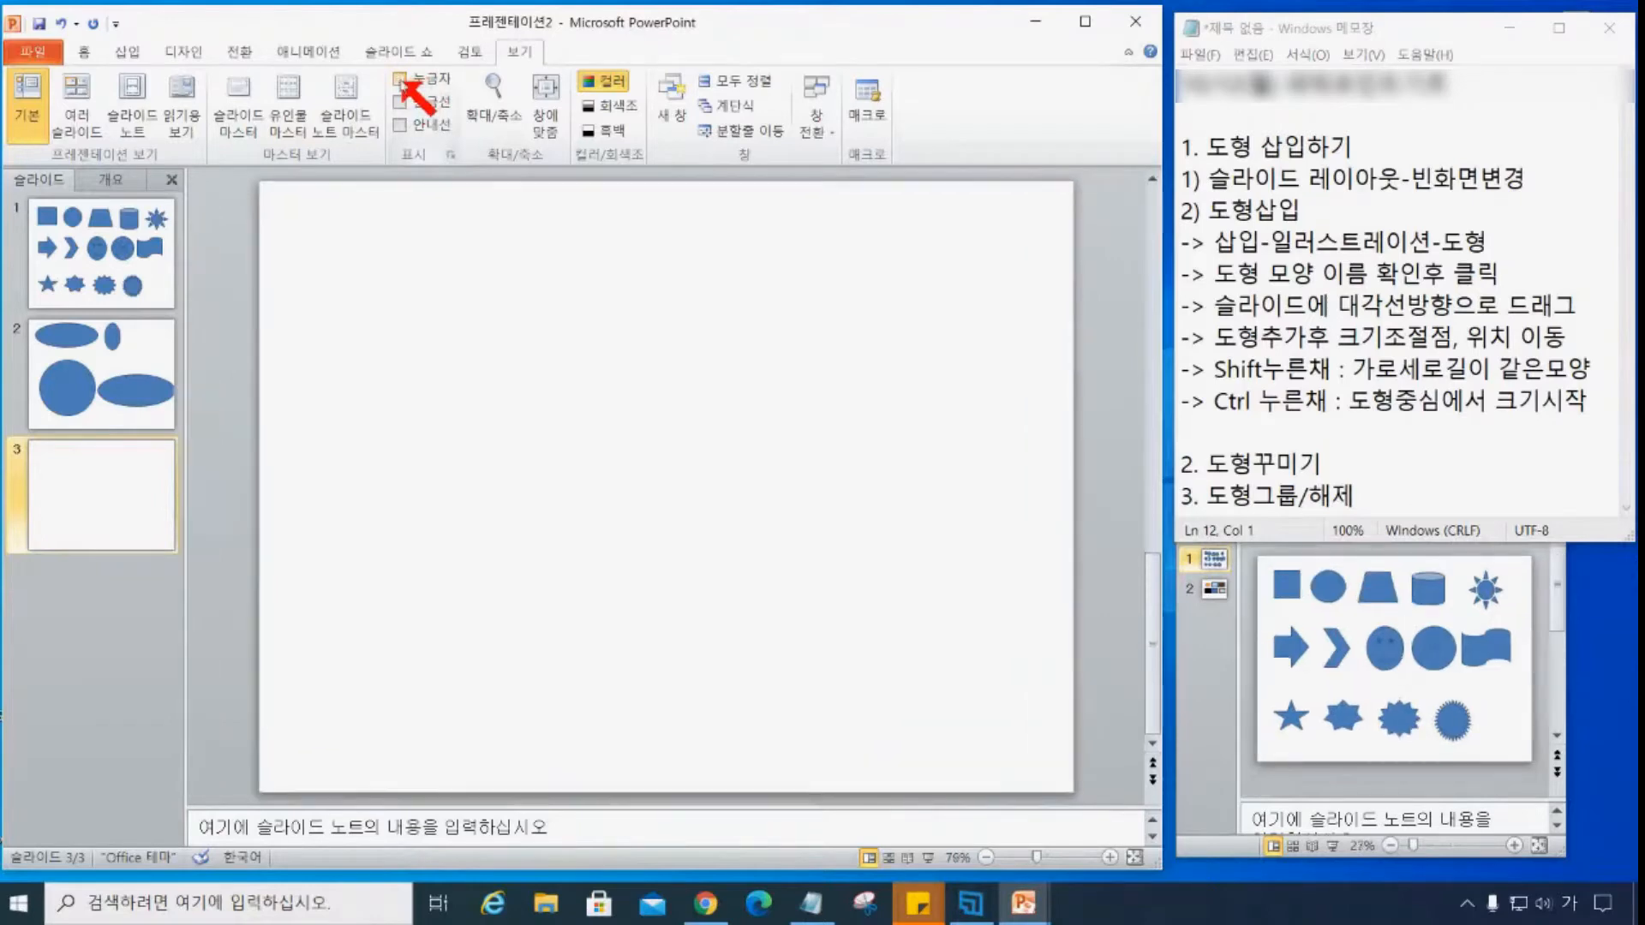
- Show the ruler, gridlines (눈금선) and guides (안내선) on the blank slide, and hide only the ruler again
click(400, 80)
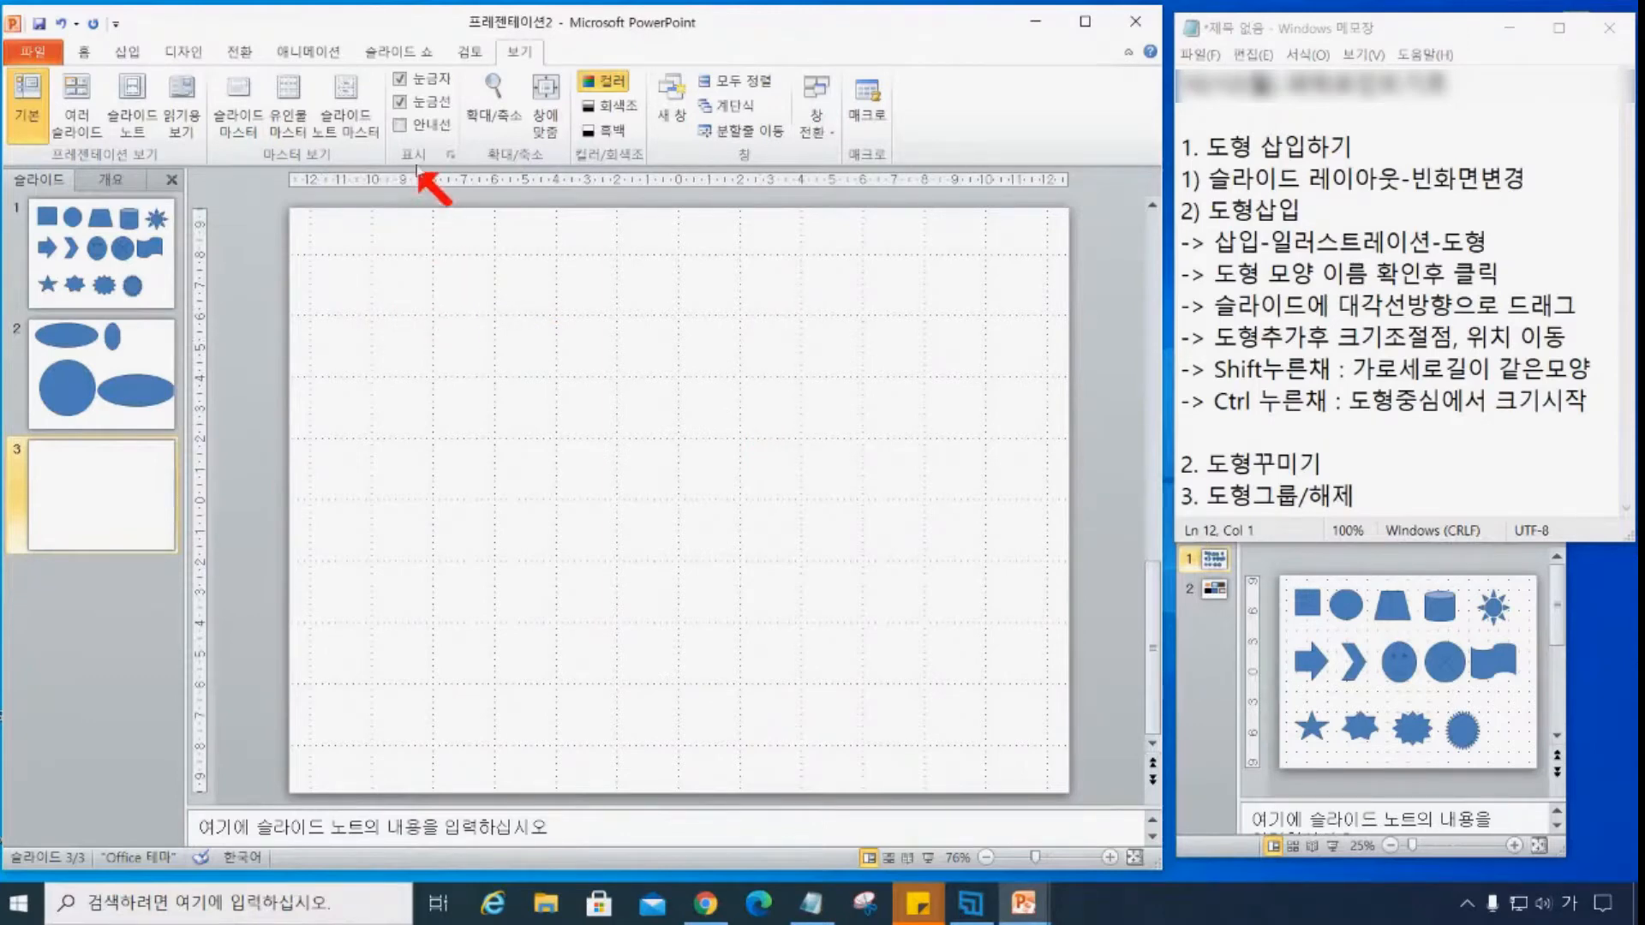
click(402, 126)
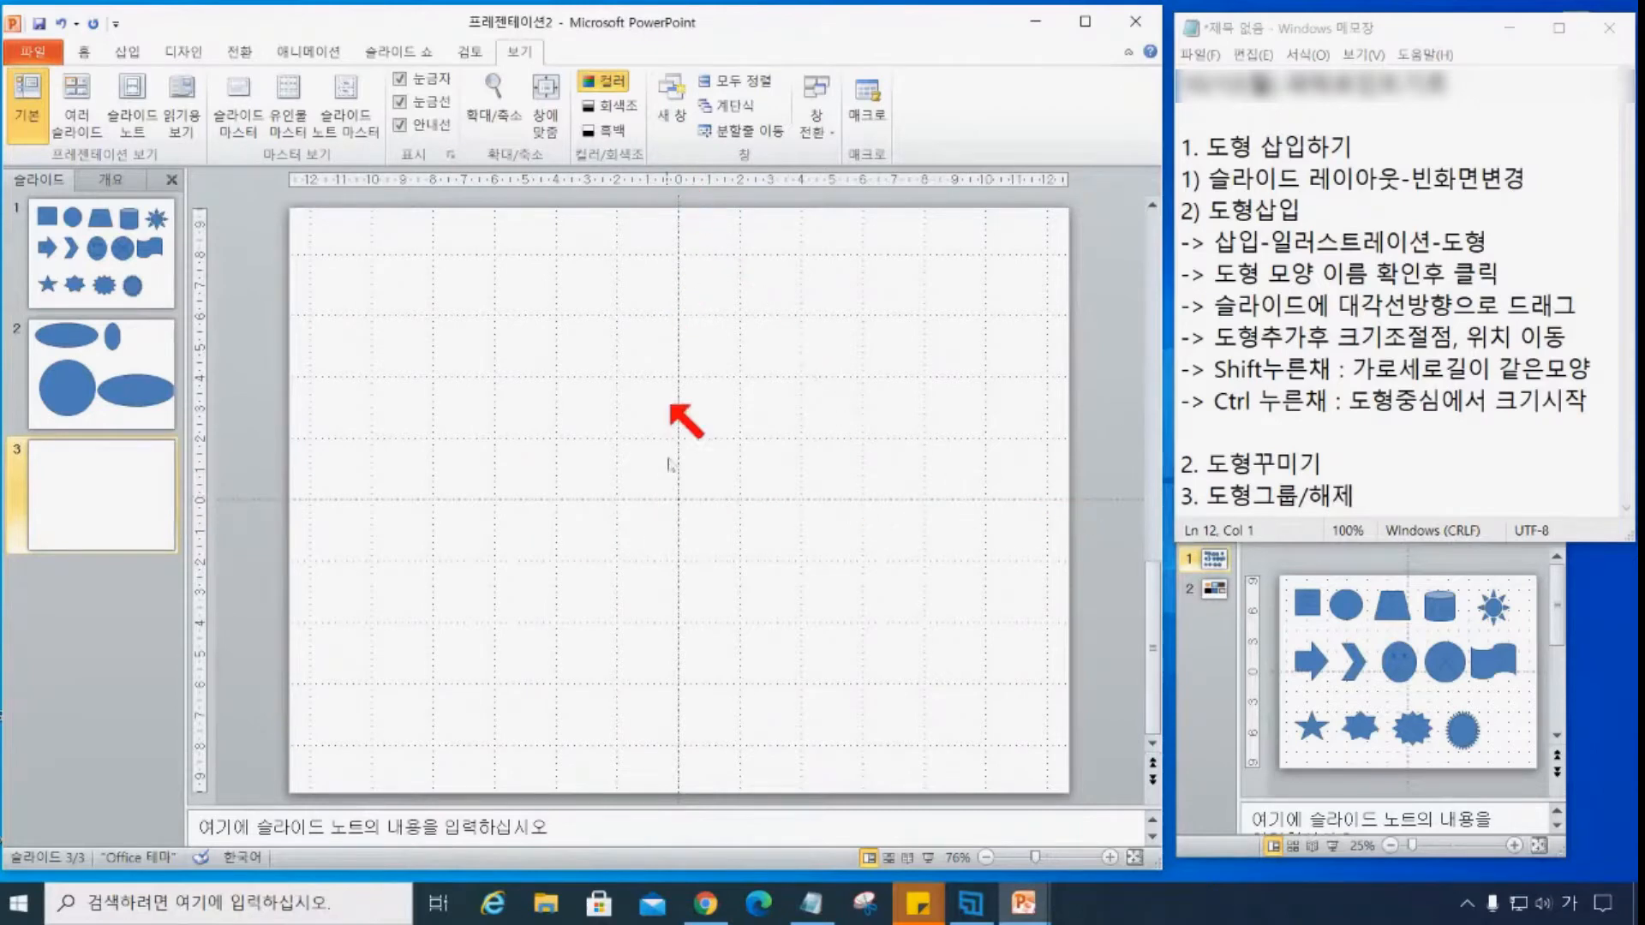
click(683, 511)
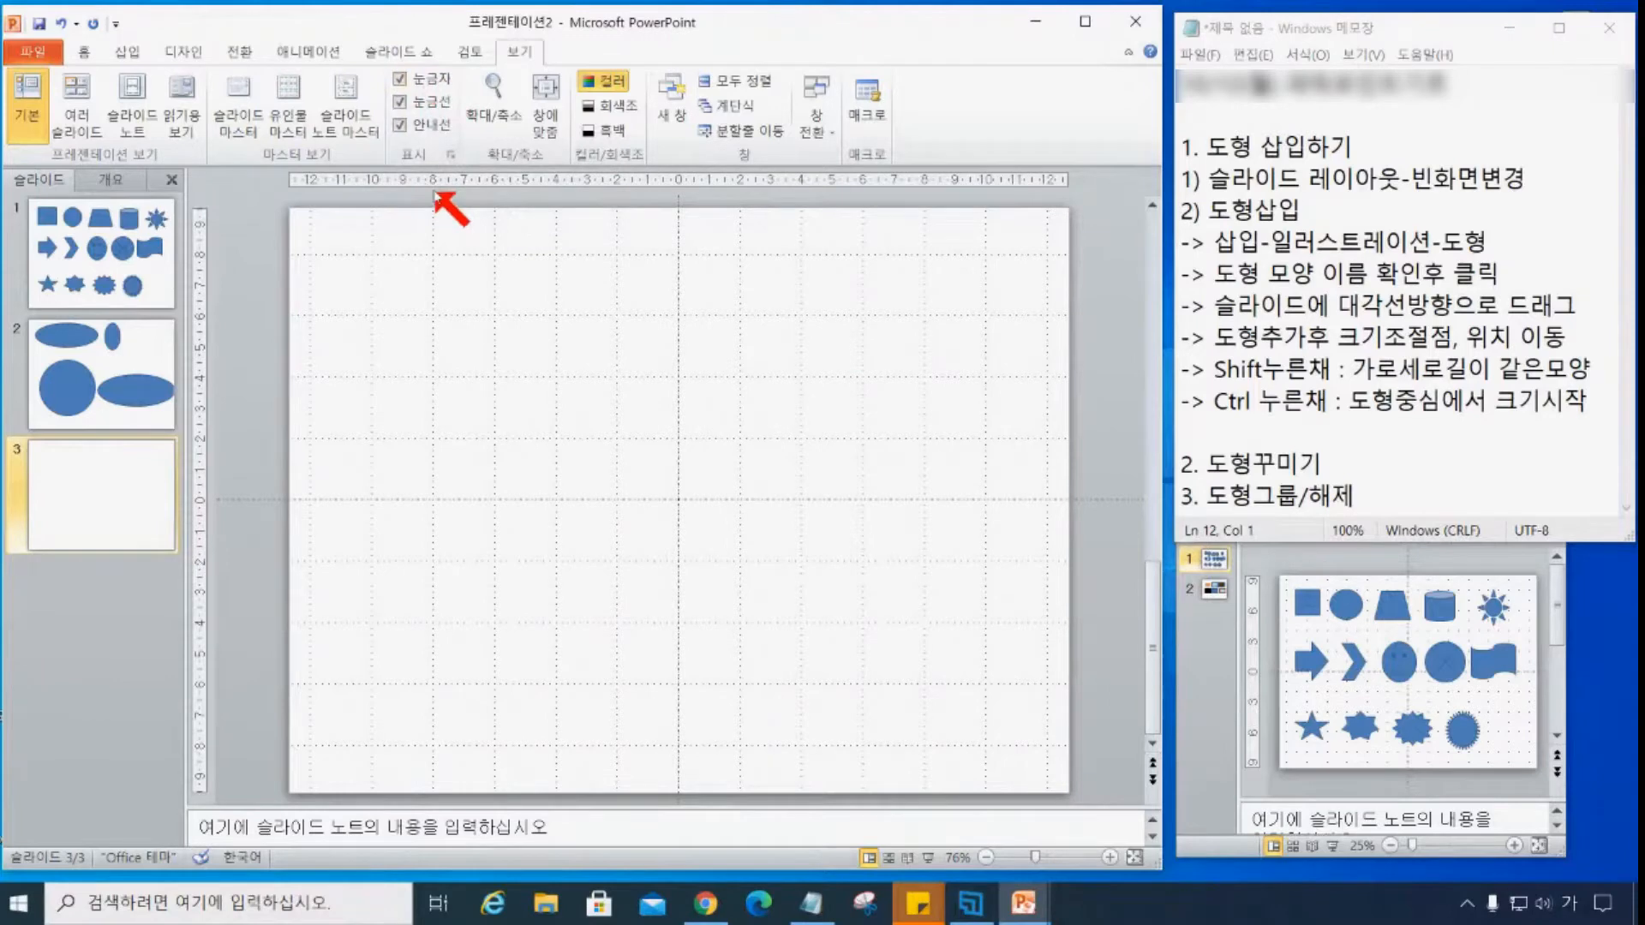
click(406, 80)
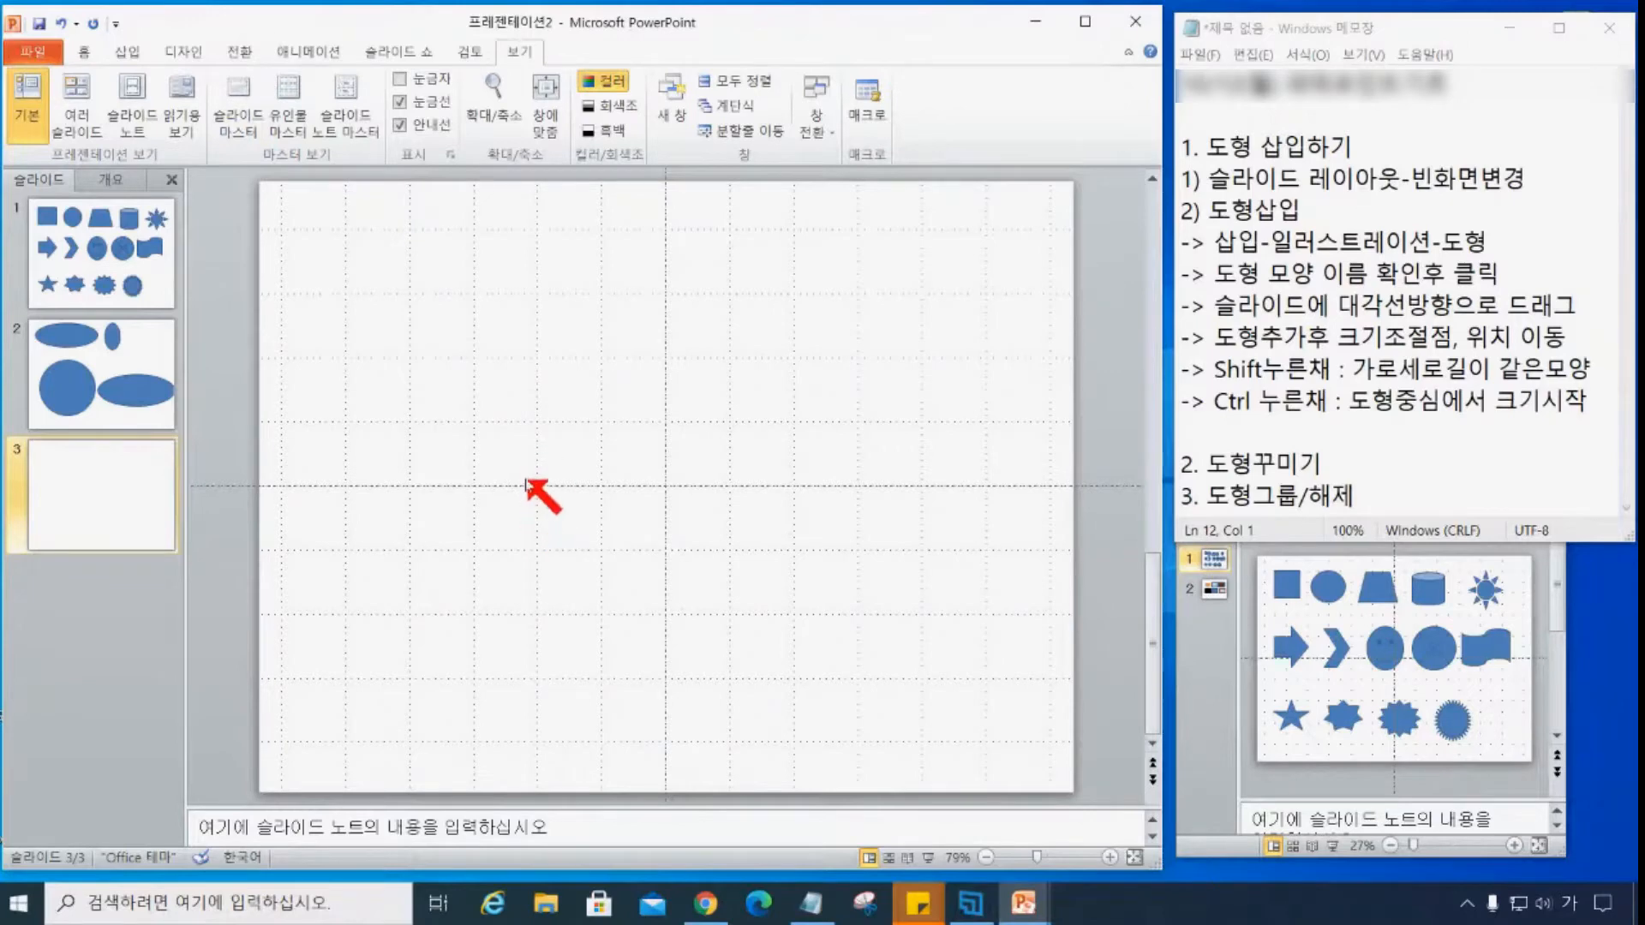
click(647, 465)
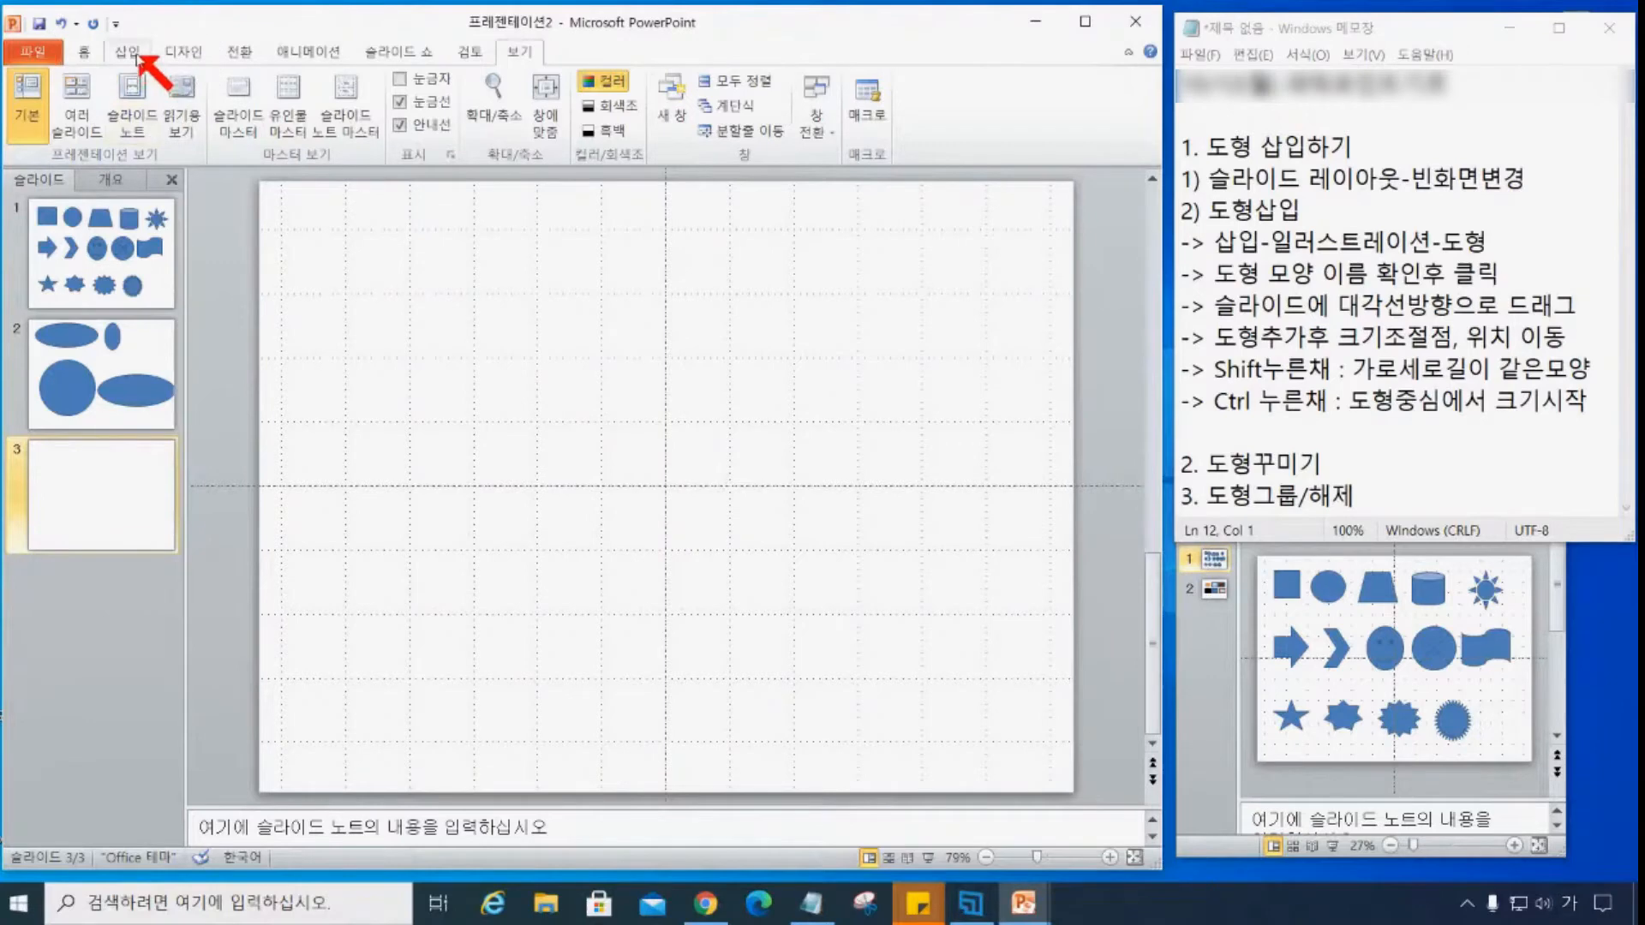
- Try to draw a perfect circle outward from the intersection of the guides, and undo the drawn shape
click(137, 55)
click(273, 126)
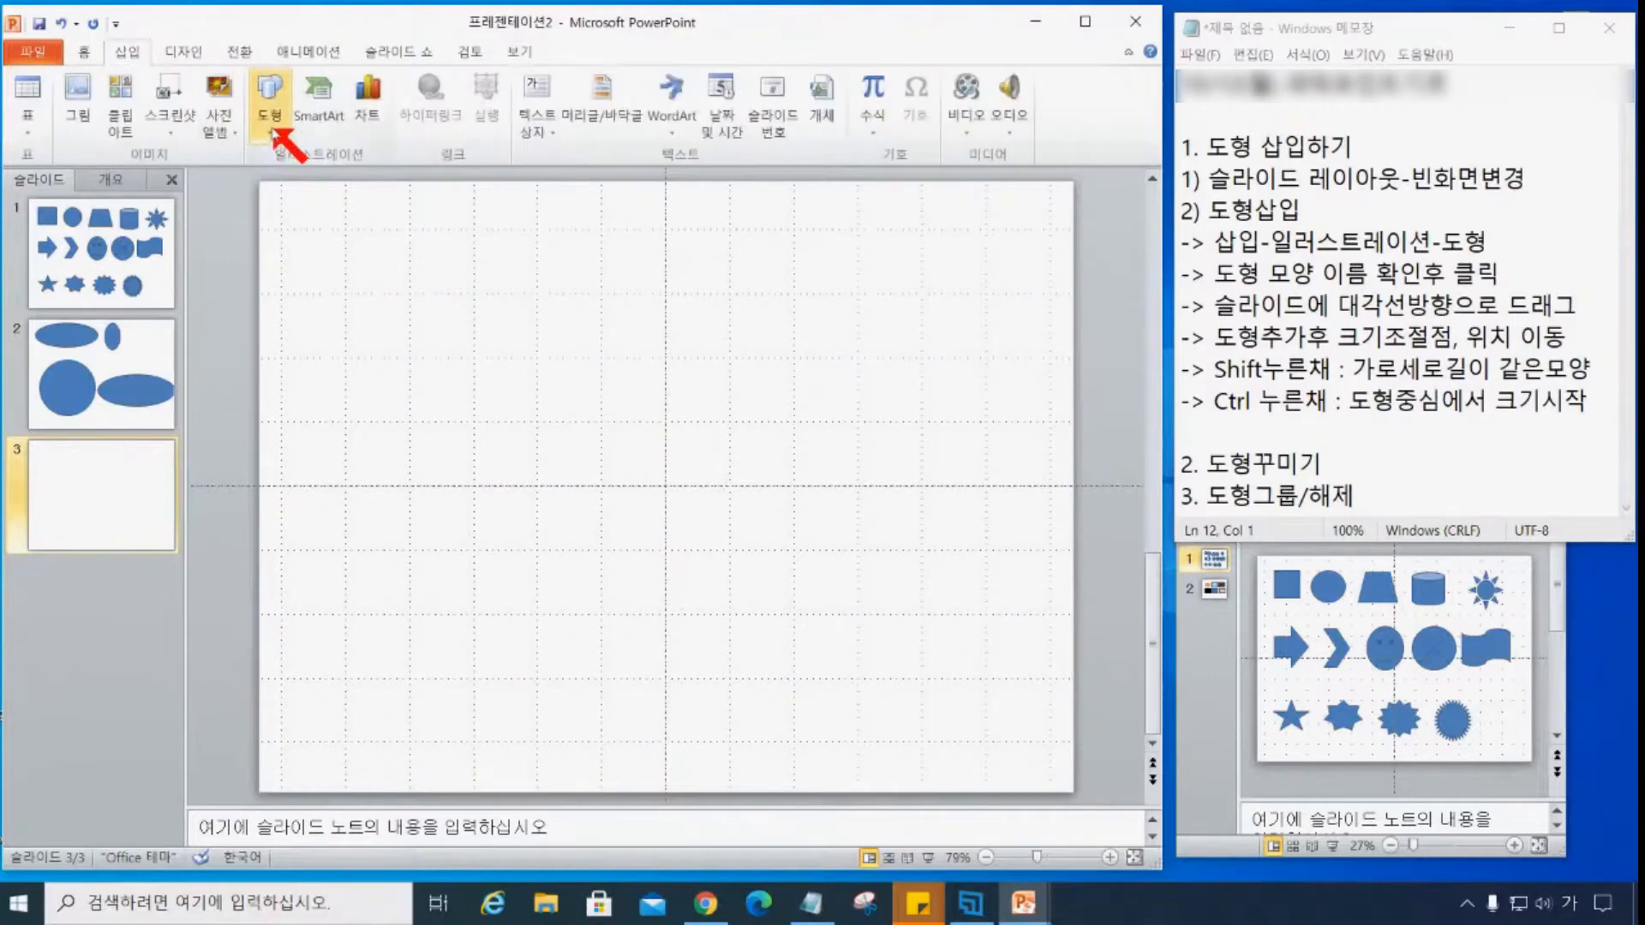
click(303, 326)
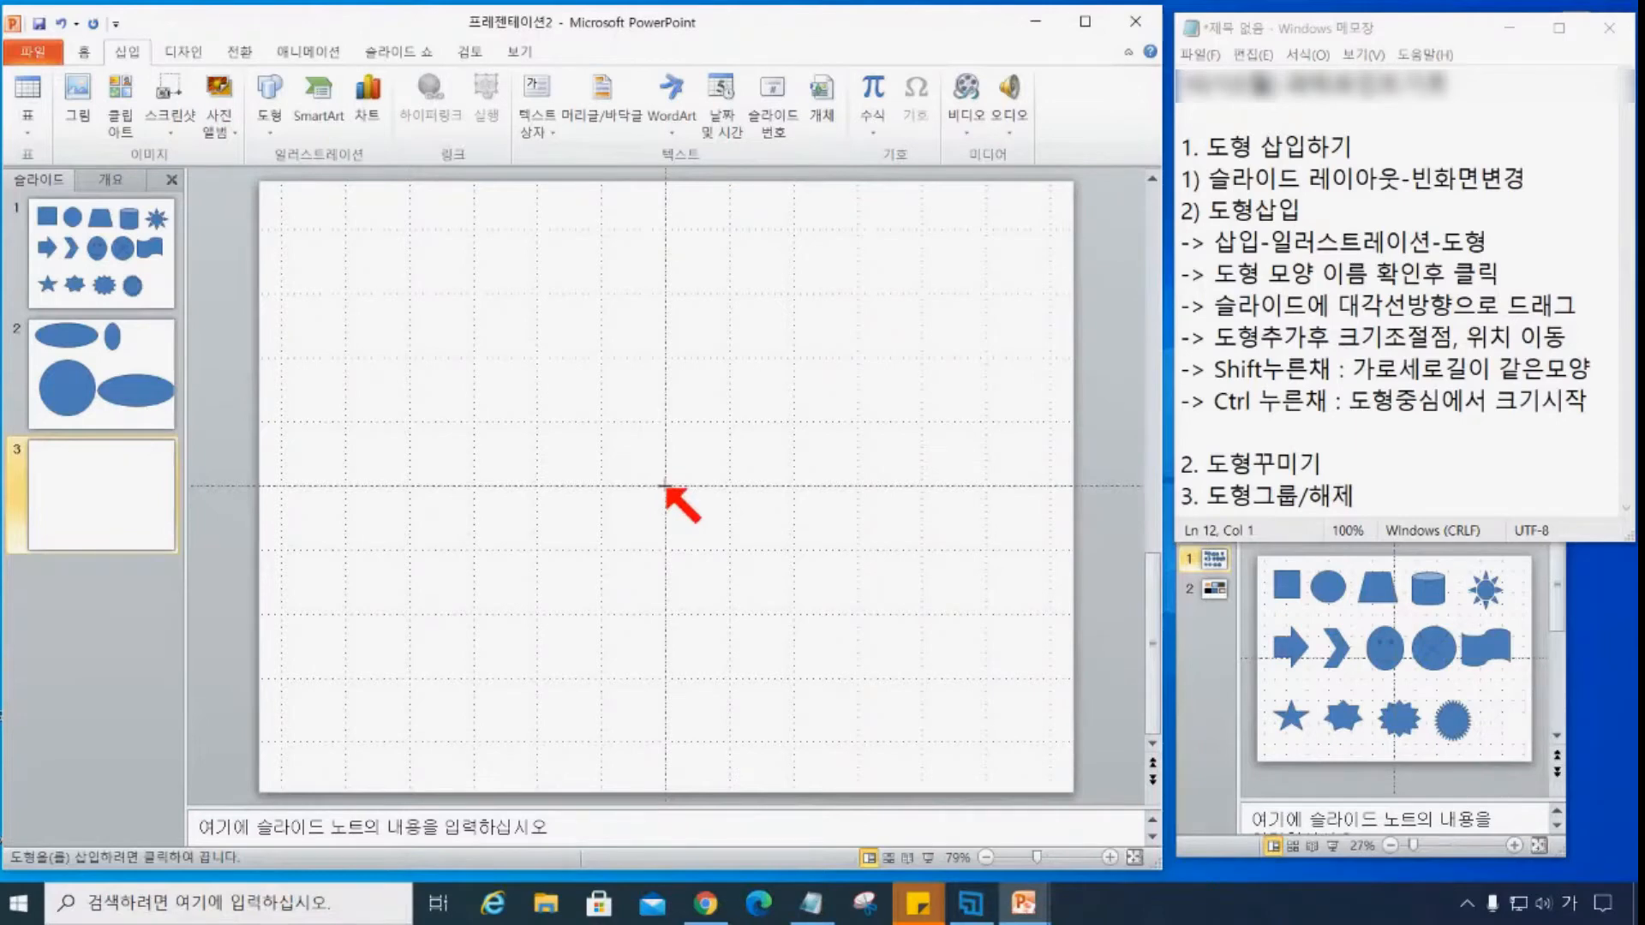
drag(666, 486, 796, 616)
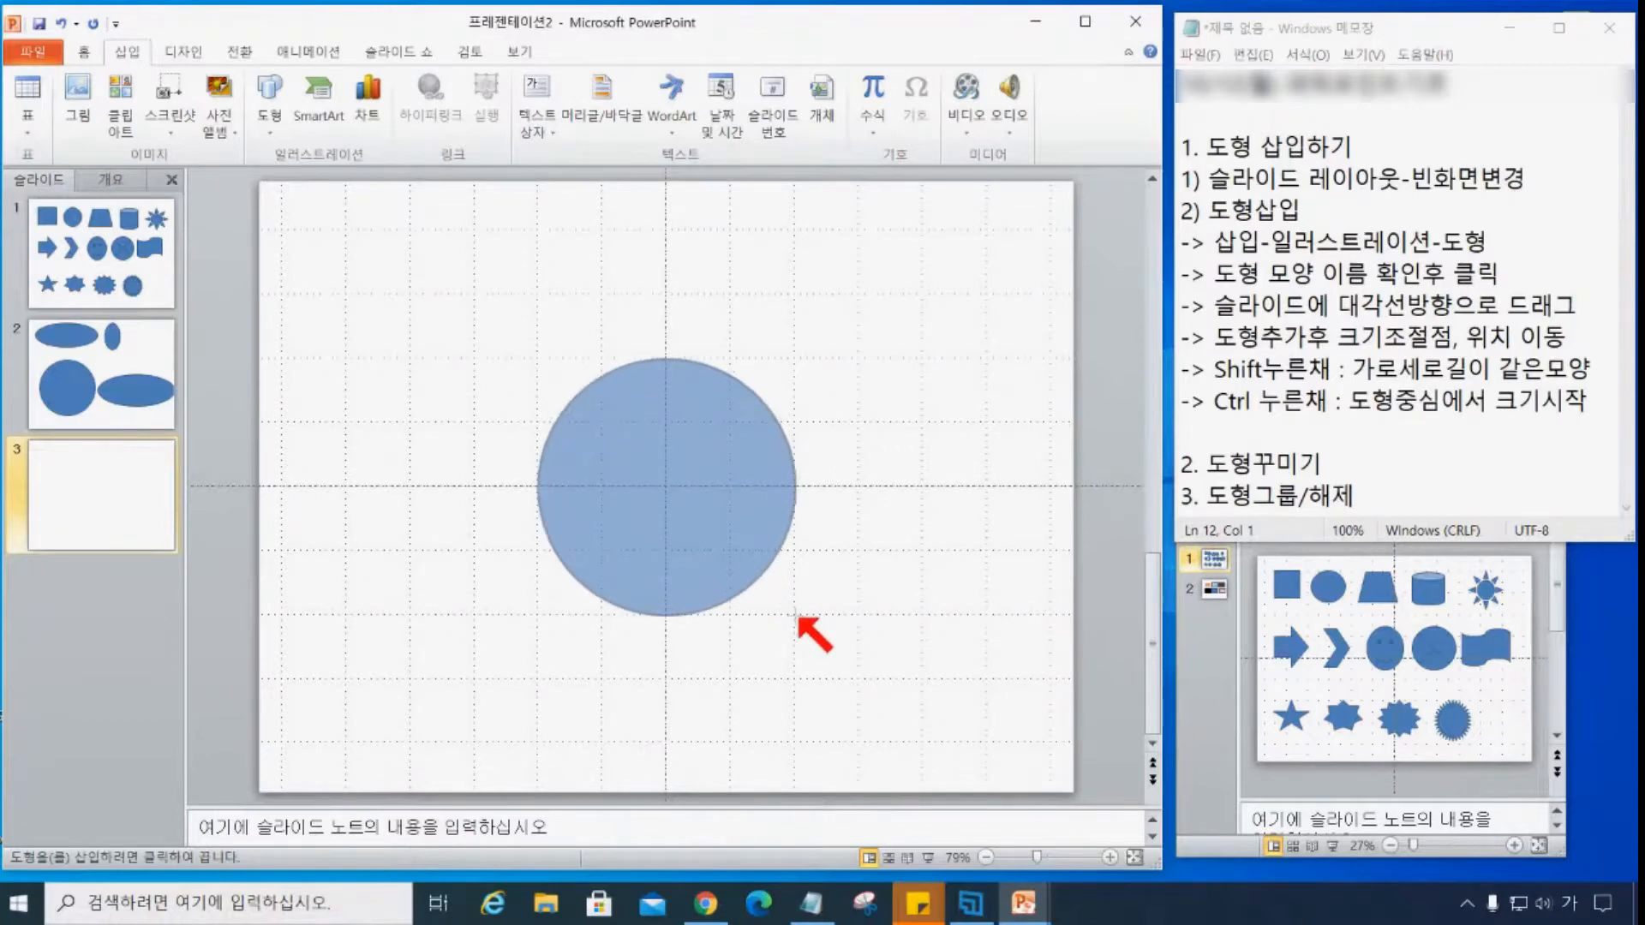
drag(796, 615, 704, 543)
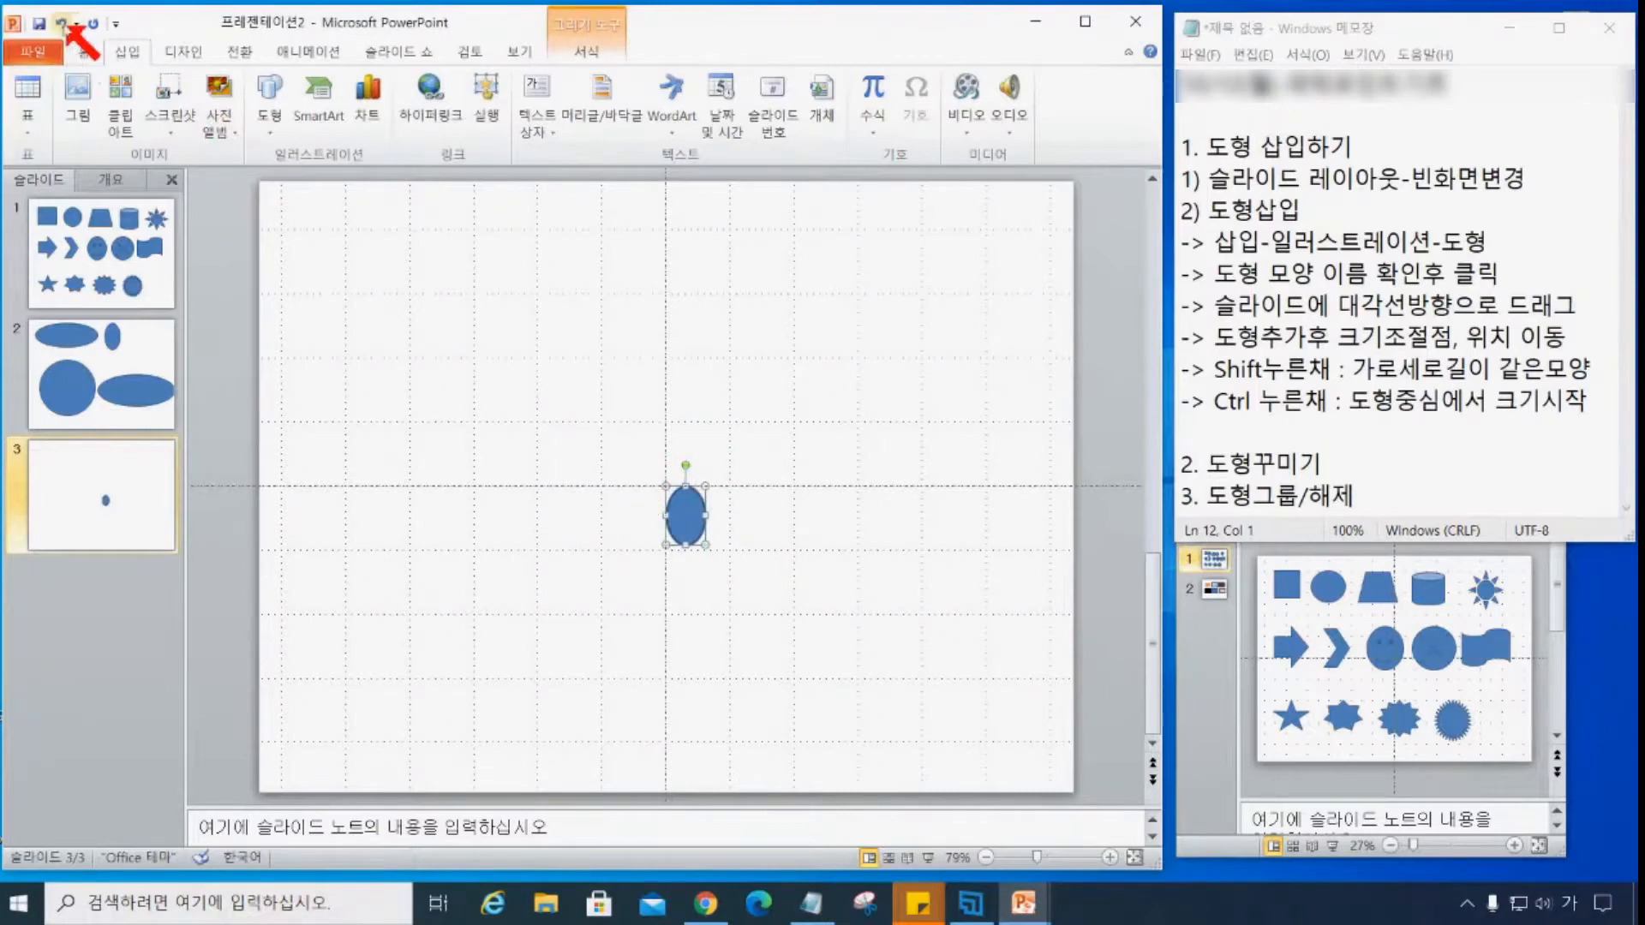
click(62, 24)
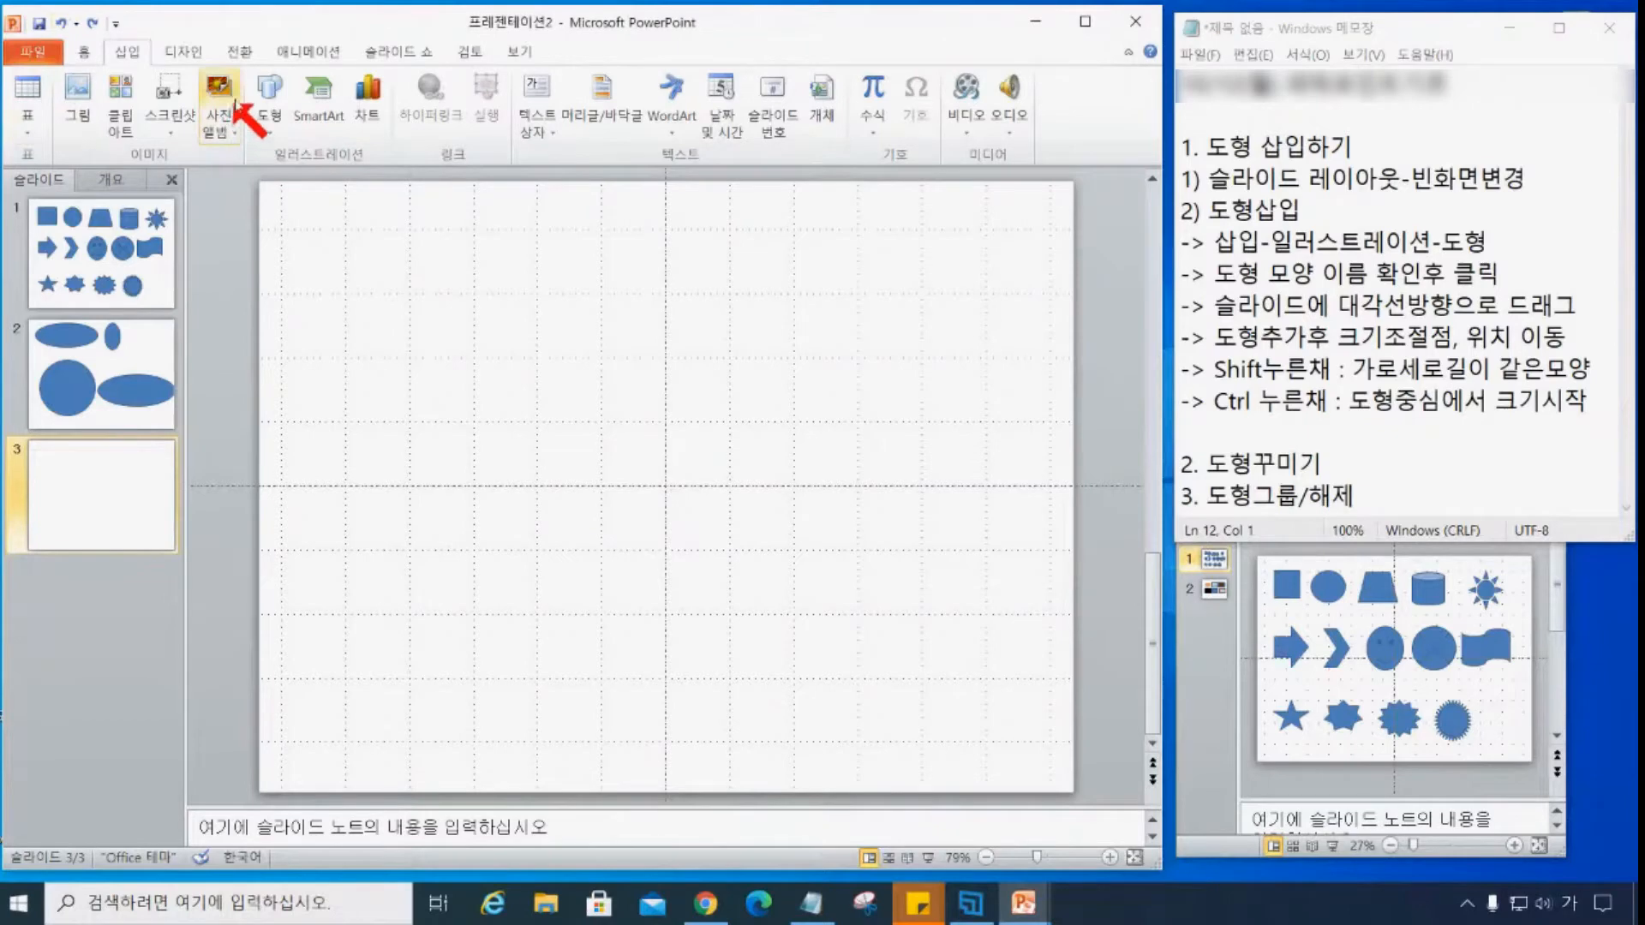
- Draw a perfect circle four grid squares across, sized outward from the intersection of the guides on slide 3
click(270, 96)
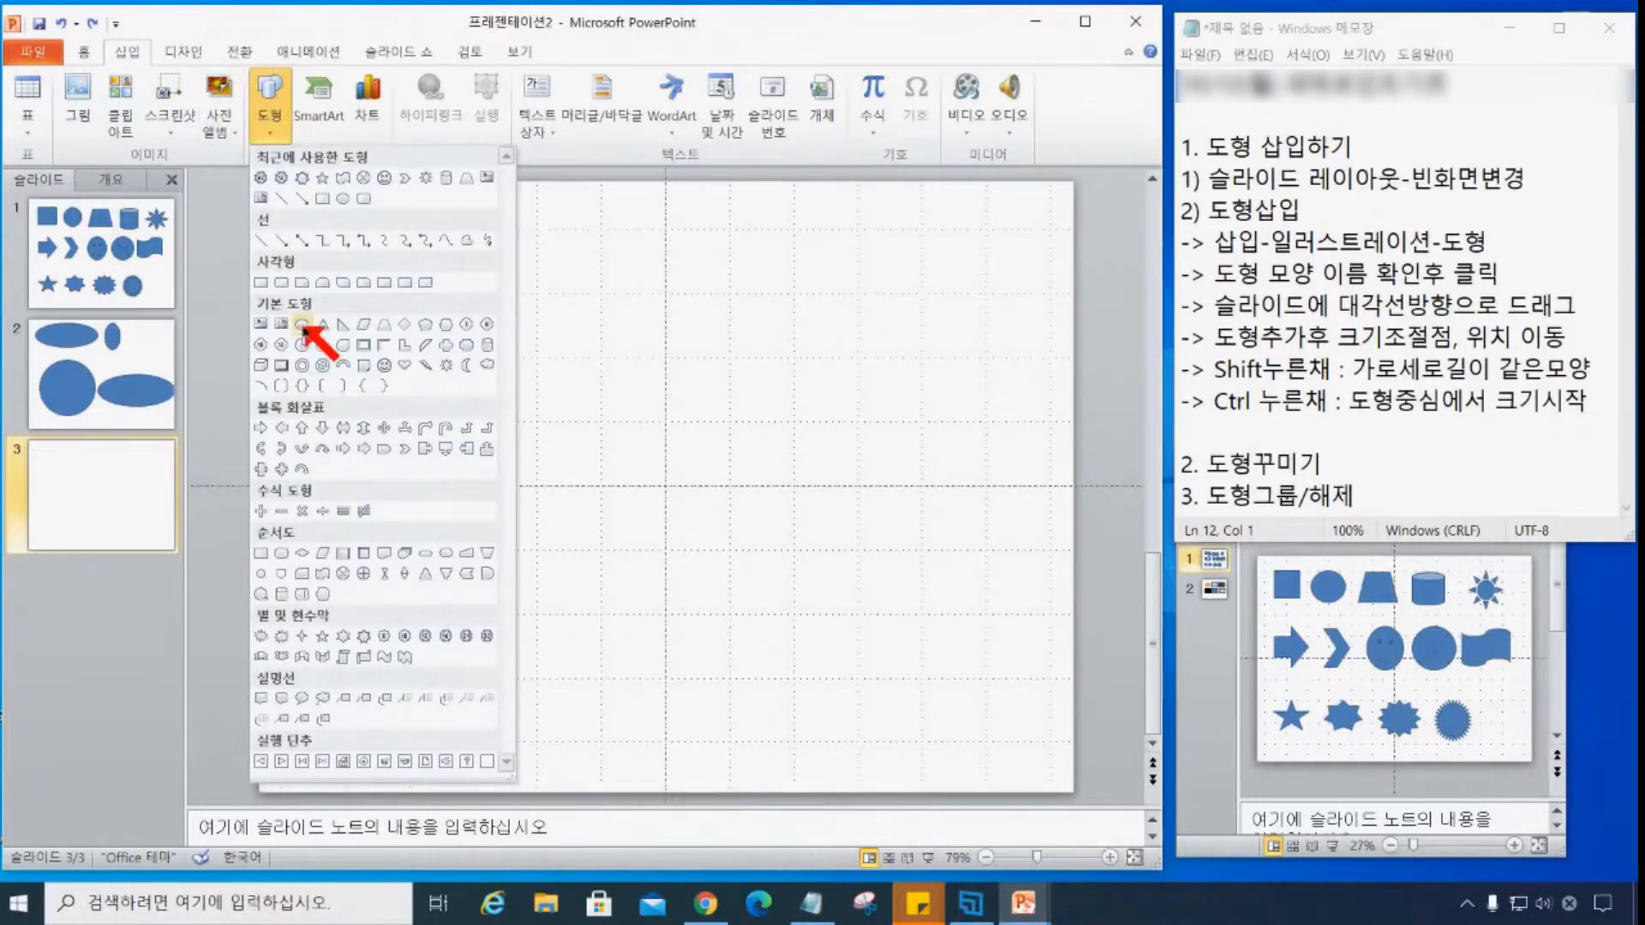
click(303, 325)
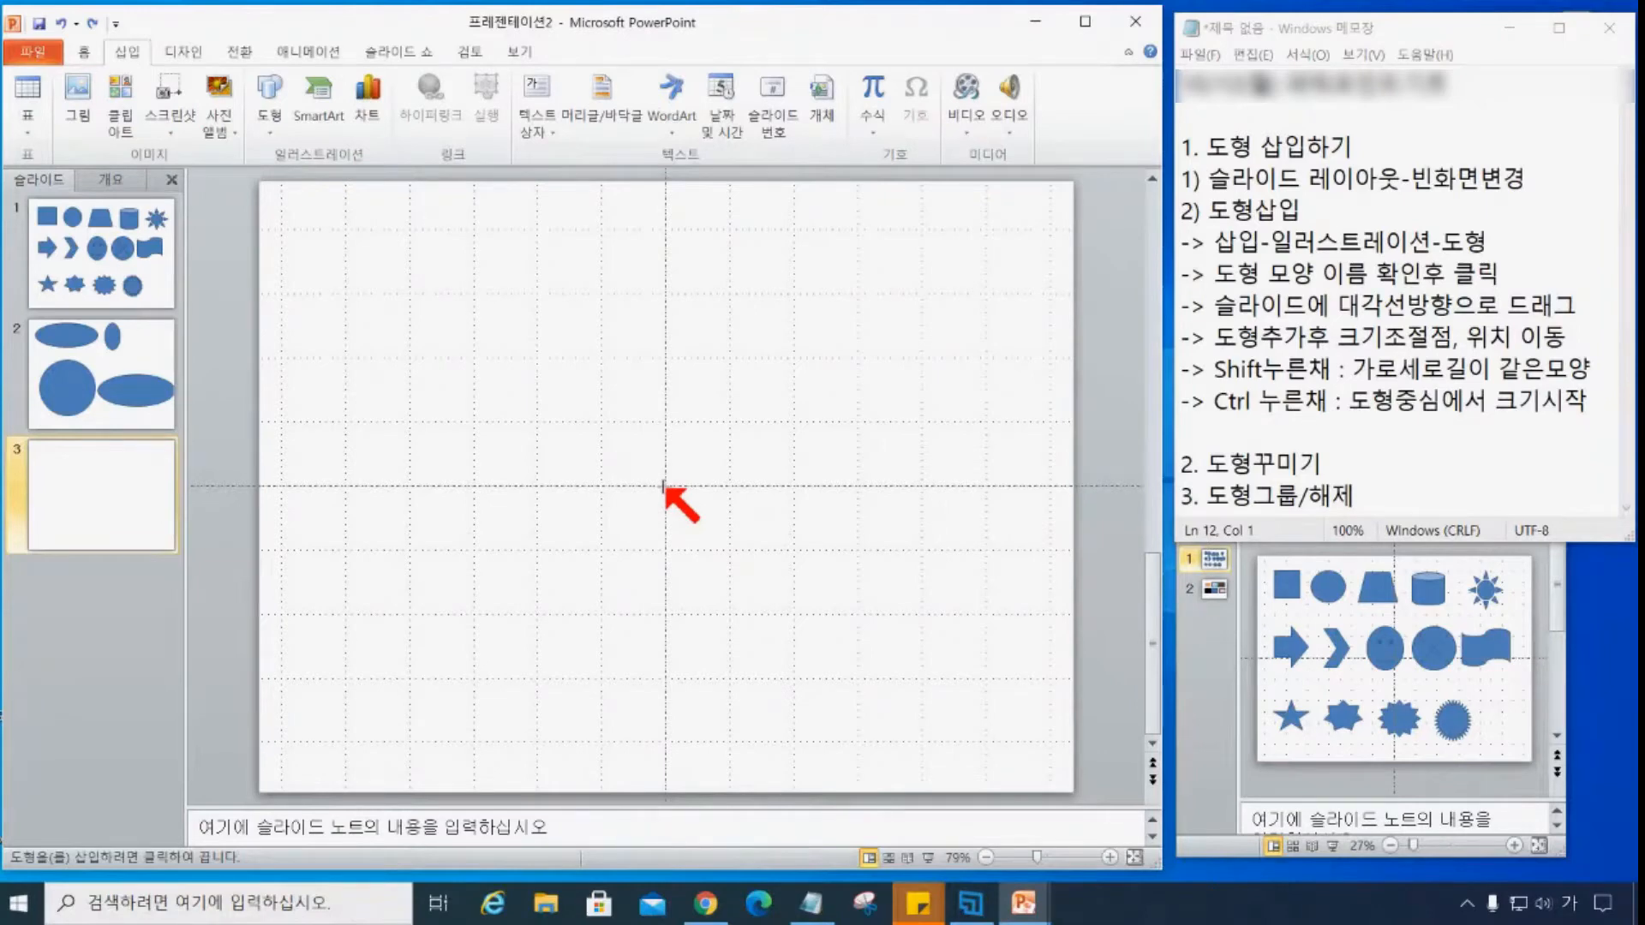
mouse_move(665, 486)
mouse_down()
mouse_move(830, 598)
mouse_move(794, 569)
mouse_up()
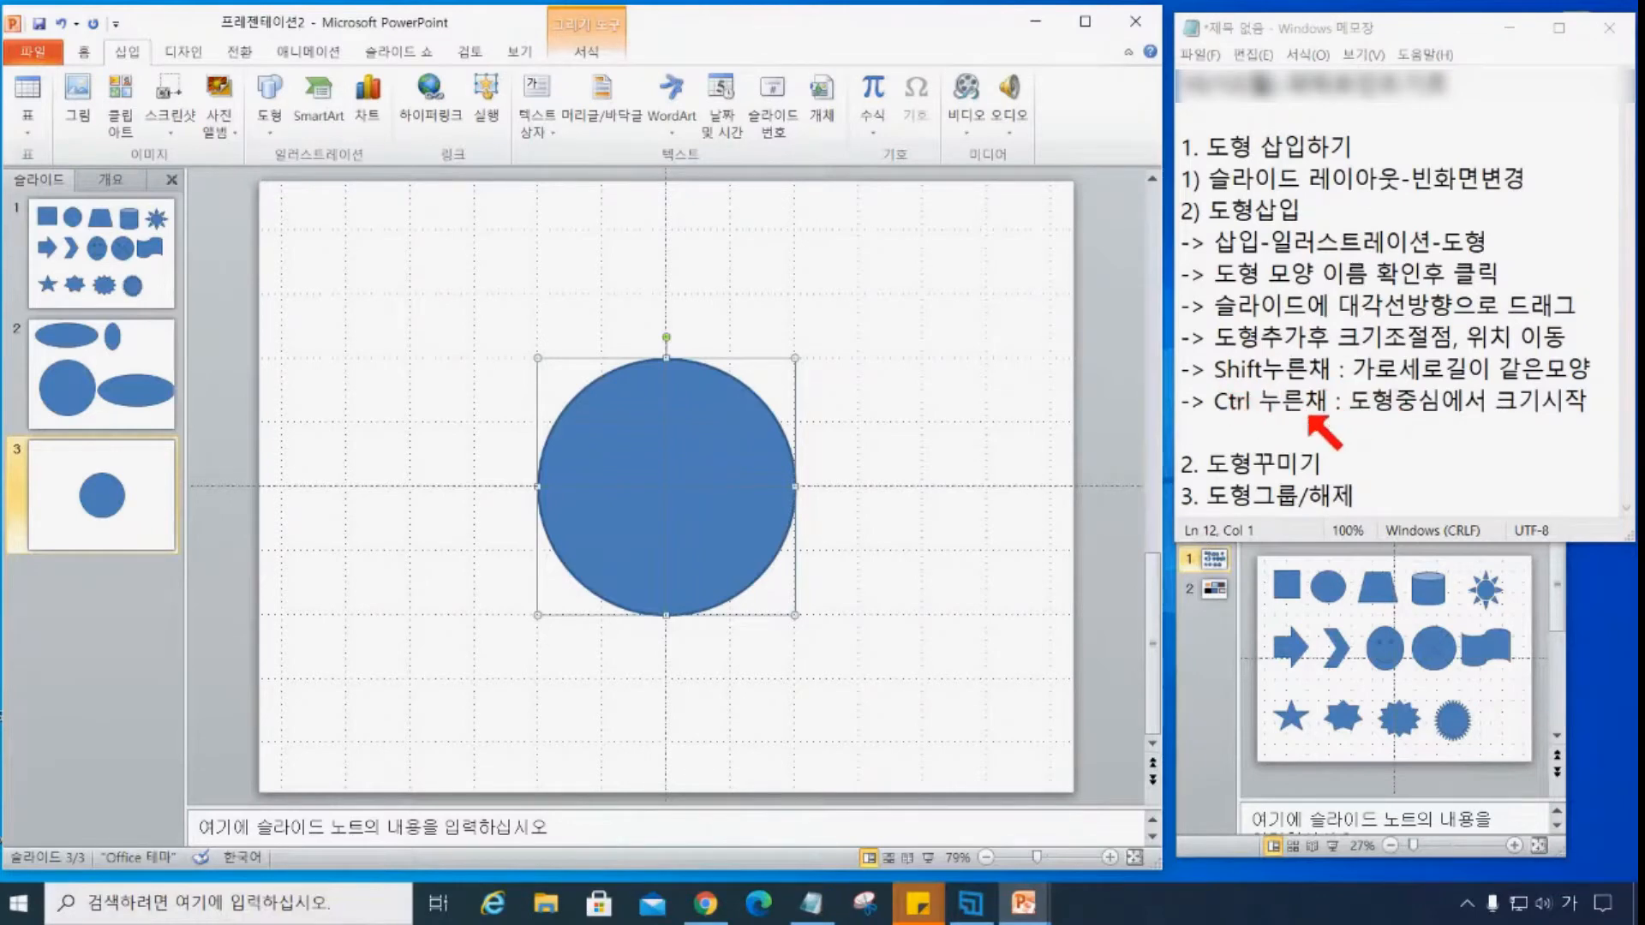
- In Notepad, start a new line below the Ctrl line with "-> Ctrl+Shift누른채 :"
click(1220, 439)
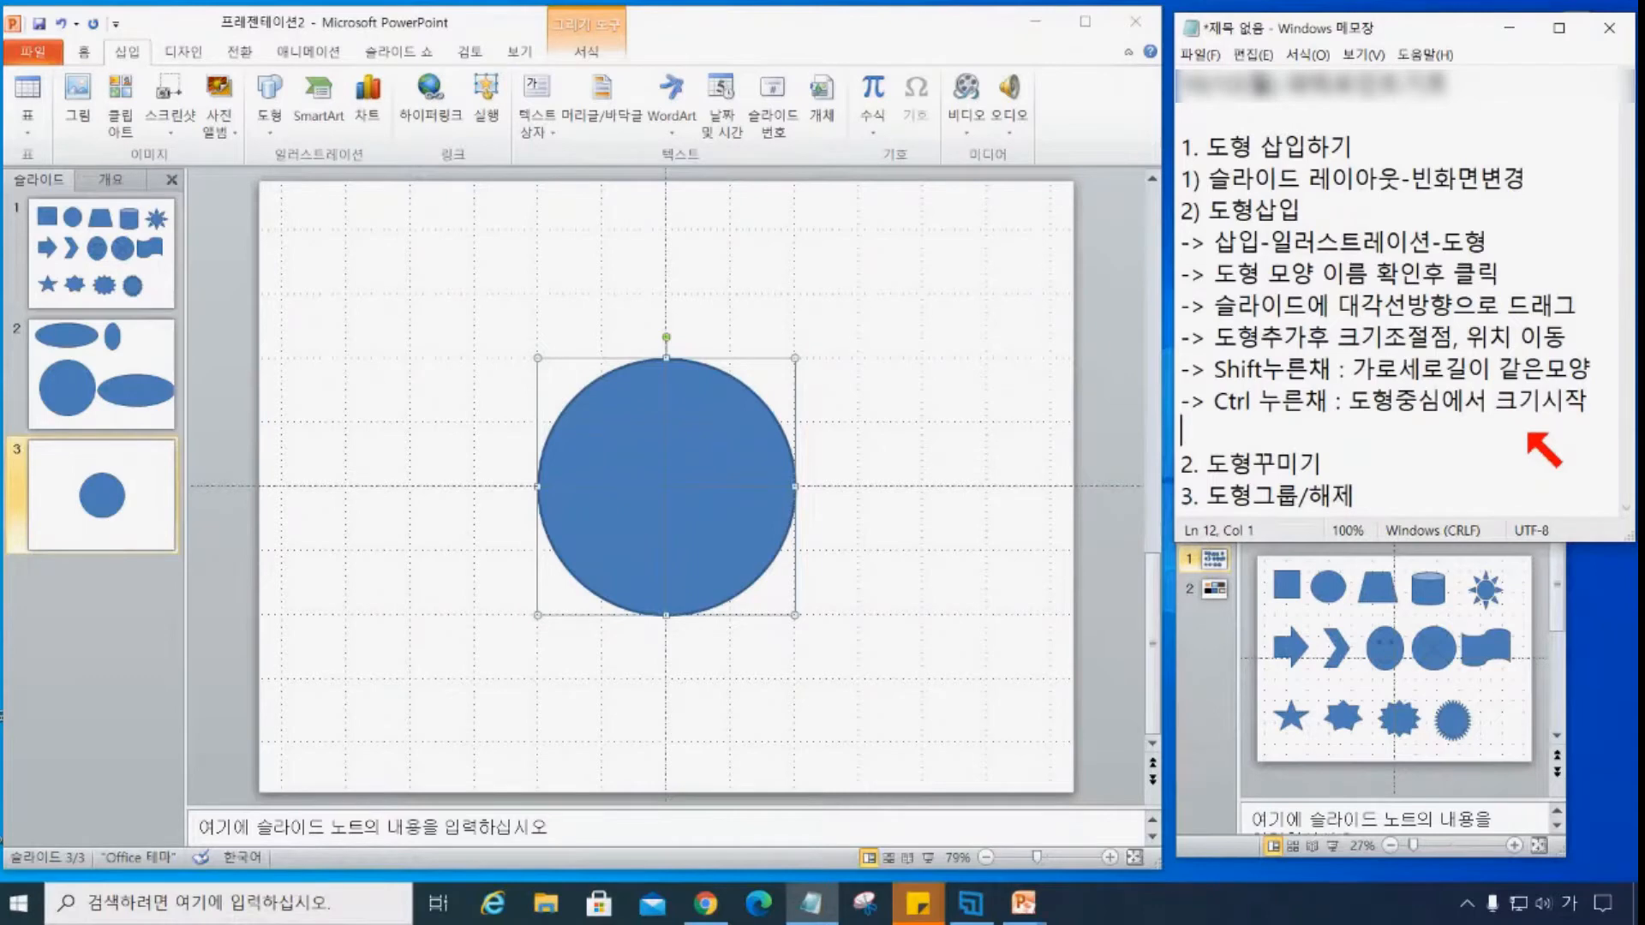
text(-> ㅊ)
key(BackSpace)
text(Ctrl+노)
key(Hangul)
text(Shfit)
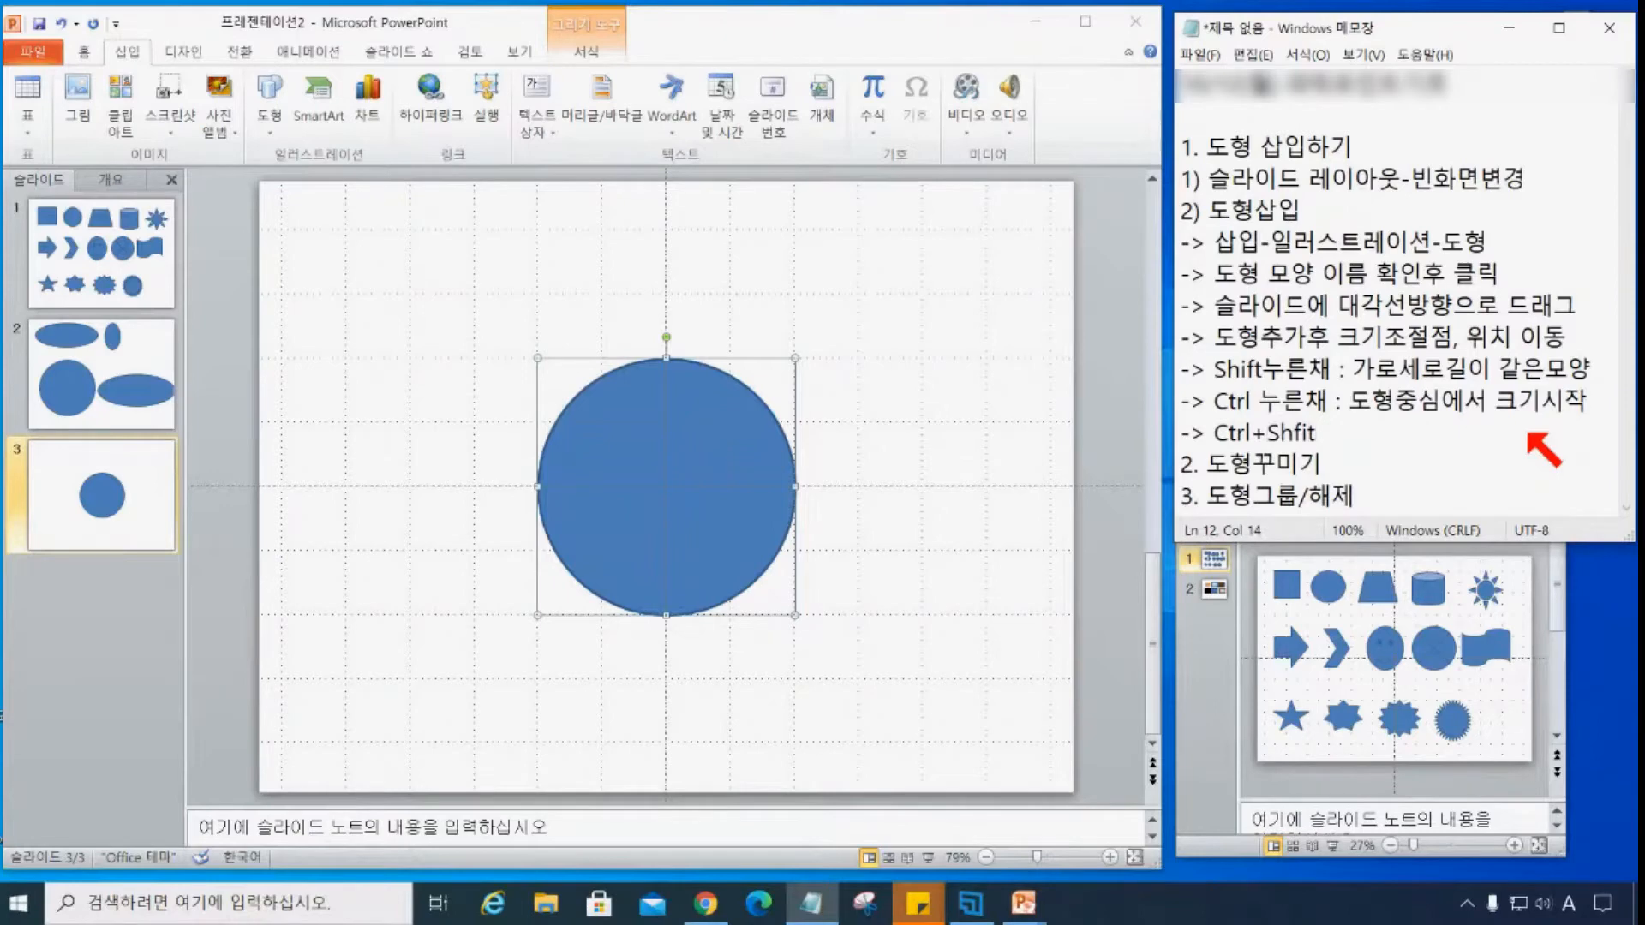
key(Left)
key(Left)
text(i)
key(End)
text(sn)
key(BackSpace)
key(BackSpace)
key(BackSpace)
text(누른채 :)
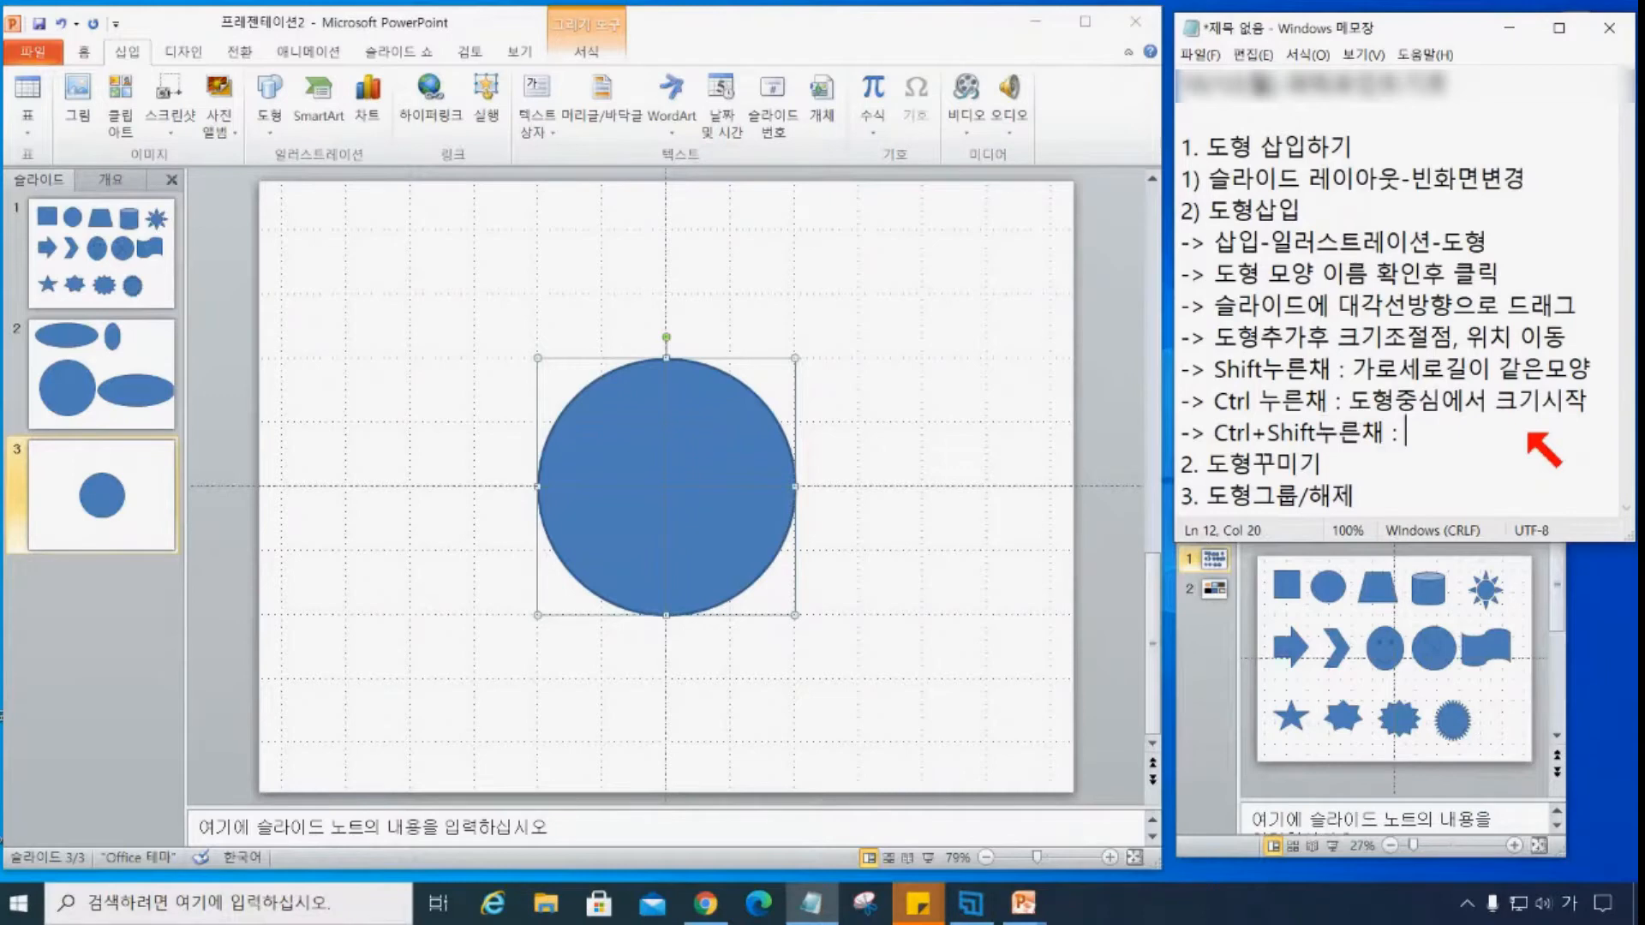
- Complete the Ctrl+Shift line with "도형중심에서 시작하는 가로세로크기 같은 도형 삽입" and add empty lines below it
text(도형중심에서 지가)
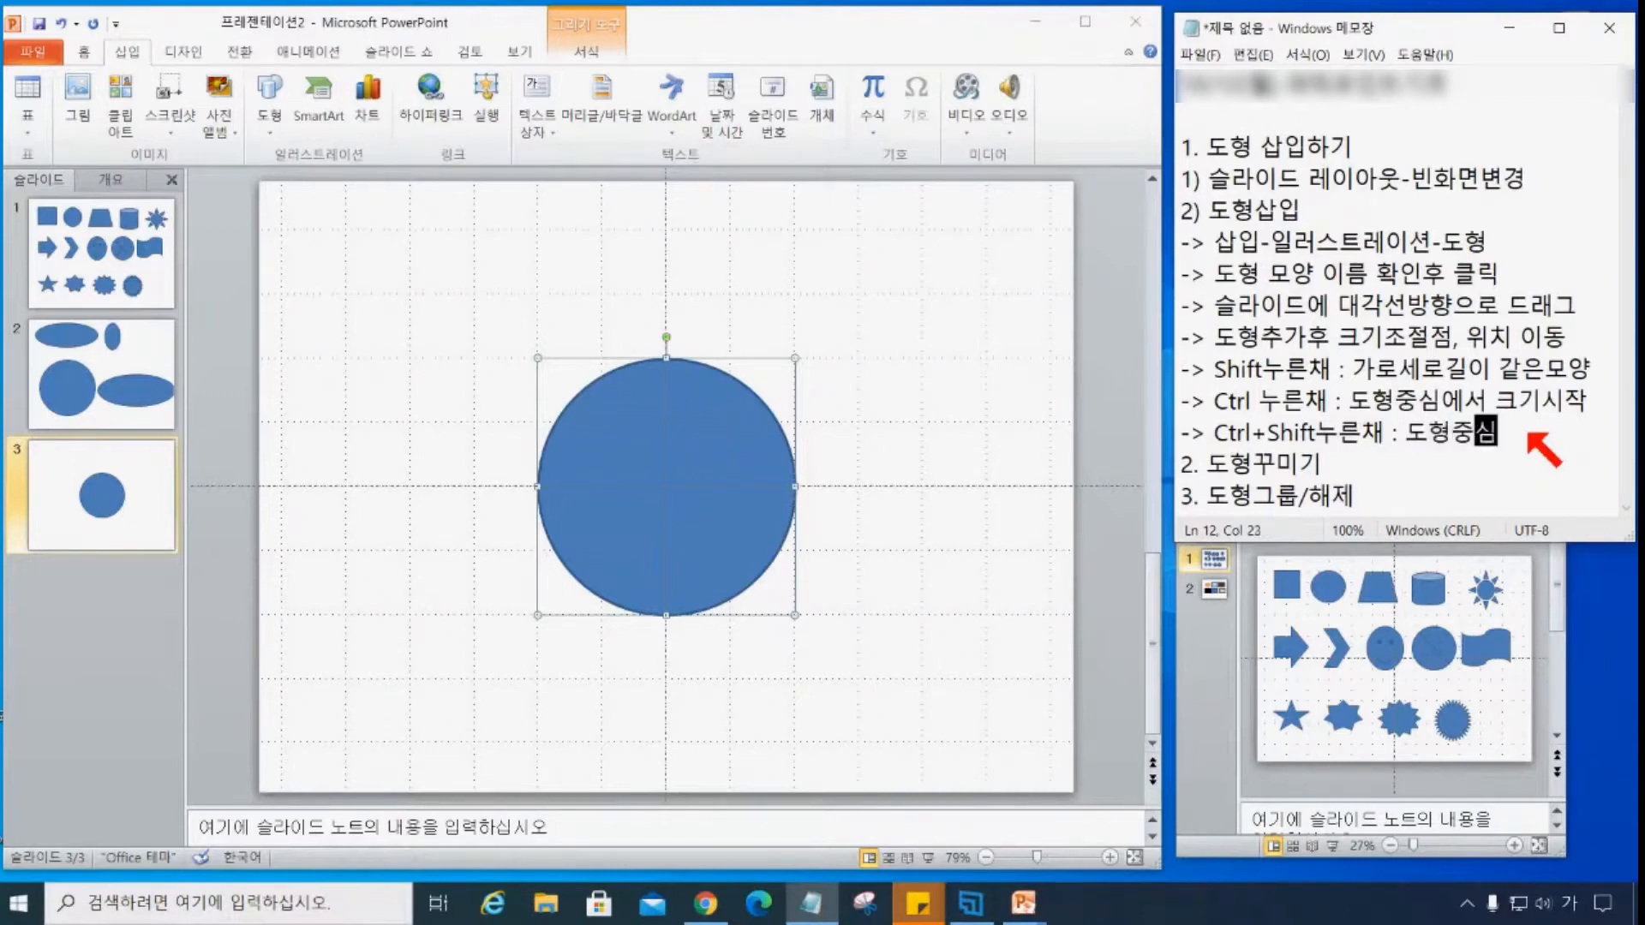
key(BackSpace)
key(BackSpace)
key(BackSpace)
text(시작하는 정)
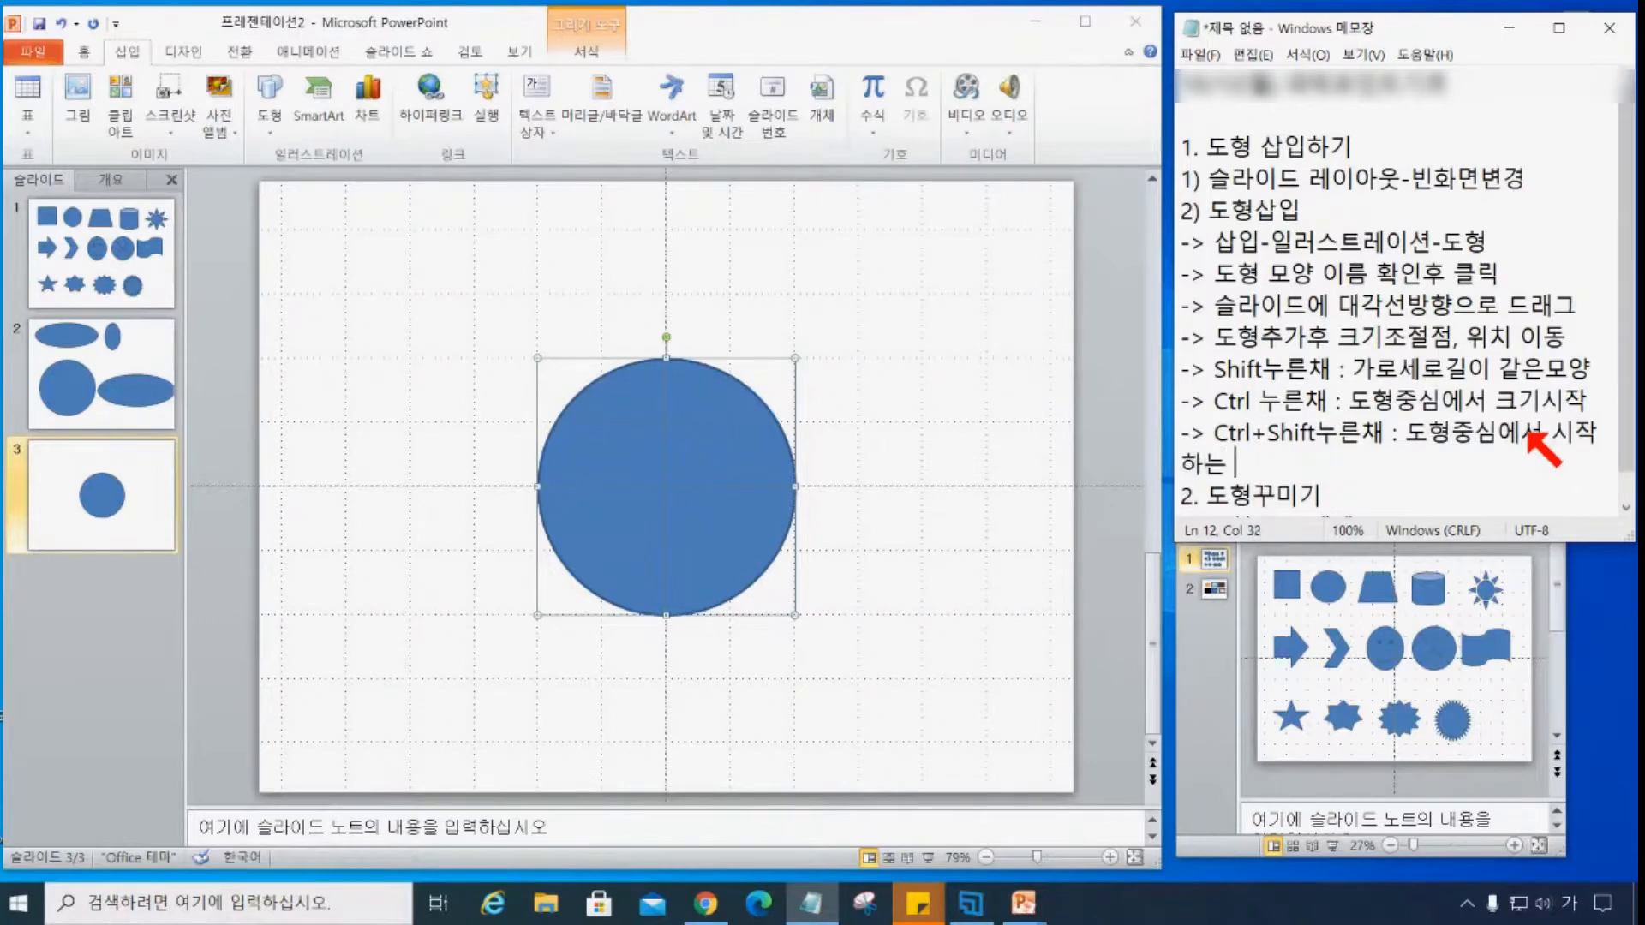
key(BackSpace)
text(가록)
key(BackSpace)
text(세로그)
text(크기 같은)
text( 도형)
text( 삽이)
key(Return)
key(Return)
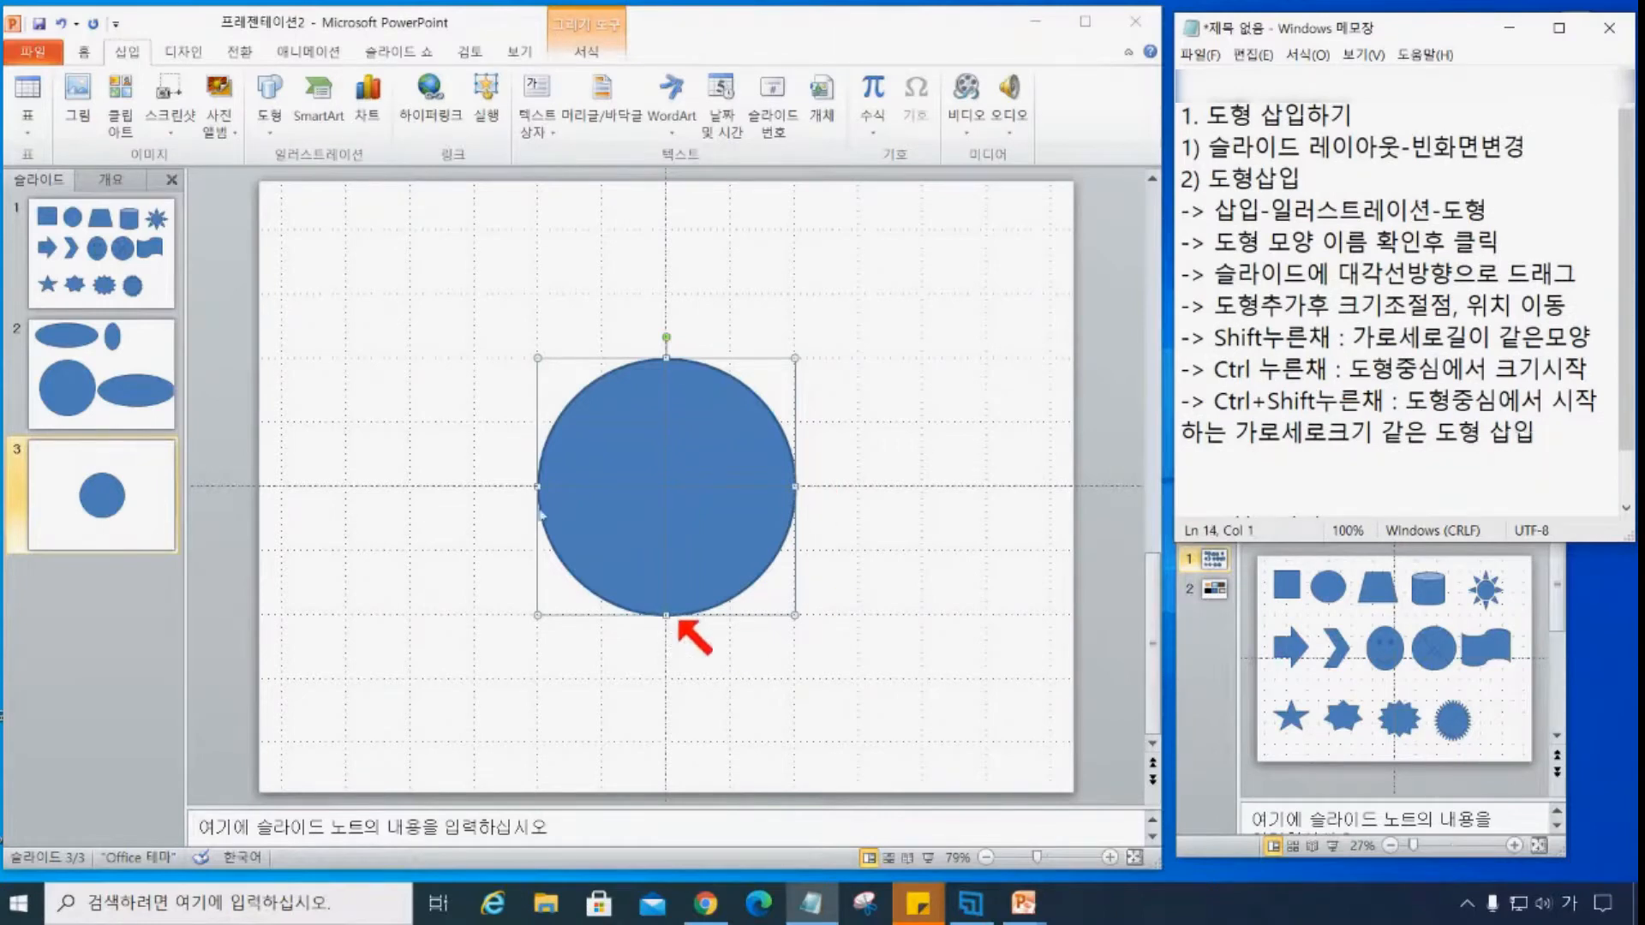
- Below the Ctrl+Shift line, add the note "** 보기-표시 중 눈금자, 눈금선, 안내선등 이용", checking the option names in PowerPoint's view settings
click(1228, 461)
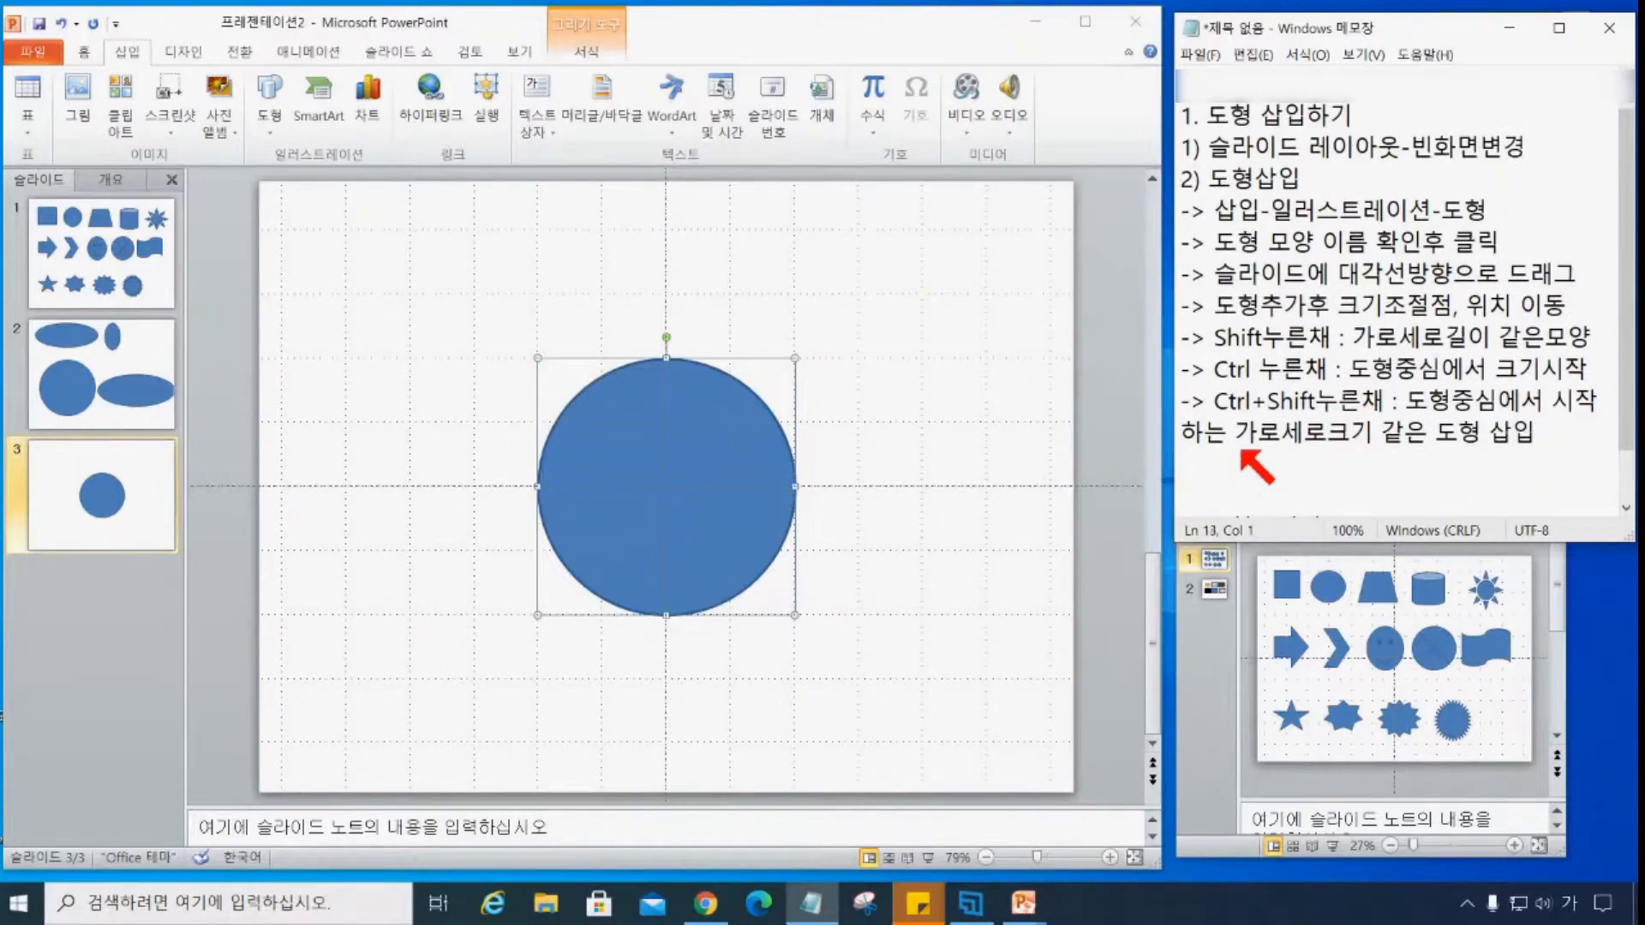
text(** 보기-표)
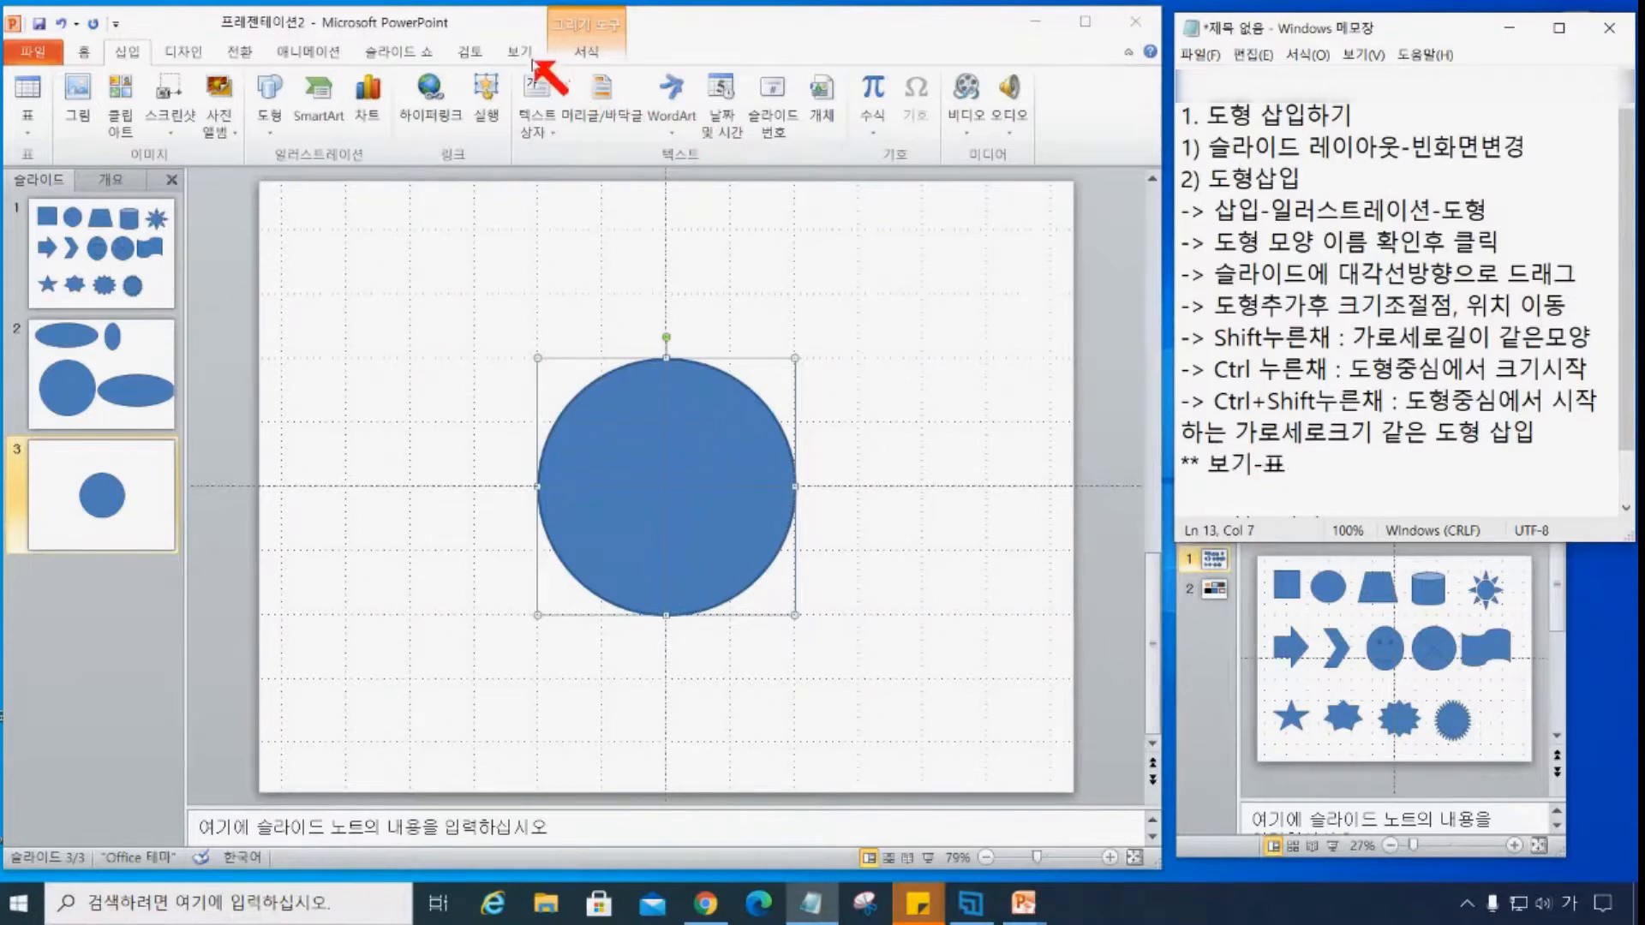
click(529, 56)
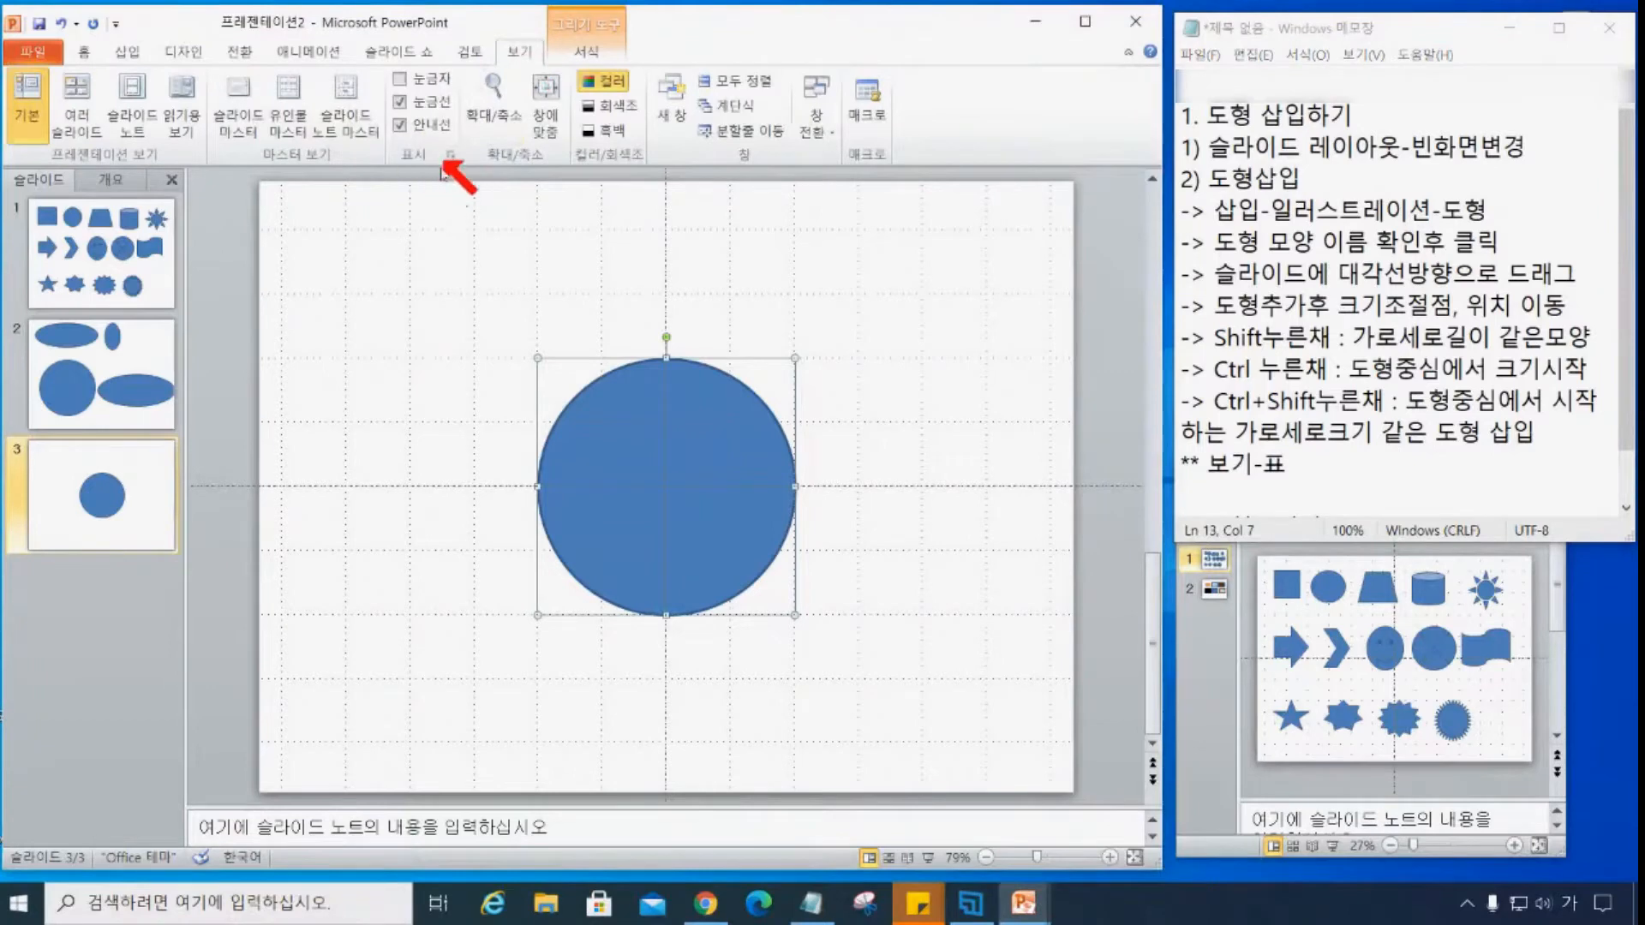
click(1290, 459)
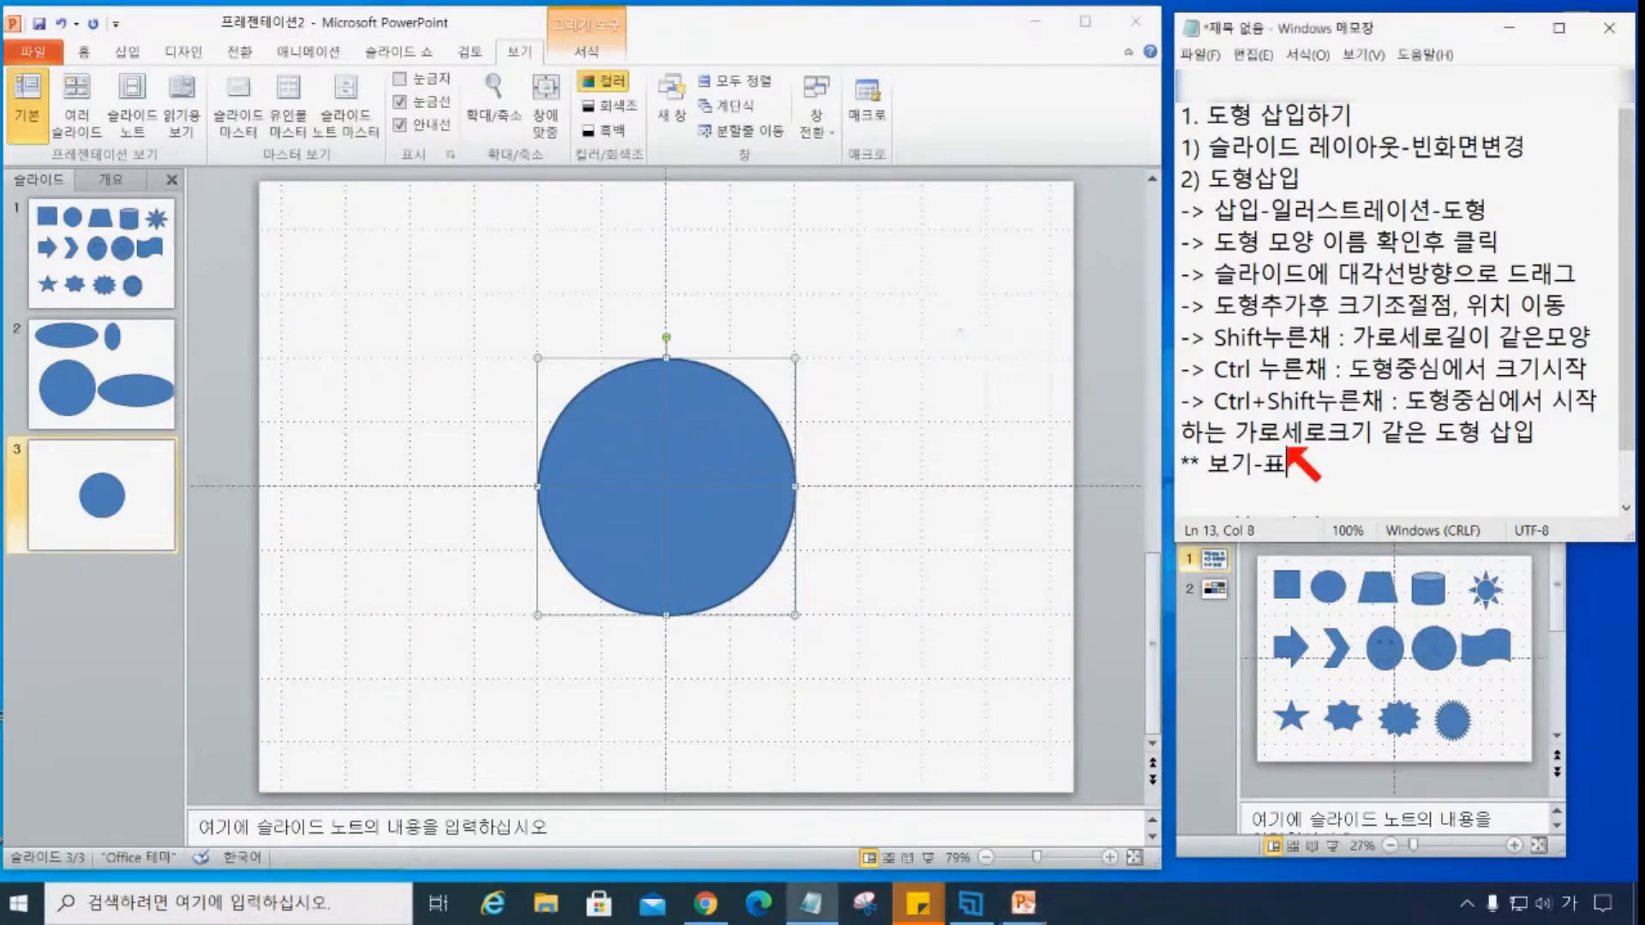
text(ㅅ)
text(ㅣ)
text( 중)
text( 눈금자)
text(, 눈그)
text(선, 안내서)
text(등 이용)
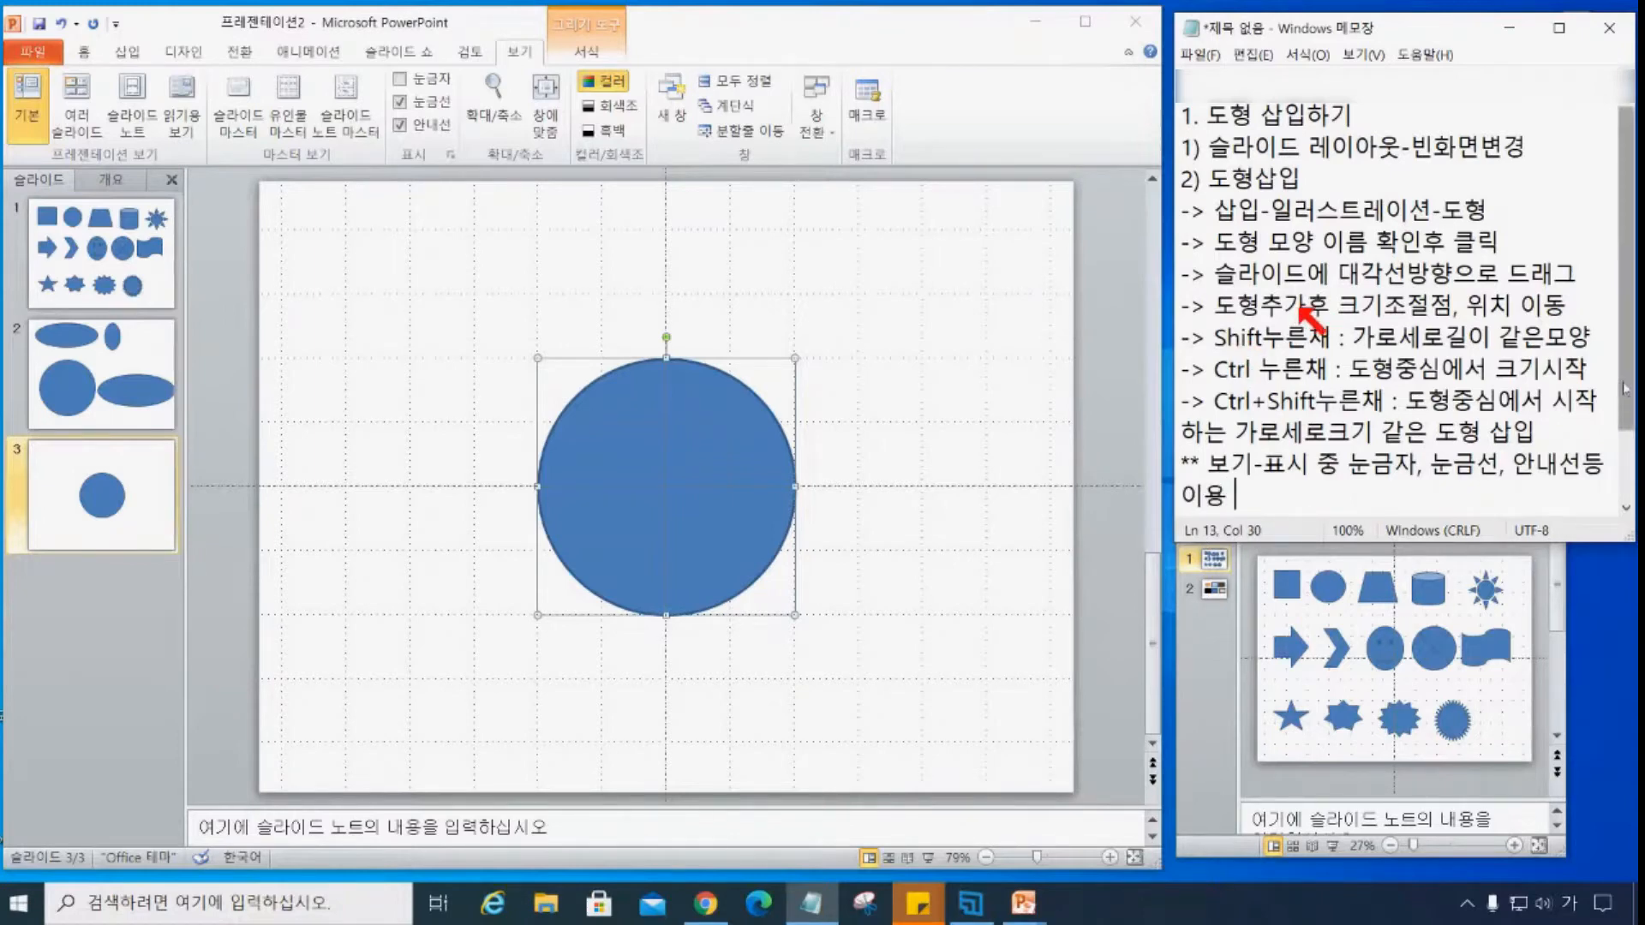
scroll(1311, 320, down, 1)
scroll(1307, 331, down, 1)
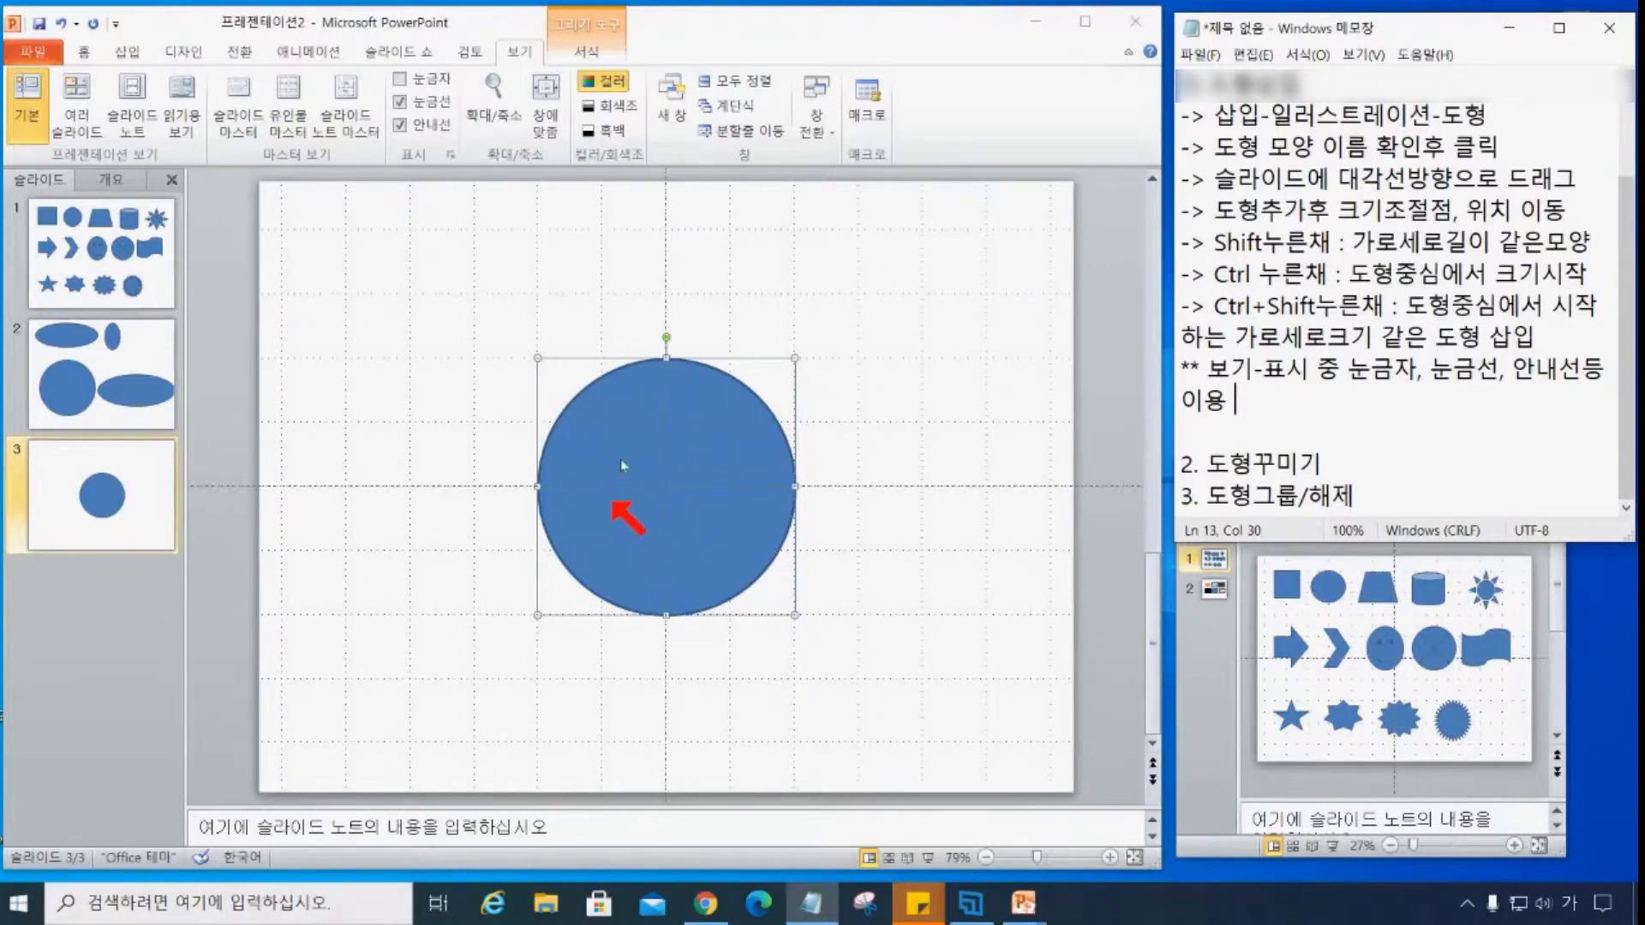
- Shrink the circle on slide 3 evenly around its center to two grid squares across
click(635, 497)
click(798, 363)
click(797, 361)
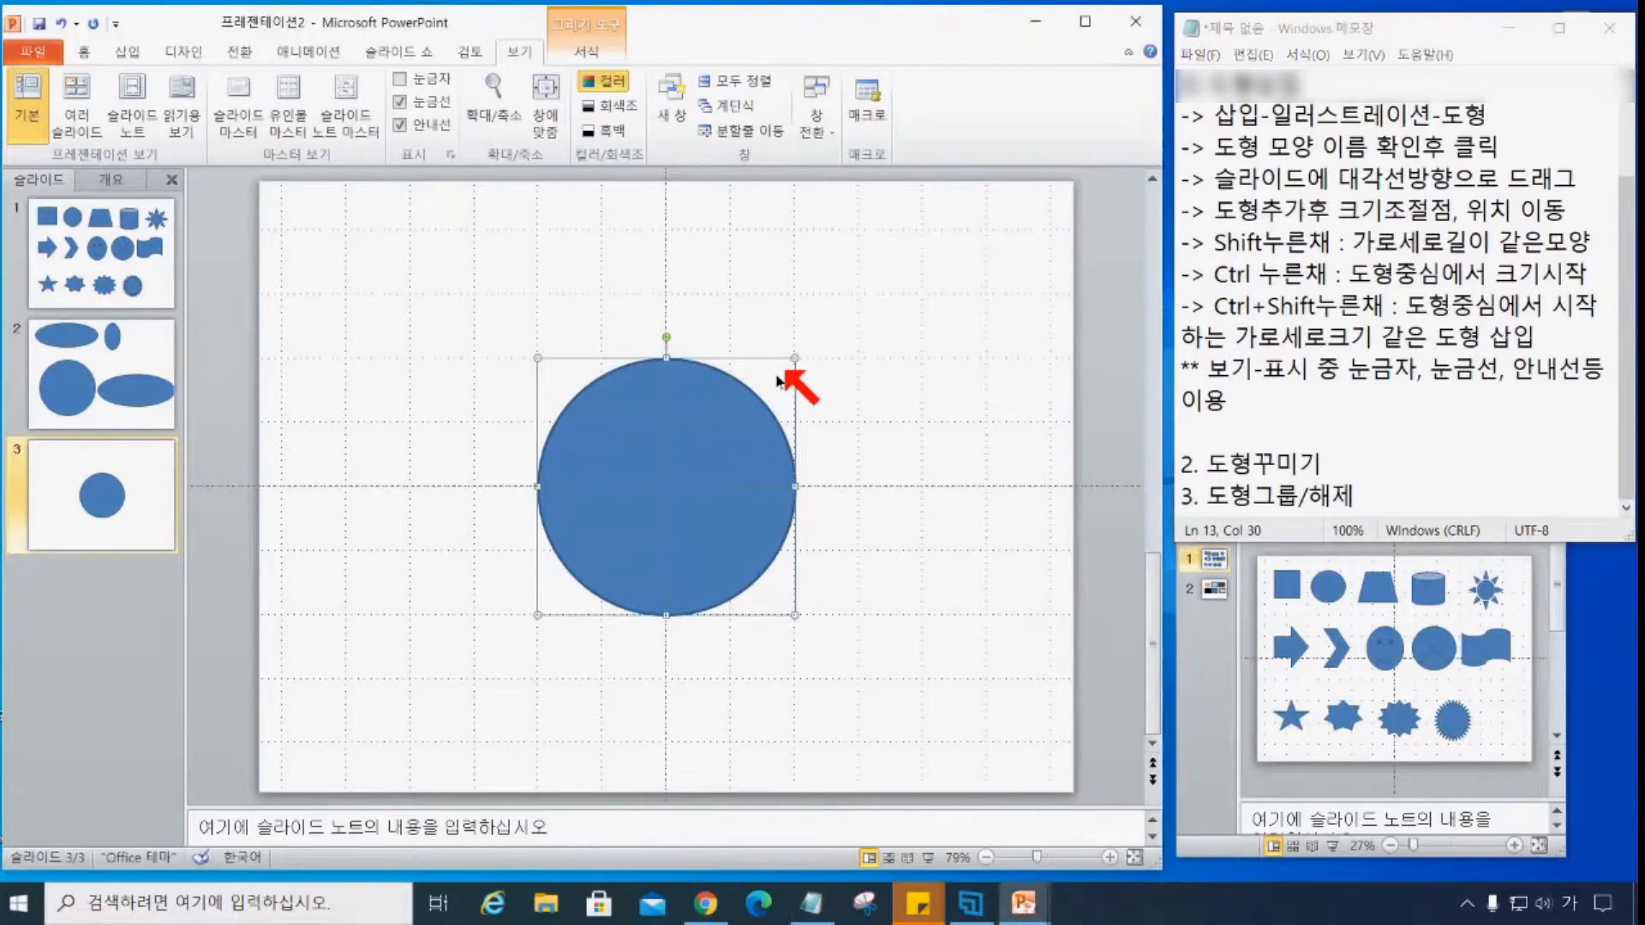
mouse_move(796, 360)
mouse_down()
mouse_move(642, 470)
mouse_move(782, 399)
mouse_move(656, 468)
mouse_move(683, 467)
mouse_move(802, 382)
mouse_up()
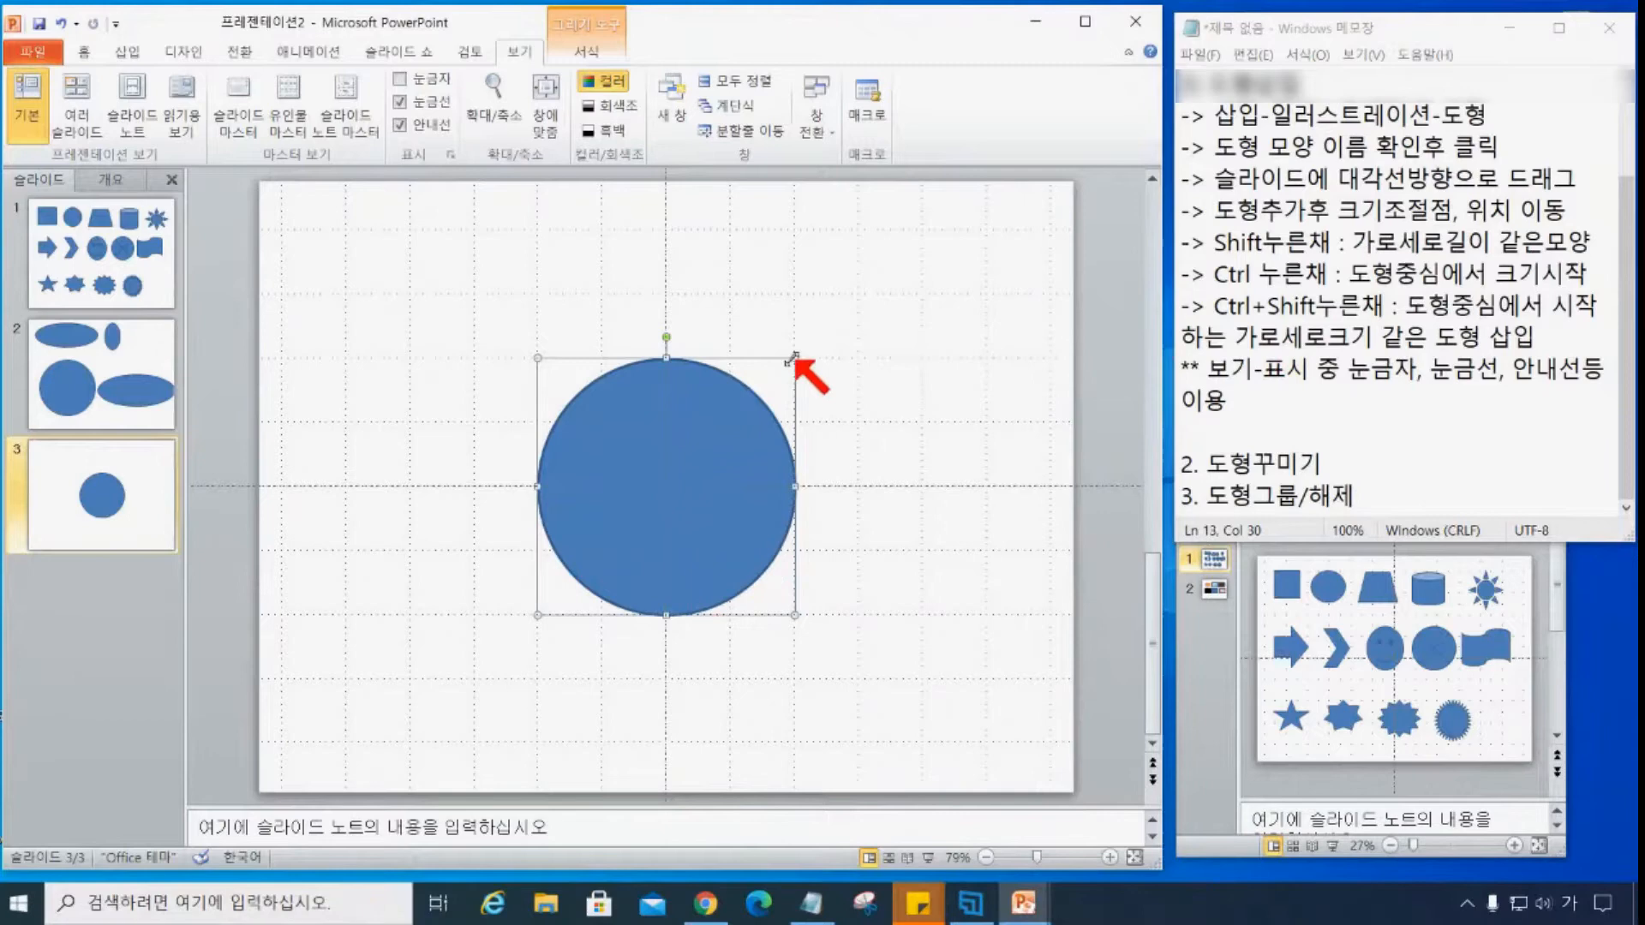
drag(795, 358, 712, 424)
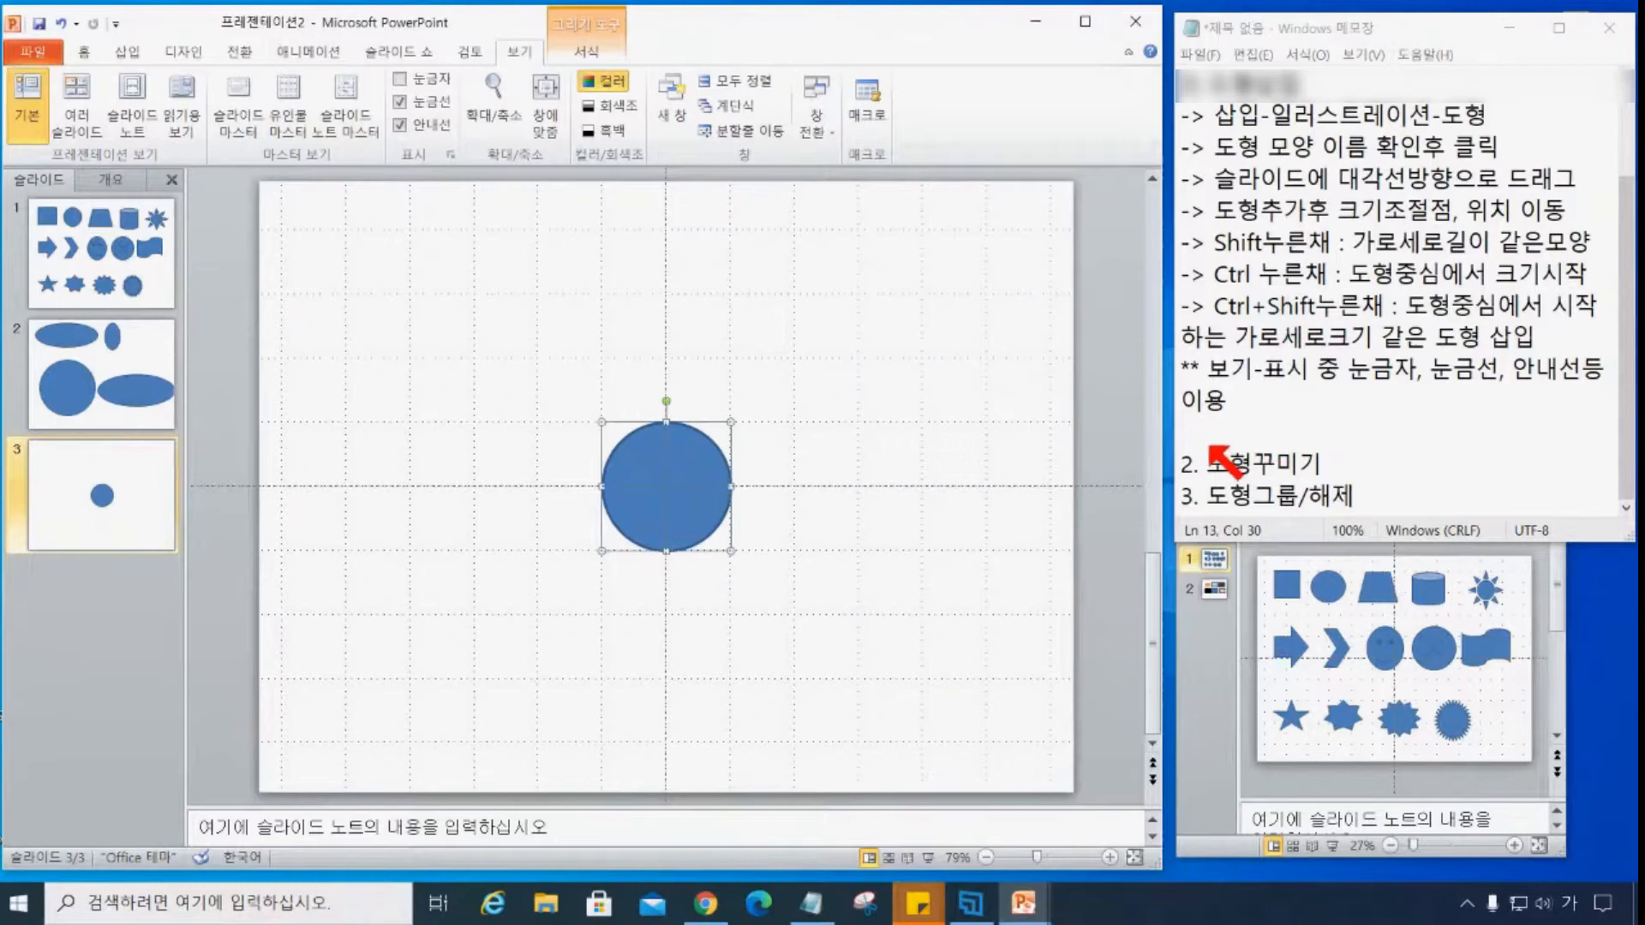
- Show slide 2 with the six formatted rectangles in the 프레젠테이션1 presentation as a preview of shape formatting
click(1211, 435)
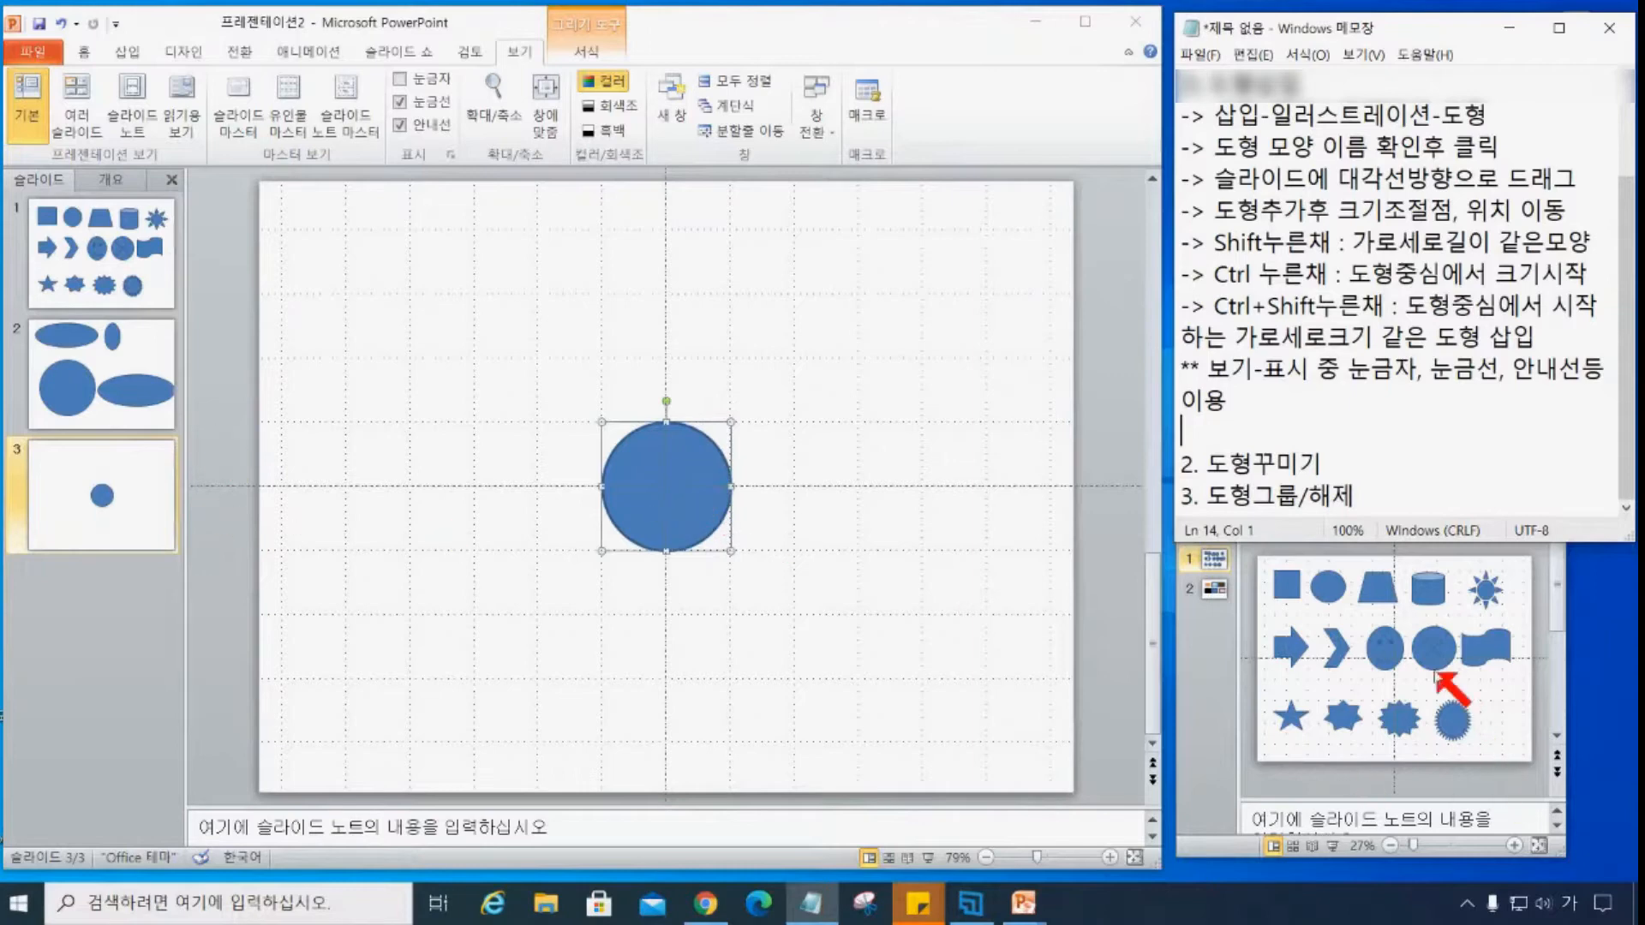
click(1201, 660)
scroll(1423, 656, down, 1)
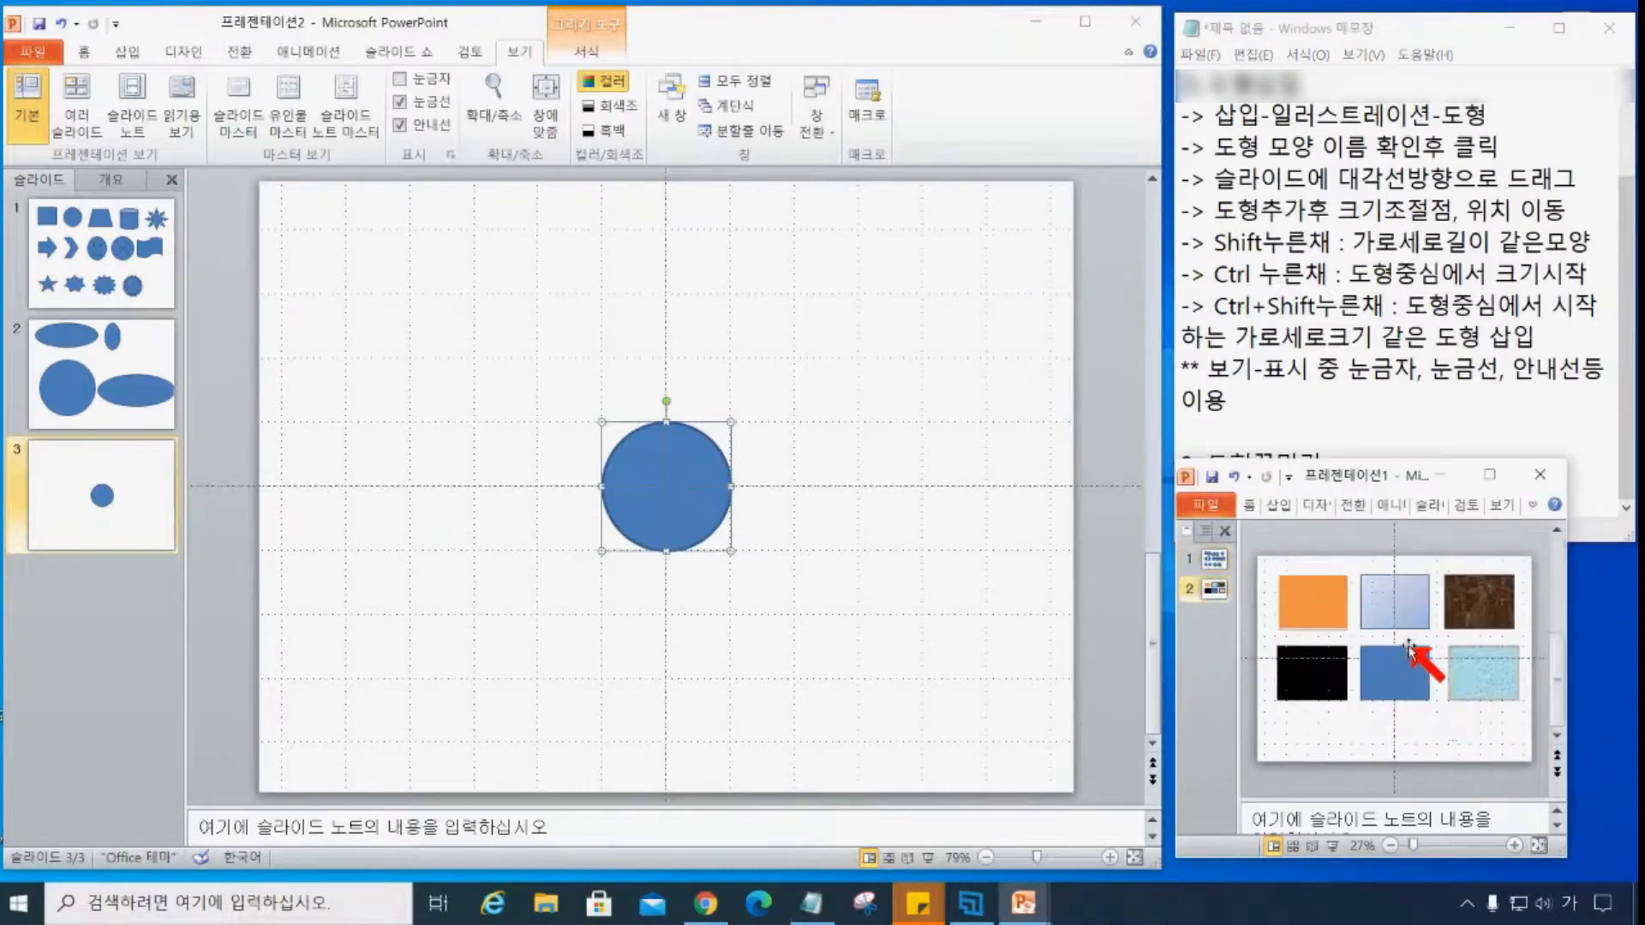
click(1406, 644)
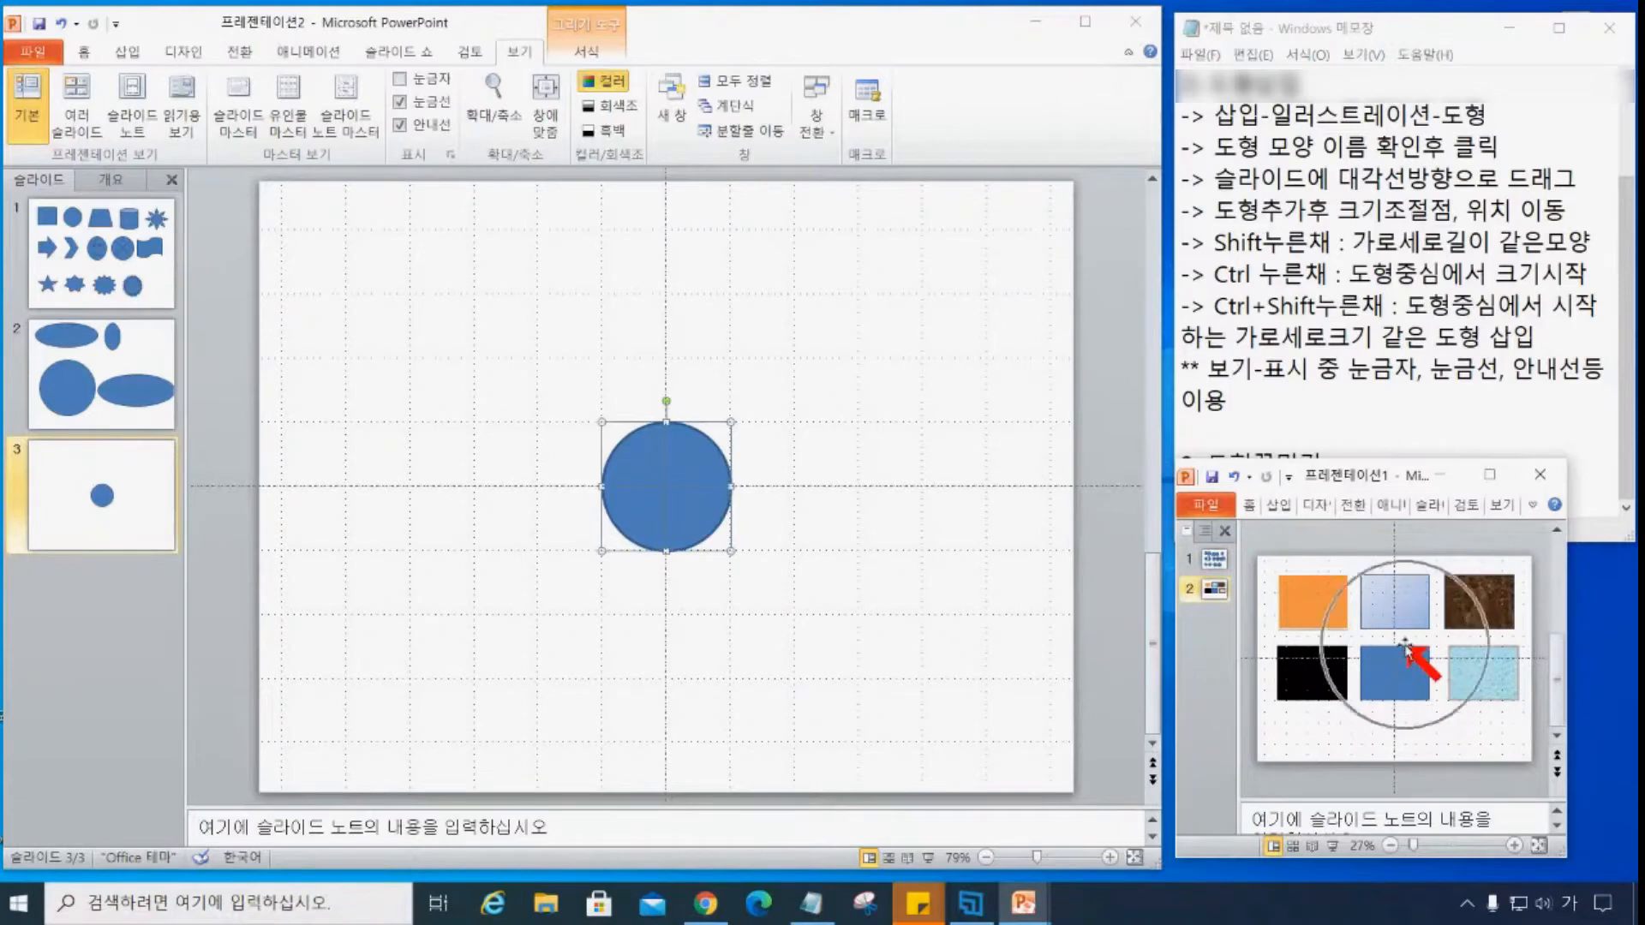
click(669, 492)
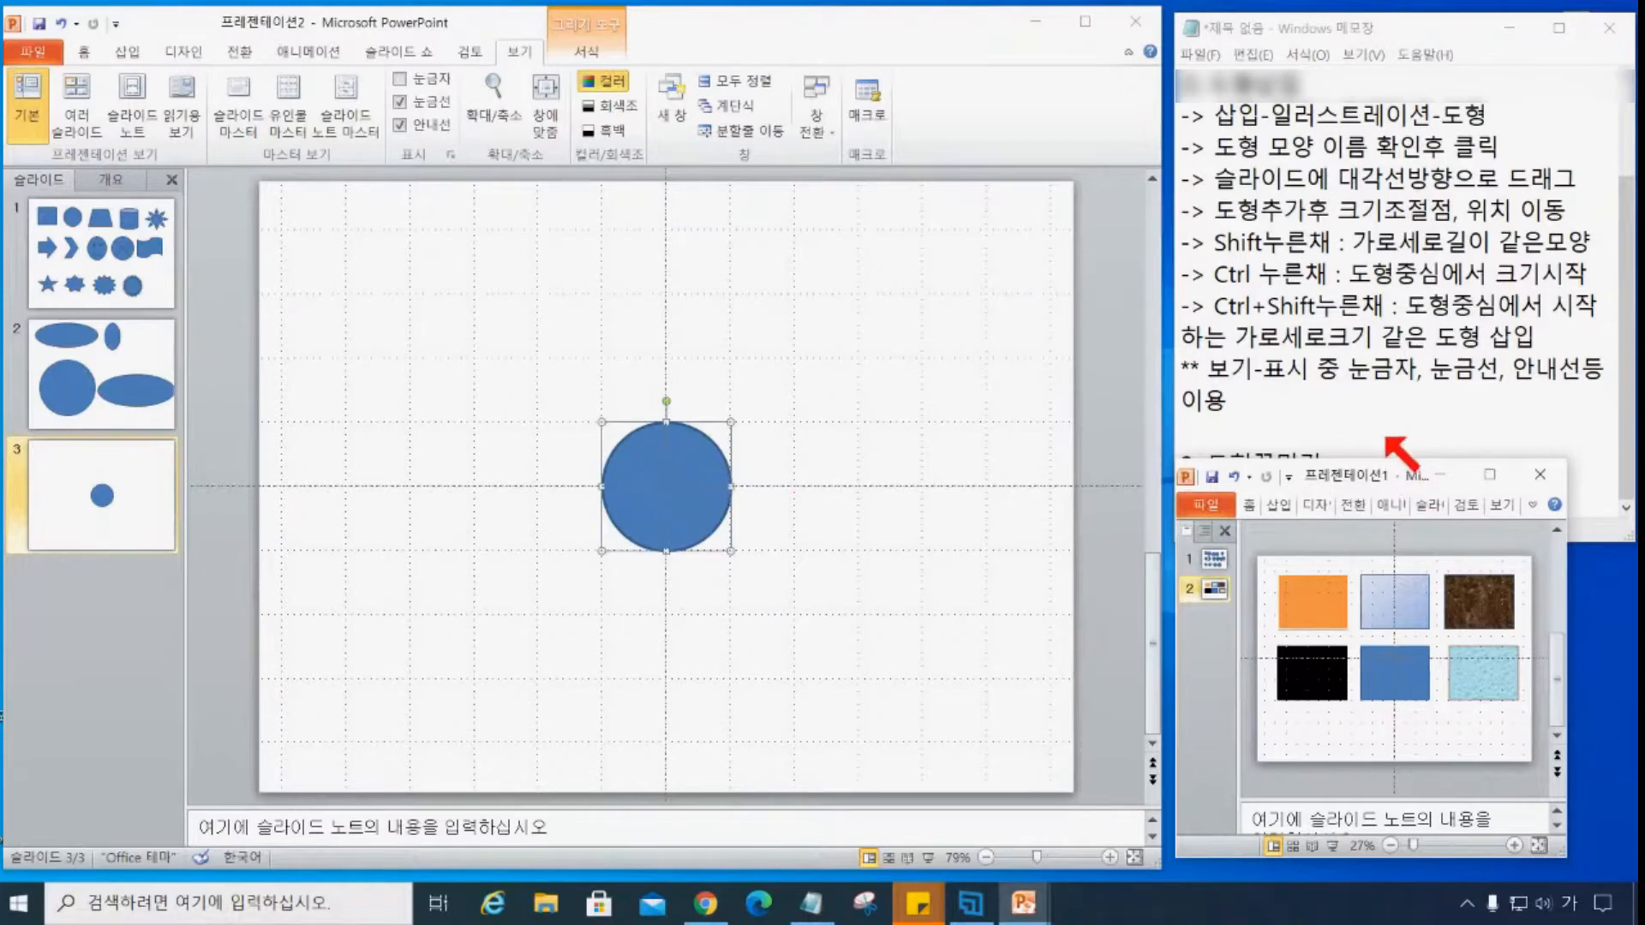
- In Notepad, add the heading "3) 도형복사하기" below the gridlines and guides note, with a new line after it
click(1410, 439)
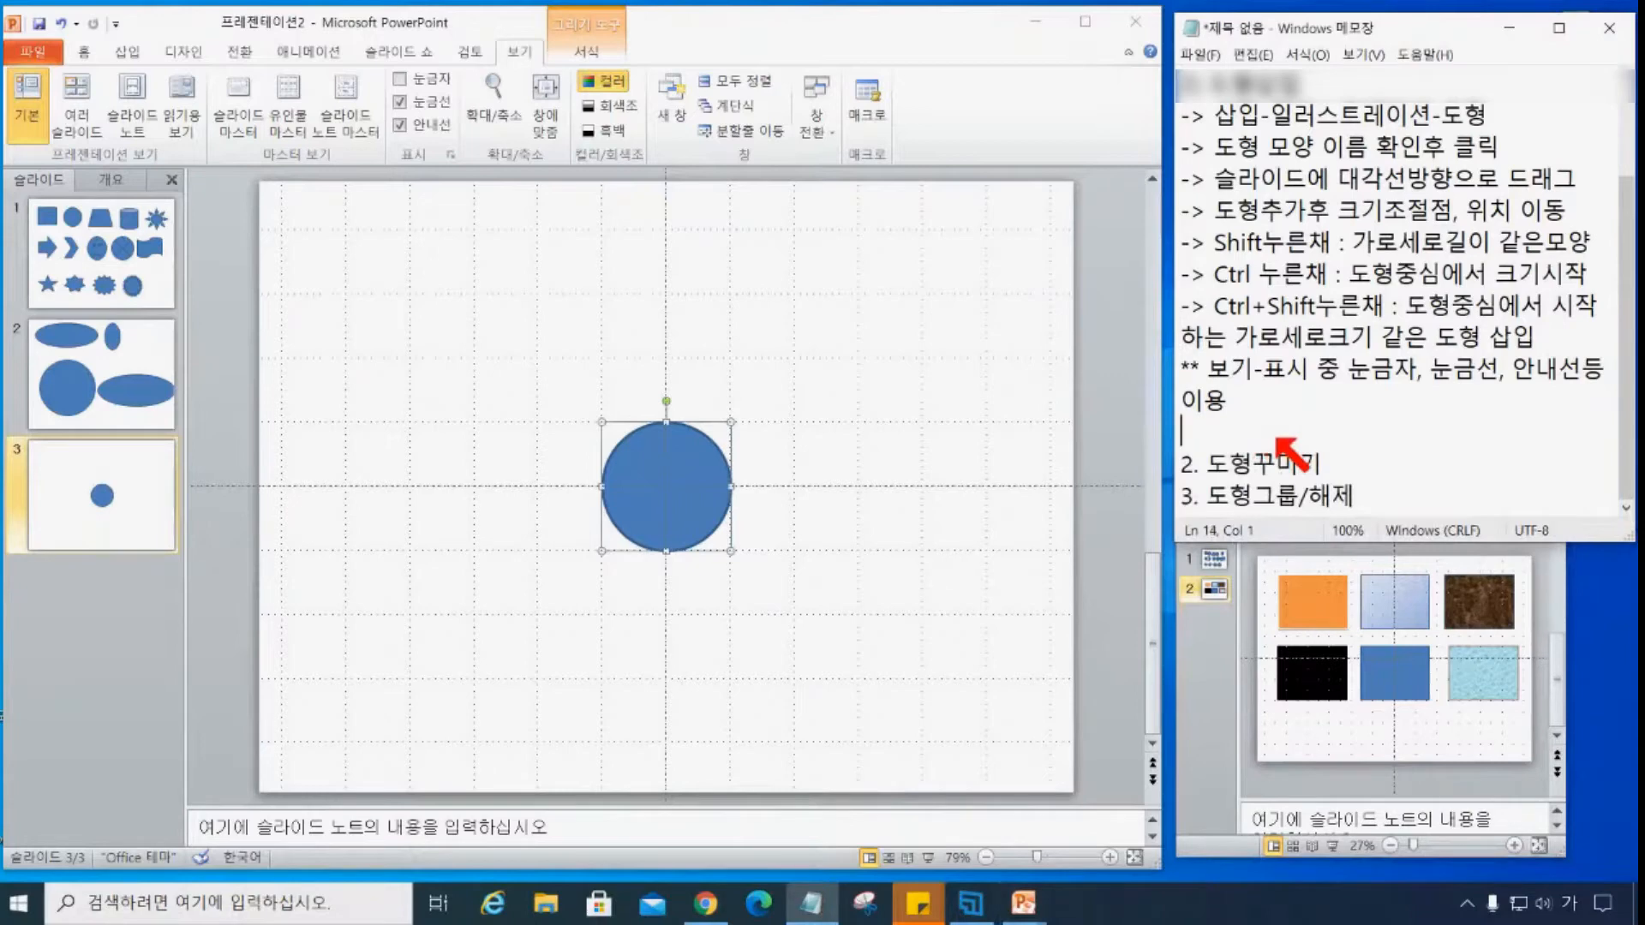
text(도형ㅂ)
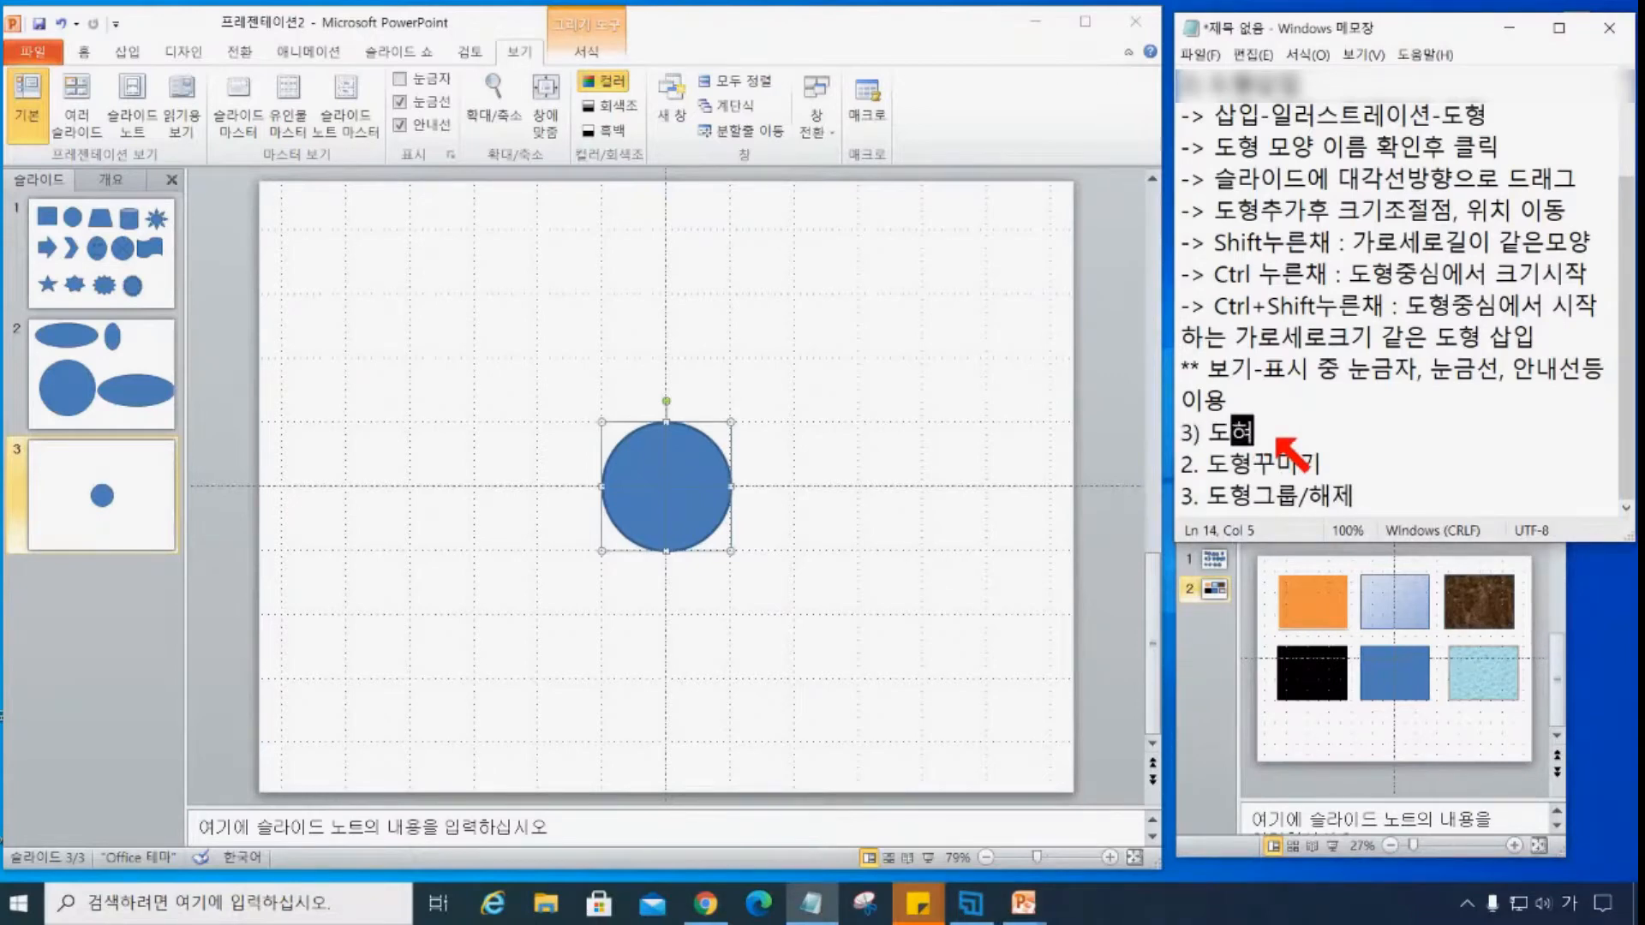
text(사하기)
key(Return)
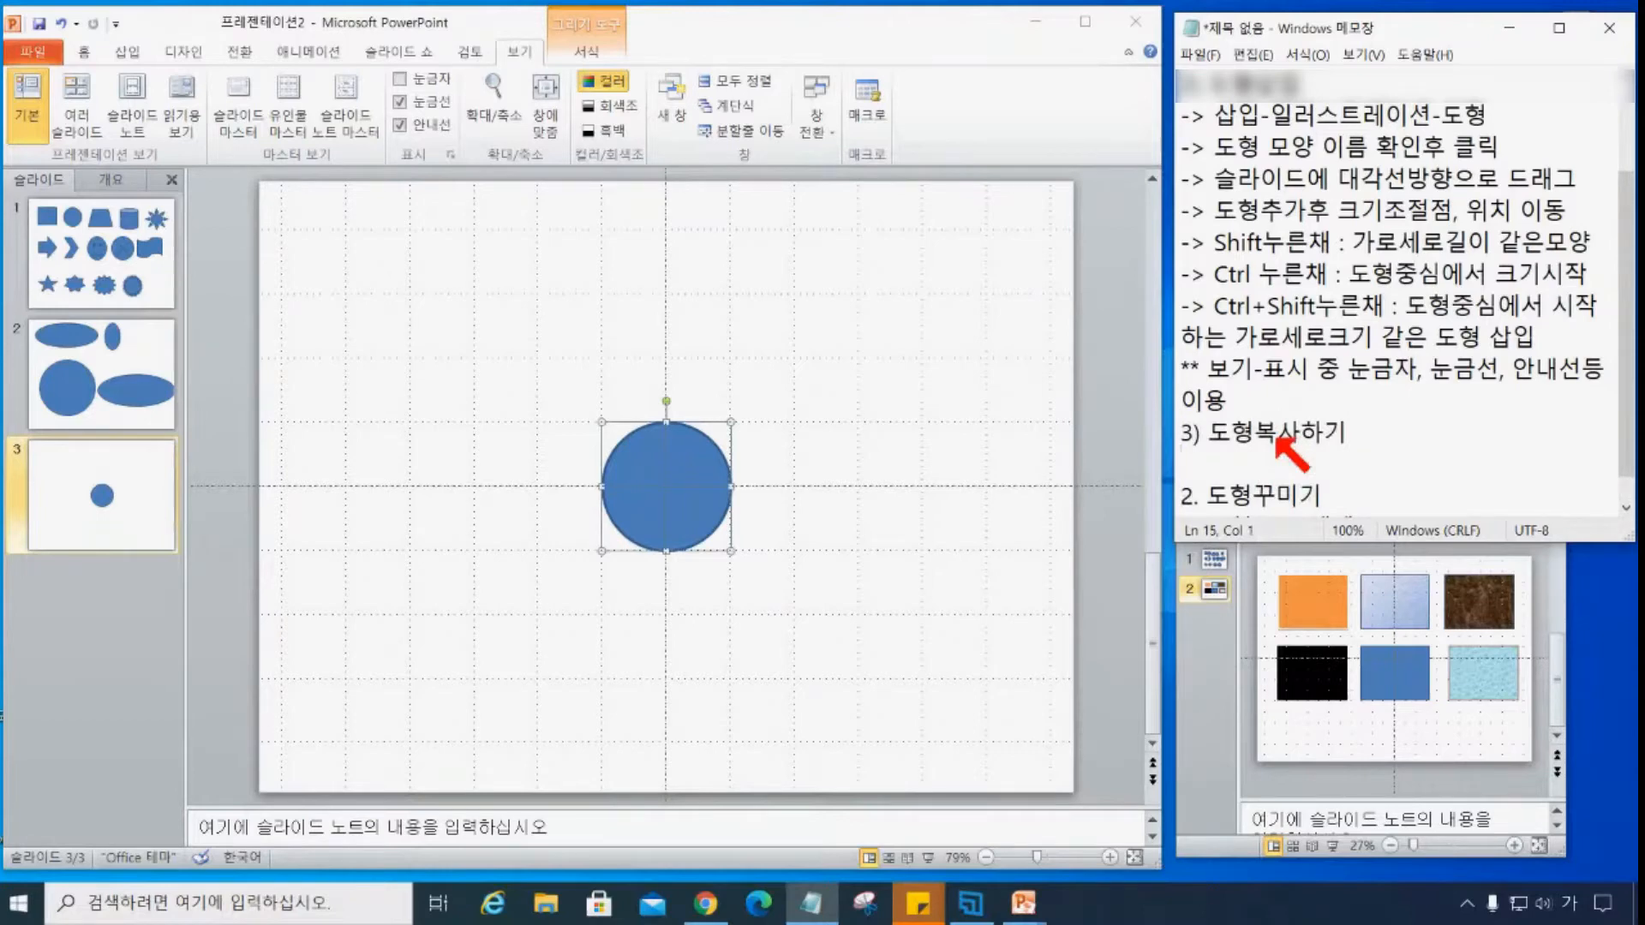
- In PowerPoint, move the circle to the upper-left corner of slide 3 and paste a copy of it
click(666, 487)
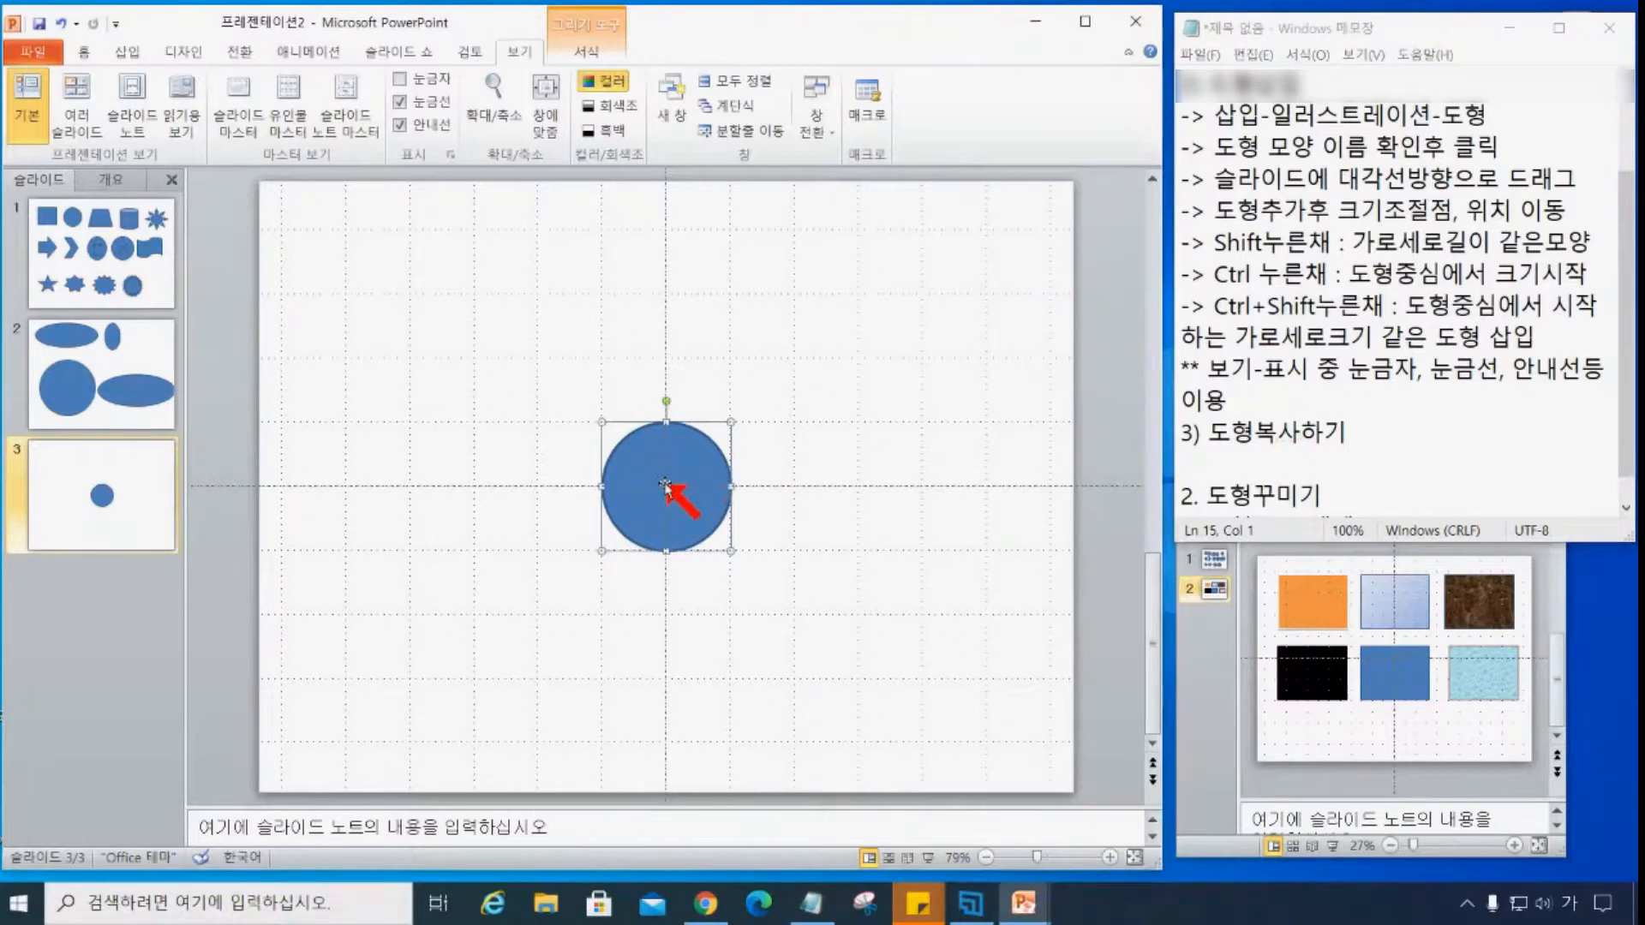
drag(665, 487, 375, 269)
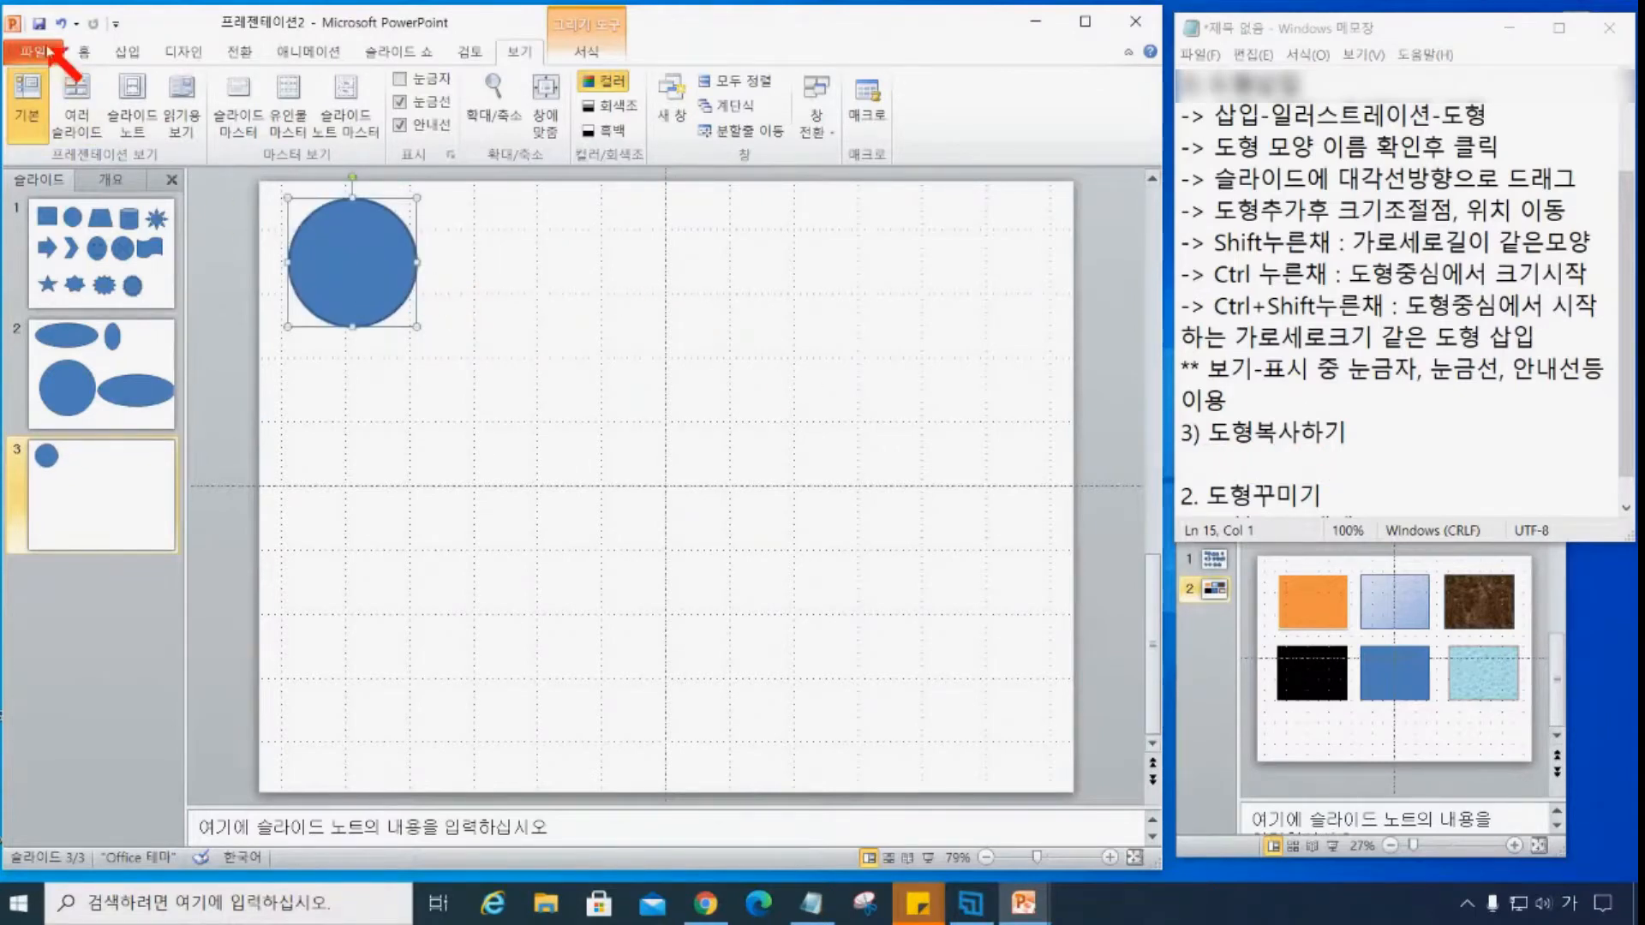
click(79, 55)
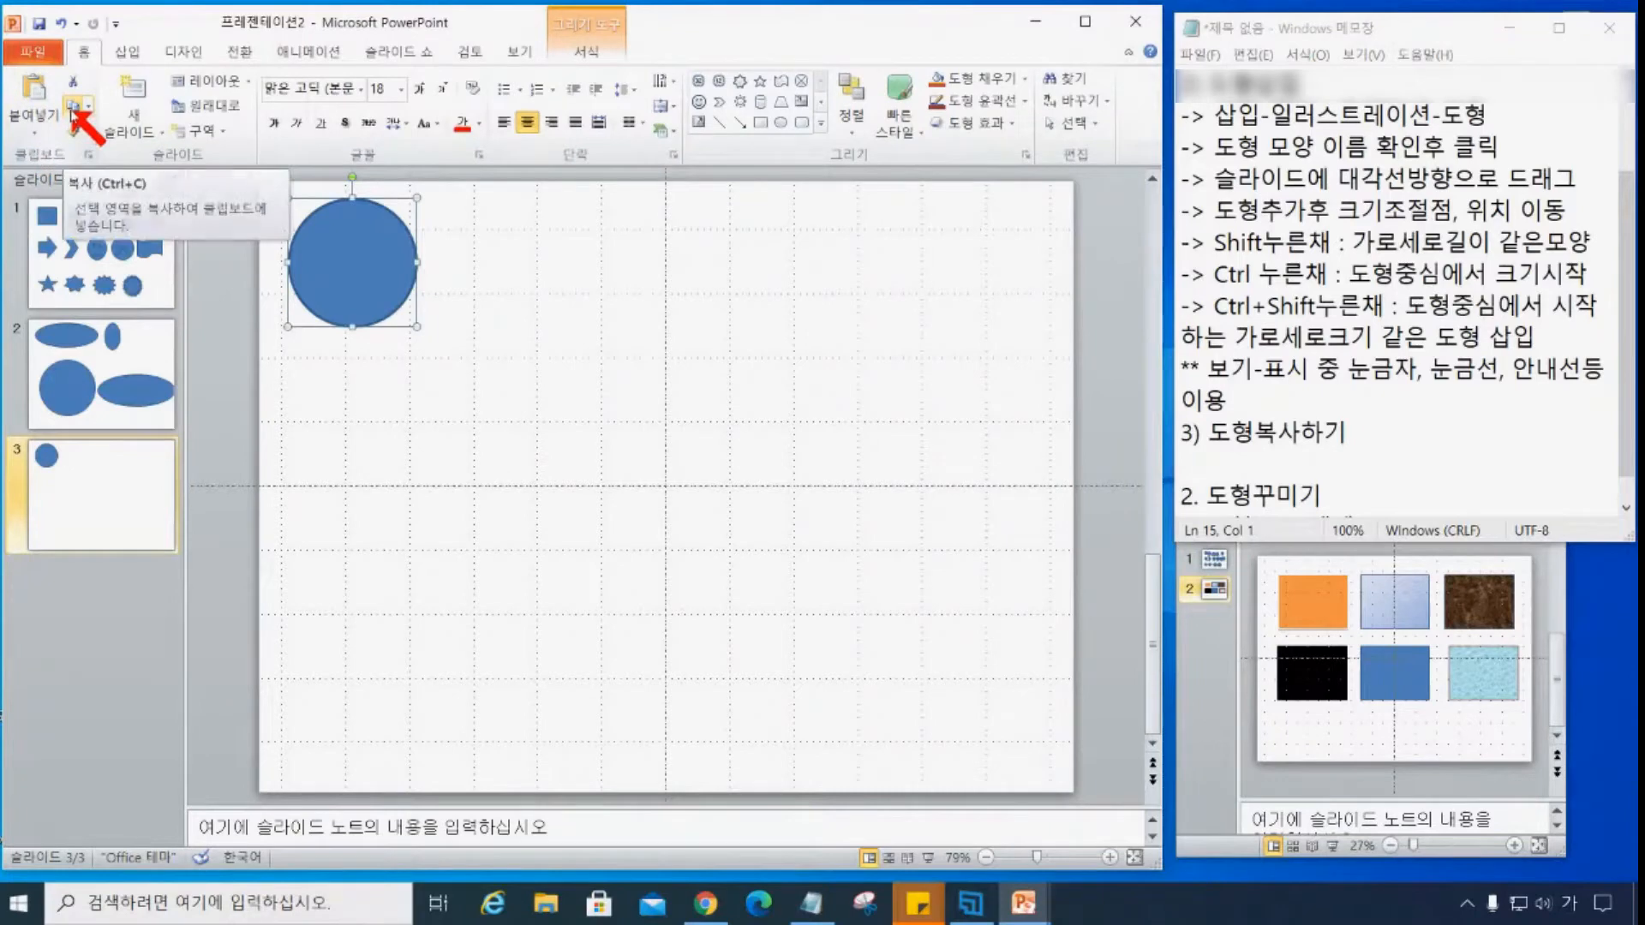
click(74, 104)
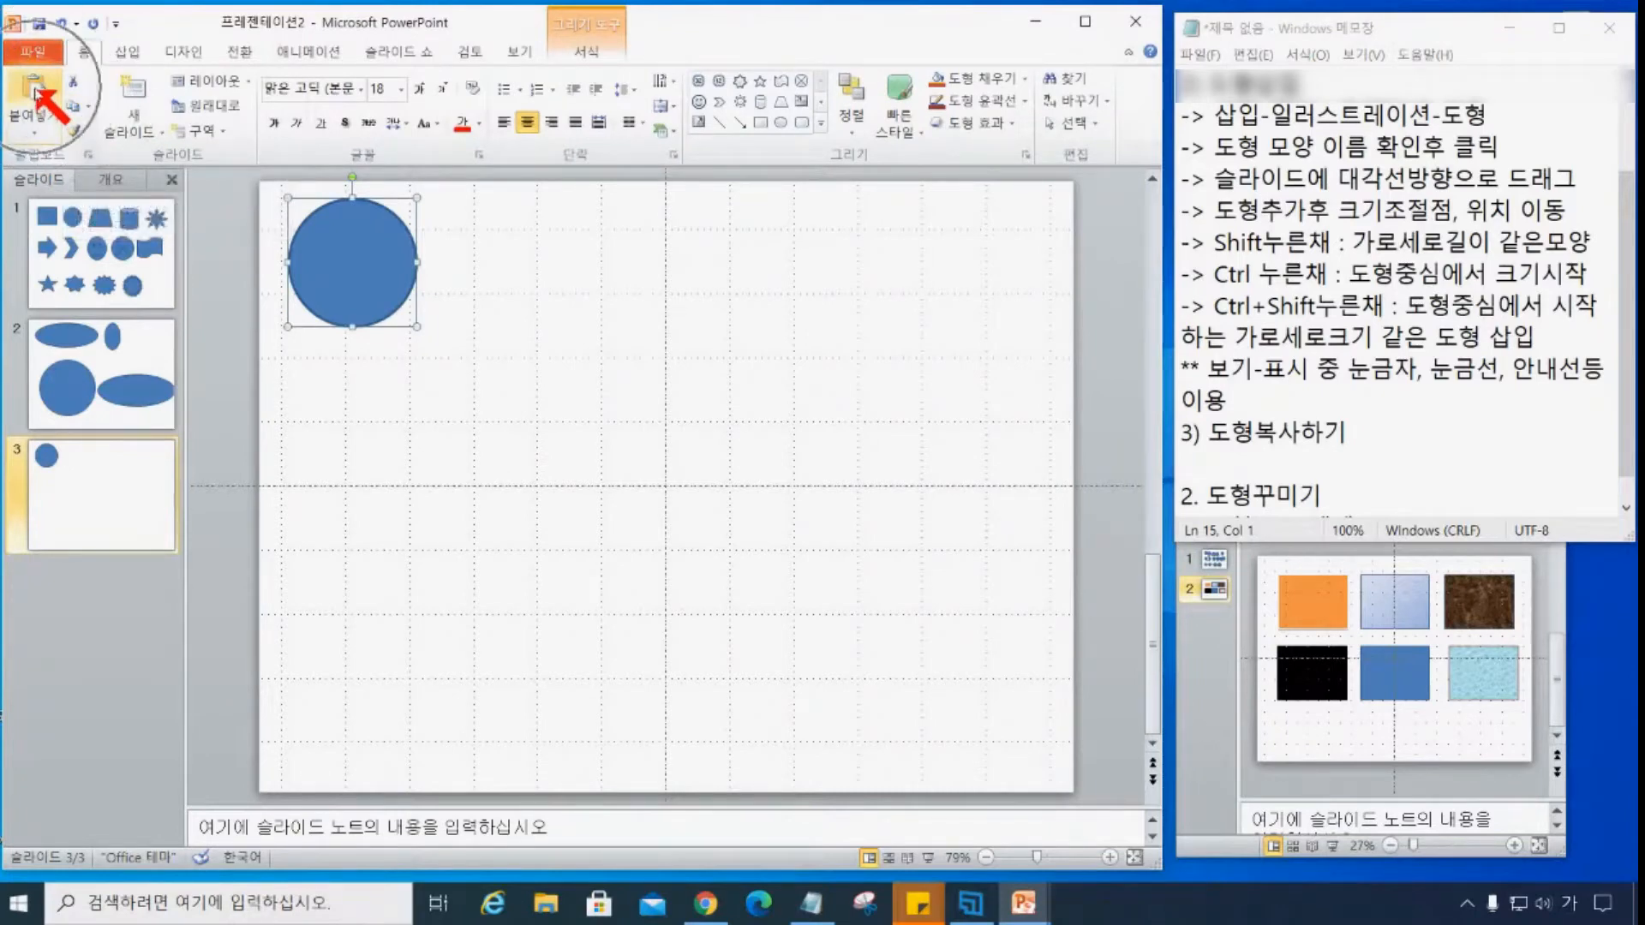
click(36, 89)
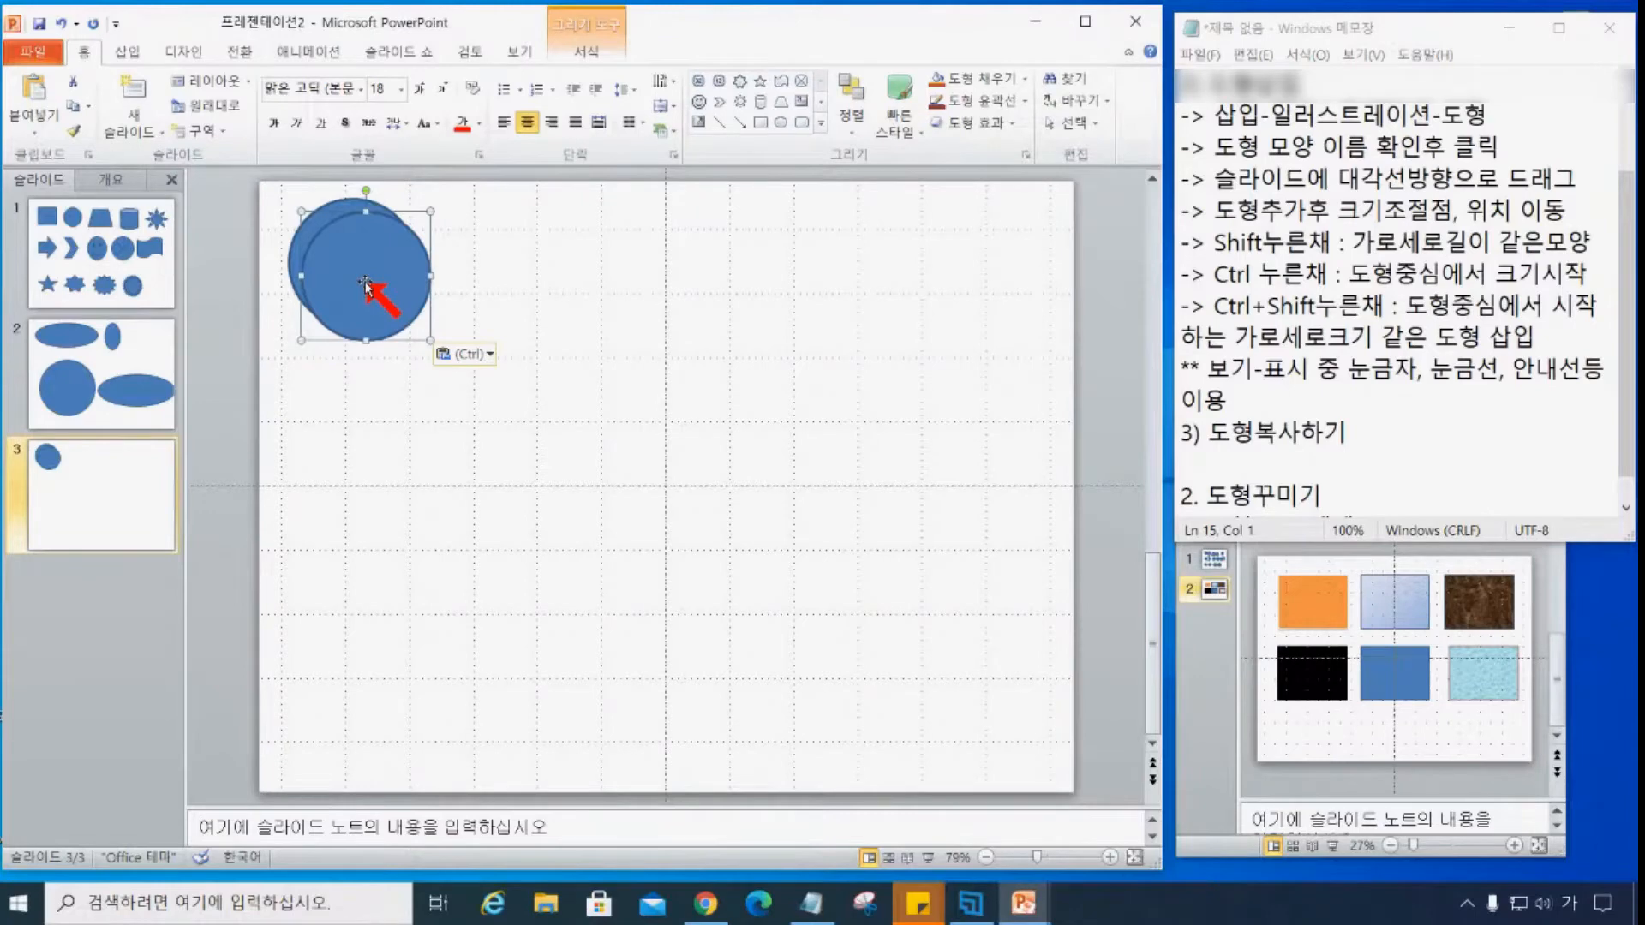
- Place the pasted circle one grid square to the right of the original, with both tops on the same horizontal gridline
drag(365, 282, 520, 272)
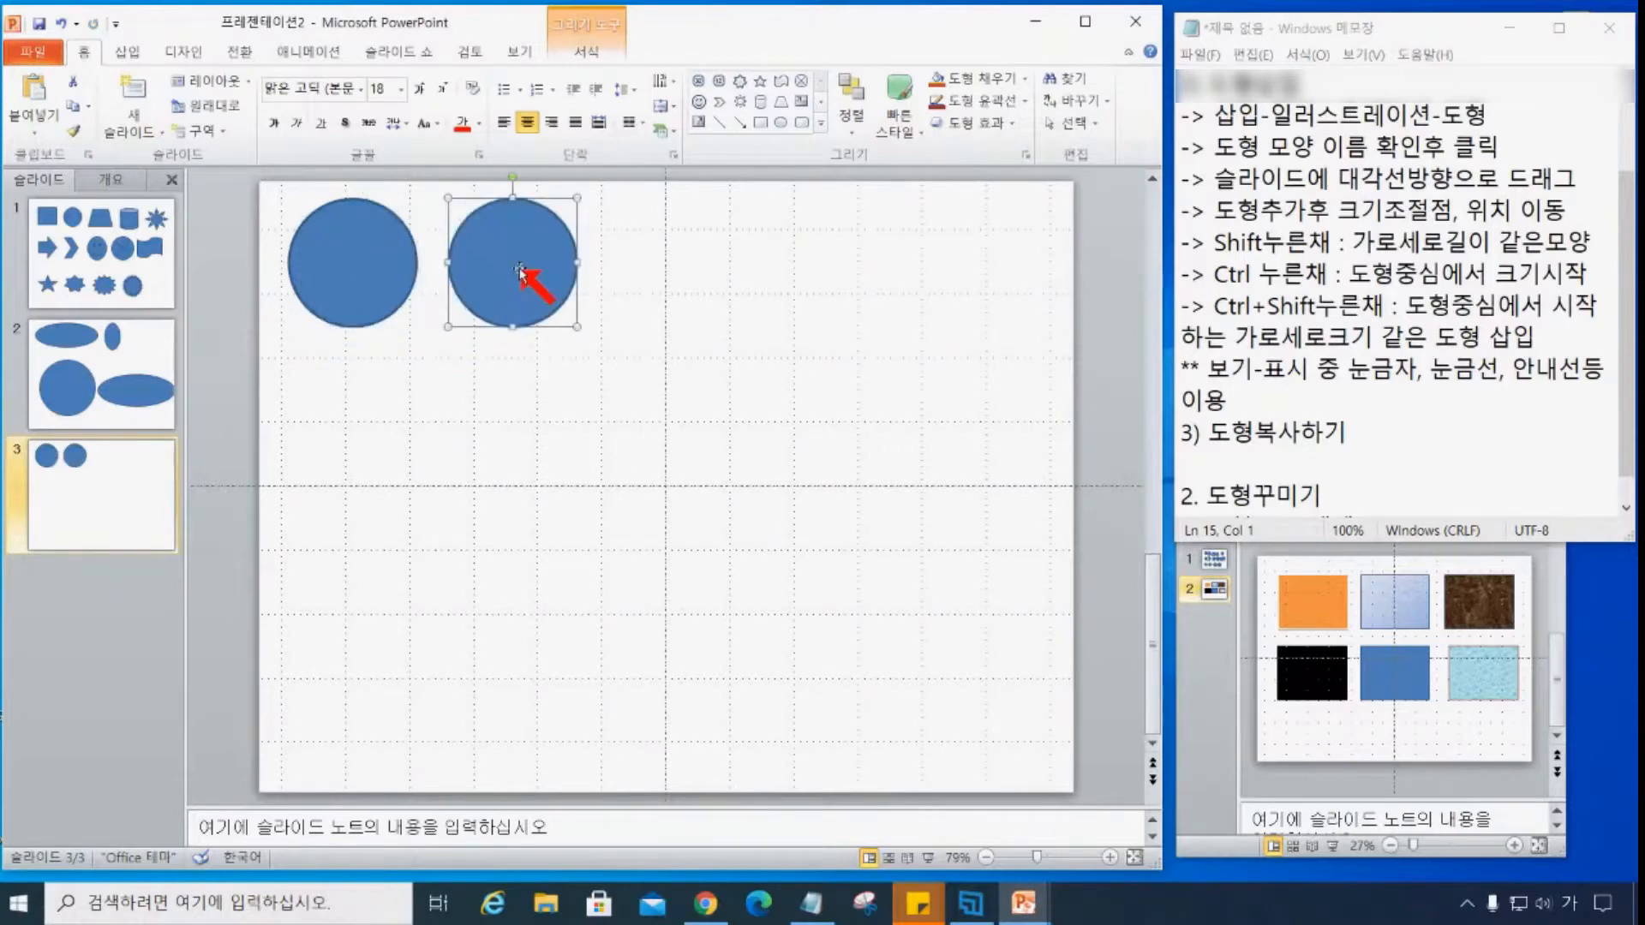
drag(347, 279, 343, 312)
drag(524, 274, 557, 307)
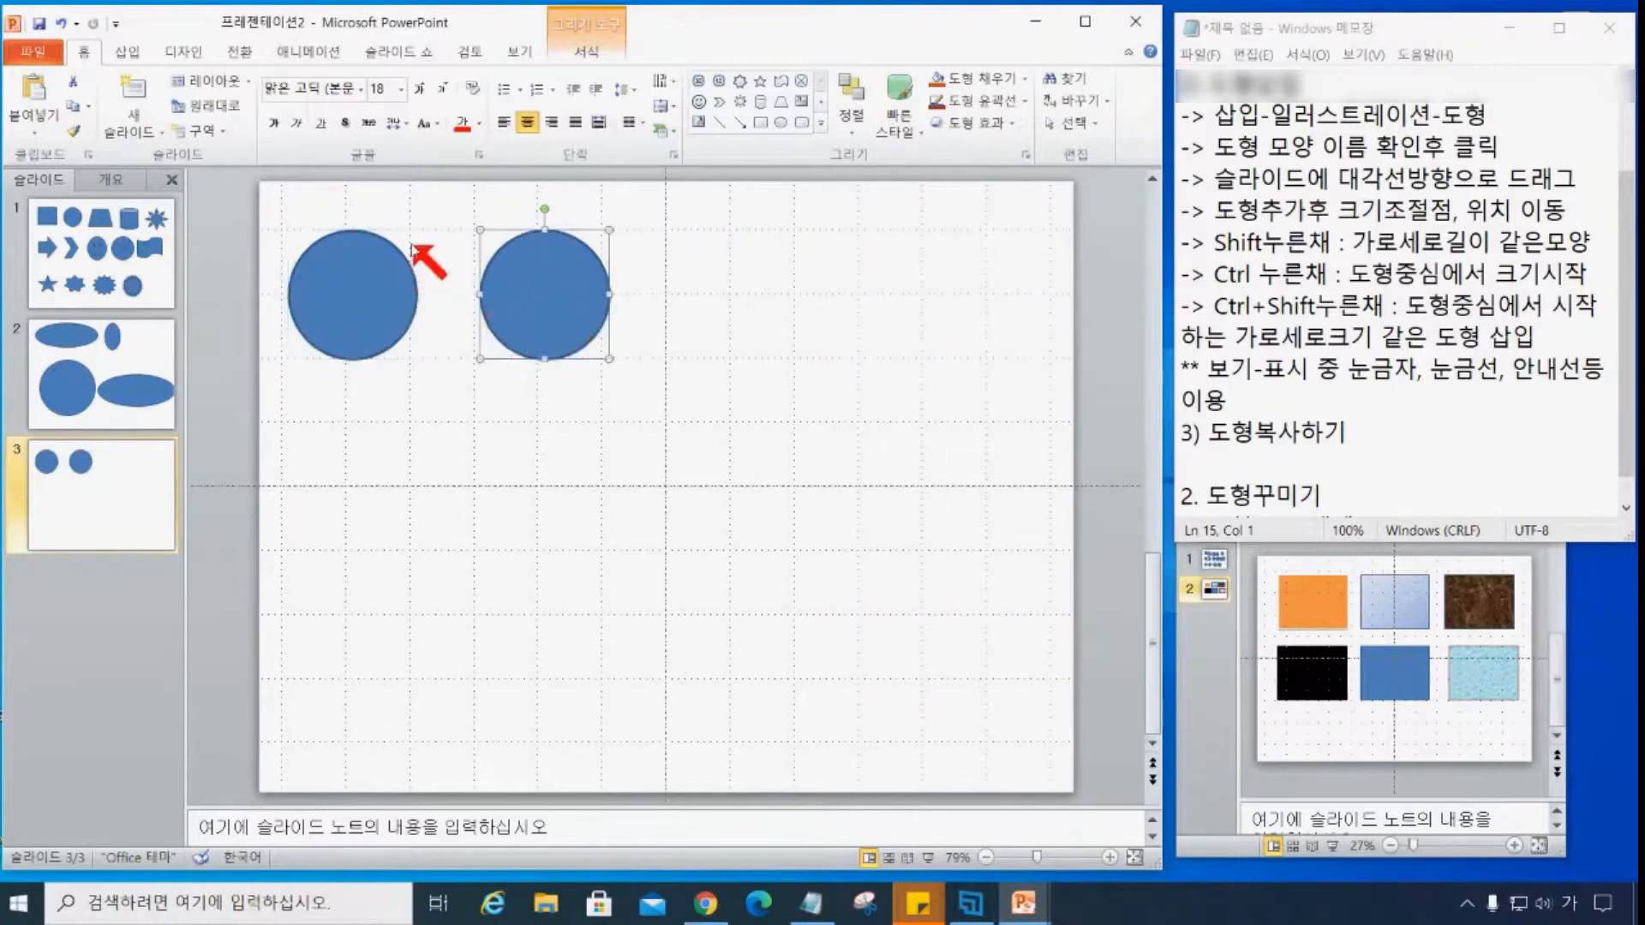
- Highlight "눈금선" in the Notepad note and nudge both circles on slide 3 slightly left toward the vertical gridlines
drag(1351, 375, 1497, 377)
click(745, 397)
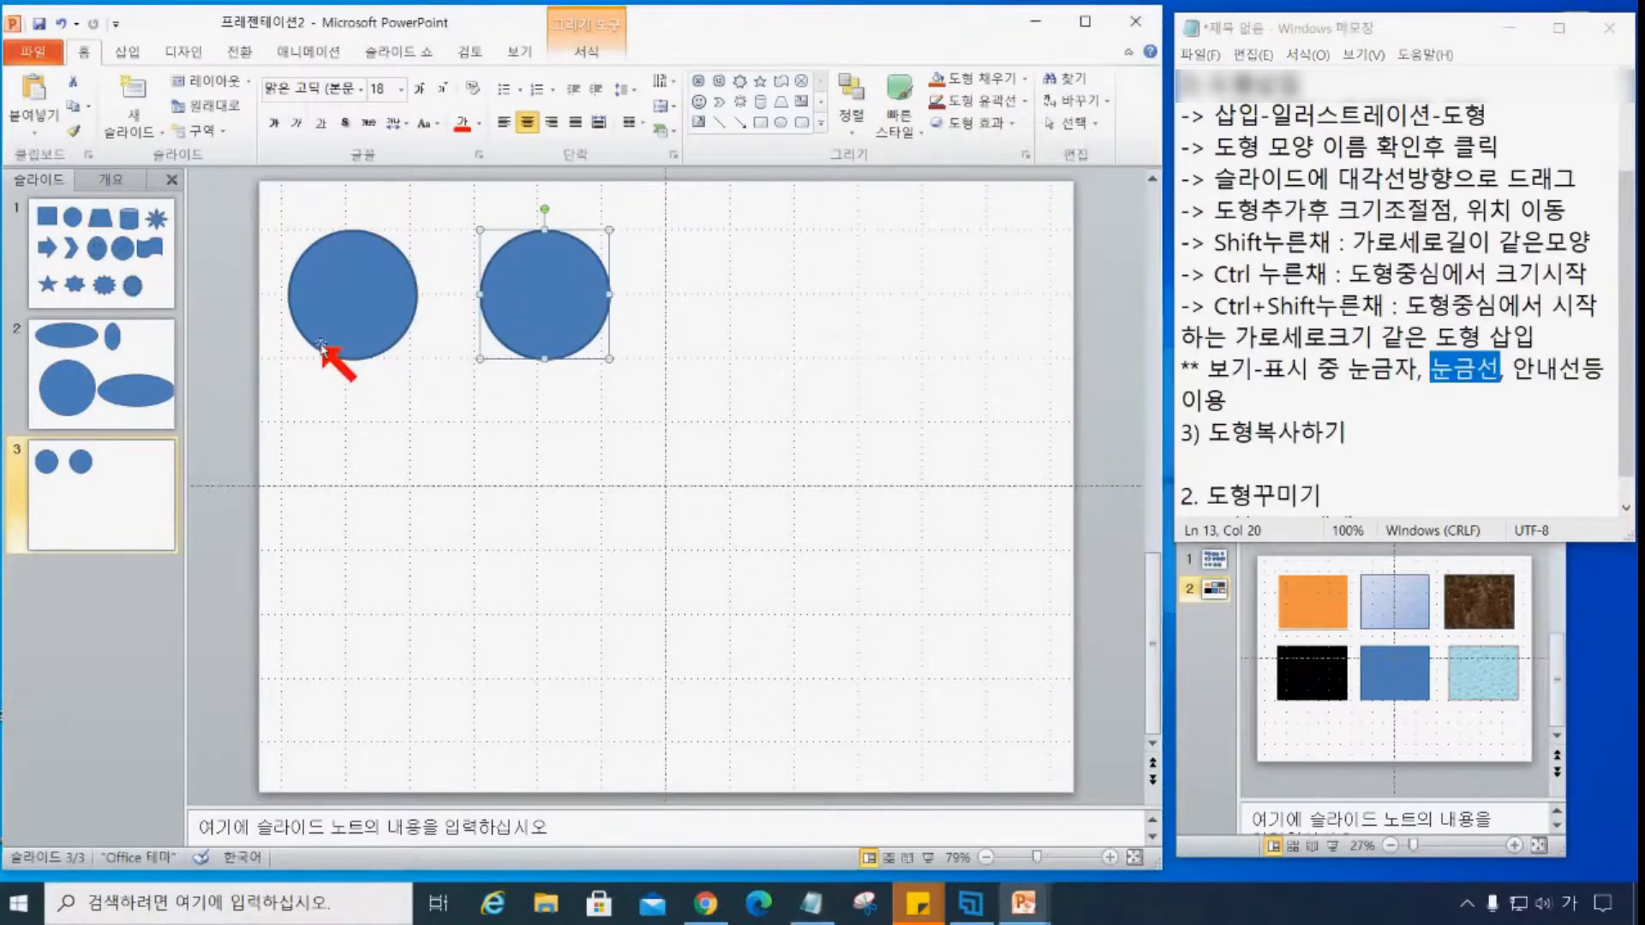
click(693, 339)
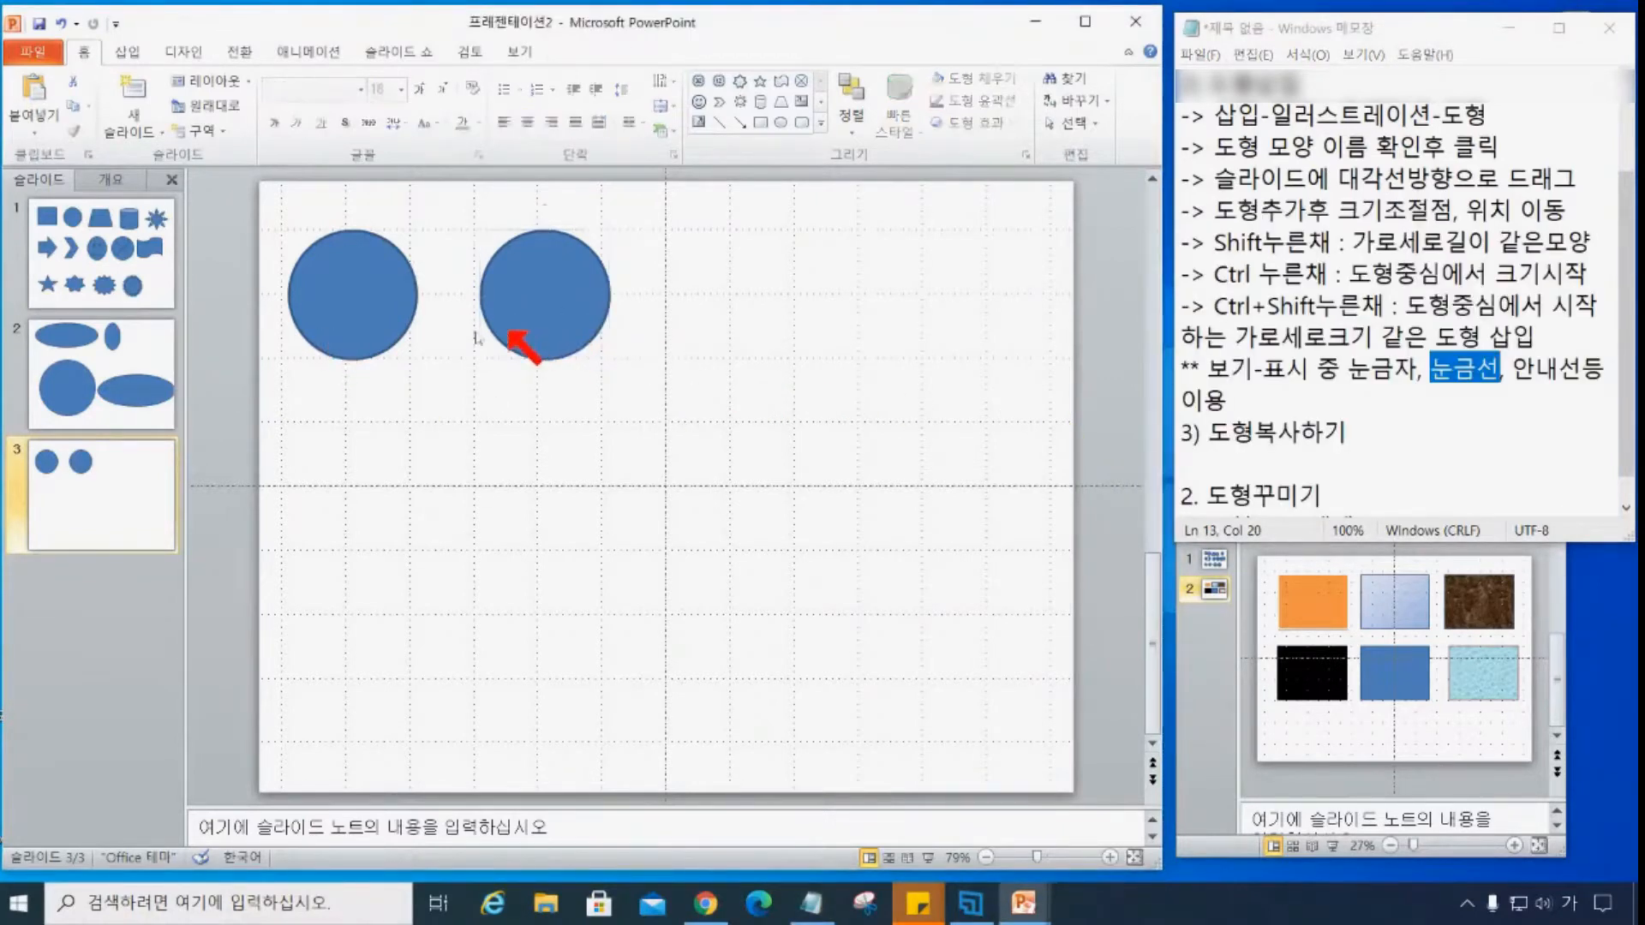
click(549, 319)
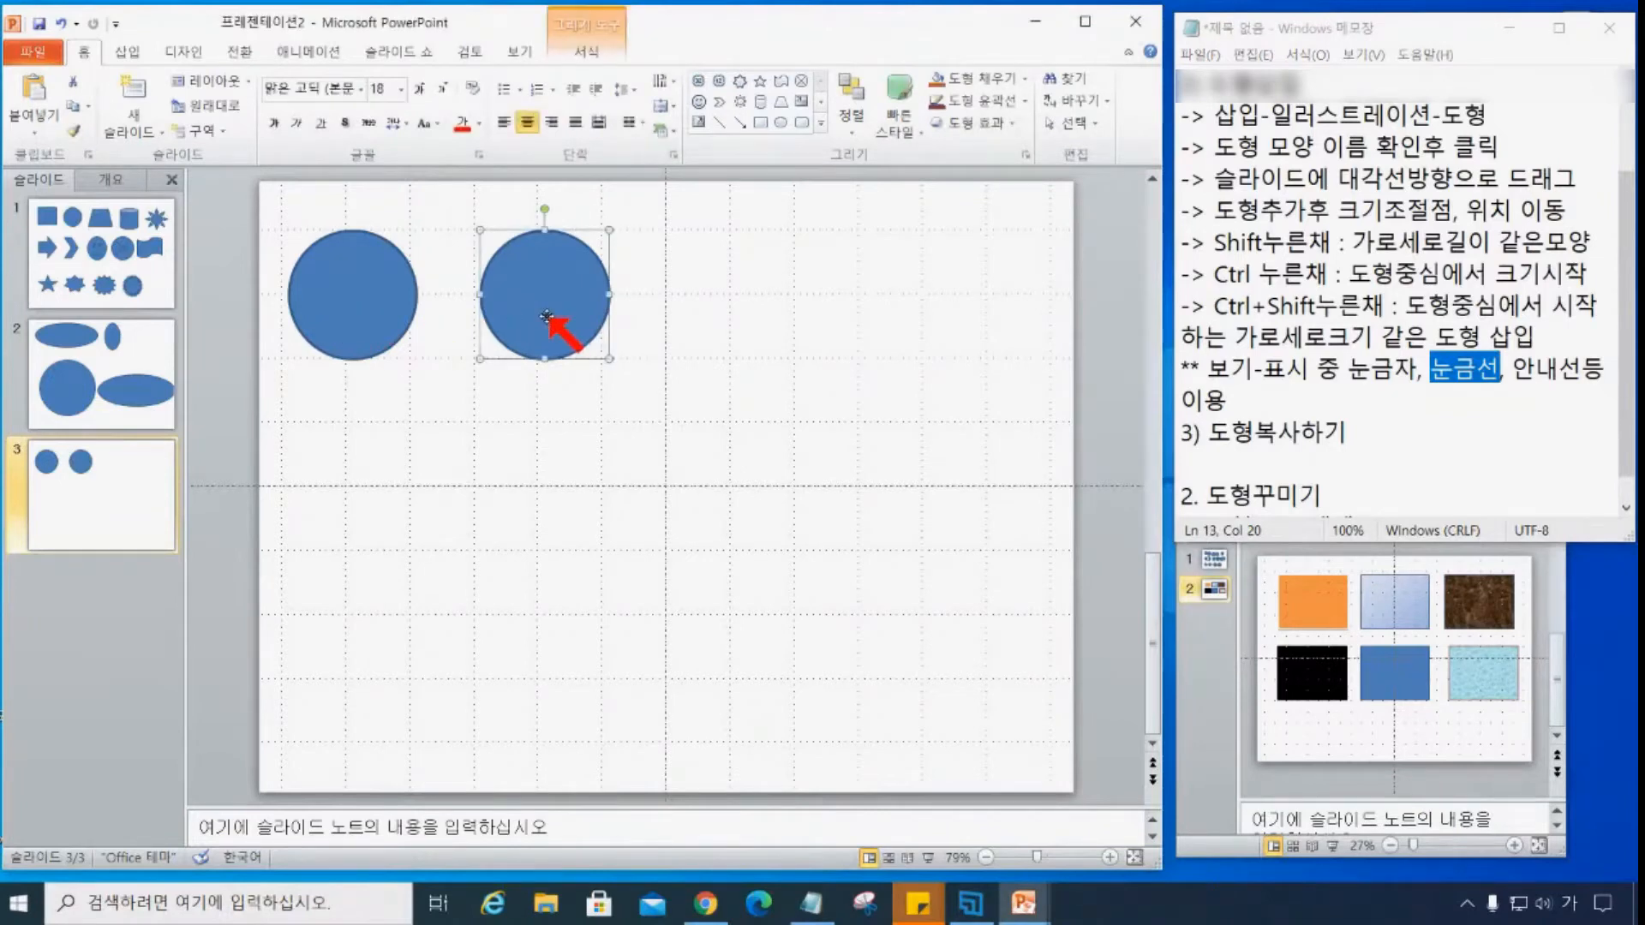
click(718, 354)
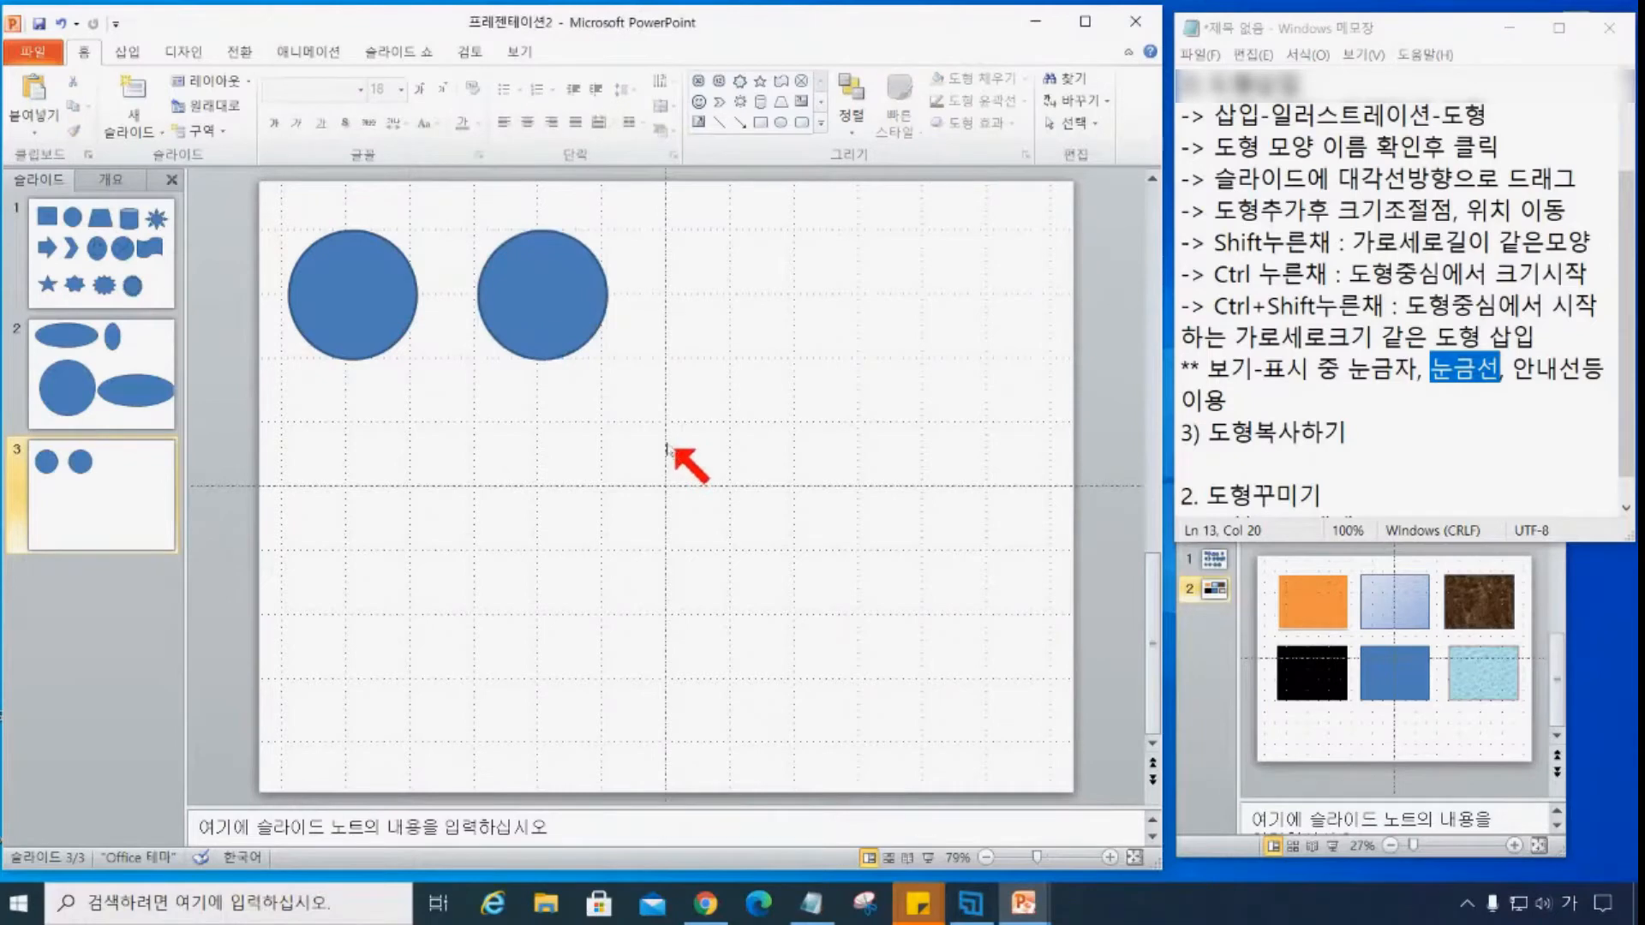
click(383, 311)
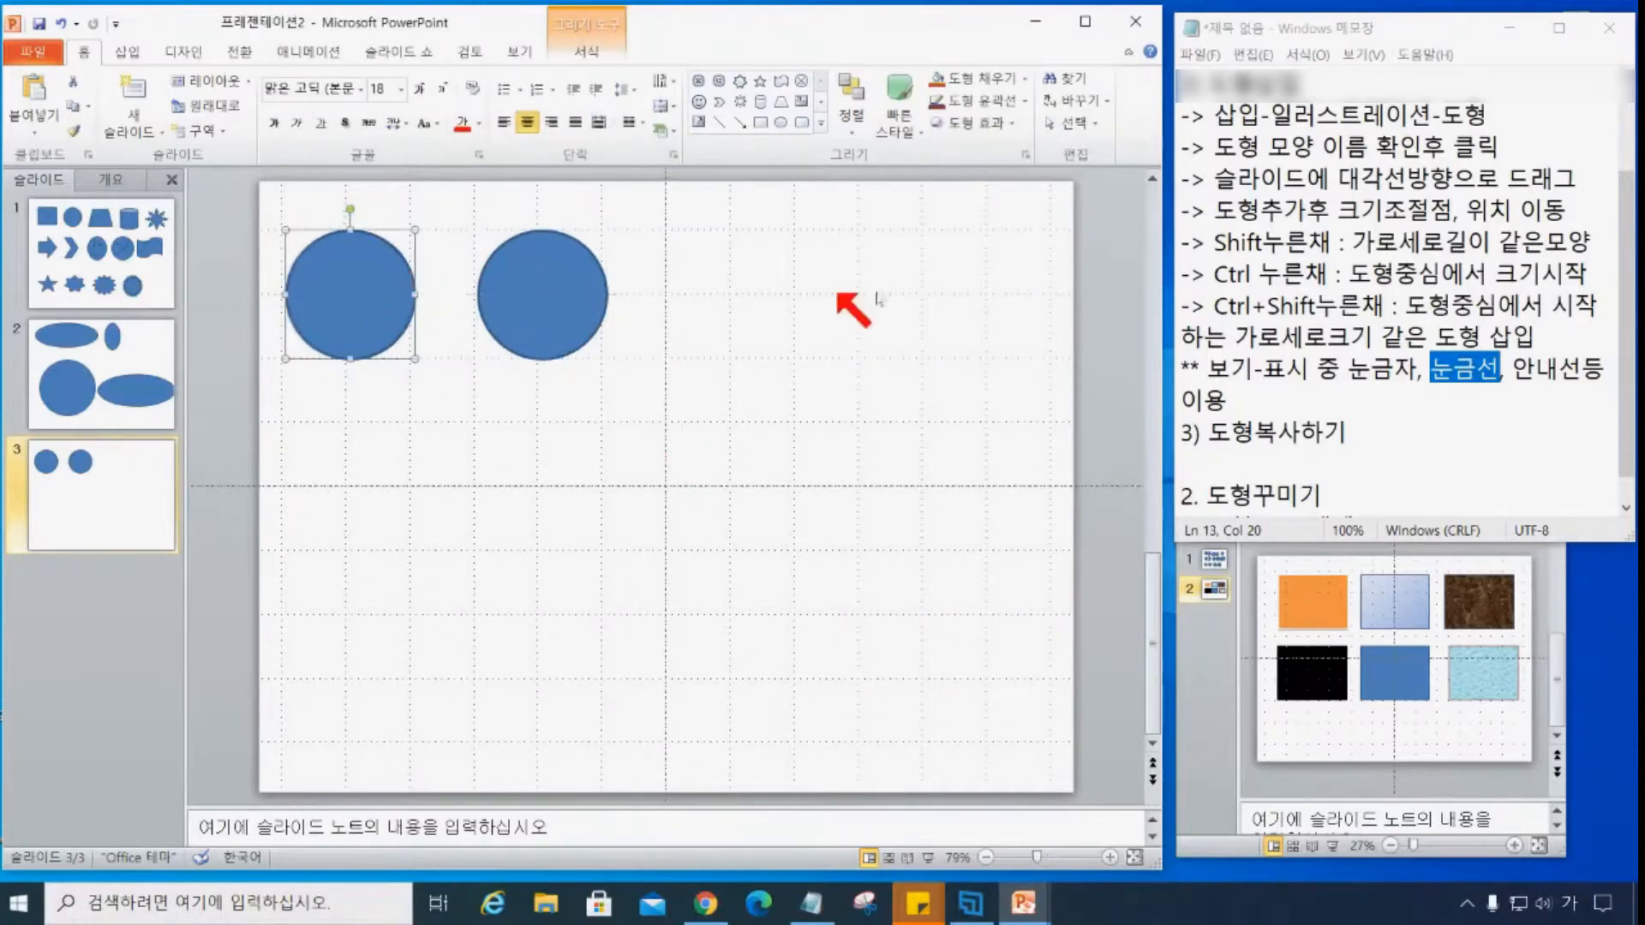
- Turn the gridlines and guides off and back on to compare the slide without them
click(526, 51)
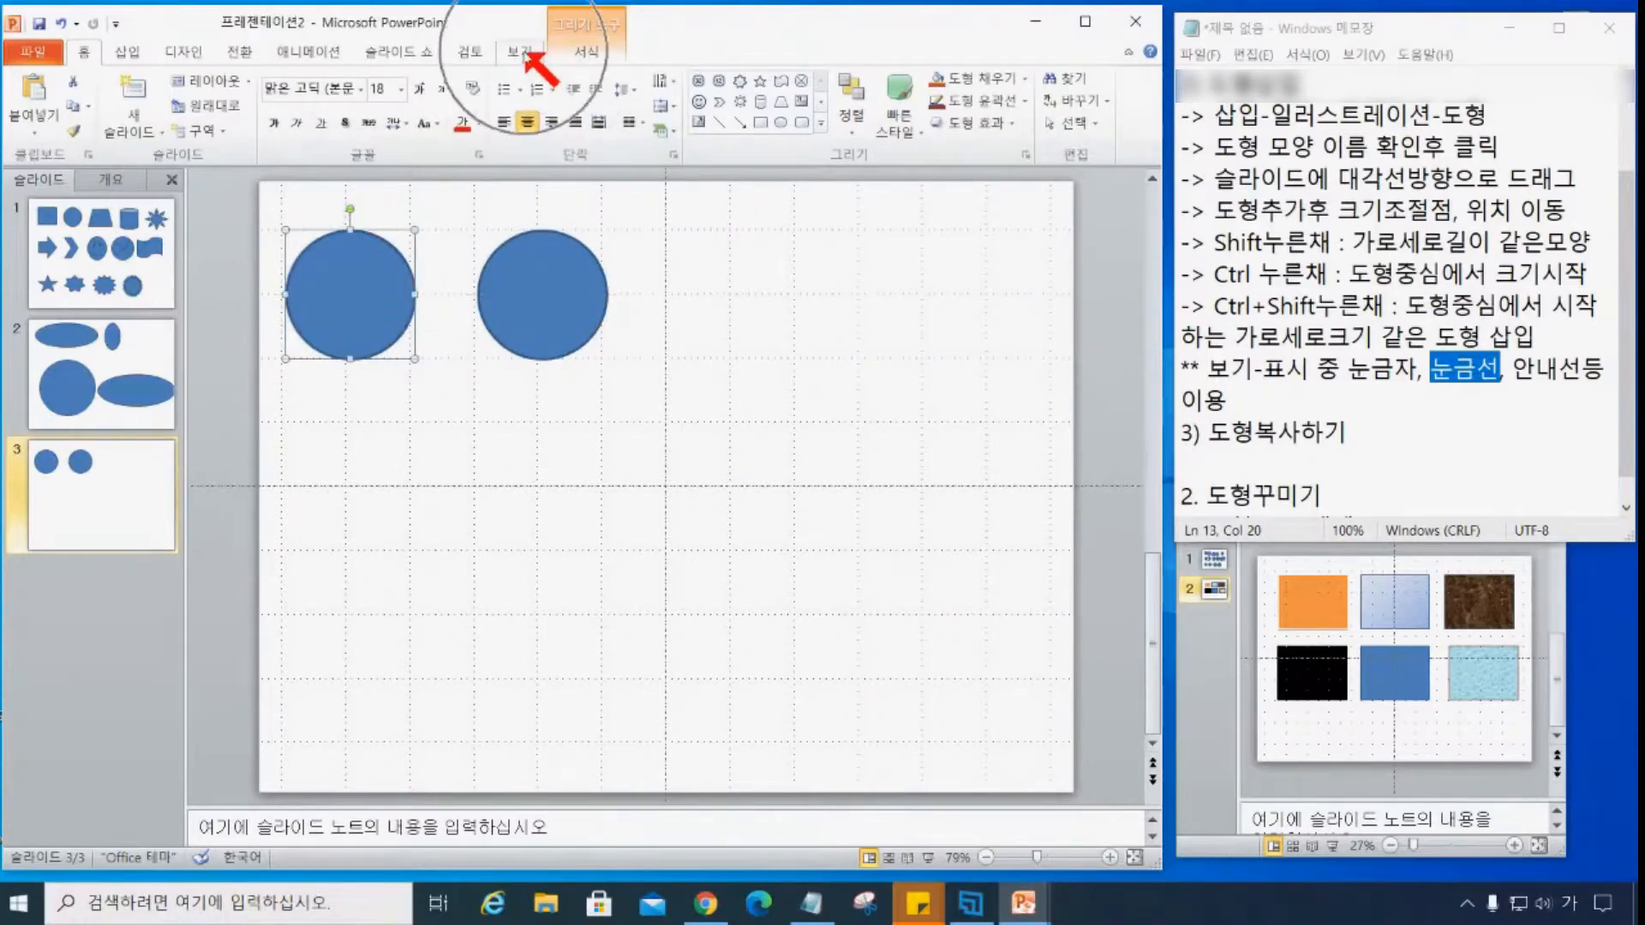
click(418, 103)
click(426, 125)
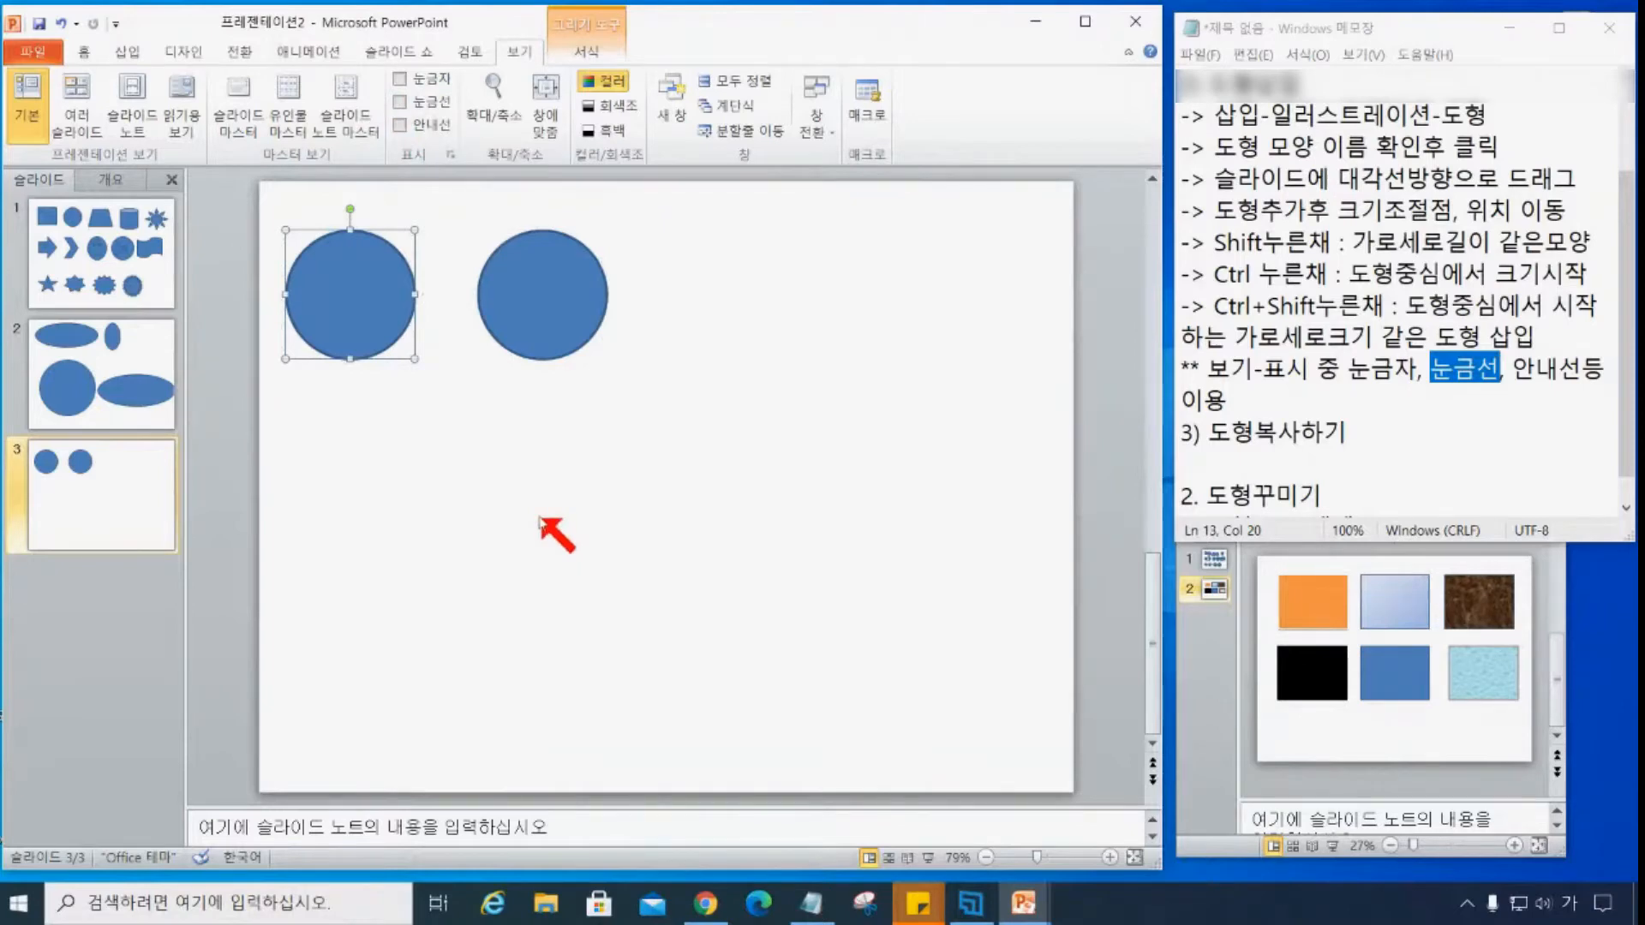
click(416, 103)
click(428, 126)
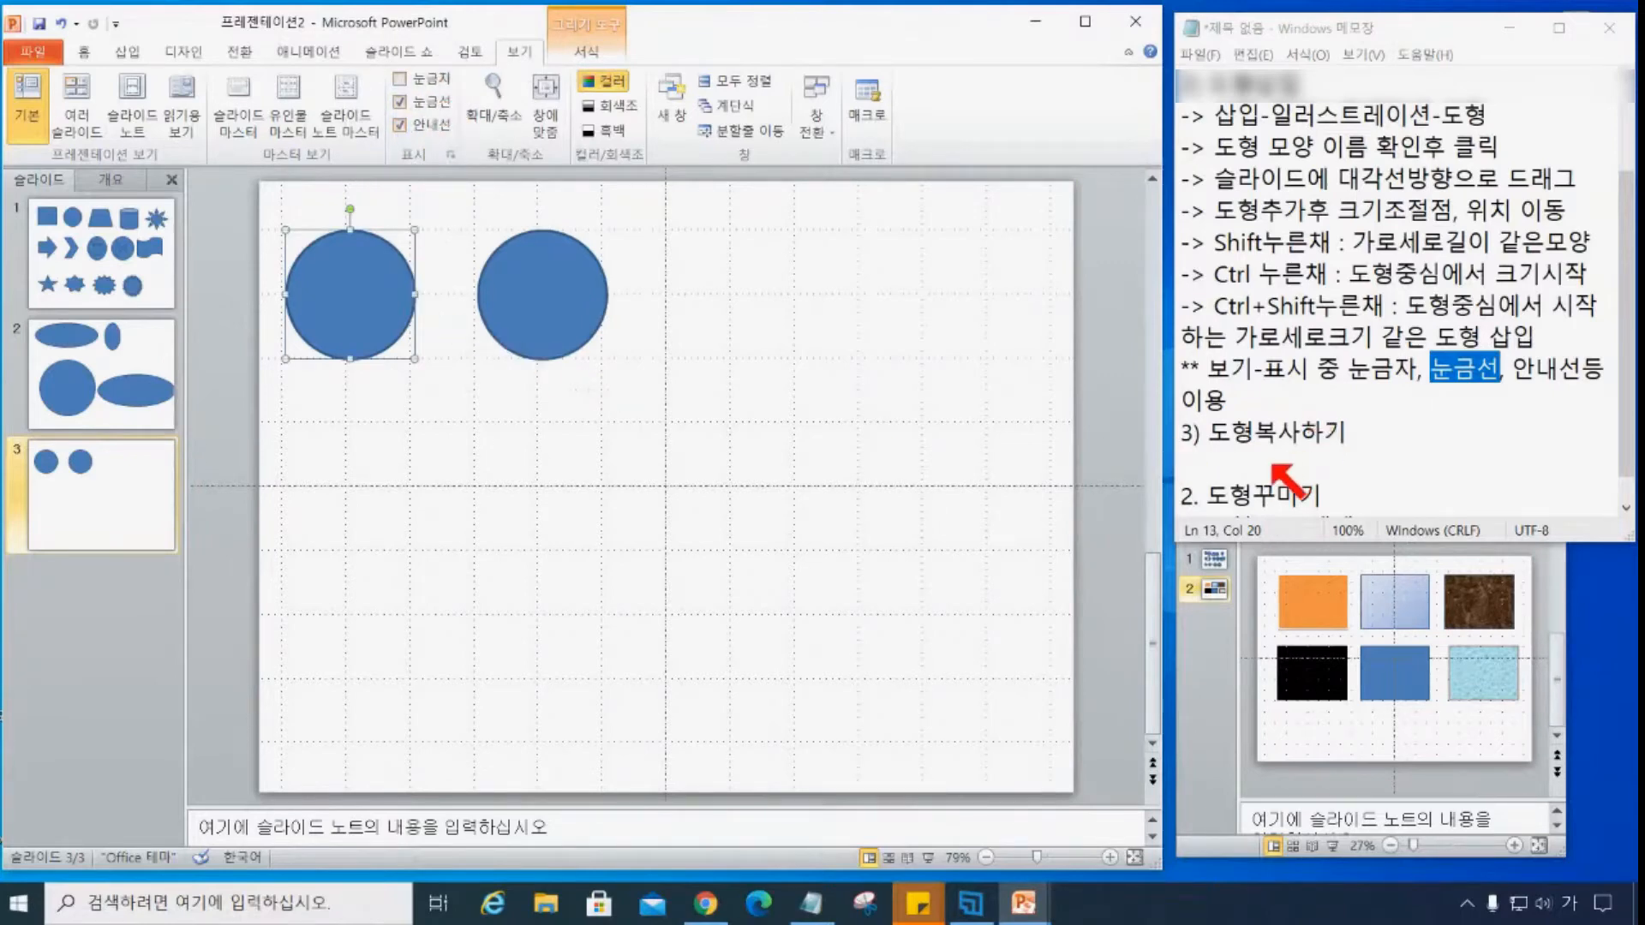
- In Notepad, add the line "-> 복사/붙여넣기" under the "3) 도형복사하기" heading
click(1279, 467)
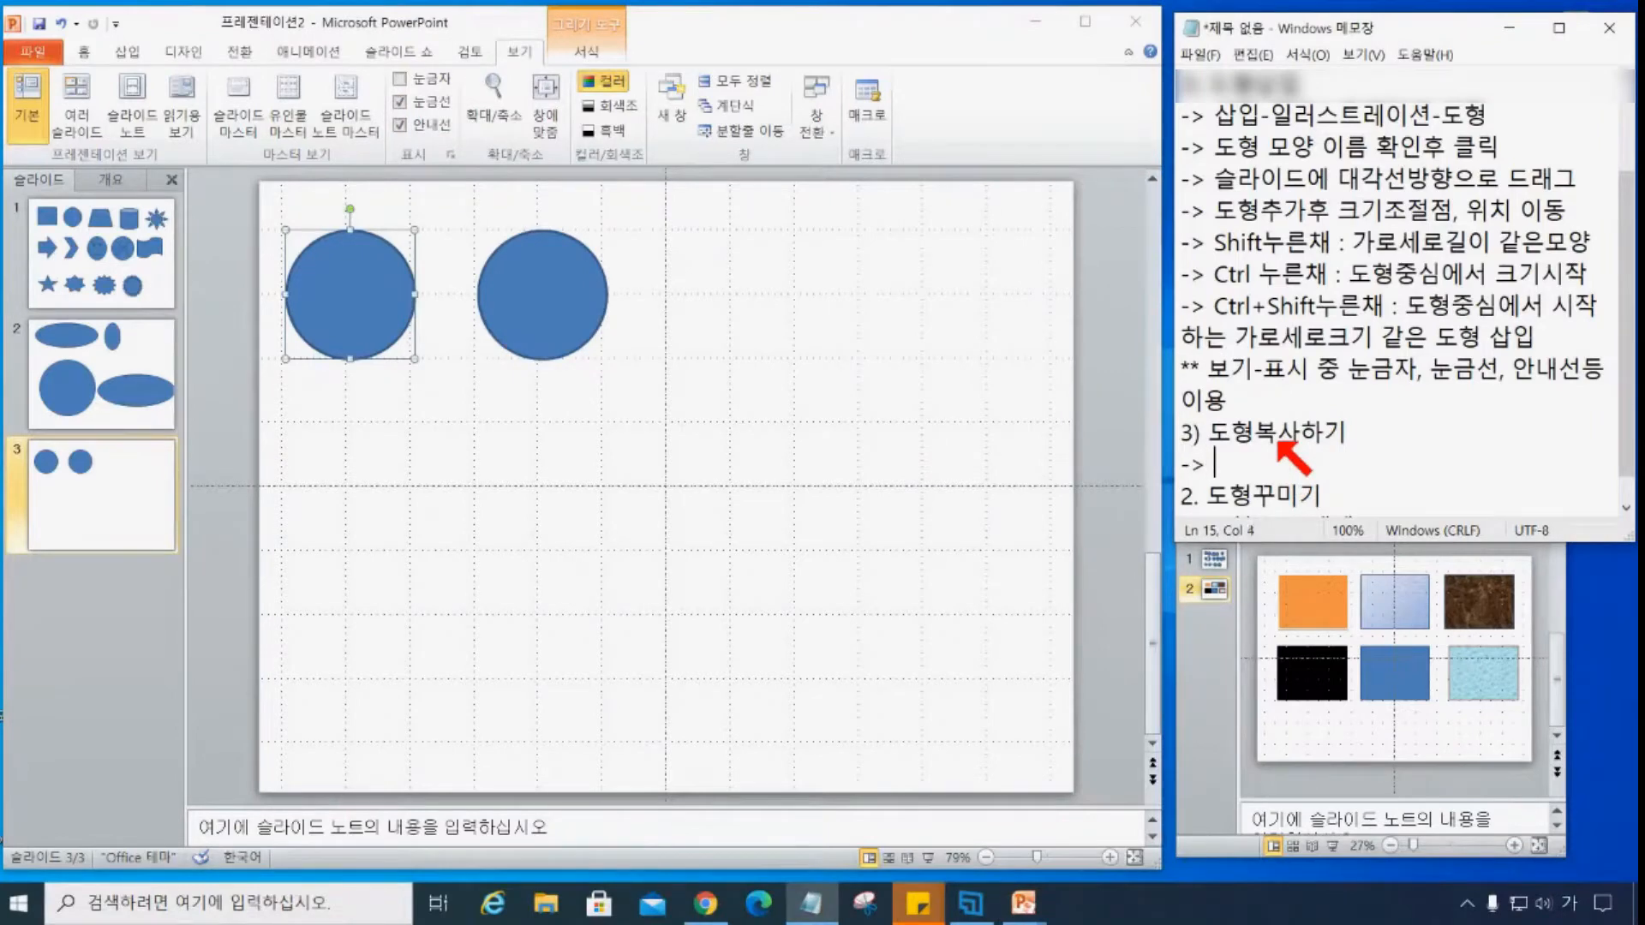
text(-> 복사/붙여넣기)
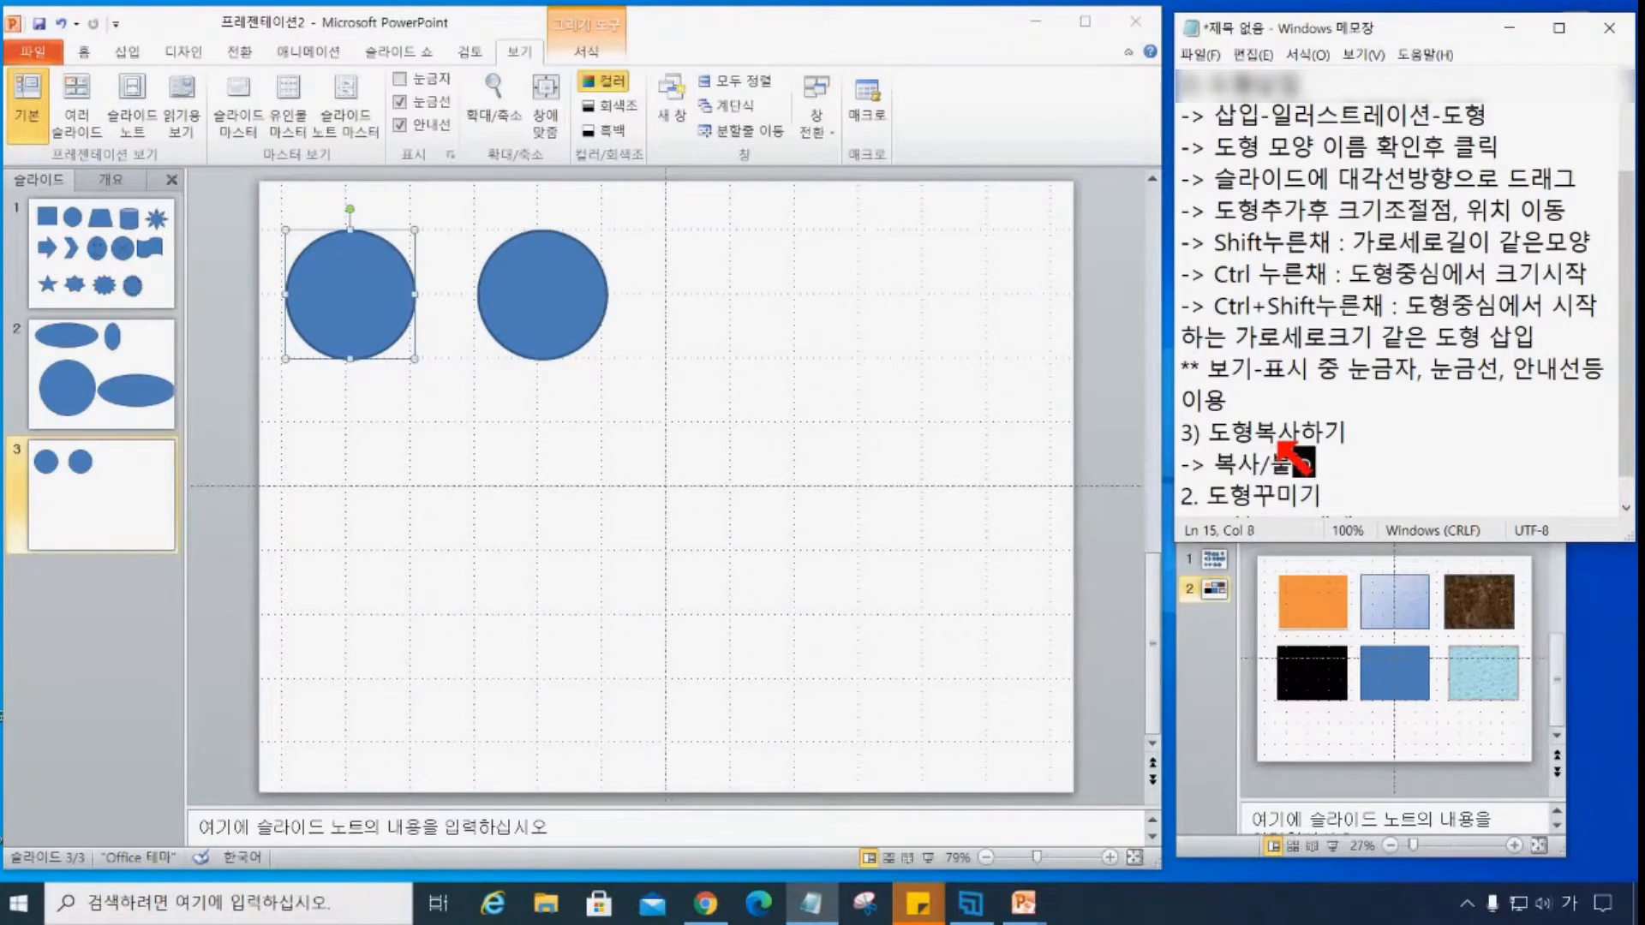
key(BackSpace)
key(BackSpace)
key(BackSpace)
text(여넣기)
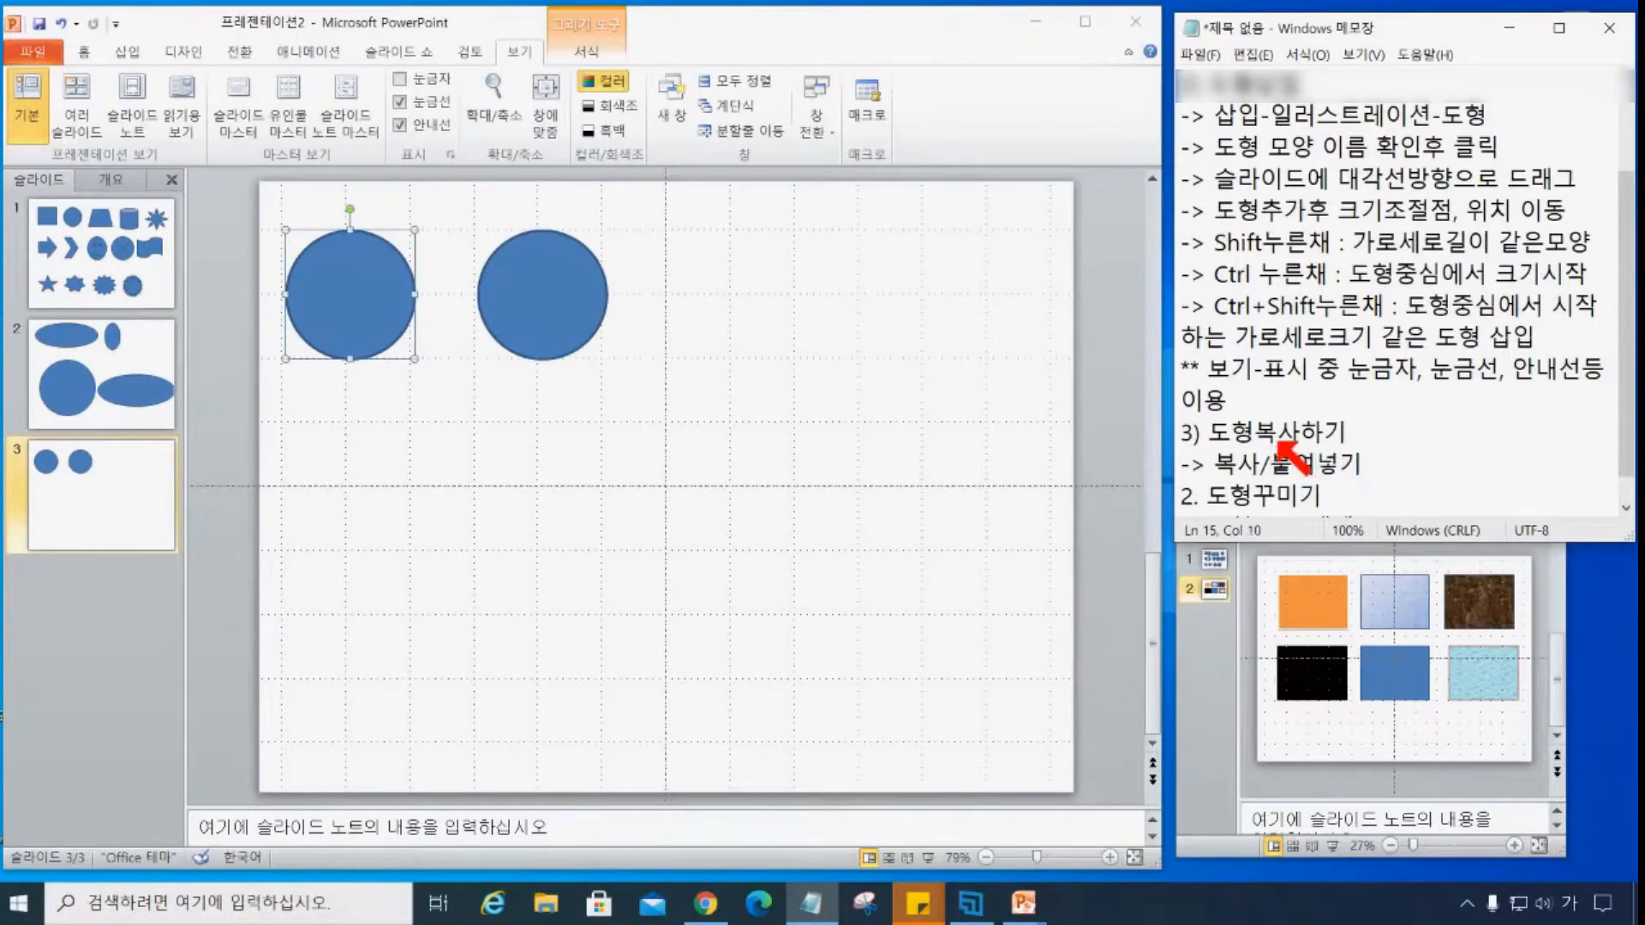
- Add the line "-> 도형위치 확인후 이동" below the copy and paste line
key(Return)
text(->ㄷ형위)
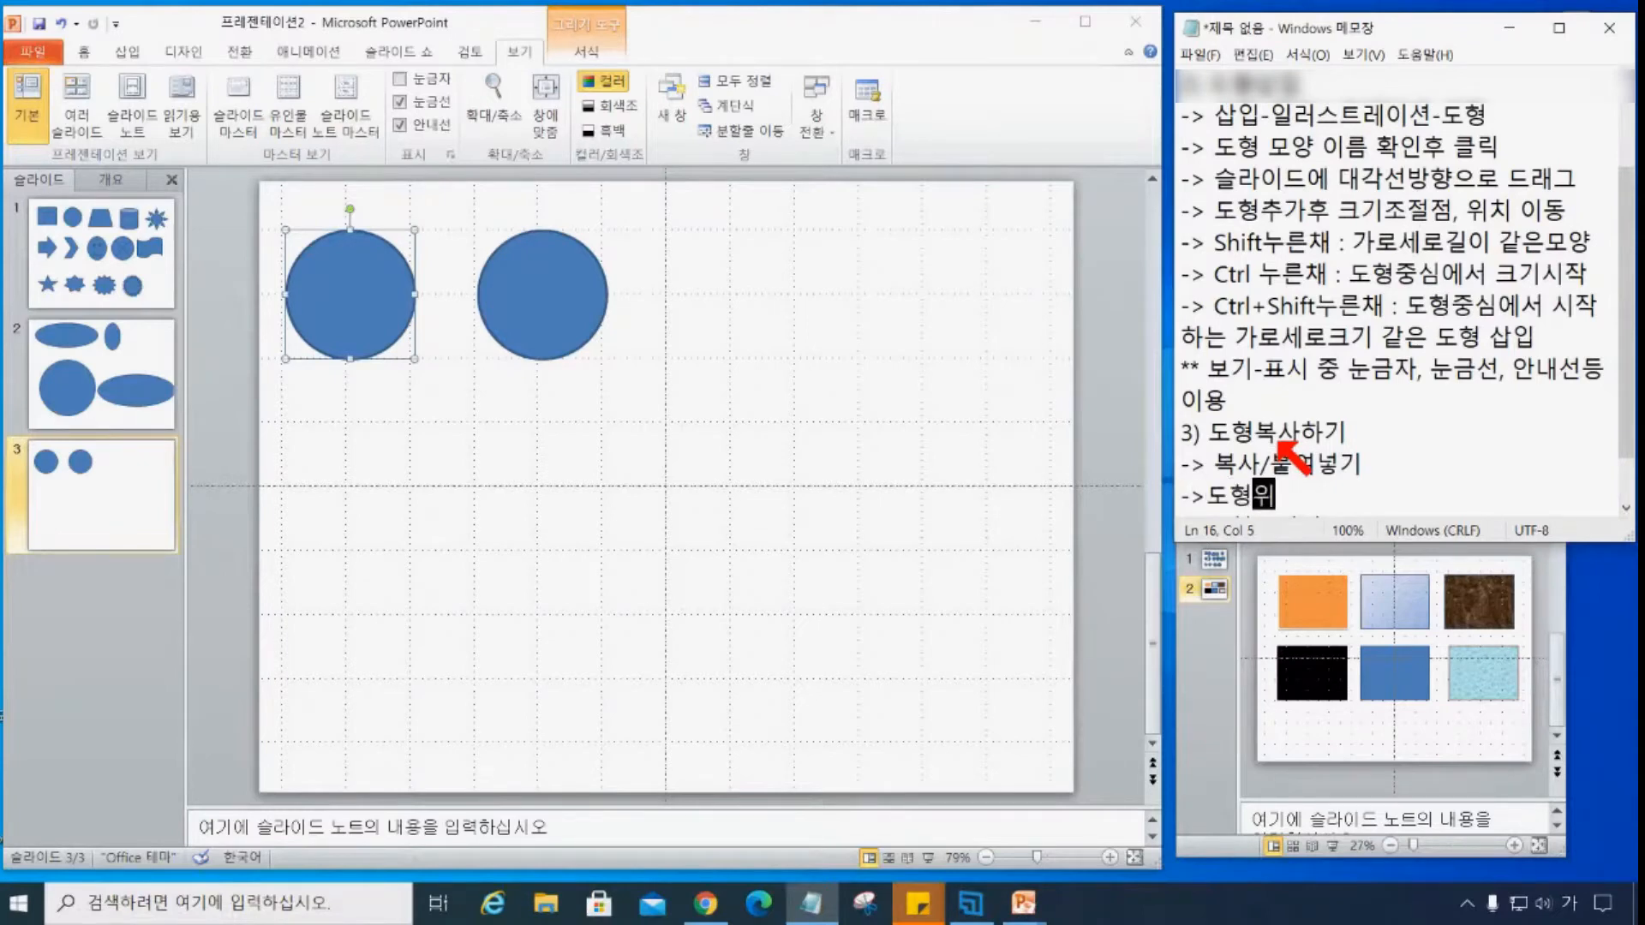
text(치 확인후 이도)
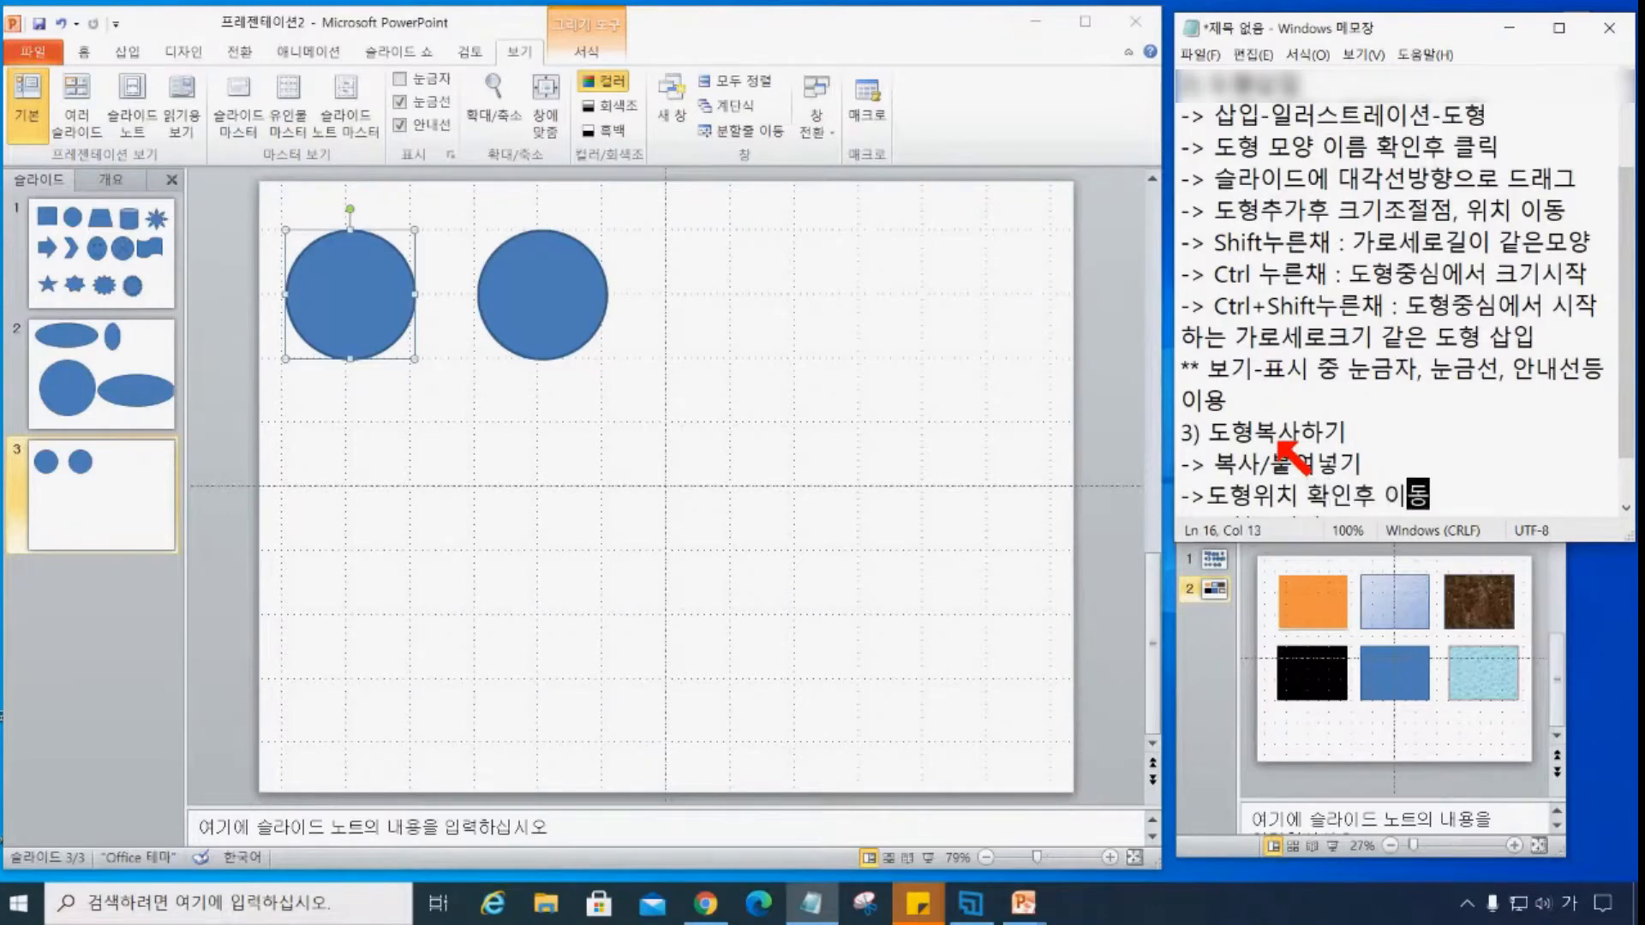
key(Return)
key(Right)
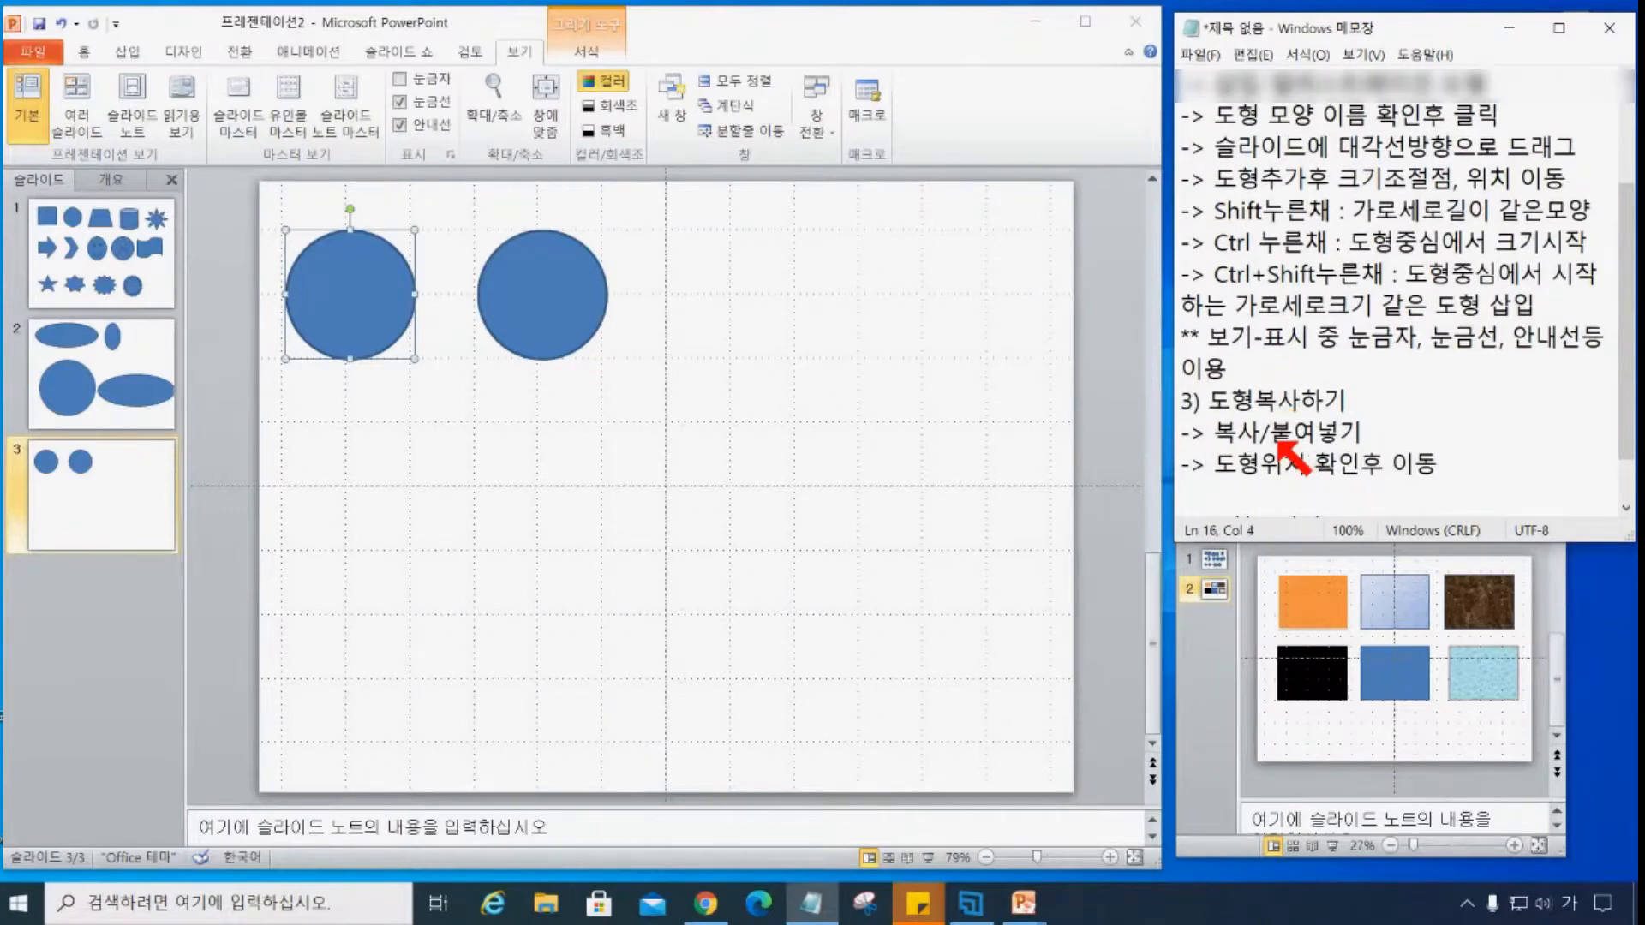
- Insert the label "방법1." above the two copying lines and "방법2." below them, followed by a new line
click(1188, 433)
key(Return)
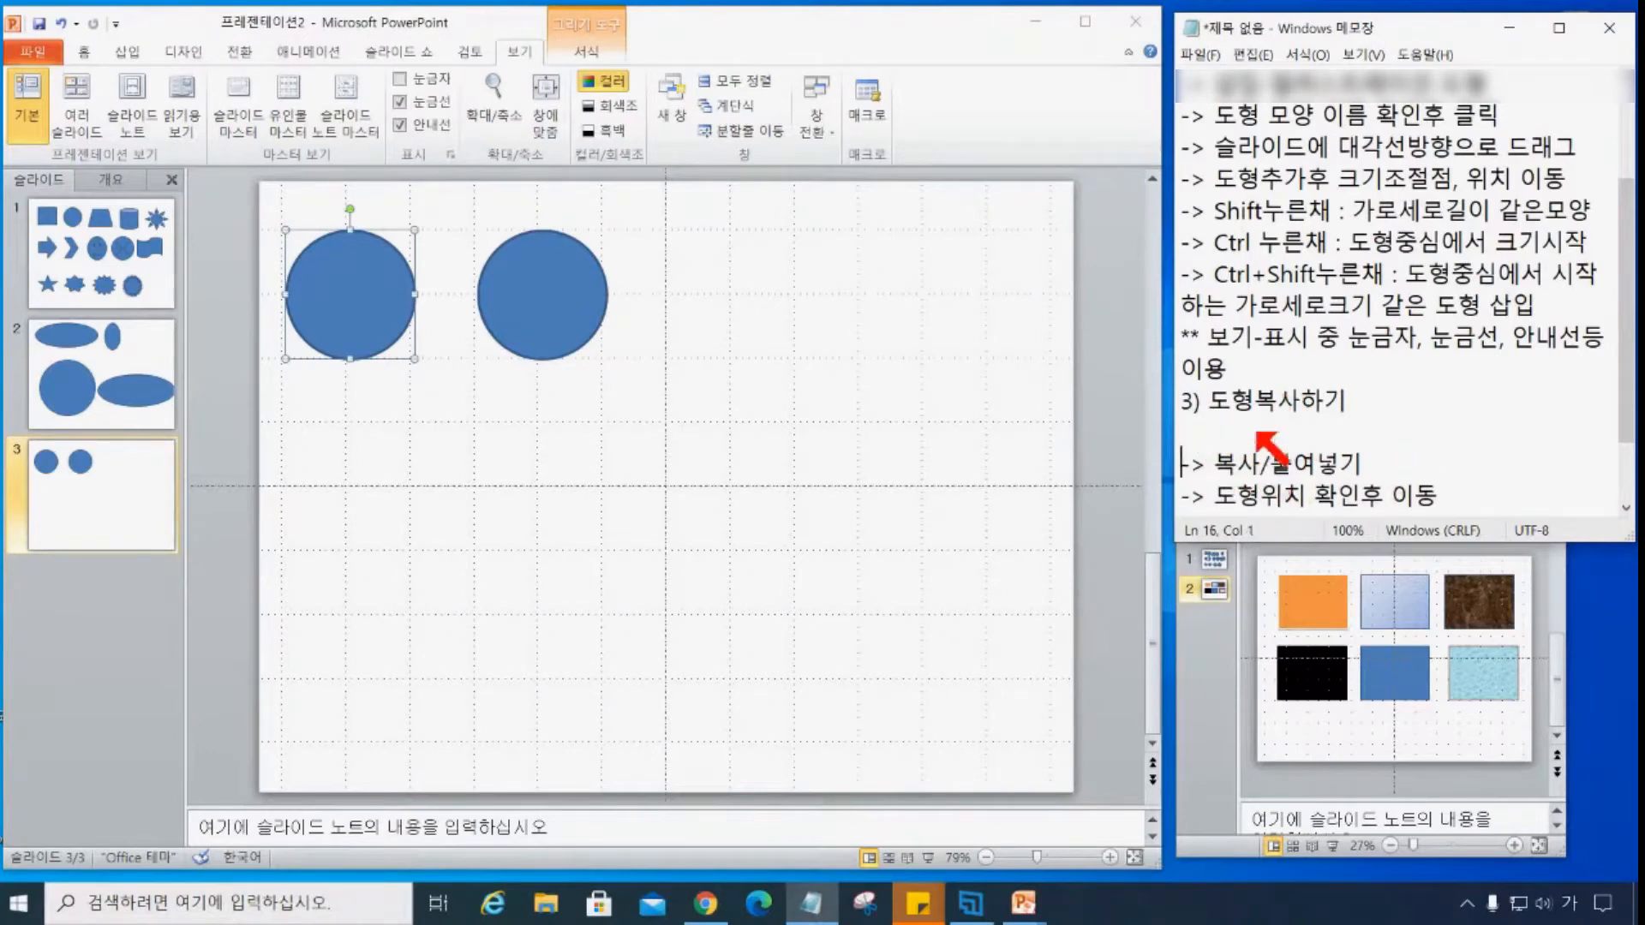
text(방ㅂ)
text(1)
key(Down)
key(Down)
key(Down)
text(방법2)
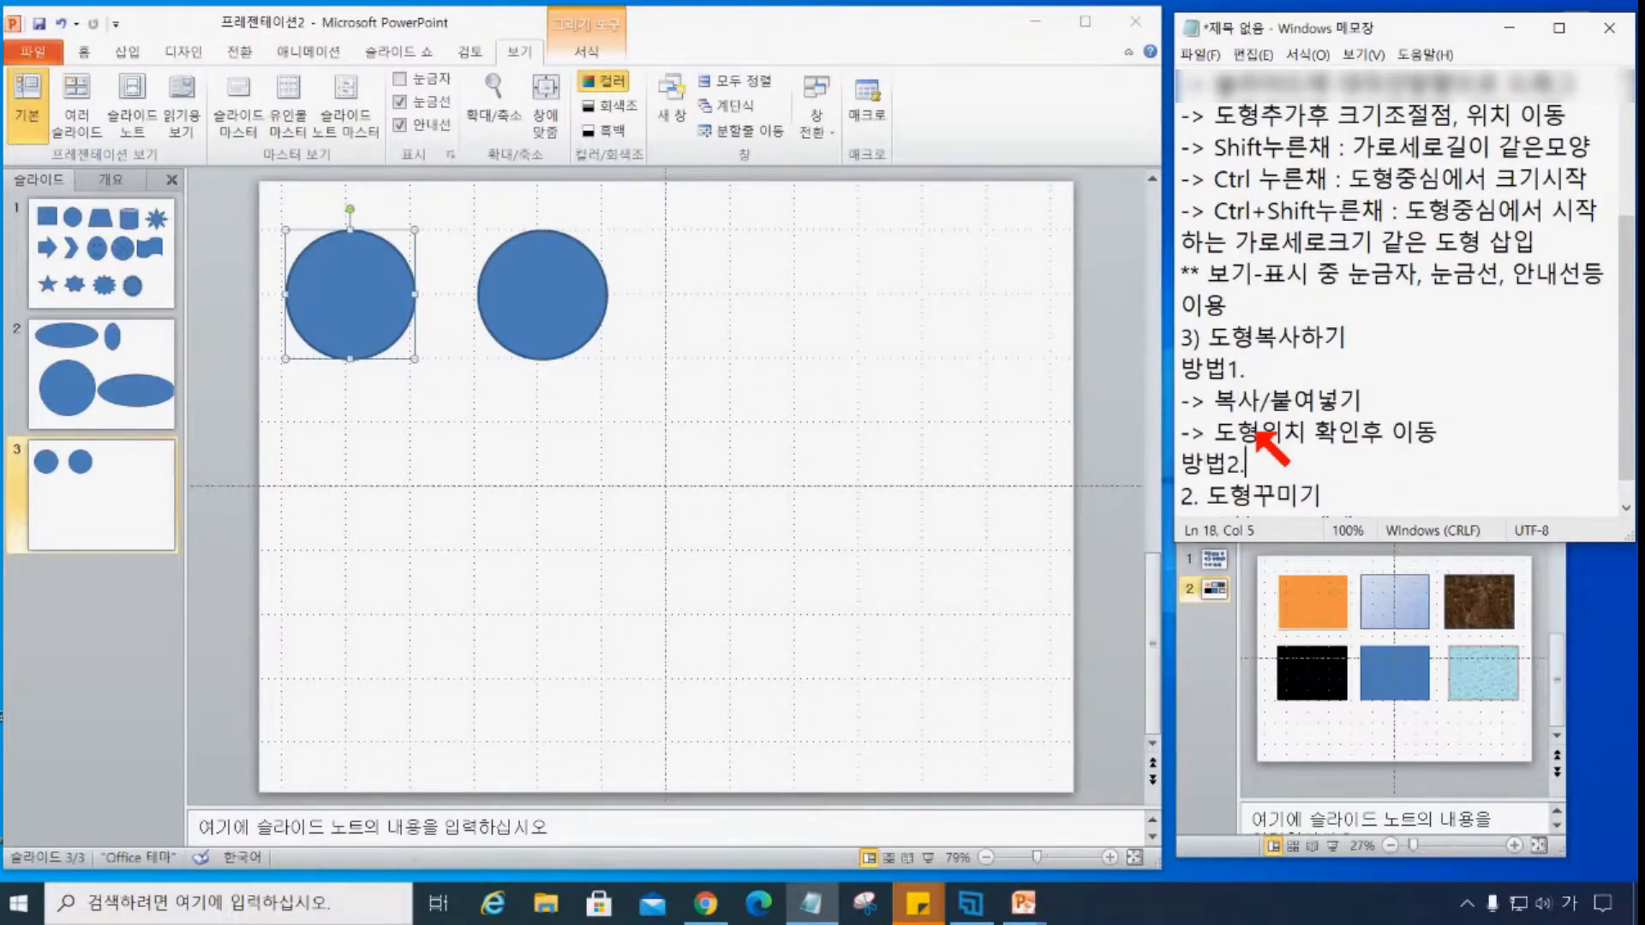
text(.)
key(Return)
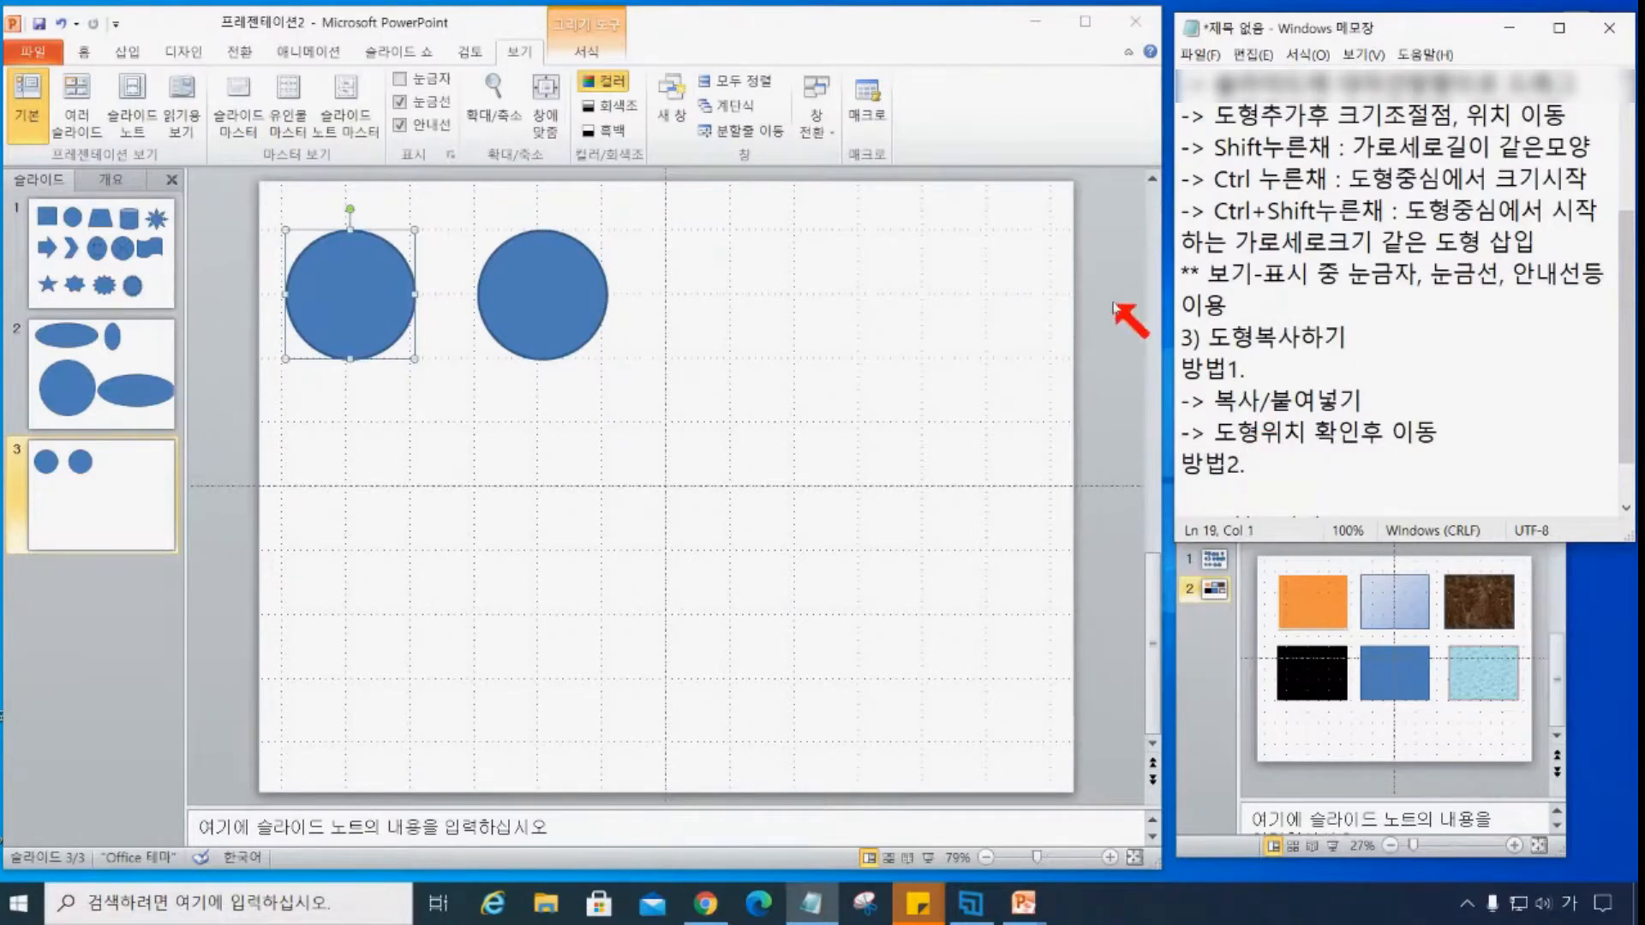
- Copy the first circle to a third position in the same row, aligned with the other two and spaced evenly
click(365, 335)
click(537, 321)
click(363, 301)
click(363, 301)
click(363, 301)
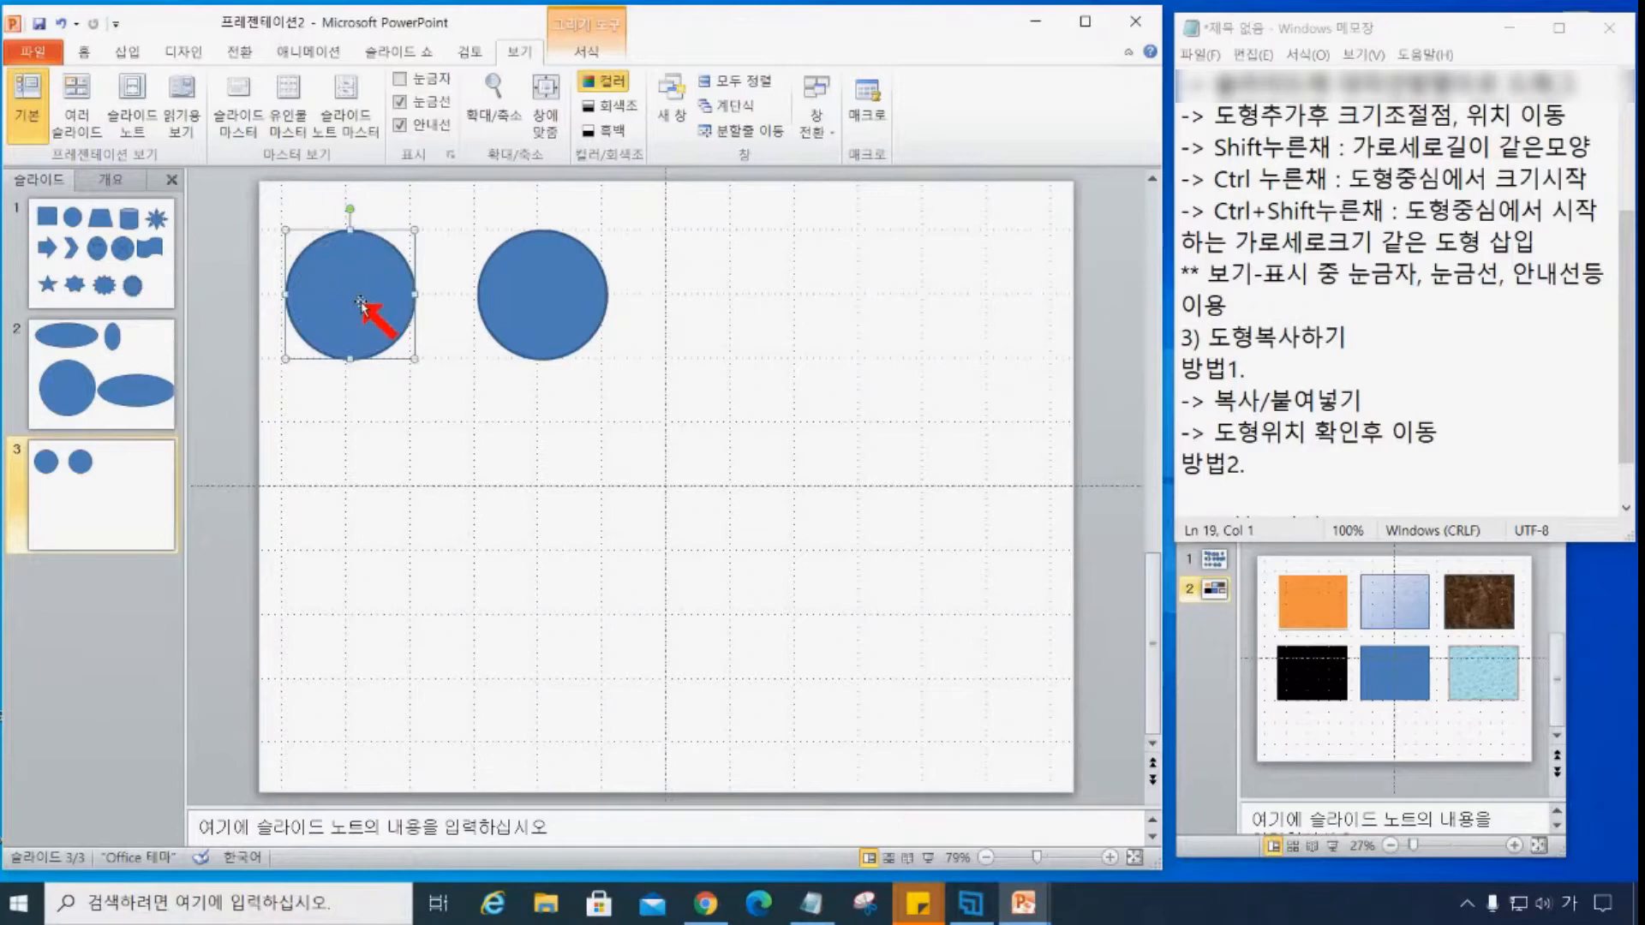
drag(363, 307, 735, 305)
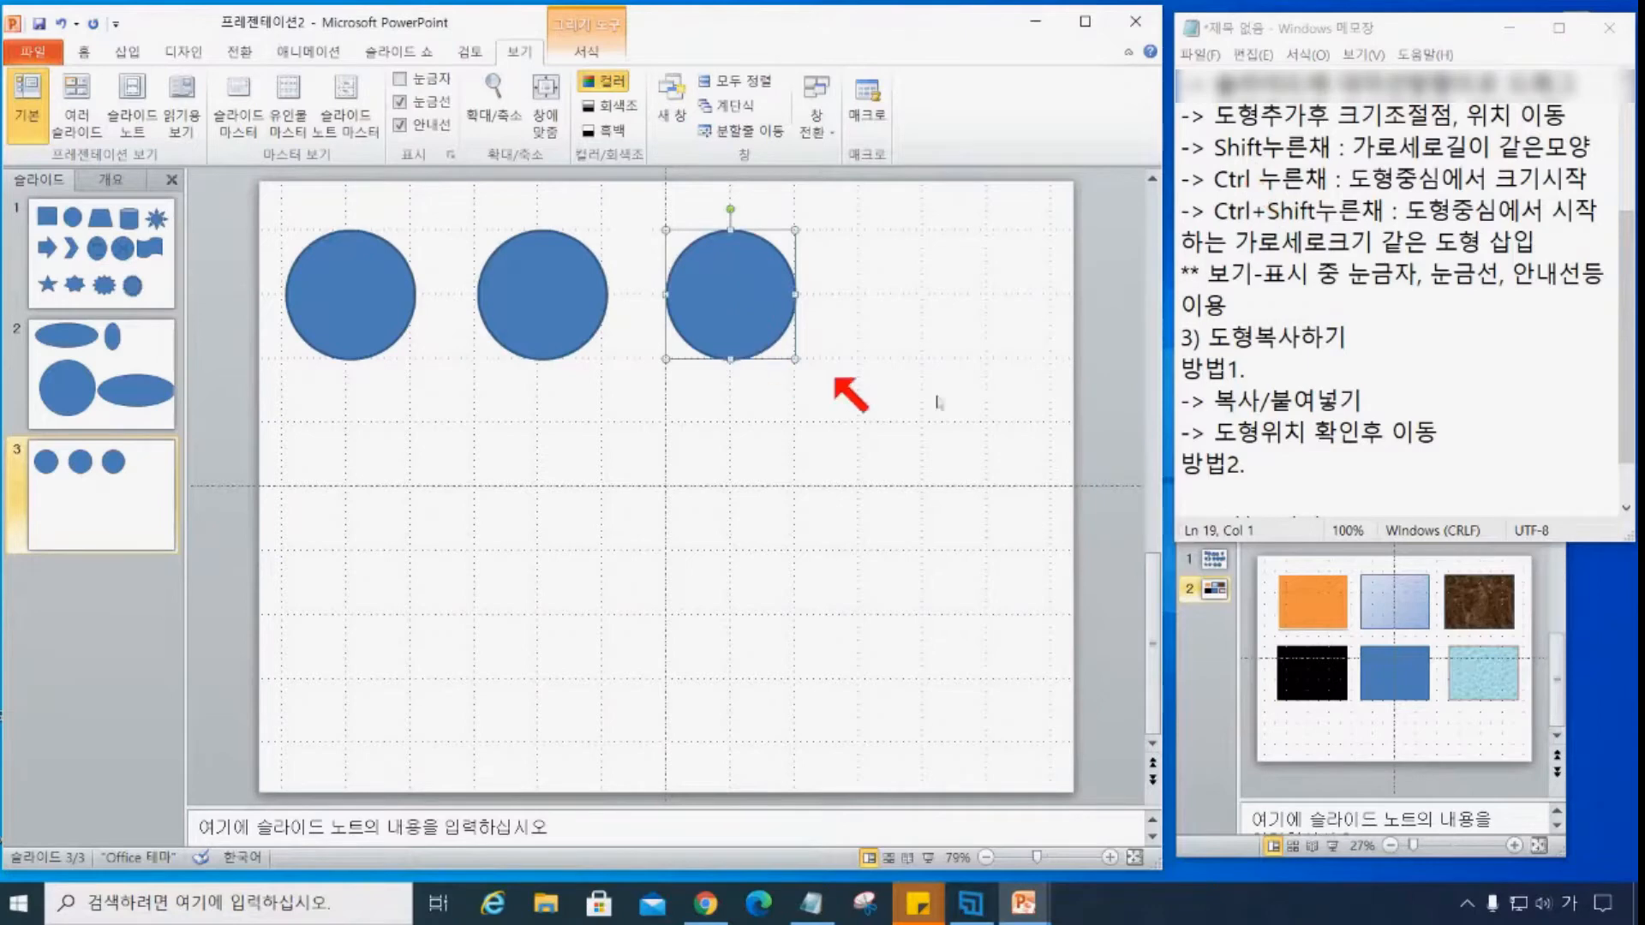
- In Notepad, add the lines "->도형선택" and "-> Ctrl누른채 이동" under "방법2."
click(1234, 489)
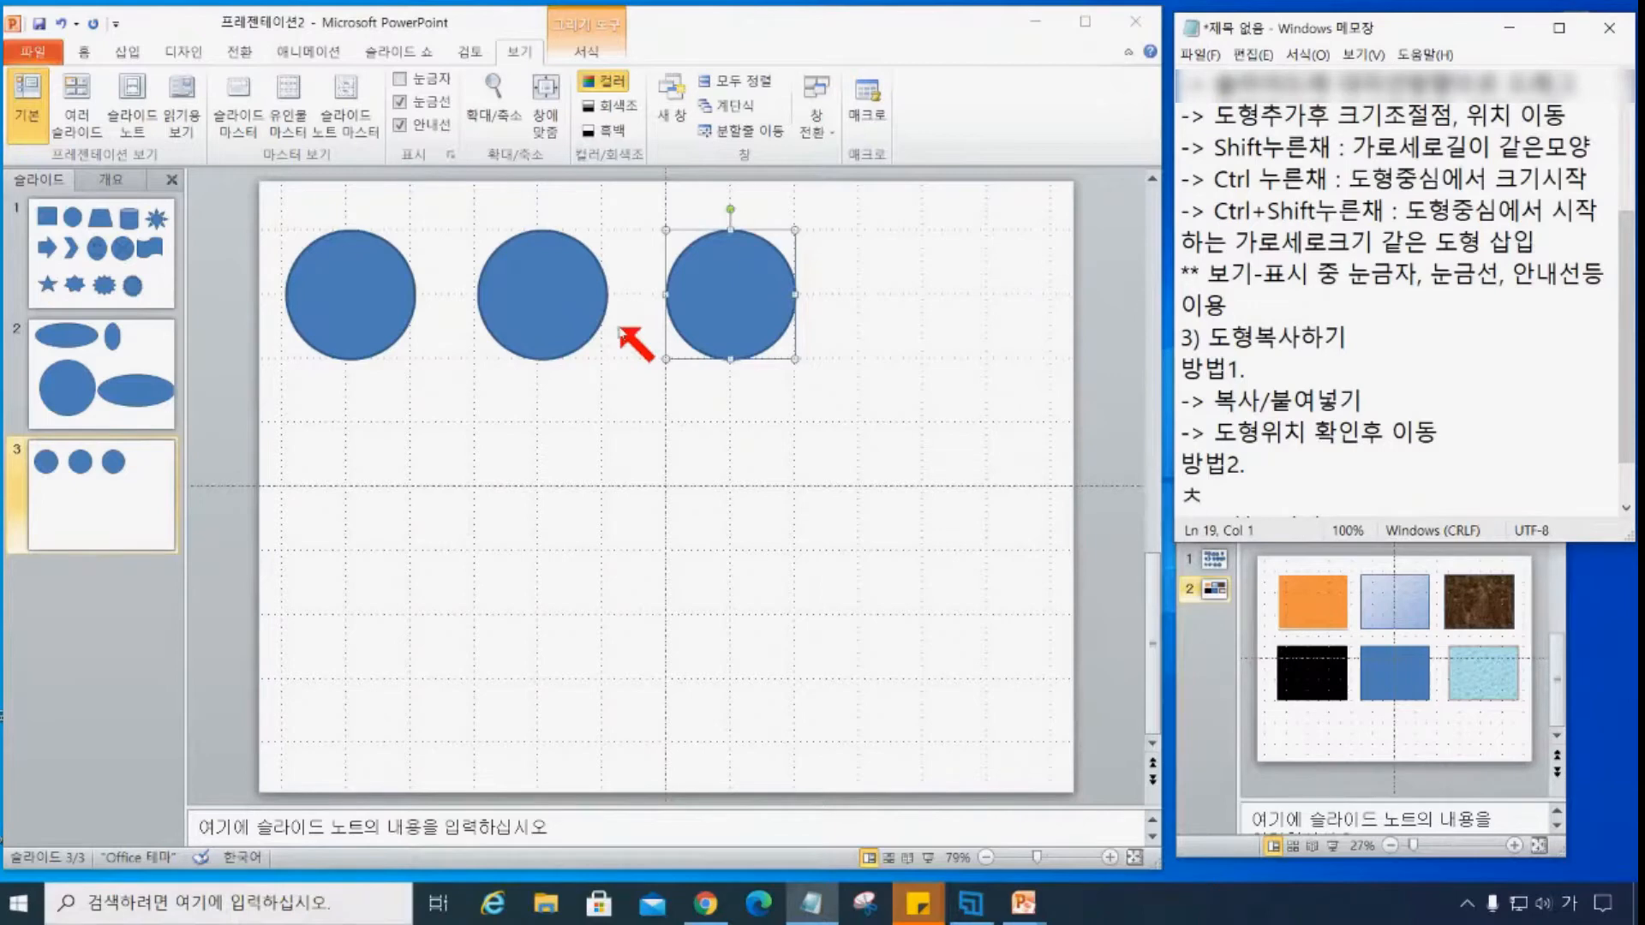
text(도형선태ㄱ)
key(Return)
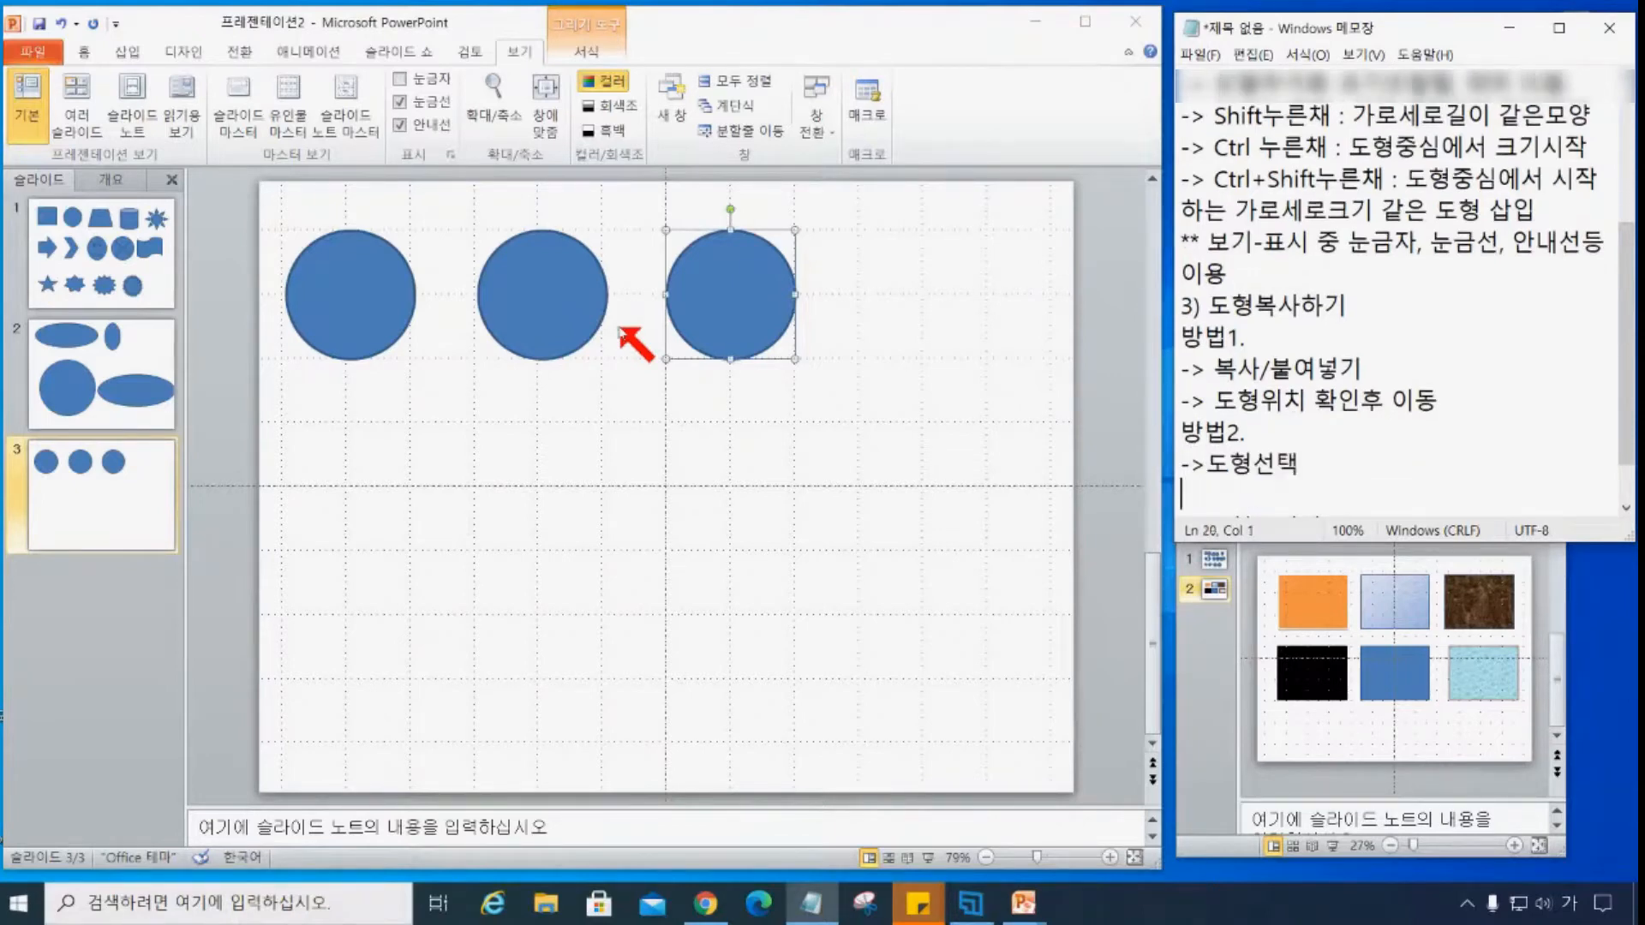
text(->)
text(Ctrl누른채 )
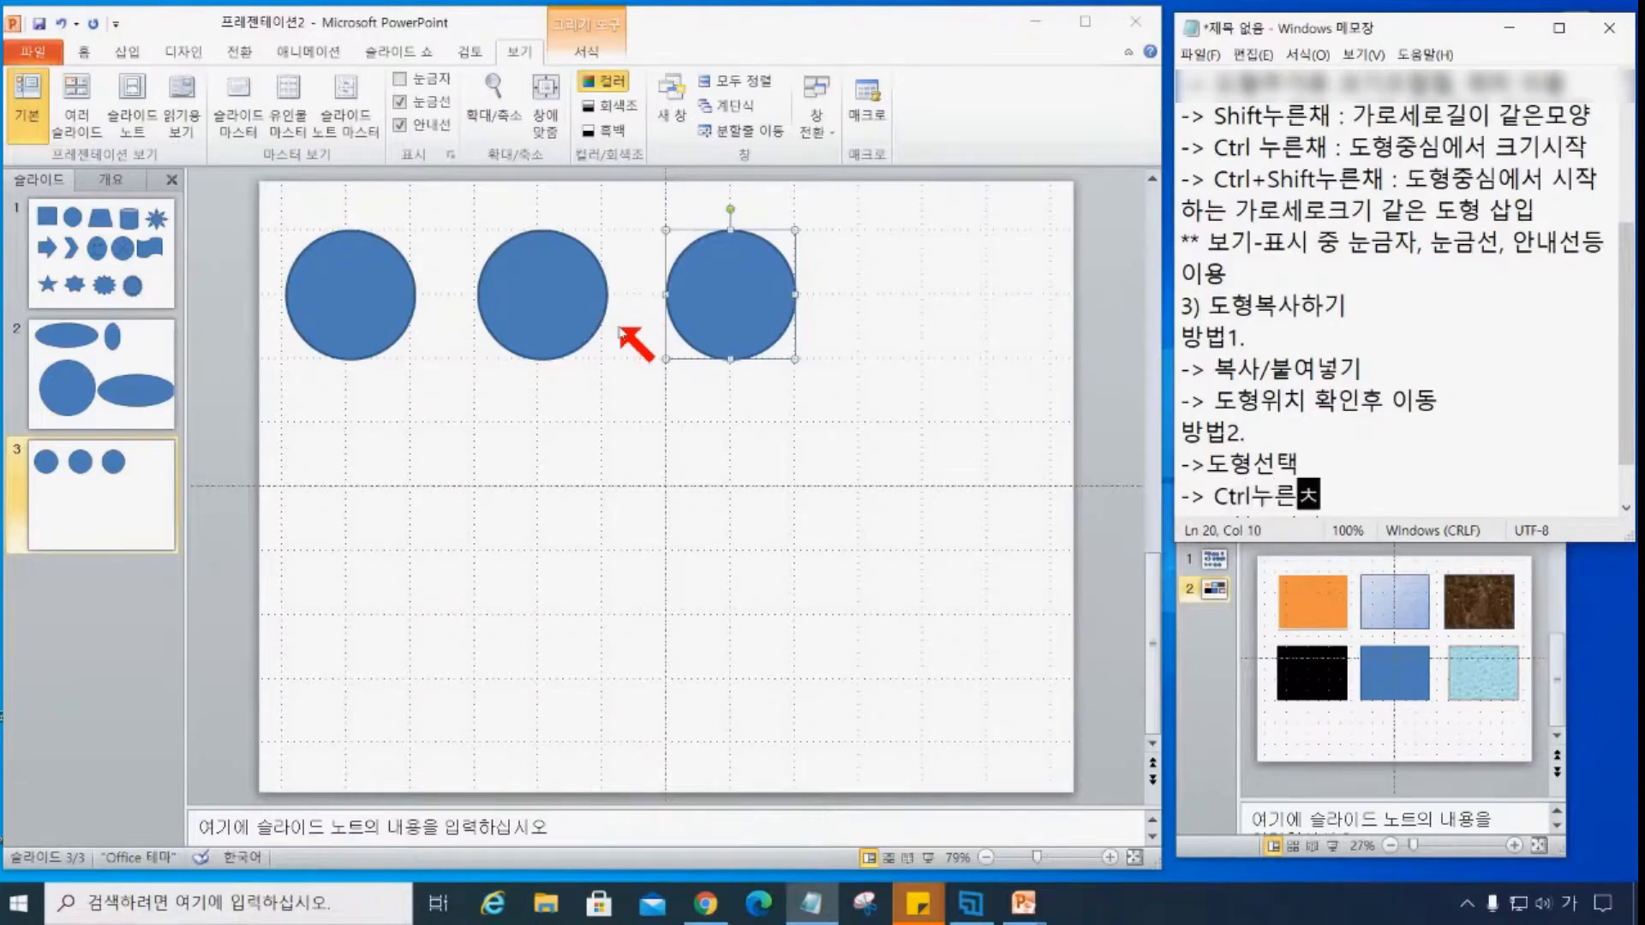
text(이동)
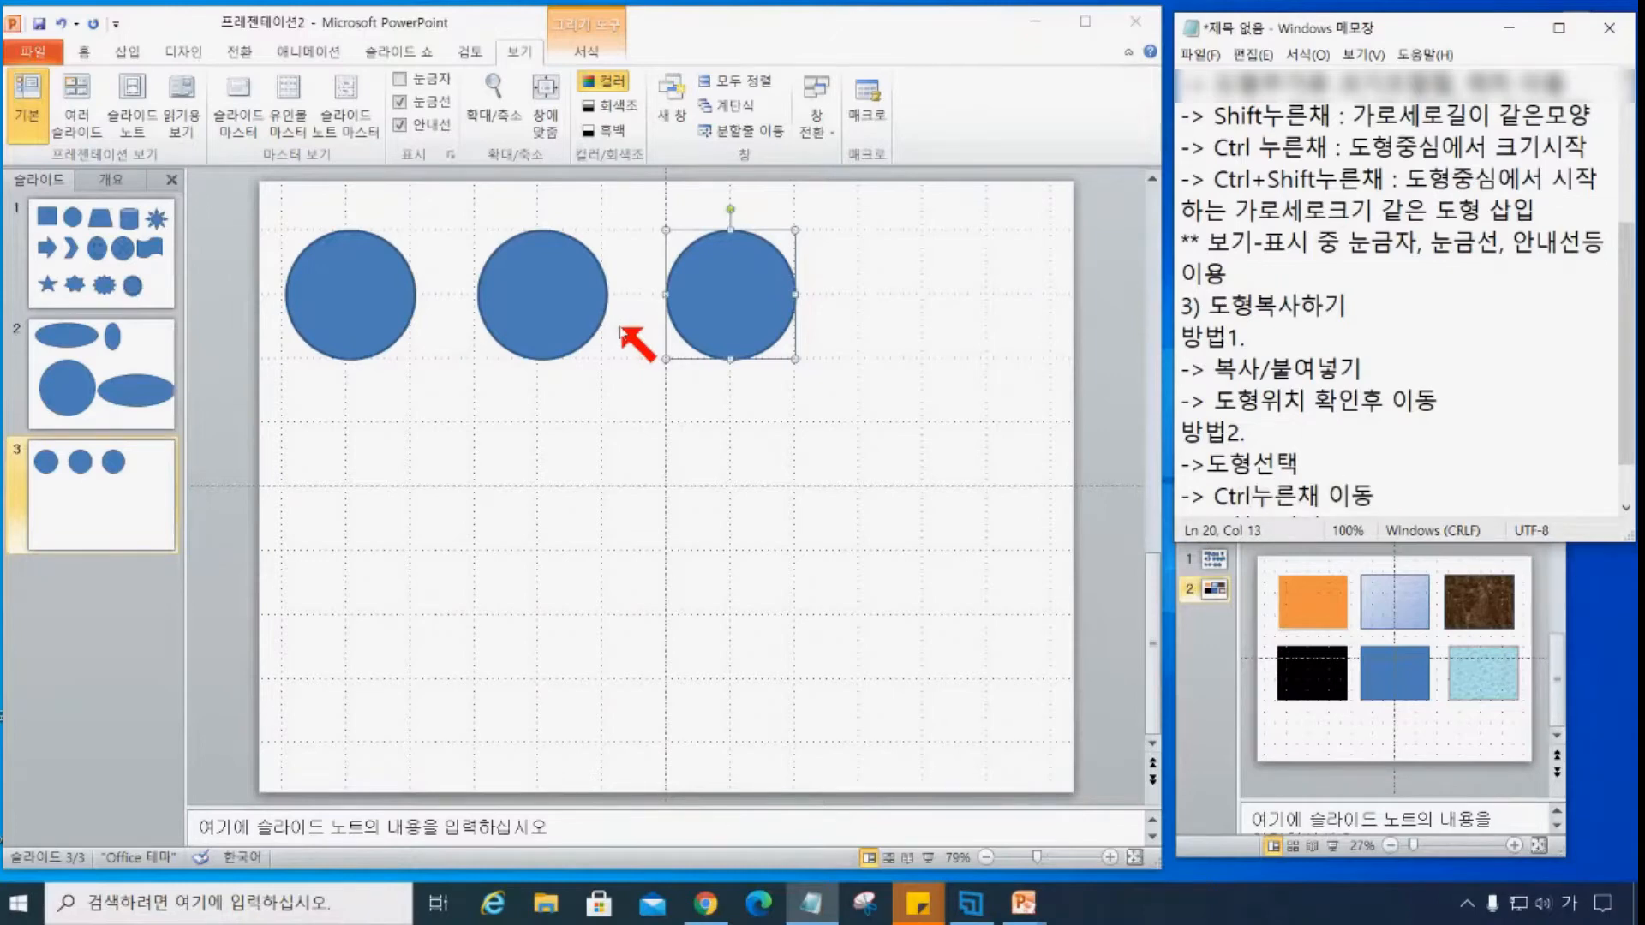
- On the slide, copy the third circle to a fourth, evenly spaced position in the top row
click(735, 293)
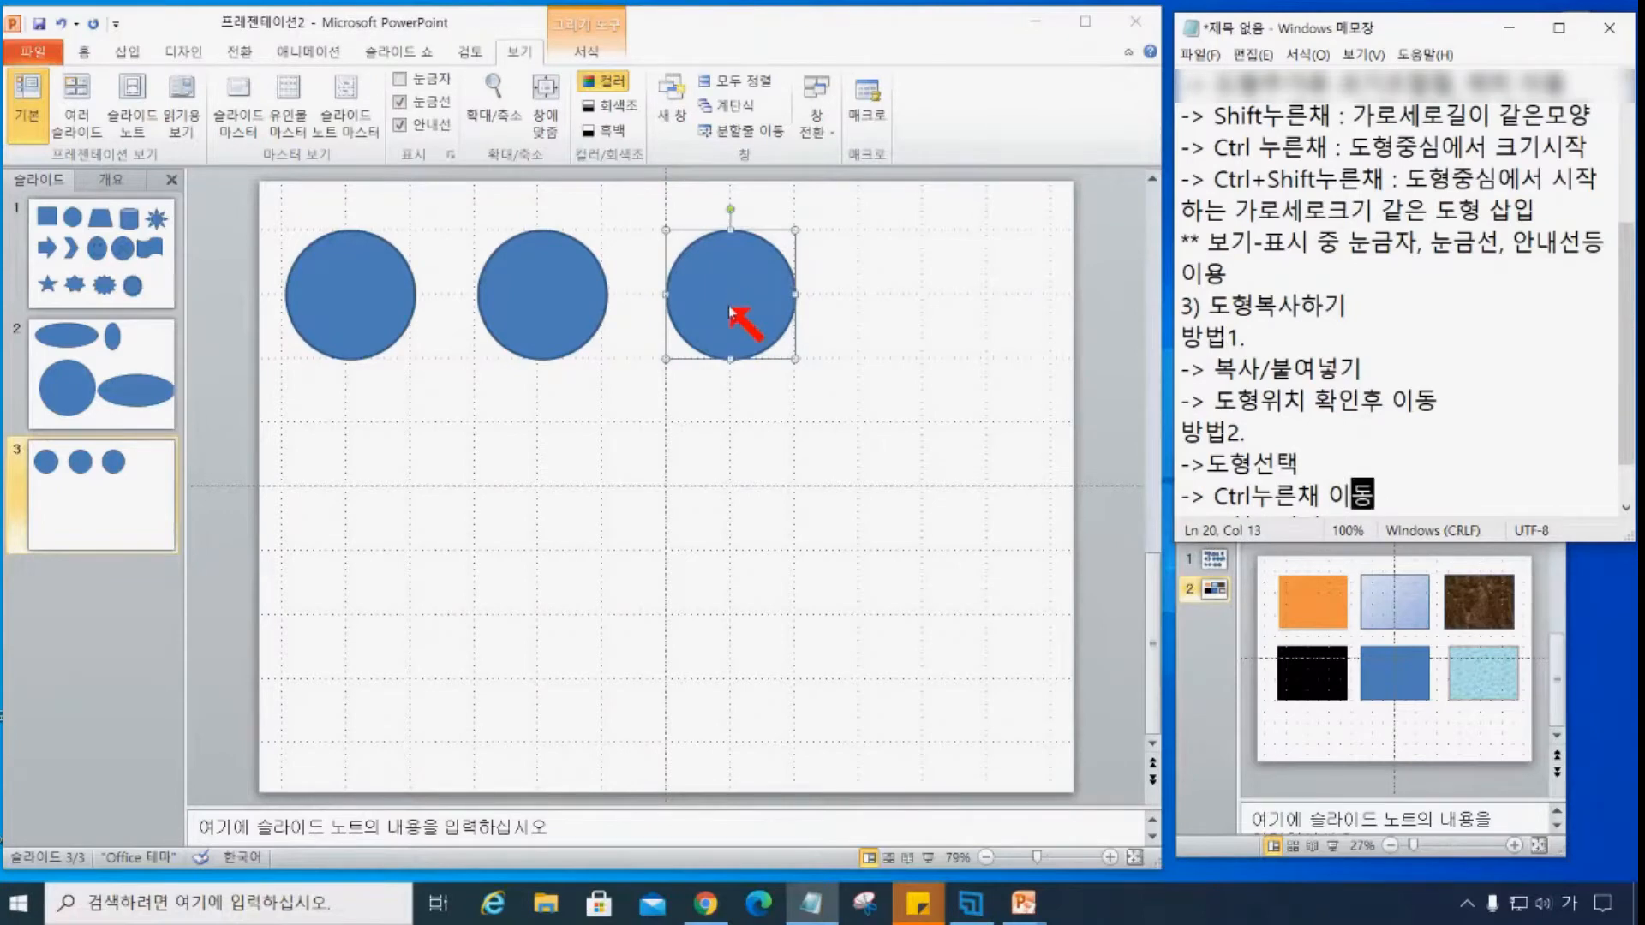
click(733, 307)
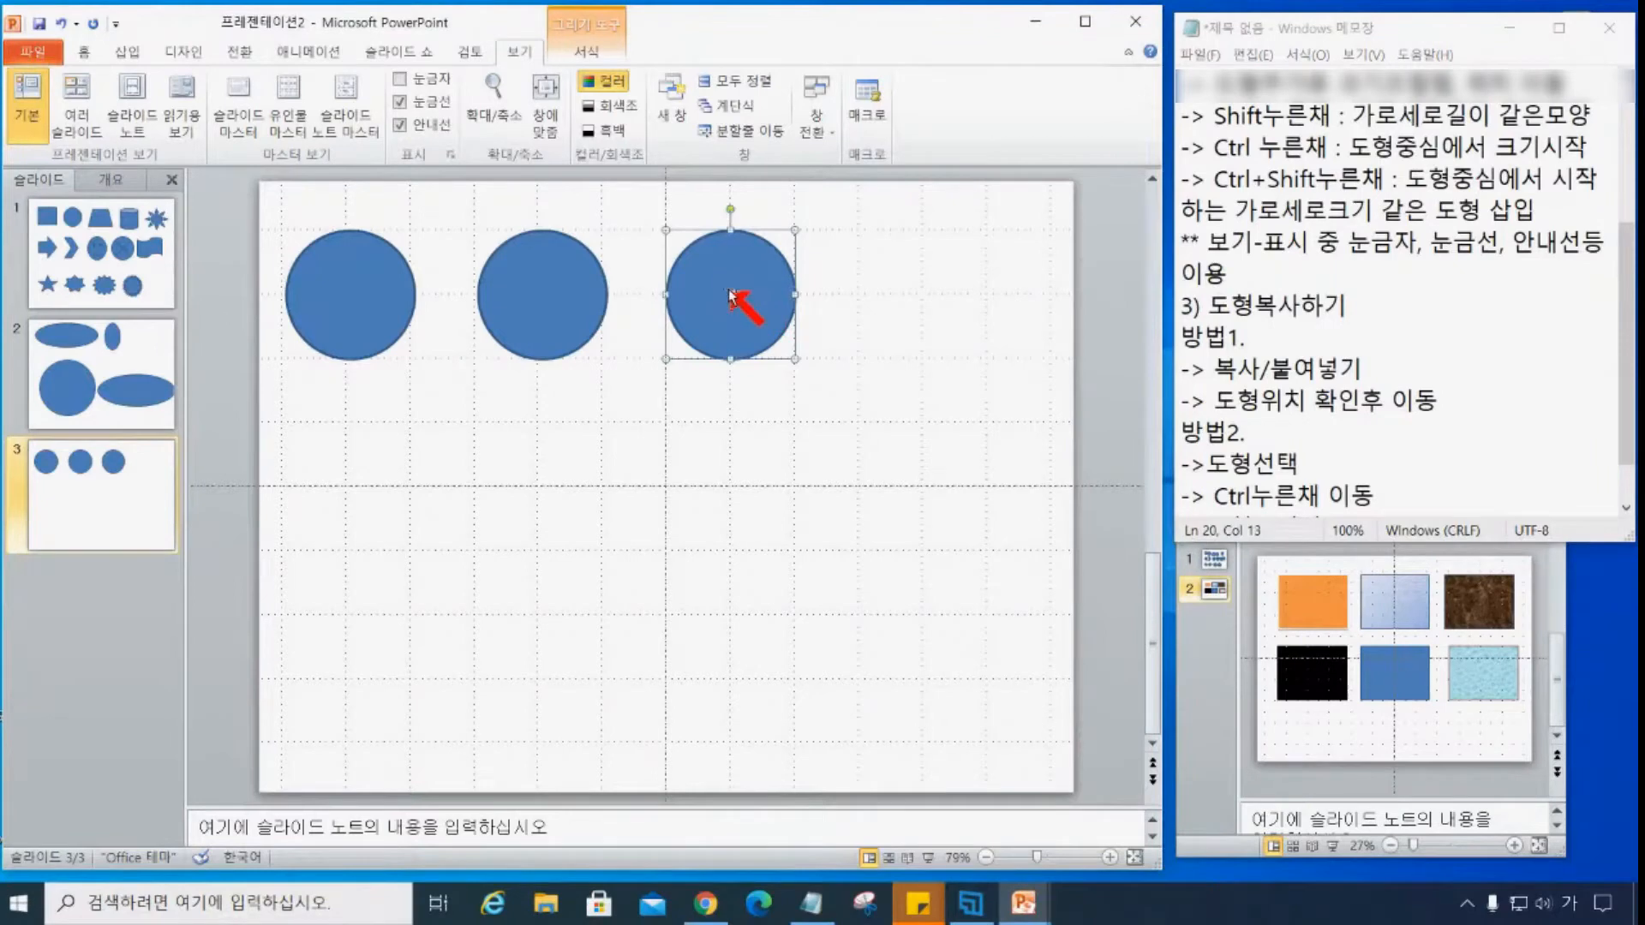
drag(733, 294, 921, 289)
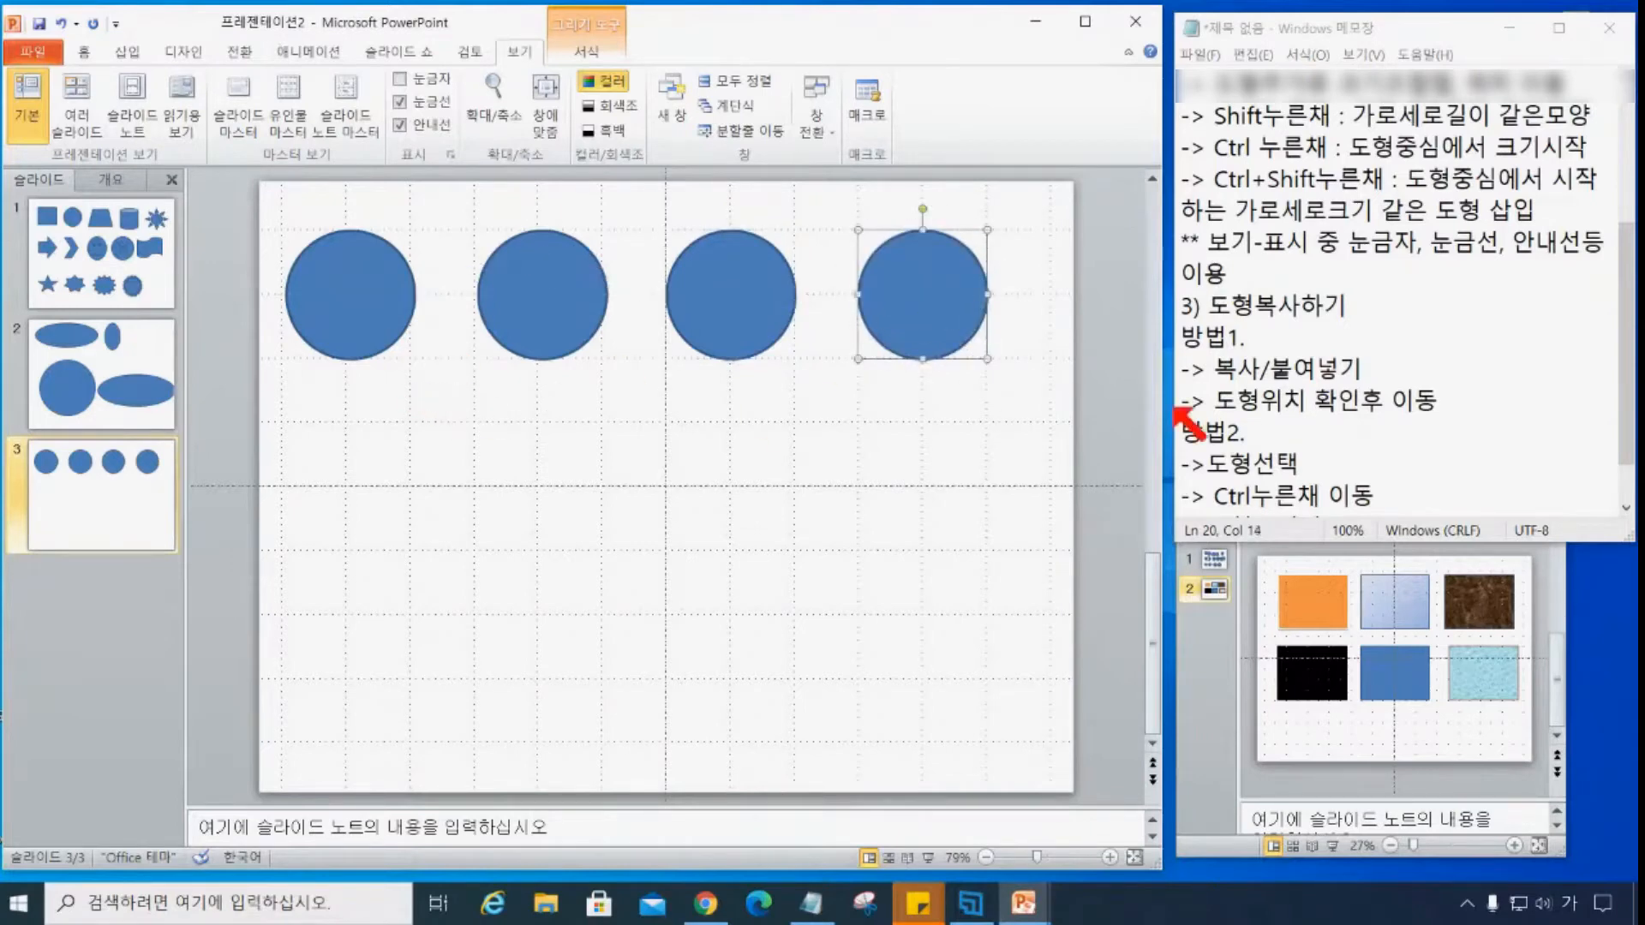
- Add an empty line after "-> Ctrl누른채 이동" in Notepad, and hide the slide's gridlines while keeping the guides
drag(1628, 382, 1631, 438)
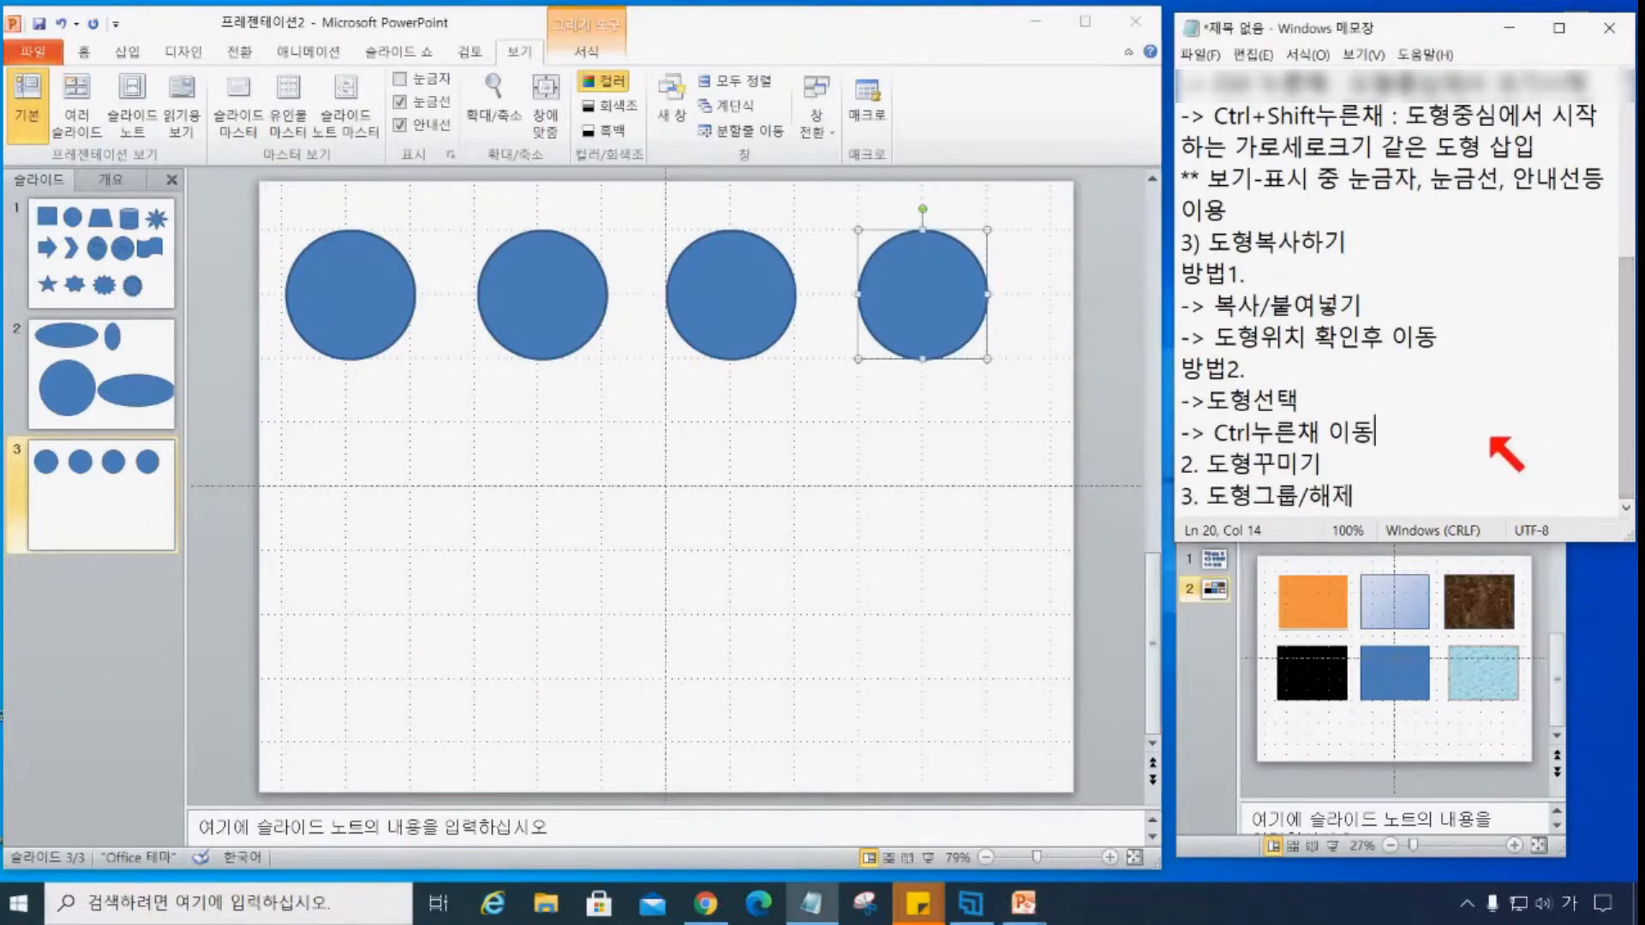
key(Return)
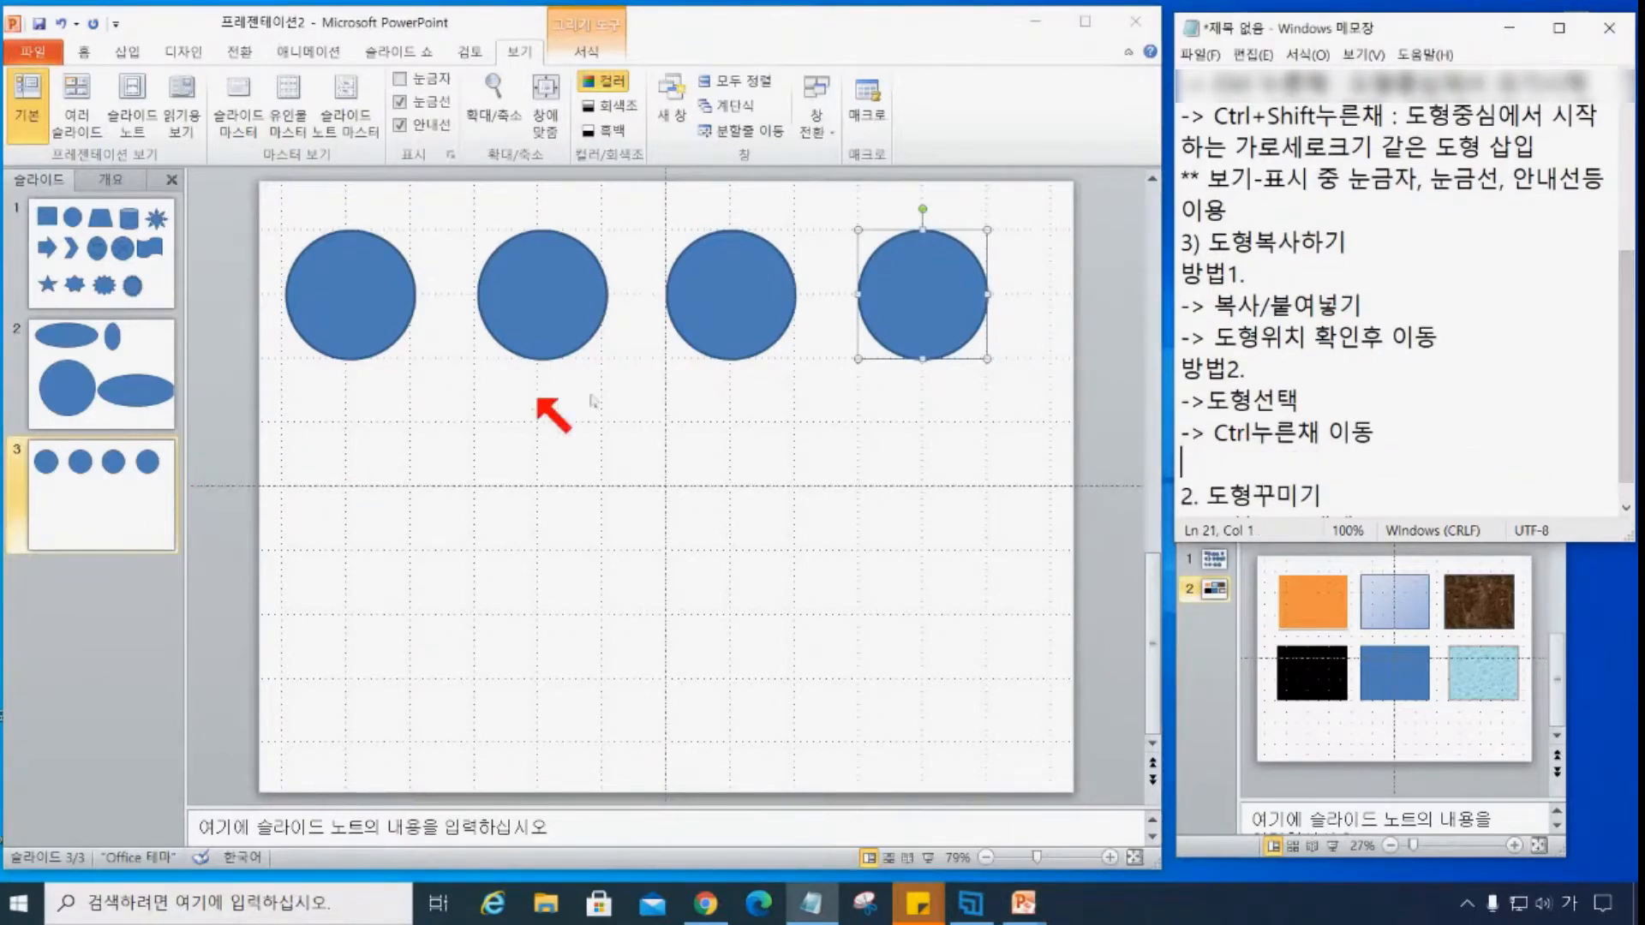
click(326, 302)
click(325, 301)
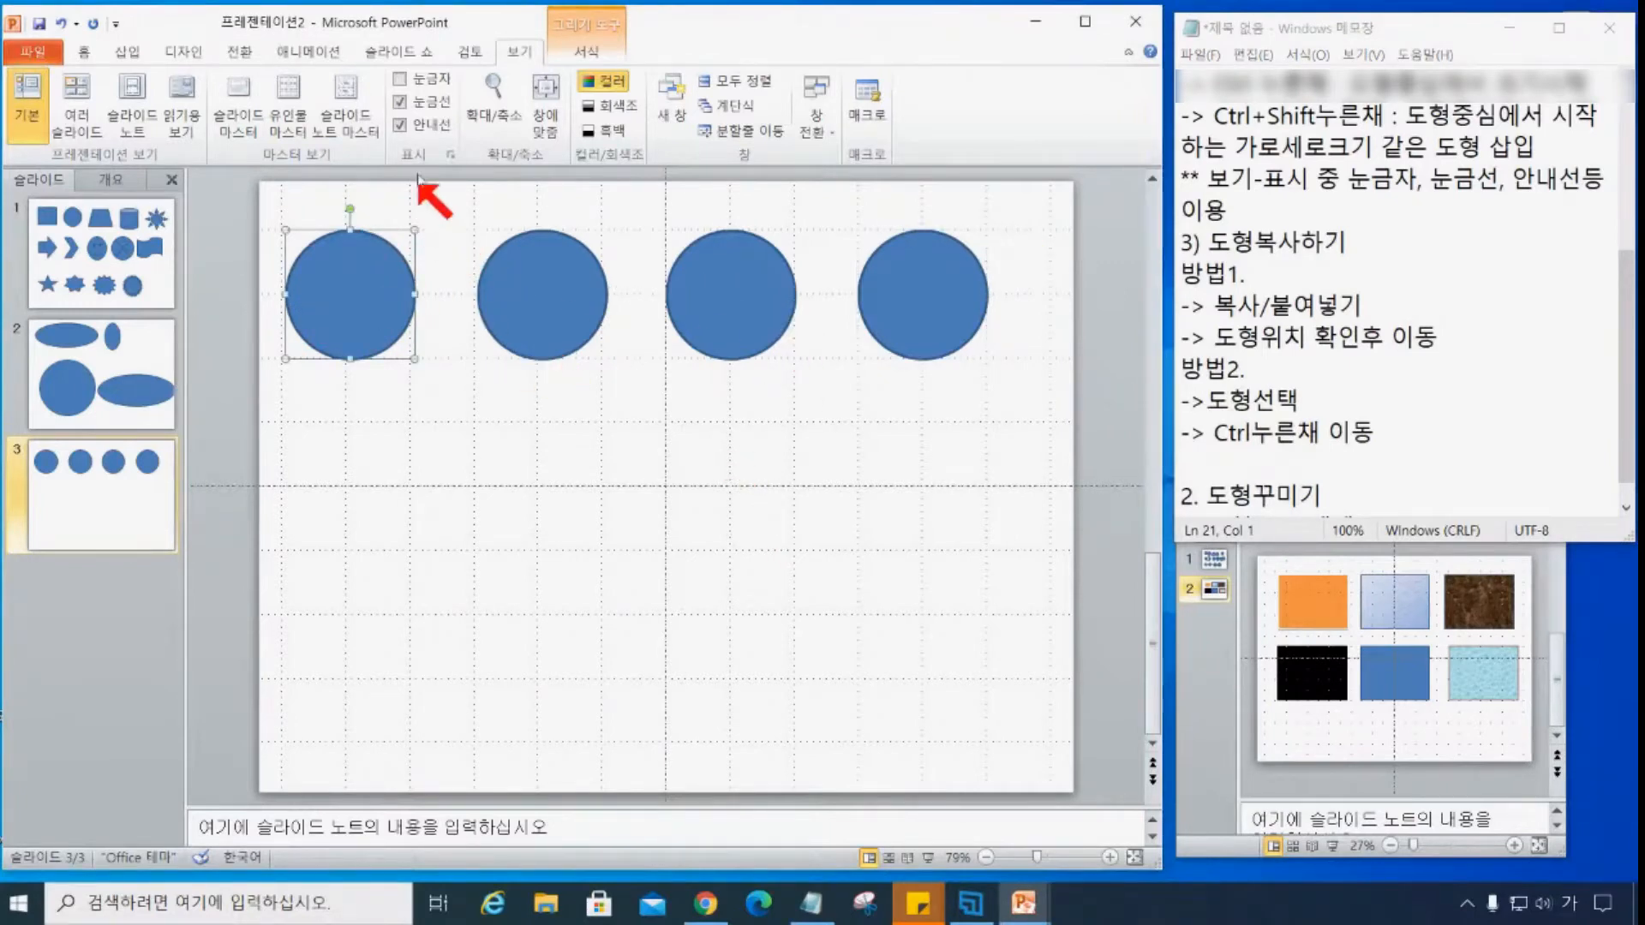
click(432, 104)
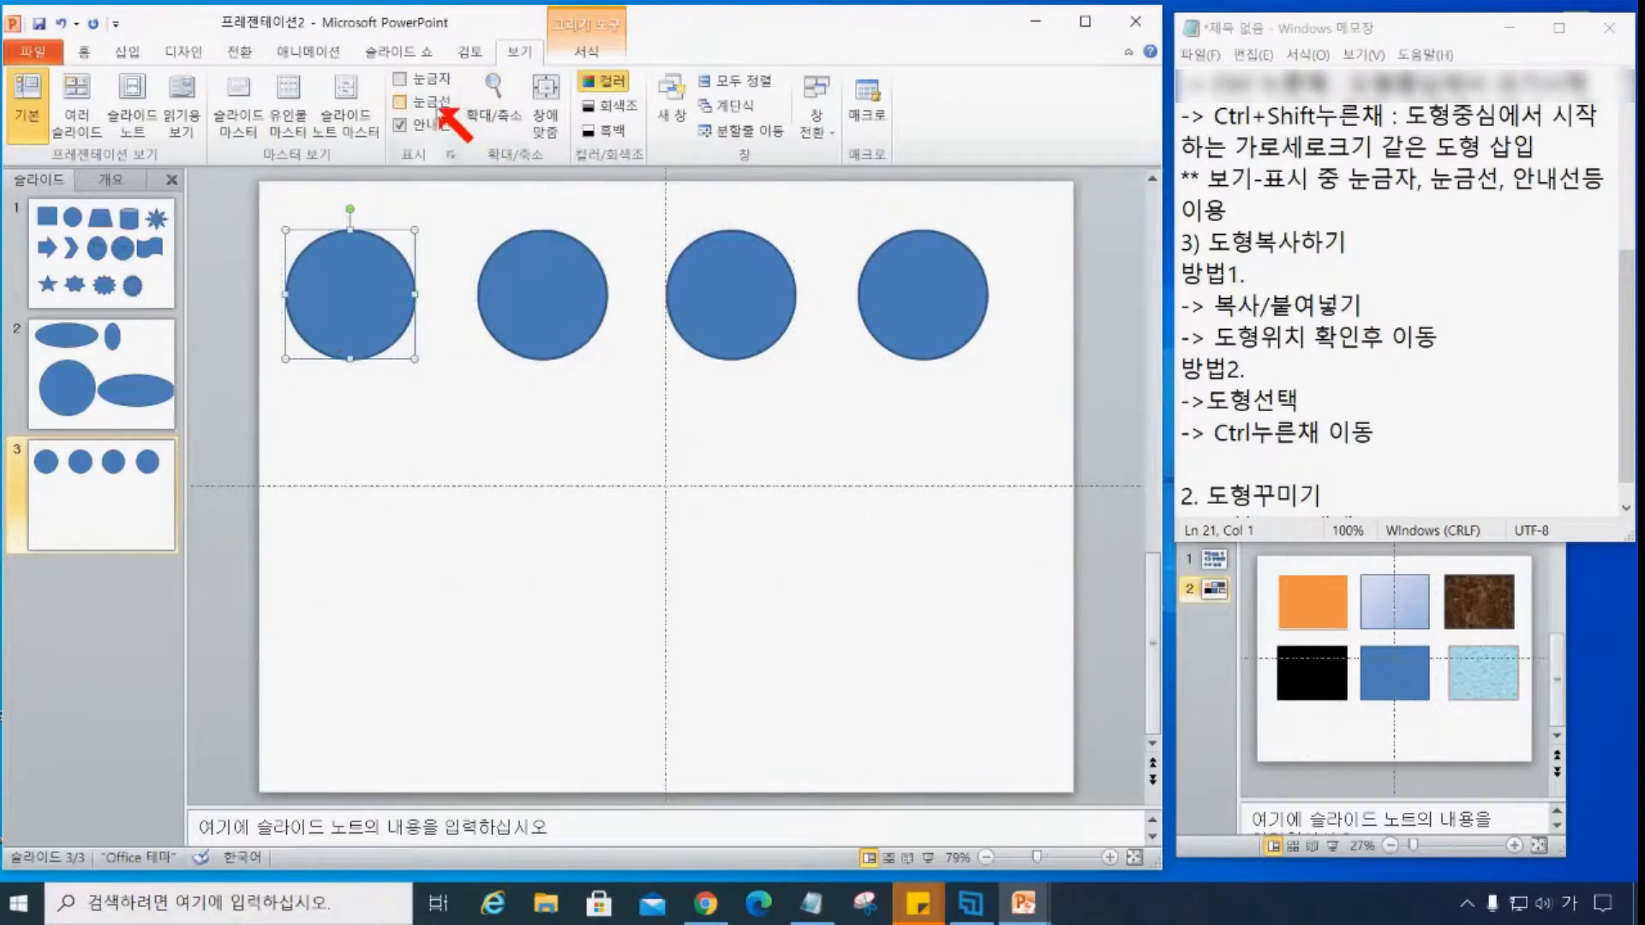
- In Notepad, write "-> 줄맞춤할경우" on the empty line below "-> Ctrl누른채 이동"
click(1245, 468)
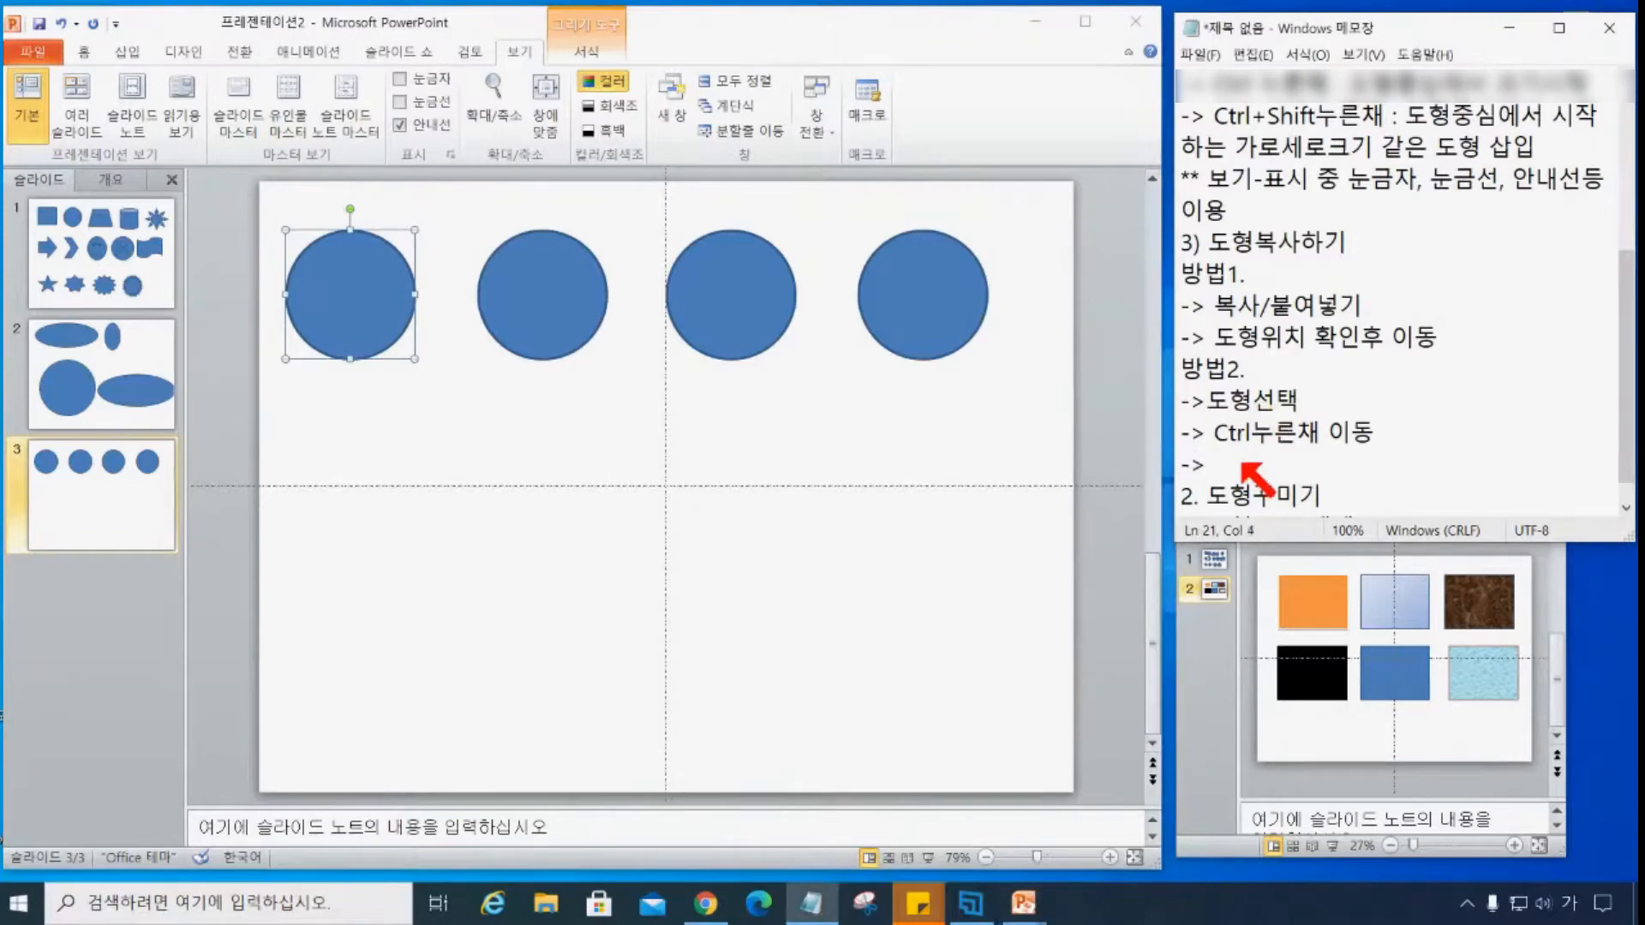
text(-> 줄마ㅈ춤하여)
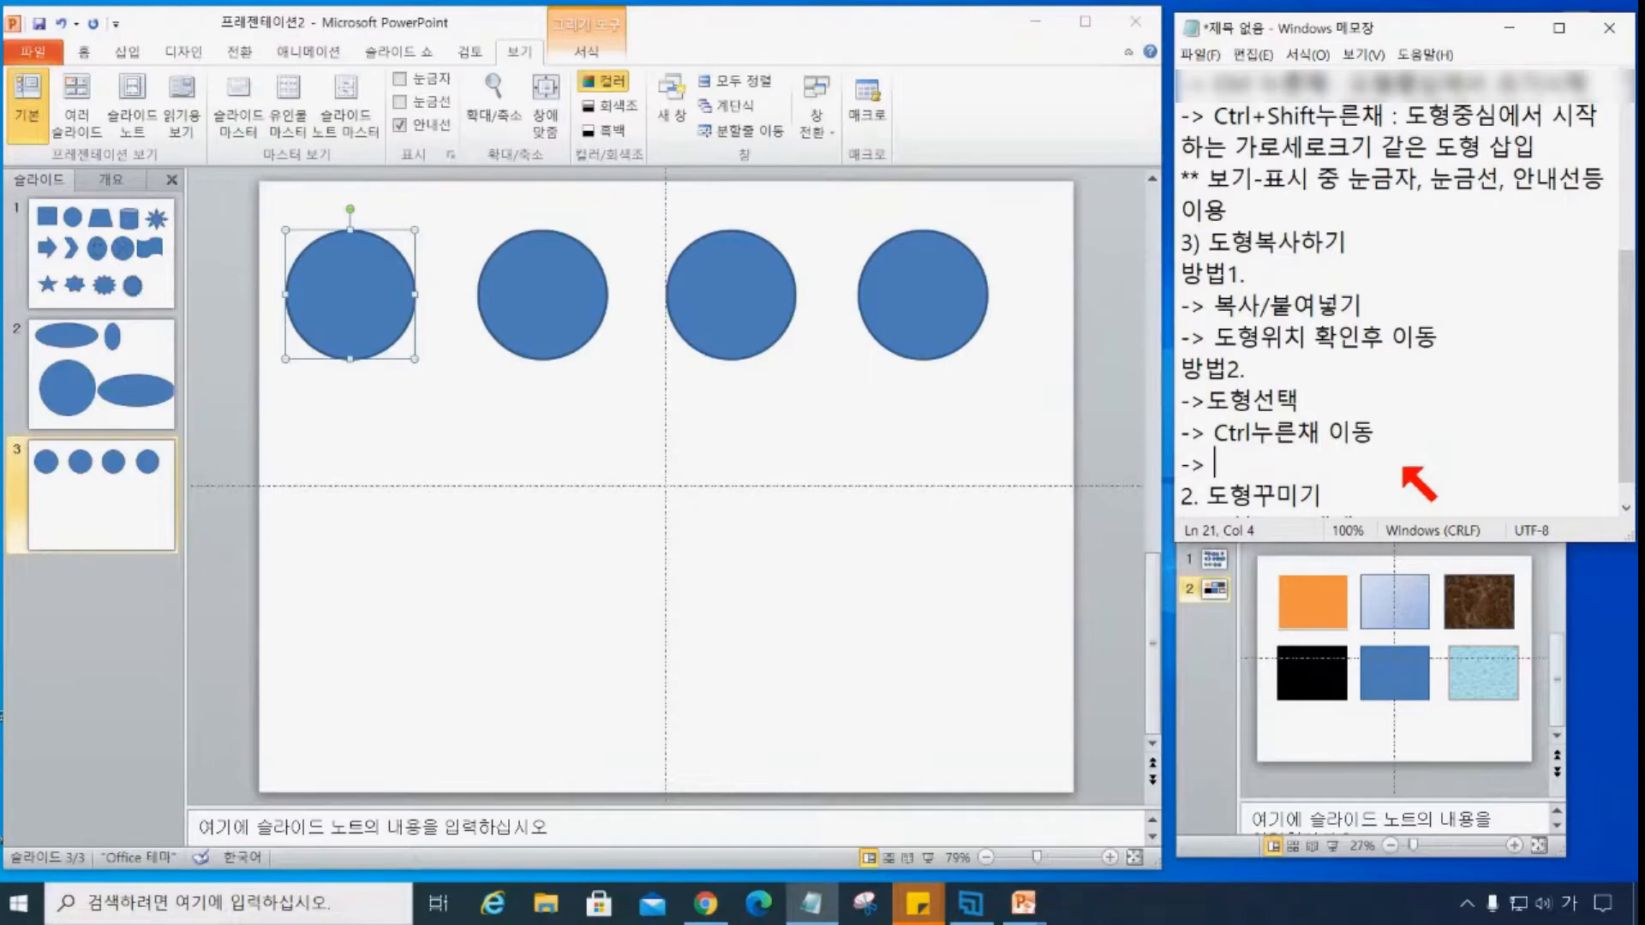
text(맞춤)
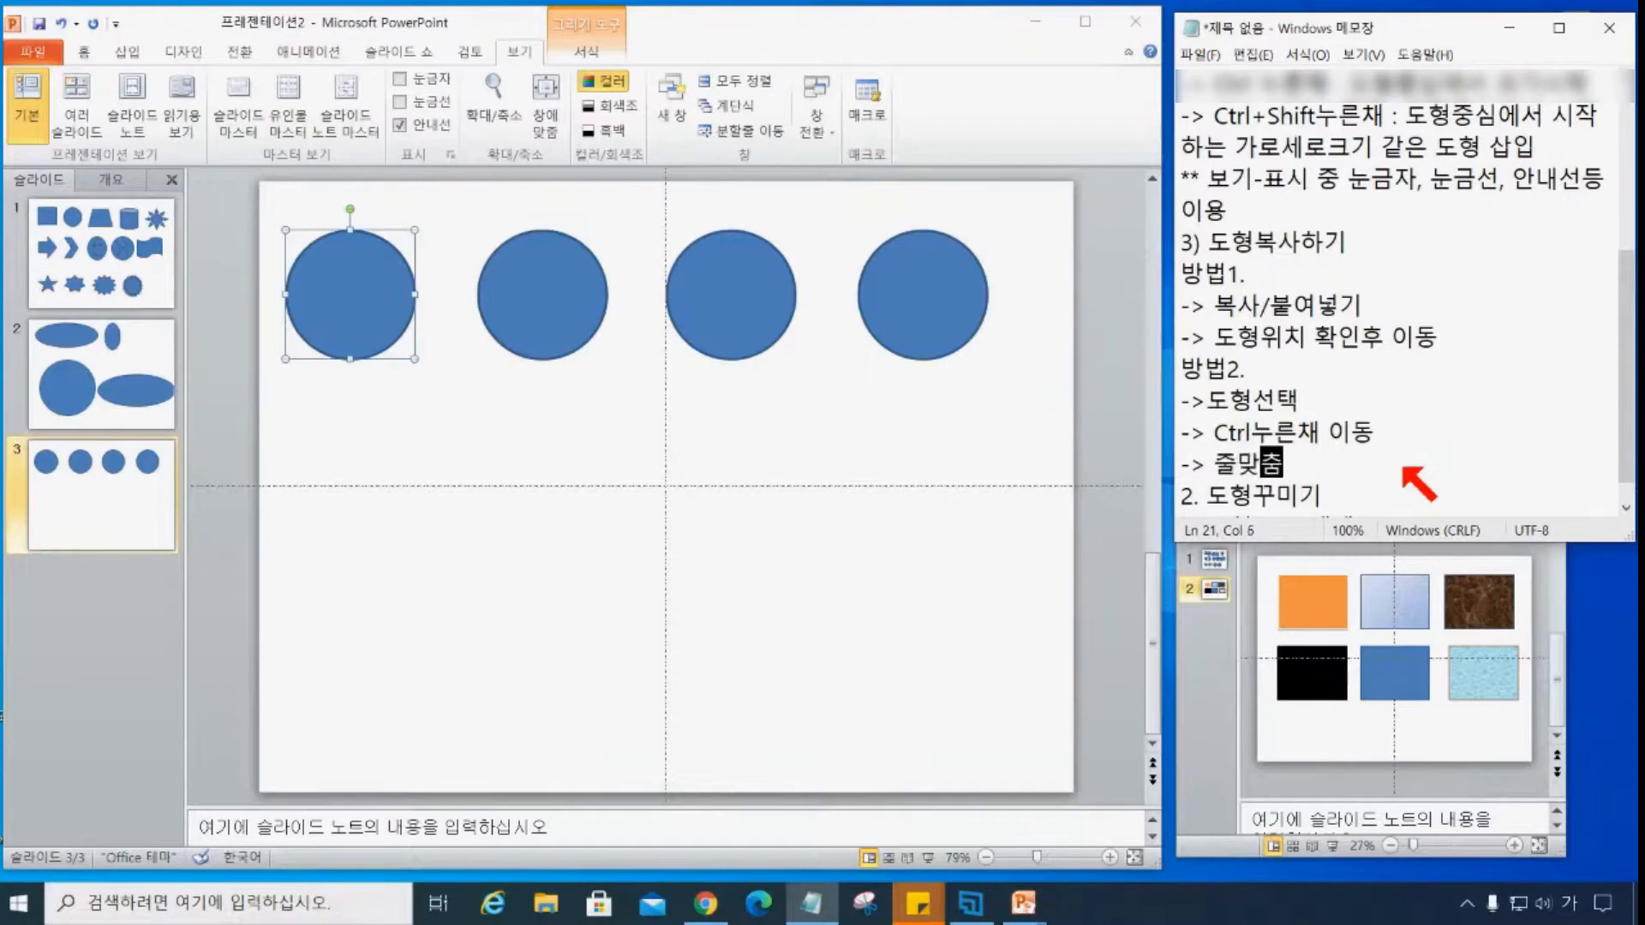
text(할경우)
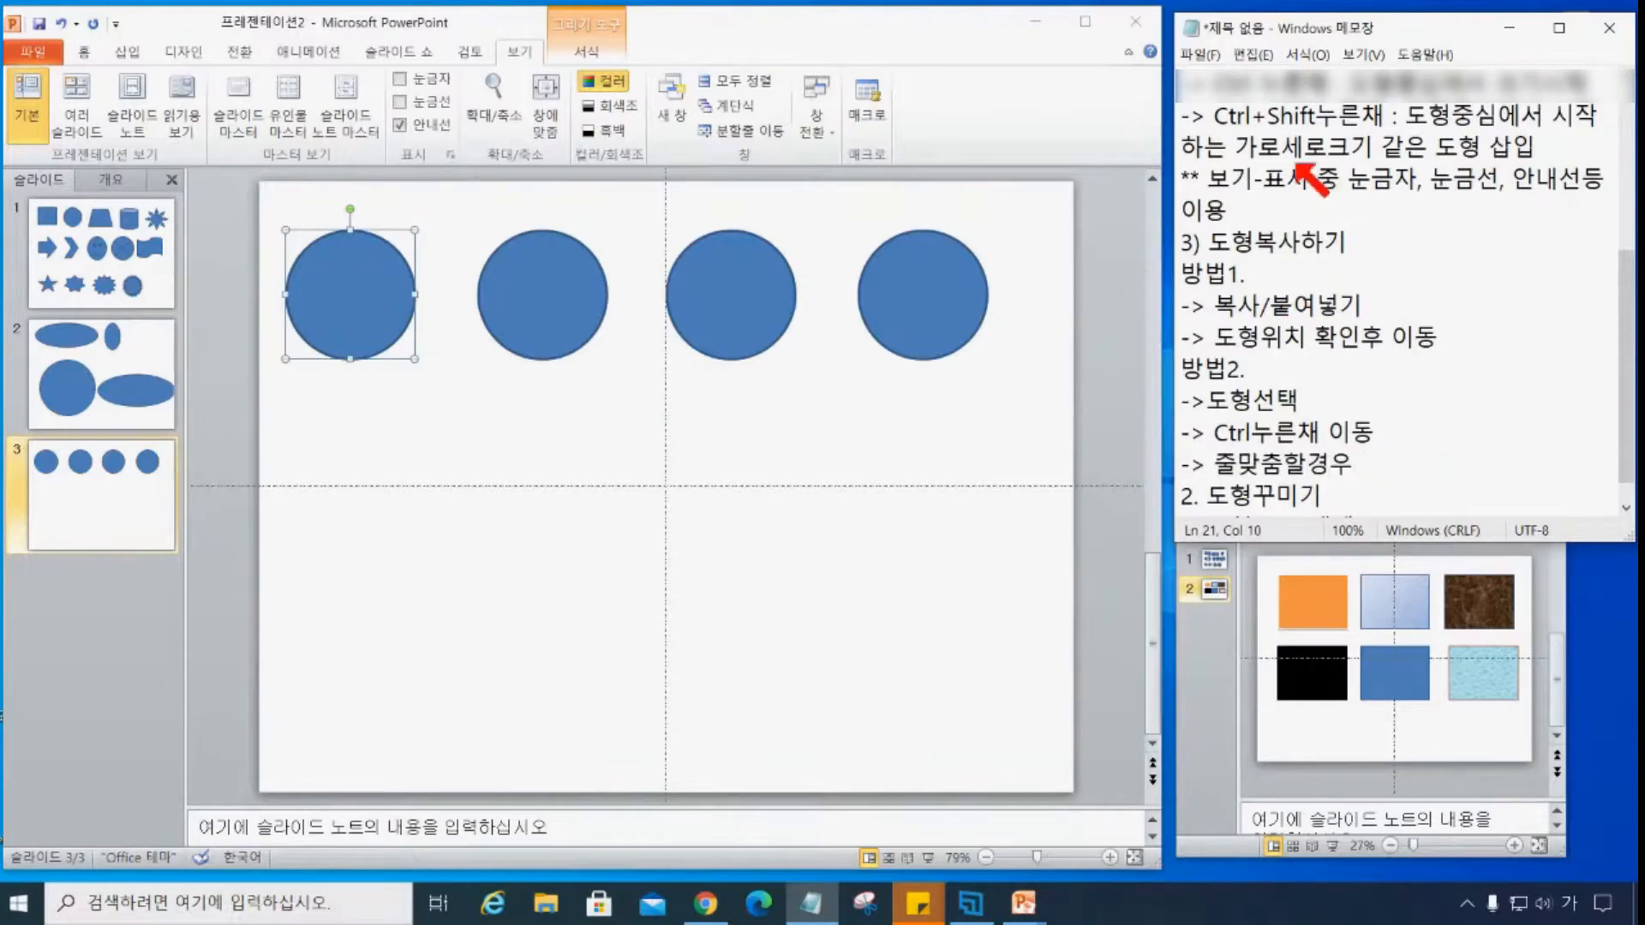
- Append the phrase "Ctrl+Shift누른채" copied from the earlier note to the "-> 줄맞춤할경우" line, and finish it with "이동"
drag(1208, 120, 1381, 123)
key(ctrl+c)
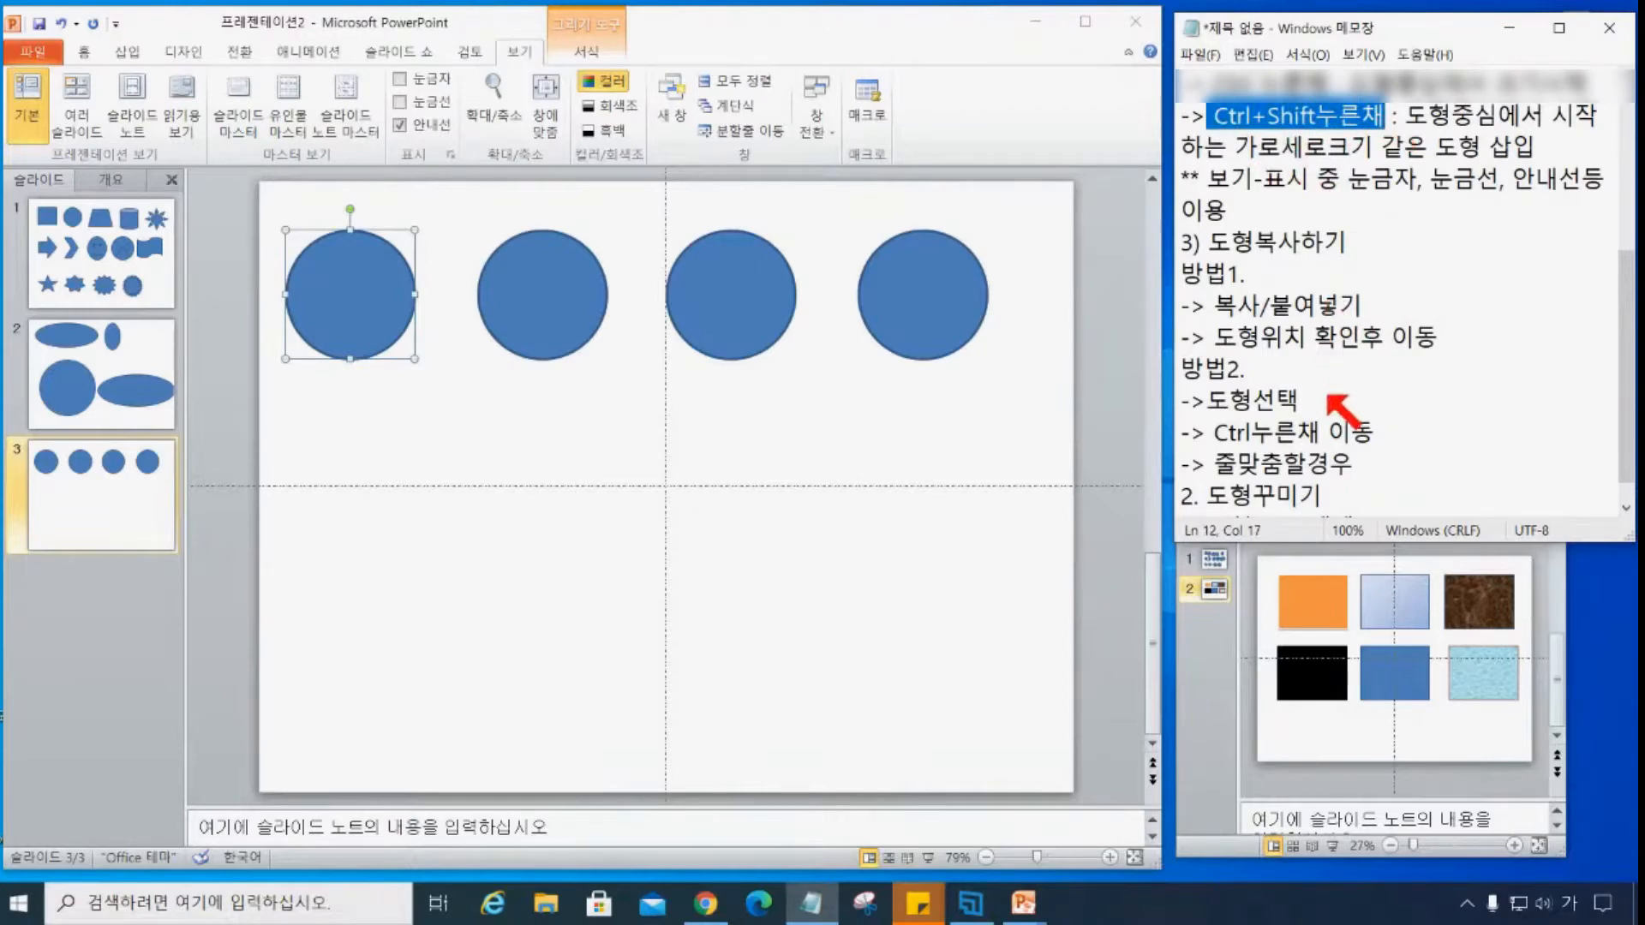
click(1324, 401)
click(1367, 465)
key(ctrl+v)
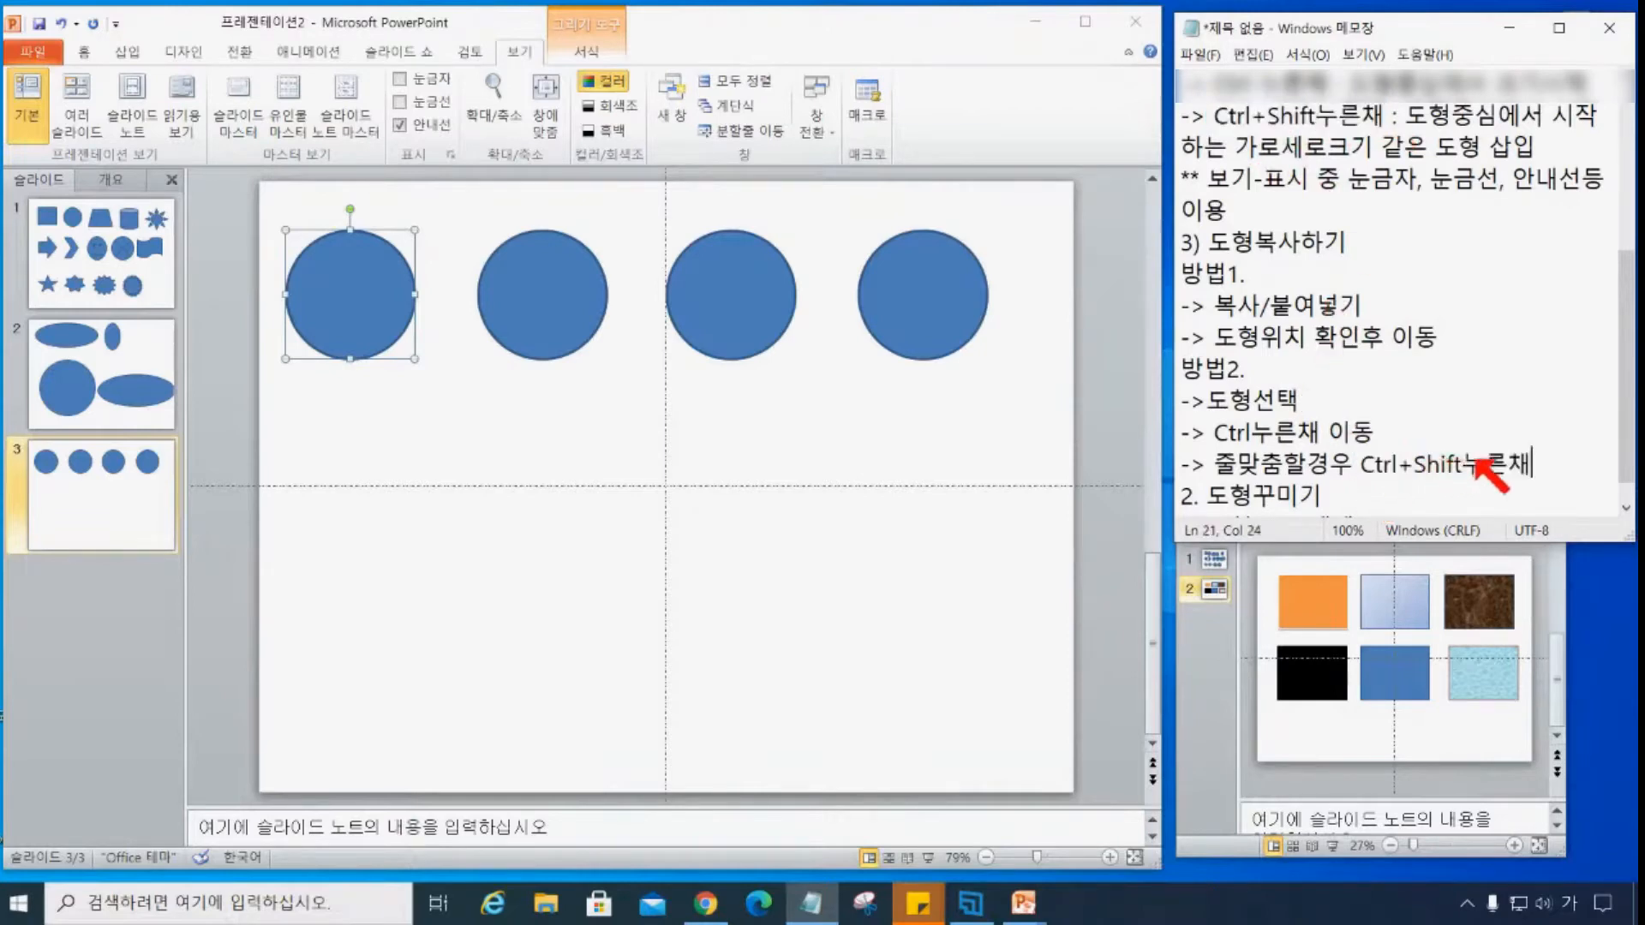
text(이동)
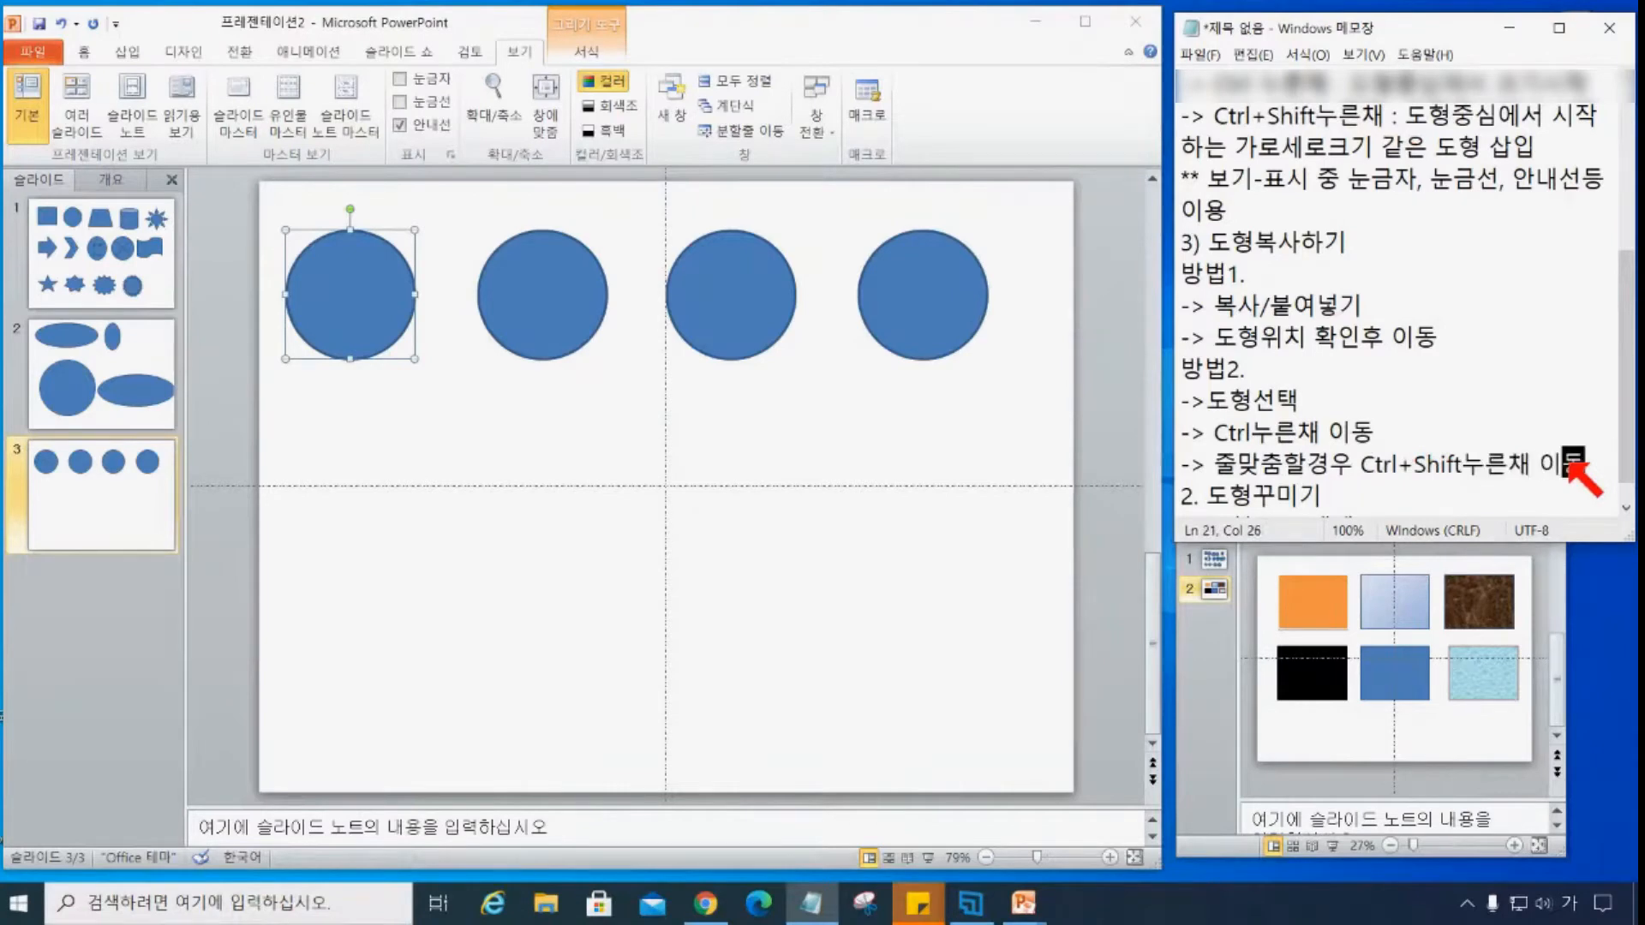
- Copy the first circle straight down, and duplicate it across to make a second row of four circles
click(347, 287)
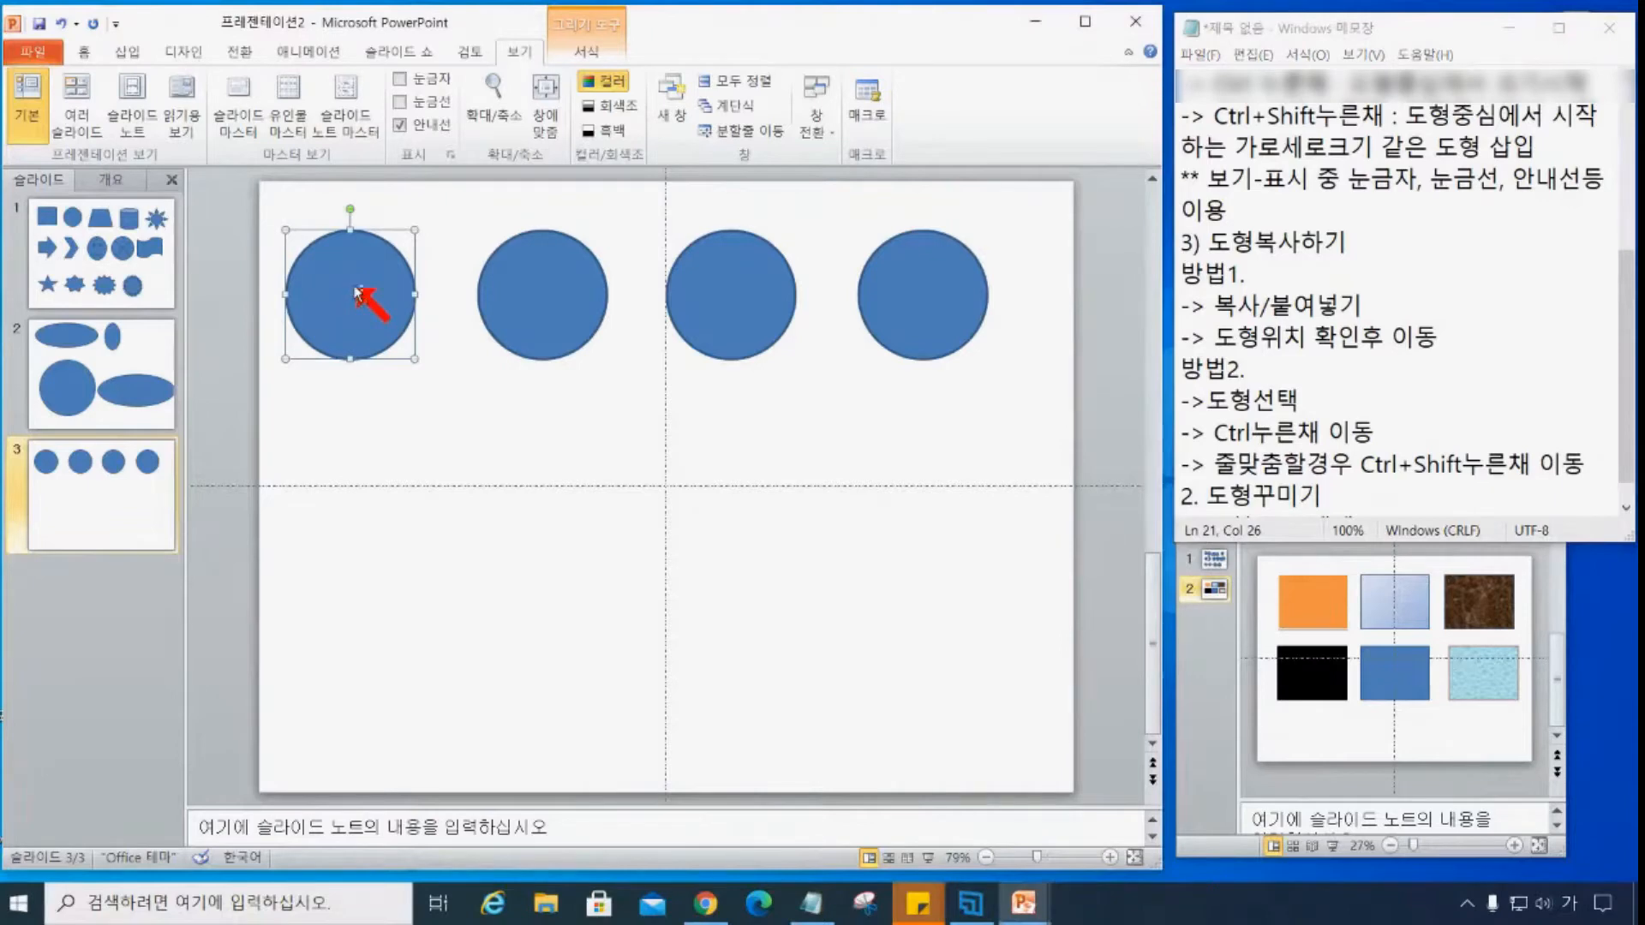
drag(356, 292, 355, 481)
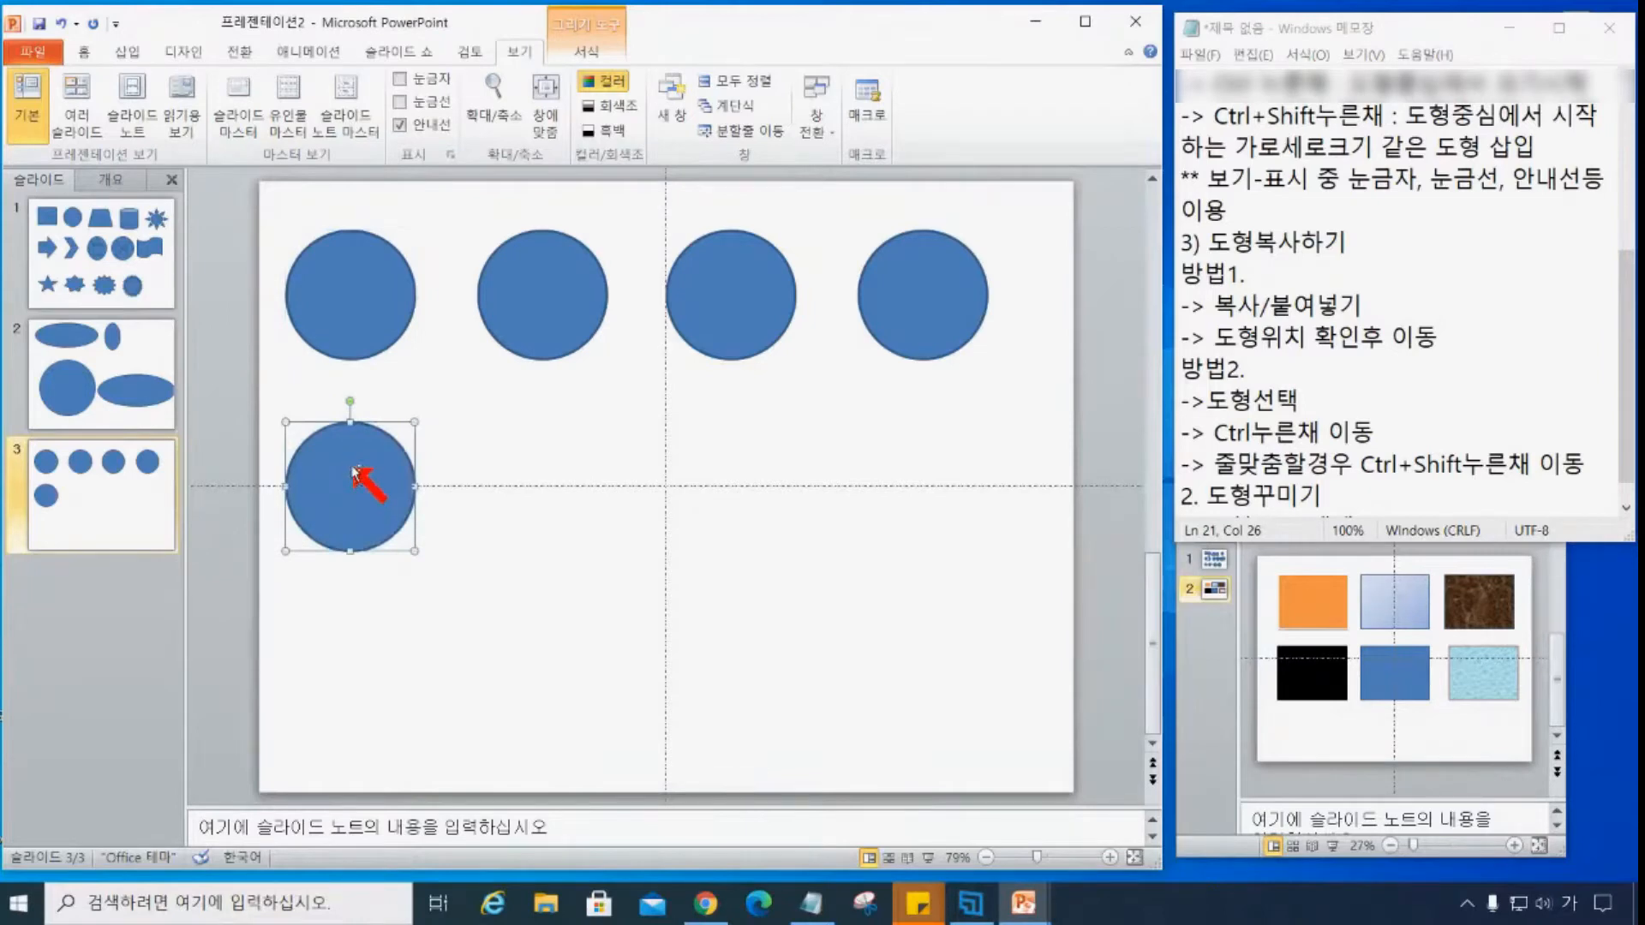
drag(351, 467, 544, 473)
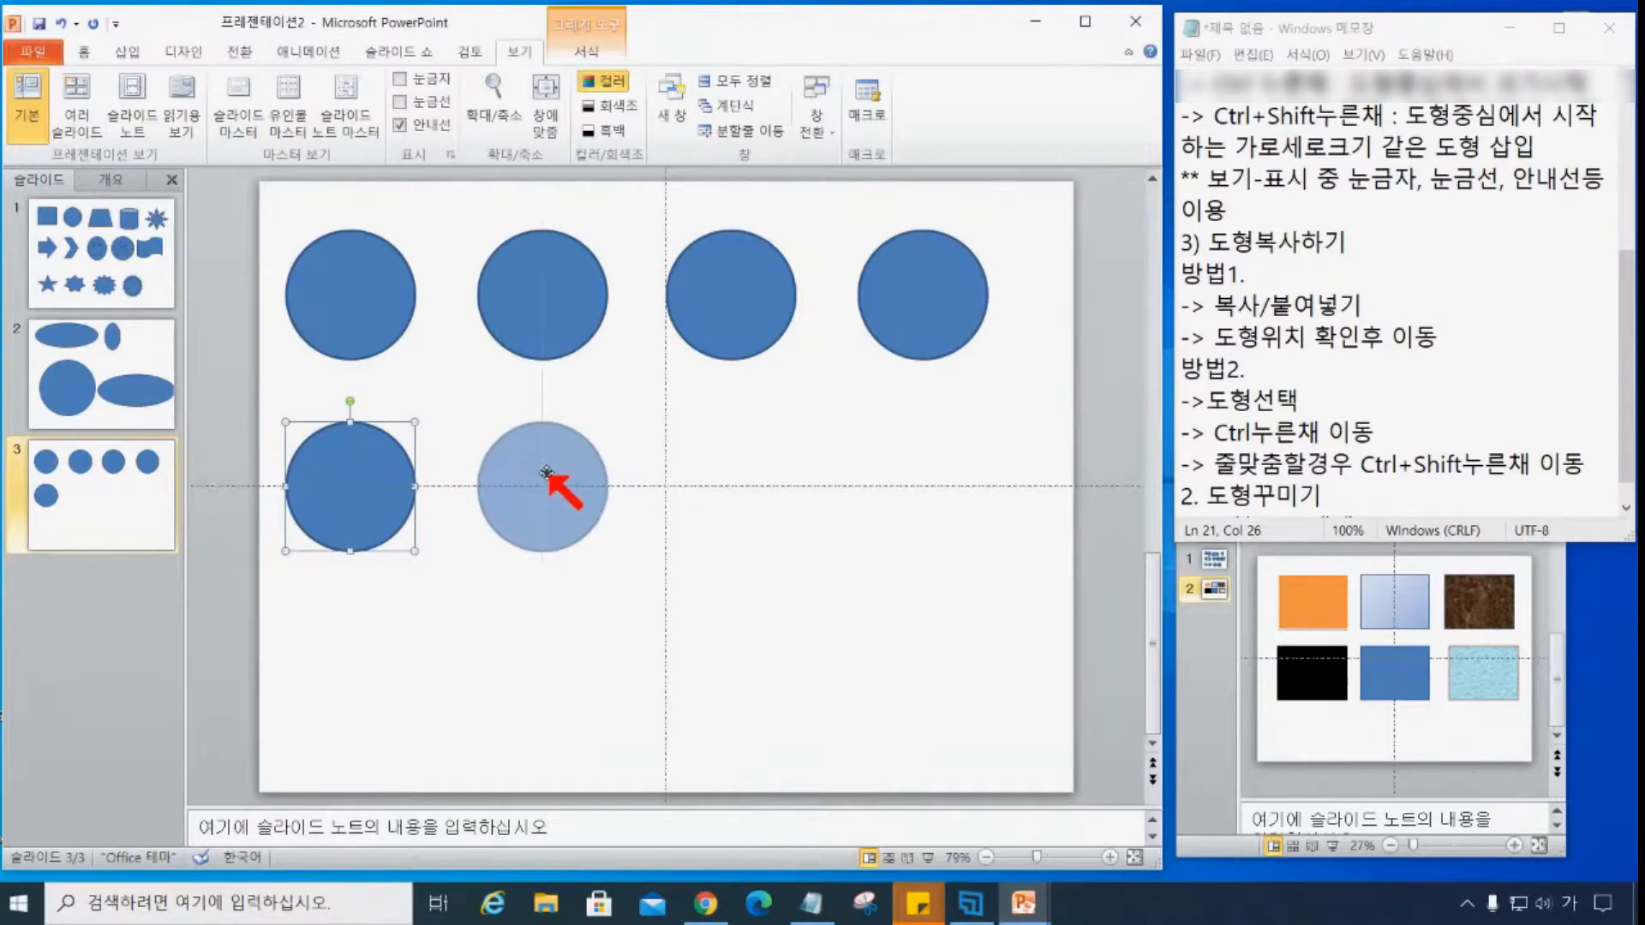
drag(546, 472, 548, 478)
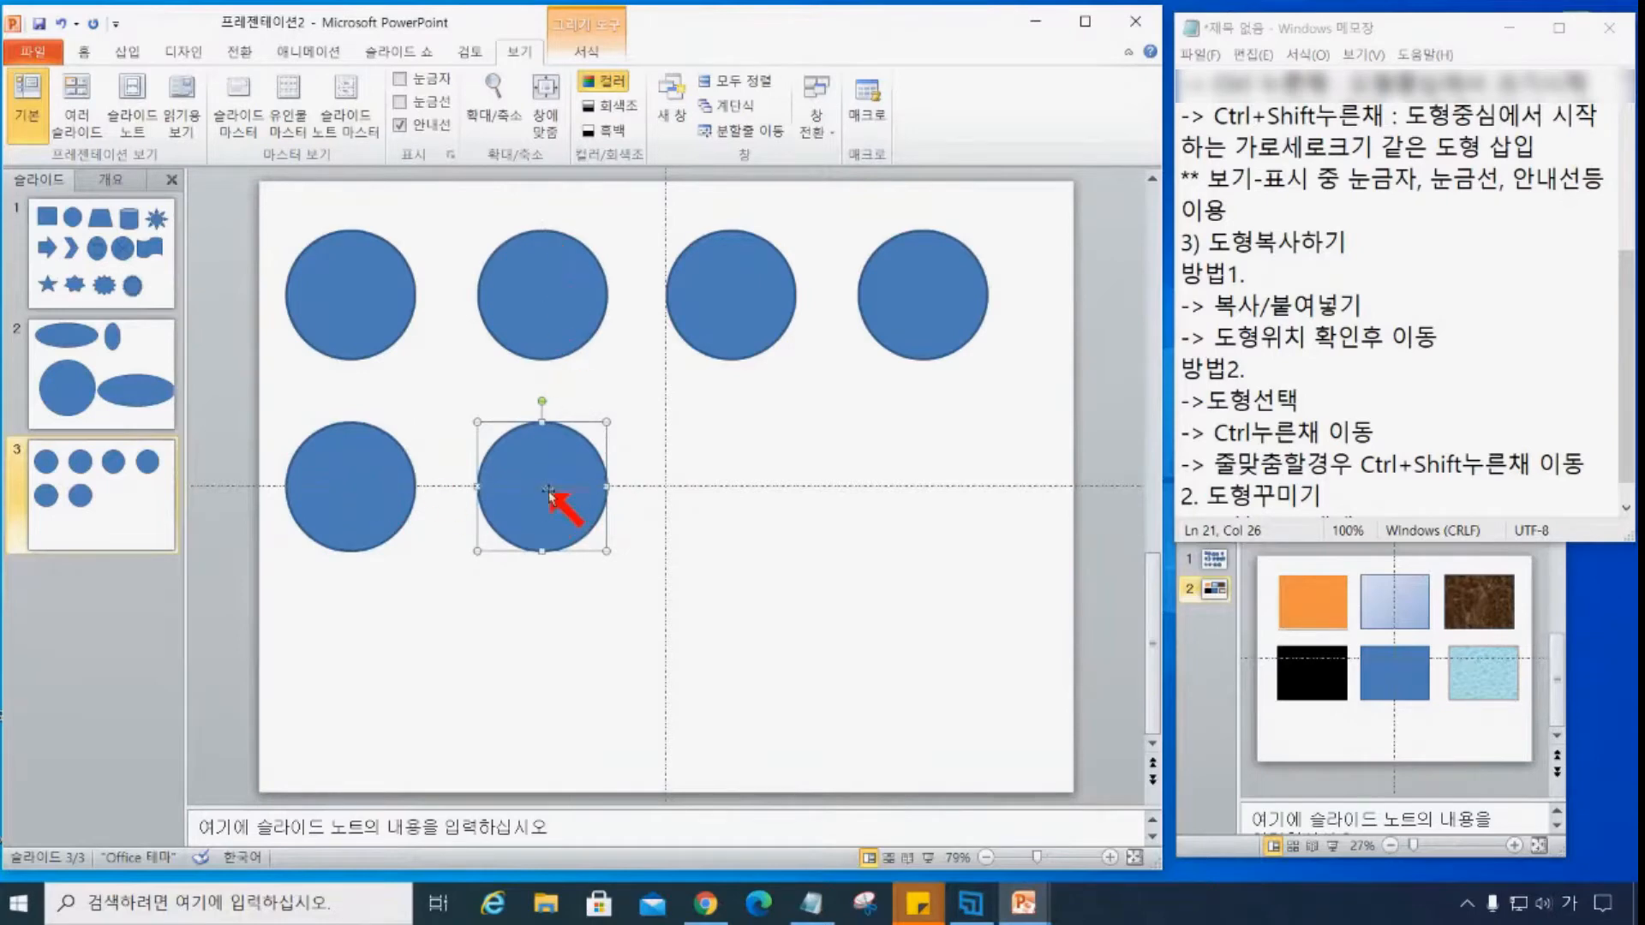
drag(544, 487, 942, 501)
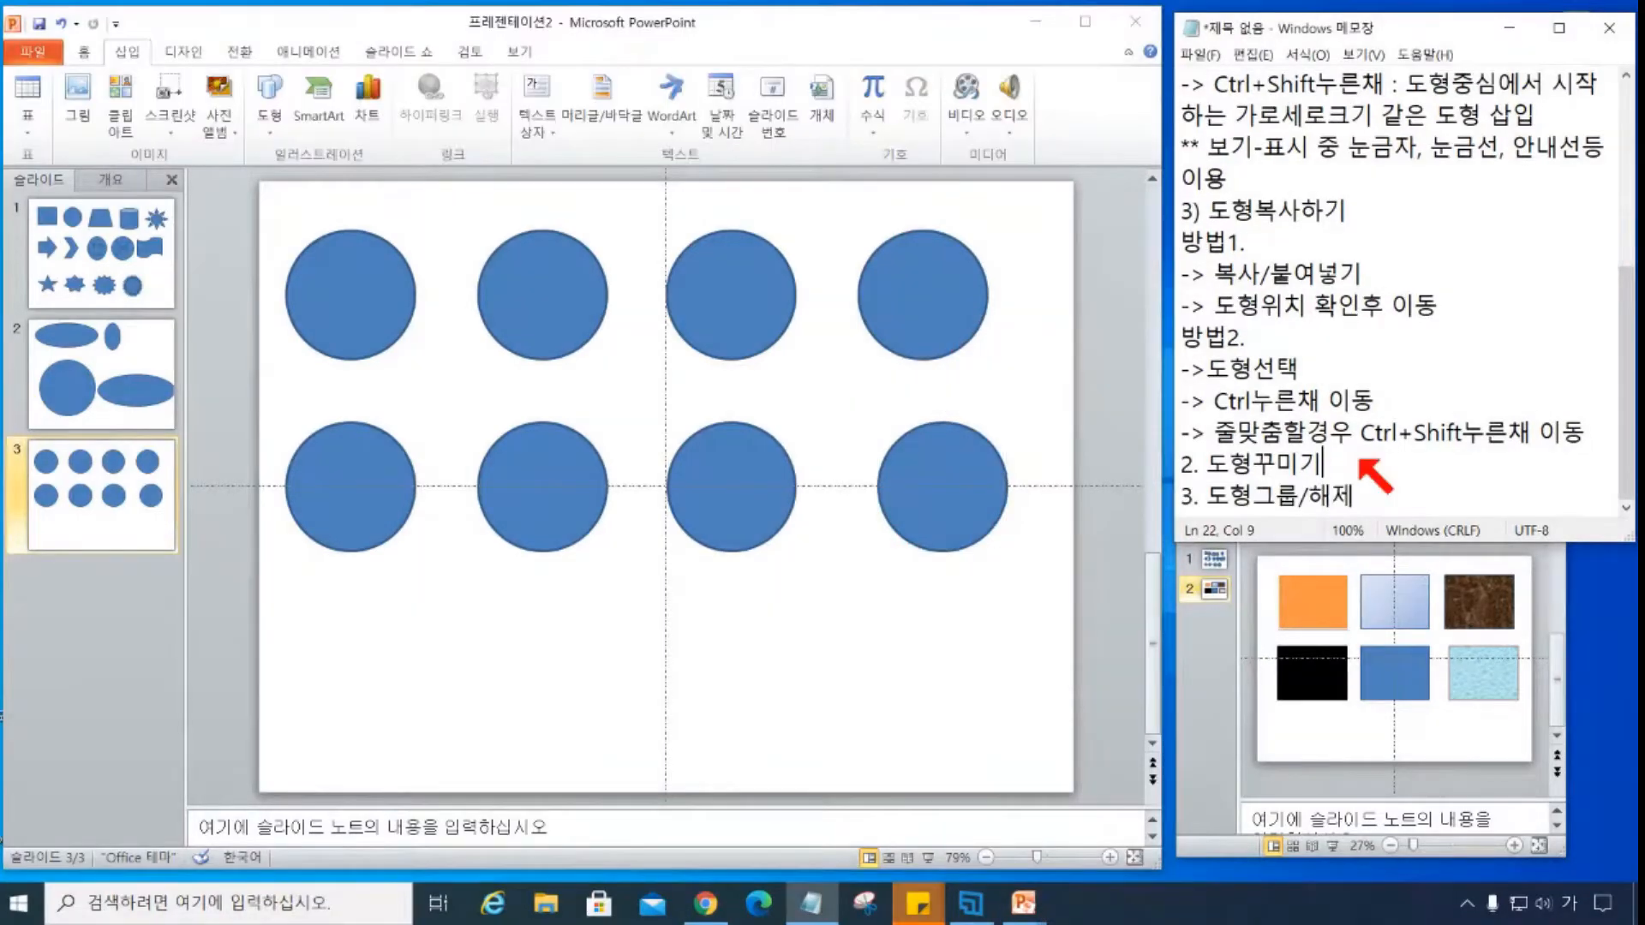
- Start a new line below "2. 도형꾸미기" in Notepad, and look through the presentation's slides, ending on slide 1
key(ctrl+z)
click(133, 266)
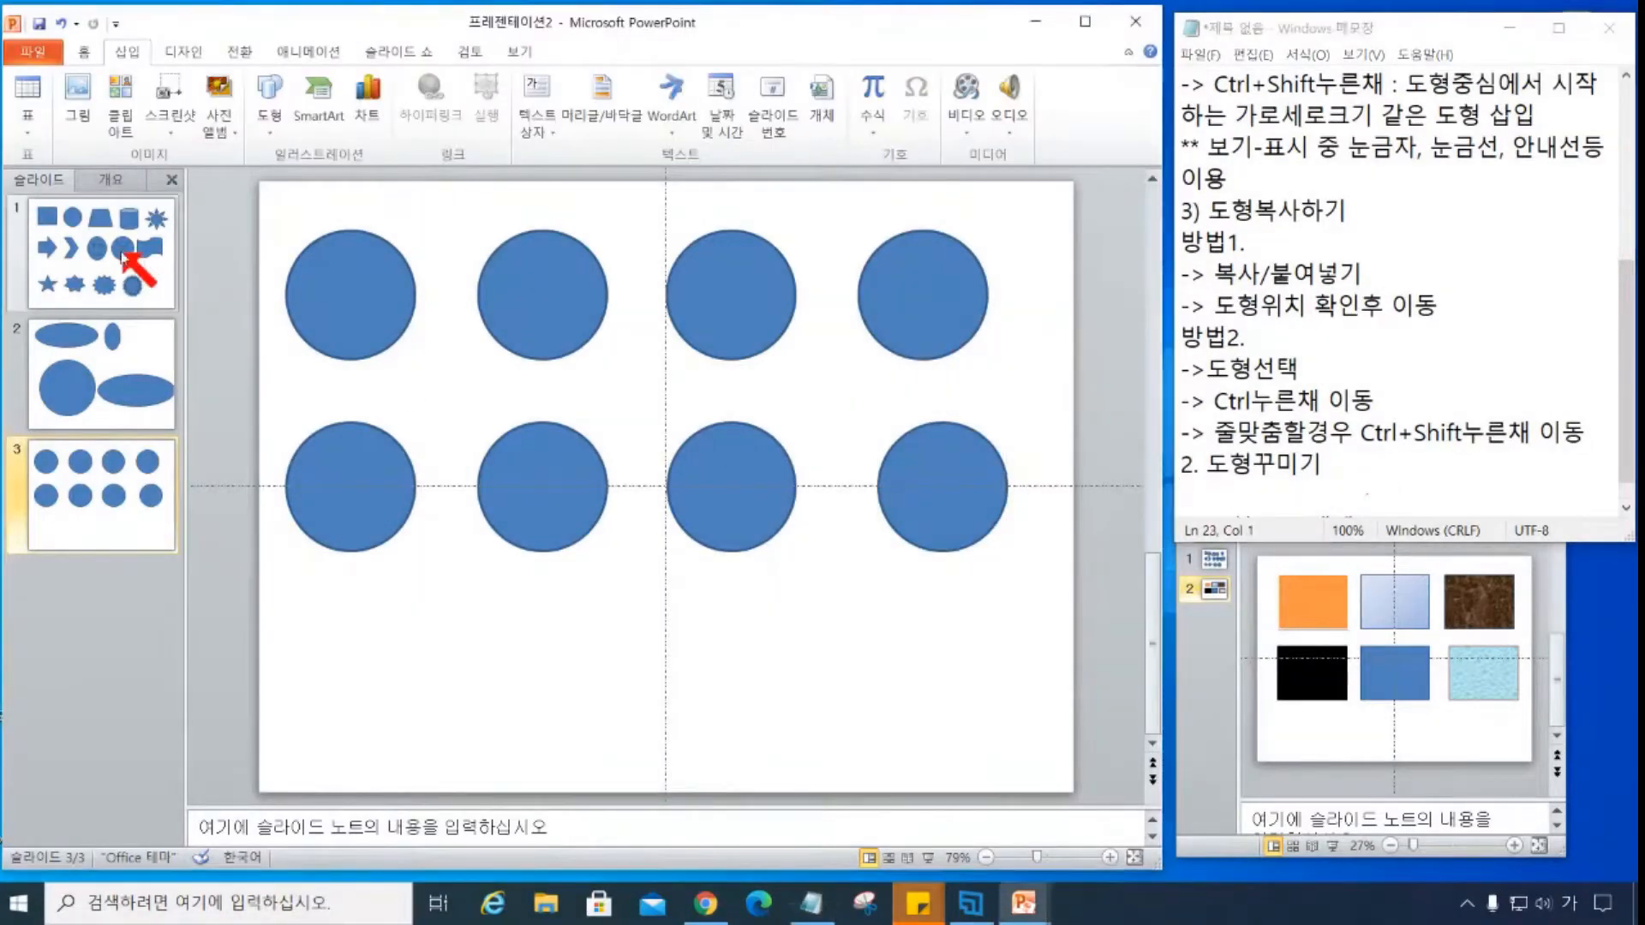
click(129, 282)
click(121, 373)
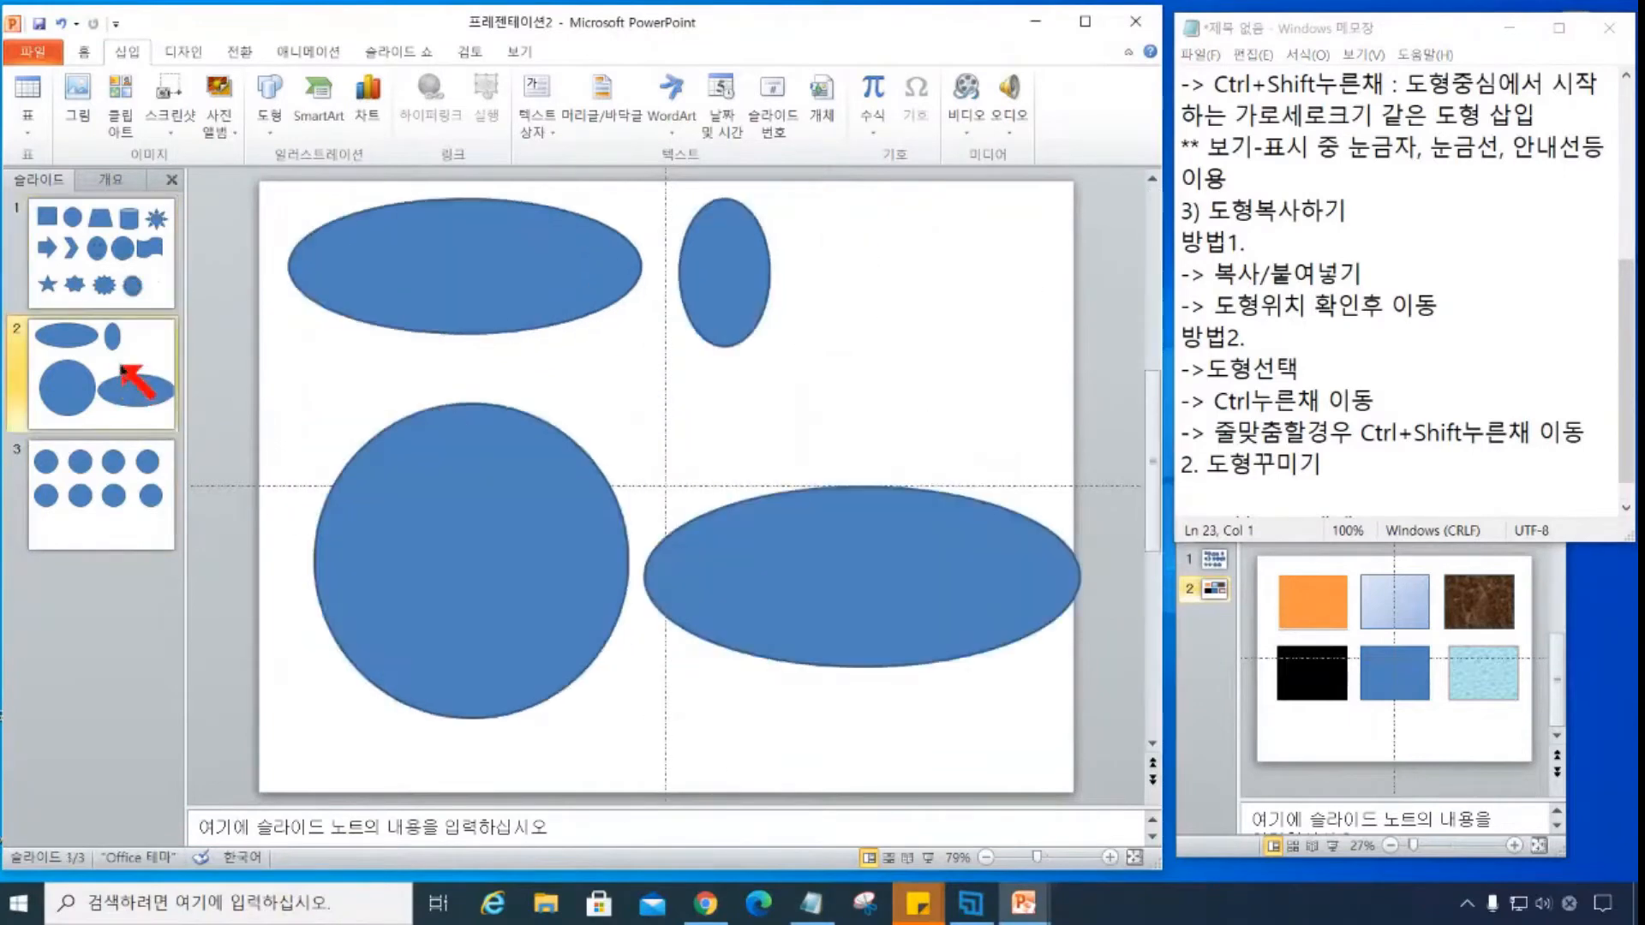
click(125, 455)
click(140, 276)
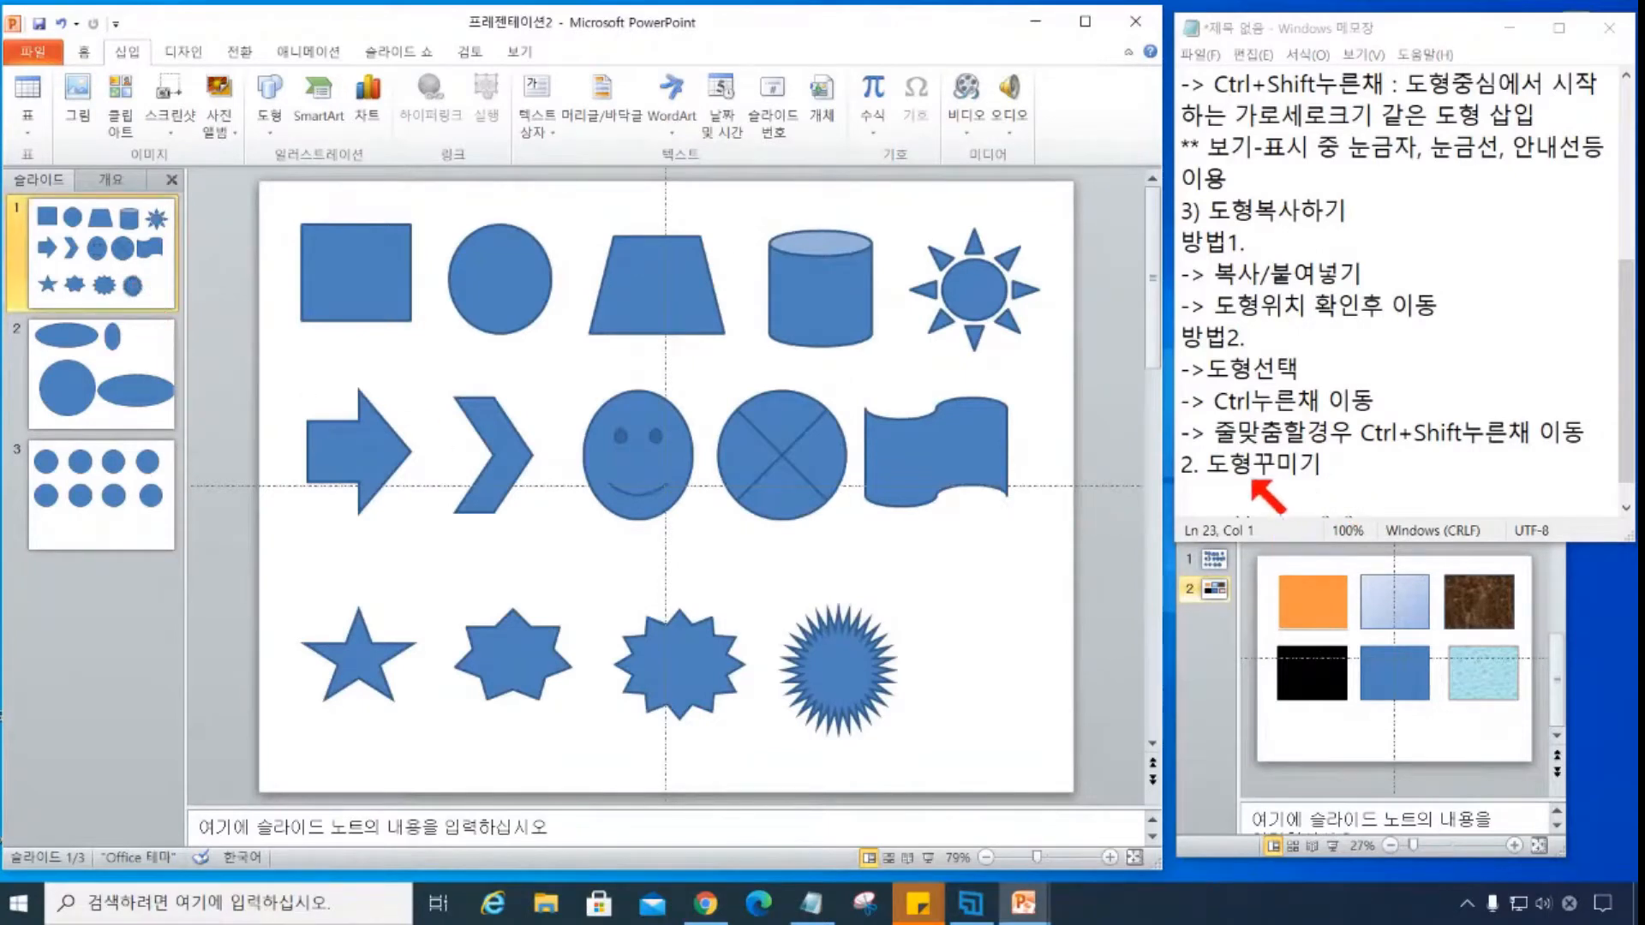
- Write the heading "1) 도형 모양 변경하기" under "2. 도형꾸미기" in Notepad, followed by a new line
click(1253, 482)
key(ctrl)
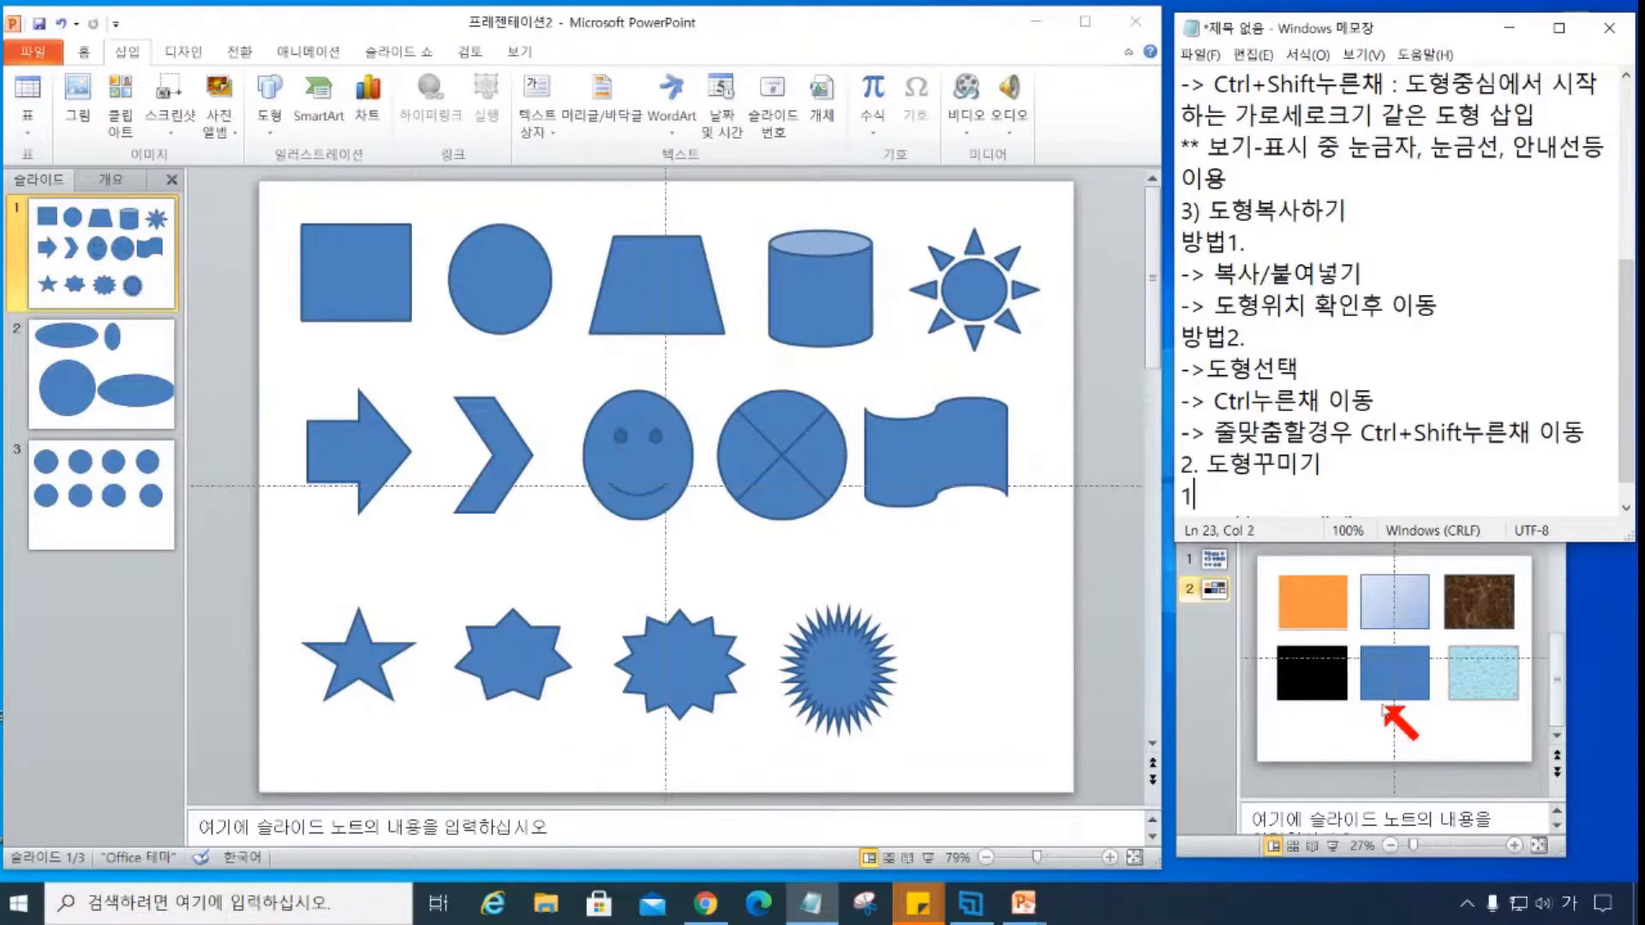
text(도형ㅁ)
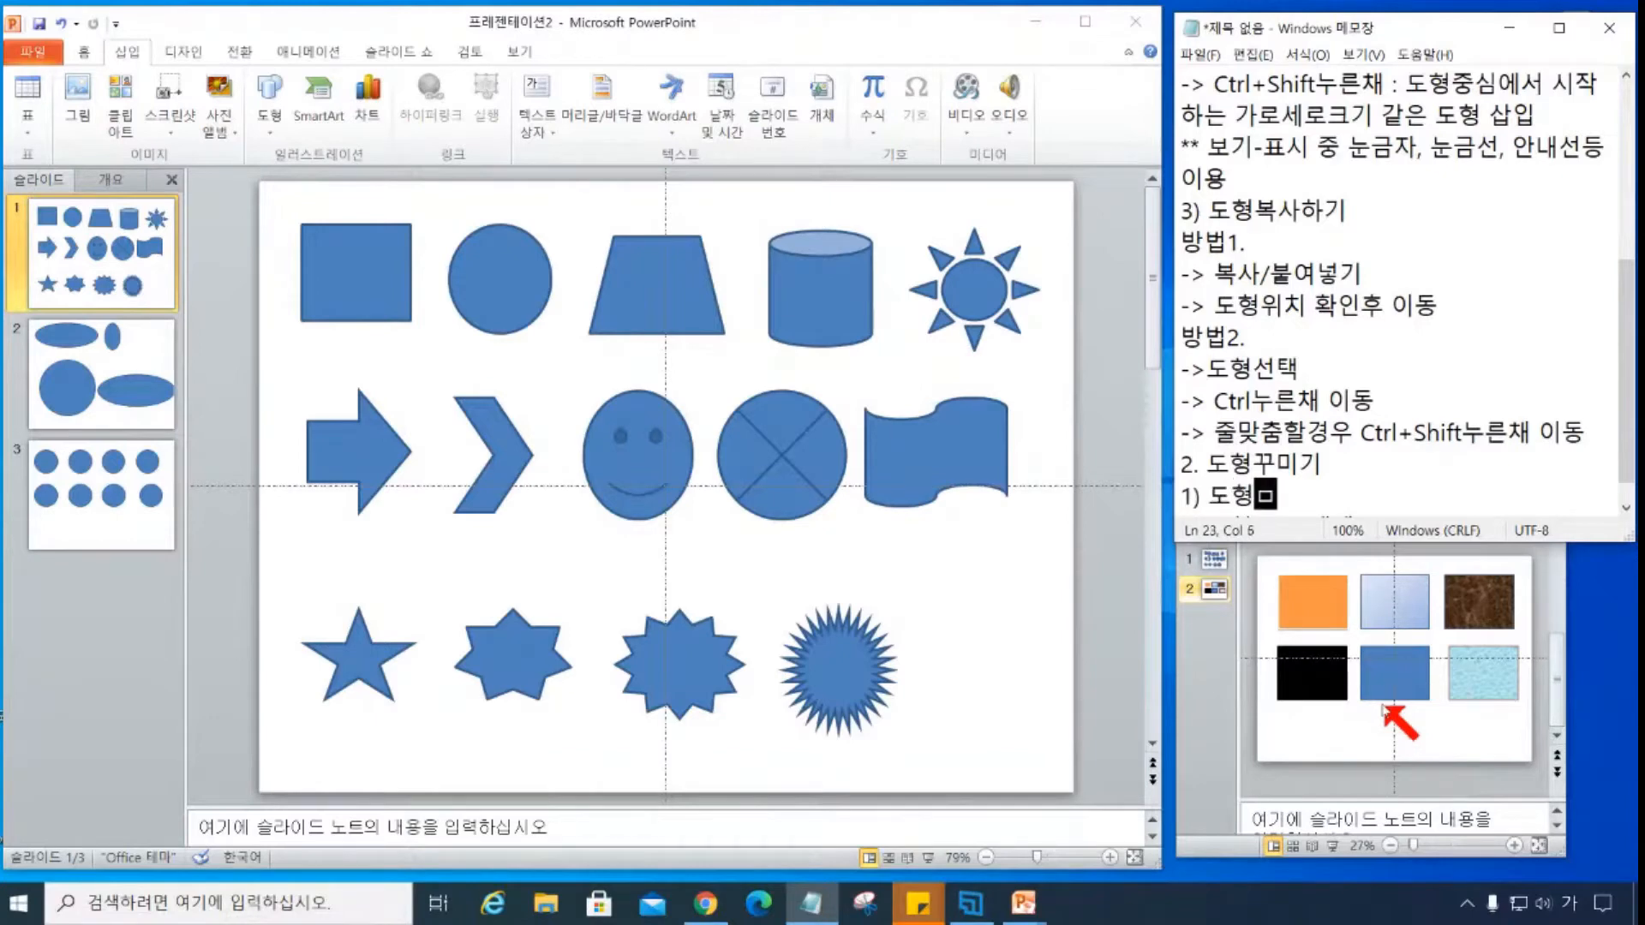
text(양 변경하기)
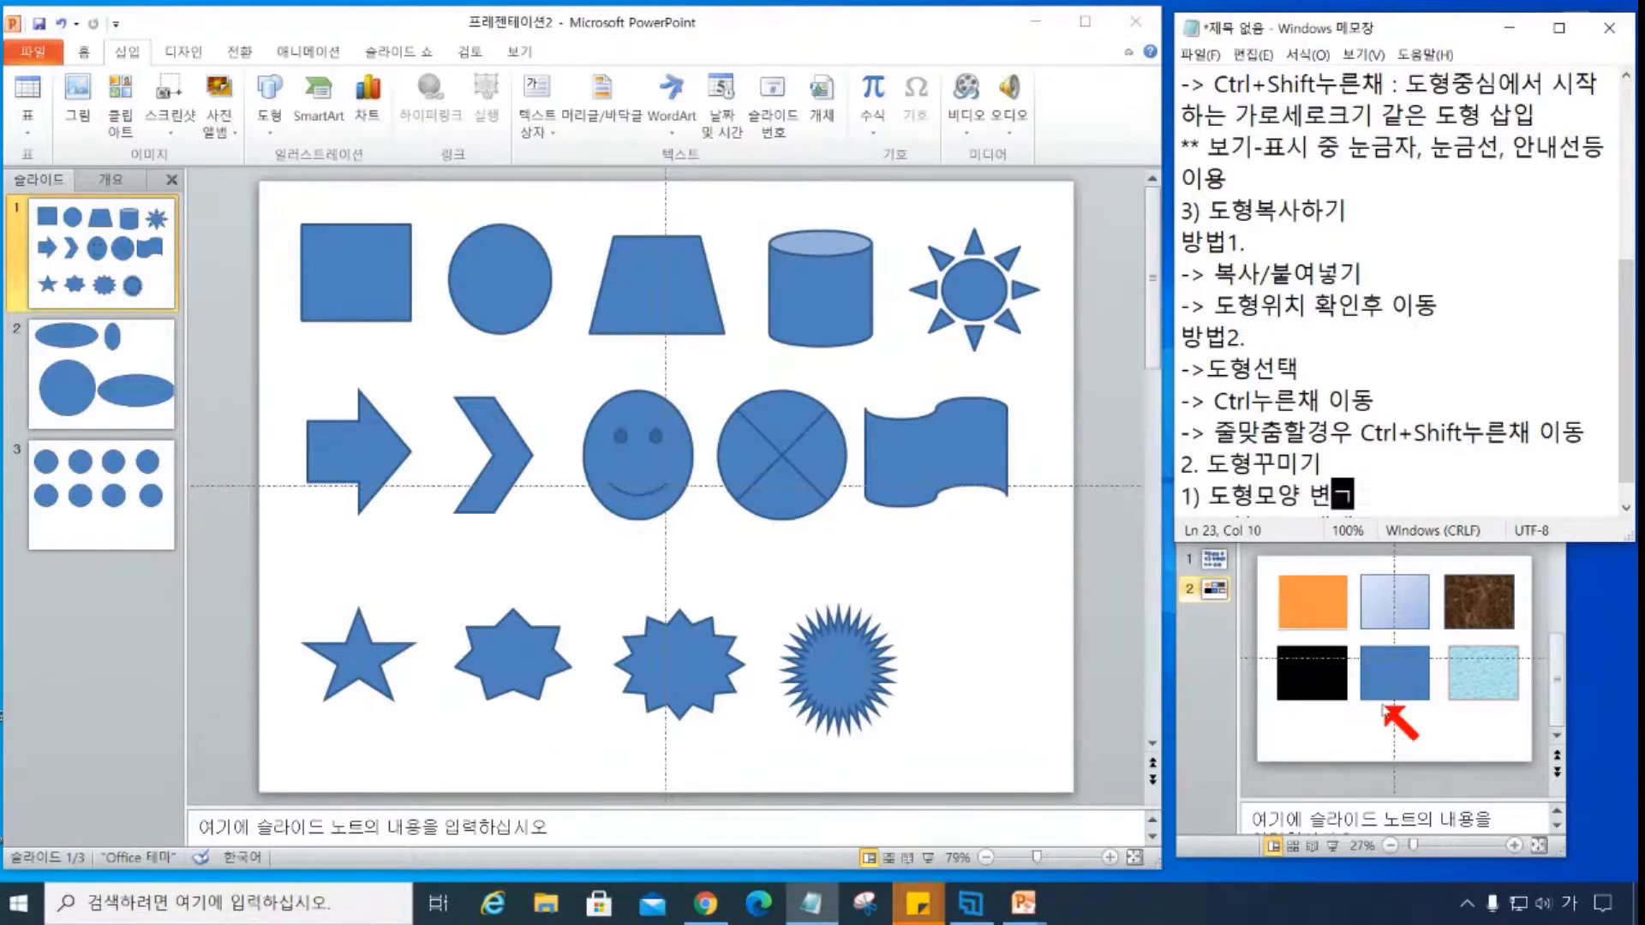
key(Return)
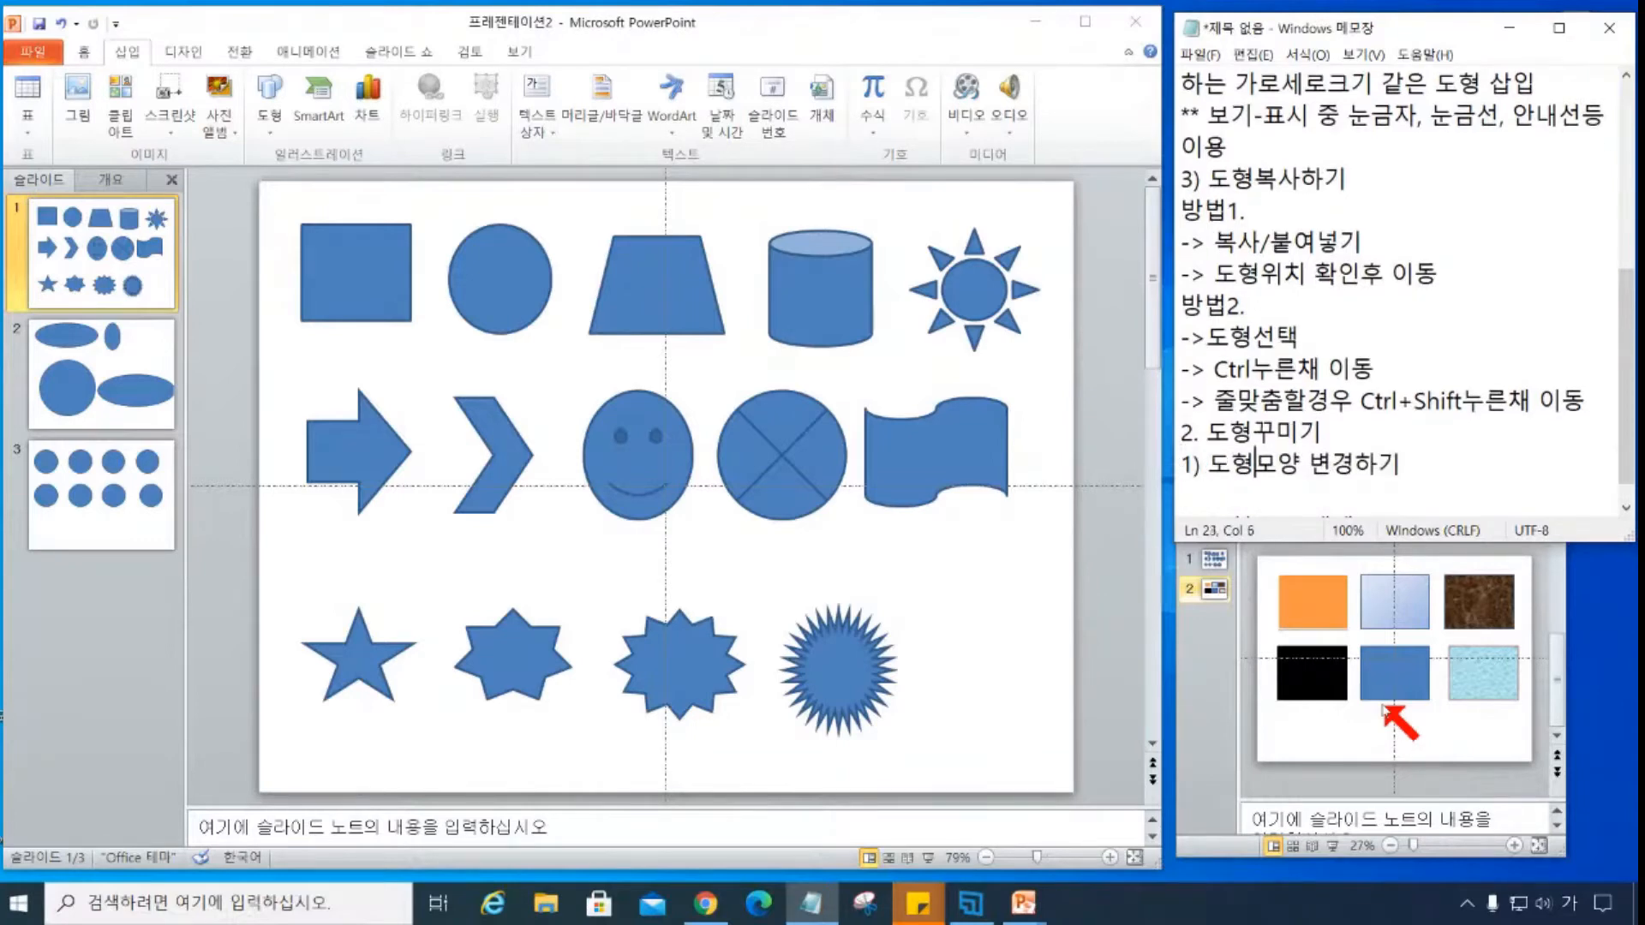
key(End)
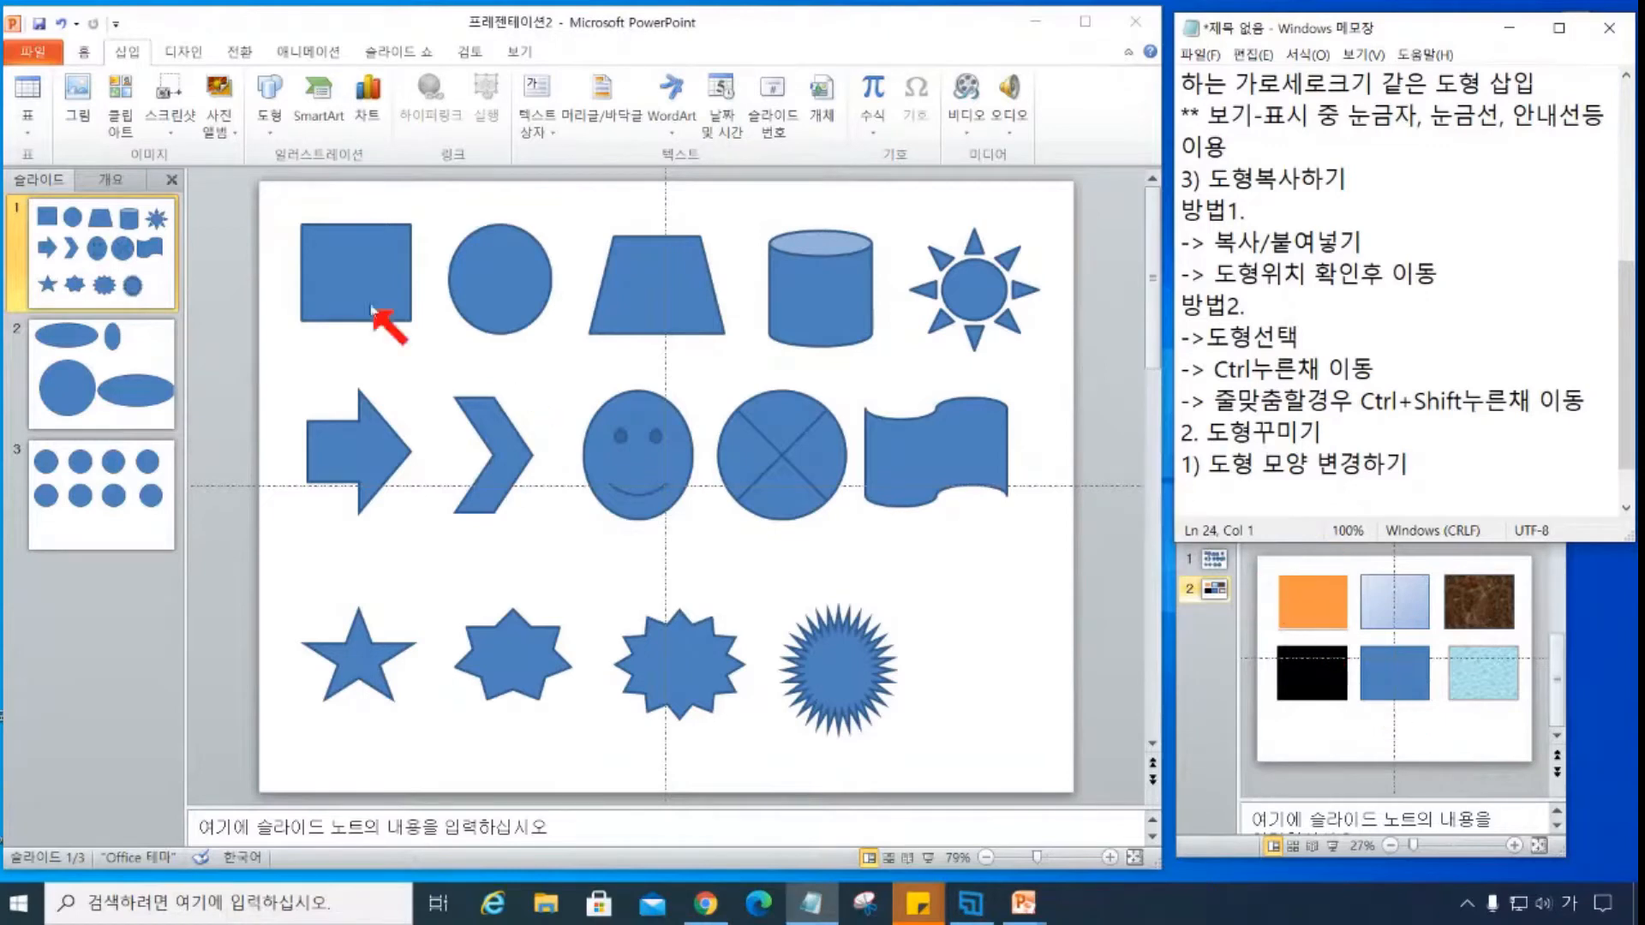
- Select the square, circle, right arrow and star shapes on slide 1 in turn to compare their selection handles
click(391, 275)
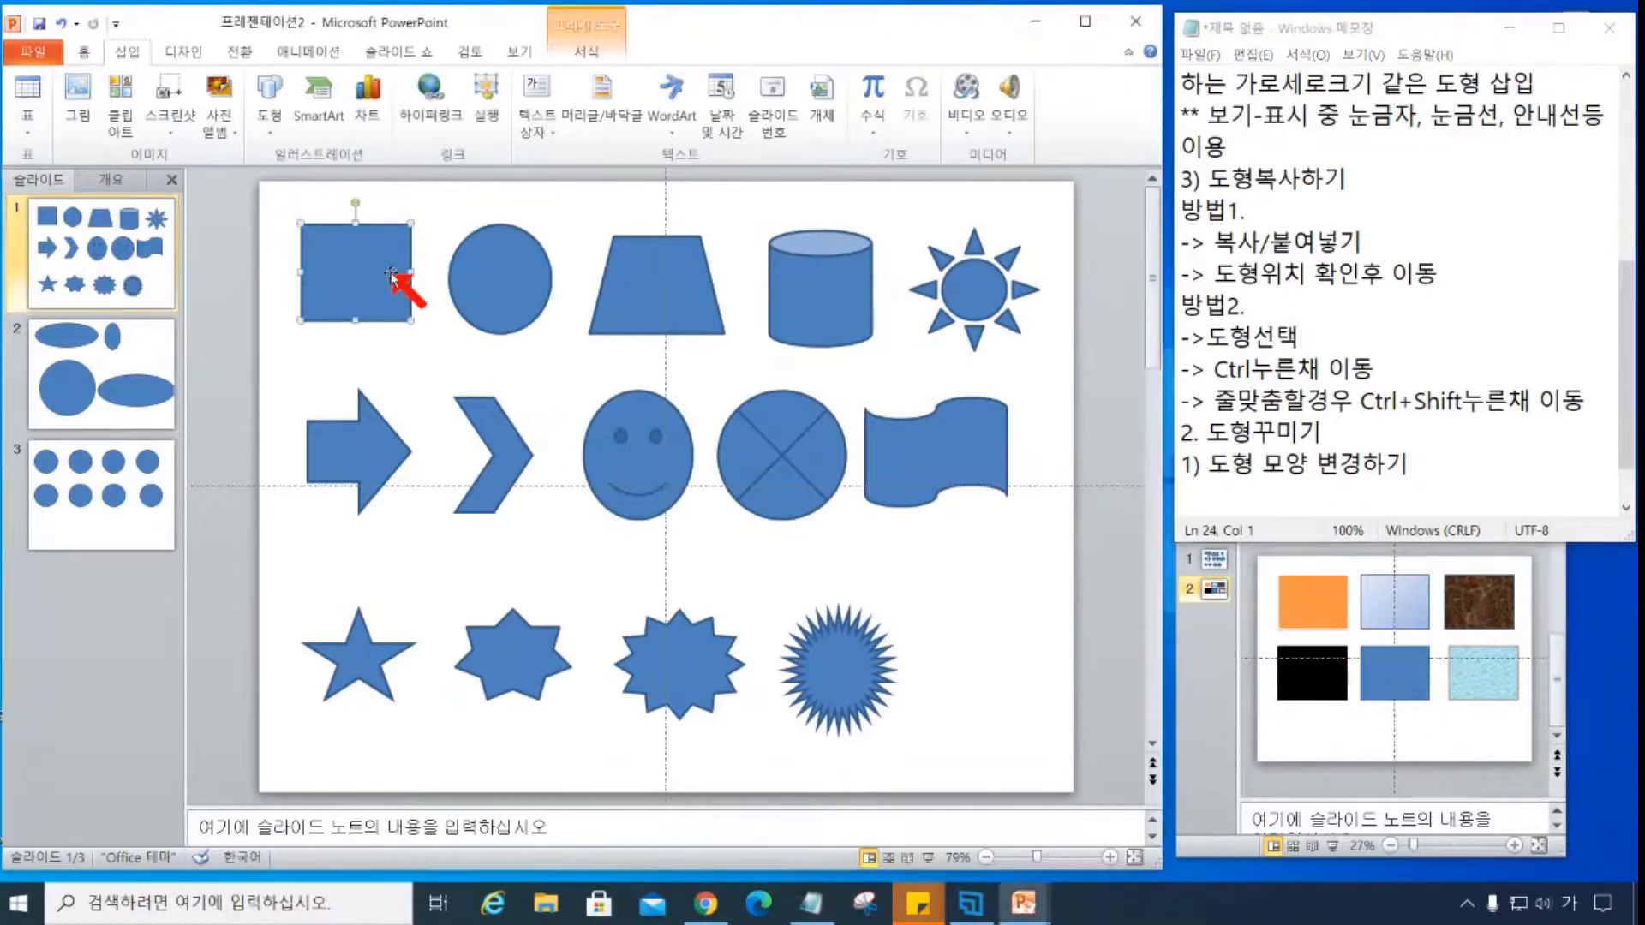
click(485, 286)
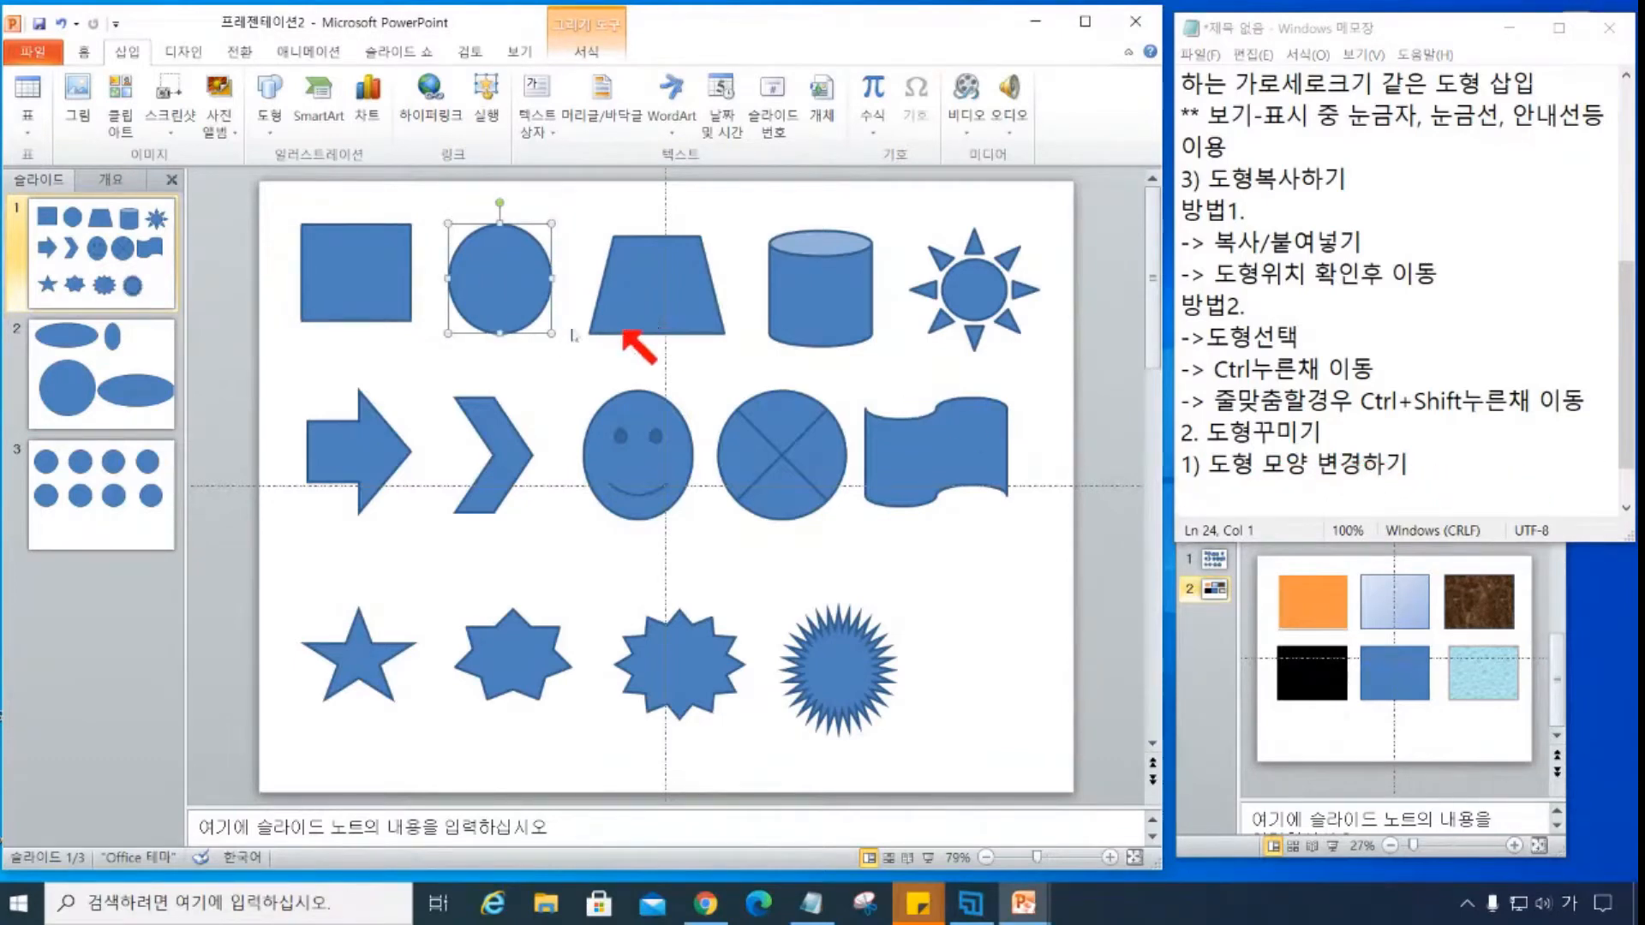
click(374, 306)
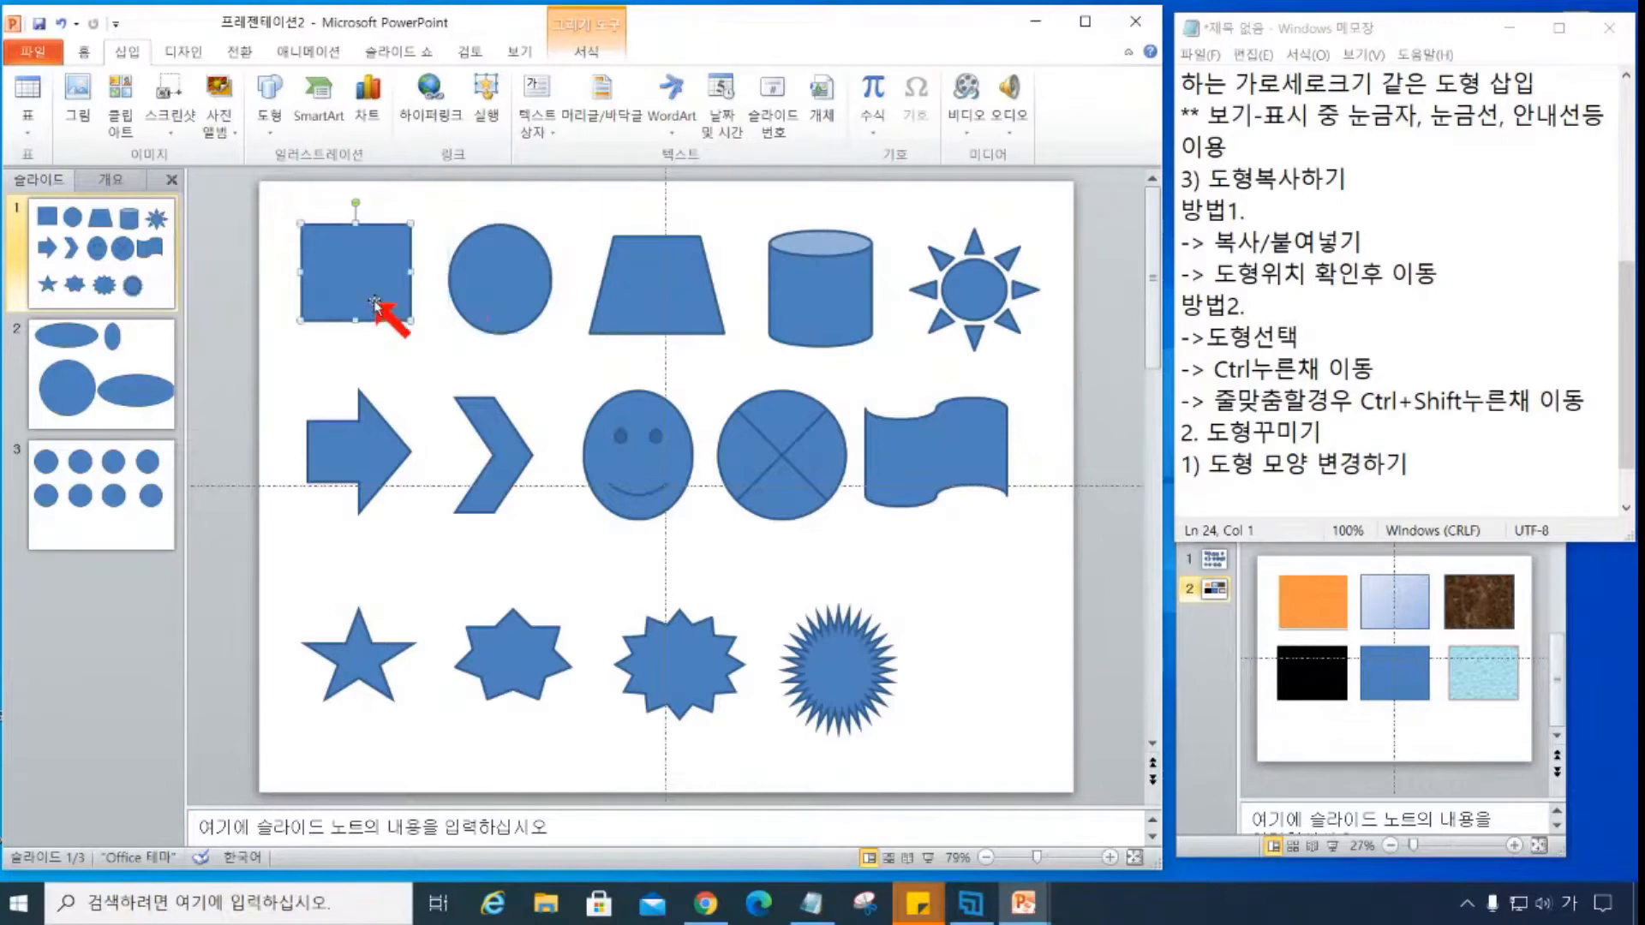
click(514, 319)
click(365, 454)
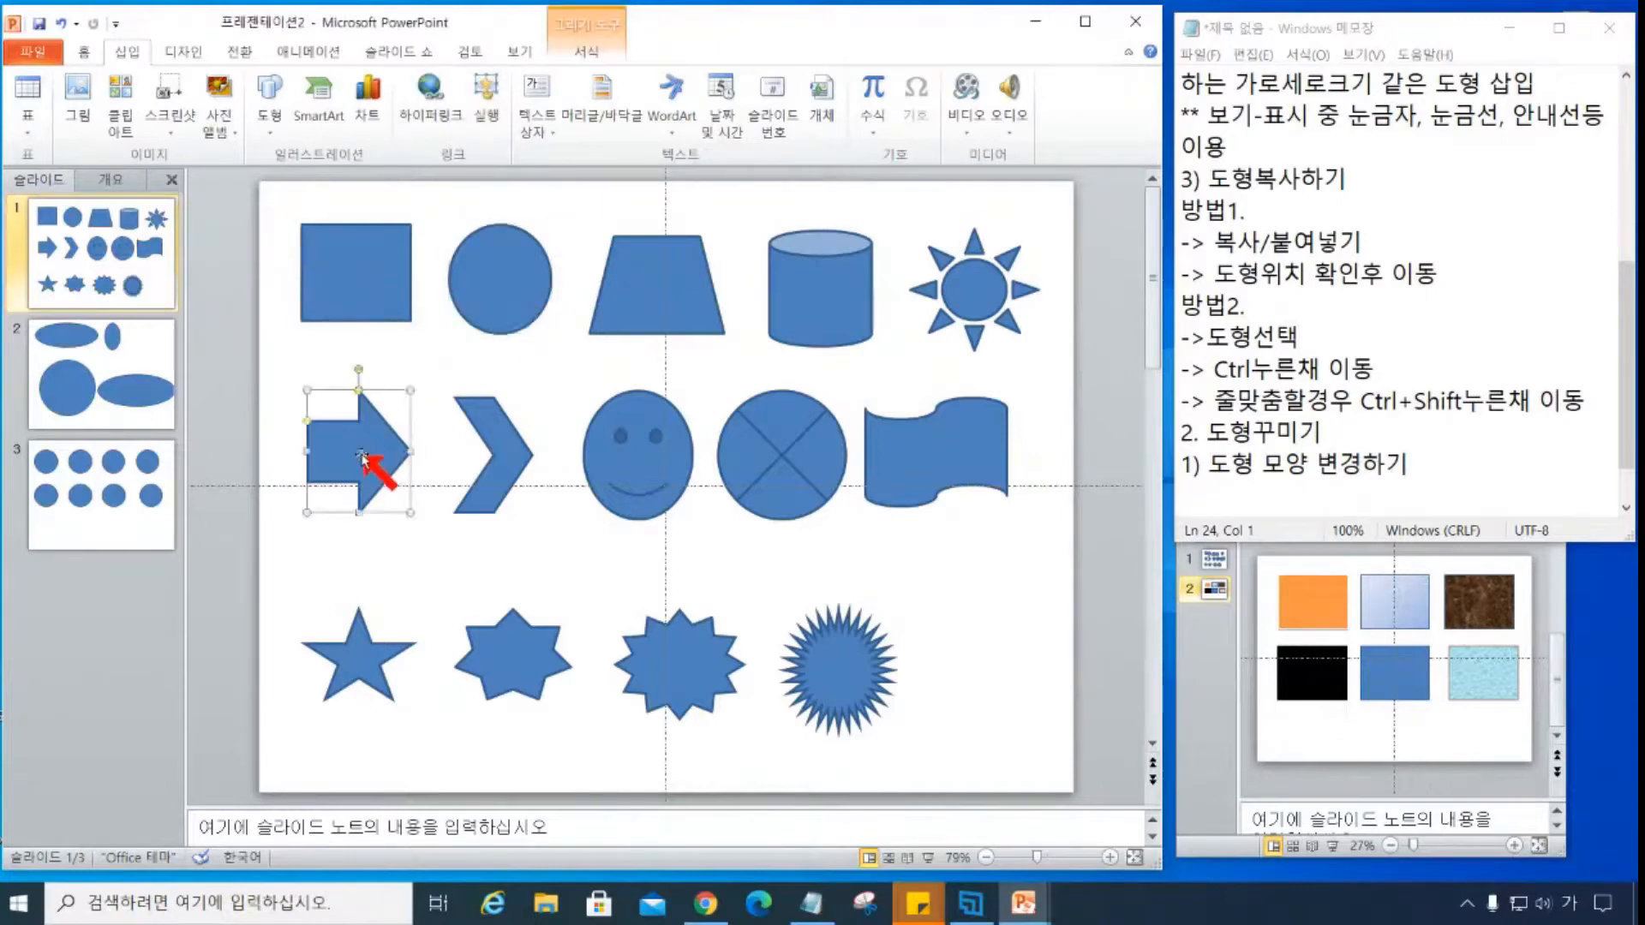
click(347, 664)
click(510, 651)
click(693, 661)
click(839, 653)
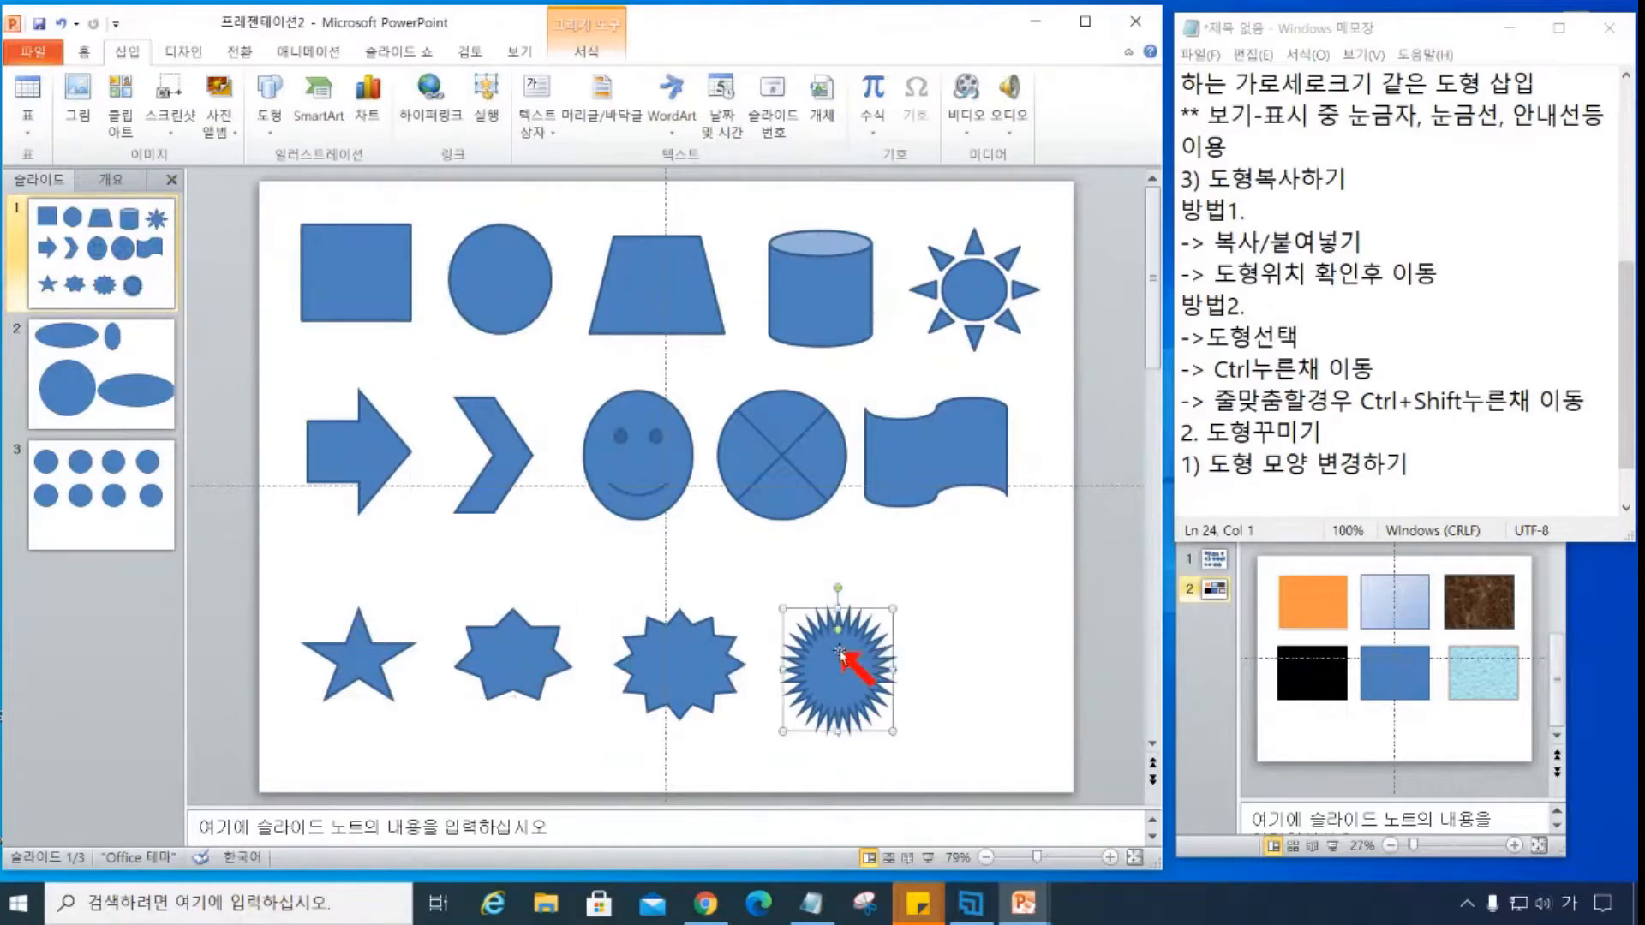
- Examine the sizing and rotation handles shared by the square and the circle in the top row
click(338, 279)
click(471, 296)
click(353, 297)
click(469, 295)
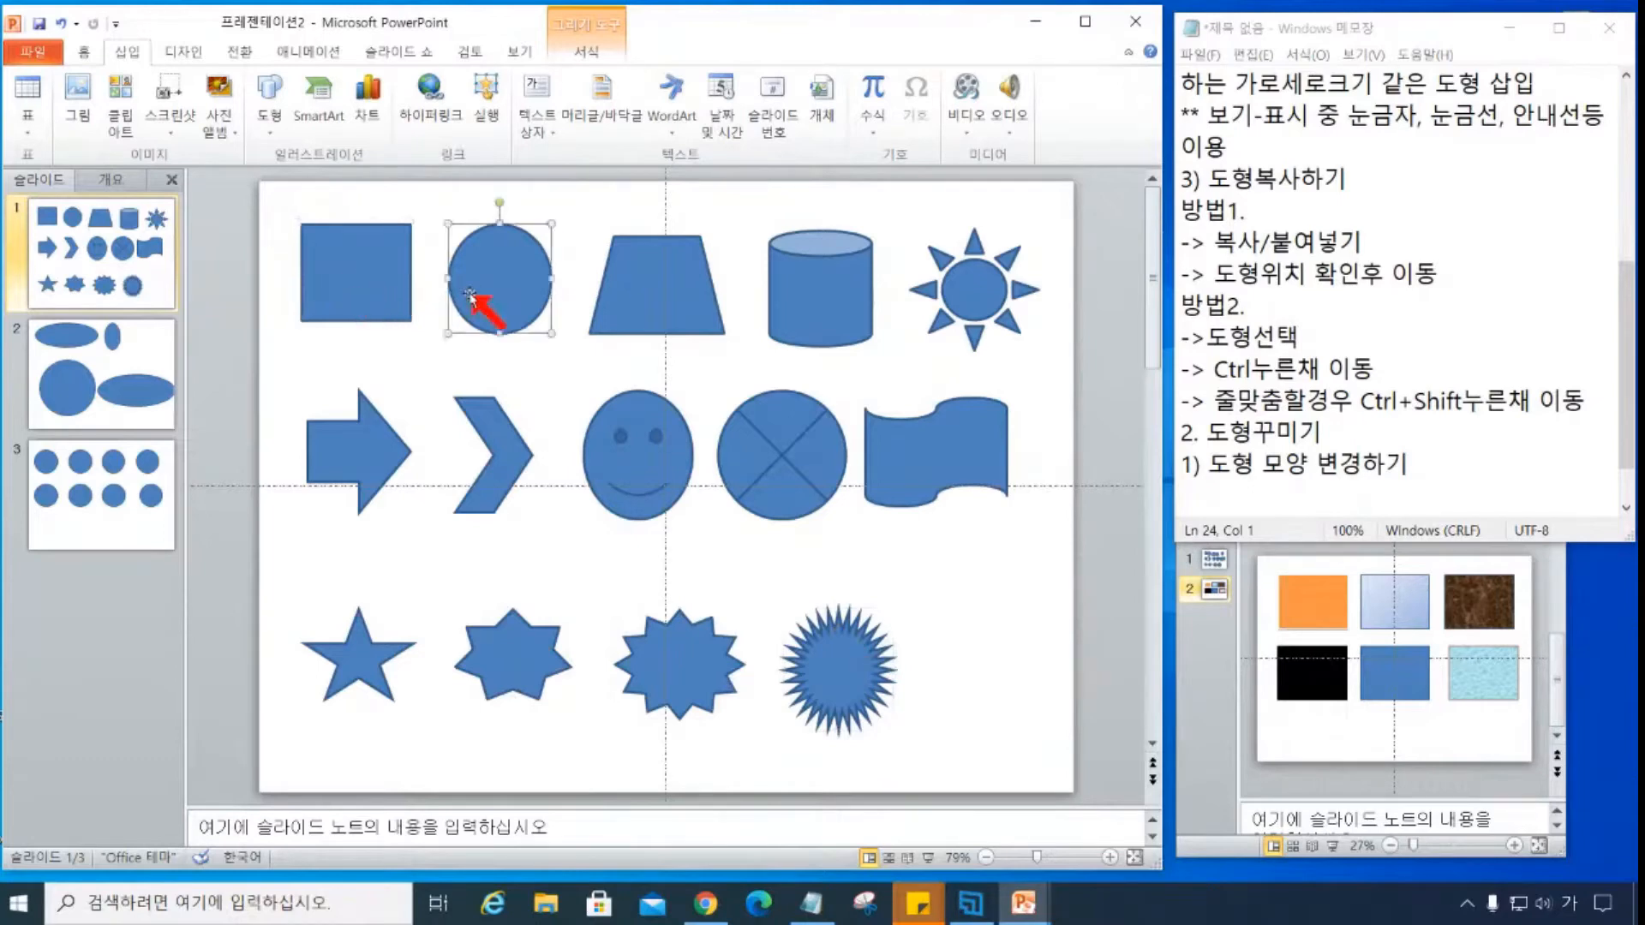
click(373, 304)
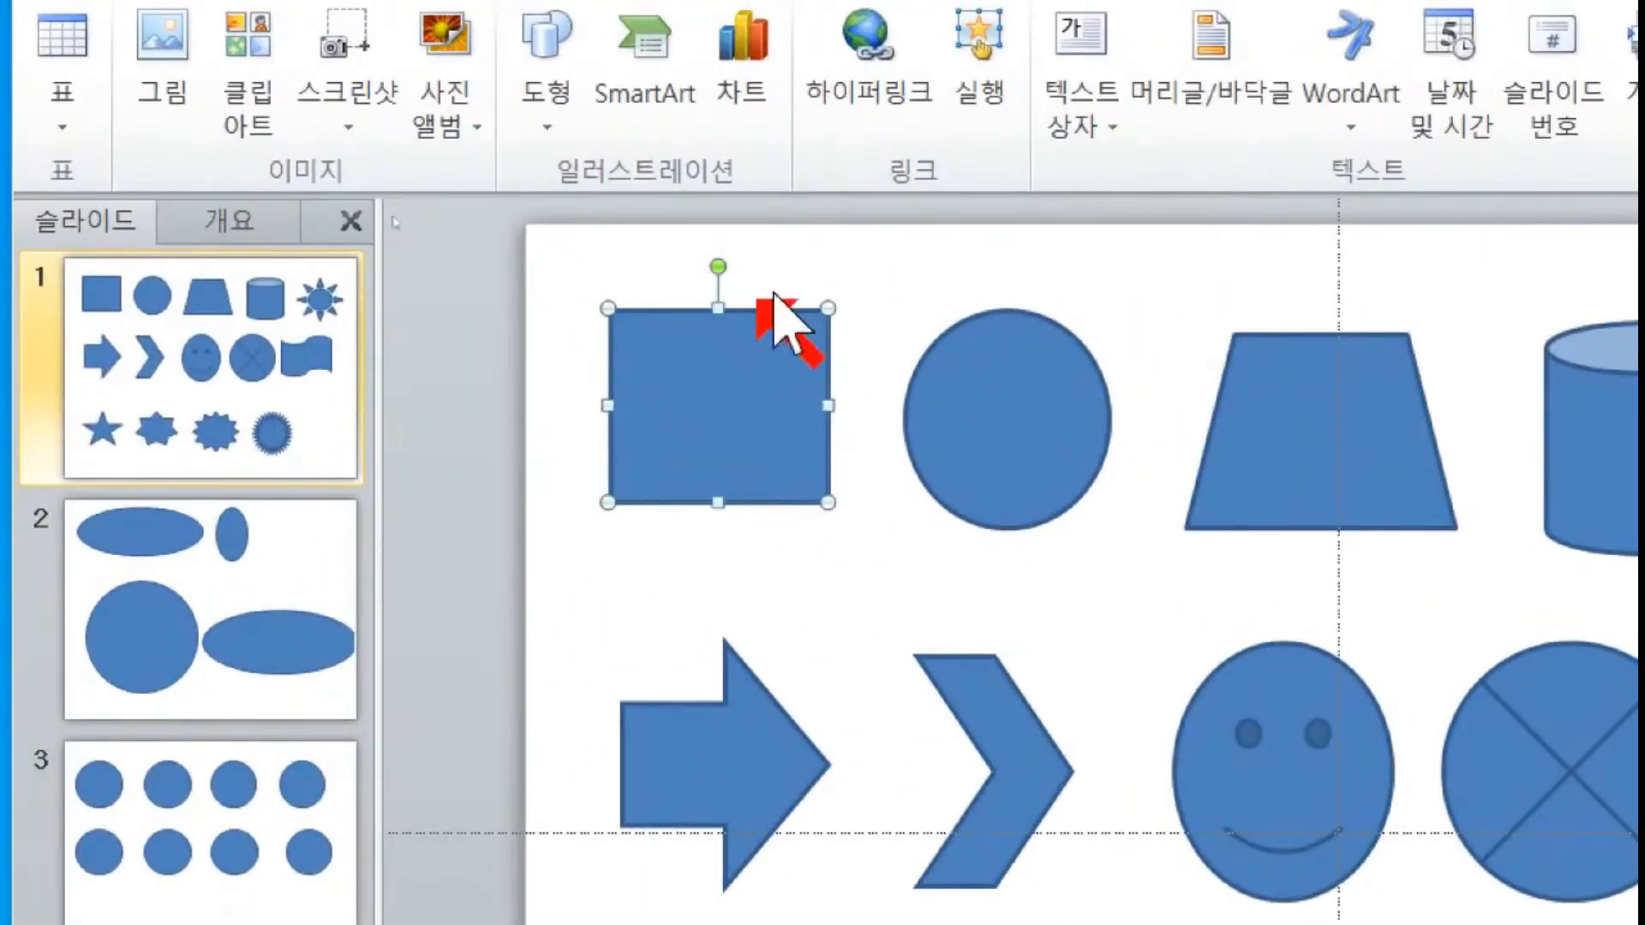
click(1022, 396)
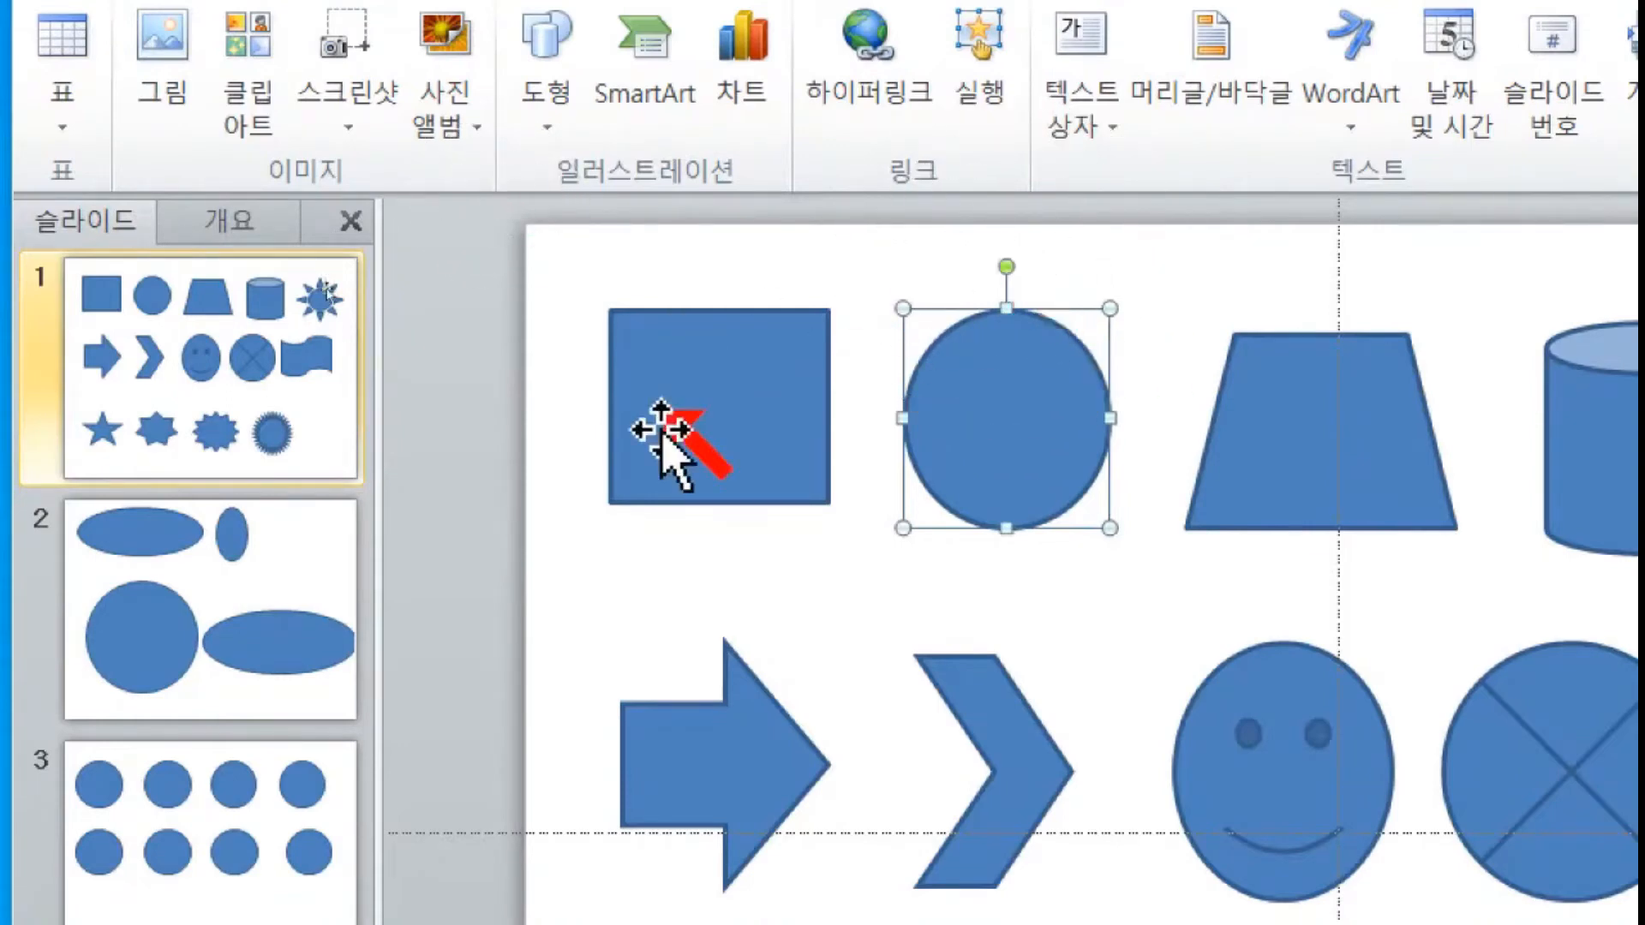
- Rotate the square clockwise by its rotation handle, and turn it back upright
click(711, 424)
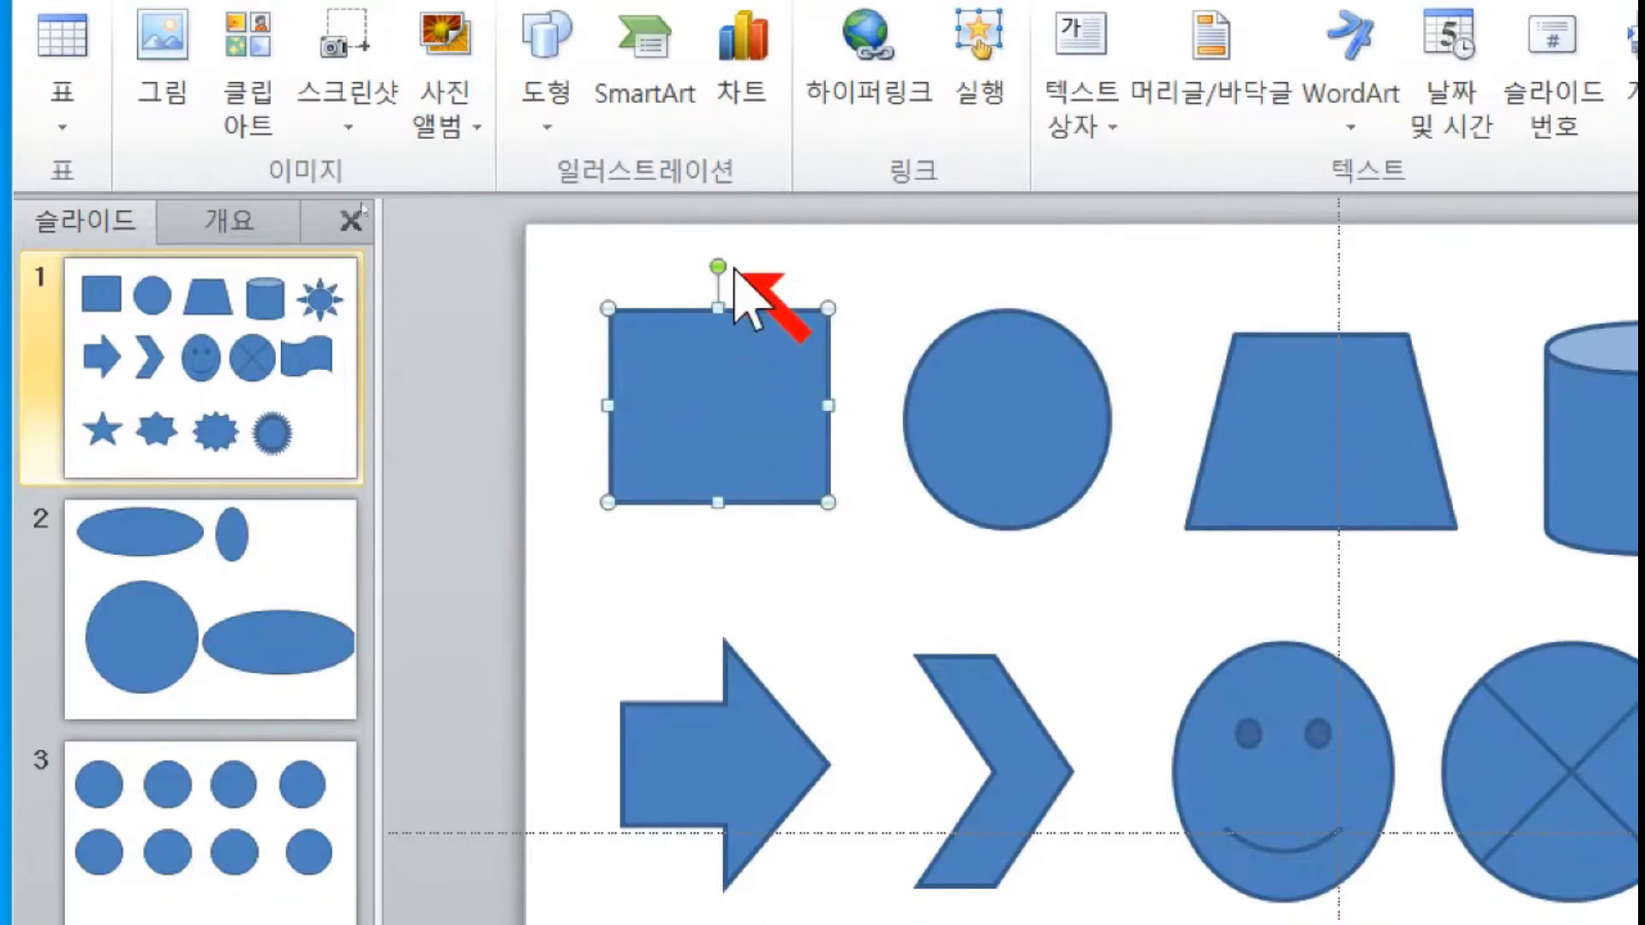
drag(720, 266, 787, 278)
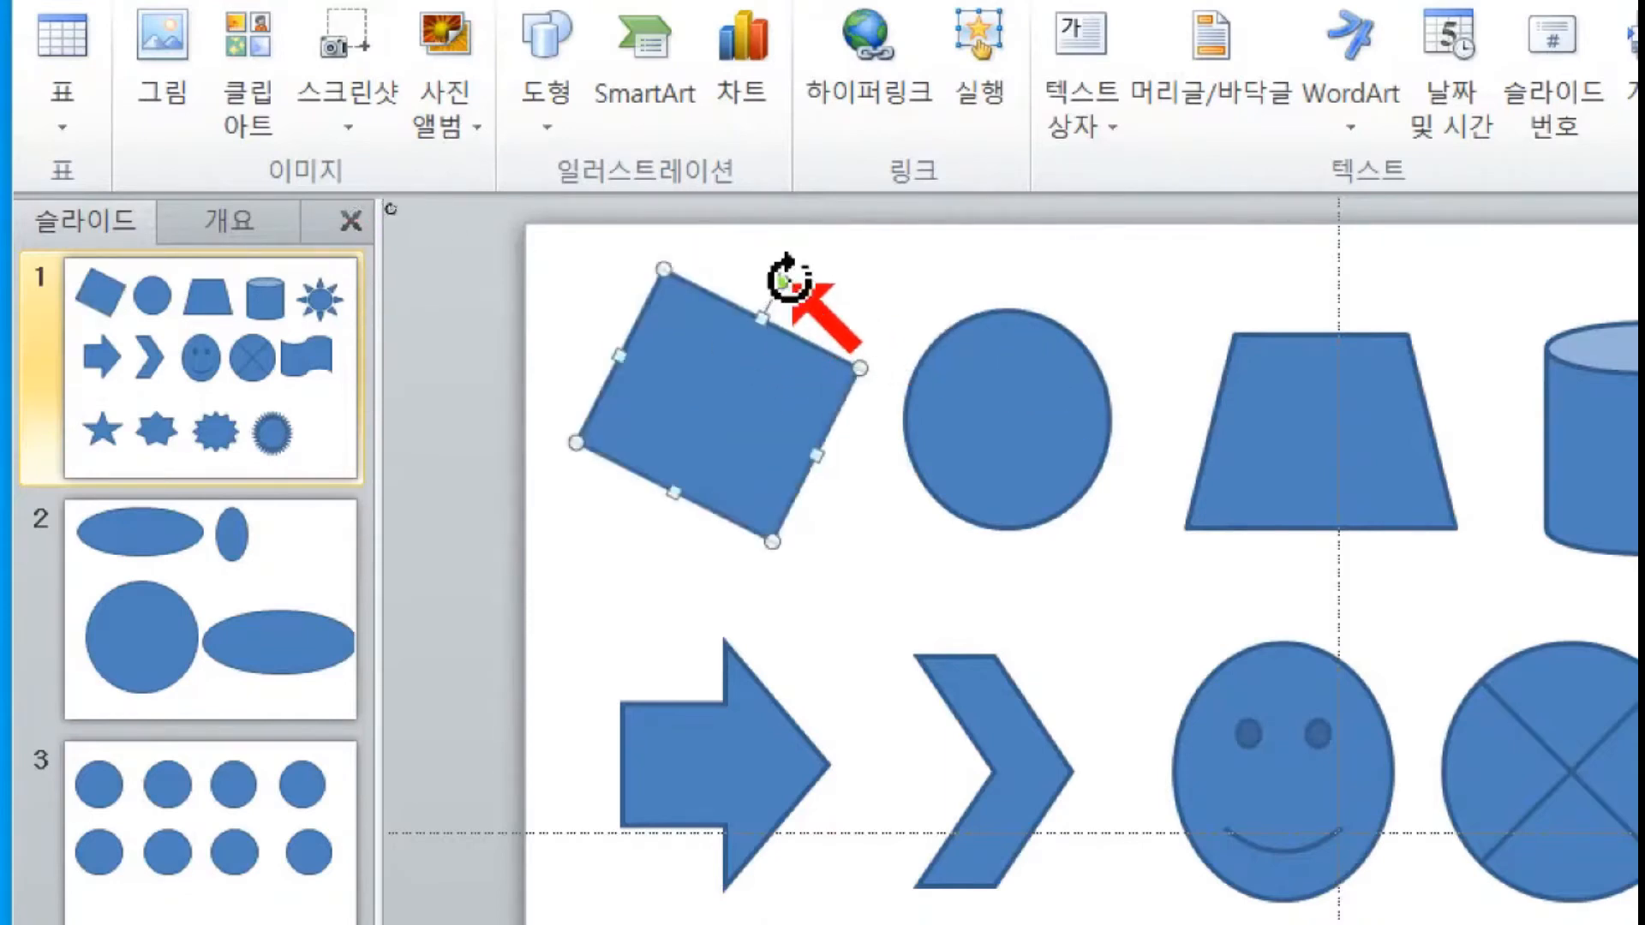
drag(780, 282, 714, 291)
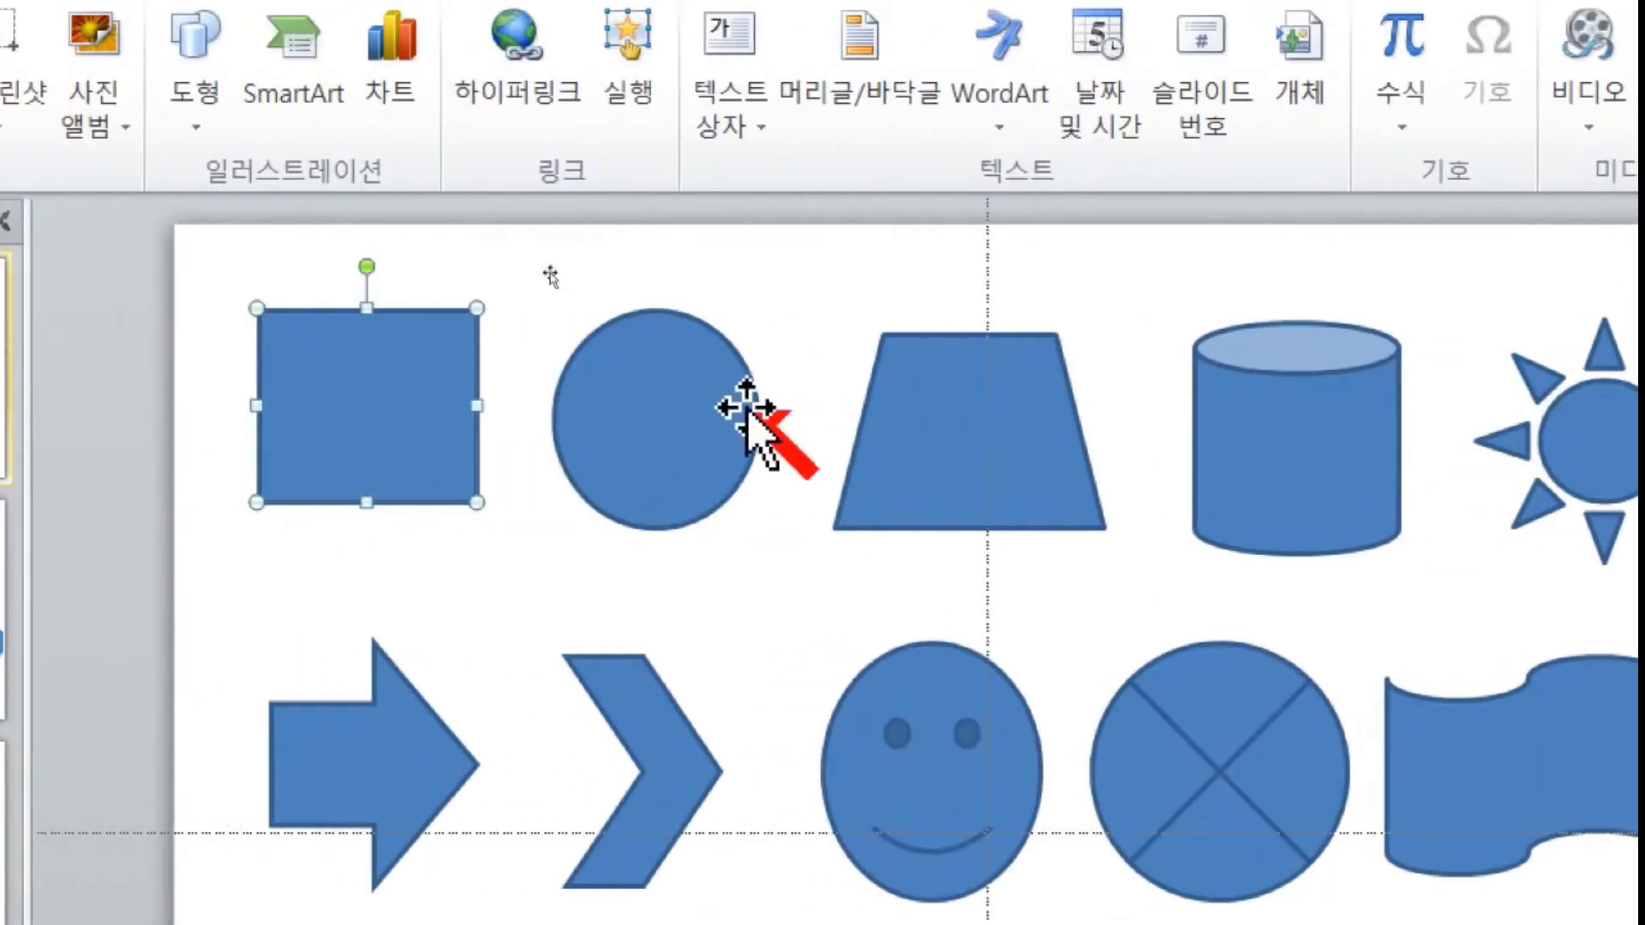
- Examine the yellow adjustment handles on the trapezoid, cylinder, sun and right arrow shapes
click(955, 439)
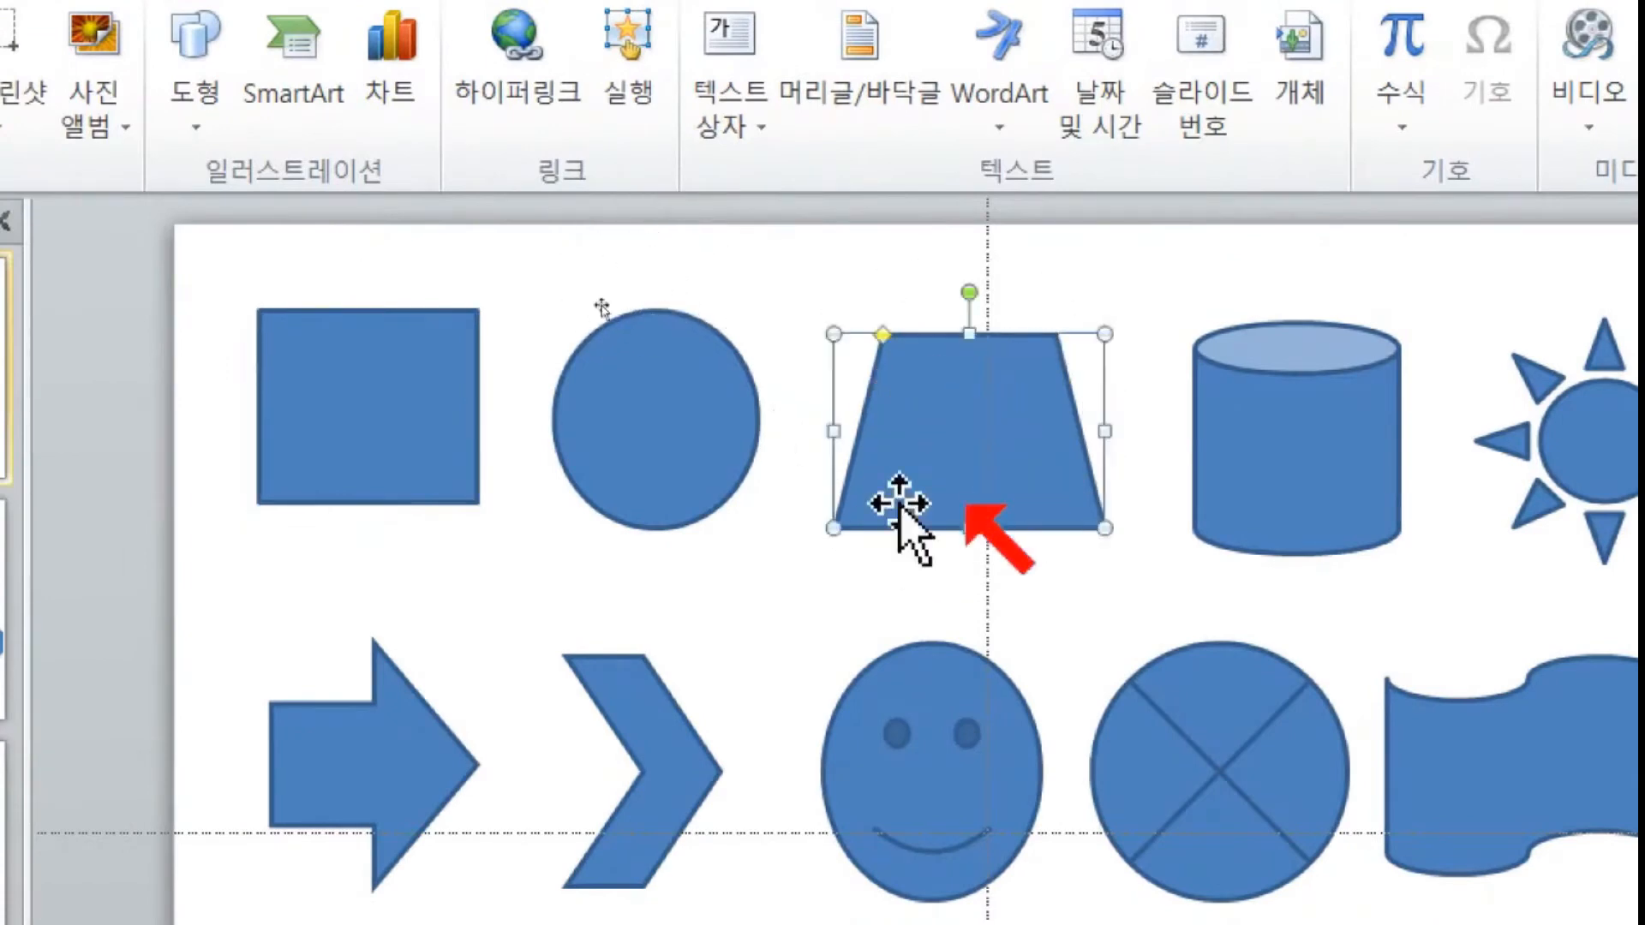
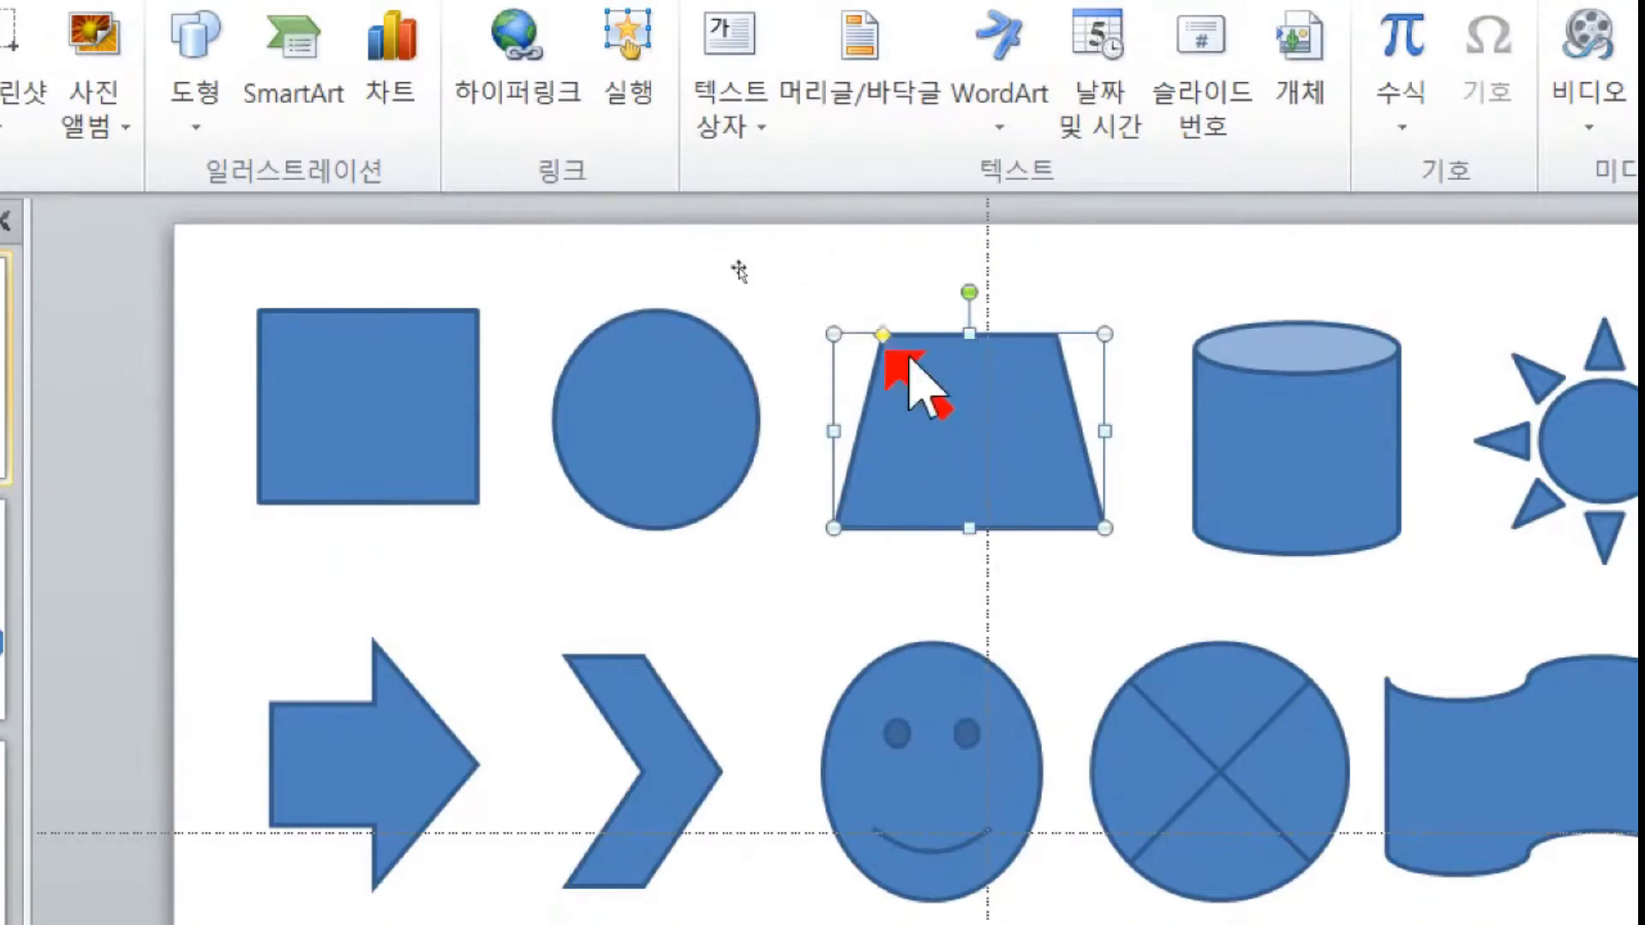
click(1351, 423)
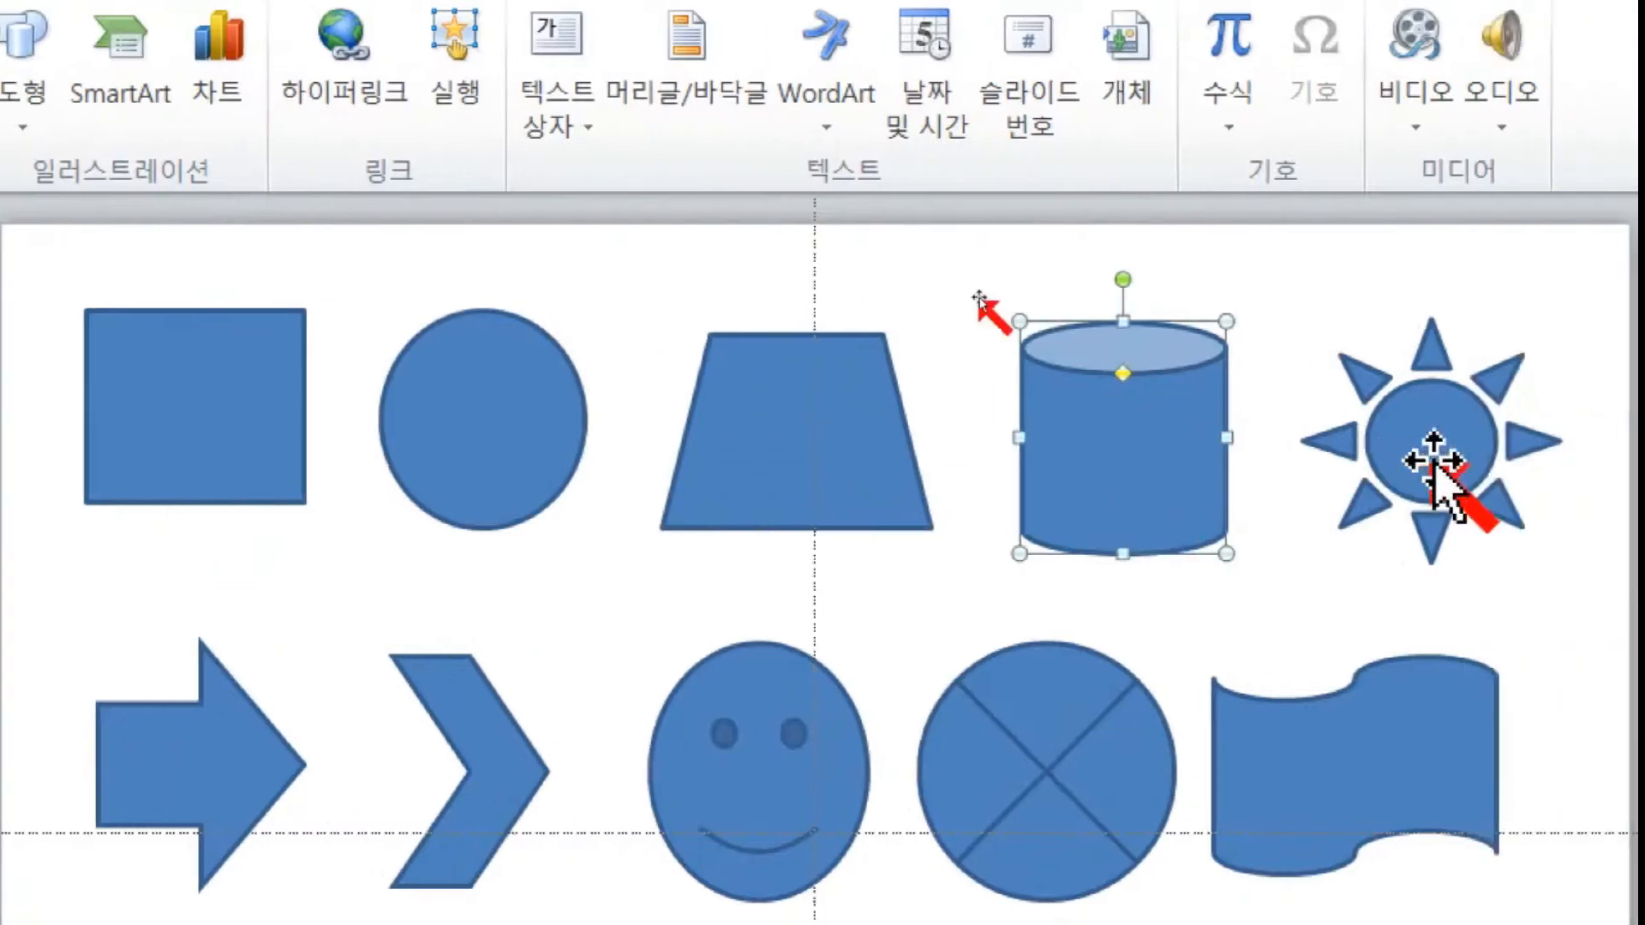
click(1595, 446)
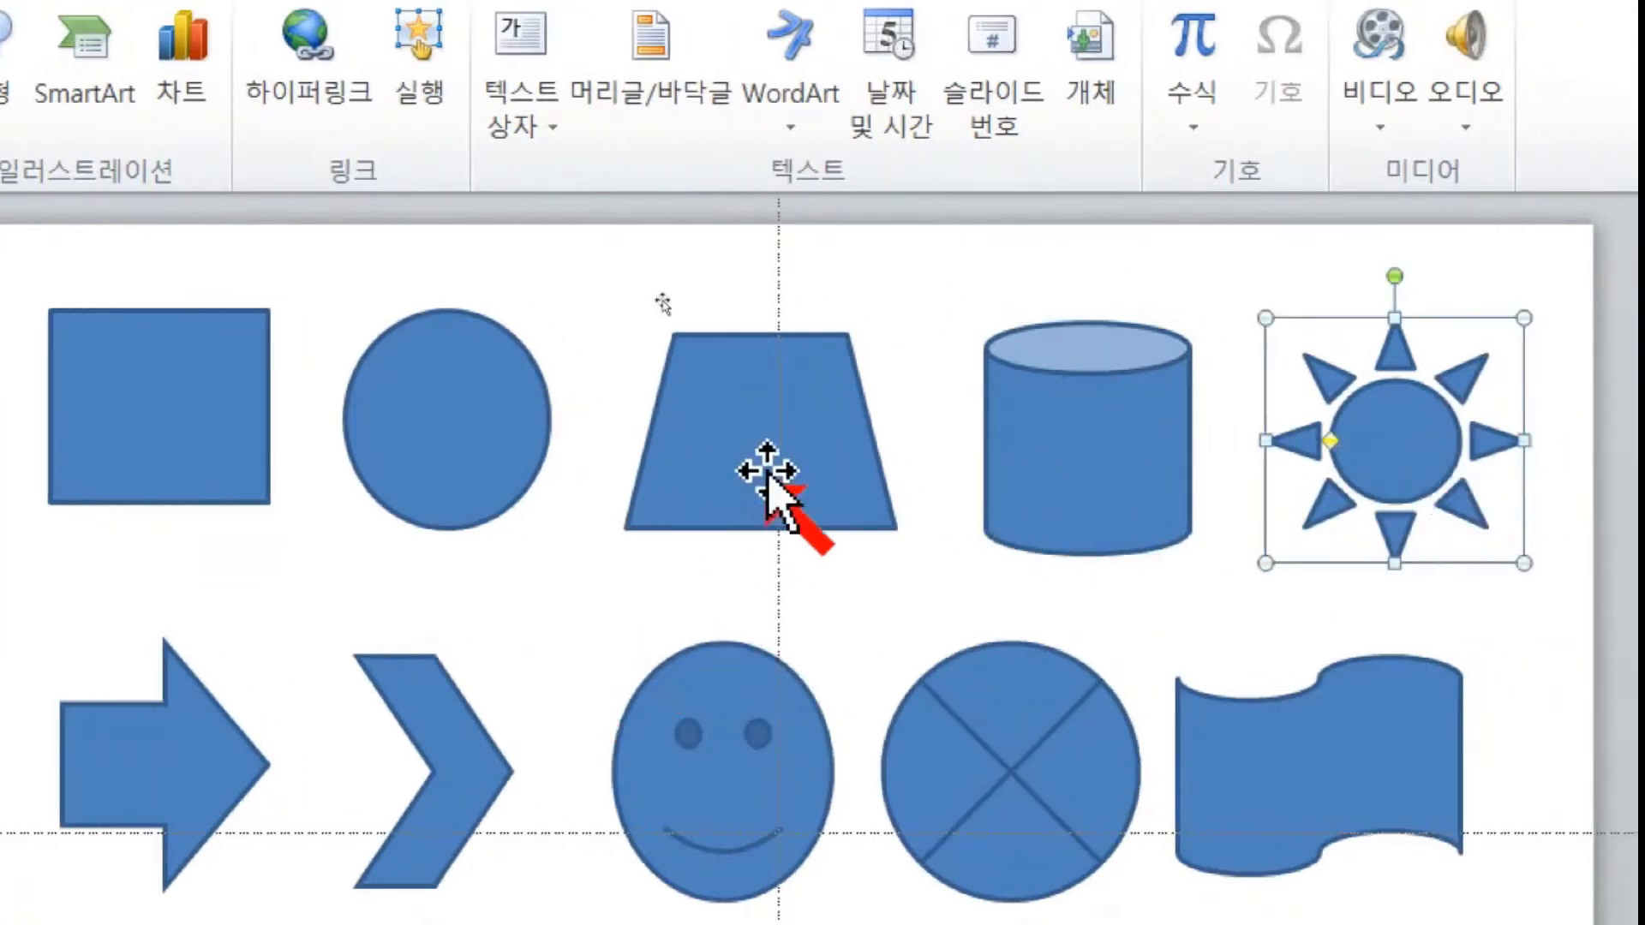
click(767, 472)
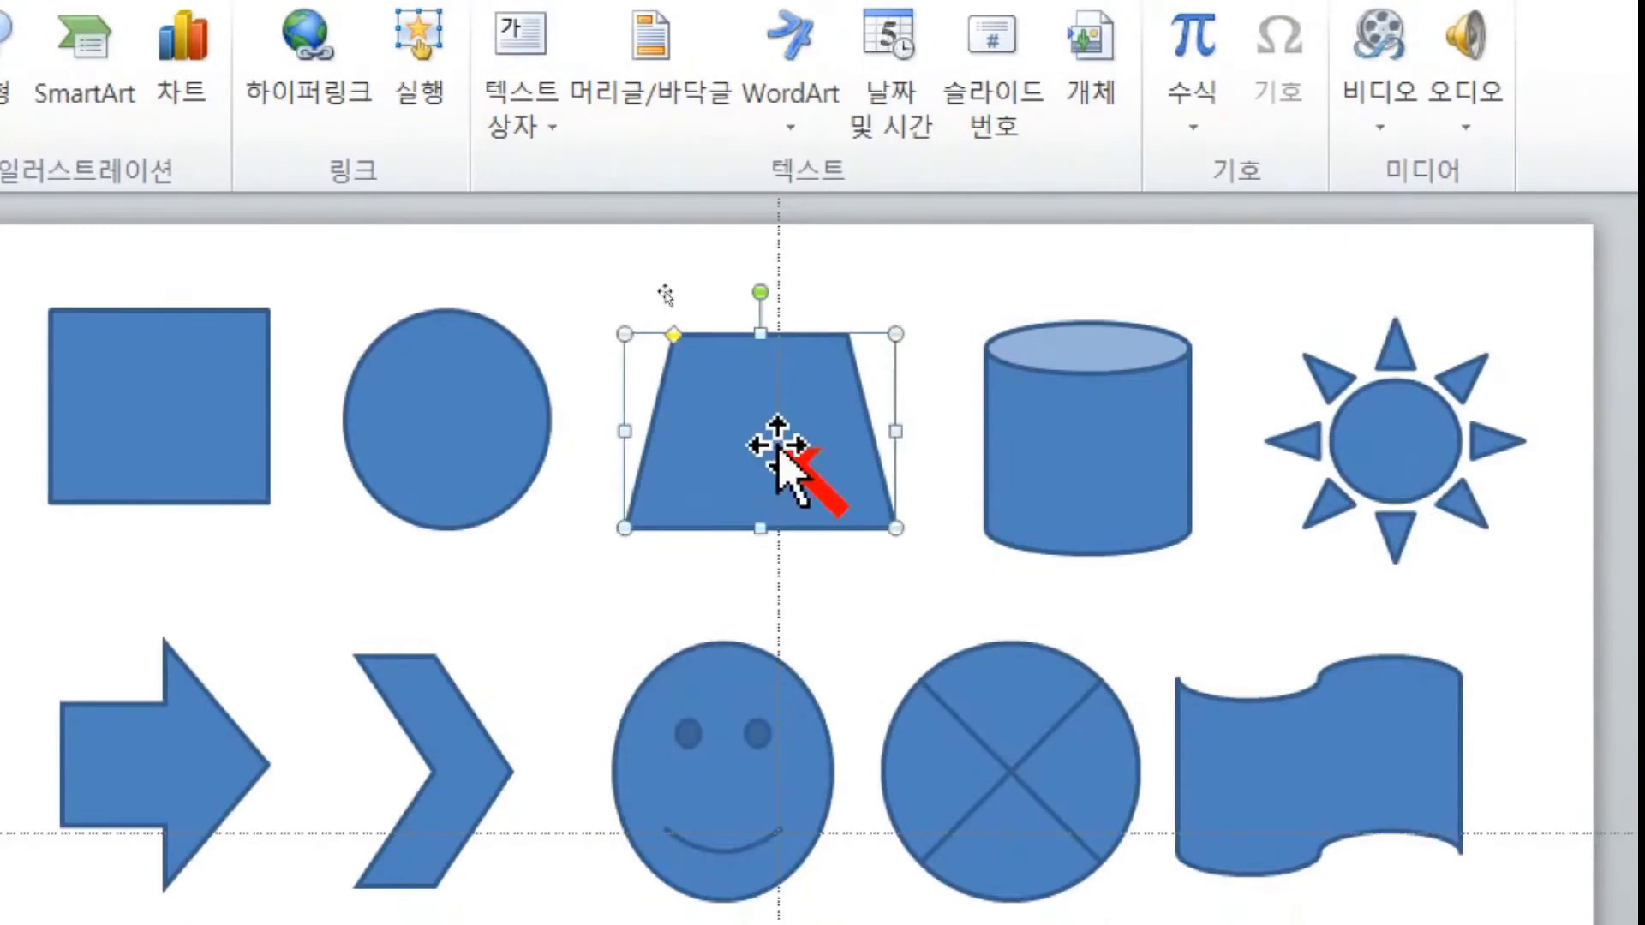
click(1083, 430)
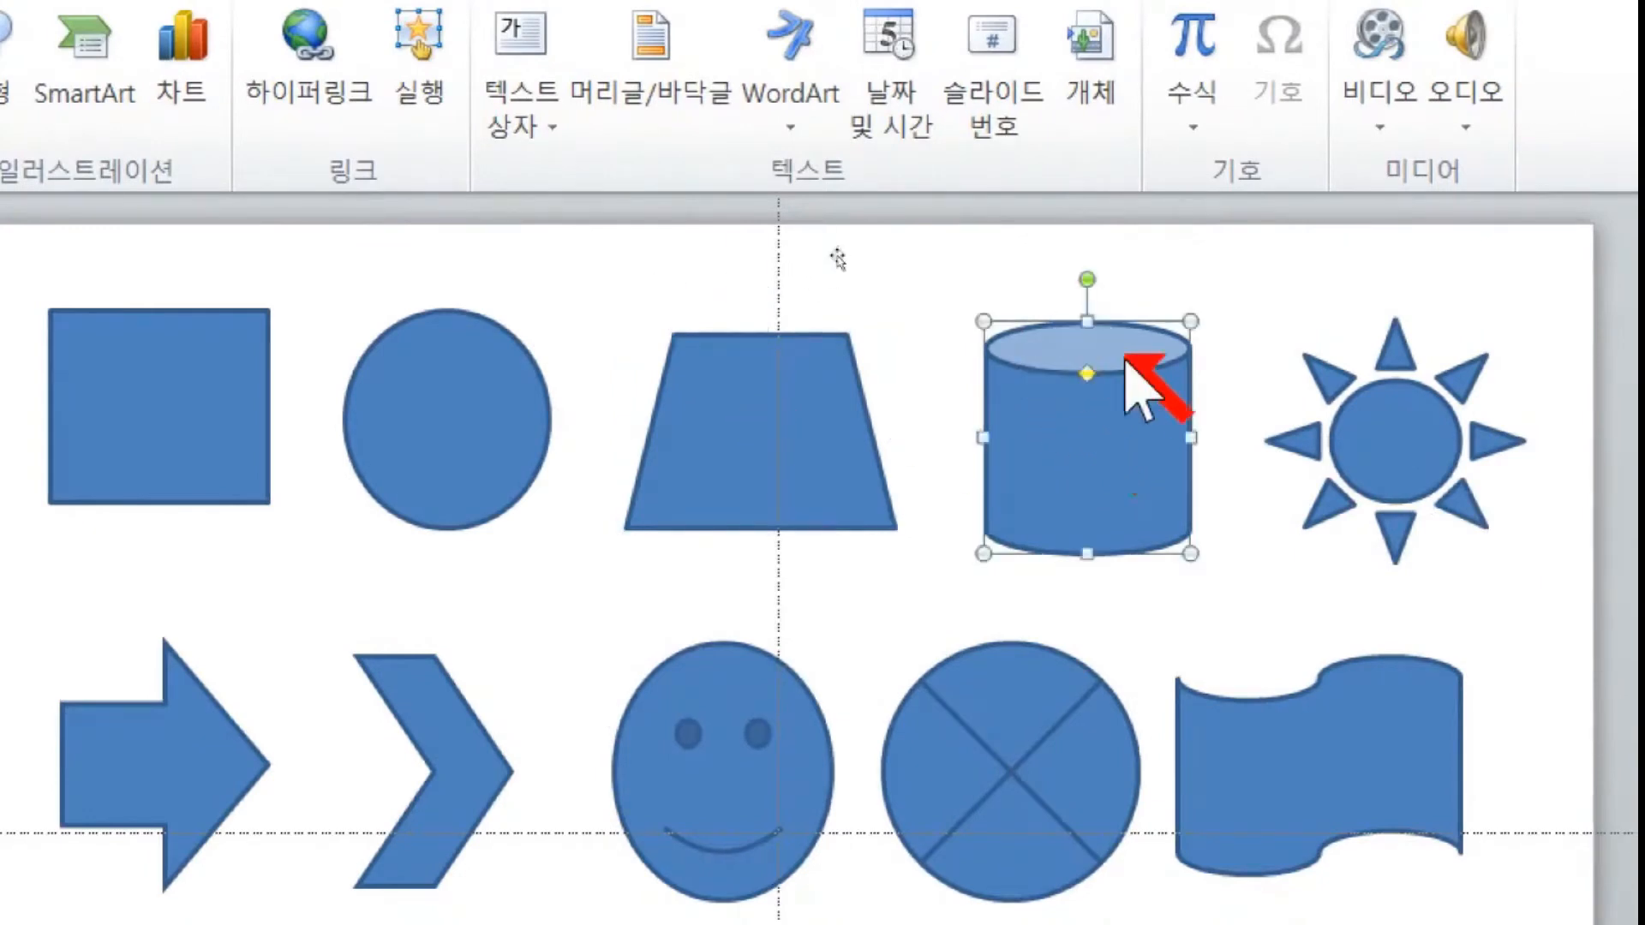
click(1393, 450)
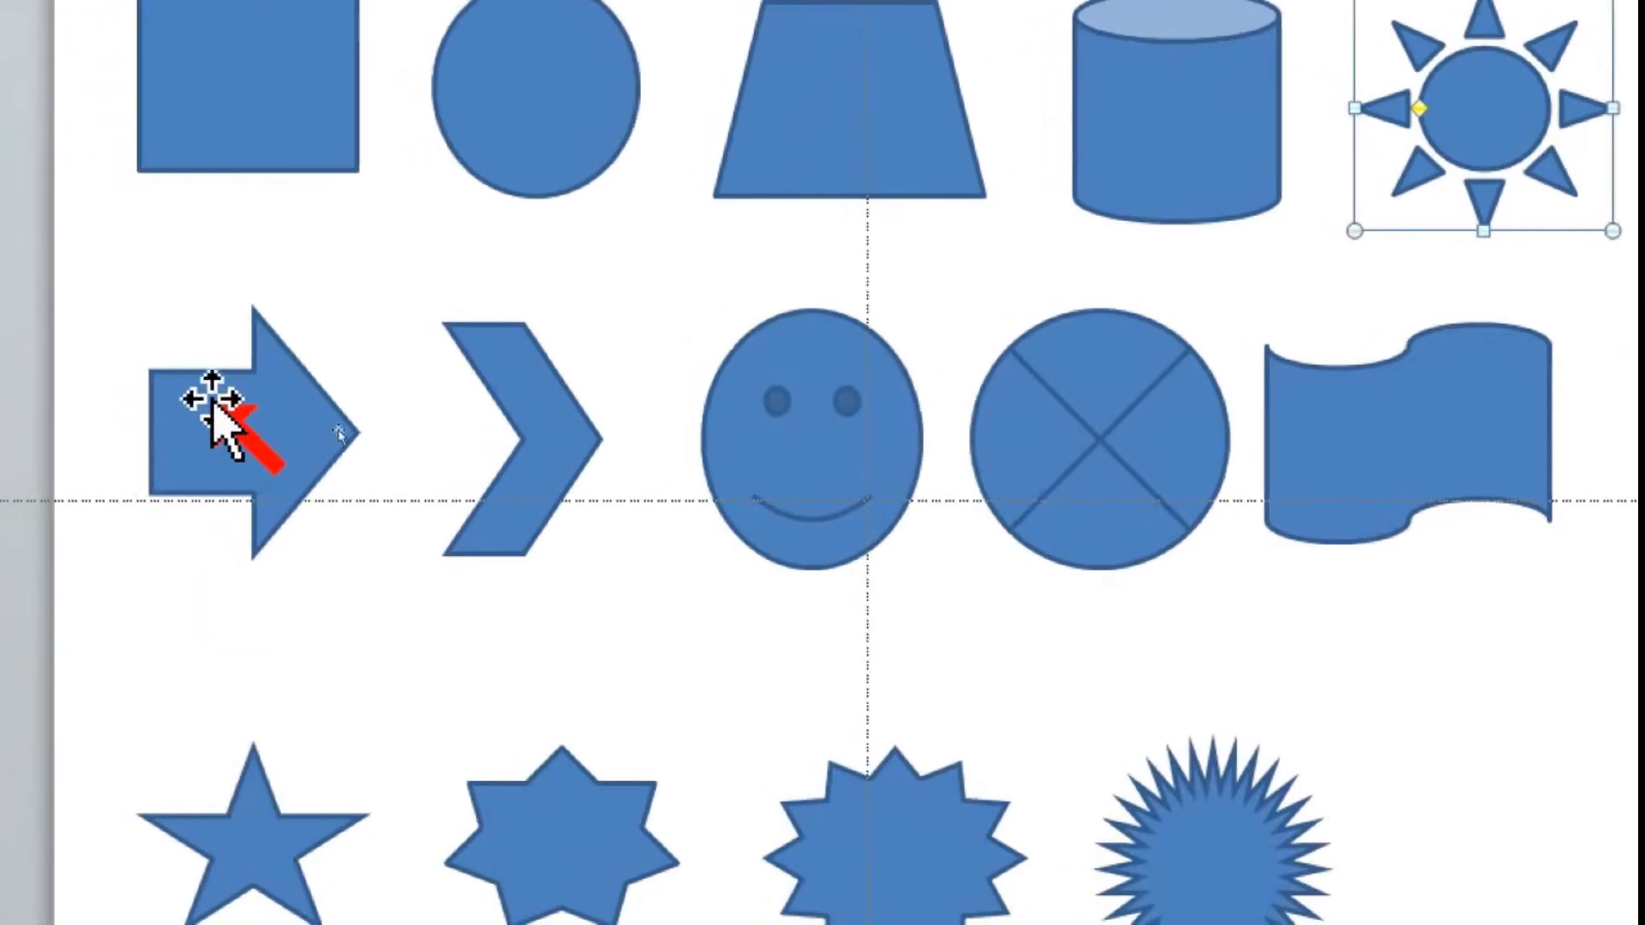
click(215, 412)
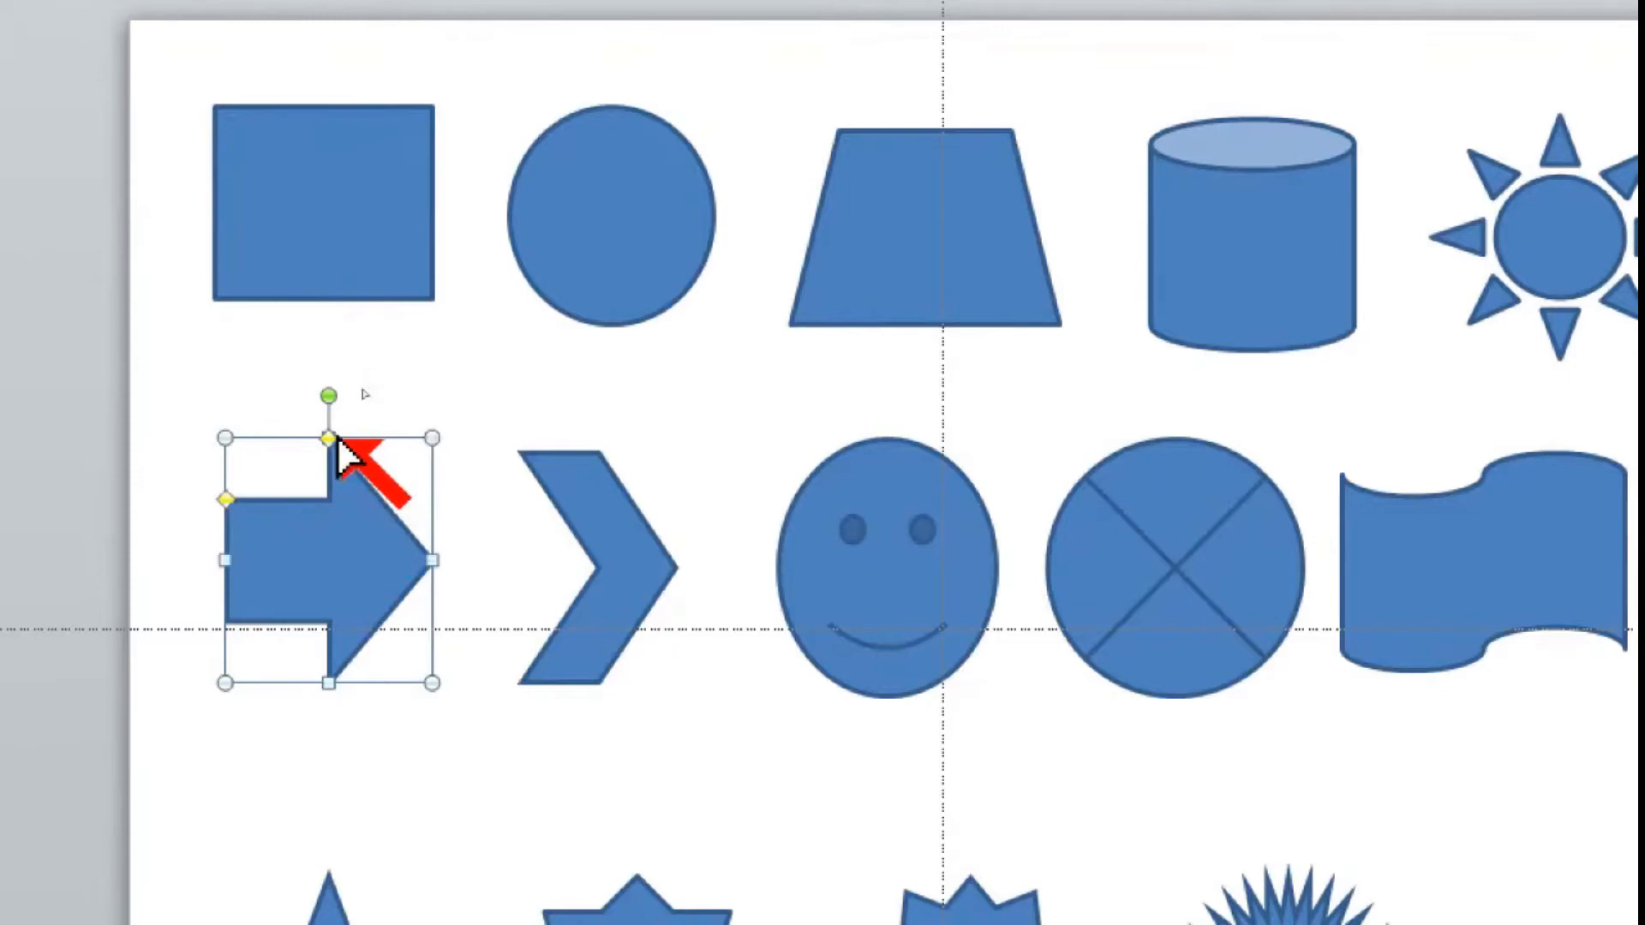
- Widen the trapezoid's top edge with its adjustment handle until the shape forms a rectangle
click(828, 291)
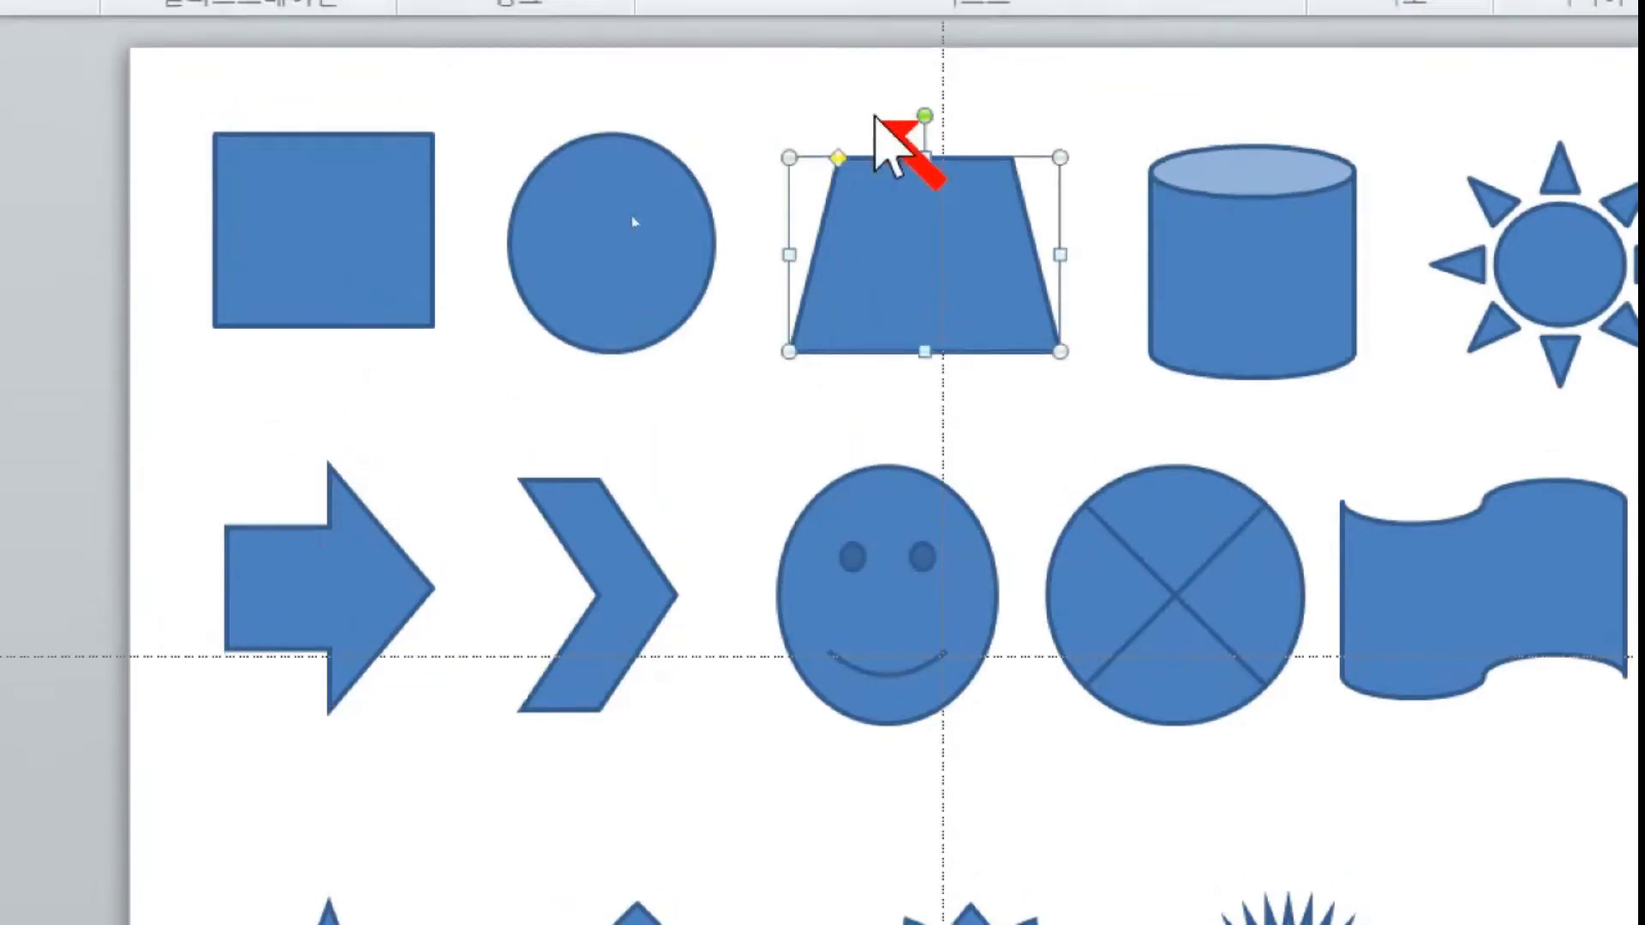
click(841, 162)
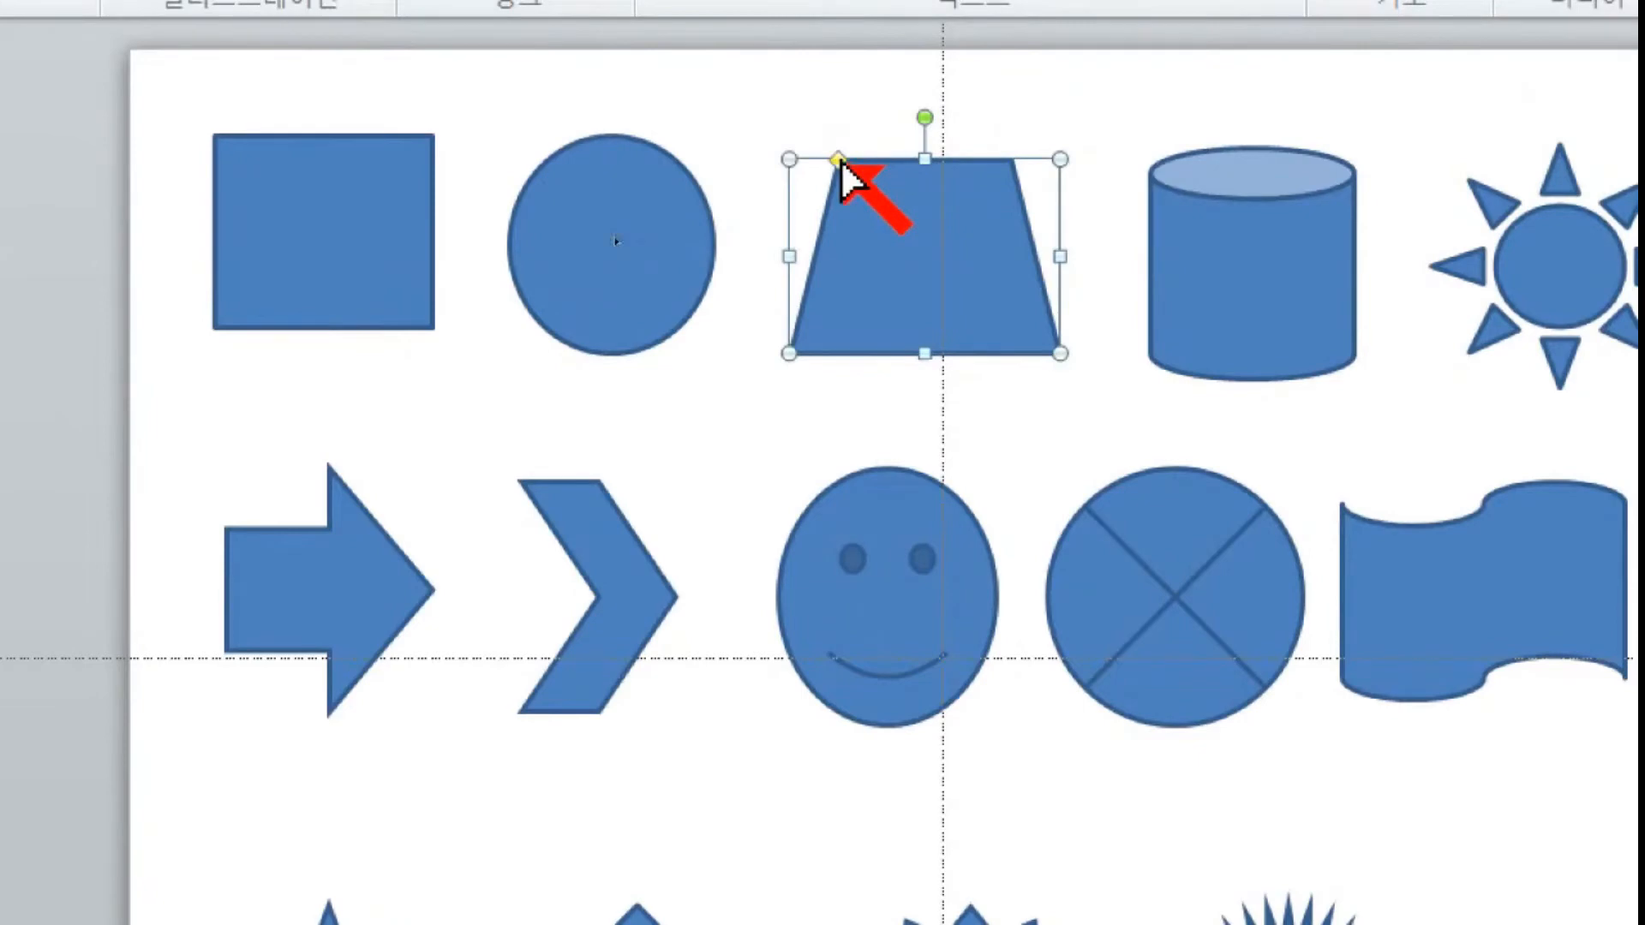
mouse_move(840, 162)
mouse_down()
mouse_move(797, 165)
mouse_move(856, 172)
mouse_move(834, 168)
mouse_up()
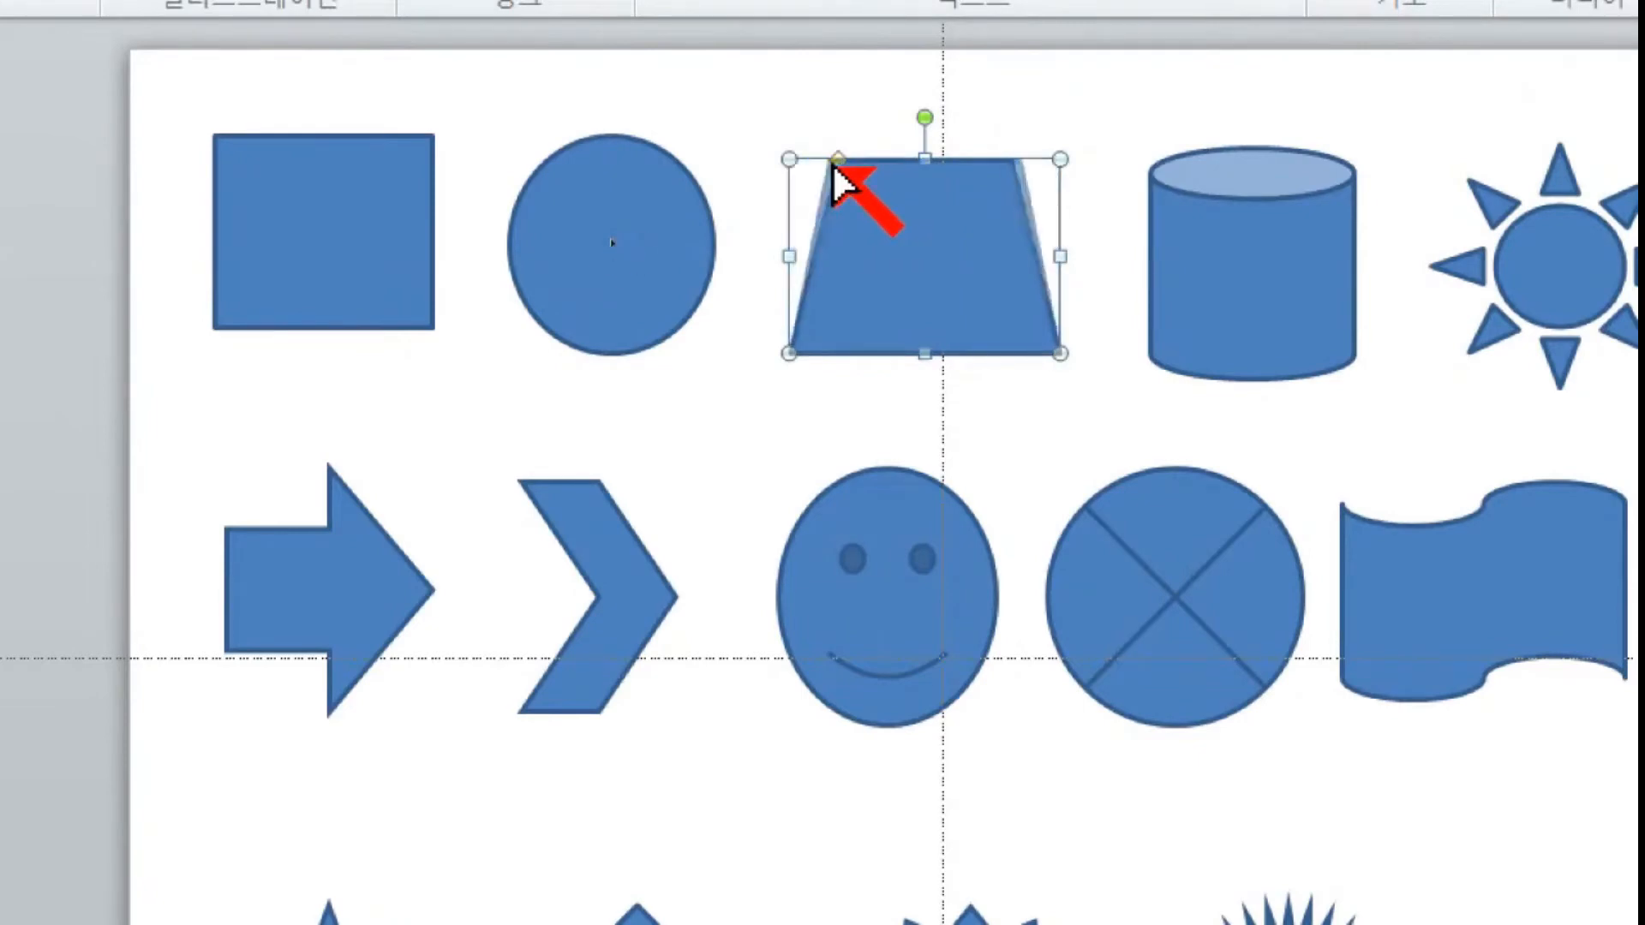
drag(833, 165, 768, 228)
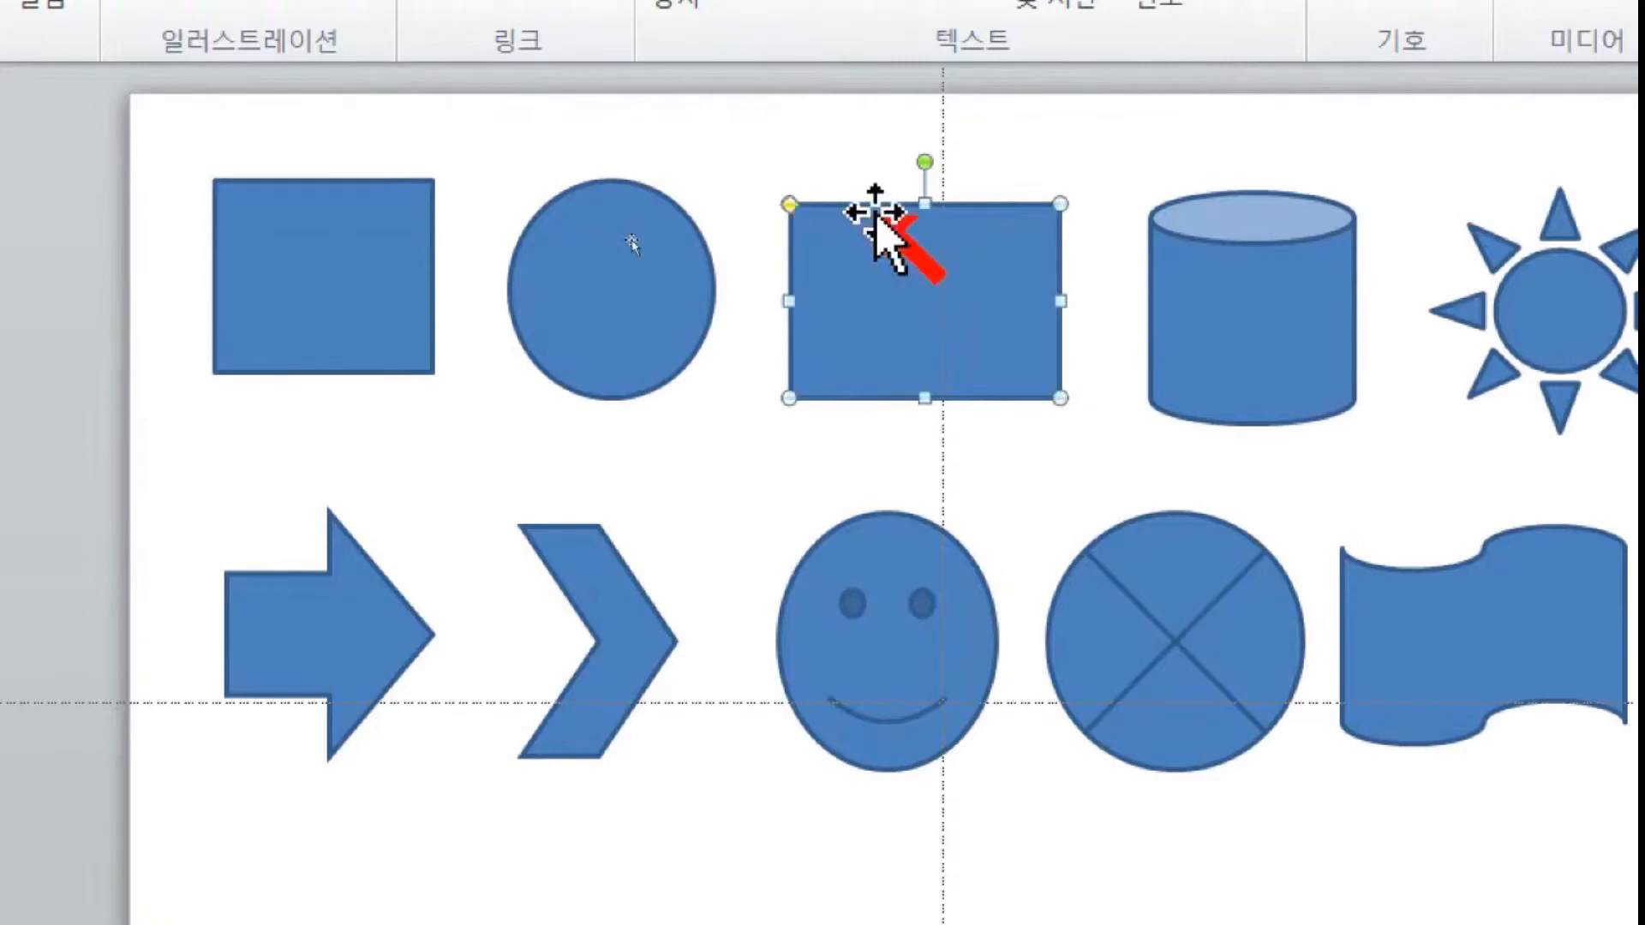
click(1041, 447)
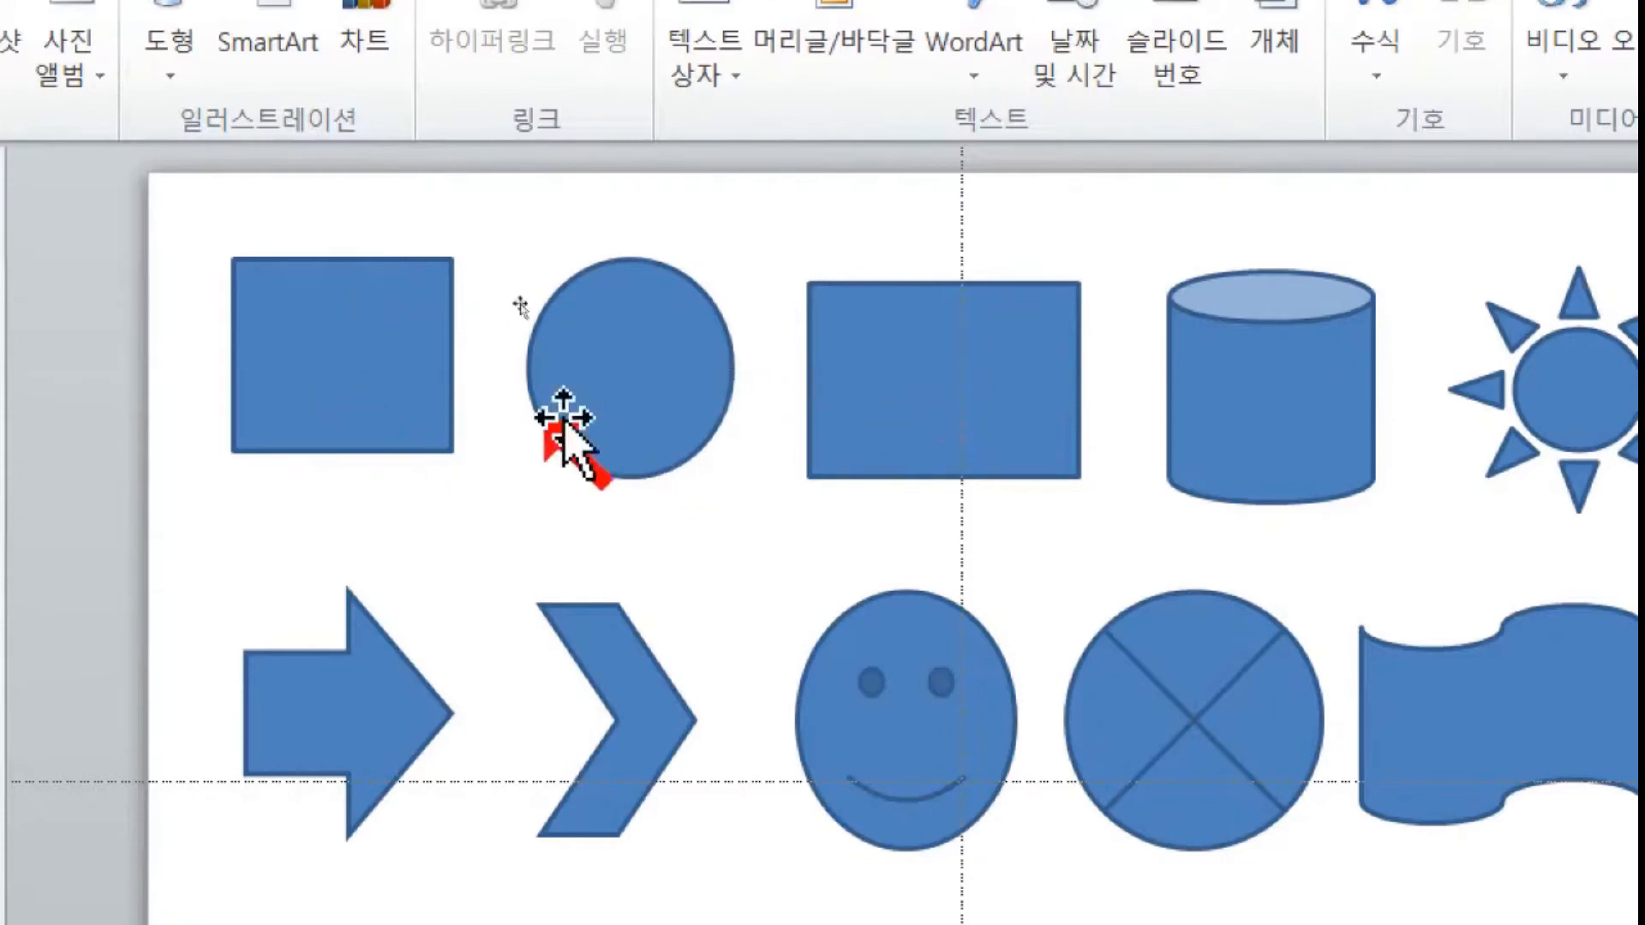
- Narrow the third top-row shape's upper edge to a point with its adjustment handle, forming a triangle, and deselect it
click(1001, 399)
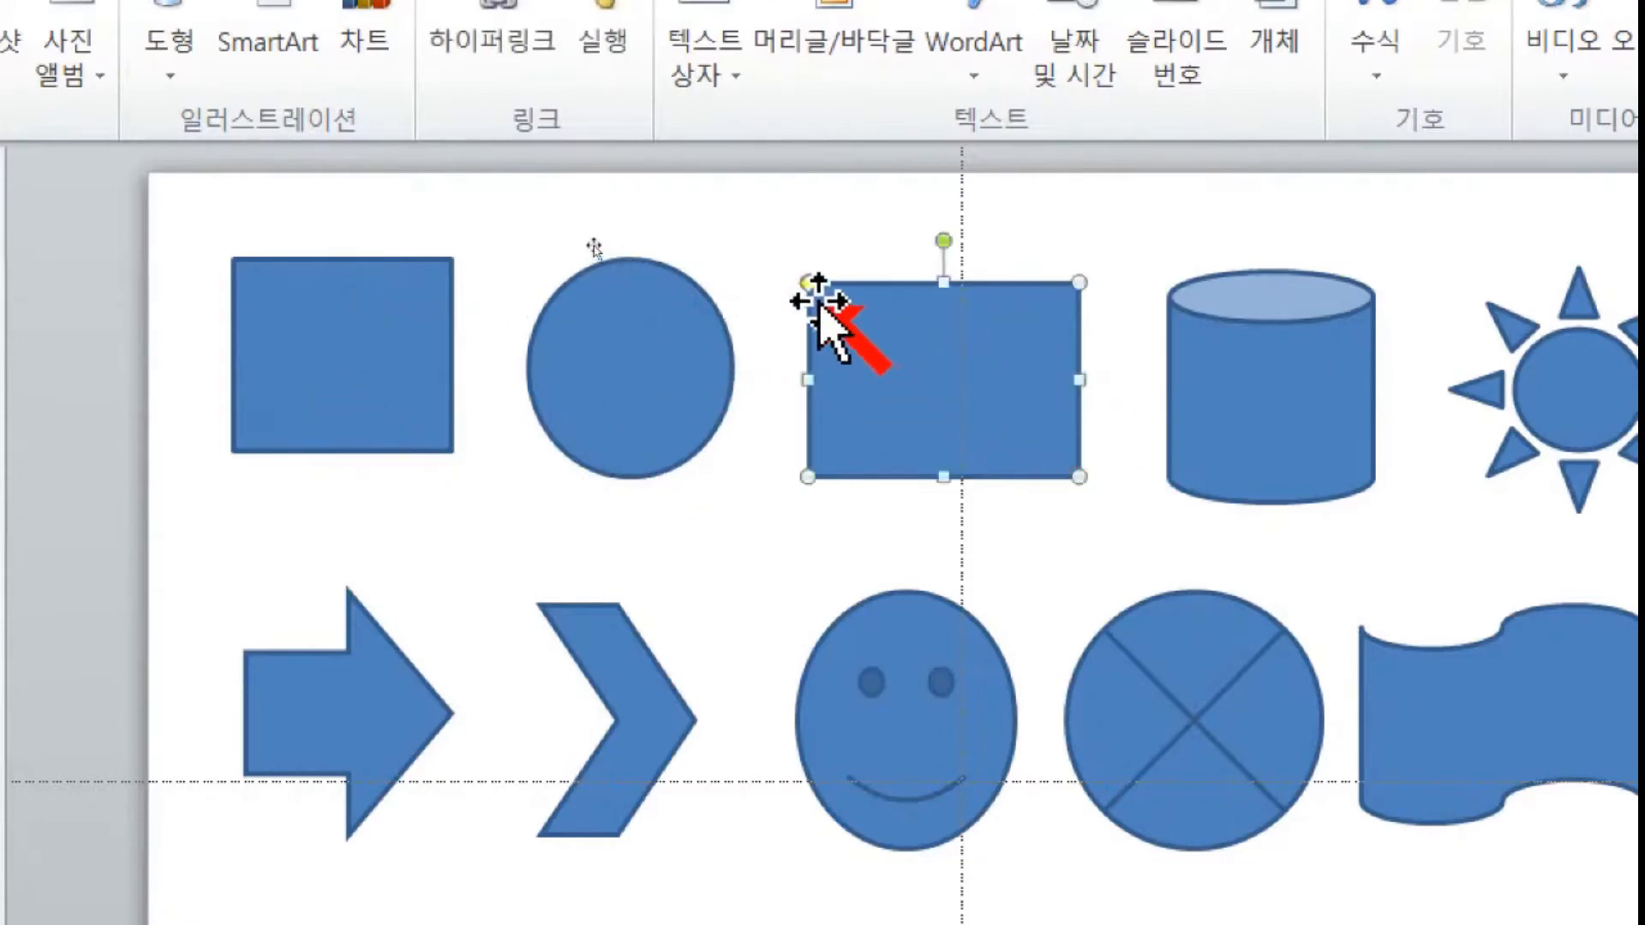
mouse_move(808, 281)
mouse_down()
mouse_move(848, 277)
mouse_move(782, 279)
mouse_up()
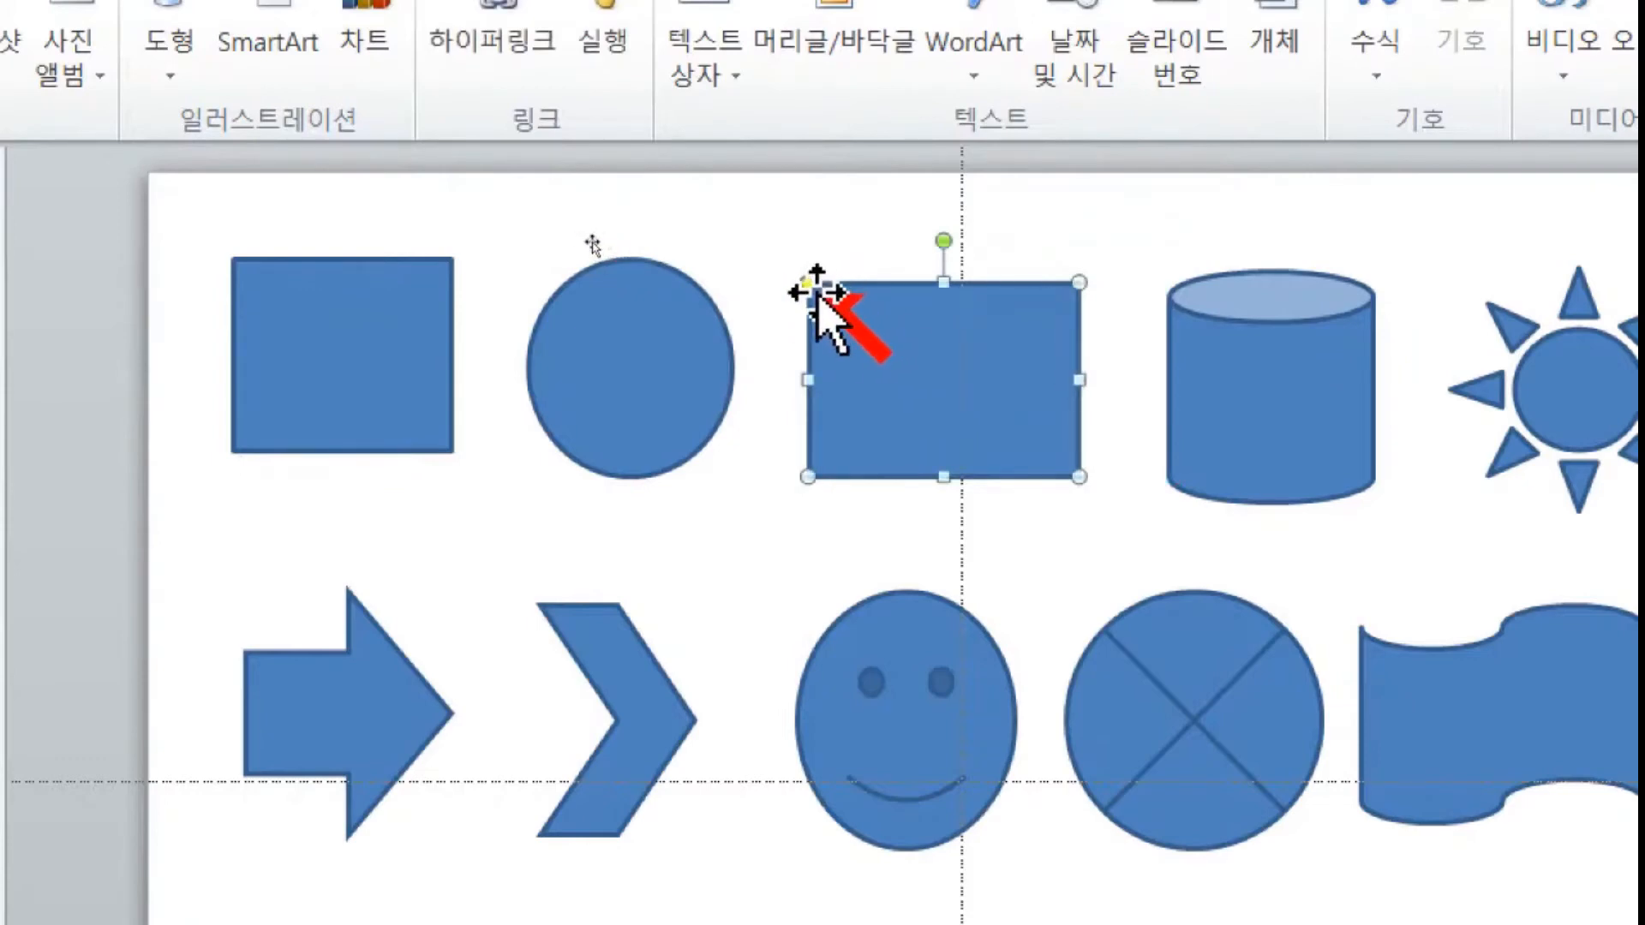
drag(811, 283, 905, 290)
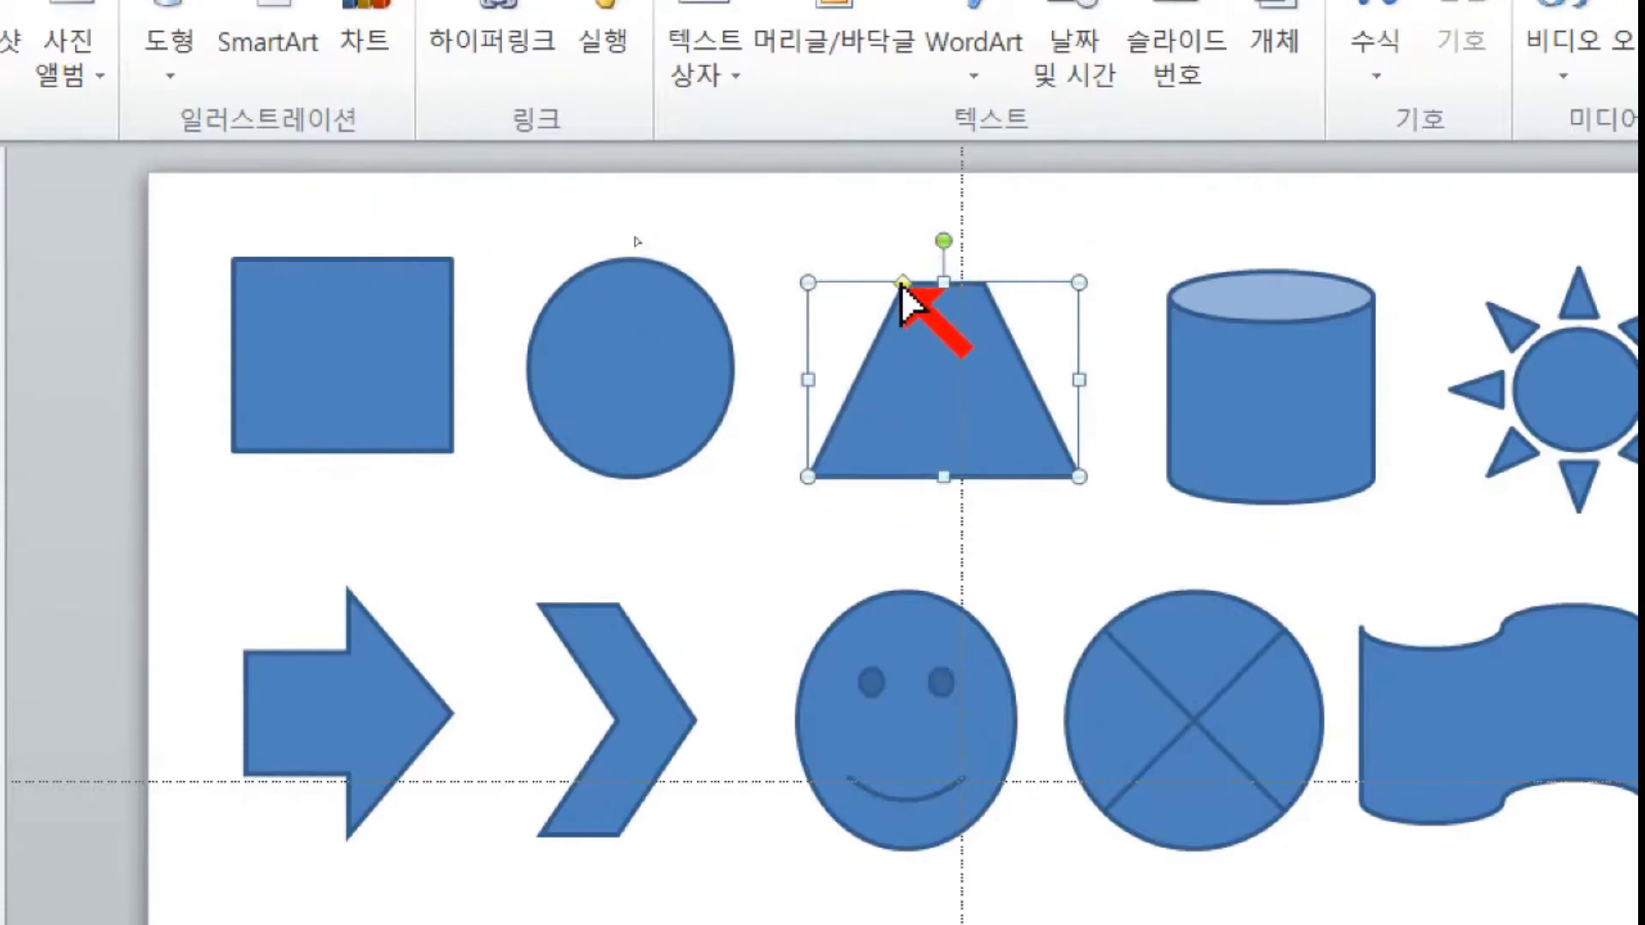
drag(901, 283, 1072, 312)
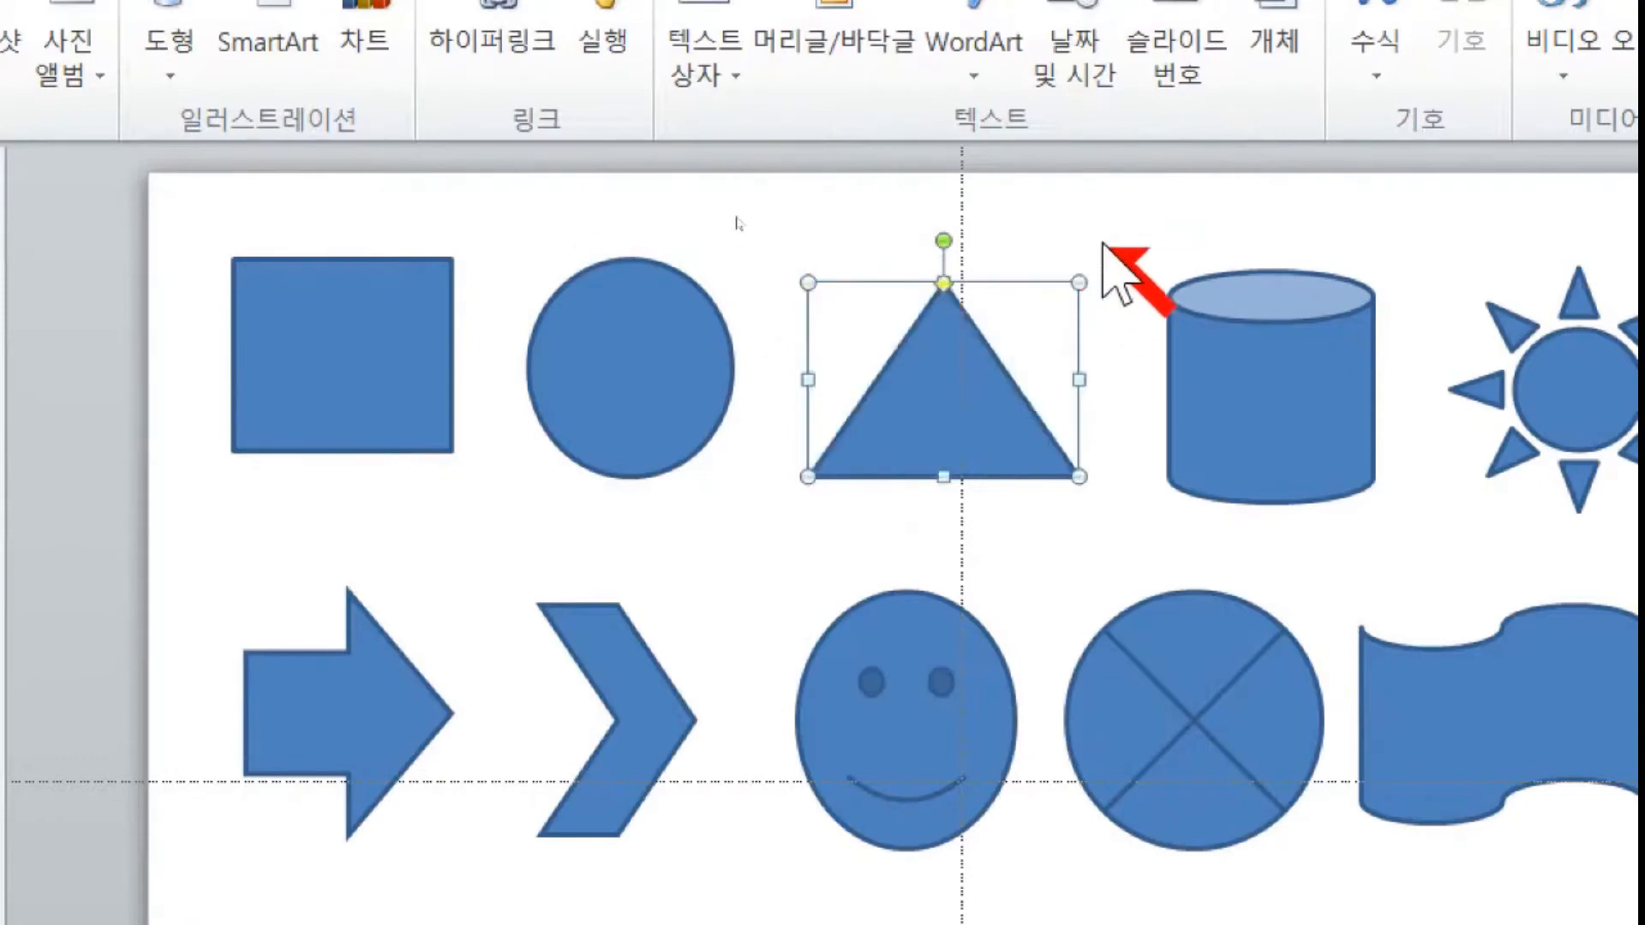
click(1103, 242)
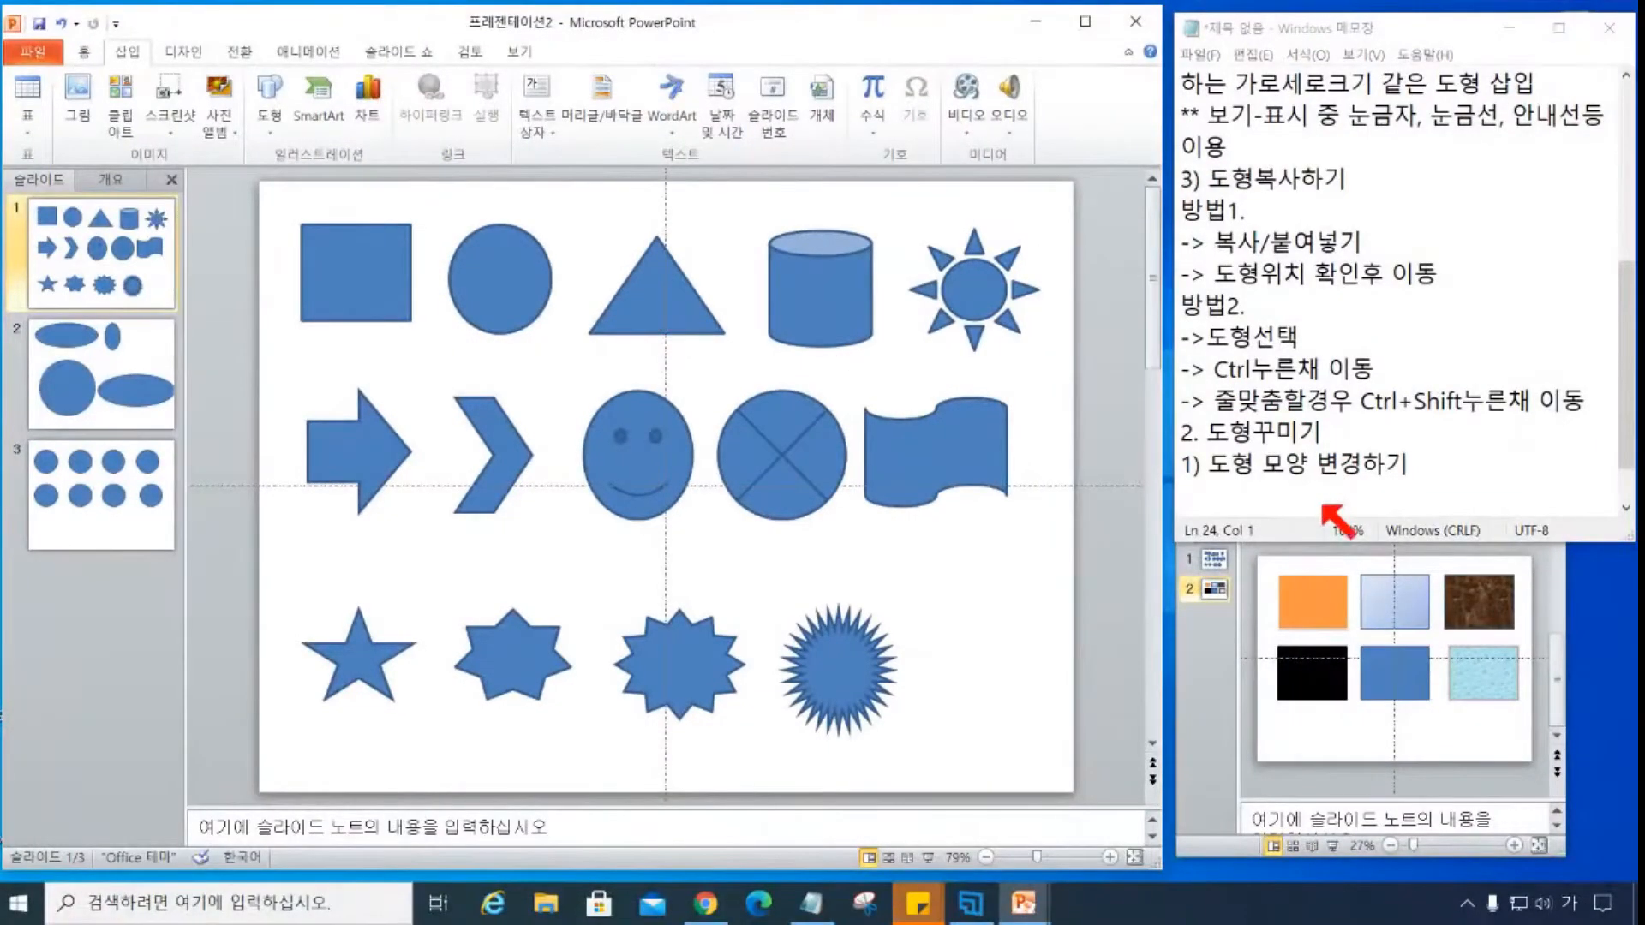
- Add the lines "->모양 조절점으로 드래그" and "(노란 마름모꼴점)" below "1) 도형 모양 변경하기" in Notepad, followed by a new line
click(1325, 506)
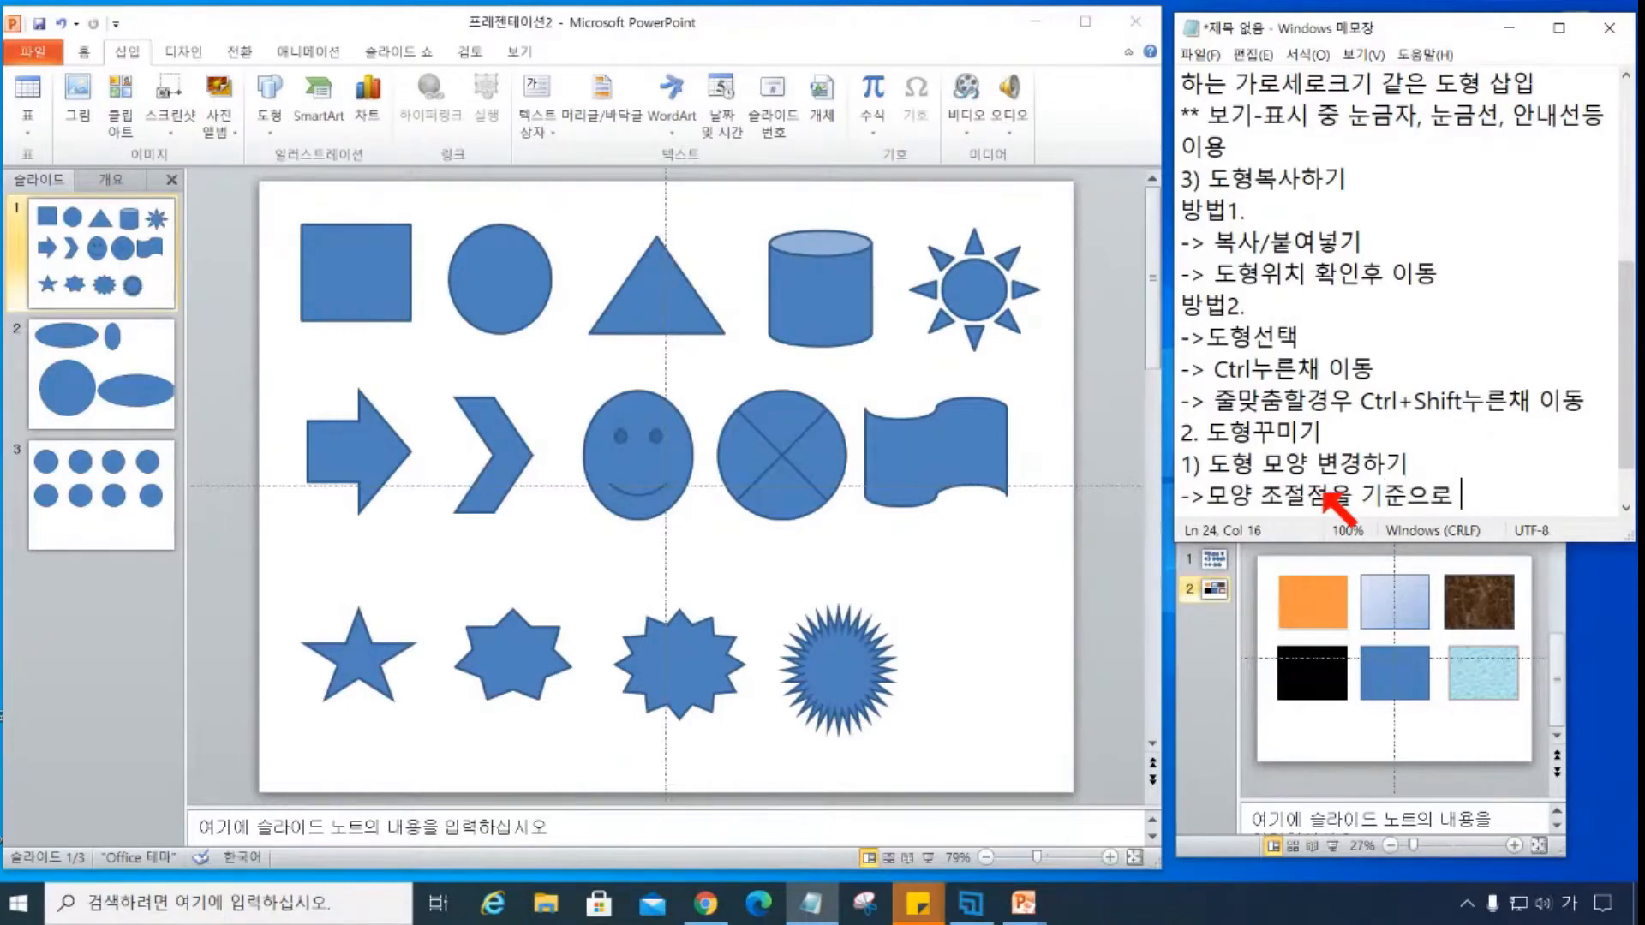
key(Return)
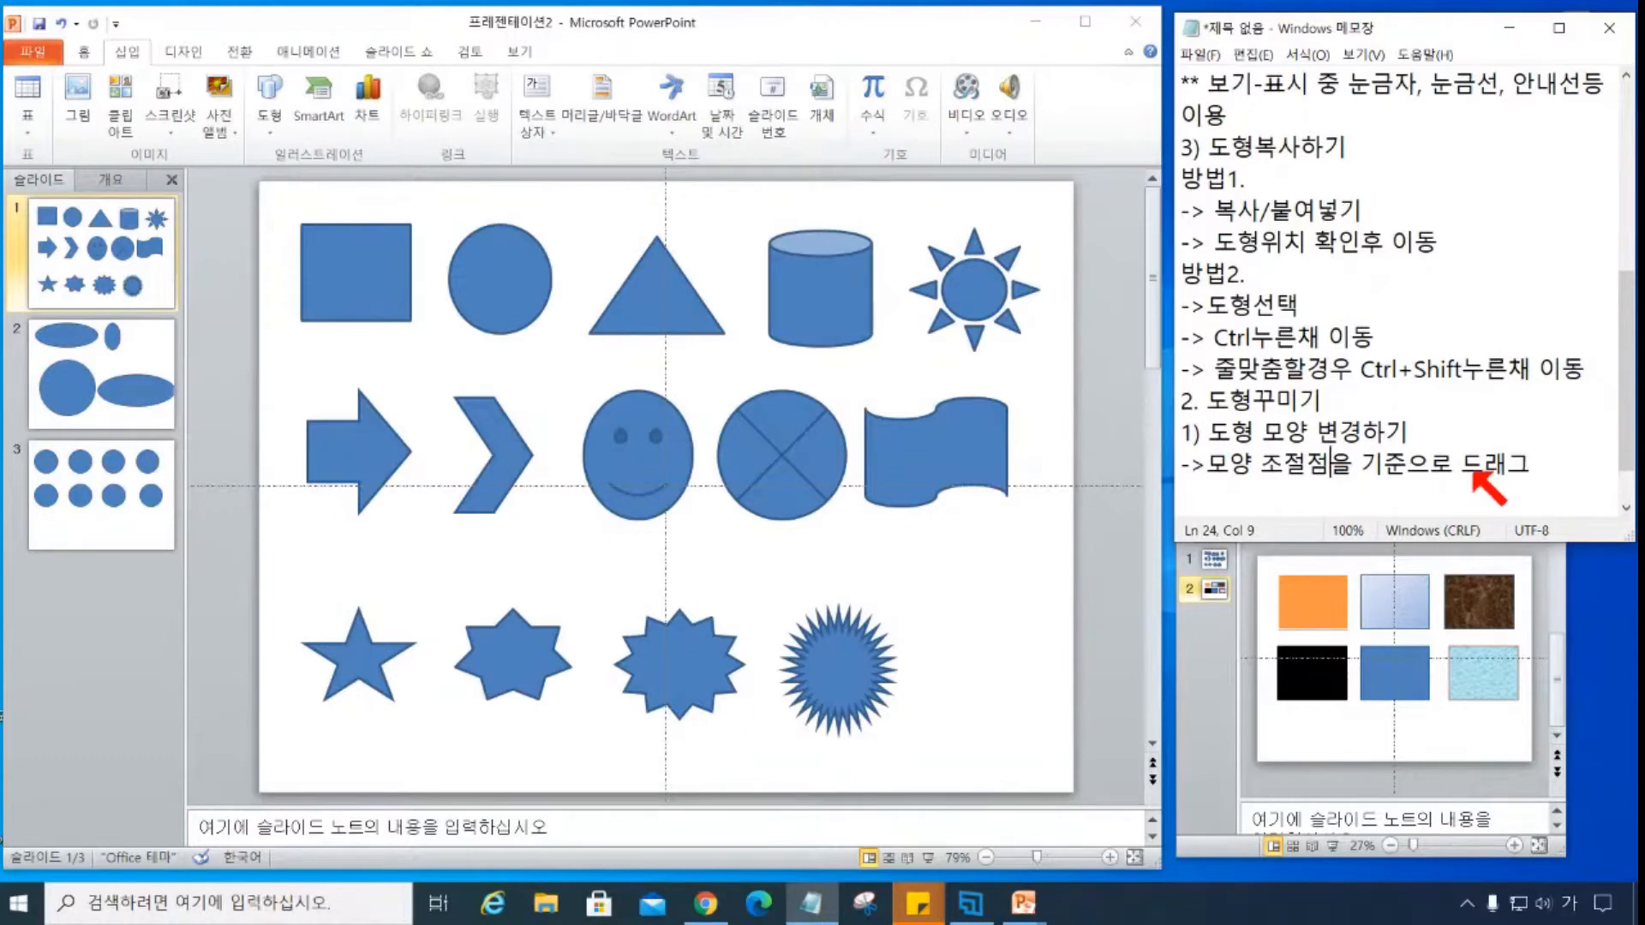
key(Delete)
key(Delete)
key(Delete)
key(Delete)
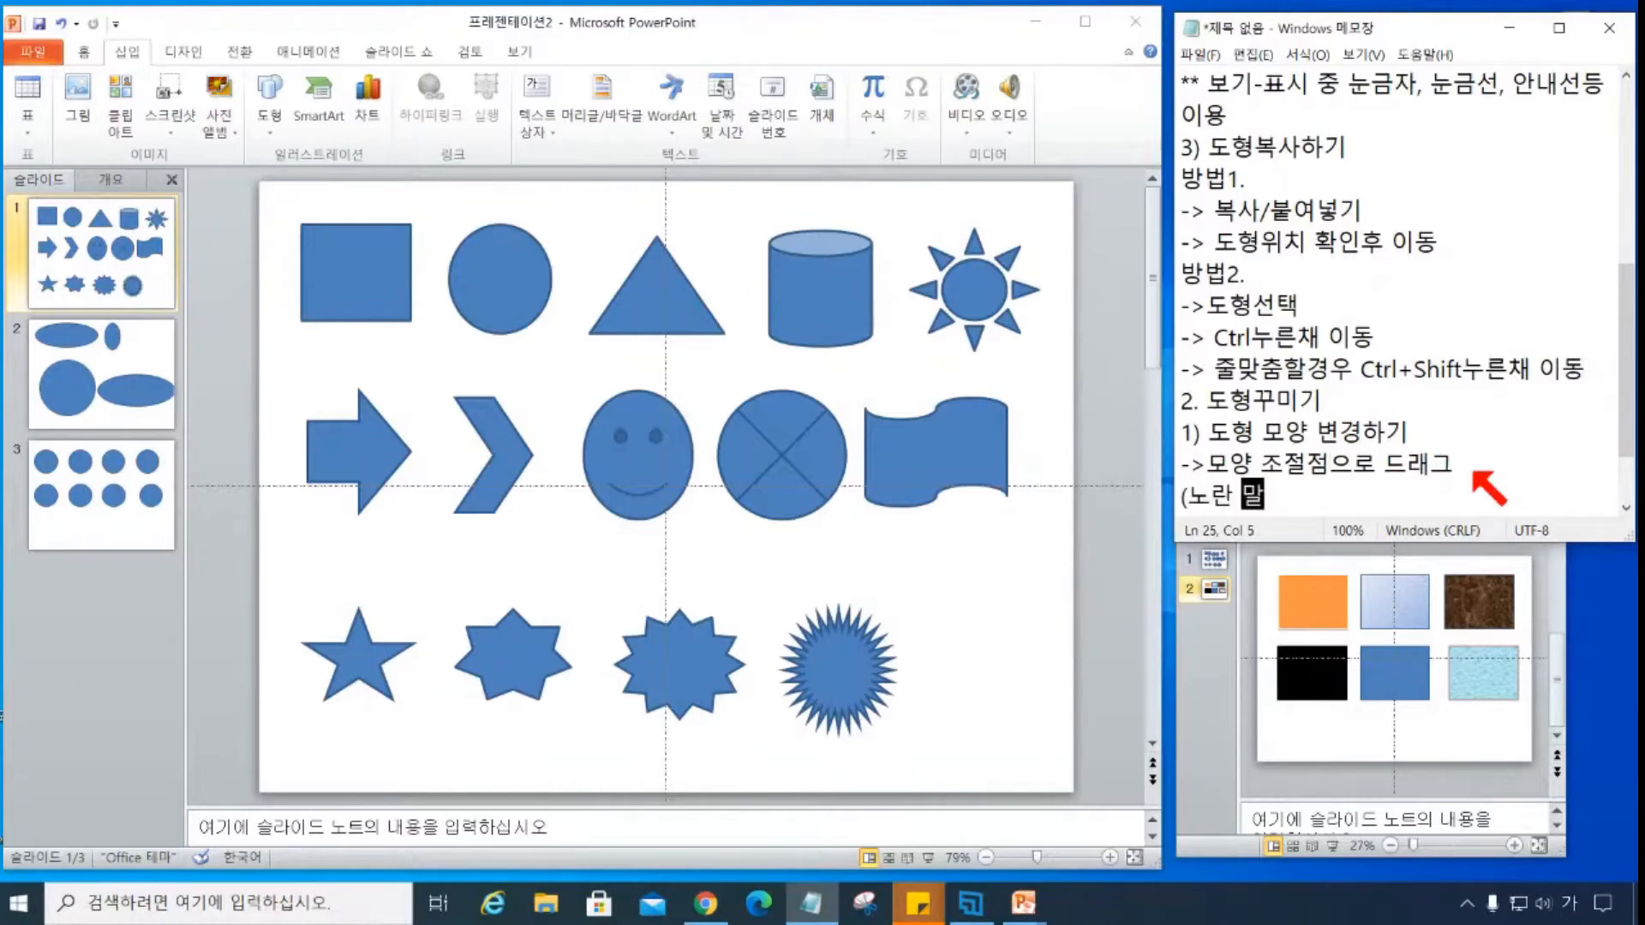
text(모꼴점)
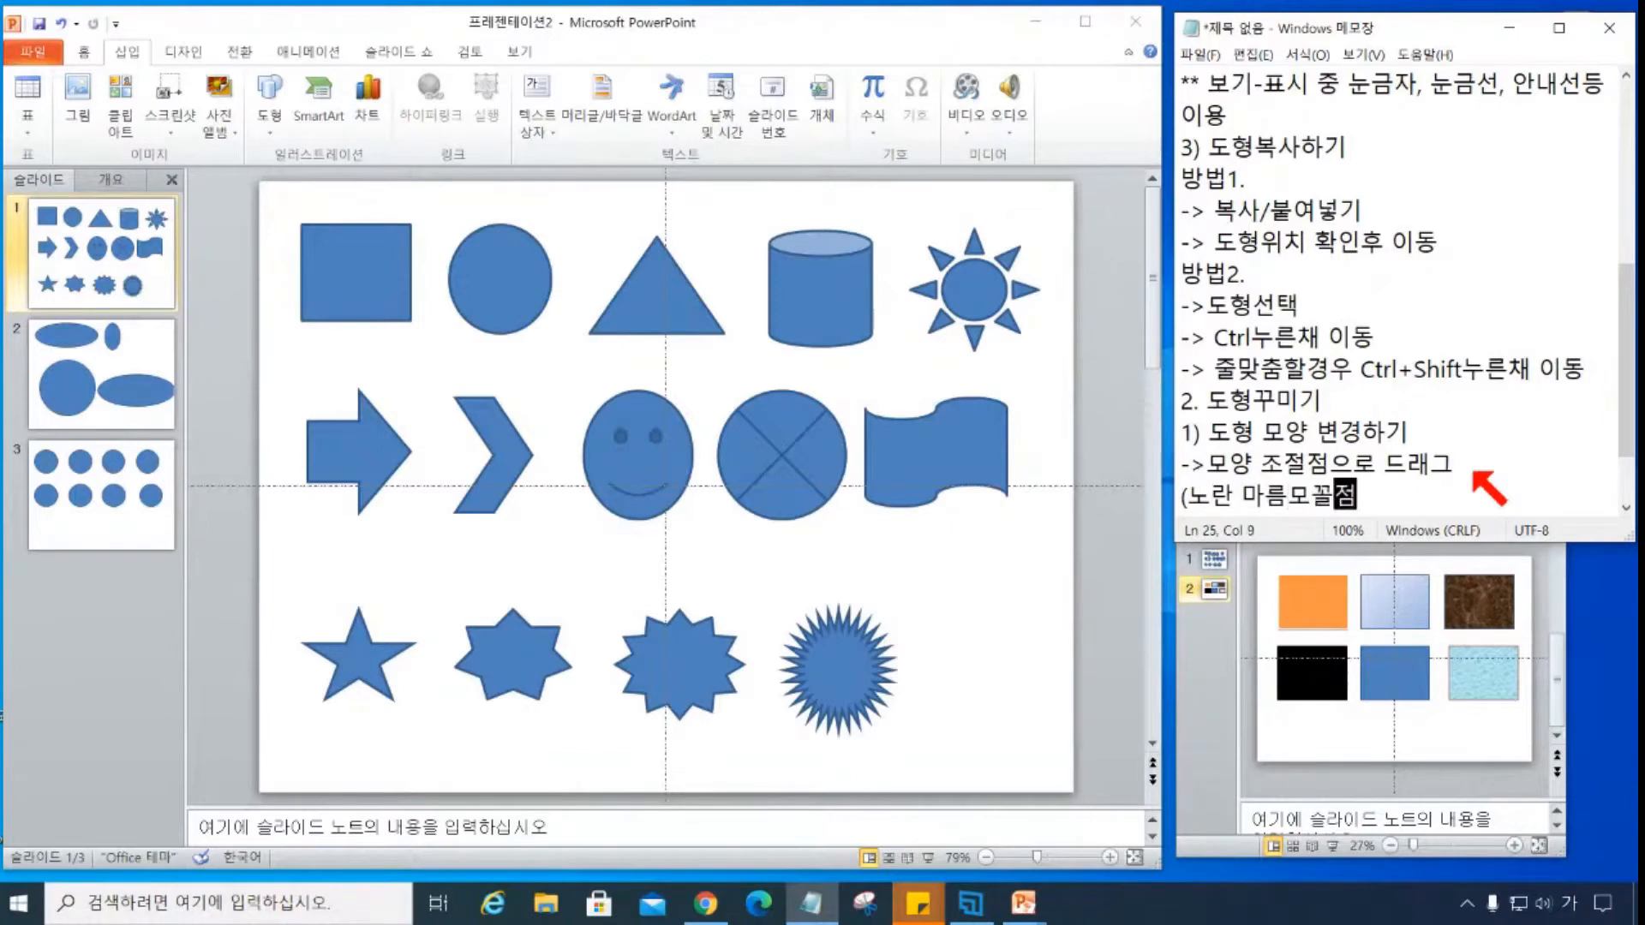
key(Return)
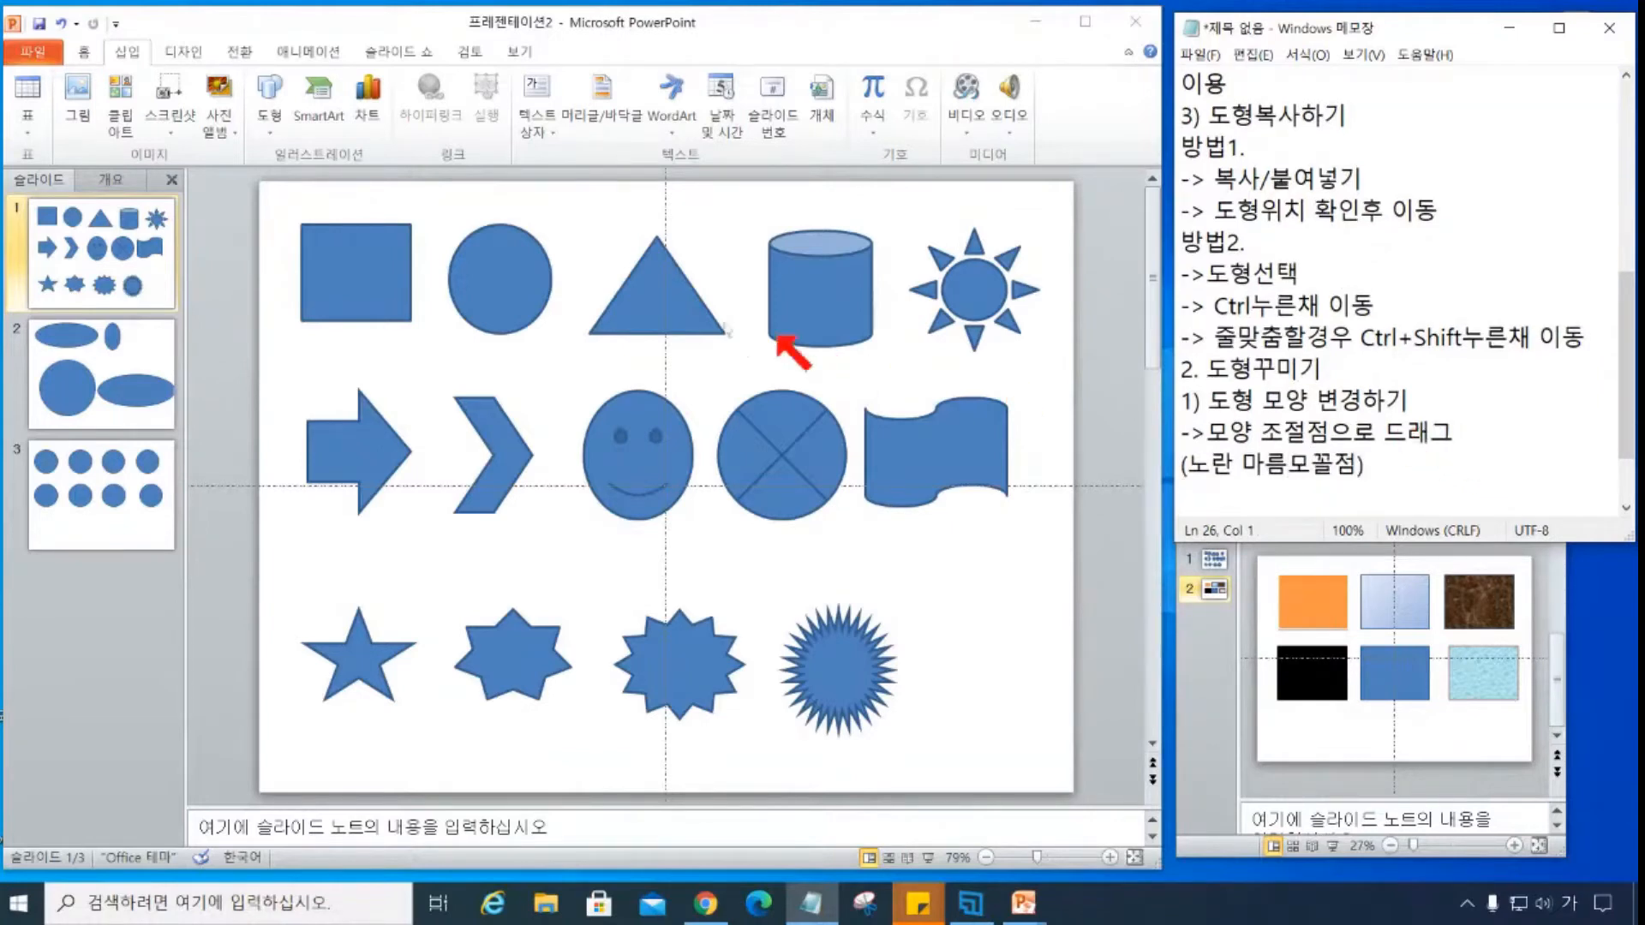
- Widen the triangle's peak slightly with its adjustment handle, forming a trapezoid with a narrow upper edge, and deselect it
click(410, 317)
click(484, 304)
click(639, 306)
click(639, 306)
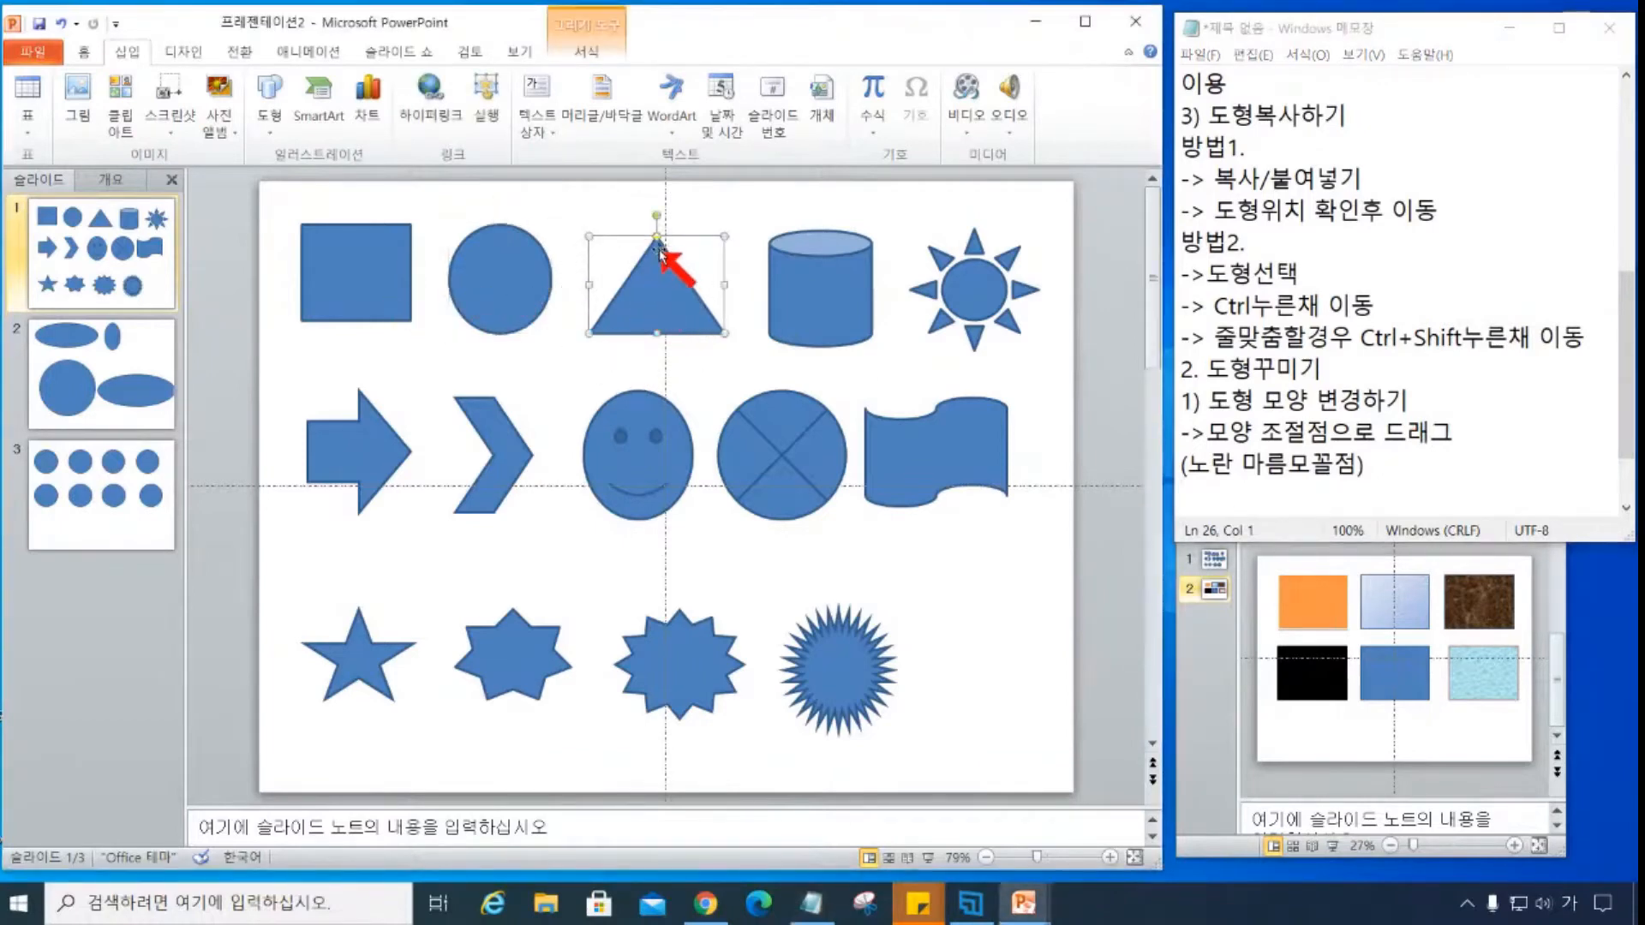
drag(654, 241, 642, 239)
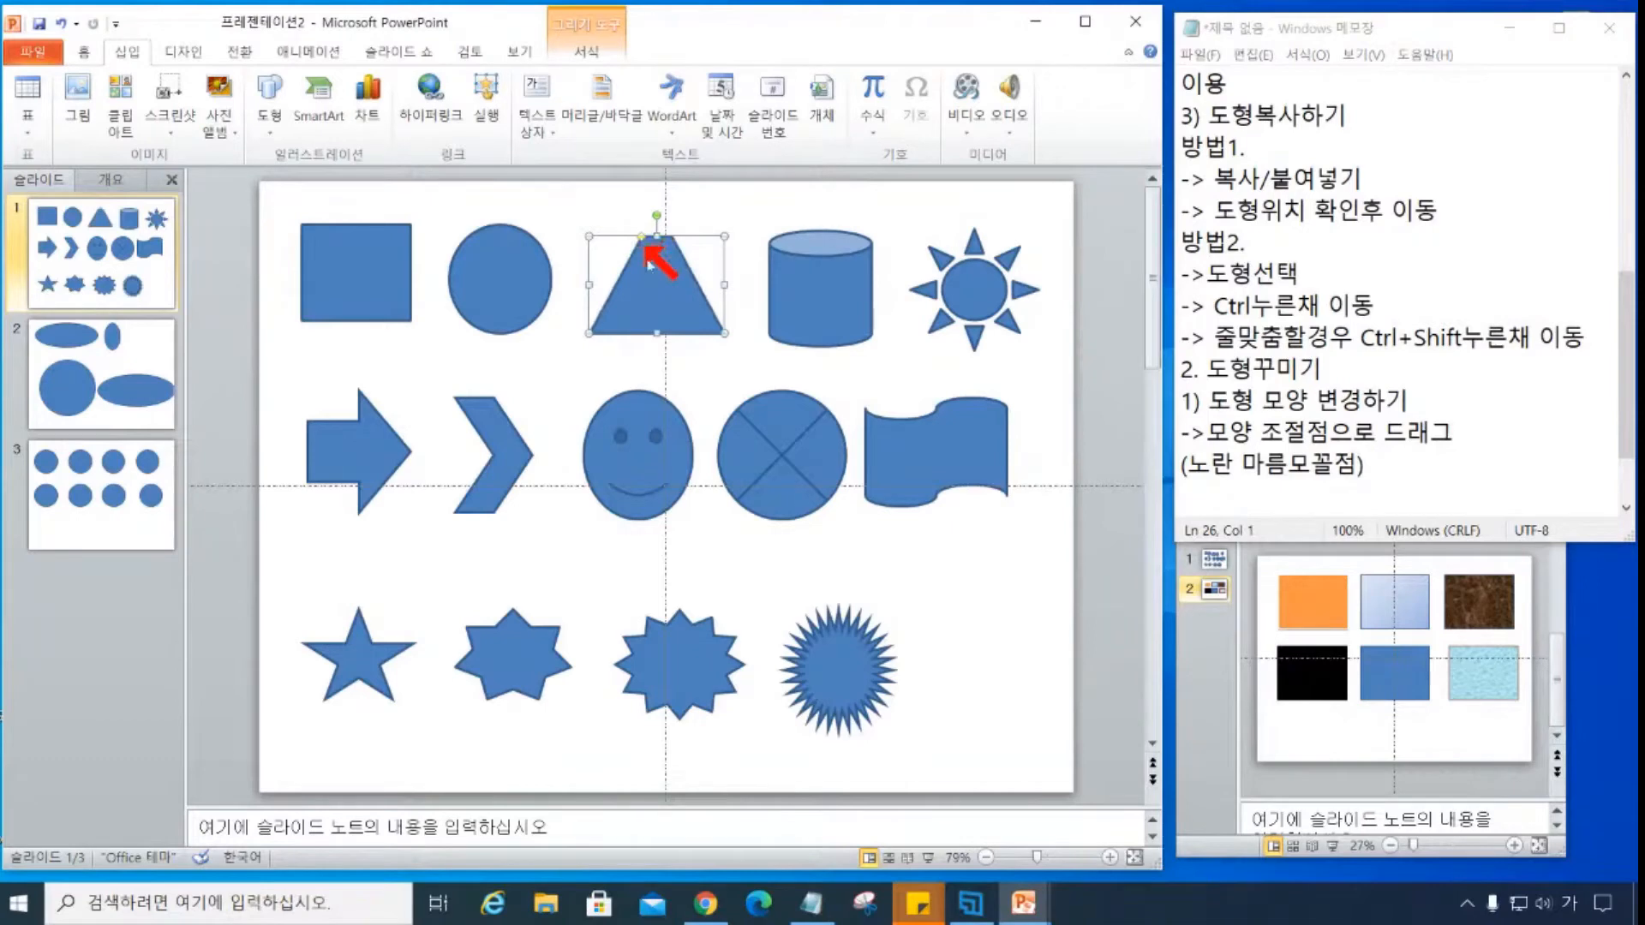
click(738, 367)
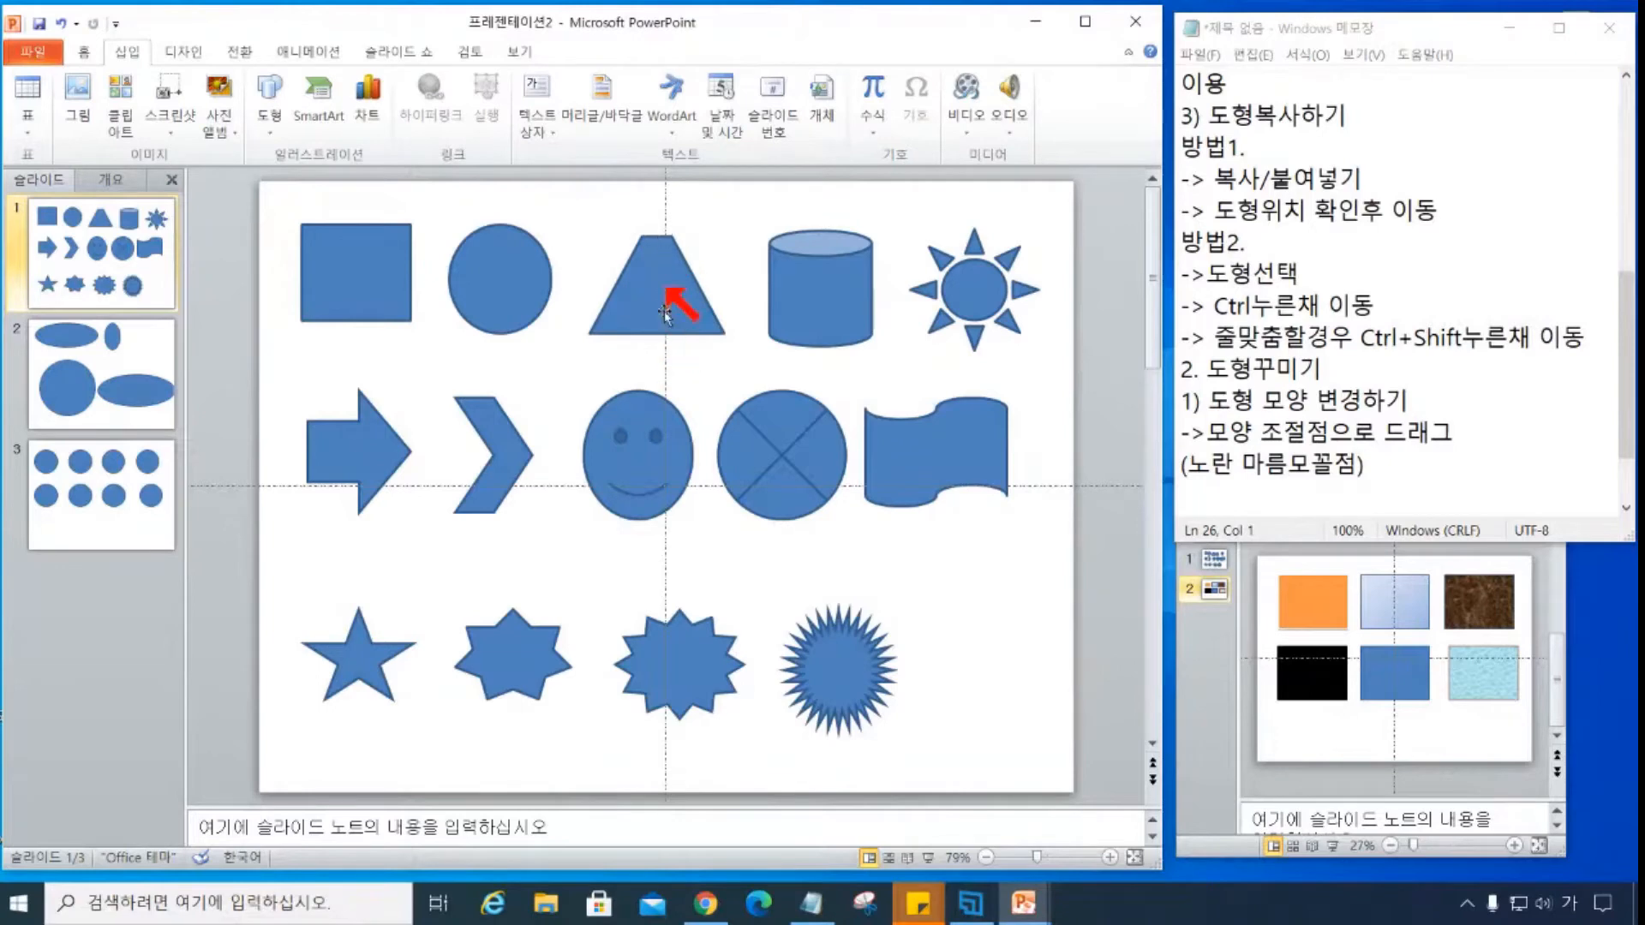
- Deepen the cylinder's elliptical top face by pulling its adjustment handle downward, and deselect the shape
click(795, 316)
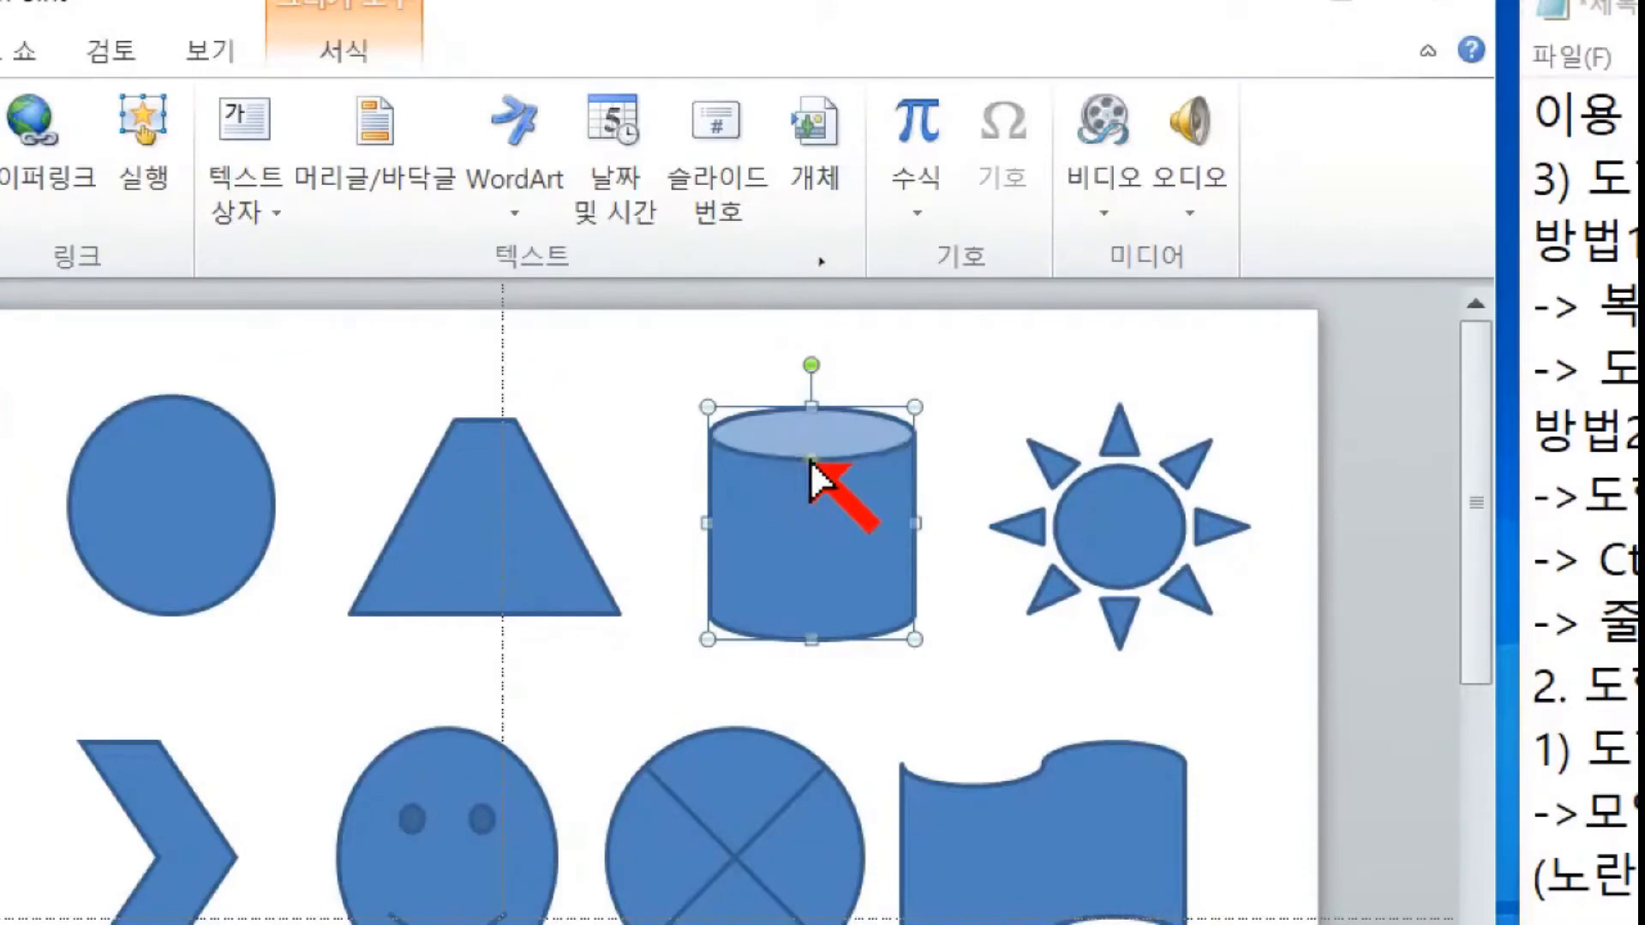
drag(810, 459, 810, 524)
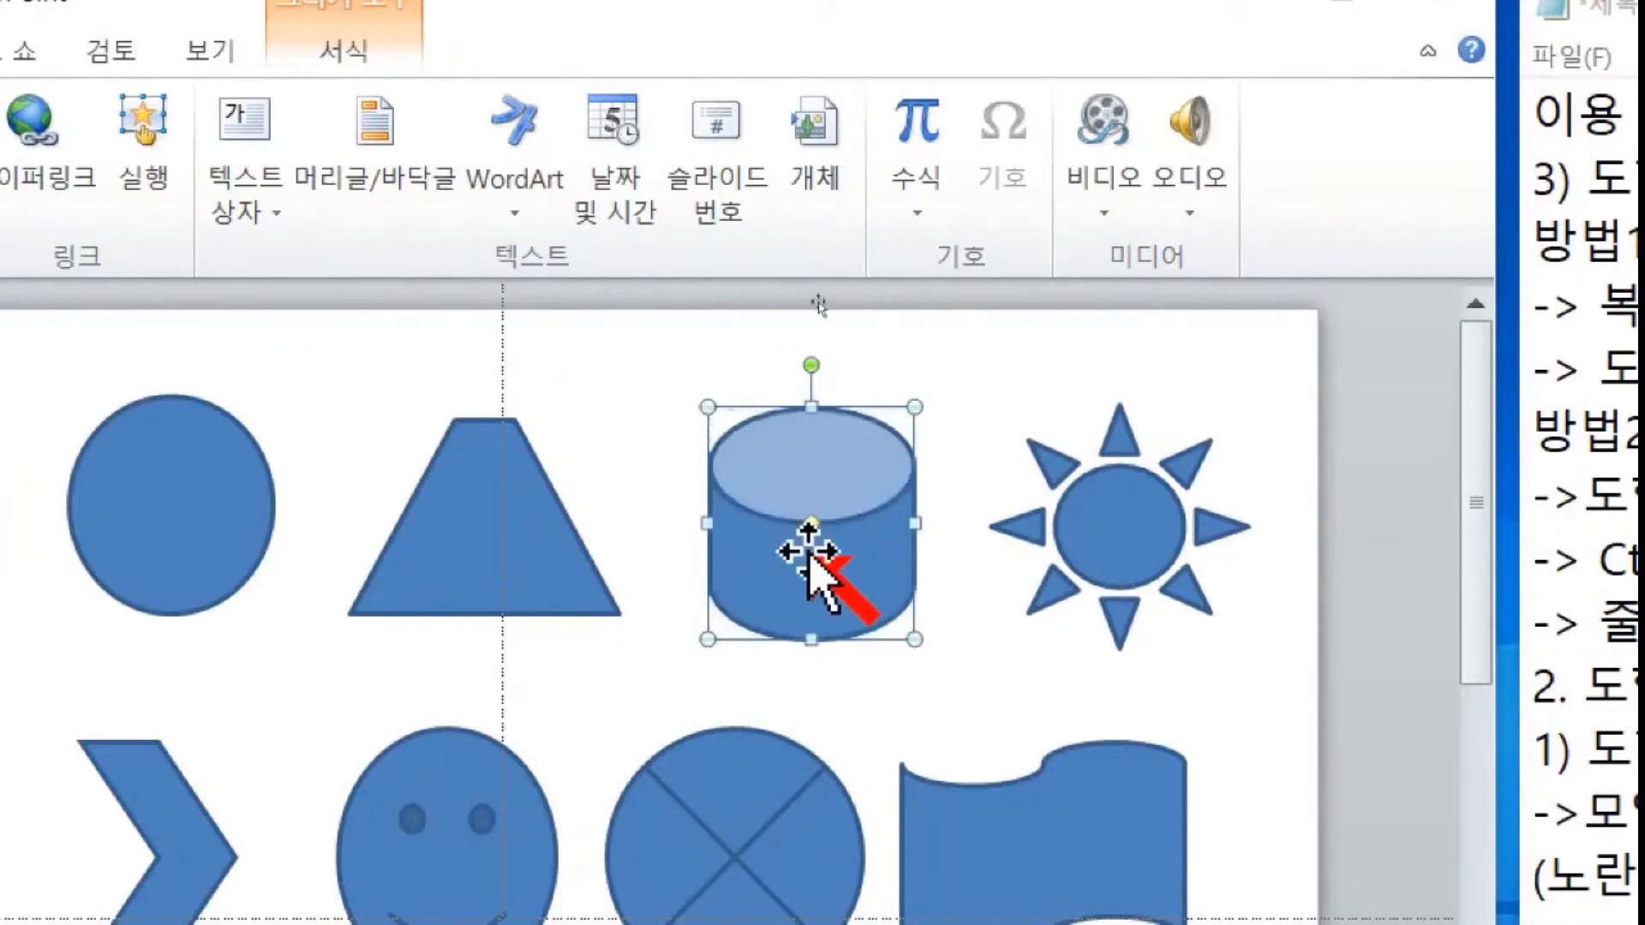
click(961, 700)
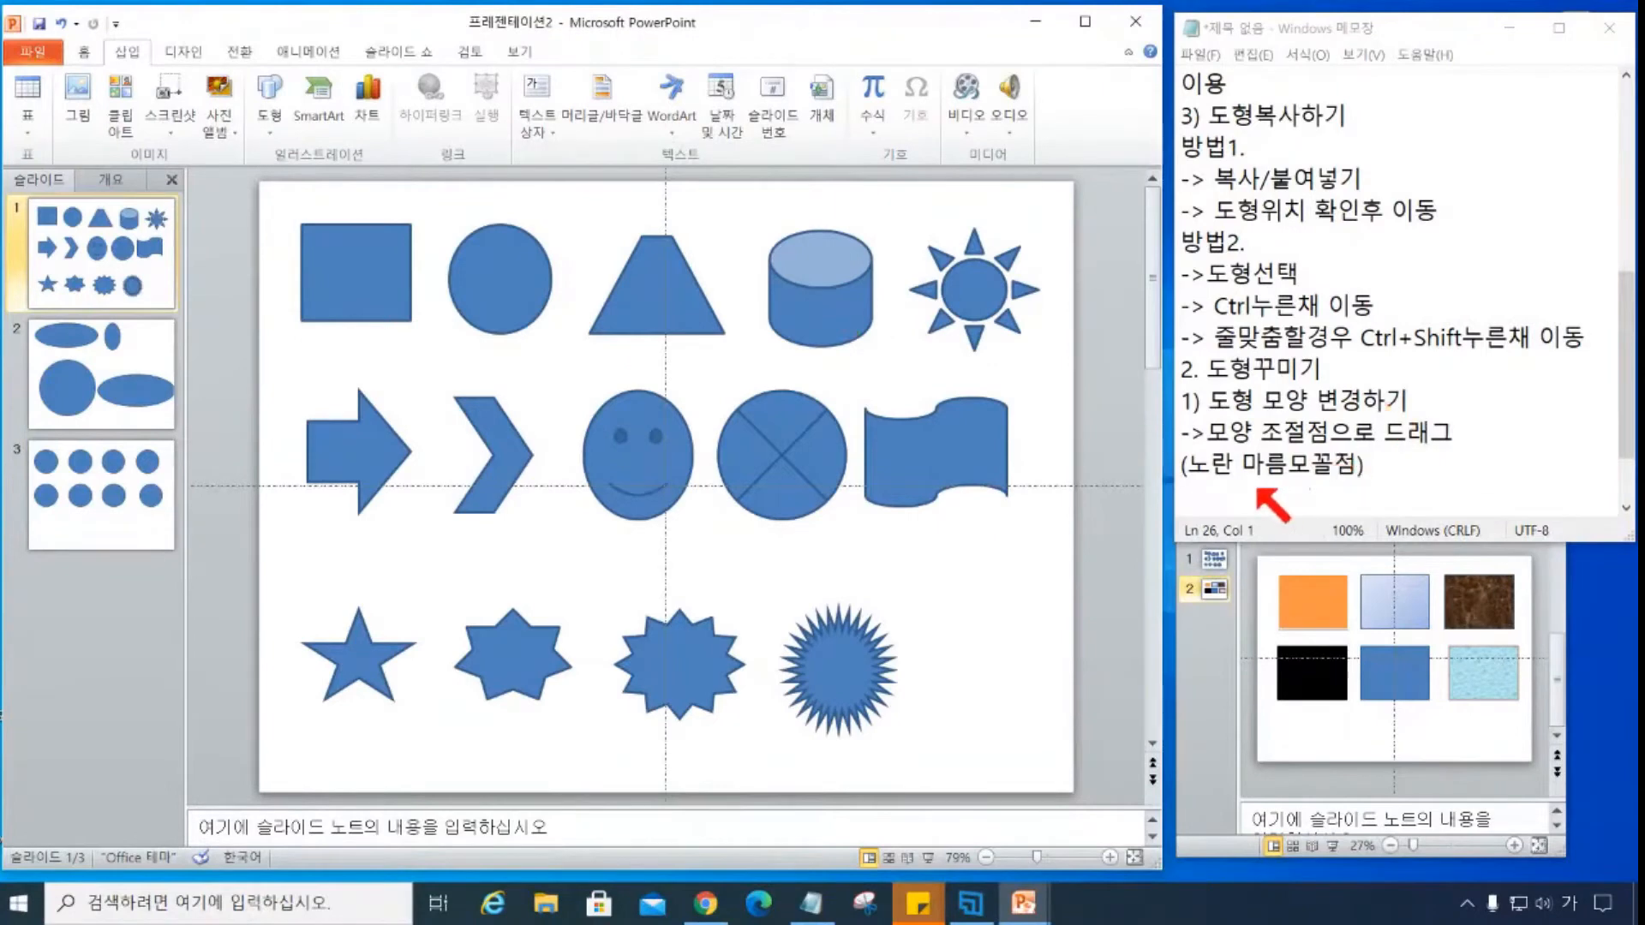
- Add the line "> 드래그방향은 좌우 또는 상하" below "(노란 마름모꼴점)" in Notepad, followed by a new line
click(1273, 492)
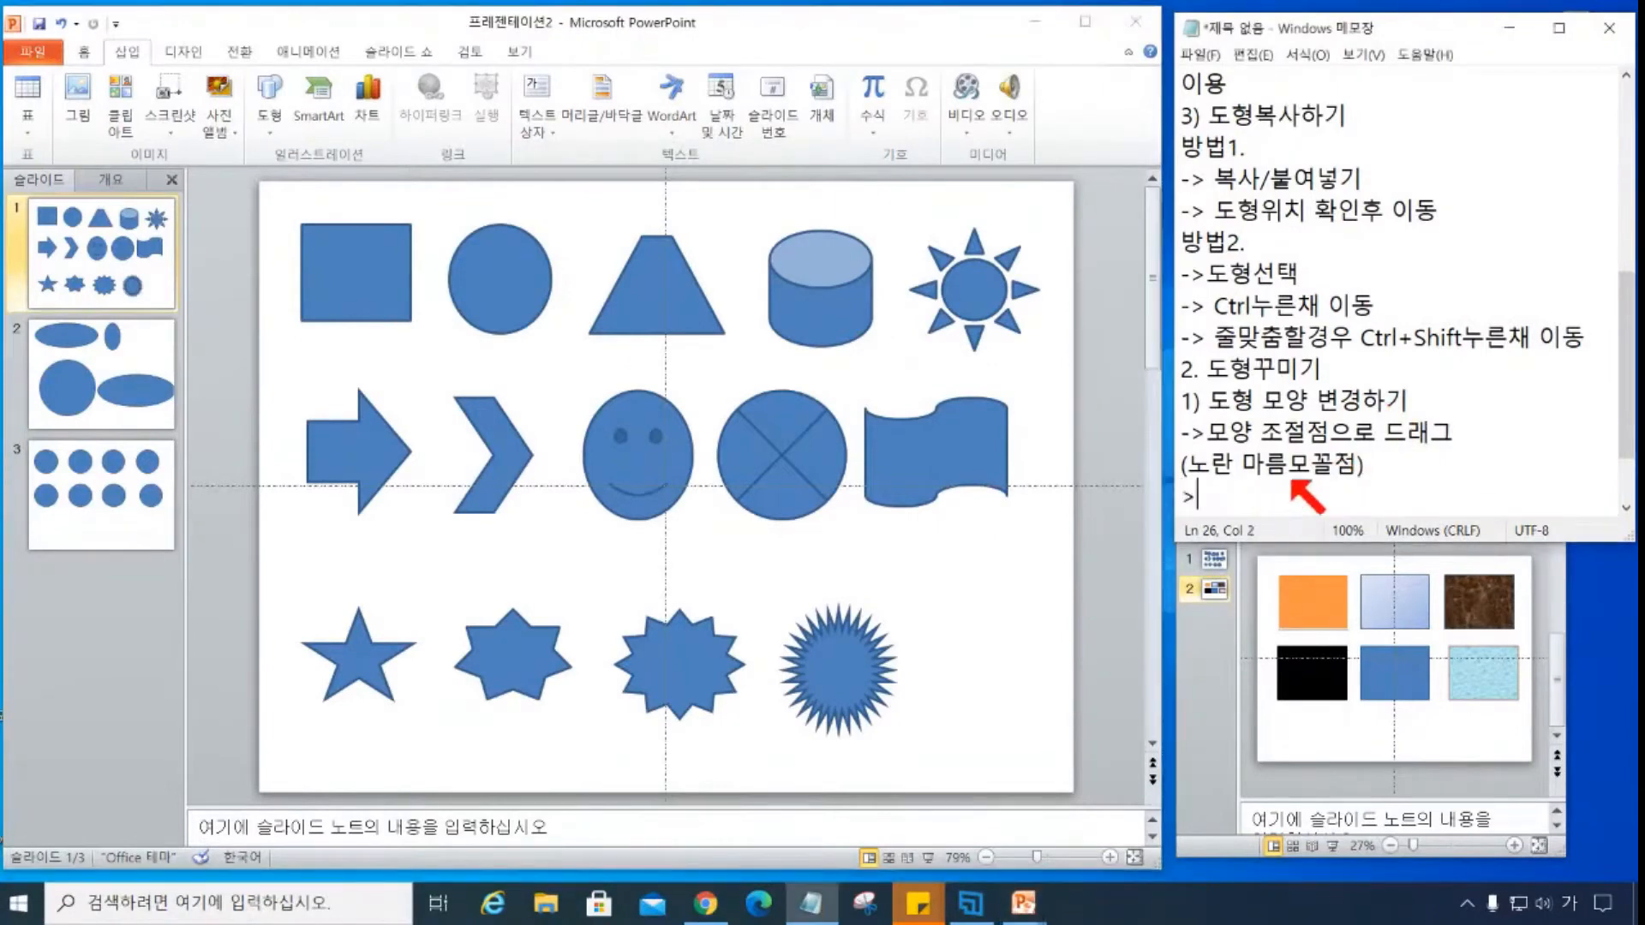
text(드래그방법)
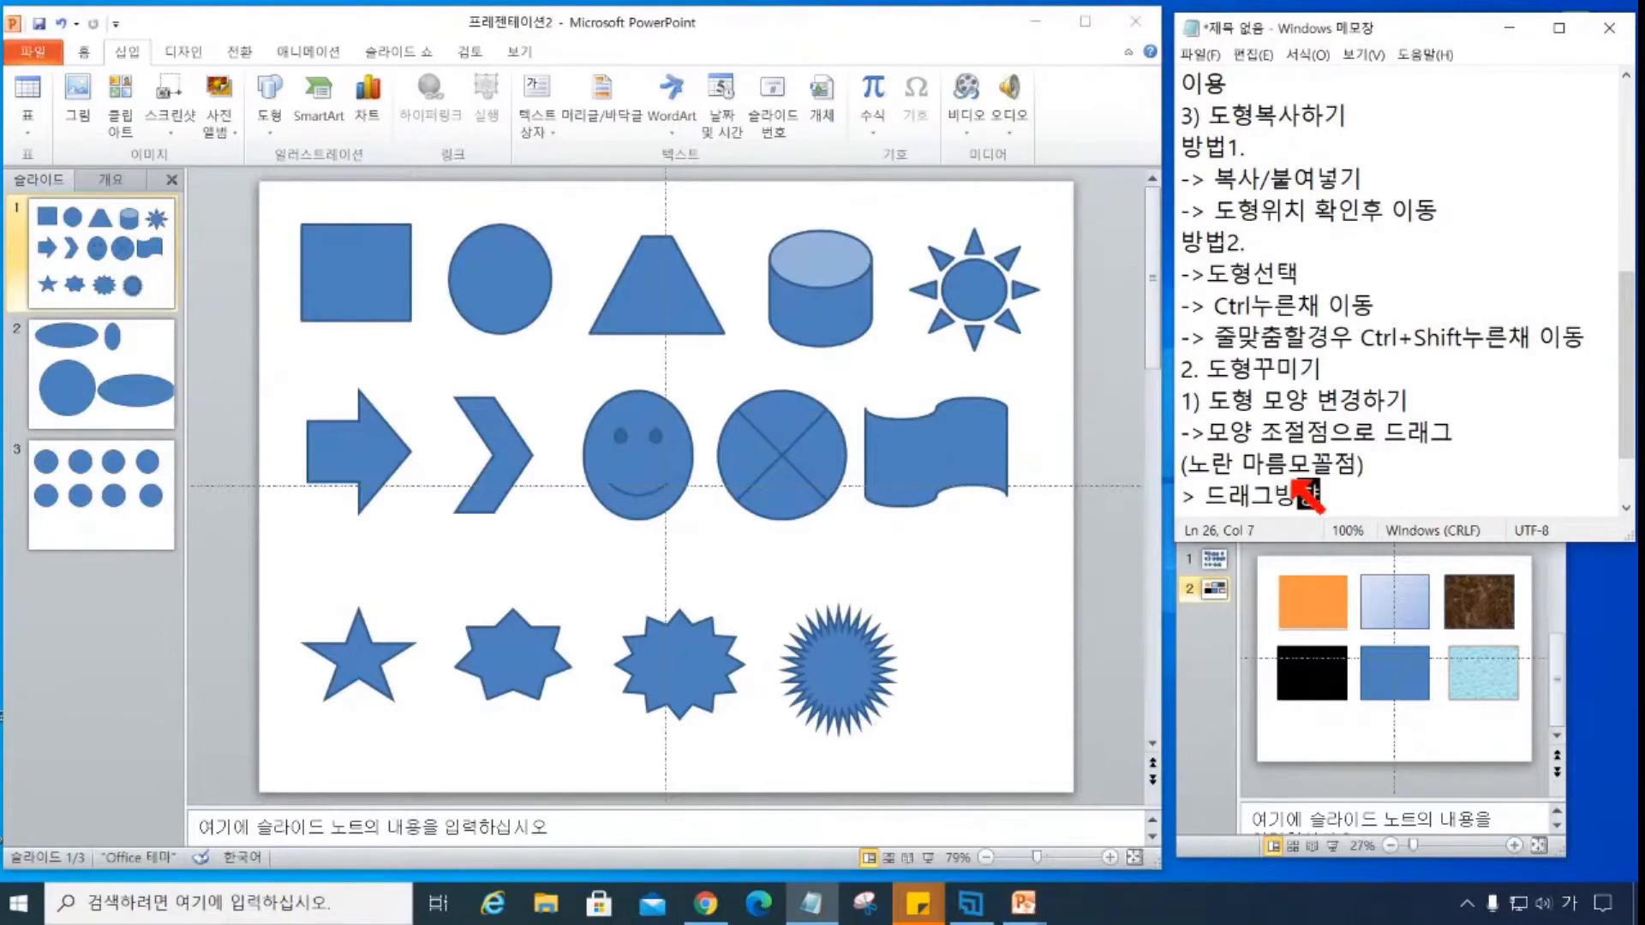
text(은 좌우 또ㄴ)
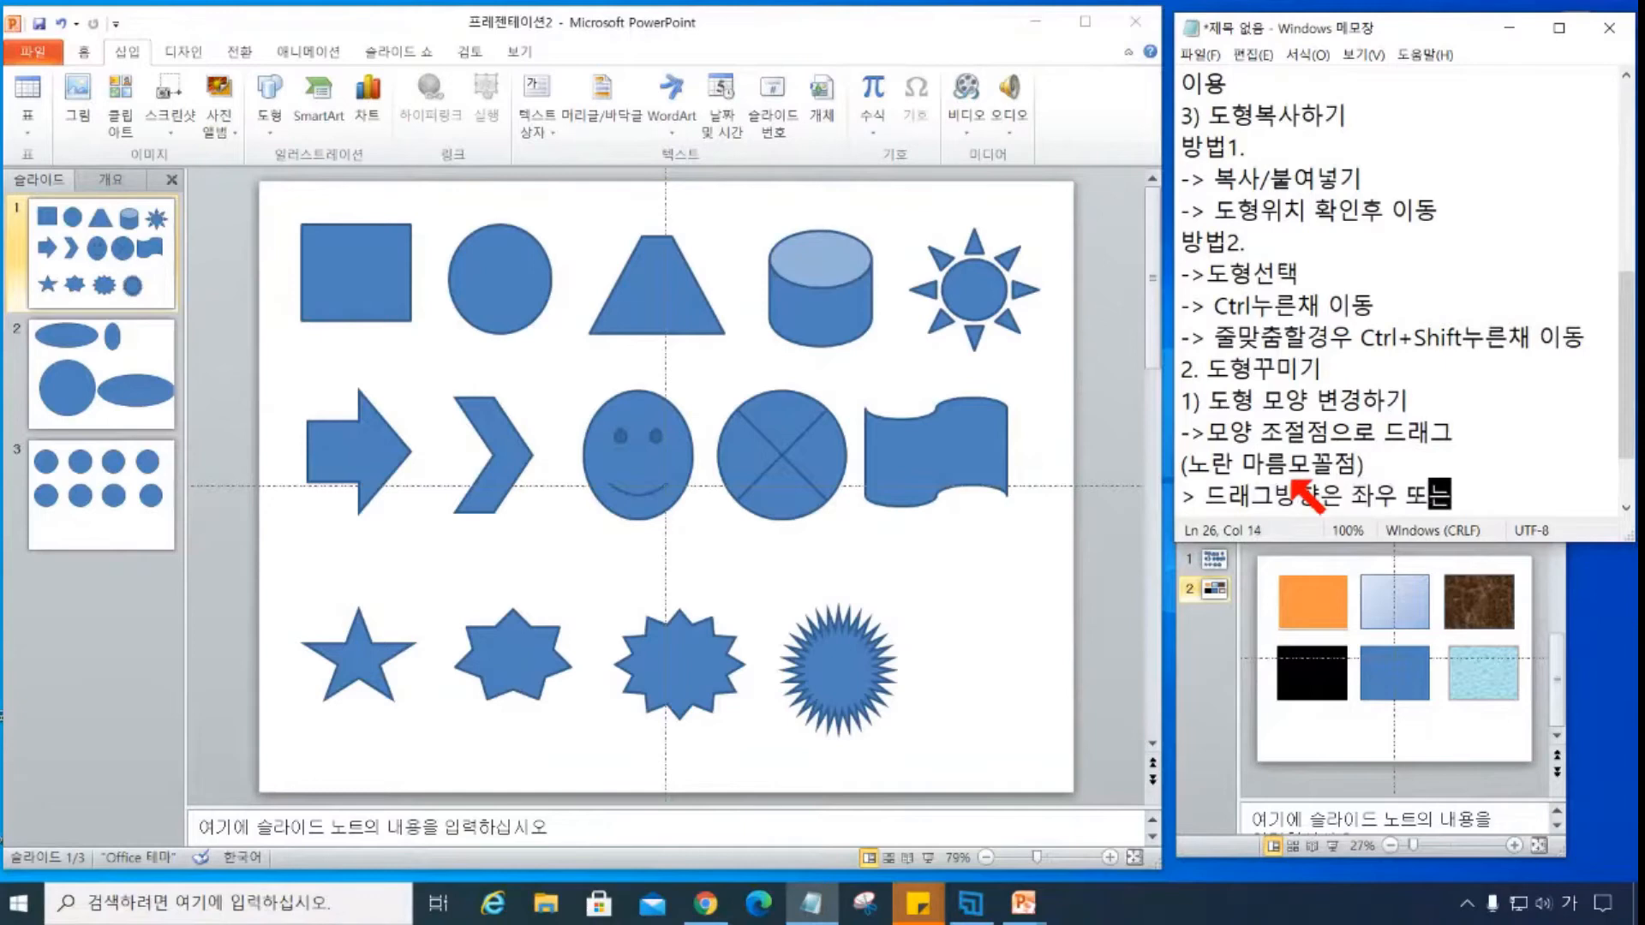
text( 상ㅎ)
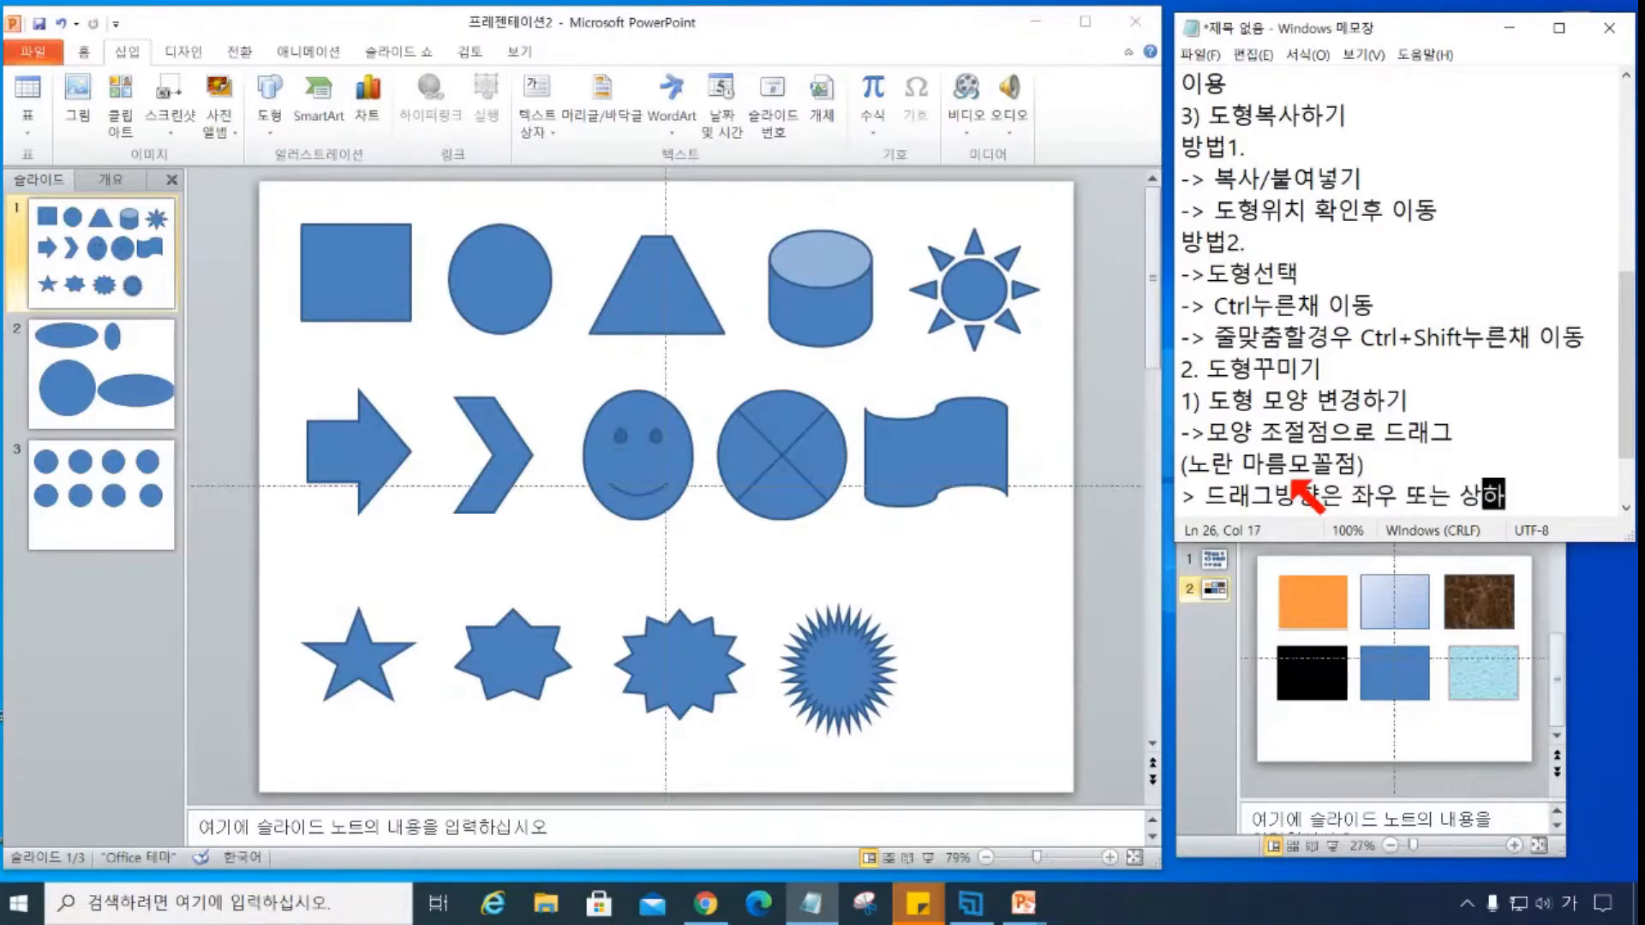
key(Return)
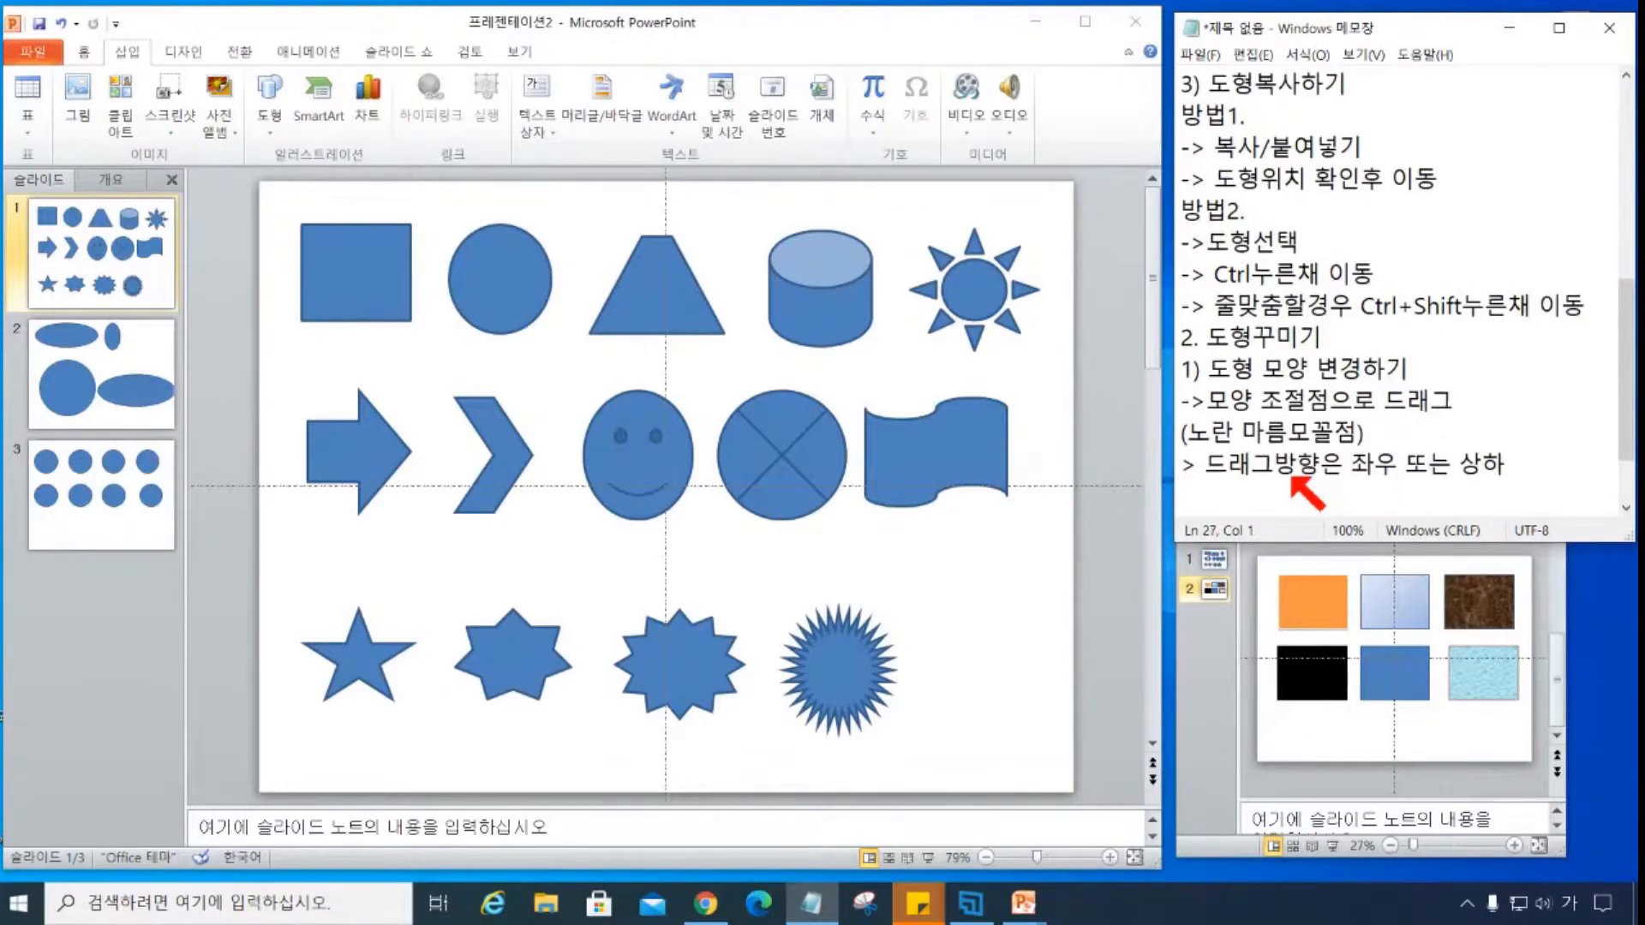
- Shrink the sun's central circle with its adjustment handle, enlarge it until it nearly fills the shape, and deselect it
click(977, 299)
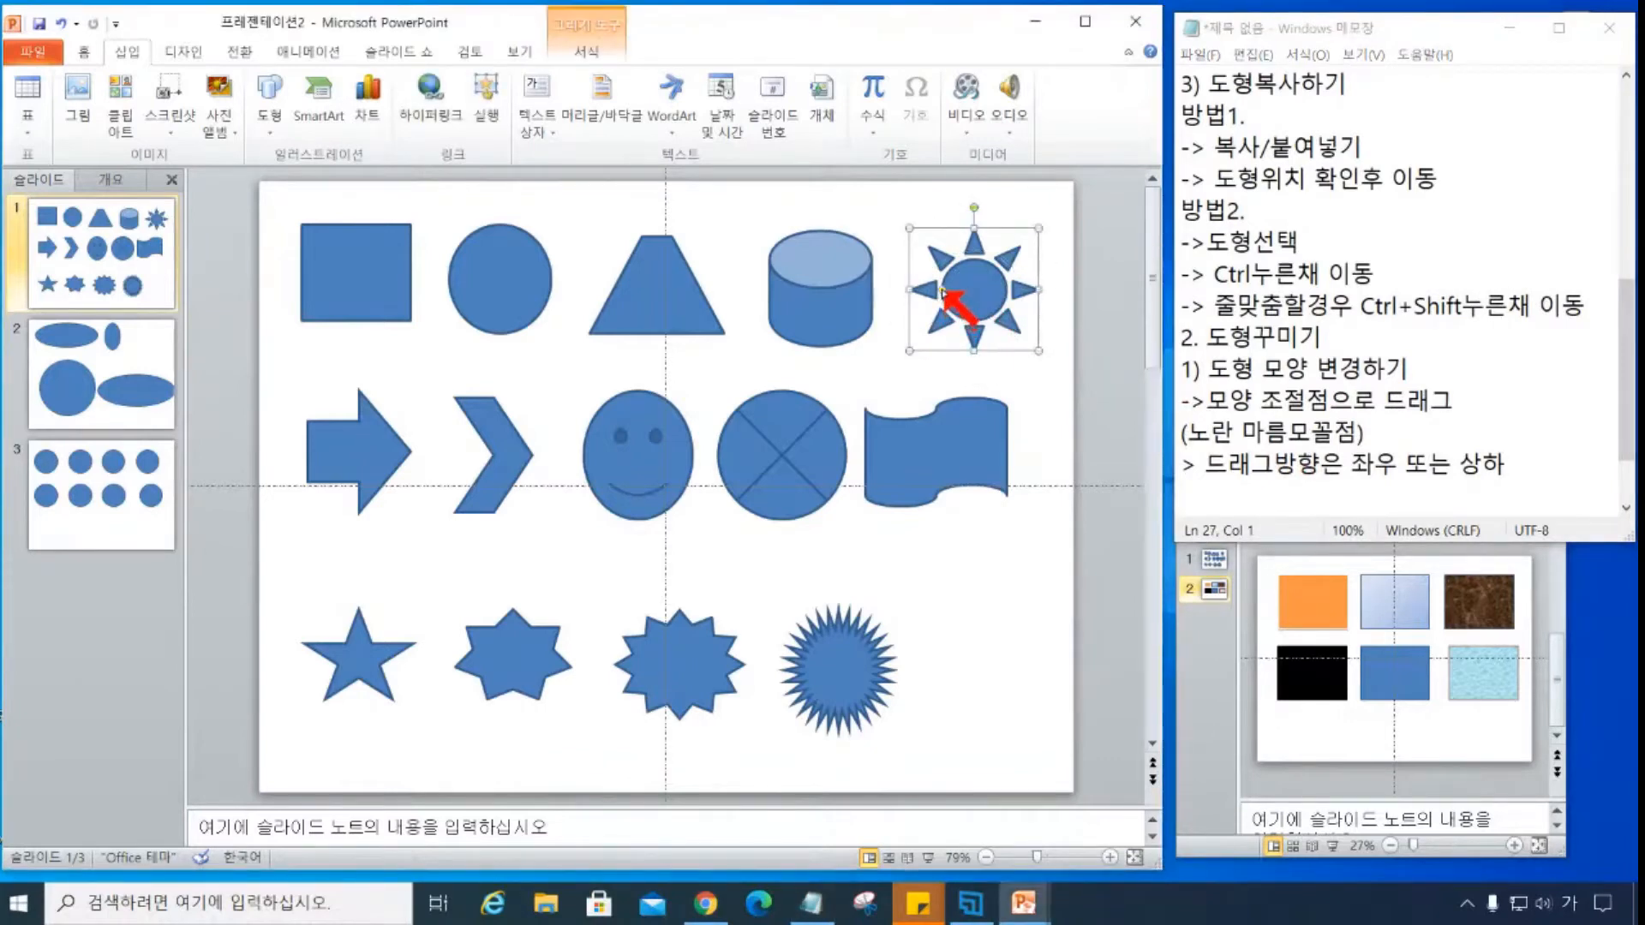
mouse_move(943, 291)
mouse_down()
mouse_move(953, 245)
mouse_move(958, 291)
mouse_up()
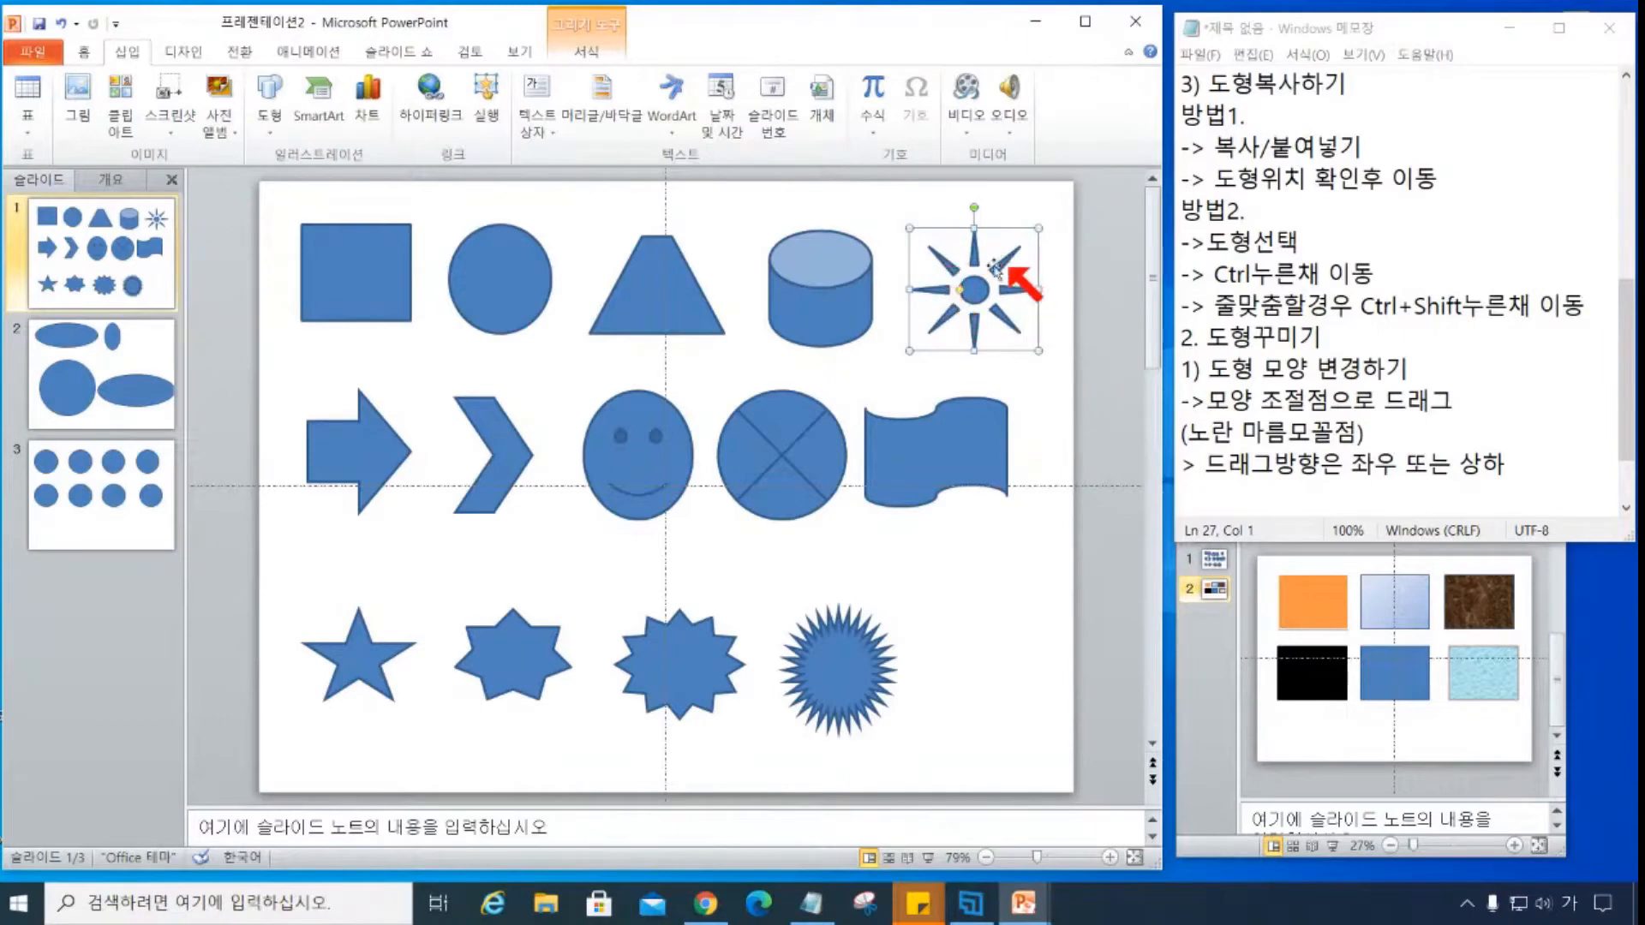
drag(961, 292, 929, 293)
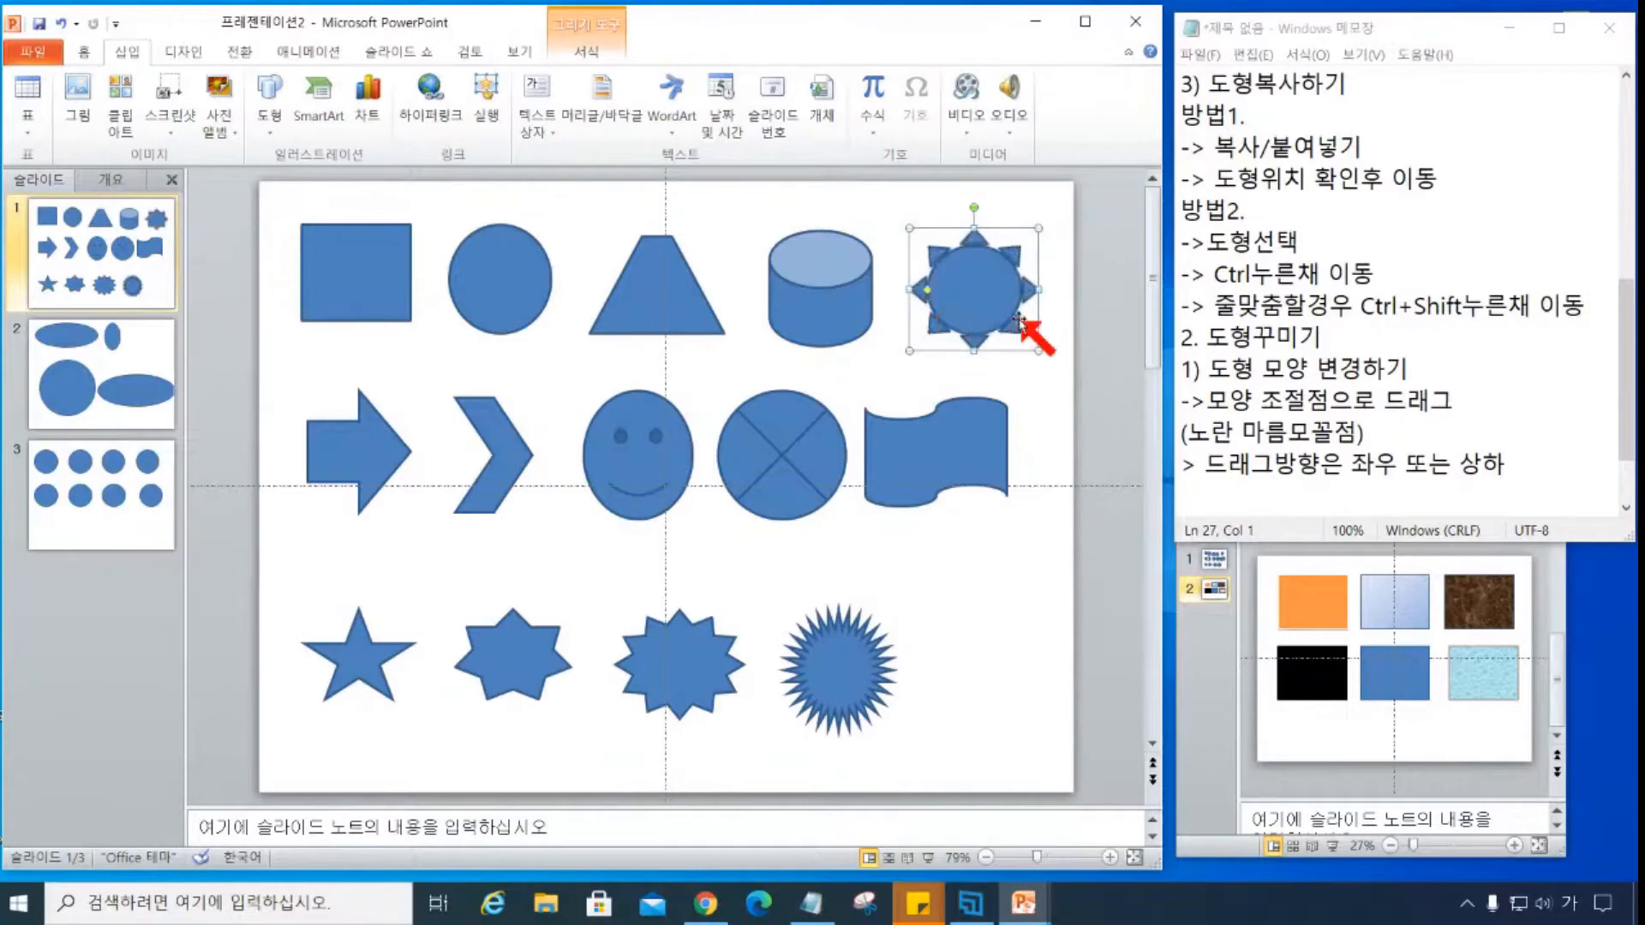
click(1061, 365)
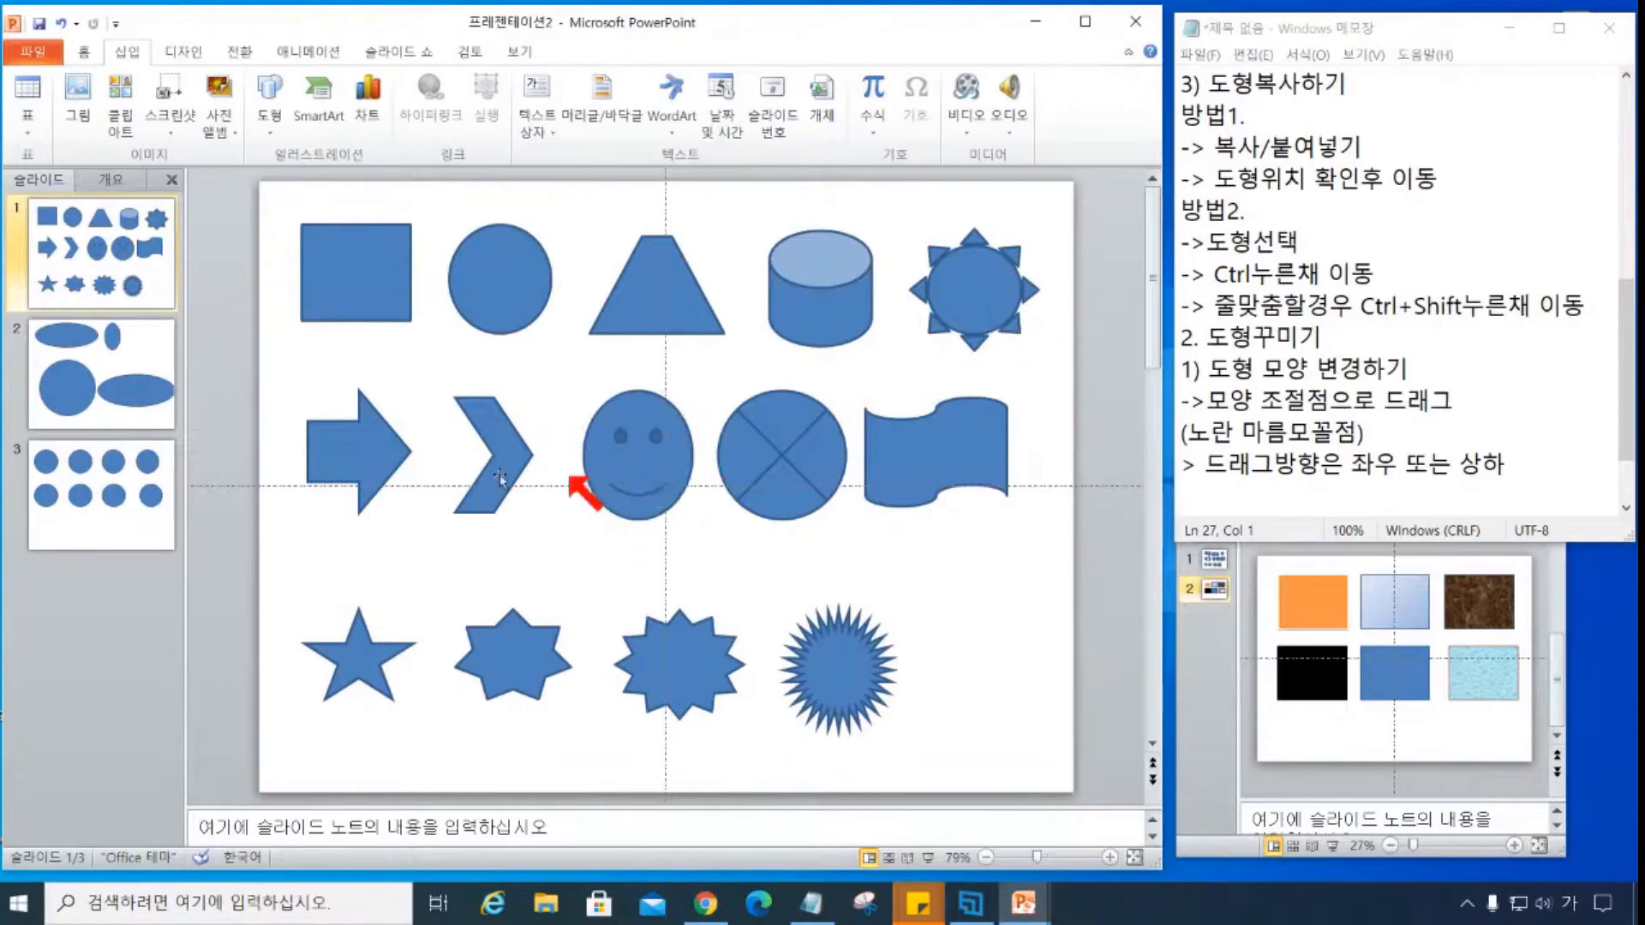
- Reshape the smiley face's mouth on slide 1 from a smile into a frown
click(660, 480)
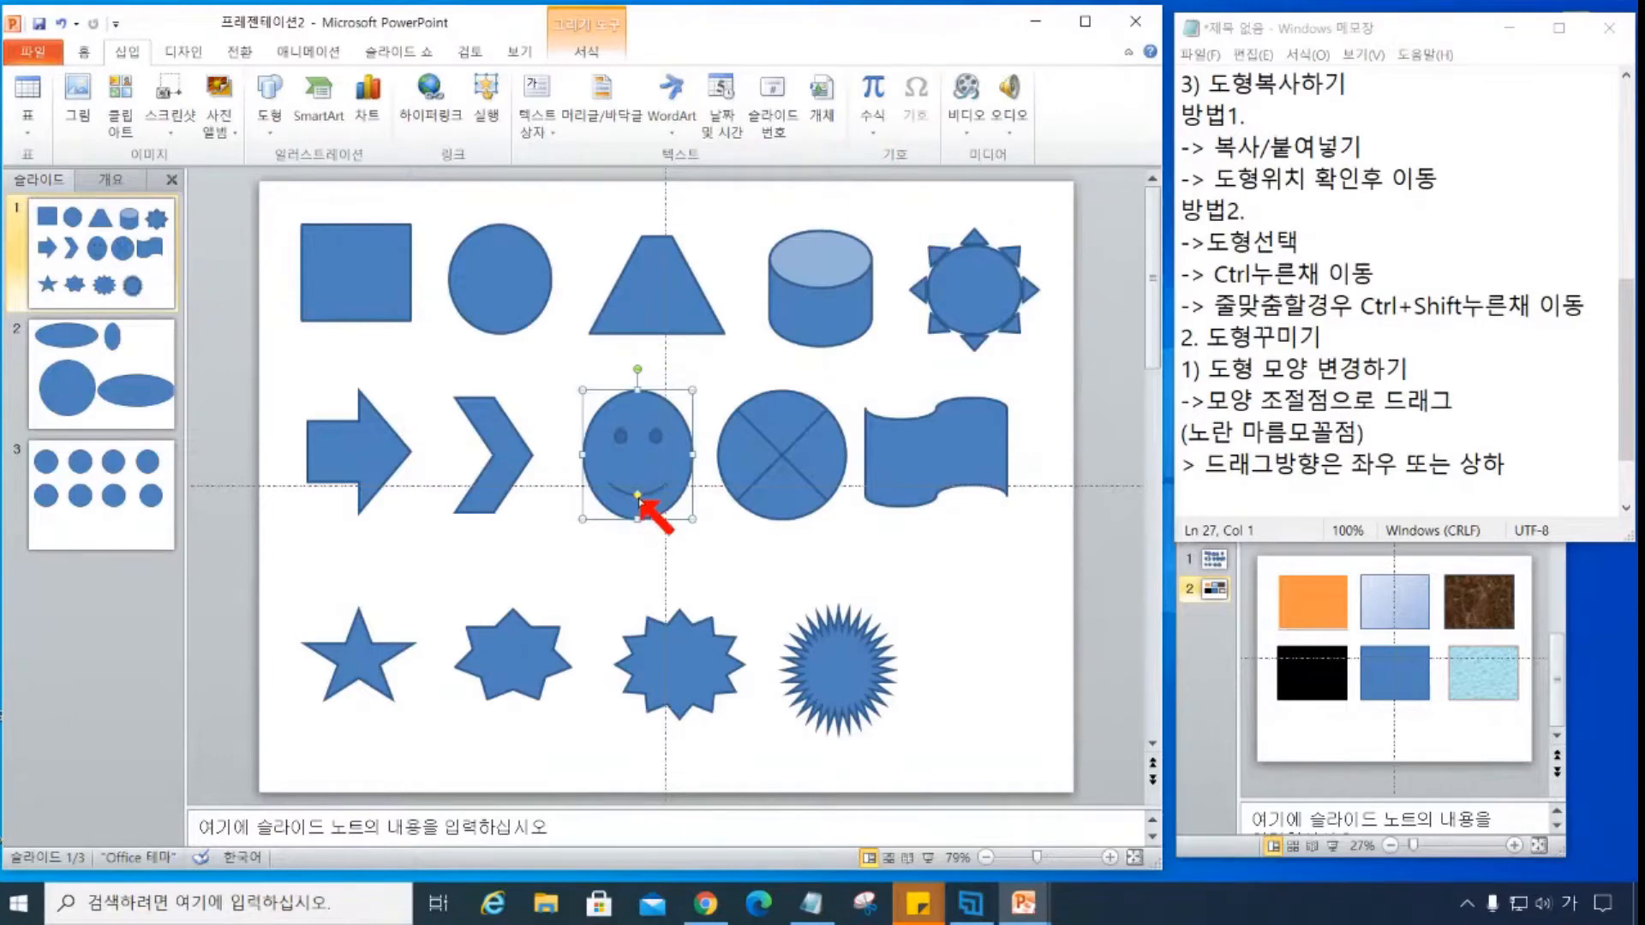
drag(639, 497, 639, 479)
click(722, 533)
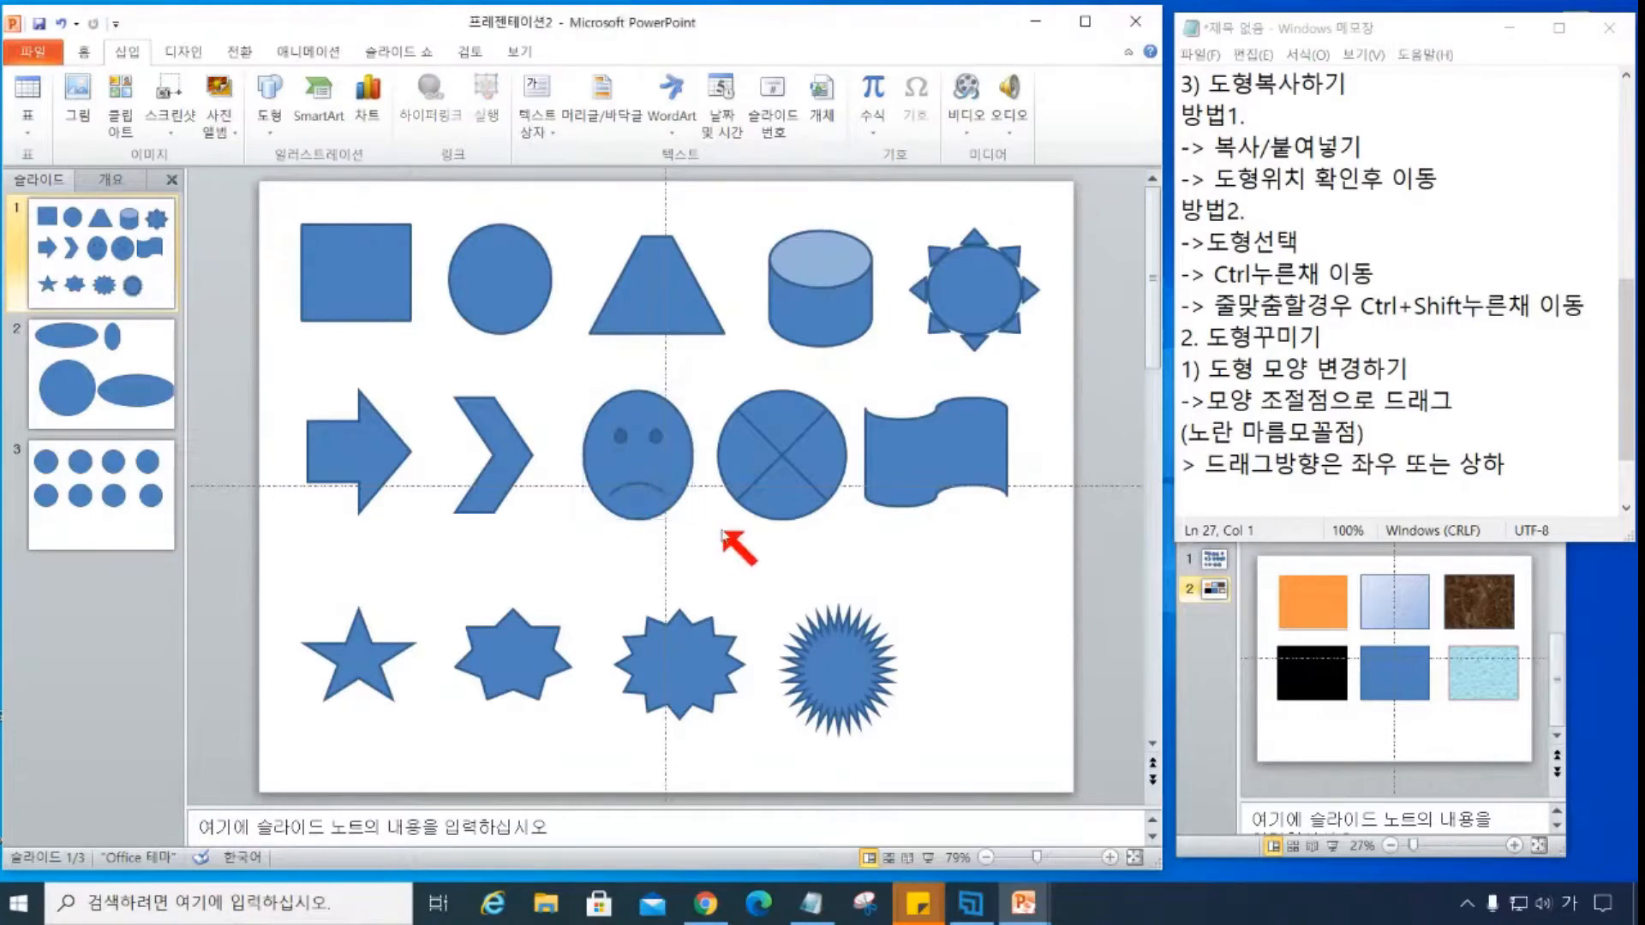
- Show slide 1 in the 프레젠테이션1 window and inspect the wave and crossed-circle shapes in 프레젠테이션2 for adjustment points
click(1221, 560)
click(1217, 559)
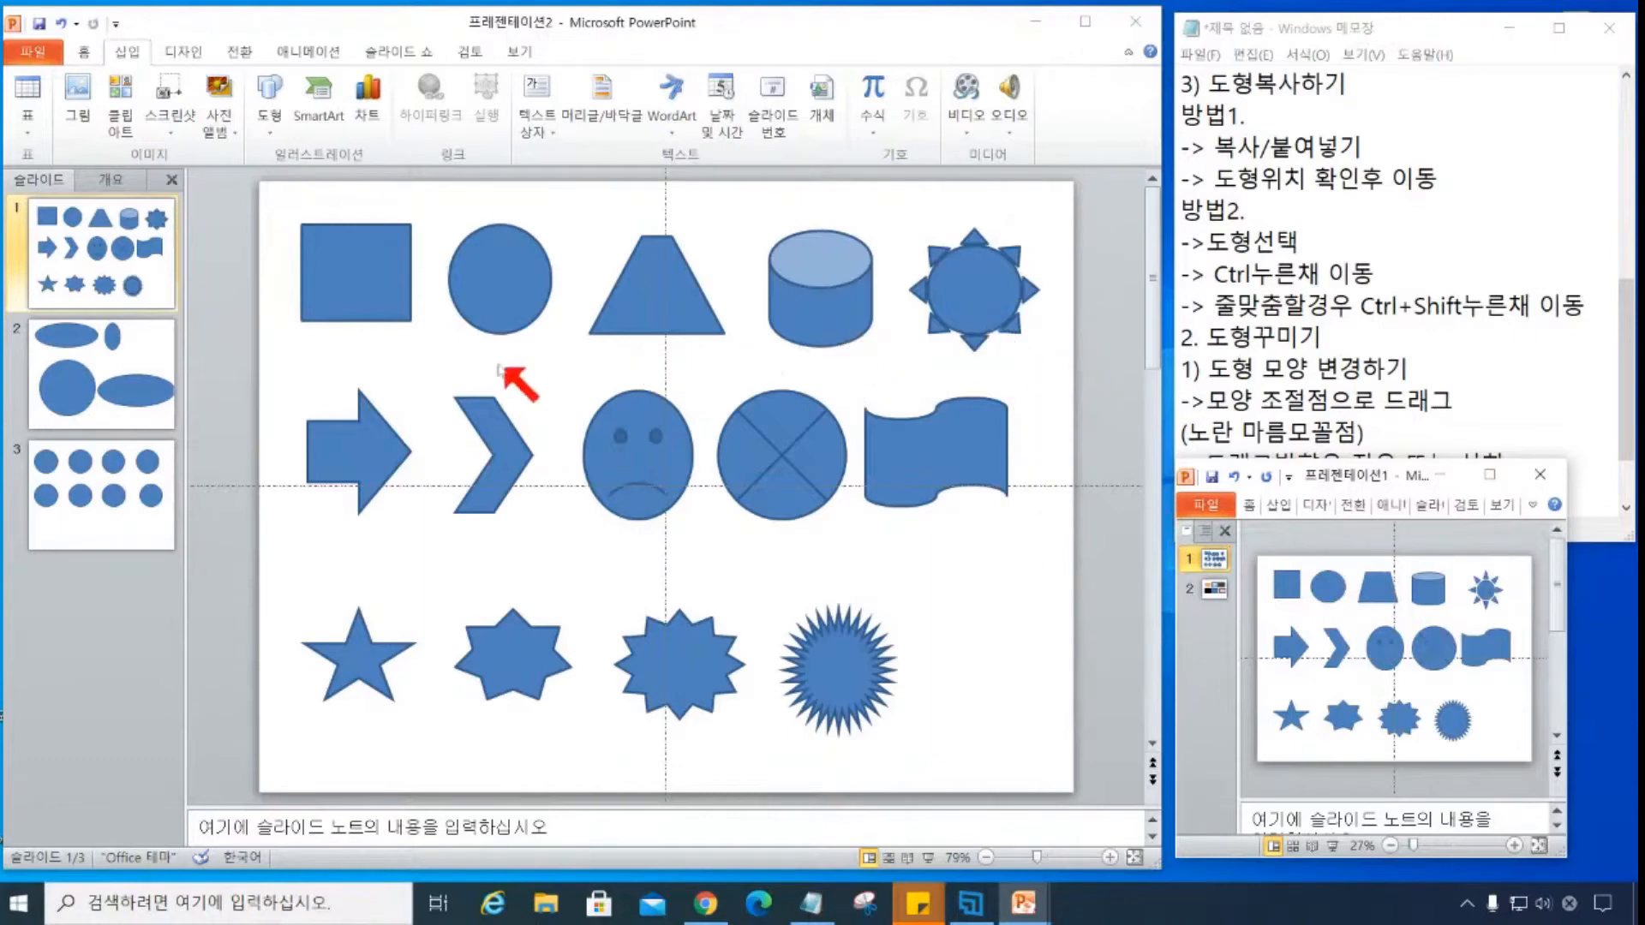
click(927, 454)
click(927, 455)
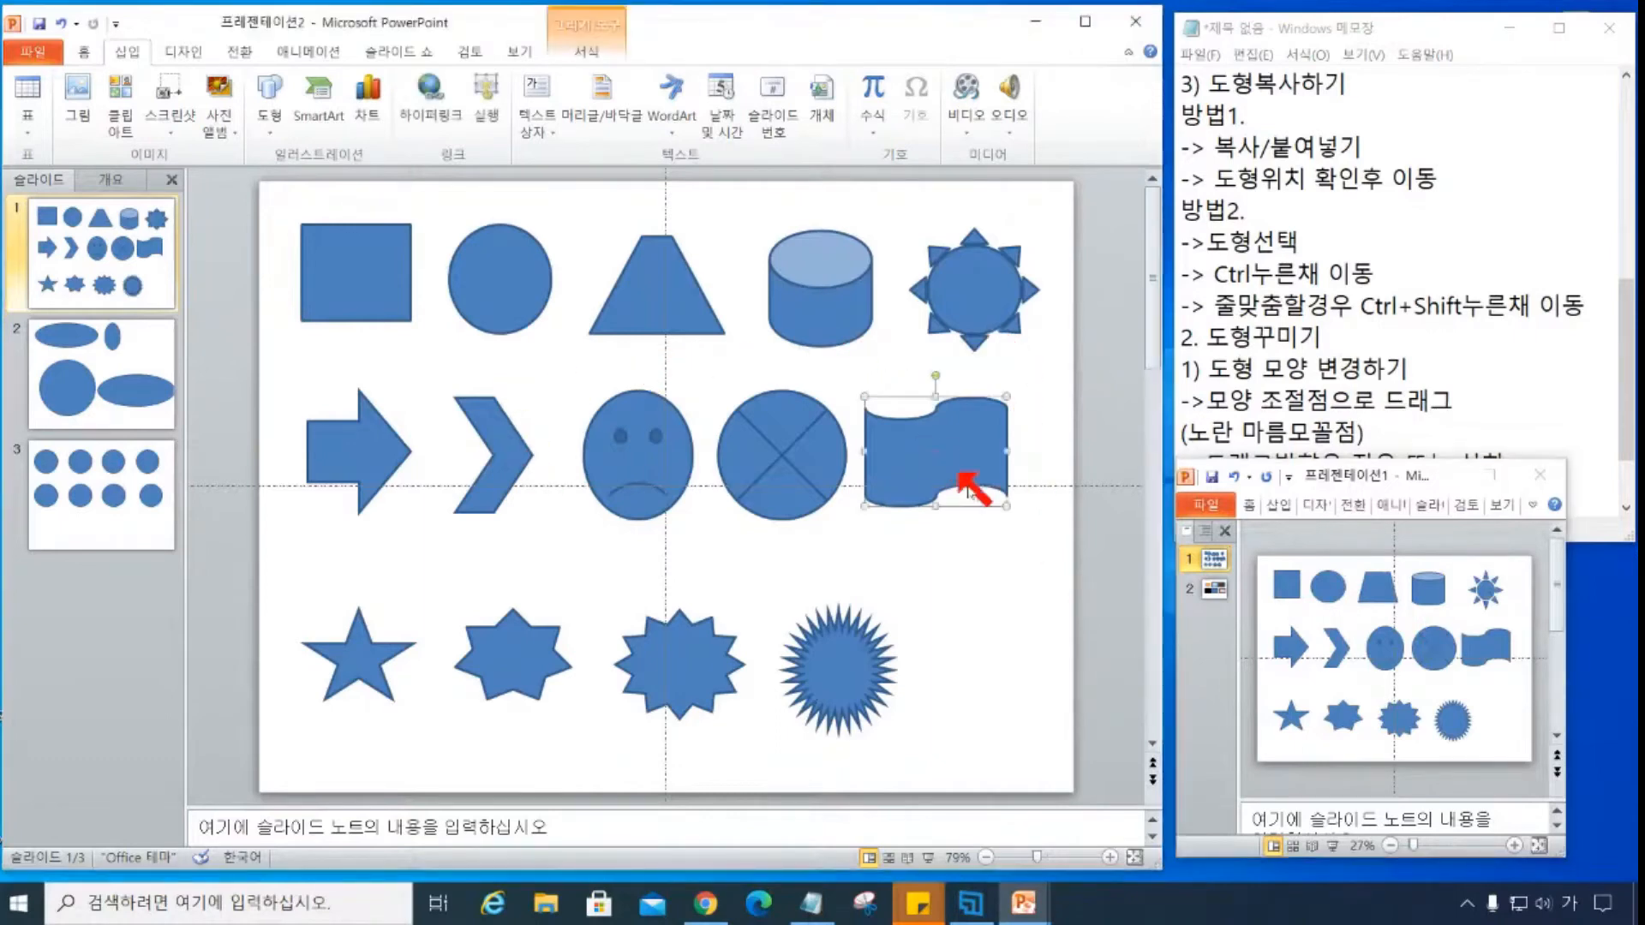
click(809, 477)
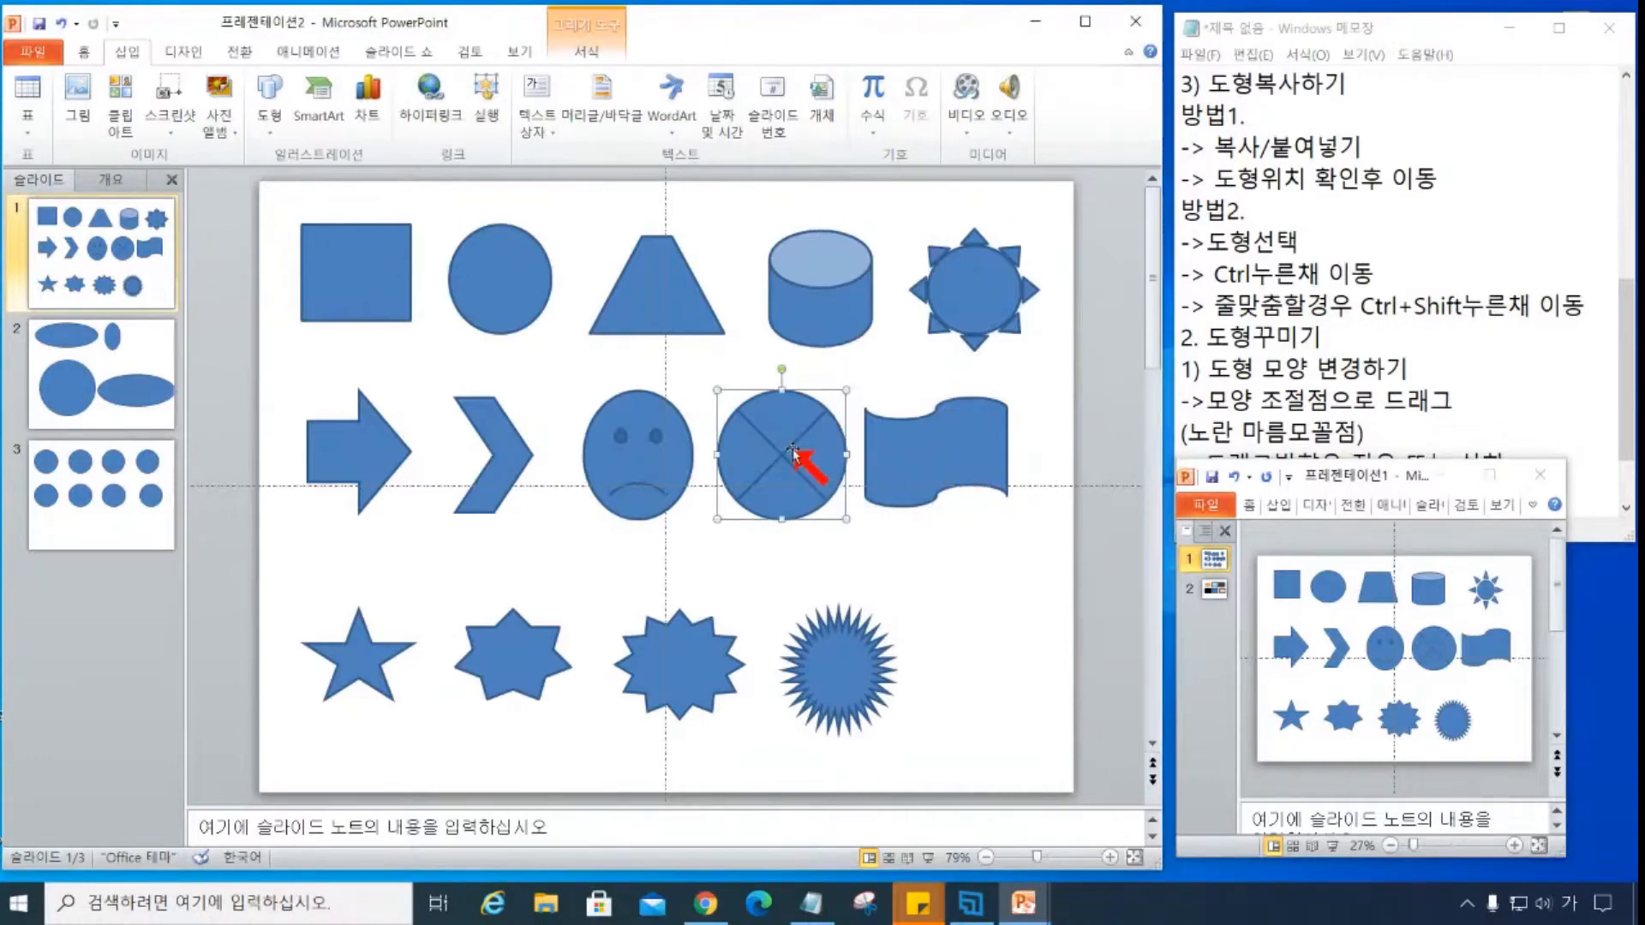
- Adjust the chevron in the second row so its notch and point become shallower and its body wider
click(516, 461)
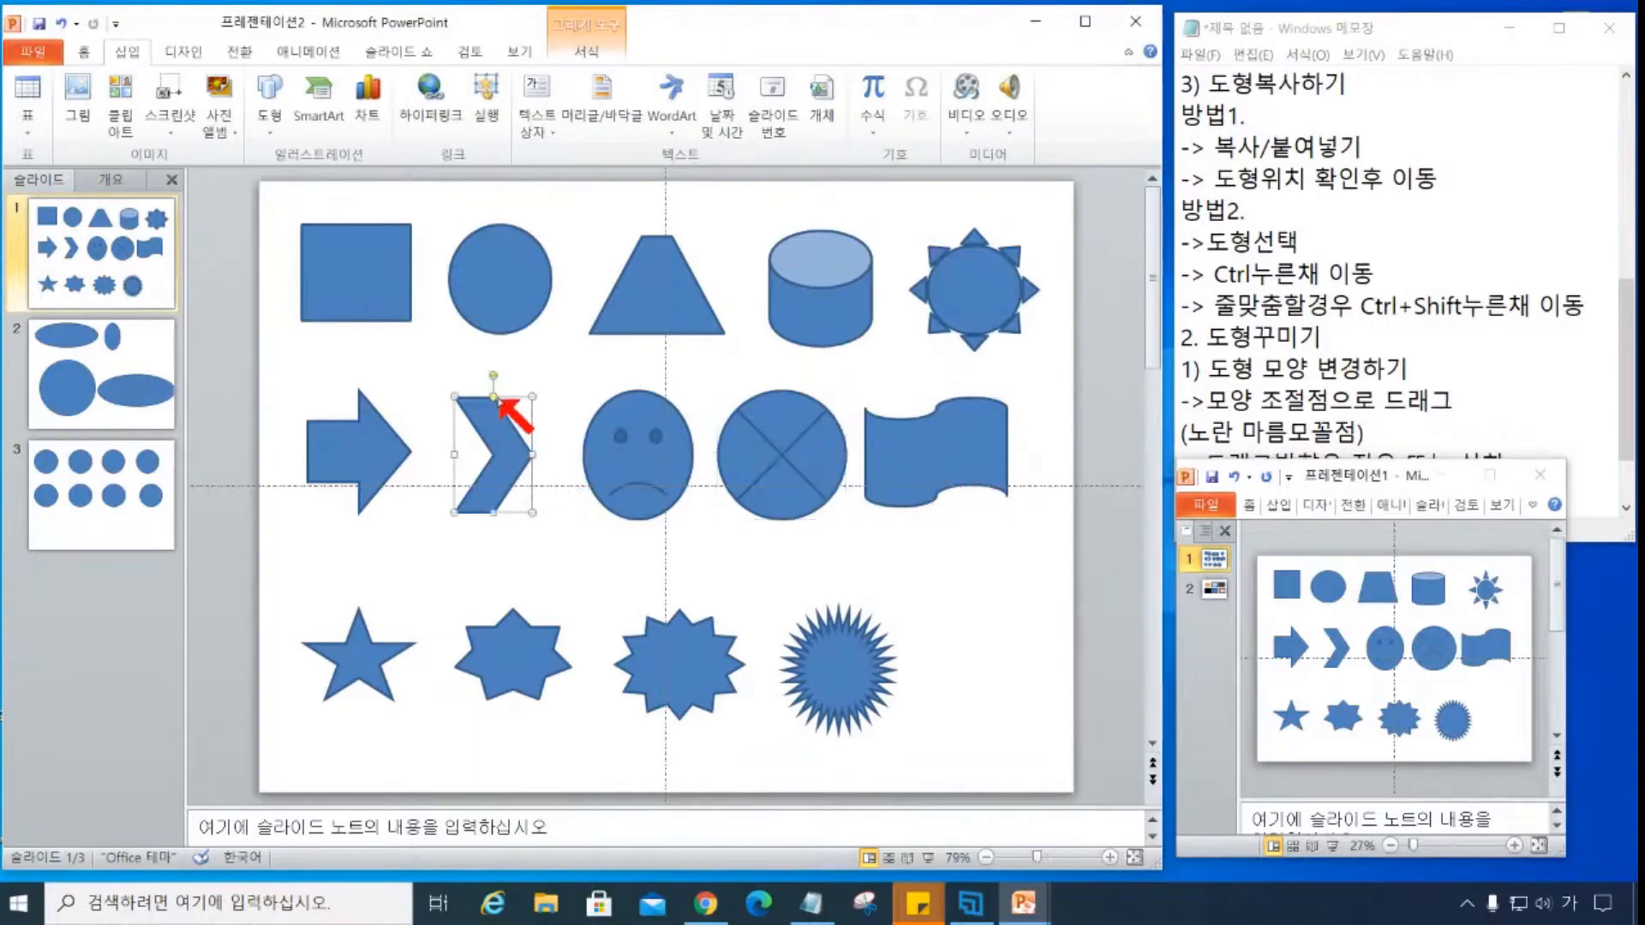
drag(493, 397, 510, 398)
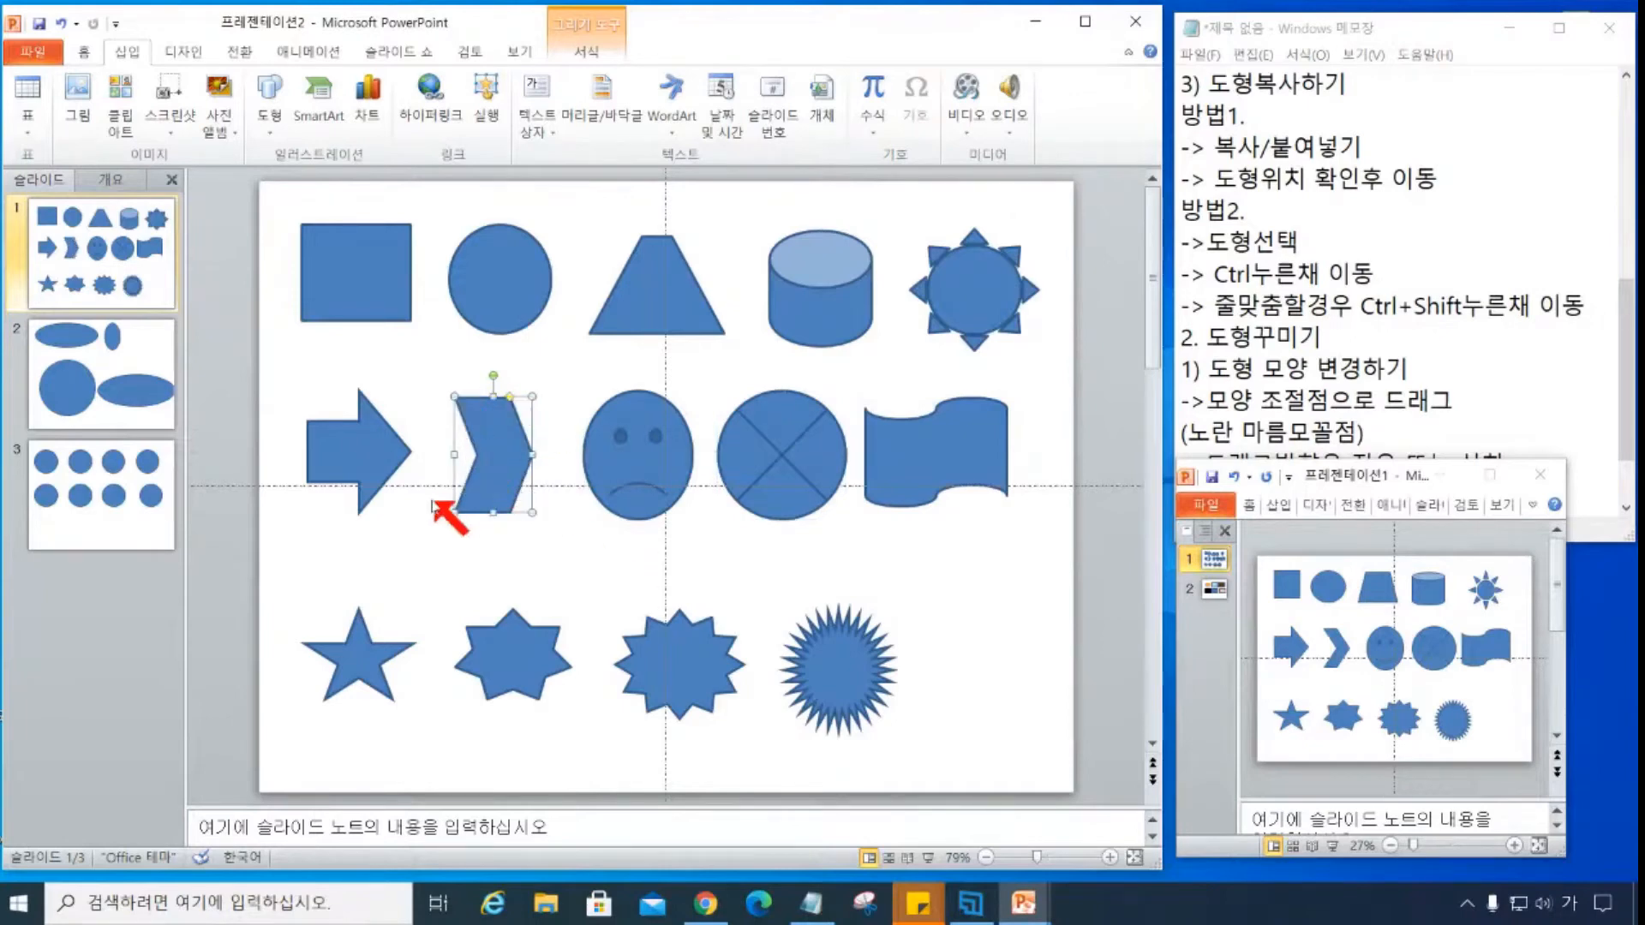
click(454, 562)
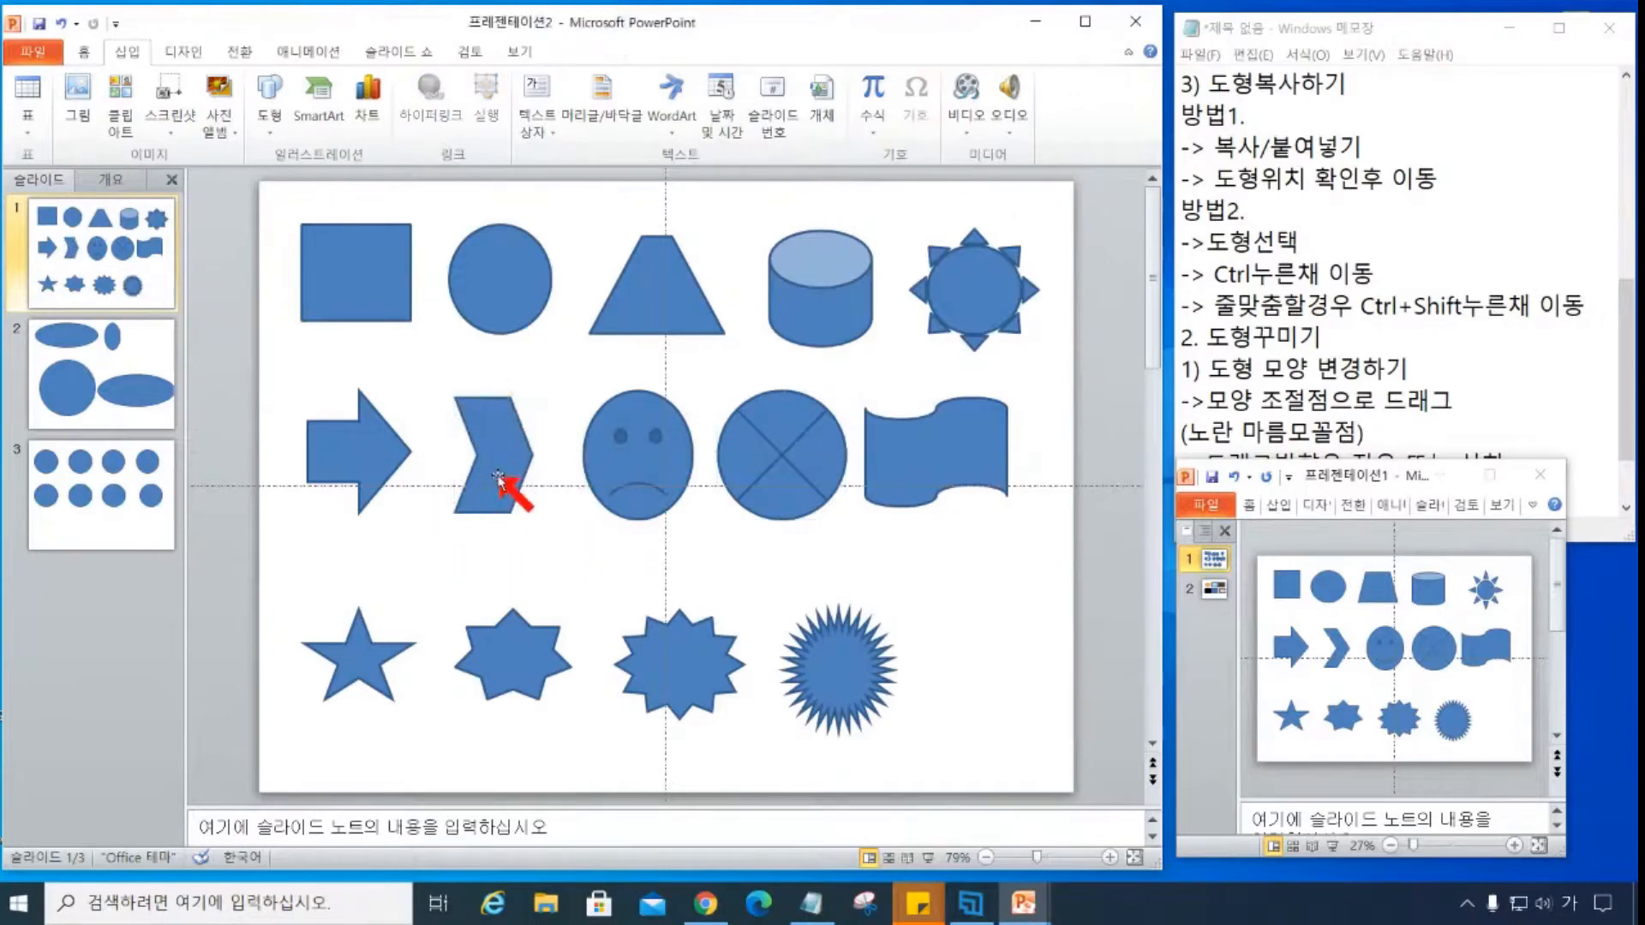
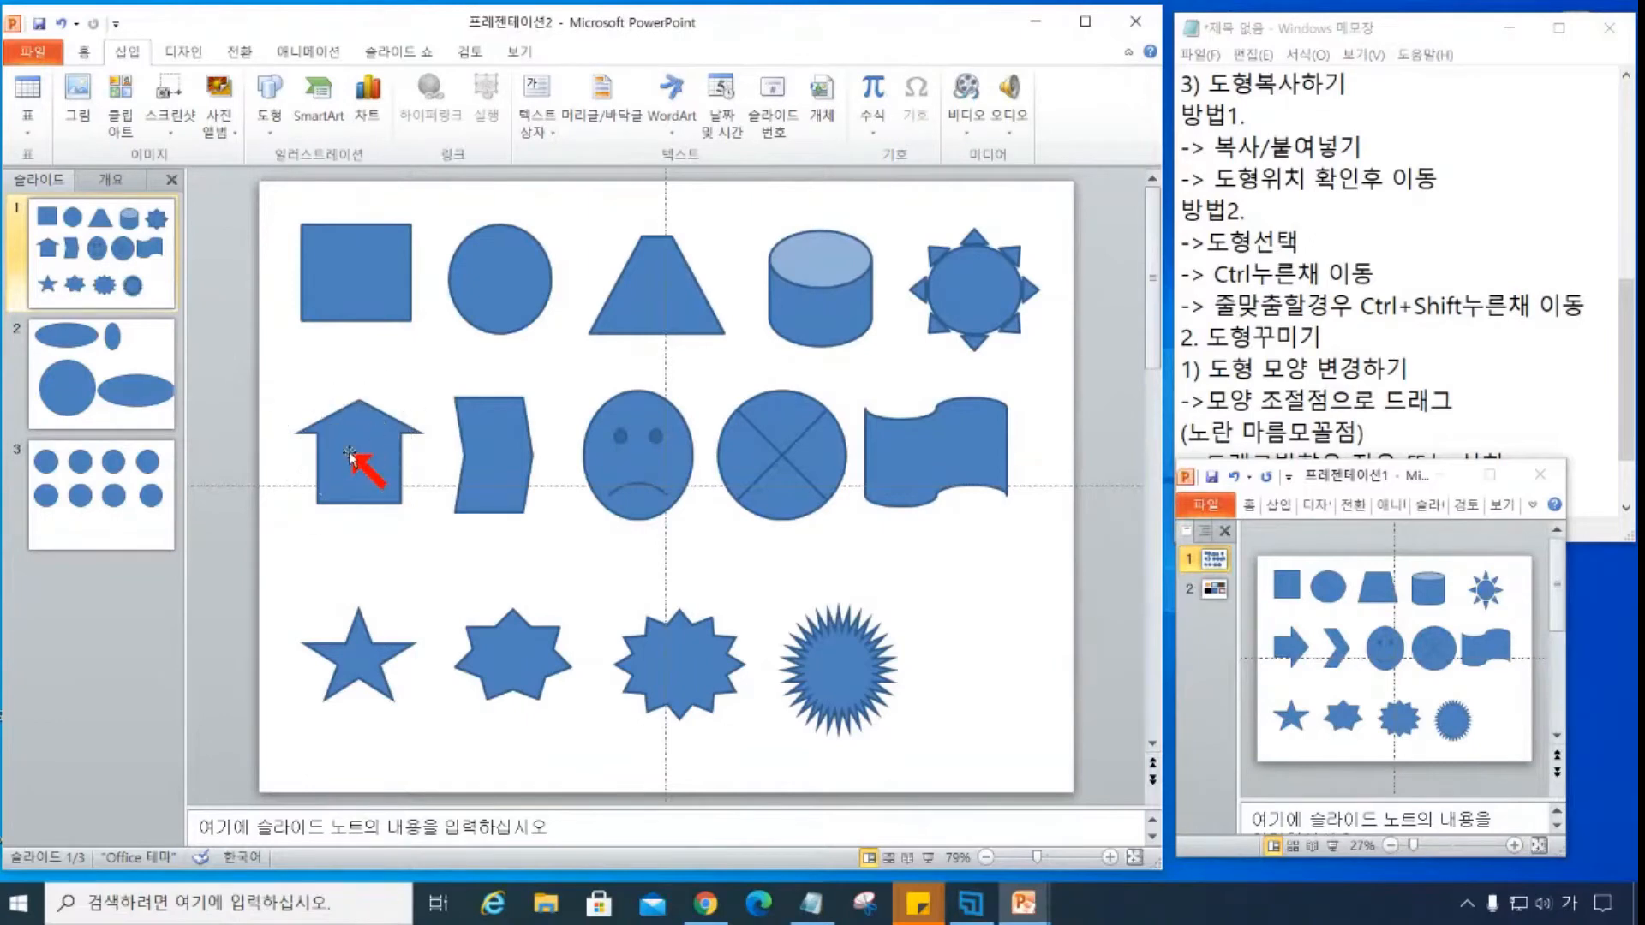
- Adjust the five-pointed star in the bottom row so its arms become thicker
key(alt+Tab)
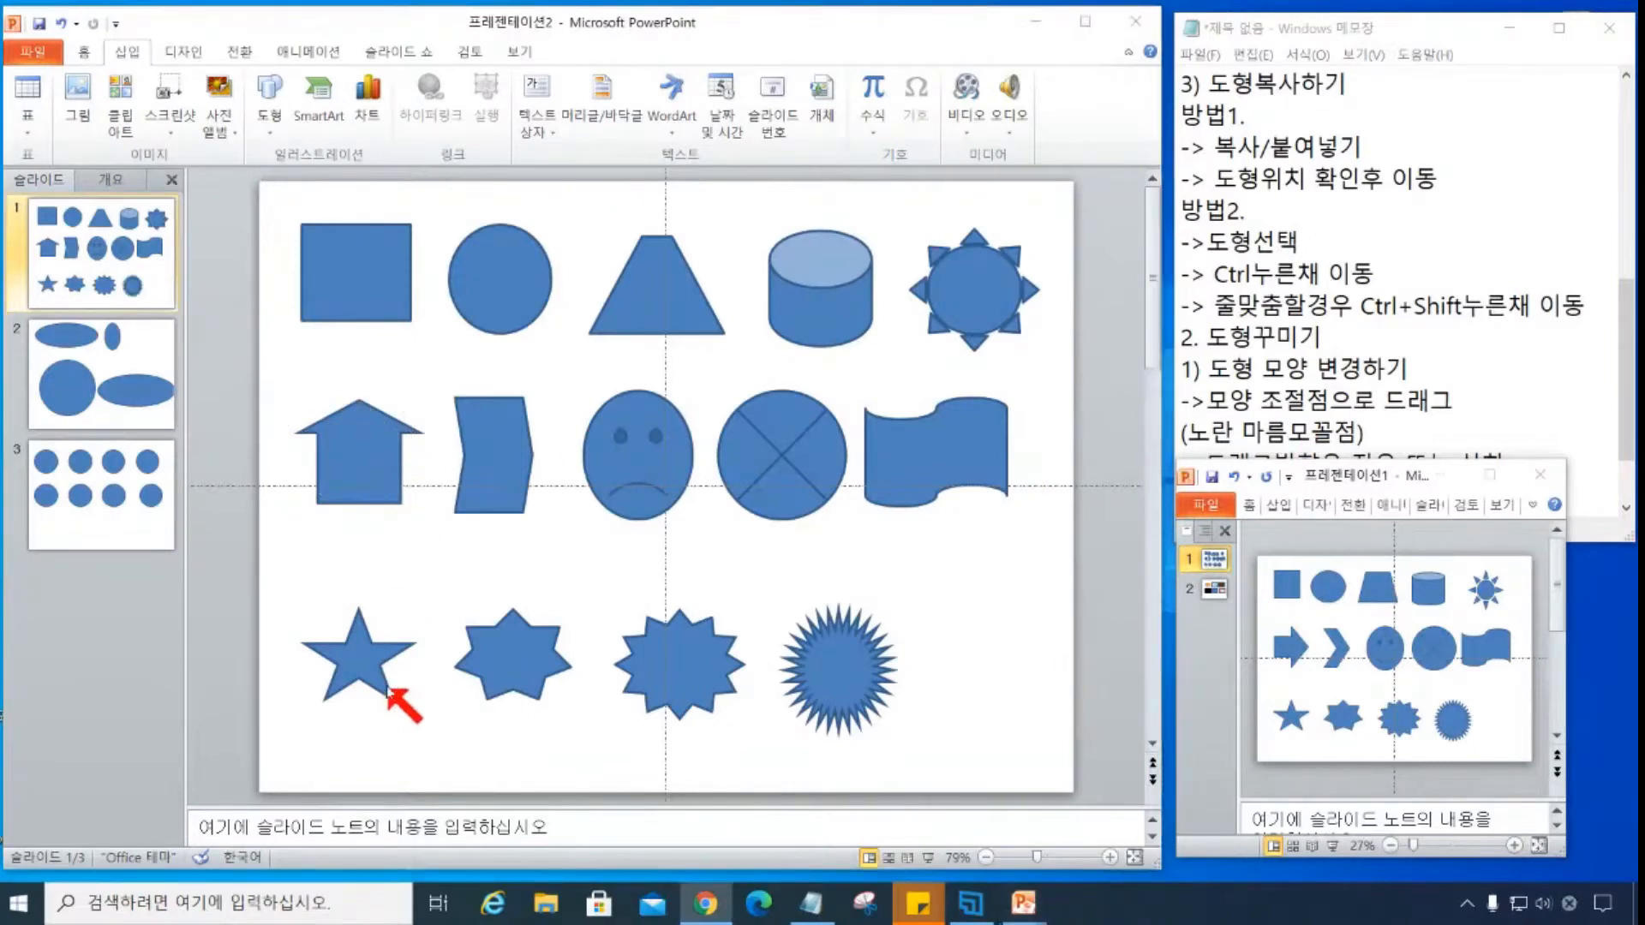
key(alt+Tab)
click(360, 664)
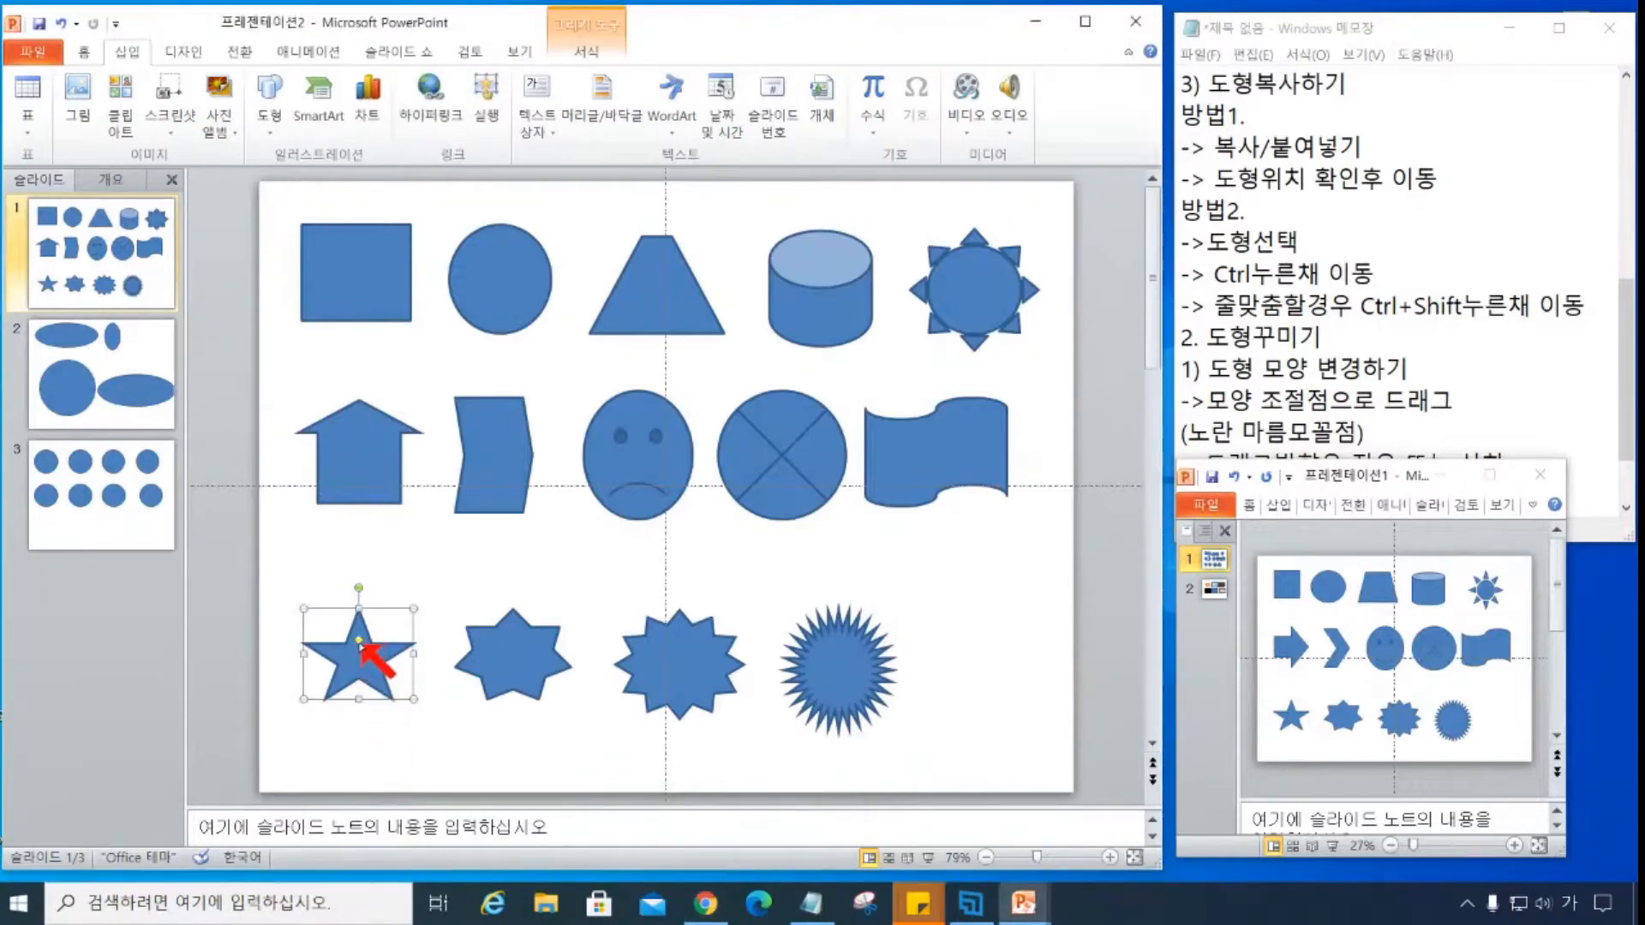
drag(359, 640, 317, 656)
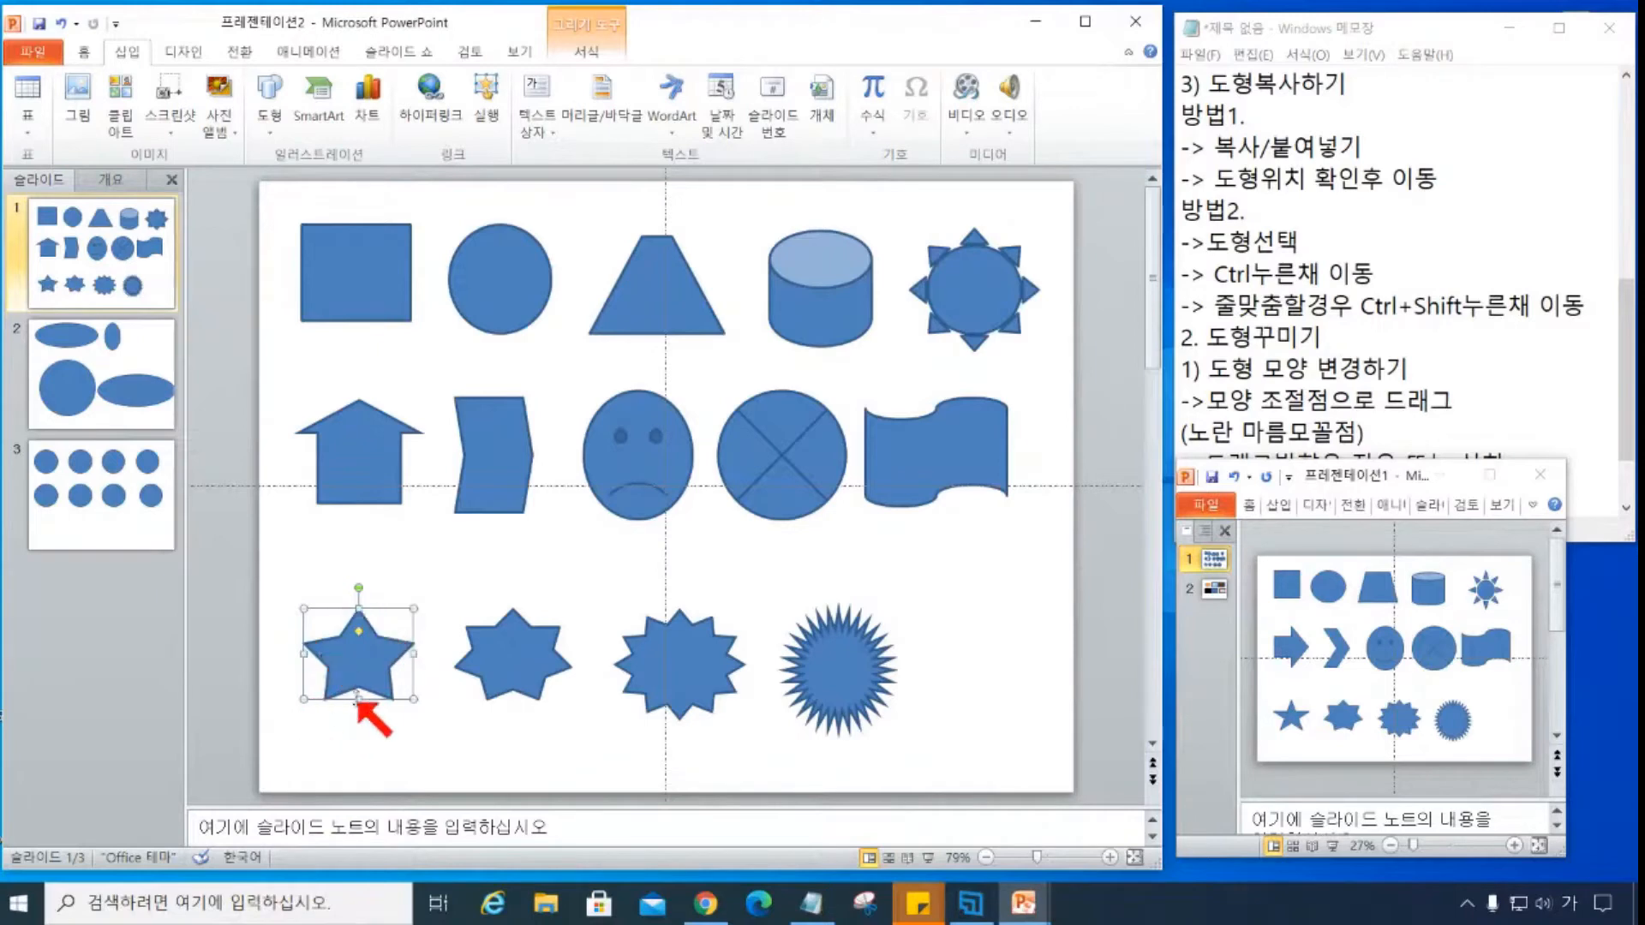
- Slim the arms of the seven-pointed star and of the multi-pointed star beside it
click(509, 644)
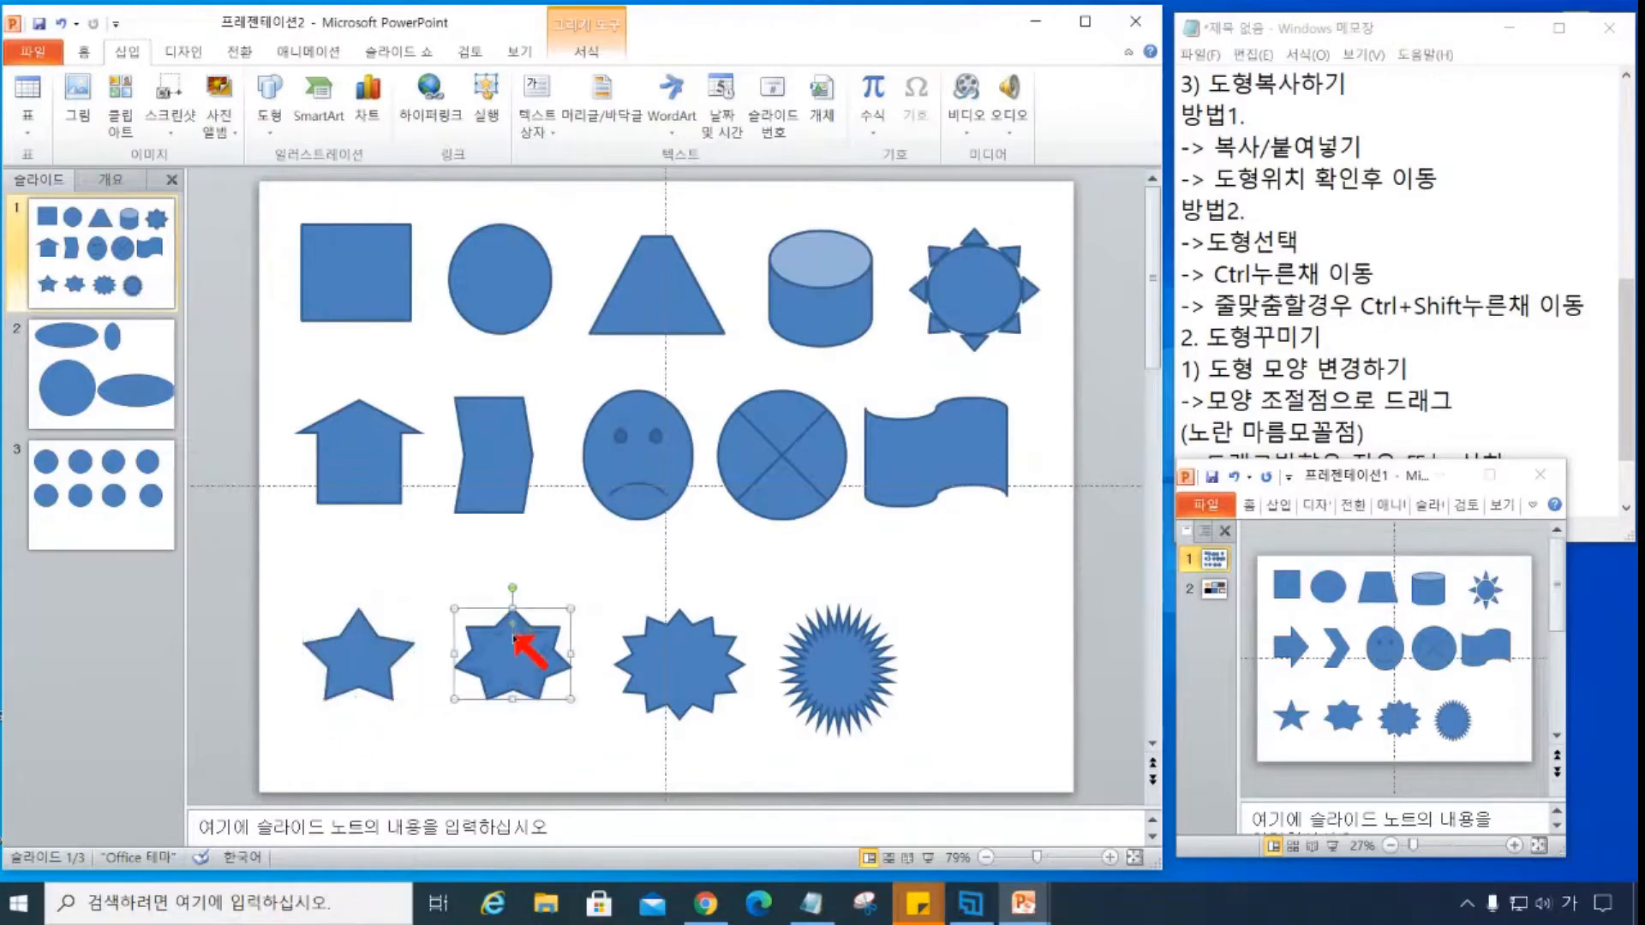
drag(511, 644, 513, 649)
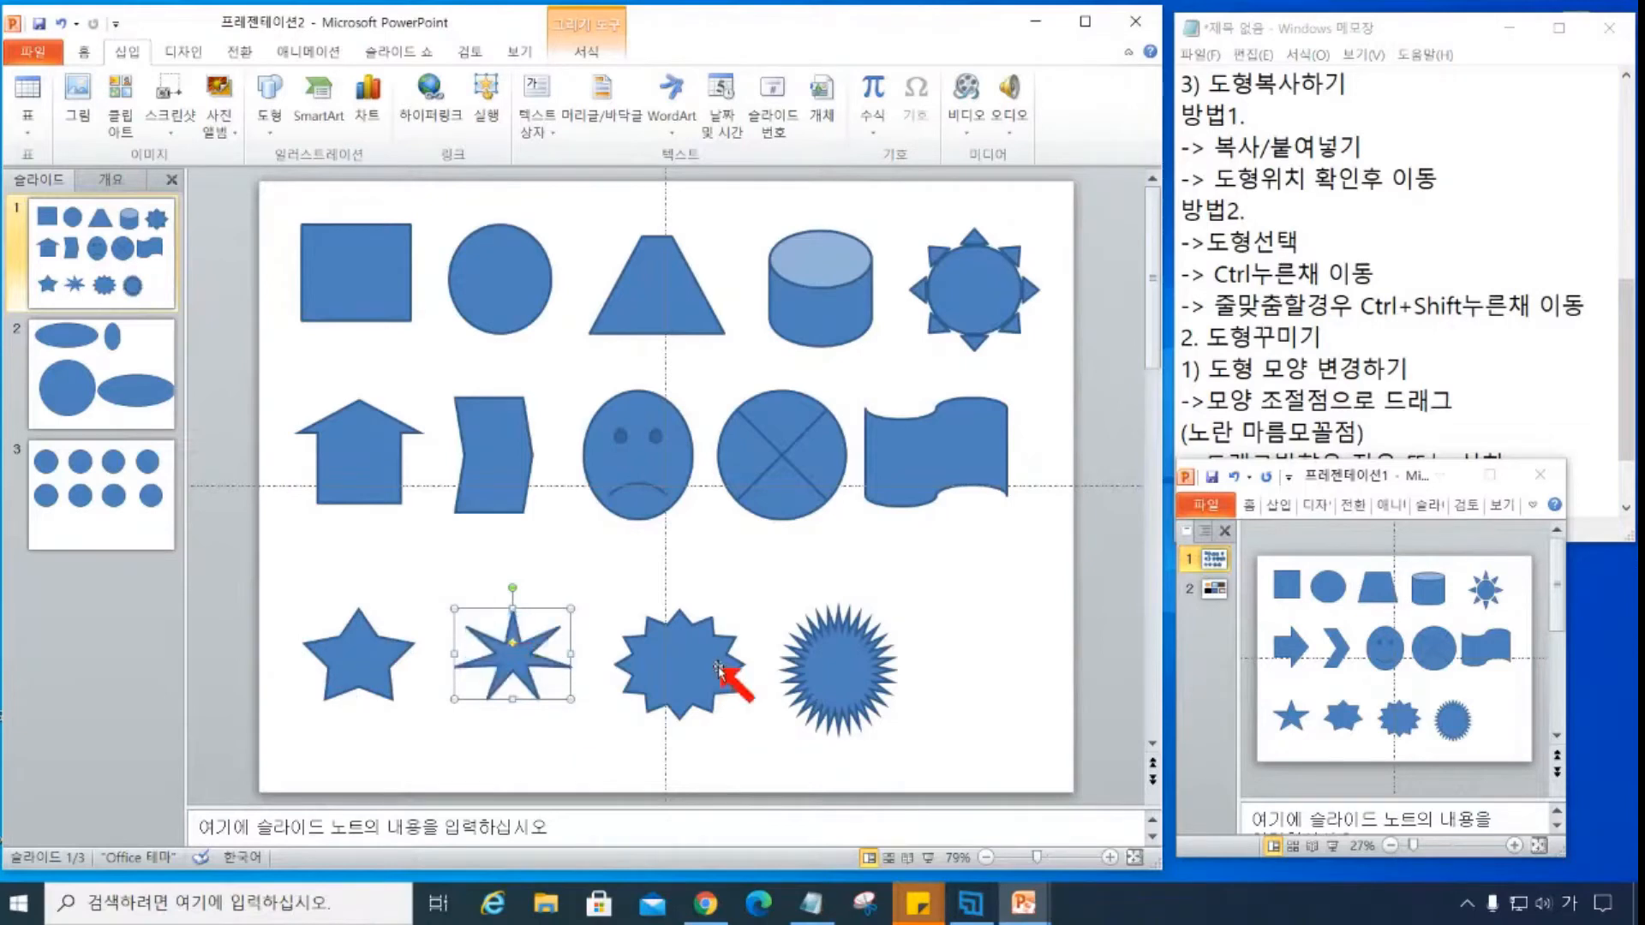
click(712, 699)
drag(678, 640, 679, 652)
- Shorten the spikes of the last starburst in the bottom row and move the shape slightly to the right
click(840, 652)
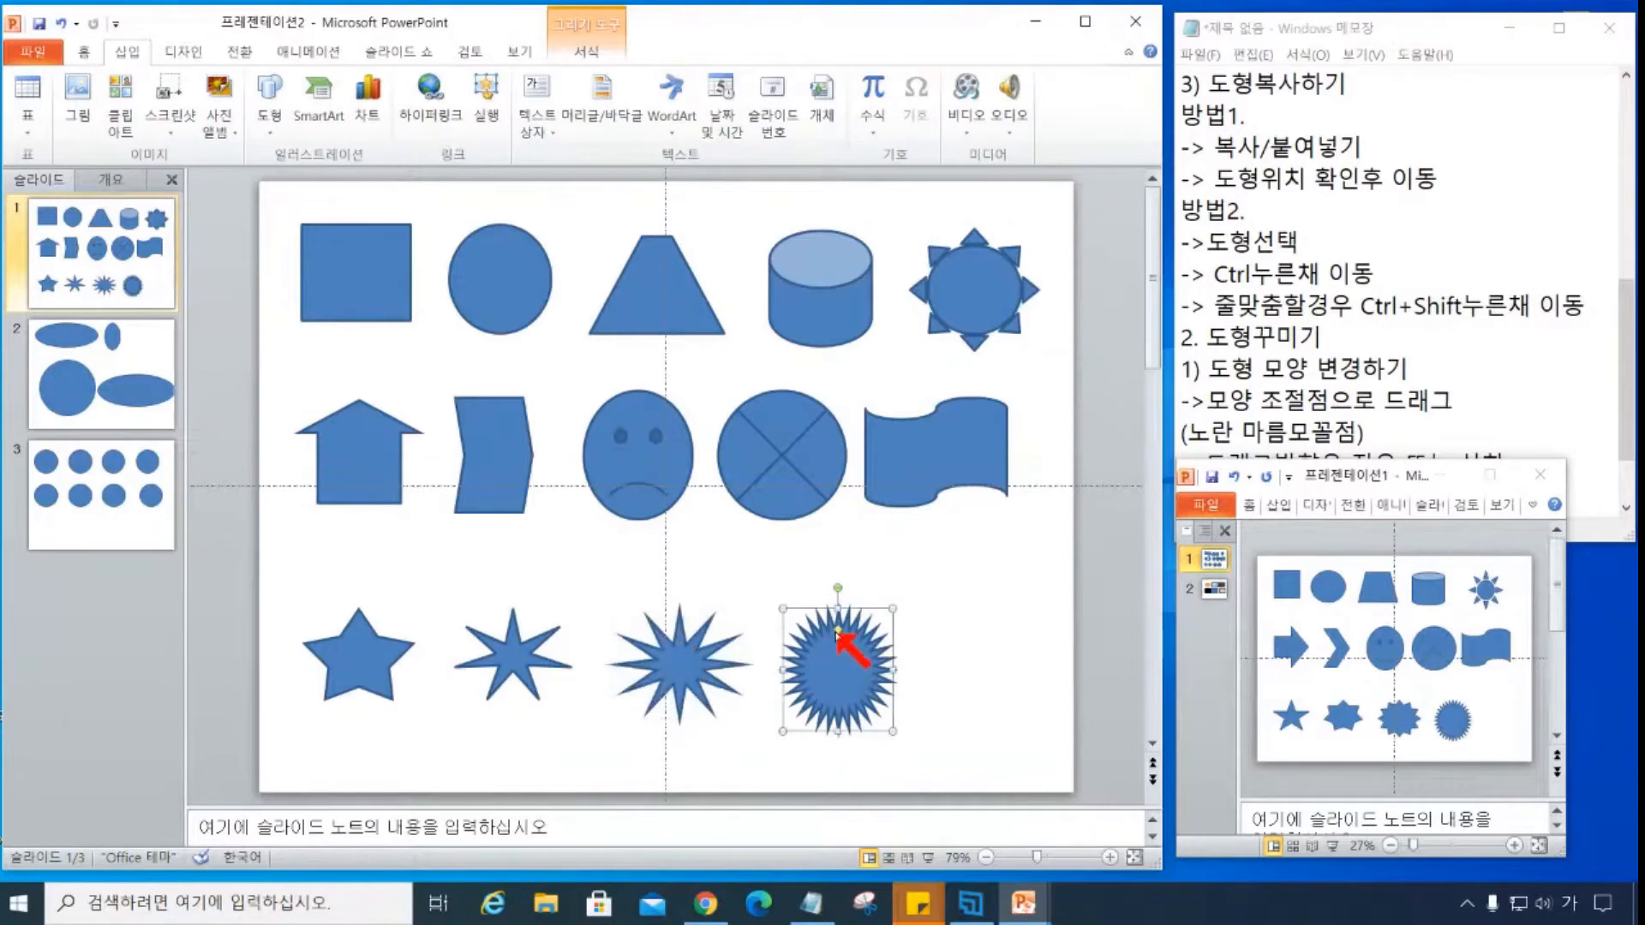
drag(838, 632, 838, 614)
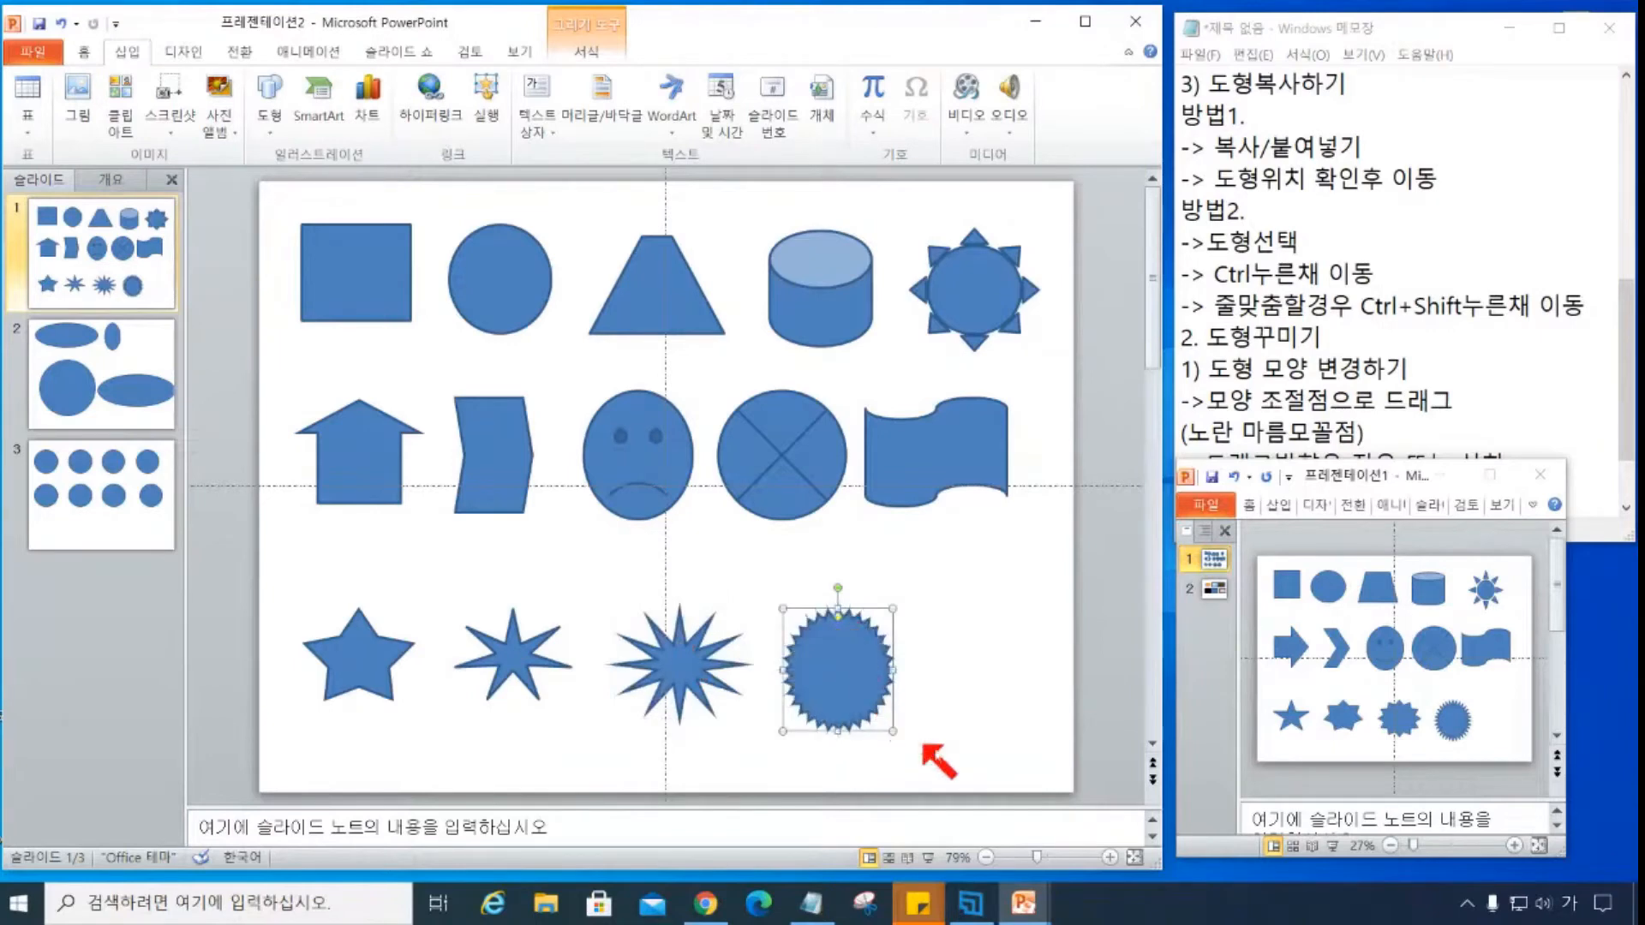
drag(867, 693, 903, 690)
click(995, 676)
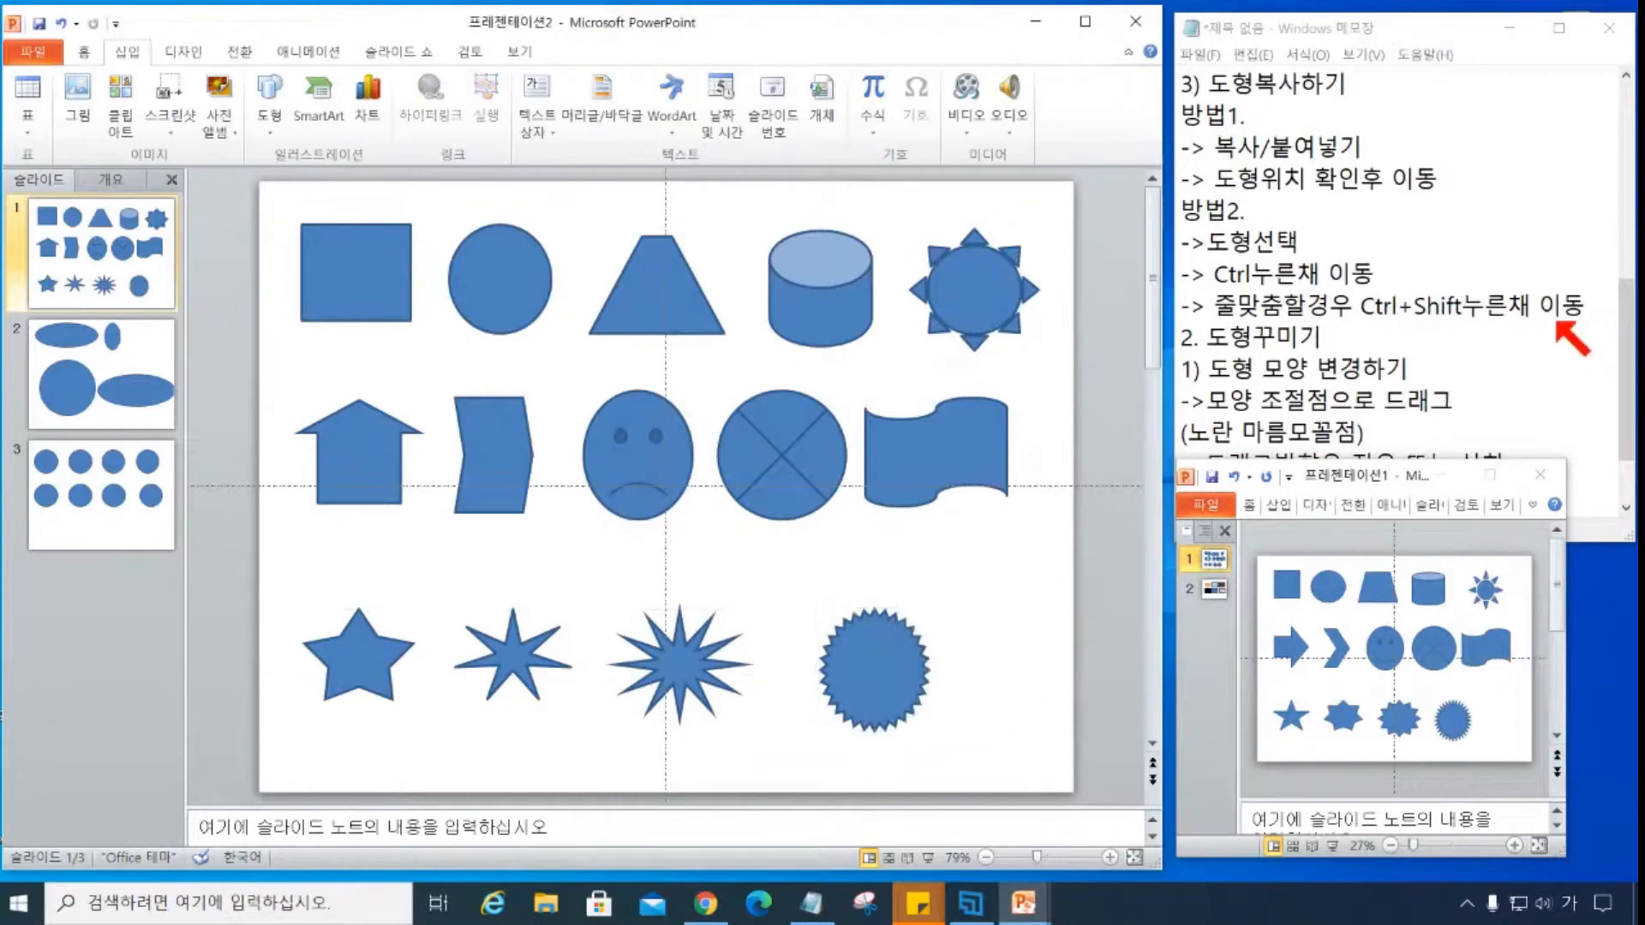
- Show slide 2 in the 프레젠테이션1 window and shift that window slightly to the right
click(1489, 379)
scroll(1521, 401, down, 1)
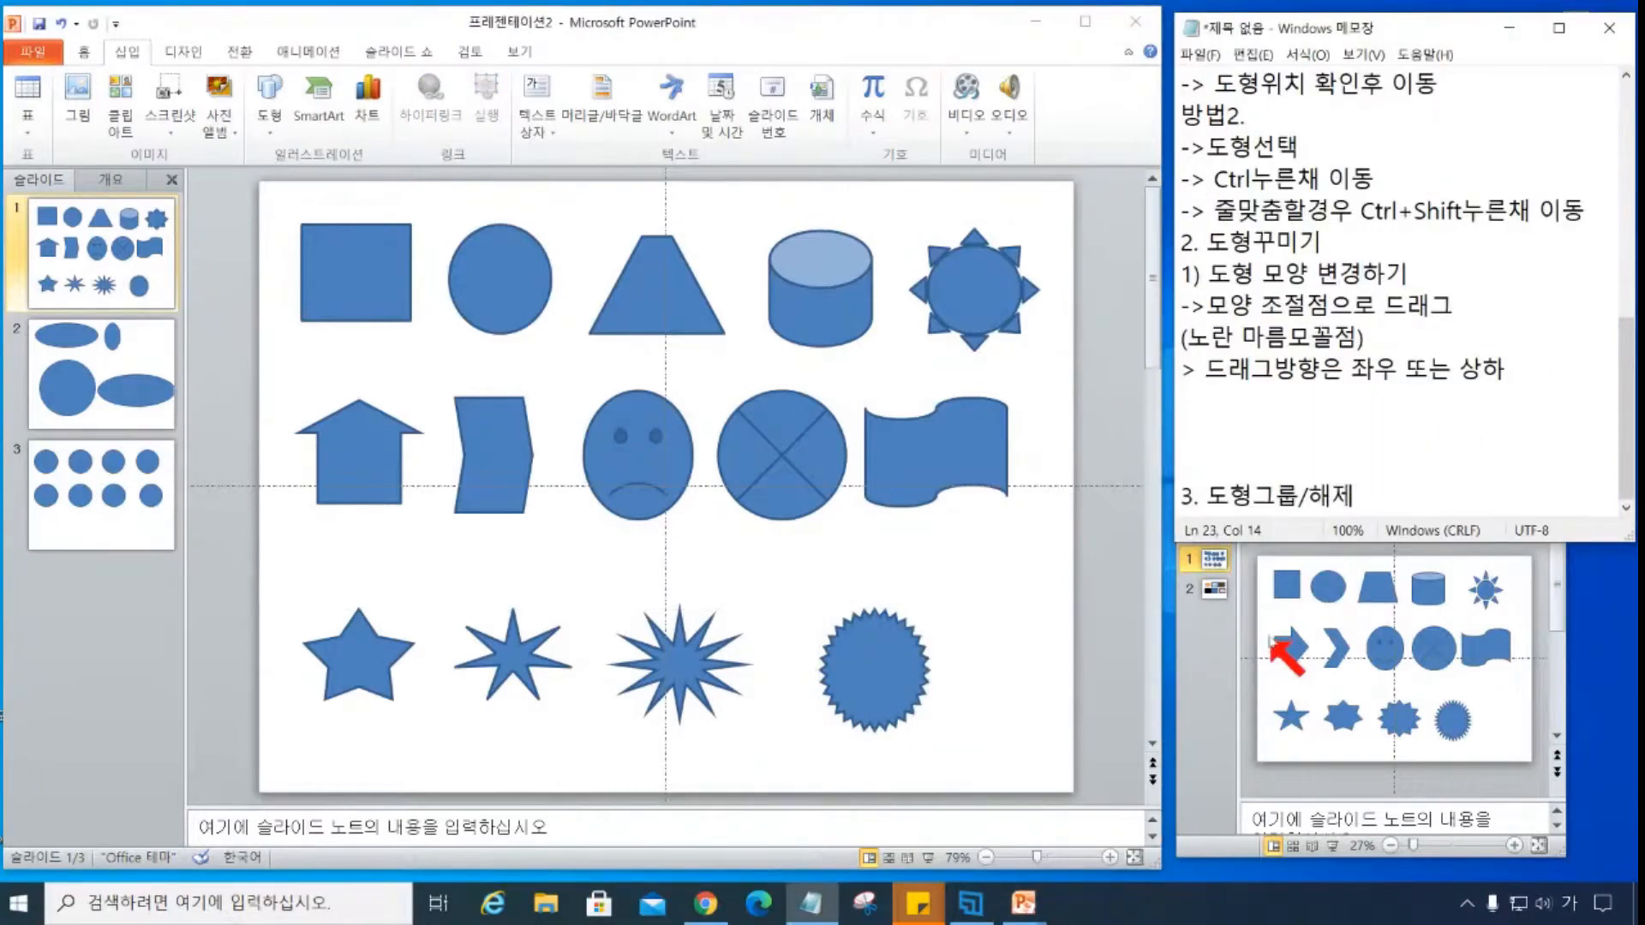
click(1234, 610)
click(1217, 592)
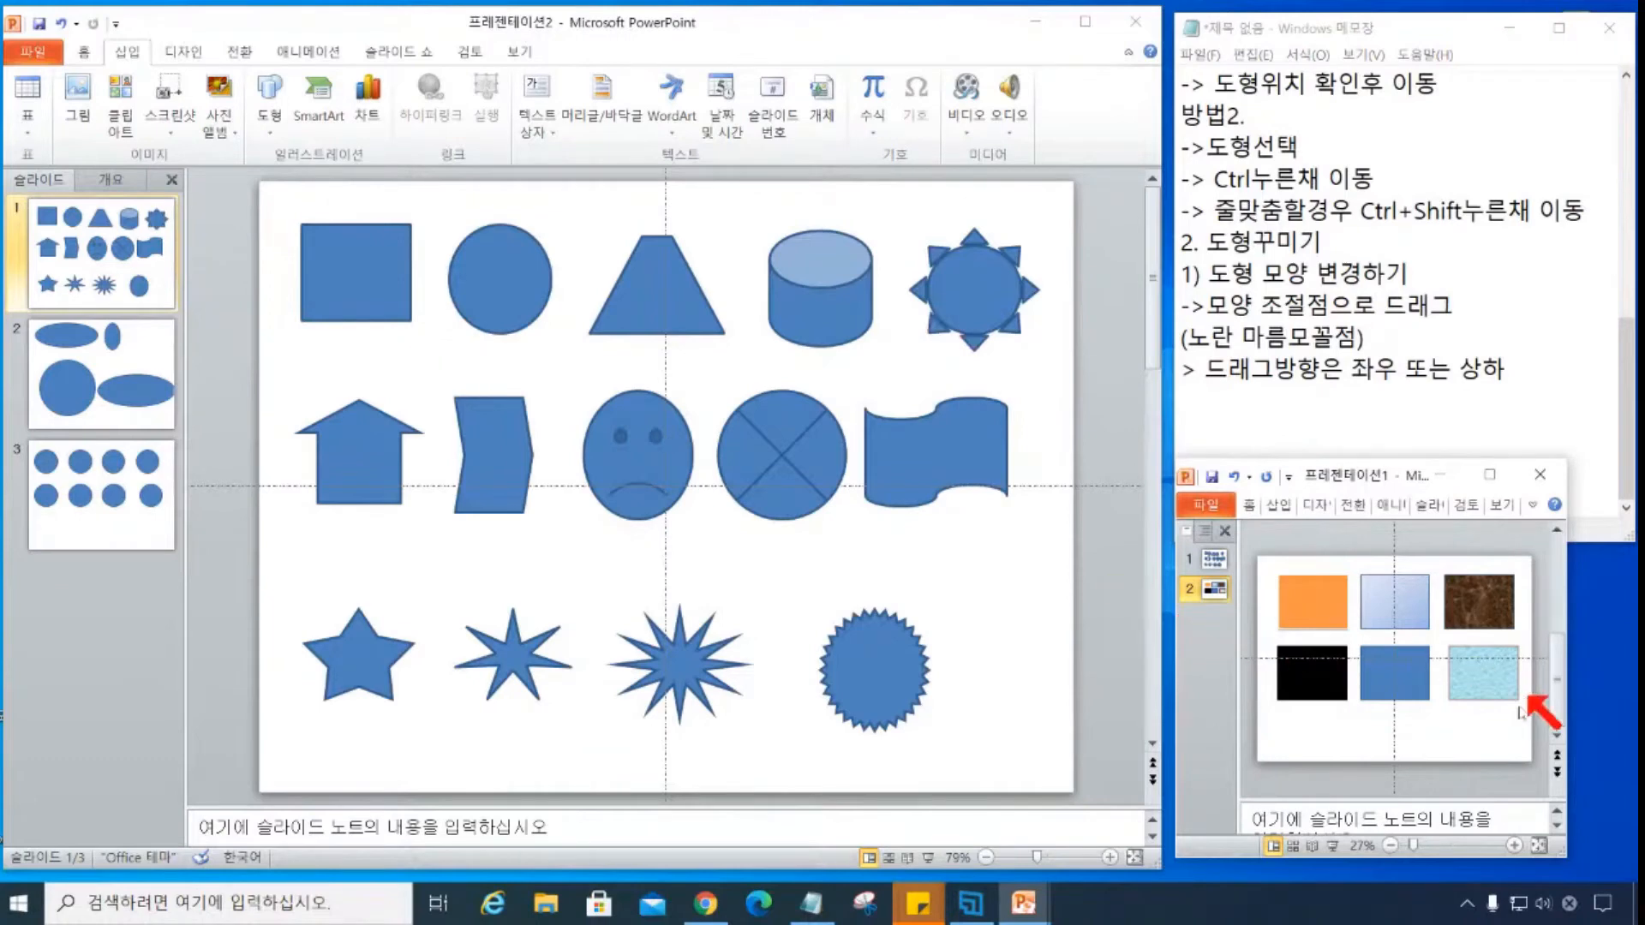
drag(1391, 477, 1434, 484)
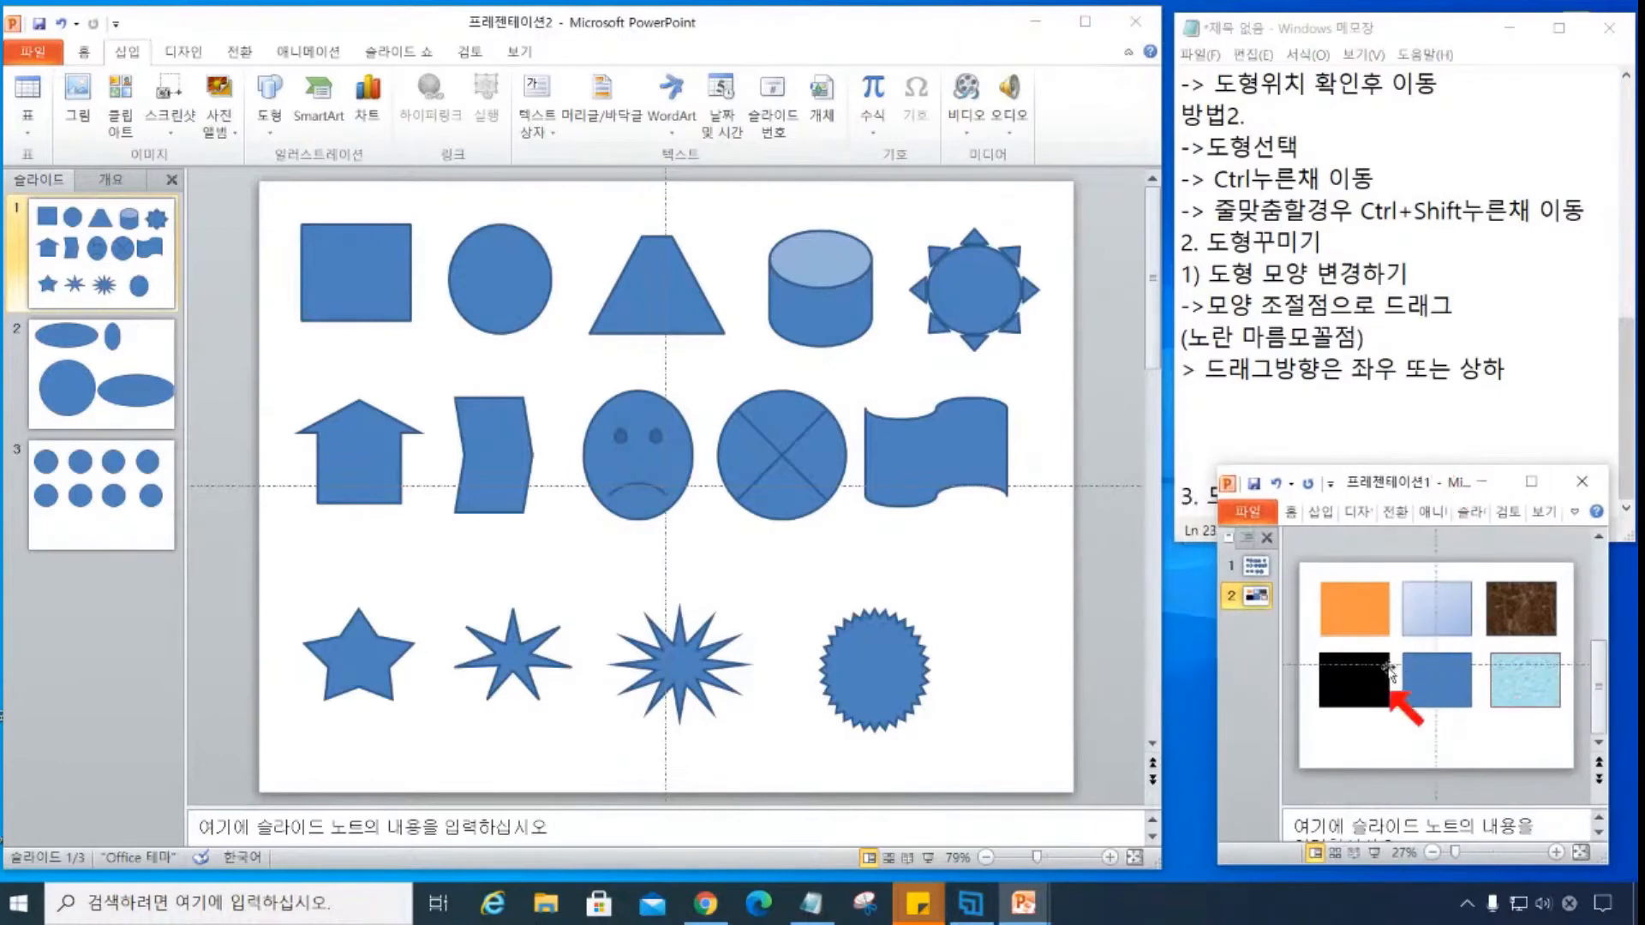
click(1419, 435)
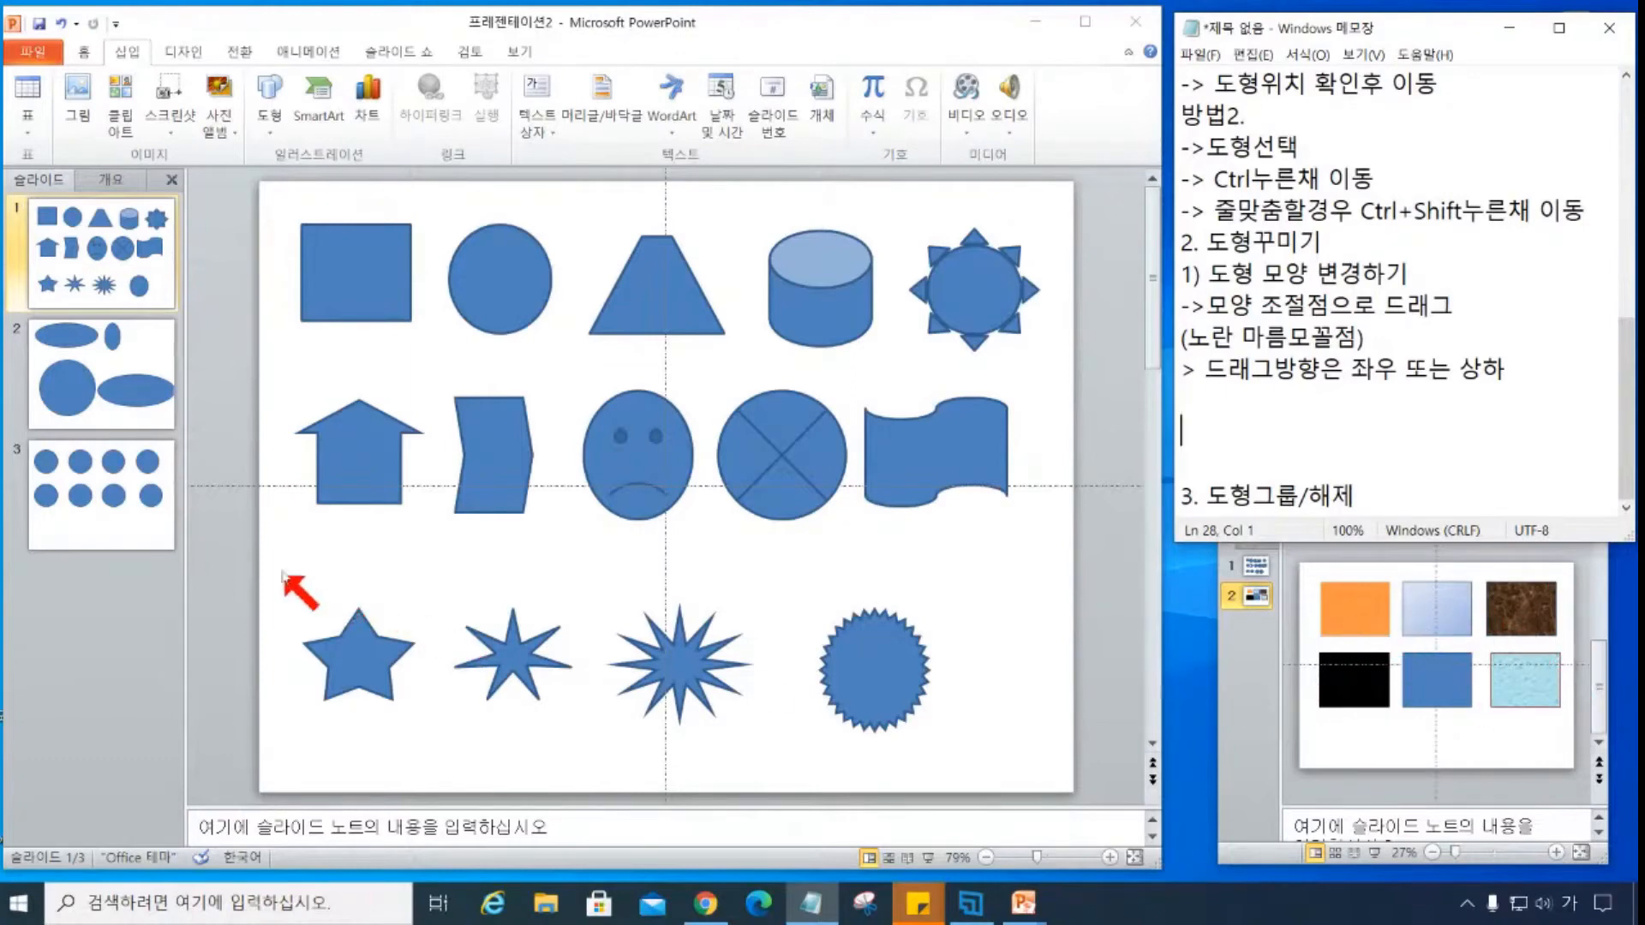
- Select the first circle on slide 3 of 프레젠테이션2 and display its drawing format options
click(123, 531)
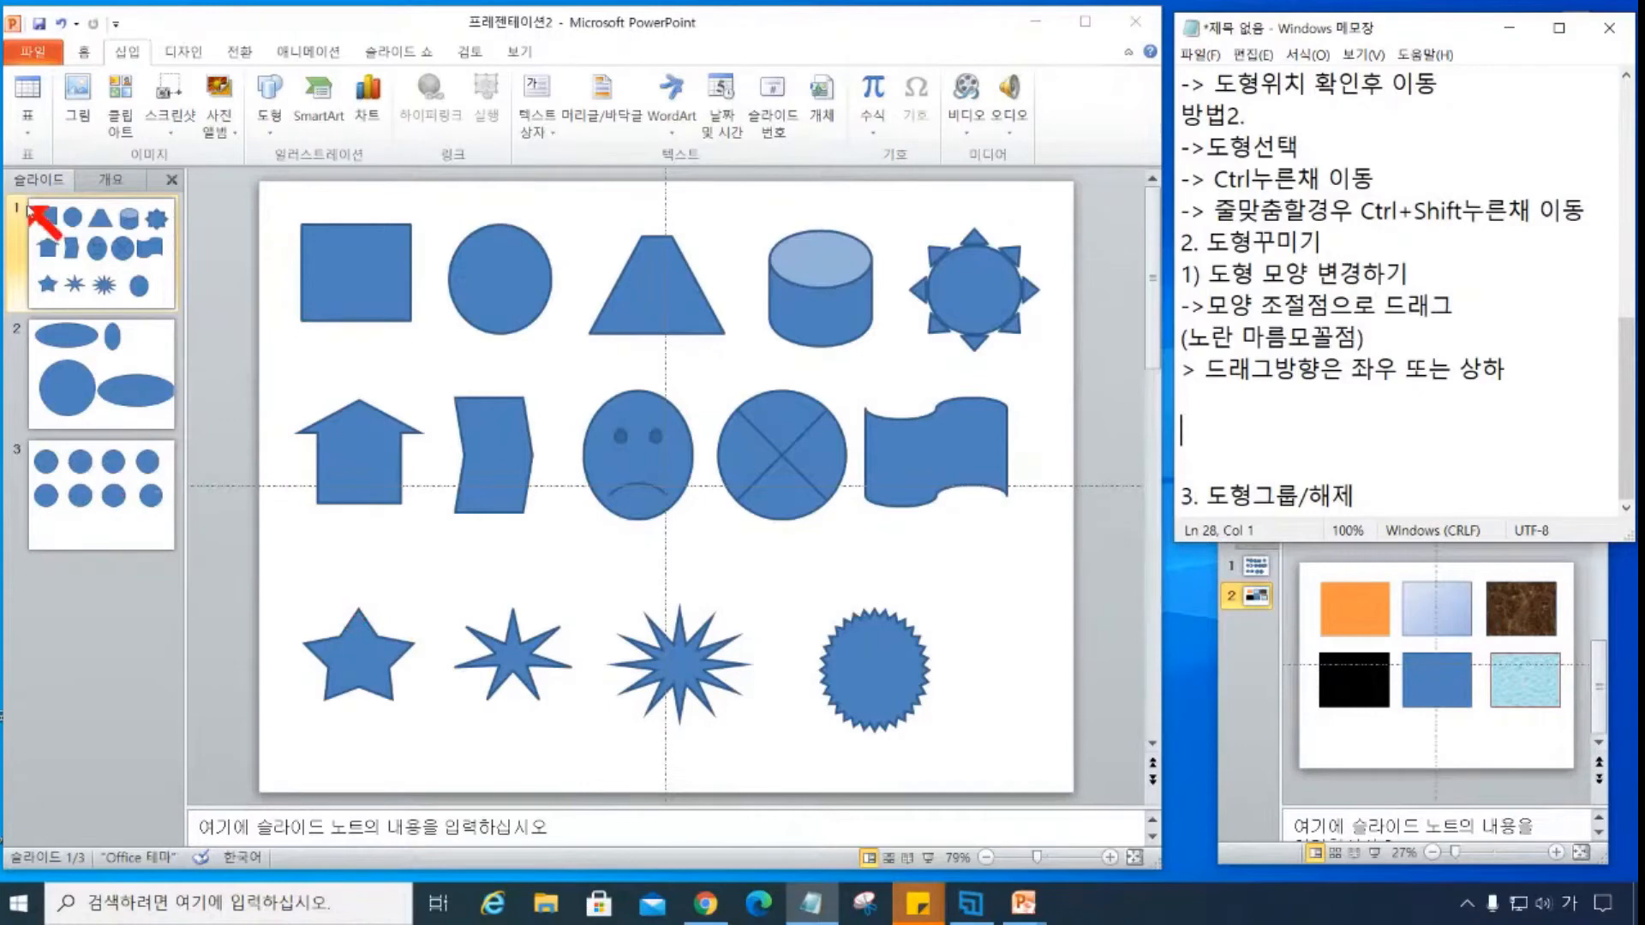
click(74, 505)
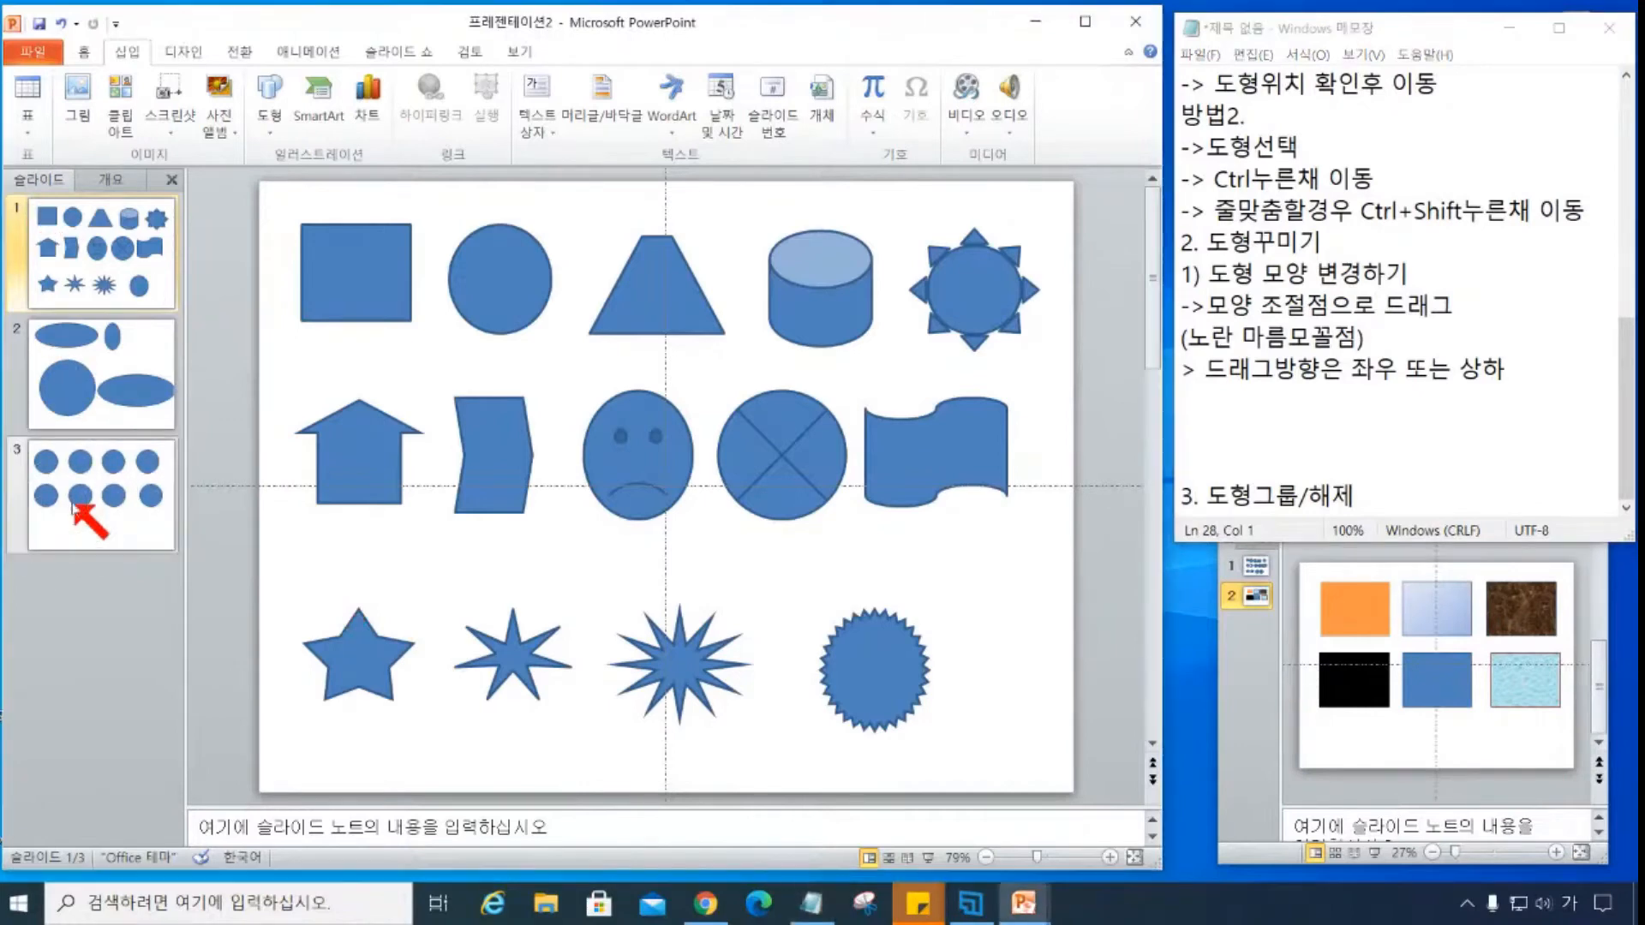
key(ctrl)
click(372, 310)
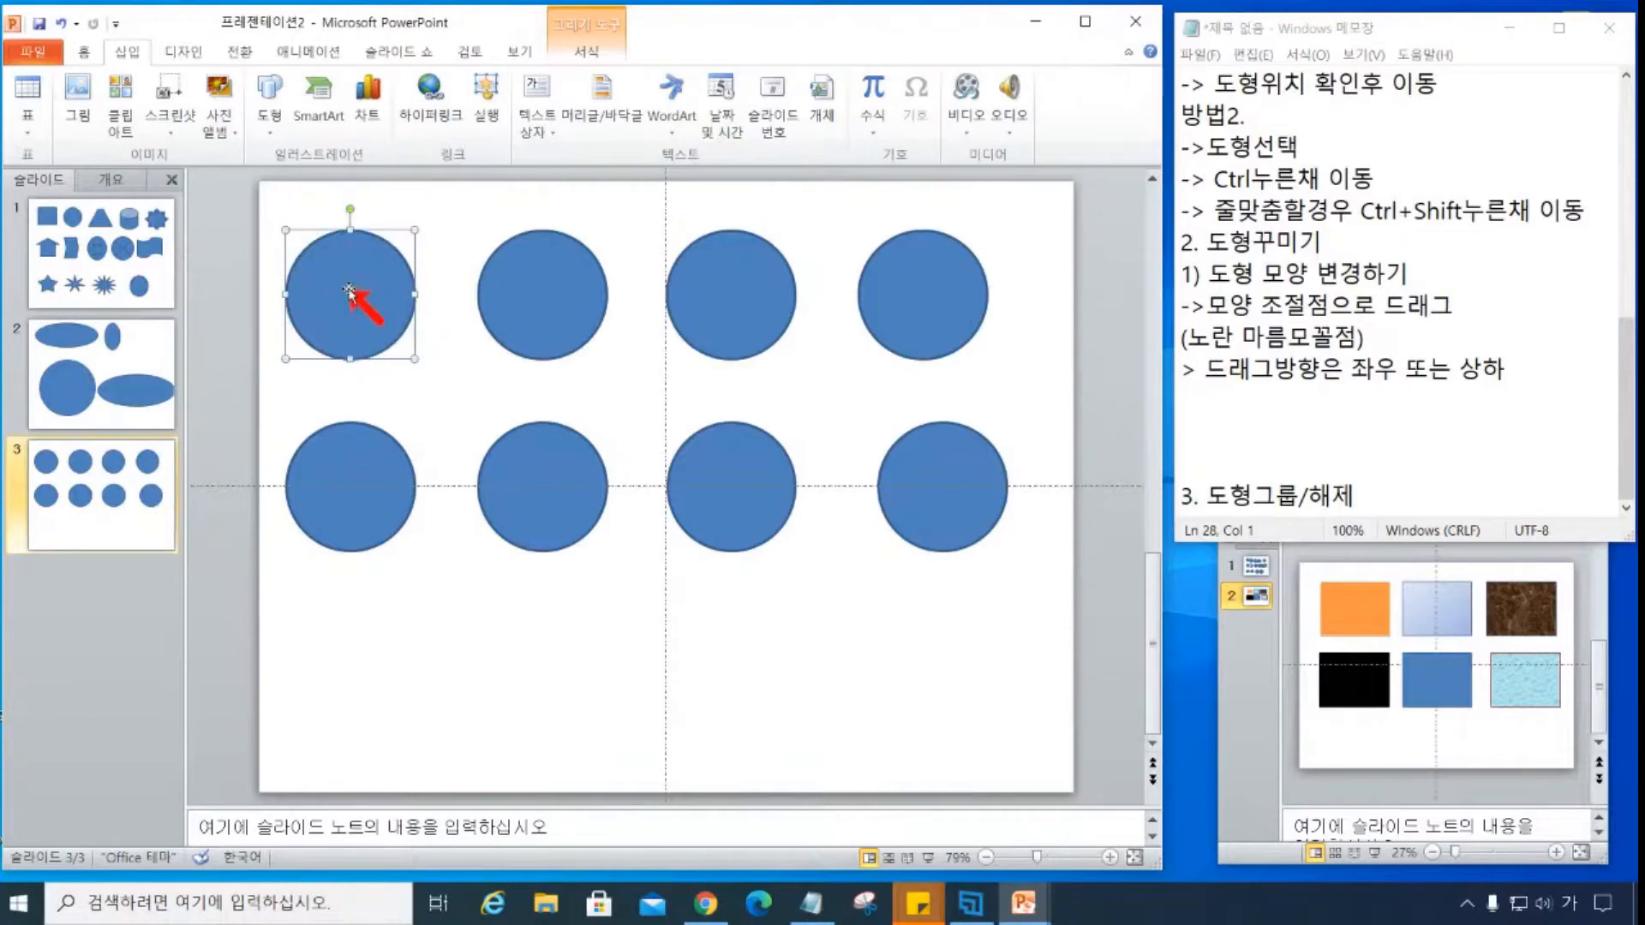
click(605, 54)
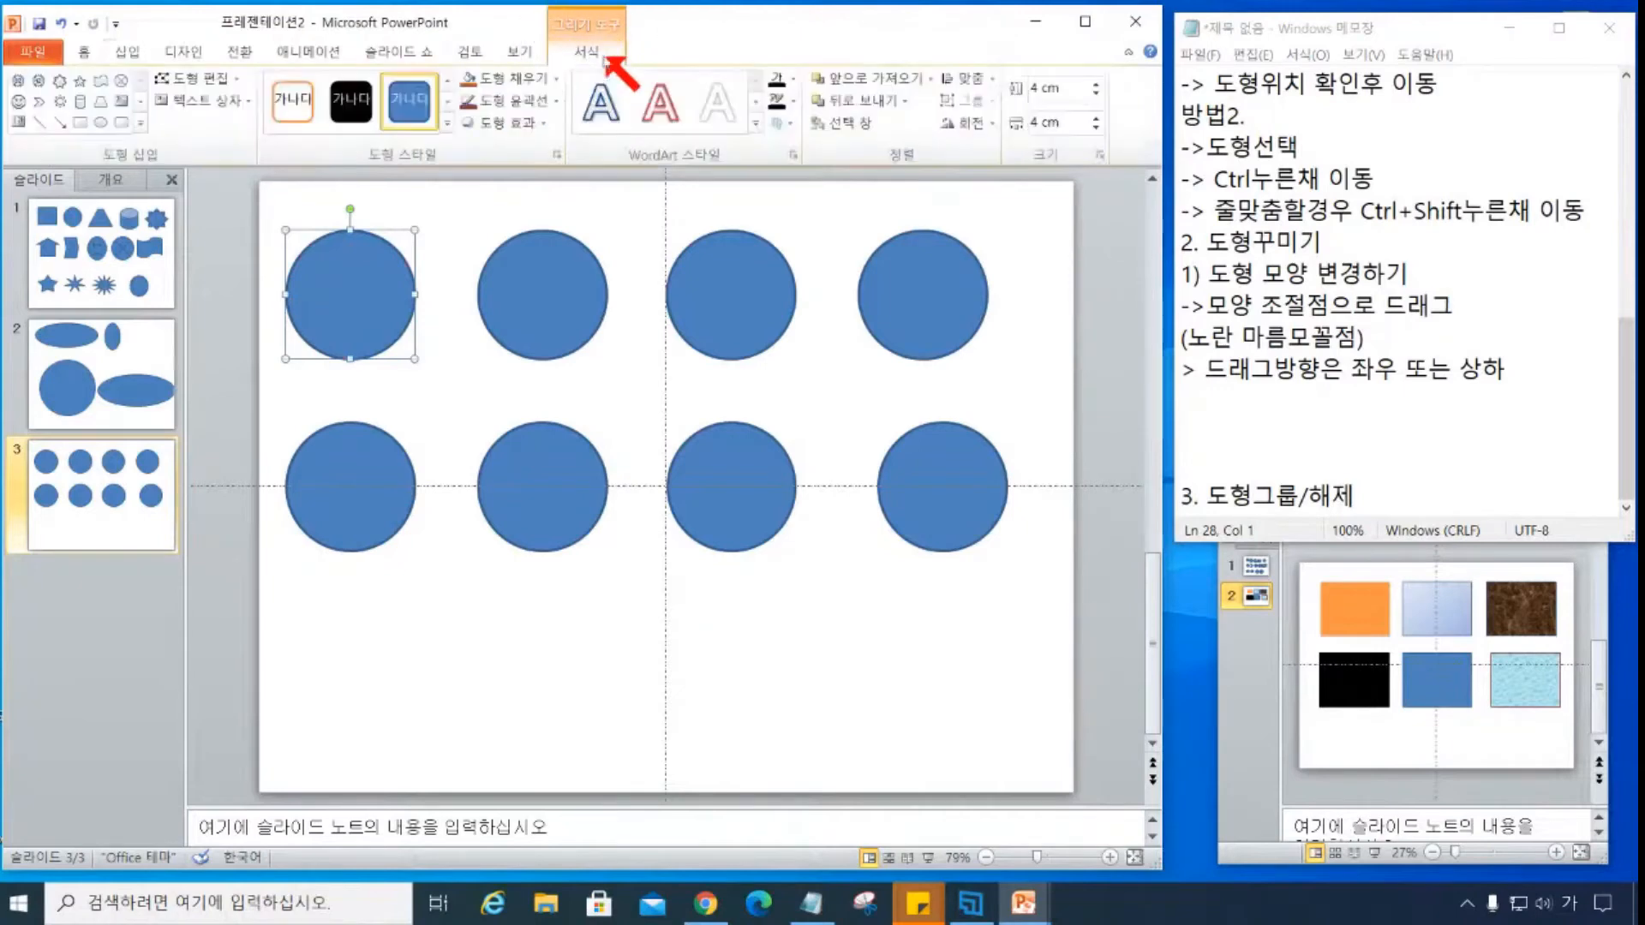
- Switch to Notepad and add the heading "2) 도형 테두리/채우기색 변경" below the note about drag direction
click(1241, 410)
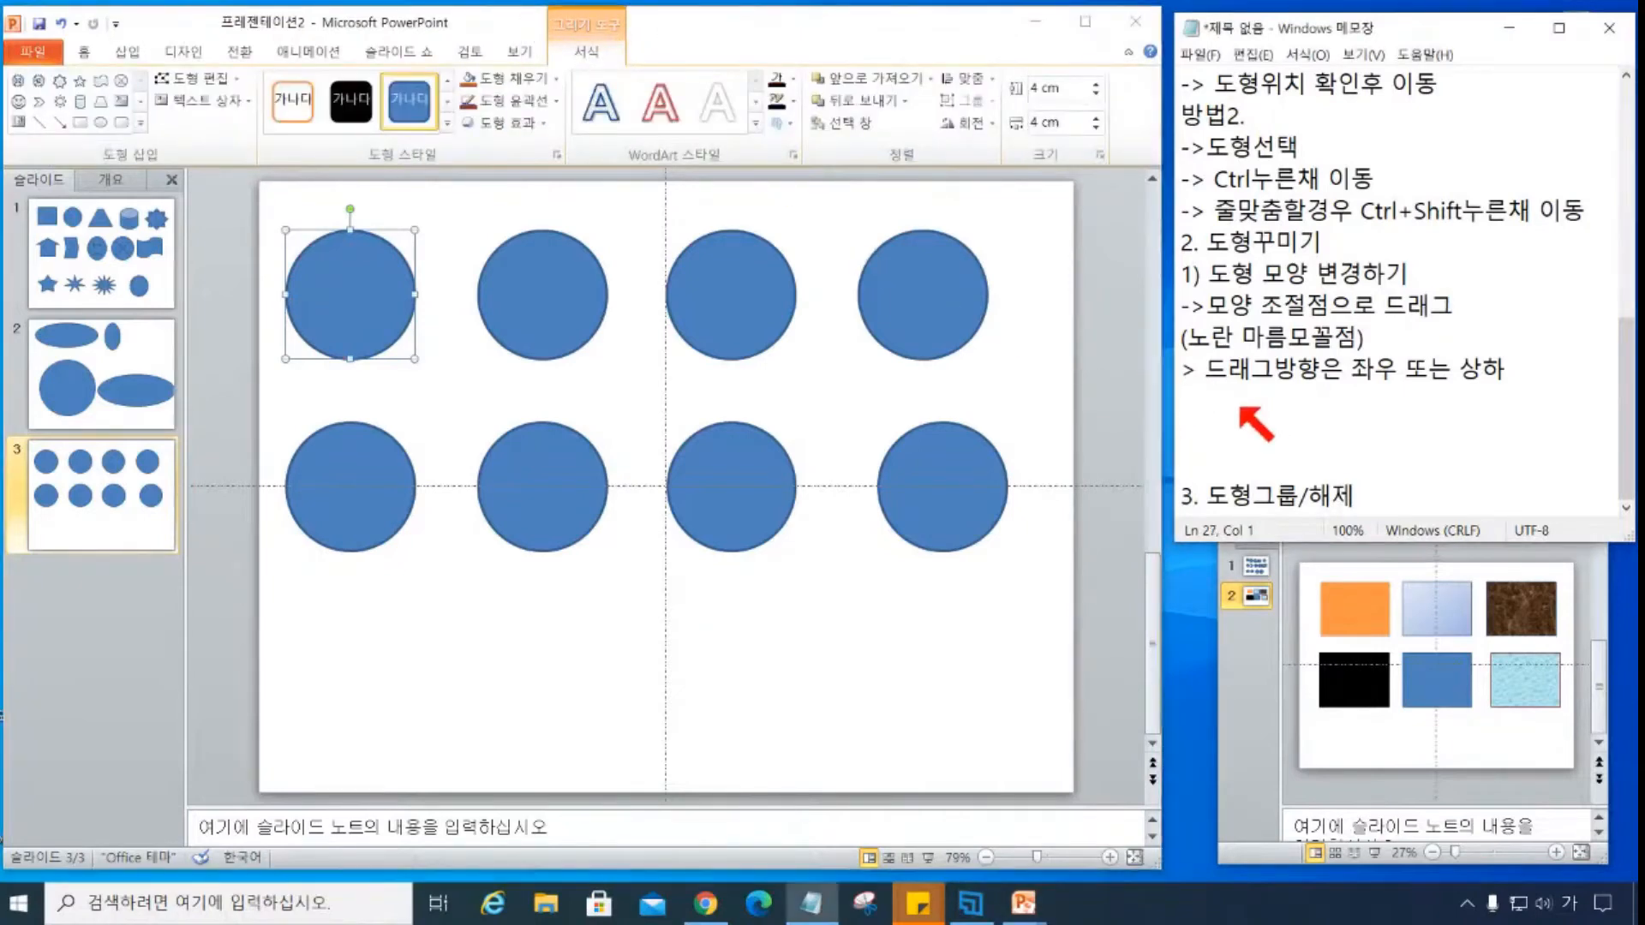
key(Return)
text(2)
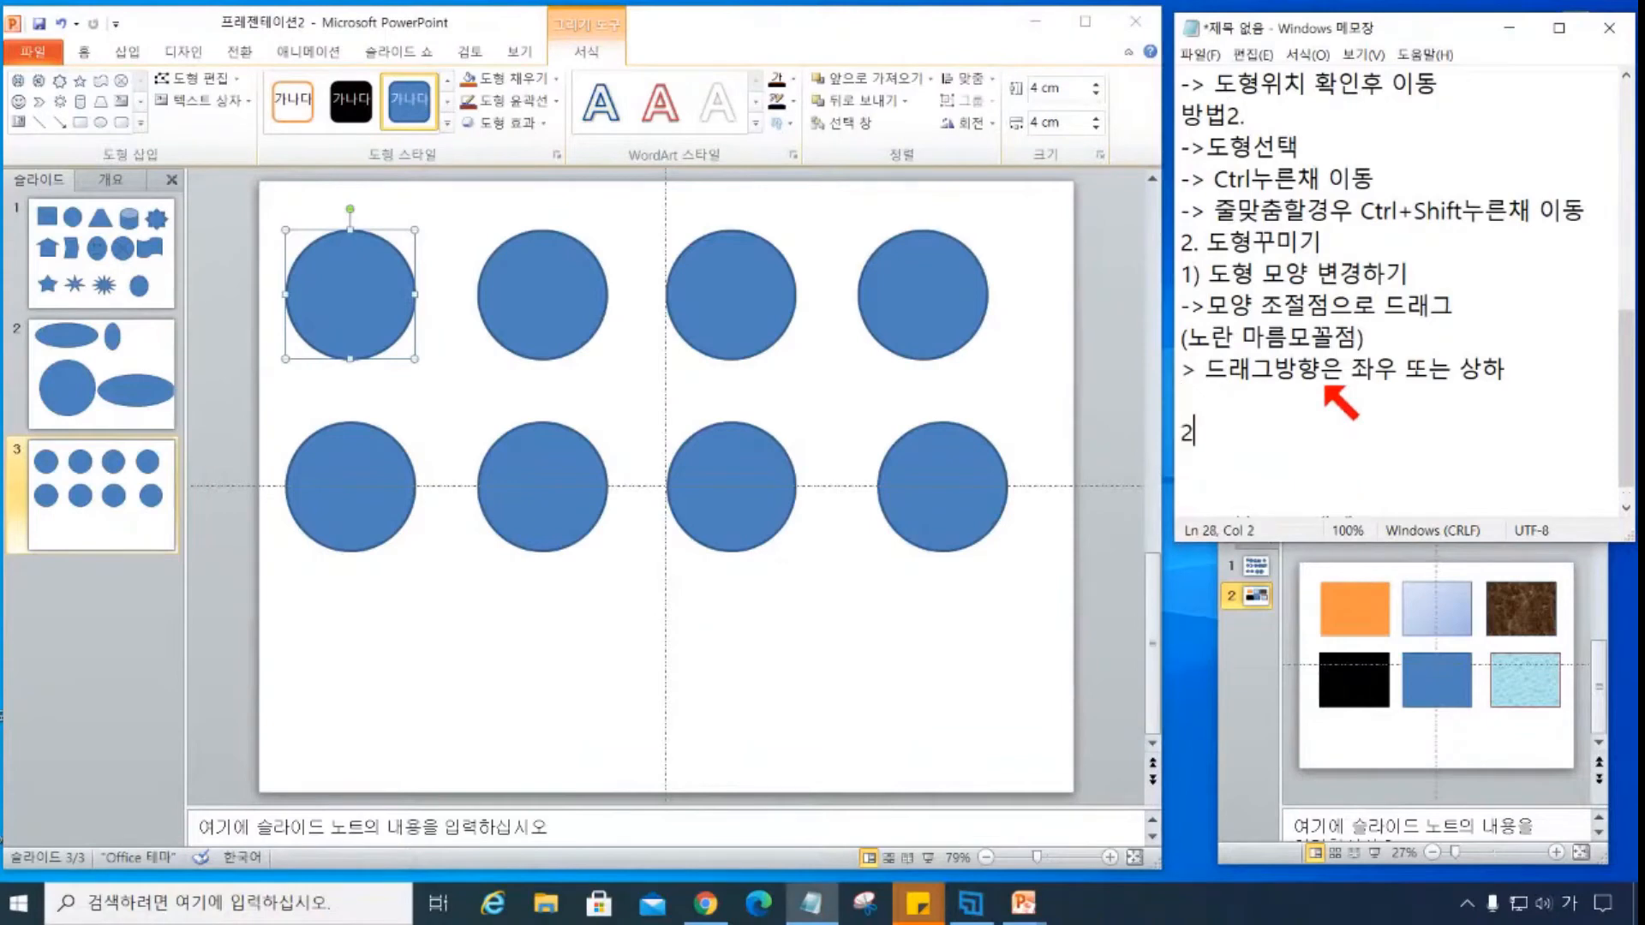
text() 도형)
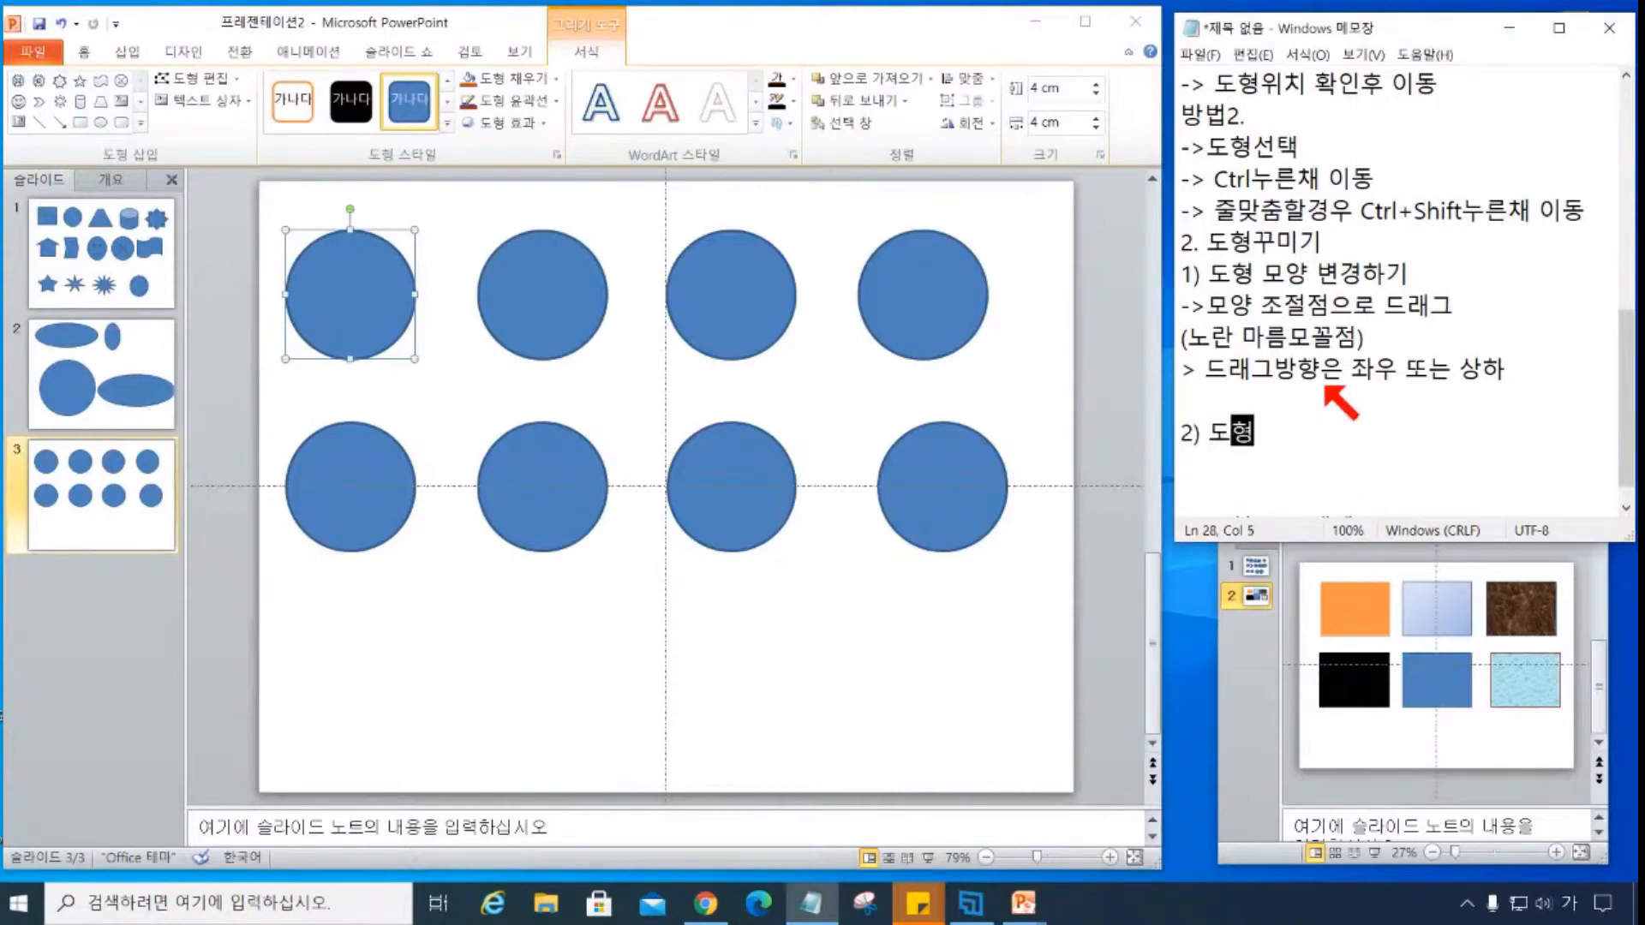
text( 테도)
text(두리)
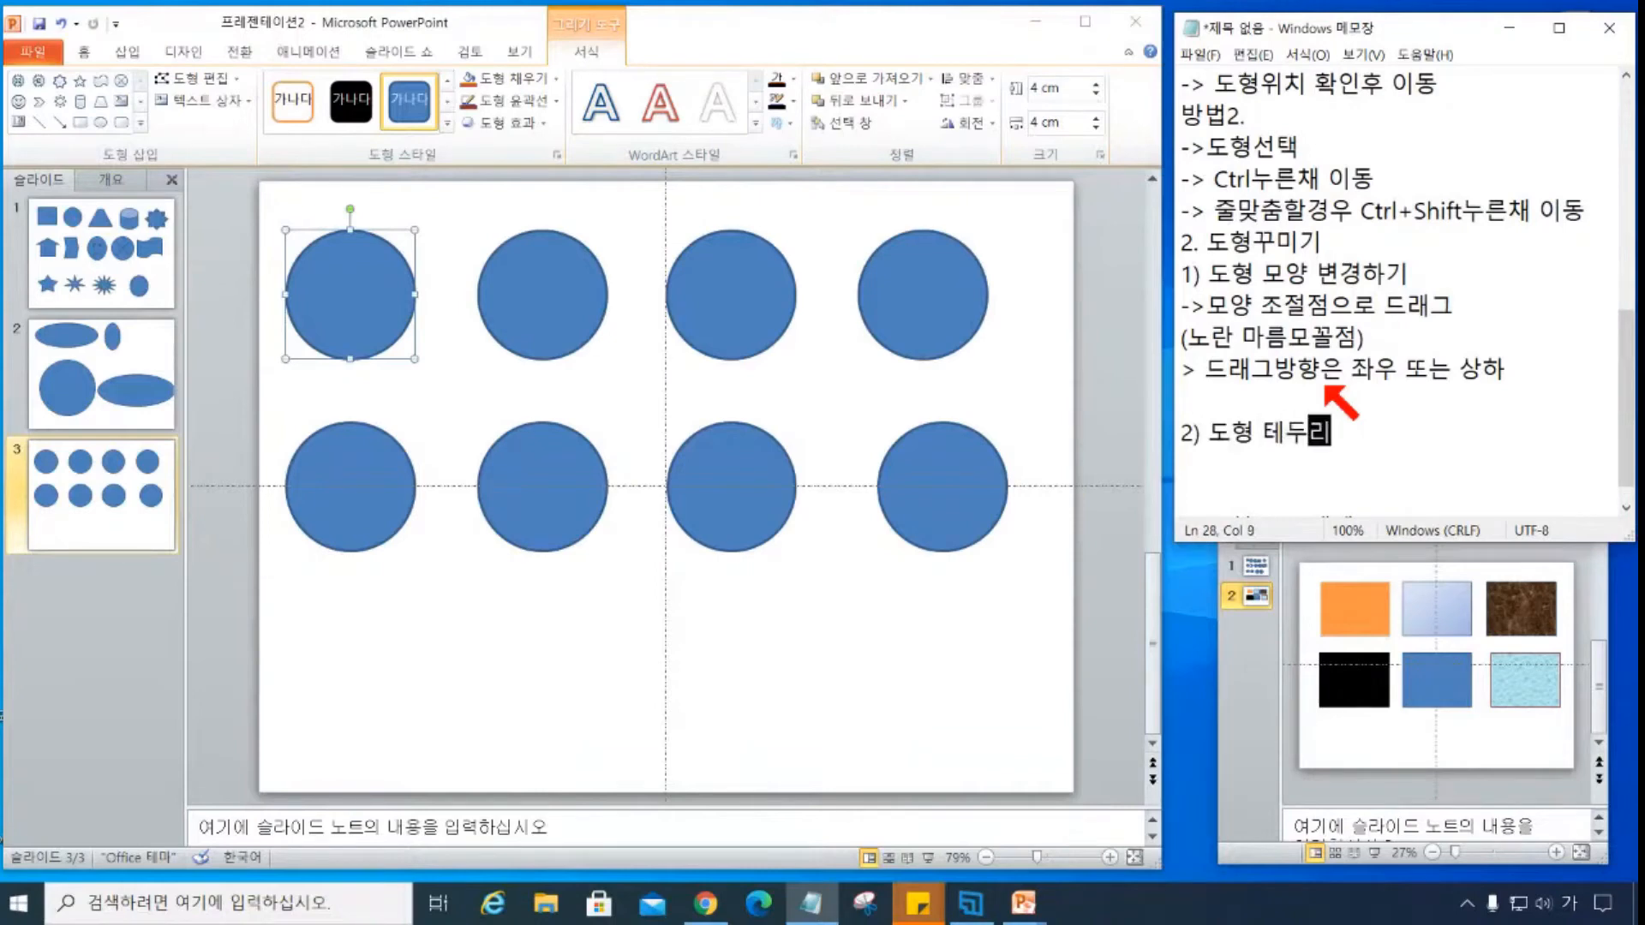
text(/채우기색 변경)
key(Return)
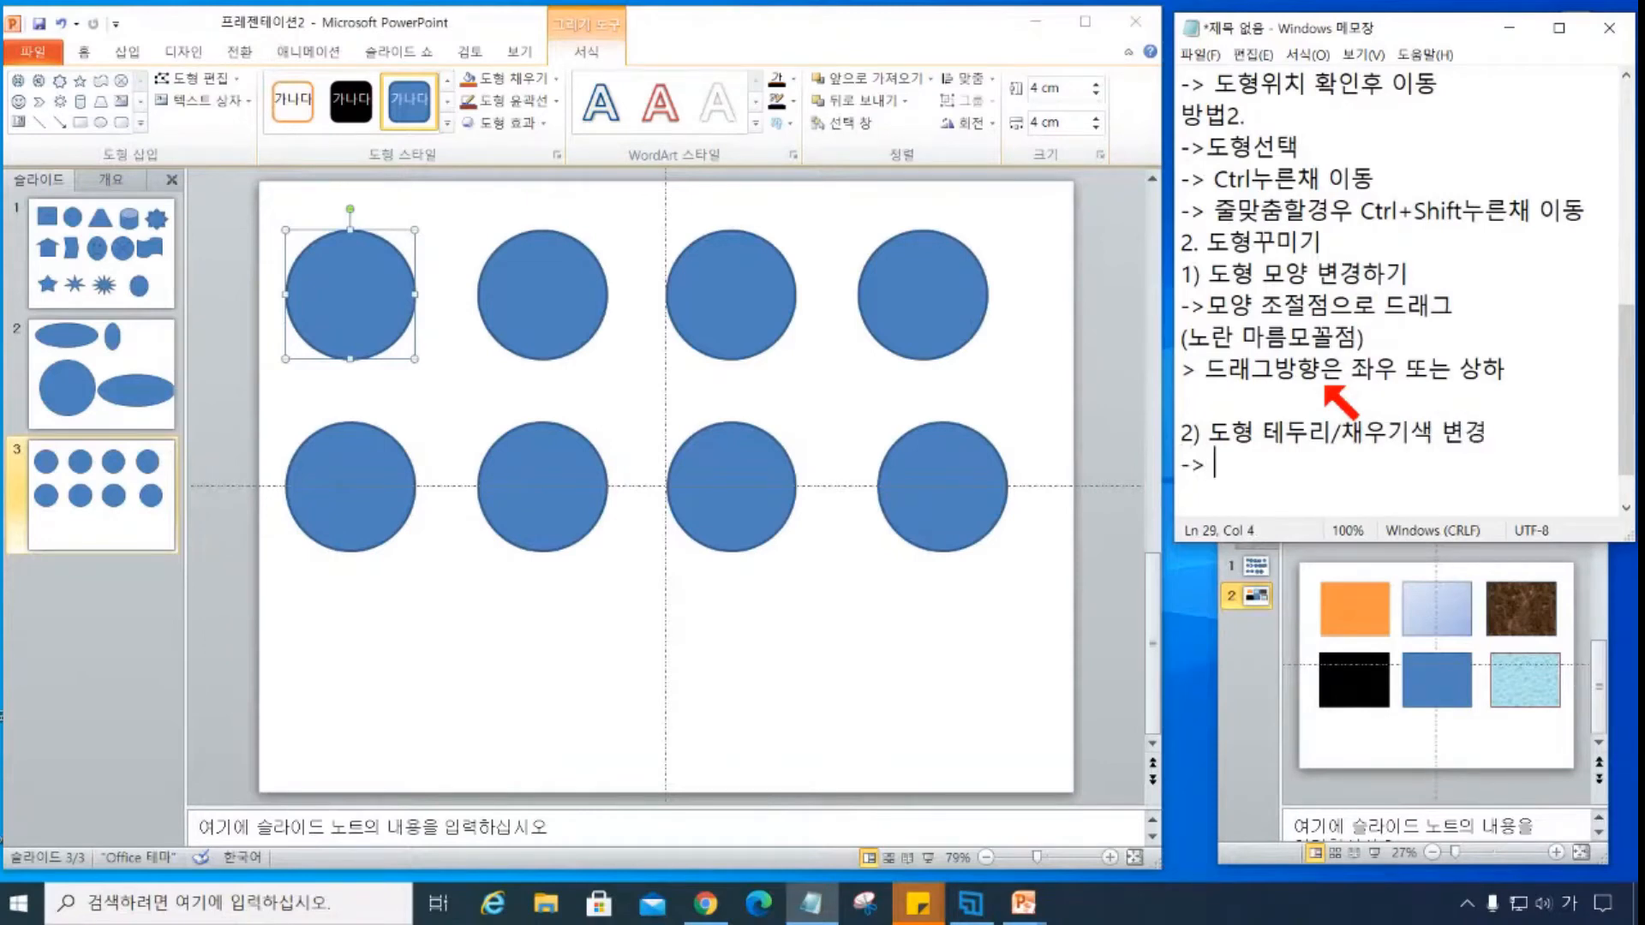
- Add the note line "-> 그리기도구-서식메뉴" under the new heading
text(-> 그리기)
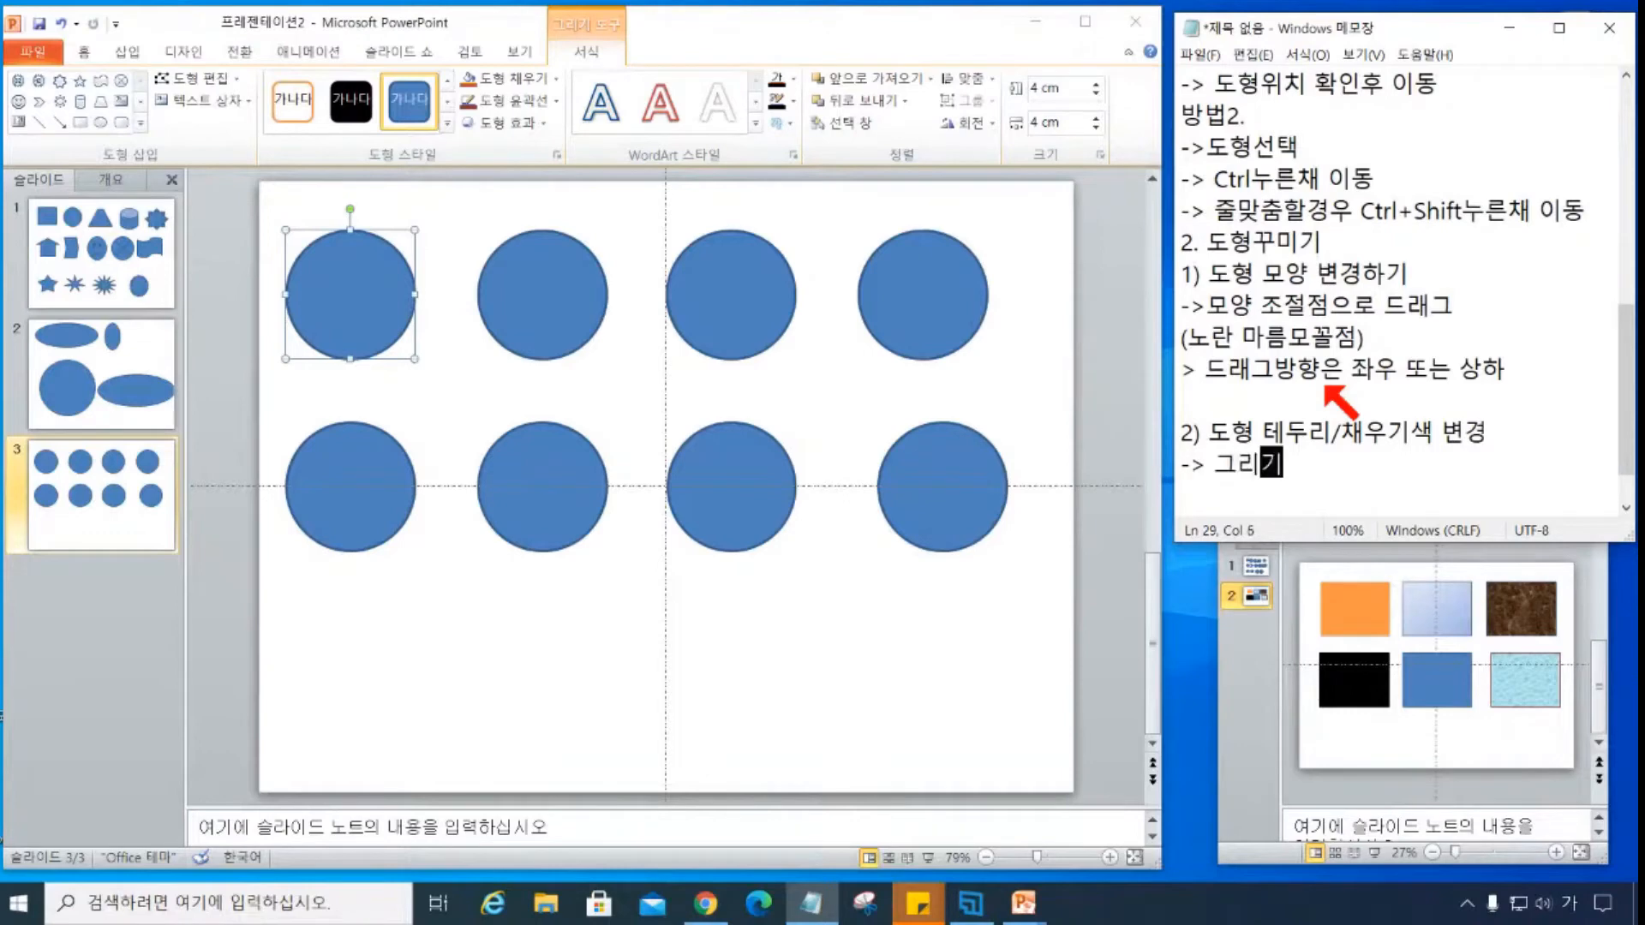
text(도구-서시)
text(메뉴)
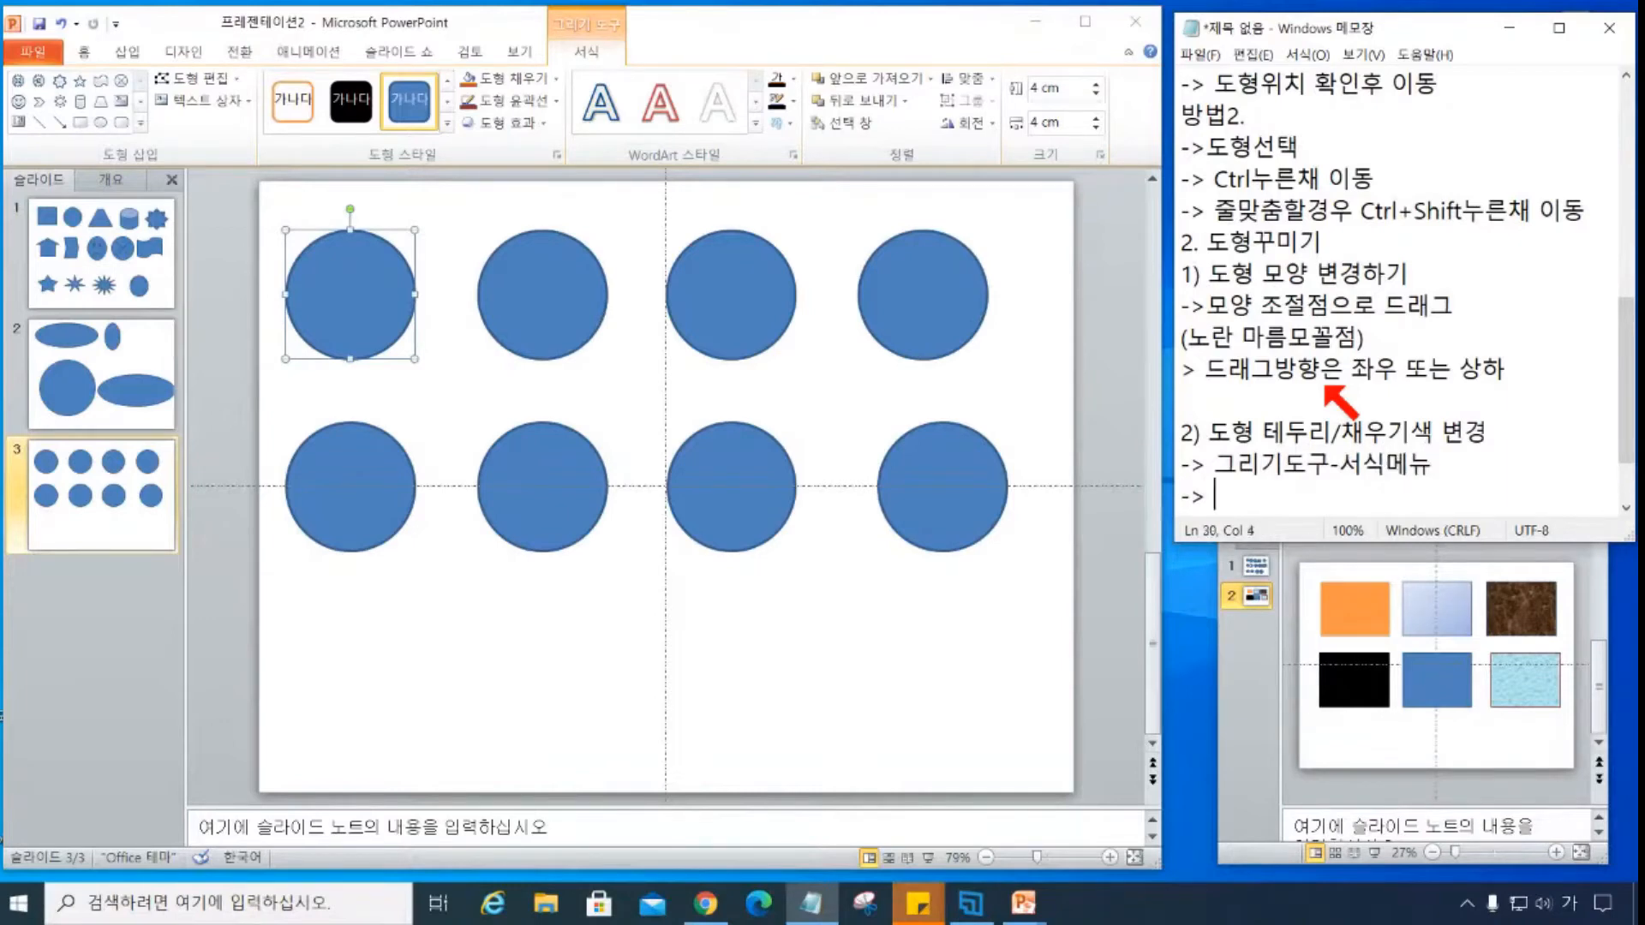
- Complete the note line "-> 간단한꾸미기-도형스타일중 빠른스타일" below the 서식메뉴 line
text(간ㄷ)
text(미)
text(기)
text(-)
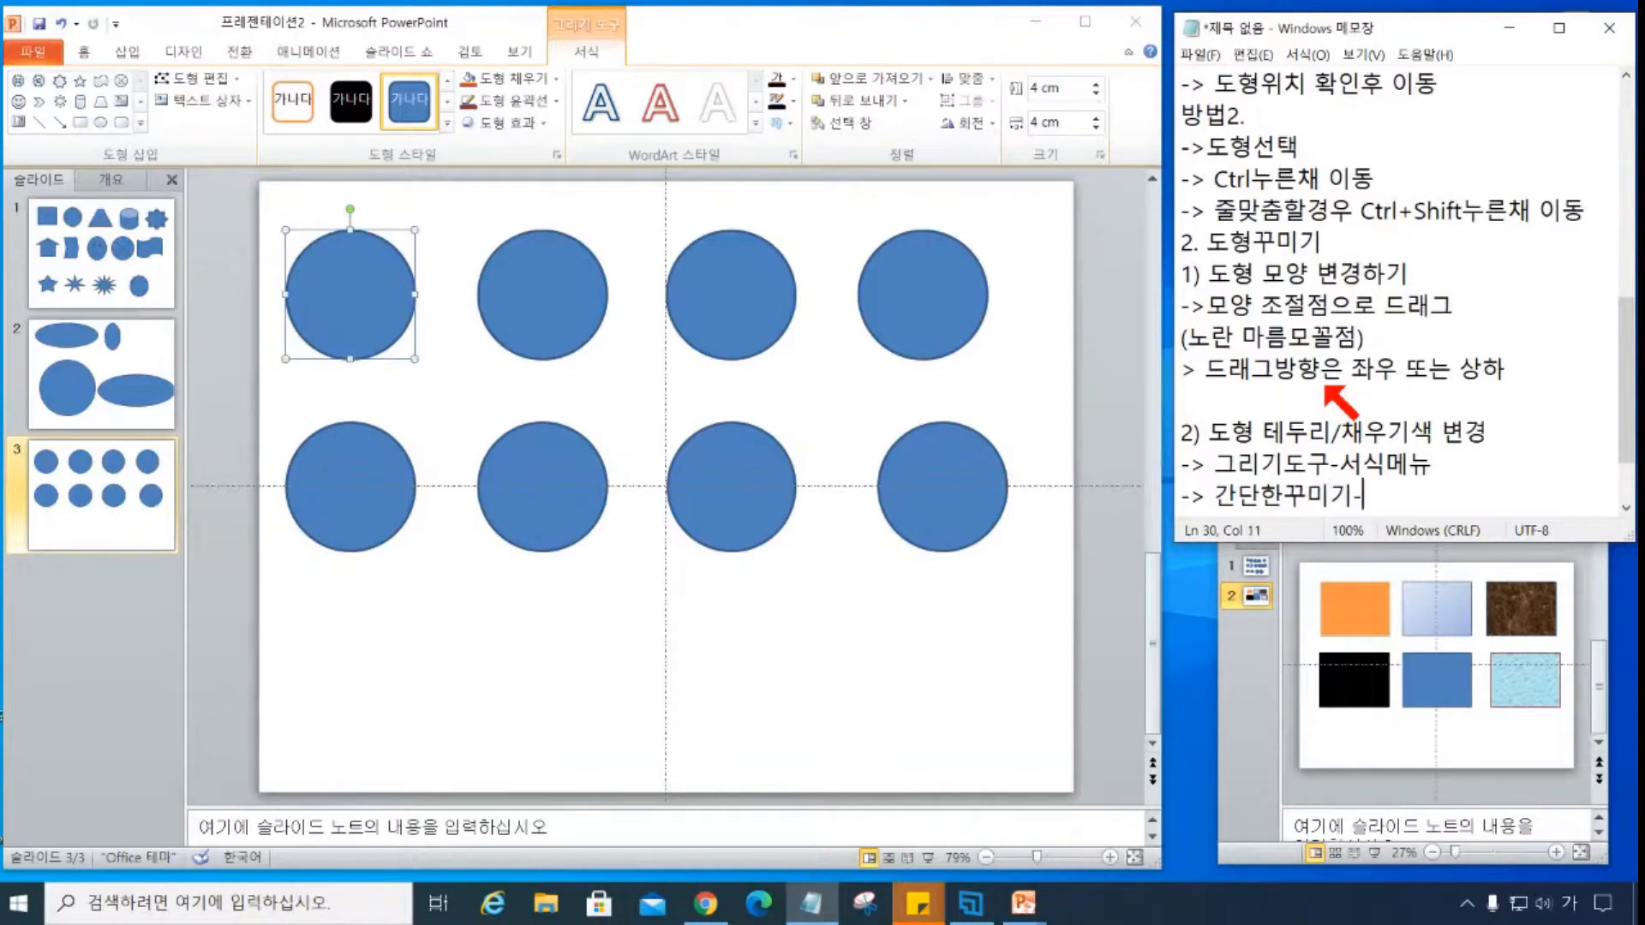
text(도형시타이)
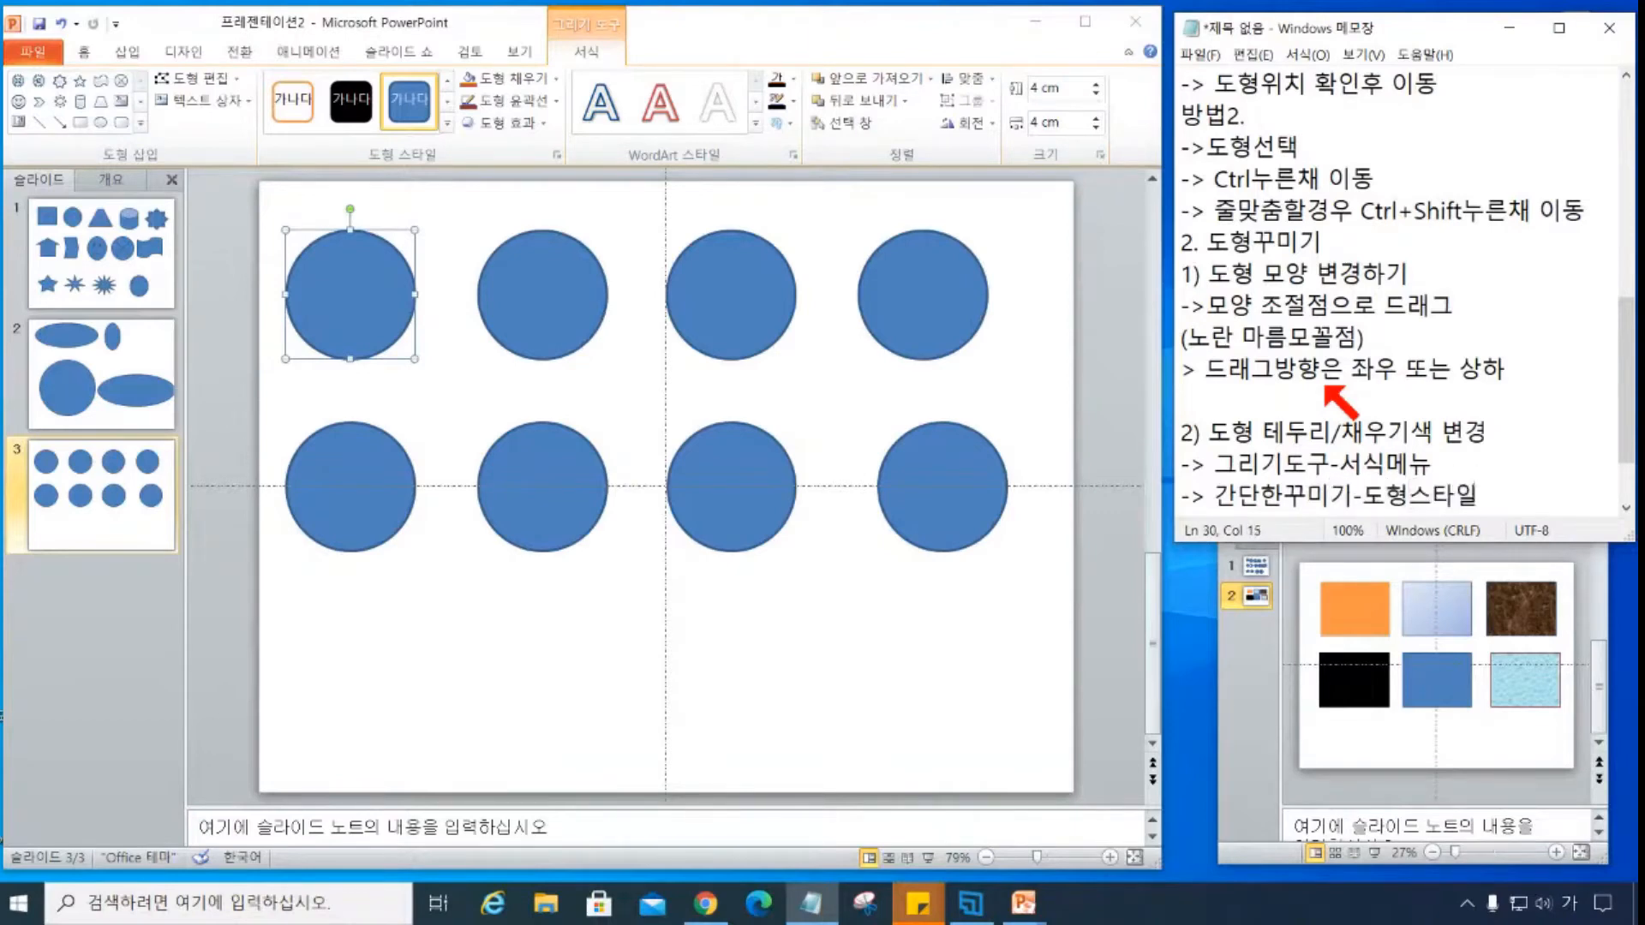
text( 빠른스)
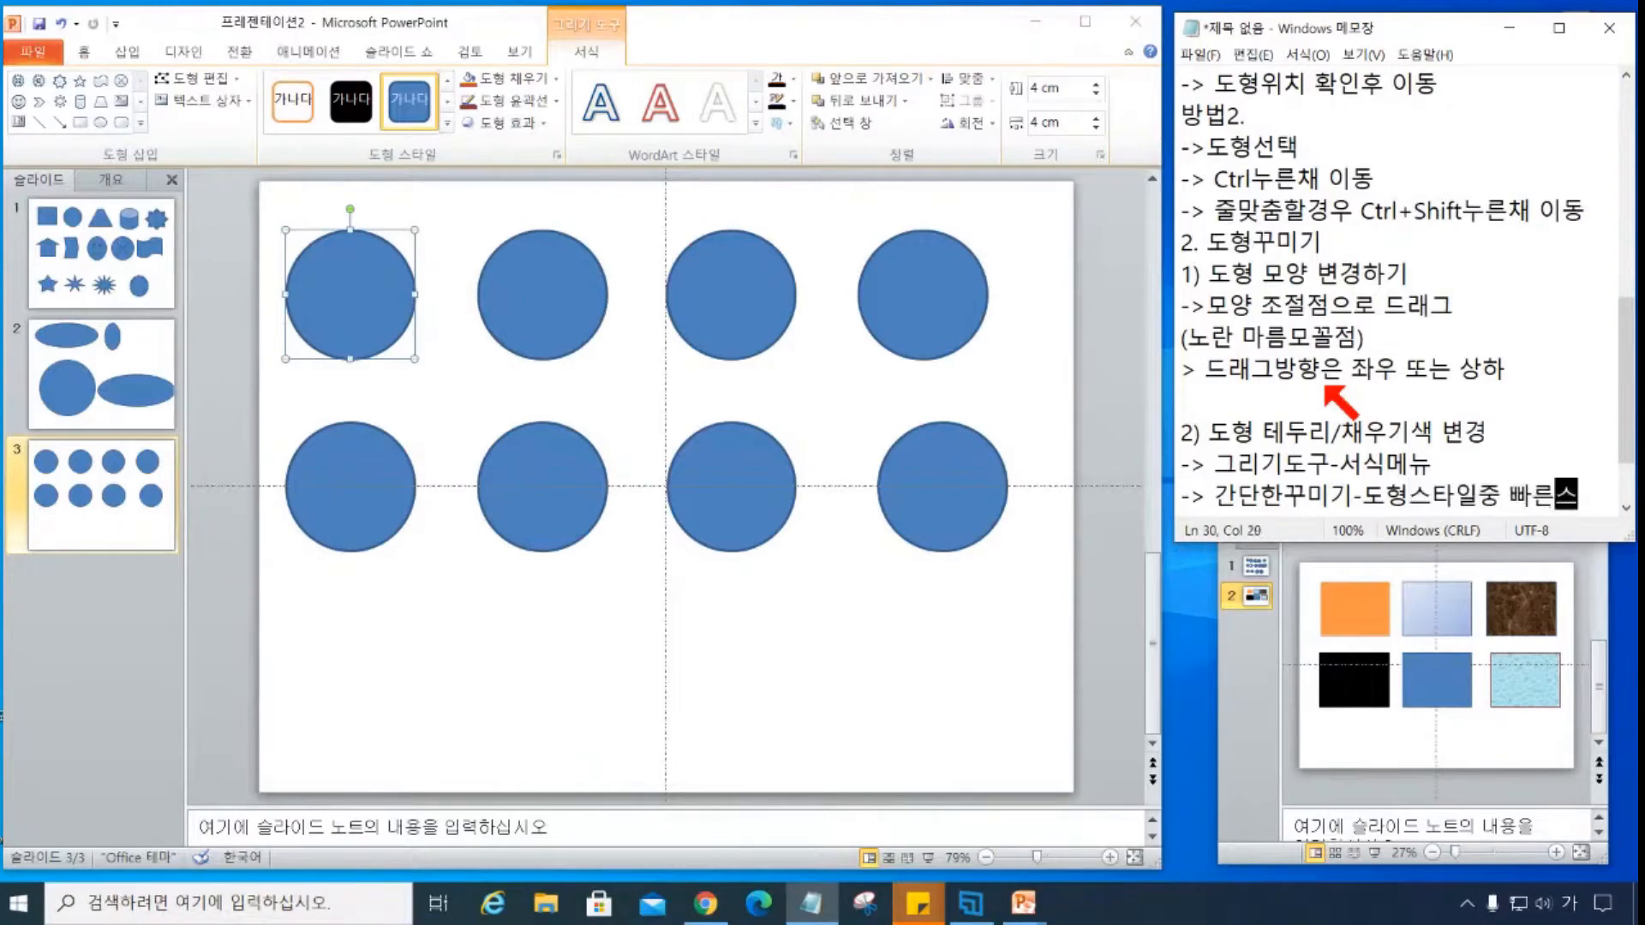
text(타일)
key(Return)
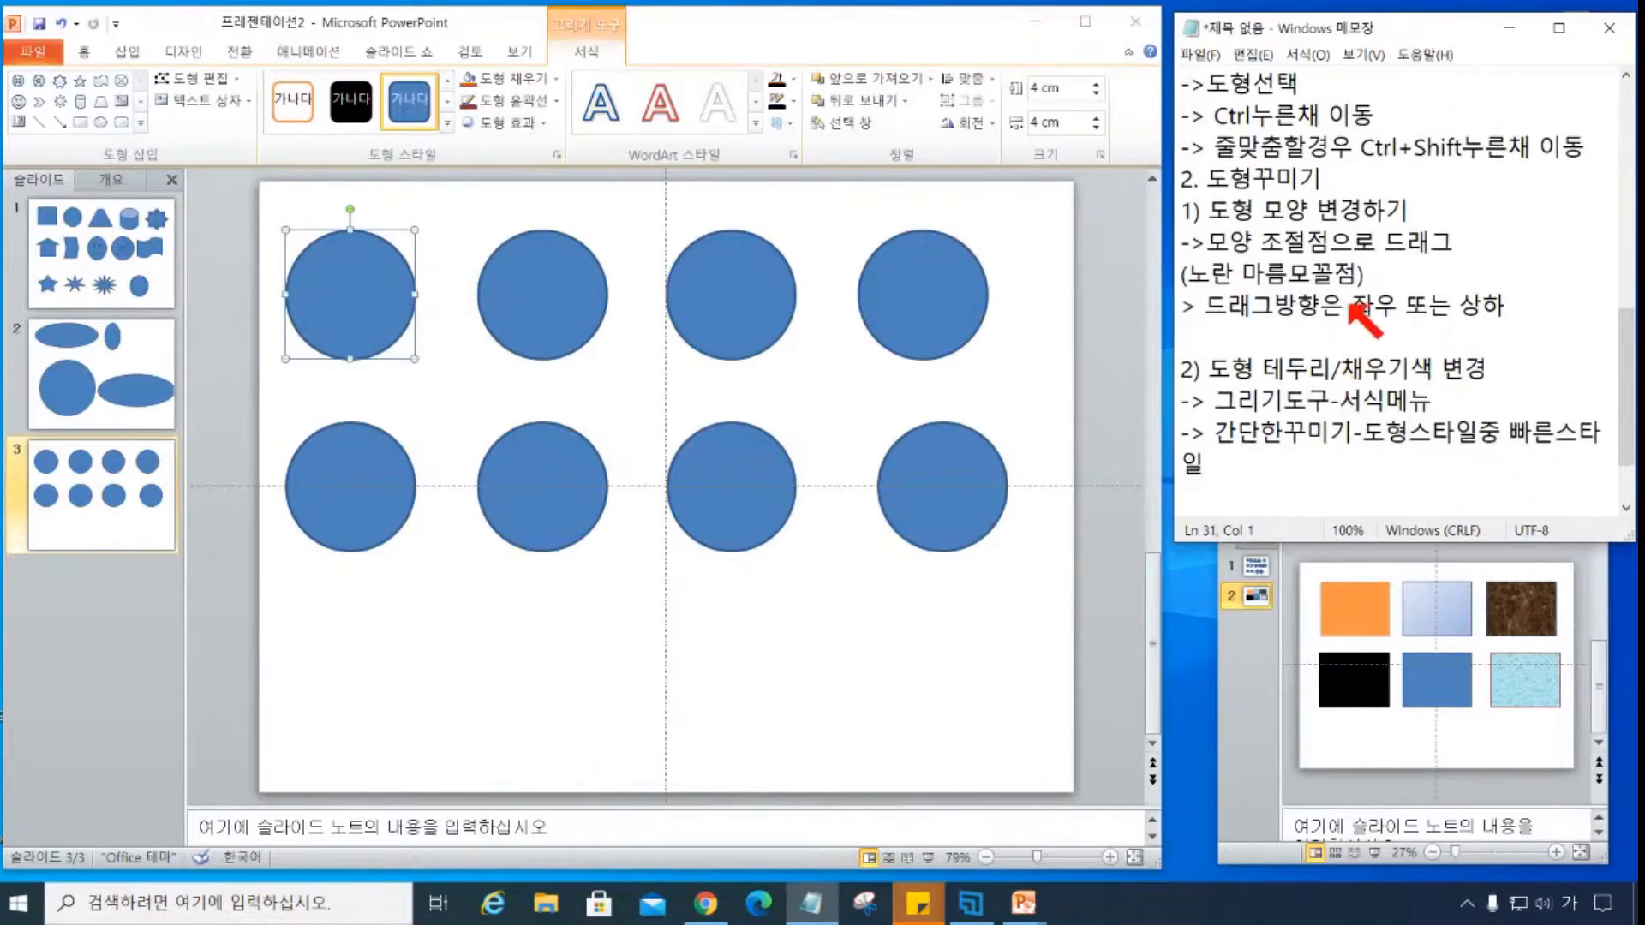
click(1354, 431)
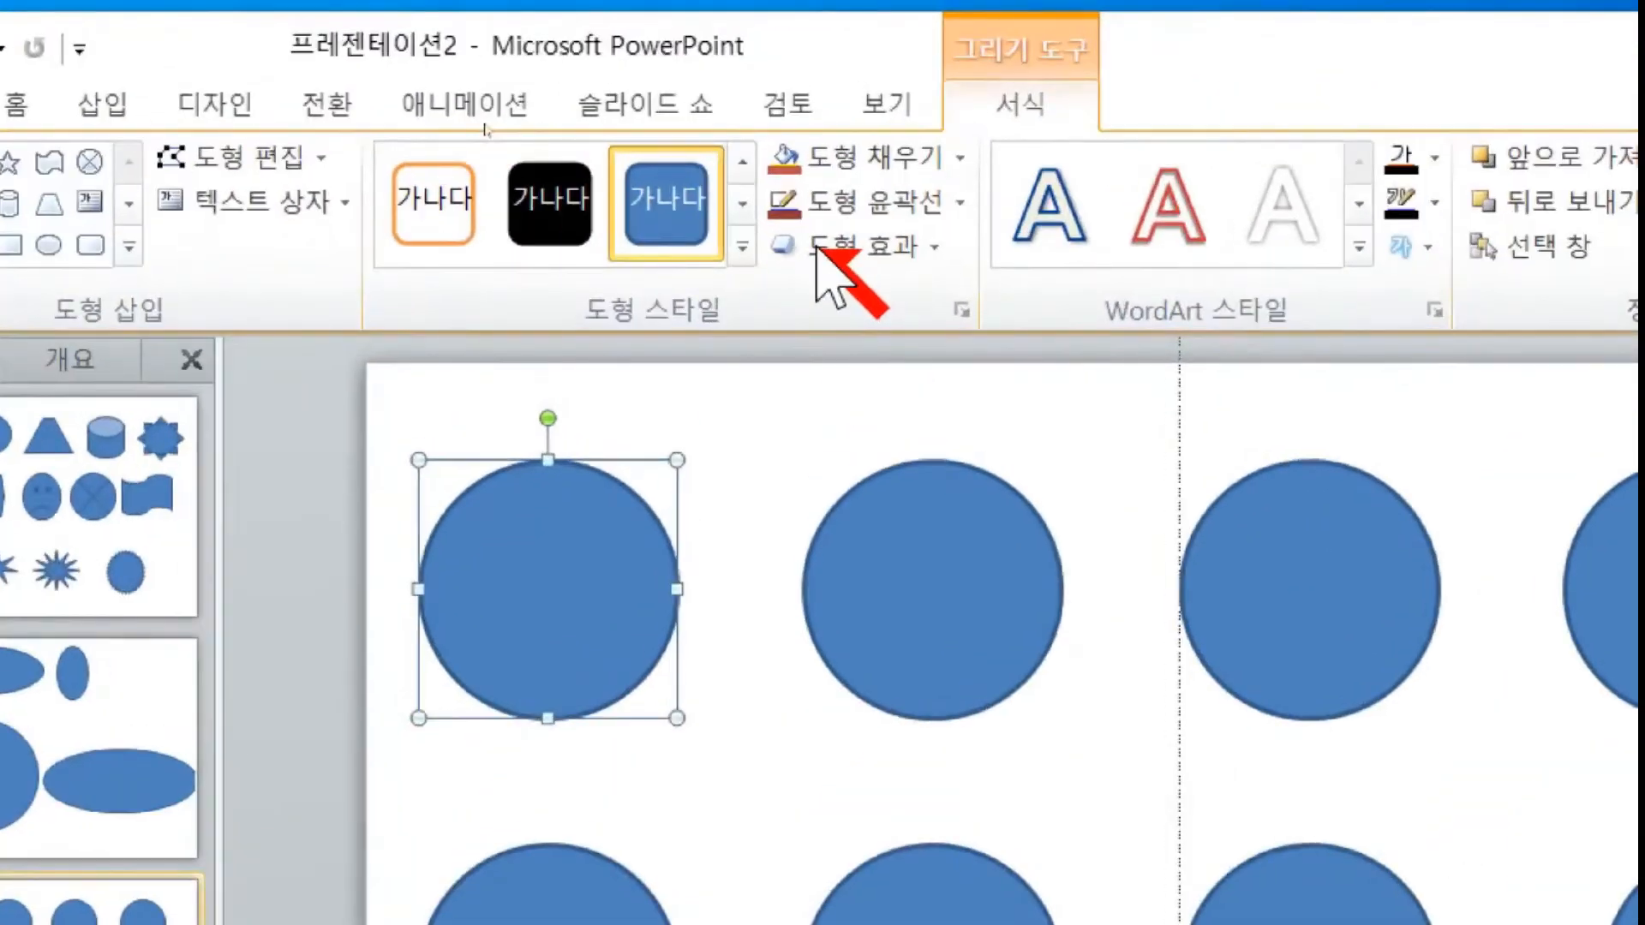
- Apply the quick shape style with a black outline and white fill to the first circle in the upper row
click(745, 257)
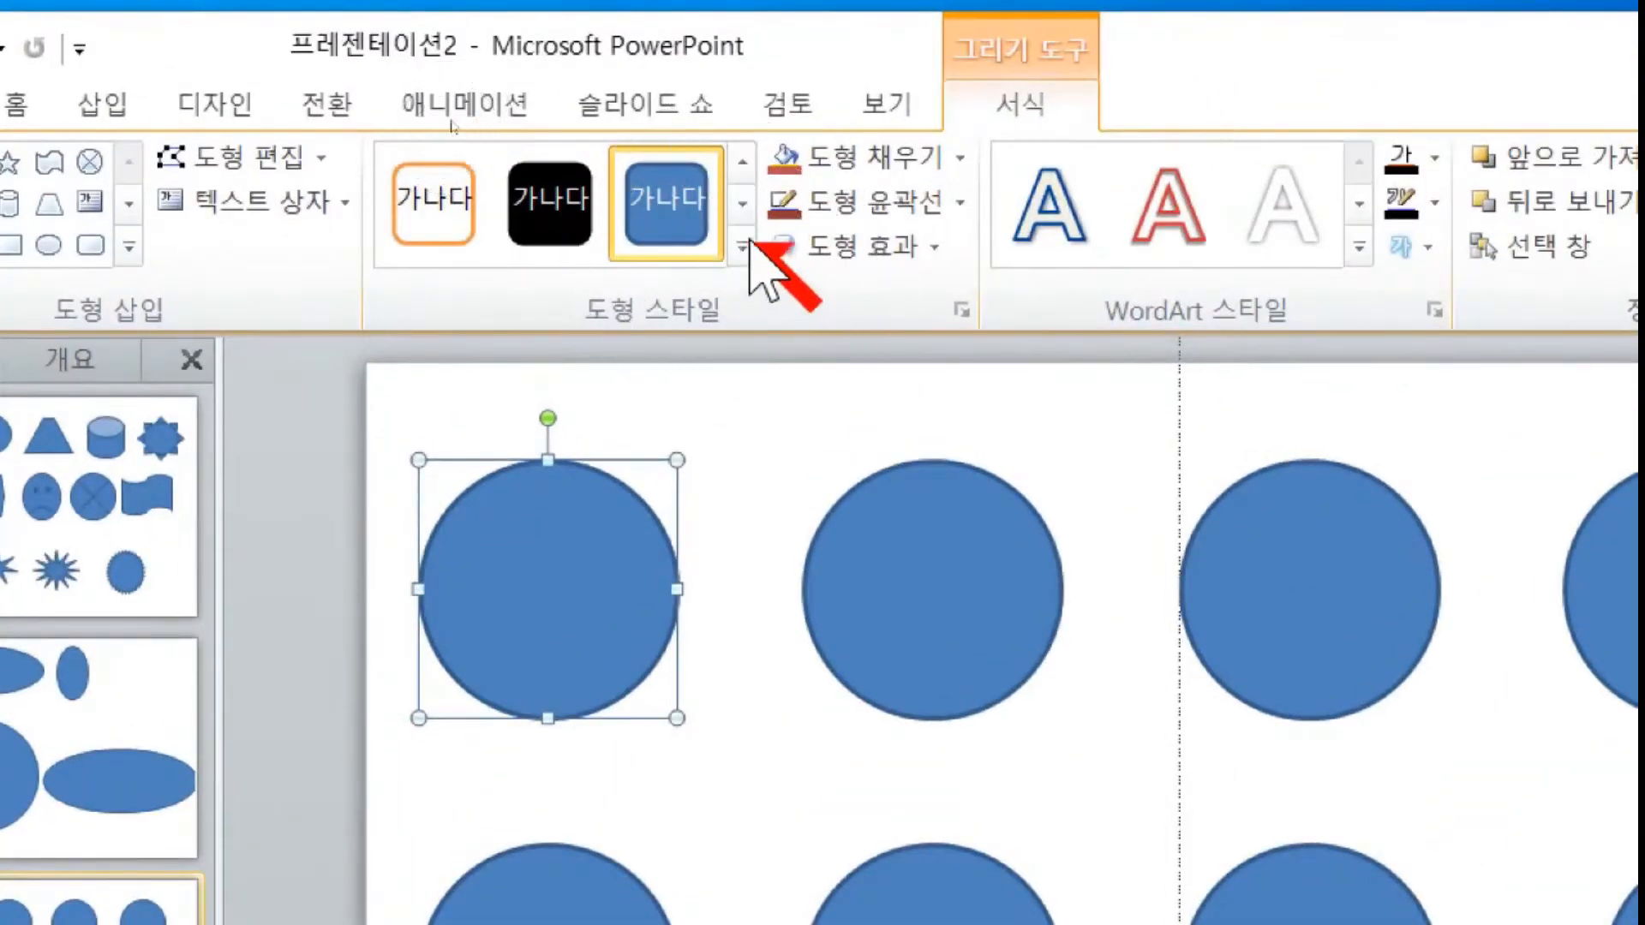
click(743, 249)
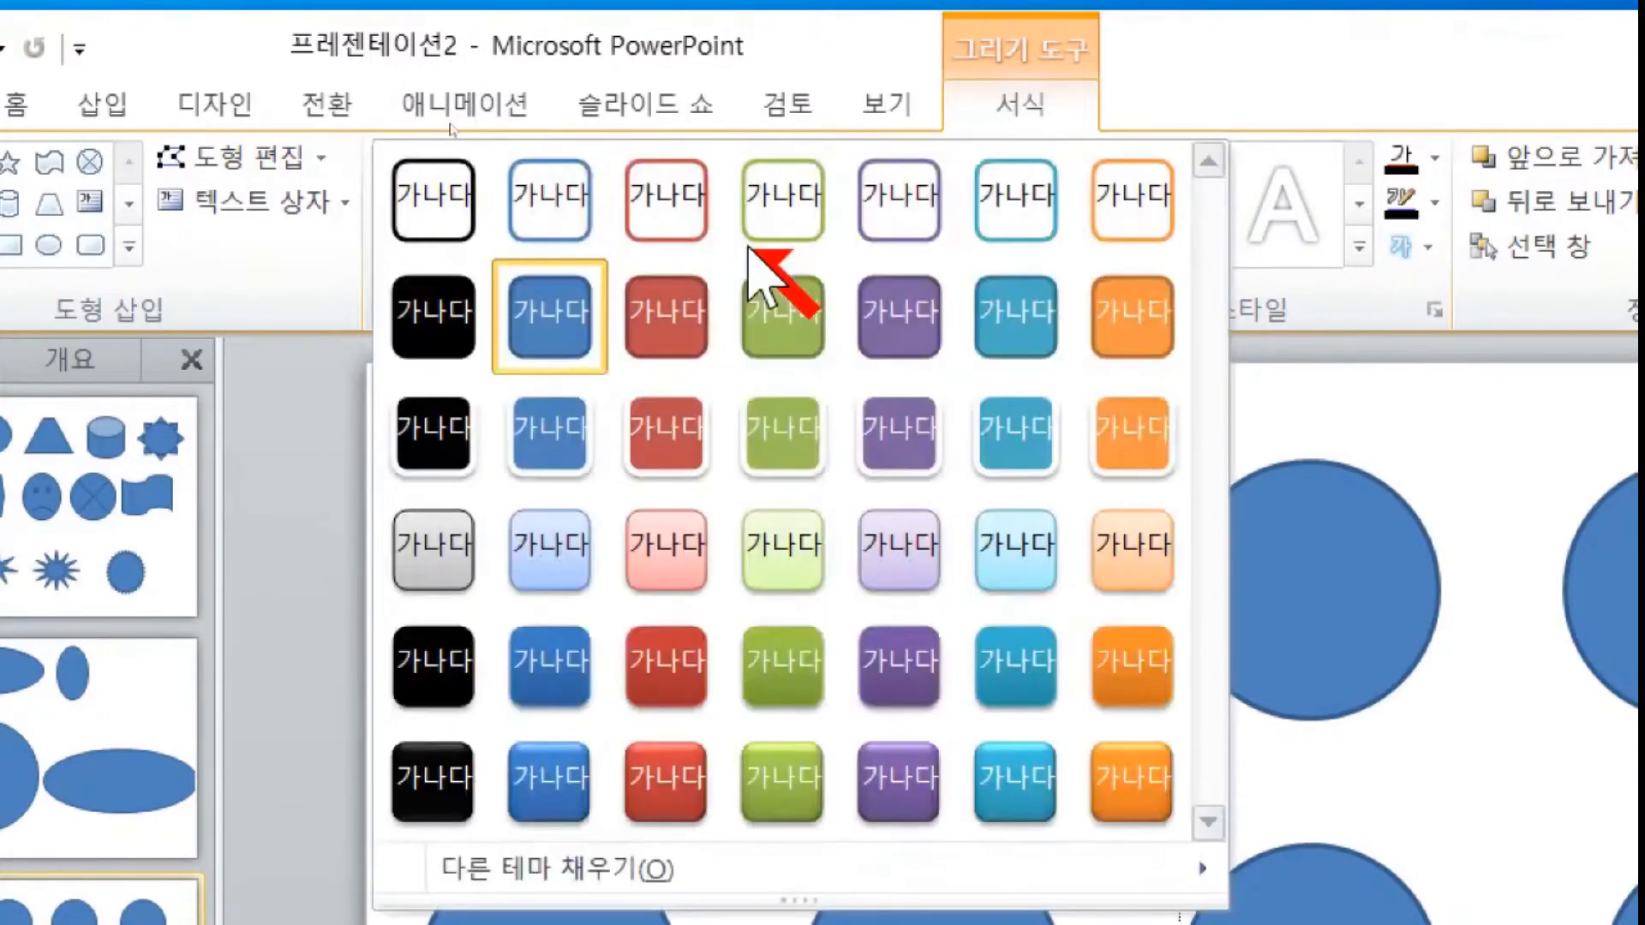
click(437, 225)
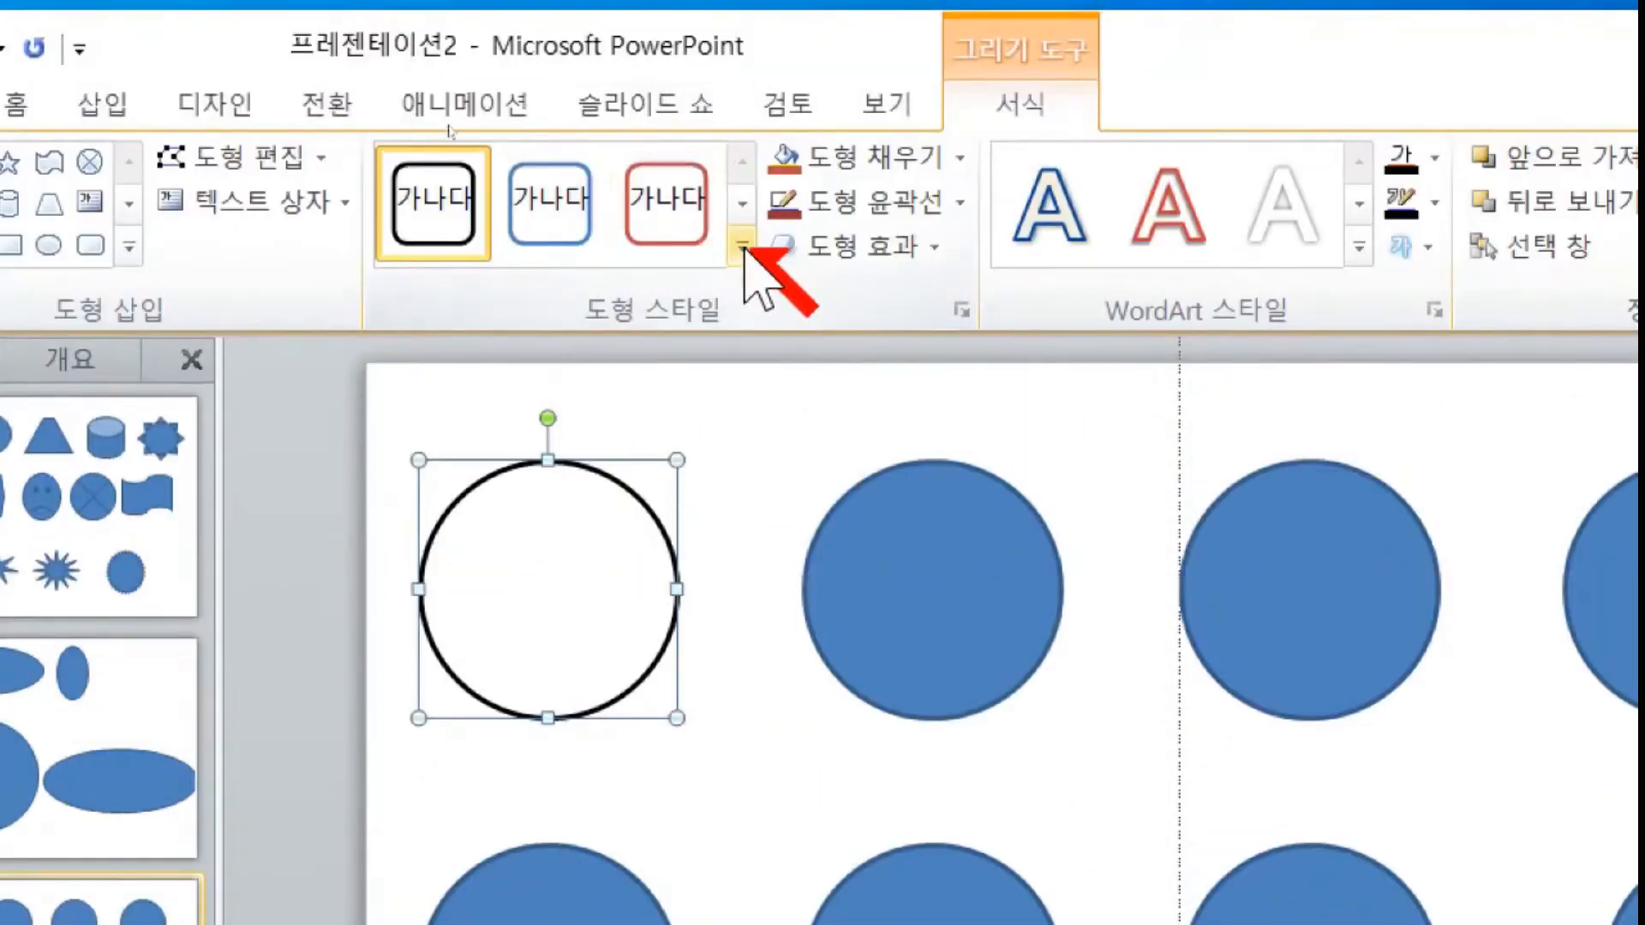
- Apply the quick shape style with an orange outline and white fill to the first circle in the upper row
click(742, 246)
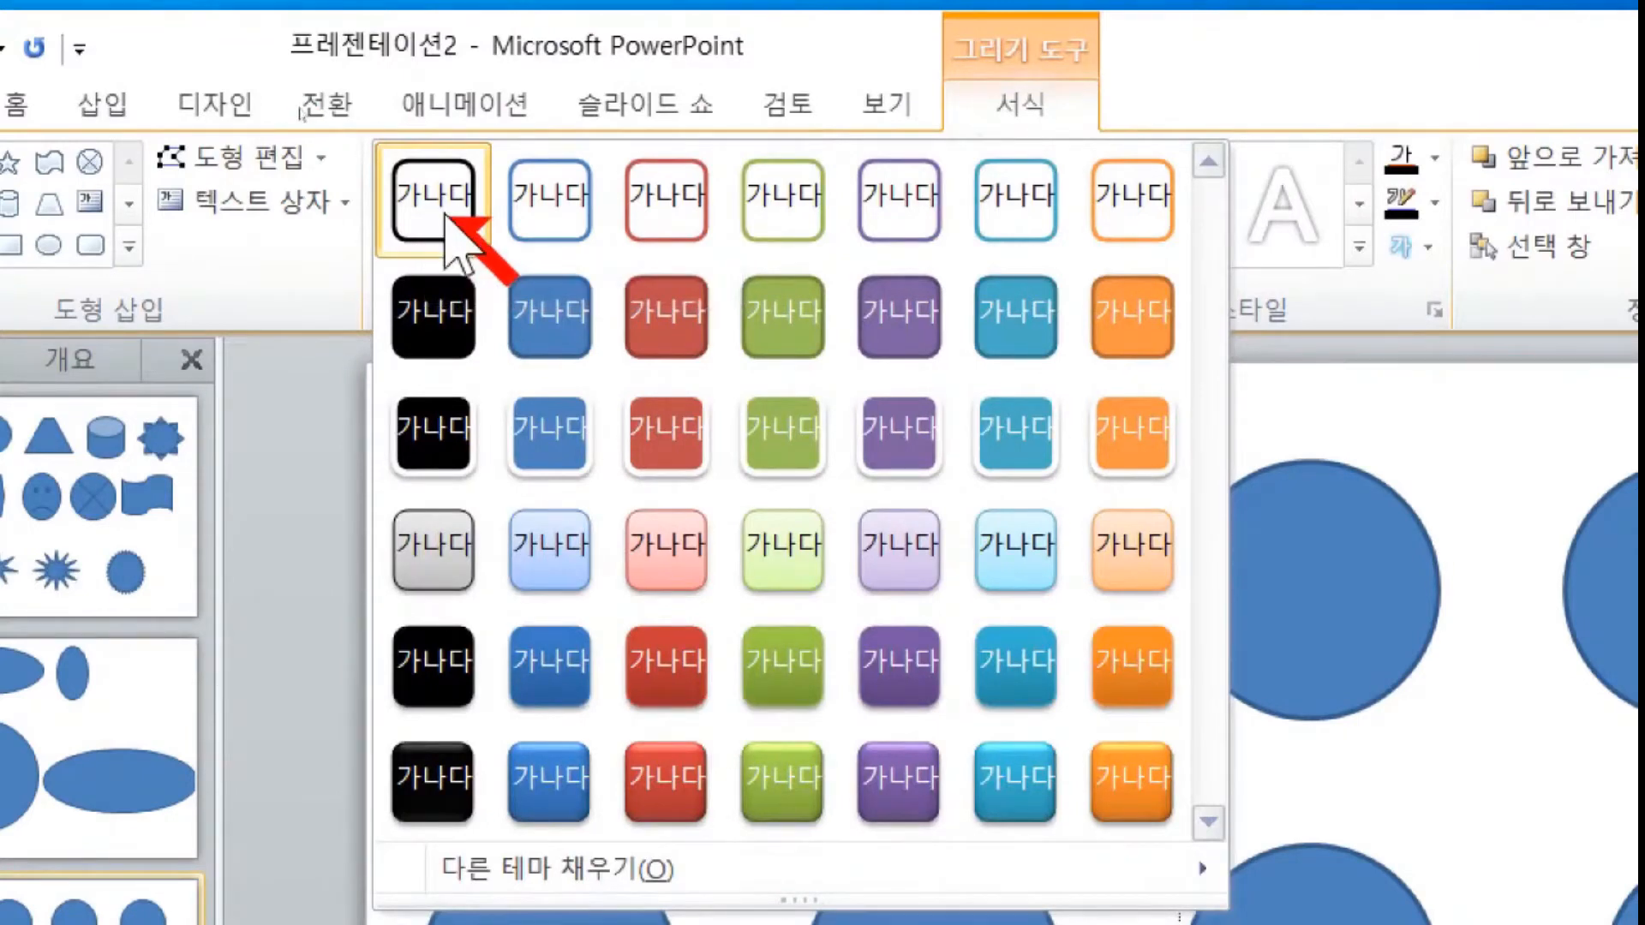
click(1144, 235)
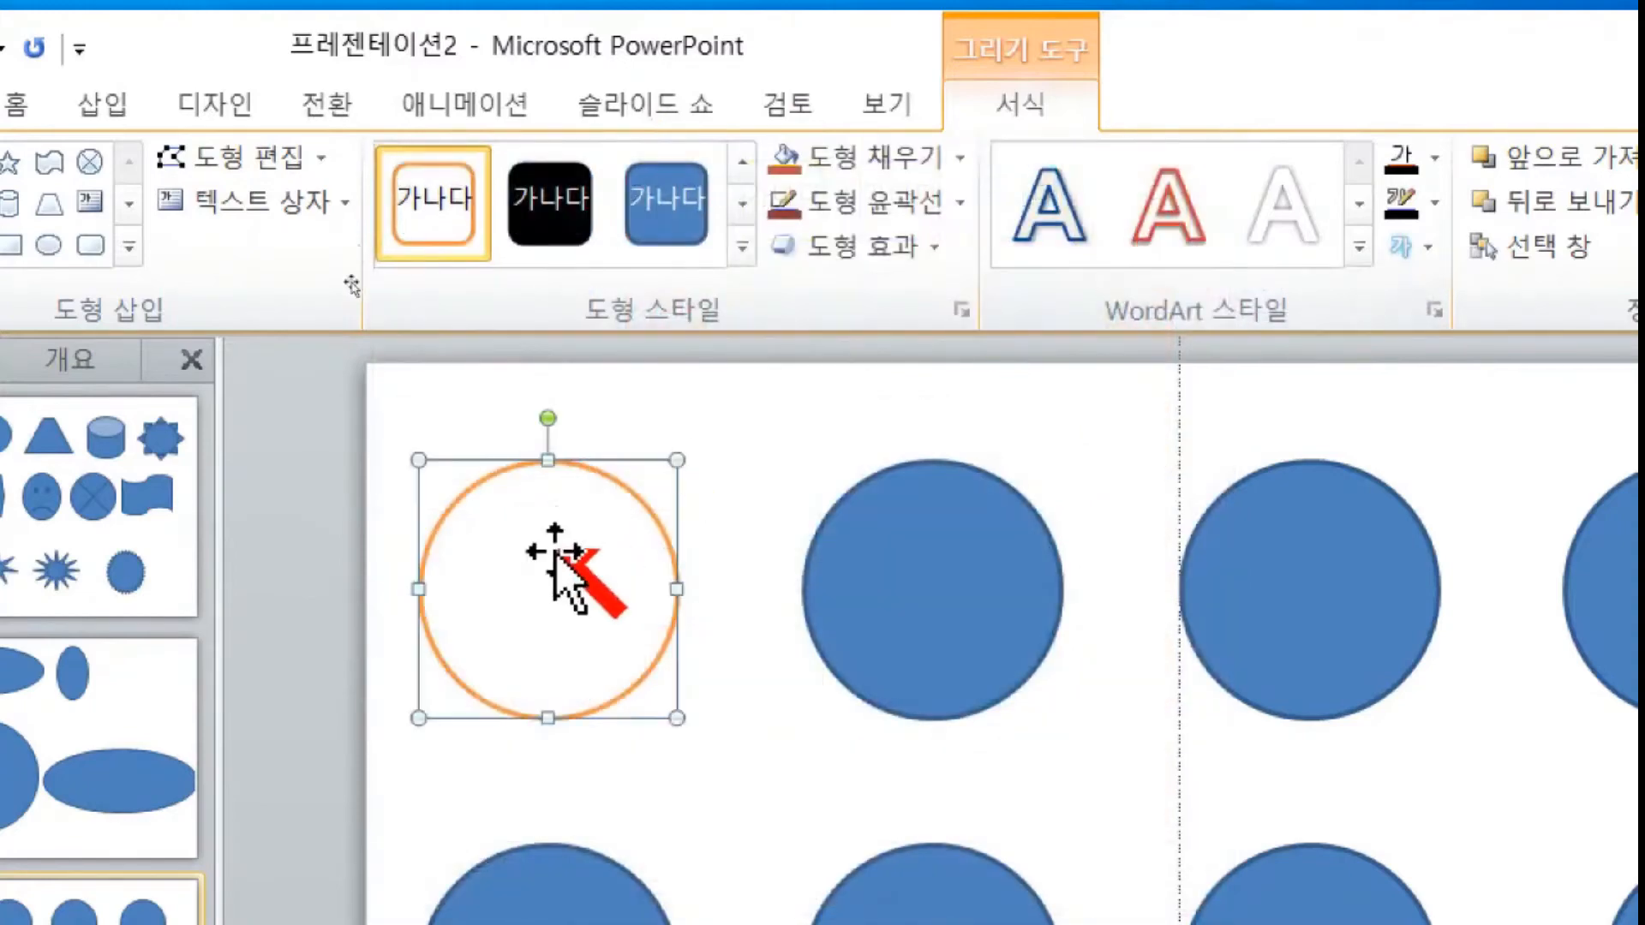
click(742, 246)
click(1180, 249)
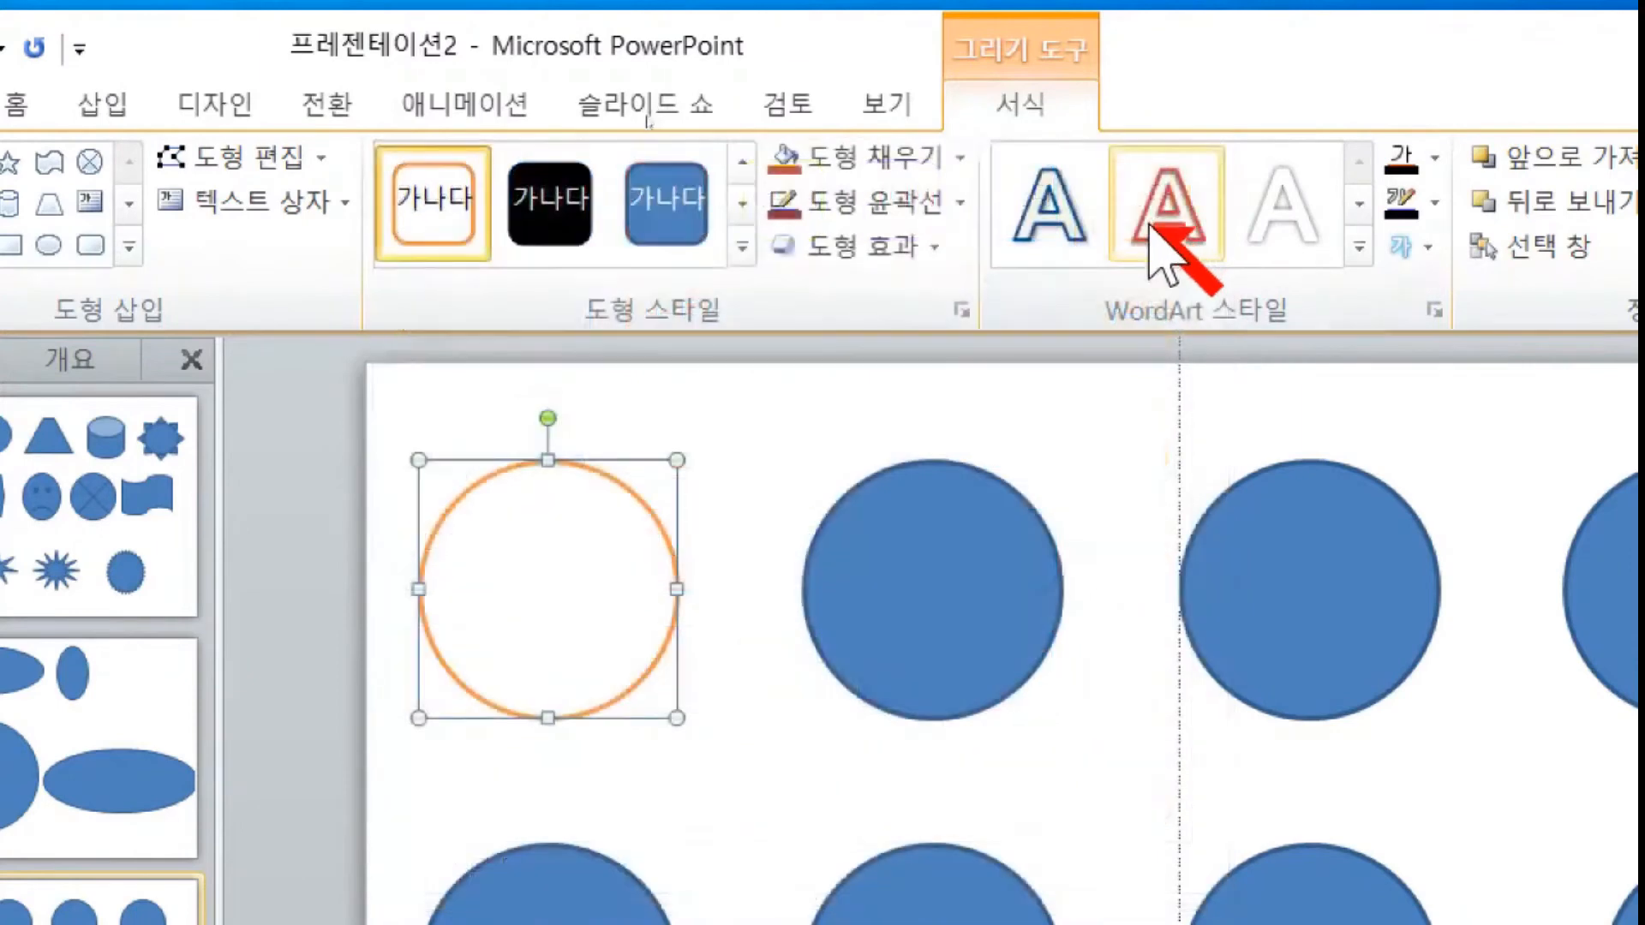
- Apply the solid purple quick shape style with a darker outline to the second circle in the upper row
click(924, 528)
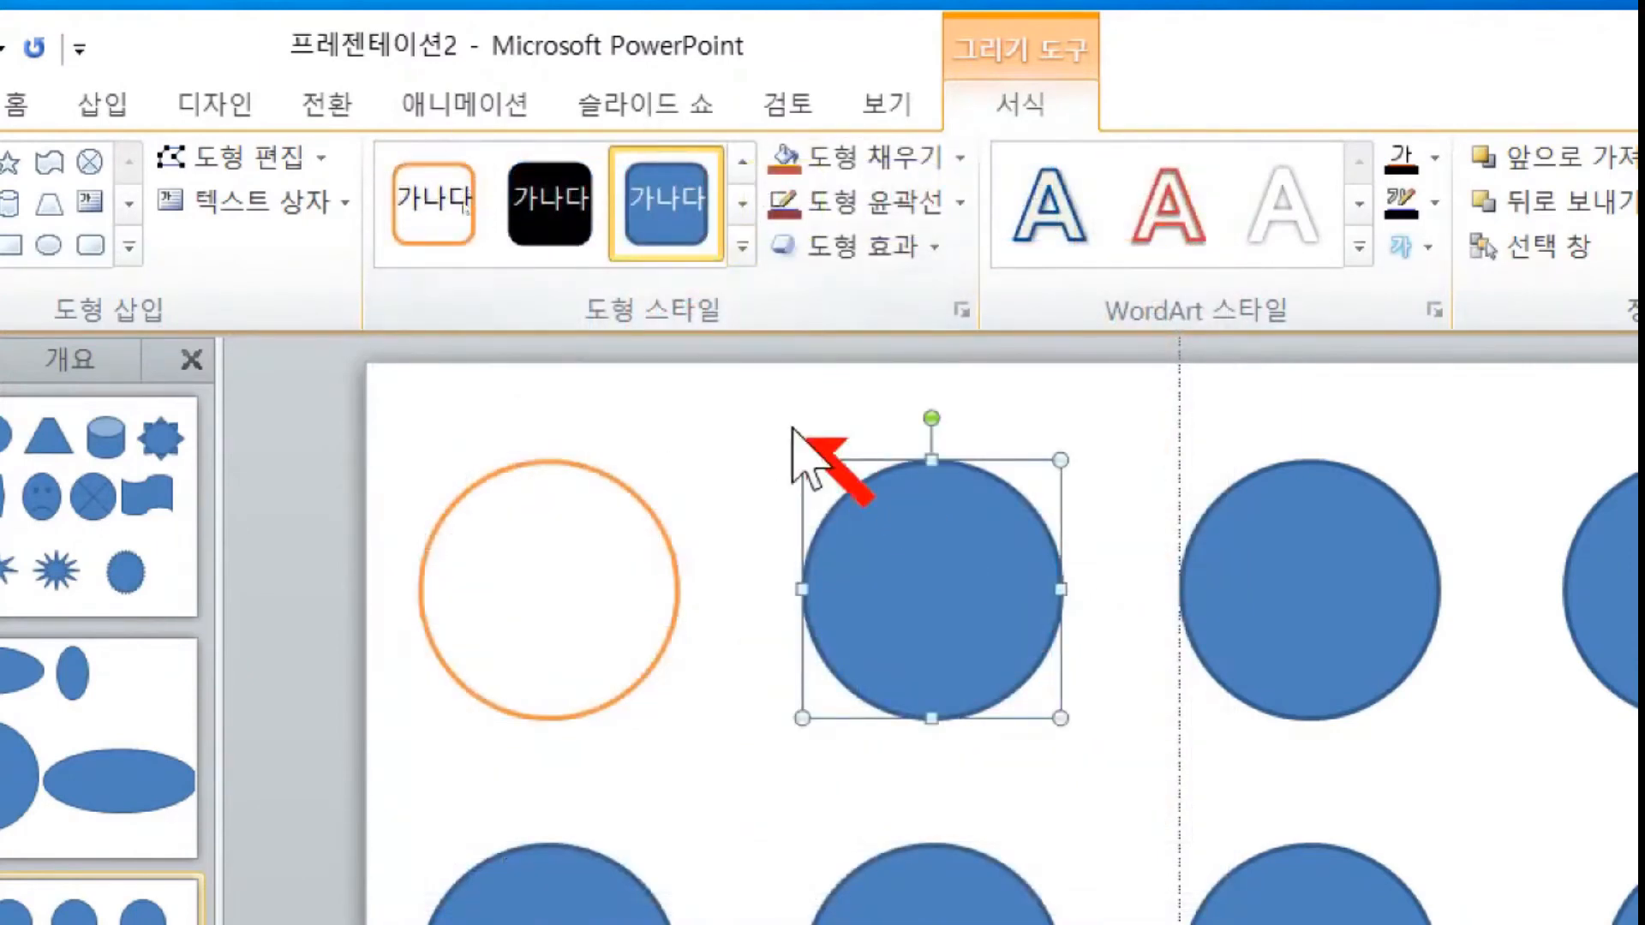
click(742, 246)
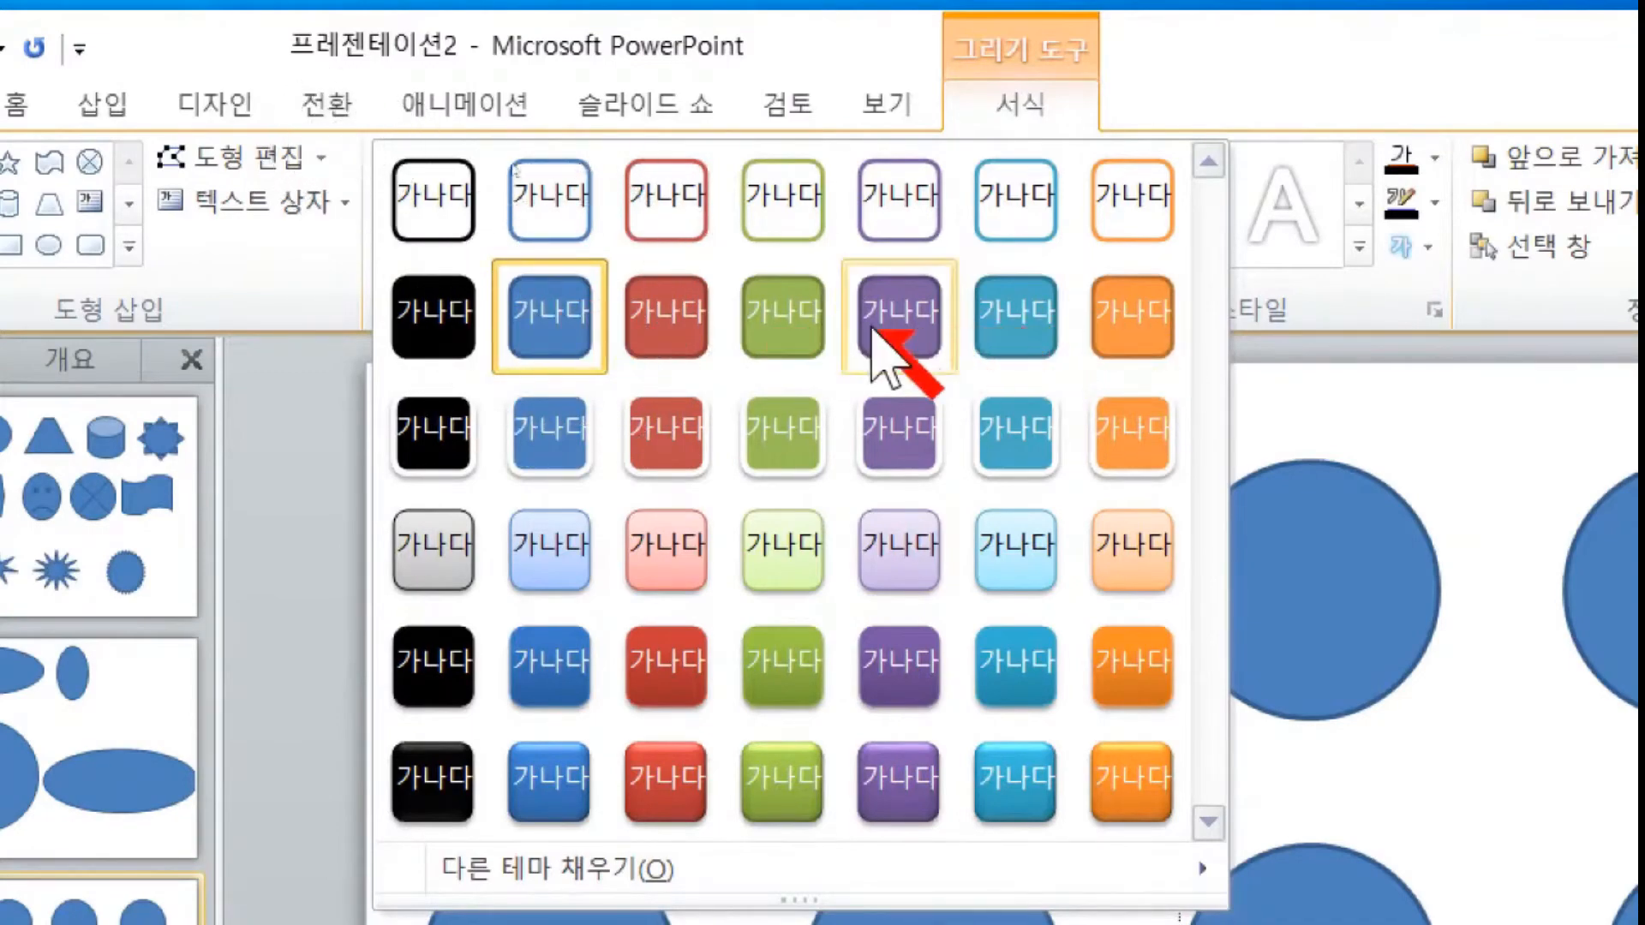
click(901, 347)
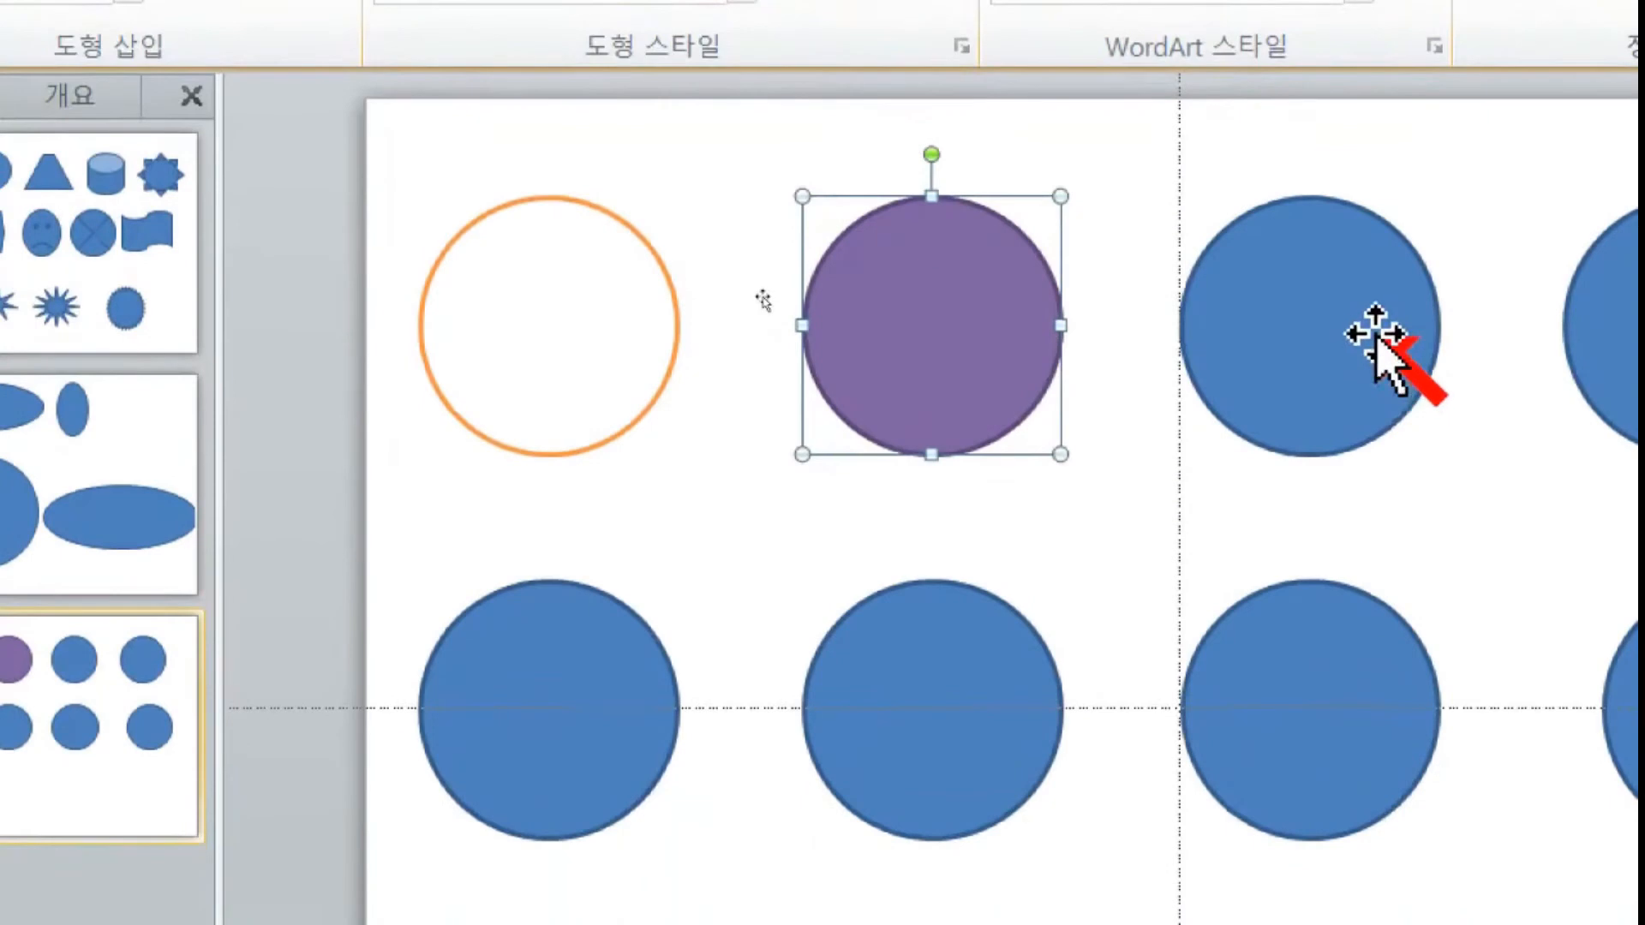
- Apply the red 강한 효과 quick shape style to the third circle in the upper row
click(1374, 337)
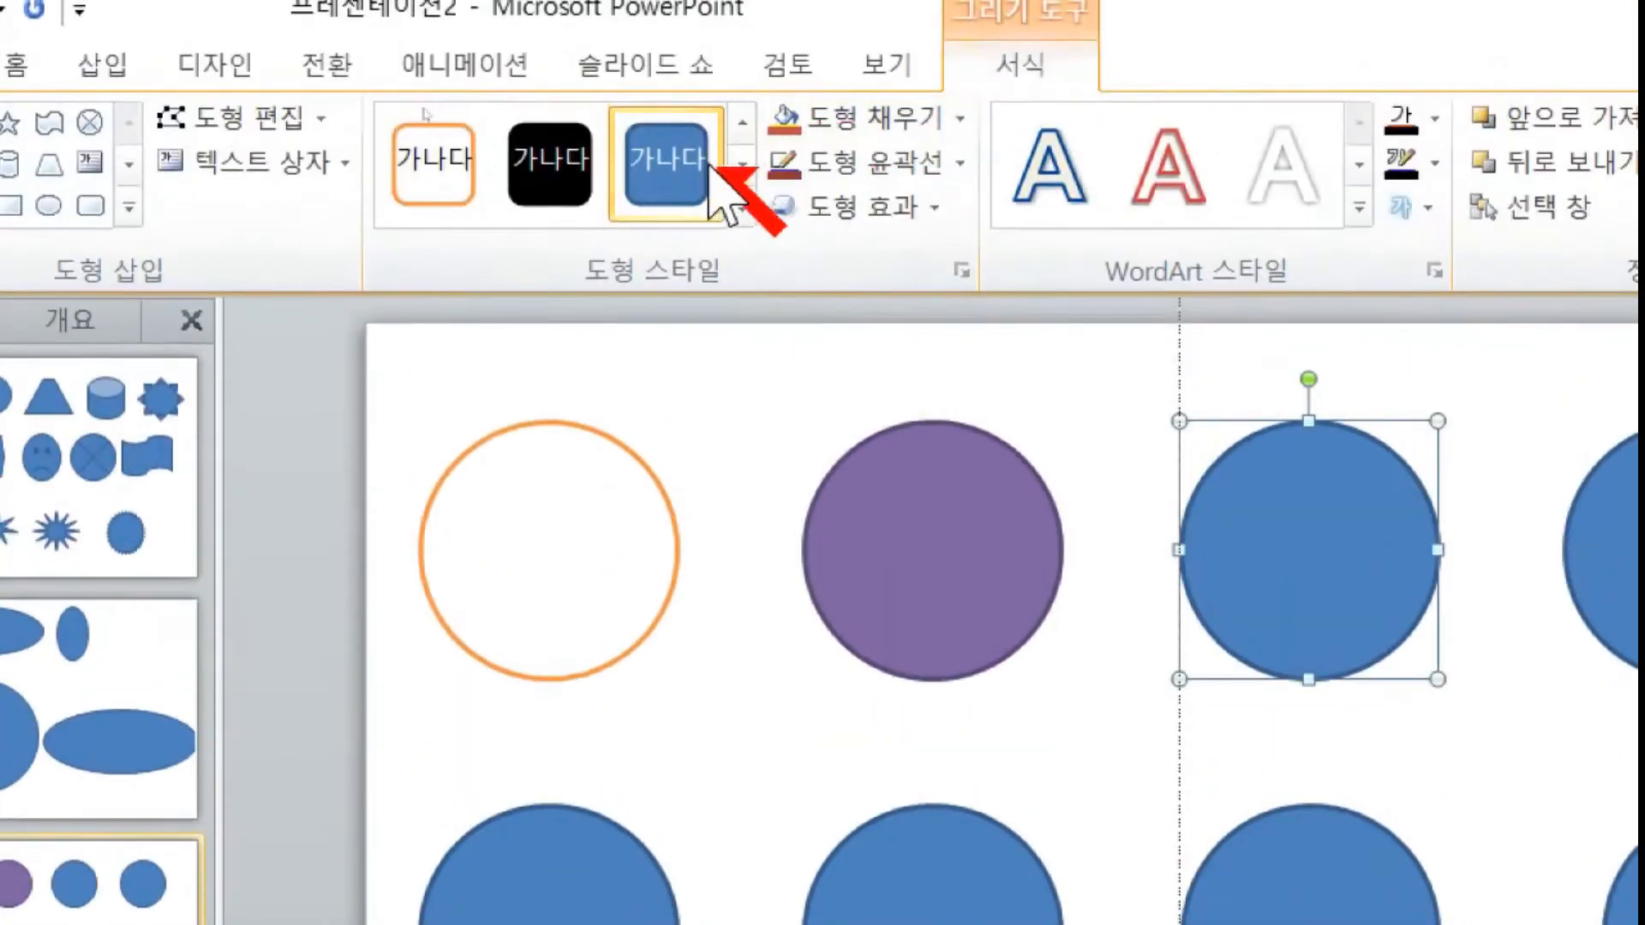
click(742, 206)
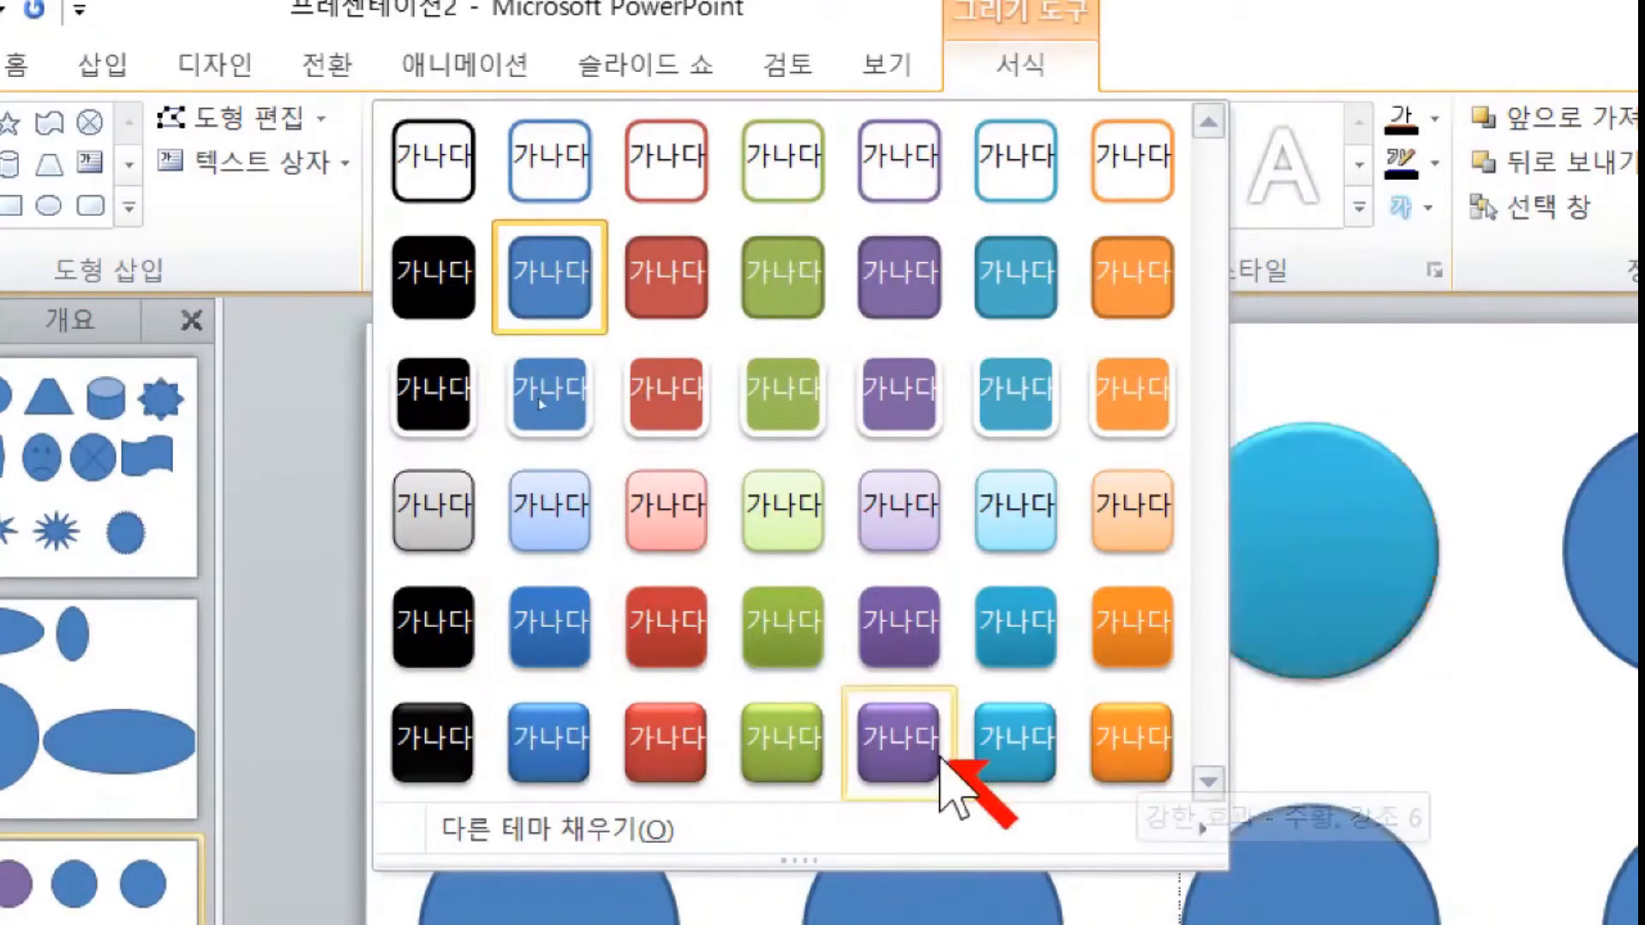
click(669, 728)
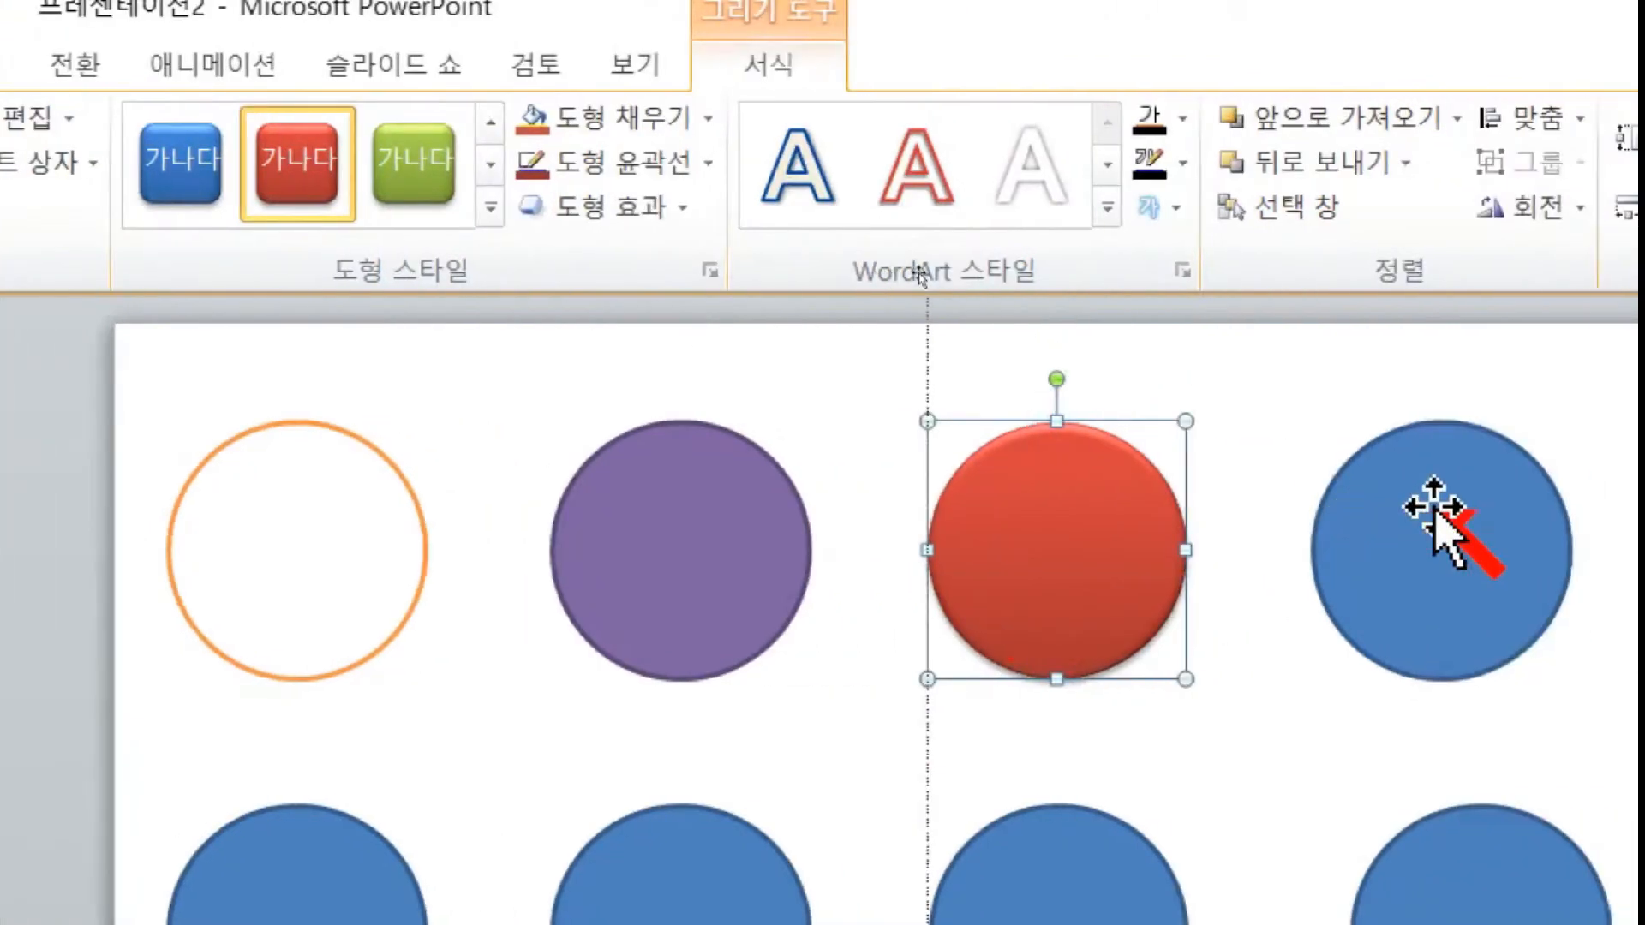
- Apply the green quick shape style with a white outline to the fourth circle in the upper row
click(1431, 514)
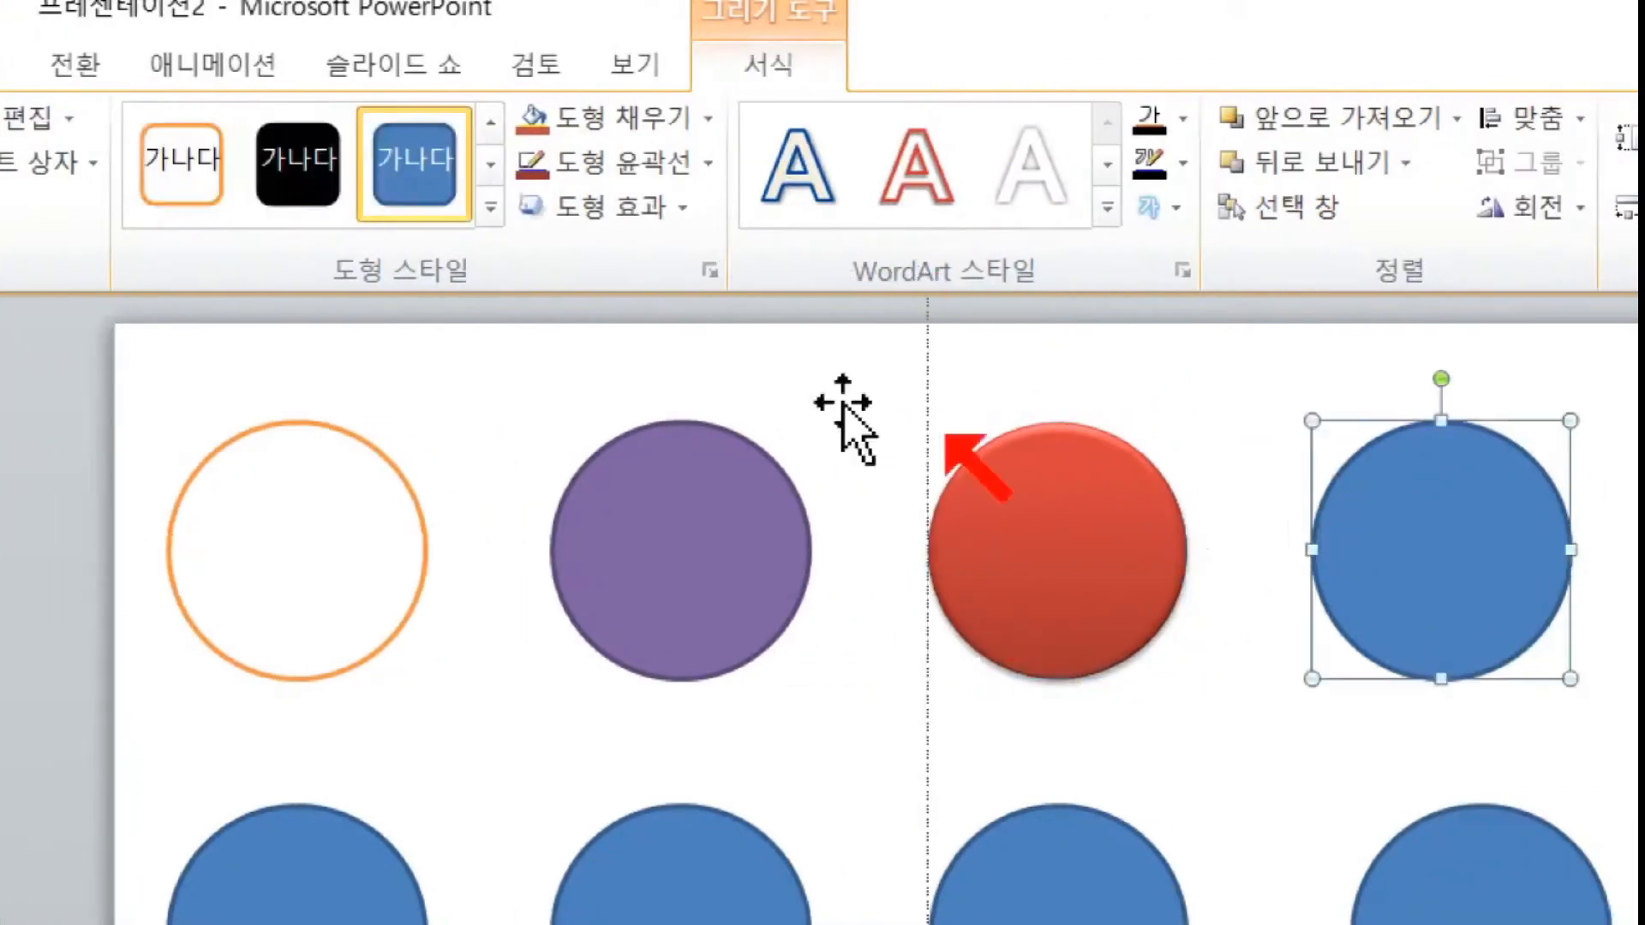
click(490, 203)
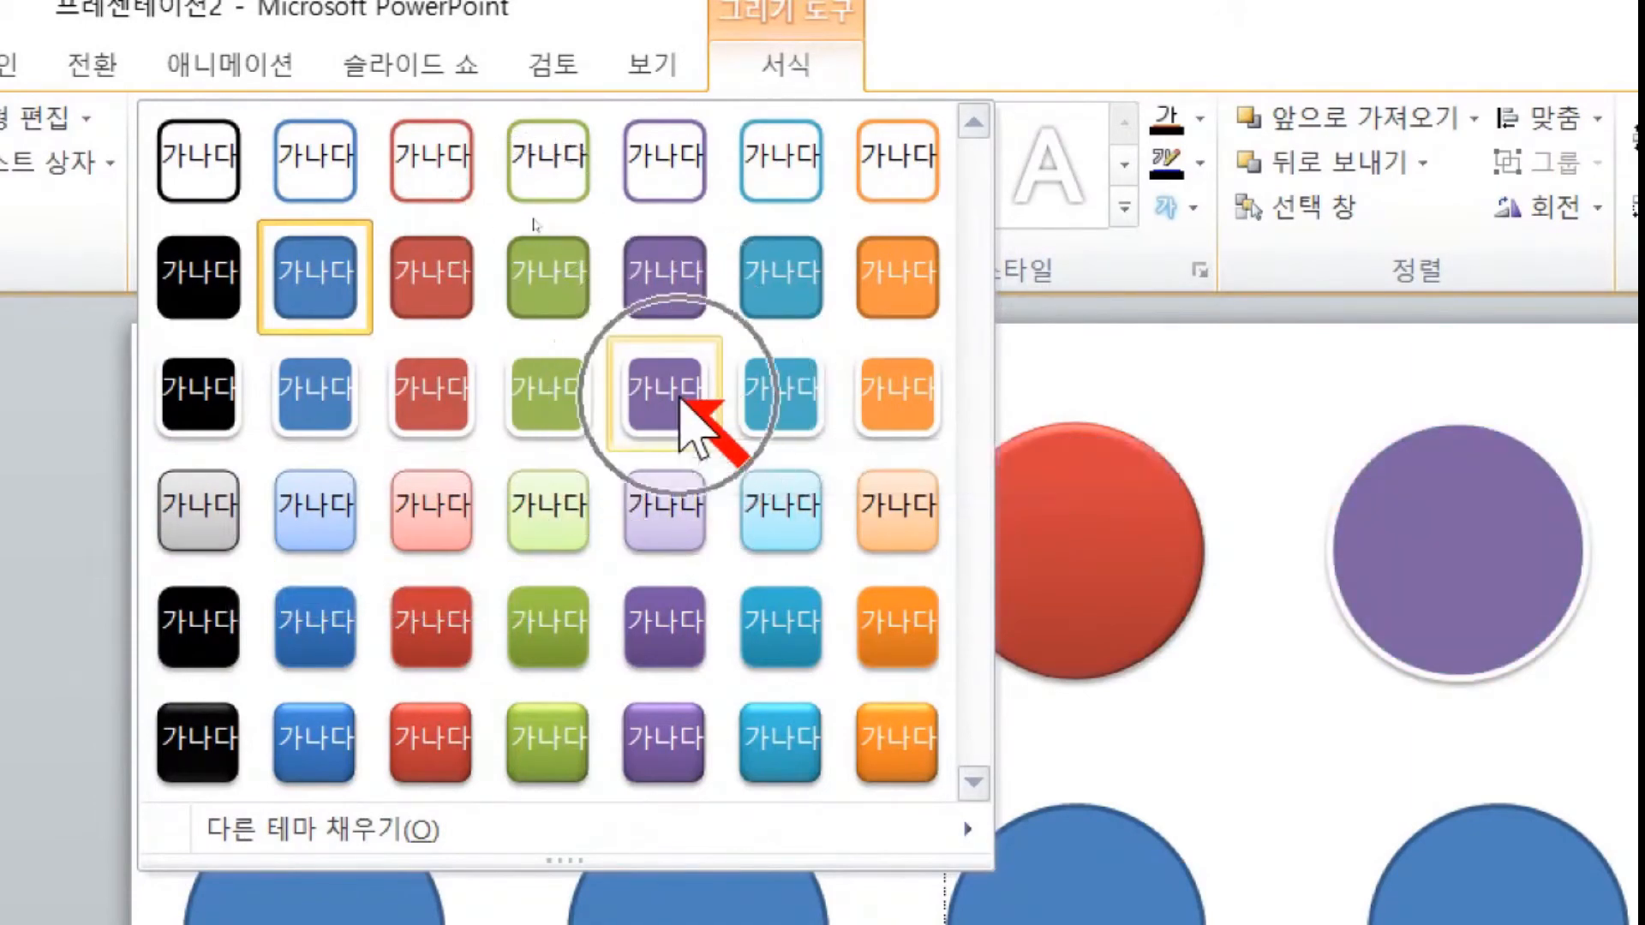
click(558, 412)
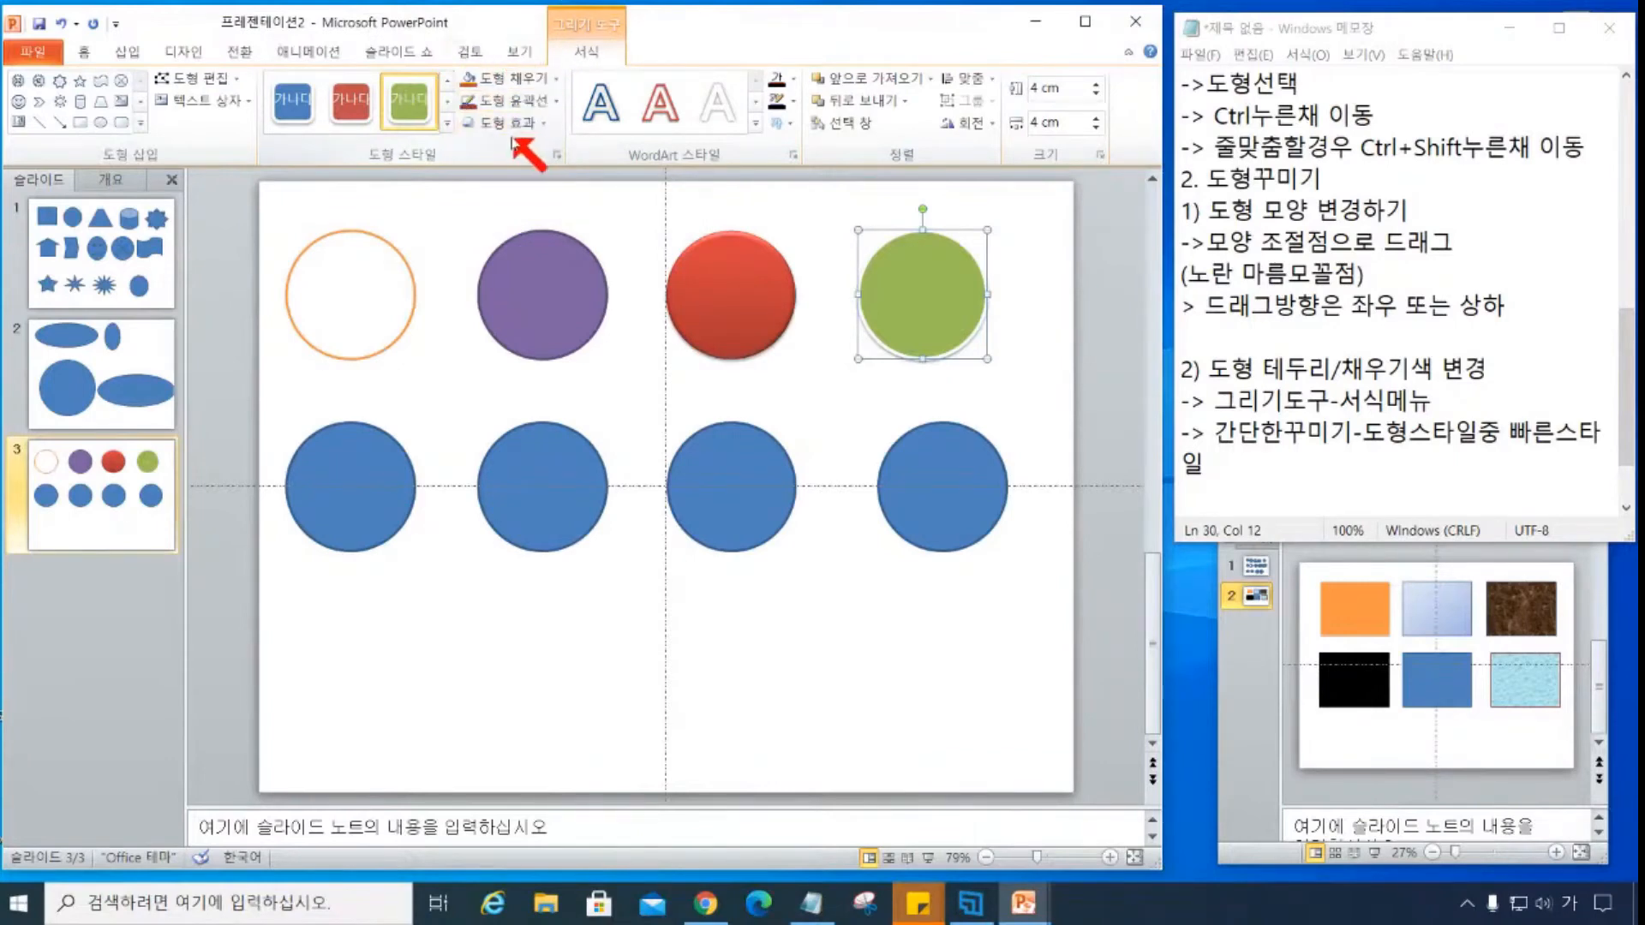
- Switch to Notepad and add the line "-> 사용자꾸미기- 도형채우기,윤곽선,효과메뉴이용" below the quick style note
click(1246, 506)
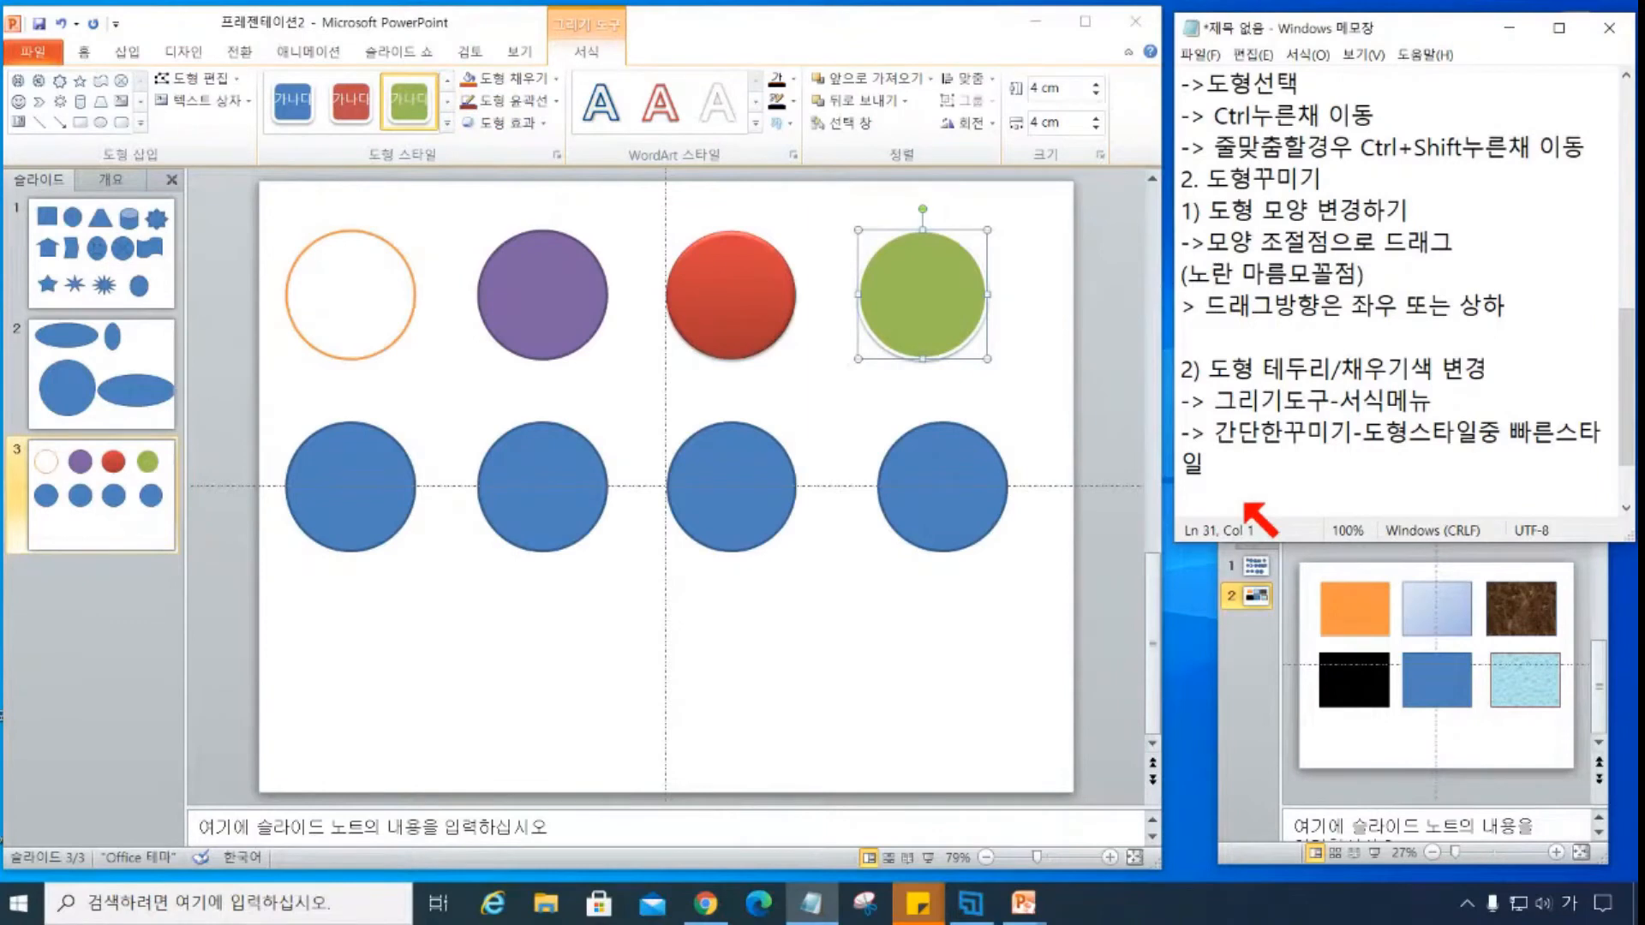
text(-> 사용자꾸미기)
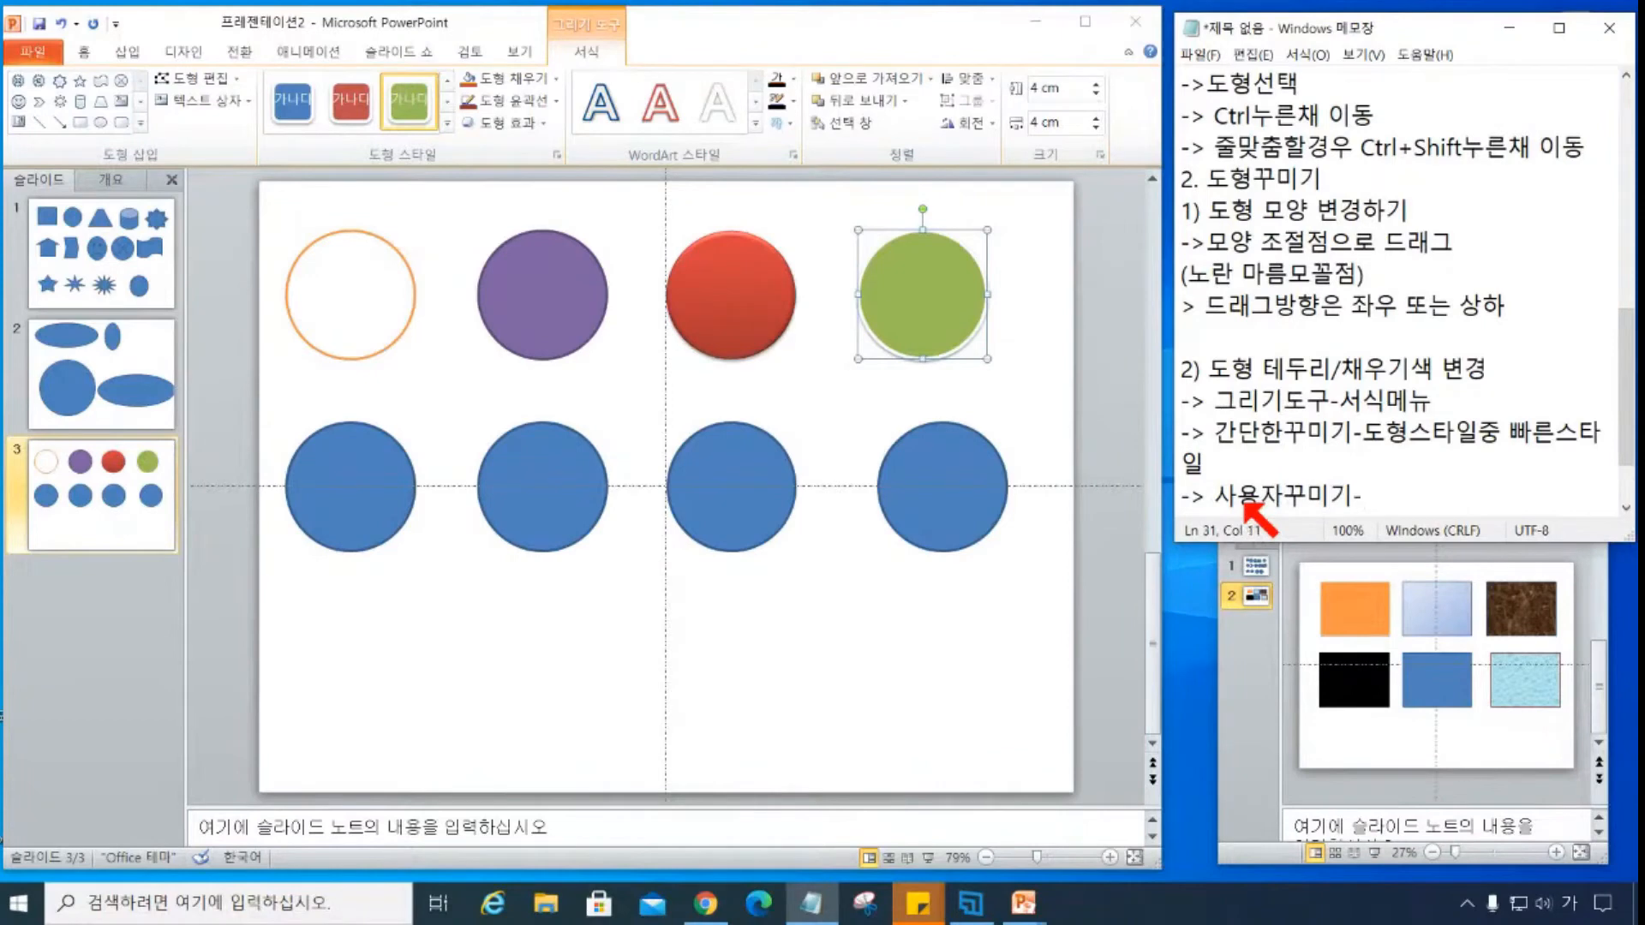
text(- 도형채우기,윤ㅅ)
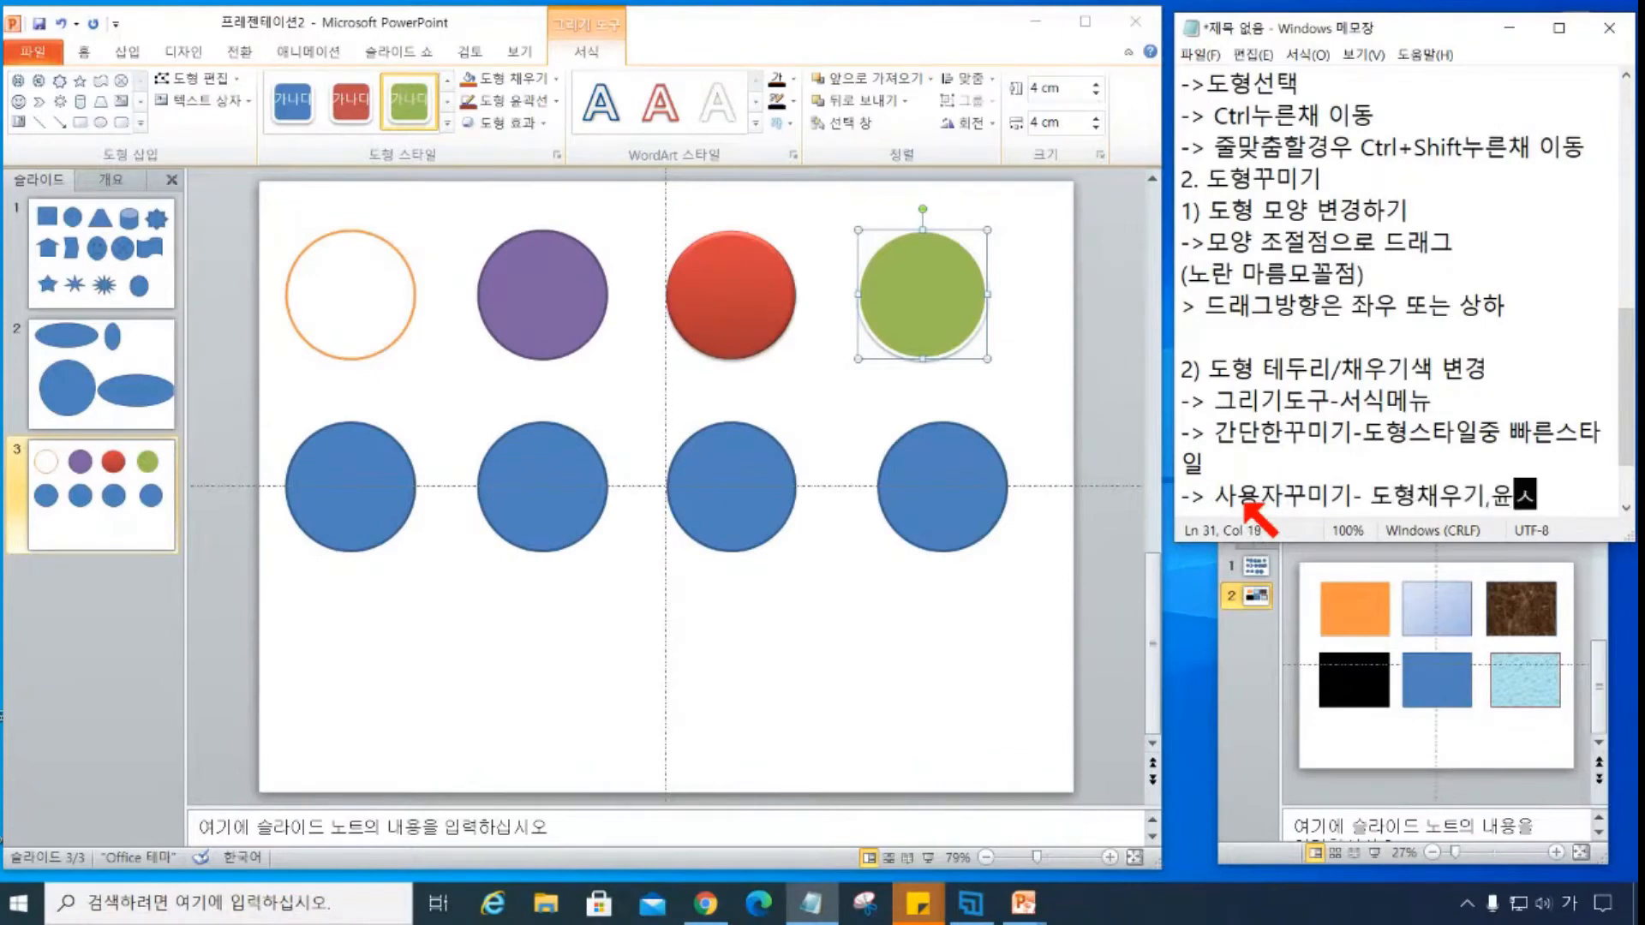
key(BackSpace)
key(BackSpace)
text(과ㅏ)
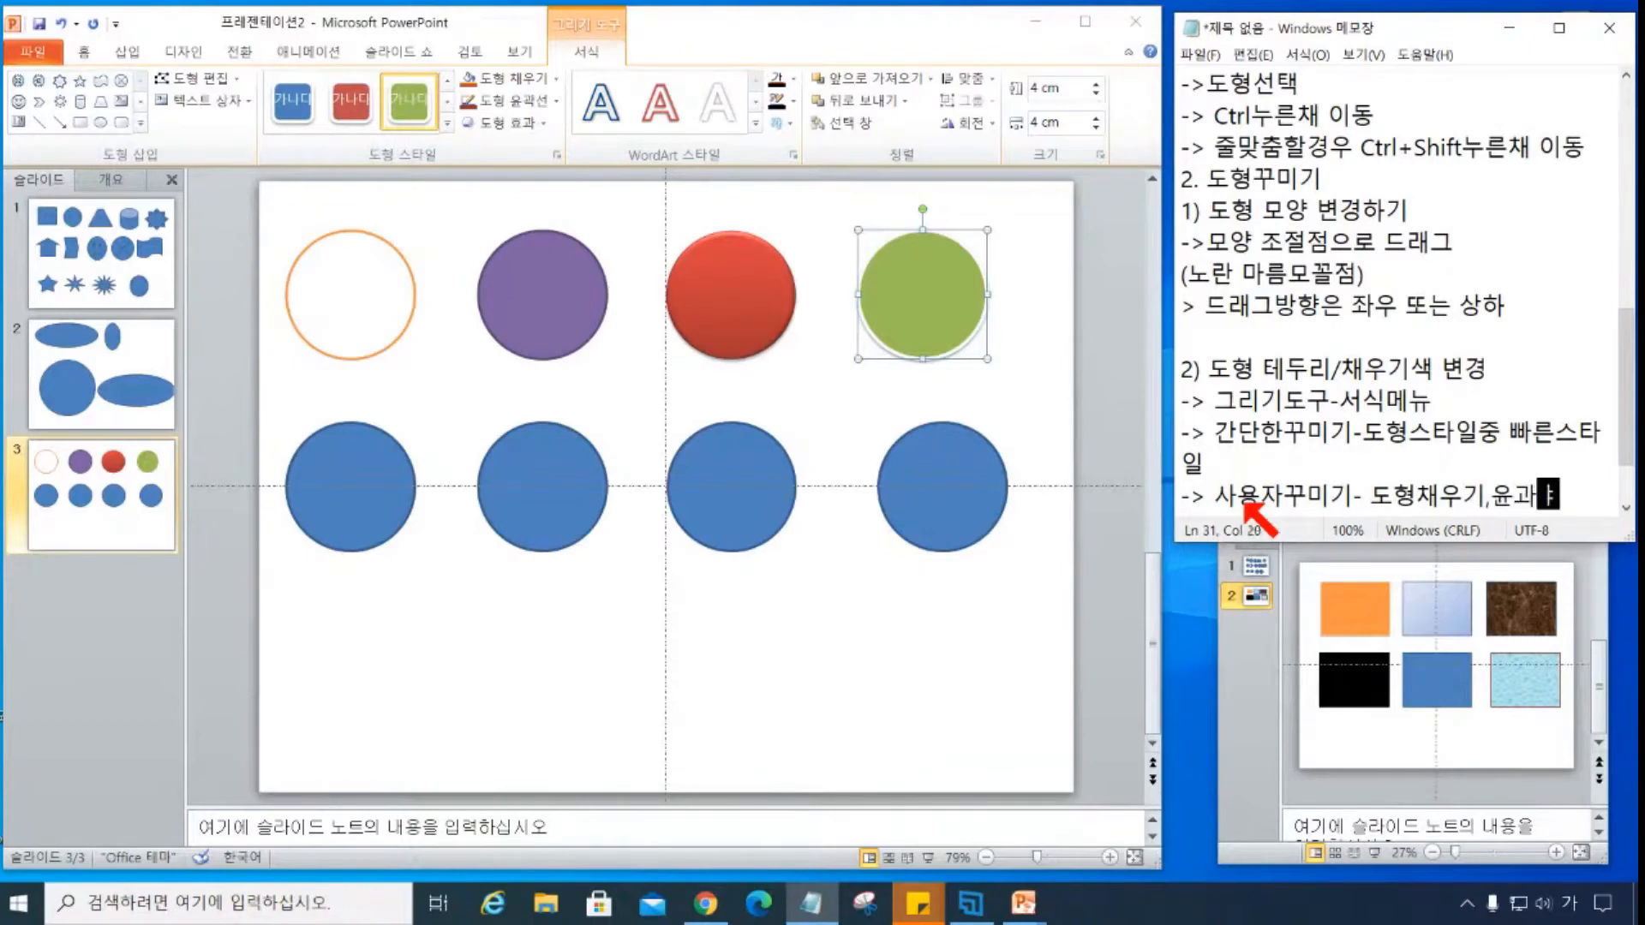
text(곽선,효과)
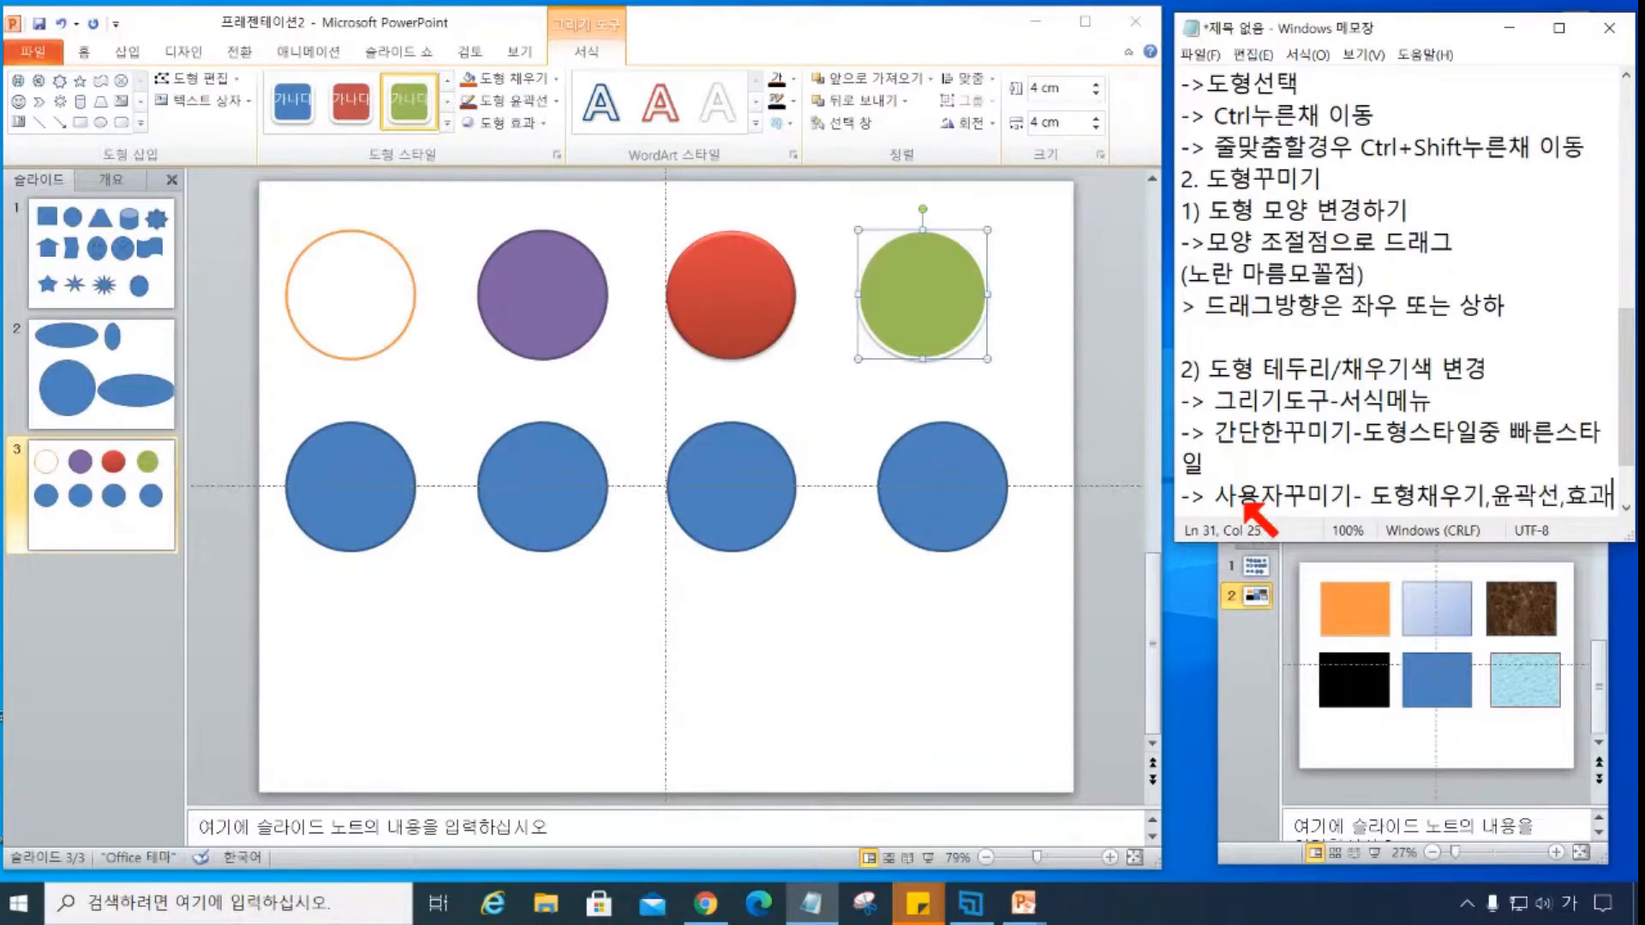
text(메)
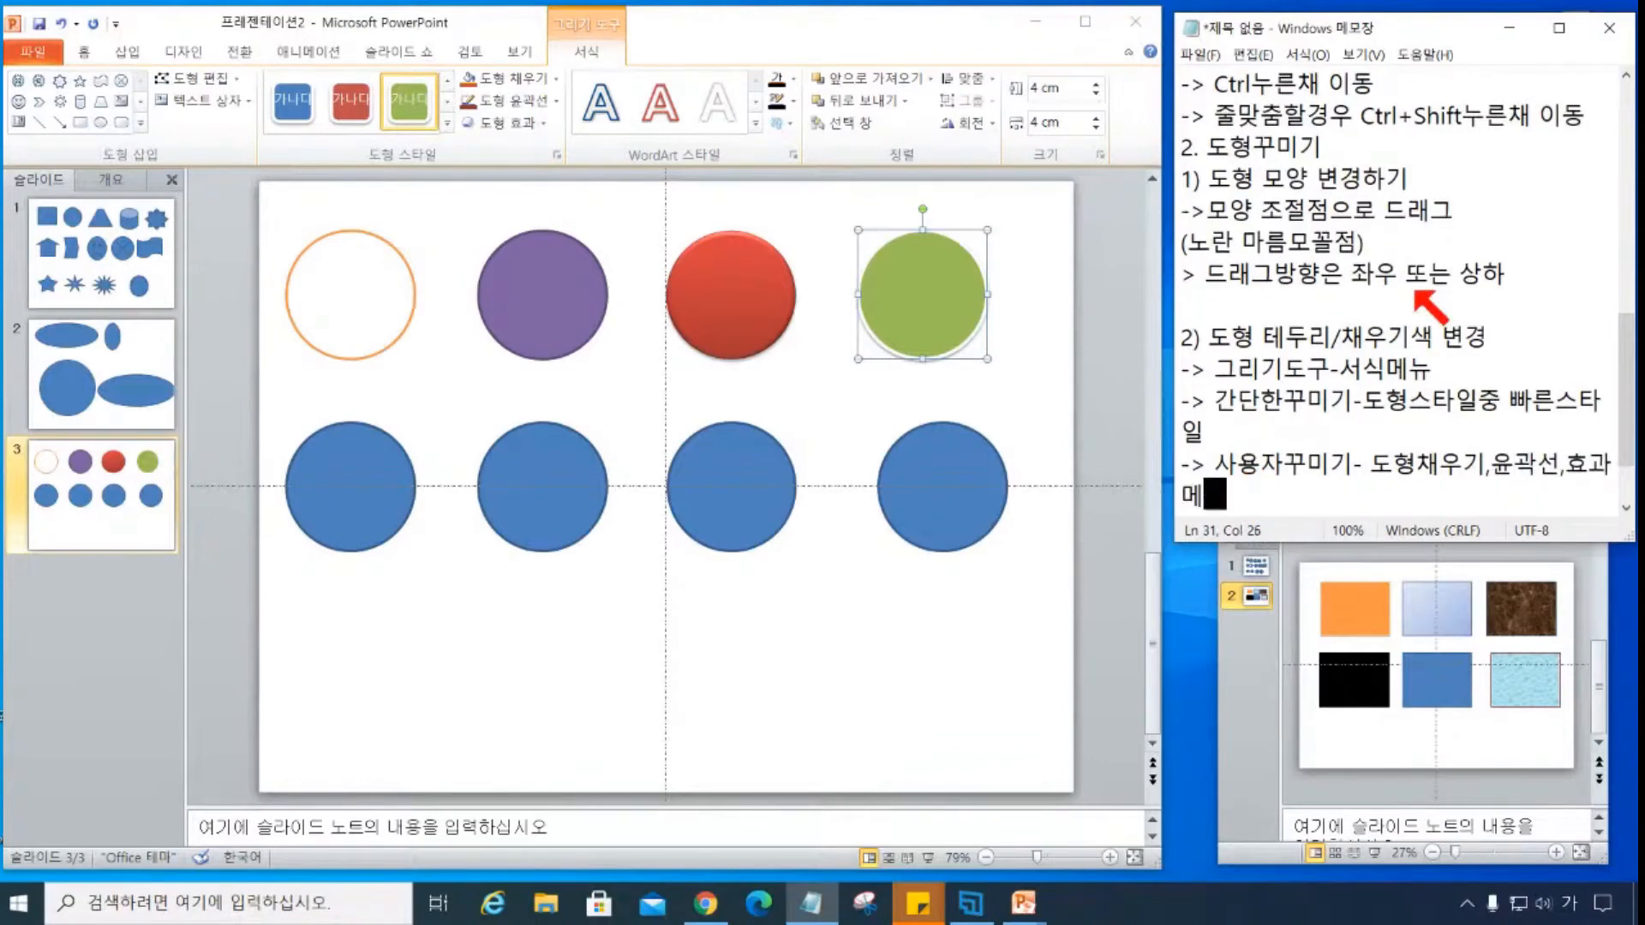
text(뉴이용)
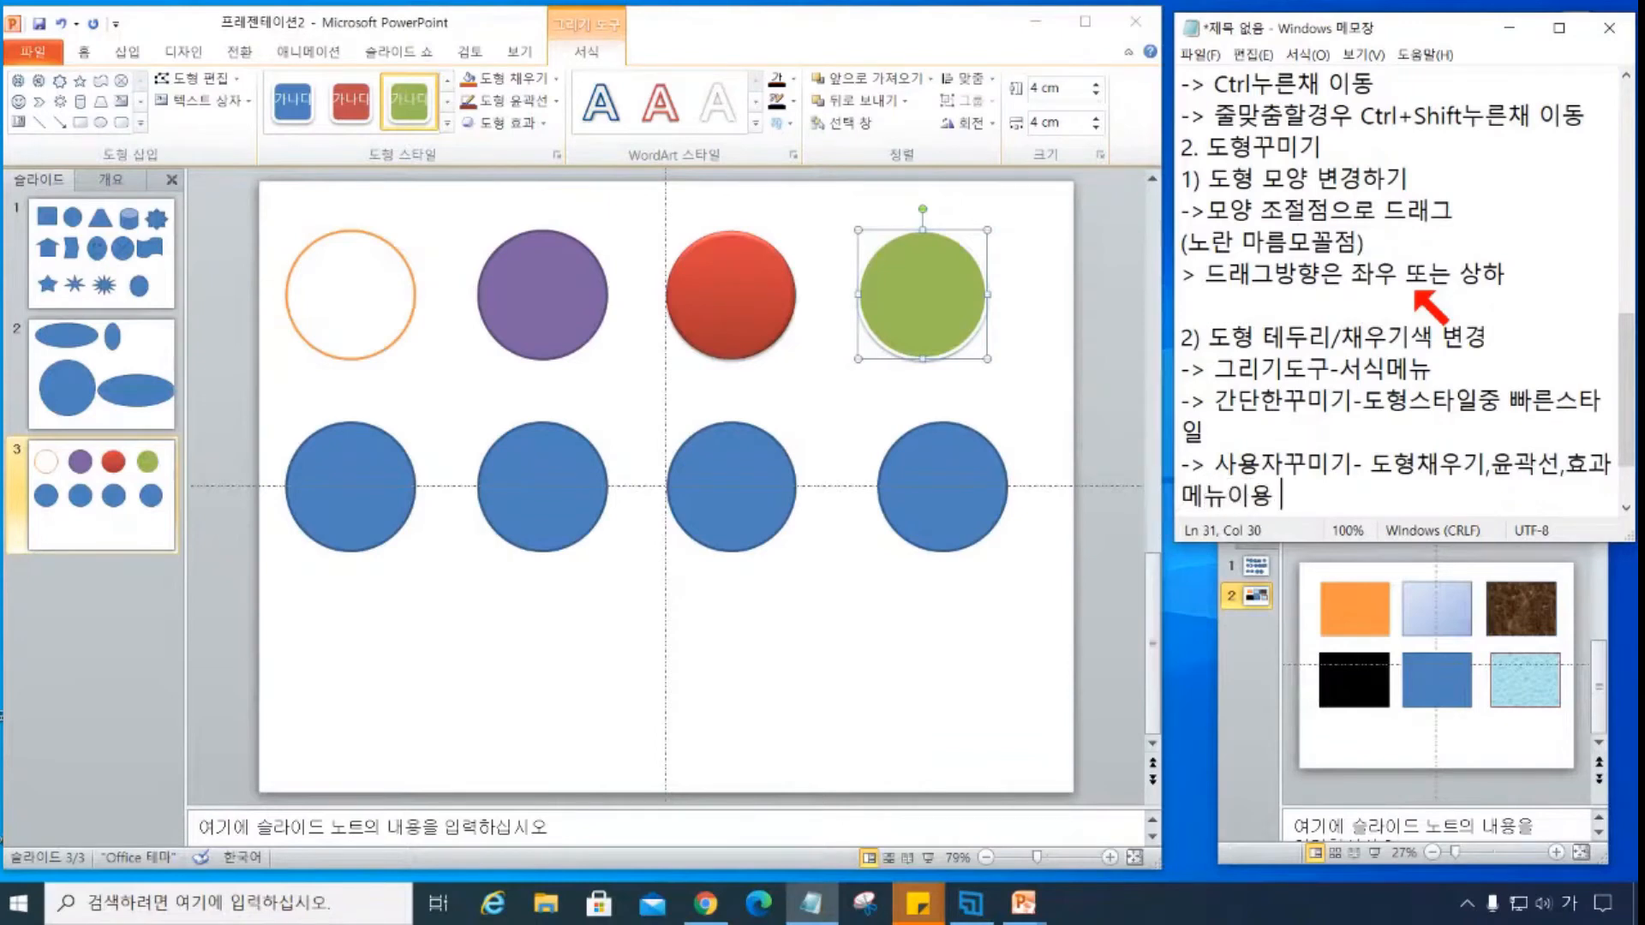
key(Return)
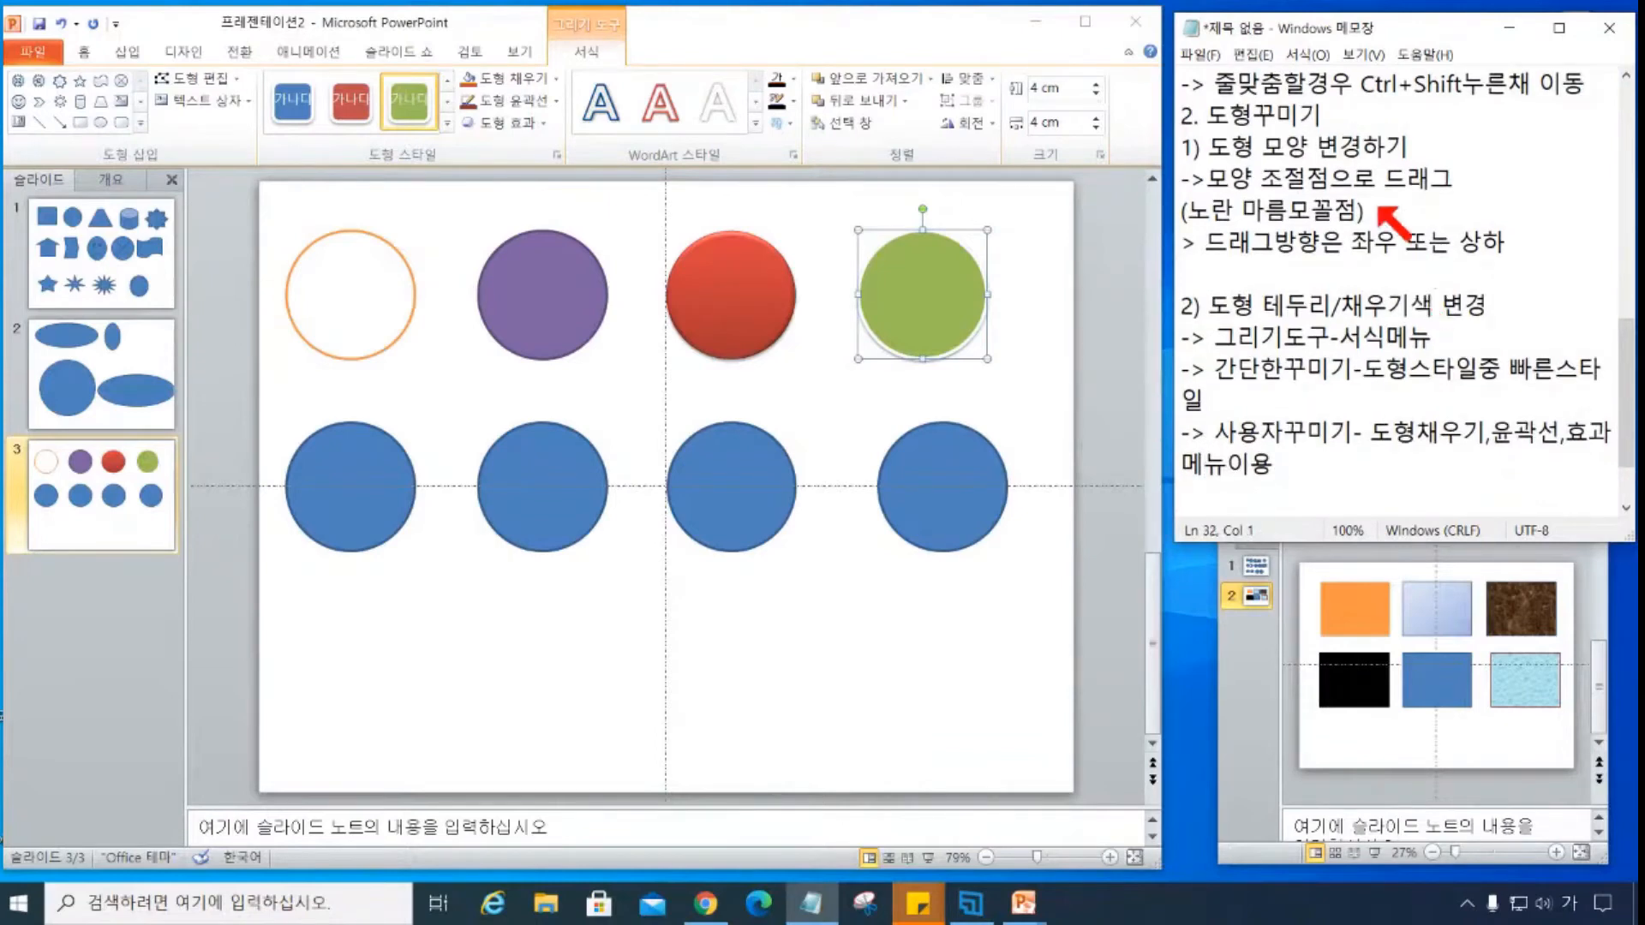
- Switch to PowerPoint and fill the first circle in the lower row with the standard red colour
click(352, 499)
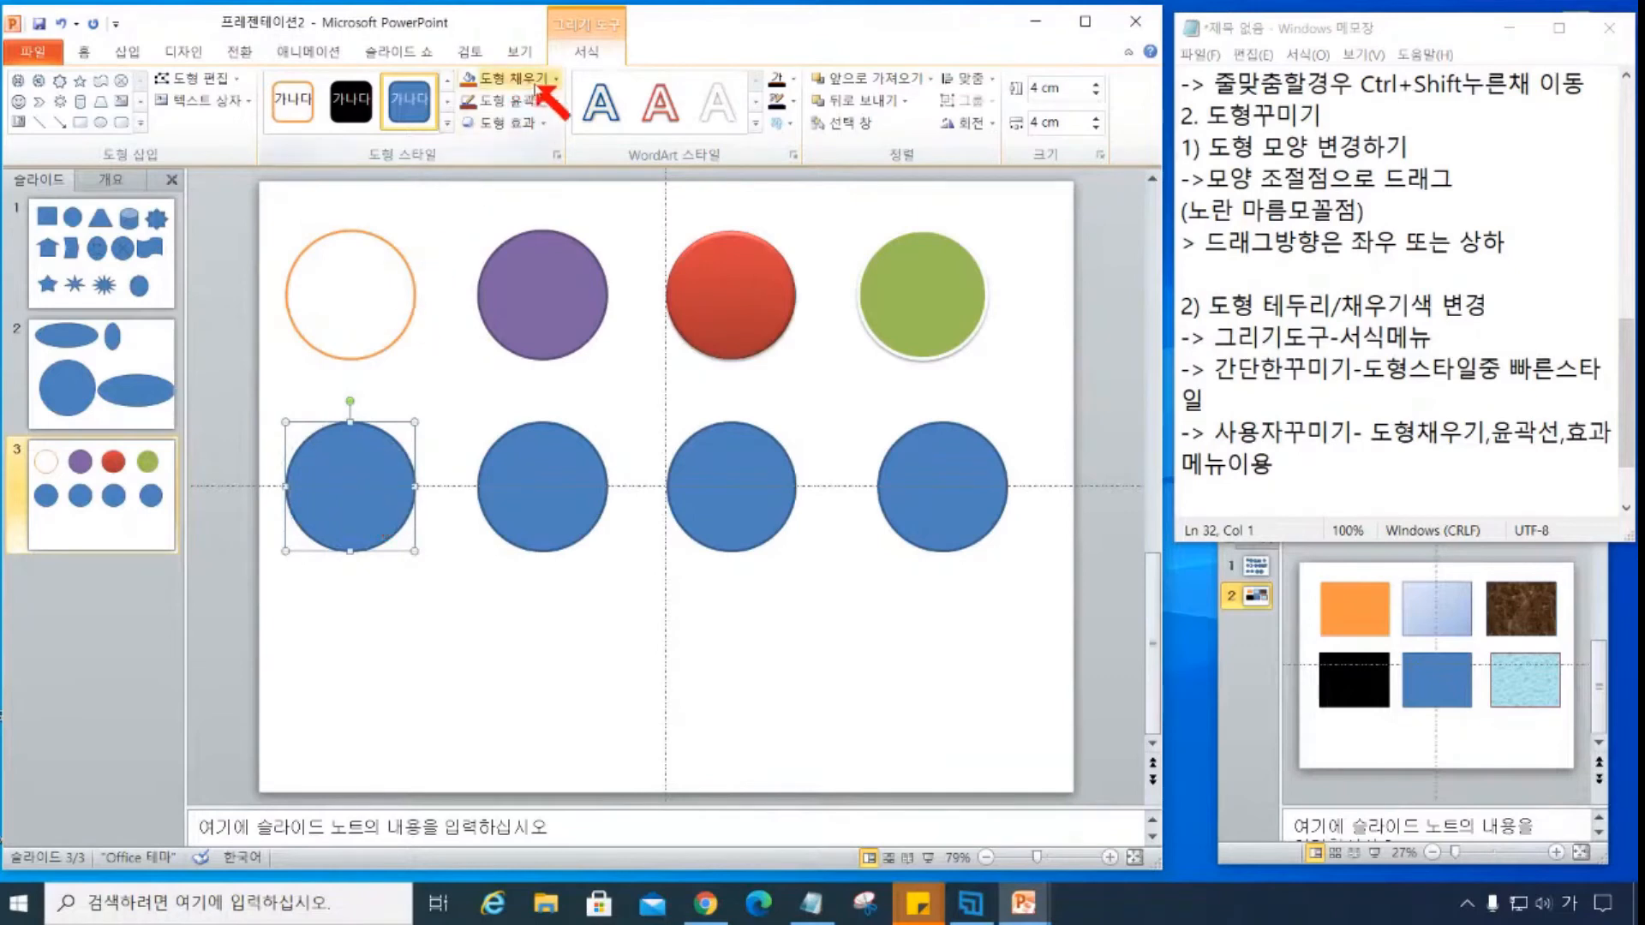
click(536, 84)
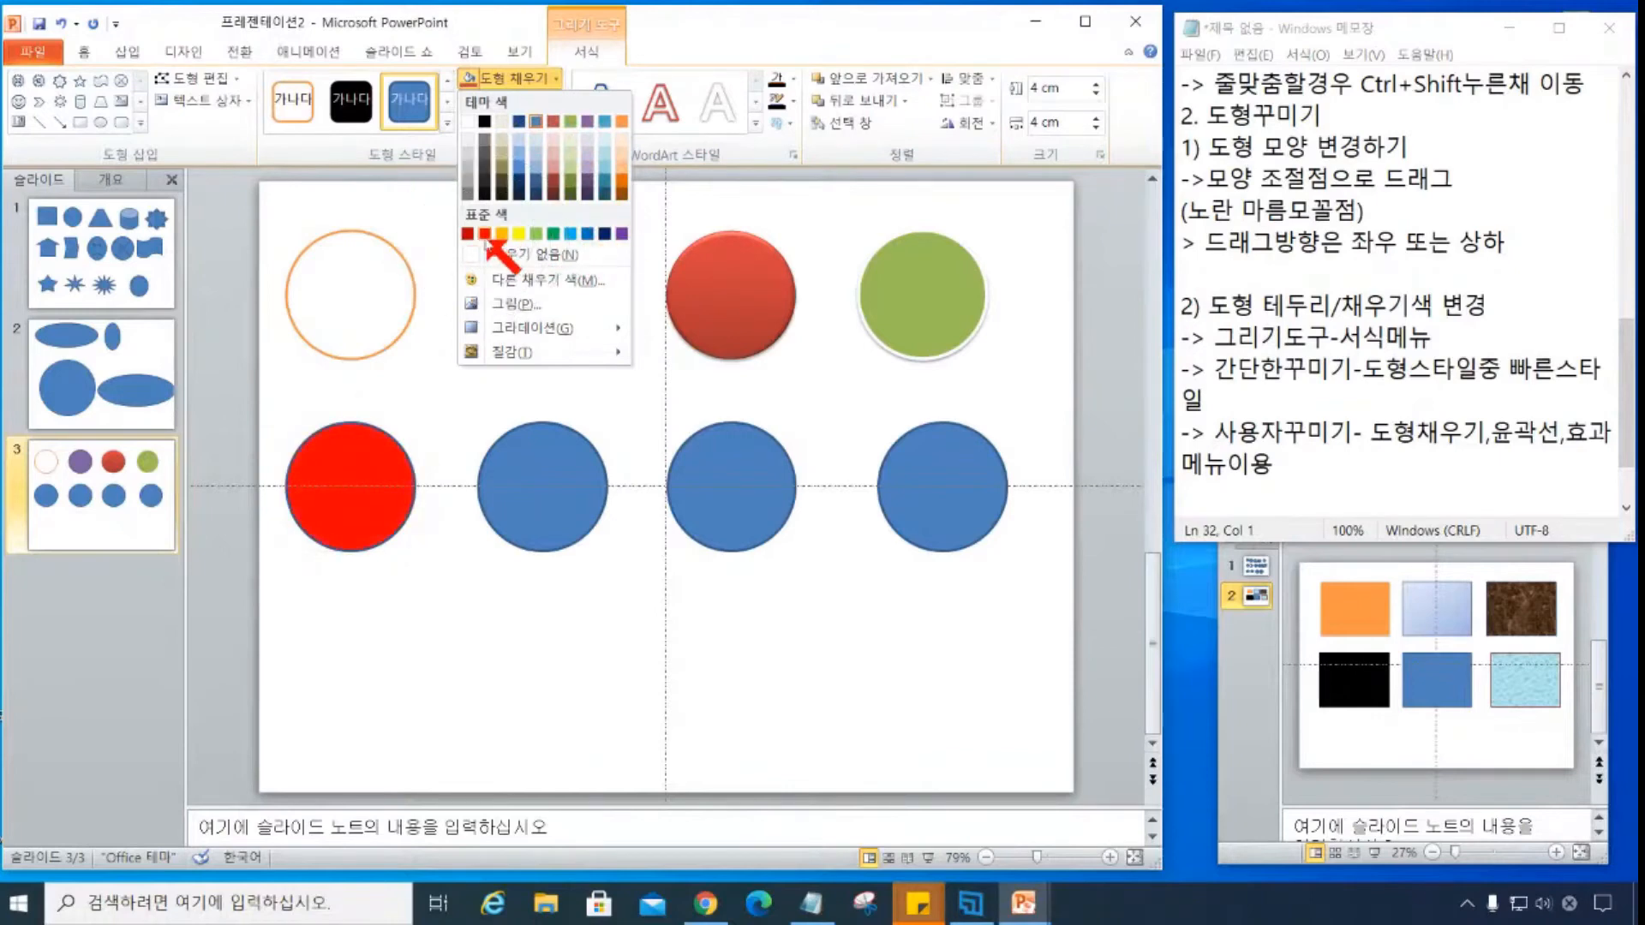
click(485, 236)
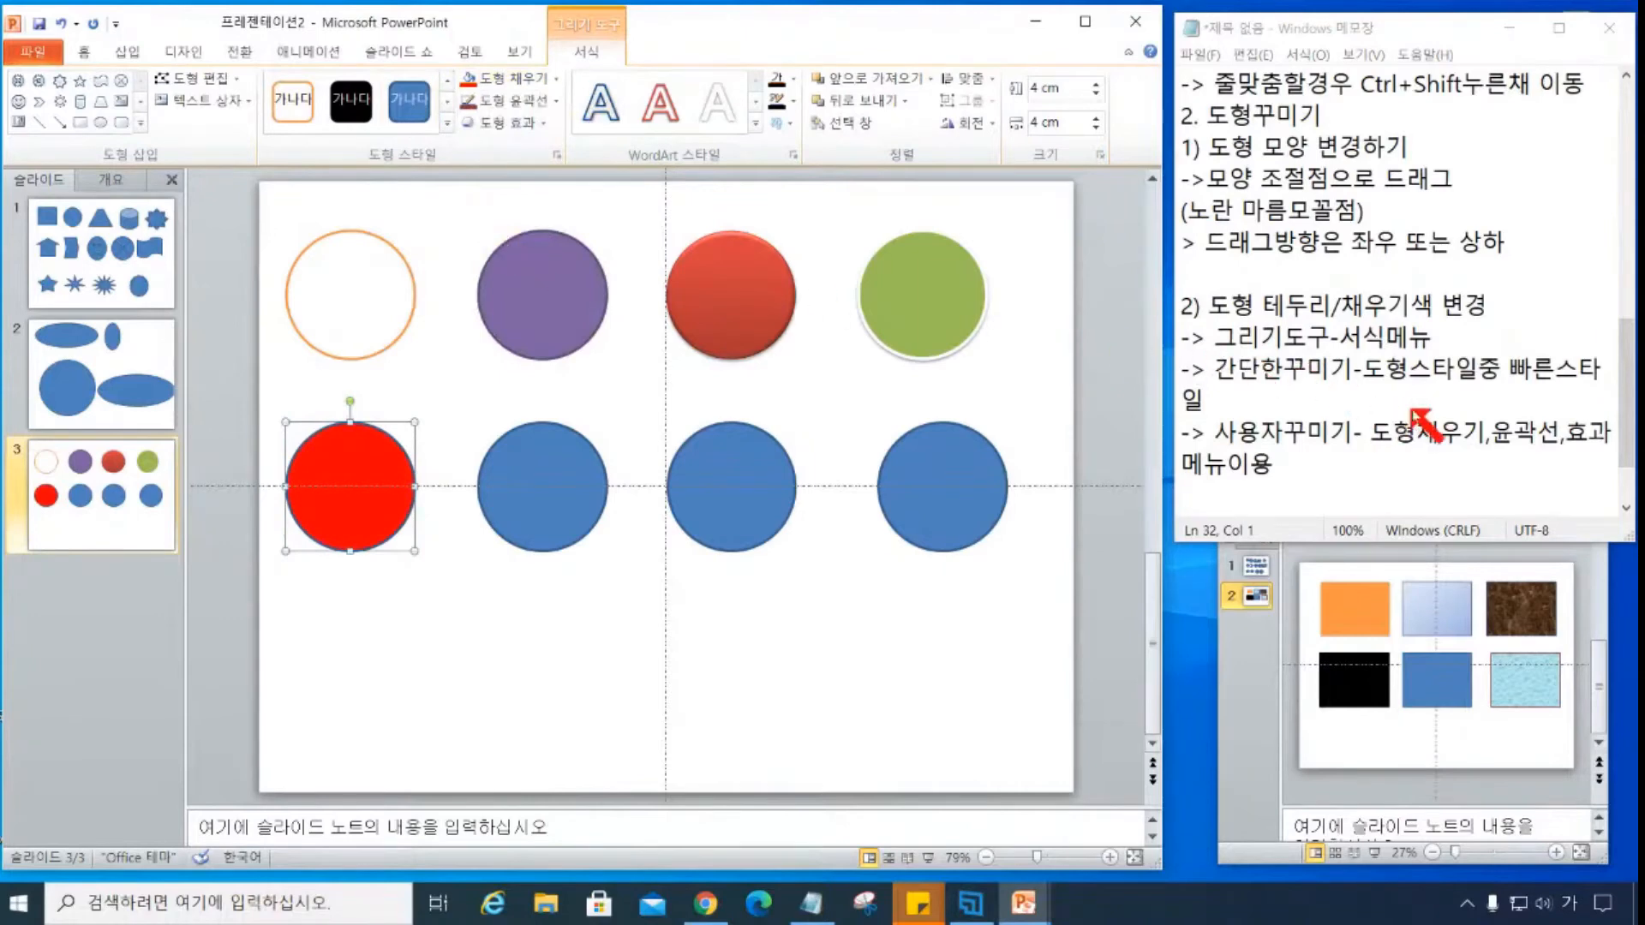
- Set the second circle in the lower row to no fill (채우기 없음)
click(557, 519)
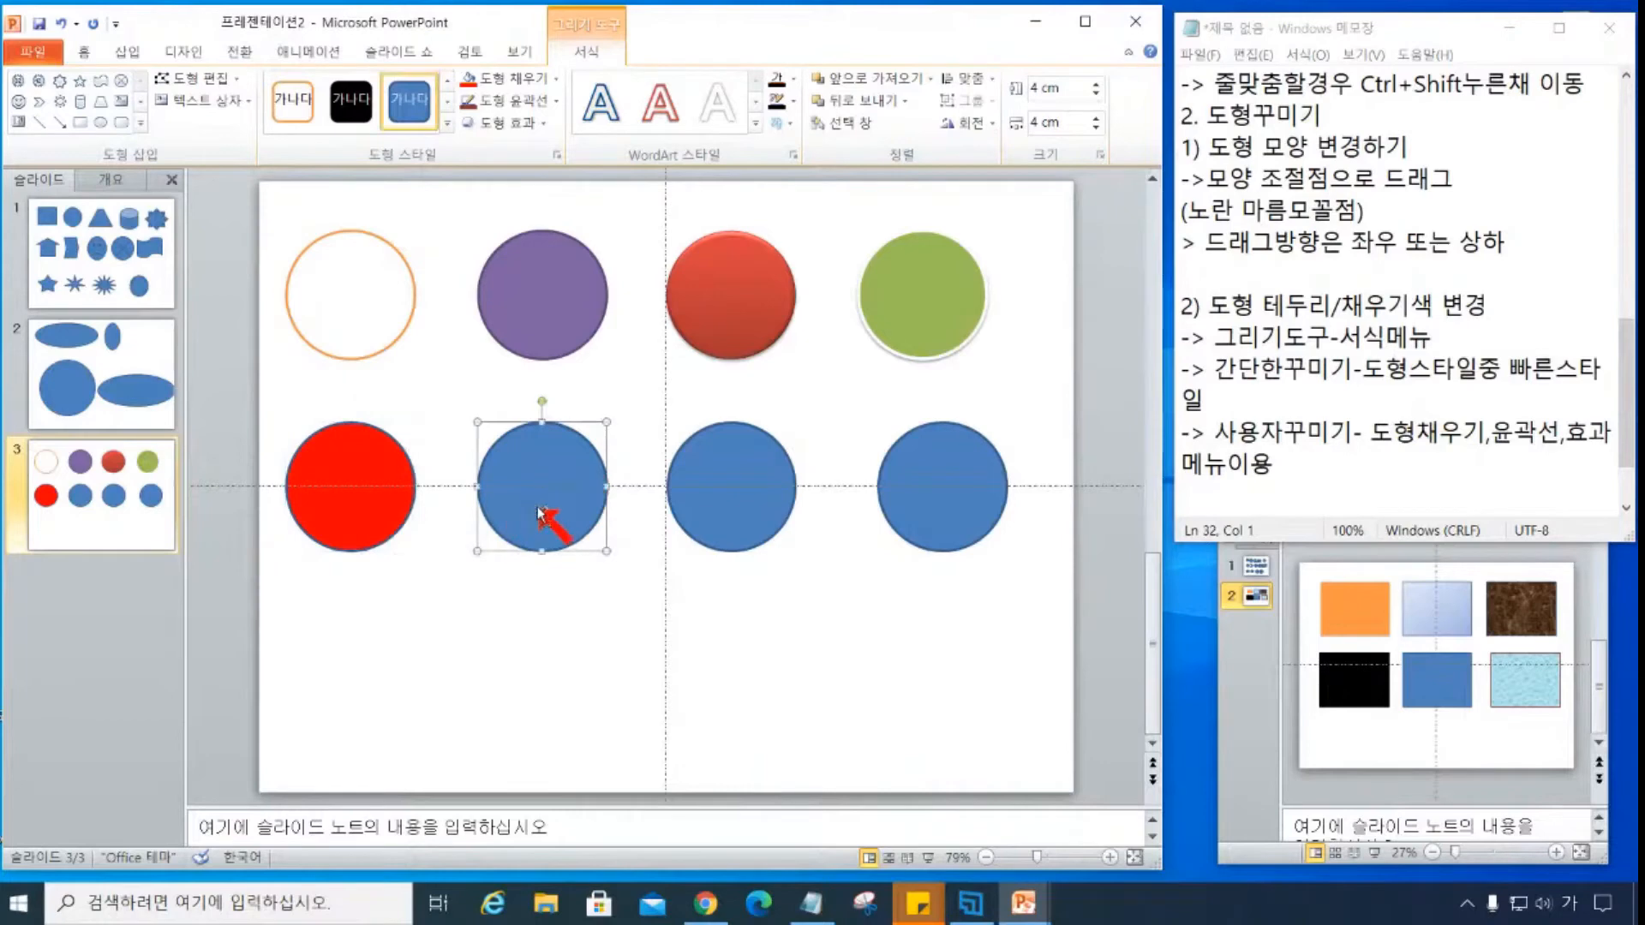
click(542, 82)
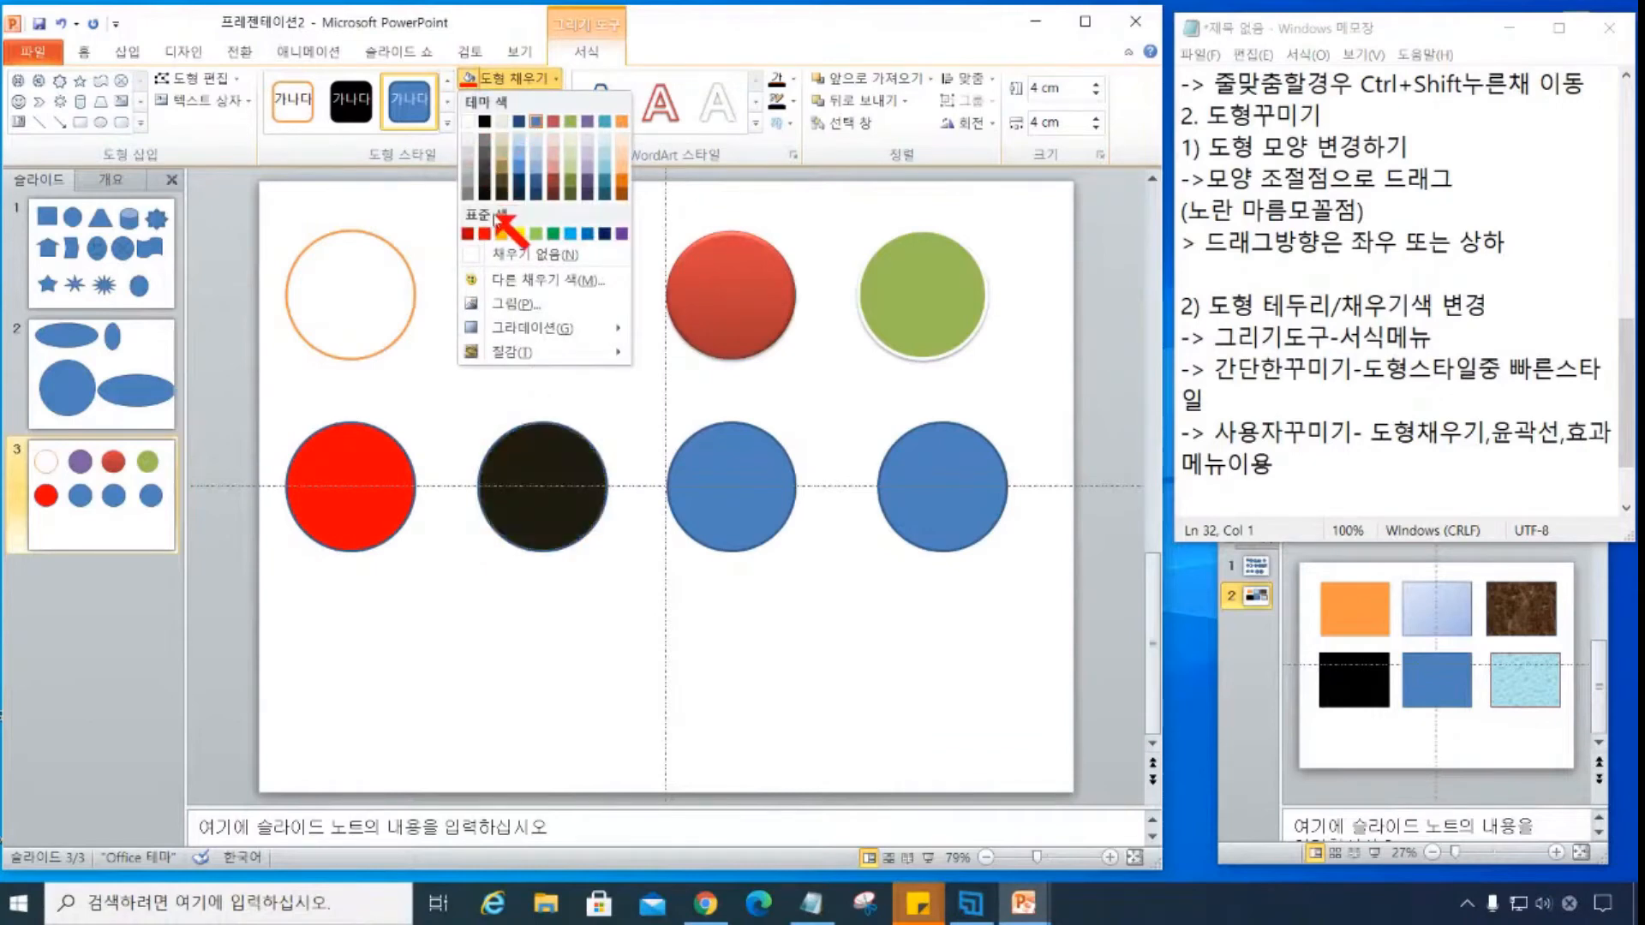
click(551, 255)
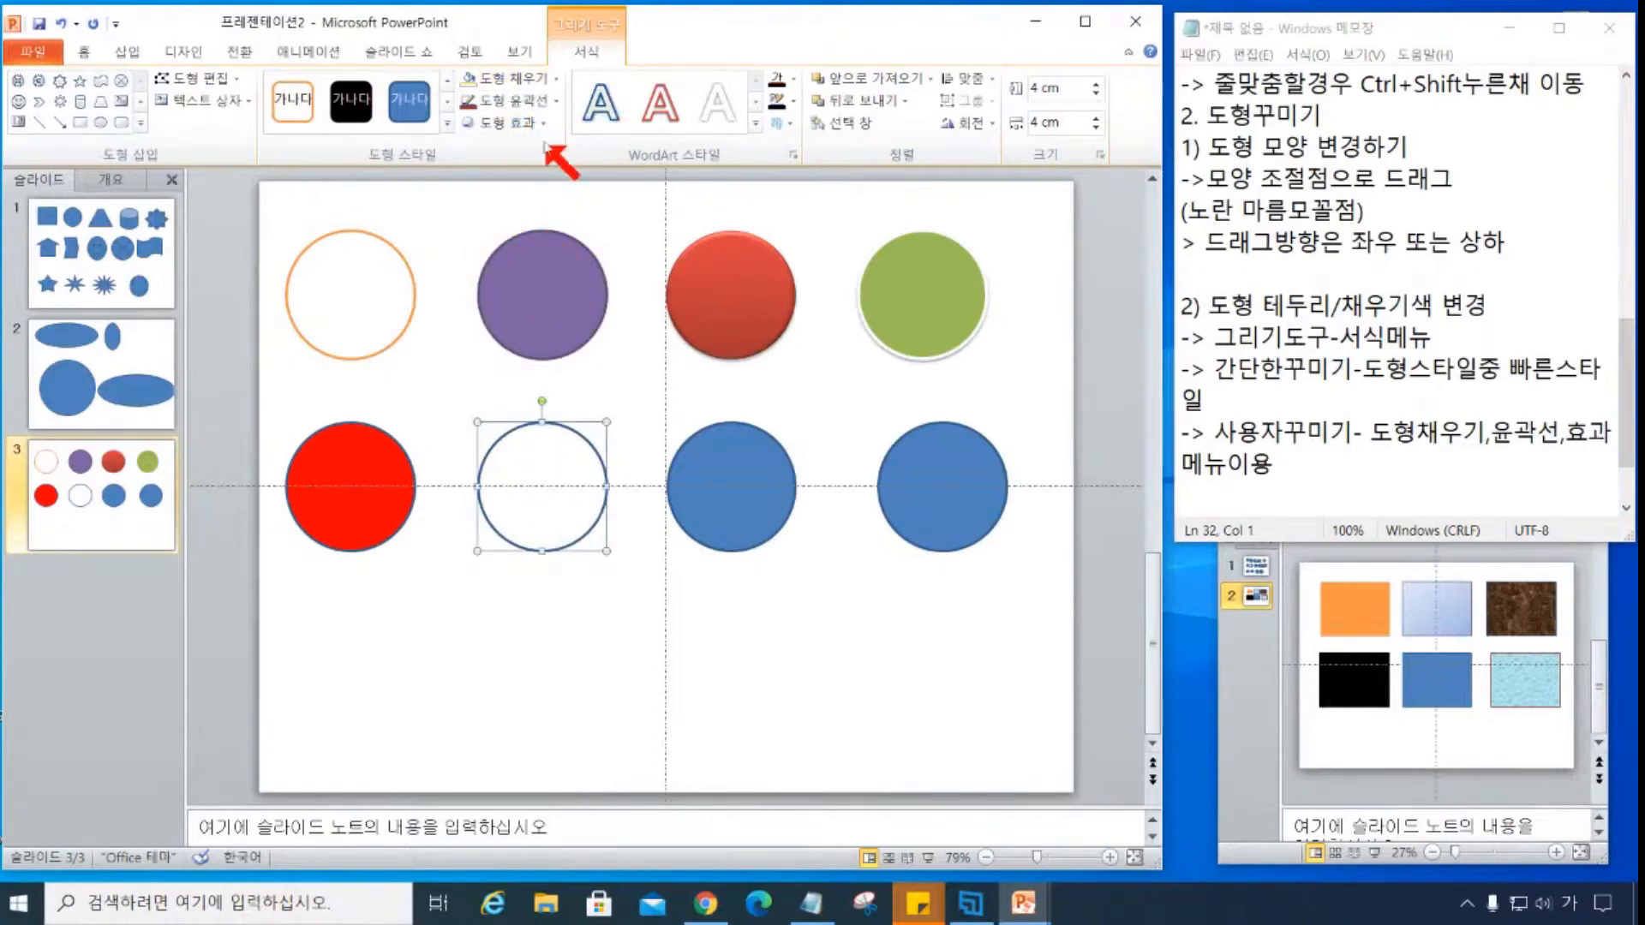
- Switch to Notepad and add the line "* 도형 채우기-색, 그림, 그라데이션, 질감" below the 사용자꾸미기 note
click(540, 83)
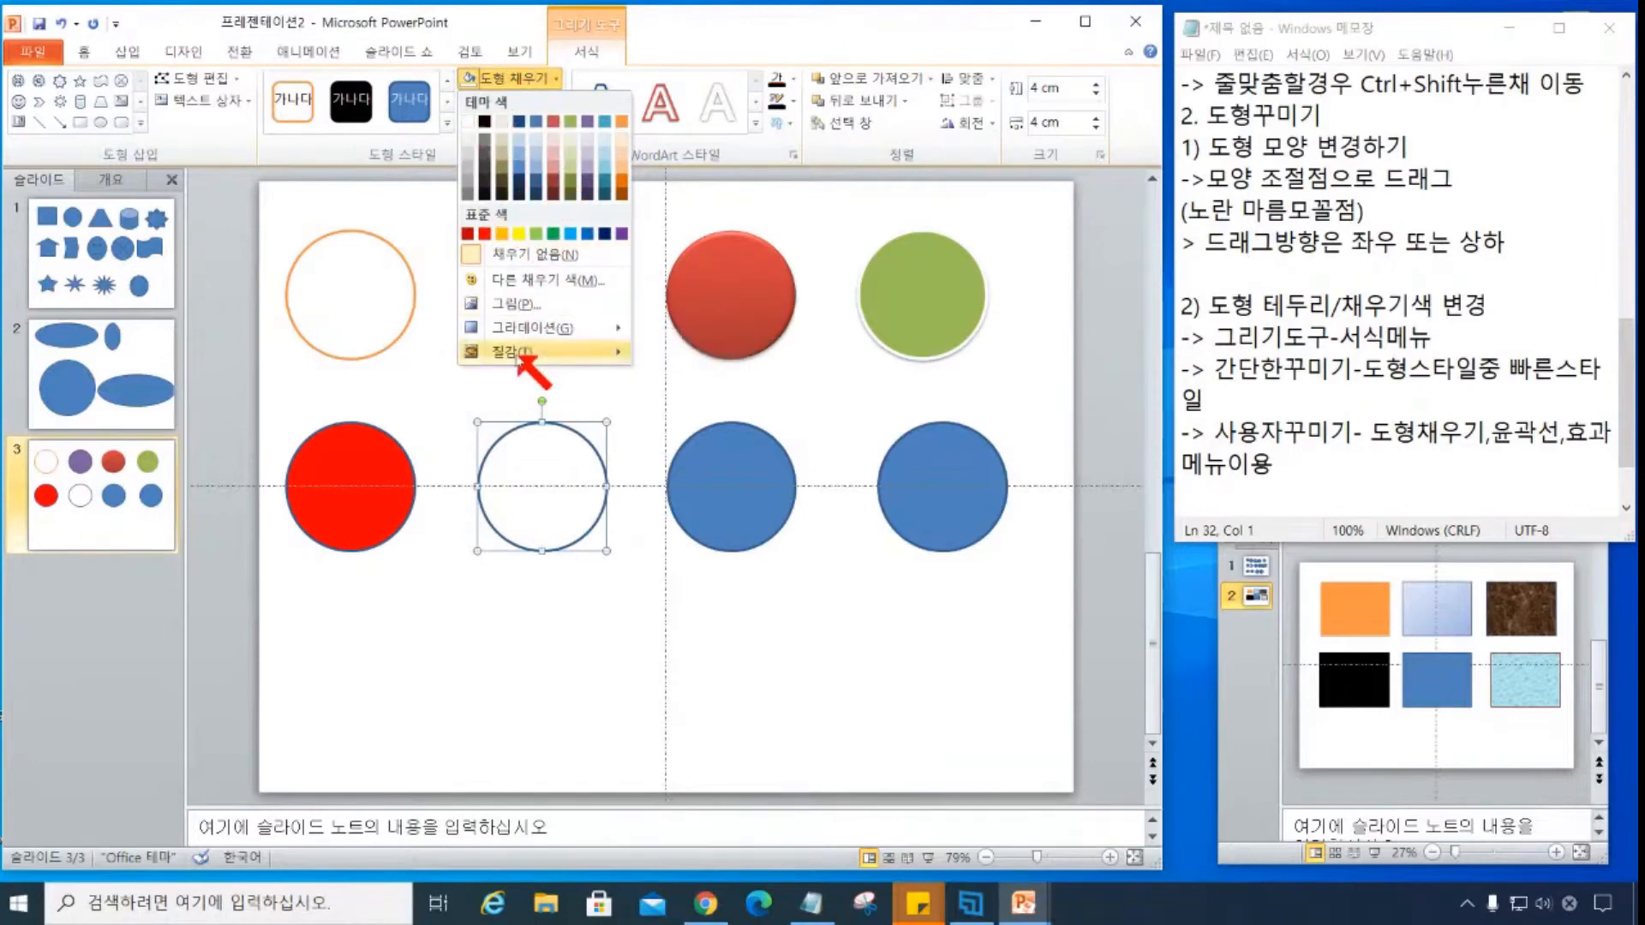
mouse_move(519, 355)
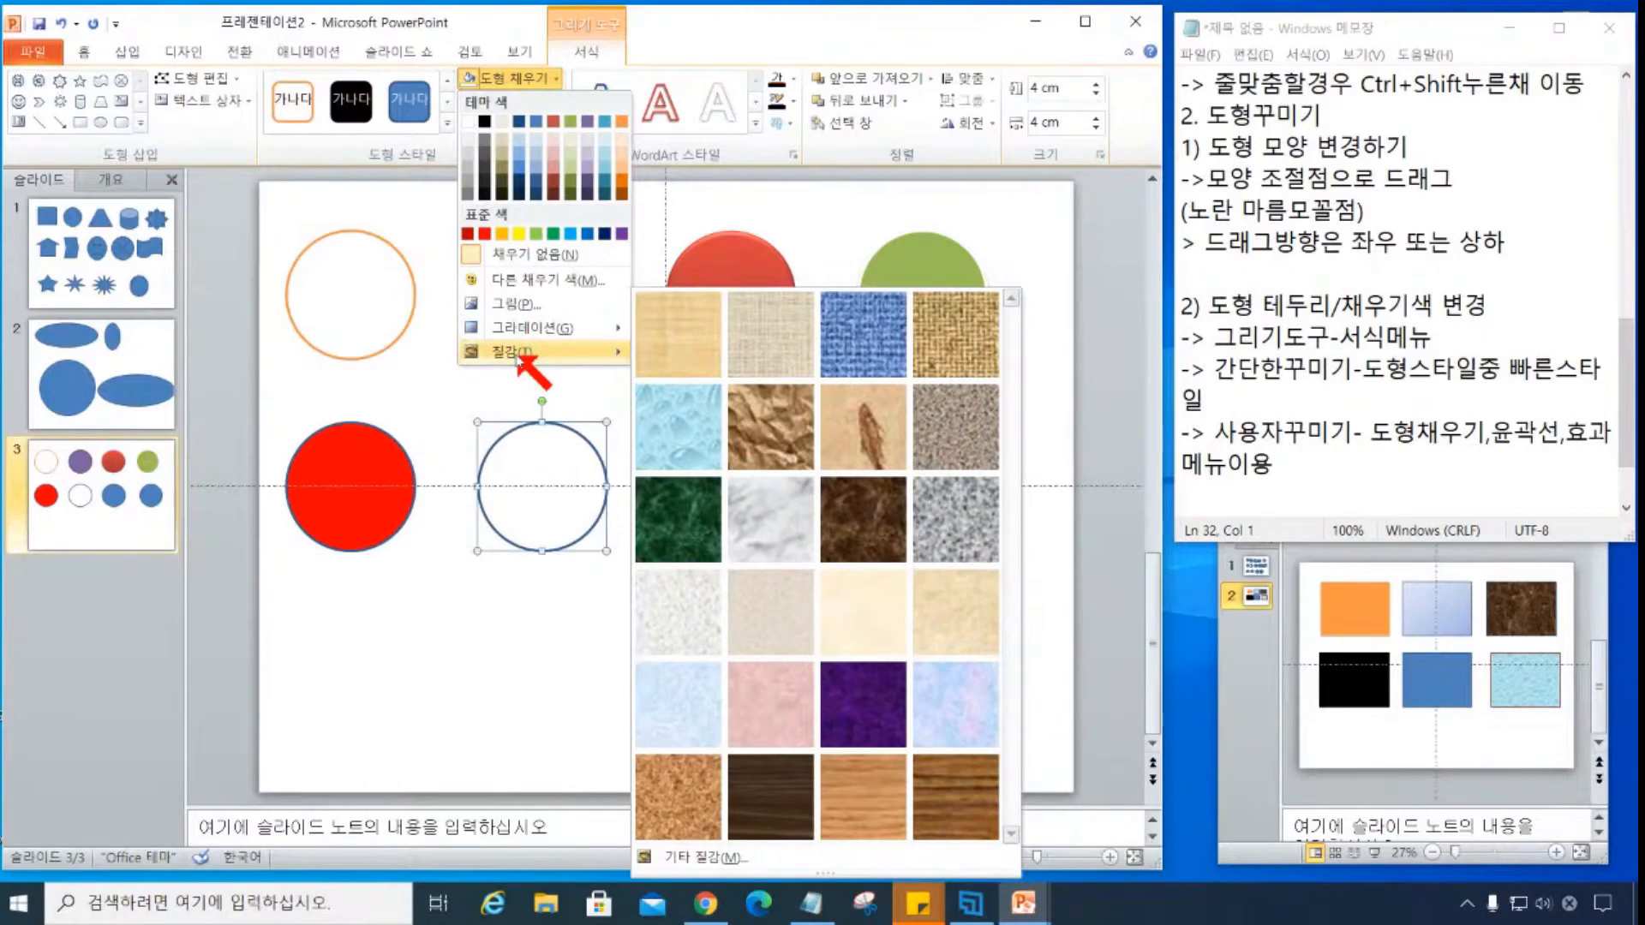
click(1317, 482)
key(Return)
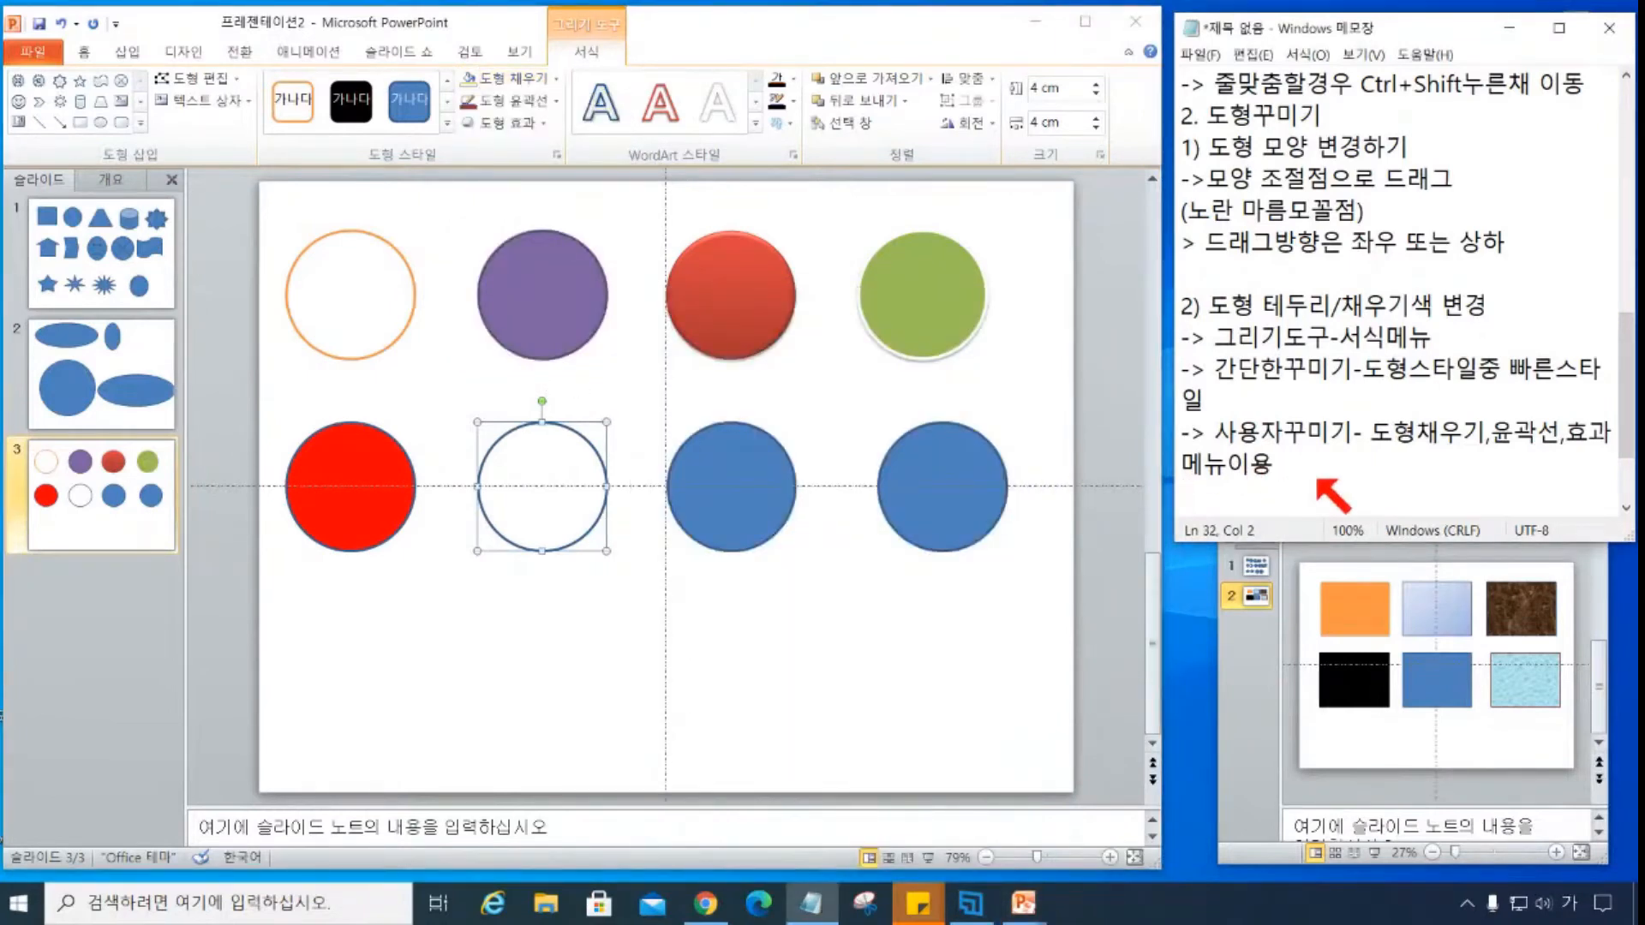
text(* 도형 채우기)
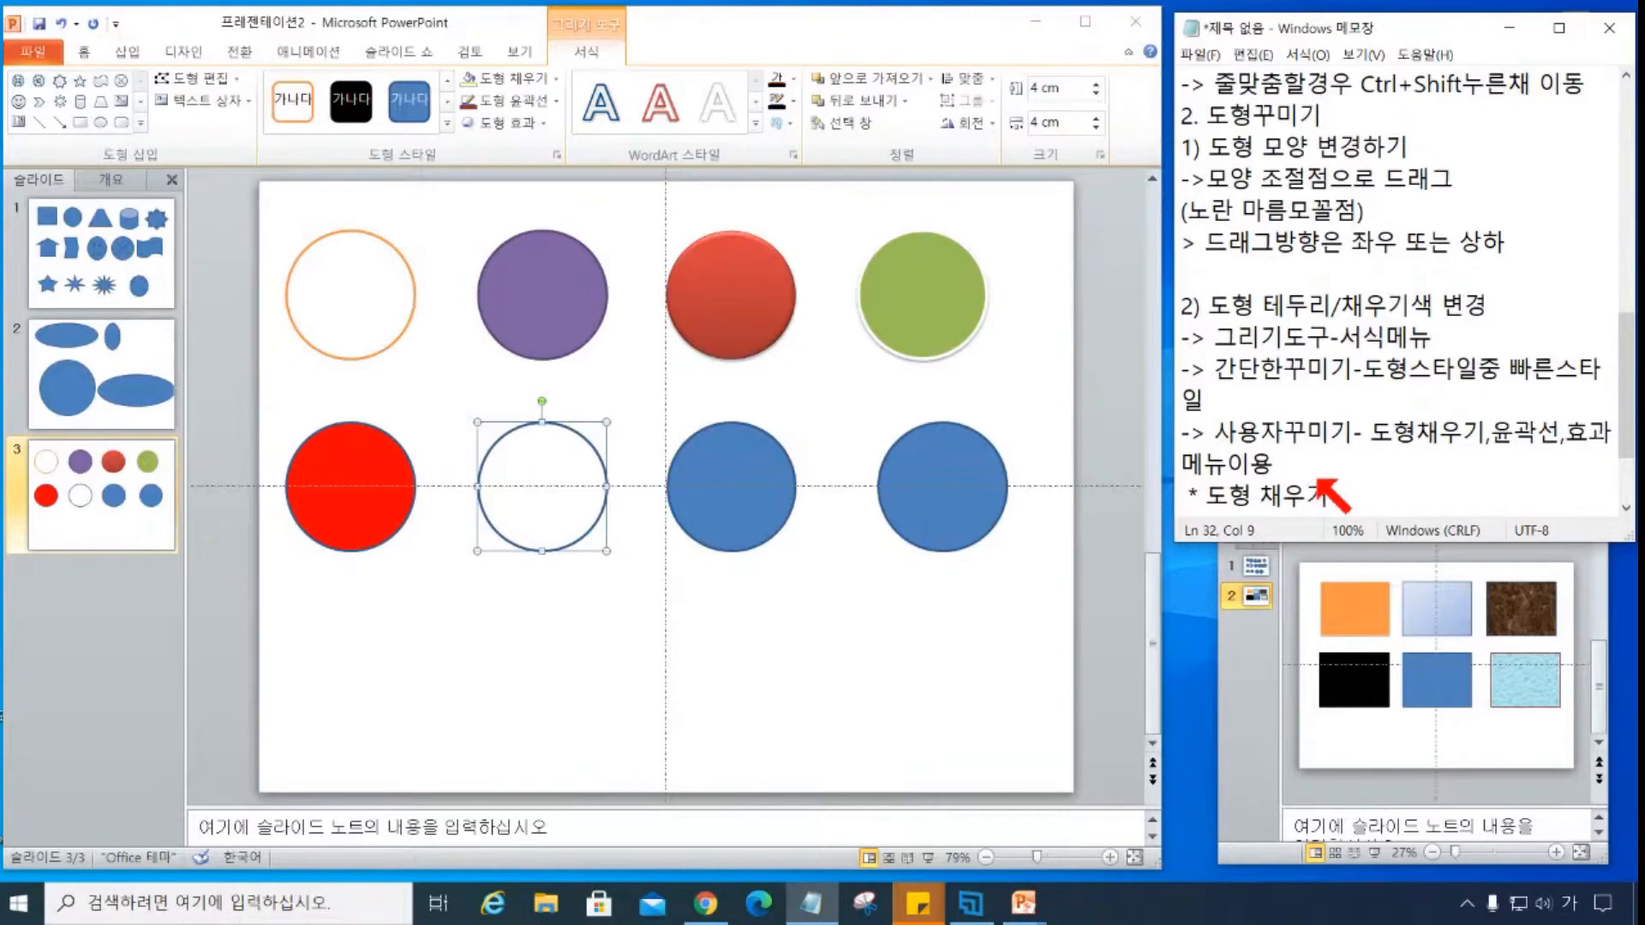
text( 색, 그림, 그라)
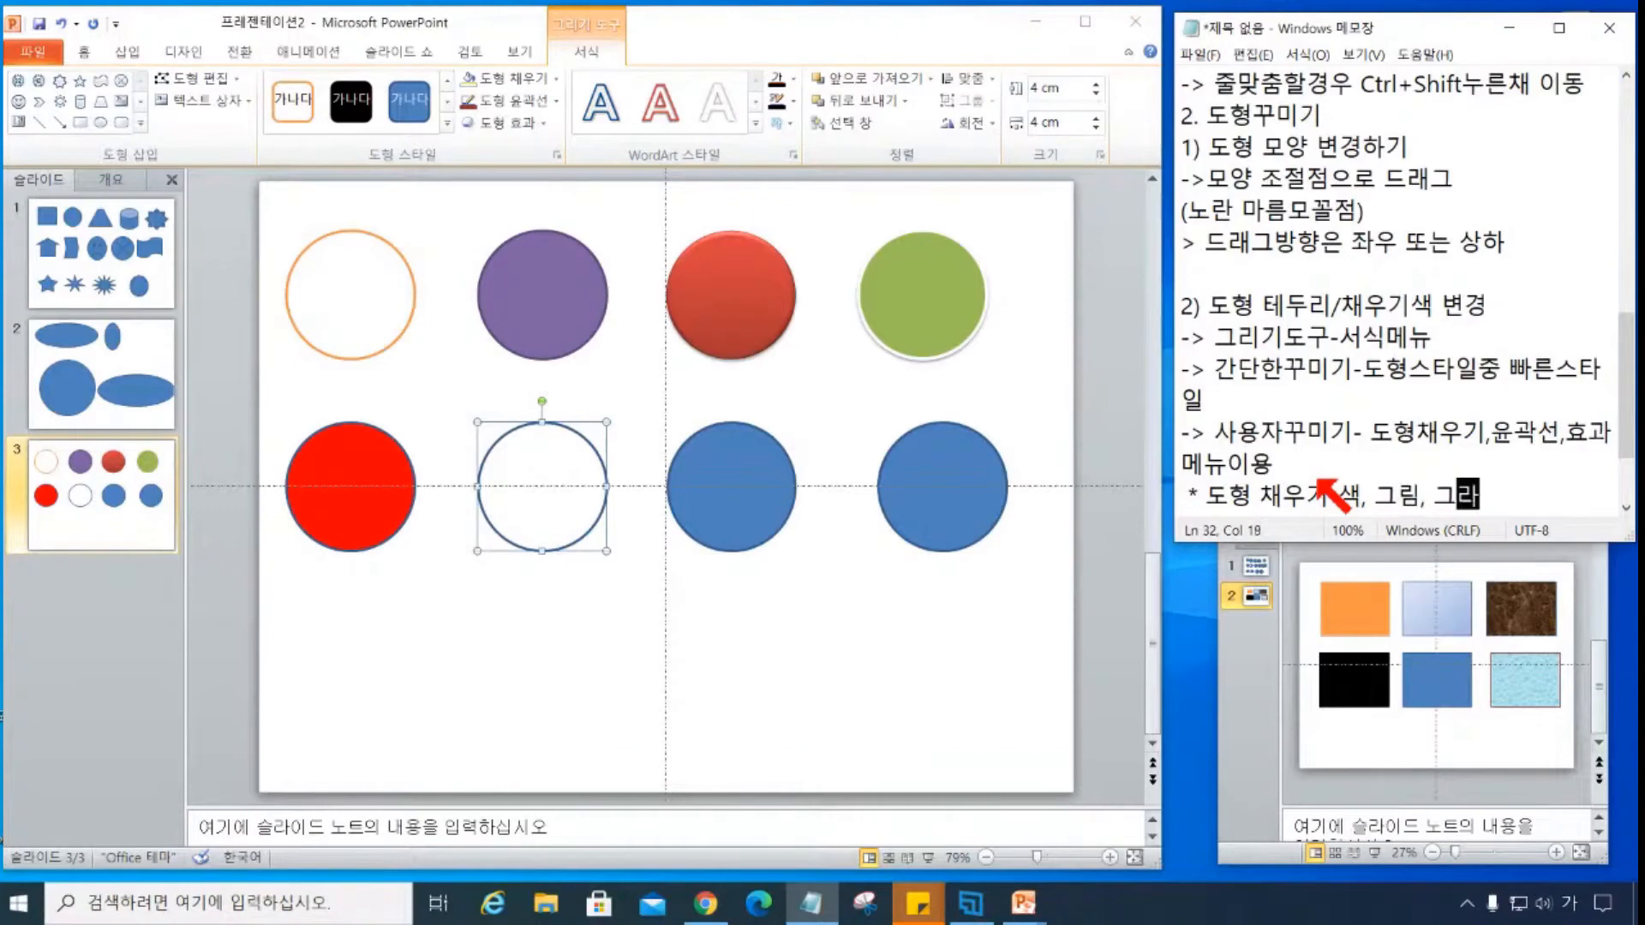
text(데이션, 질가)
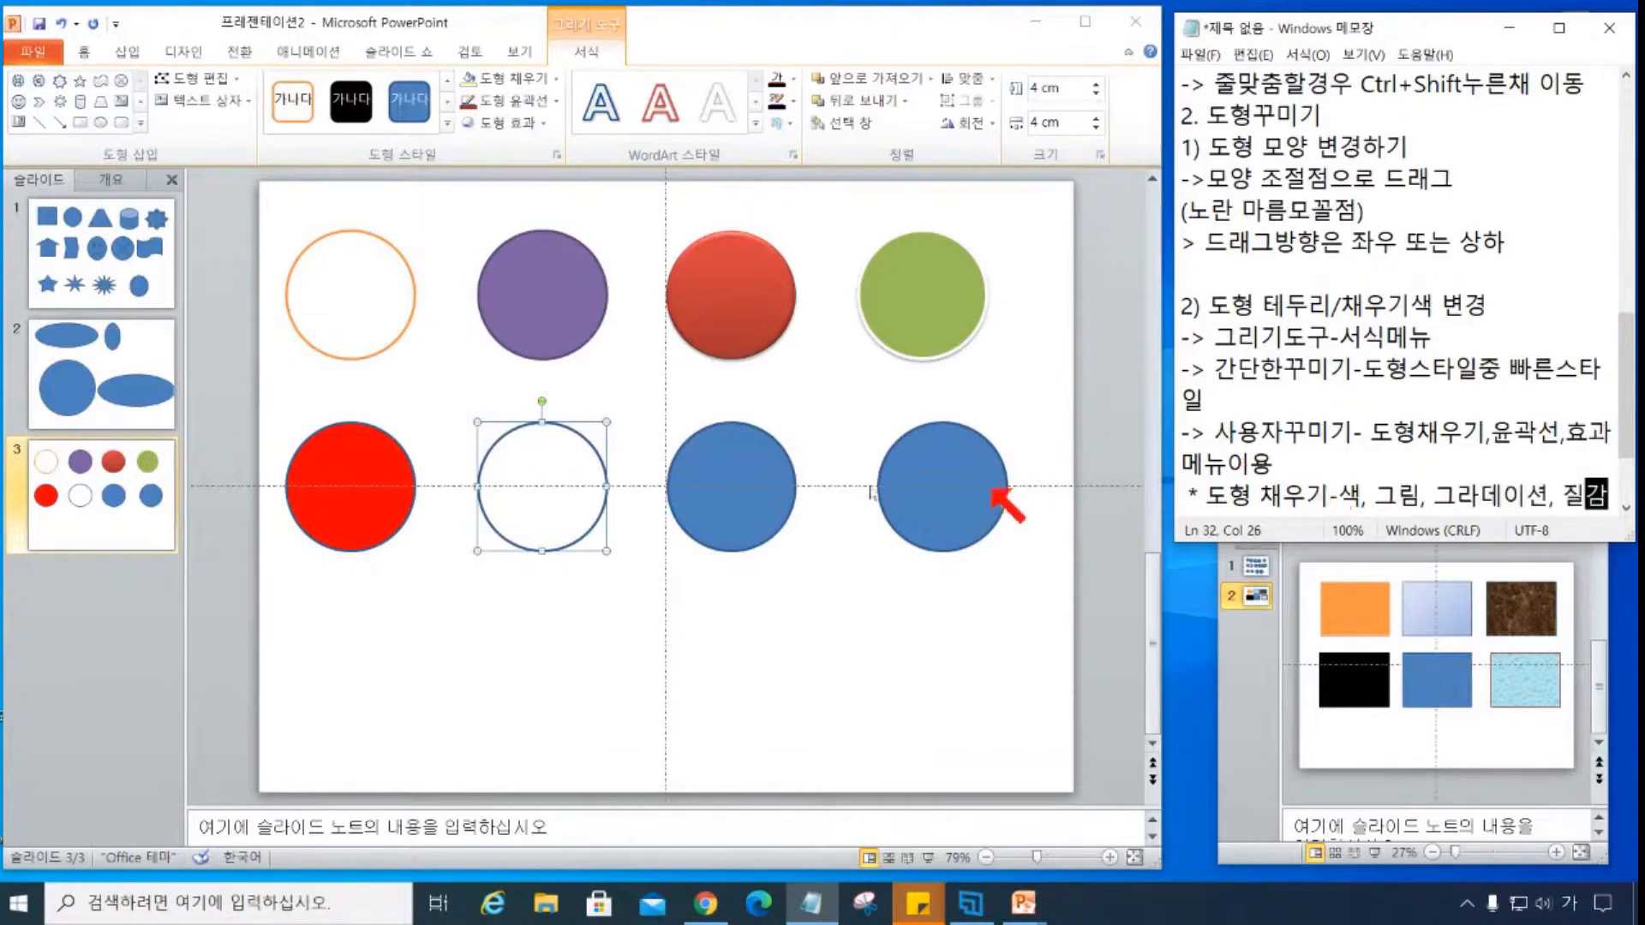
- Switch to PowerPoint and fill the second circle in the lower row with the picture 진달래꽃5 from the 사진 folder
click(347, 516)
click(347, 515)
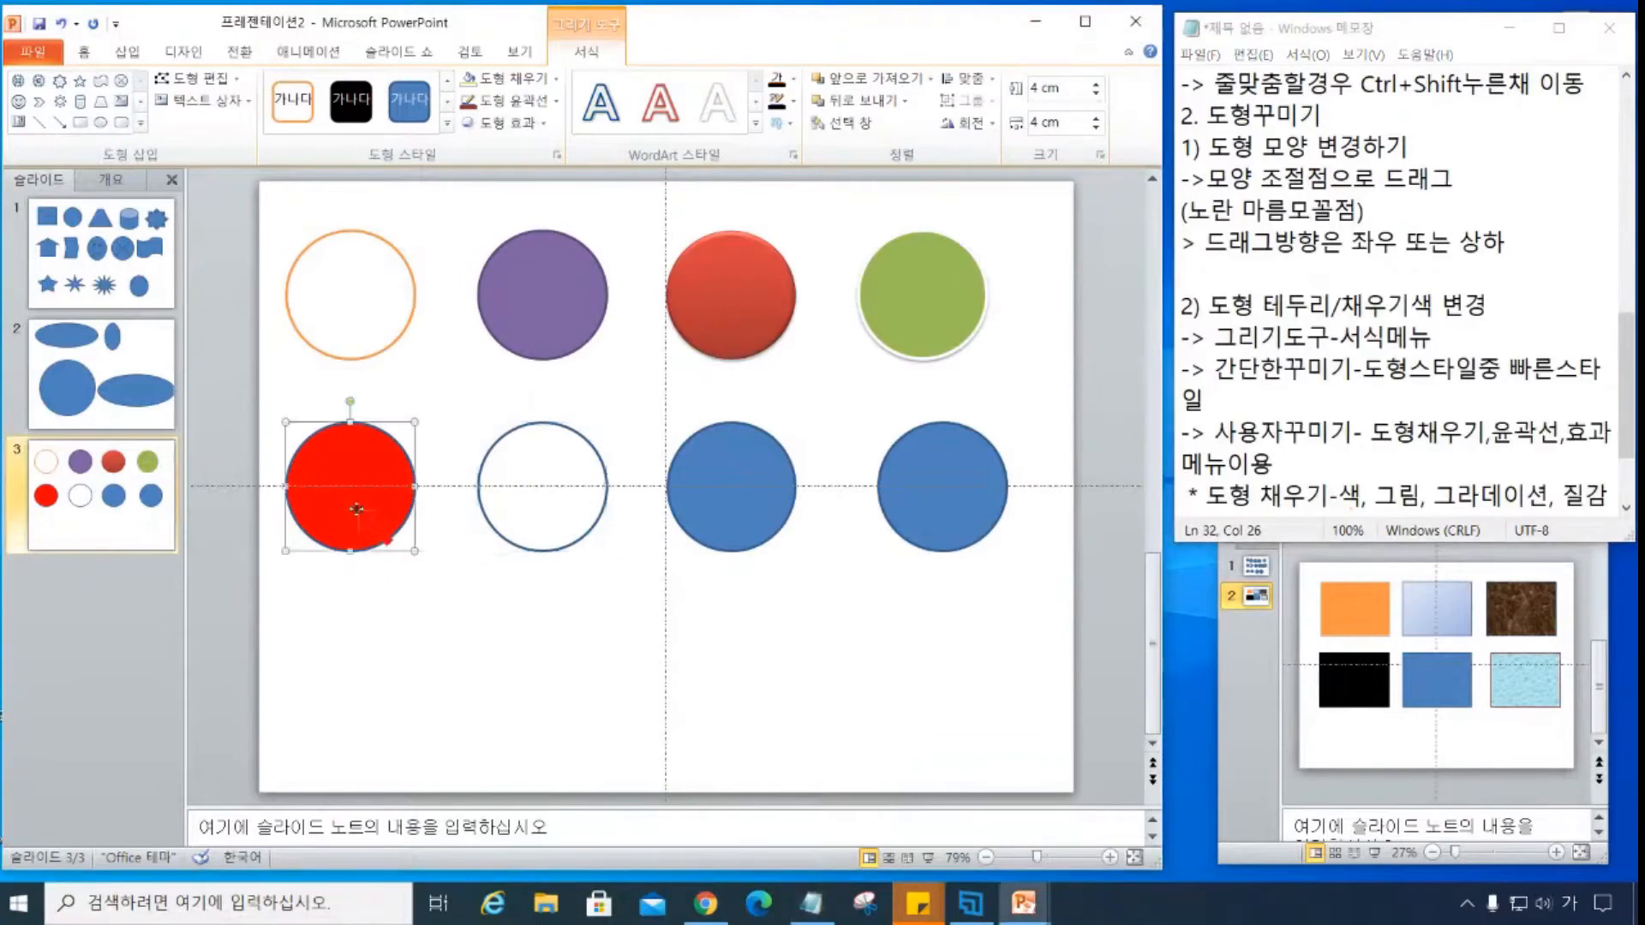
click(570, 367)
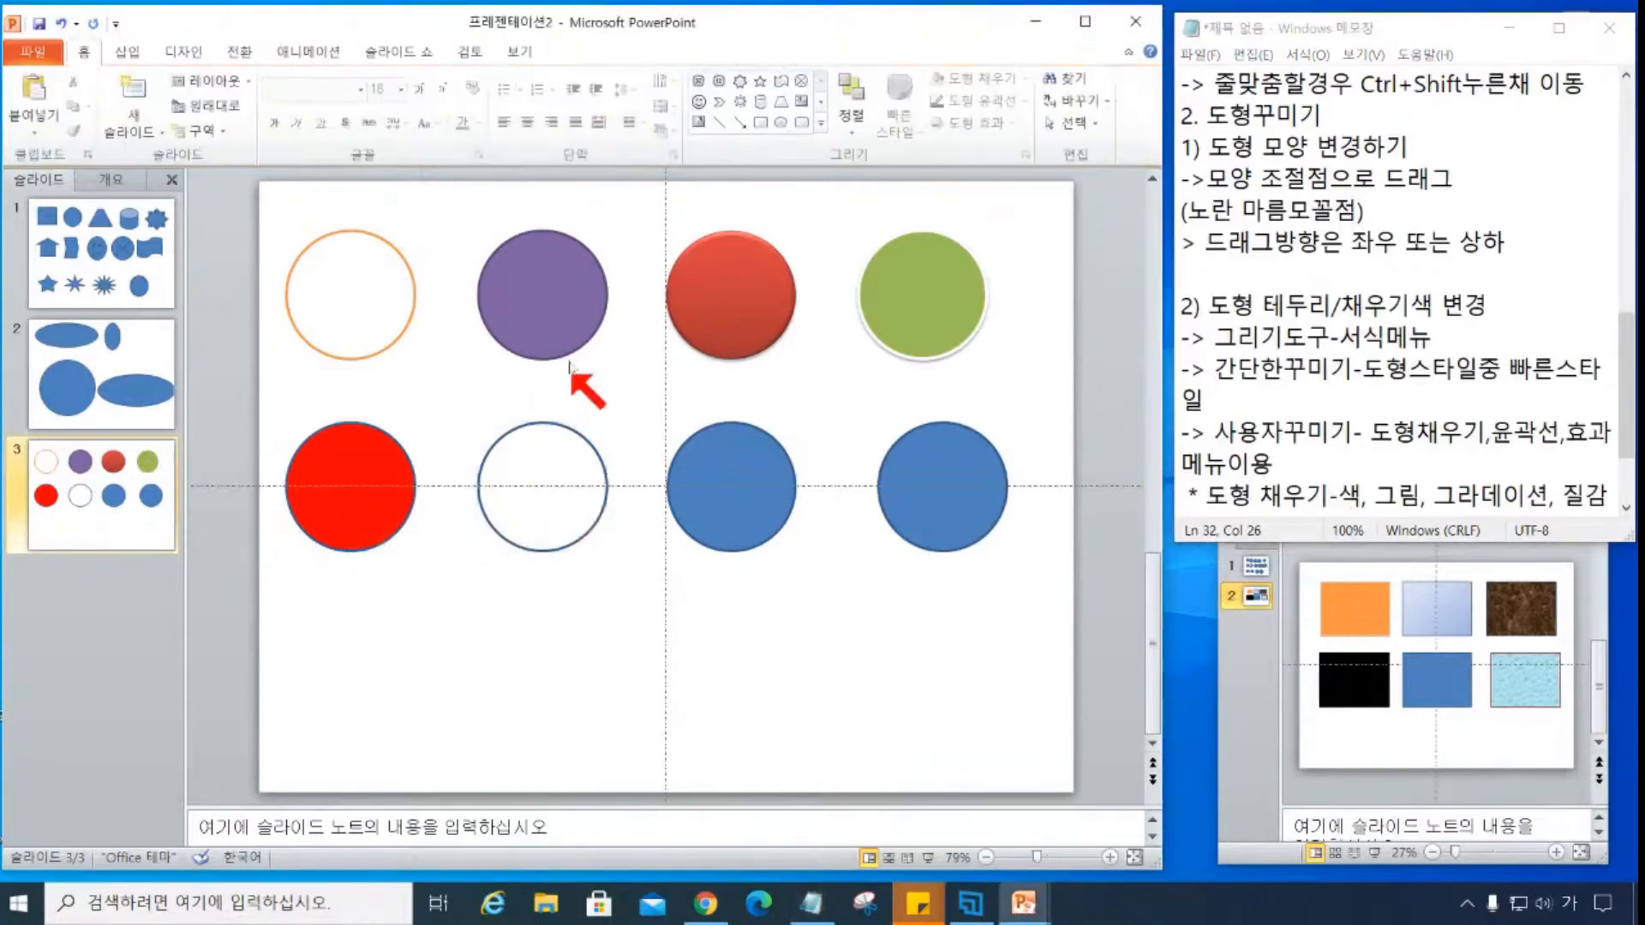
click(585, 443)
click(589, 49)
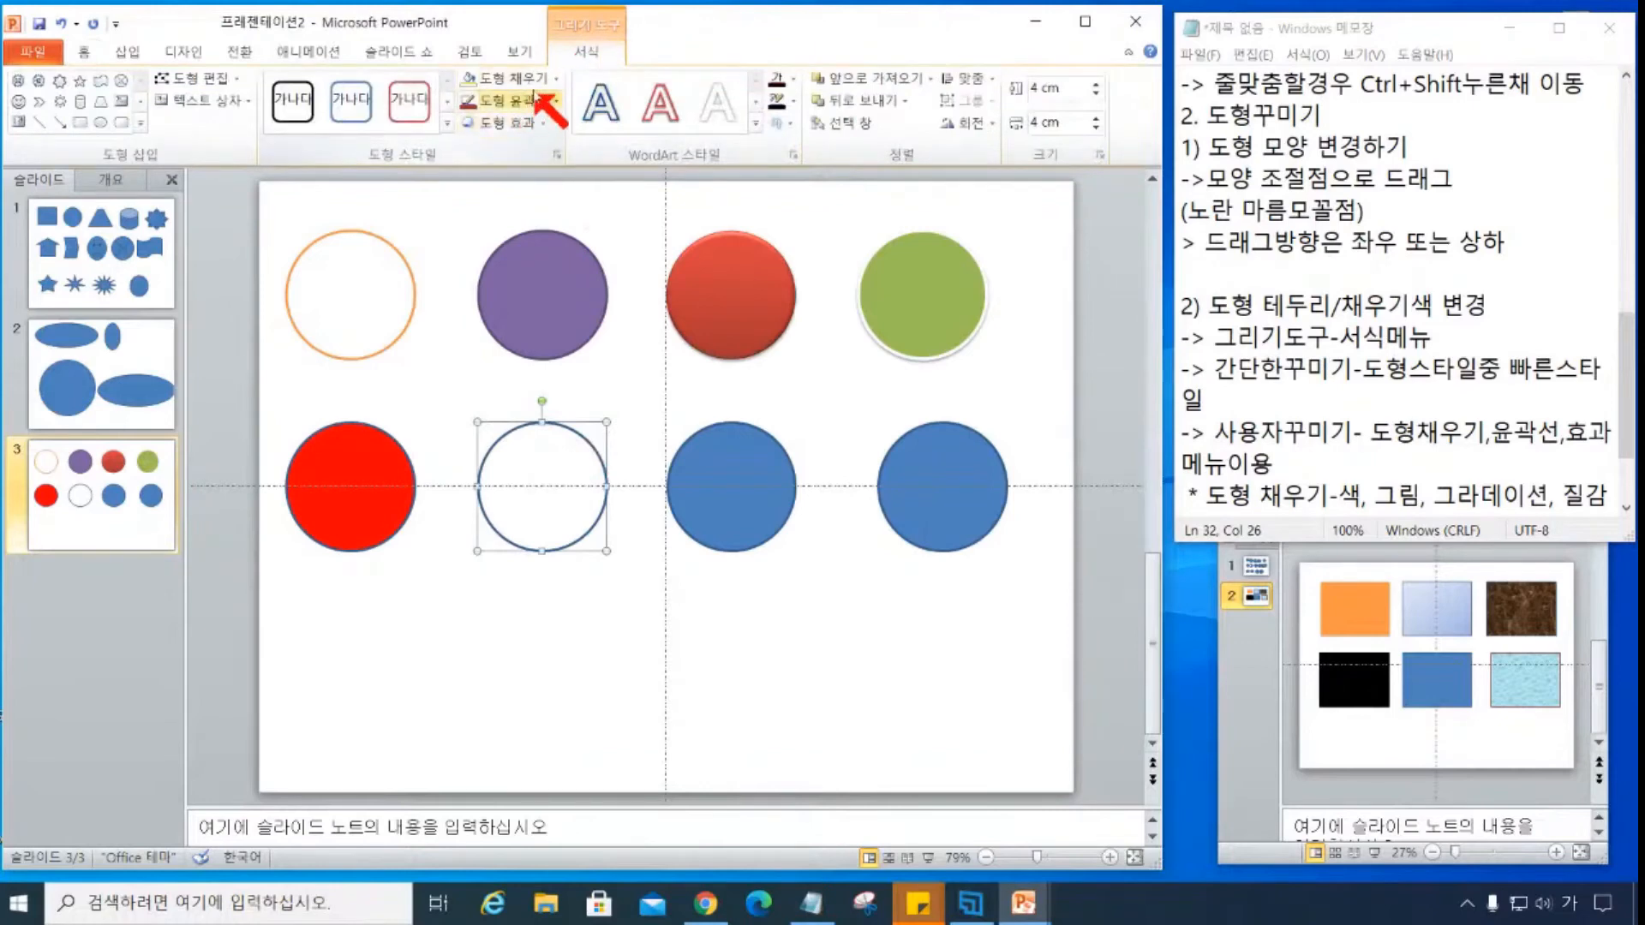
click(547, 78)
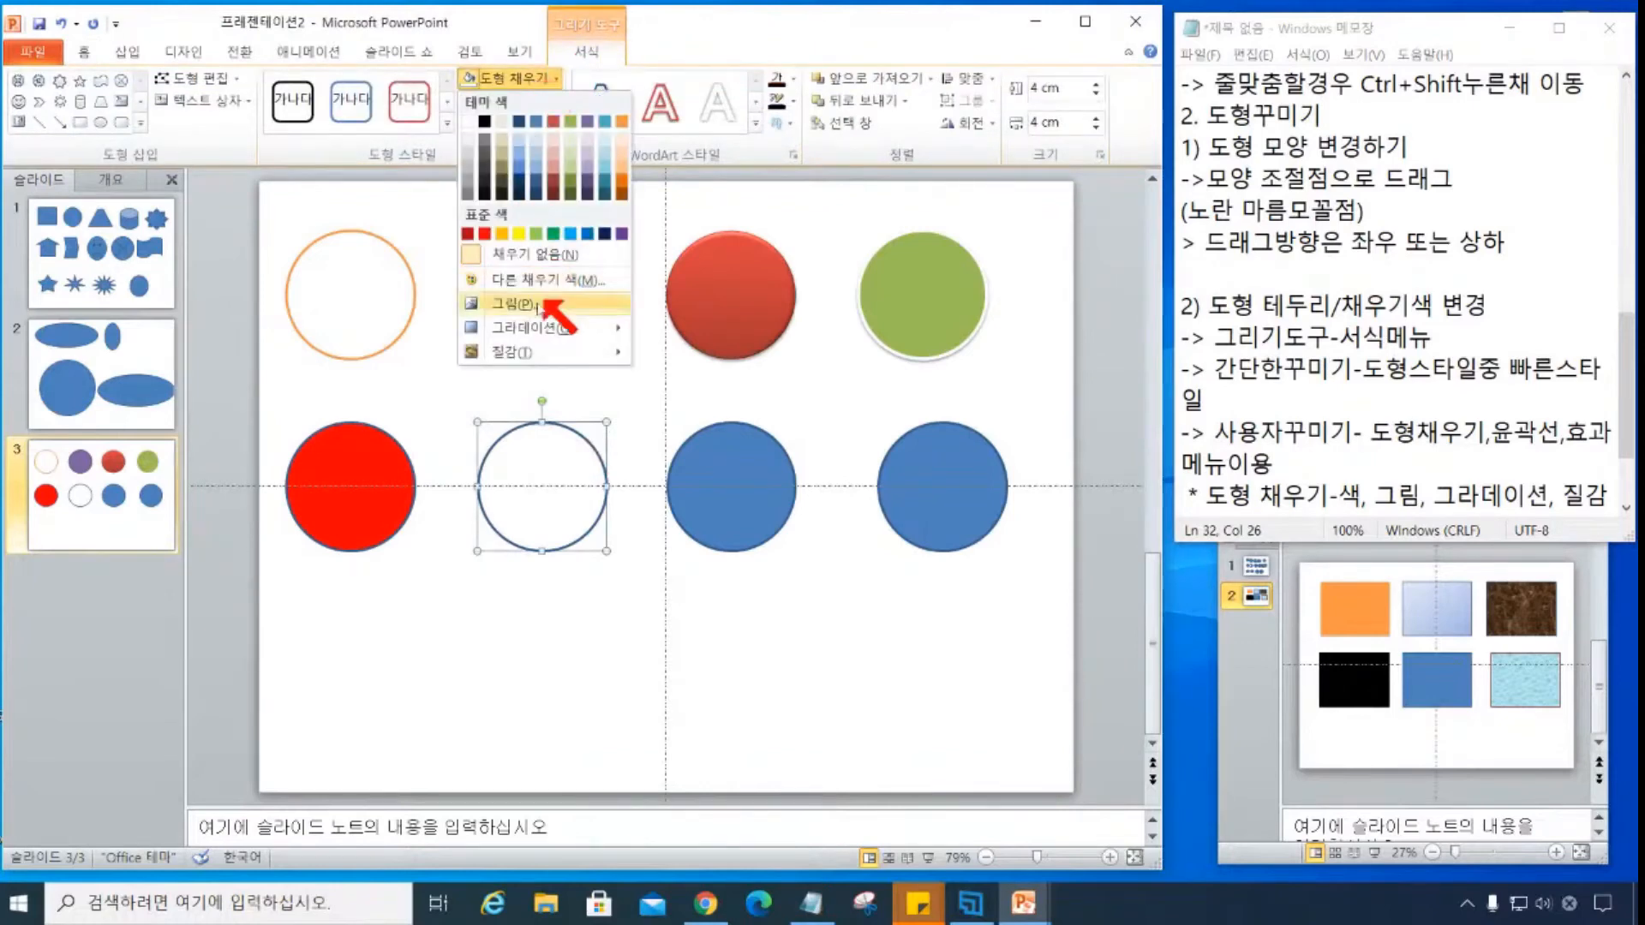
click(514, 304)
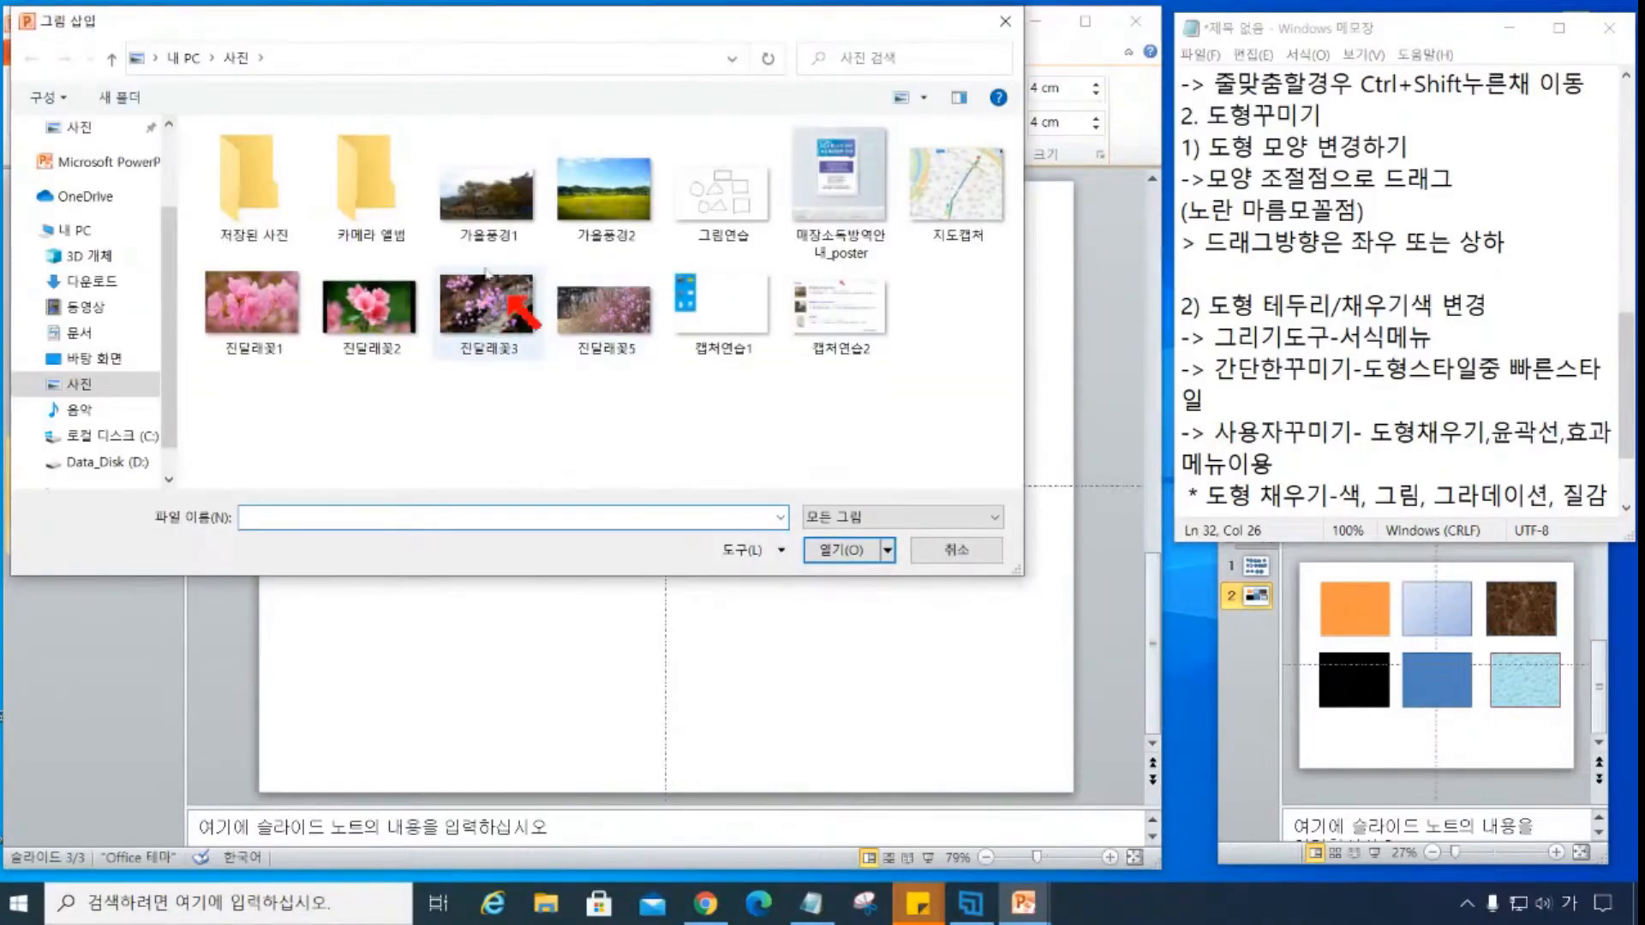
click(253, 308)
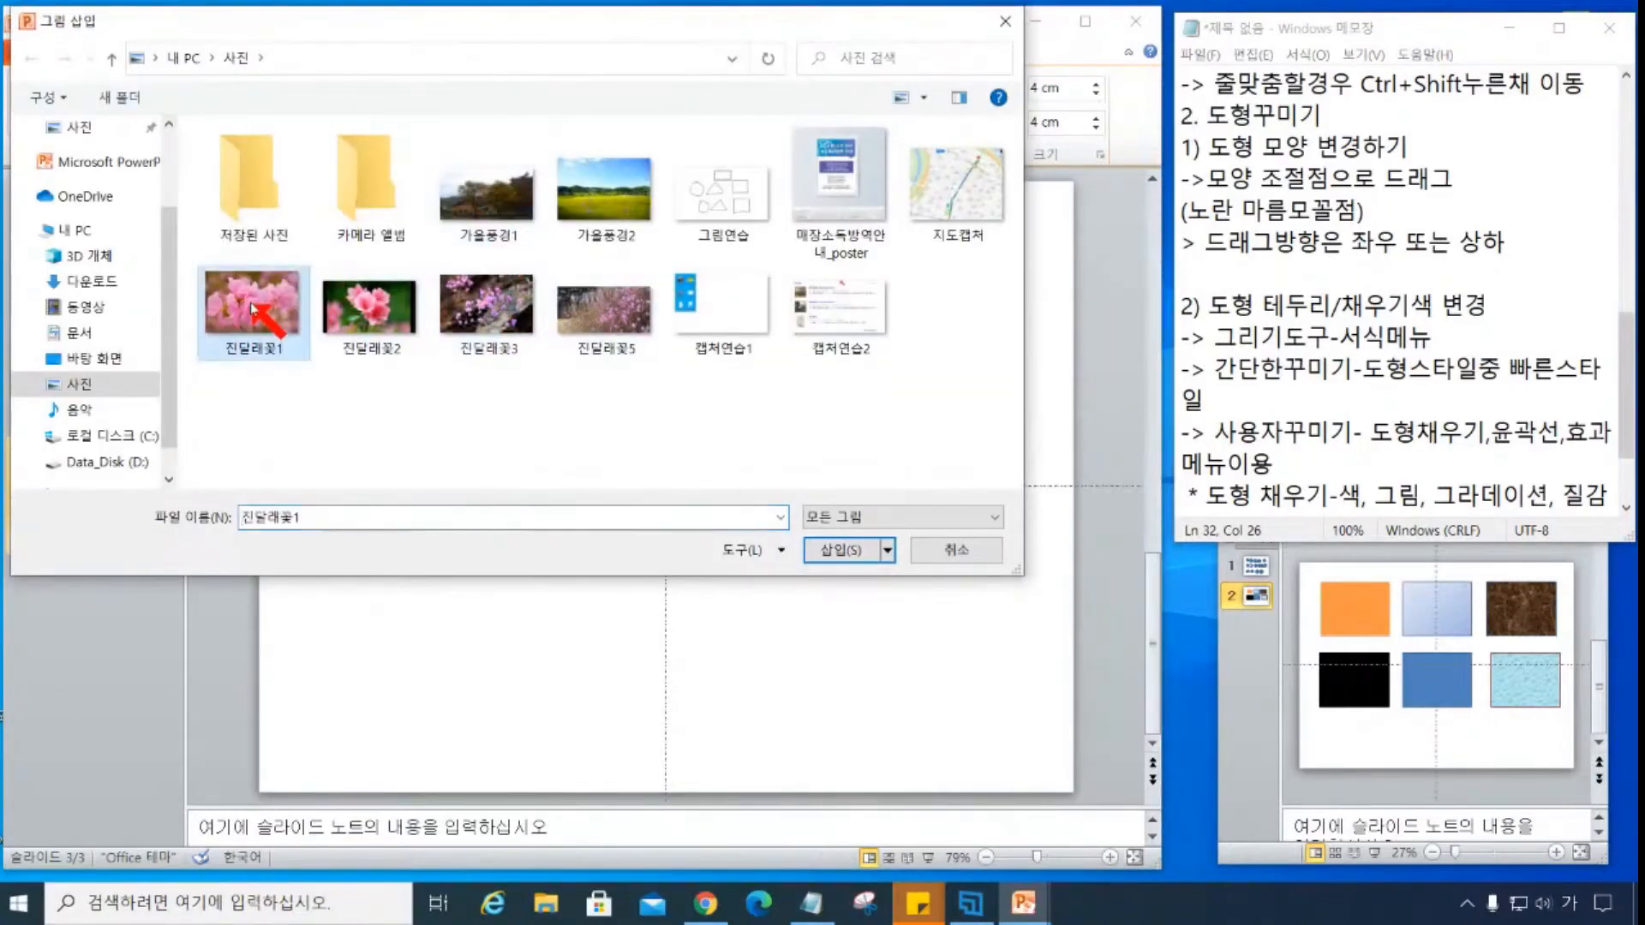
click(78, 230)
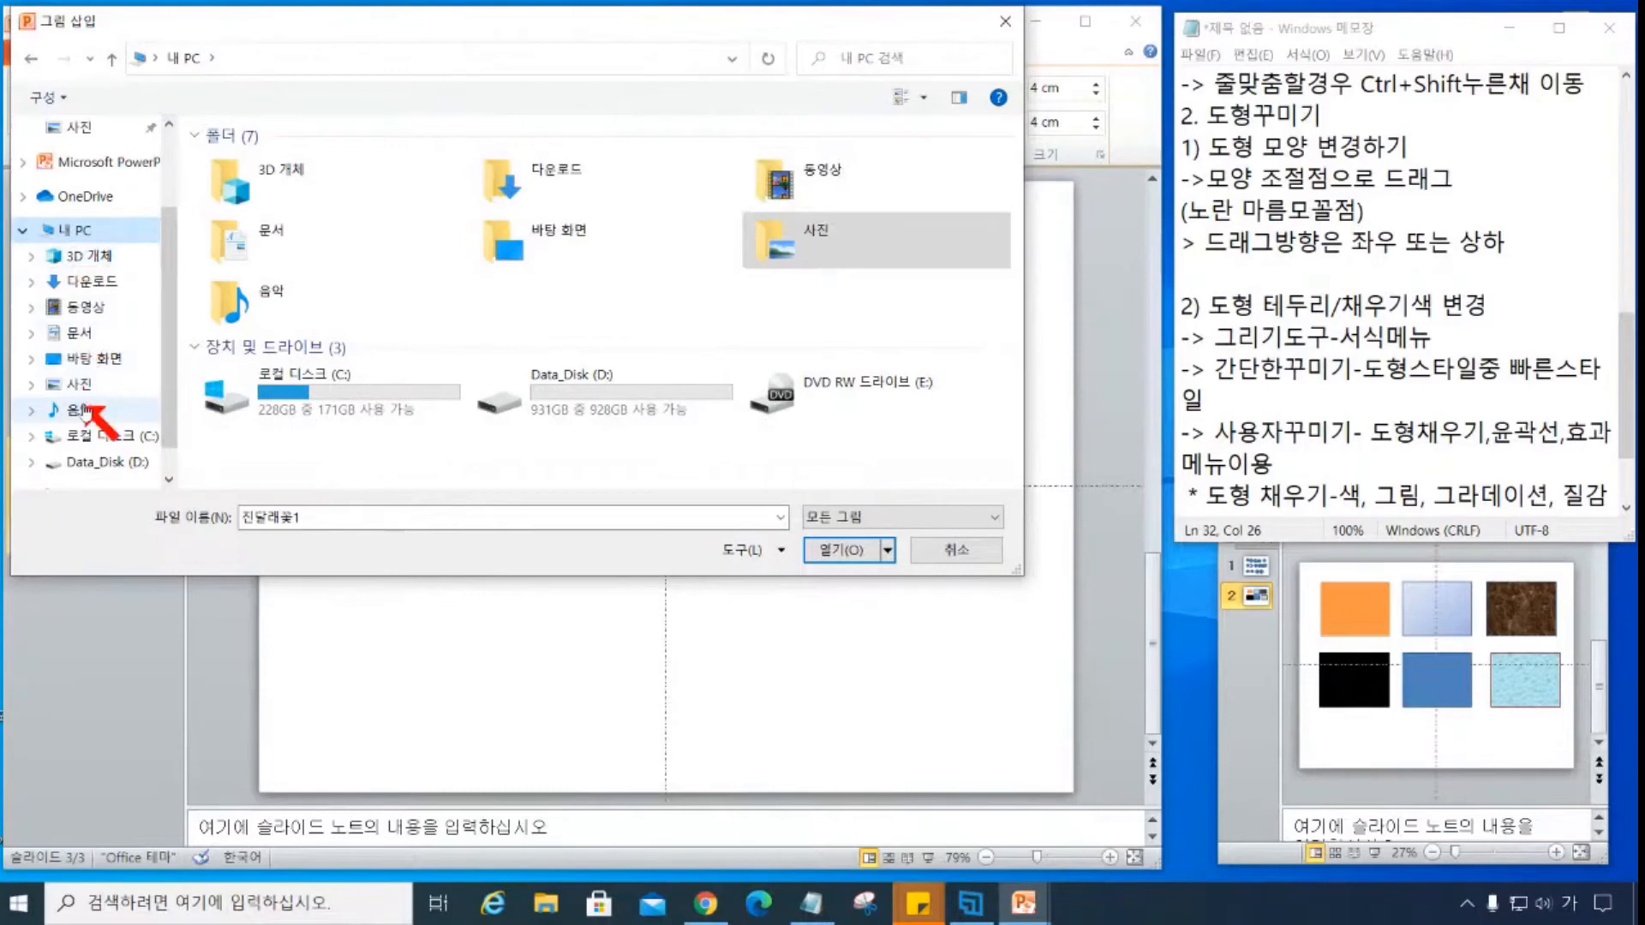
click(81, 384)
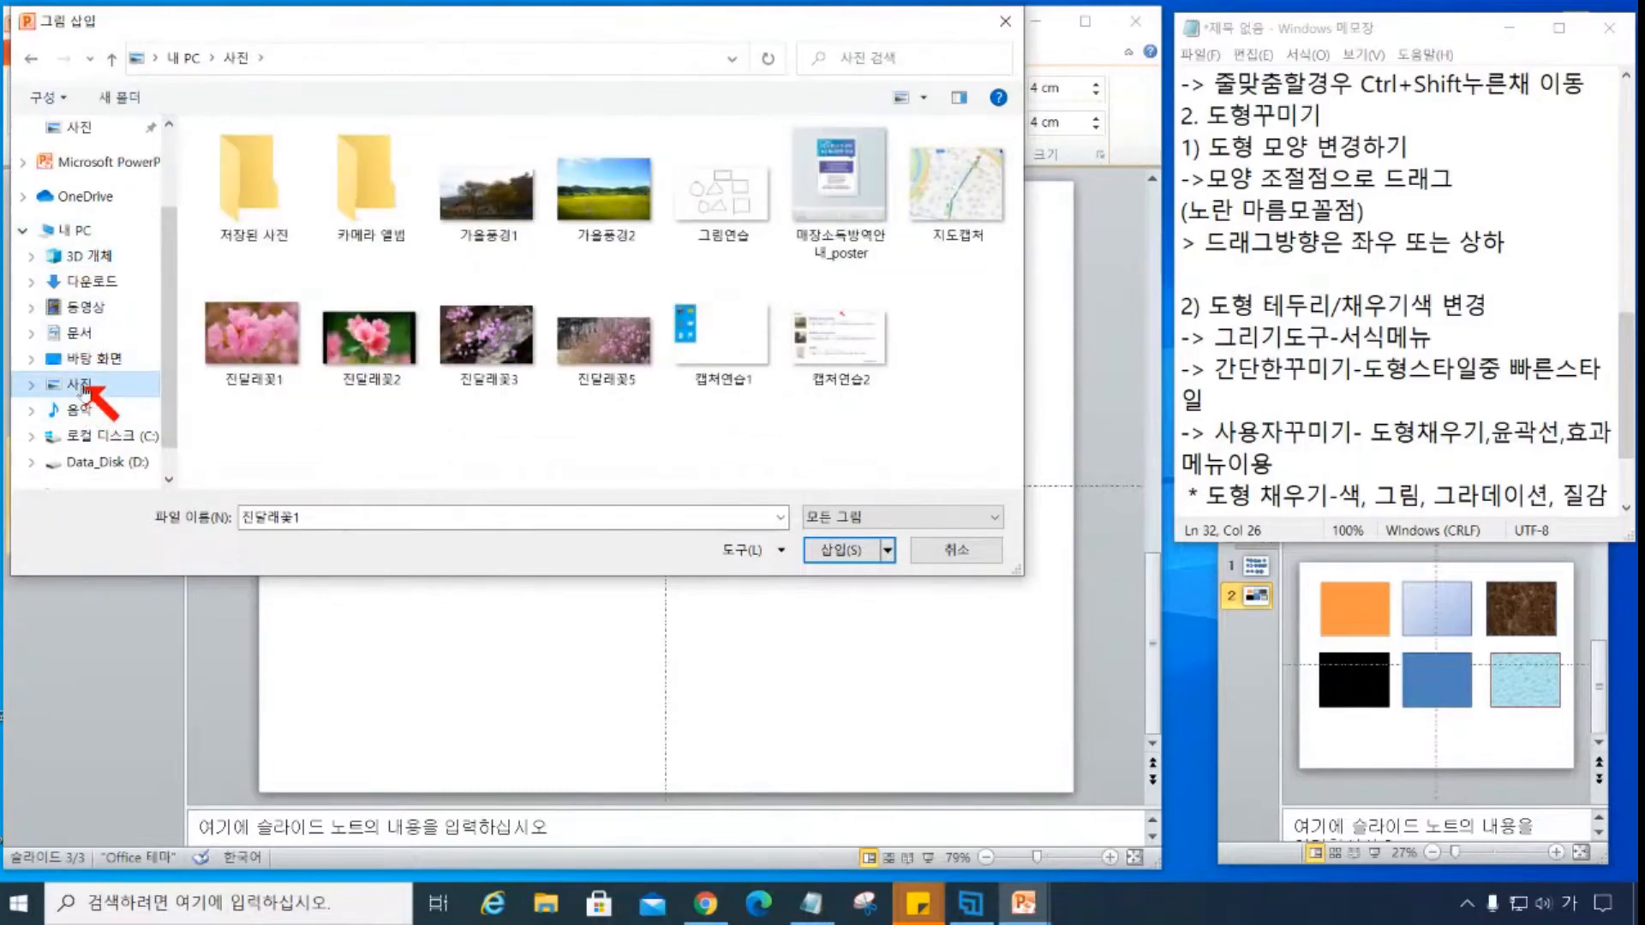
click(630, 348)
click(850, 554)
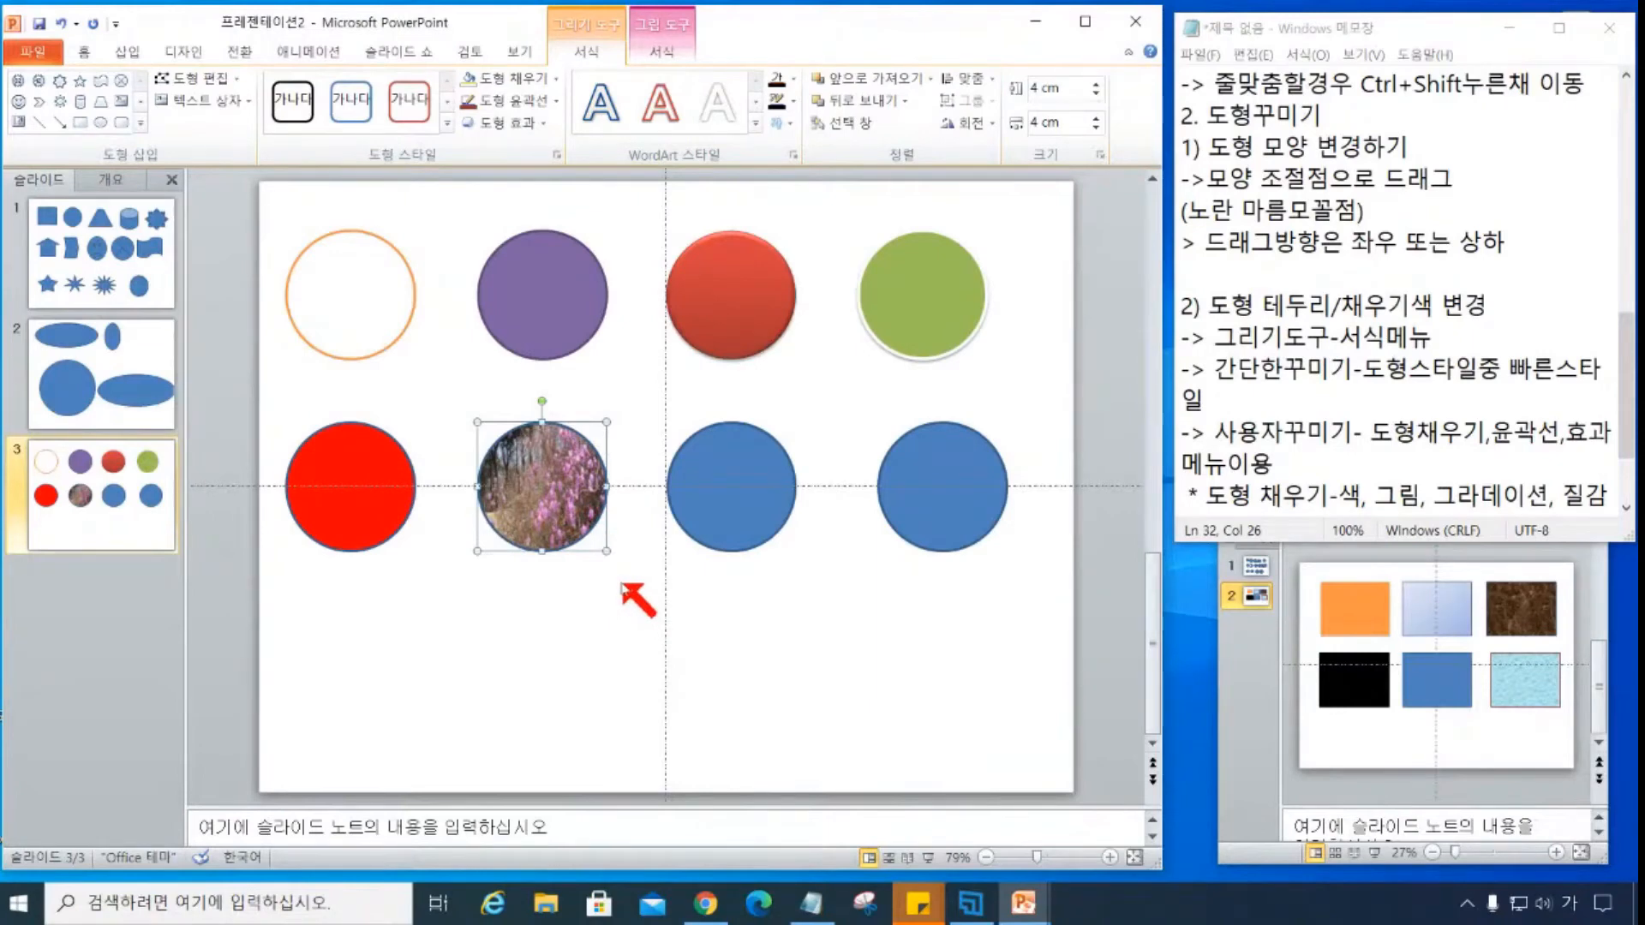
- Fill the third circle in the lower row with a diagonal blue gradient from the dark variations (어두운 그라데이션)
click(765, 510)
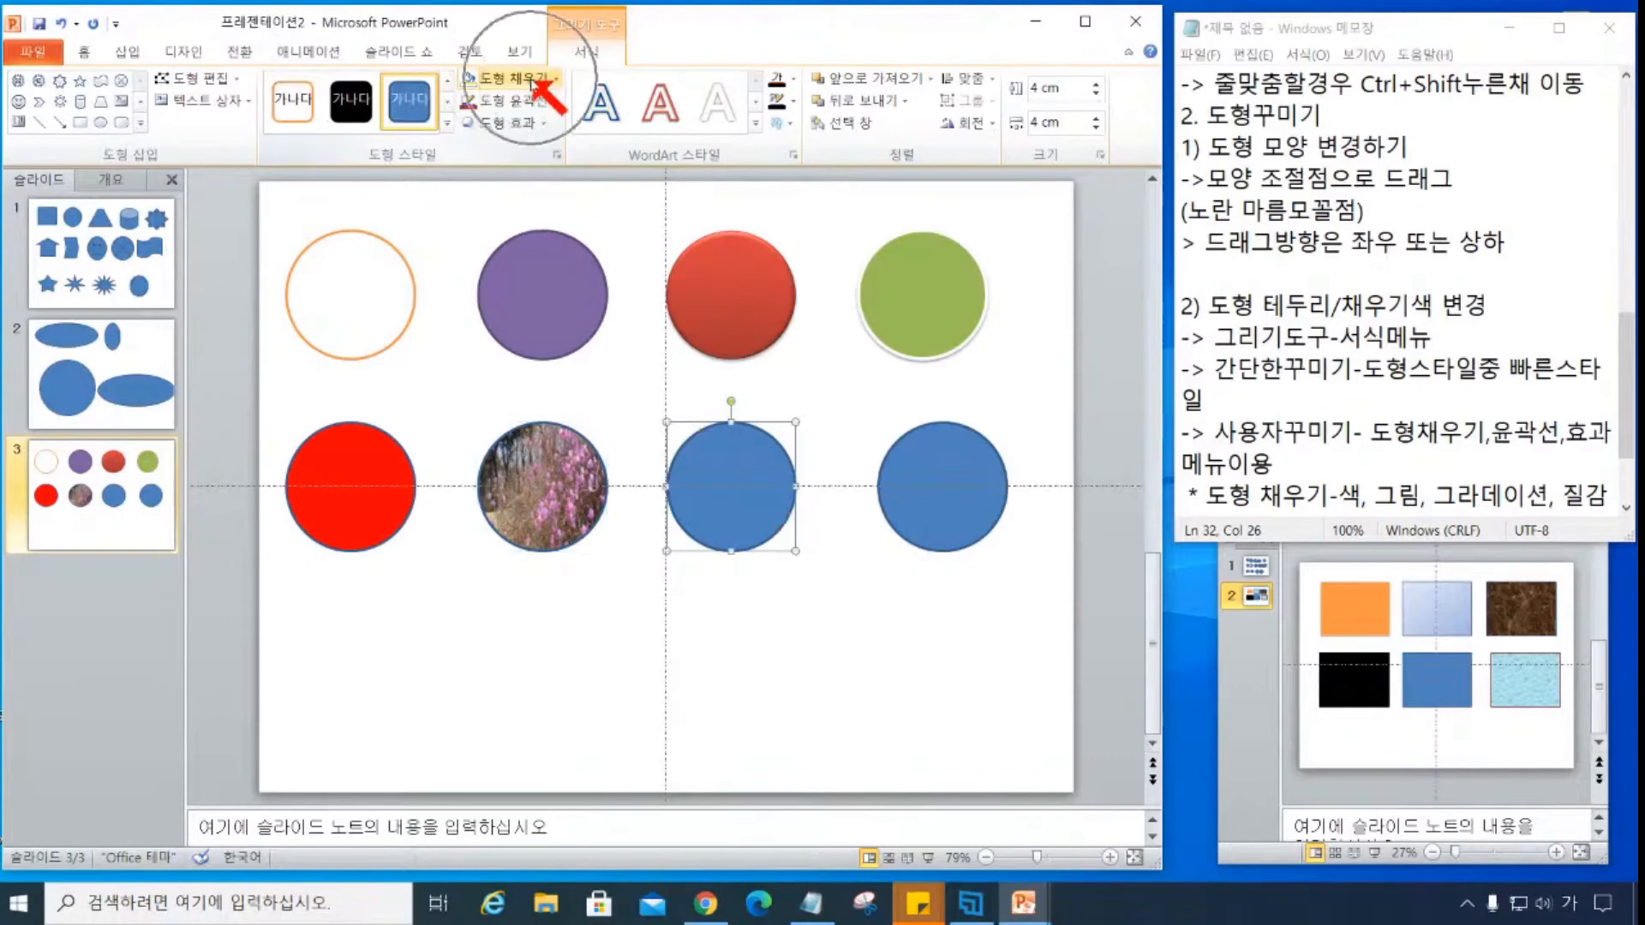
click(533, 80)
click(550, 331)
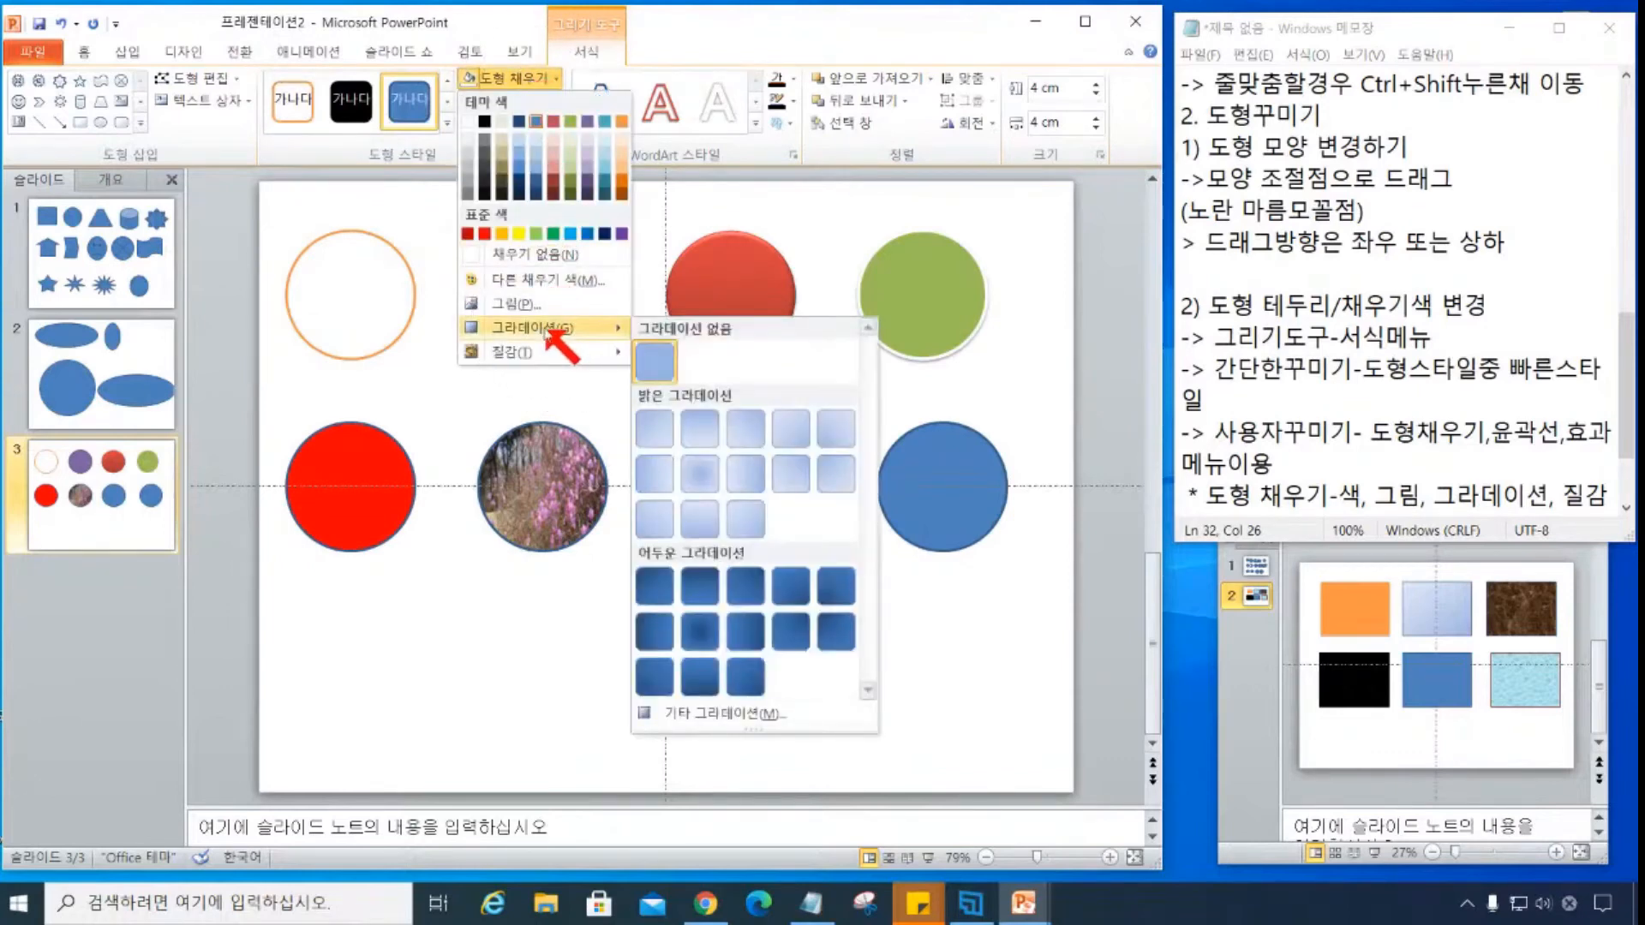
click(711, 536)
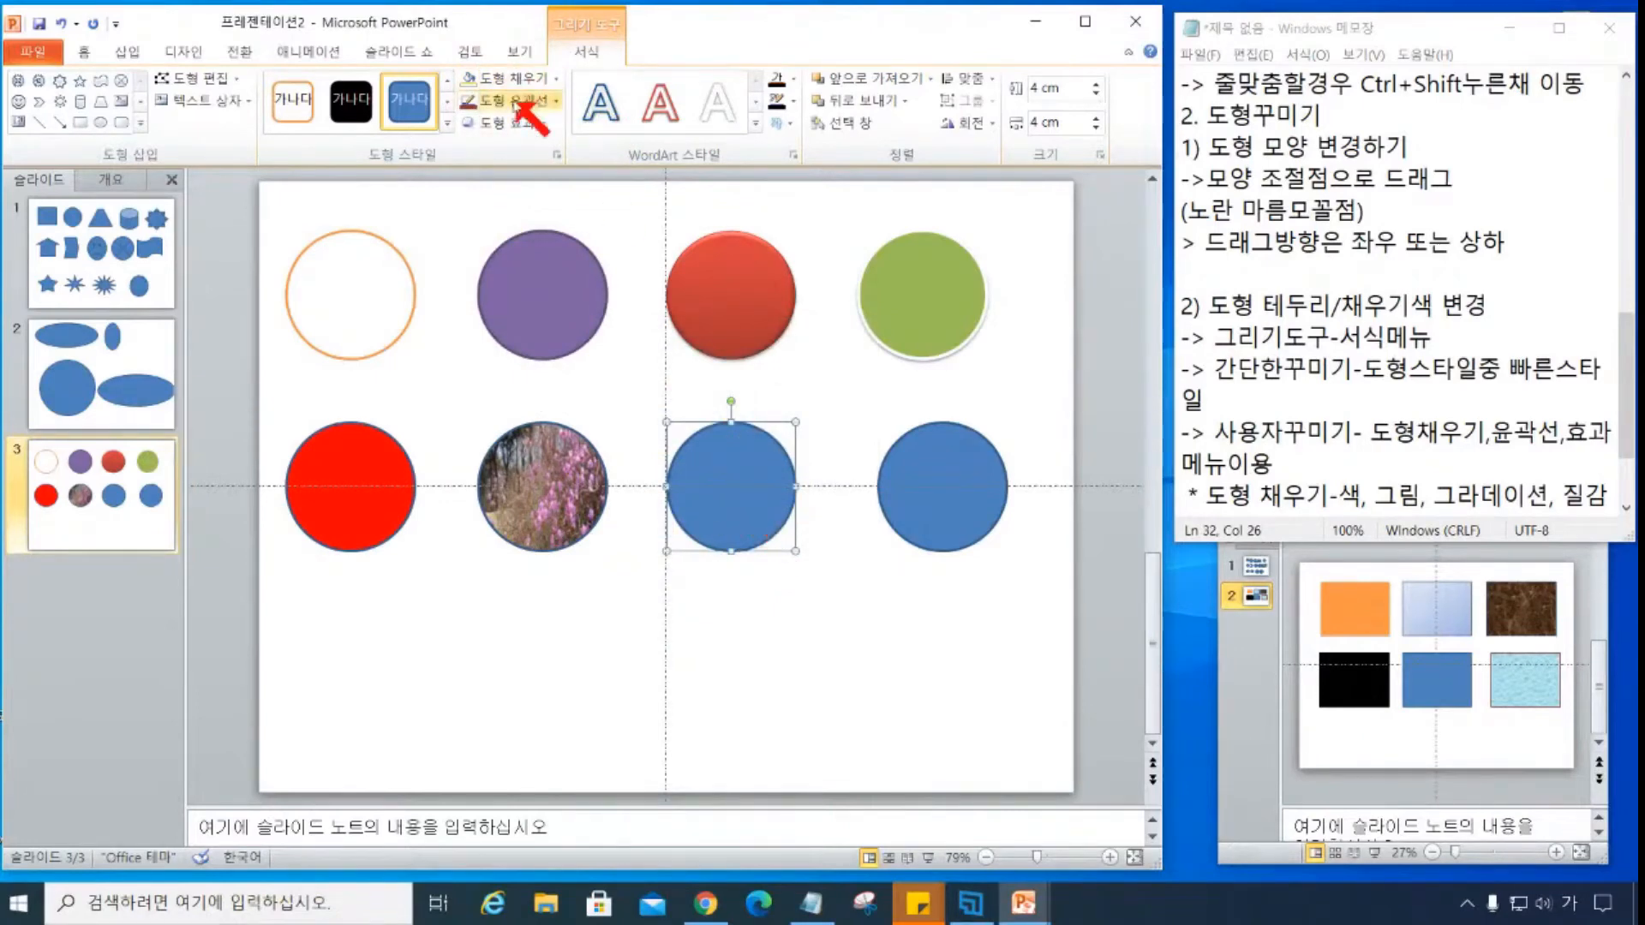
click(519, 102)
click(519, 101)
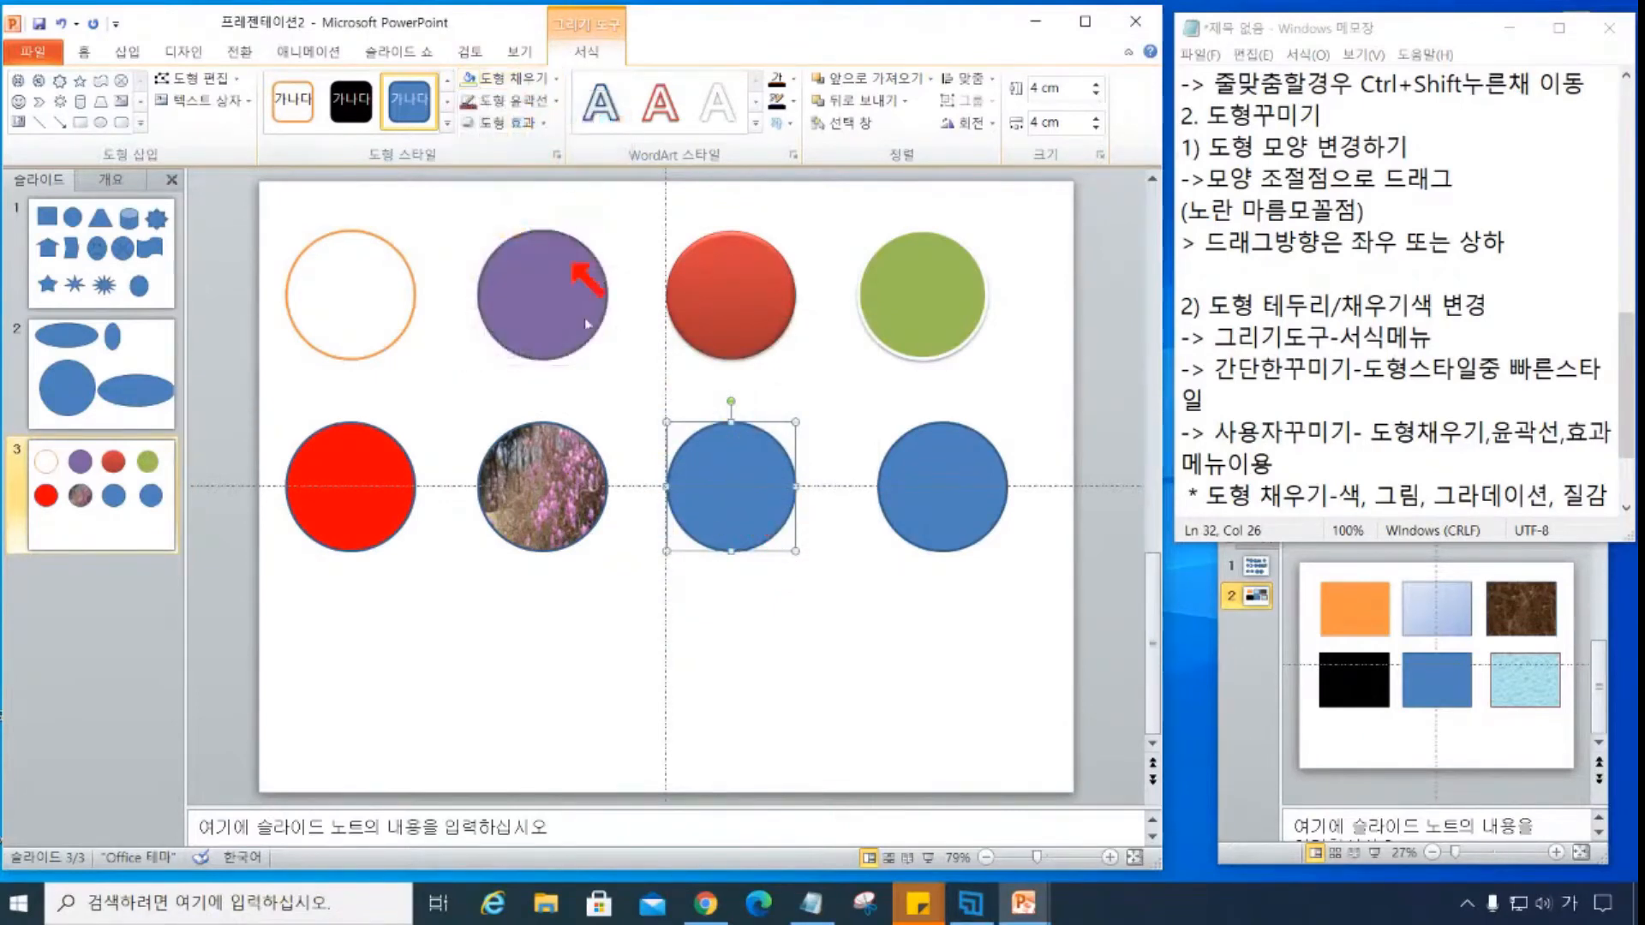
click(512, 77)
mouse_move(591, 327)
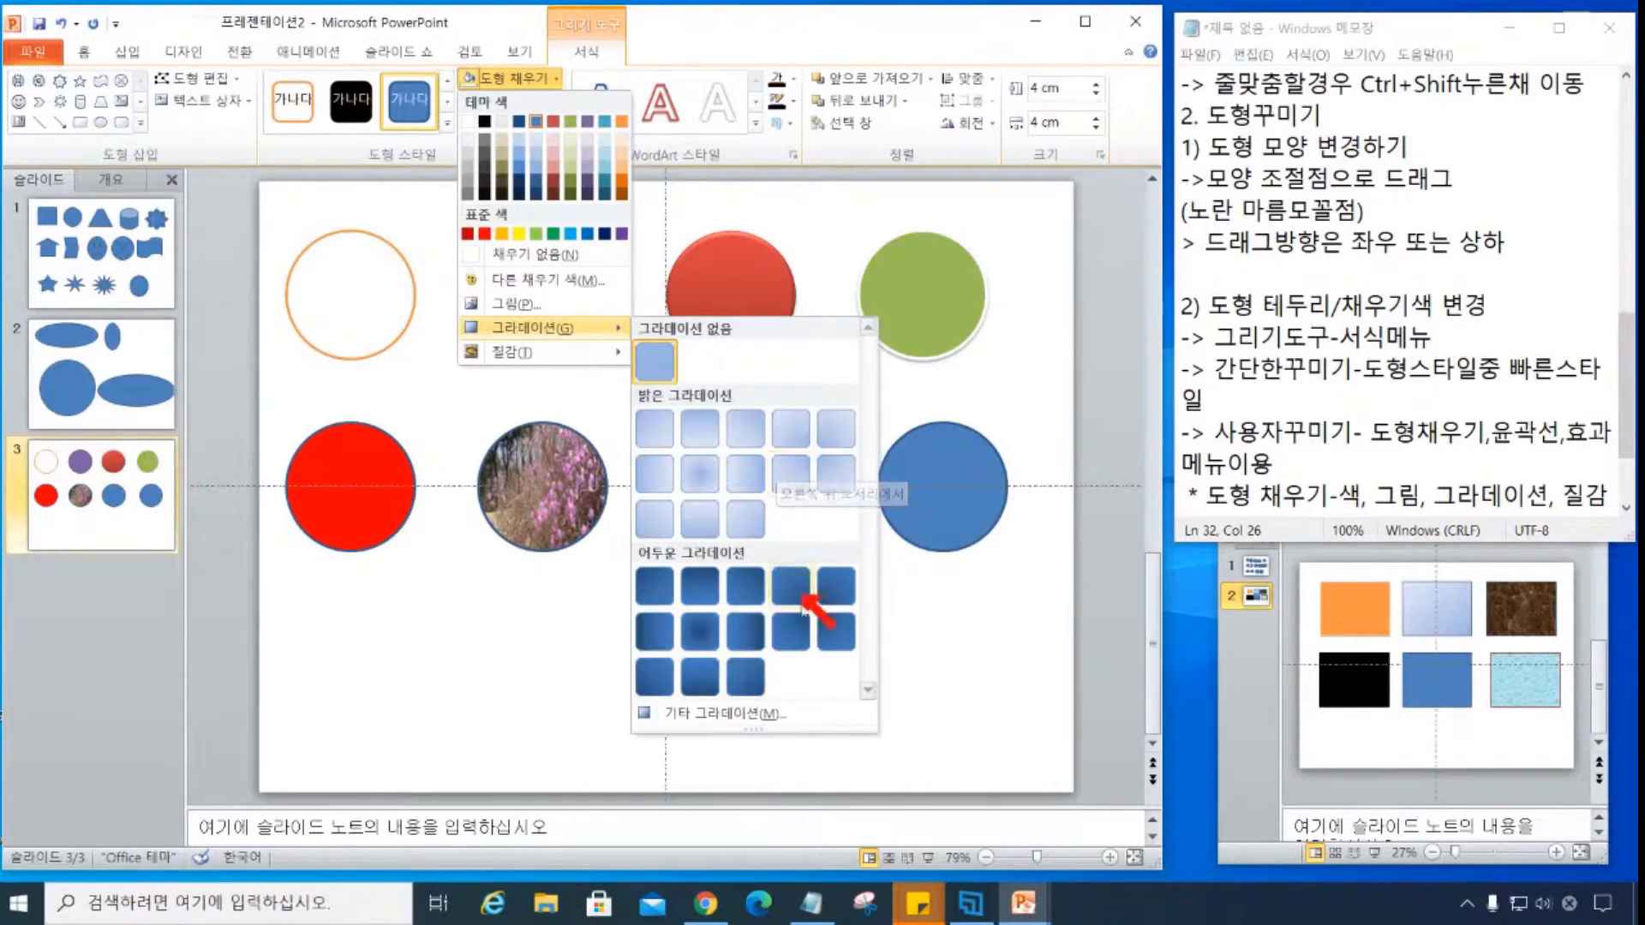
click(799, 597)
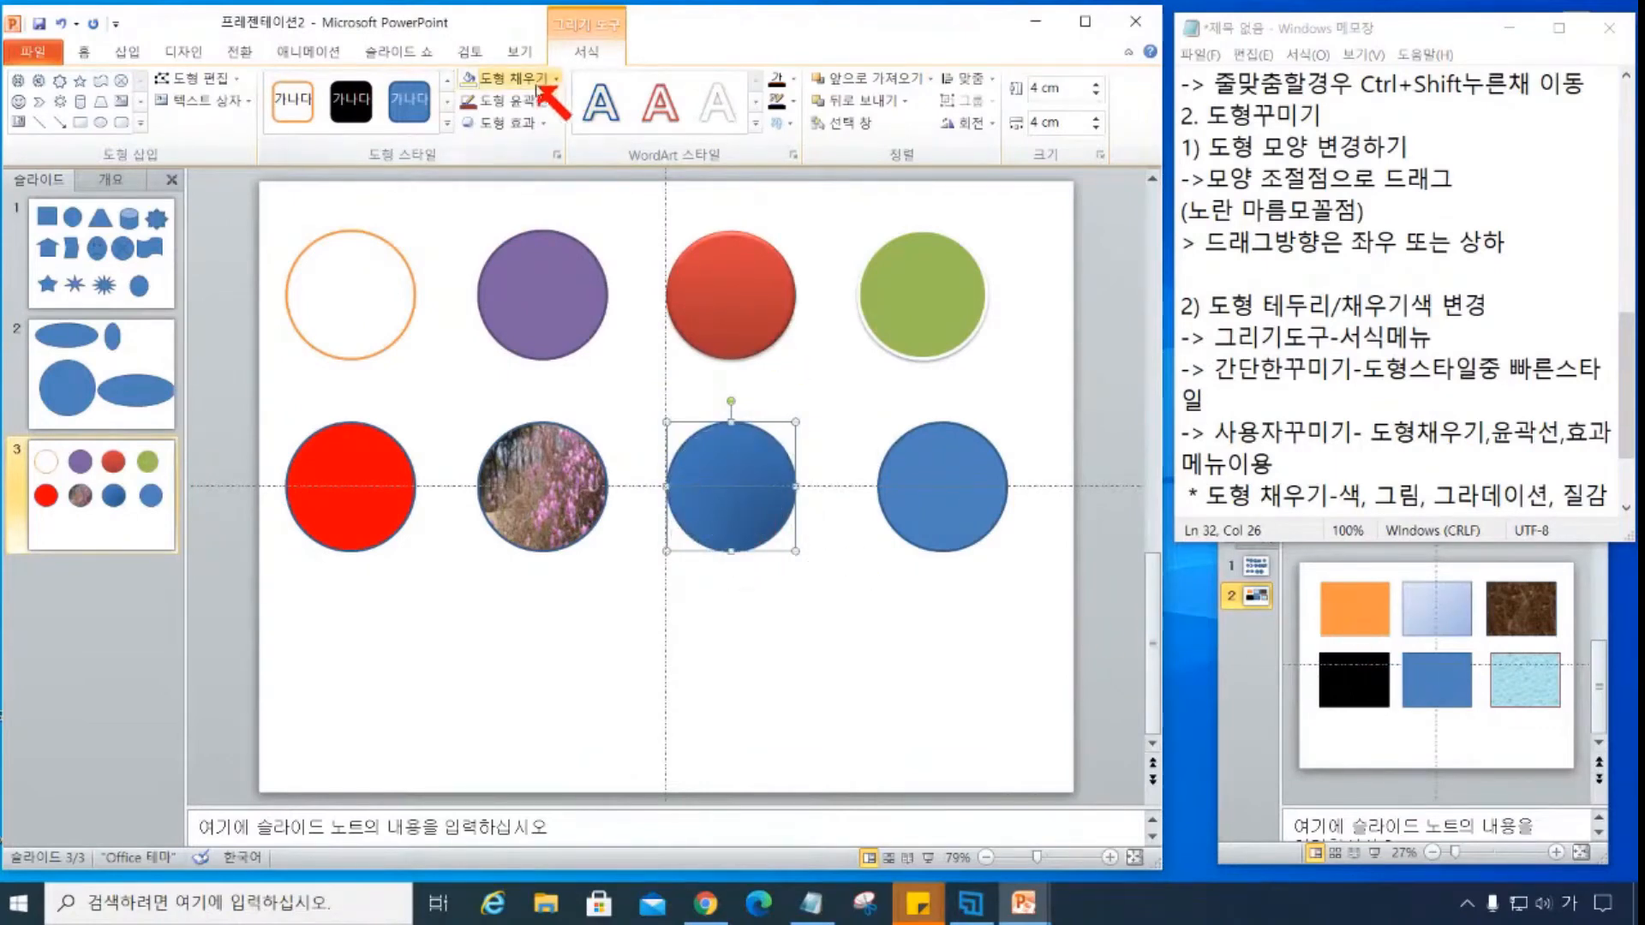
- Fill the third circle in the lower row with standard orange and apply a light gradient variation (밝은 그라데이션)
click(513, 78)
click(504, 232)
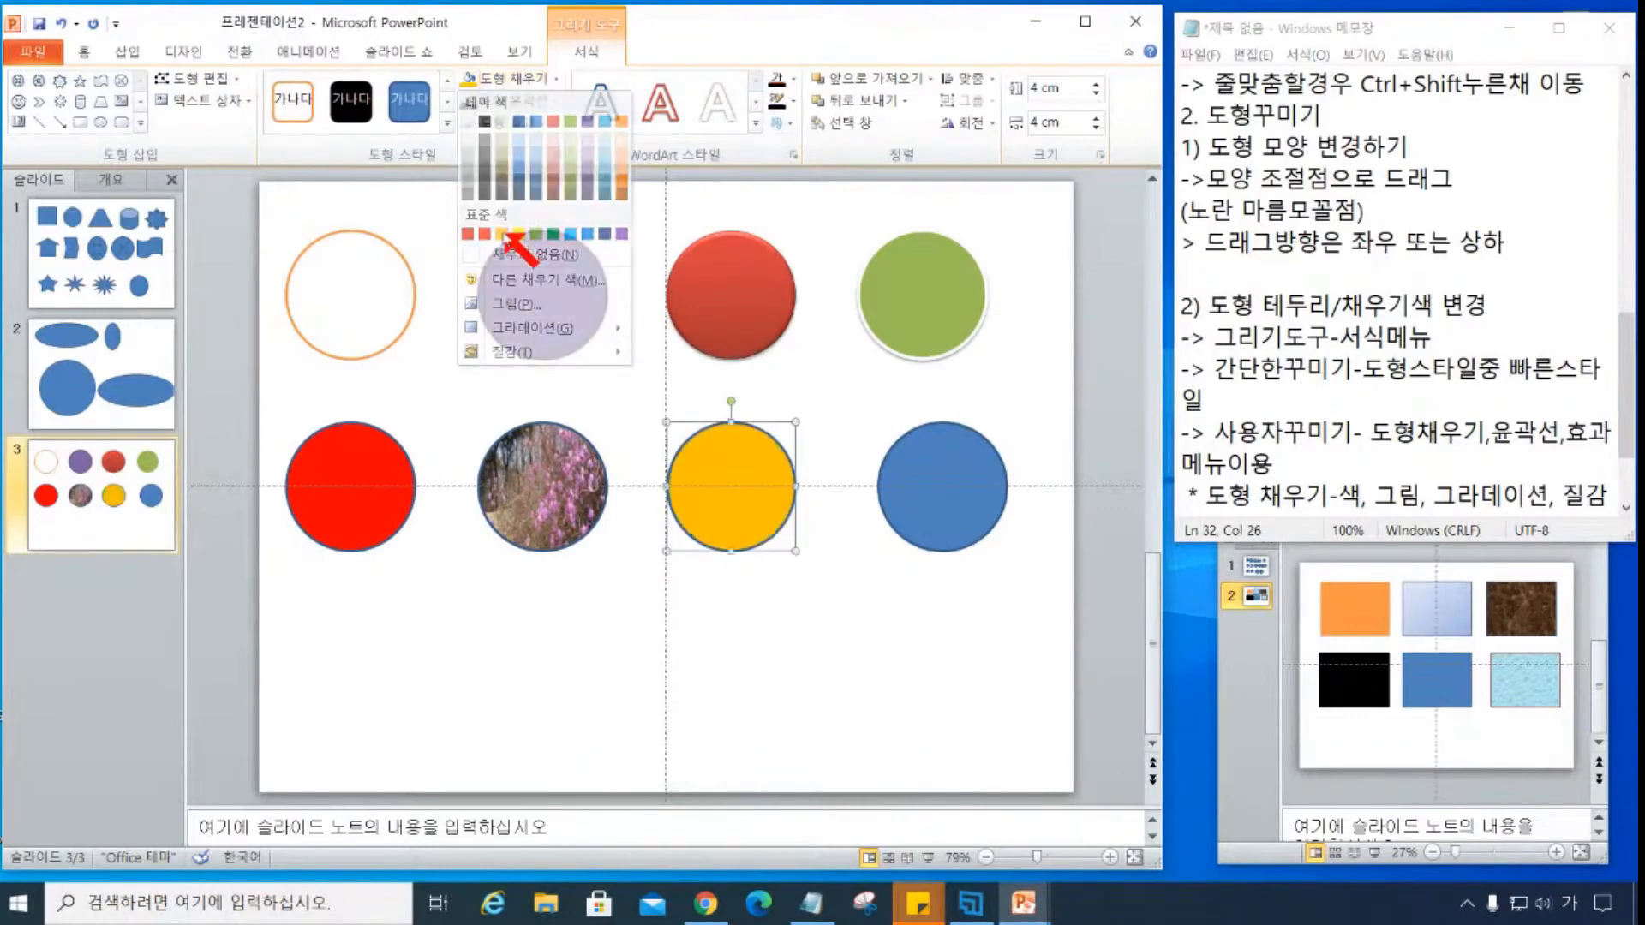
click(513, 78)
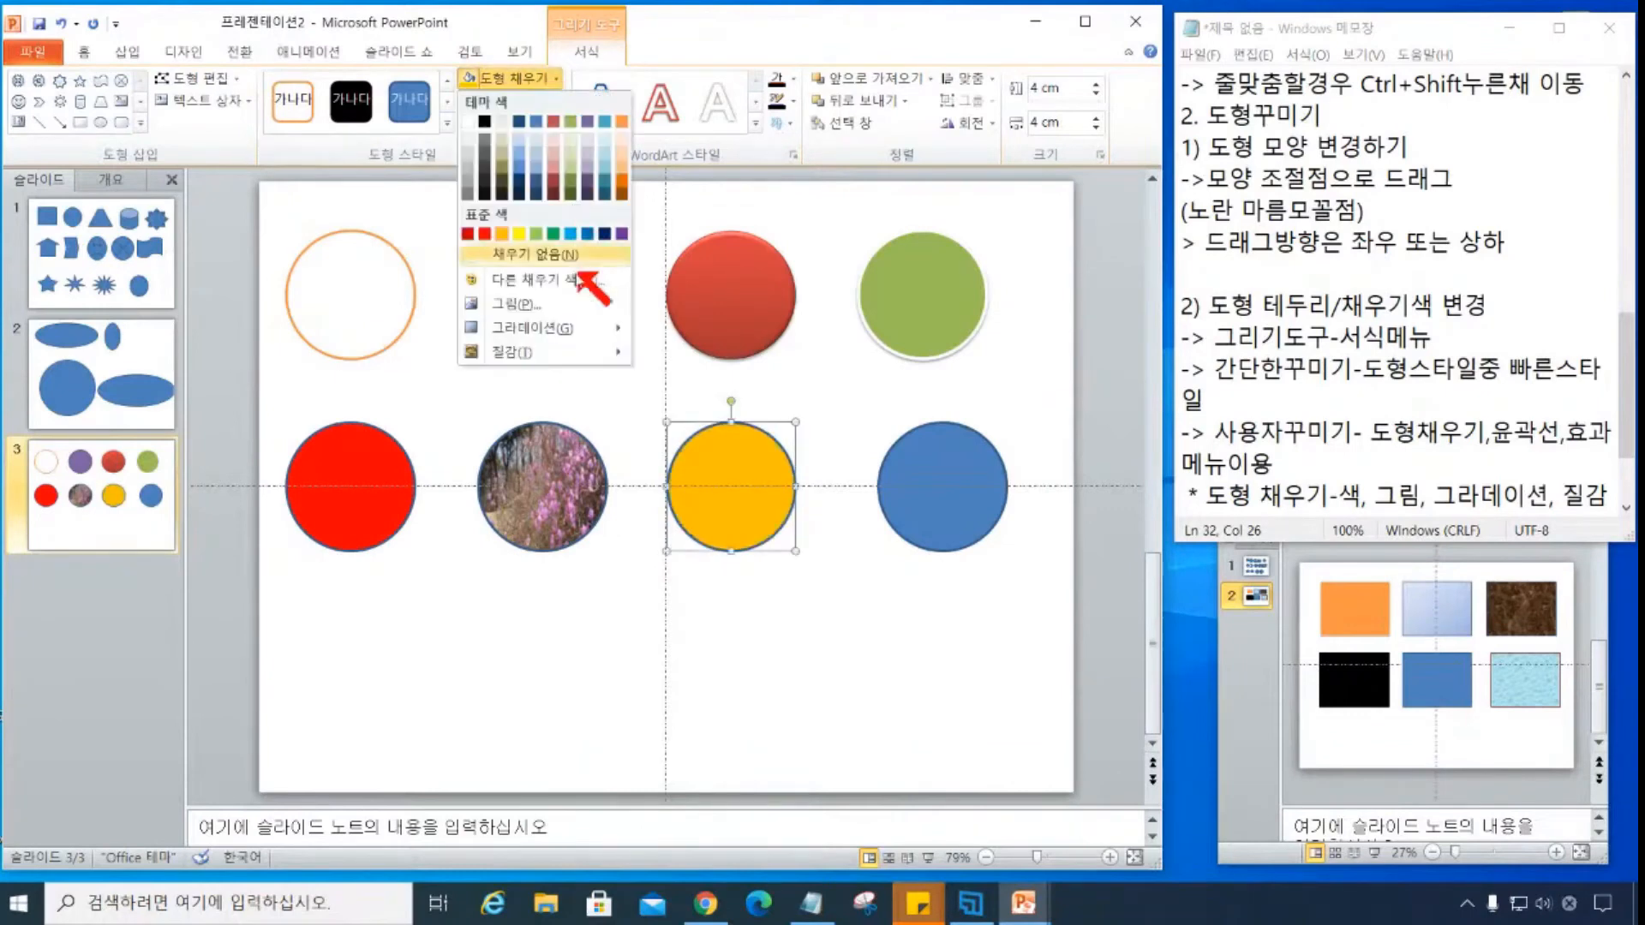
click(790, 473)
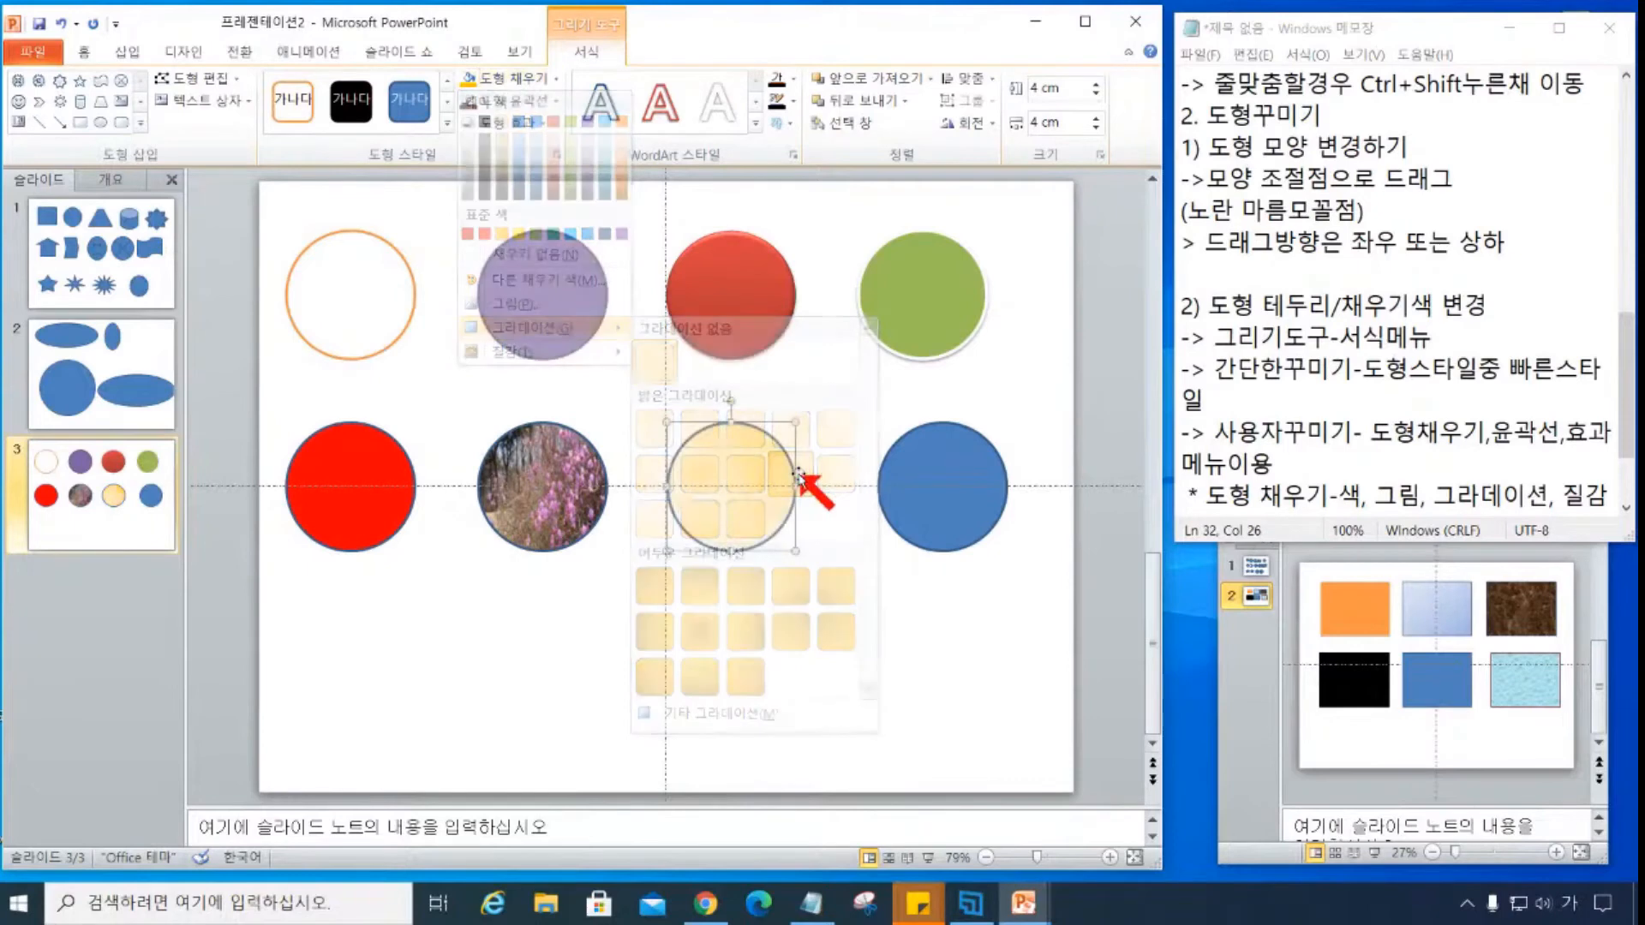
- Change the third lower circle's gradient to the first variation in the last row of gradients and deselect the circle
click(513, 78)
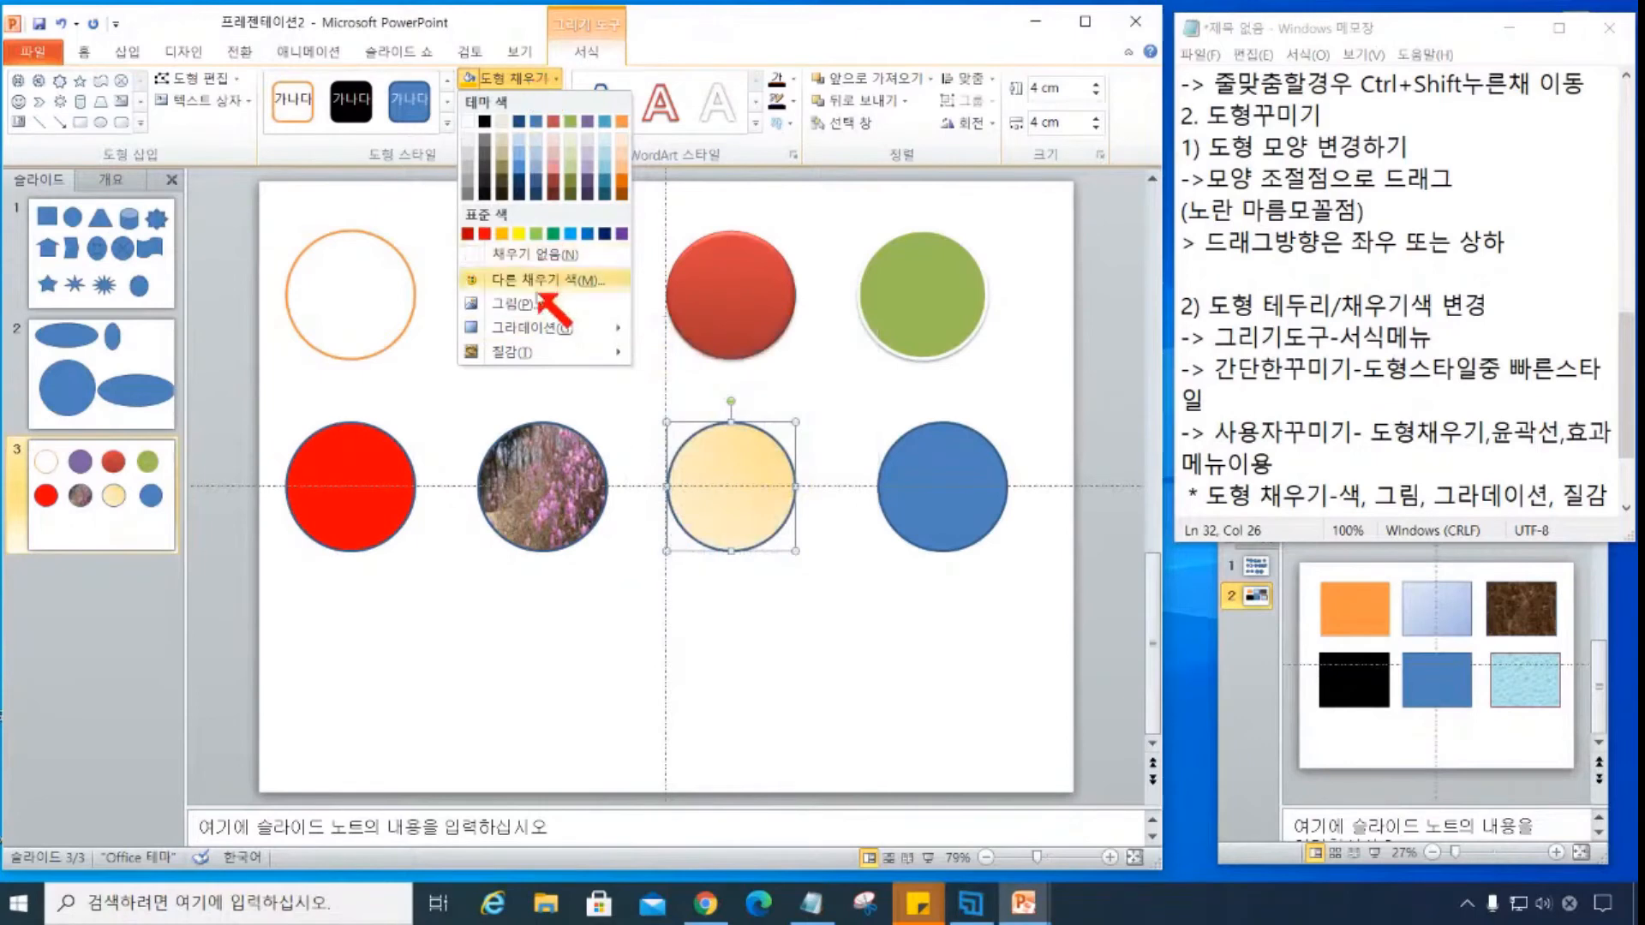
mouse_move(546, 329)
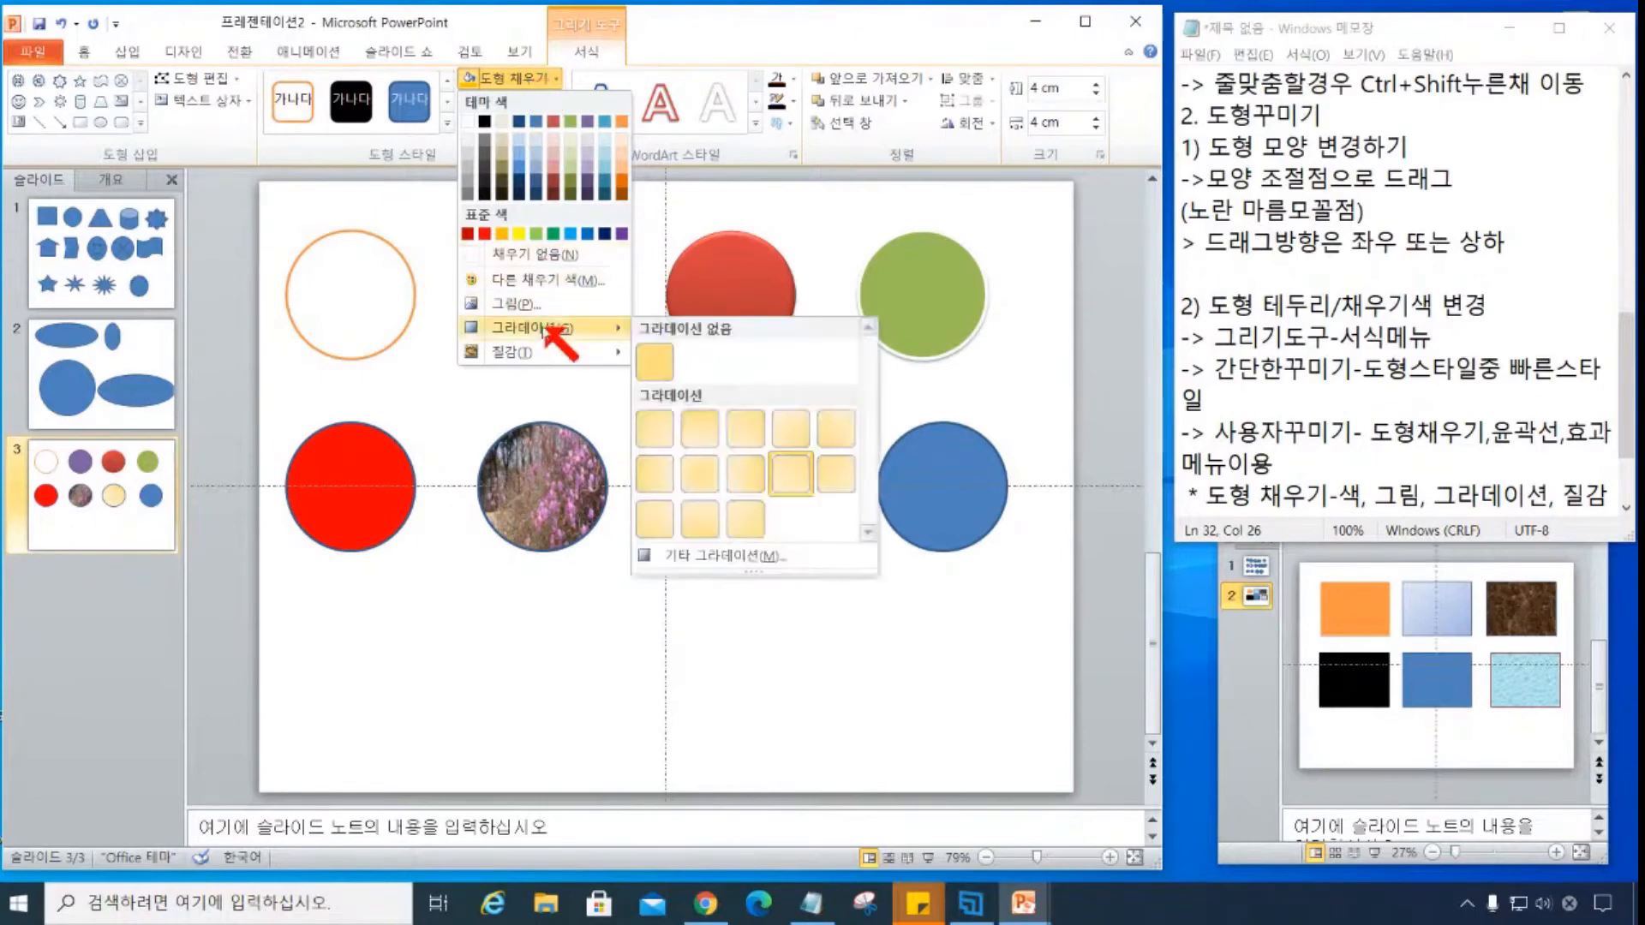
click(655, 519)
click(730, 667)
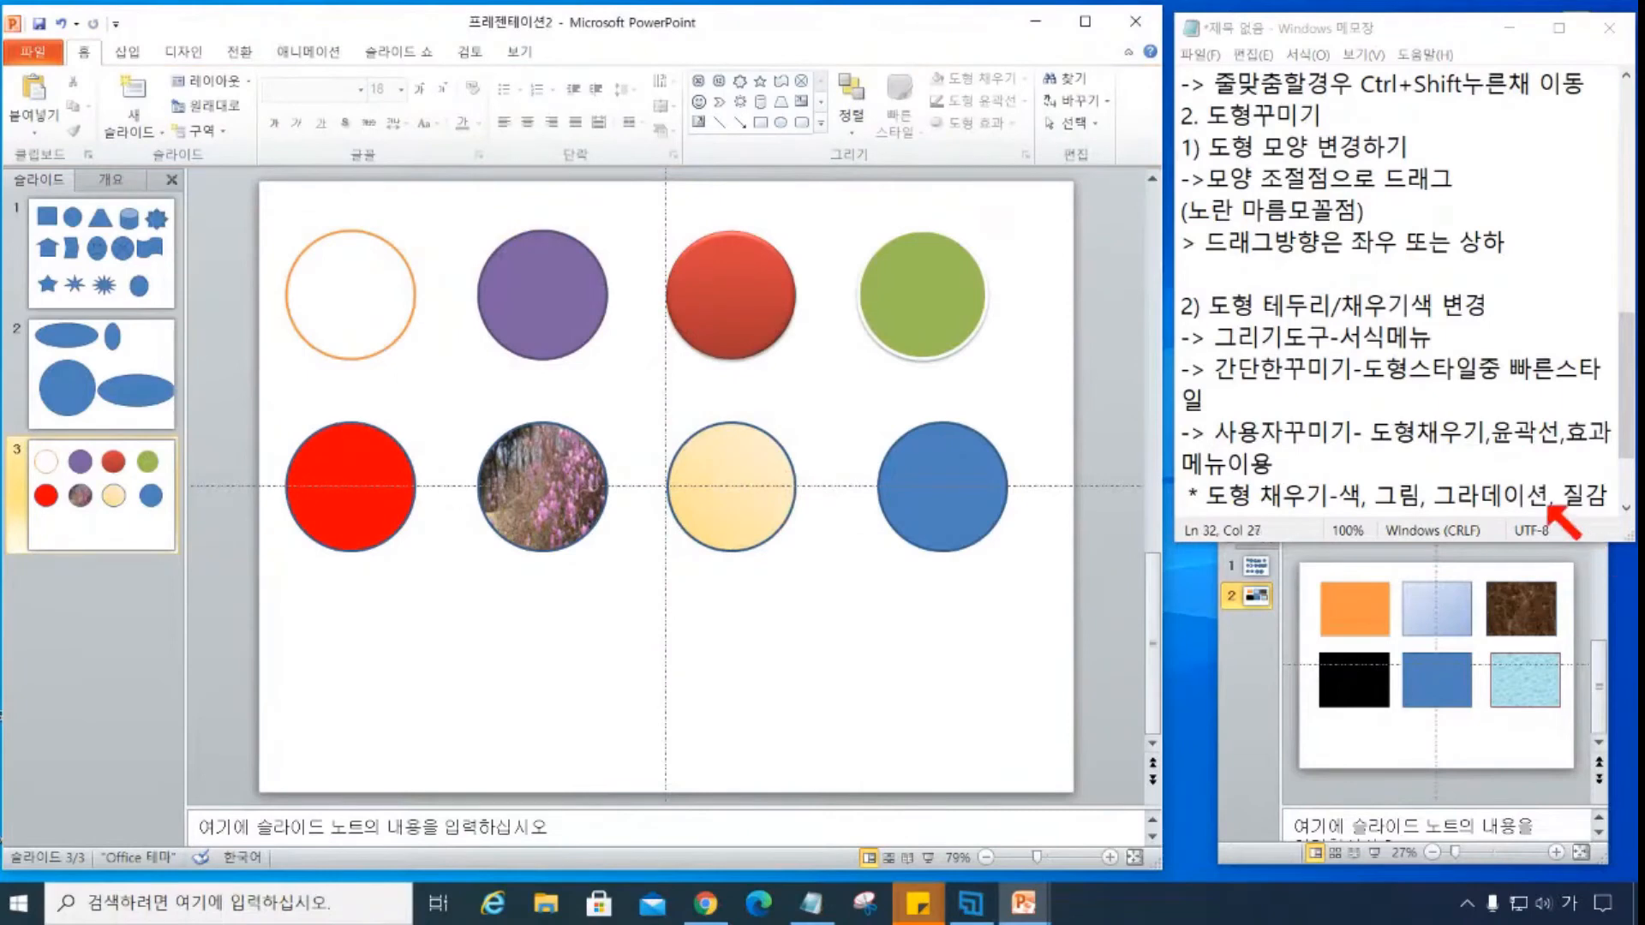
- Switch to Notepad and add "색- 도형선택후 색상표에서 색선택" below the 도형 채우기 note, followed by a line starting "그림-"
click(1311, 418)
scroll(1311, 418, down, 2)
click(1406, 401)
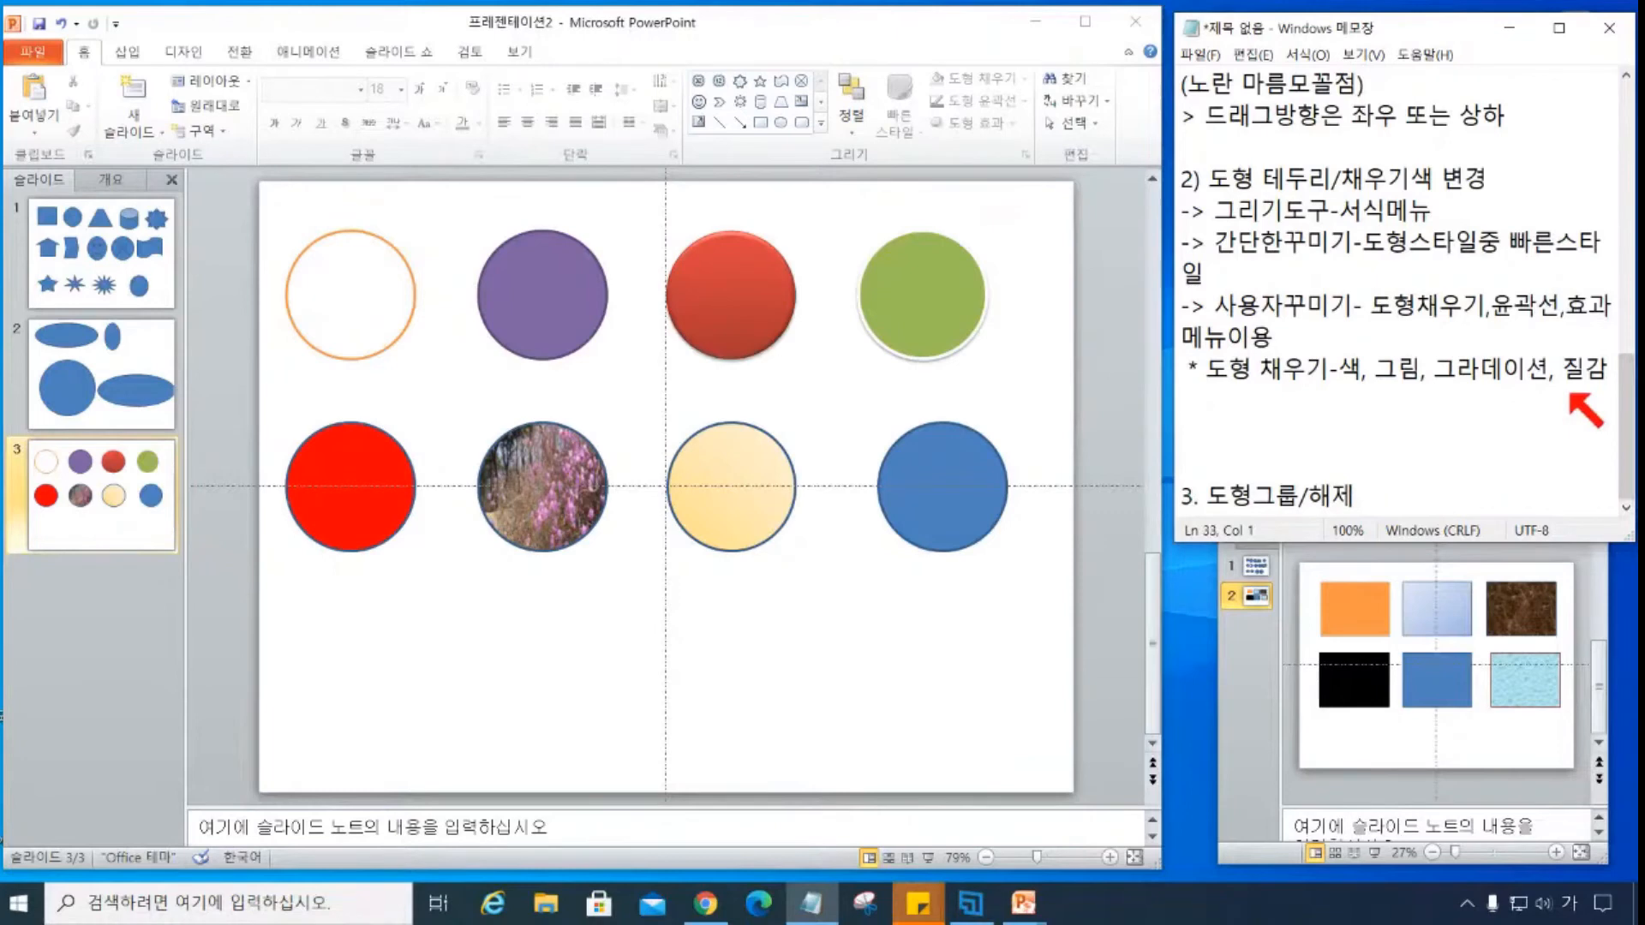
text(ㅅ- 도형)
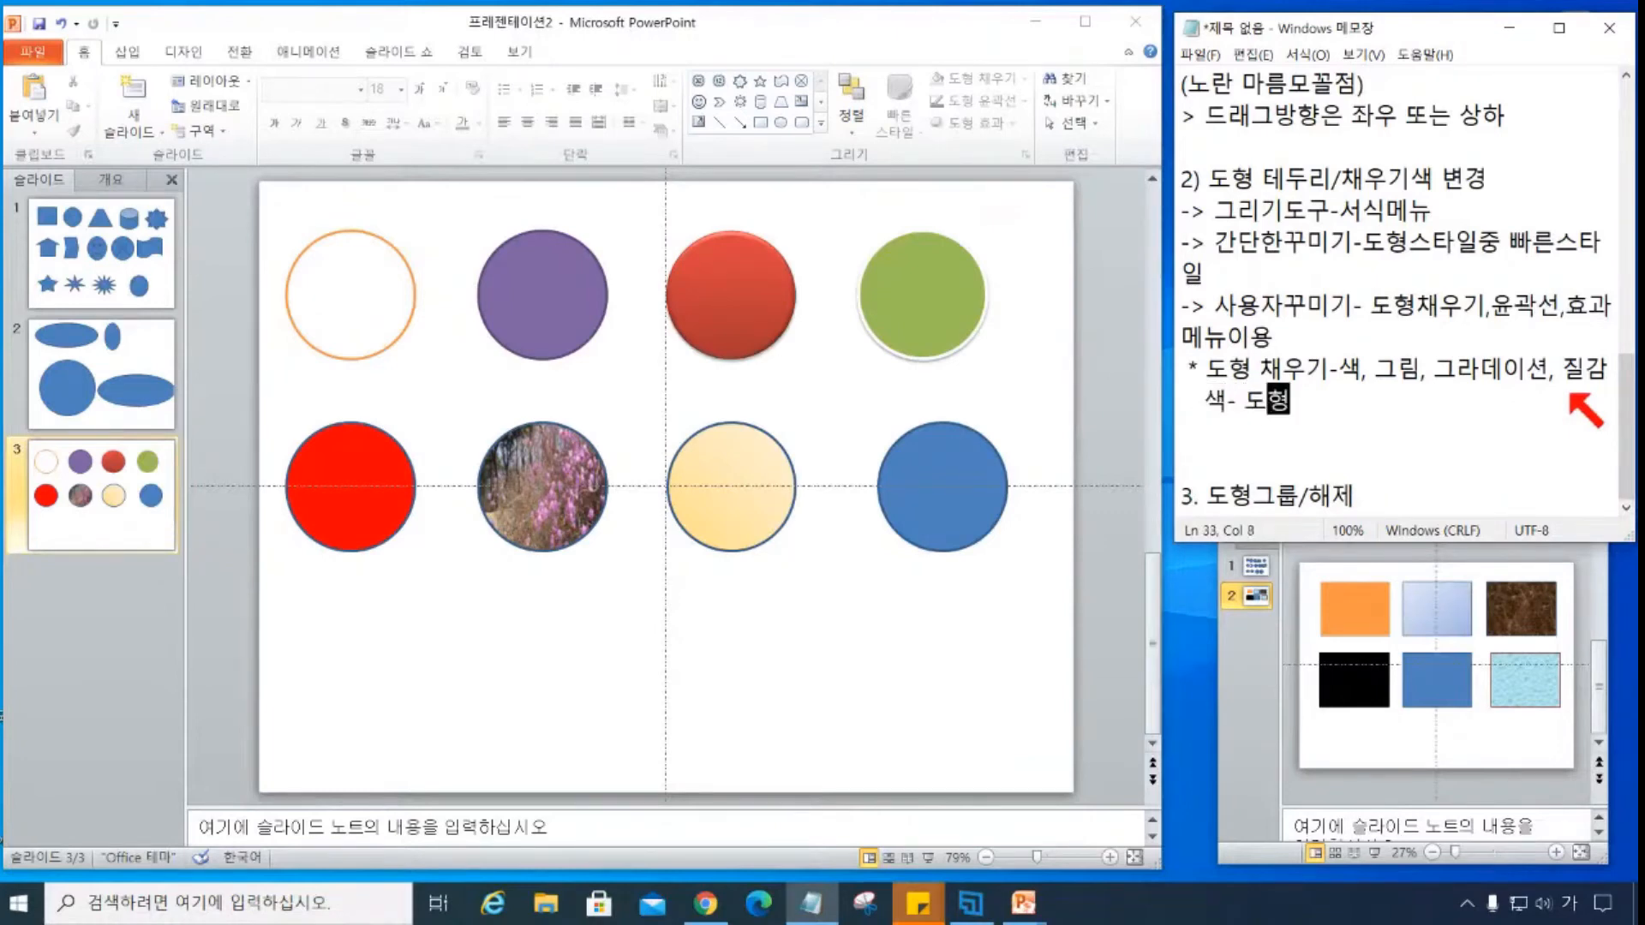
text(선택ㅎㅜ ㅅ상표에서)
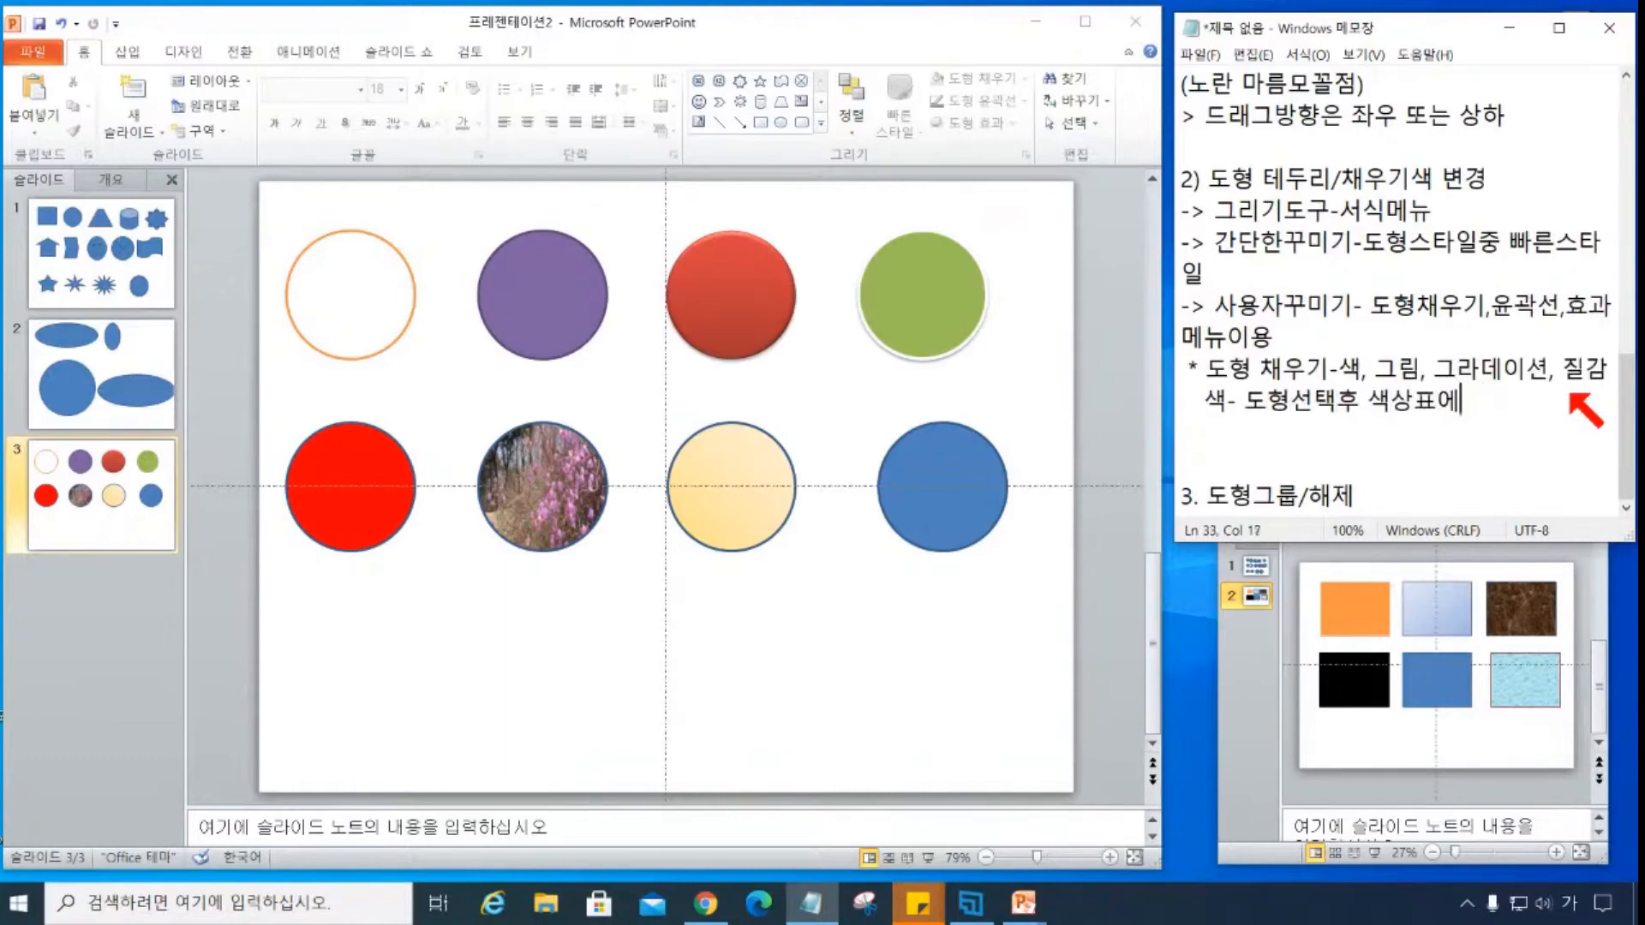
text(에서 색선택)
key(Return)
text(그림)
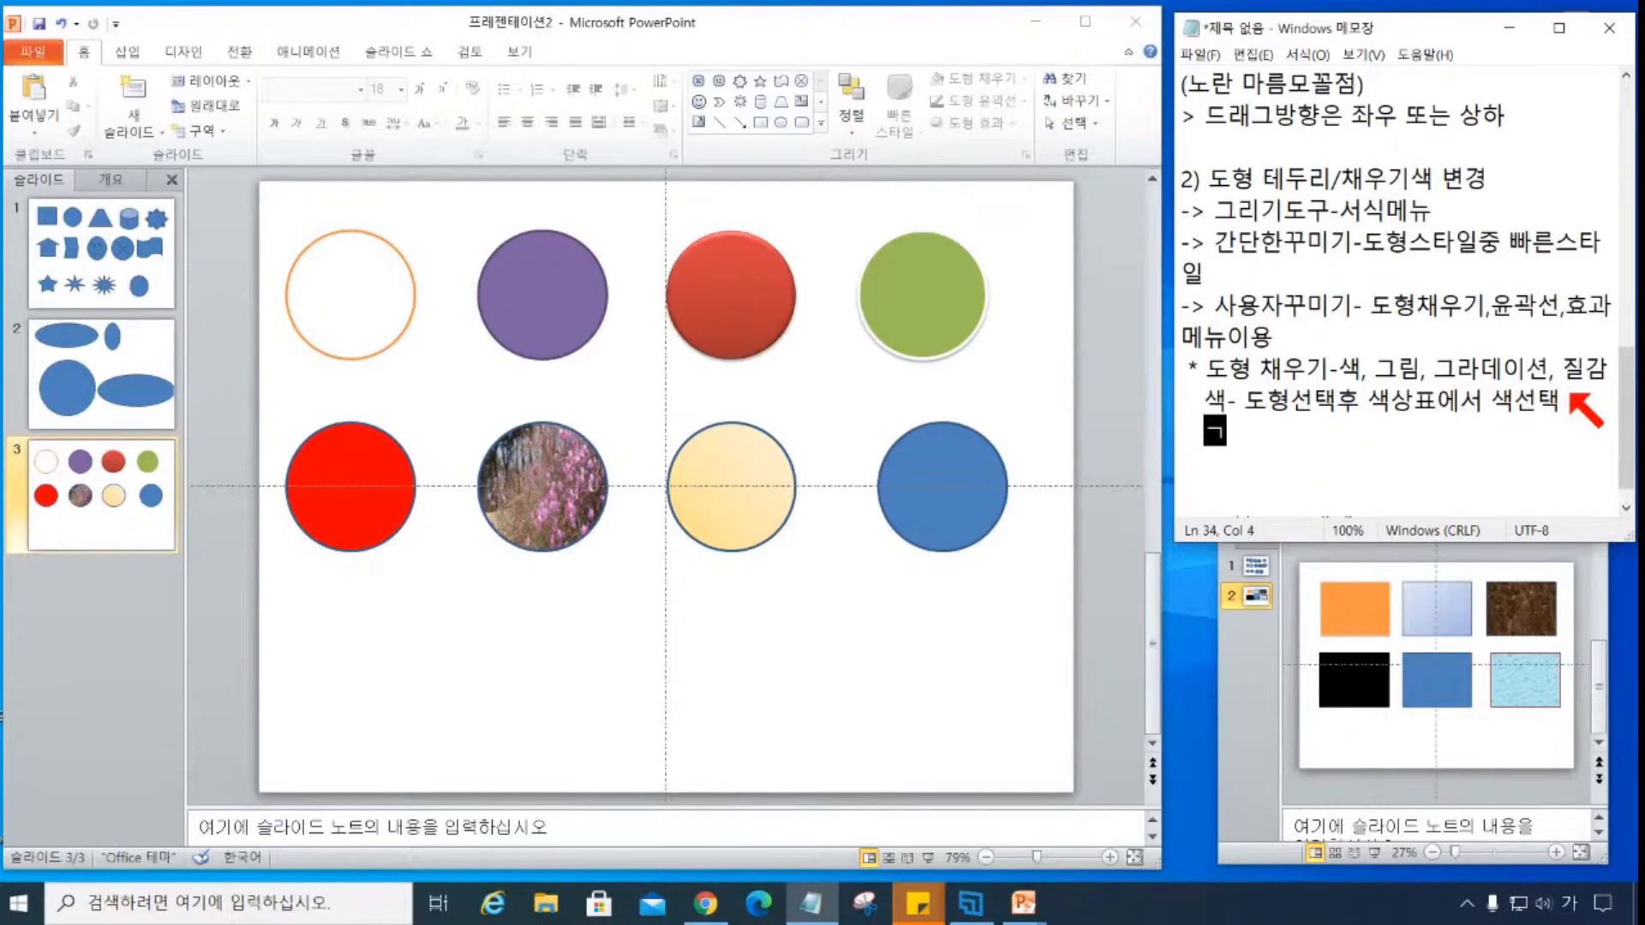
text(-)
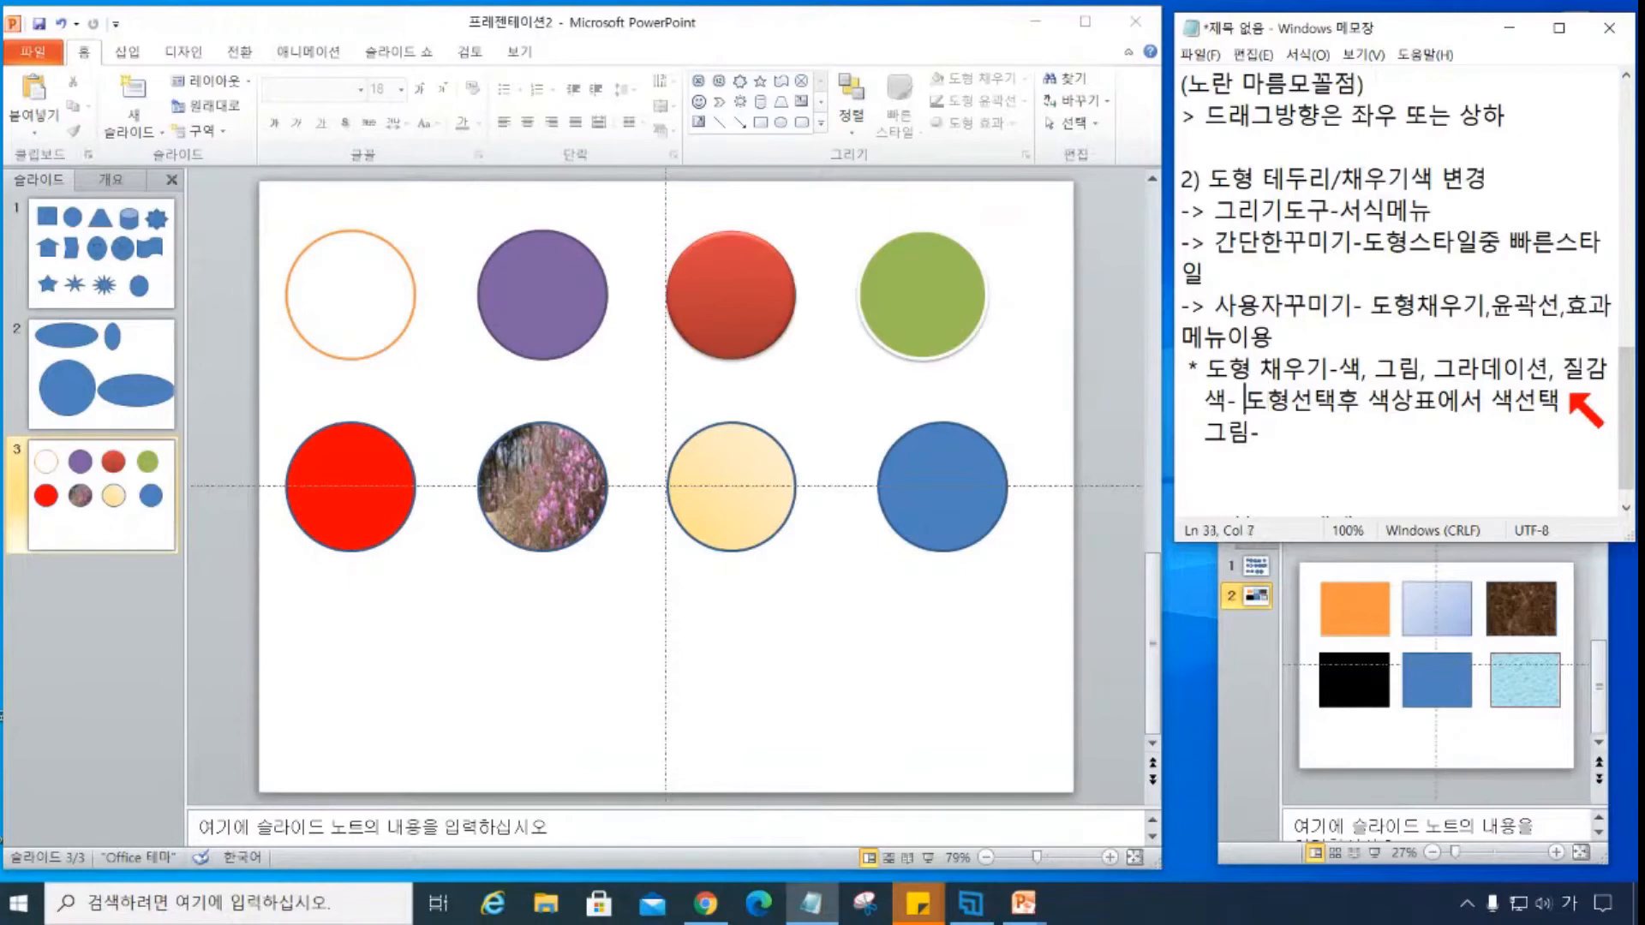
- Remove "도형선택후" from the 색 line of the notes
key(Delete)
key(Delete)
key(Delete)
key(Delete)
key(Delete)
key(Delete)
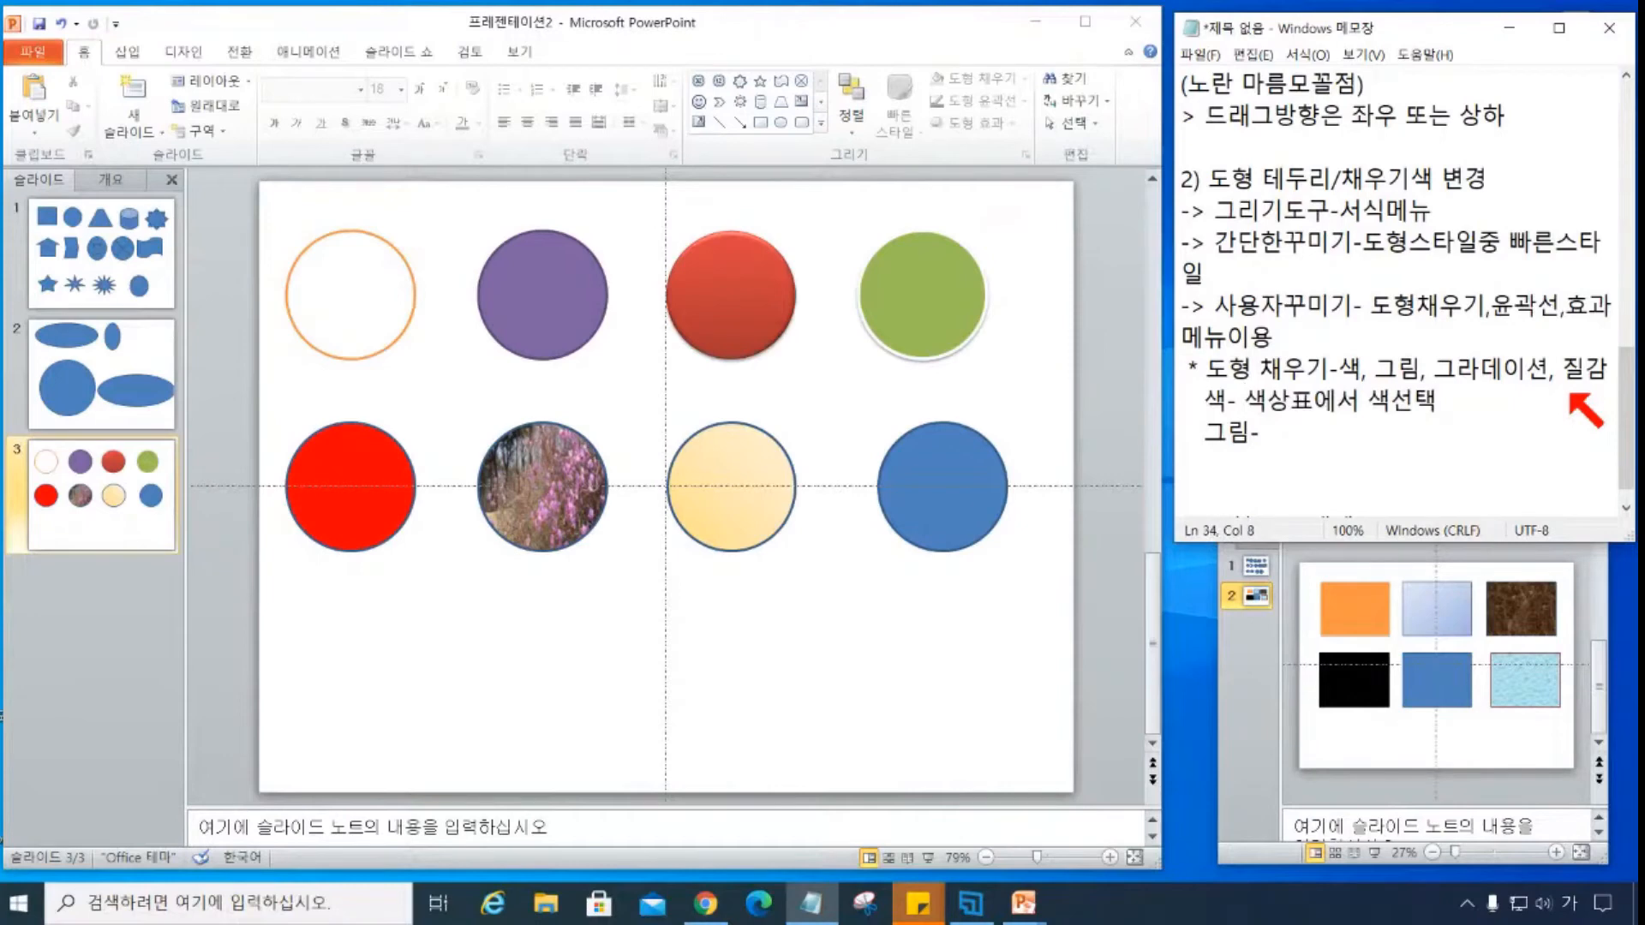
- Complete the 그림 line of the notes with "컴퓨터의 그림파일 선택"
text(채우기중 그램)
key(BackSpace)
key(BackSpace)
key(BackSpace)
key(BackSpace)
key(BackSpace)
key(BackSpace)
key(BackSpace)
key(BackSpace)
key(BackSpace)
text(컴퓨터의 )
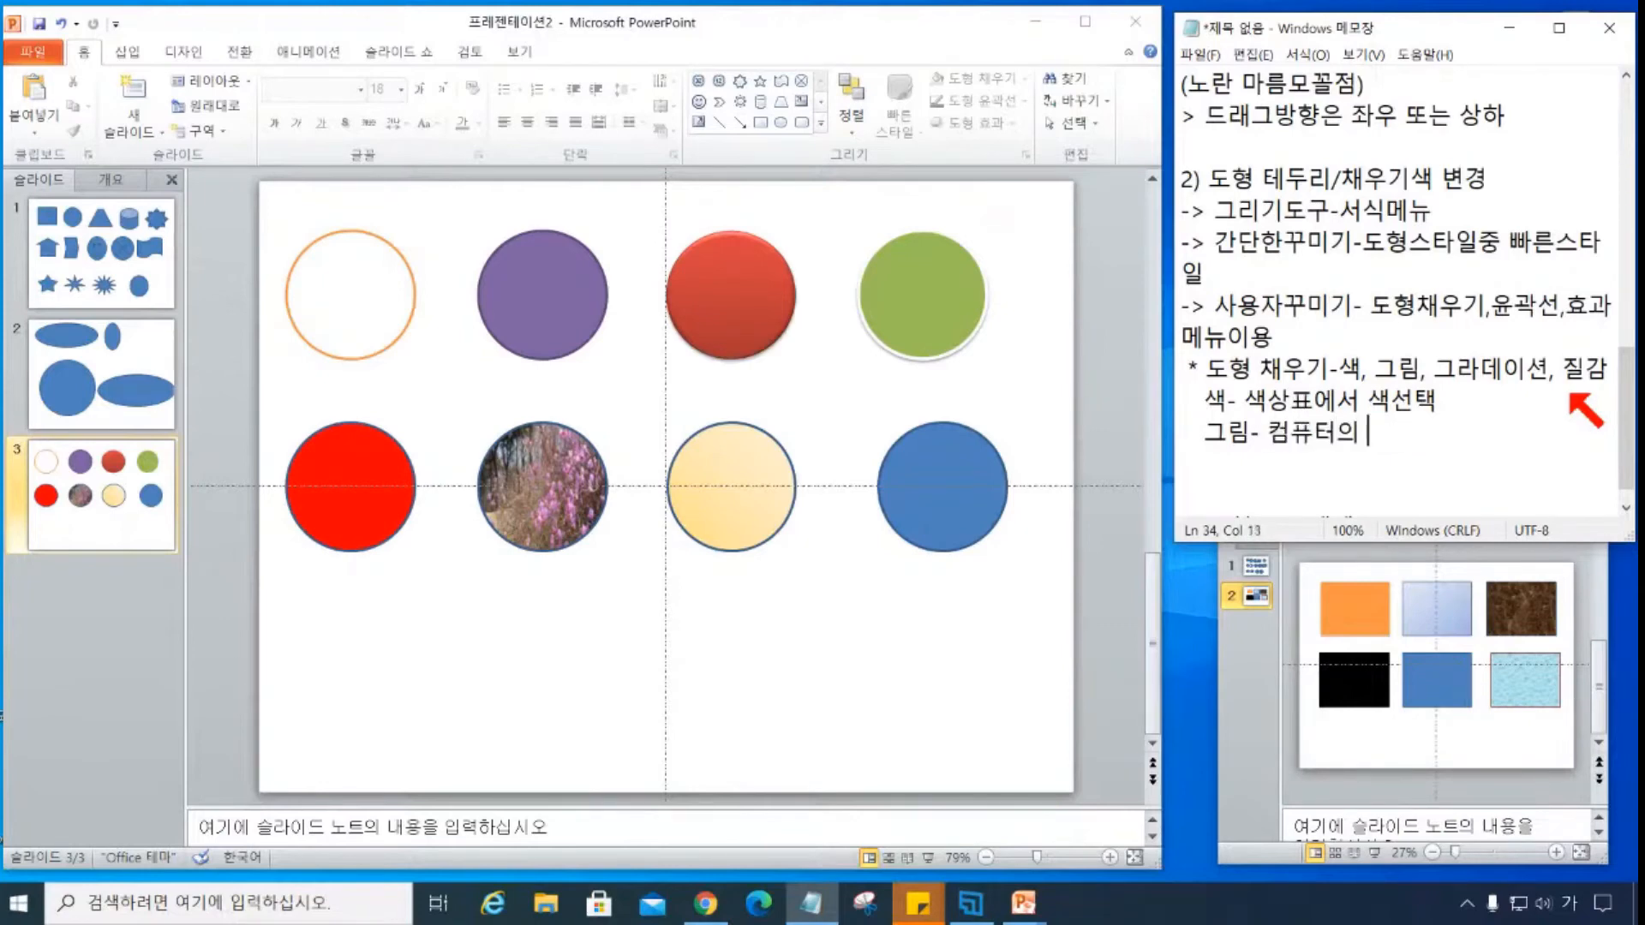
text(그림파일 선택)
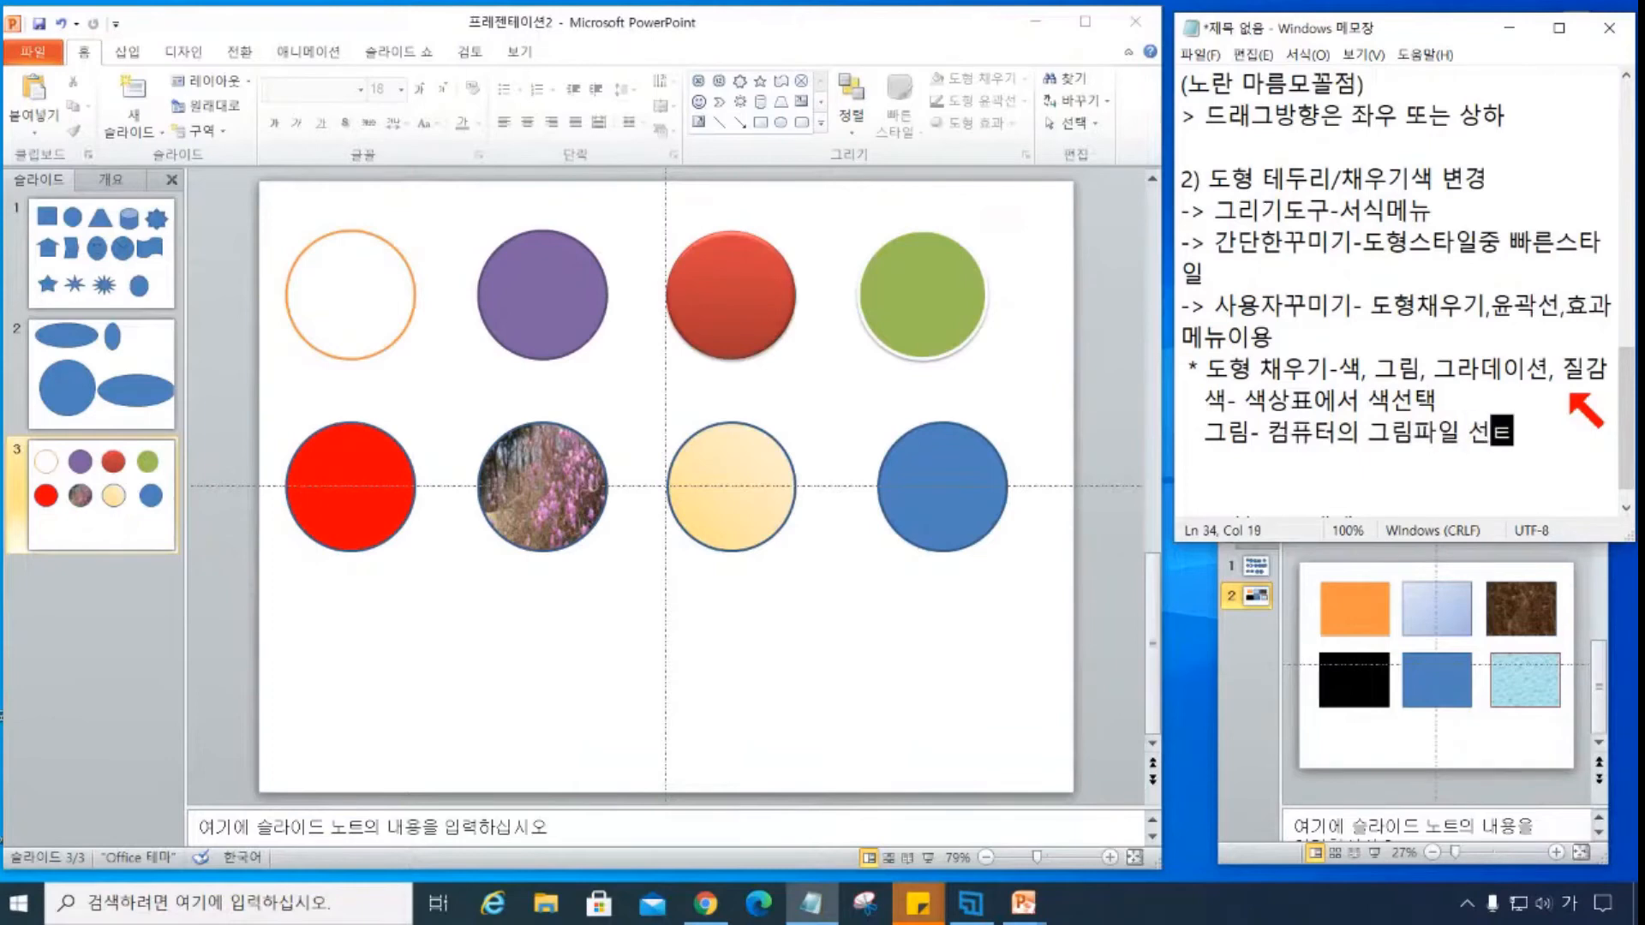
- Start a new line below the 그림 note reading "그라데이션- 색 선택후 그라"
key(Return)
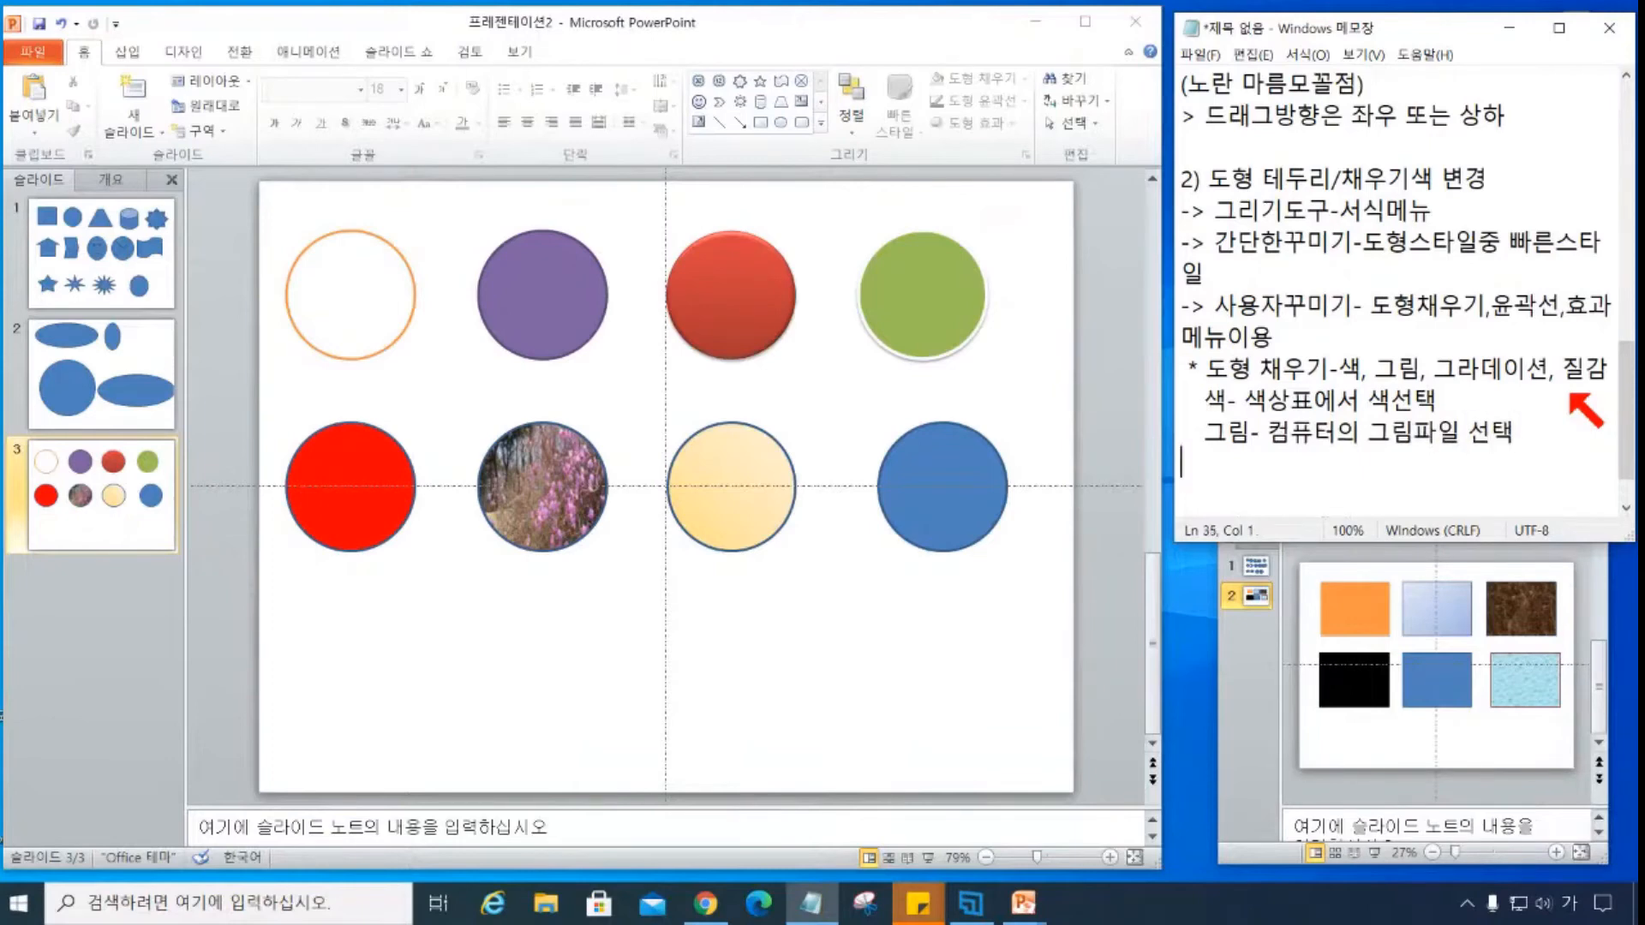
text(그라데이셔)
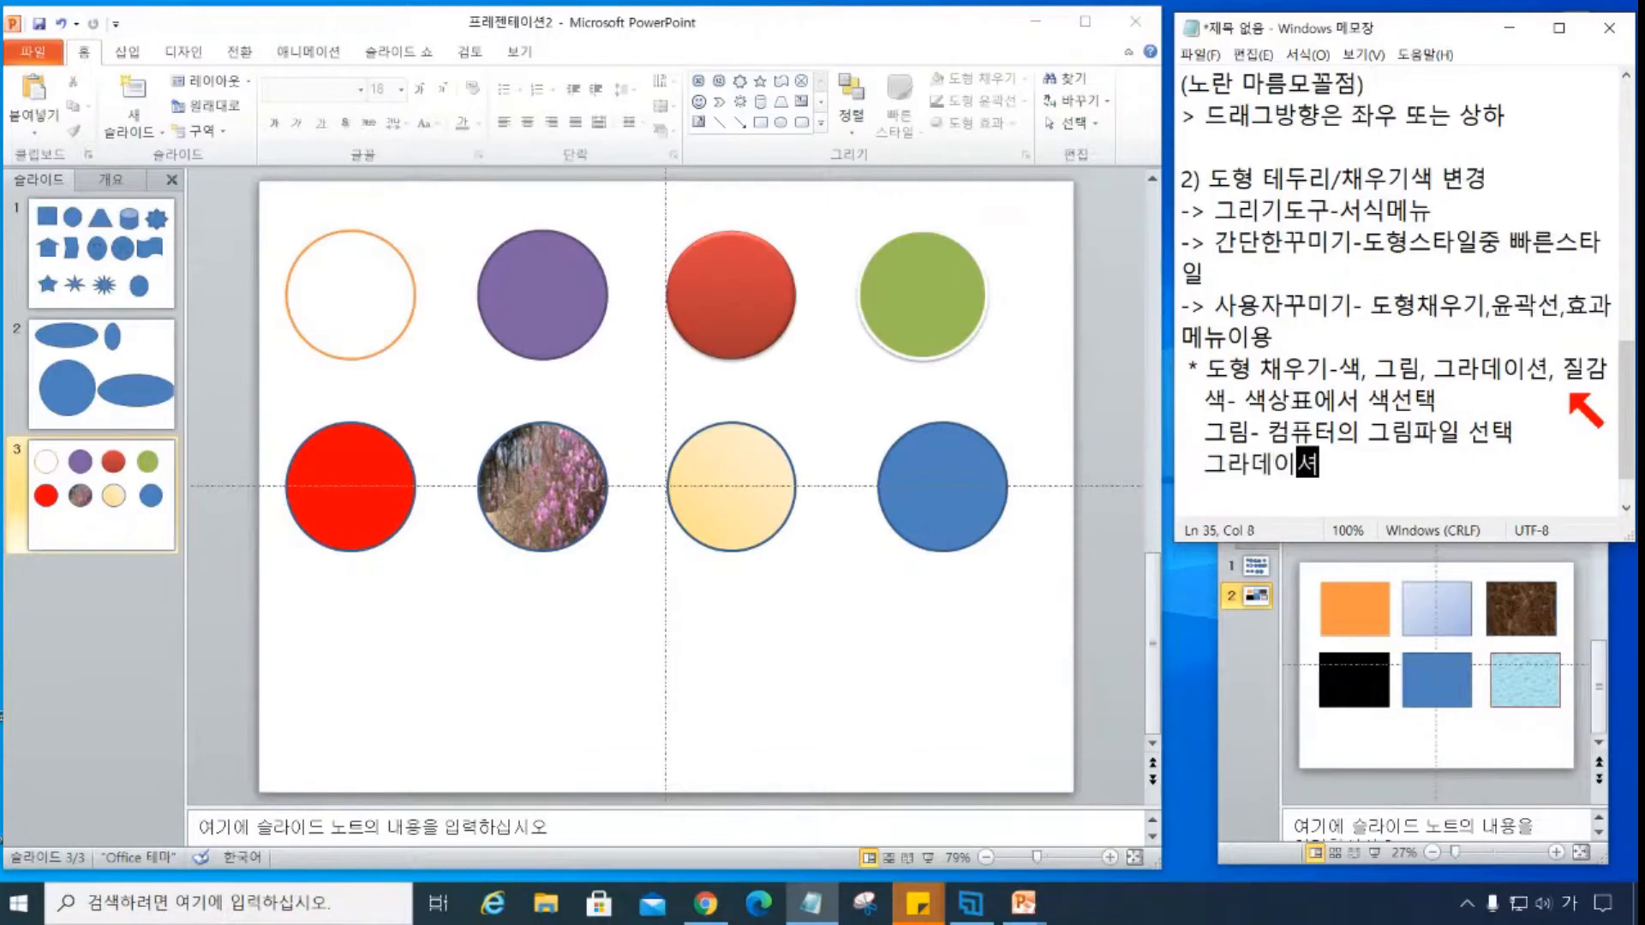
text(ㄴ- ㅅ 선)
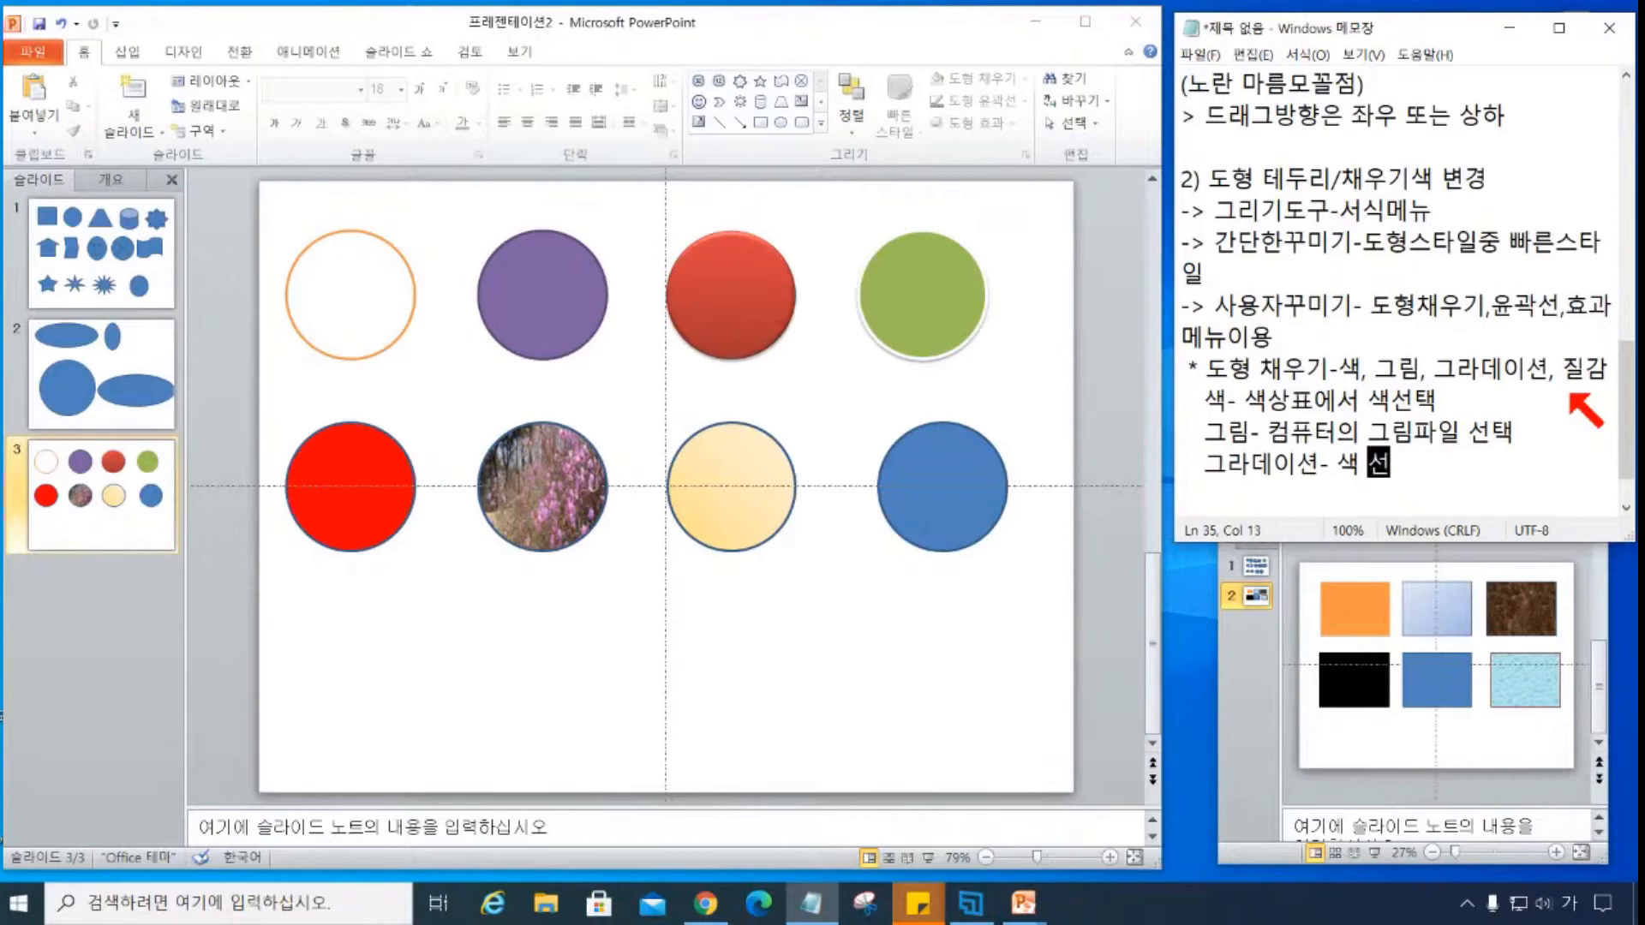
text(택후 그라)
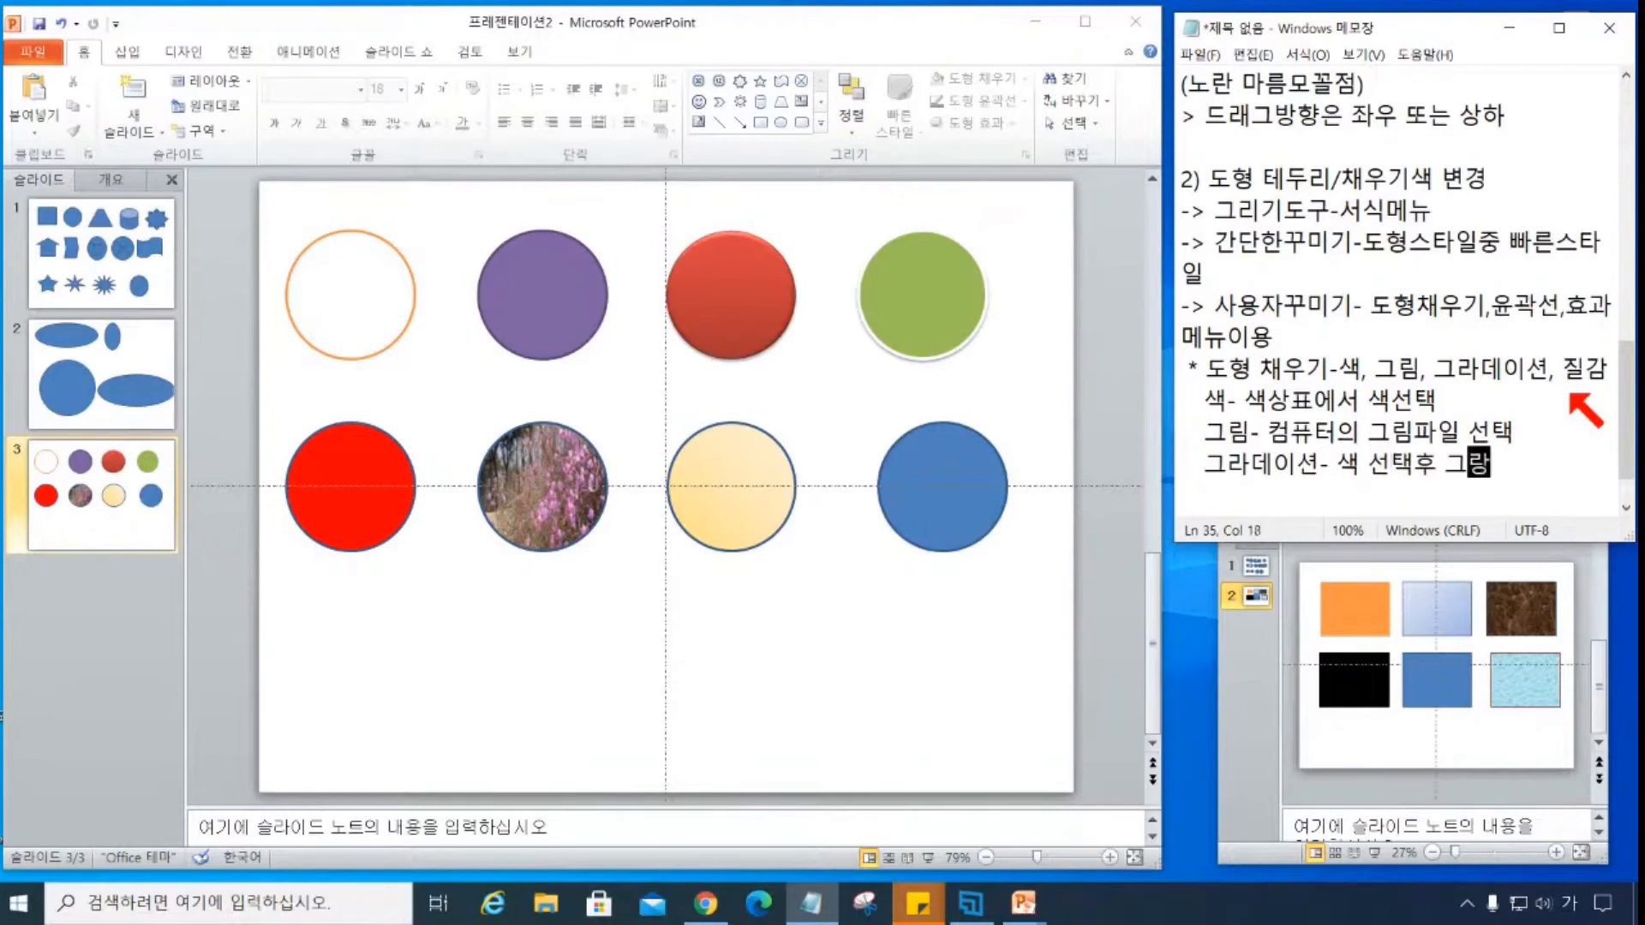
- Replace the word "선택" with "변경" in the 그라데이션 line of the notes
key(Left)
key(Left)
key(Delete)
key(Delete)
text(벼ㅑㄴ)
key(BackSpace)
key(BackSpace)
key(BackSpace)
text(변겨)
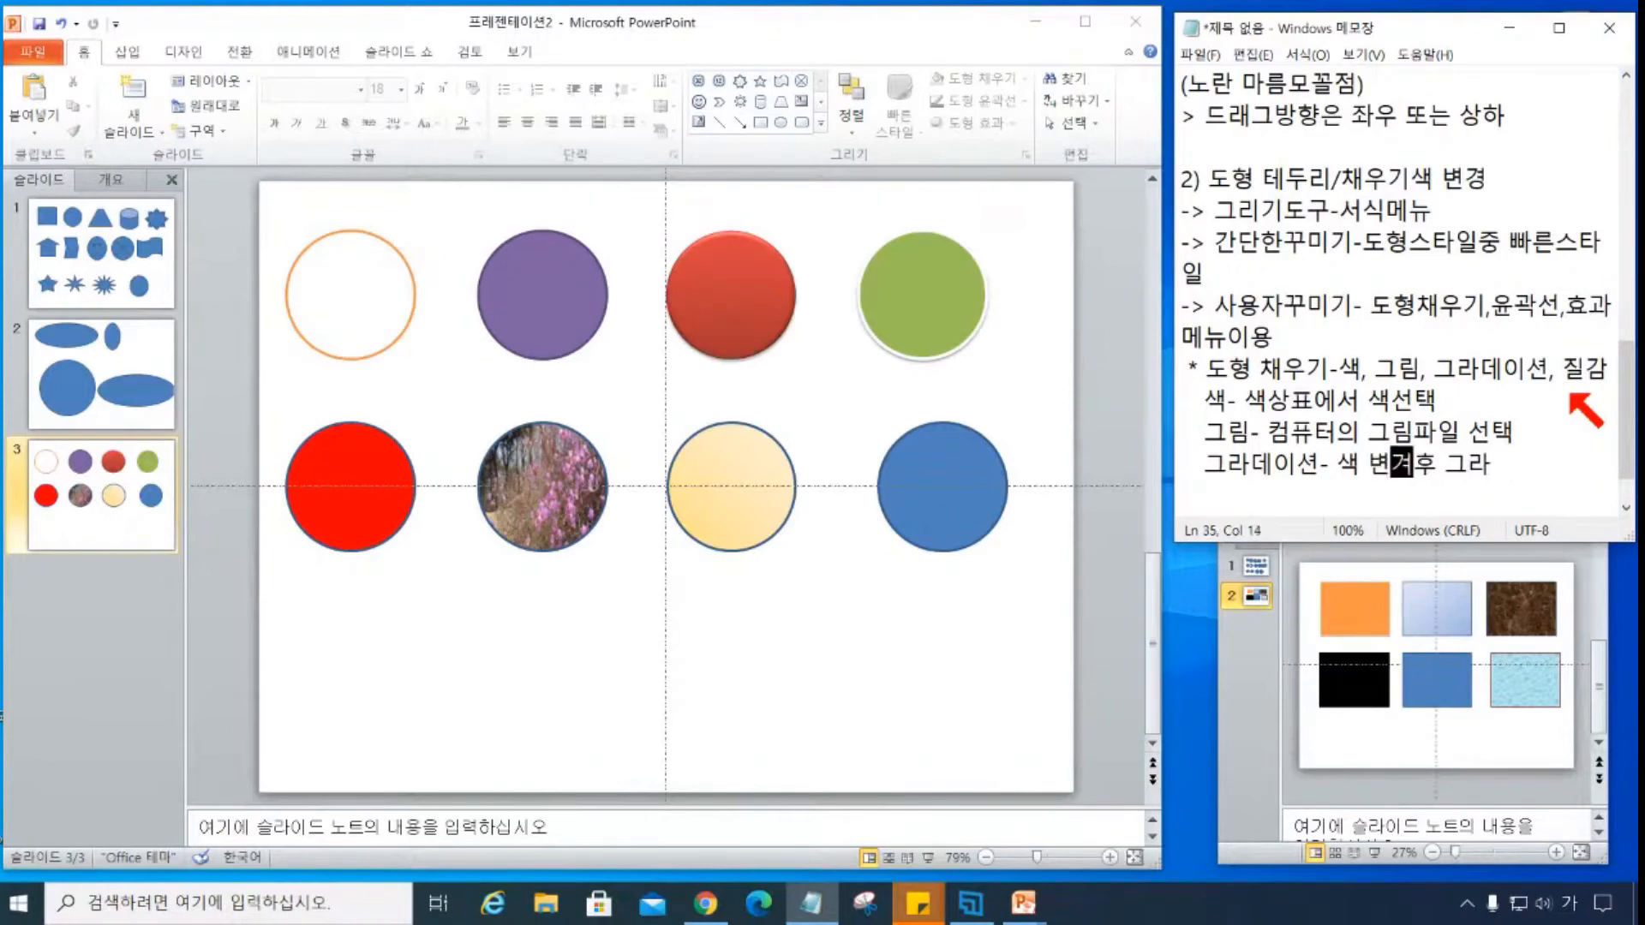
text(ㅇ)
- Complete the 그라데이션 line so it ends with "그라데이션선택"
key(Right)
text(그라데이션)
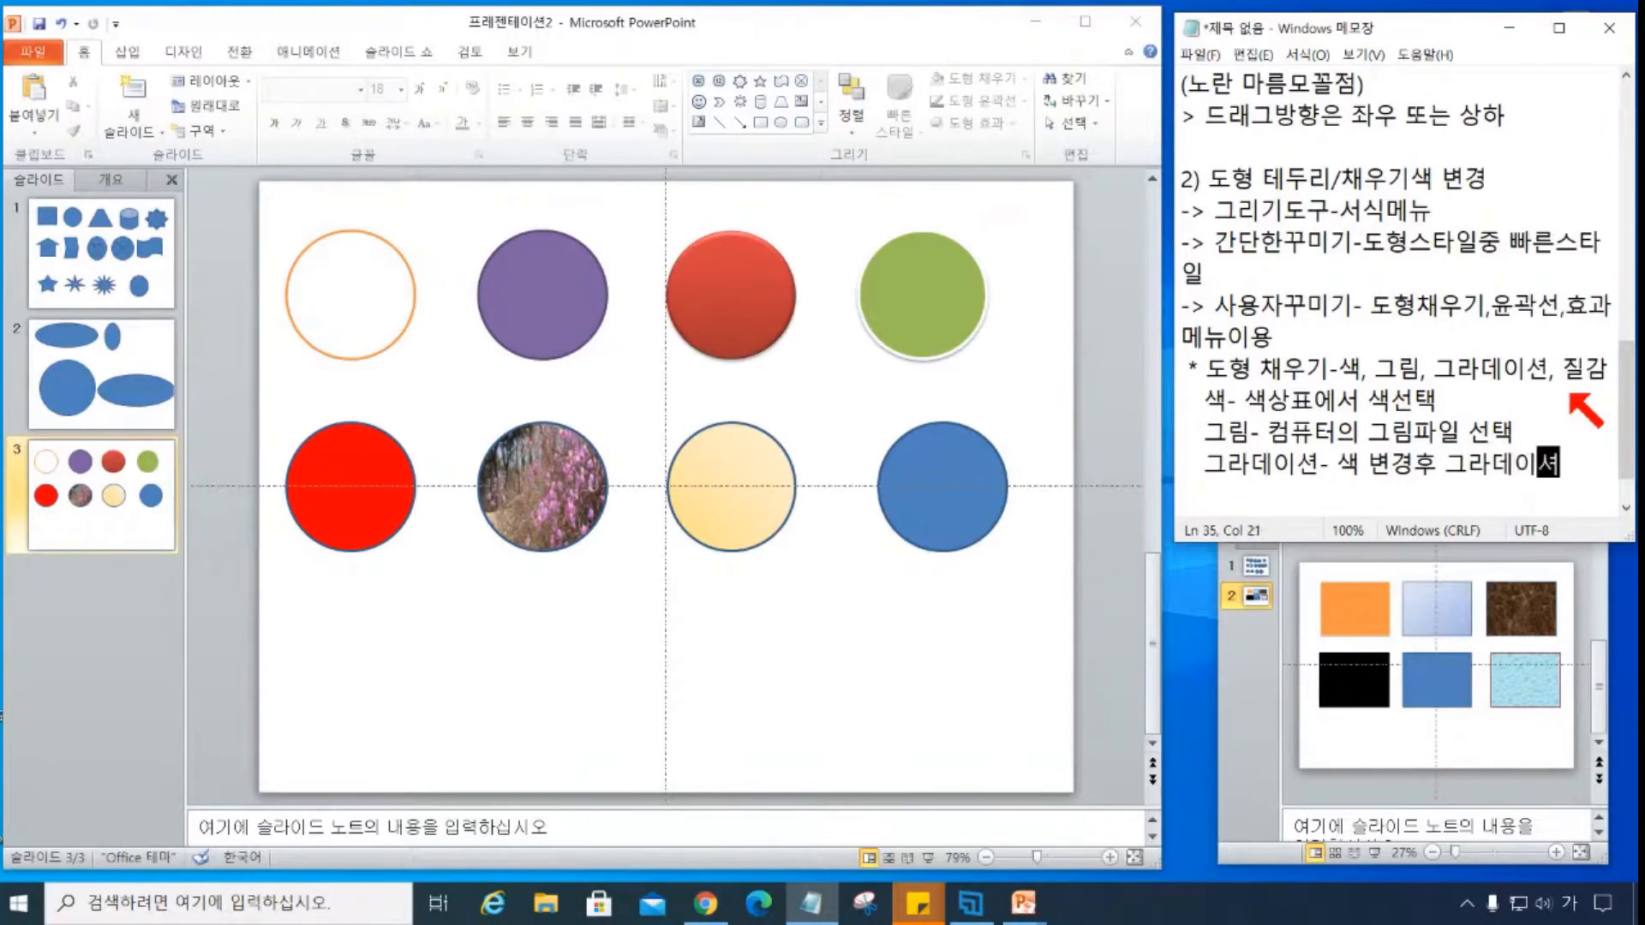
text(서내)
key(BackSpace)
text(태)
- Add the line "질감- 질감목록에서 선택" below the 그라데이션 note
key(Return)
text(질가)
text(- ㅈ)
text(감목록에서 )
text(선ㅌ)
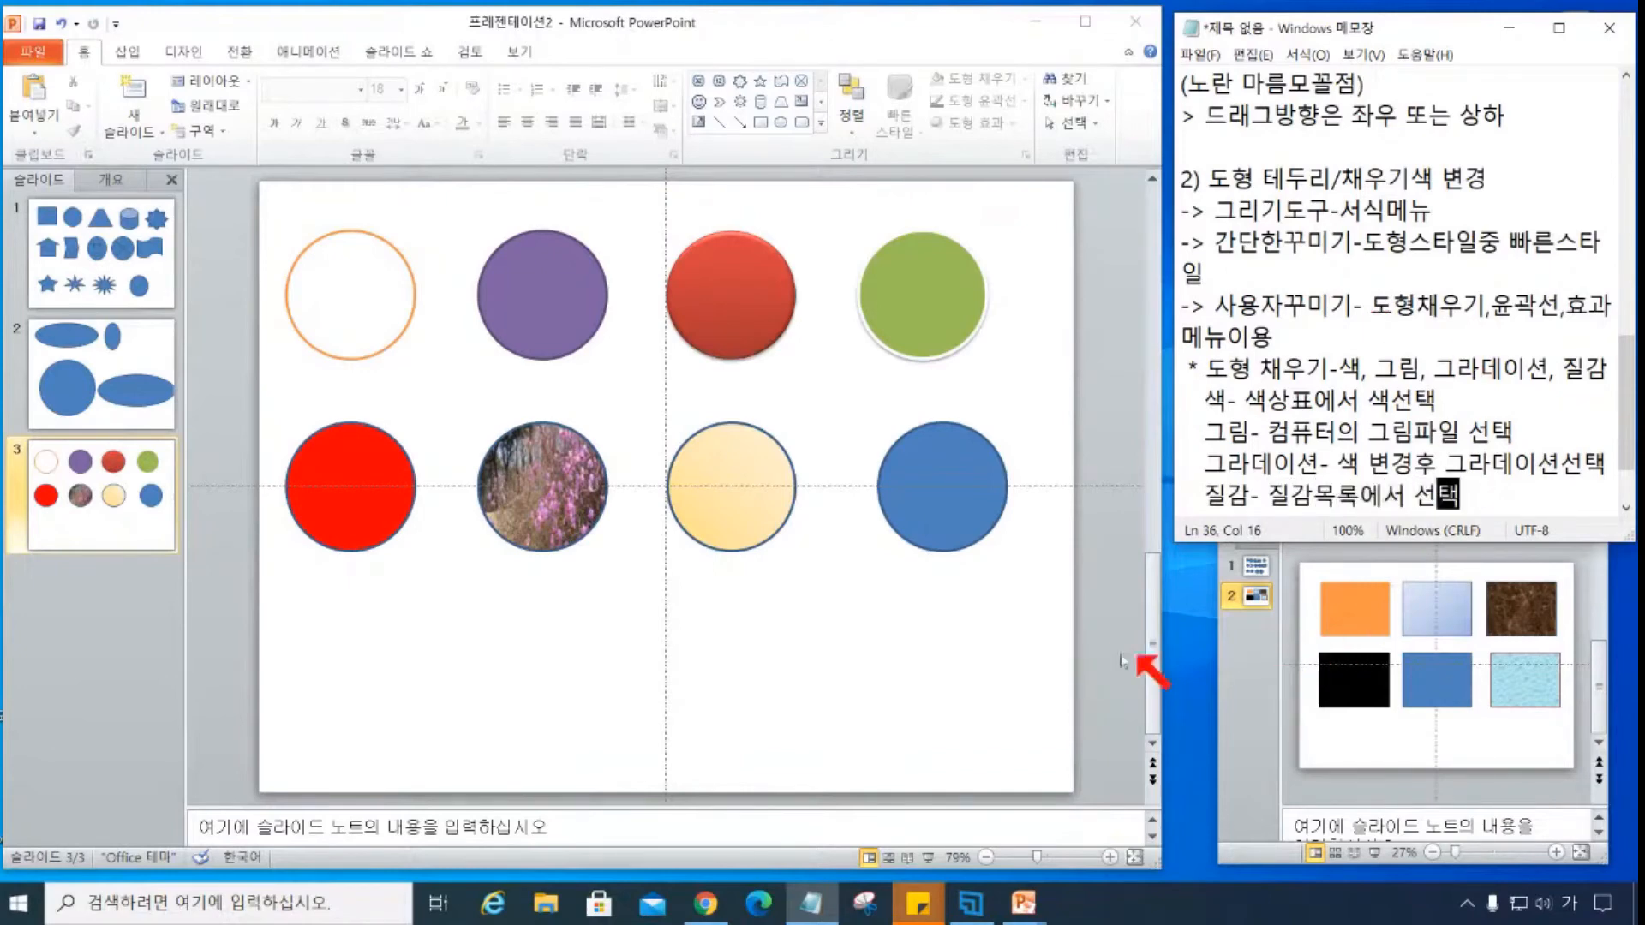
- Switch to PowerPoint and fill the fourth lower circle with the brown woven texture, the last one in the first row of textures
click(946, 507)
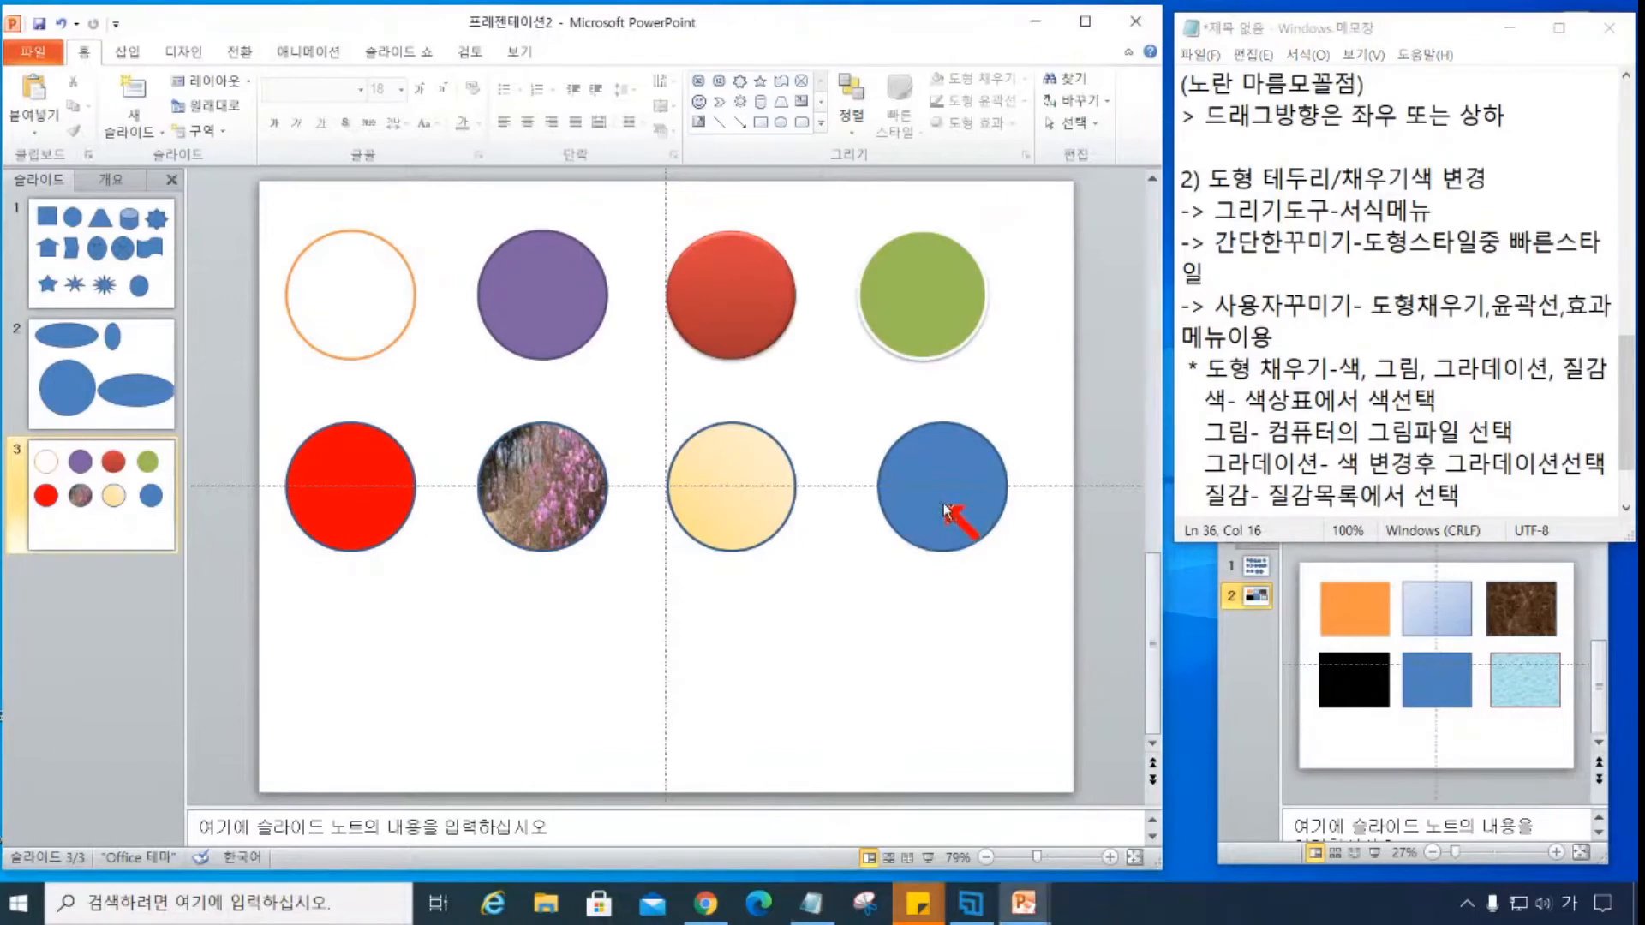
click(944, 508)
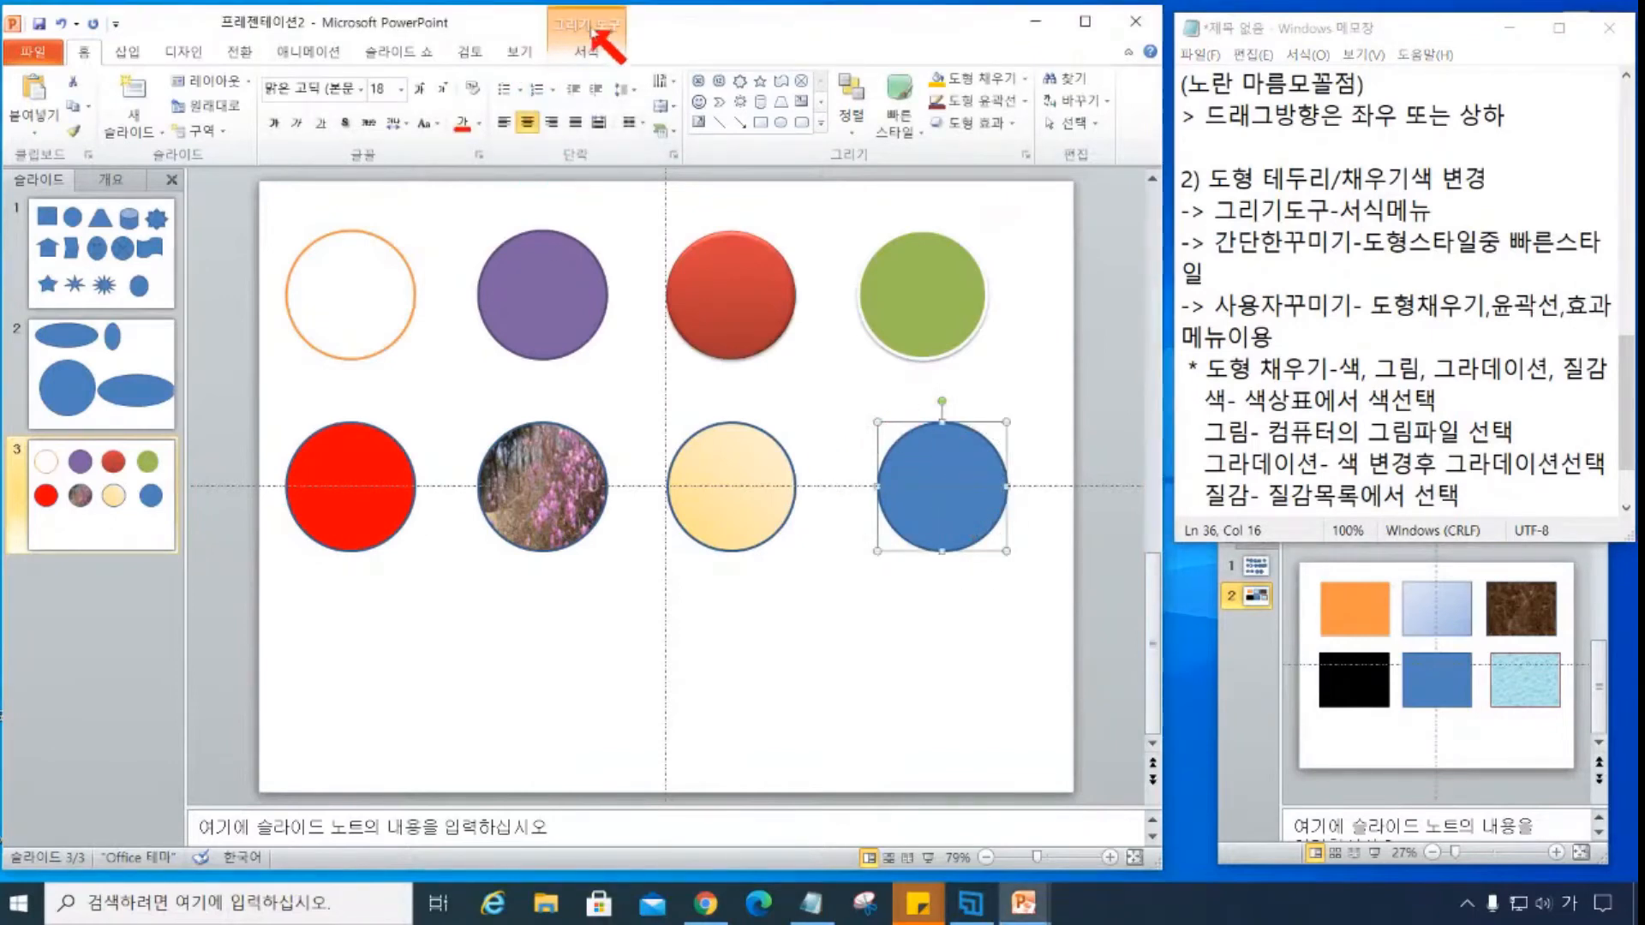
click(591, 50)
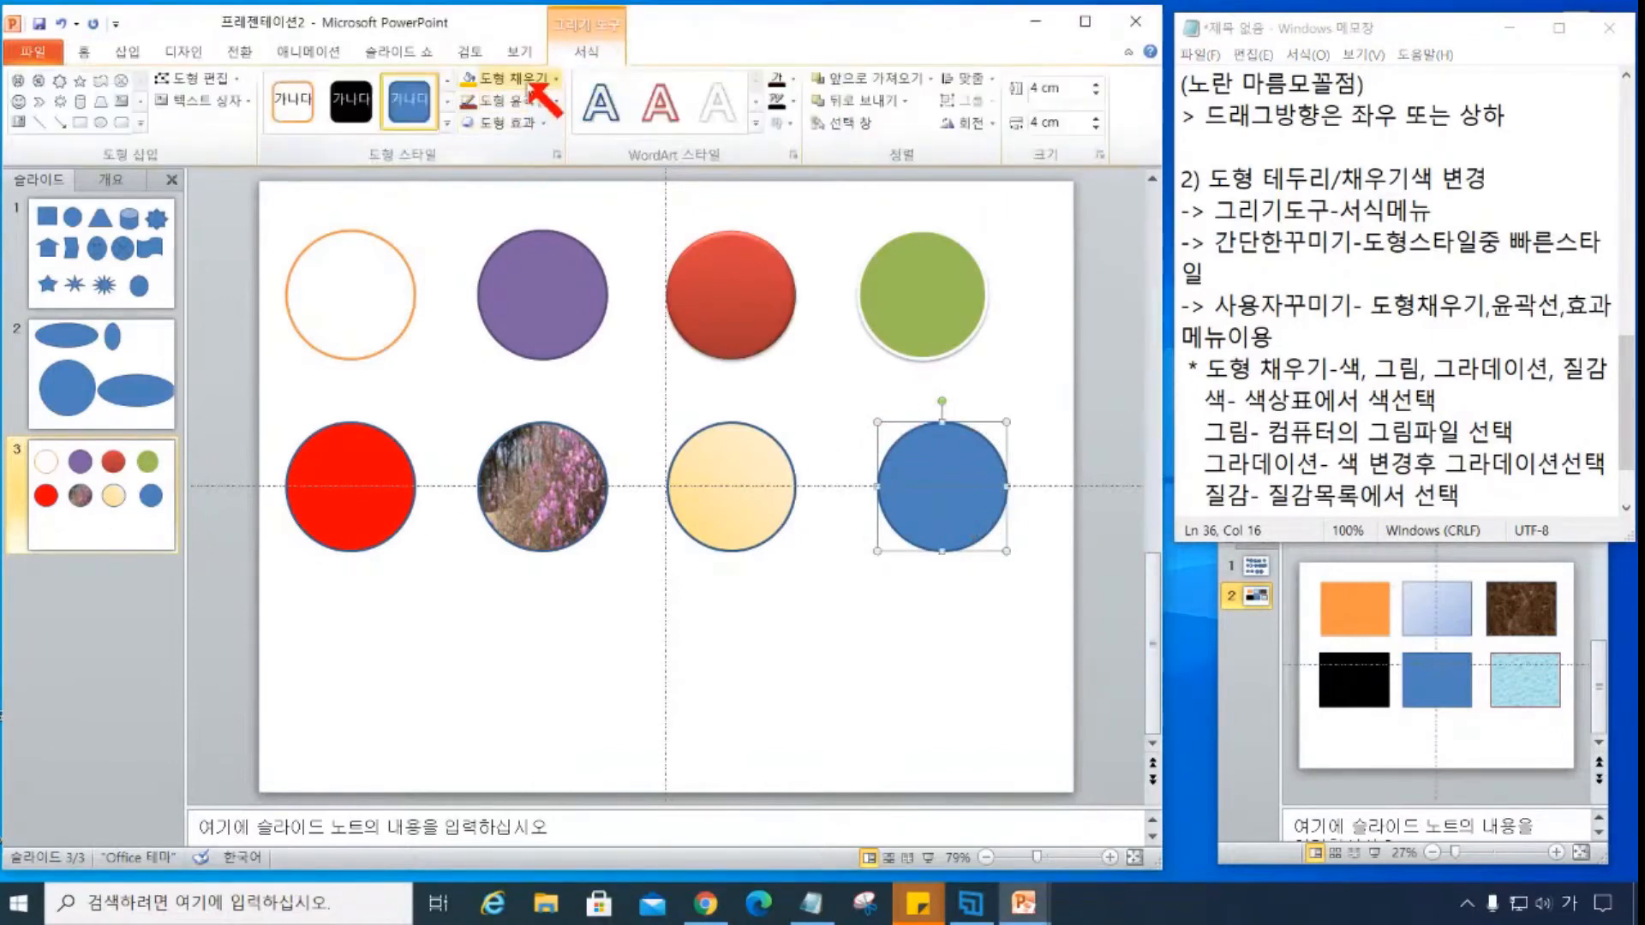
click(529, 79)
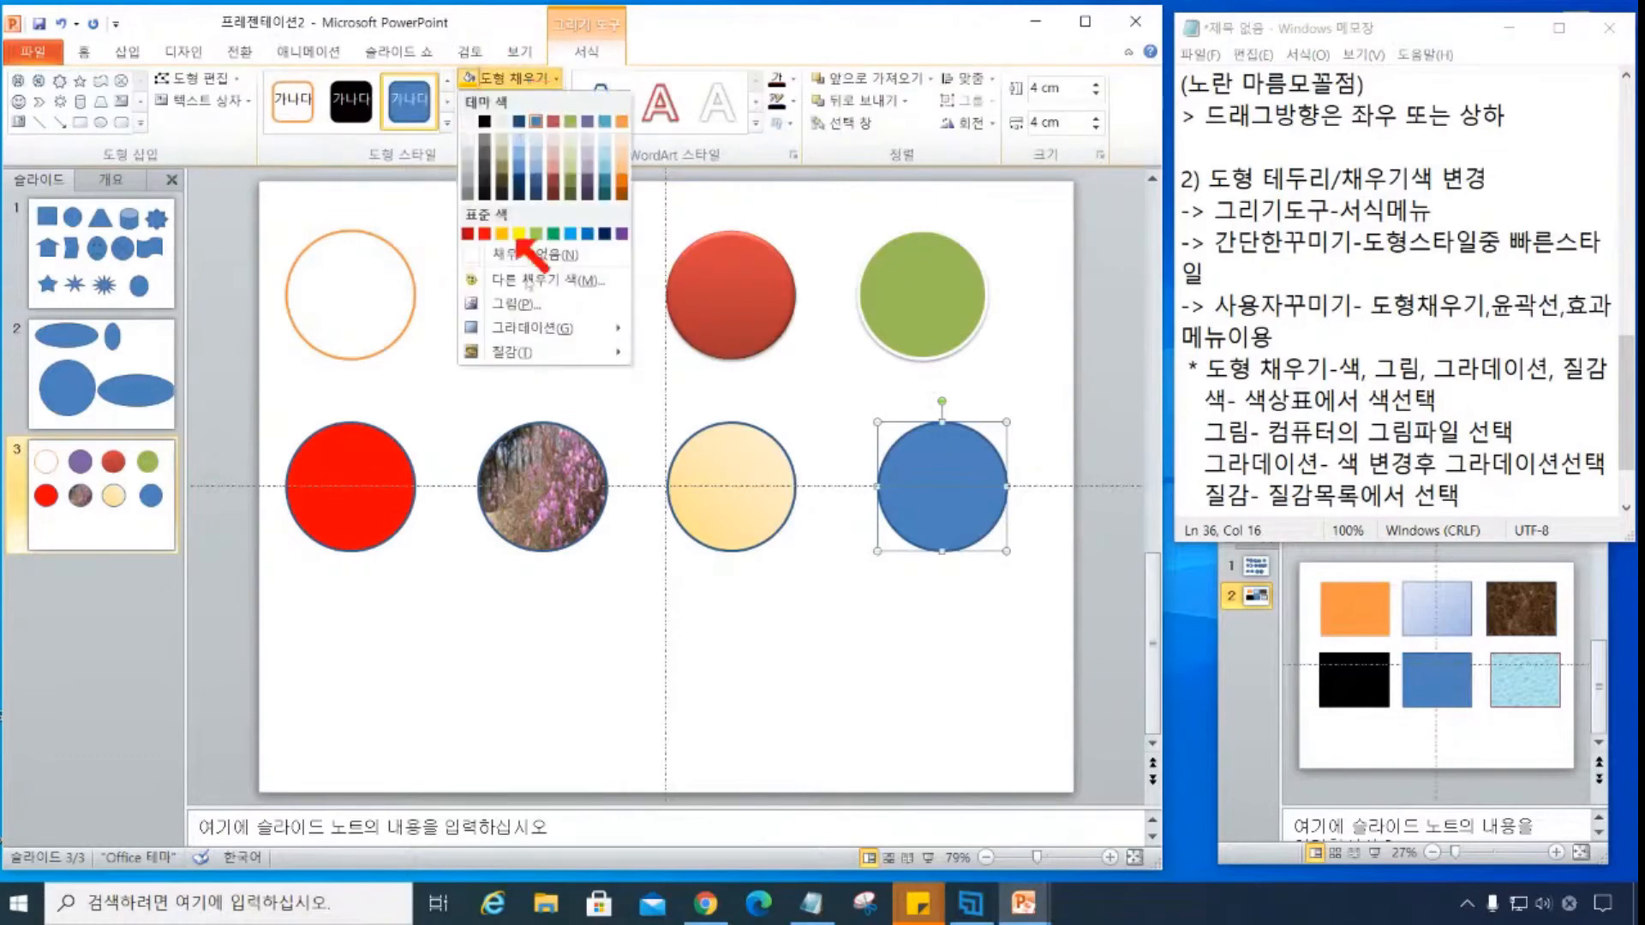
mouse_move(524, 352)
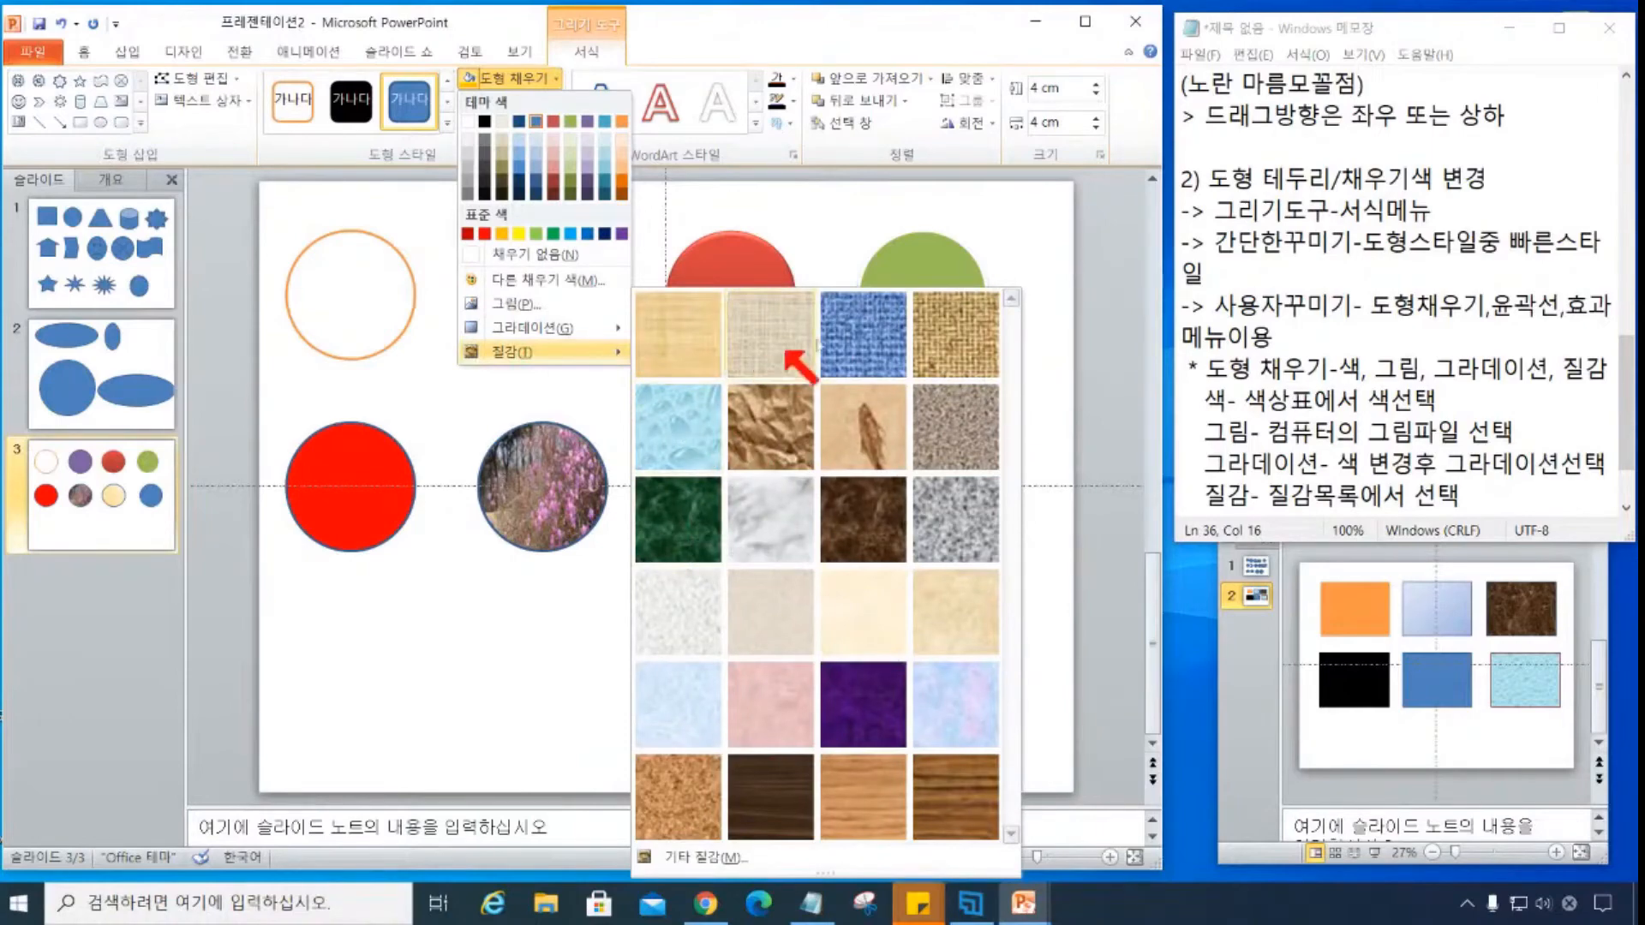
click(960, 339)
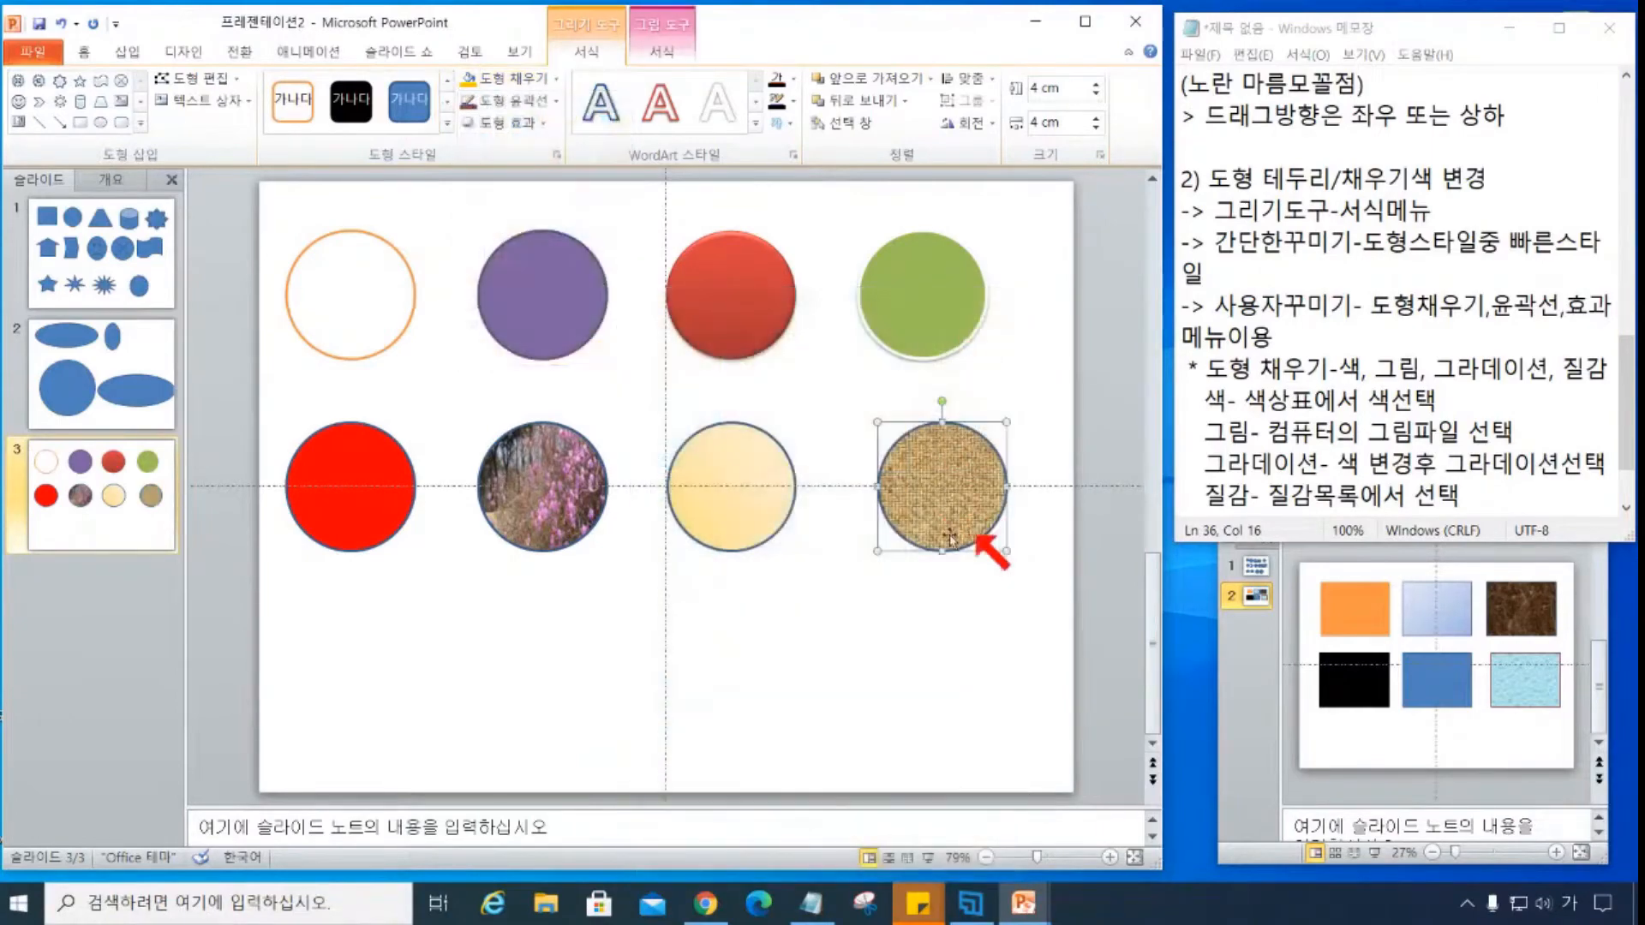
- Change the fourth lower circle's texture fill to the pink paper texture beside the purple one
click(540, 79)
mouse_move(573, 354)
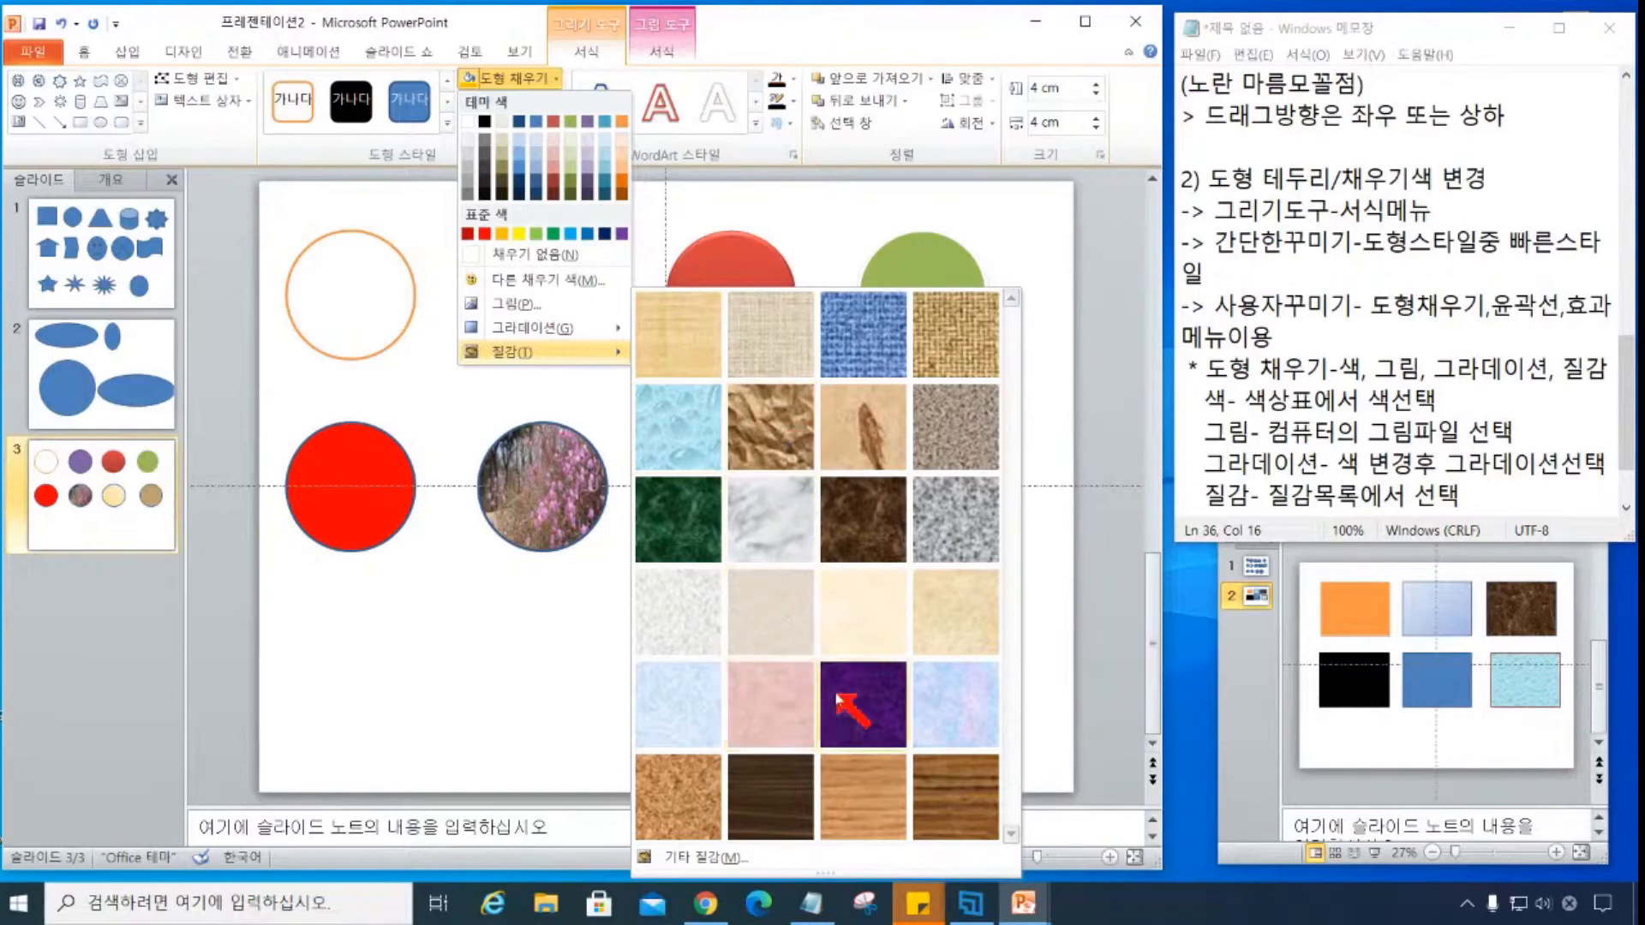
click(782, 704)
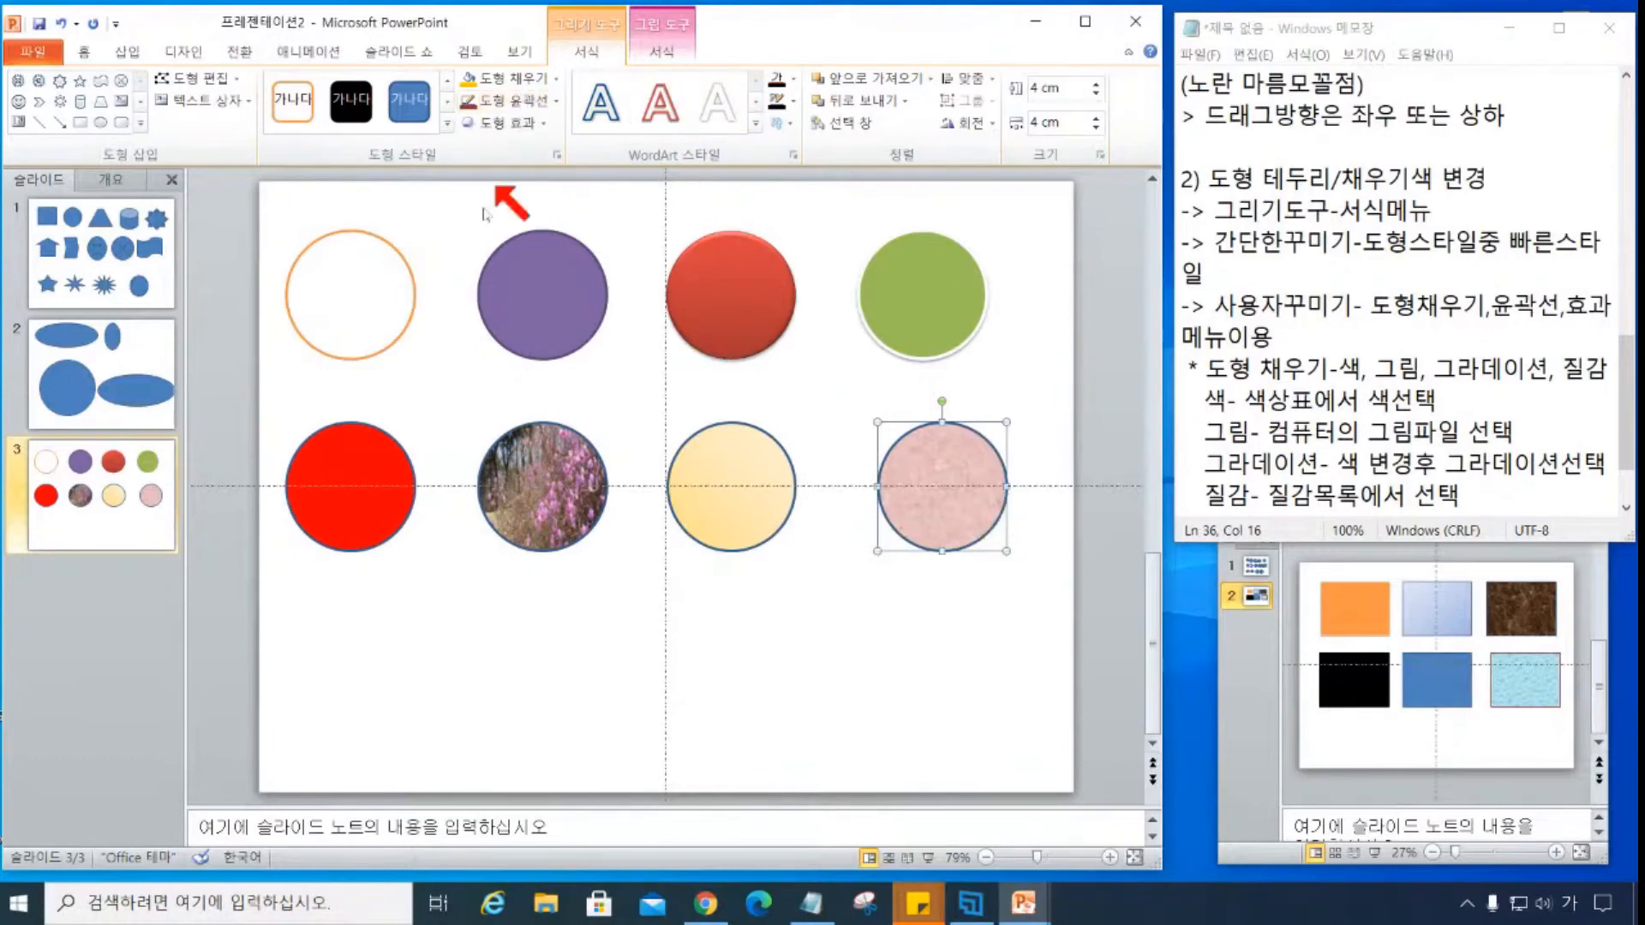
- Change the outline of the red lower circle to a darker theme colour shade
click(409, 490)
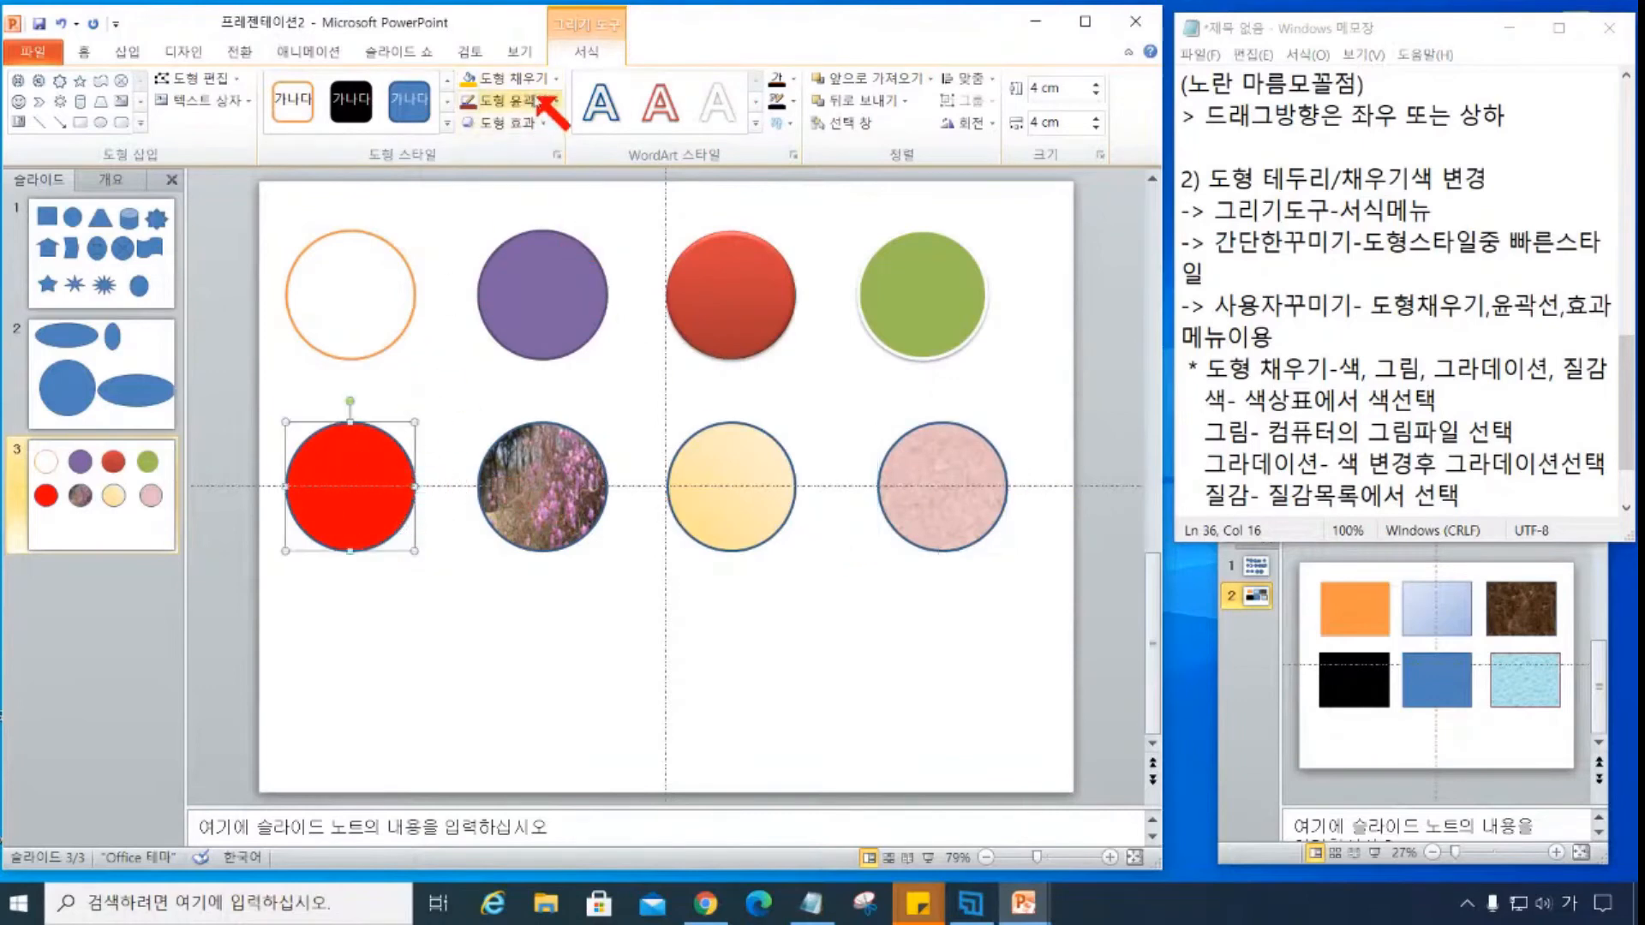
click(538, 101)
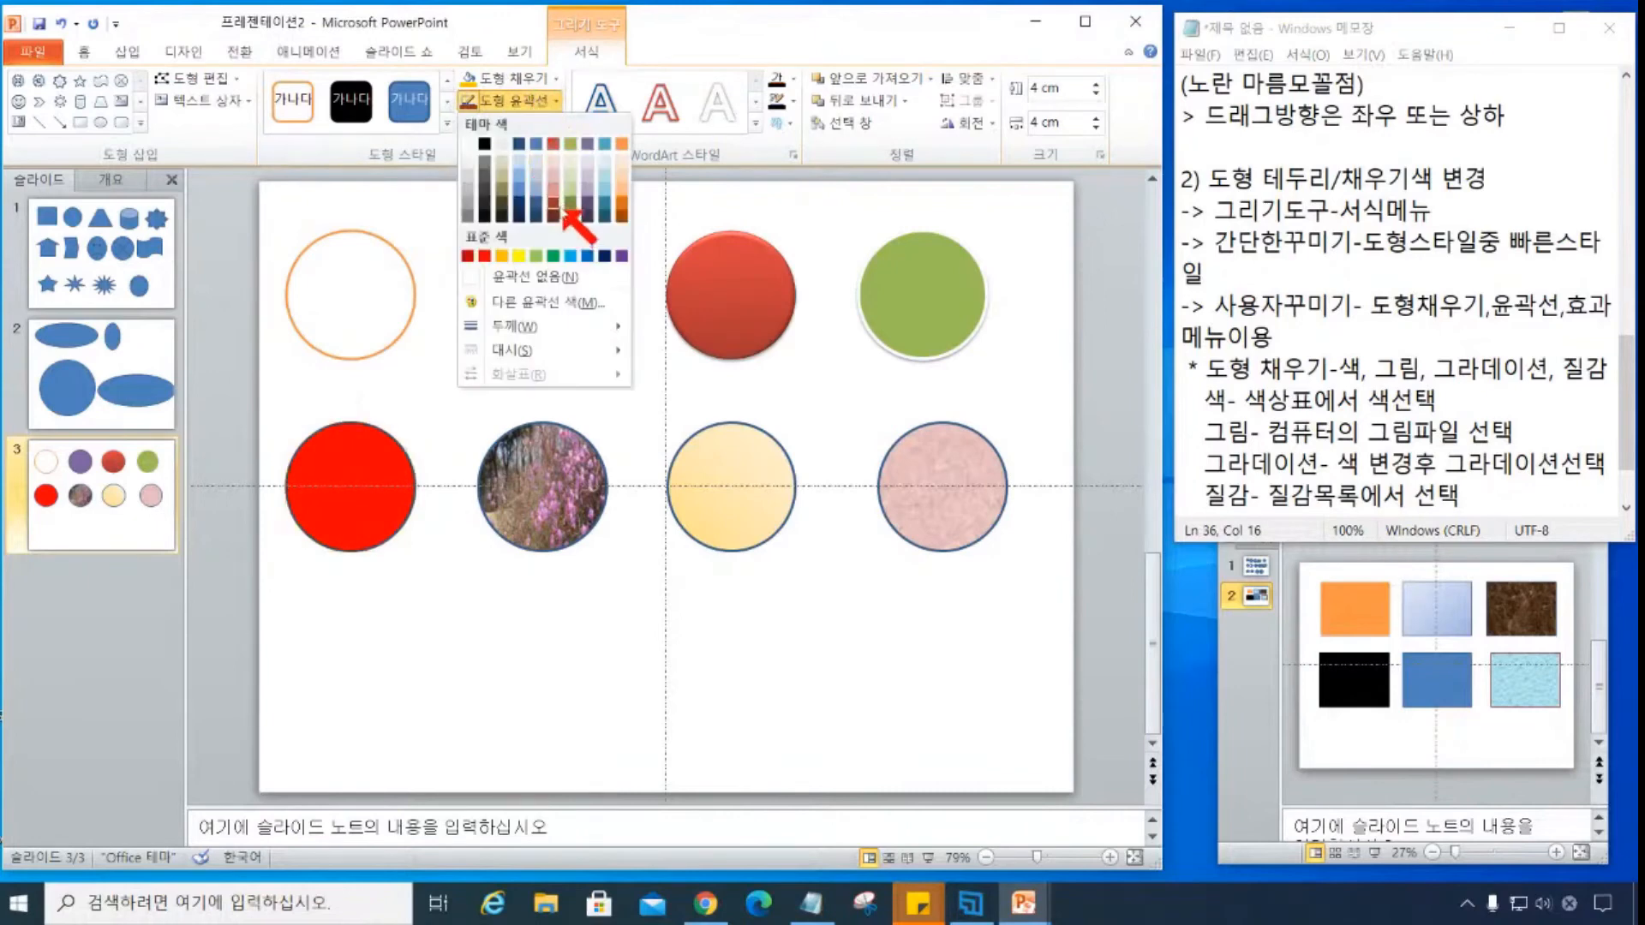
click(560, 204)
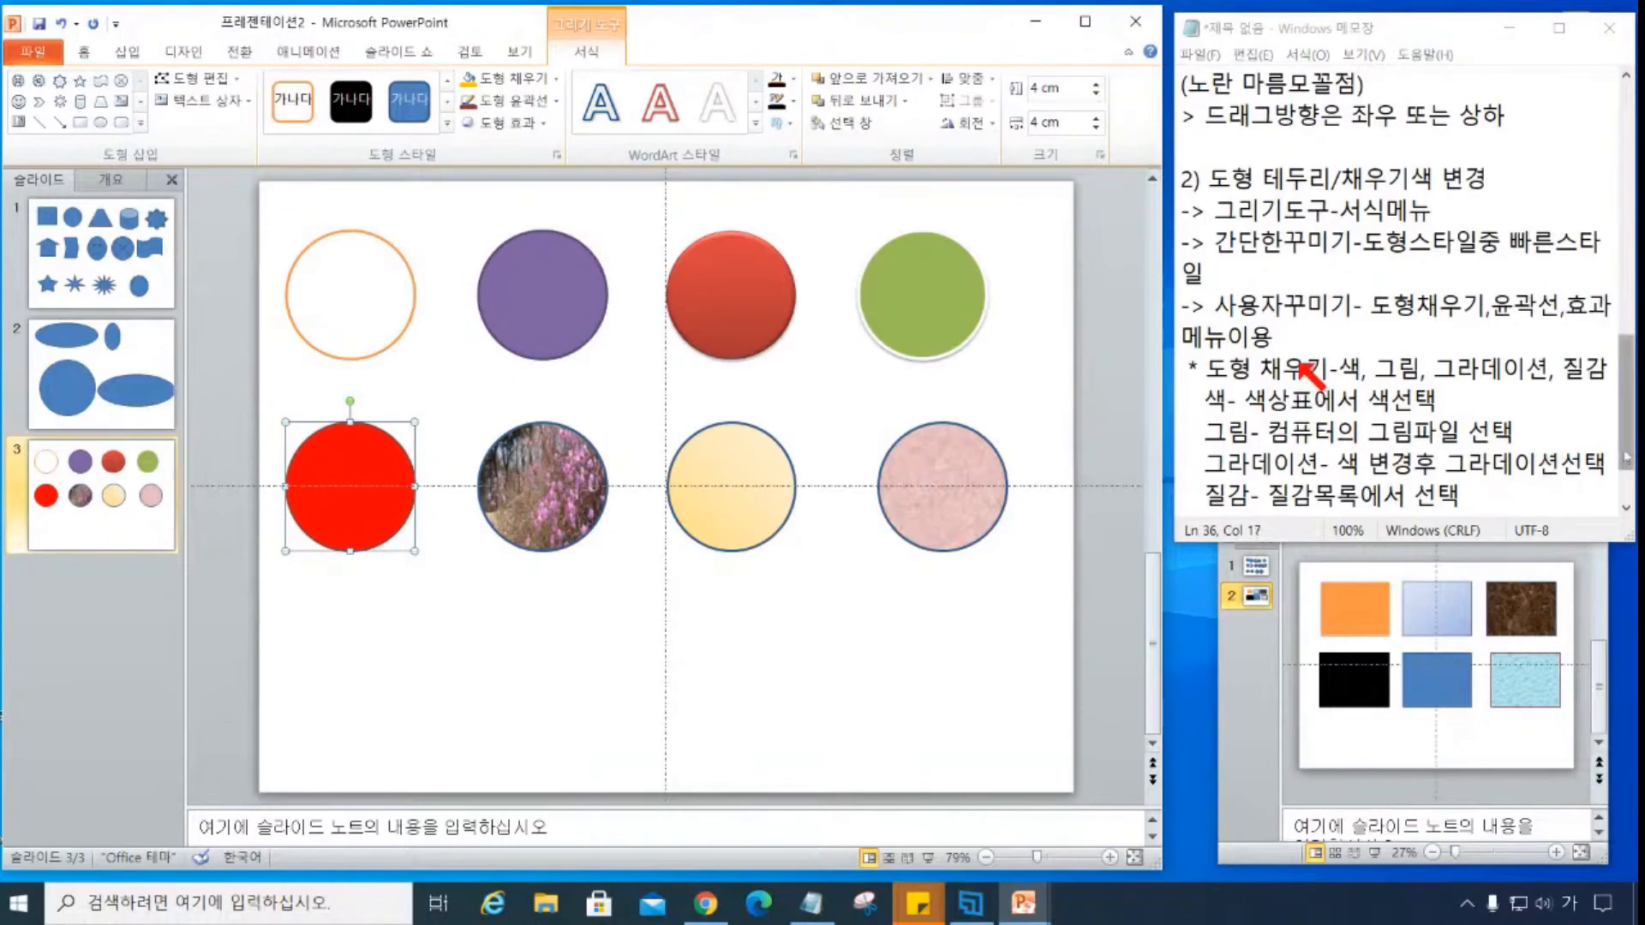
- Switch to Notepad and add the heading "* 도형윤곽선" after a blank line below the 질감 note
scroll(1298, 411, down, 1)
click(1289, 457)
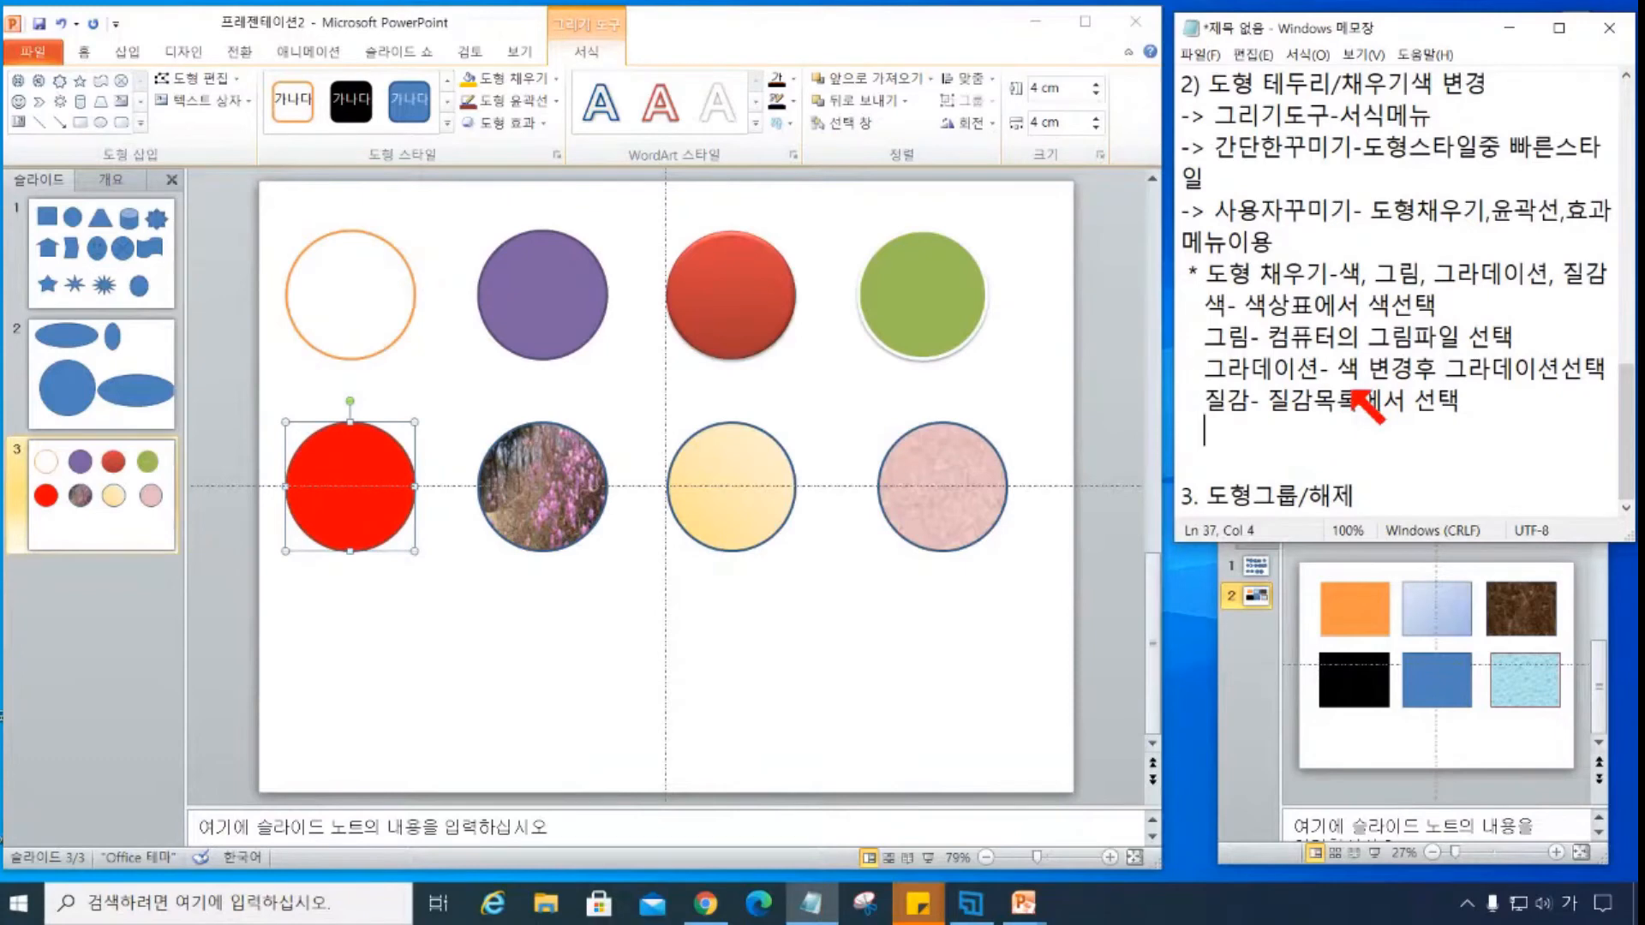
key(Return)
text(₩)
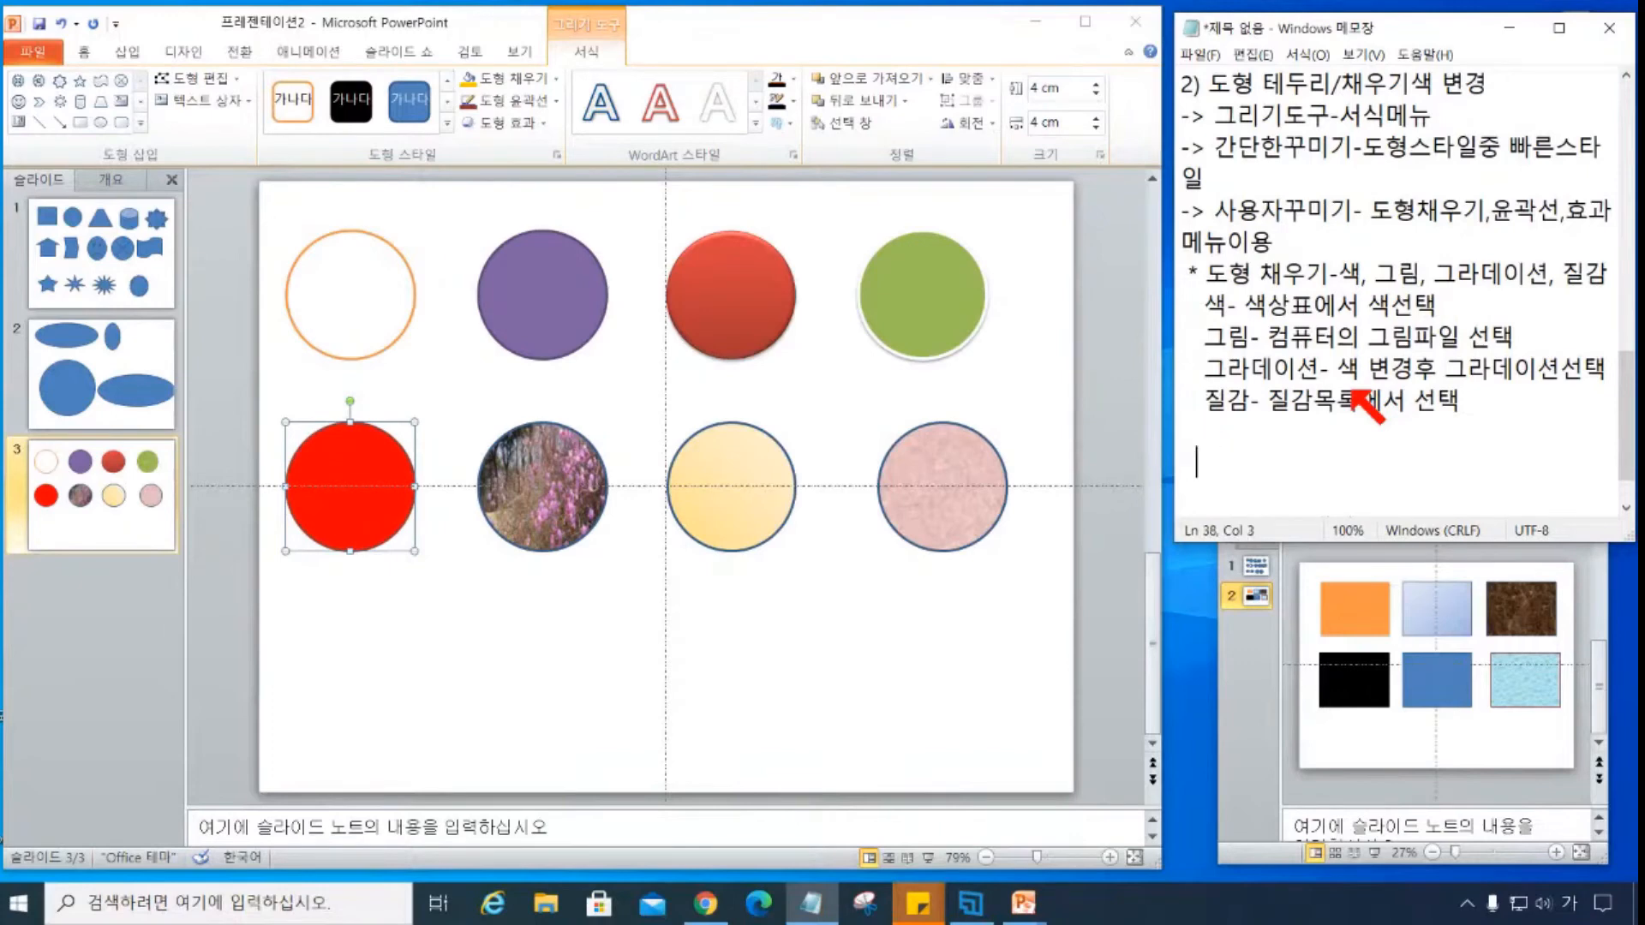
text(형윤ㄱ)
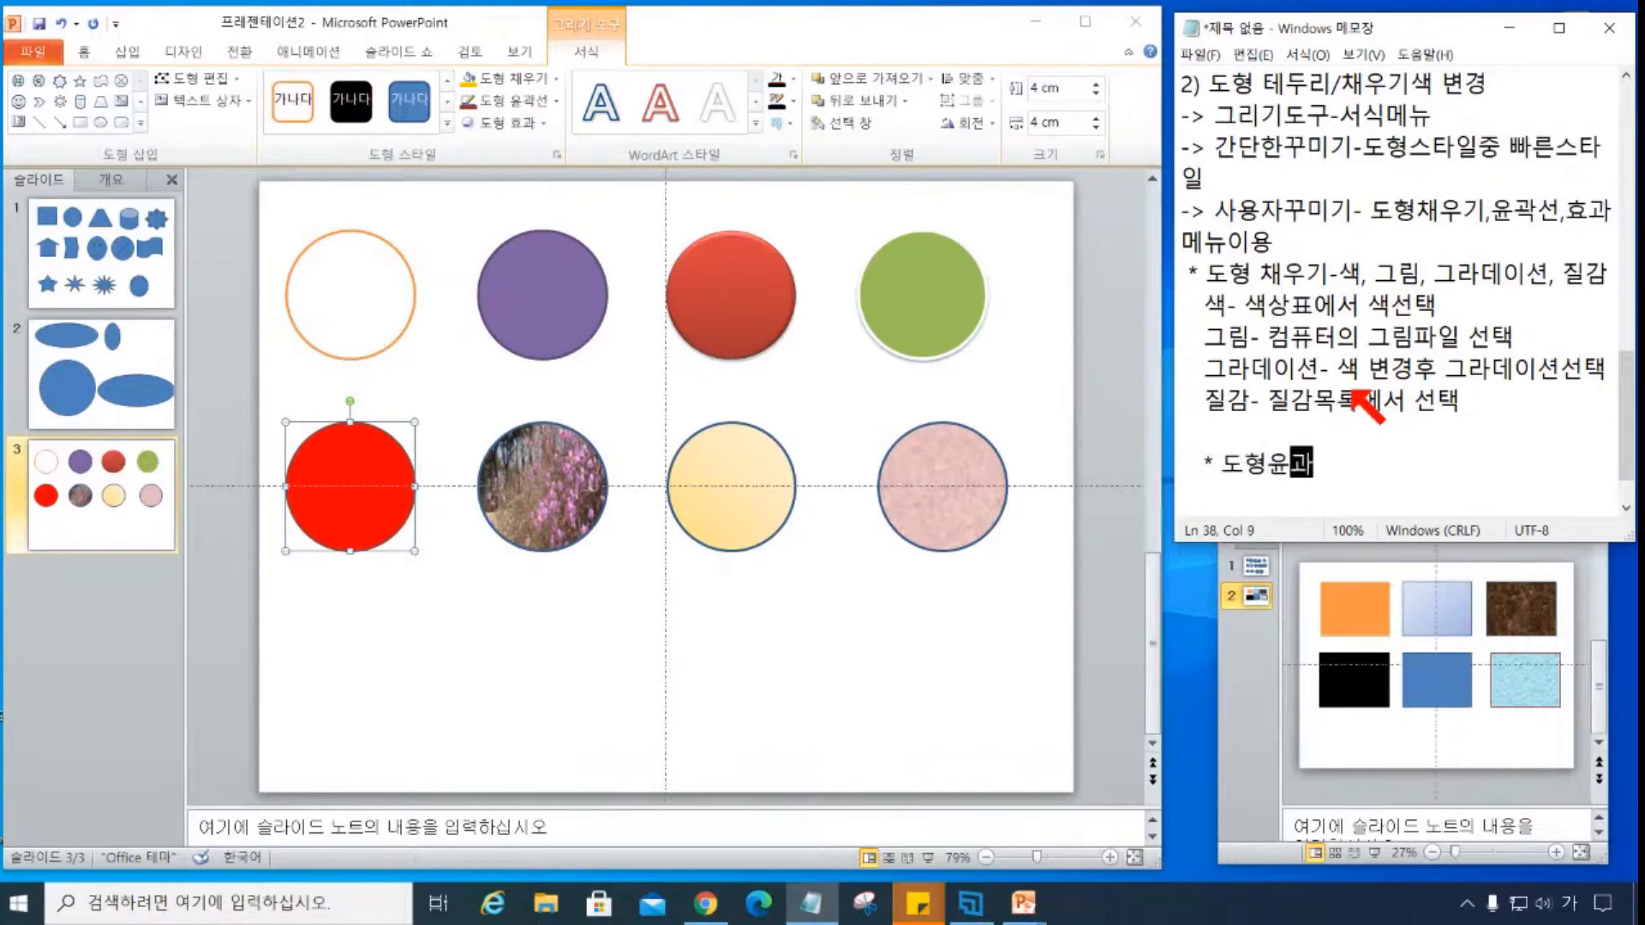
text(선)
key(Return)
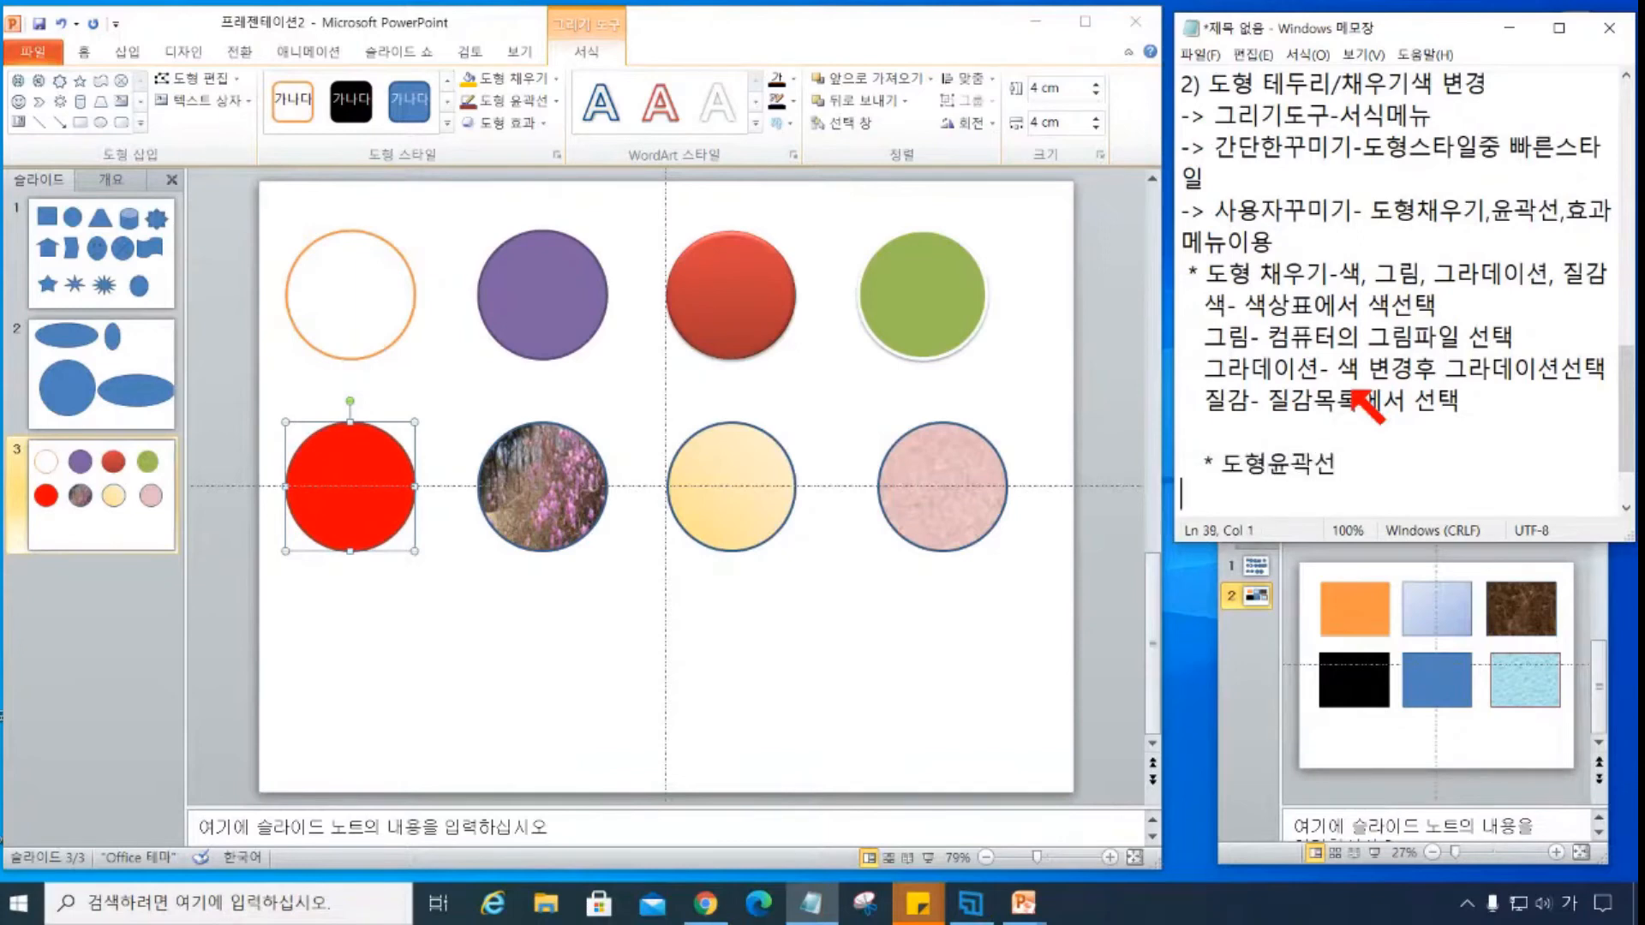
- Write "선색, 선굵기, 선모양 차례로 변경" under the 도형윤곽선 heading
text(선색, 선ㄱ)
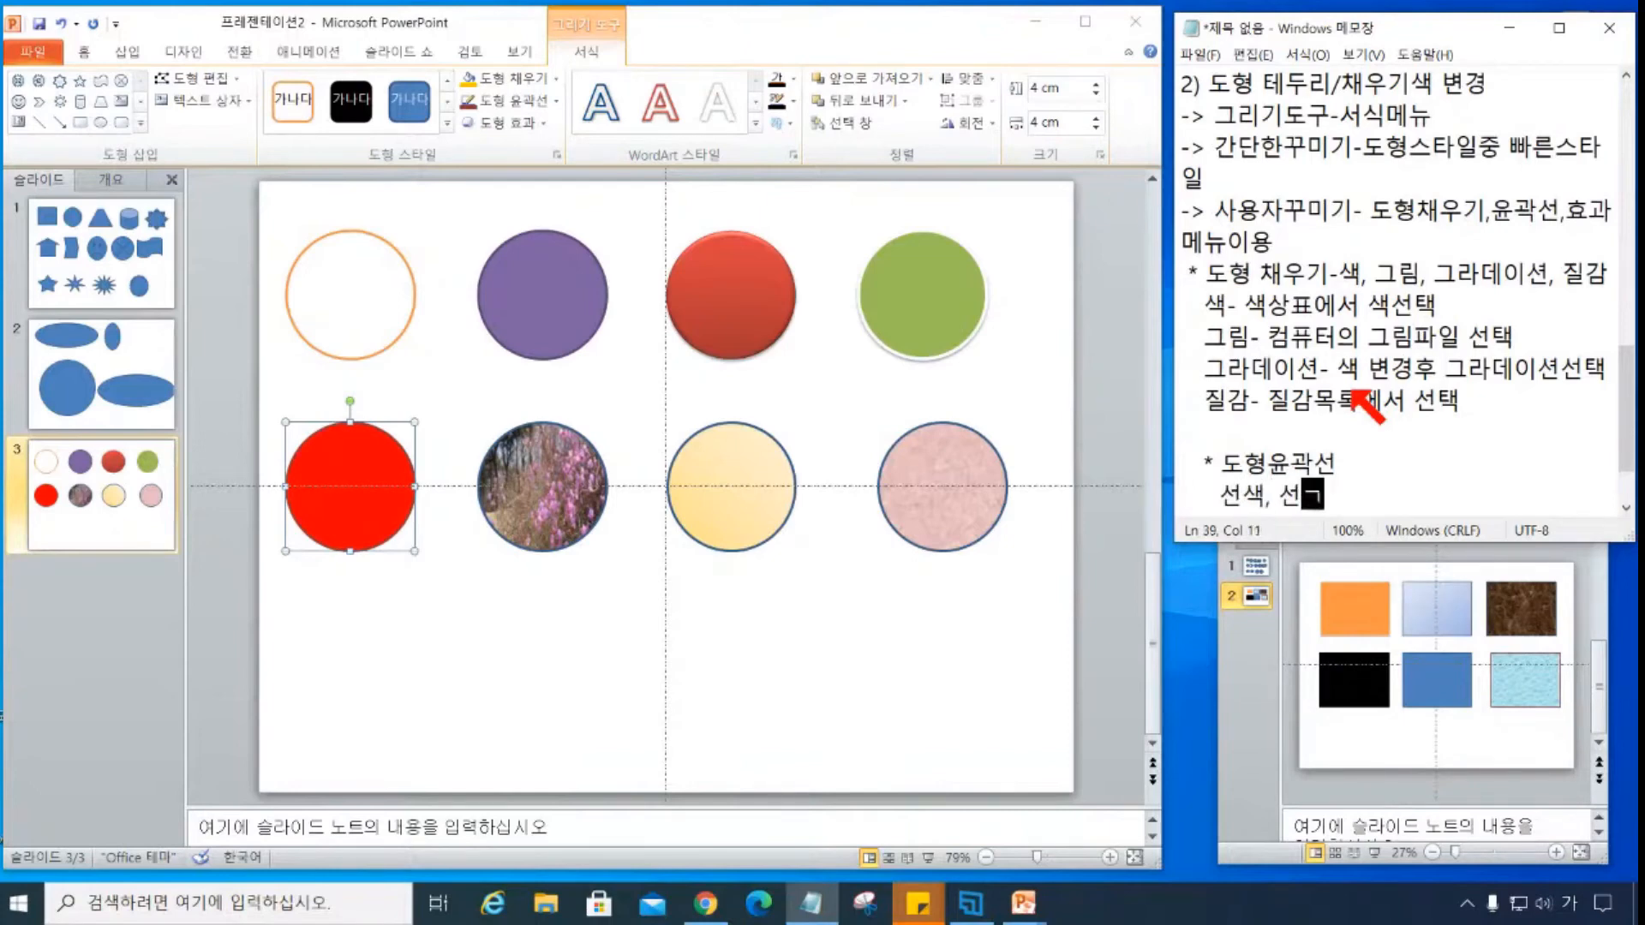
text(ㄱ)
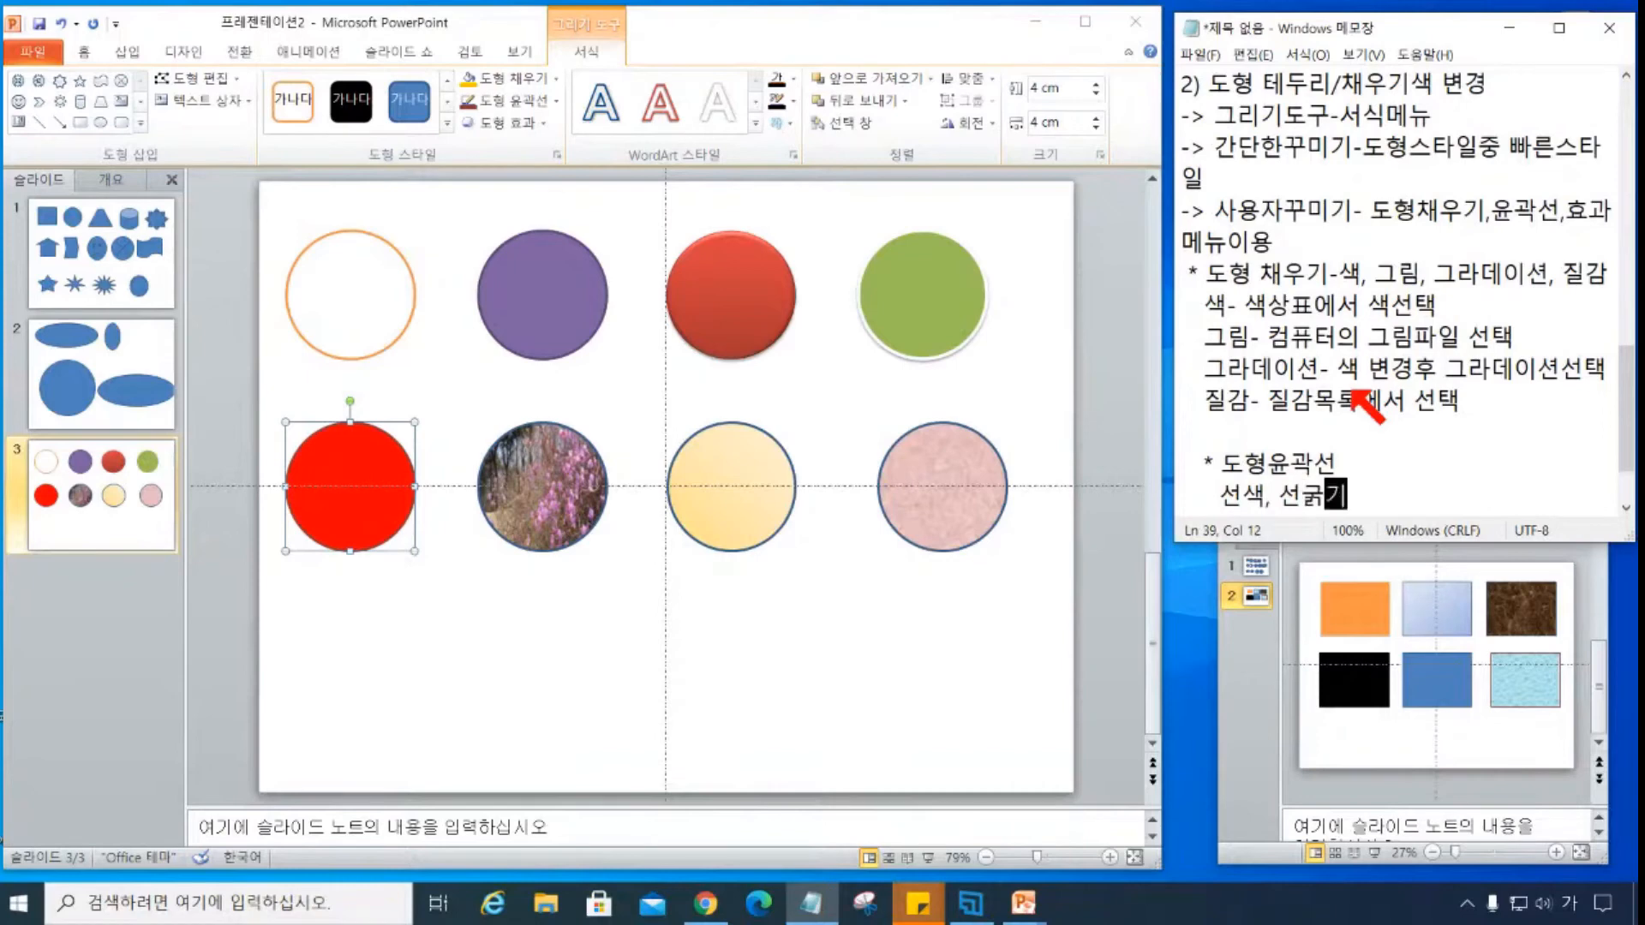
text(,)
text(선모)
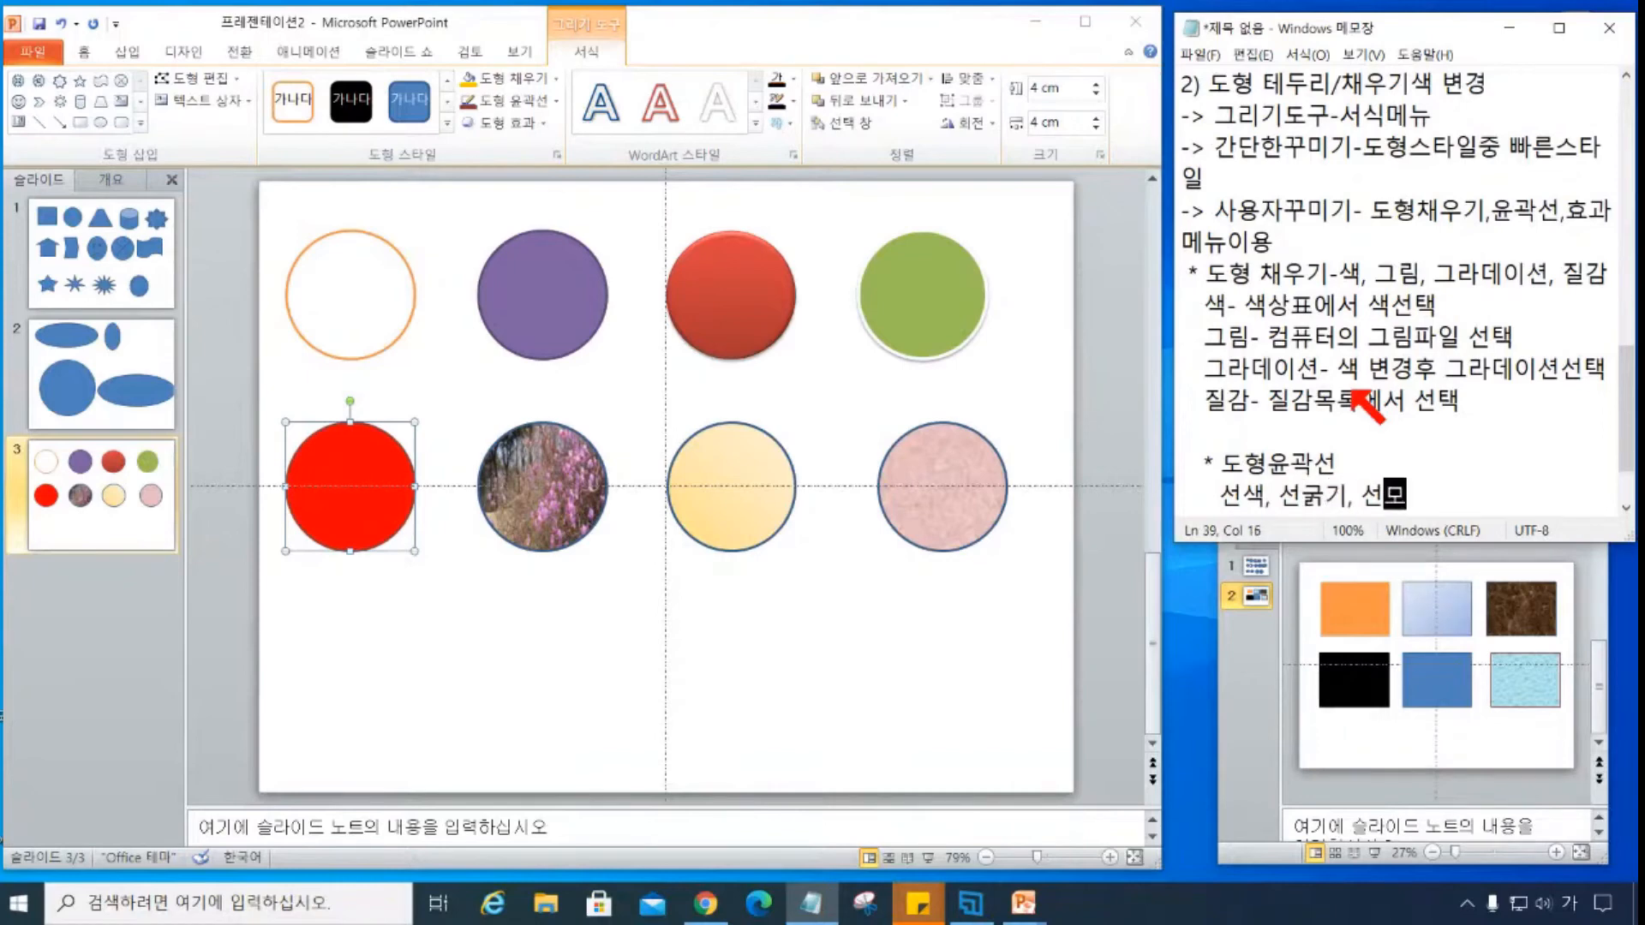
text(양 차례로 )
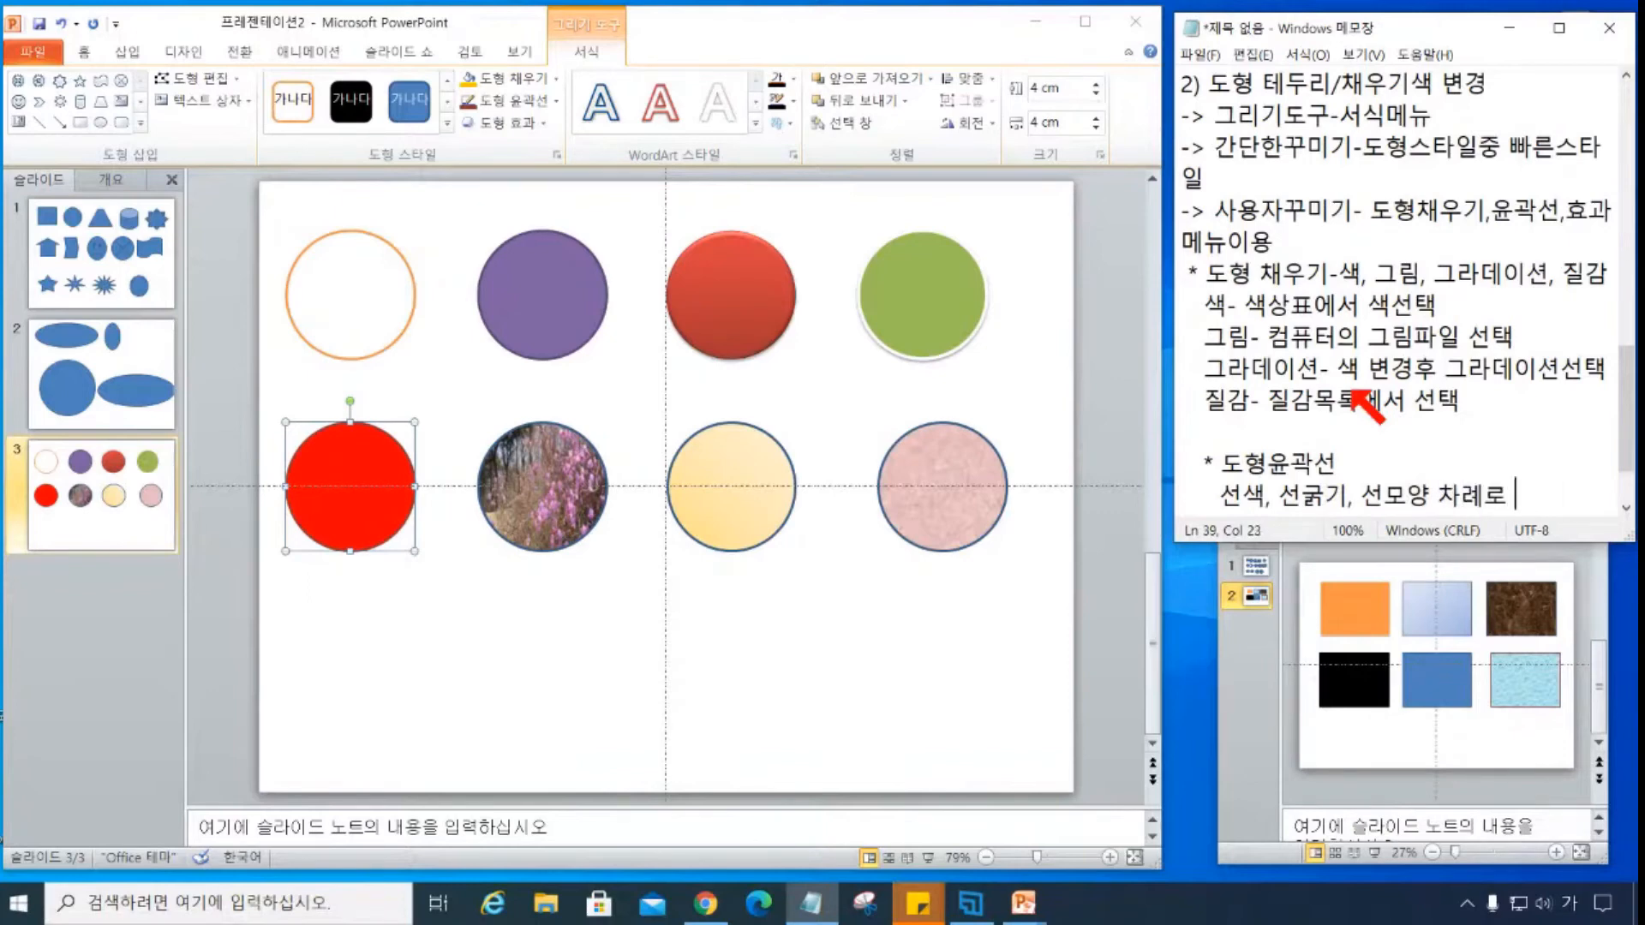
text(벼녀변ㄱ)
key(Return)
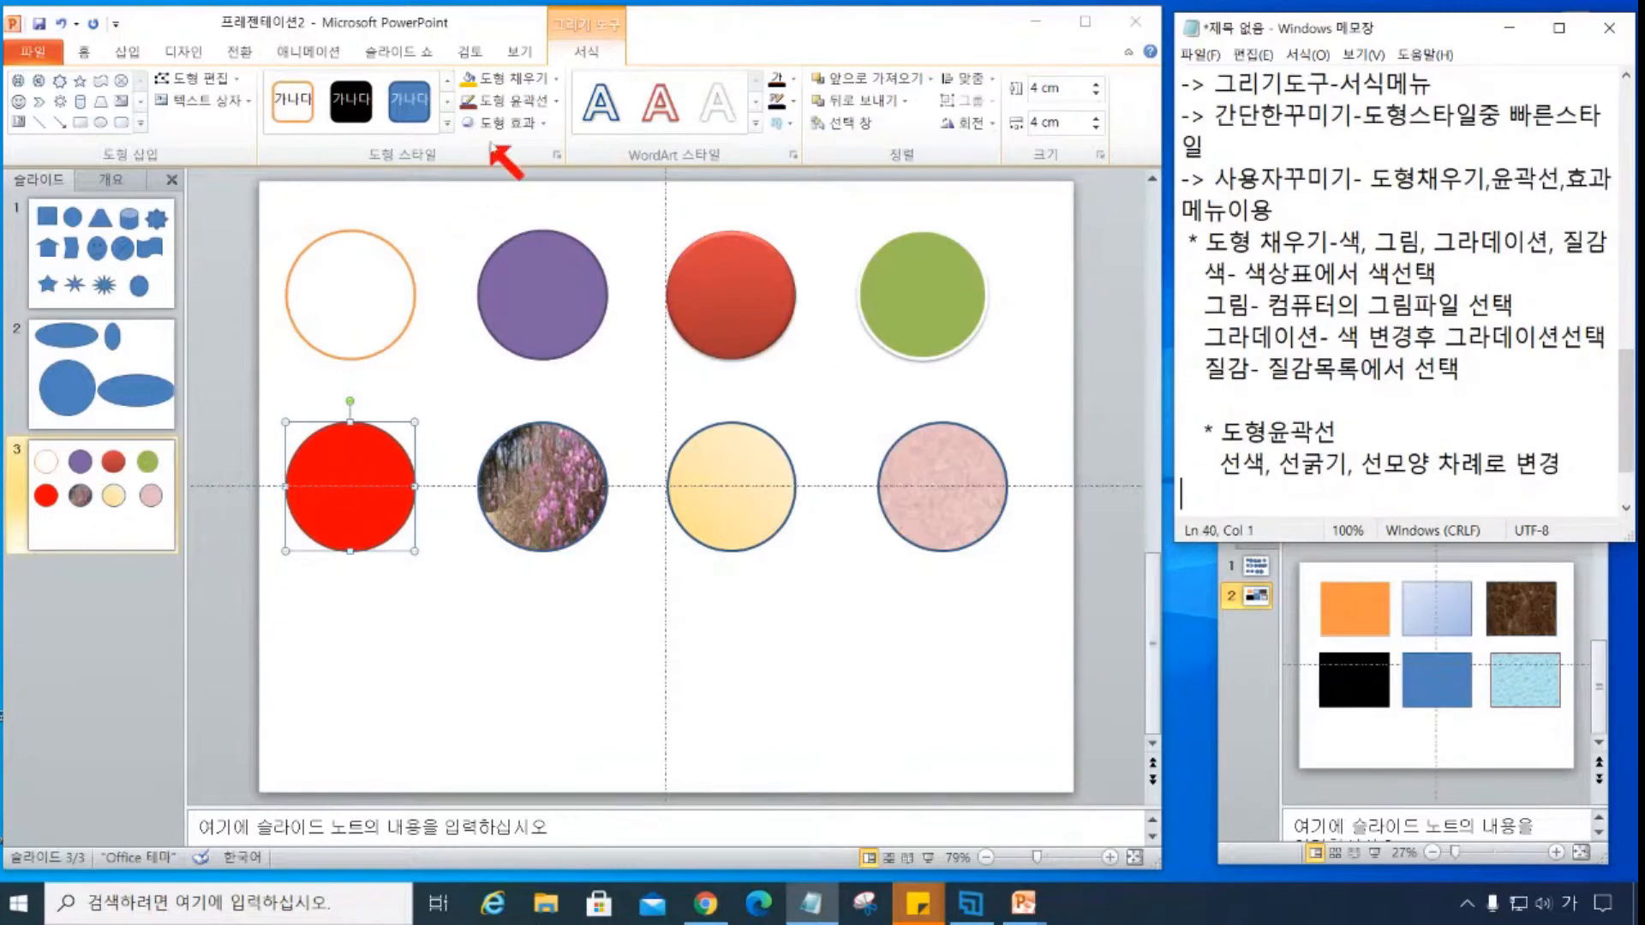
- Switch to PowerPoint and give the red circle a standard yellow outline with a thickness of 4½ pt
click(525, 105)
click(525, 105)
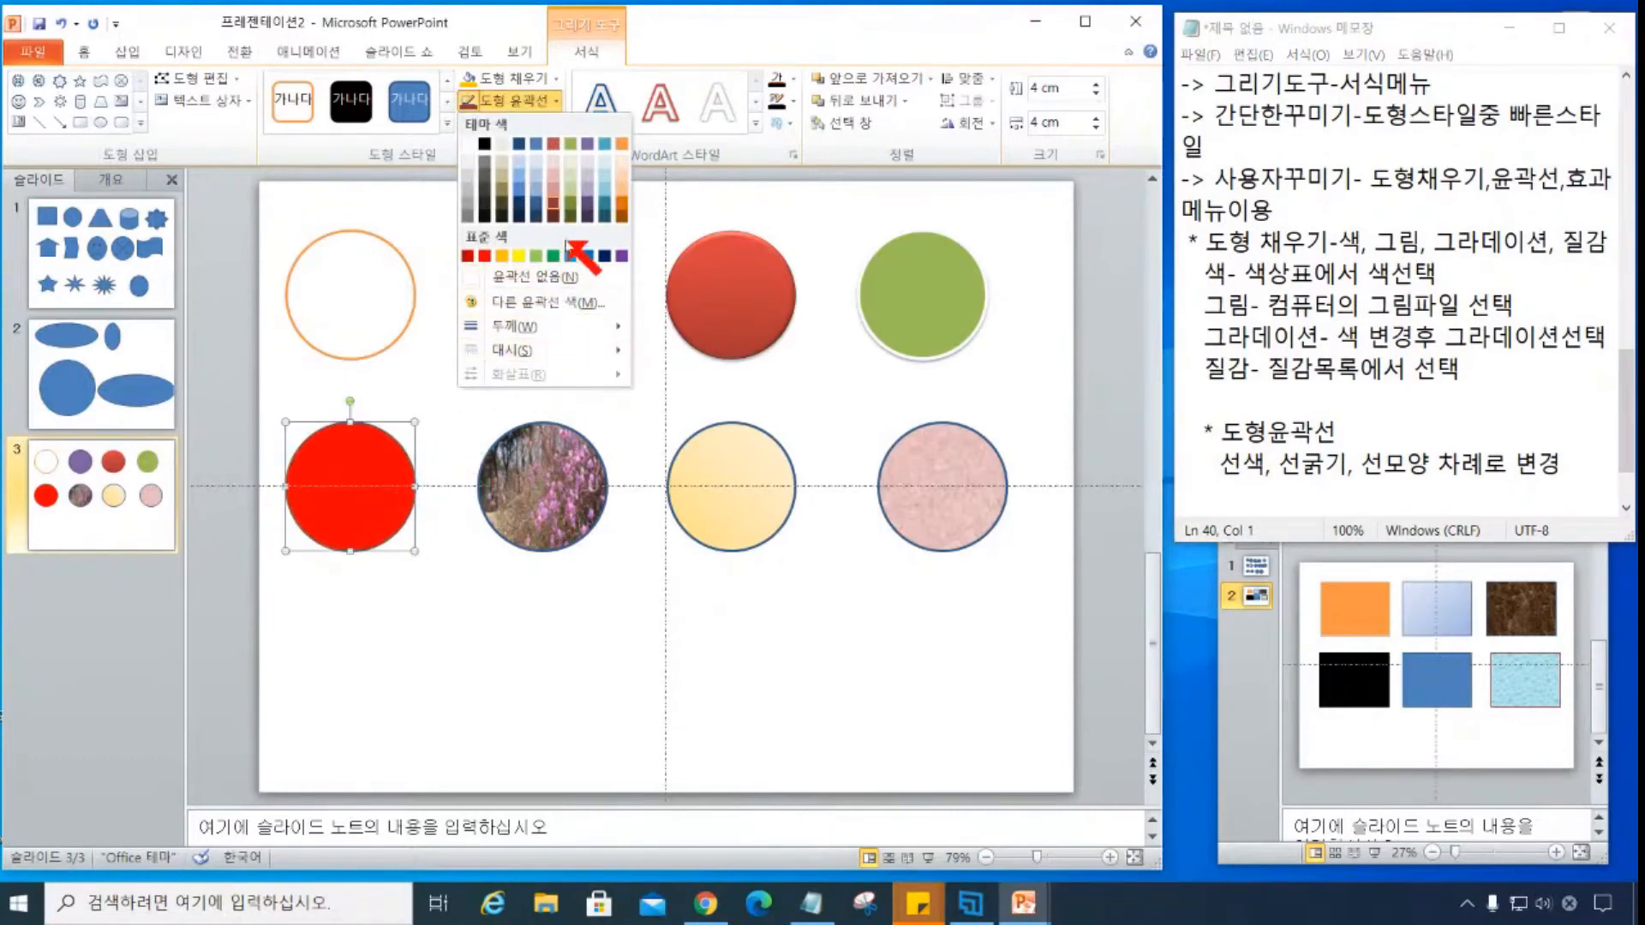
click(518, 255)
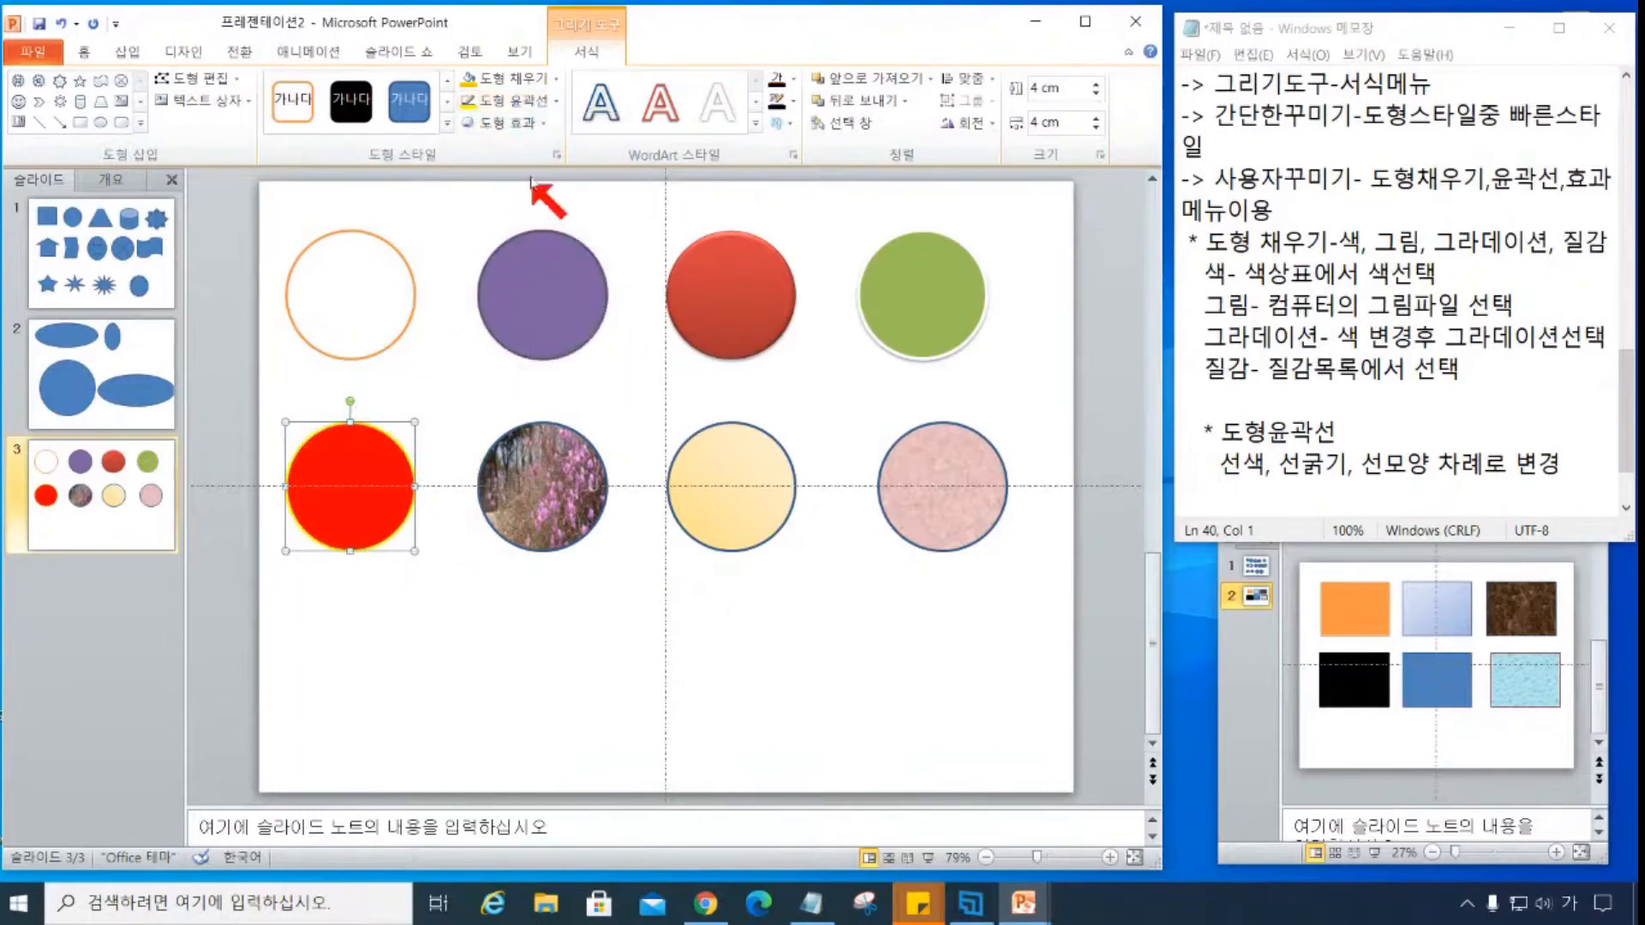
click(527, 100)
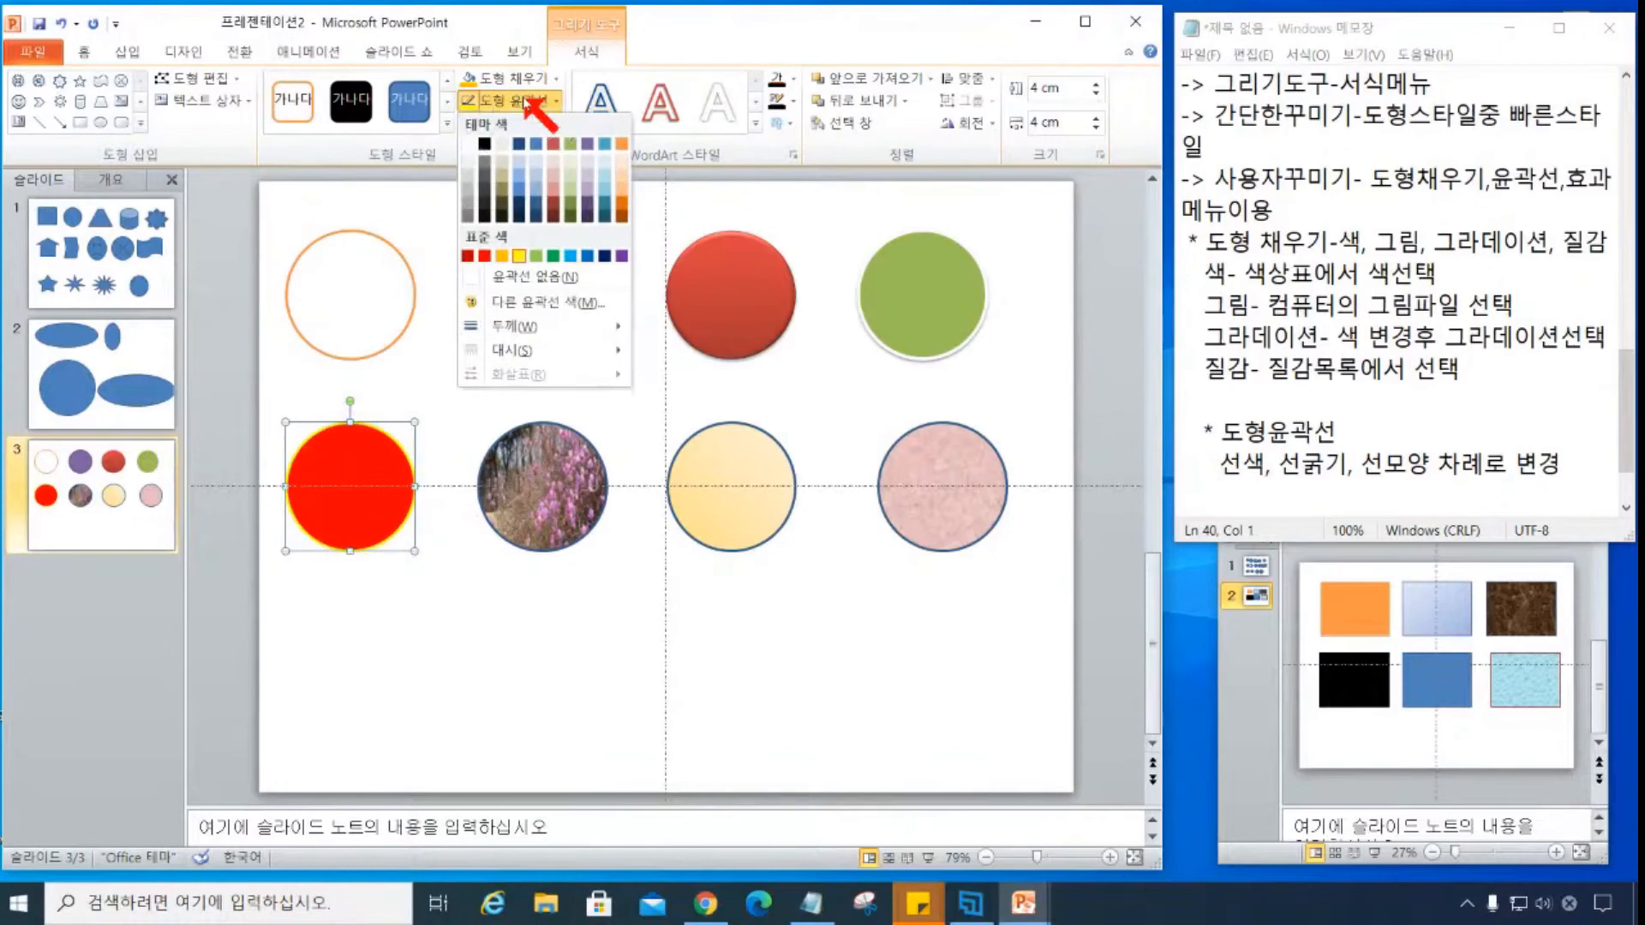
mouse_move(533, 329)
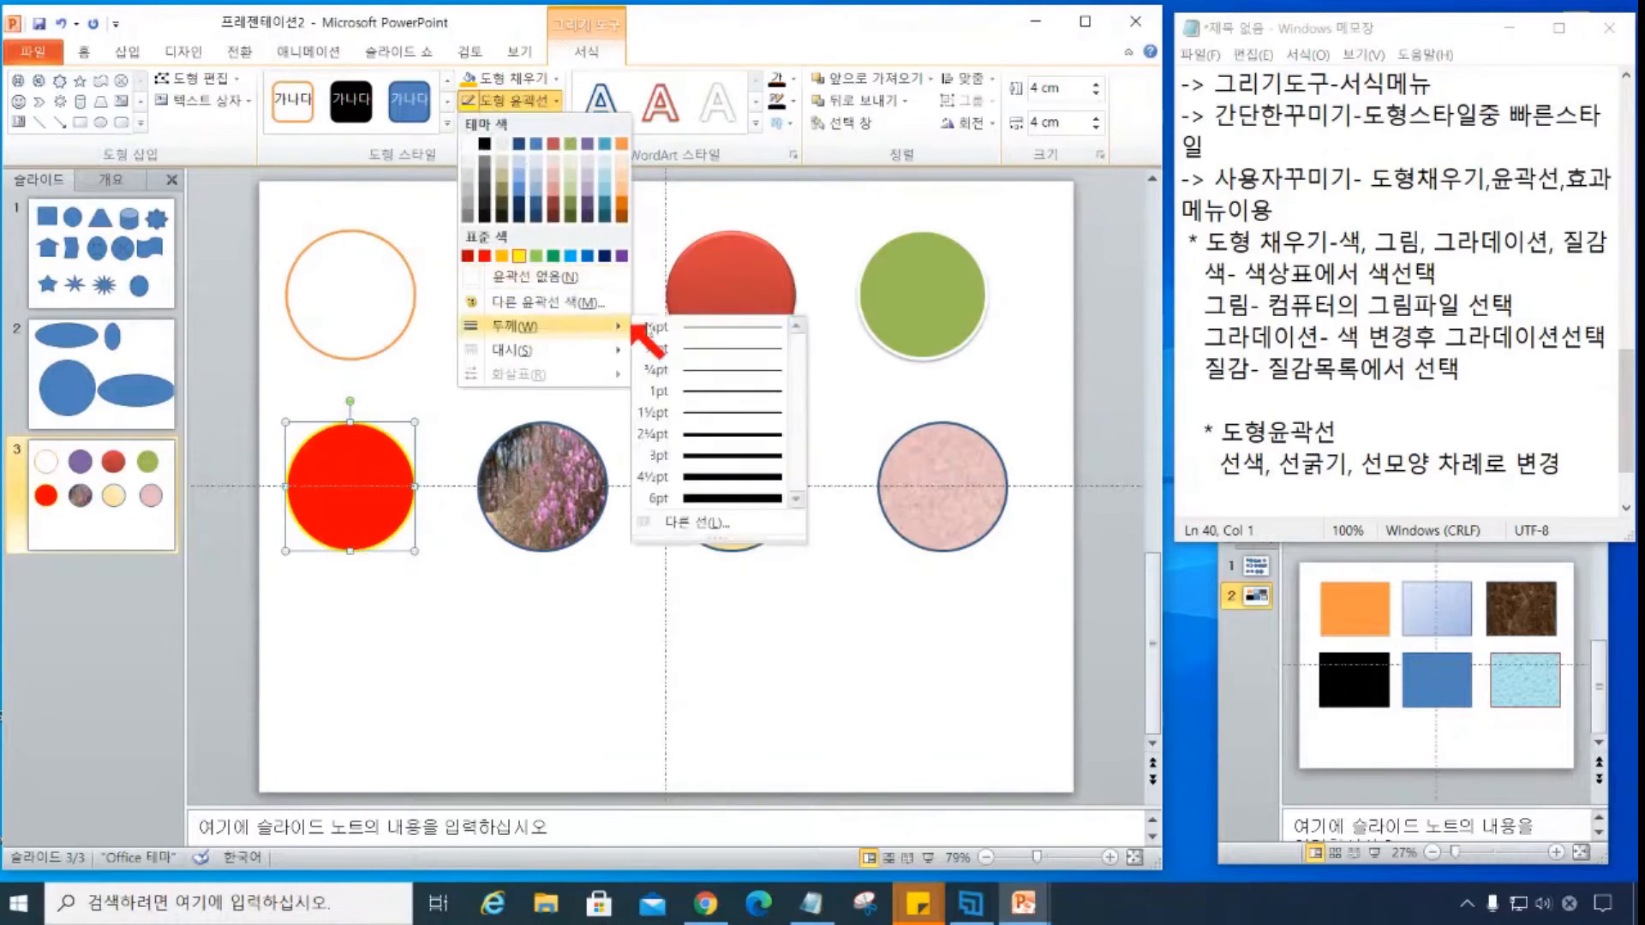
click(734, 476)
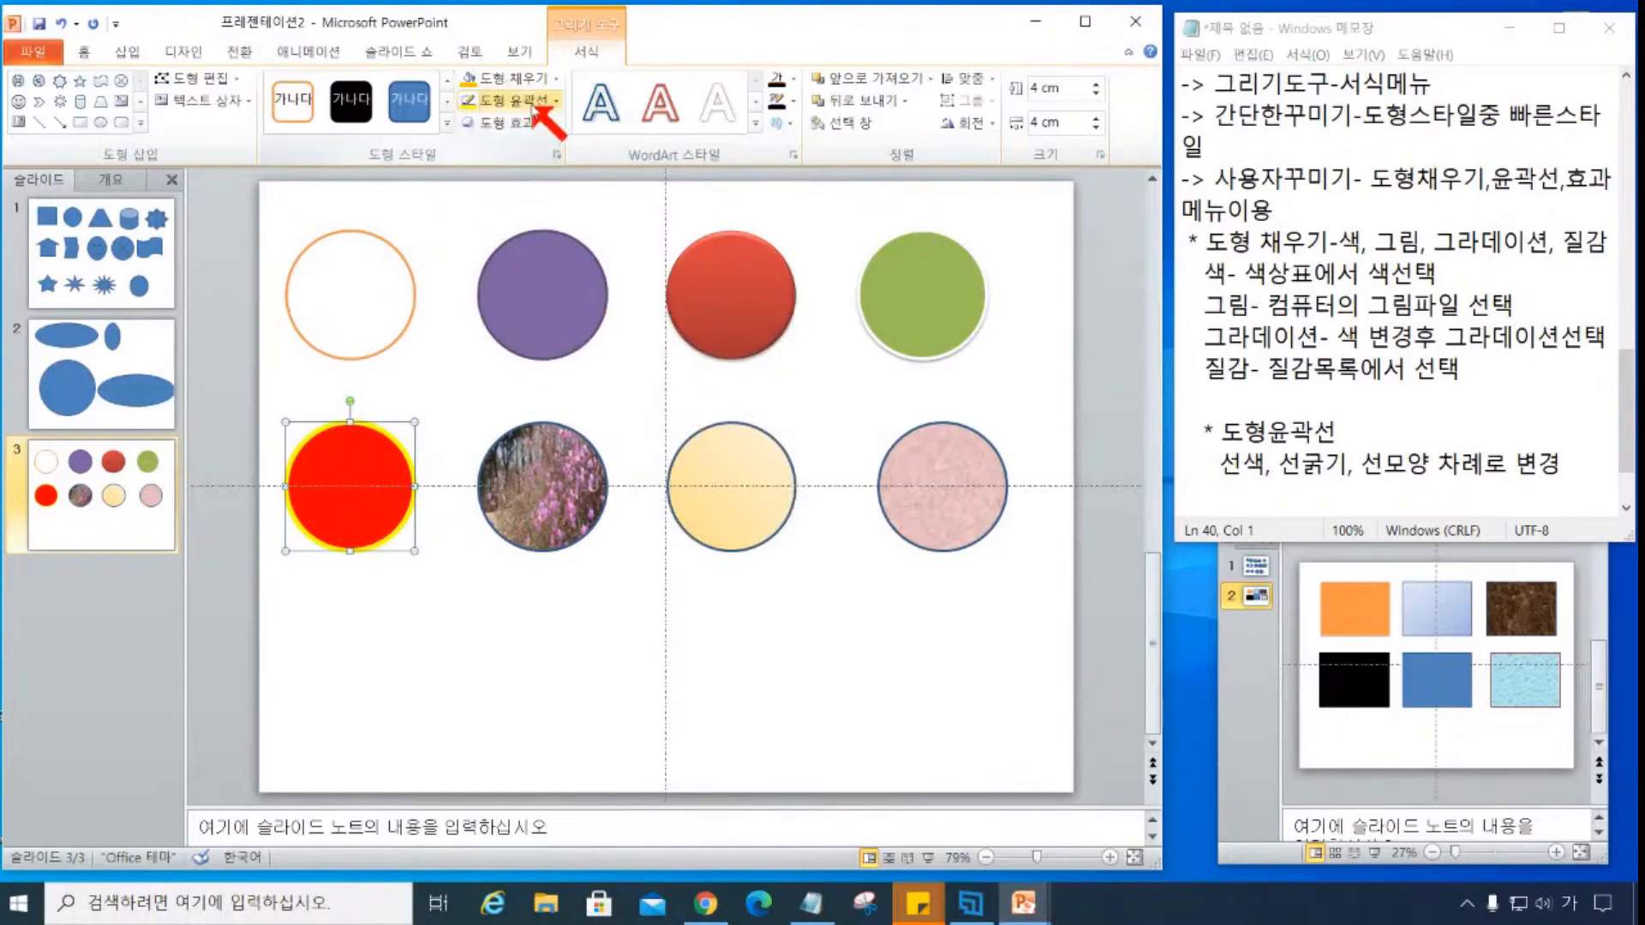
- Look at the dash styles for the red circle's outline and change the outline colour to theme dark blue
click(536, 101)
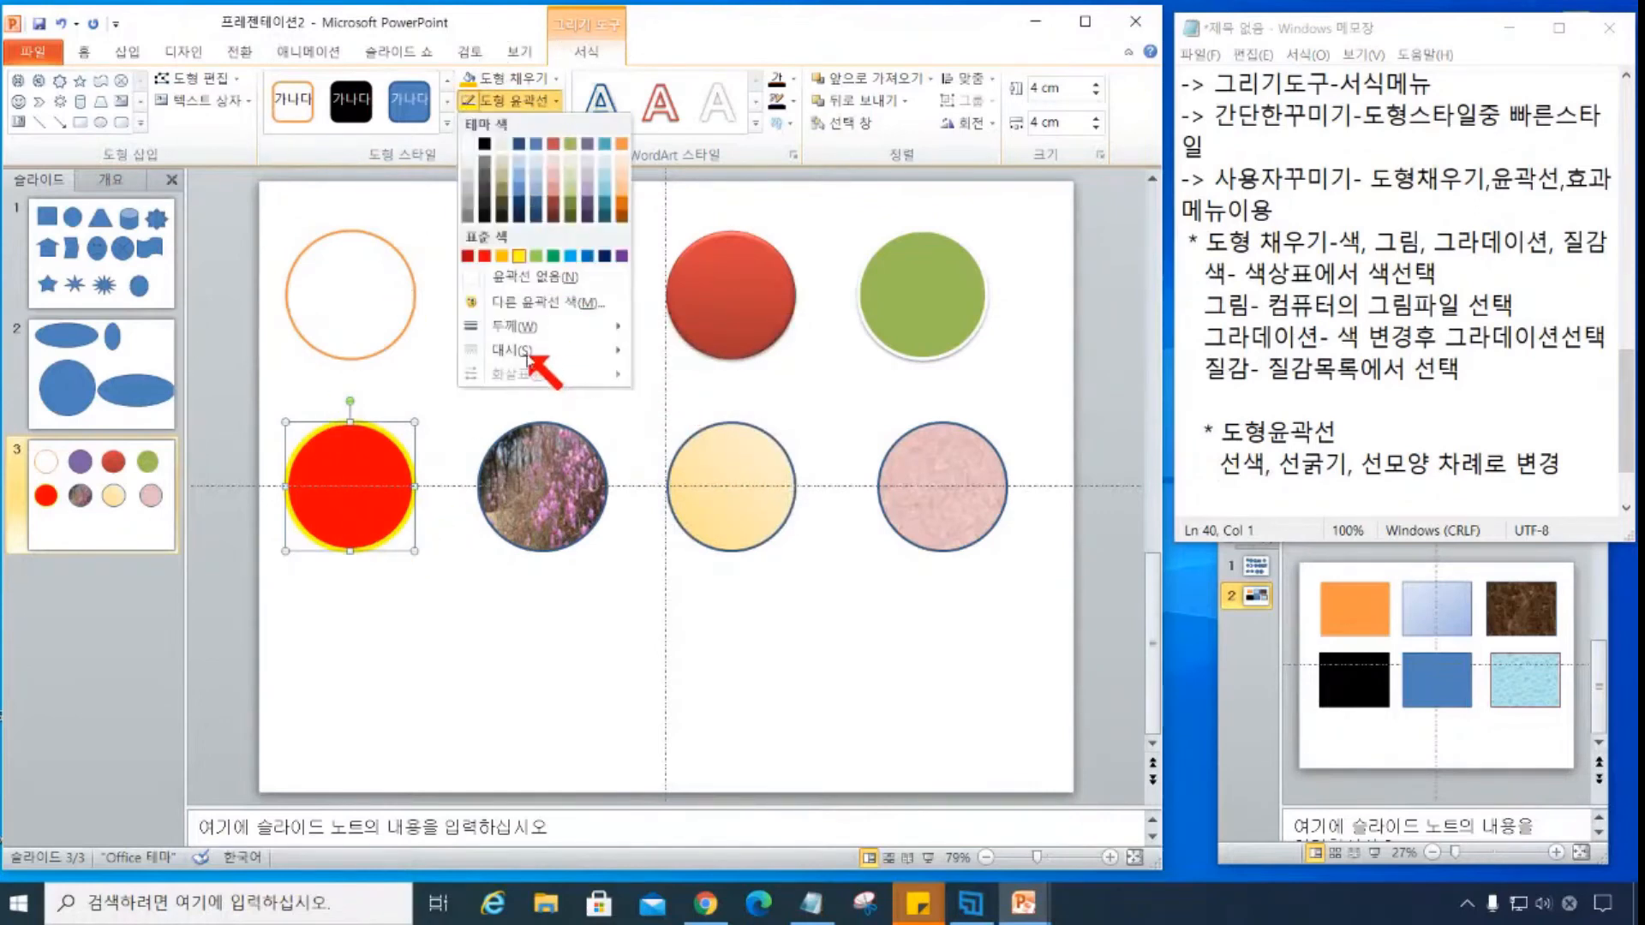
mouse_move(514, 353)
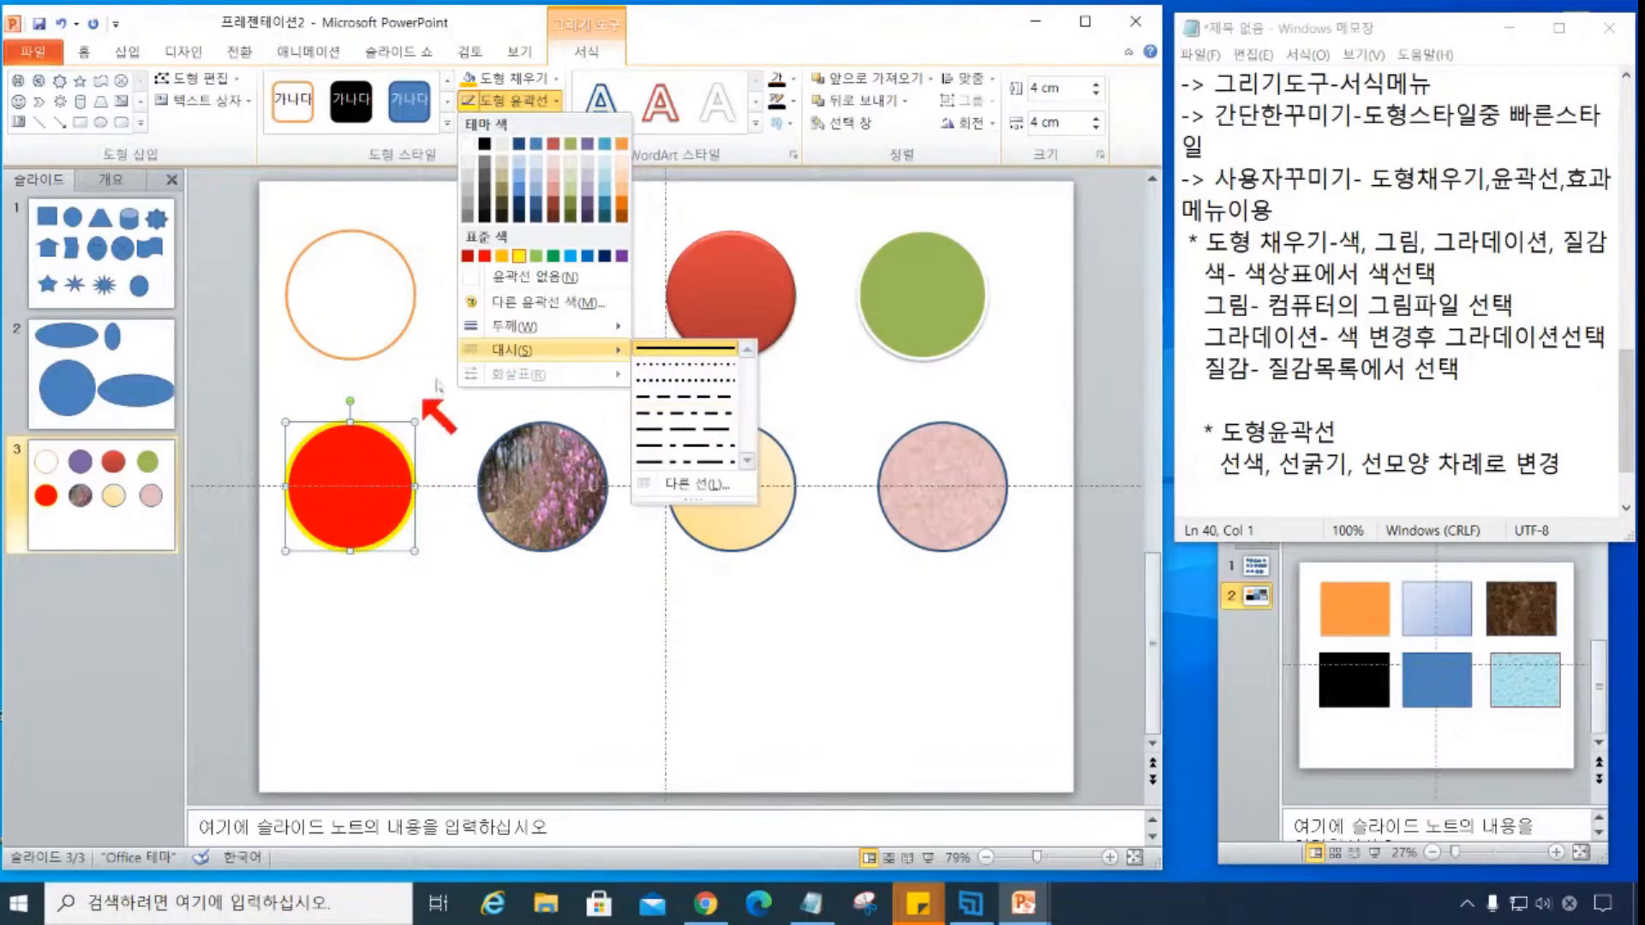
click(522, 152)
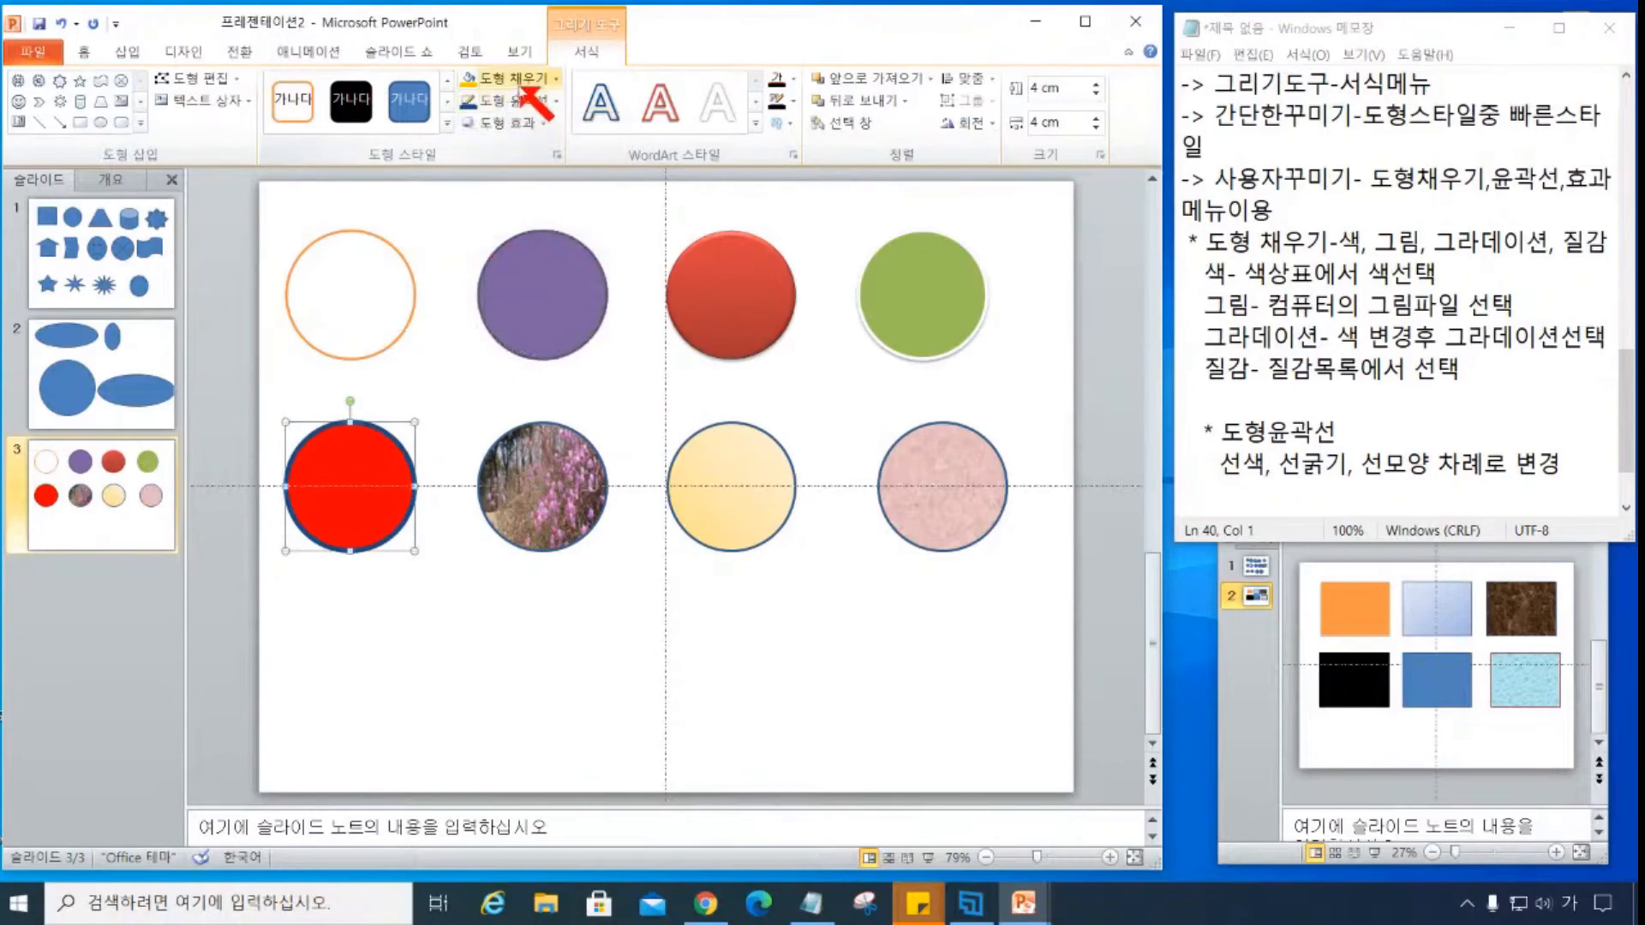
- Change the red circle's outline to a dashed line style
click(522, 102)
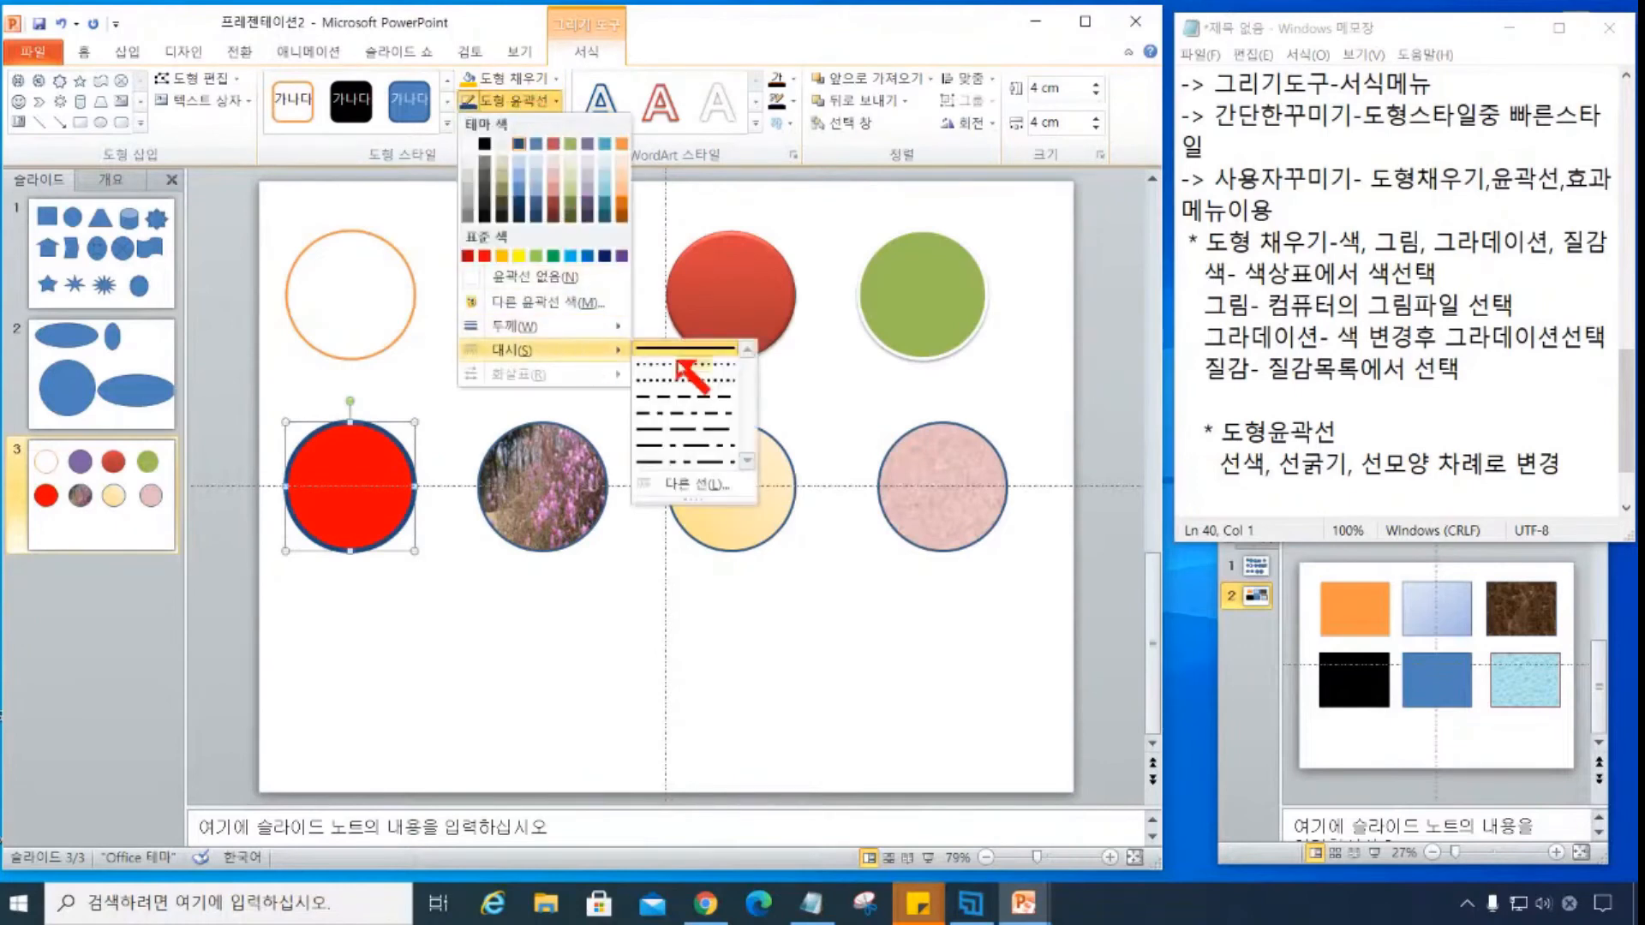
click(683, 397)
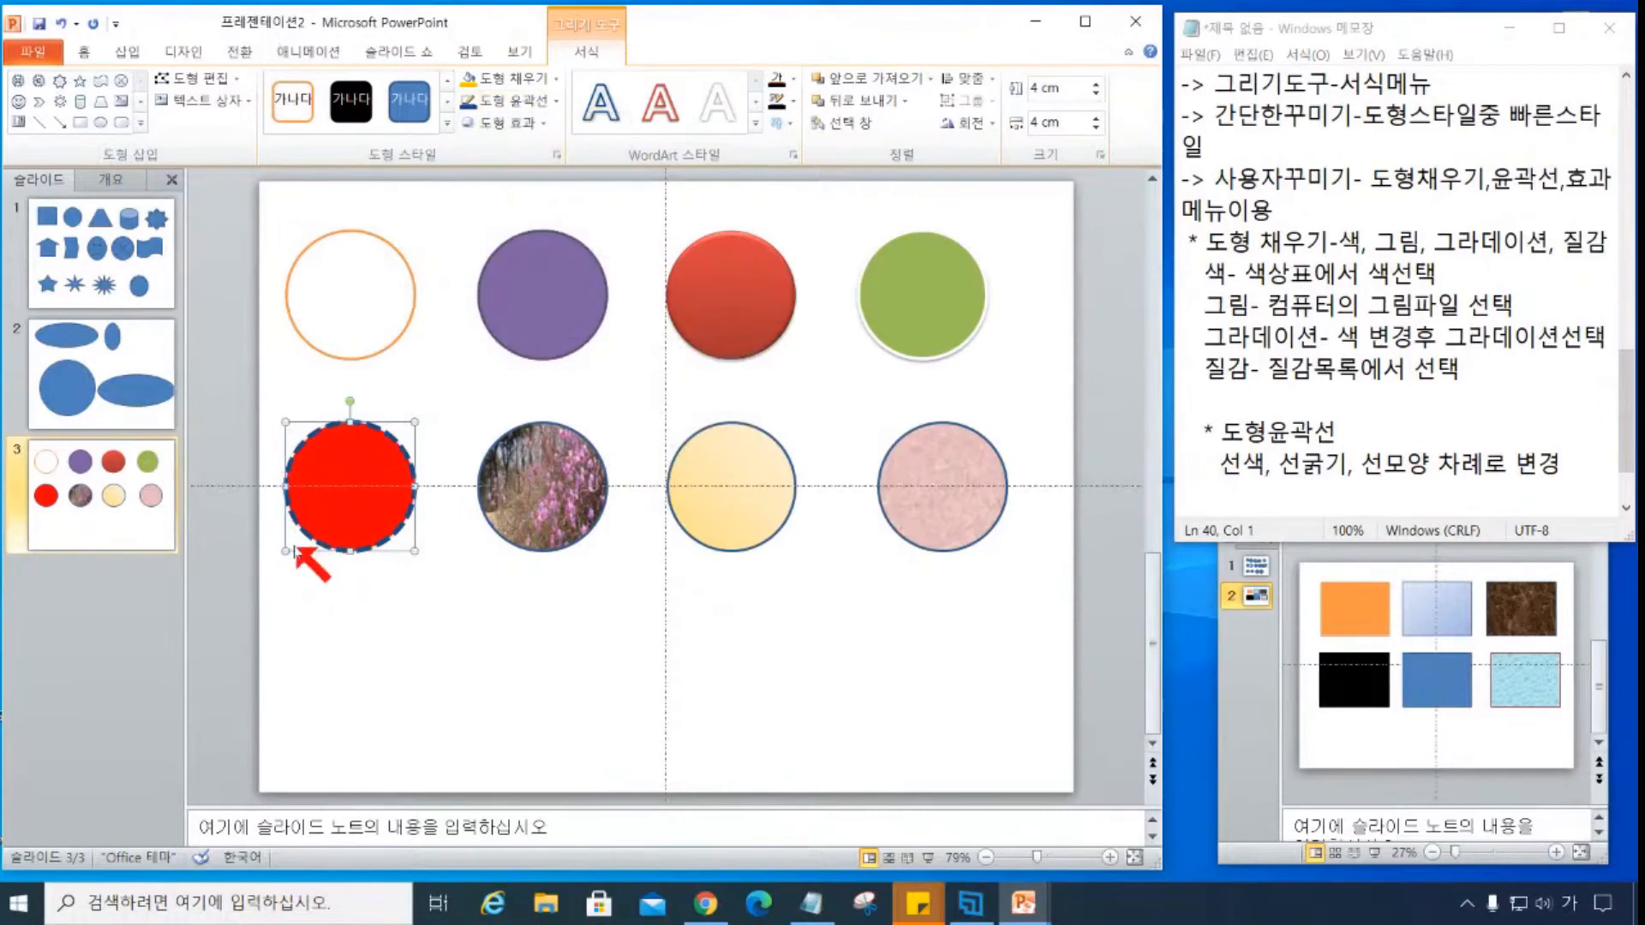
- Switch to Notepad and add the heading "* 도형효과" after a blank line below the 도형윤곽선 notes
click(1264, 505)
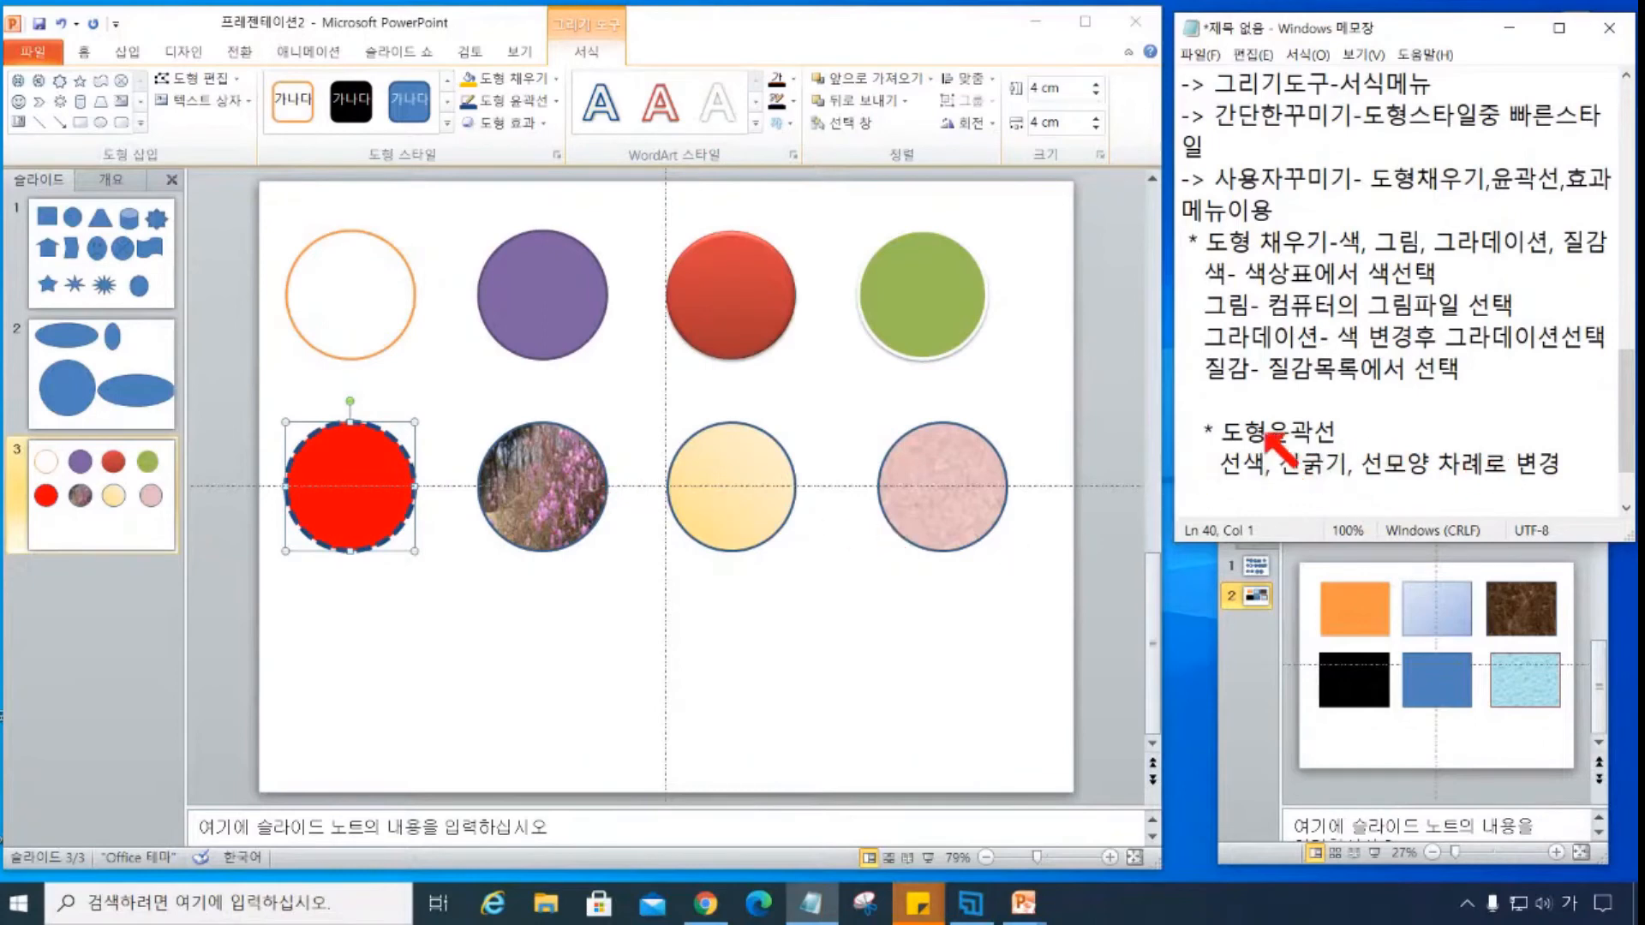
drag(1204, 243, 1418, 274)
drag(1346, 433, 1204, 437)
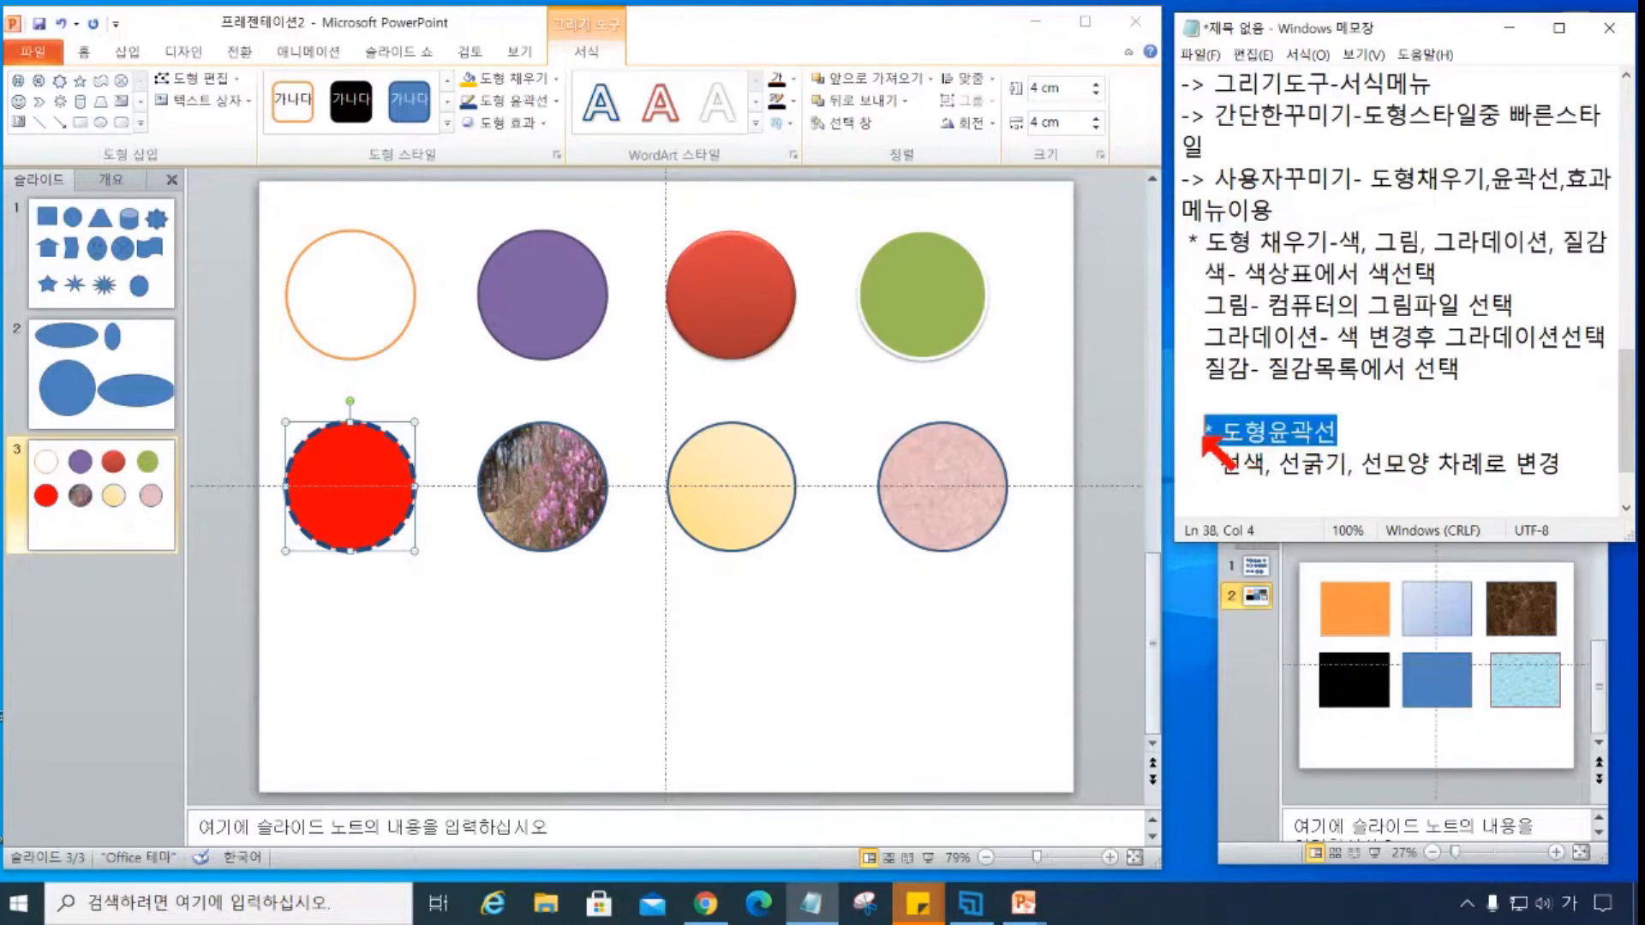
click(1251, 493)
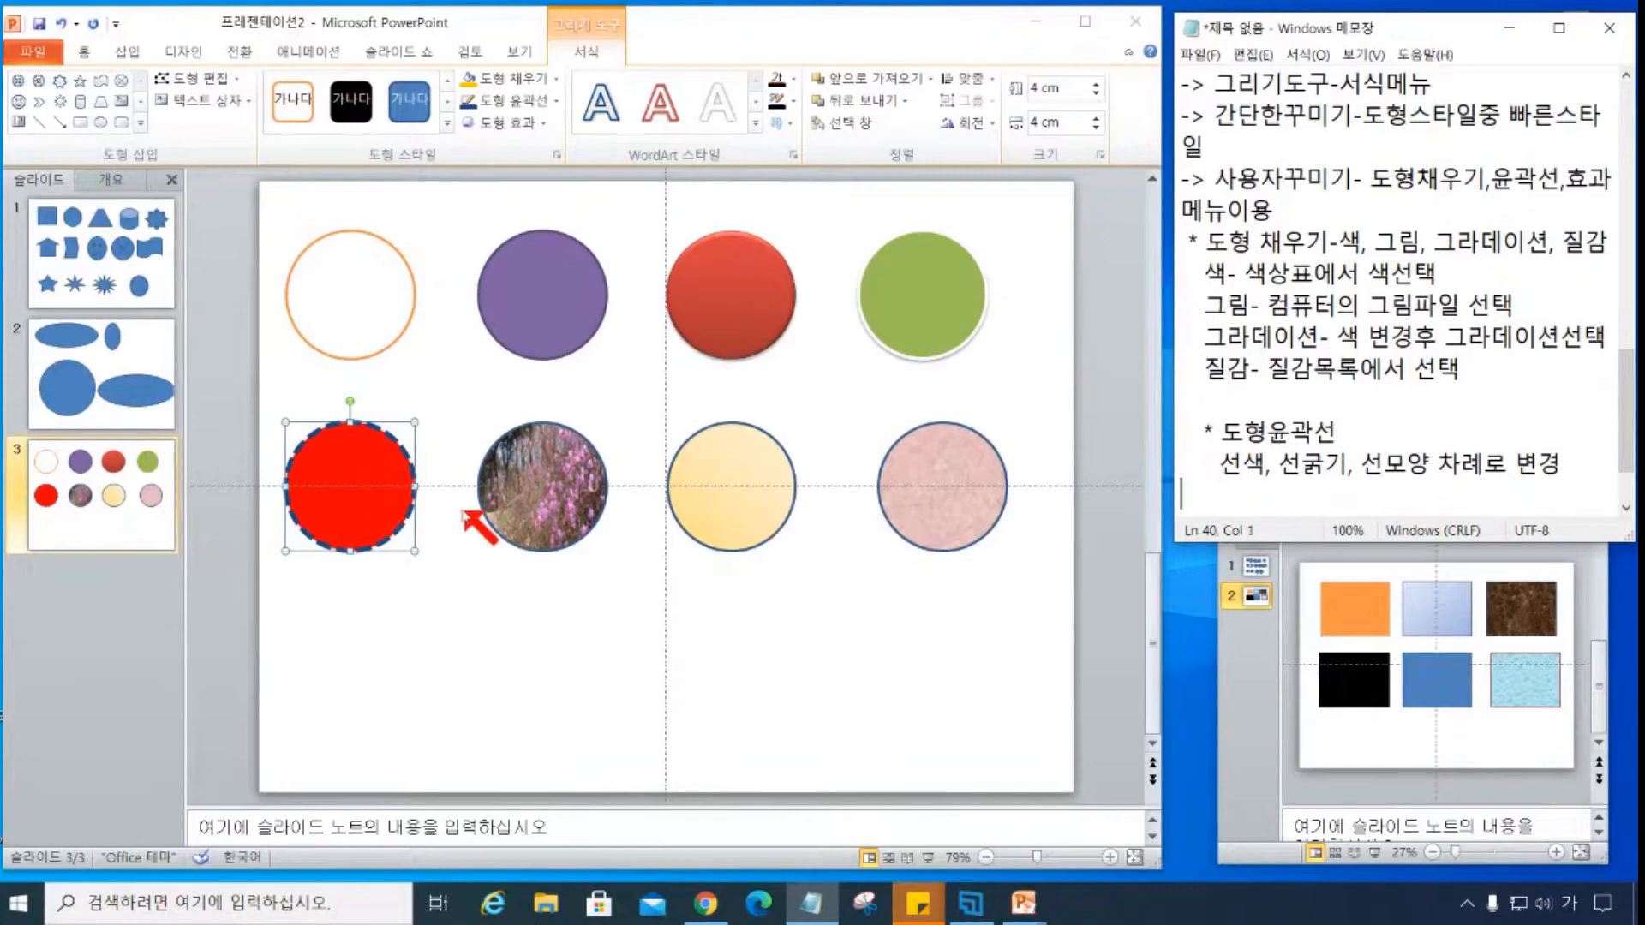
key(Return)
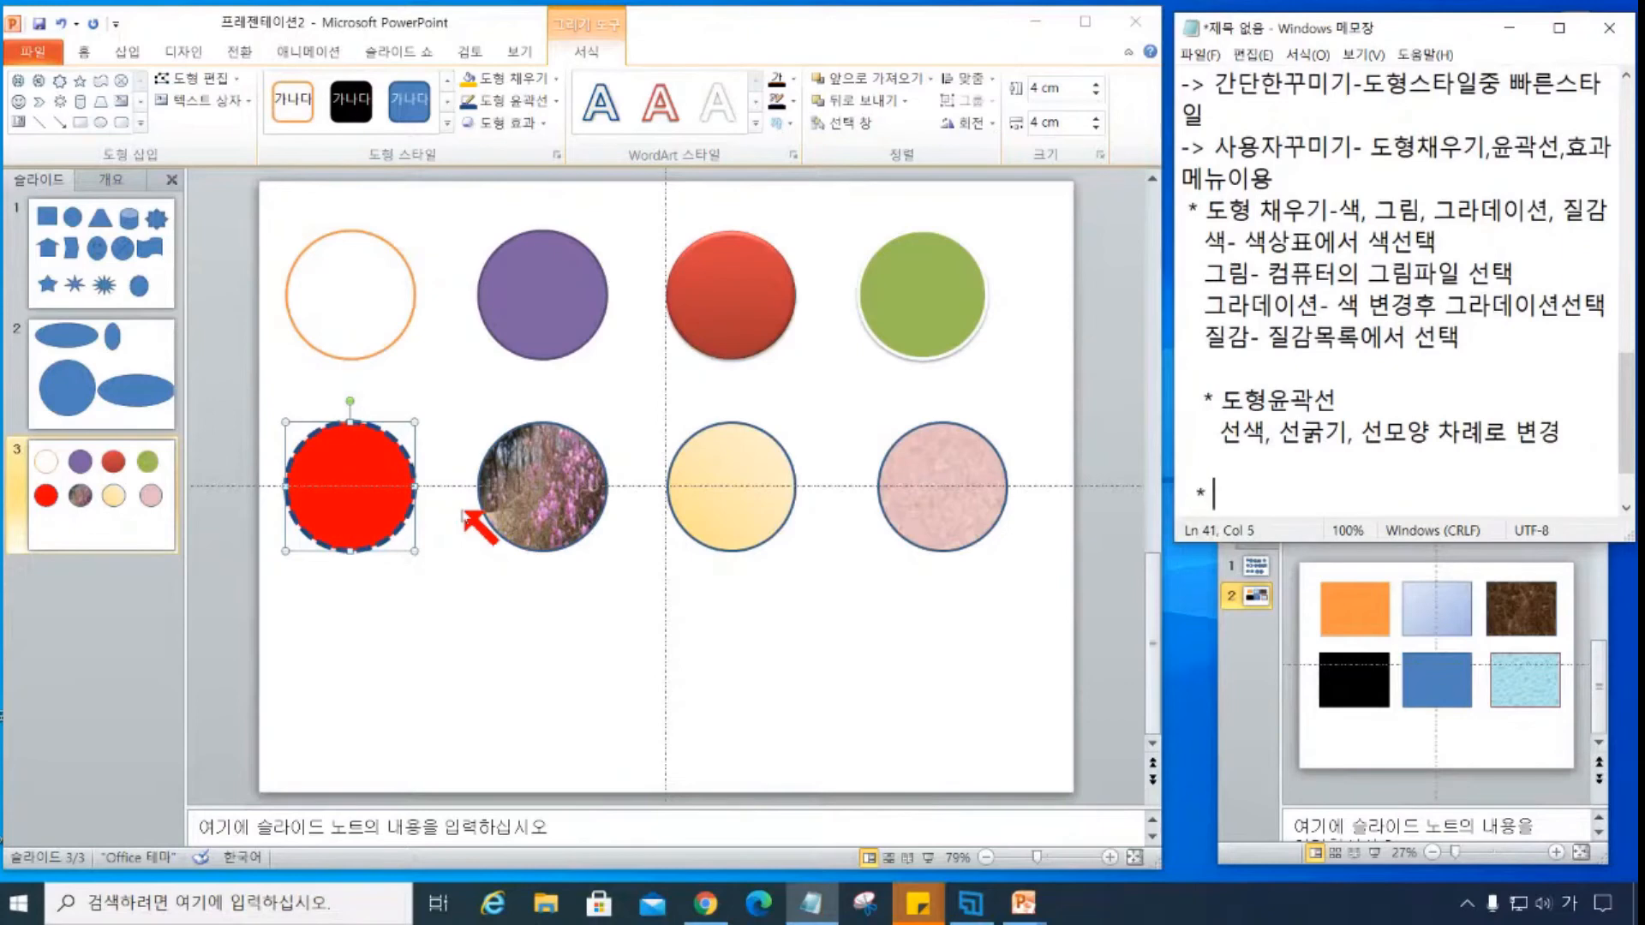
text(* 도형효과)
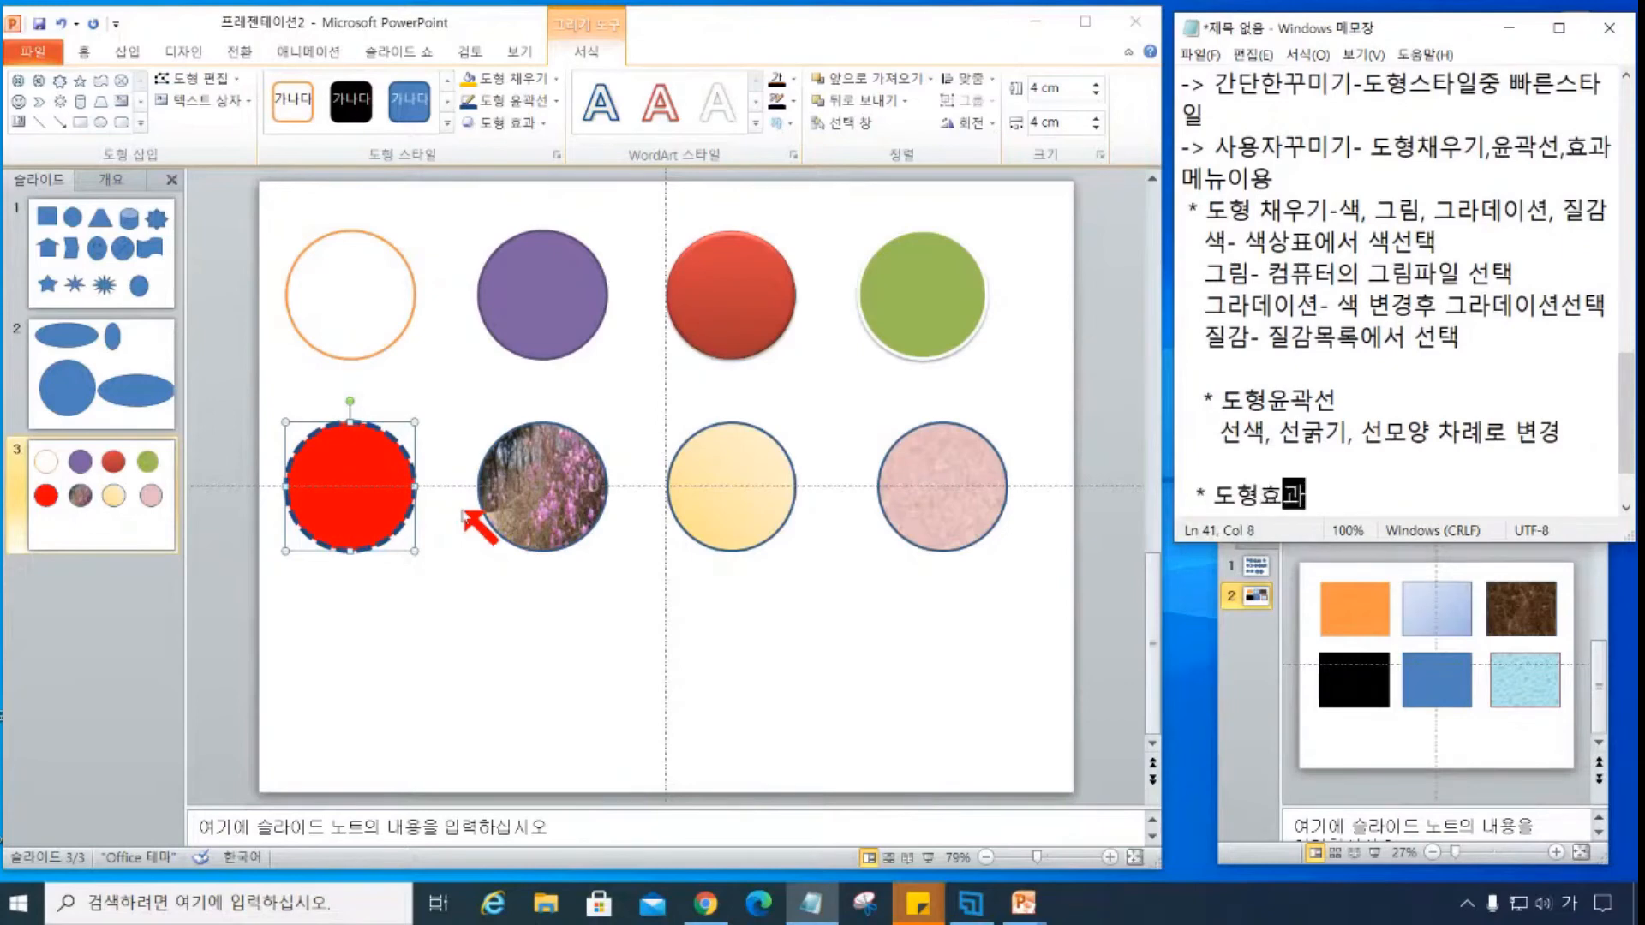
- Write "그림자, 반사,네온," under the 도형효과 heading, checking the shape effect names in PowerPoint
key(Return)
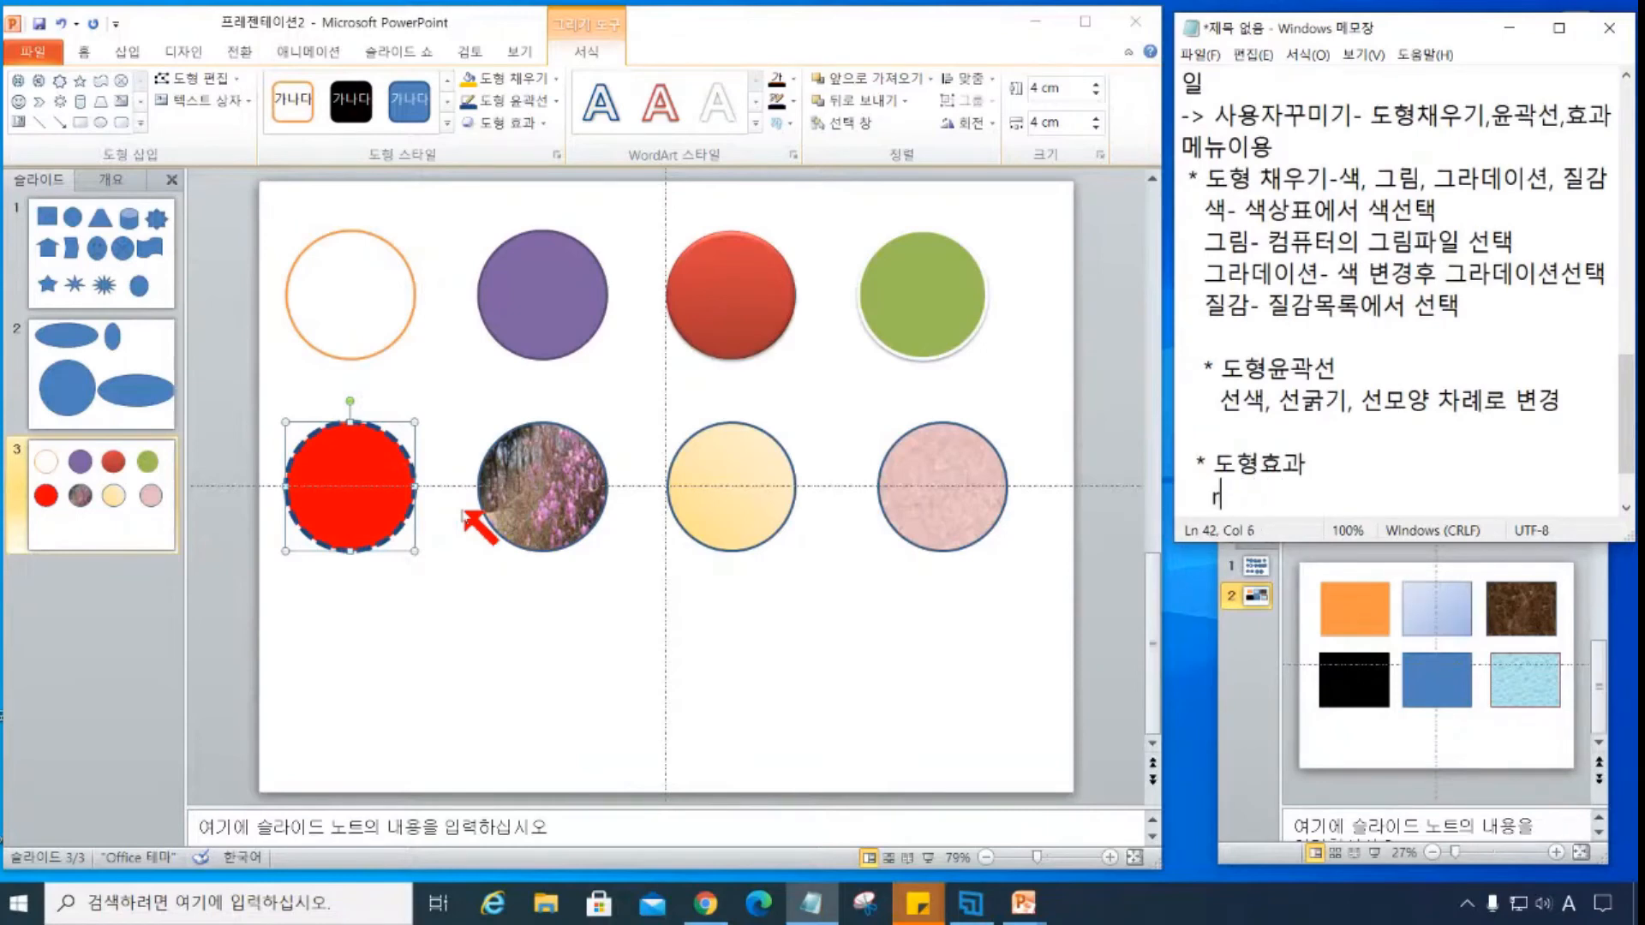
text(그림자)
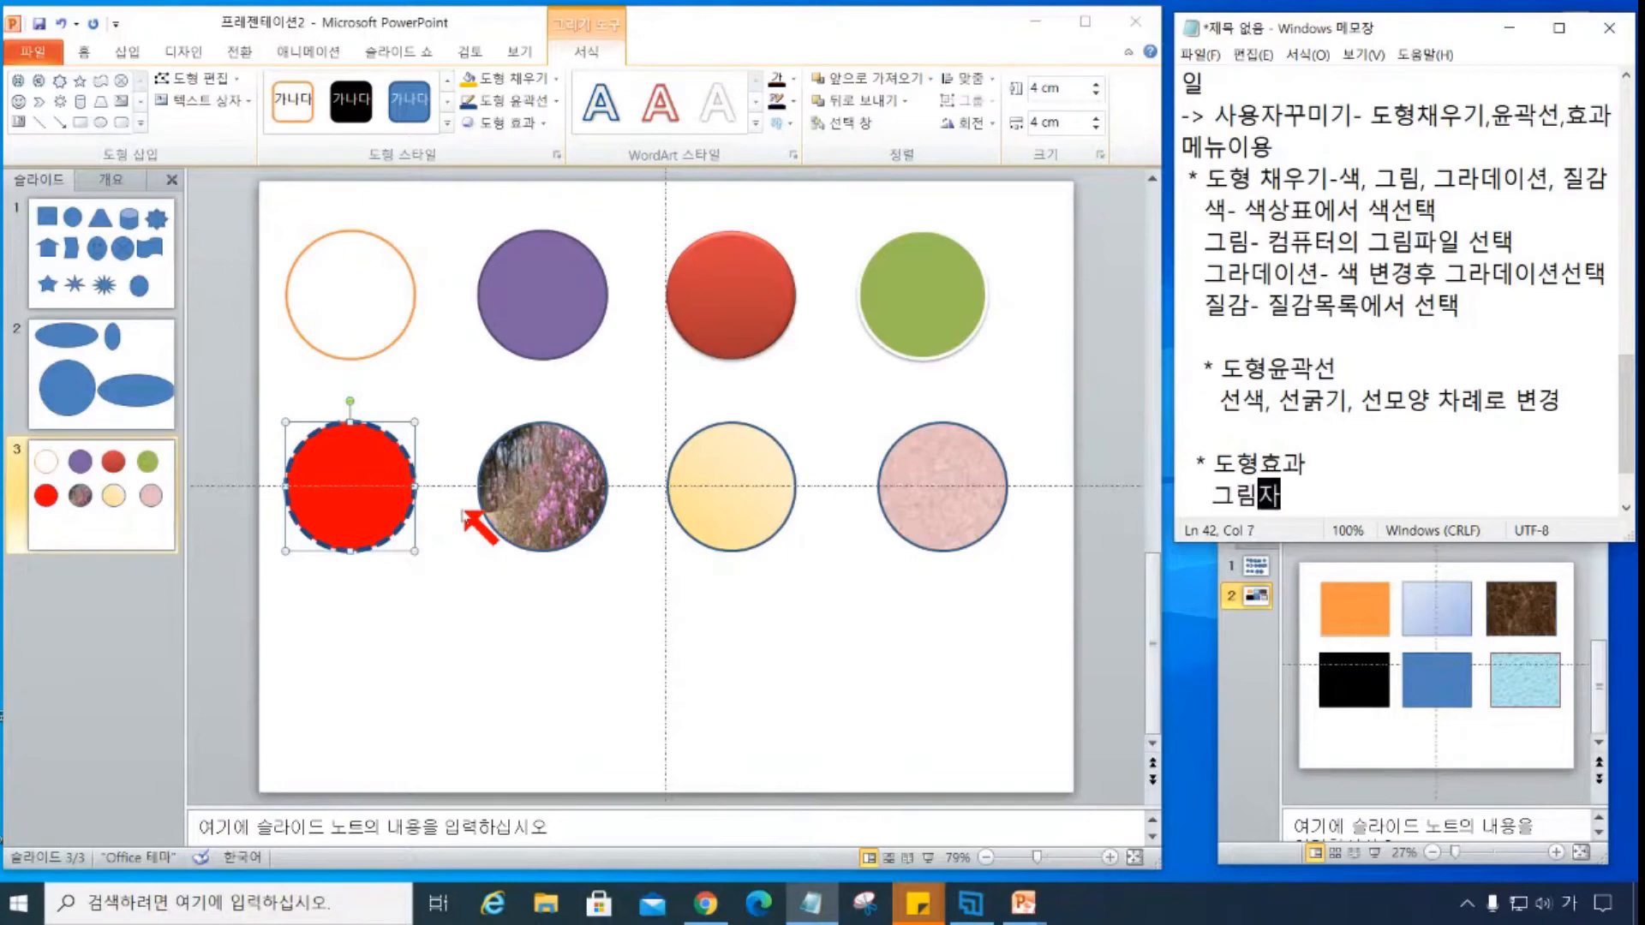
text(, 반ㅅㅏ,)
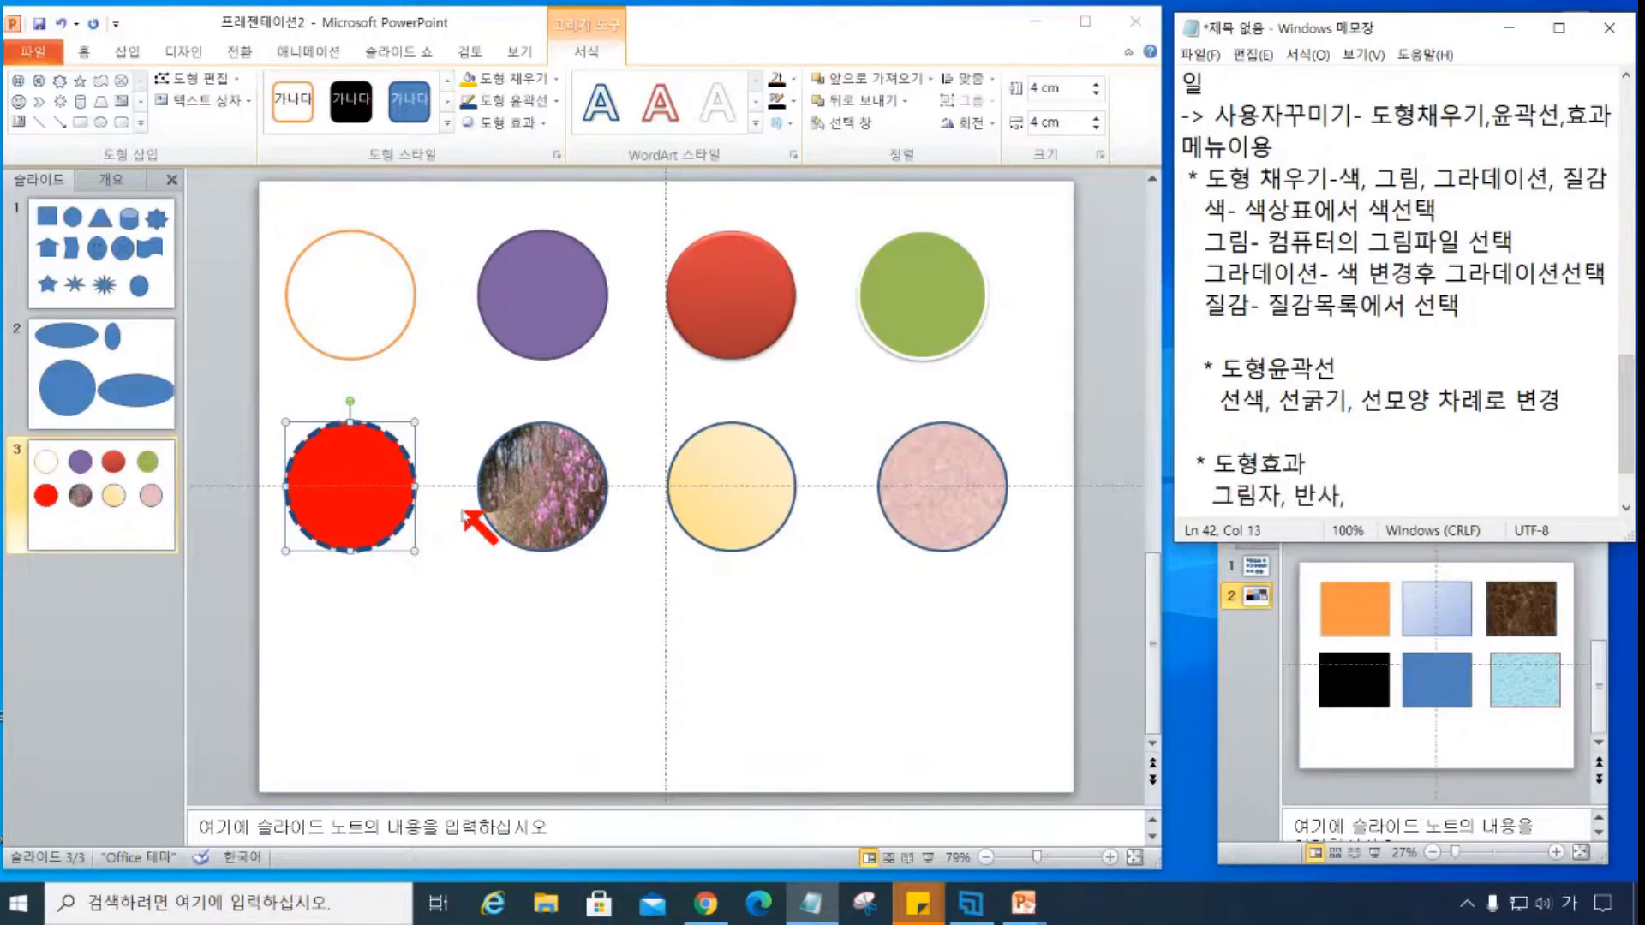
click(504, 124)
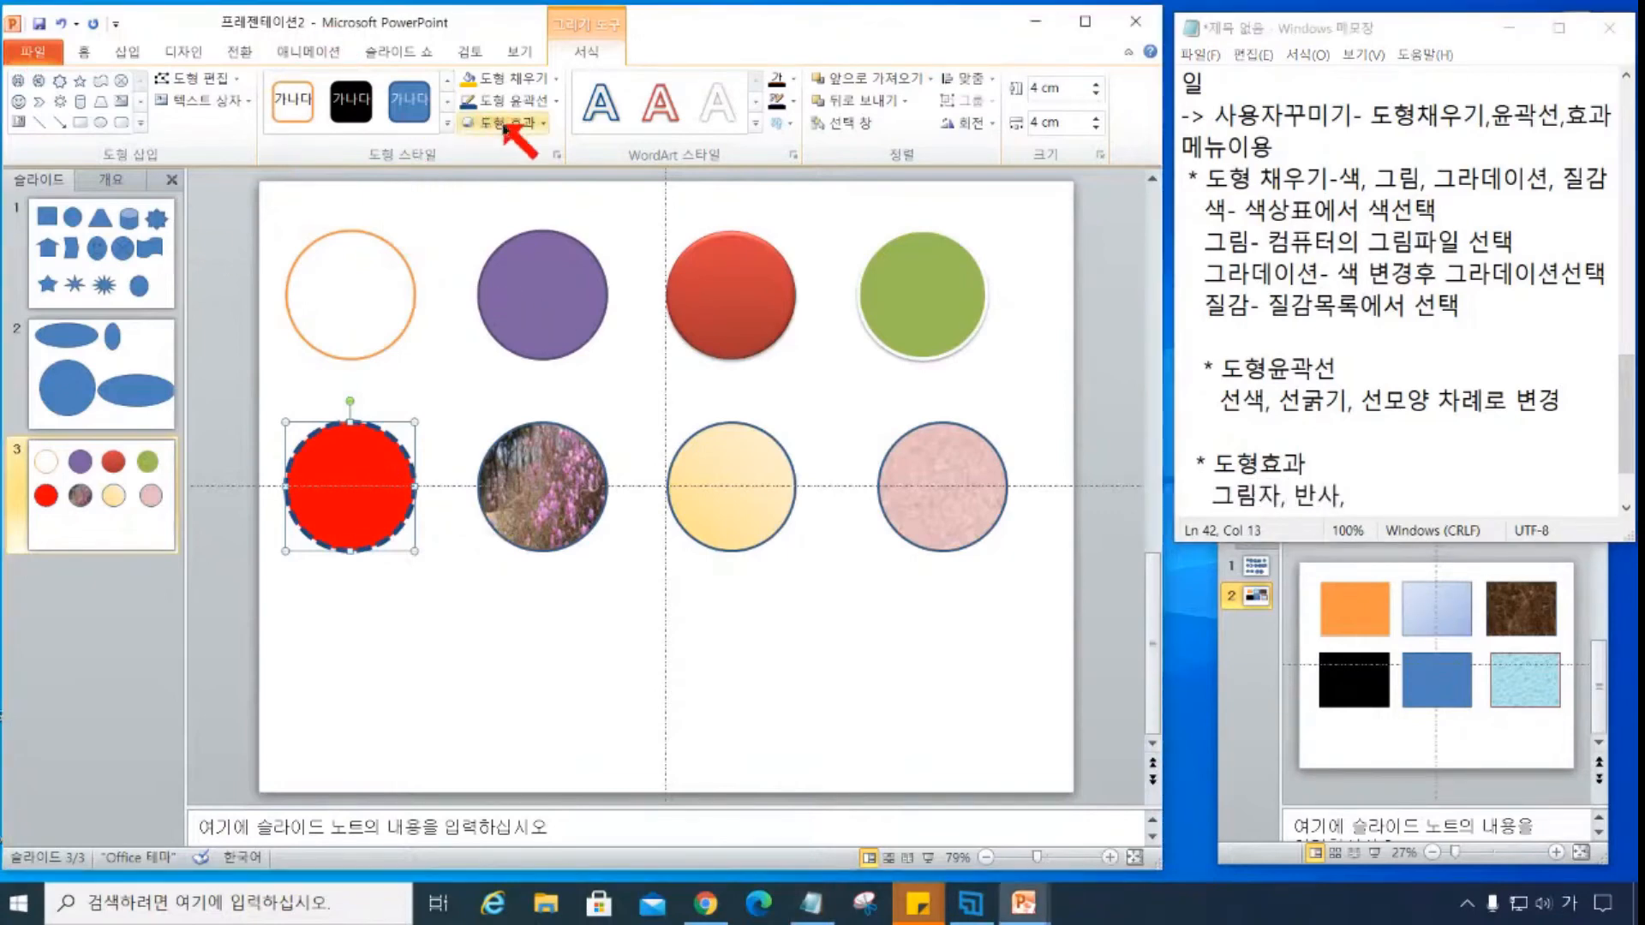
click(504, 124)
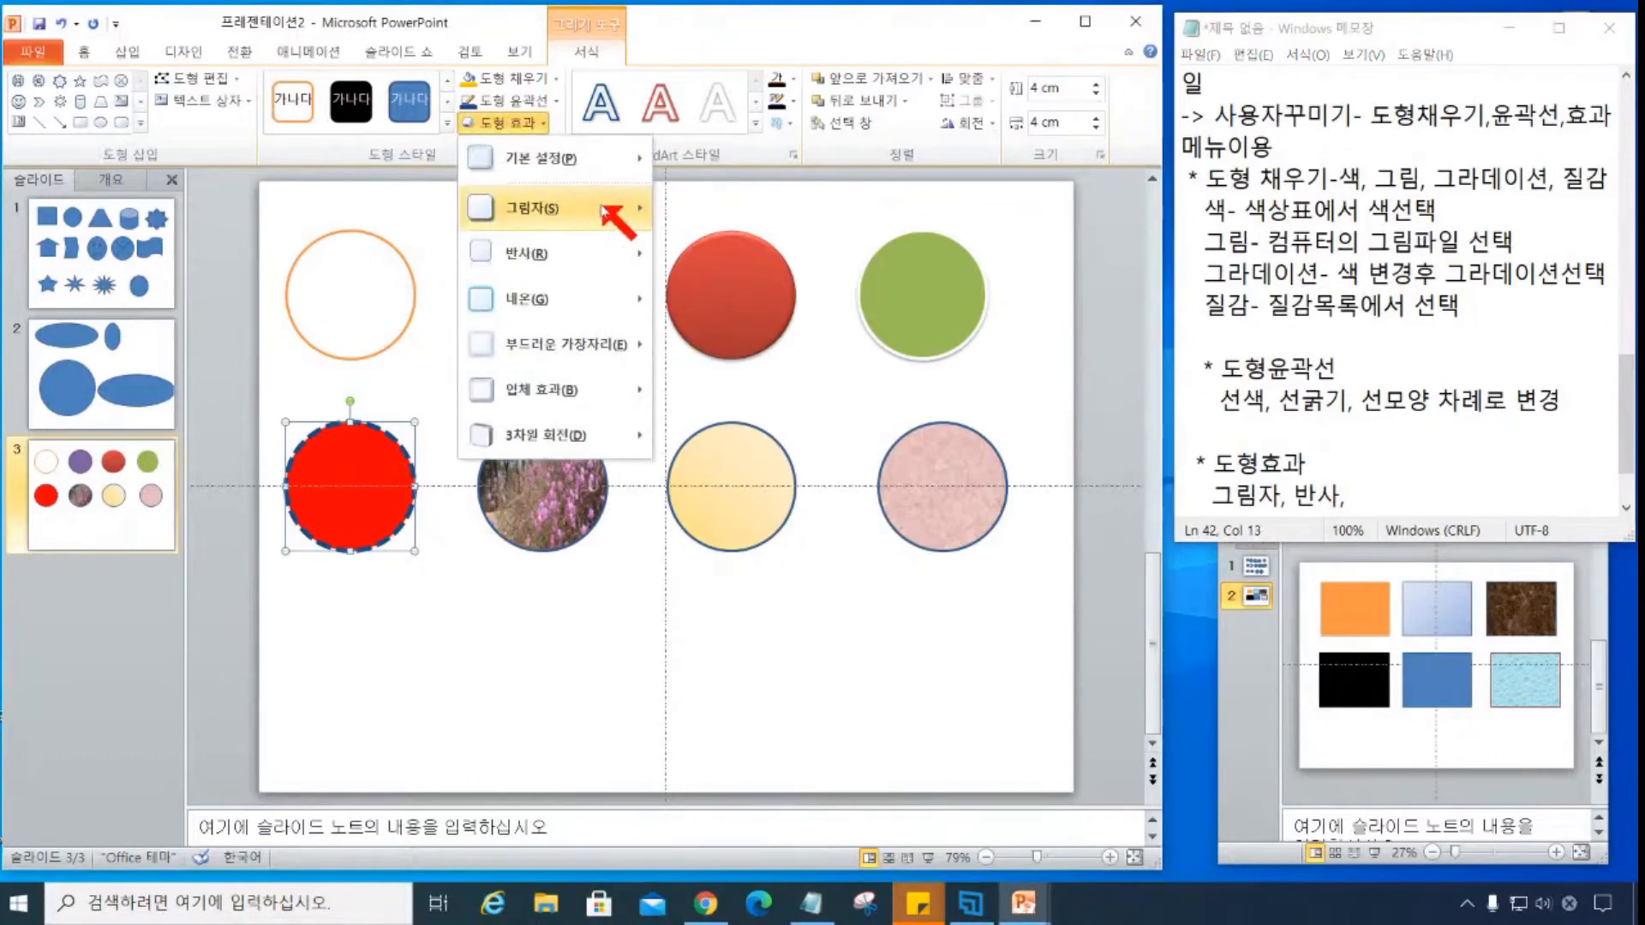
click(1397, 505)
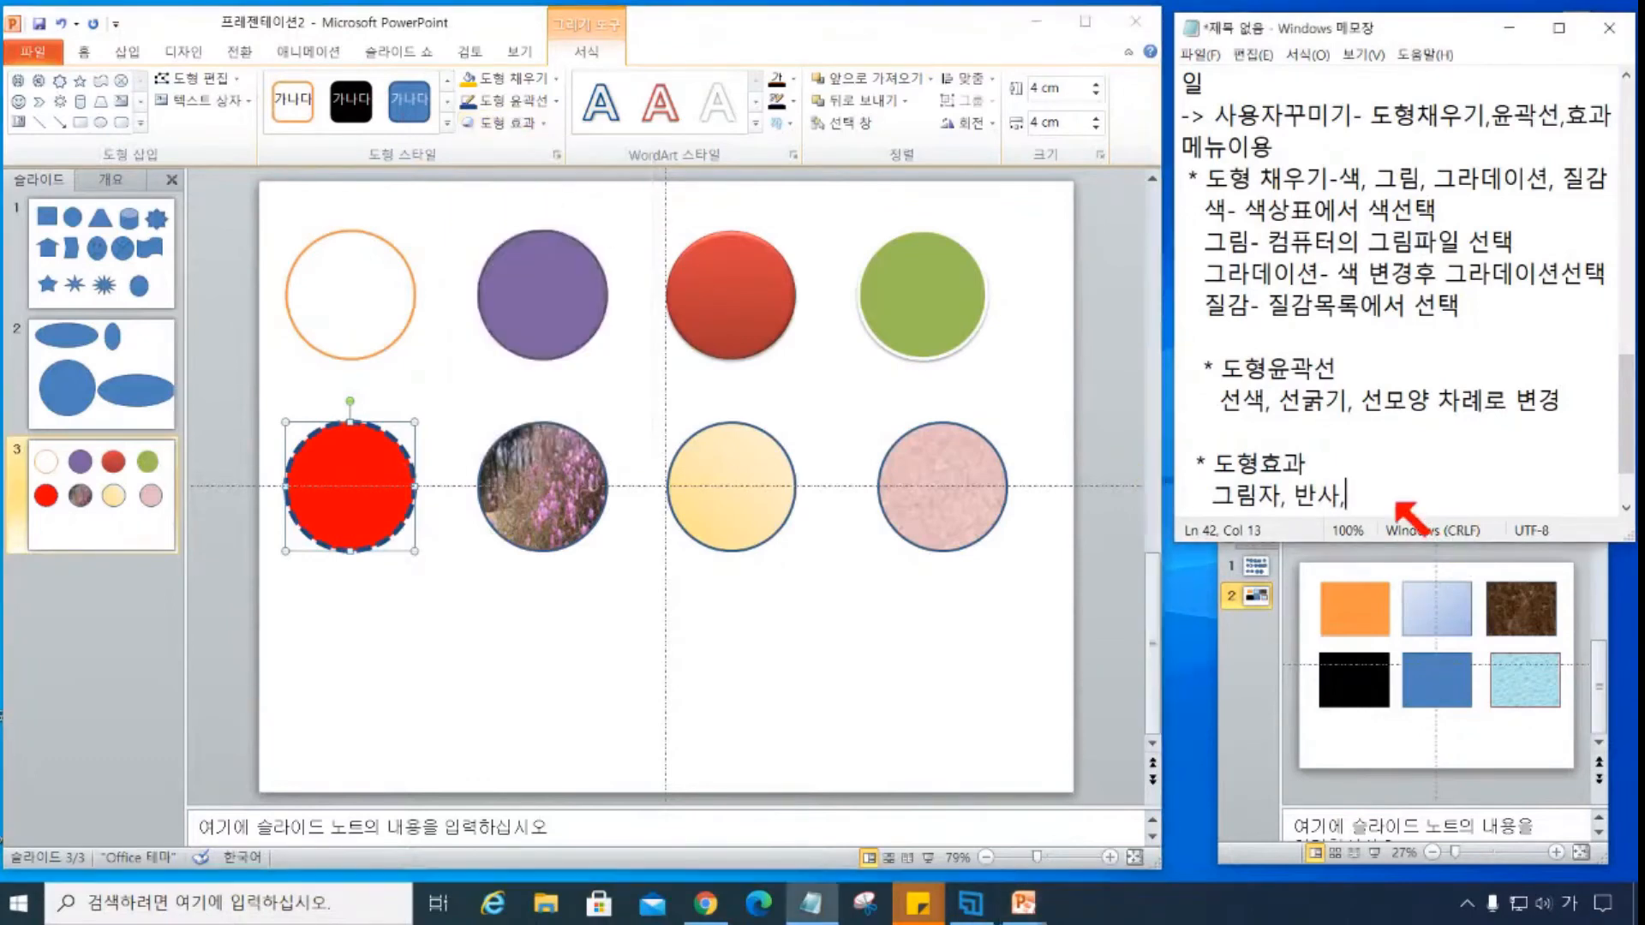
text(네오)
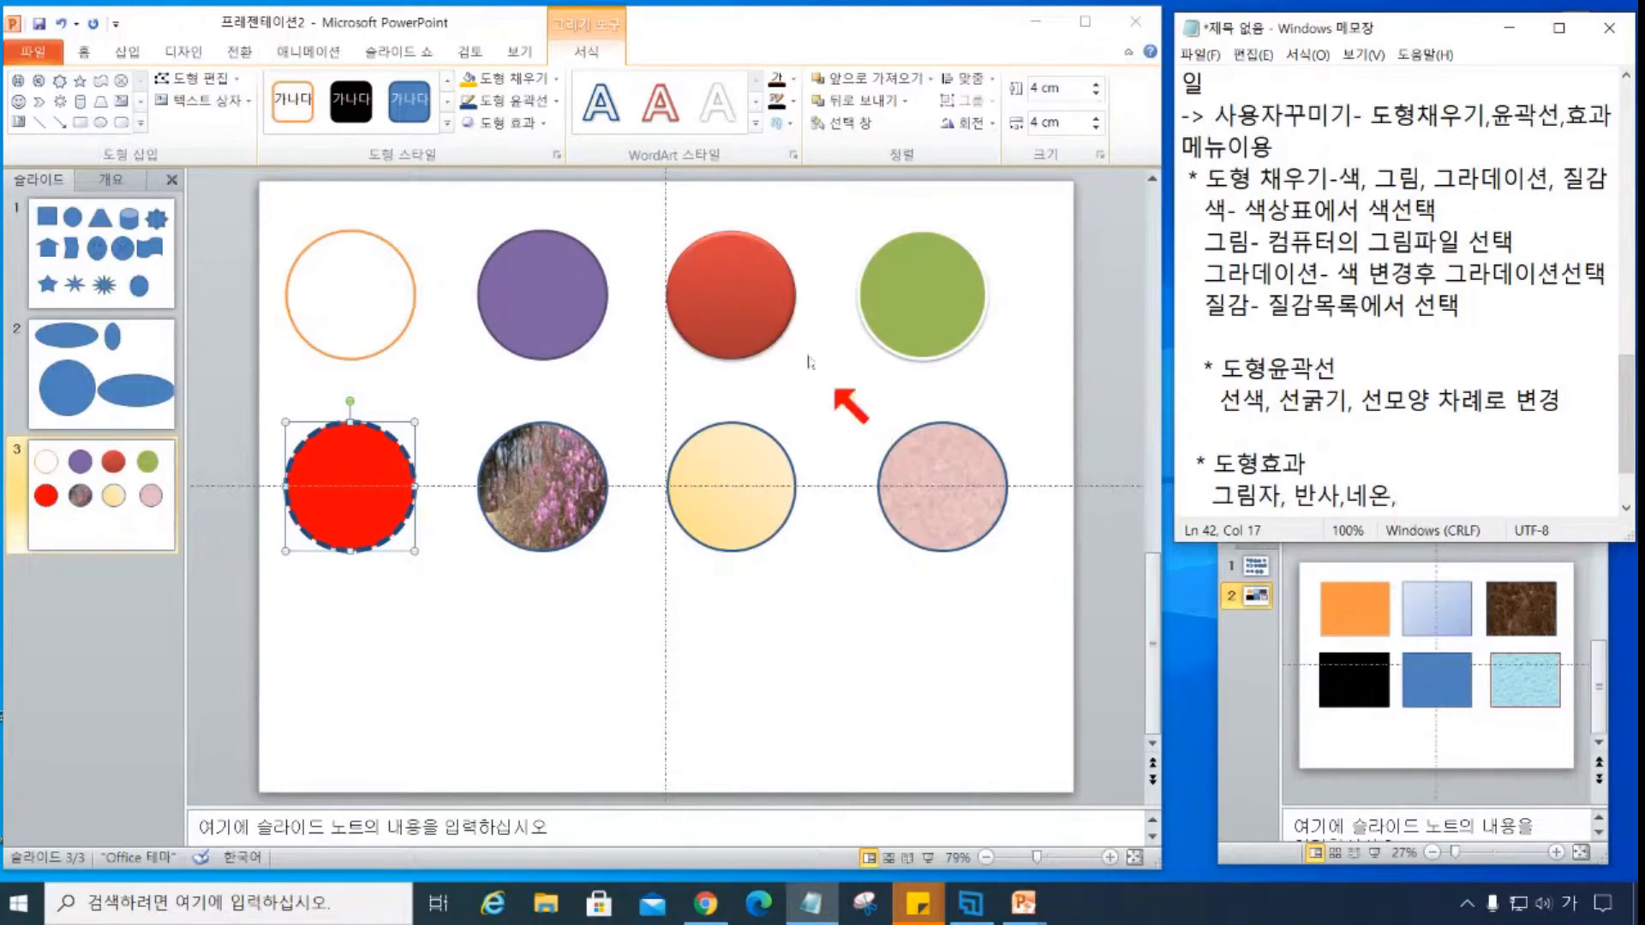
- Switch to PowerPoint and apply the last perspective (원근감) shadow to the red circle
click(501, 123)
mouse_move(542, 226)
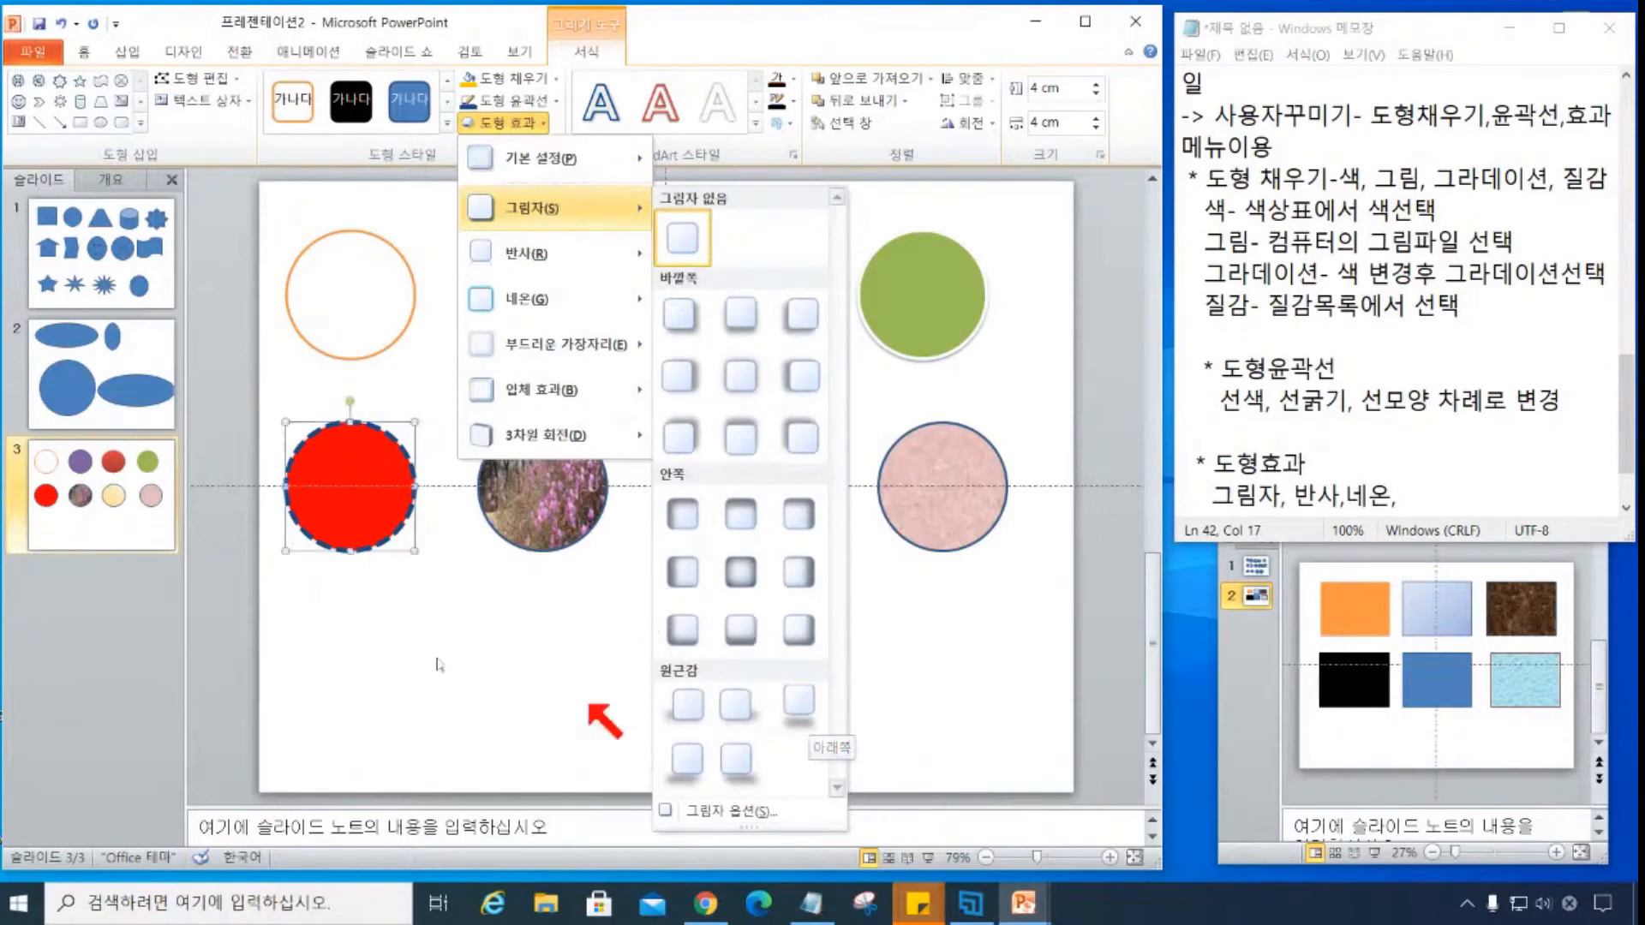
click(744, 763)
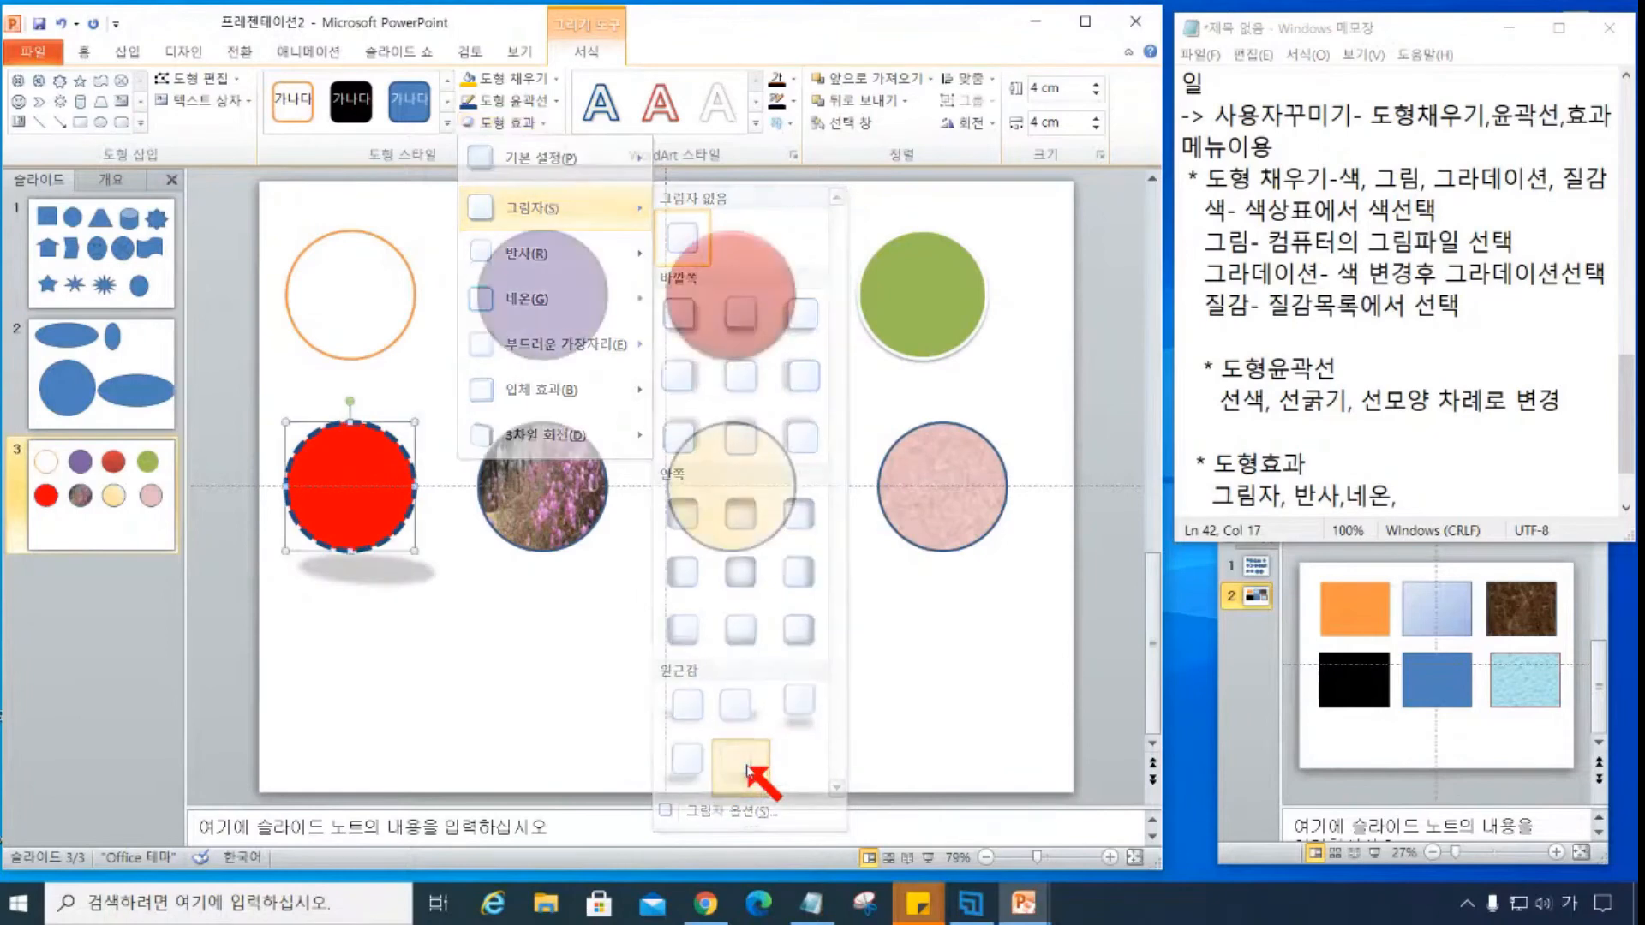
- Give the picture-filled circle the reflection (반사) variation from the centre of the gallery
click(591, 441)
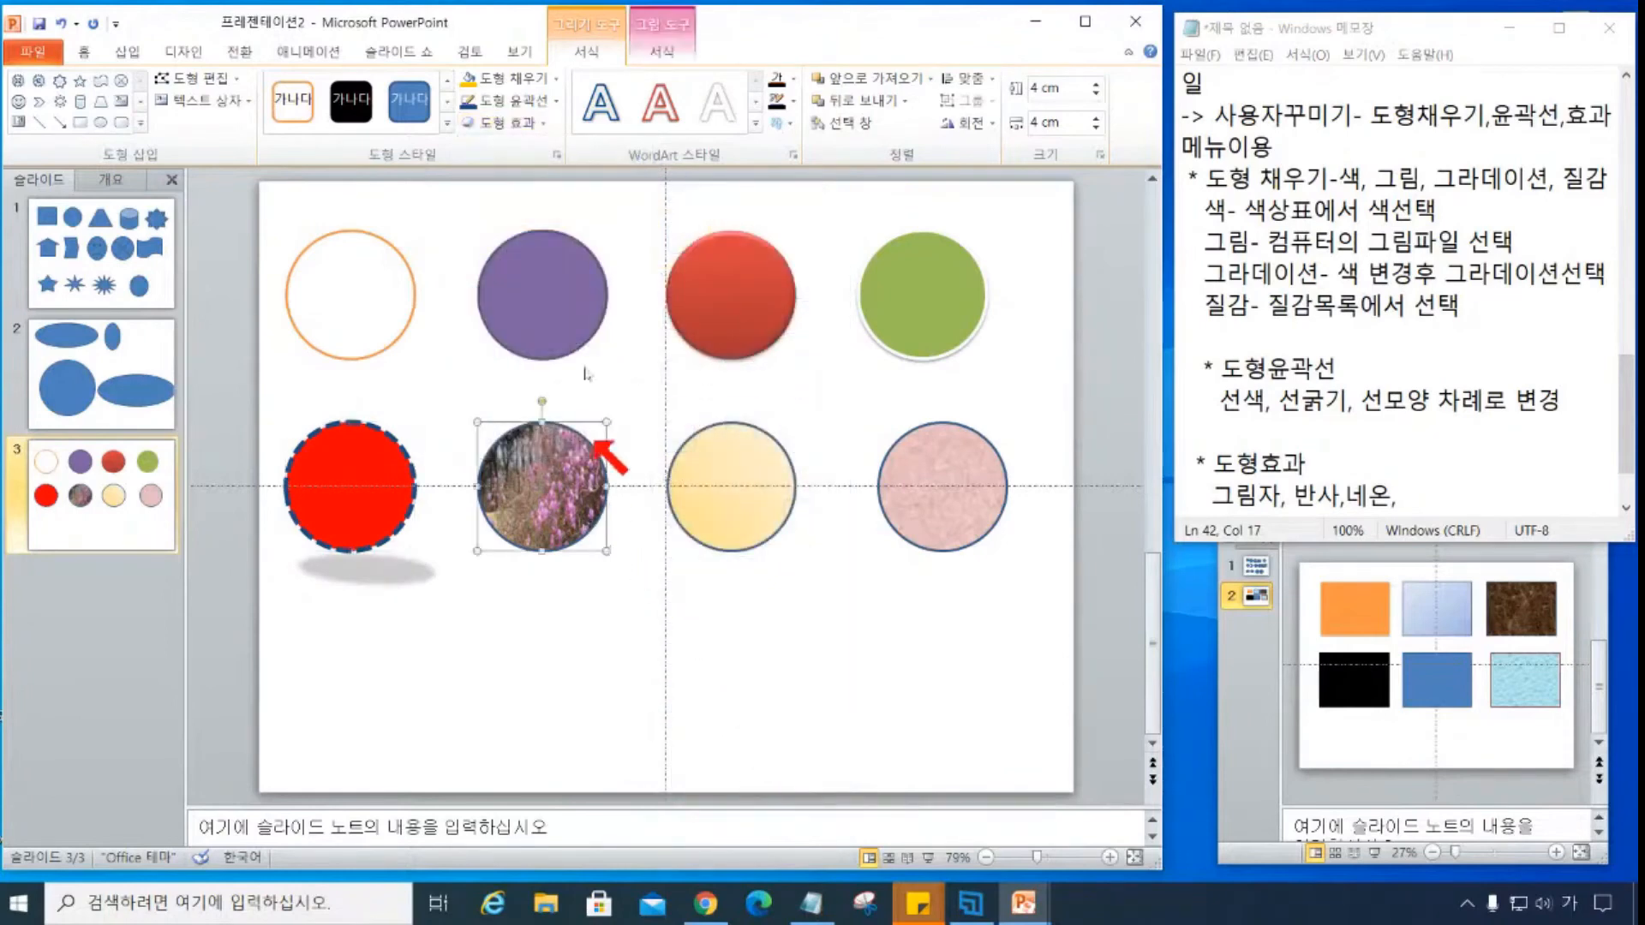
click(517, 124)
mouse_move(557, 253)
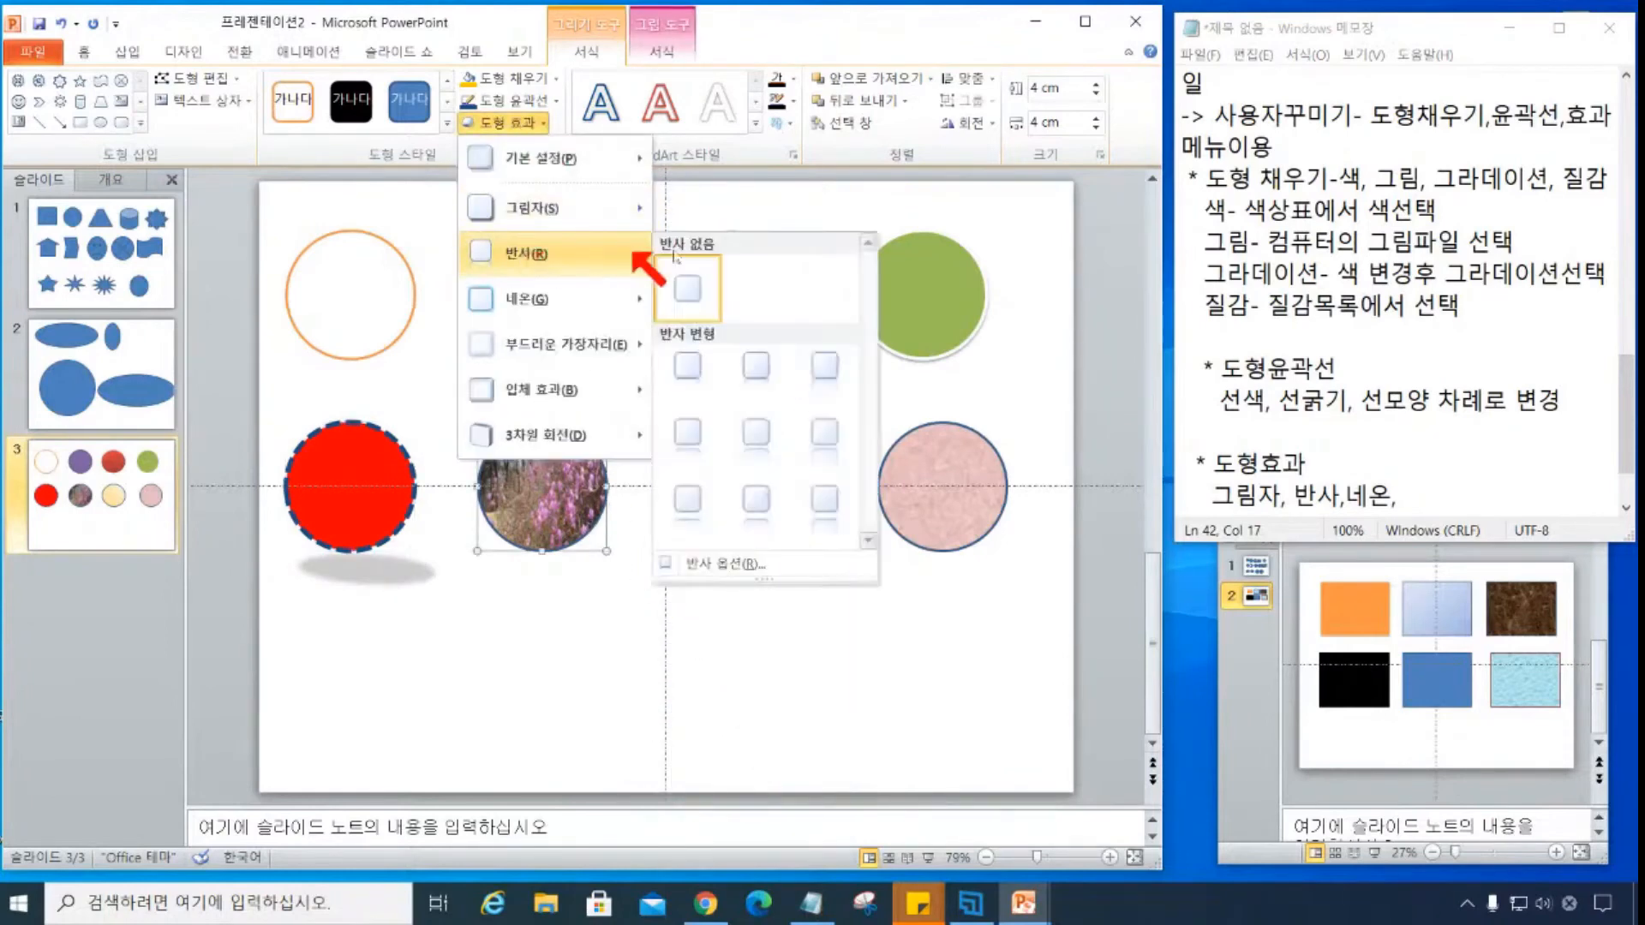
click(761, 433)
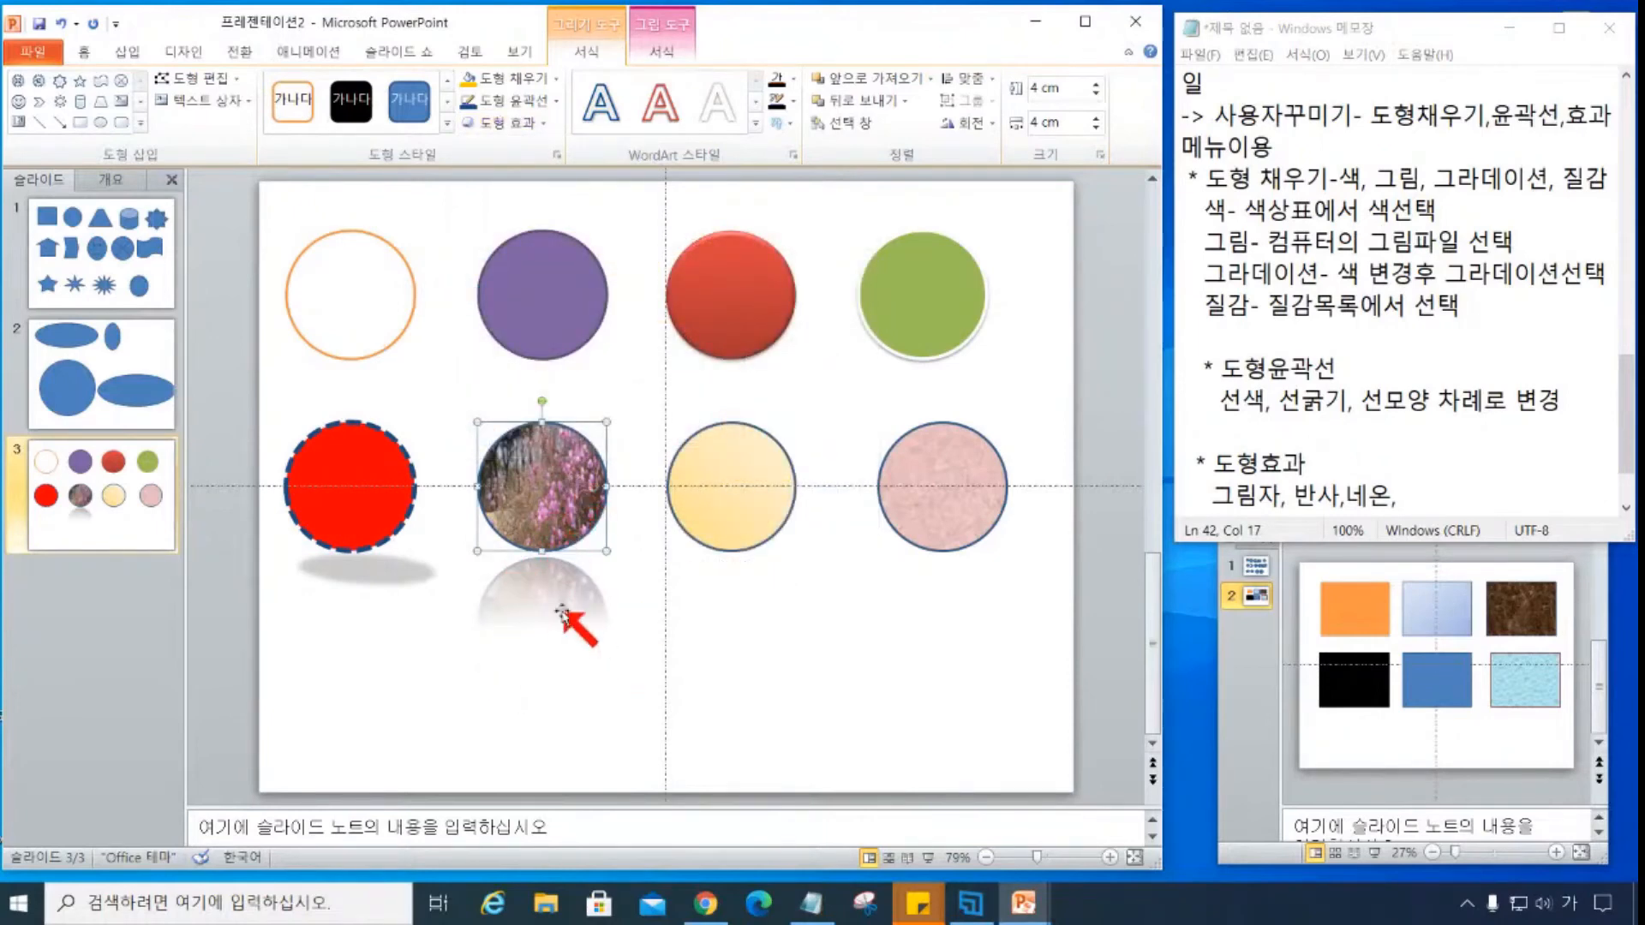
- Apply a light blue glow (네온) from the second row of variations to the pale yellow gradient circle
click(735, 505)
click(524, 123)
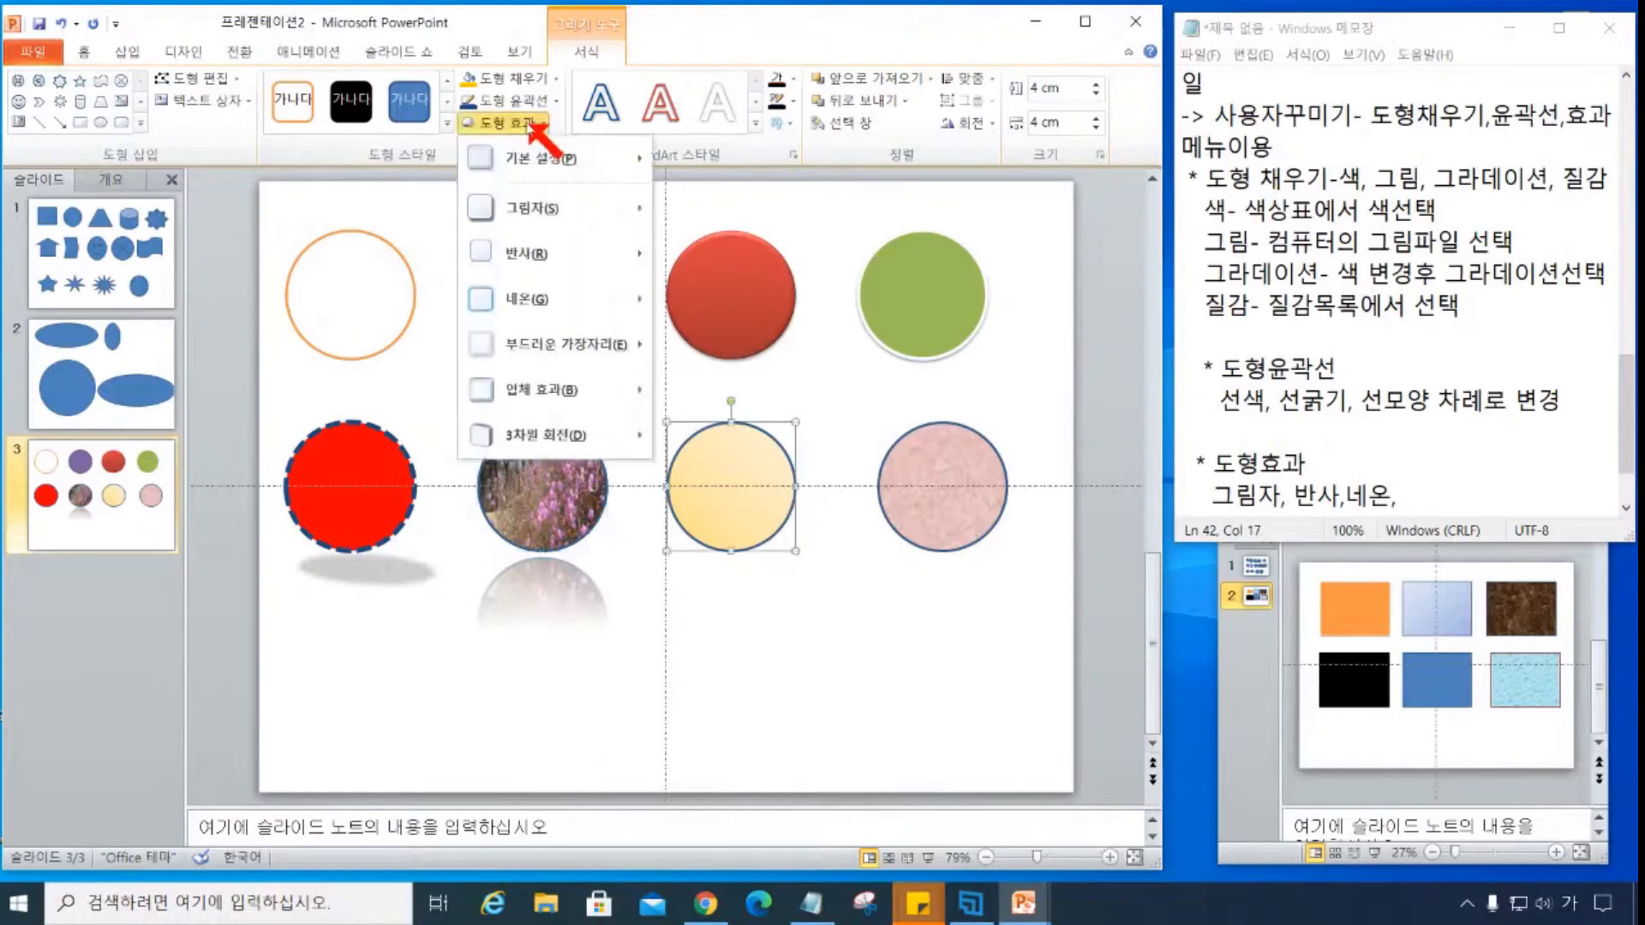
mouse_move(527, 298)
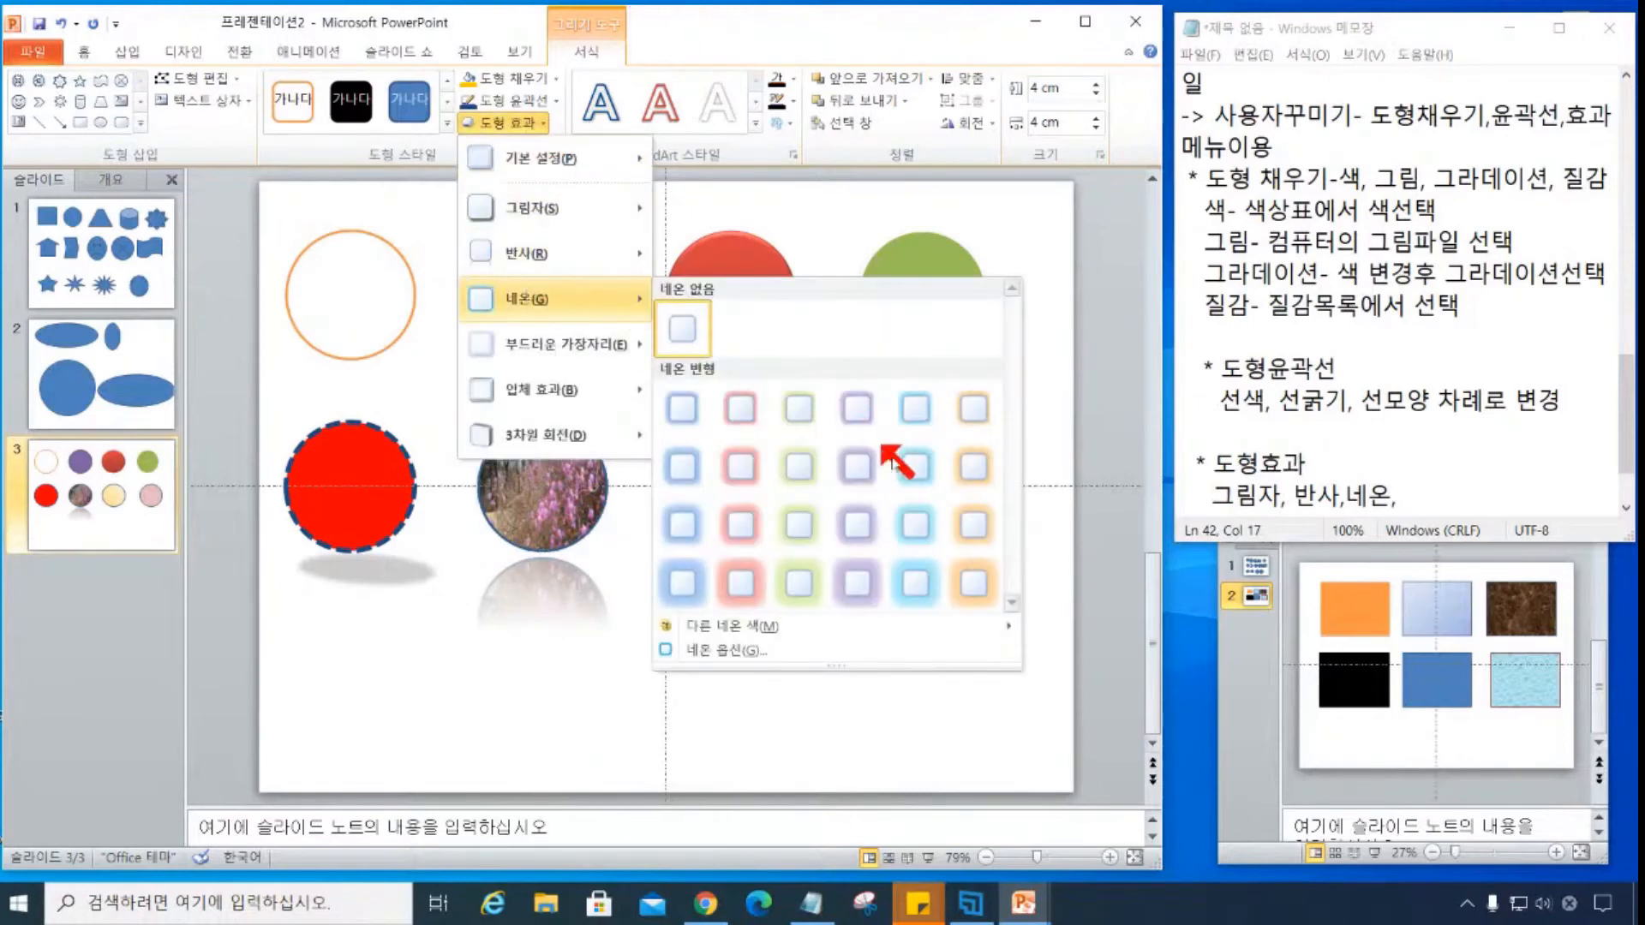
click(914, 475)
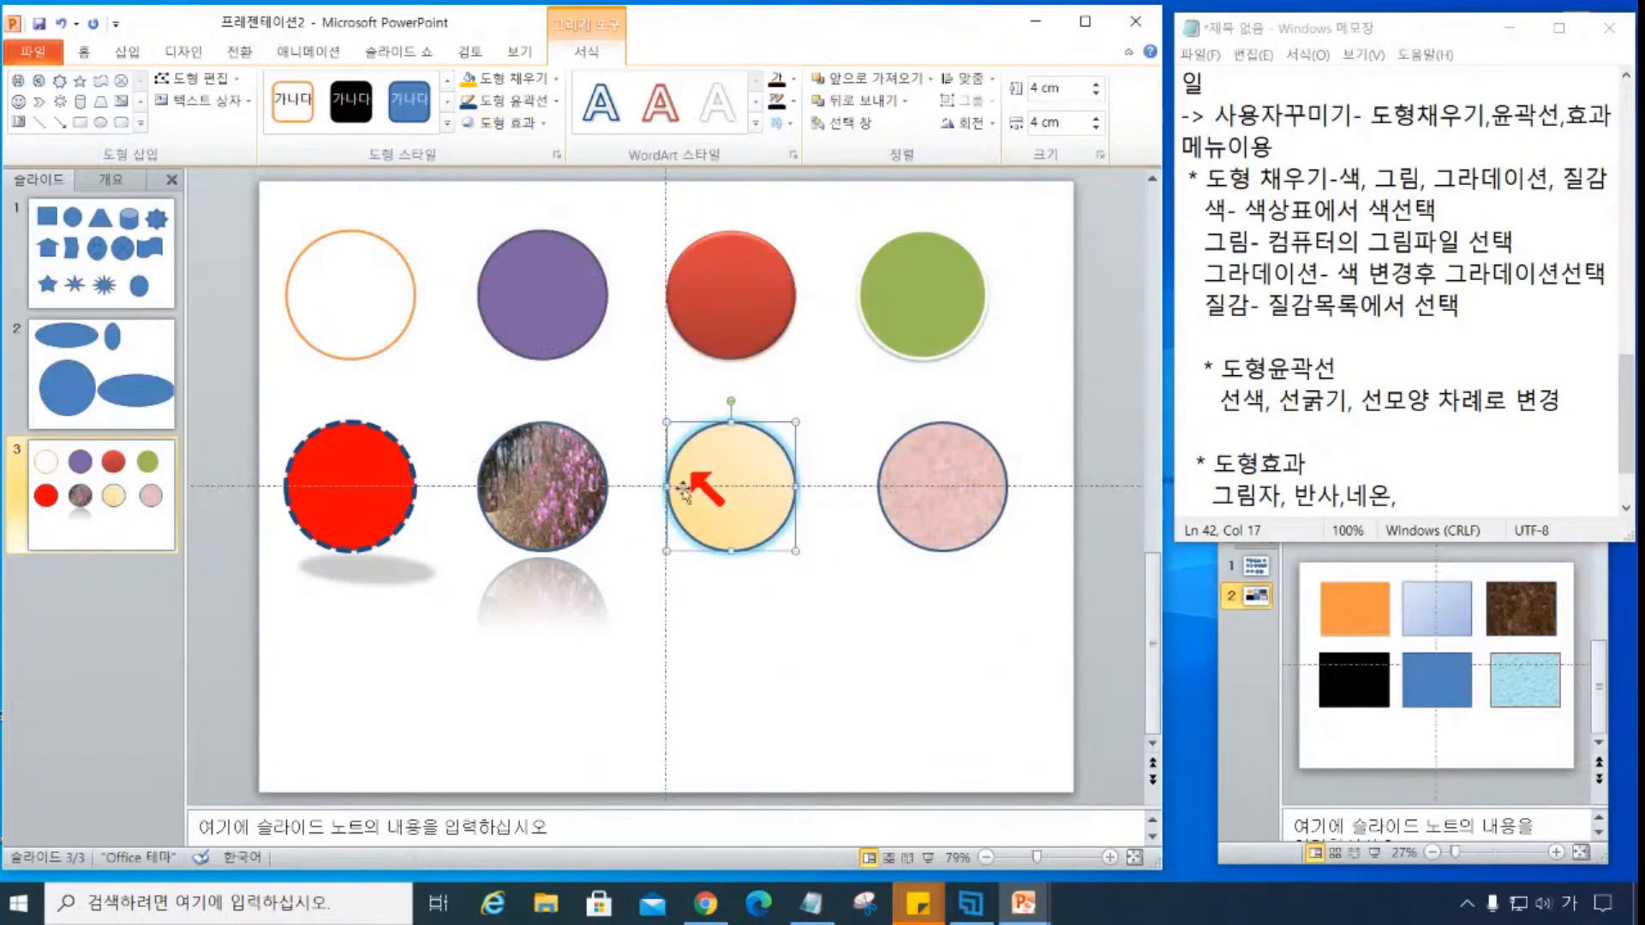
- Apply a 2.5-point soft edge (부드러운 가장자리) to the pink textured circle
click(958, 510)
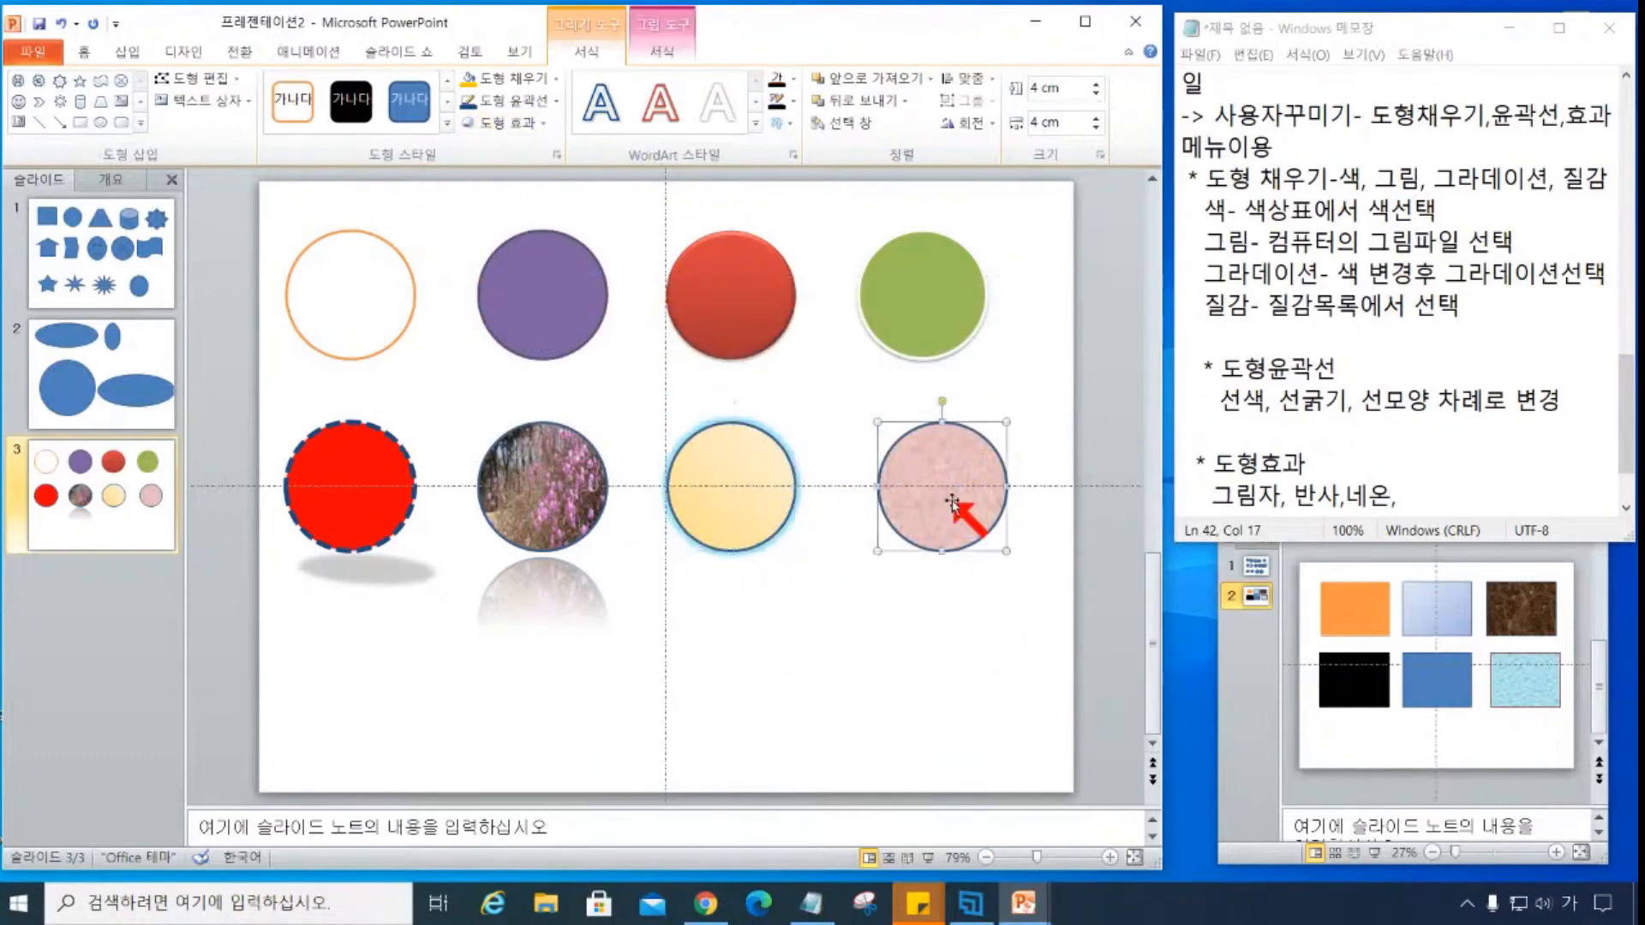
click(523, 126)
mouse_move(586, 408)
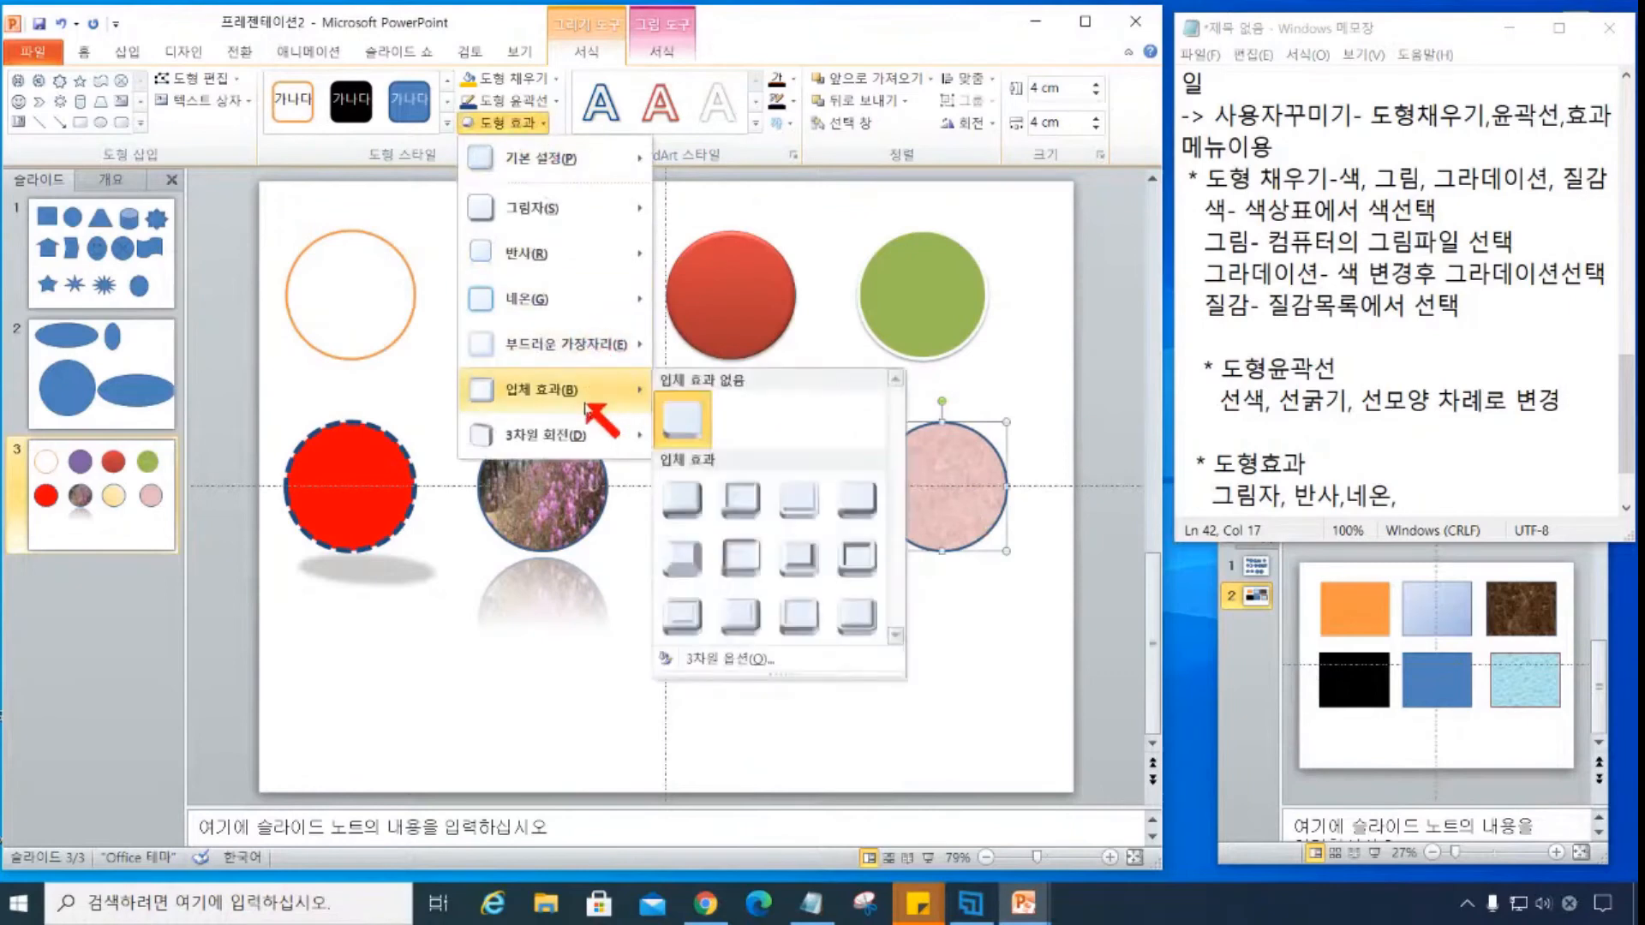
mouse_move(604, 344)
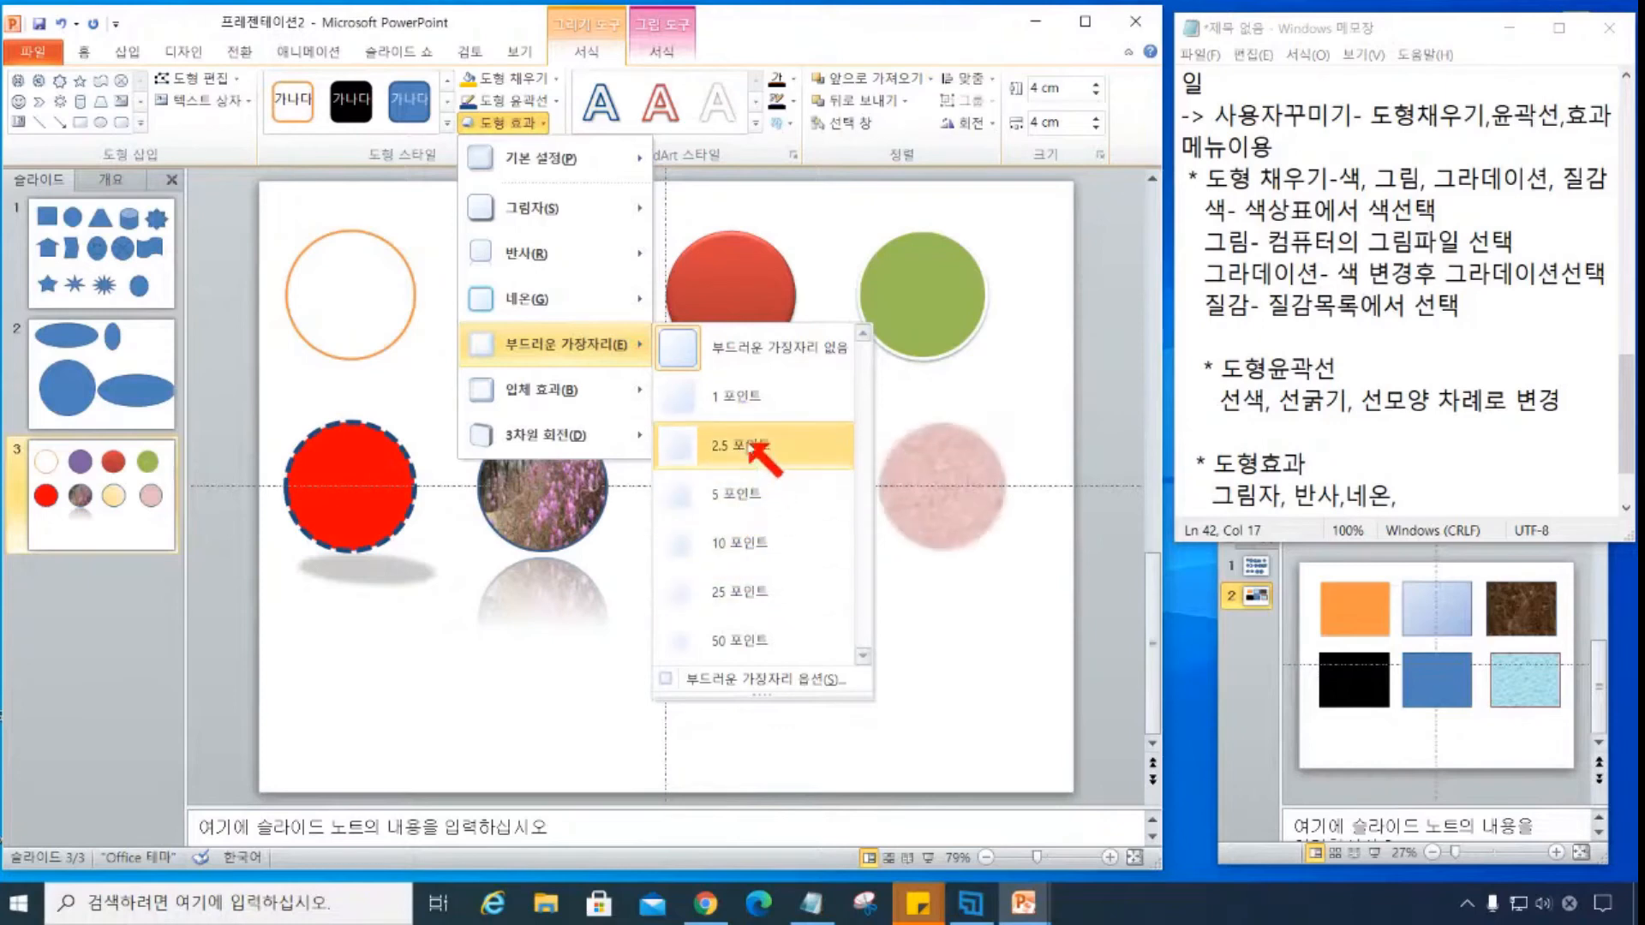
click(754, 441)
- Switch to Notepad, append "부드러운 가자자리" to the list of shape effects and start a new line
click(1458, 513)
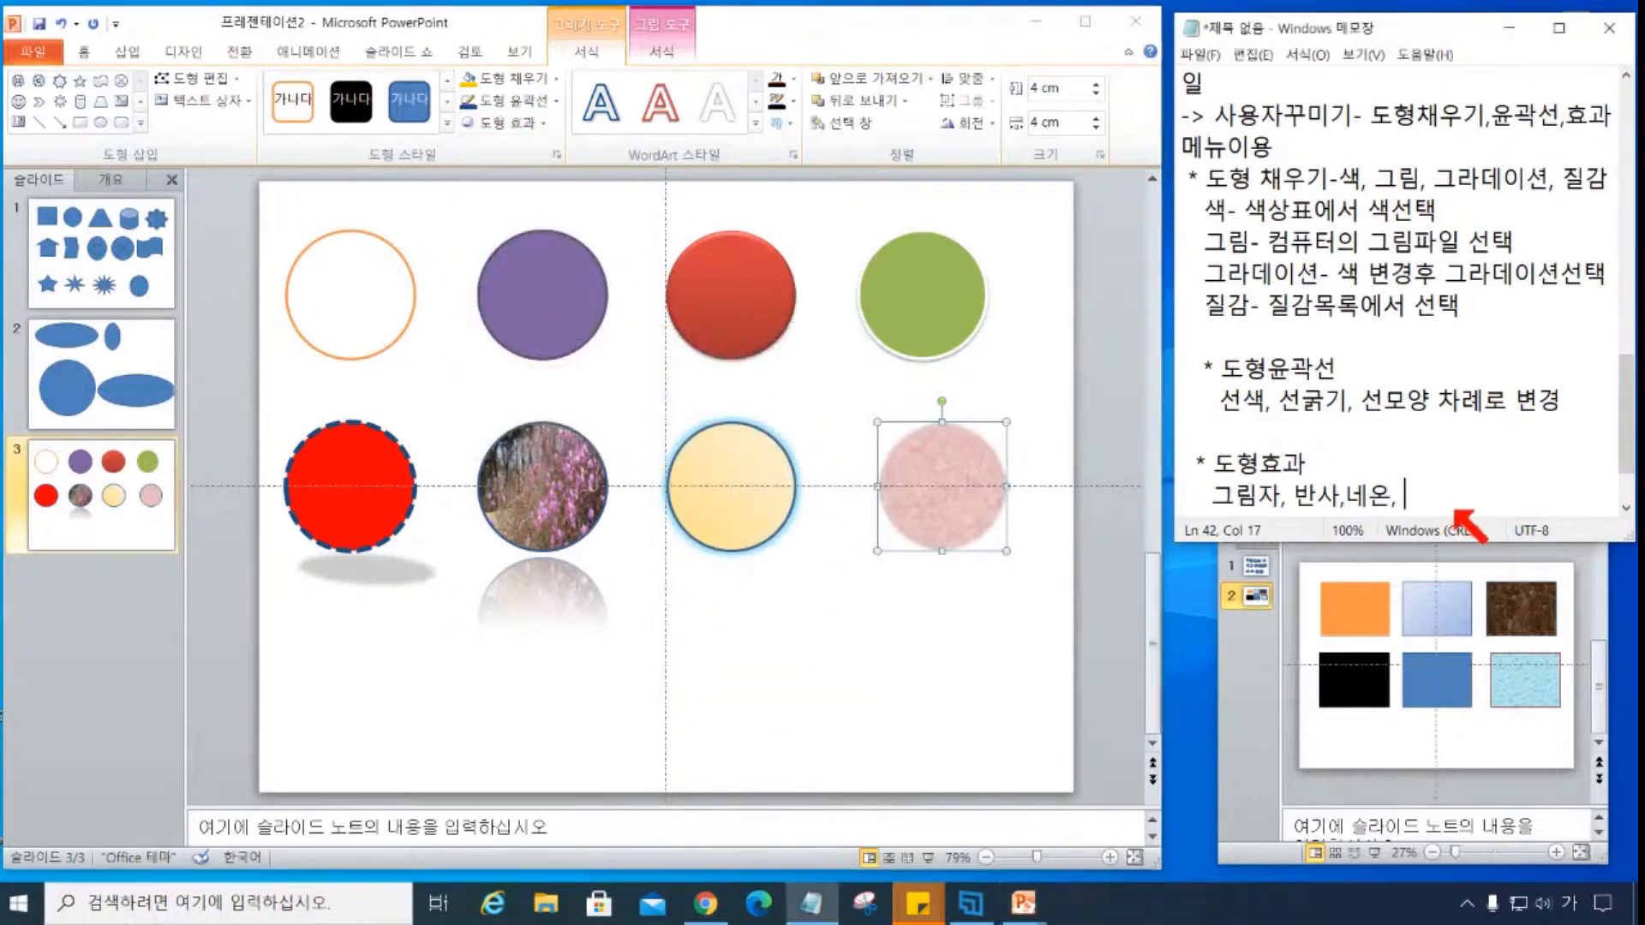
text(부드러운 가자)
text(리)
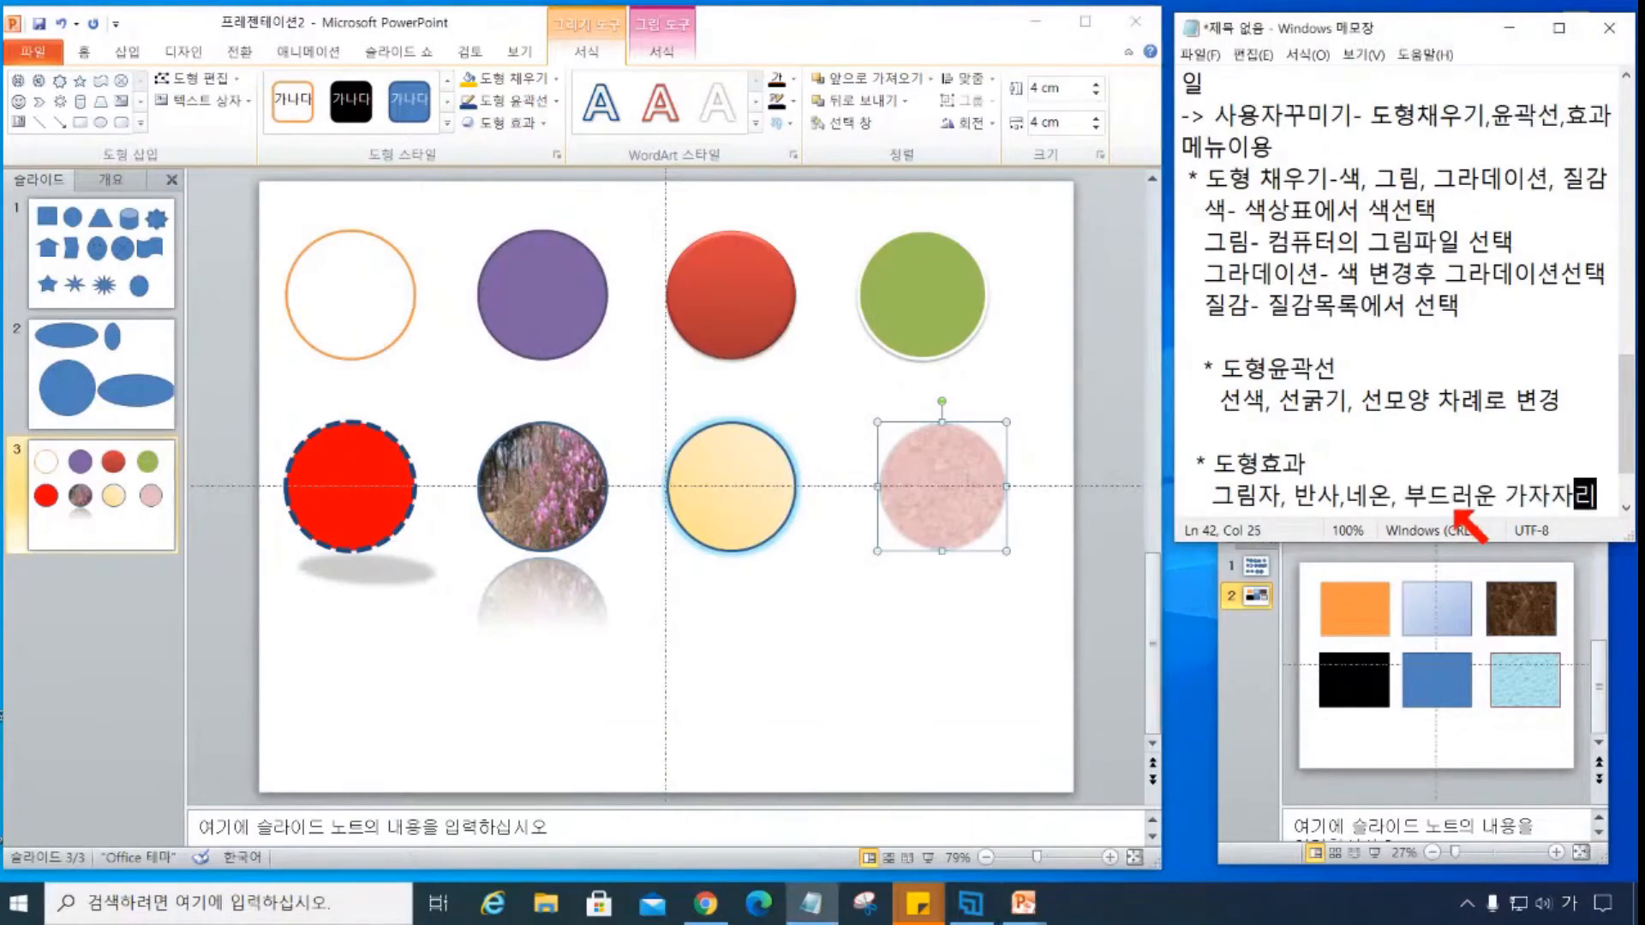
key(Return)
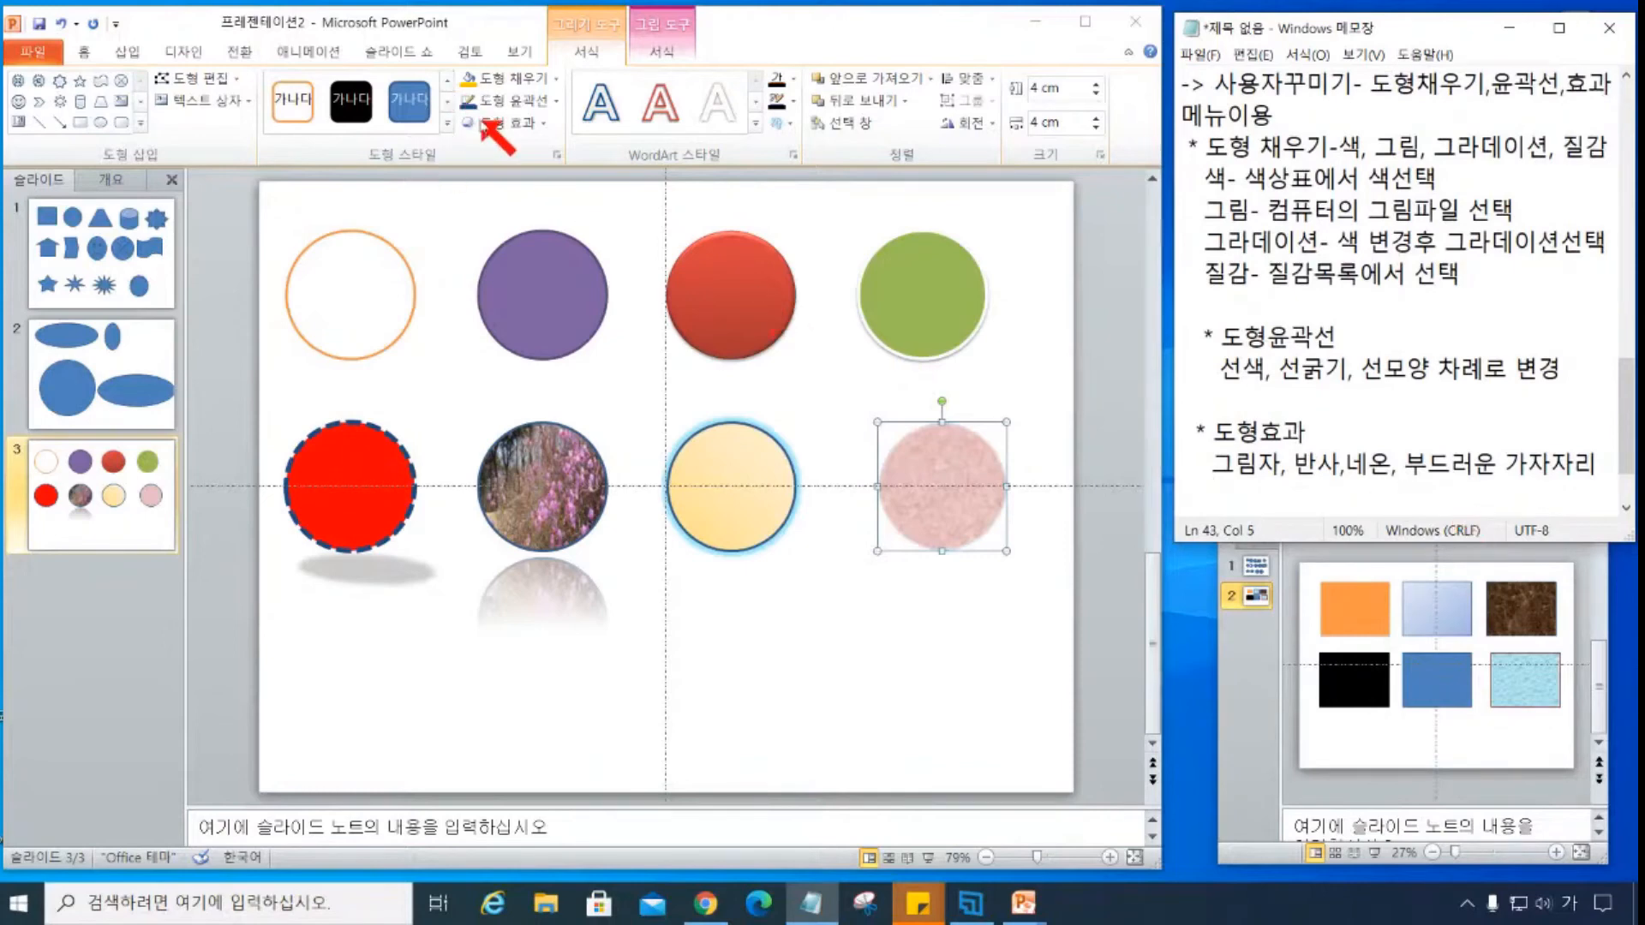
- Switch to PowerPoint, apply the first bevel (입체 효과) to the pink textured circle and deselect it
click(484, 125)
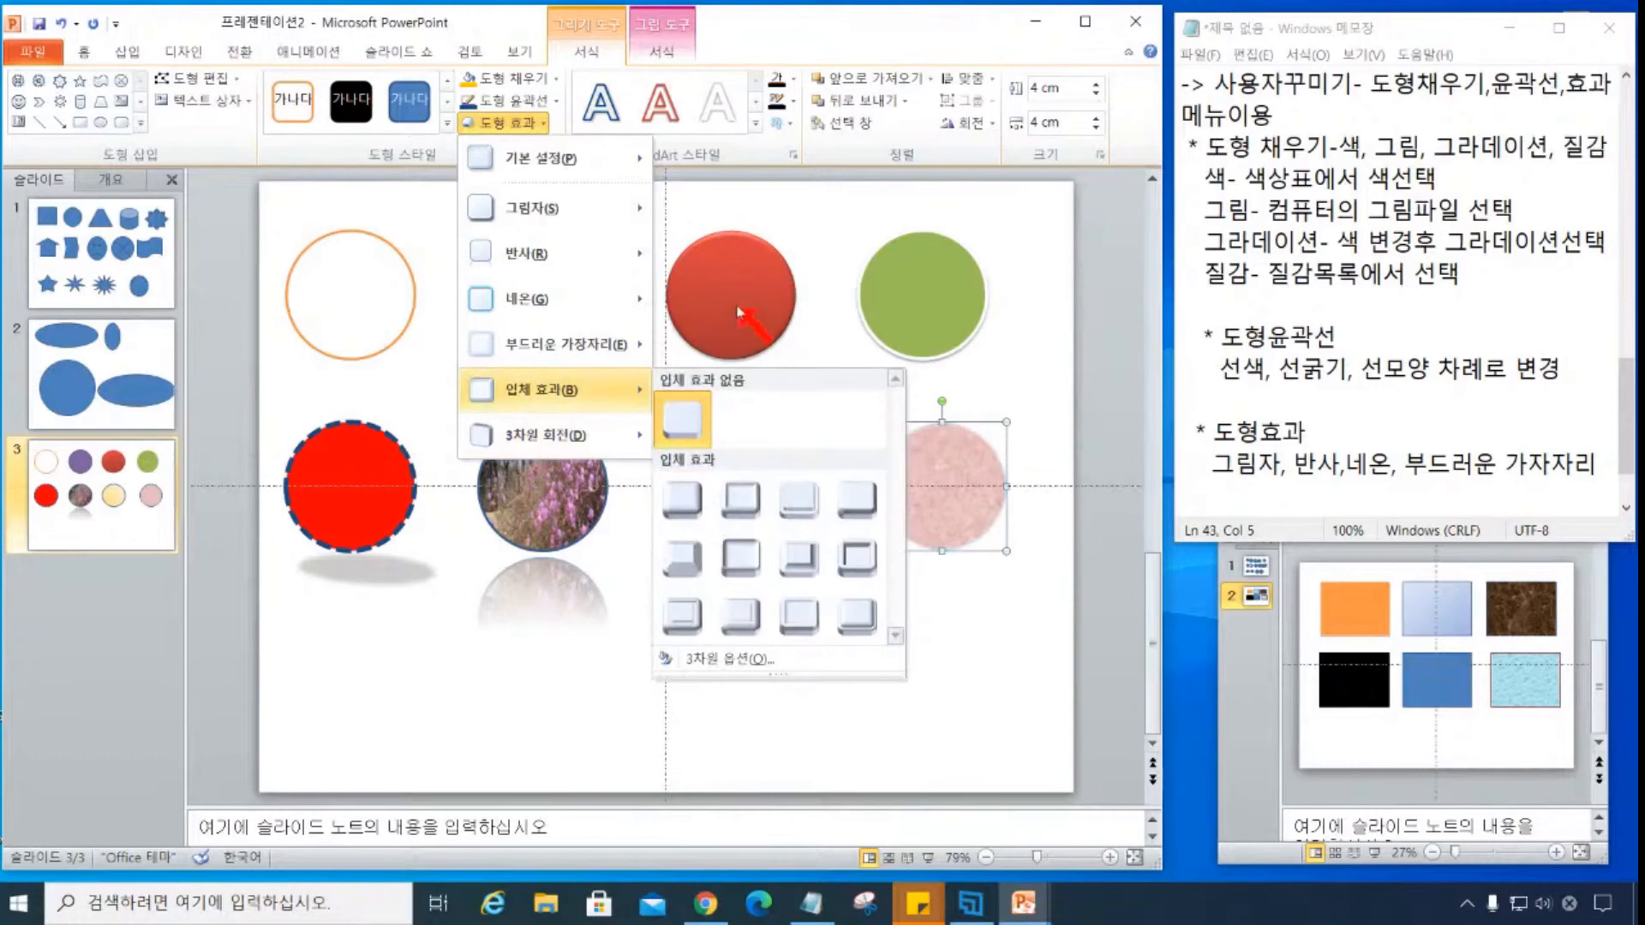
click(967, 473)
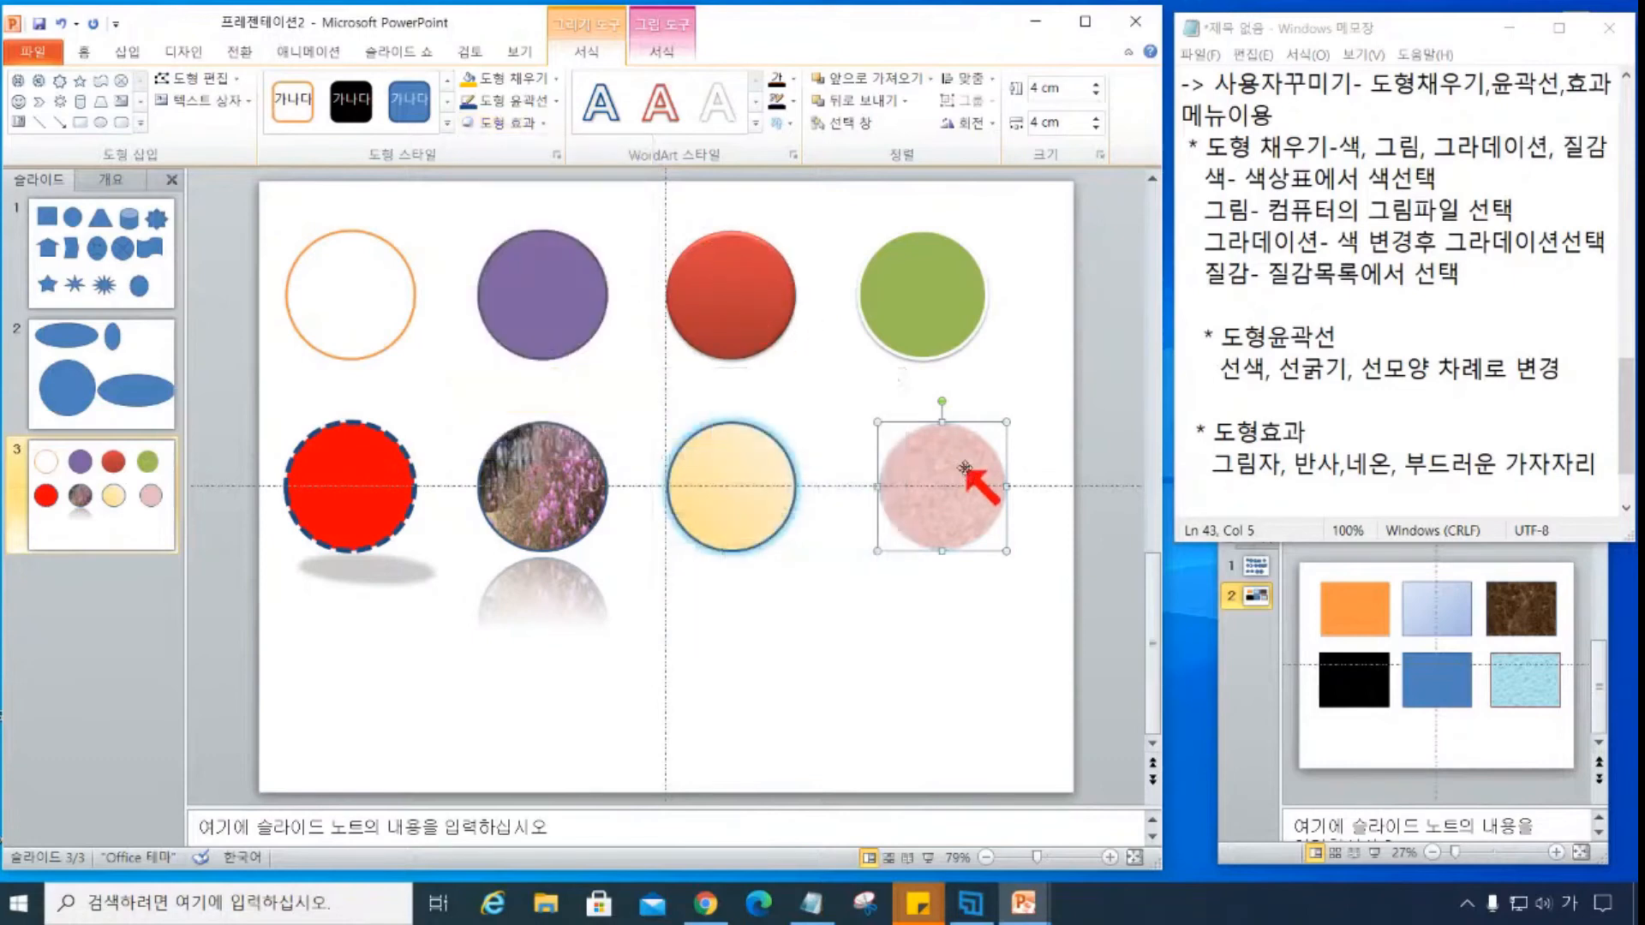
click(504, 122)
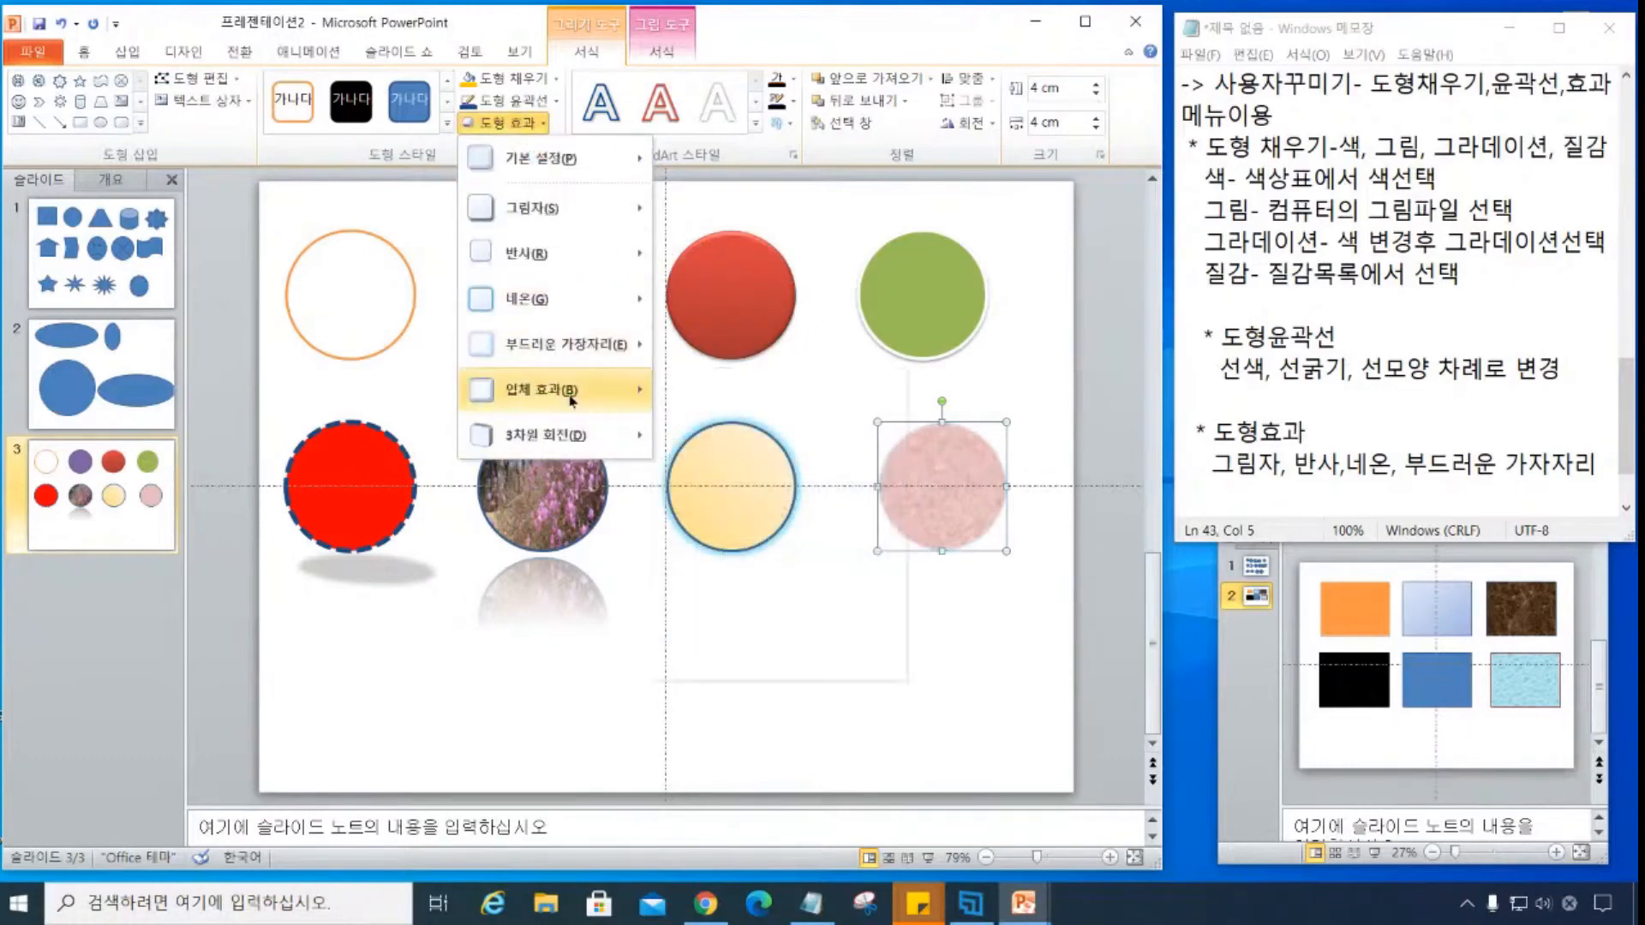
click(682, 499)
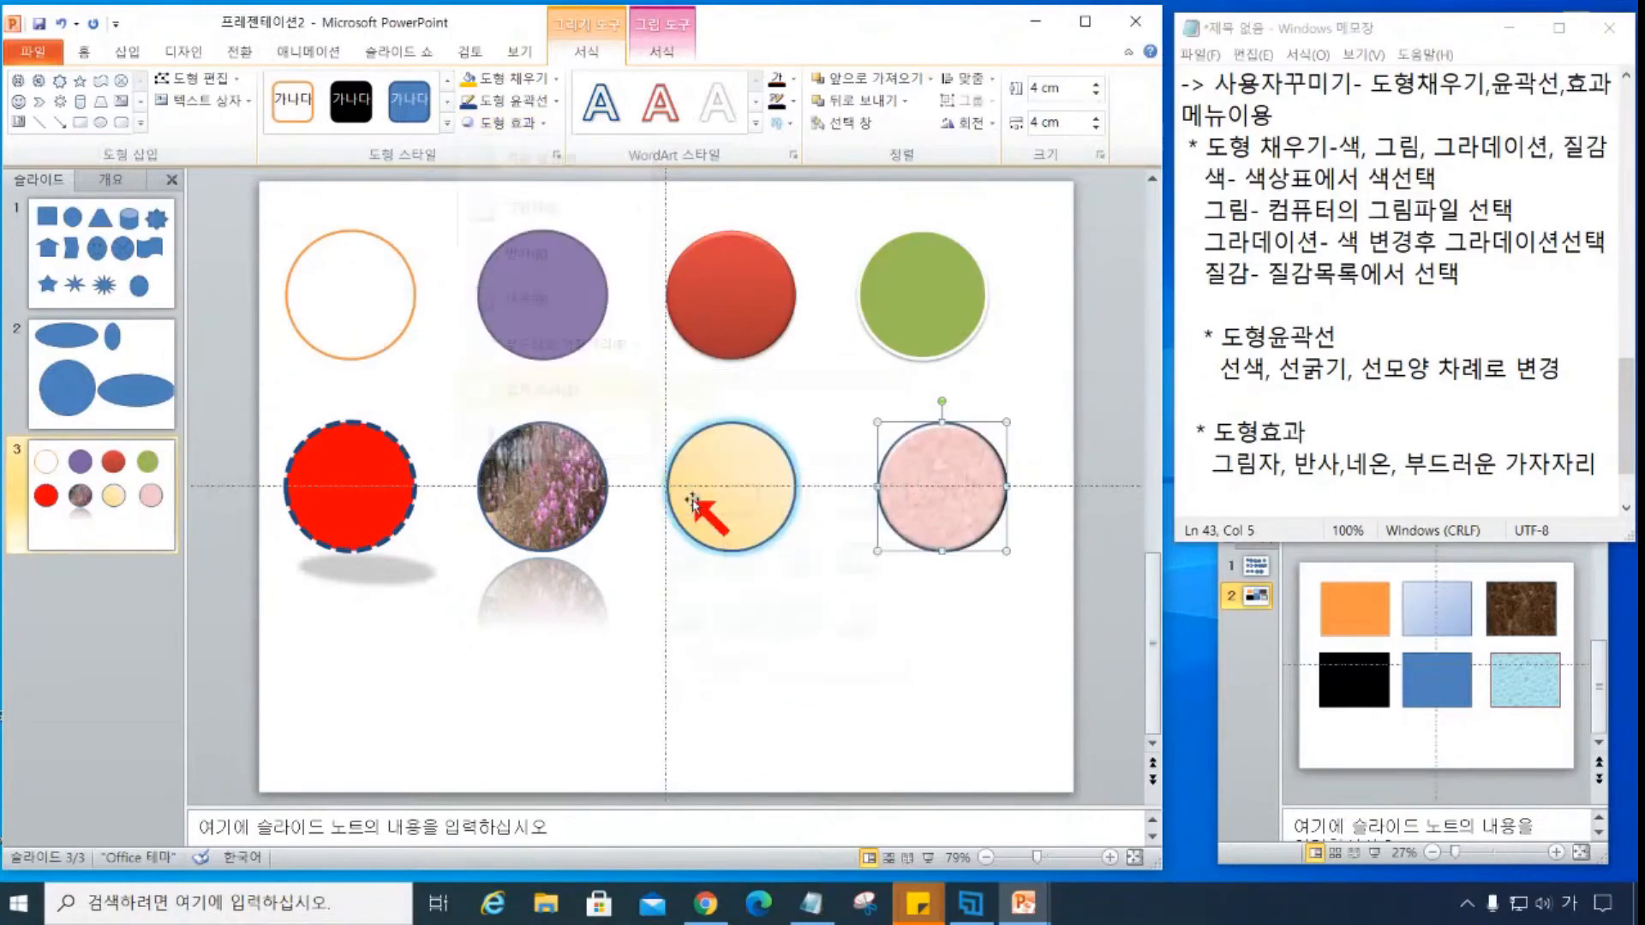
click(887, 629)
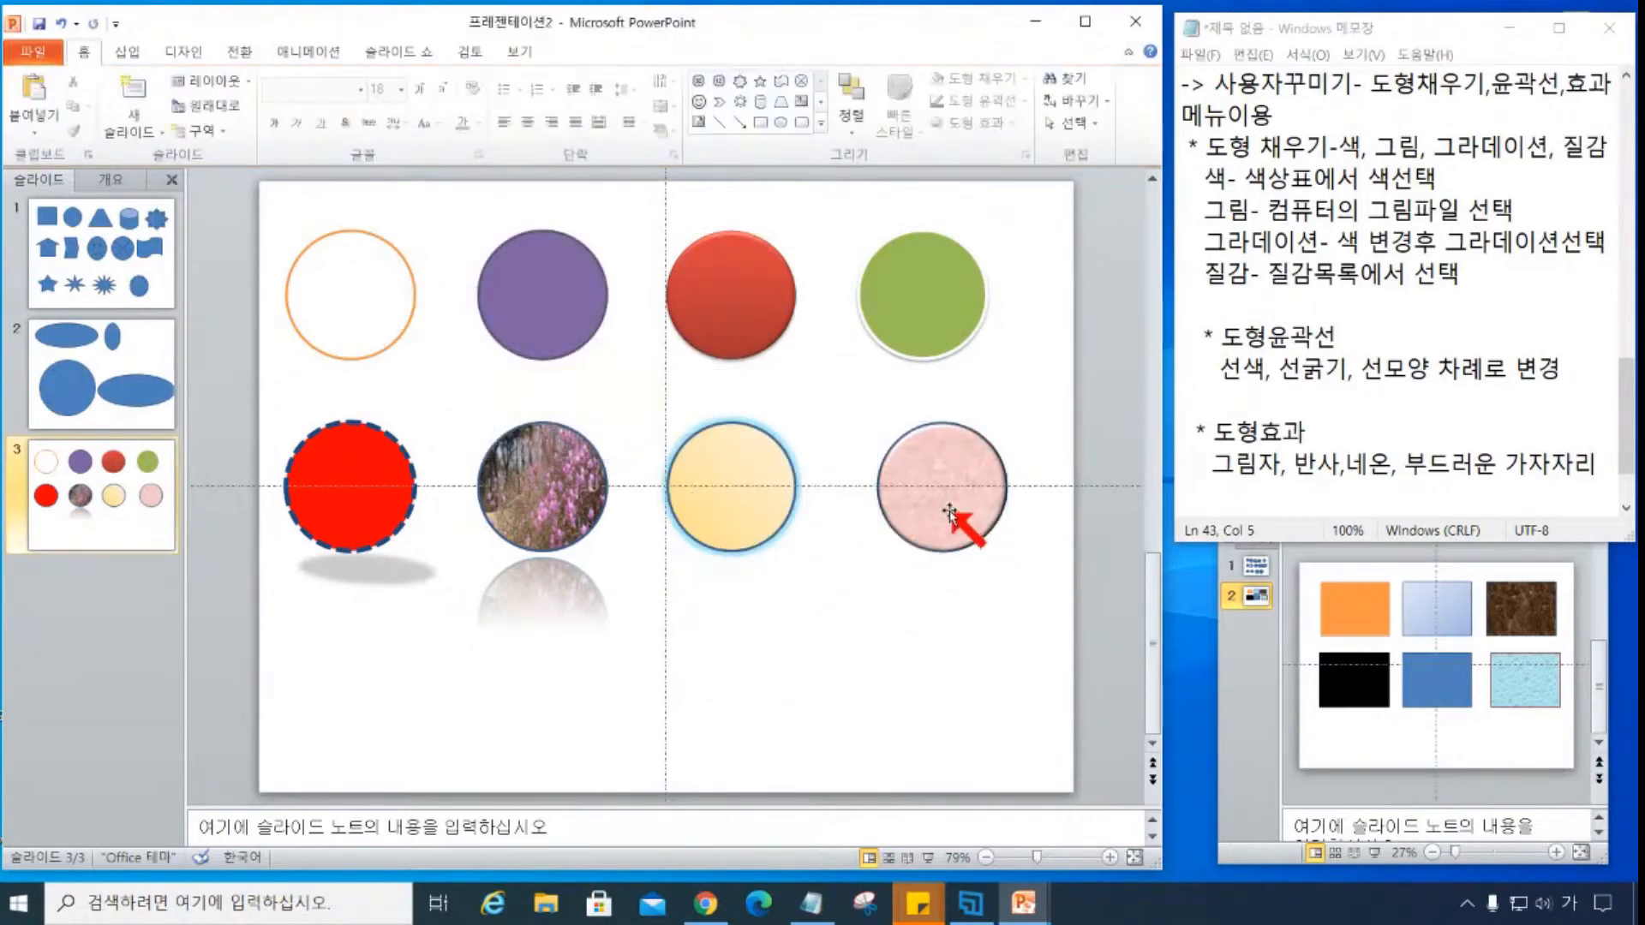
- Apply the first 3-D rotation (3차원 회전) in the third row of the parallel (평행) group to the pink textured circle
click(904, 467)
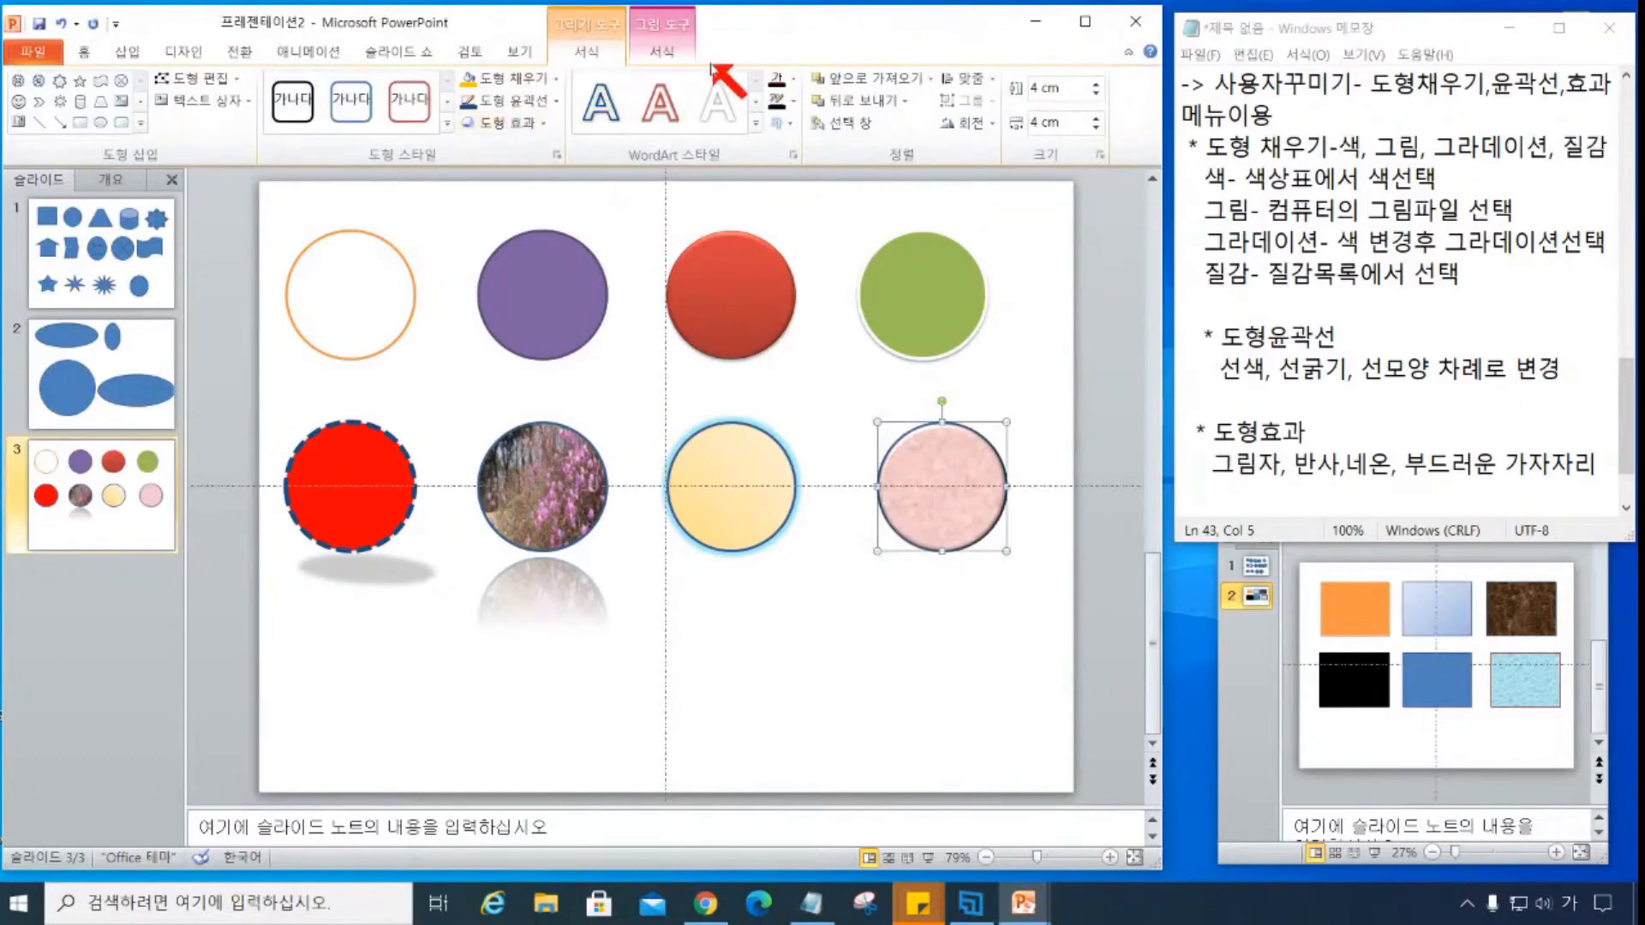
click(530, 126)
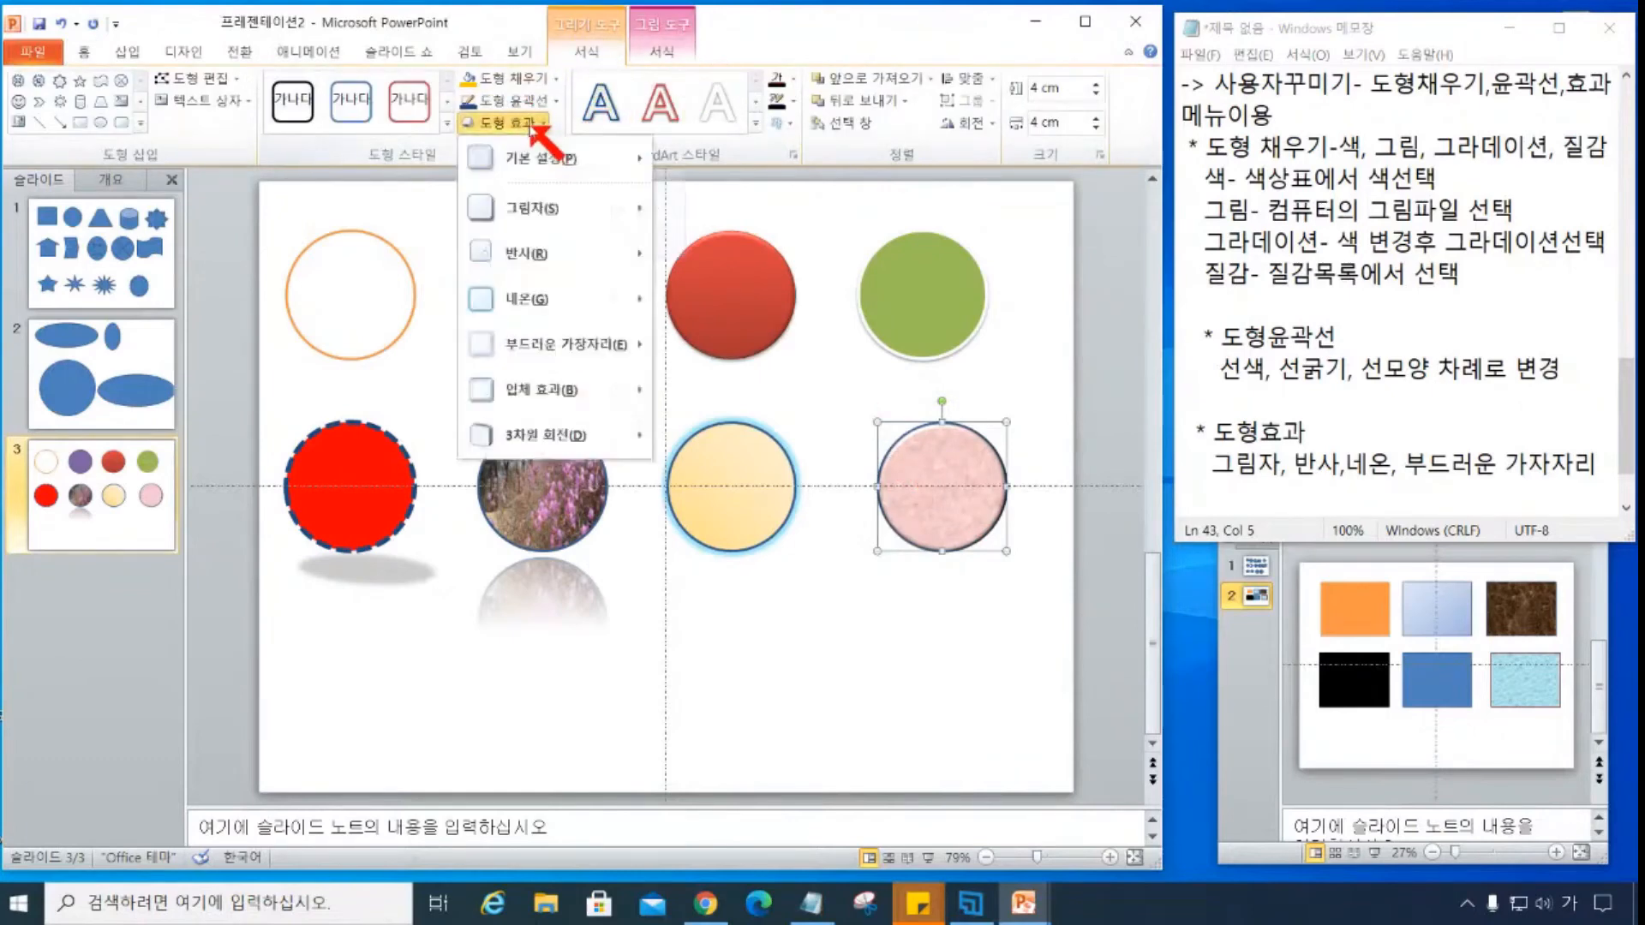
mouse_move(567, 360)
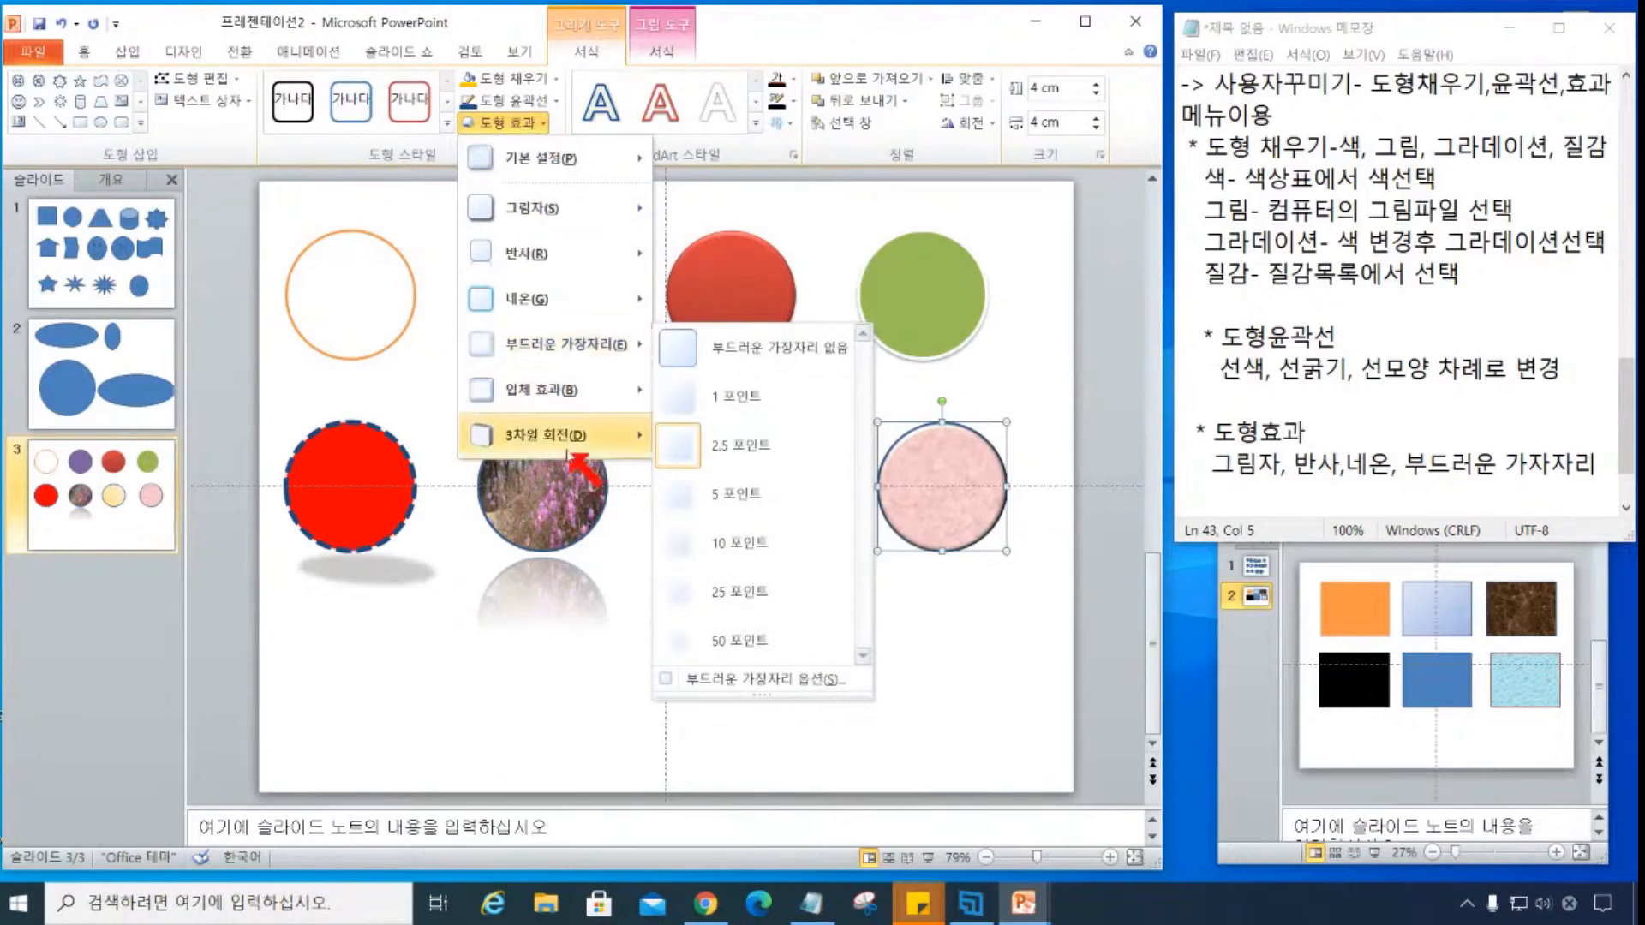
mouse_move(563, 440)
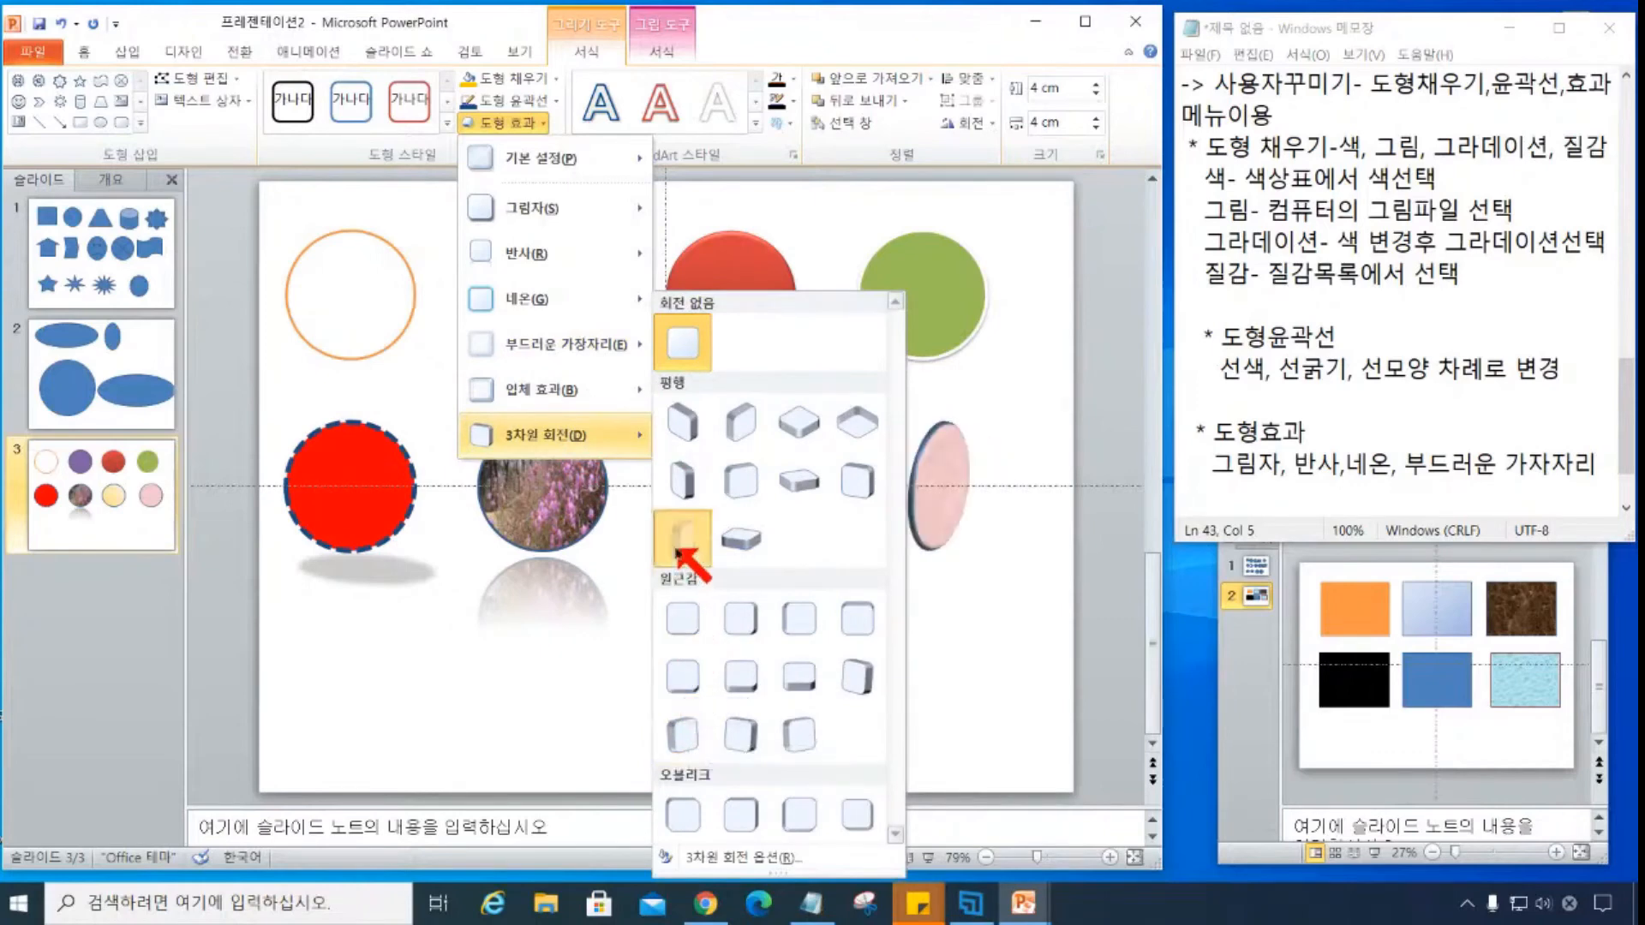
click(682, 548)
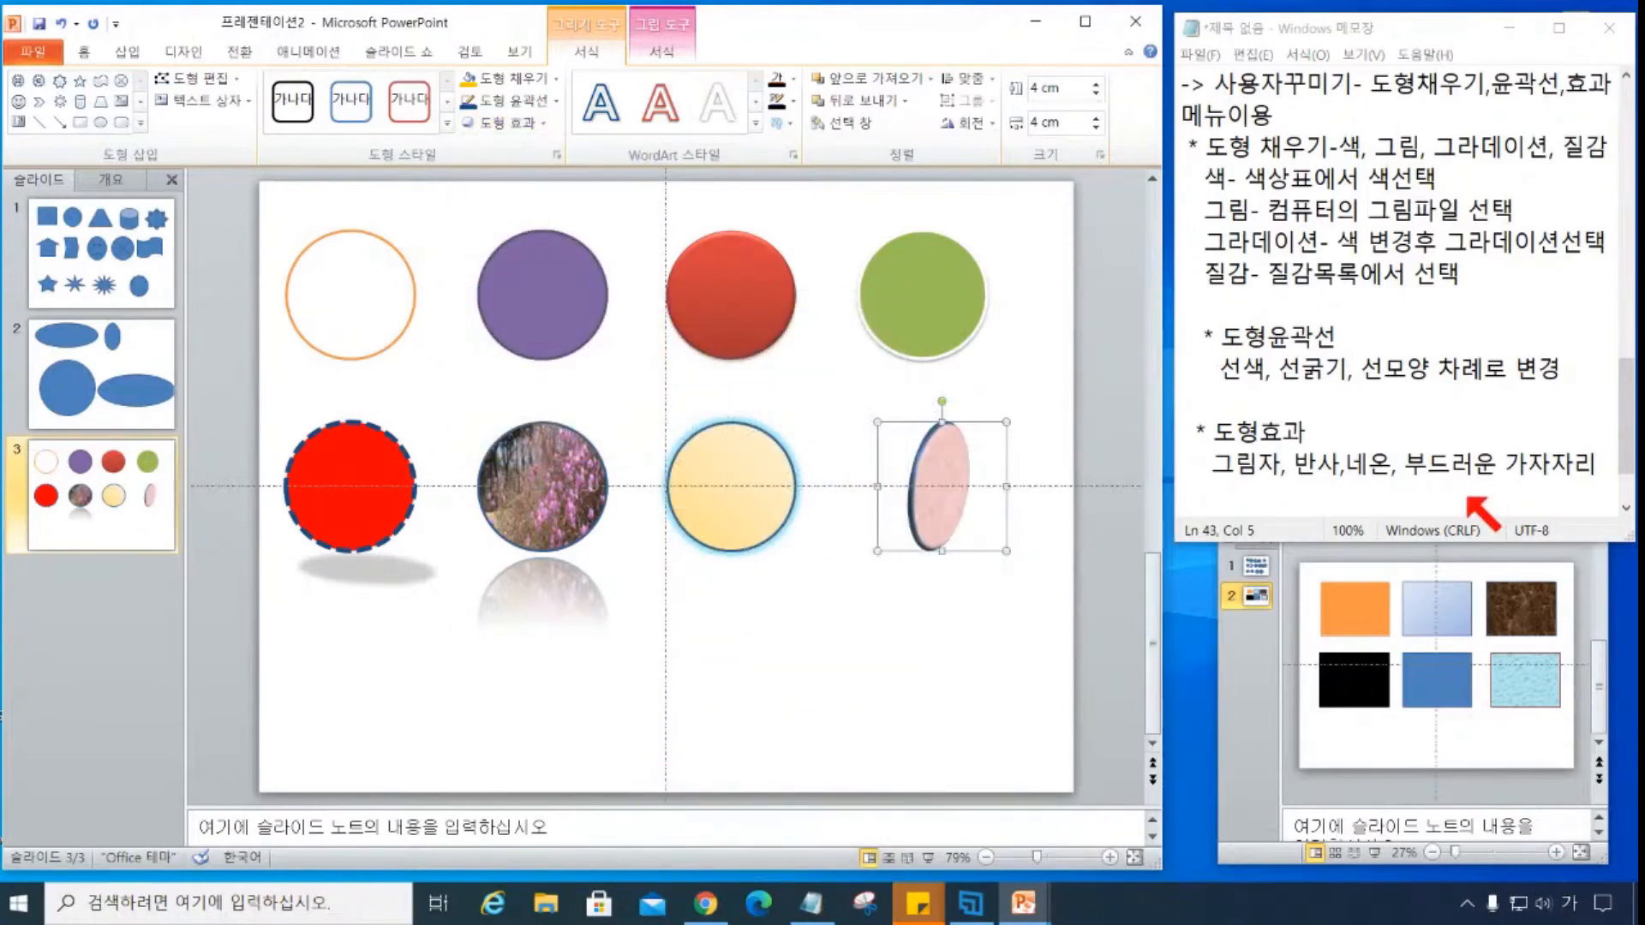
- Switch to Notepad and correct the typo in the shape effects list so that it reads "부드러운 가장자리"
click(1468, 500)
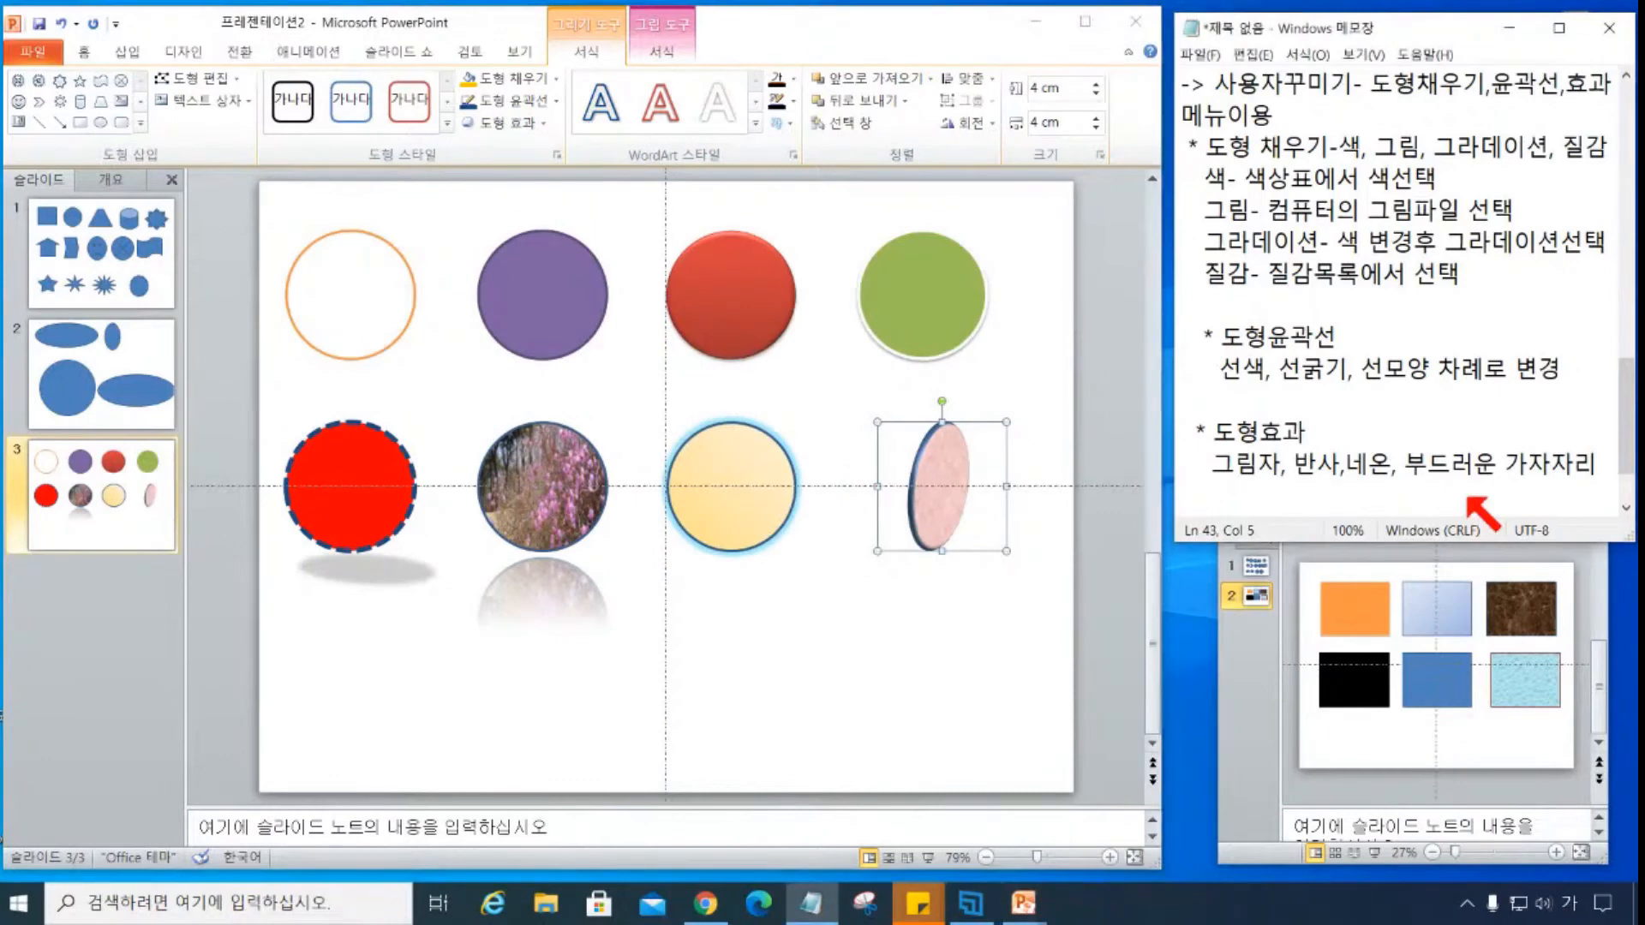
click(1554, 463)
key(Left)
text(장)
key(Down)
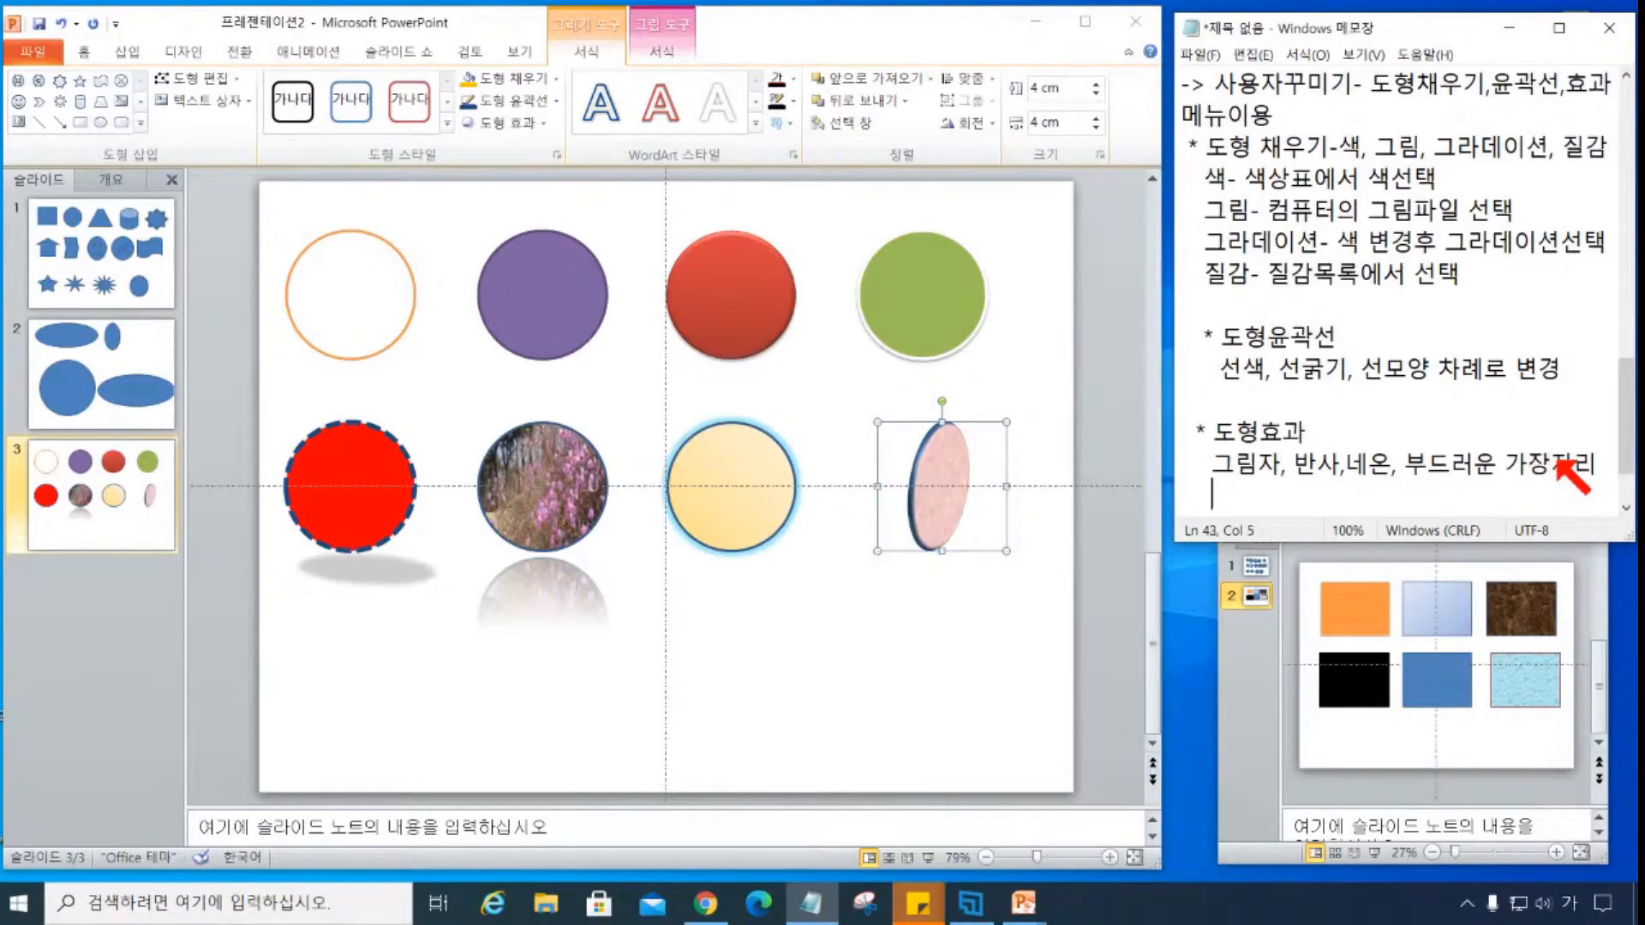
- Write "입체효과, 3" on the next line, checking the shape effects list in PowerPoint for the exact effect name
text(입체효과,)
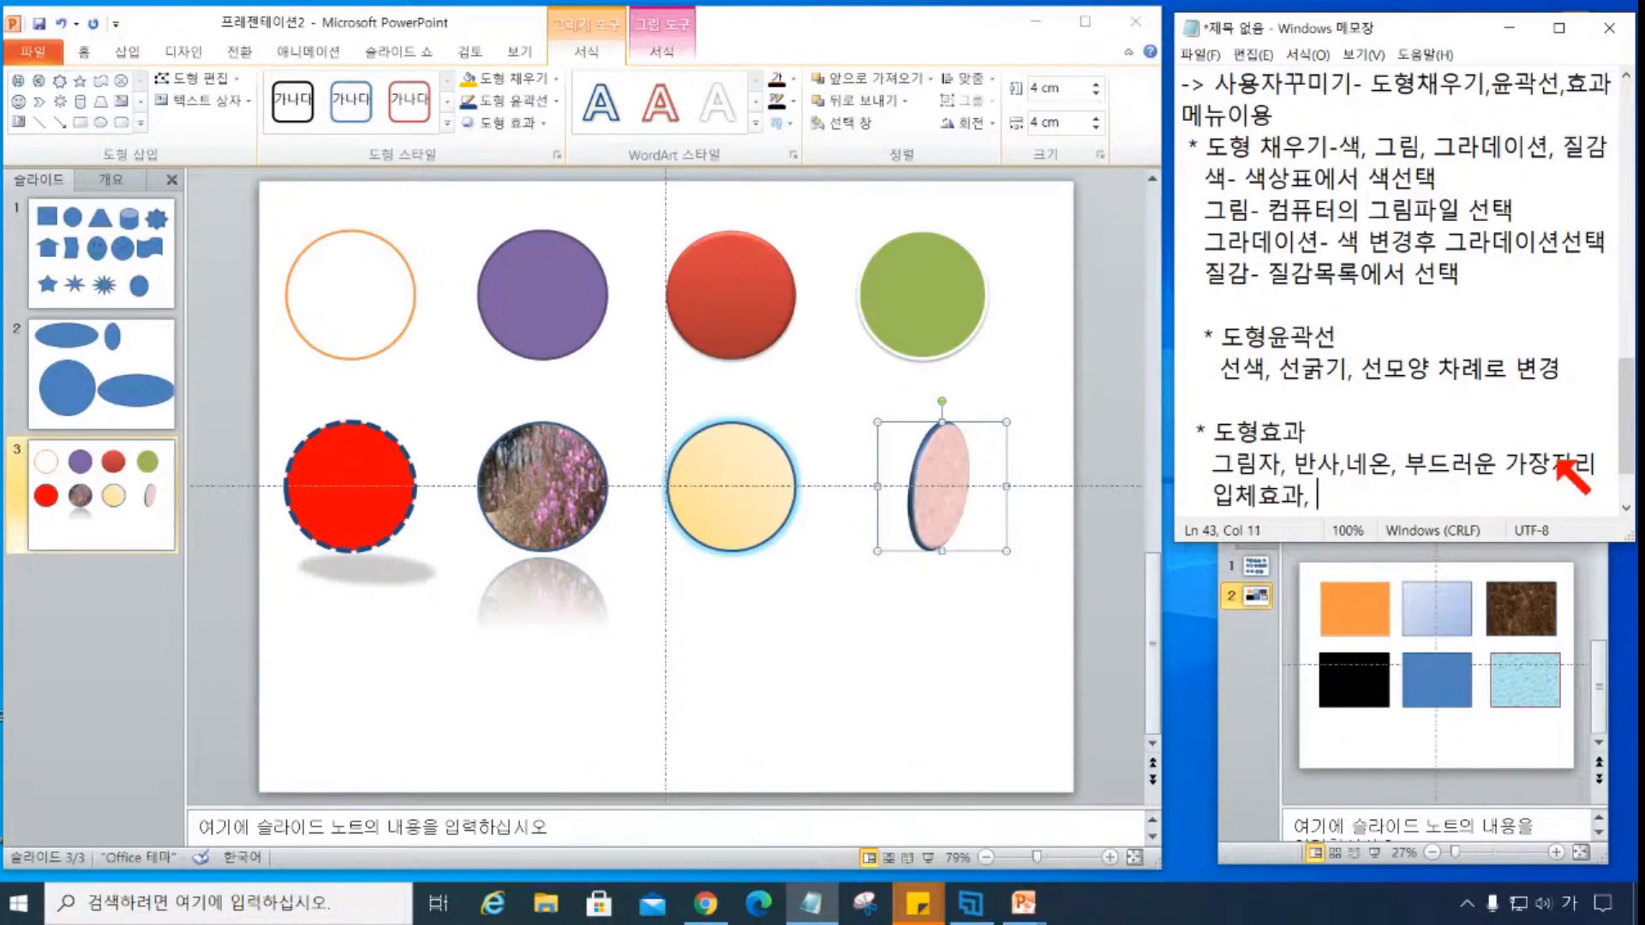
text( 3)
click(518, 124)
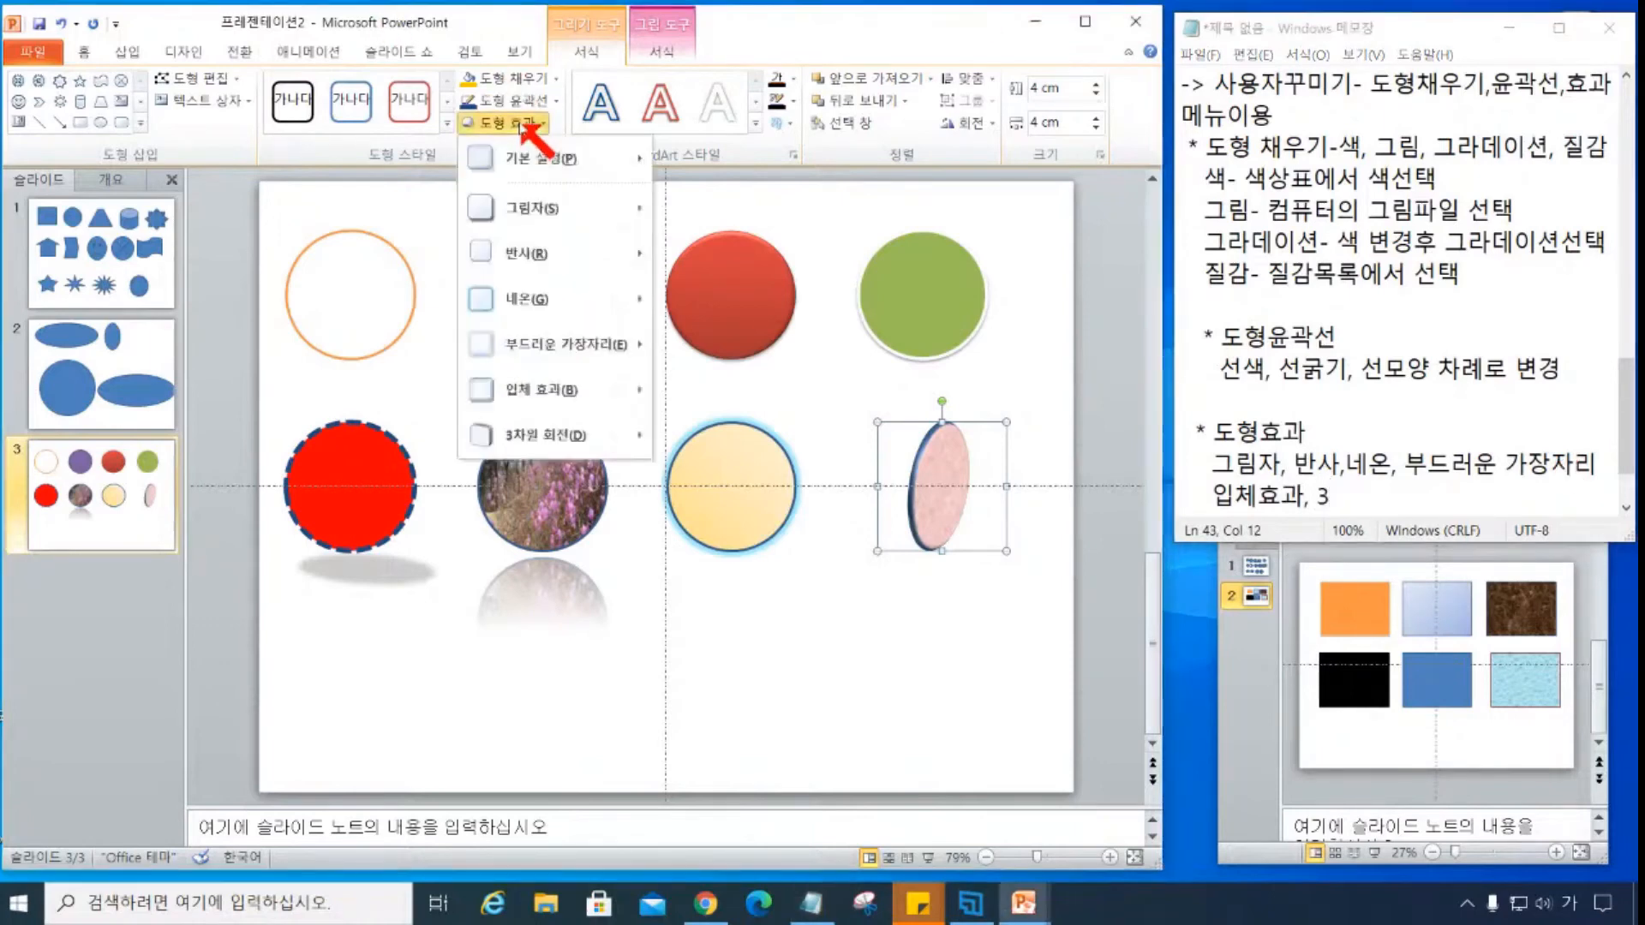
click(525, 123)
click(1391, 500)
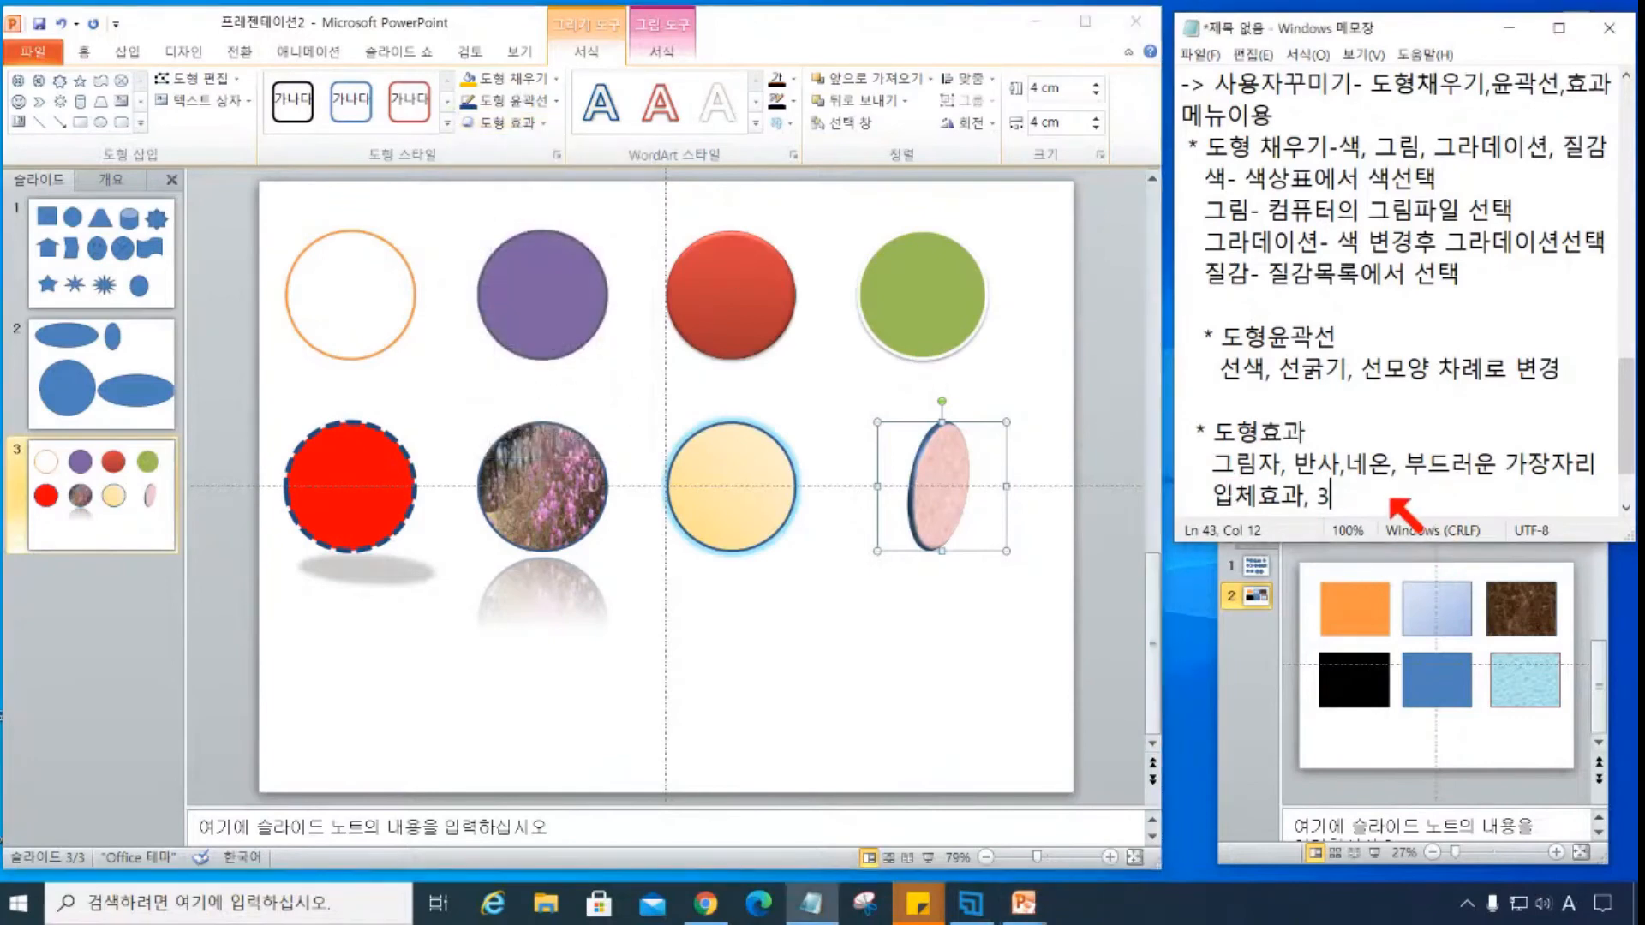
text(ckdnjs ghl)
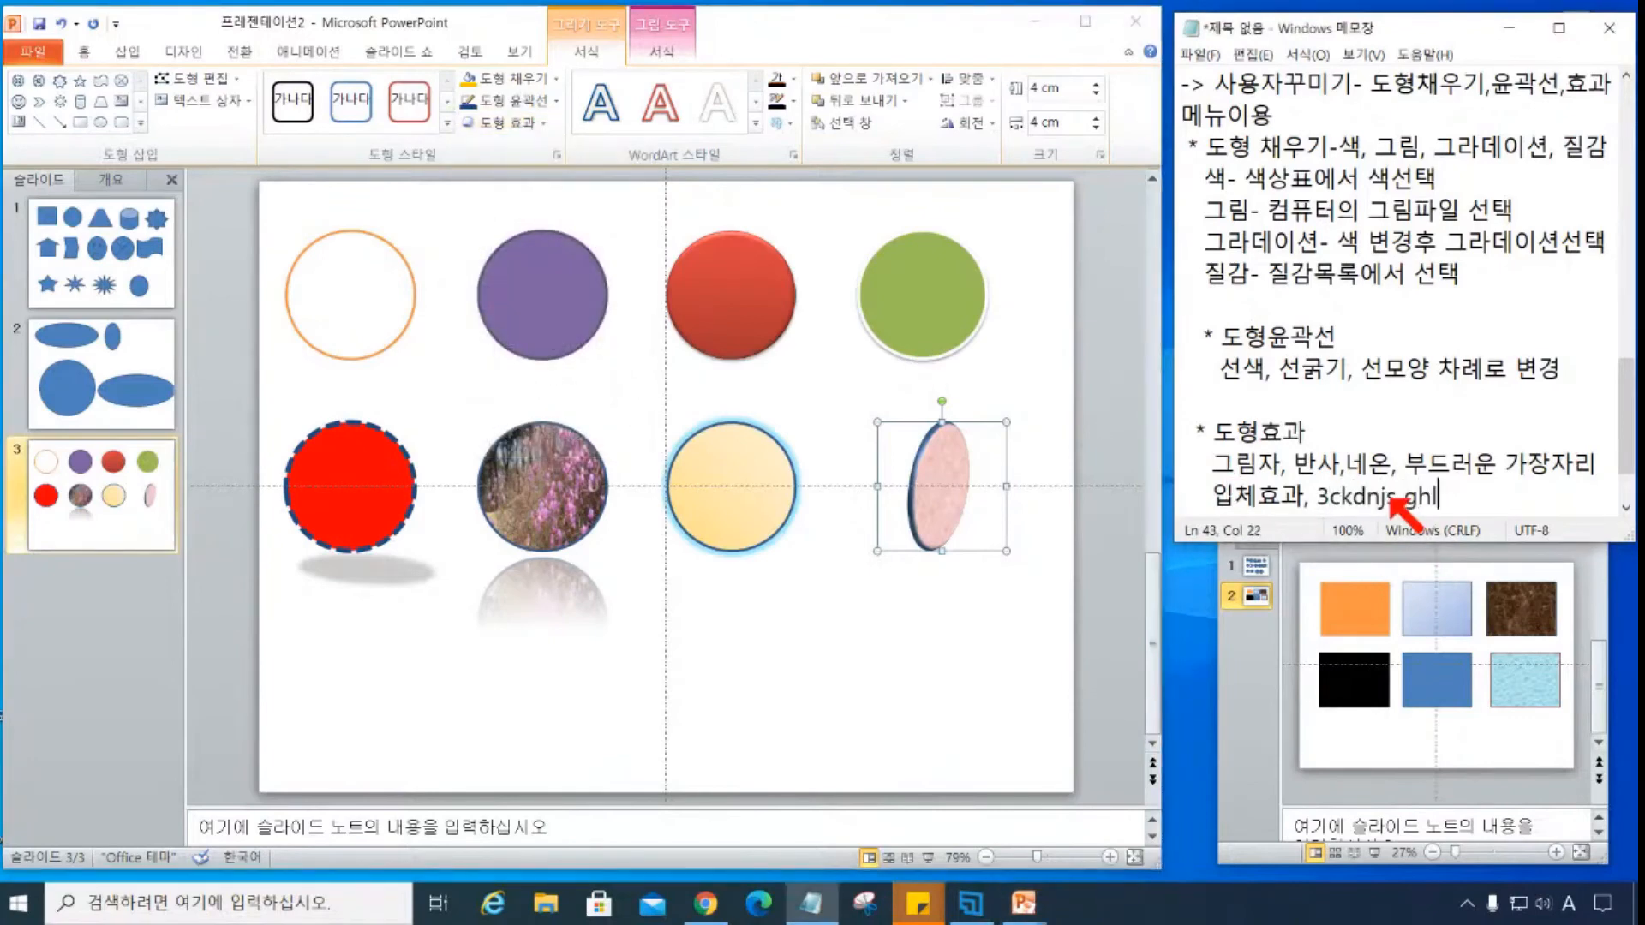
key(BackSpace)
key(BackSpace)
key(BackSpace)
key(BackSpace)
key(BackSpace)
key(BackSpace)
key(BackSpace)
key(BackSpace)
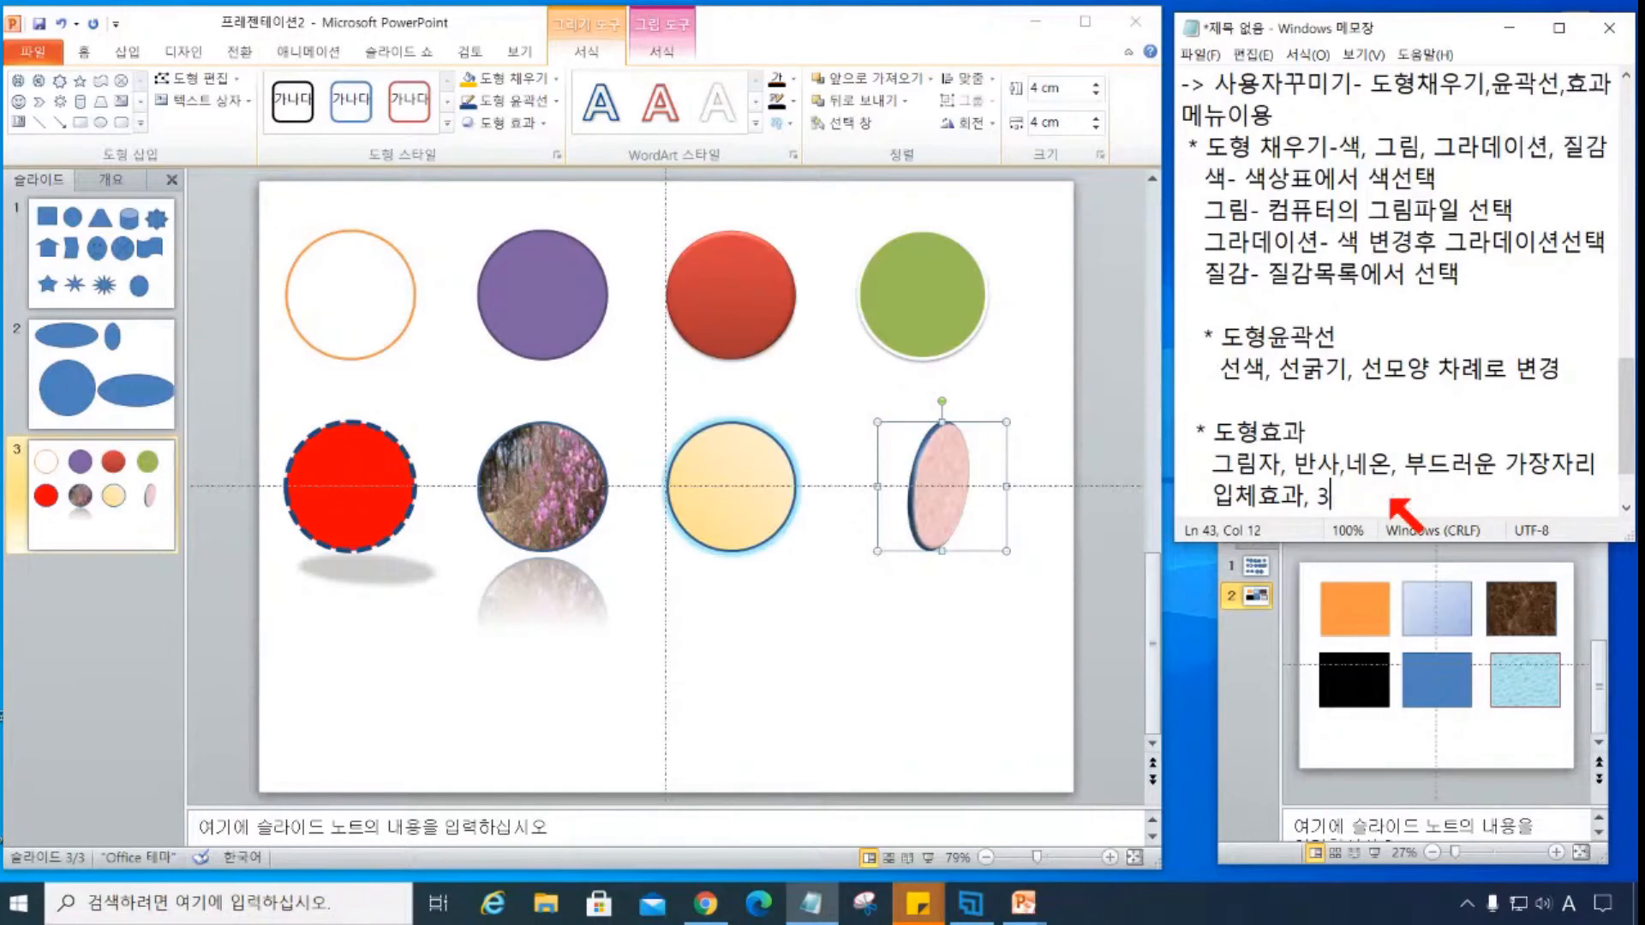
- Complete the effect name as "3차원 회전" in Korean input and start a new line
key(Hangul)
text(차원 회저)
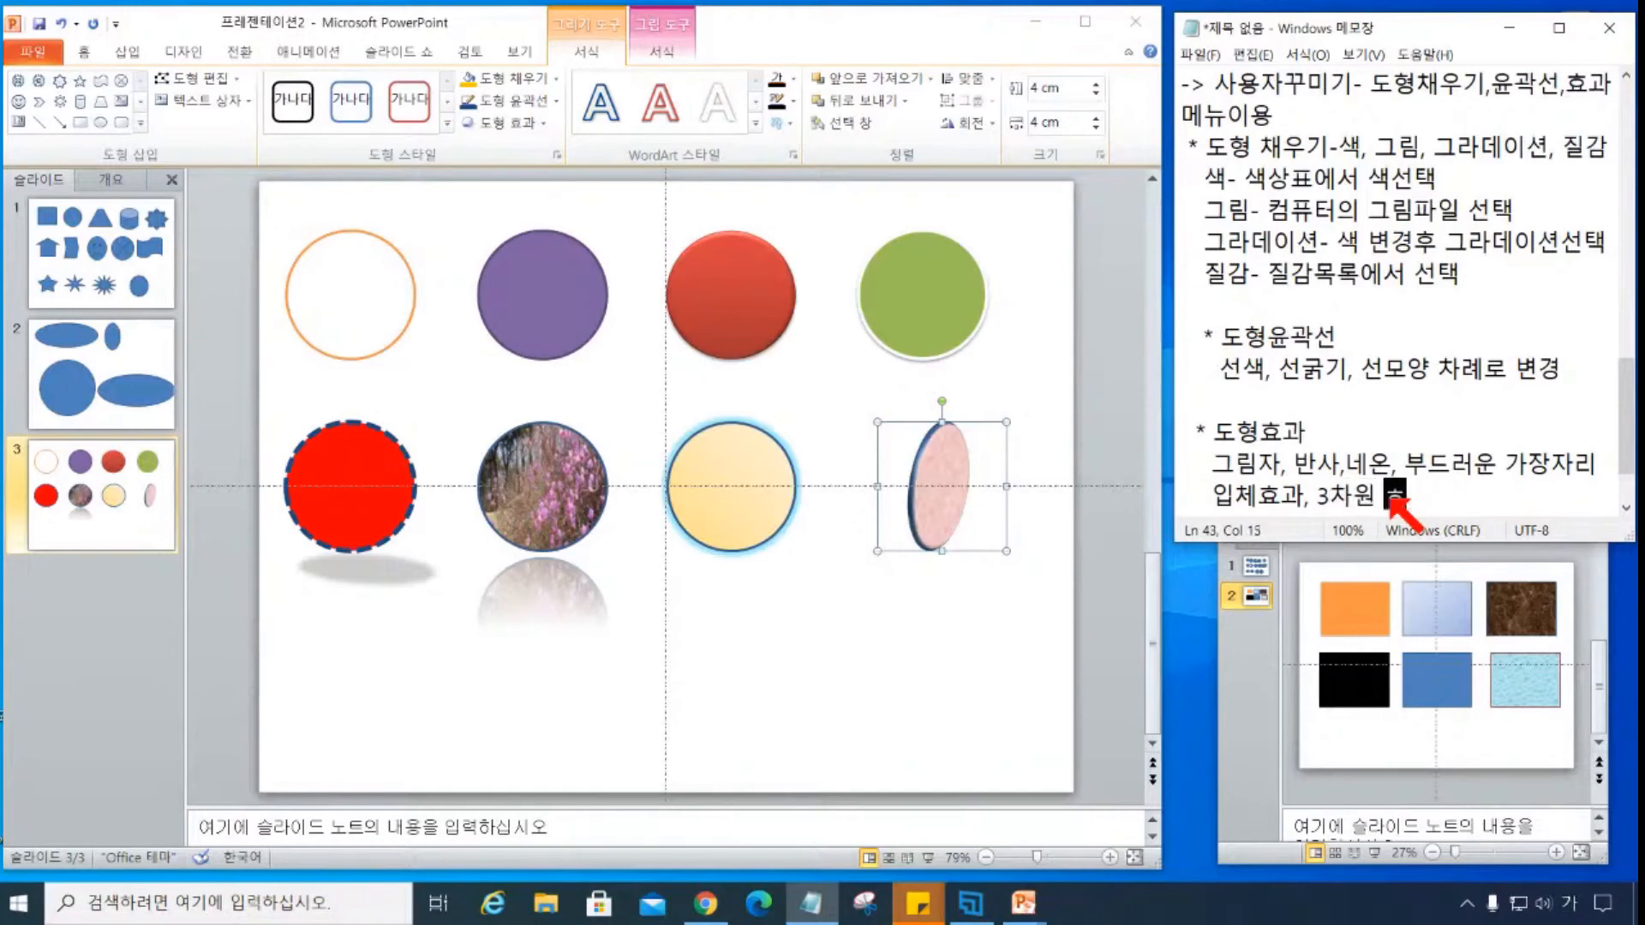
key(Return)
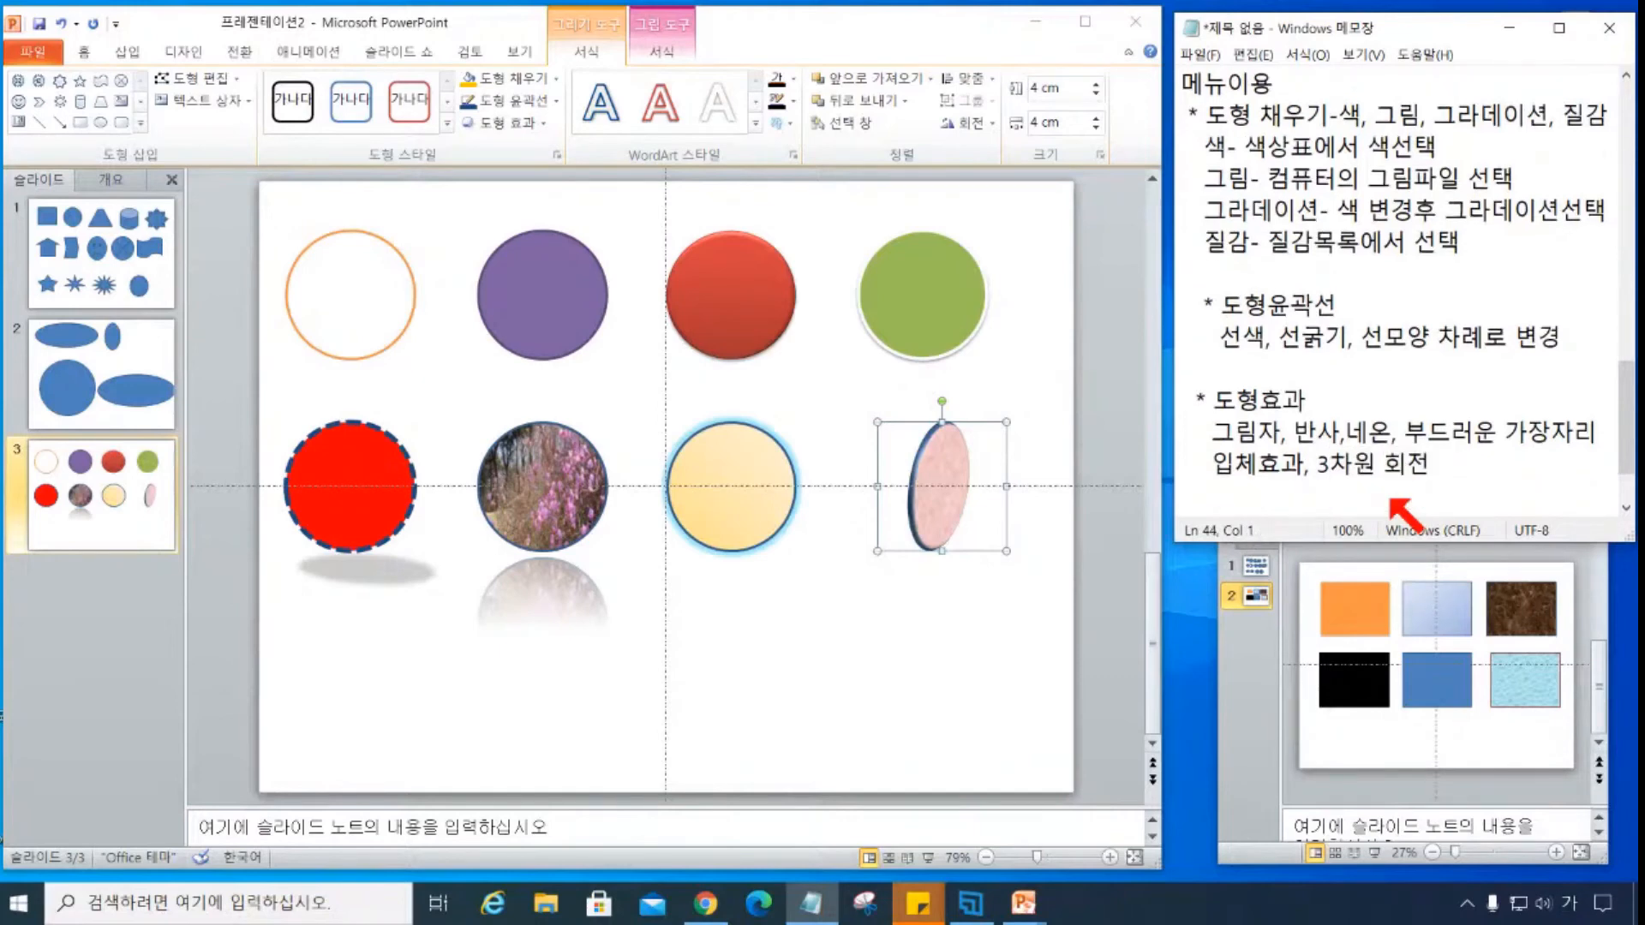
scroll(1422, 471, down, 1)
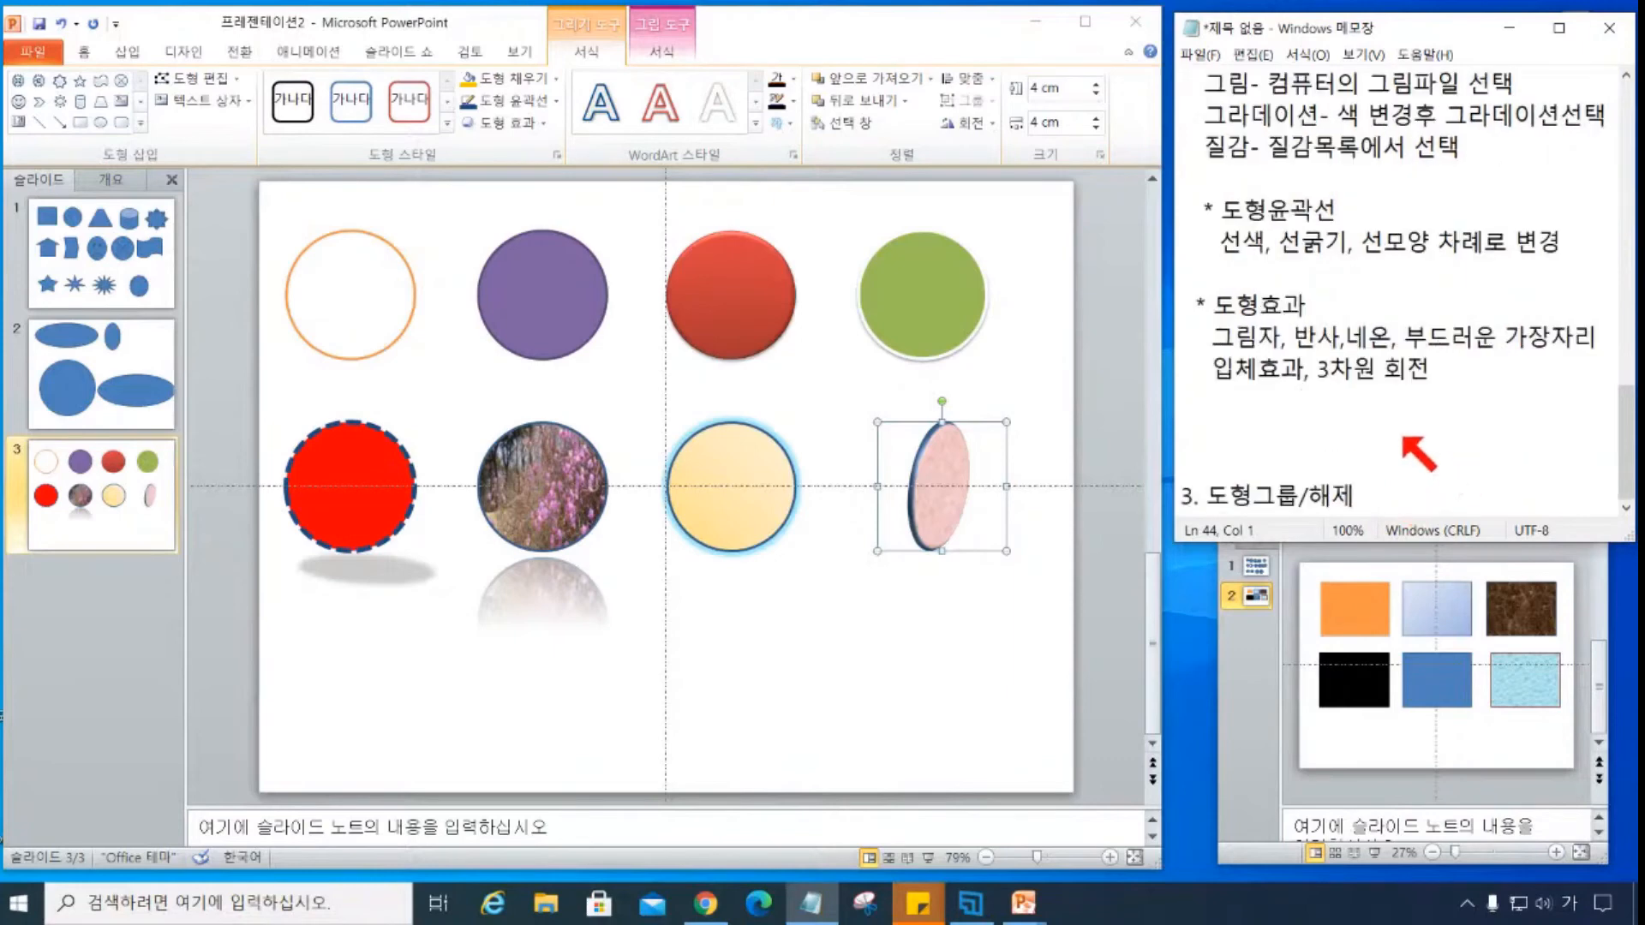
scroll(1405, 445, up, 1)
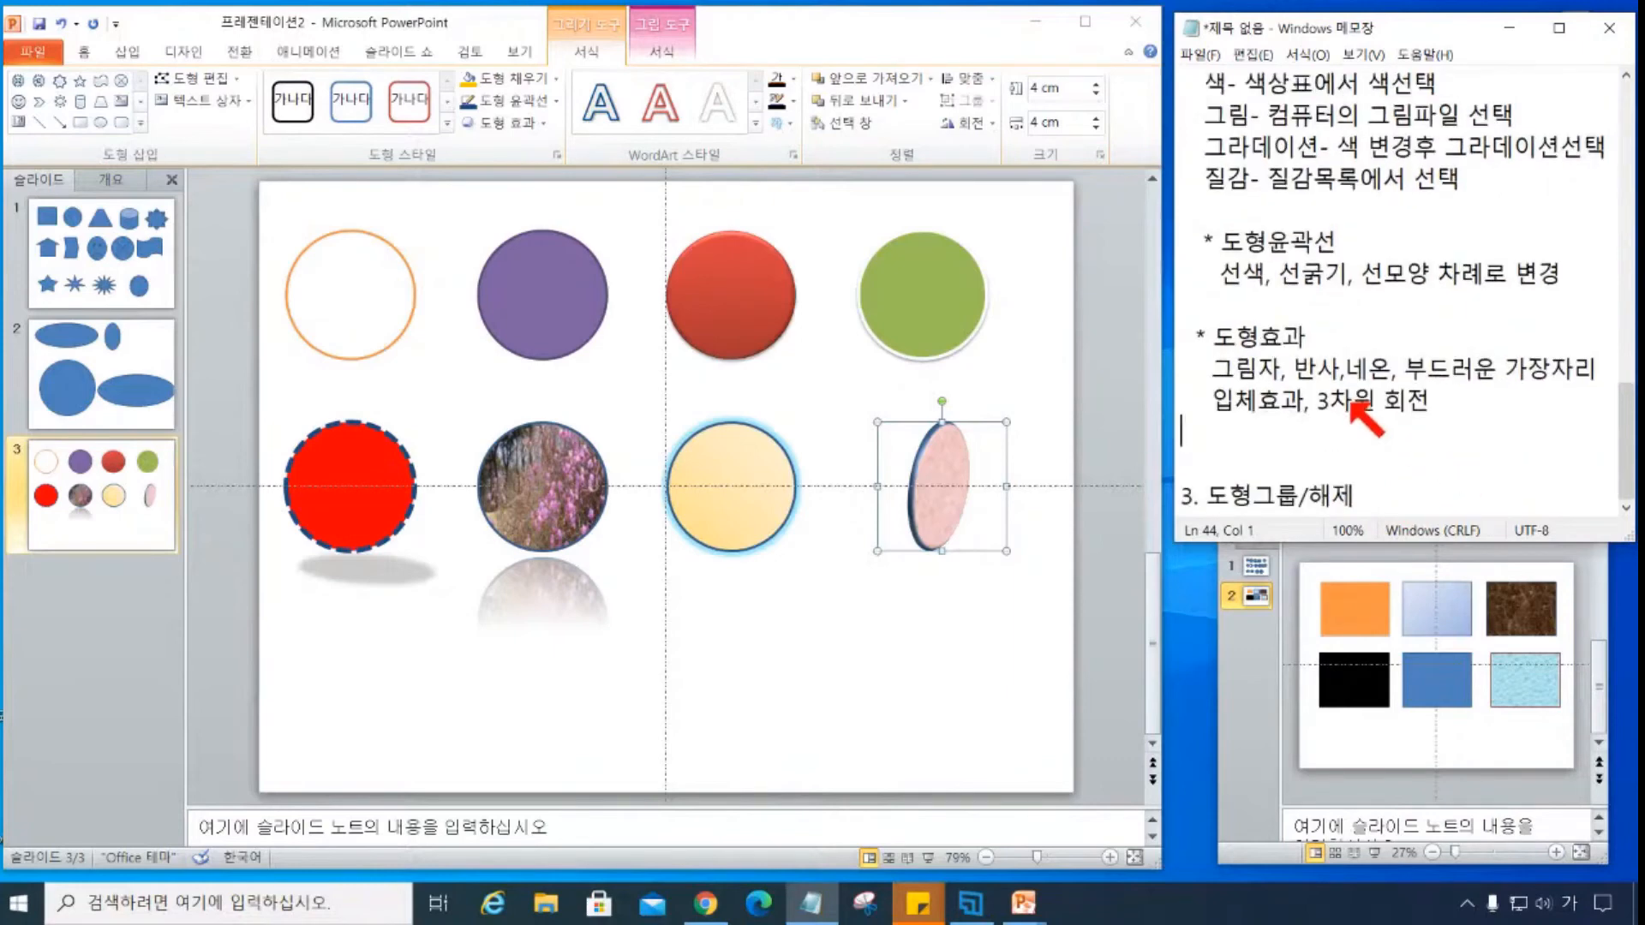
- Switch to PowerPoint and apply the second bevel (입체 효과) in the first row to the red circle with the dashed outline
click(424, 501)
click(542, 493)
click(362, 480)
click(510, 123)
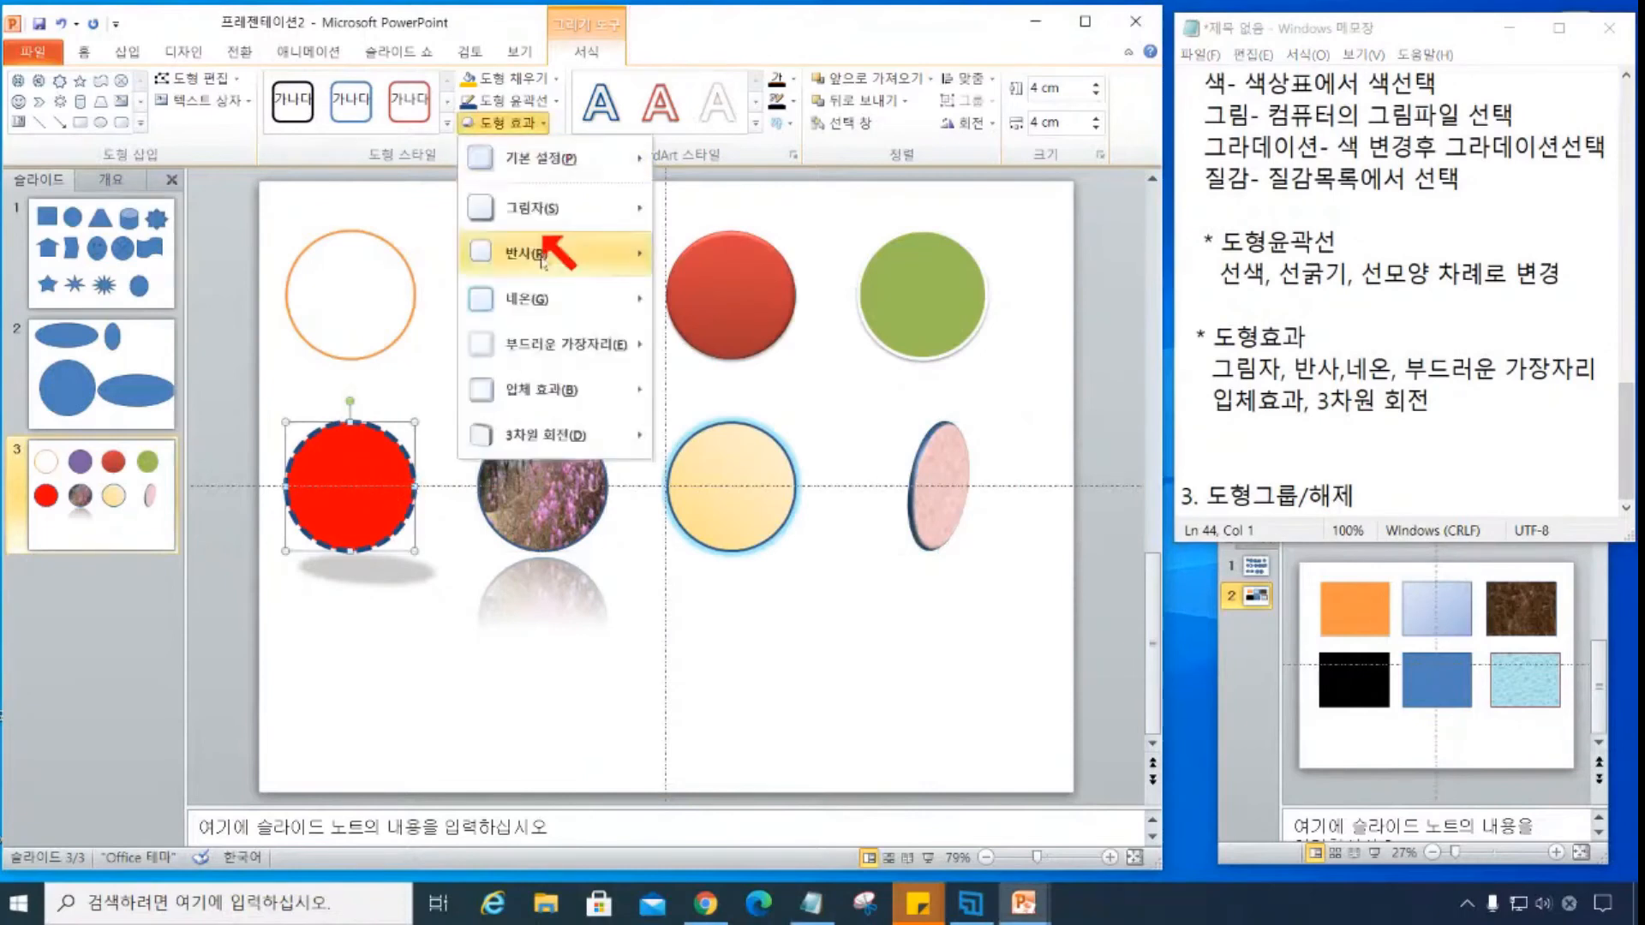
mouse_move(604, 390)
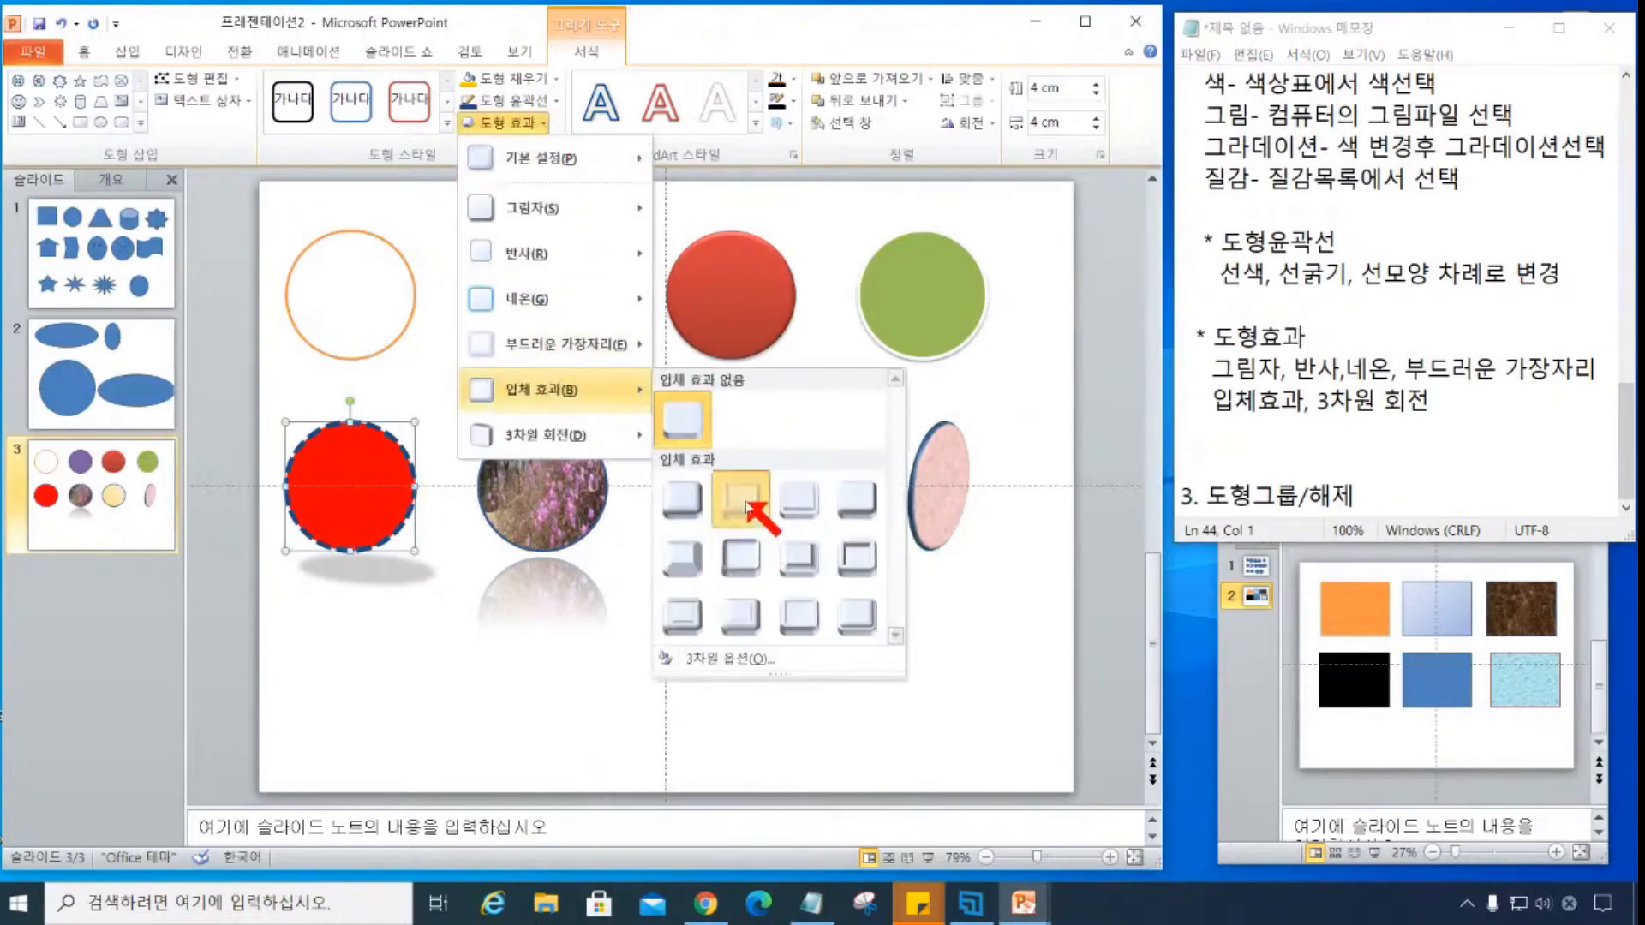
click(747, 510)
- Apply the first 3-D rotation in the second row of the perspective (원근감) group to the bright red circle and deselect it
click(510, 122)
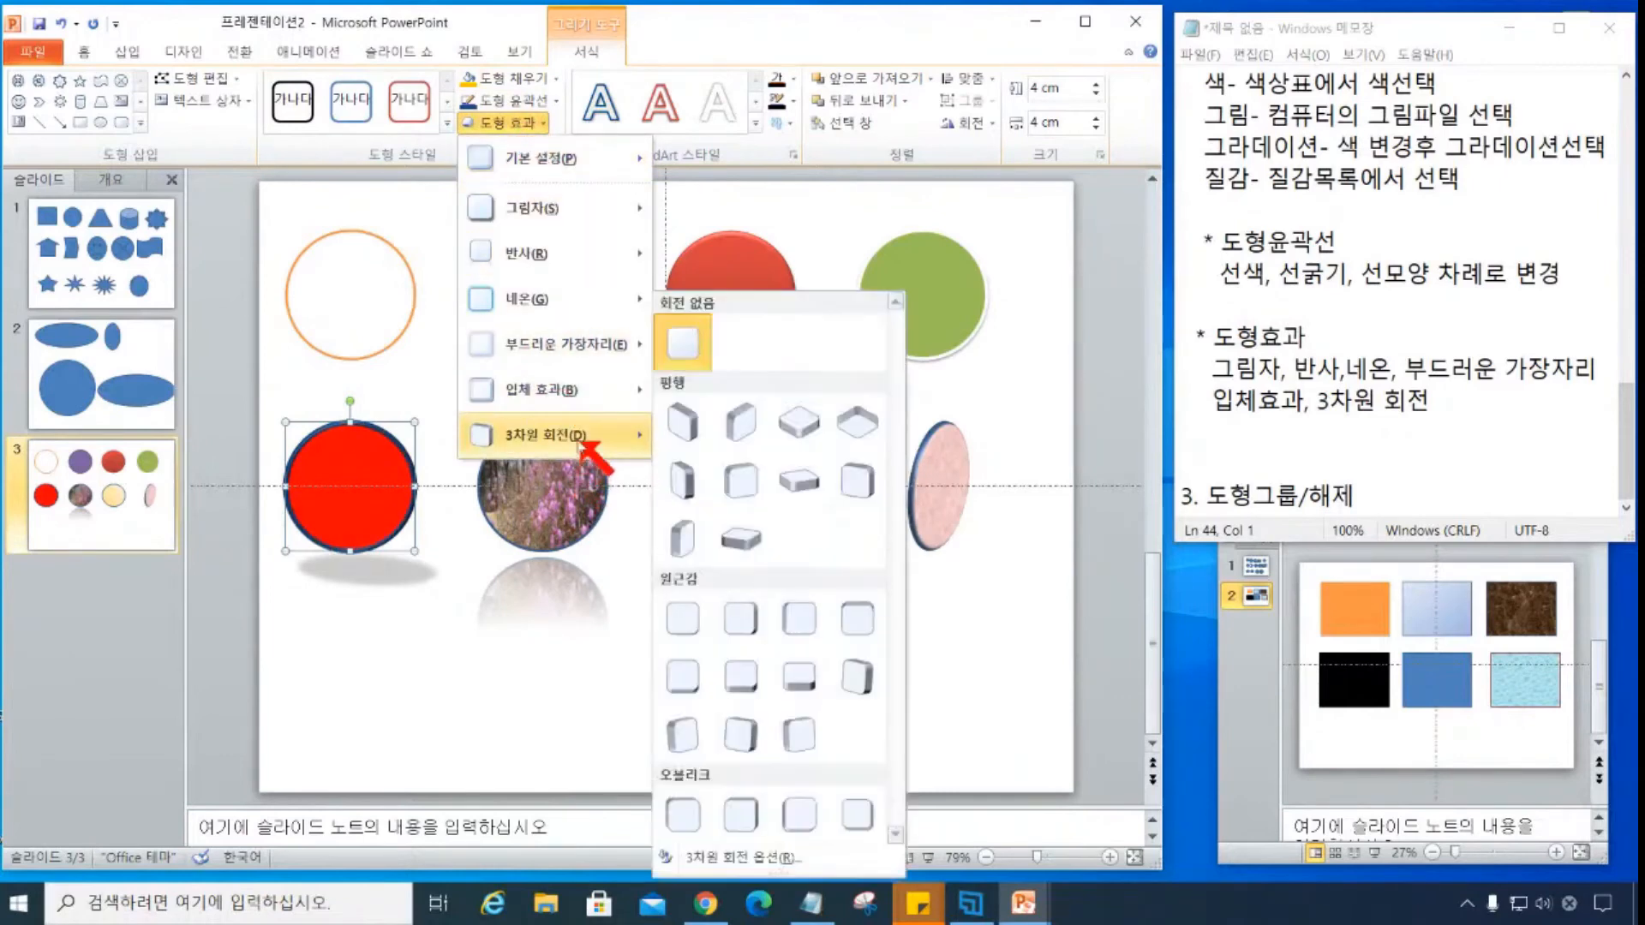
click(685, 681)
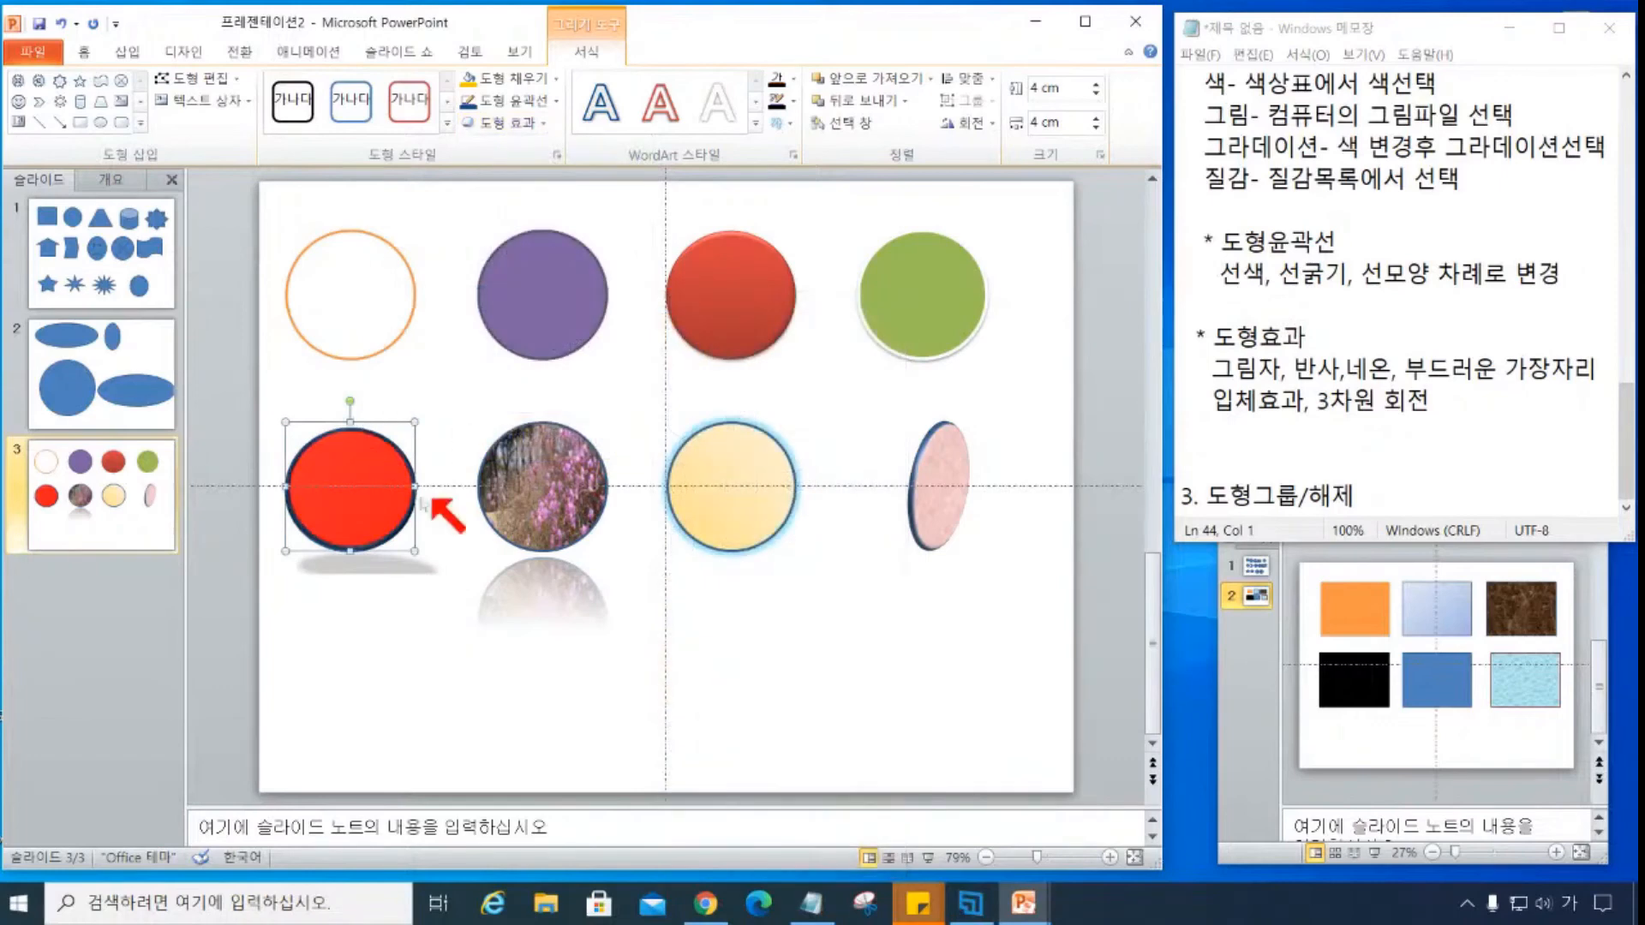
click(351, 625)
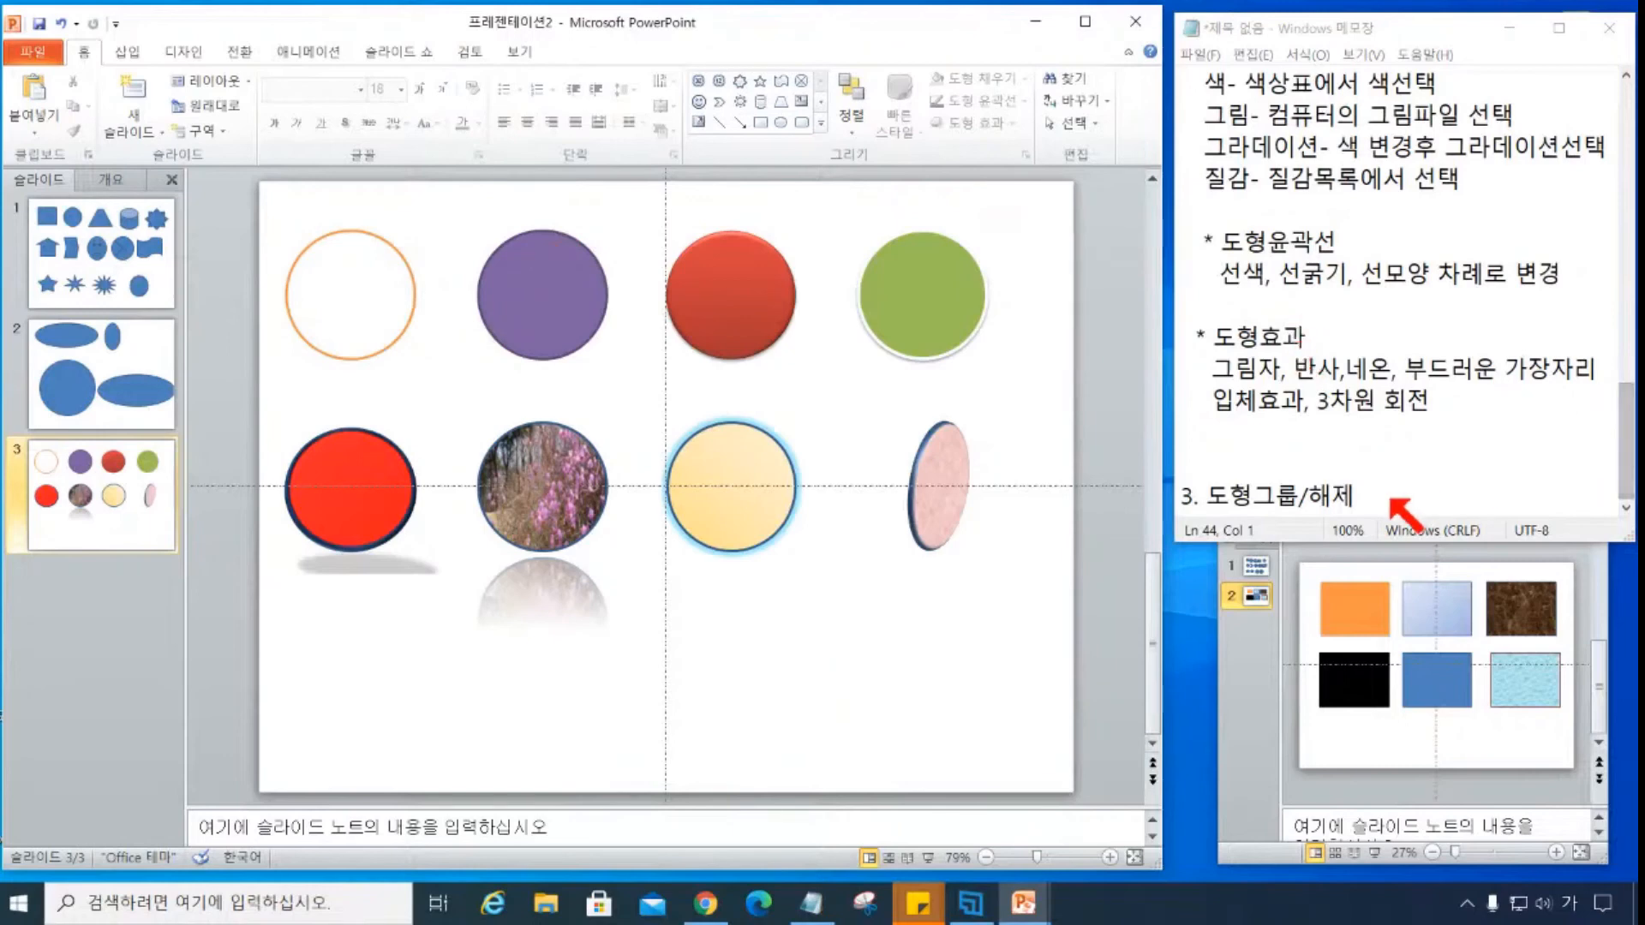
- Switch to Notepad and add six blank lines after the heading "3. 도형그룹/해제"
click(1390, 501)
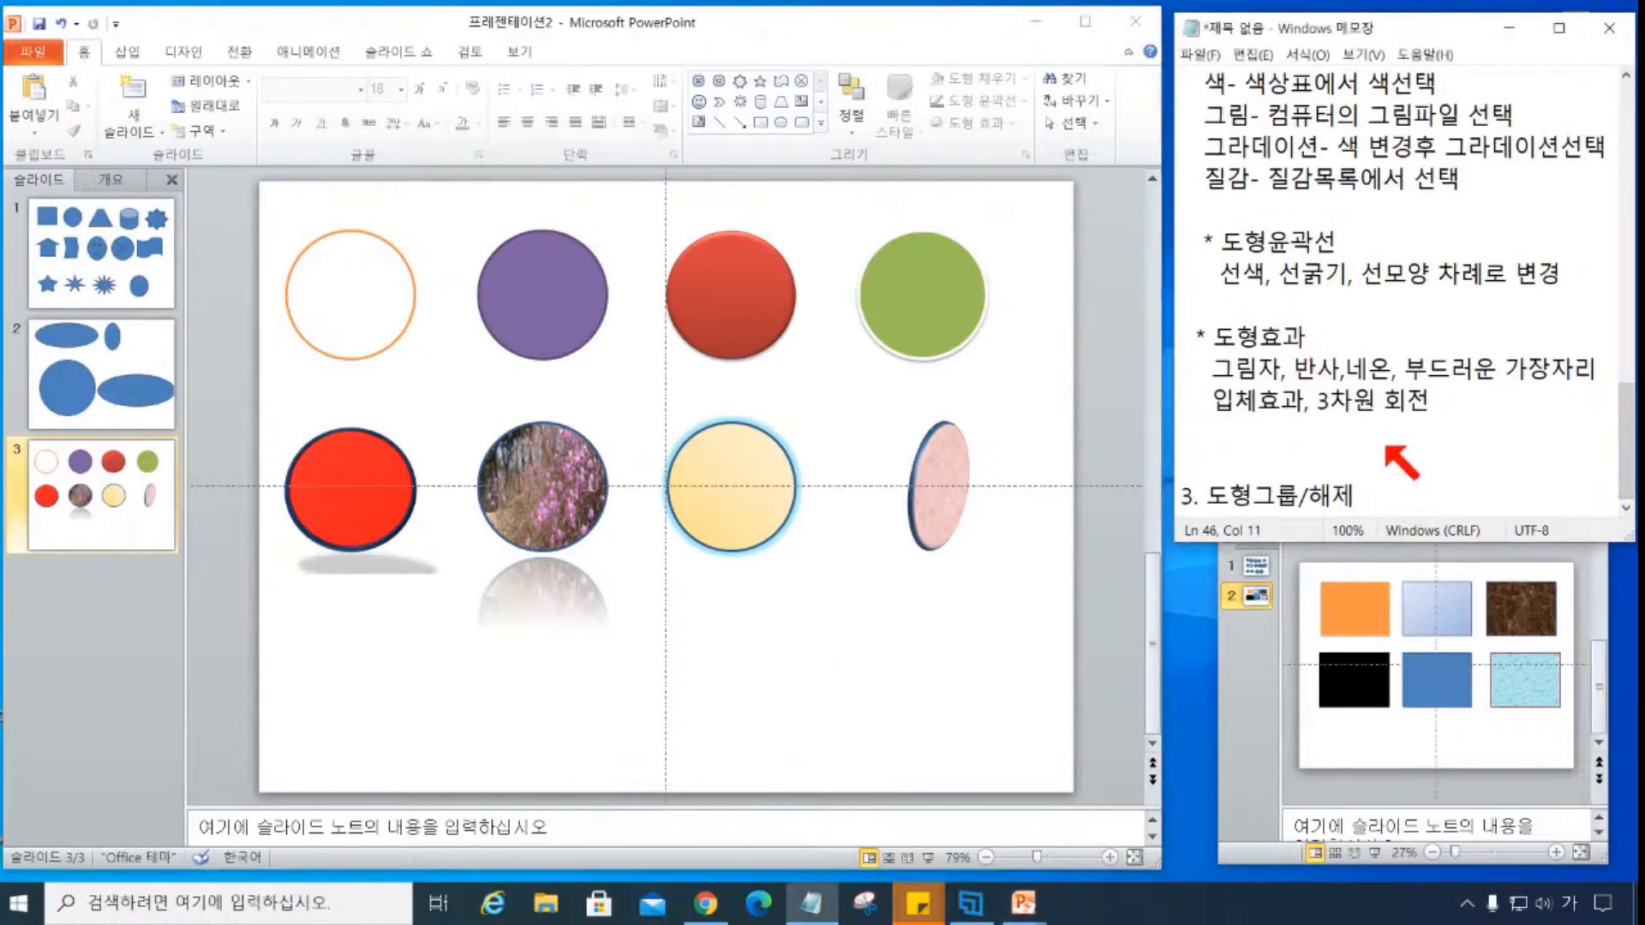
key(Return)
key(Return)
key(Return)
key(Return)
key(Return)
key(Return)
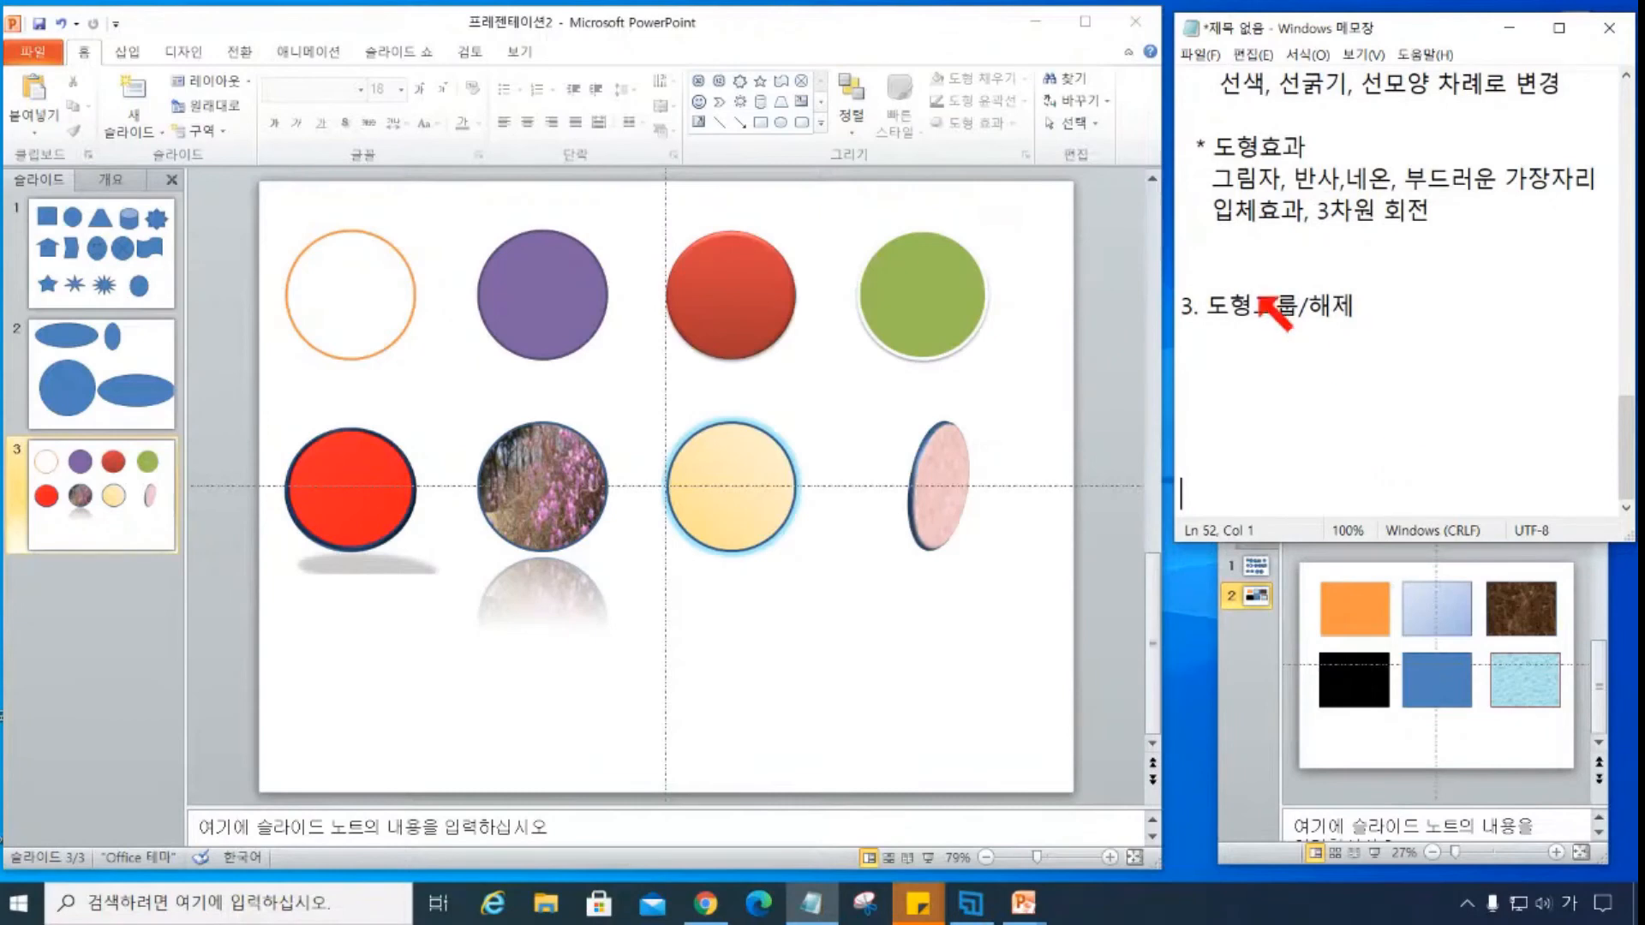
- Switch to PowerPoint and select the circles of the upper and lower rows individually, one after another
mouse_move(548, 491)
mouse_down()
mouse_move(566, 469)
mouse_move(548, 490)
mouse_up()
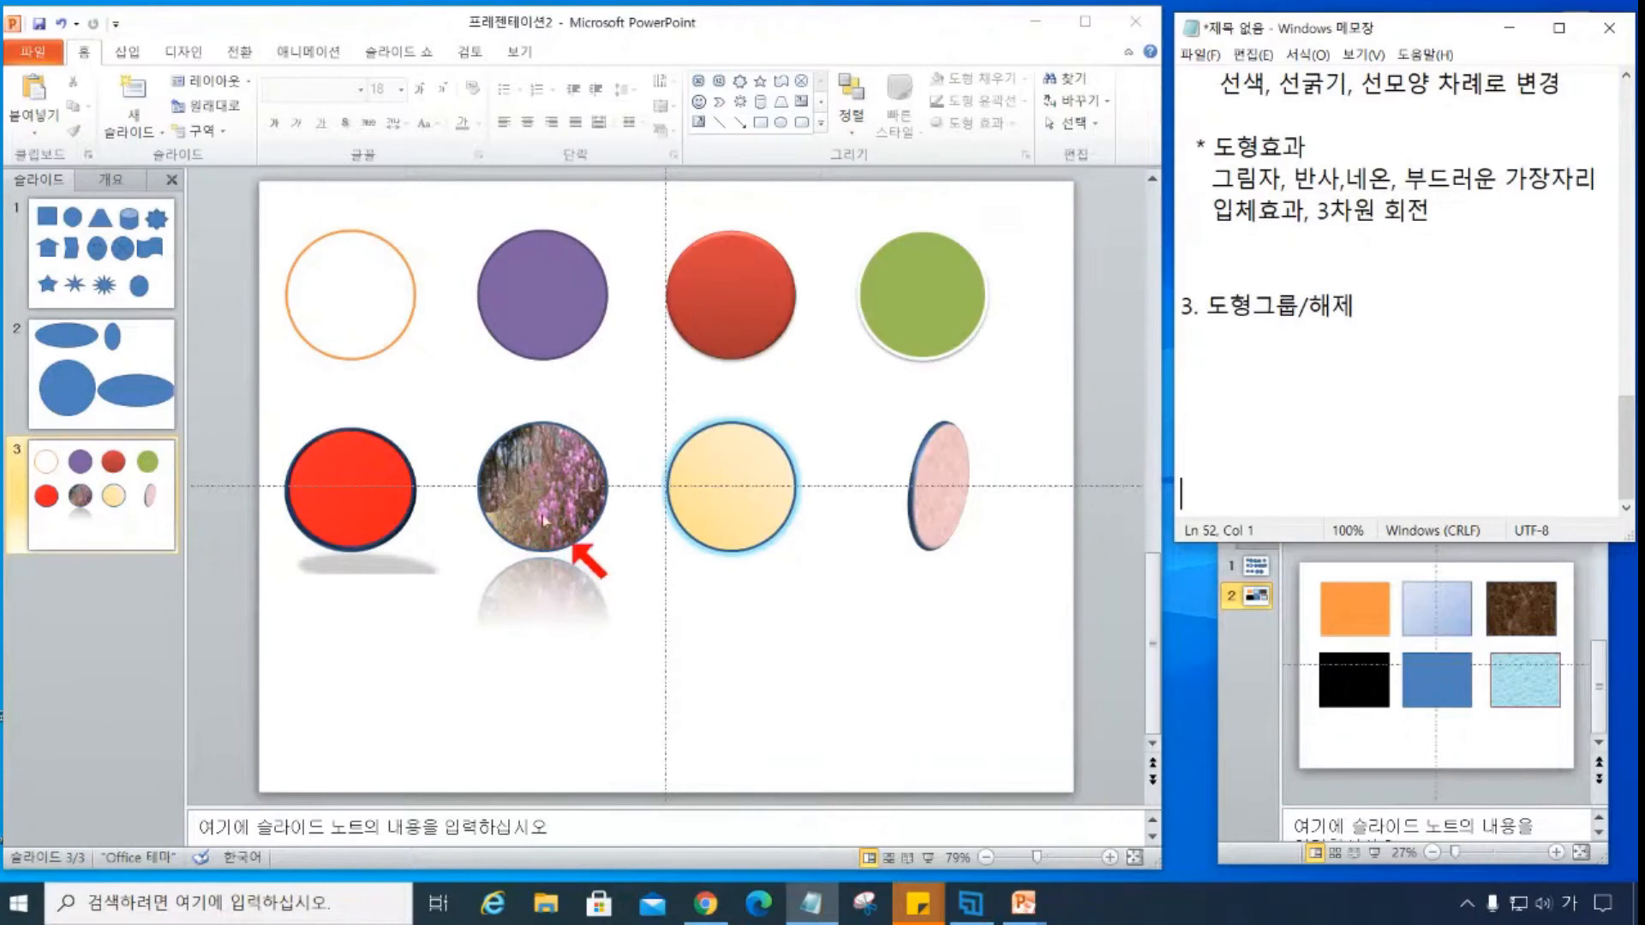
click(372, 320)
click(527, 318)
click(730, 319)
click(937, 312)
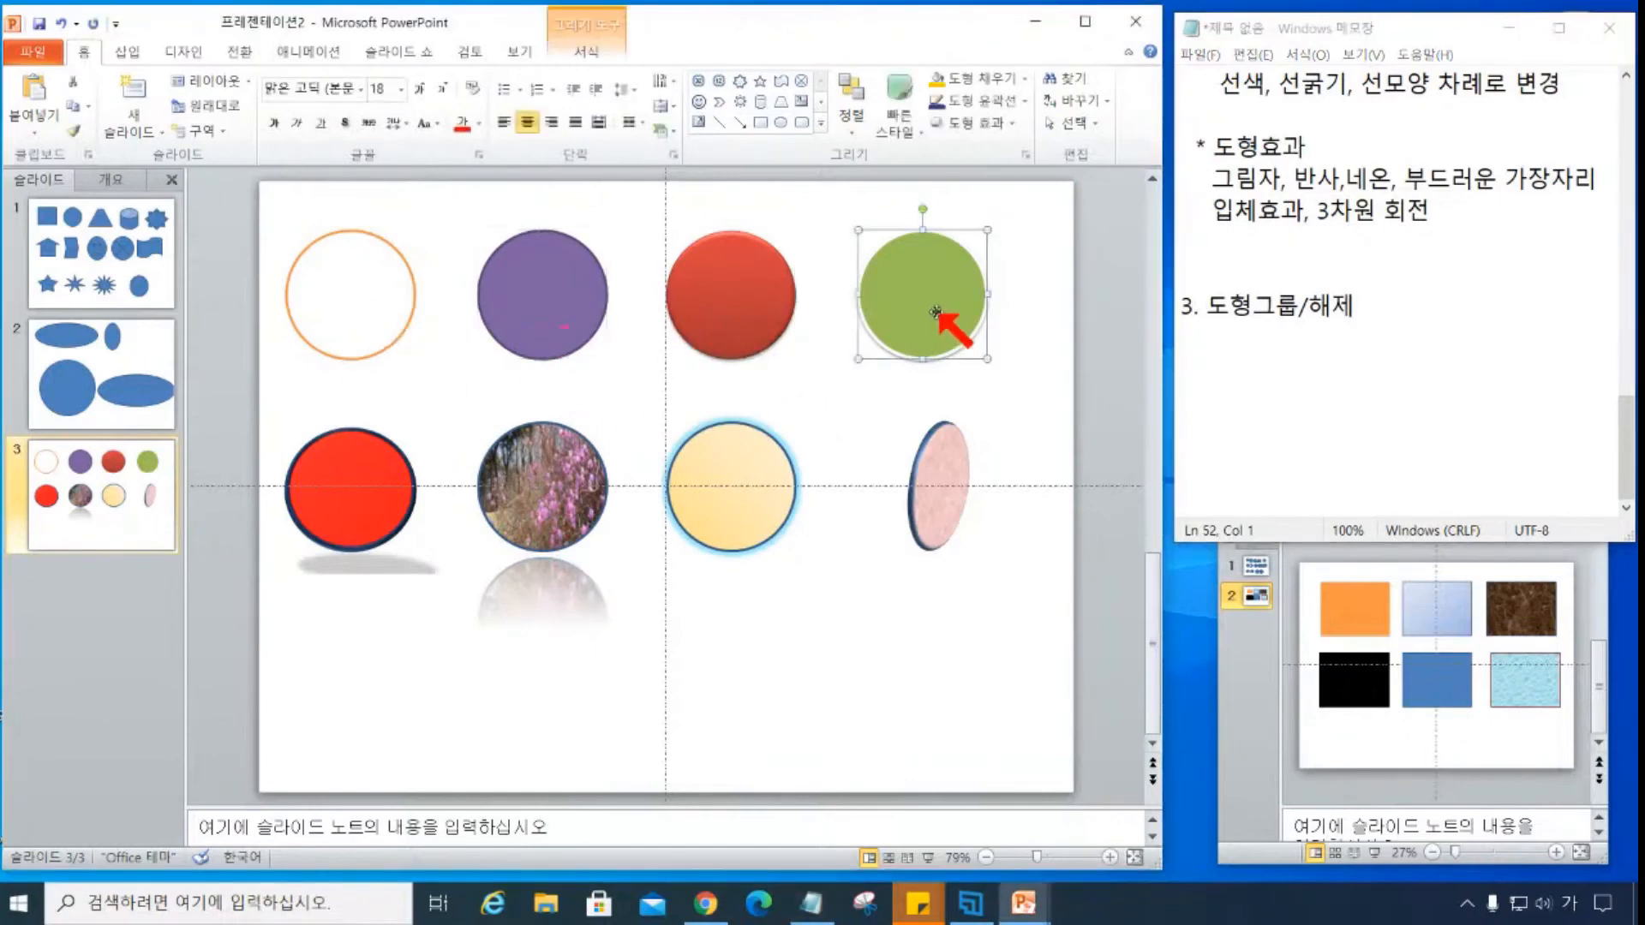
click(361, 494)
click(537, 492)
click(724, 481)
click(963, 475)
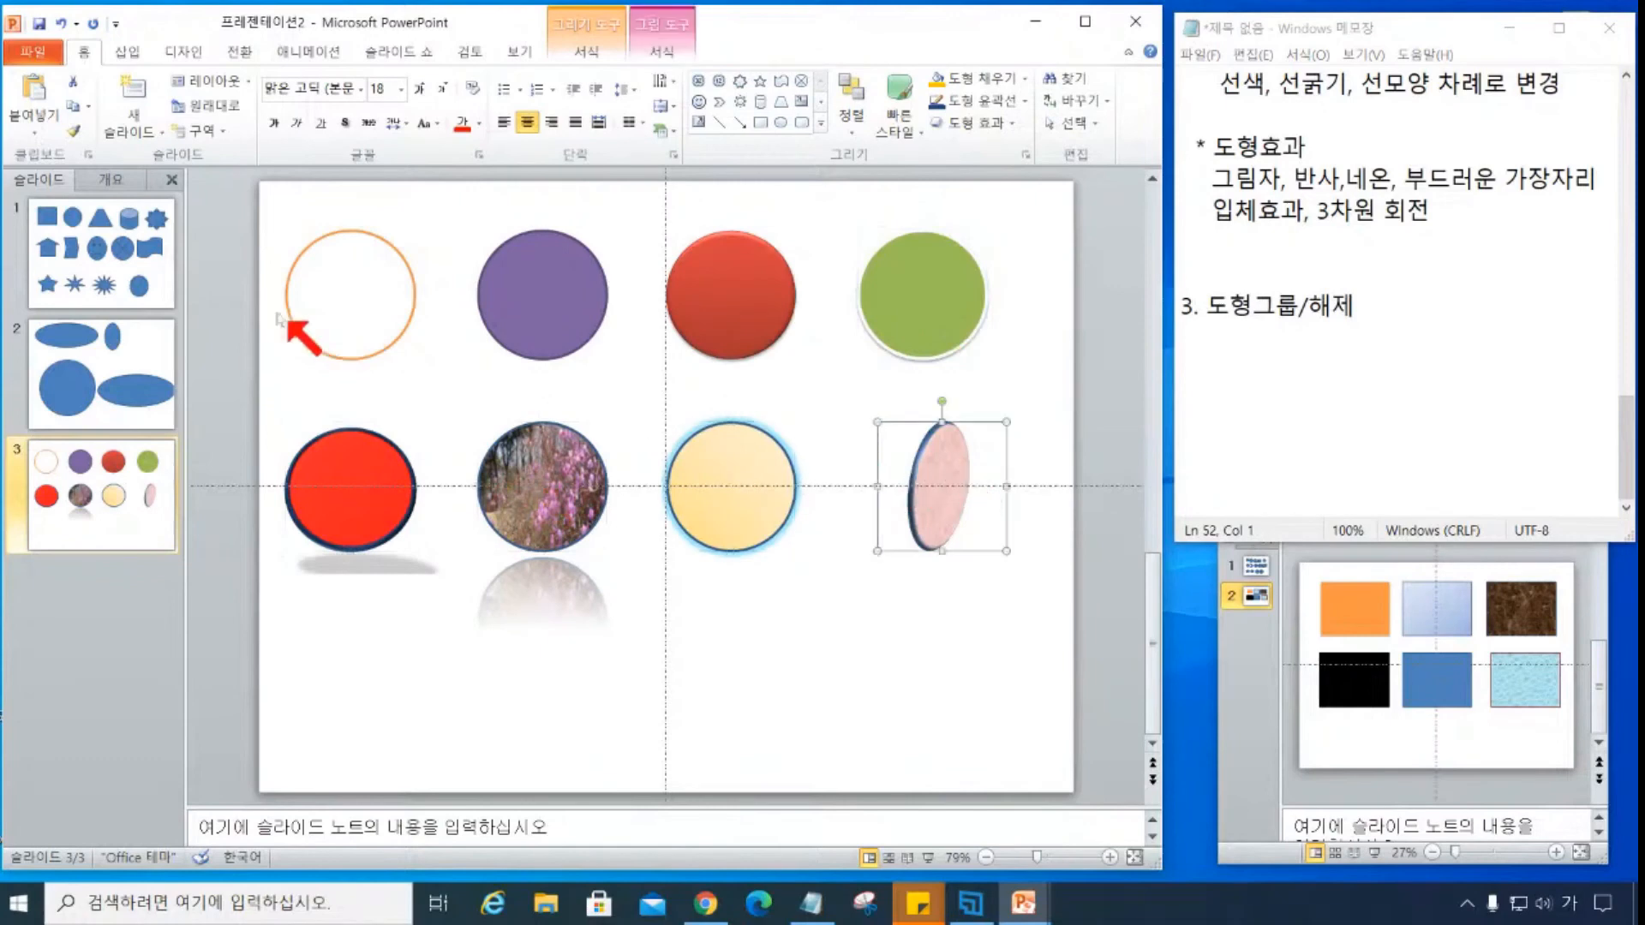
- Move the orange-outlined white circle slightly up and left, select the other upper-row circles one by one, and undo the move
click(347, 300)
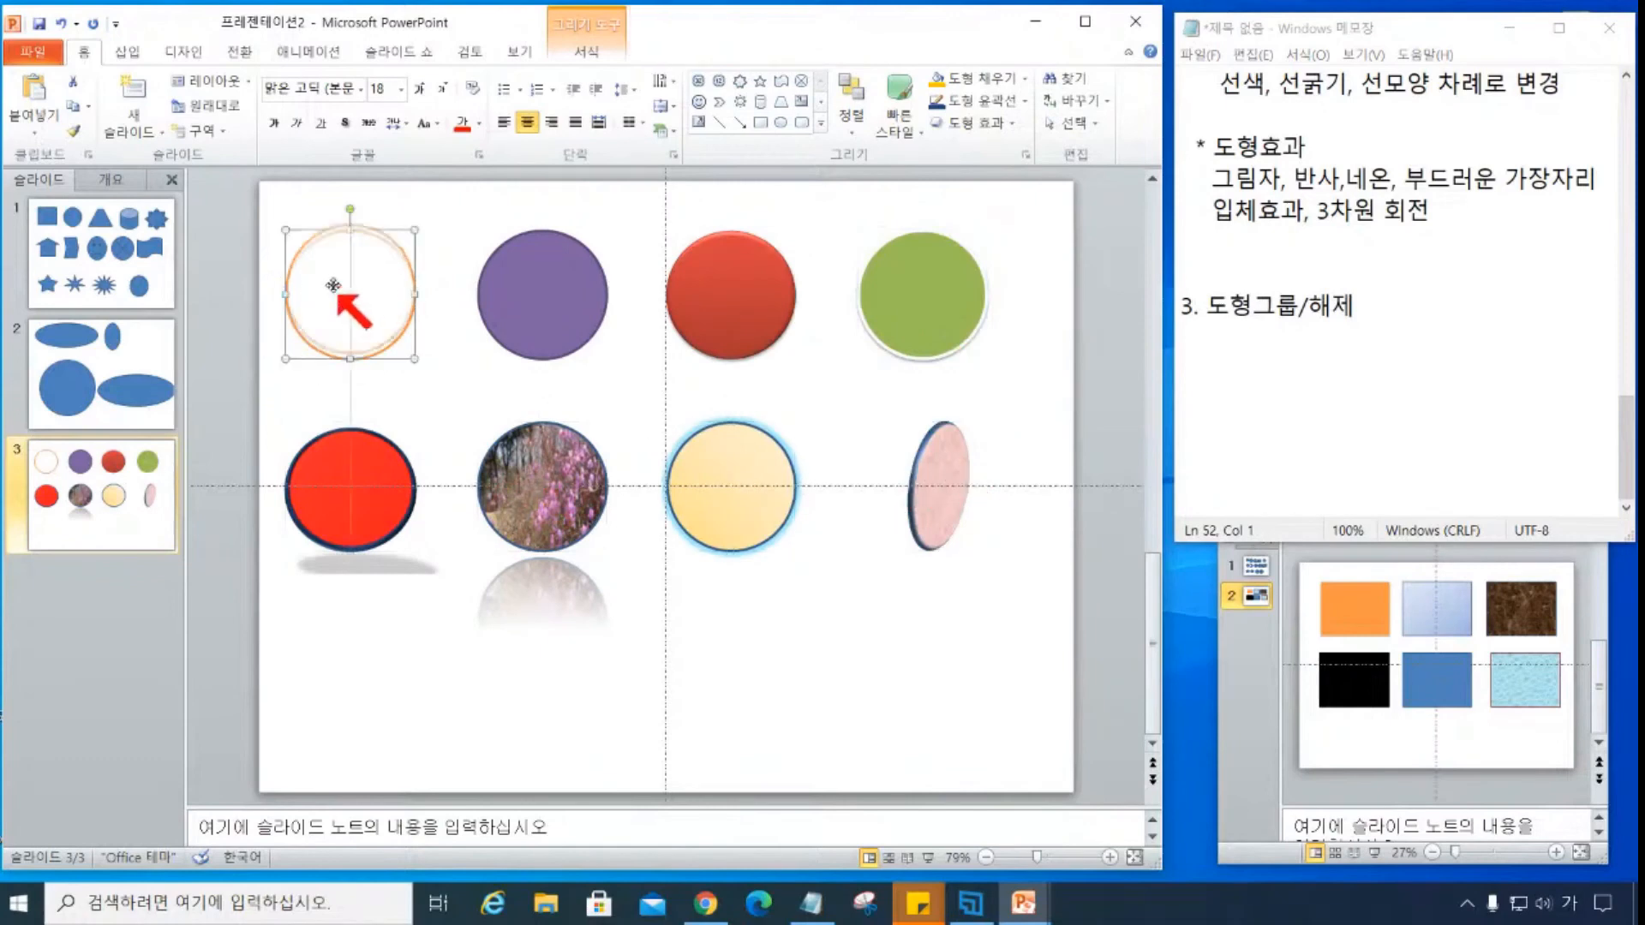
drag(339, 291, 321, 244)
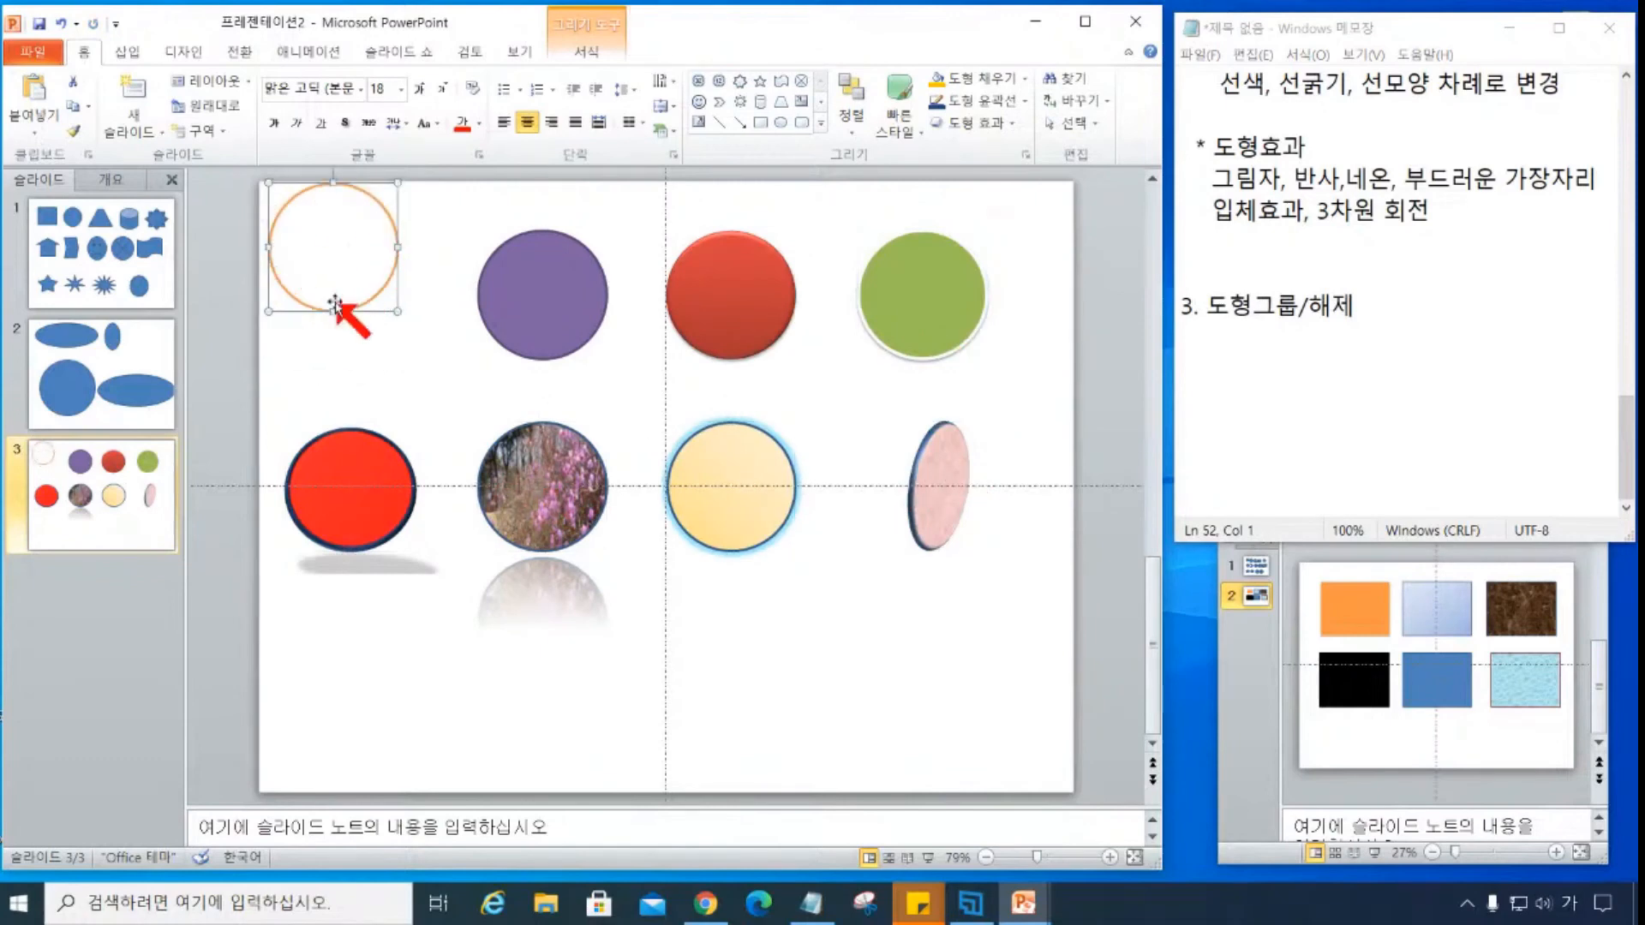
click(527, 321)
click(722, 303)
click(968, 300)
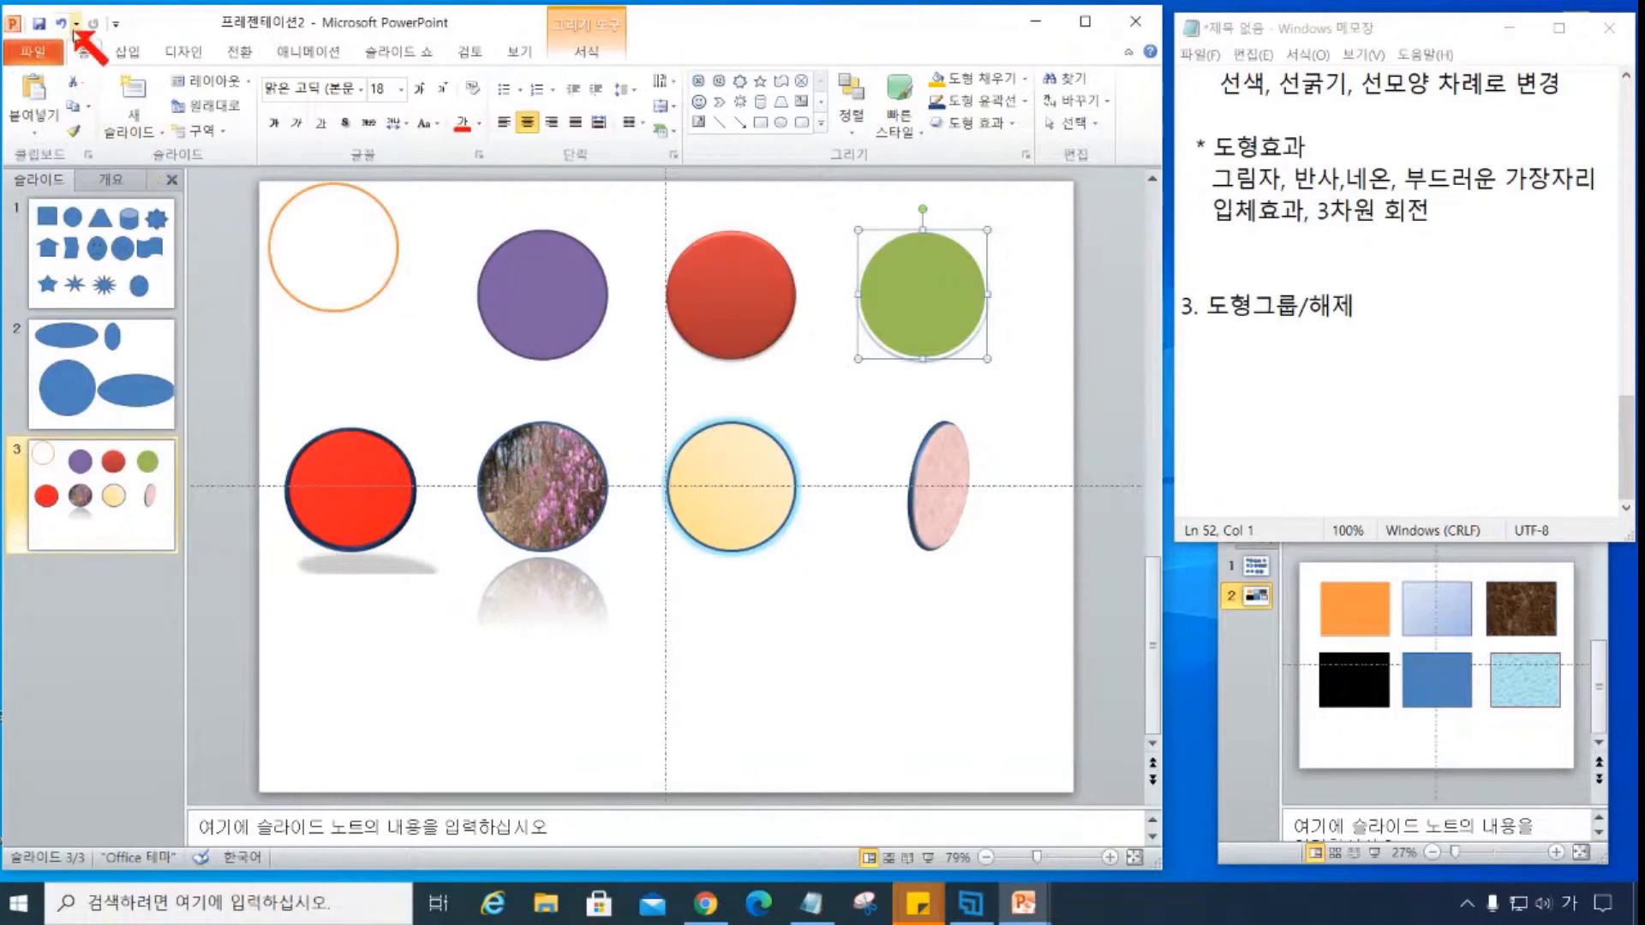
click(61, 24)
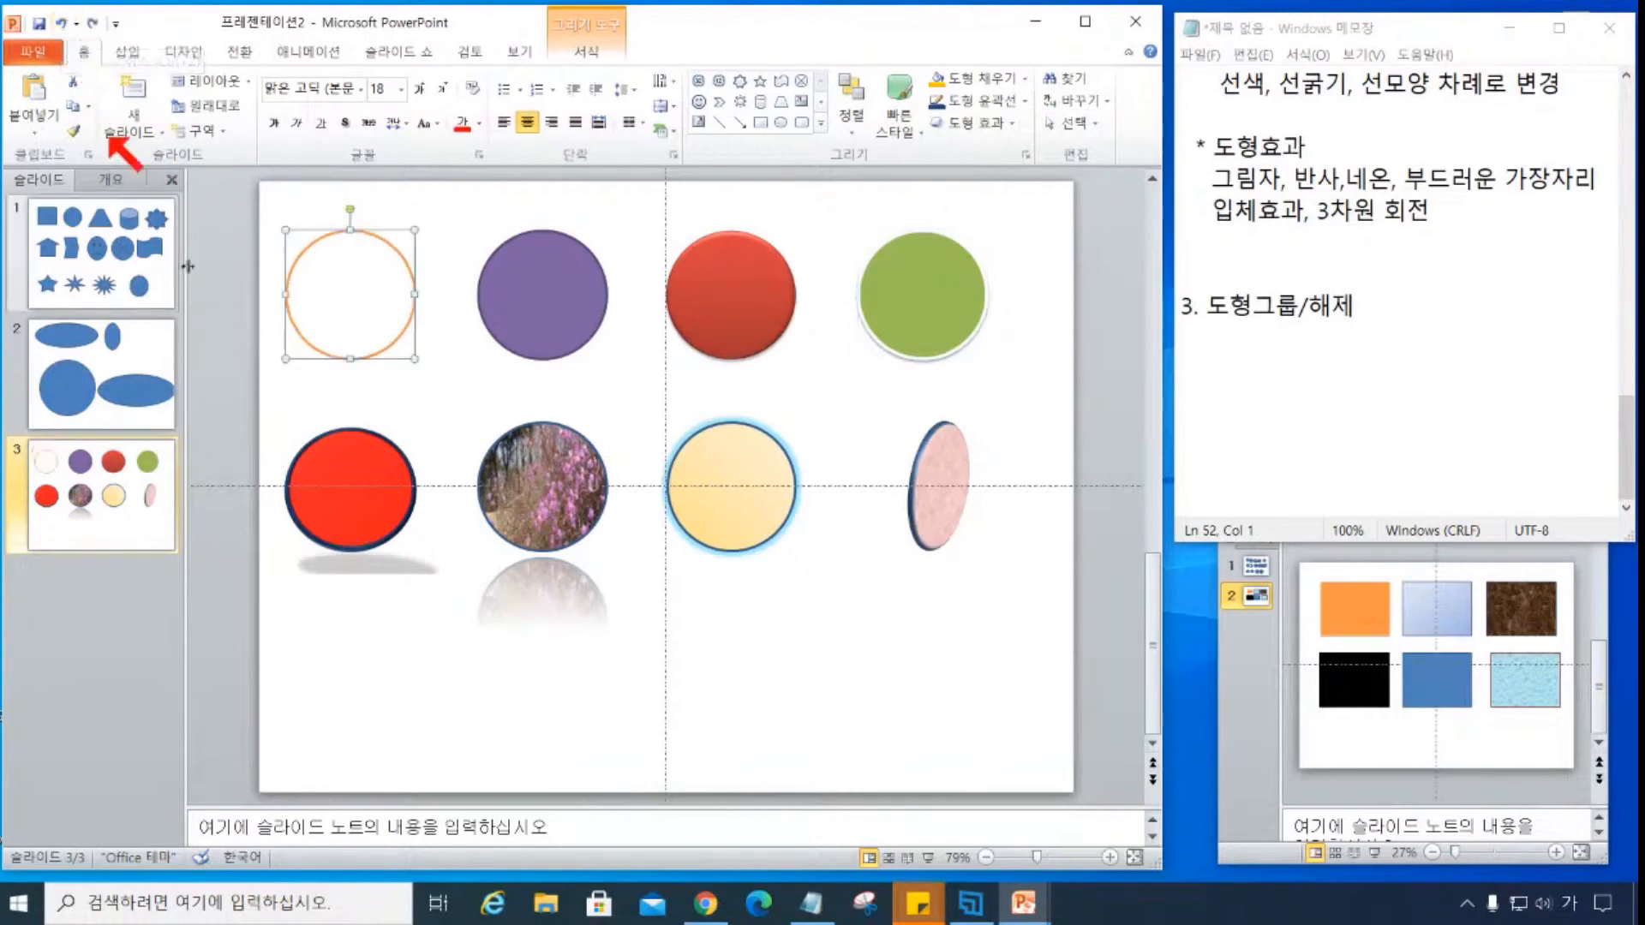
- Select all four circles of the upper row together: the white, purple, red and green ones
click(360, 301)
key(ctrl)
ctrl+click(527, 295)
ctrl+click(765, 312)
ctrl+click(909, 310)
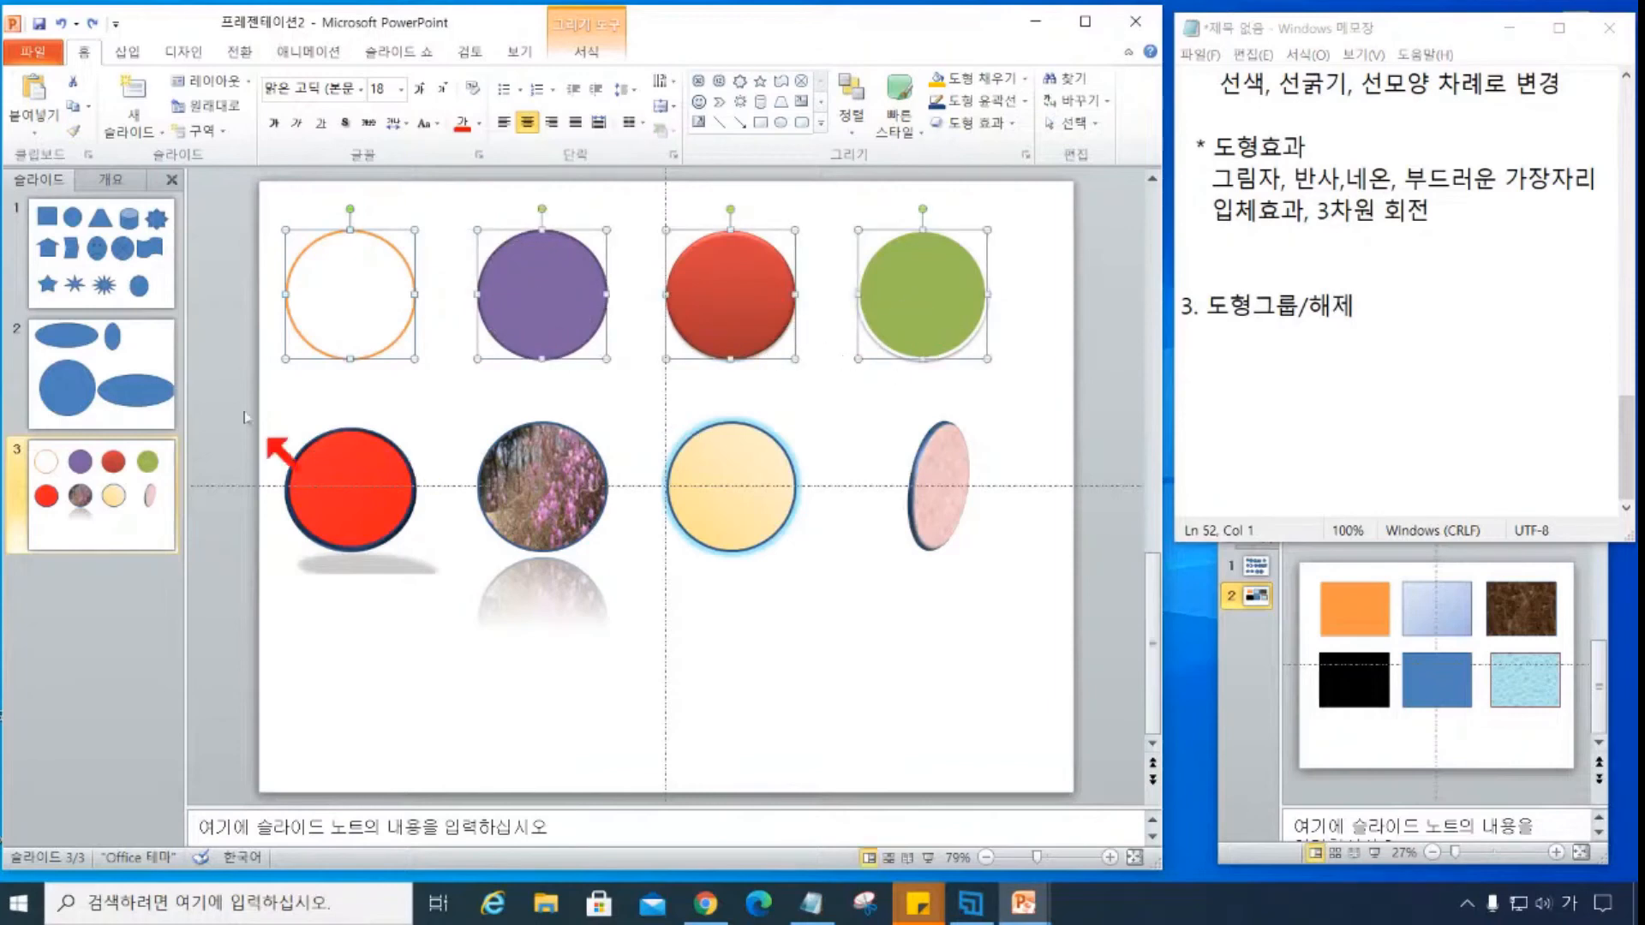
- Switch to Notepad and write "-> 여러도형 선택" on the line below the heading "3. 도형그룹/해제"
click(1204, 344)
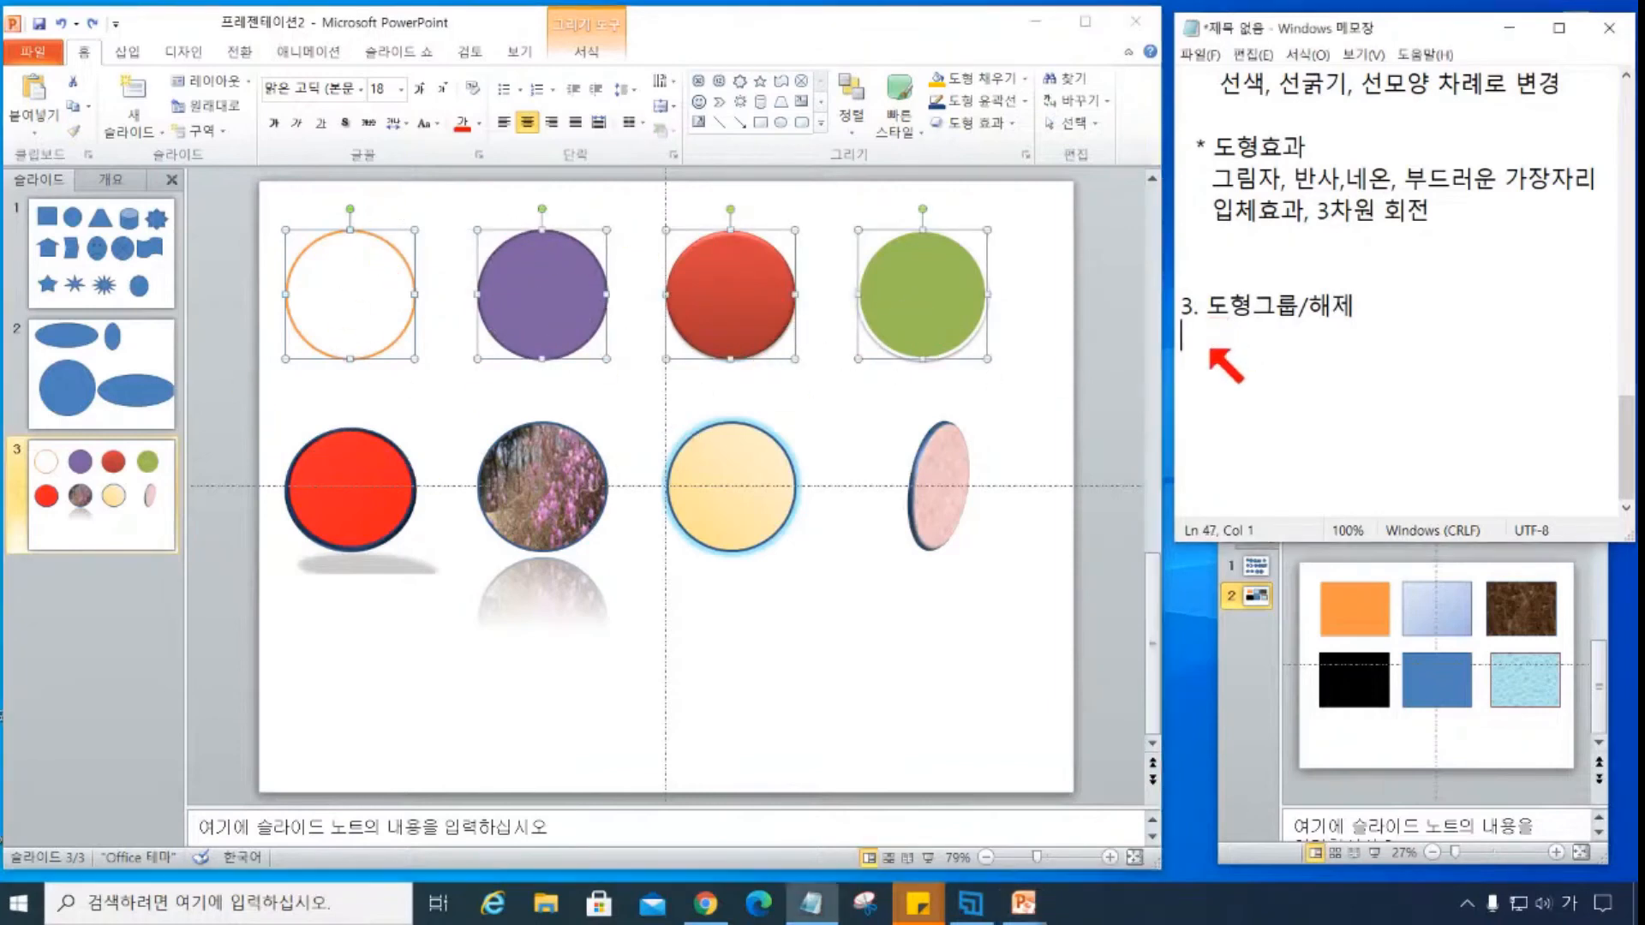
text(->)
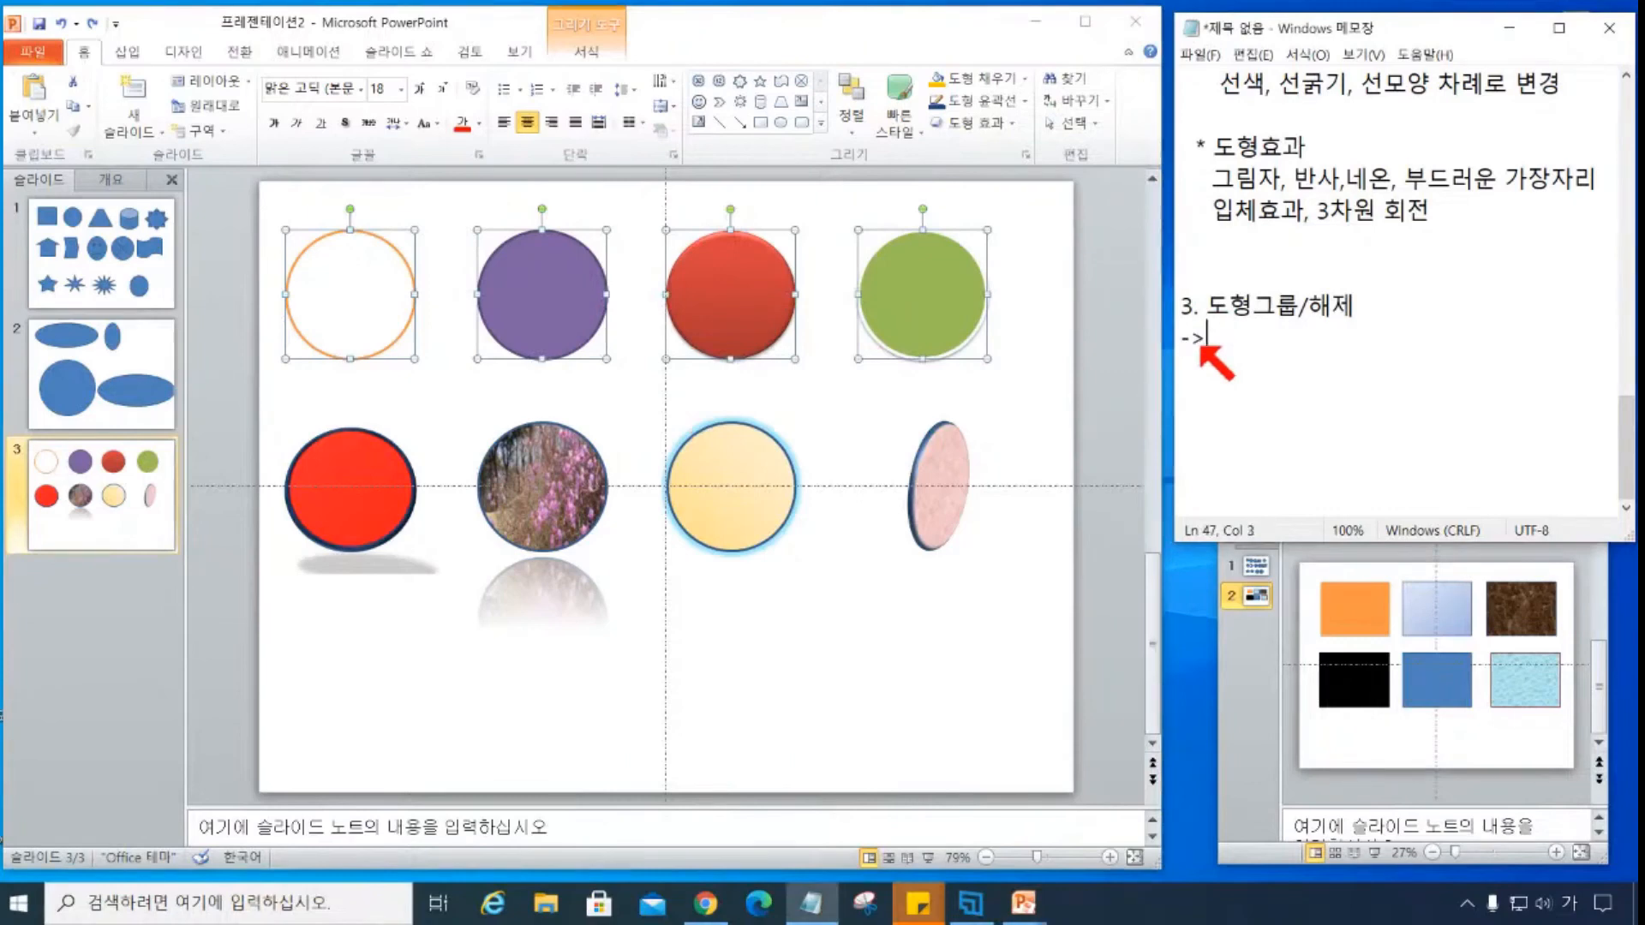
text( ㅇ여러도)
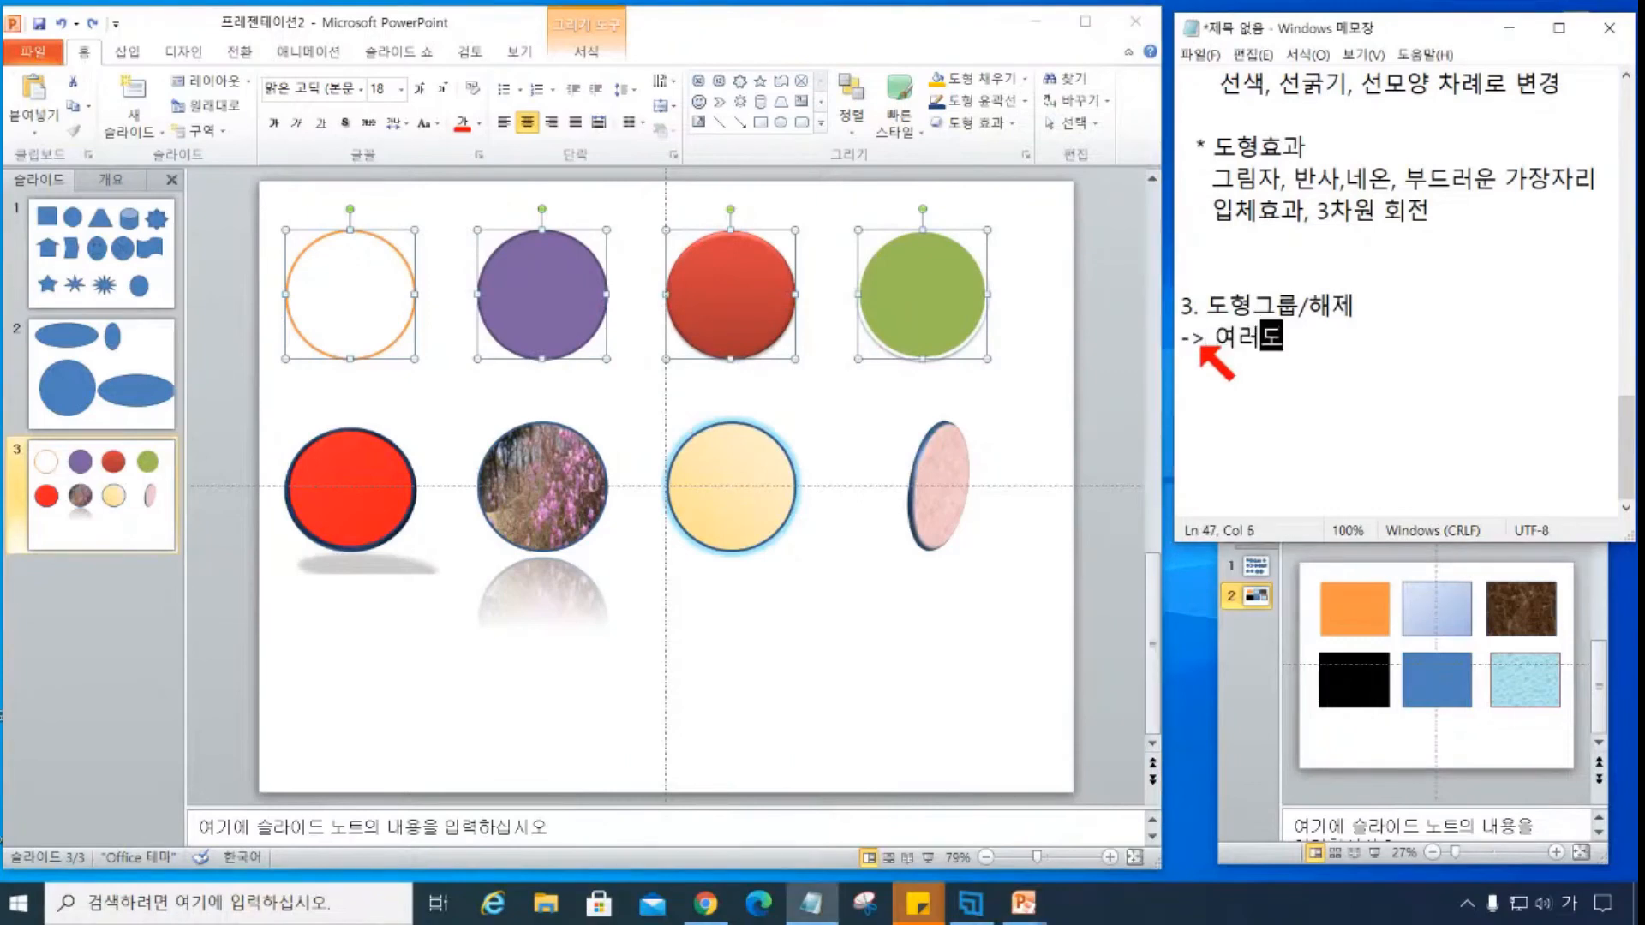
text(형 선ㅌㅐㄱ)
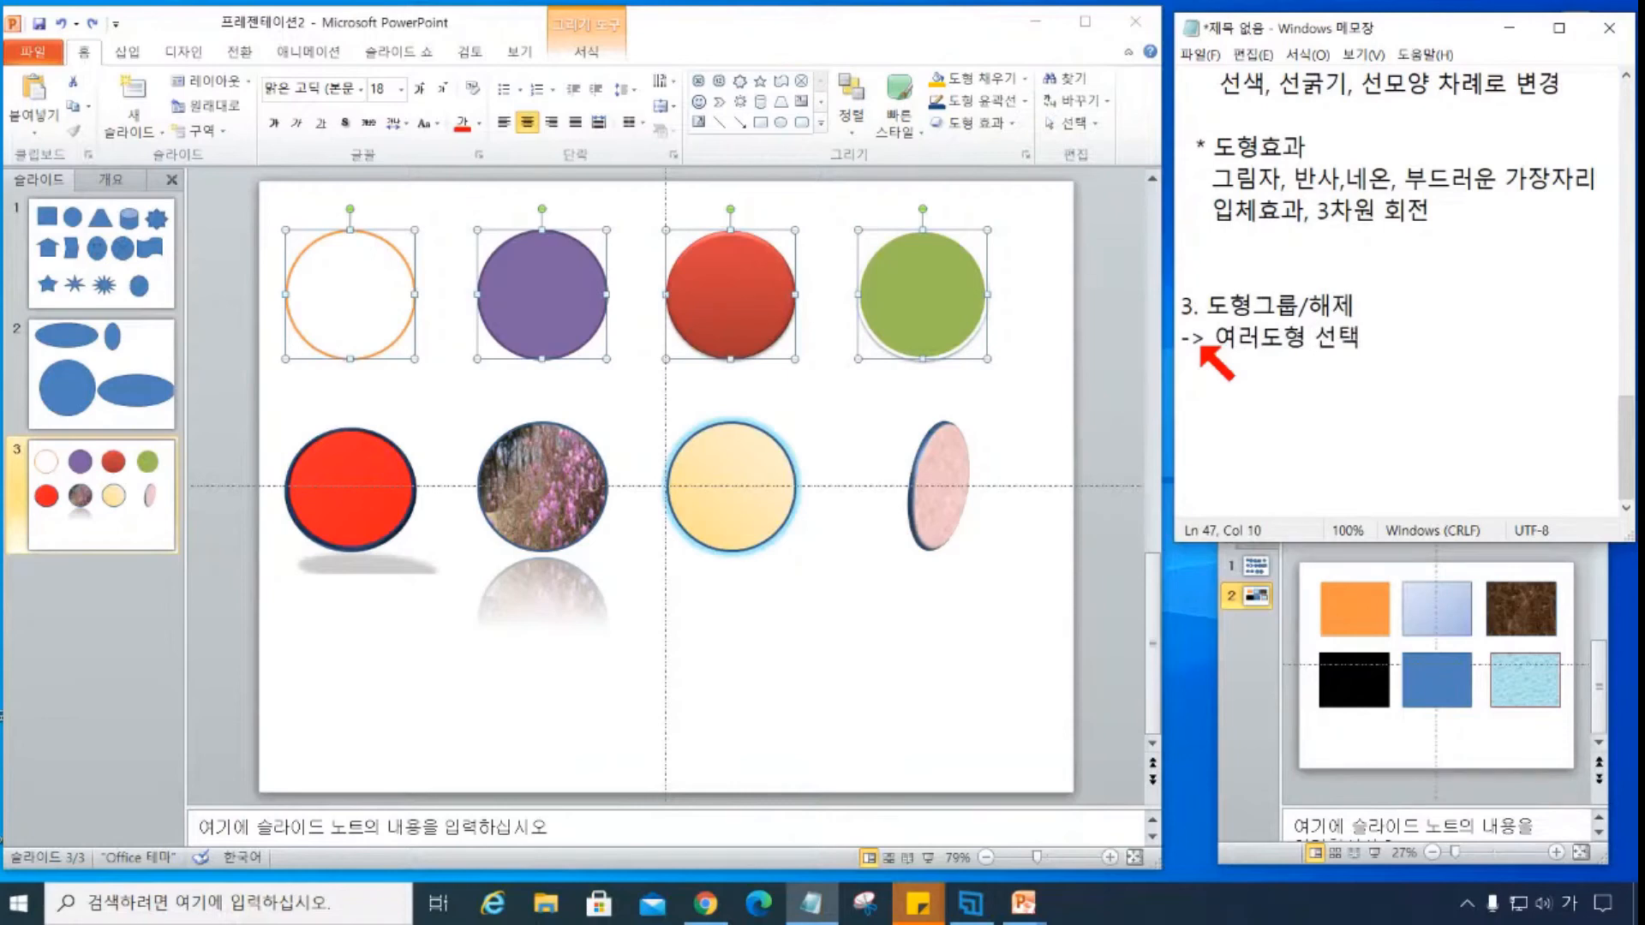
- Change the line below the heading "3. 도형그룹/해제" to "1) 여러도형 선택하기"
text(하기)
key(Home)
key(Delete)
key(Delete)
key(Delete)
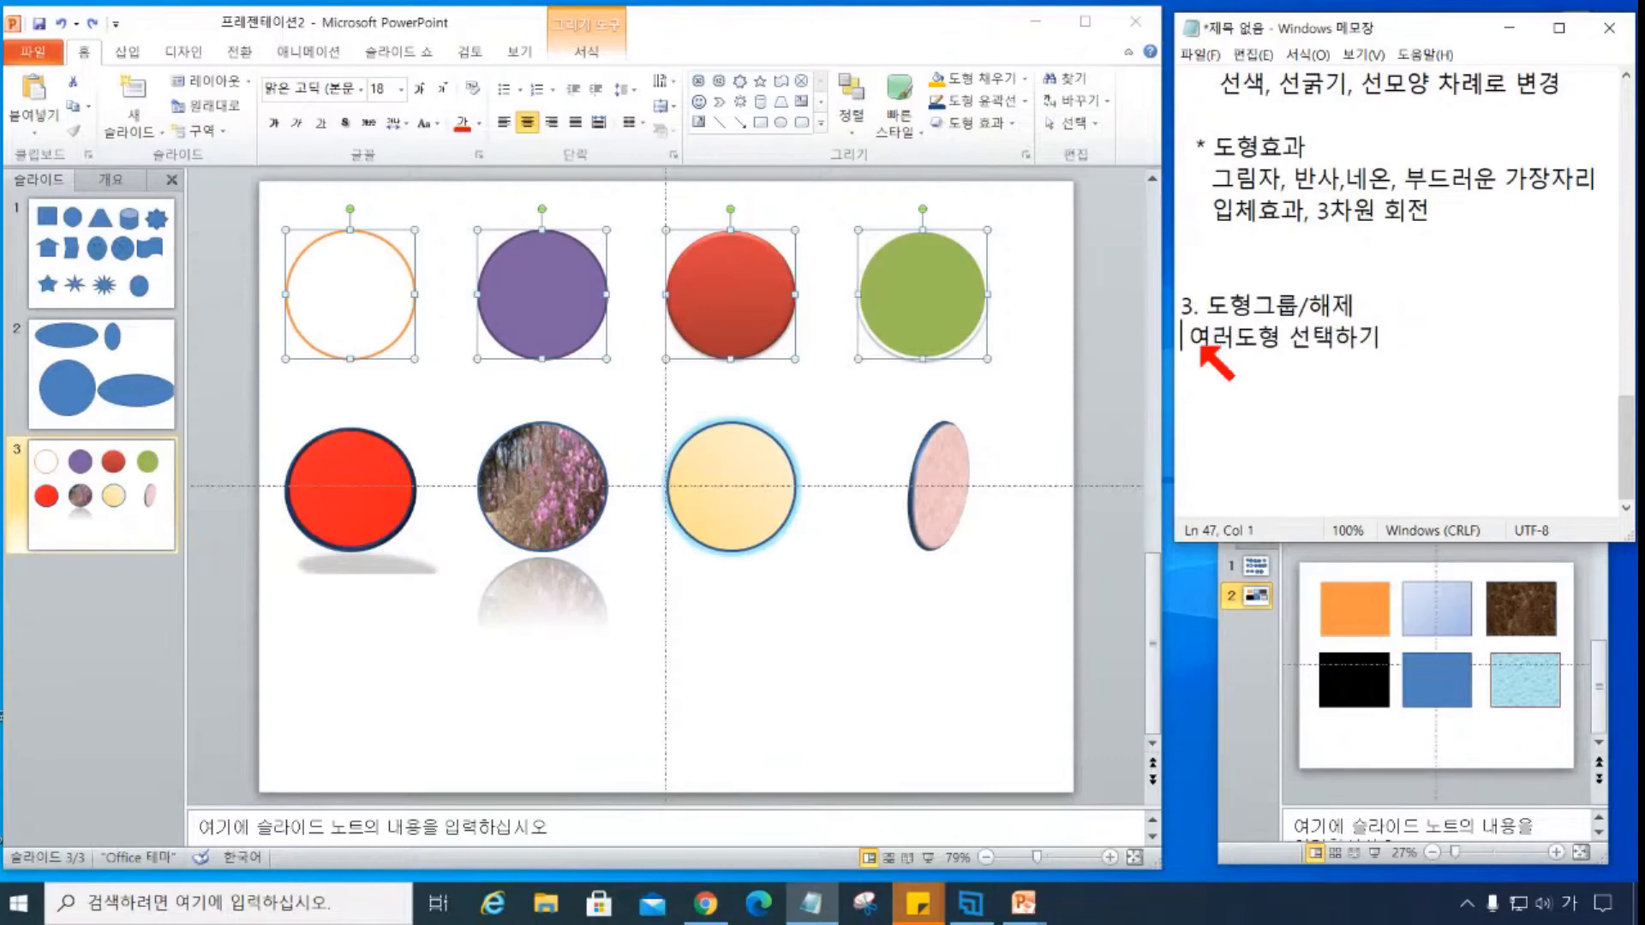
text(1))
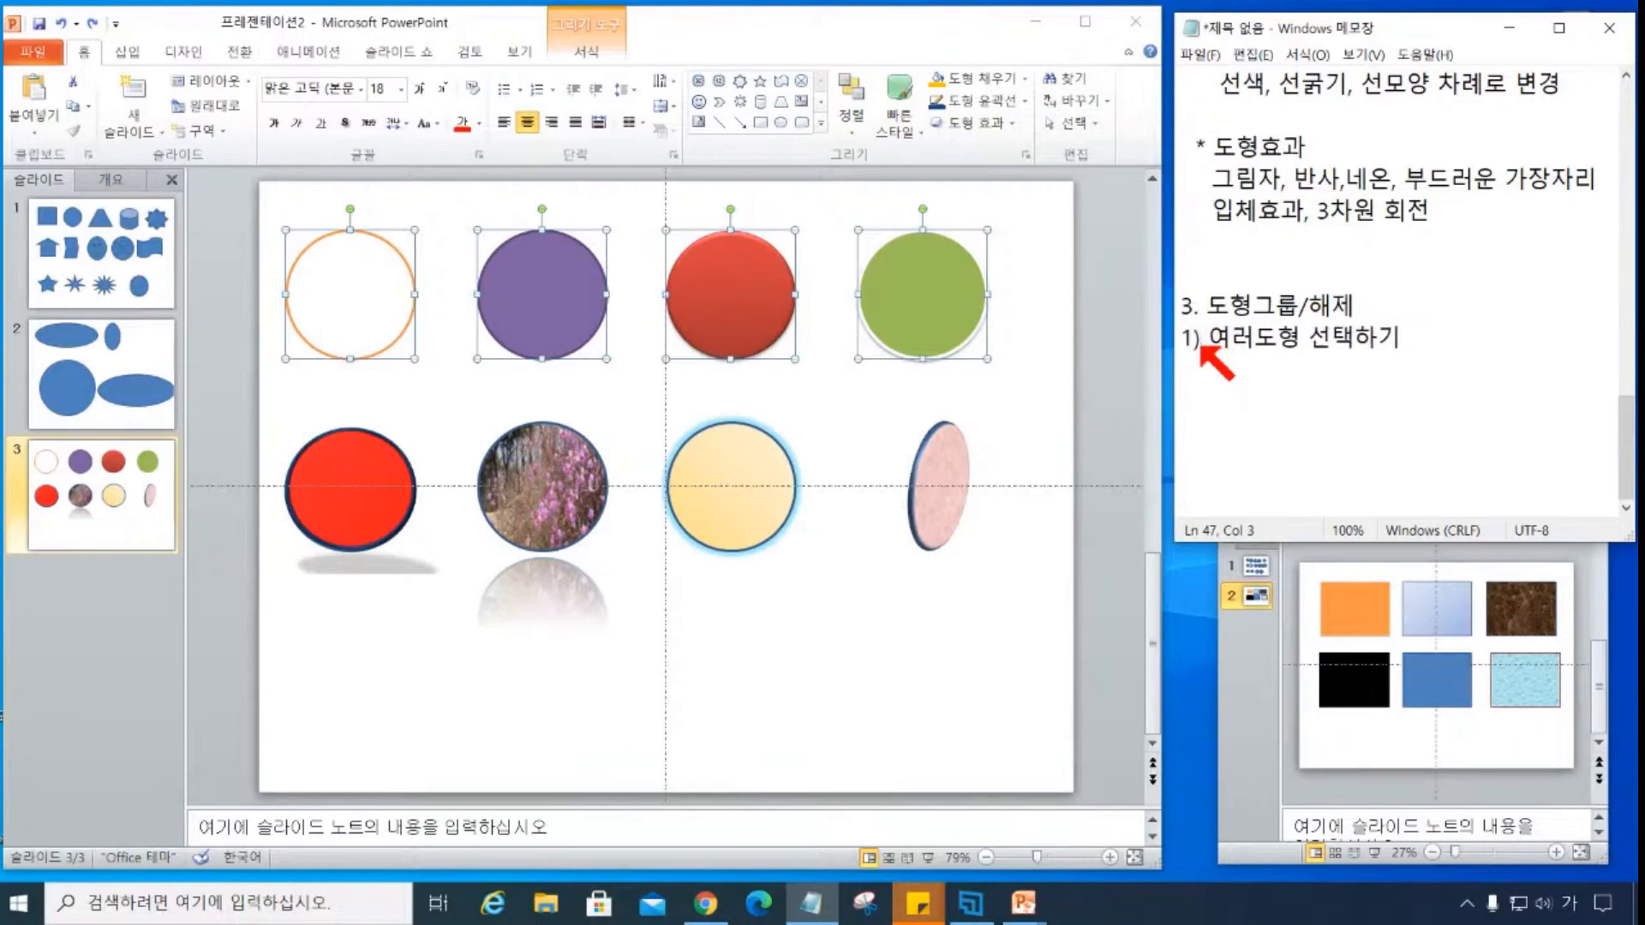
click(1424, 335)
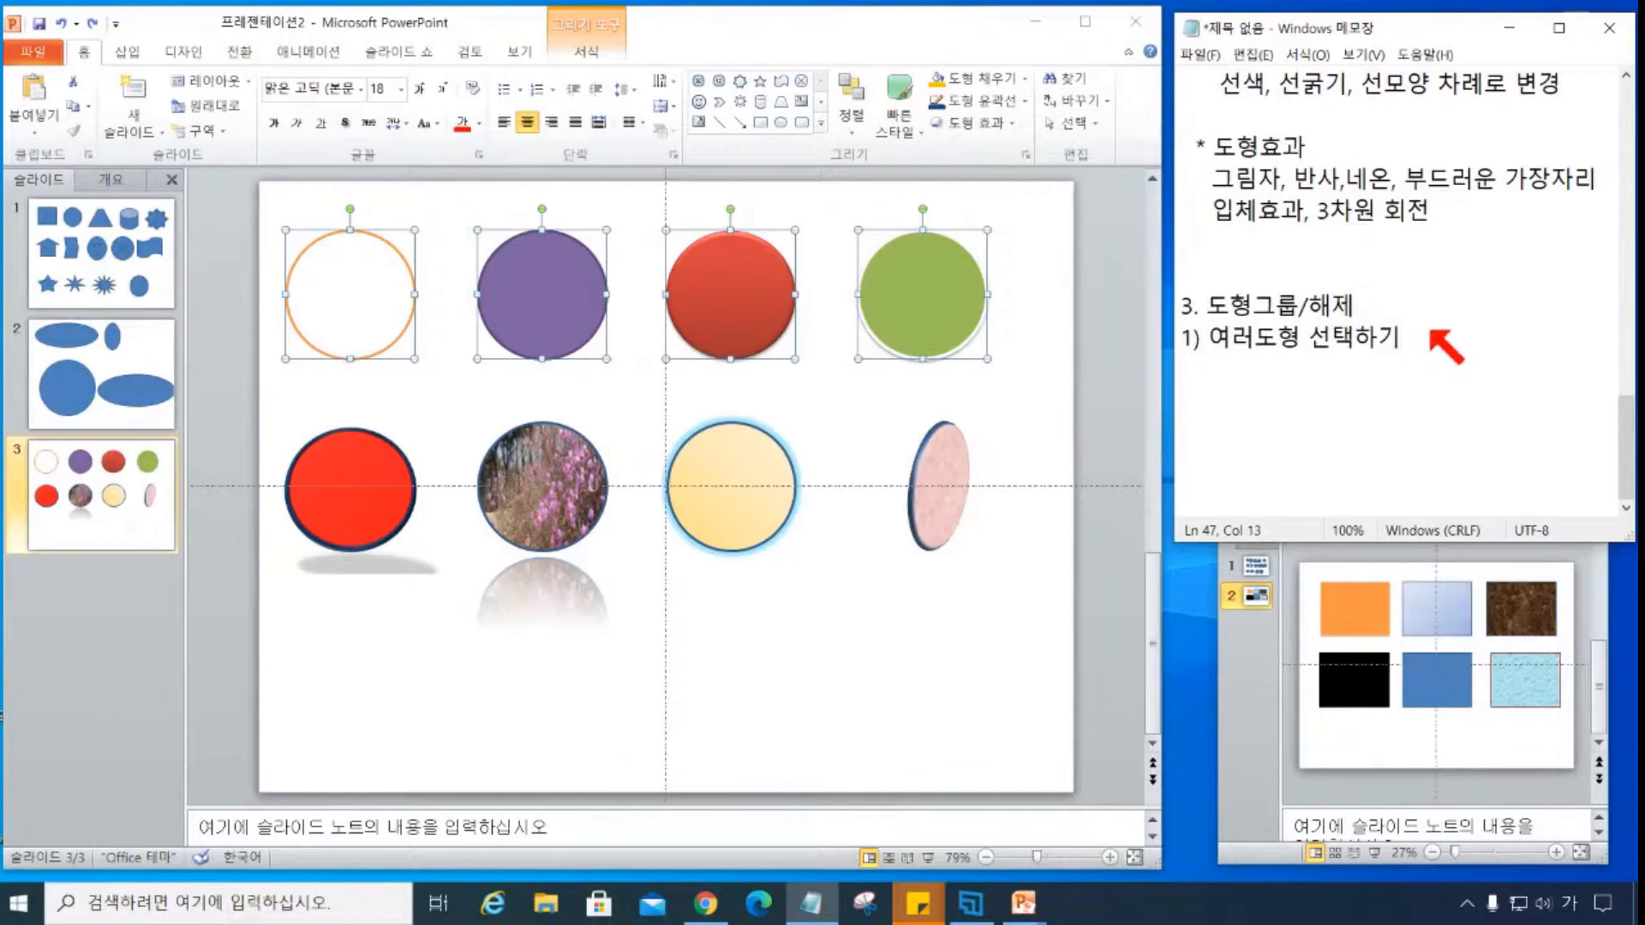
- Add a line reading "-> 첫번째도형 선택후 2번째 도형부터" below "1) 여러도형 선택하기"
key(Return)
text(-> 처음ㄷ)
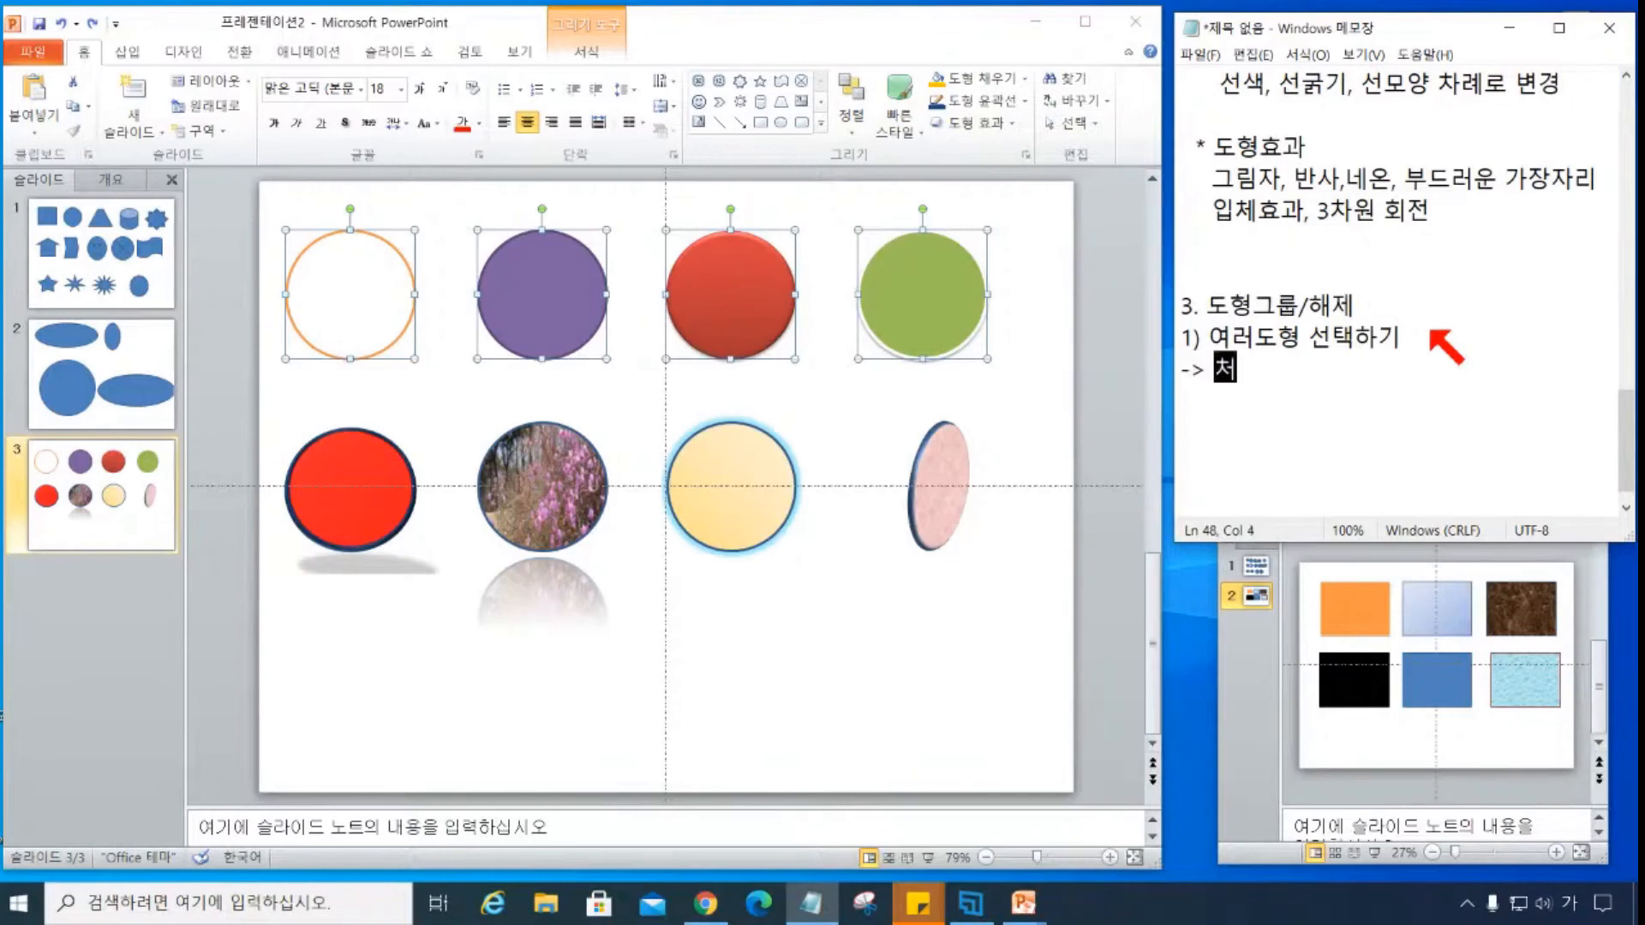
key(BackSpace)
key(BackSpace)
key(BackSpace)
text(ㅊ번)
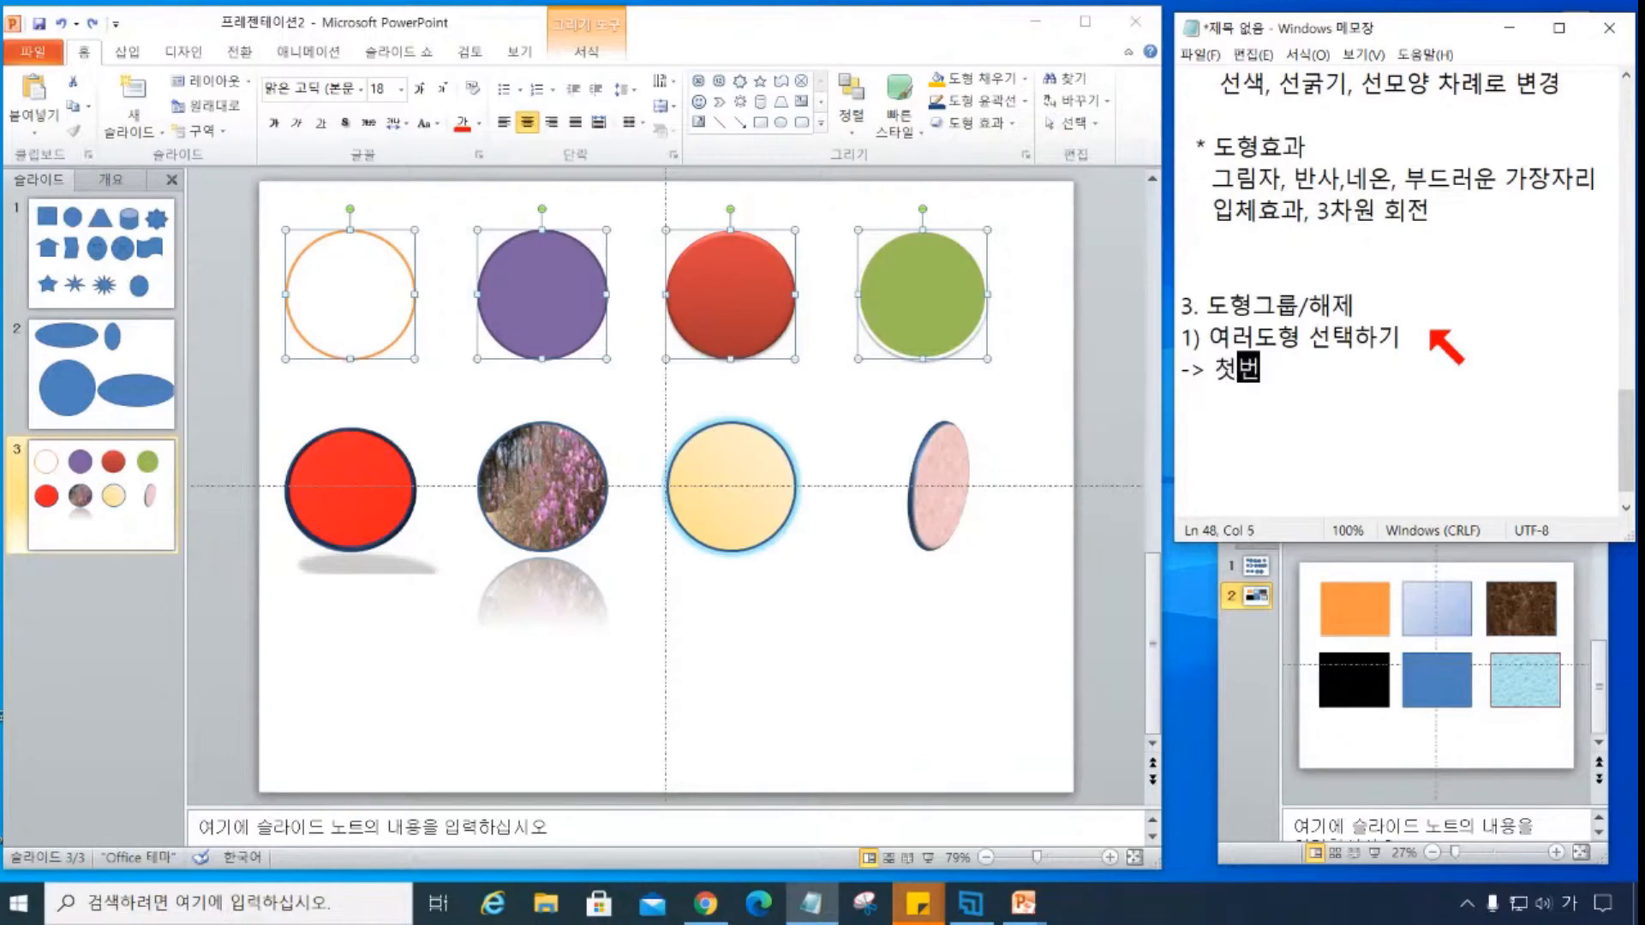
text(째도형 선택후)
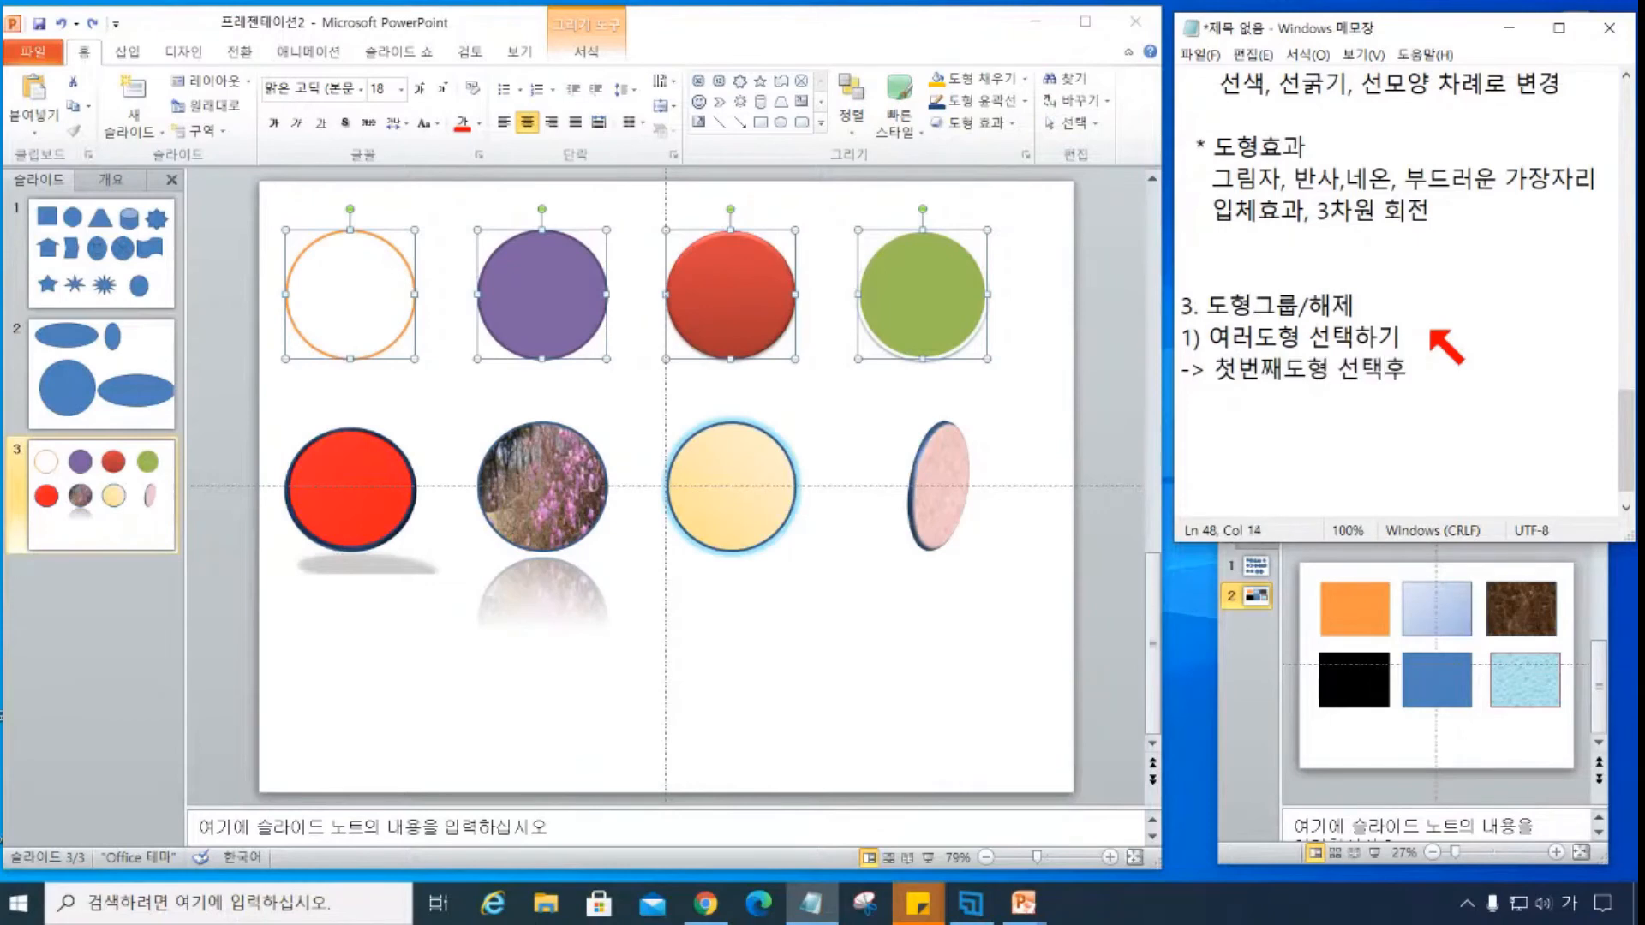
text( 2번째이)
key(BackSpace)
text(도형부)
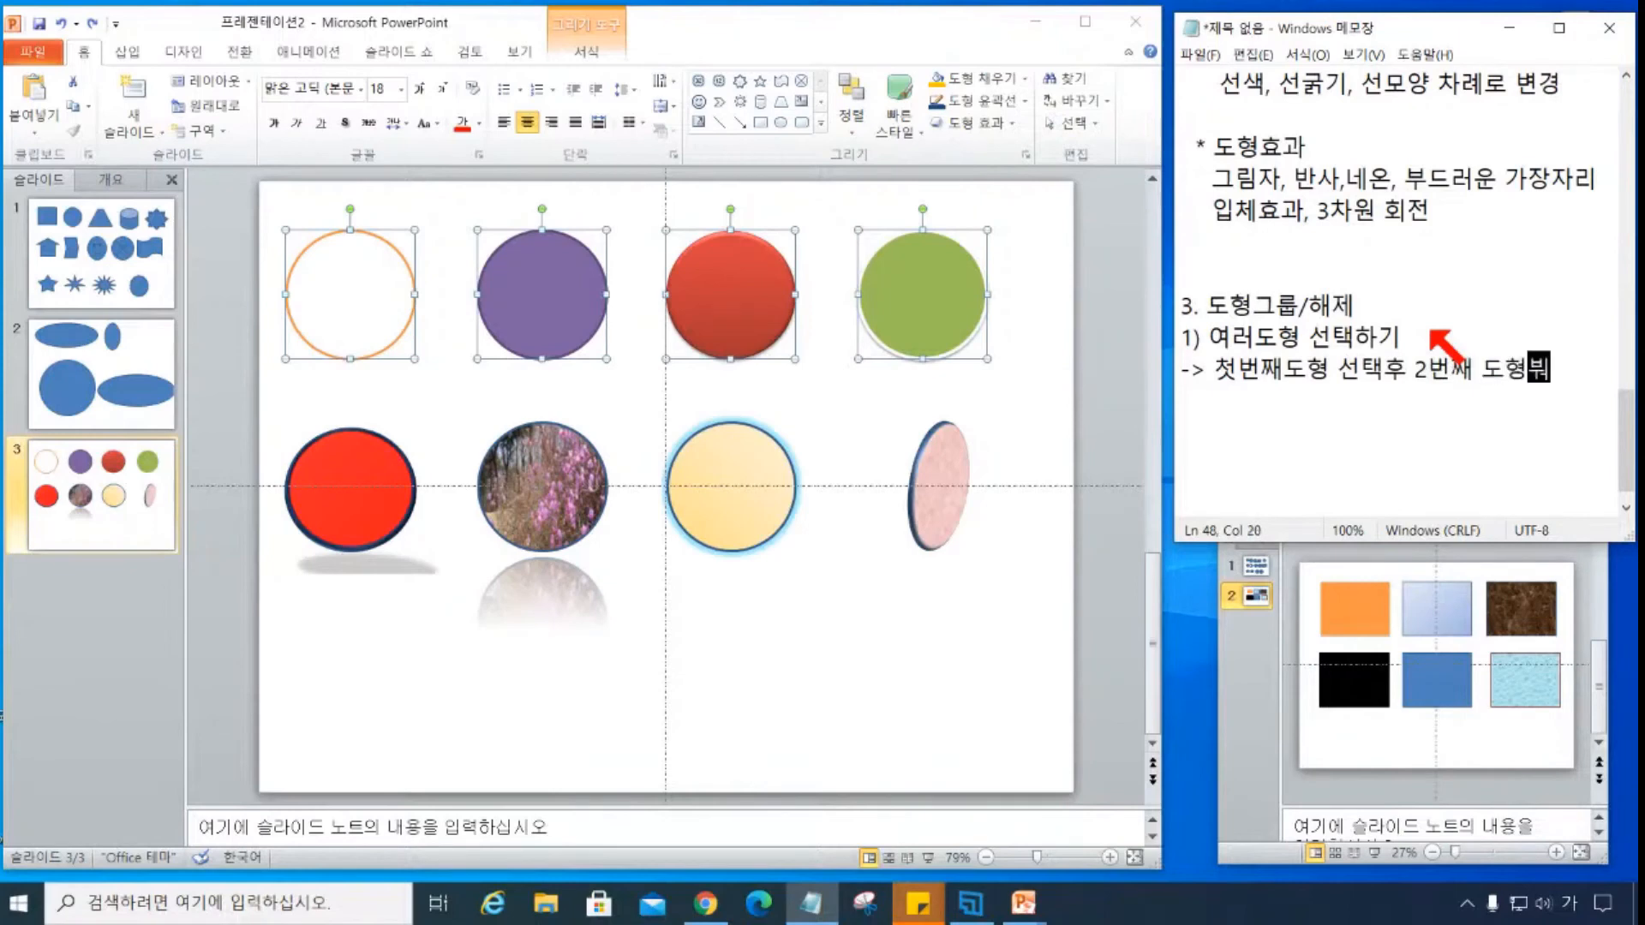
text(터 )
- Continue the note after "2번째 도형부터" with the two key names in single quotes: "'Ctrl'또는 'Shift'"
text(ㄷ)
text(trl)
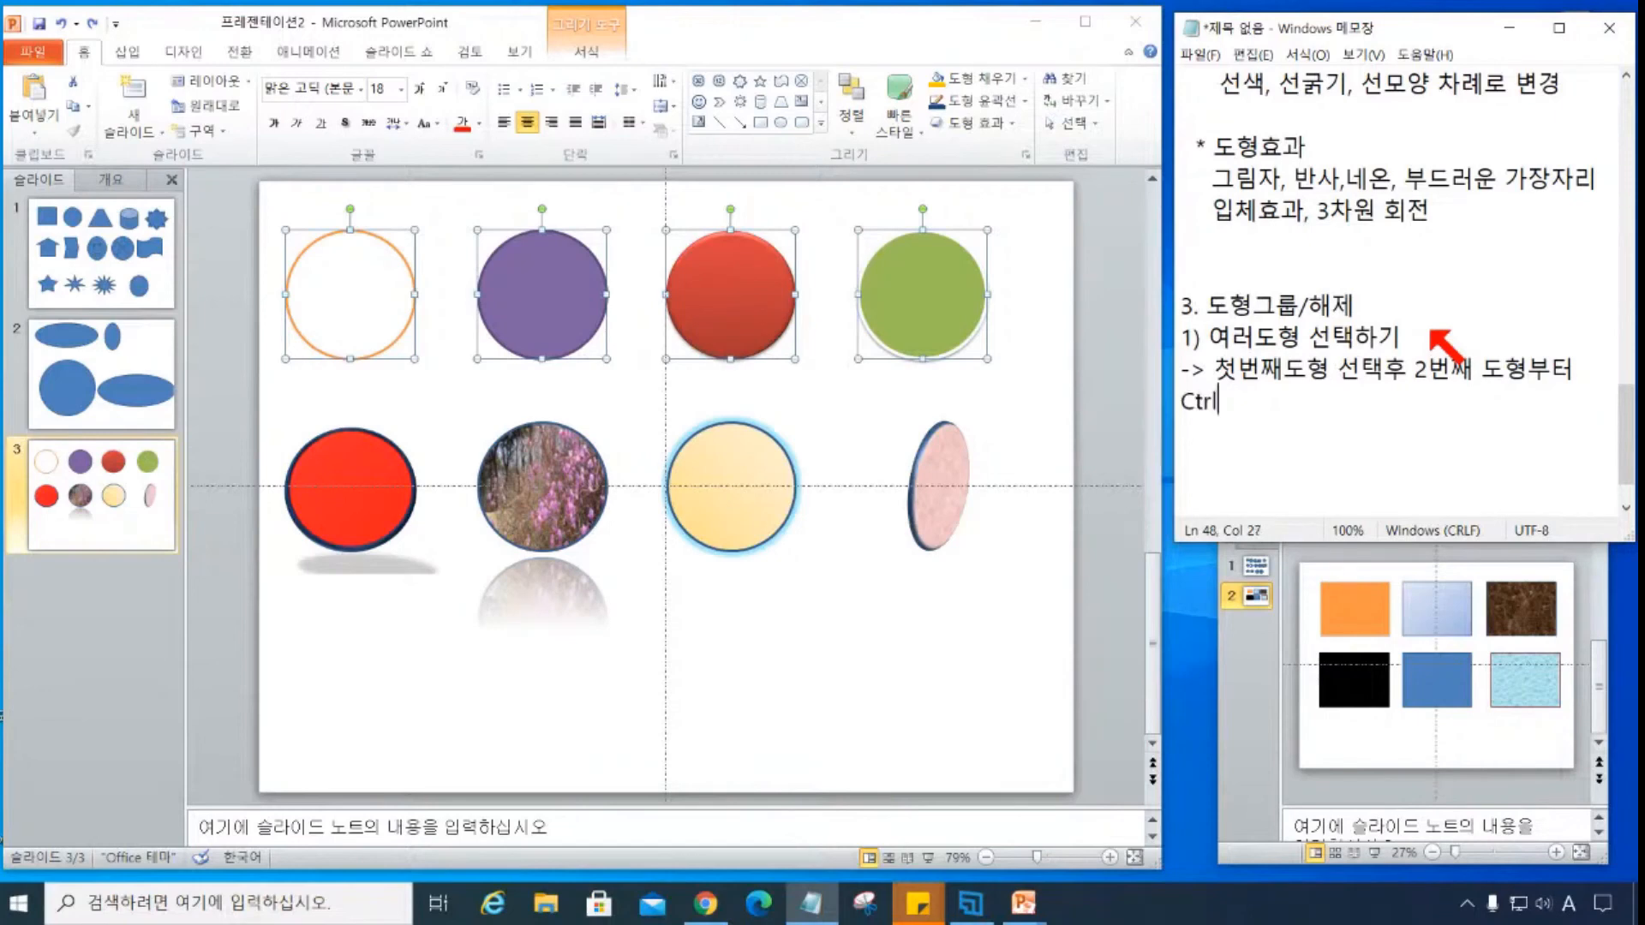
key(Left)
key(Left)
text(')
key(End)
text(')
key(Hangul)
text(또는 )
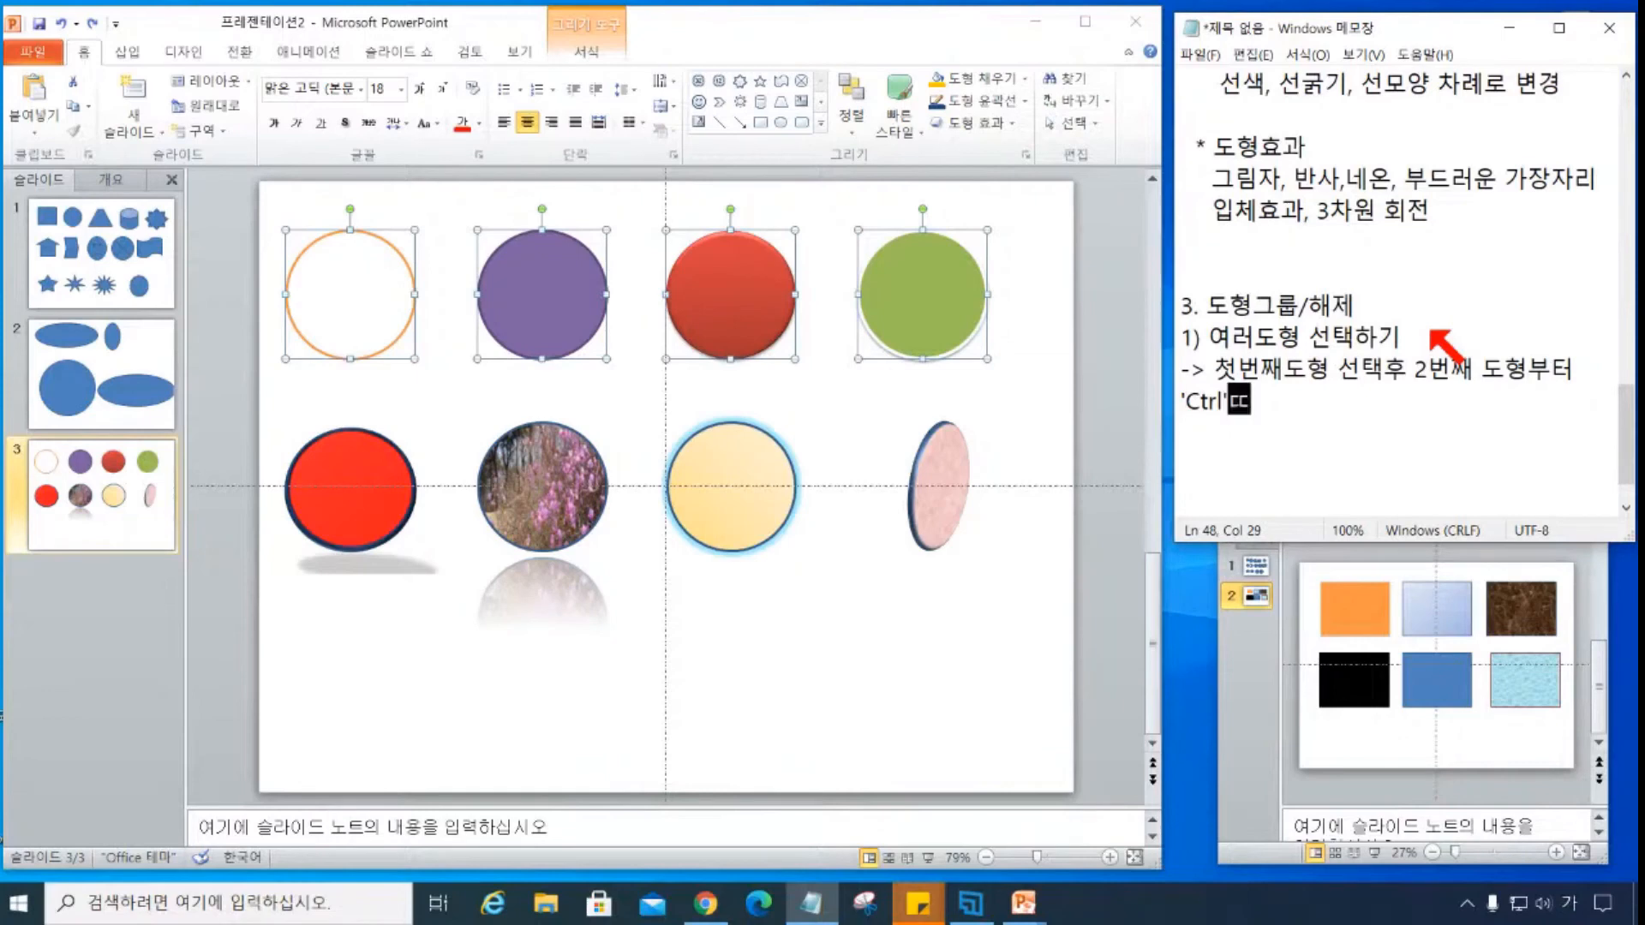
text(Shift)
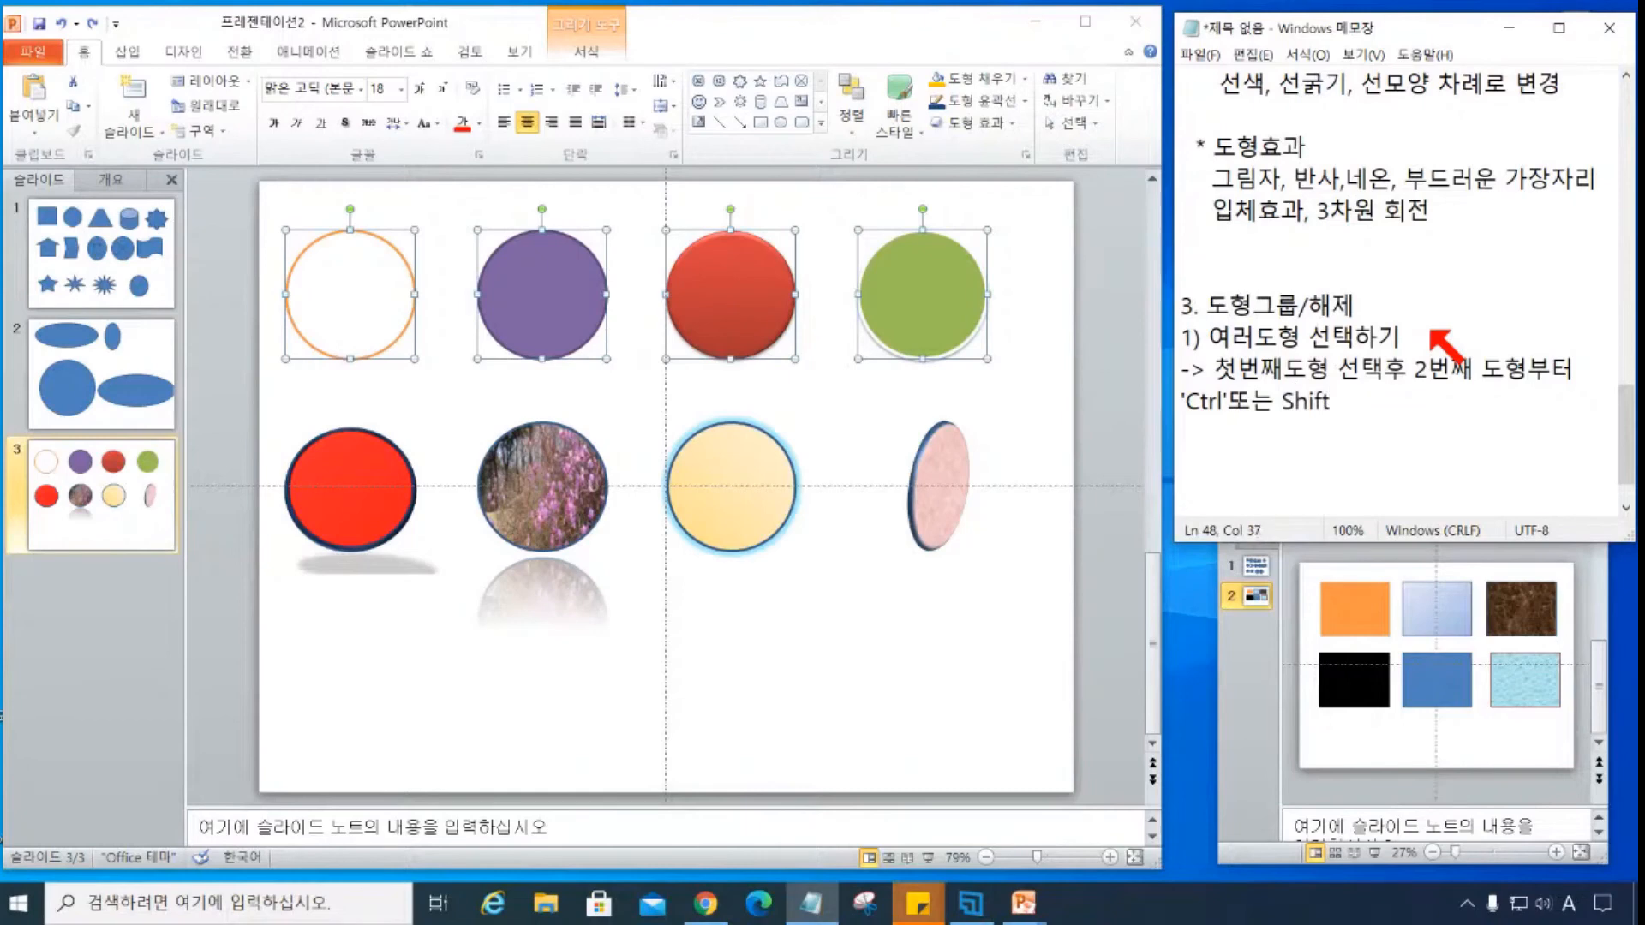
key(Left)
key(Left)
key(Left)
text(')
key(End)
- Complete the note with "단추 누른채 도형클릭" and start a new line
text(단추 누)
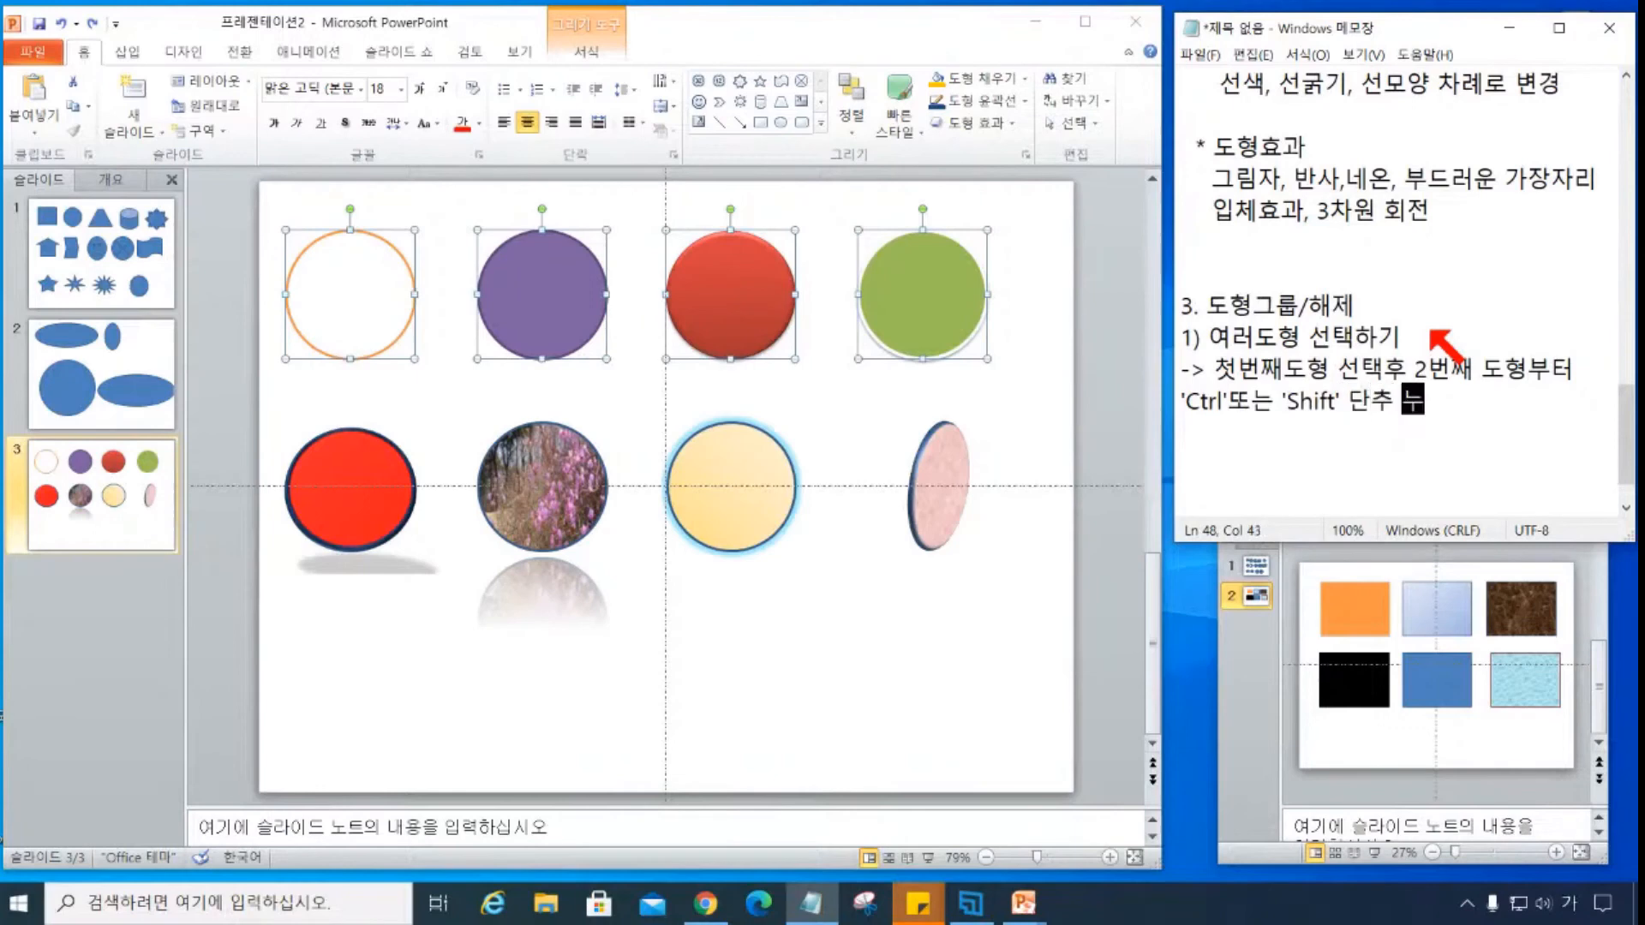
text(르ㄴ채 선택)
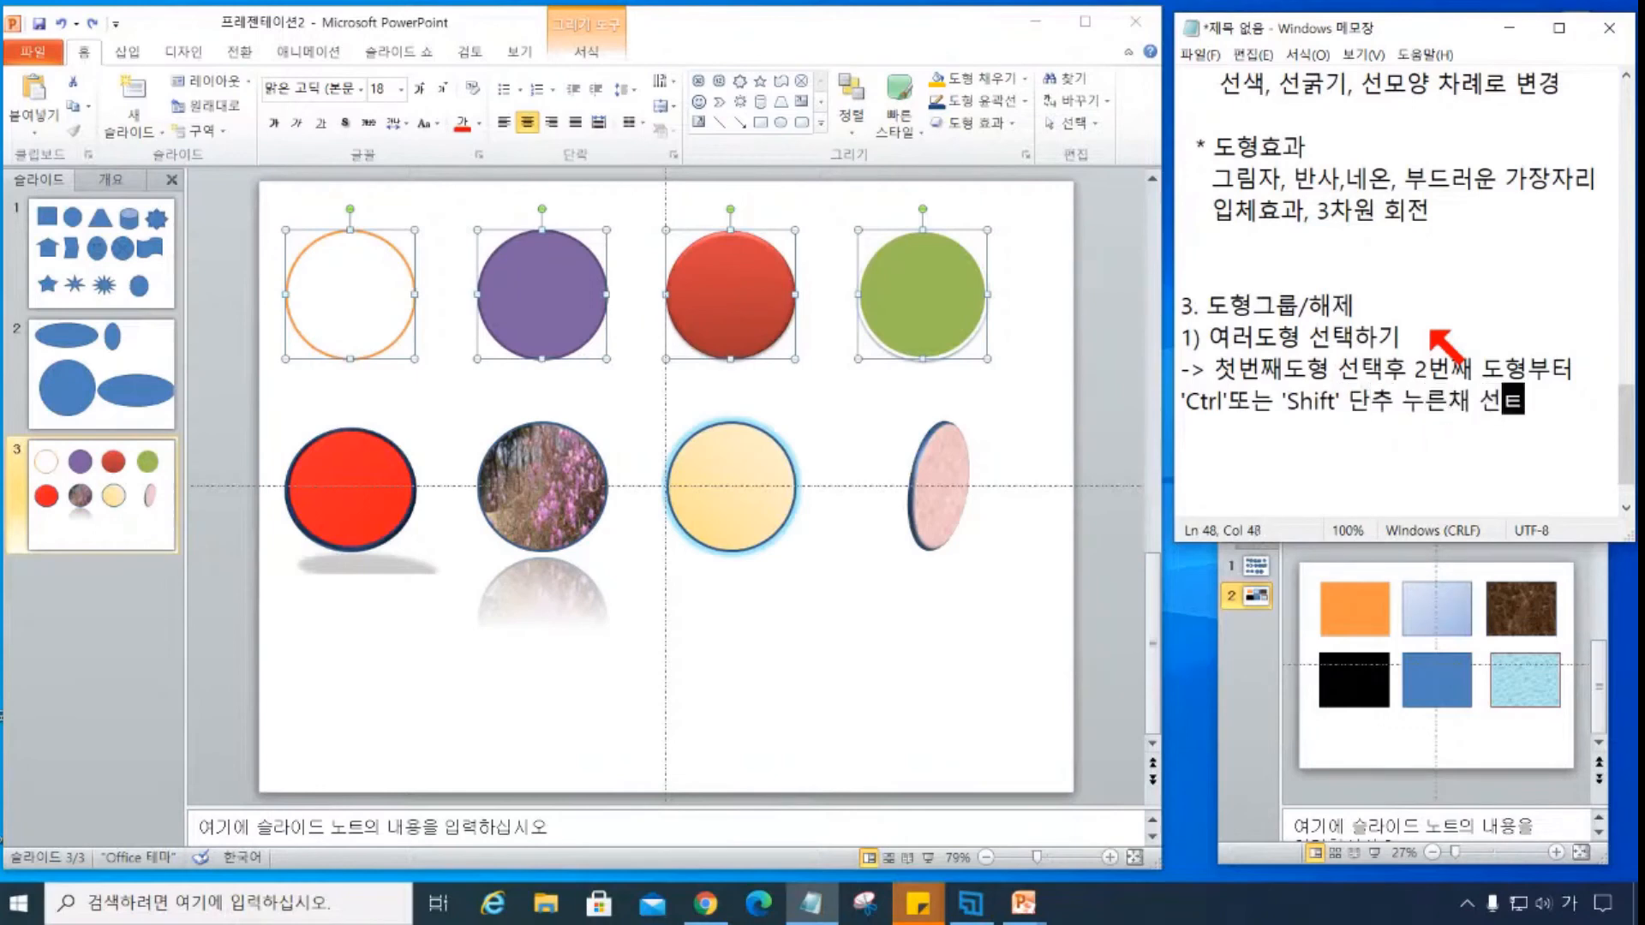
key(BackSpace)
key(BackSpace)
key(BackSpace)
key(BackSpace)
key(BackSpace)
text(도형클릭)
key(Return)
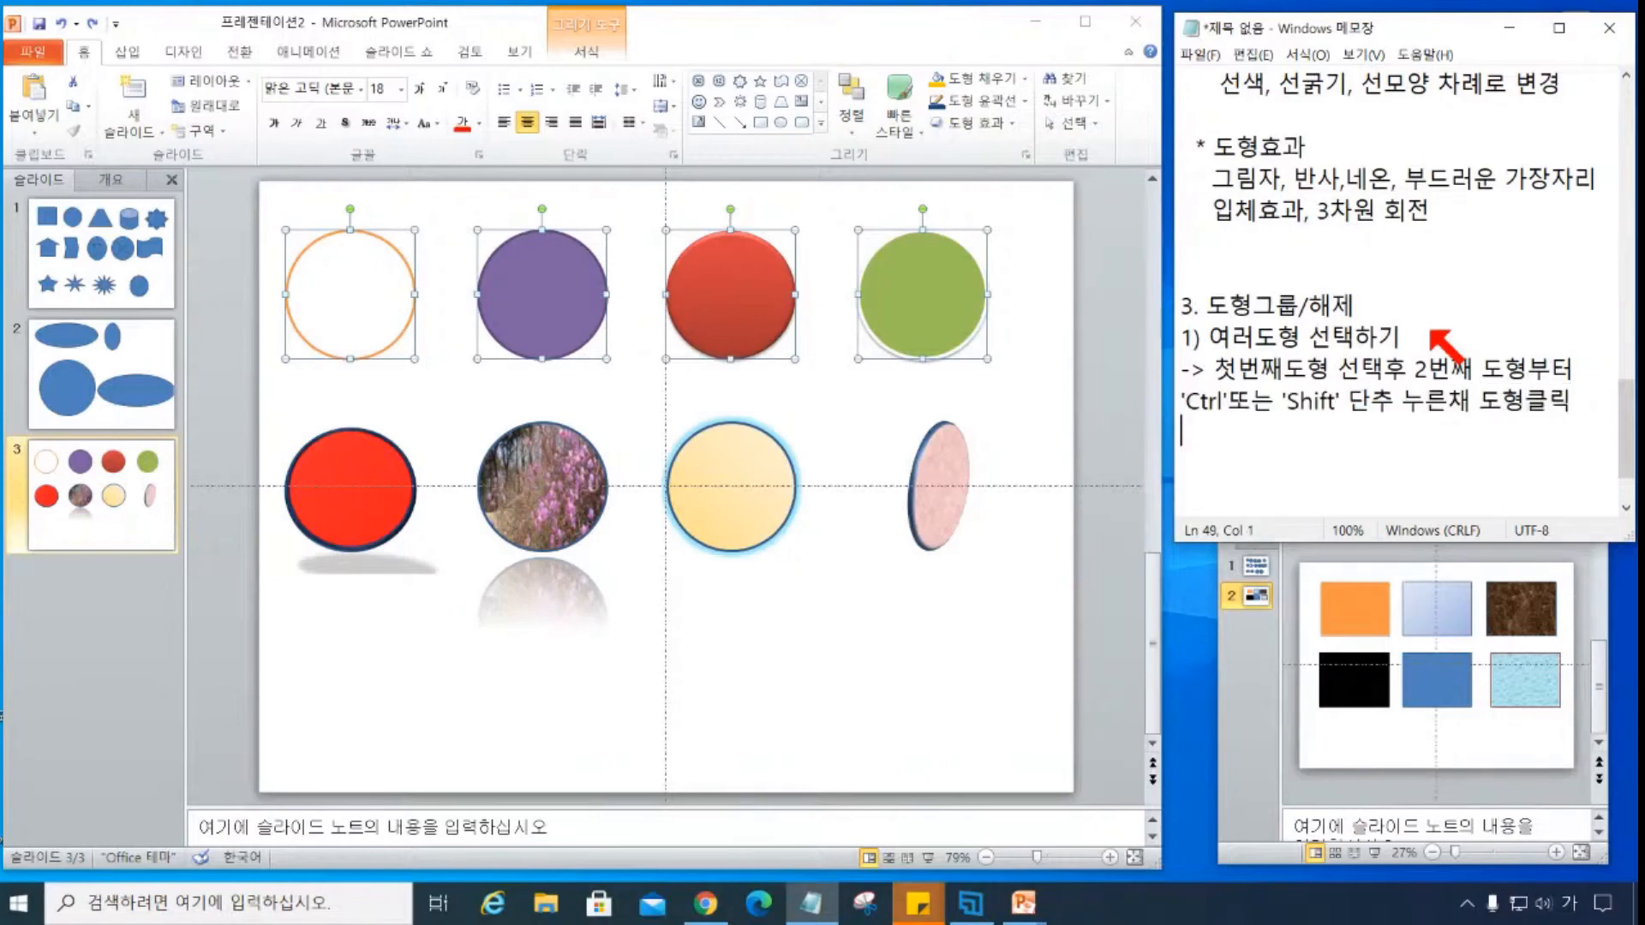
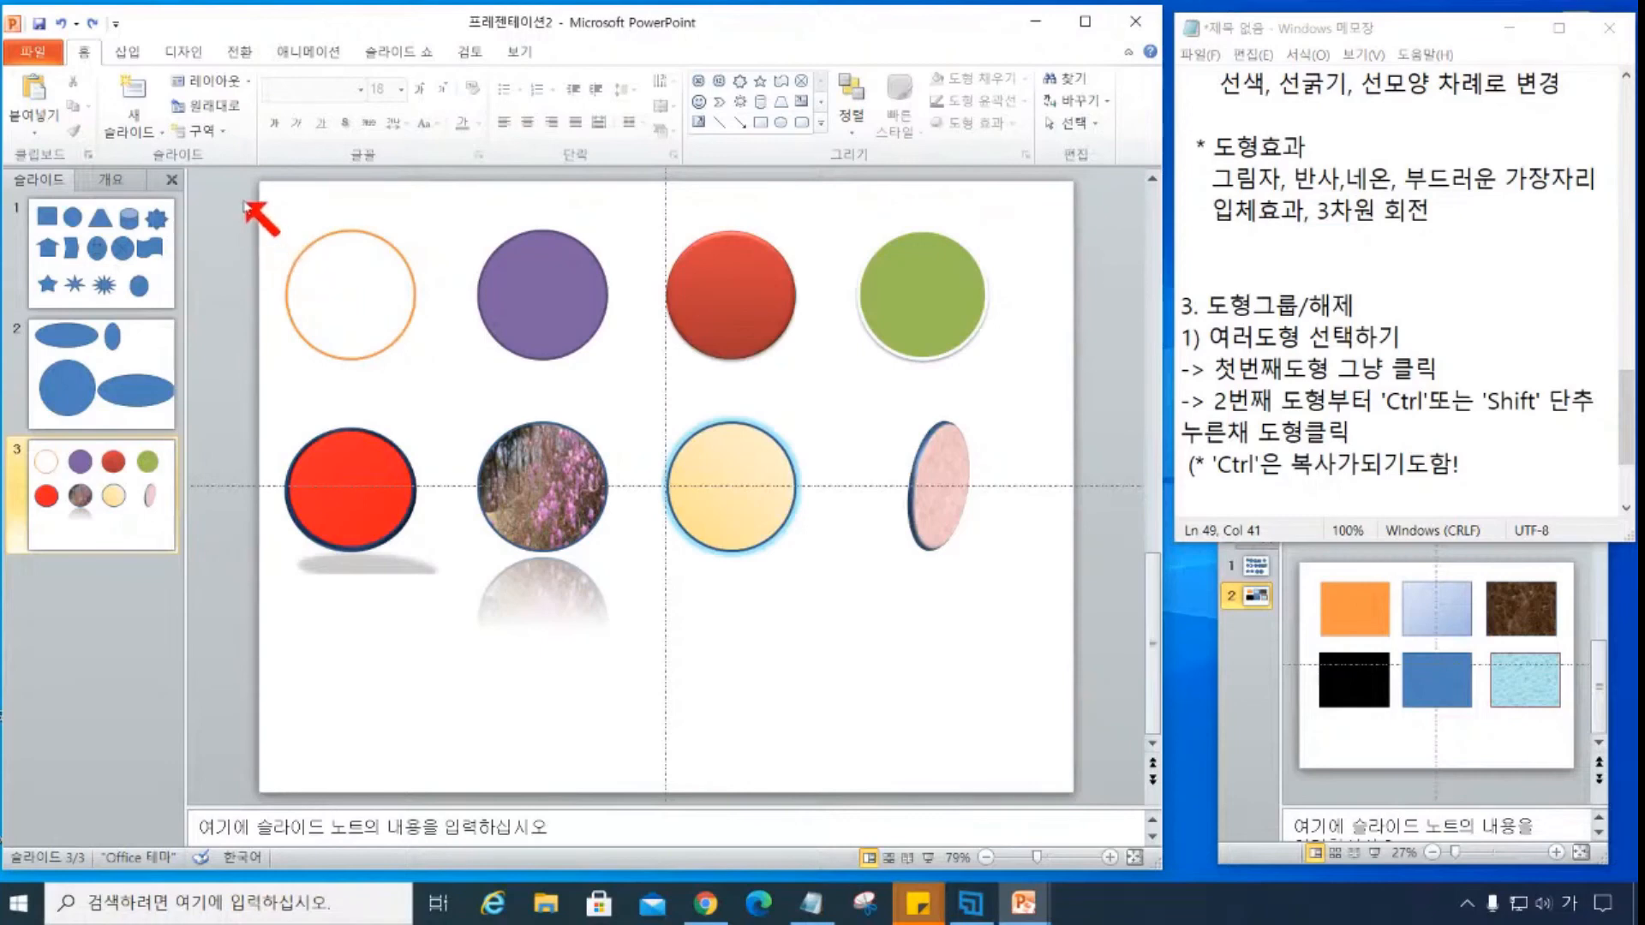
- Select all four upper-row circles on the slide at once by enclosing them in a selection area
drag(268, 196, 1100, 394)
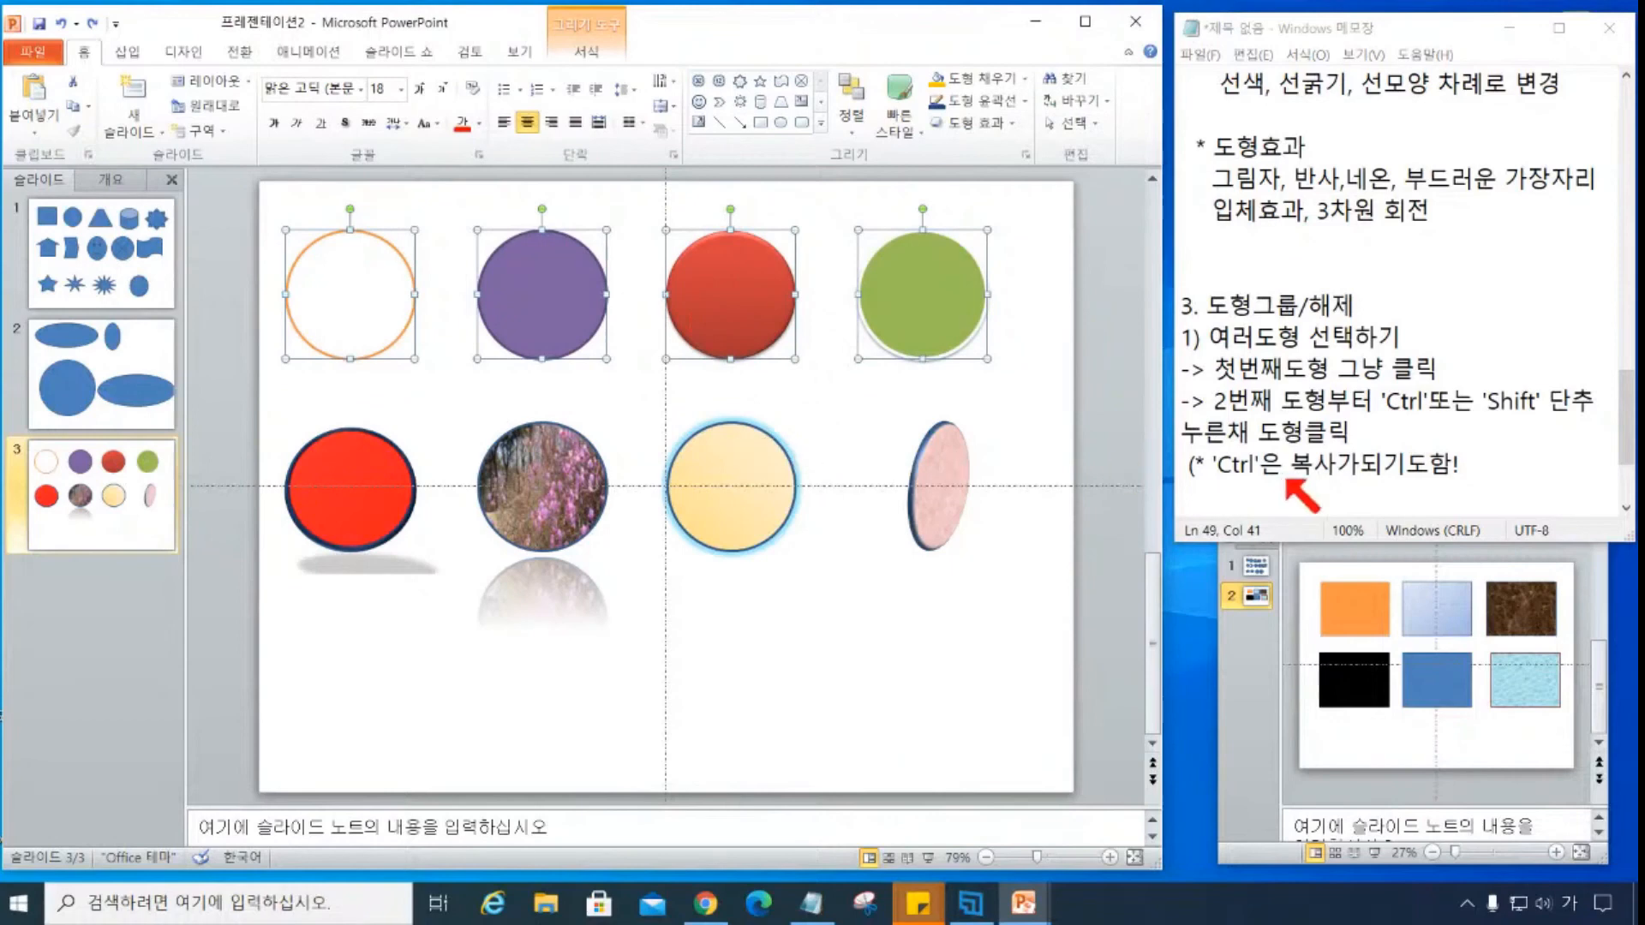
- Switch to Notepad and insert the line "방법1." above "-> 첫번째도형 그냥 클릭"
click(1264, 502)
click(1184, 369)
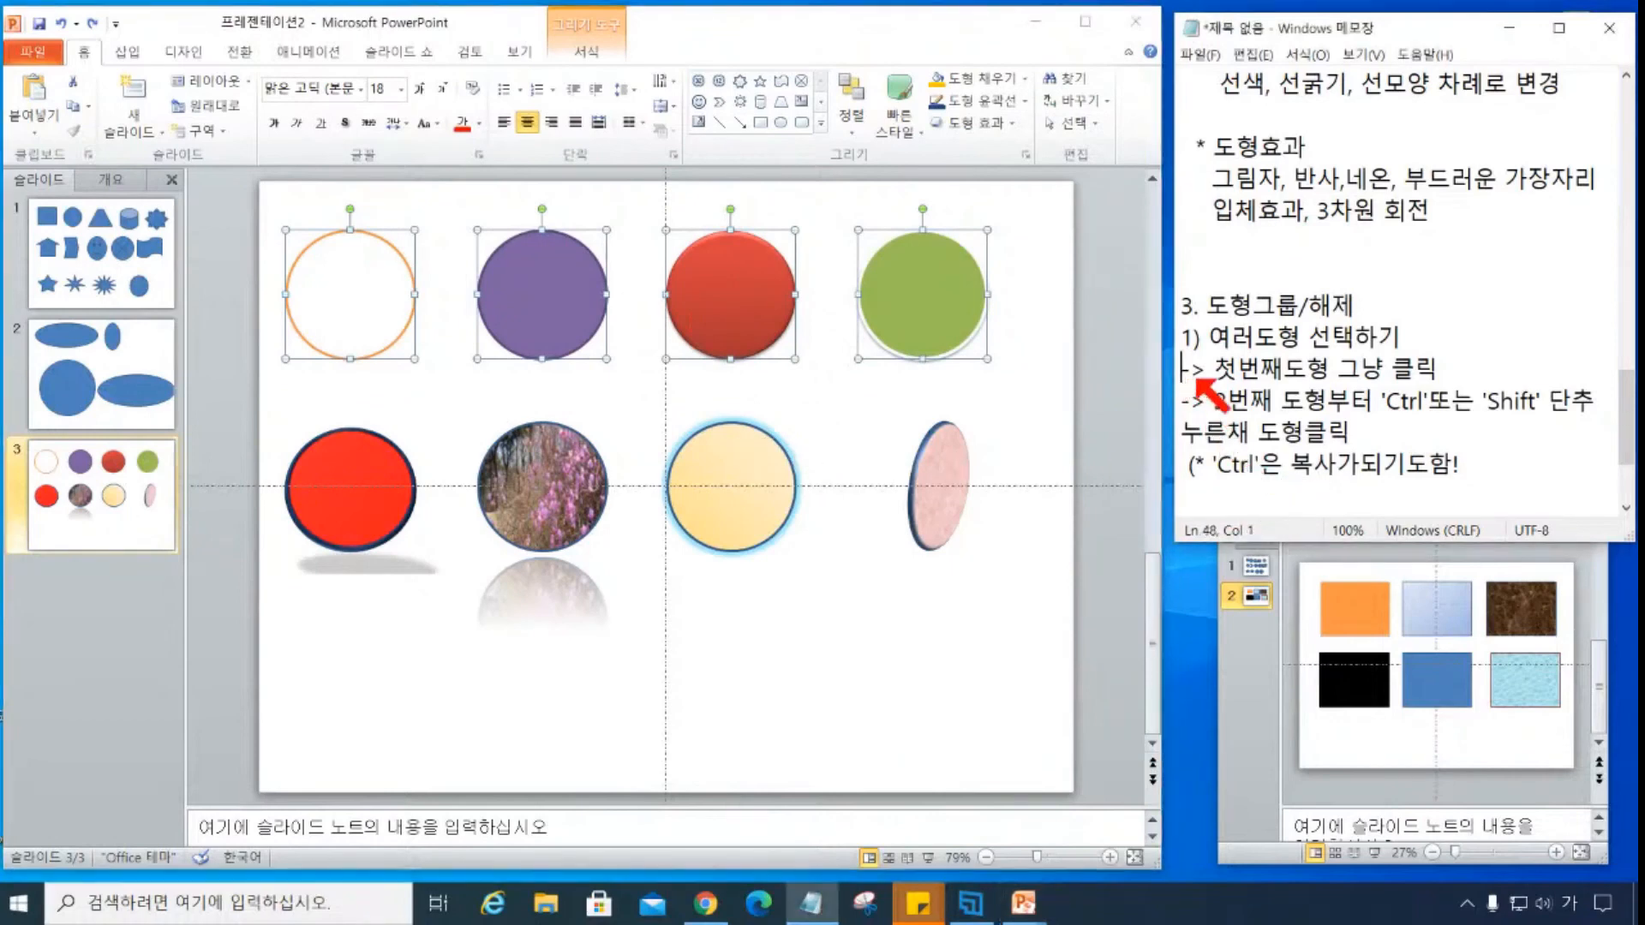
key(Return)
text(1.)
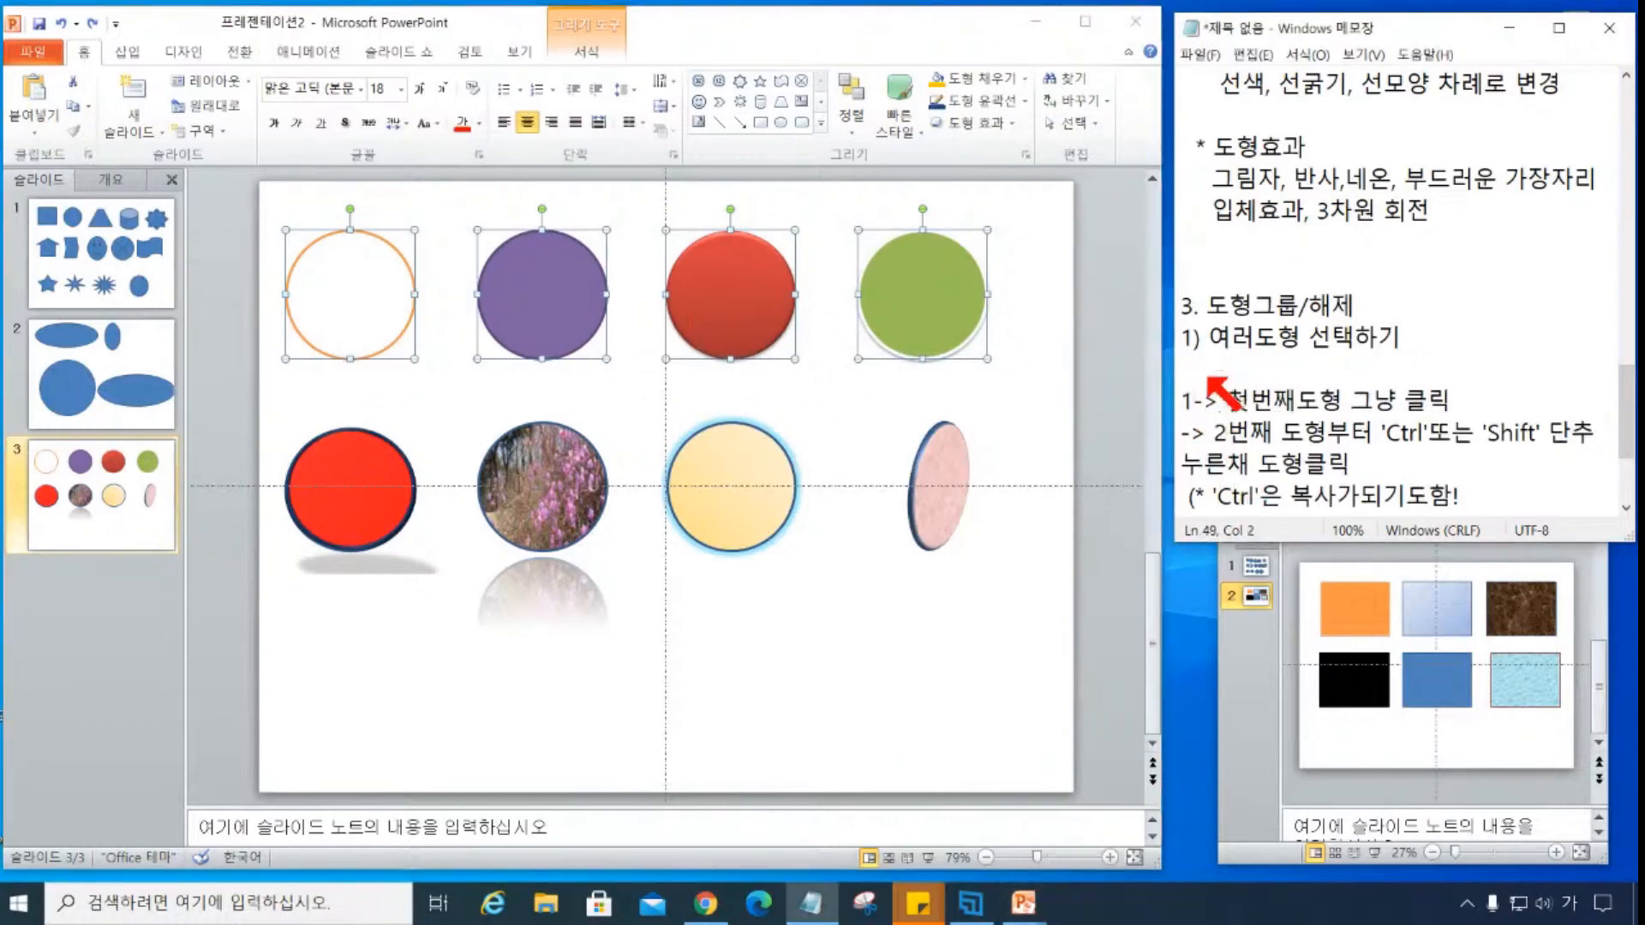
key(BackSpace)
text(방버)
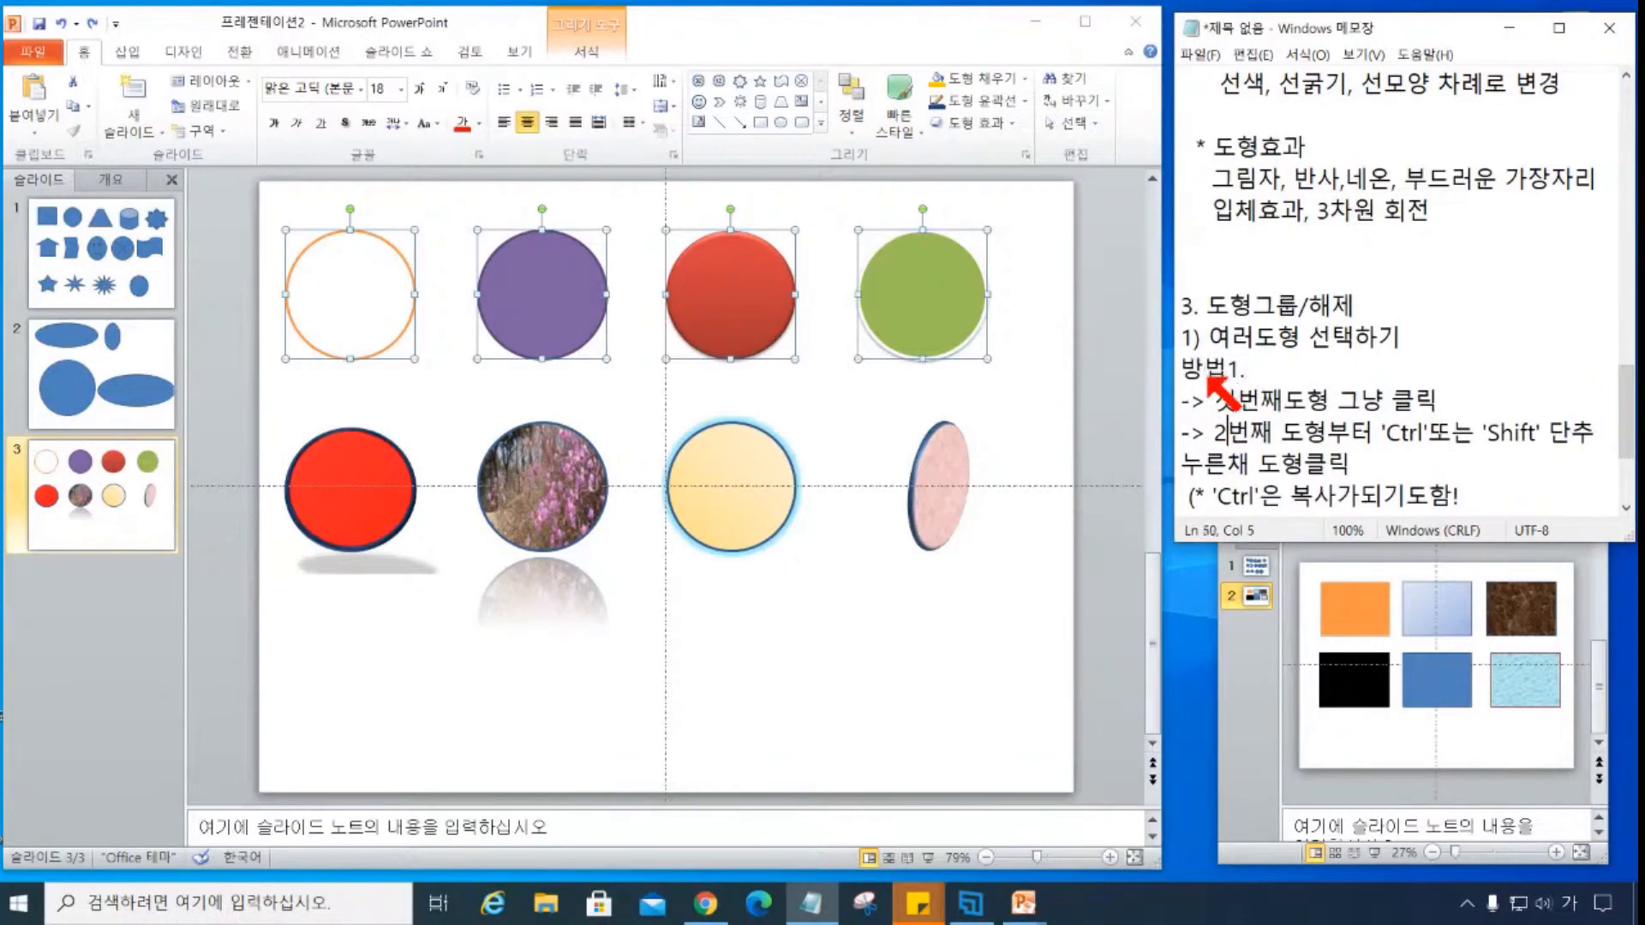
- Add the line "방법2." below the note about 'Ctrl' copying, leaving a blank line between
key(Down)
key(Down)
key(Down)
key(Down)
text(방버)
text(2.)
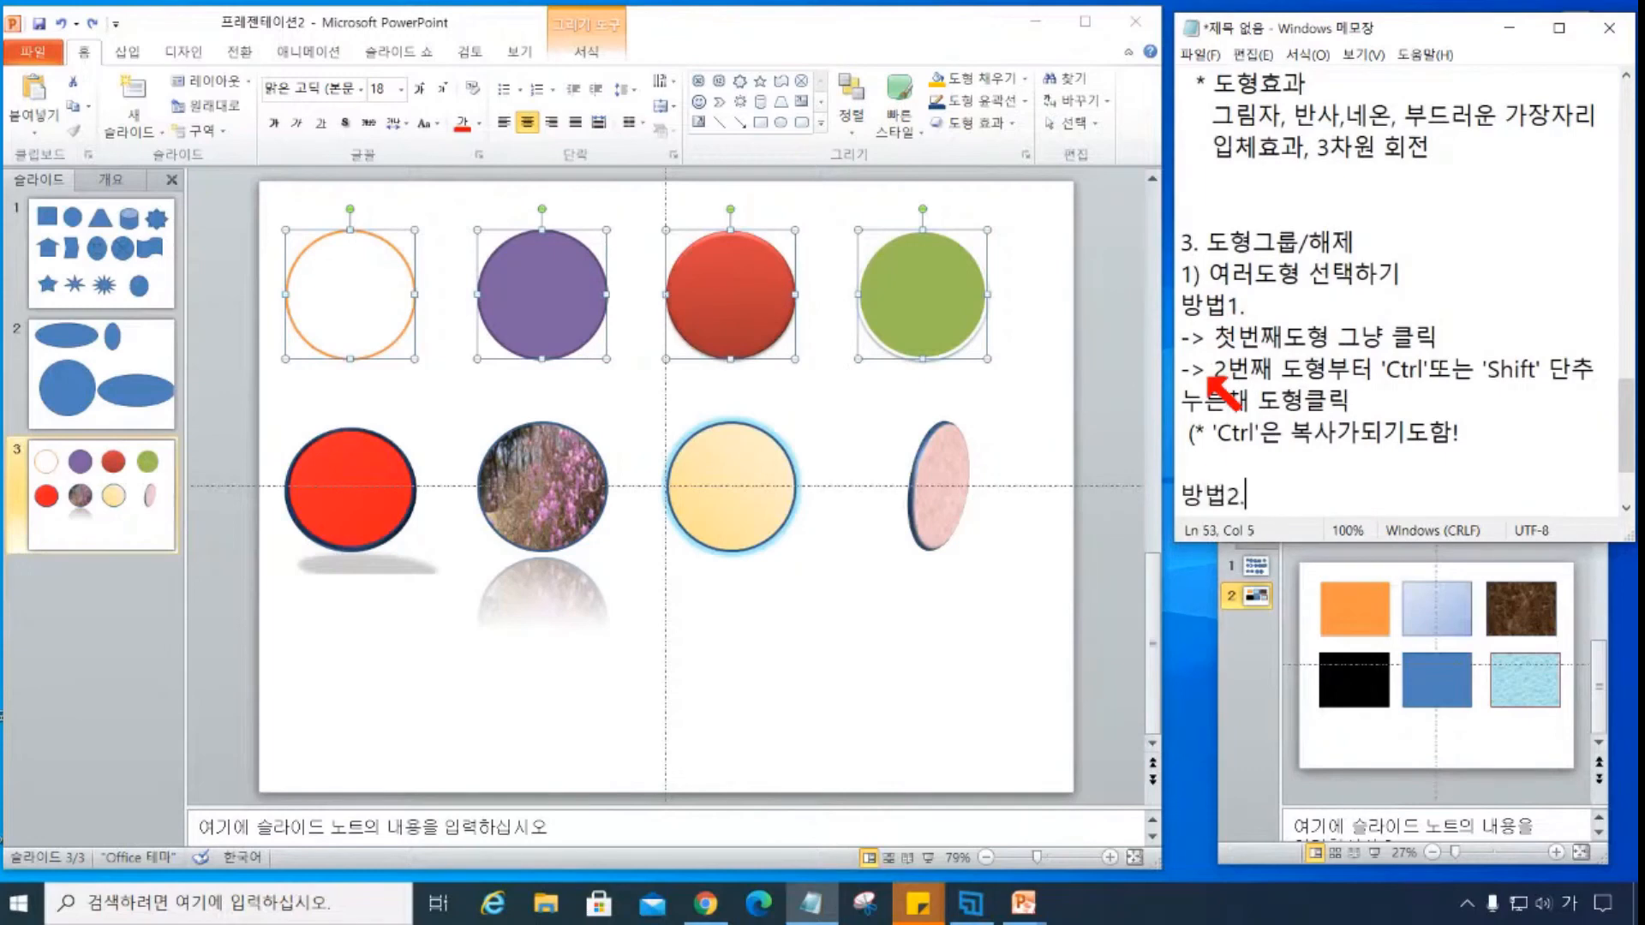
- Write "->도형주변에서 범위지정하기" under "방법2." and close the parenthesis of the 'Ctrl' copying note
key(Return)
text(도)
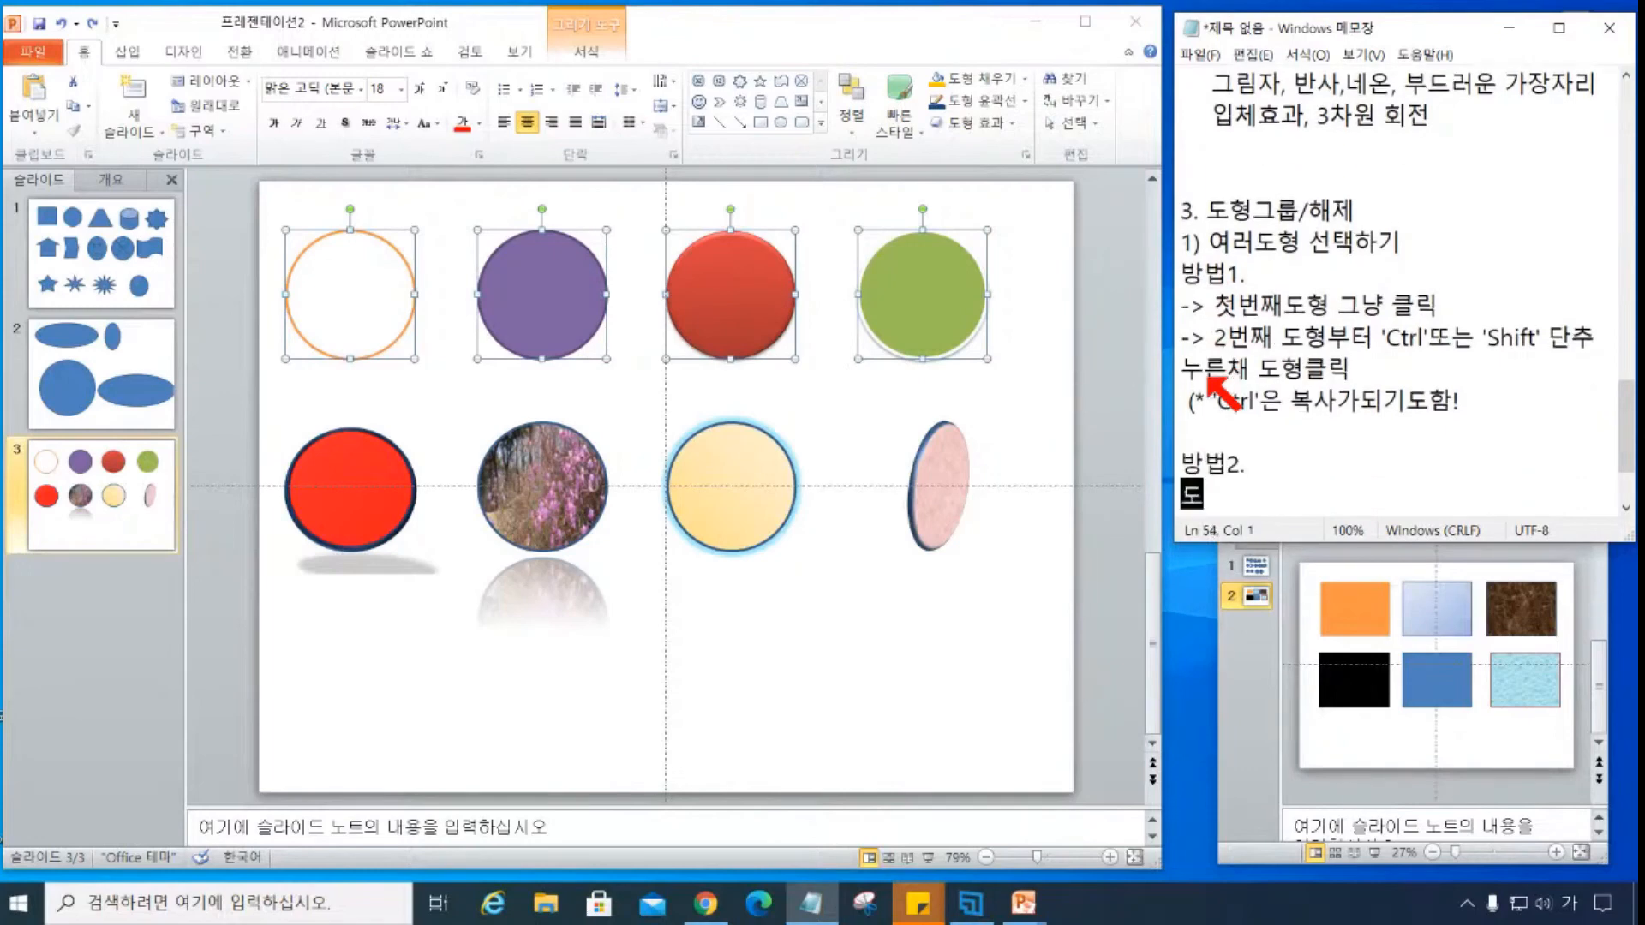
text(형주변에서 ㅂ)
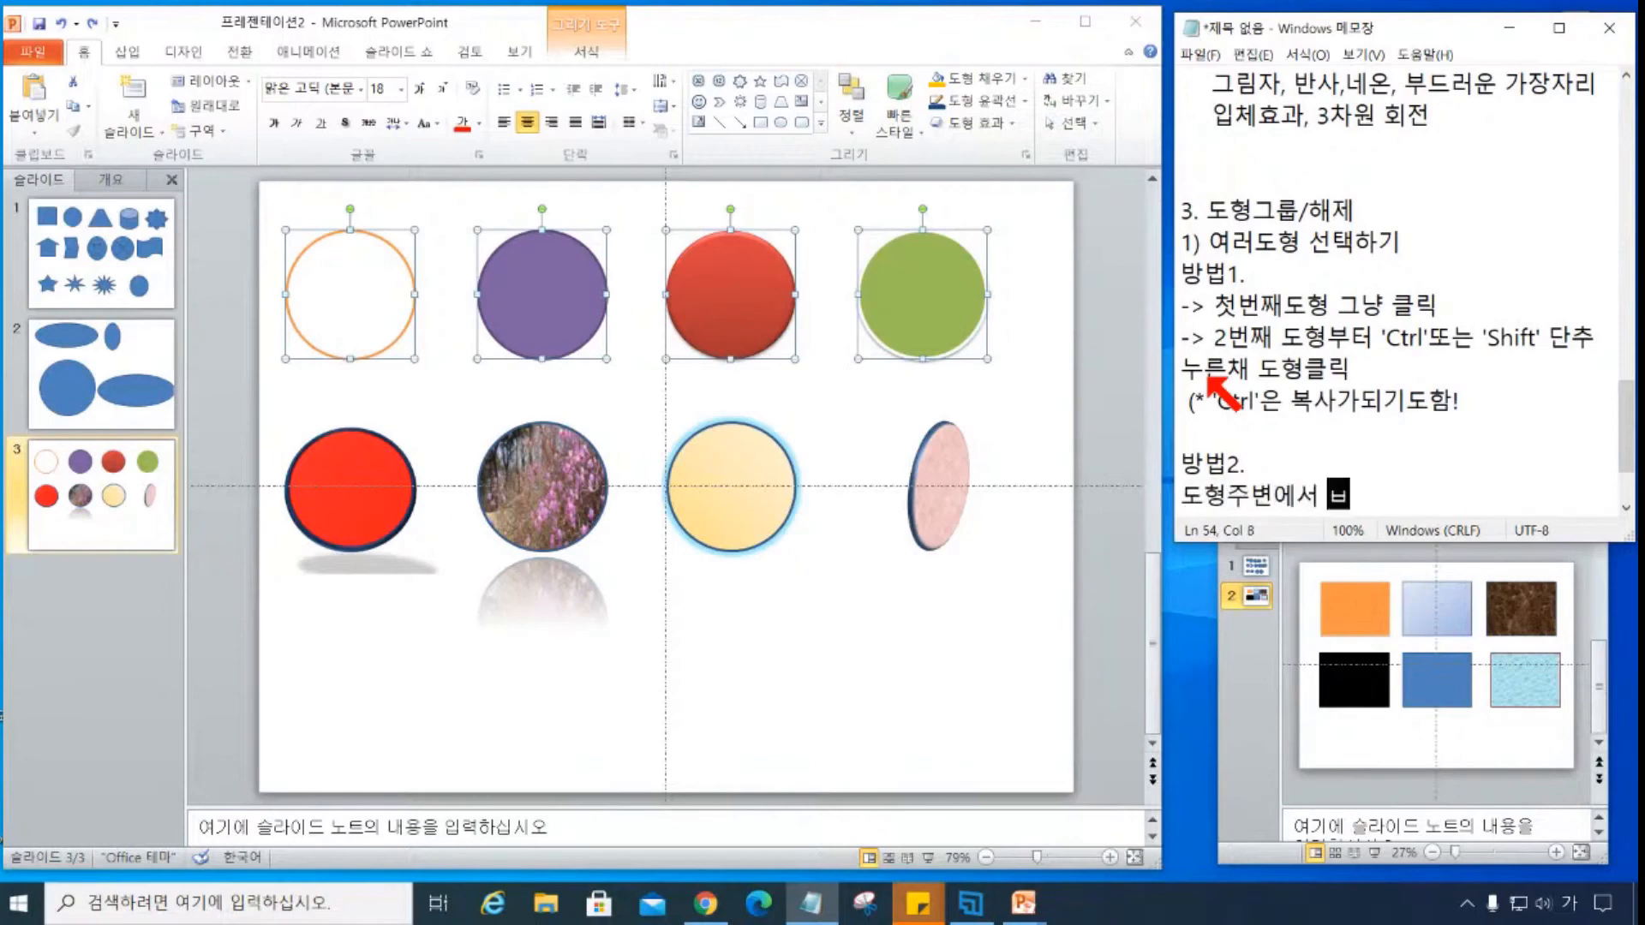
text(위지정하기)
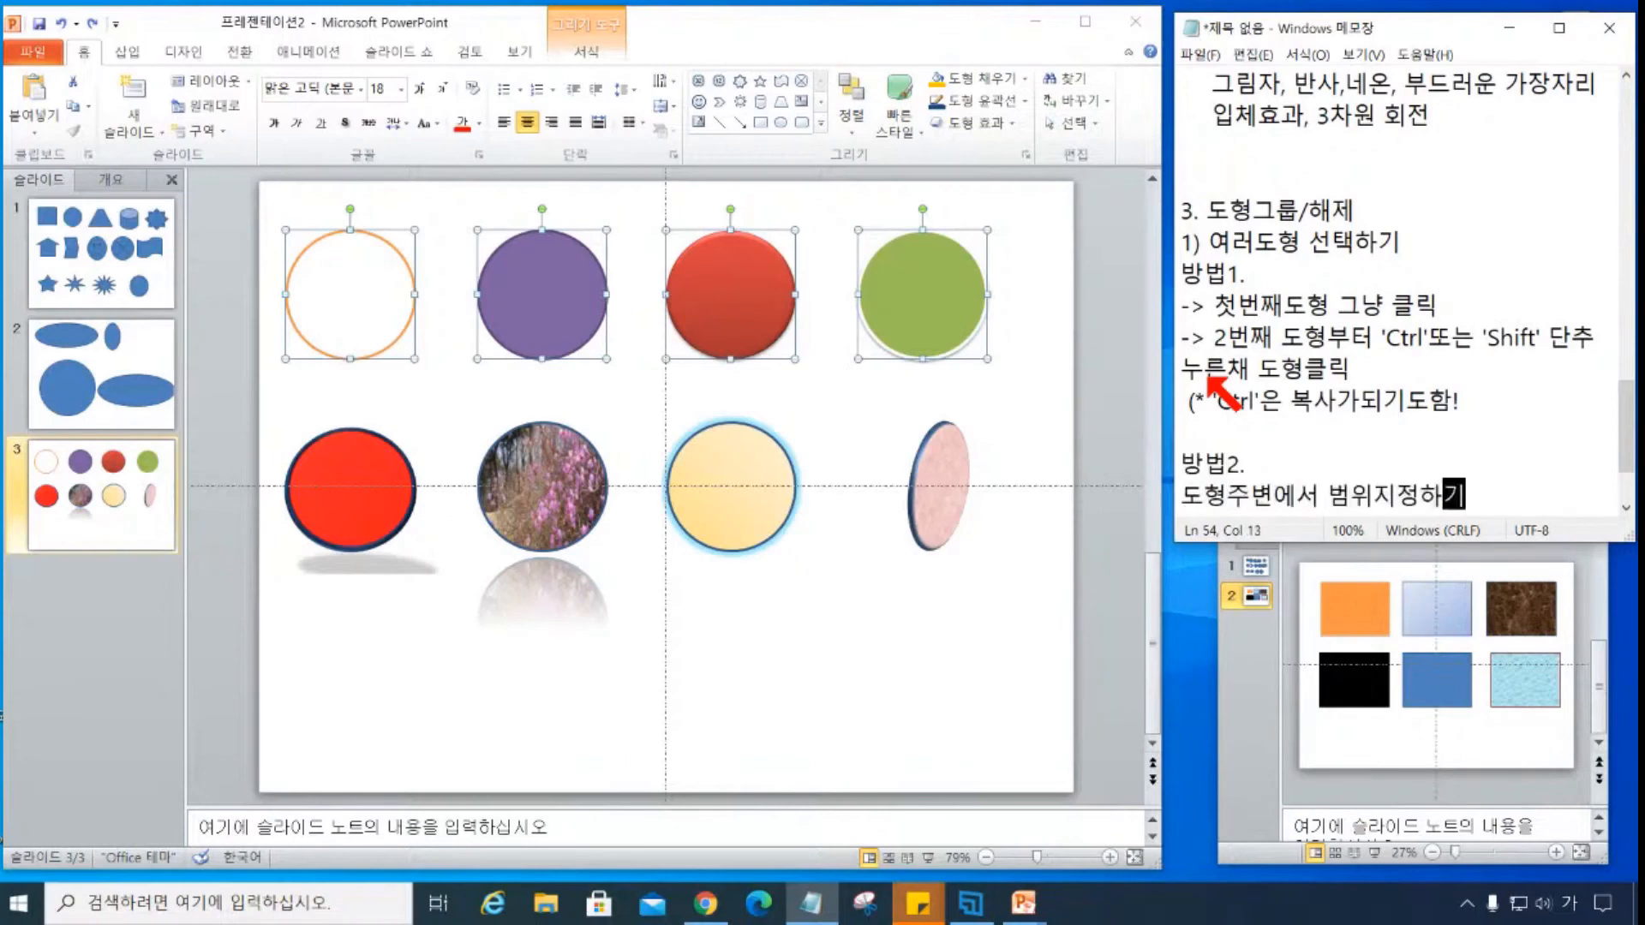
text(->)
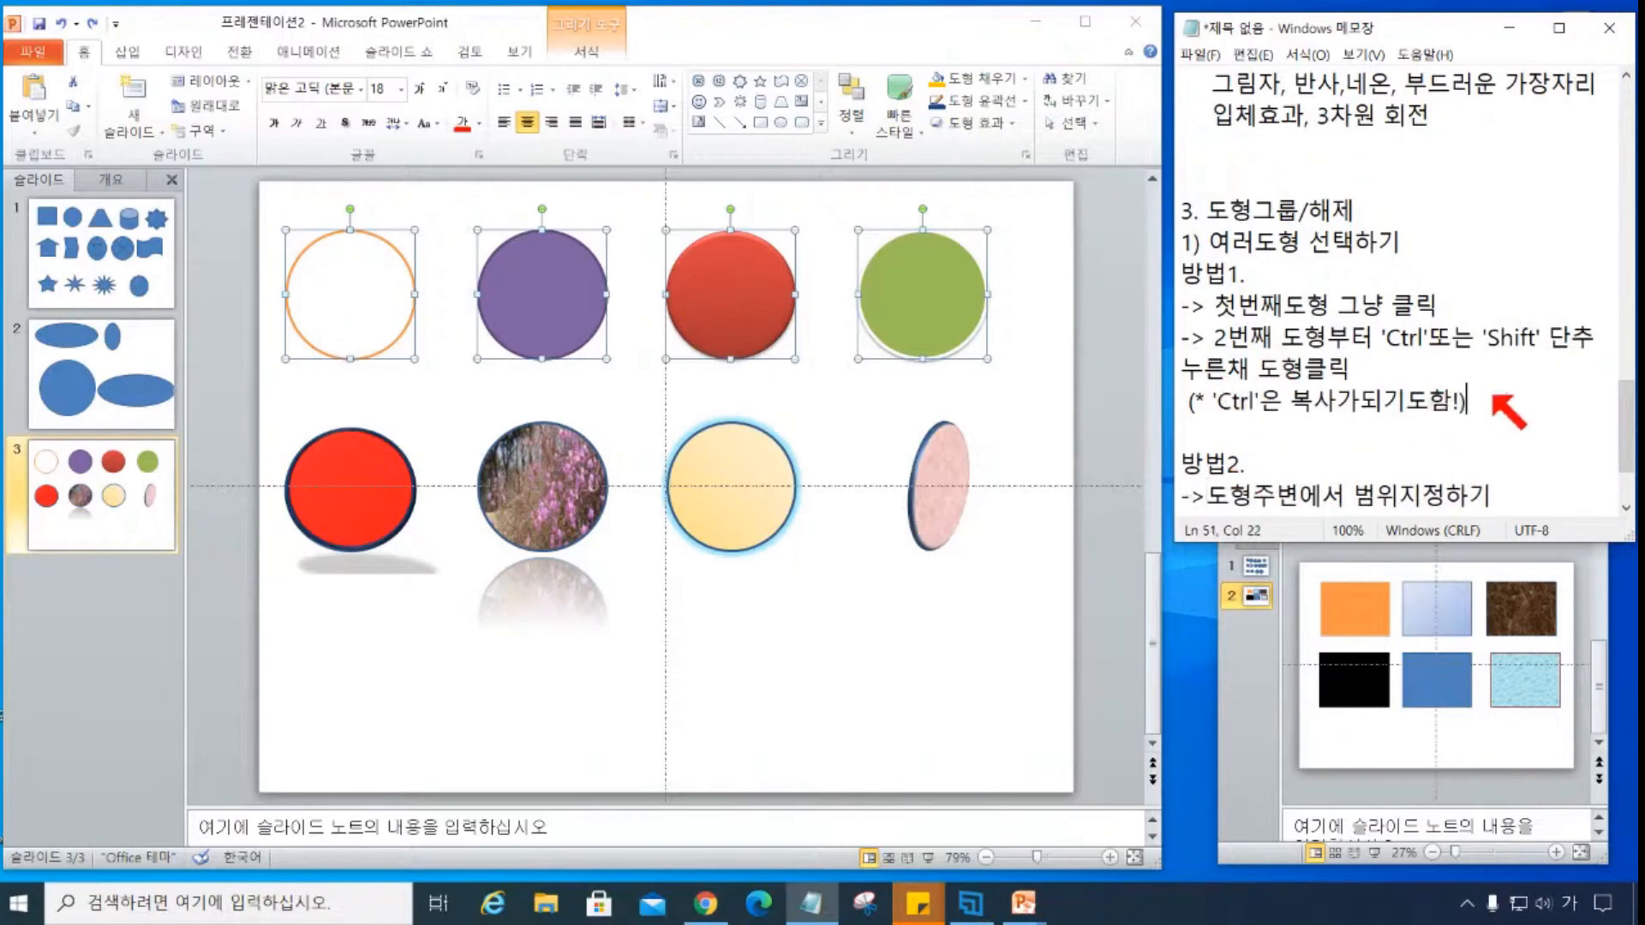
- Switch to PowerPoint, select the four lower-row circles plus the upper row's white and red ones, and show the drawing format commands
click(1042, 386)
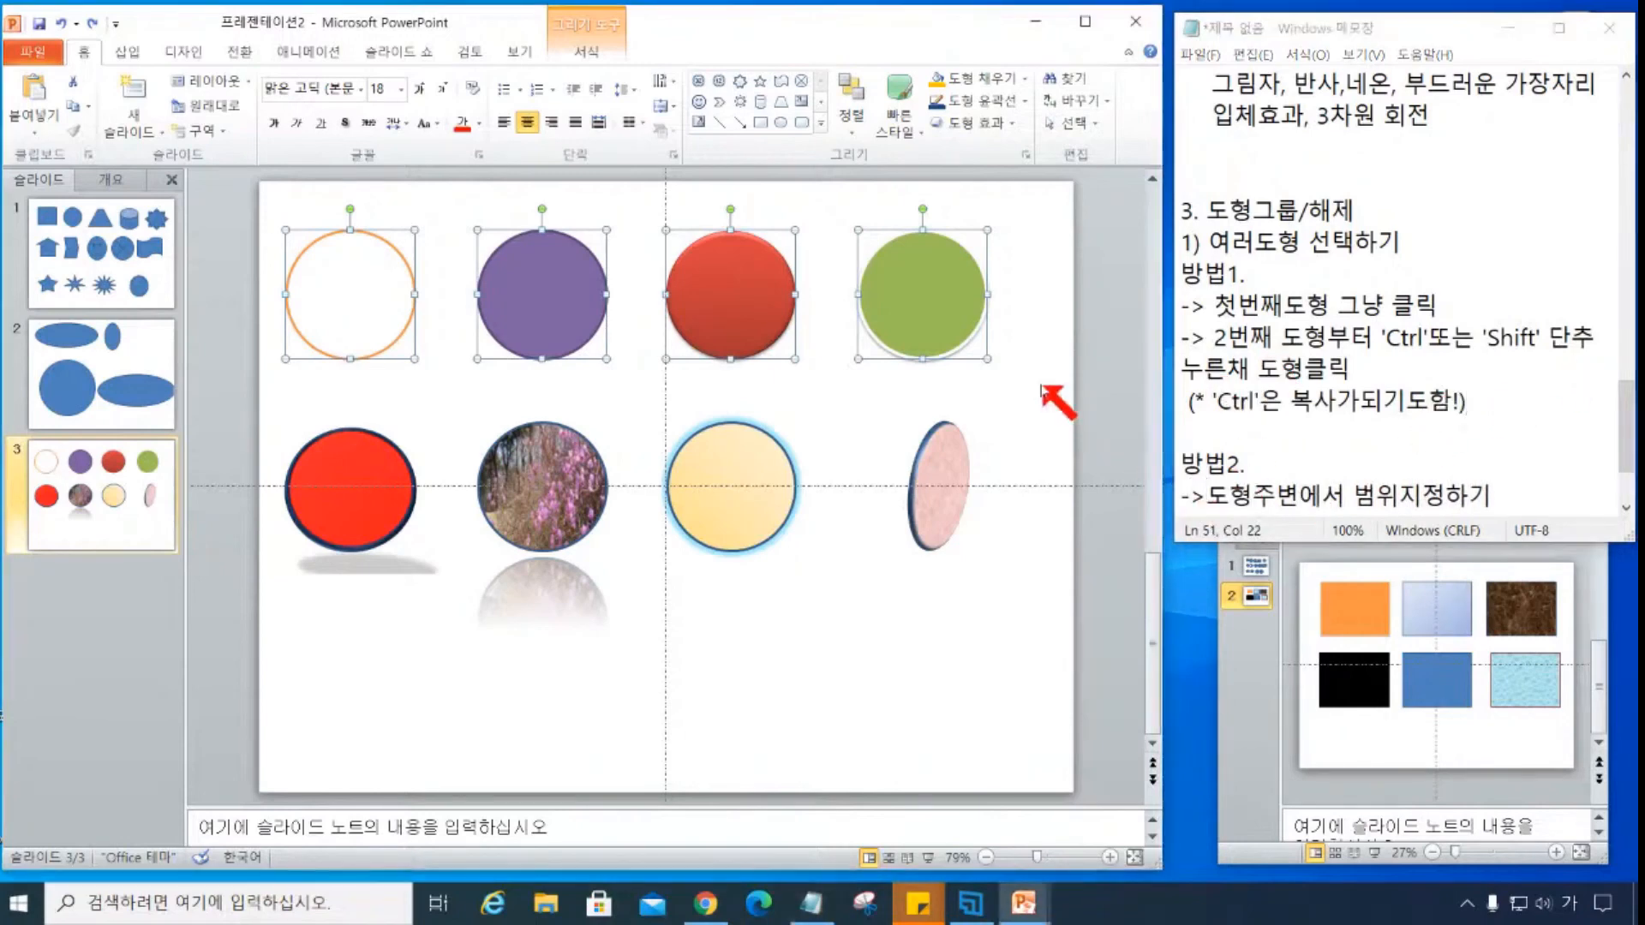
click(1087, 371)
mouse_move(230, 378)
mouse_down()
mouse_move(939, 563)
mouse_move(1073, 656)
mouse_move(1075, 724)
mouse_up()
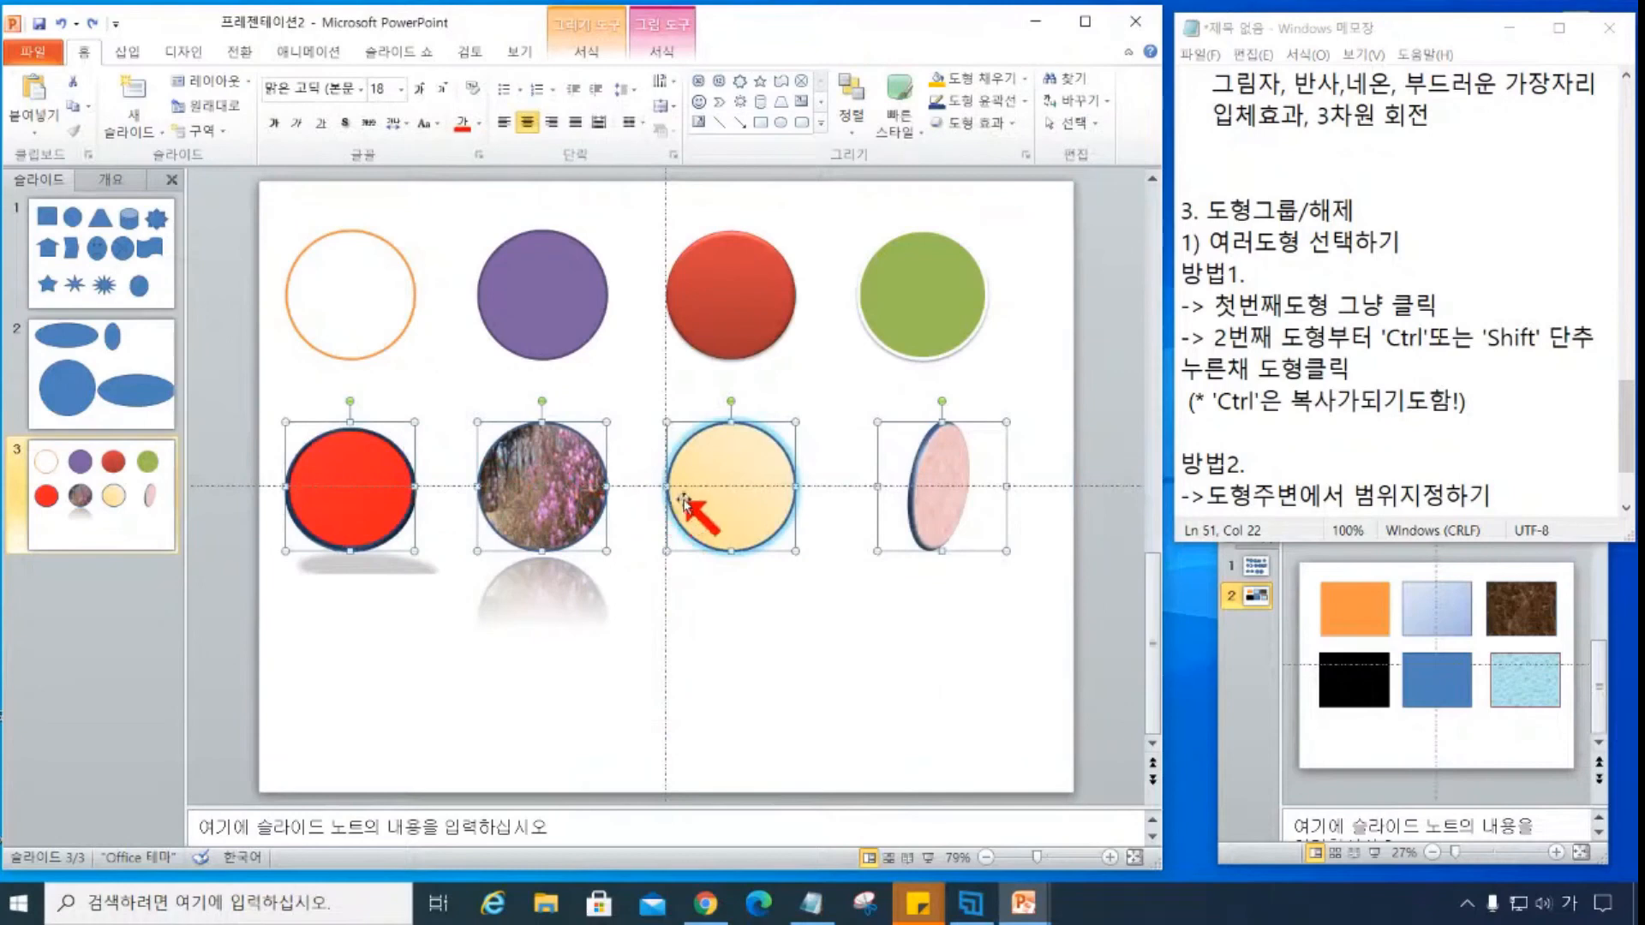
shift+click(398, 302)
shift+click(745, 306)
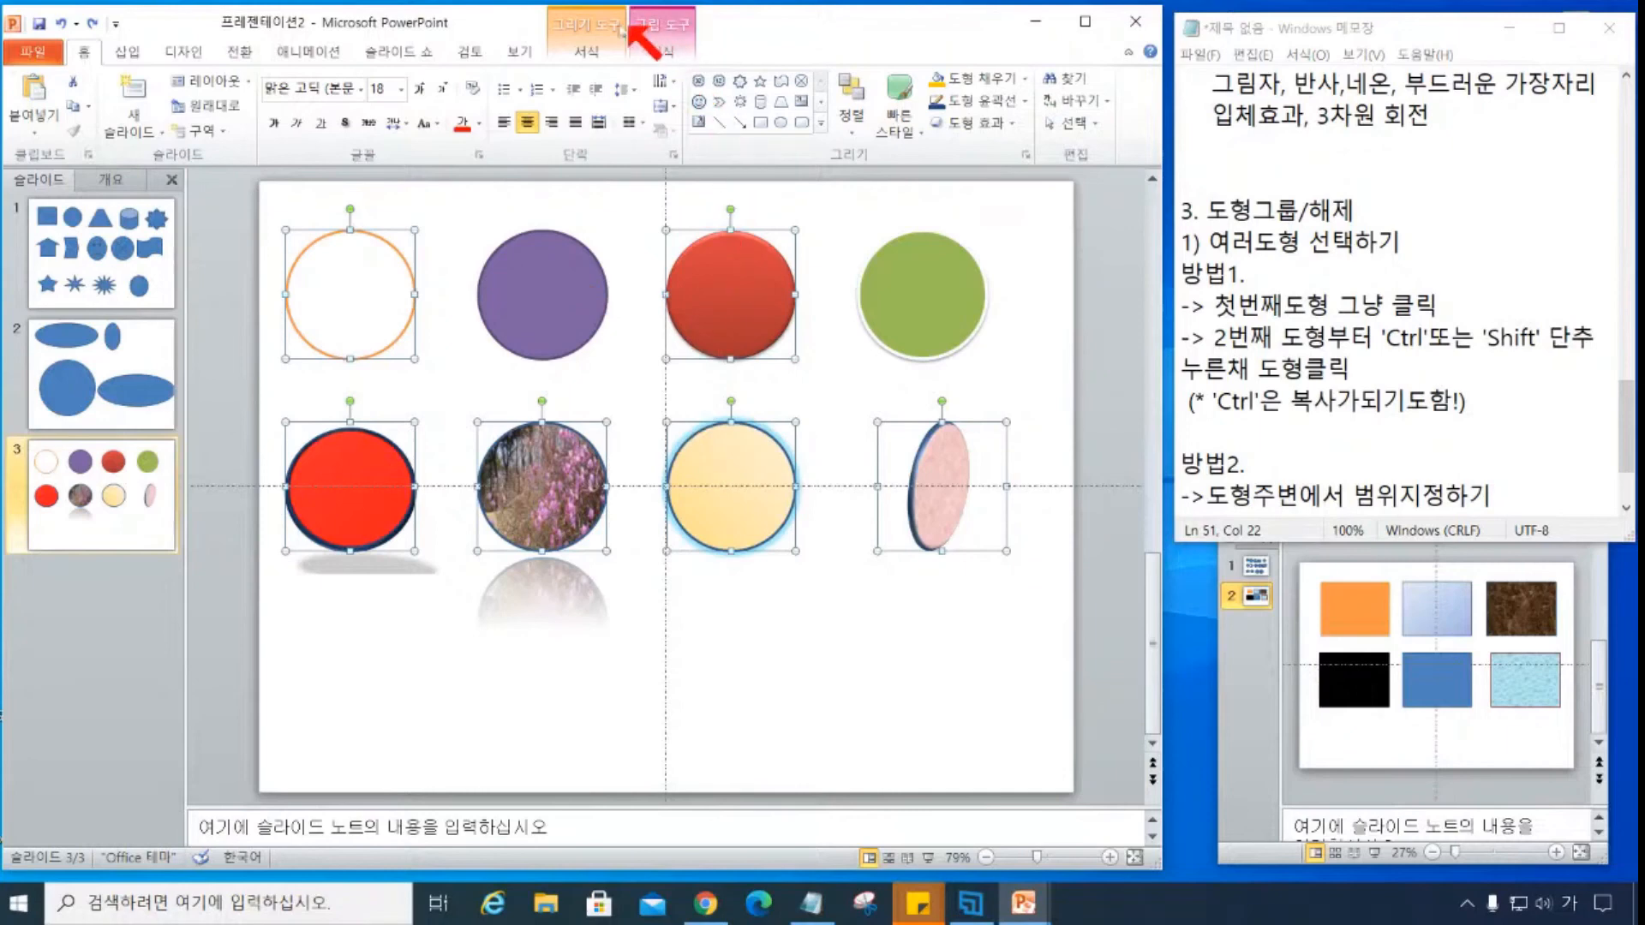
click(590, 50)
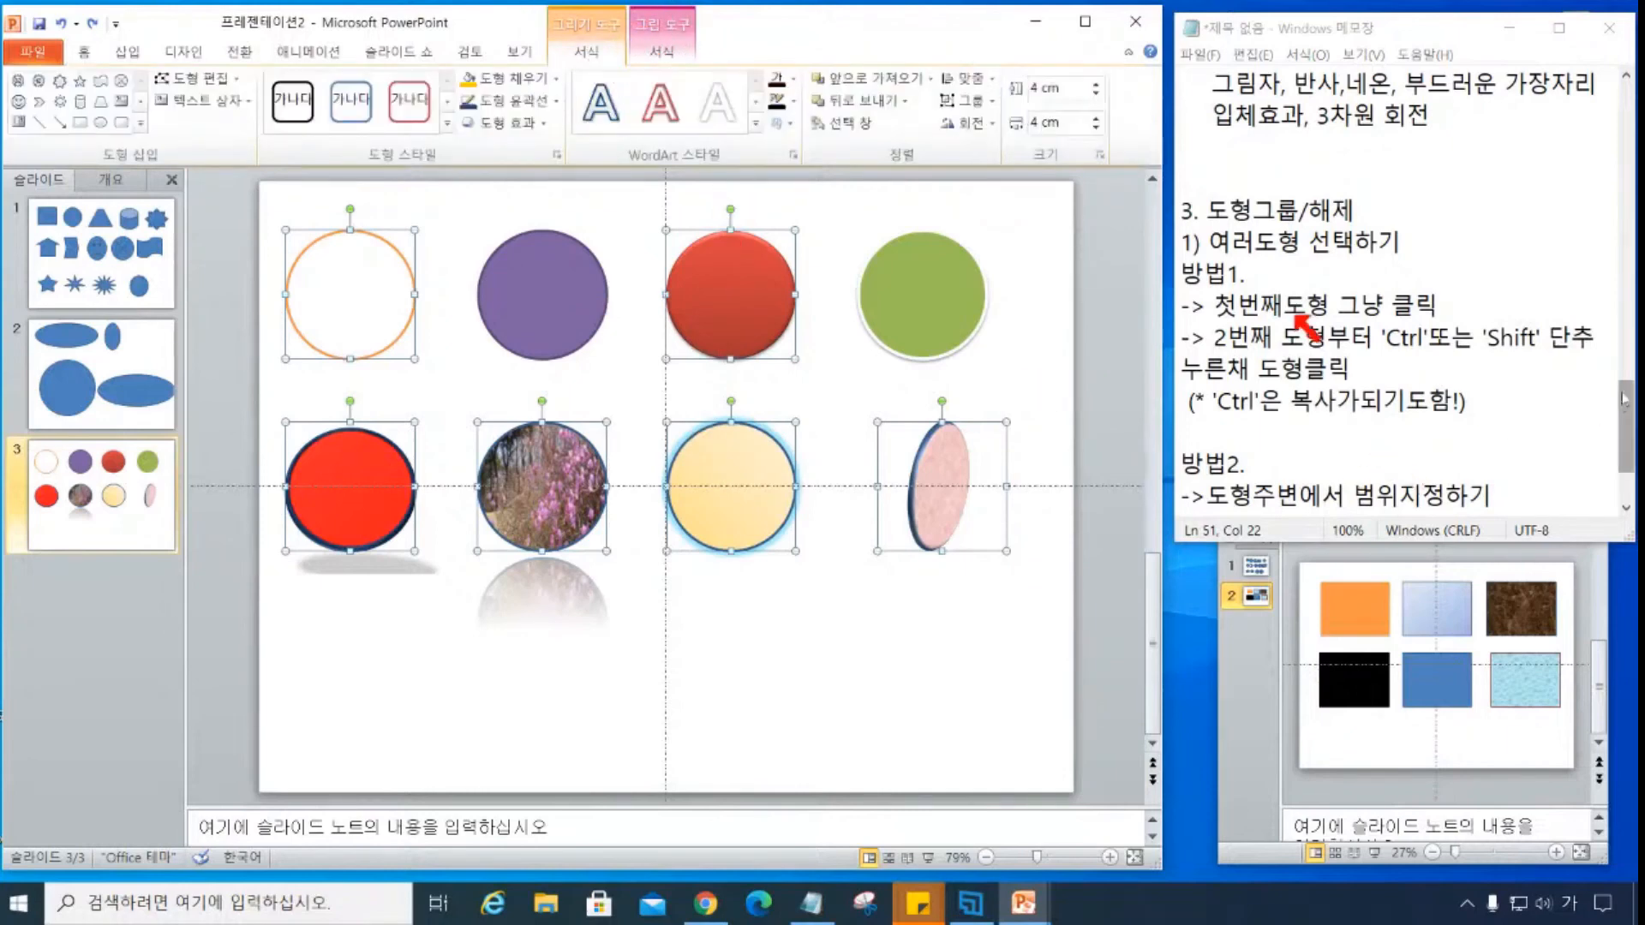
- Switch to Notepad and add the heading "2) 도형 그룹지정하기" with the line "->도형들 선택" at the end of the notes
drag(1626, 413, 1627, 457)
click(1280, 425)
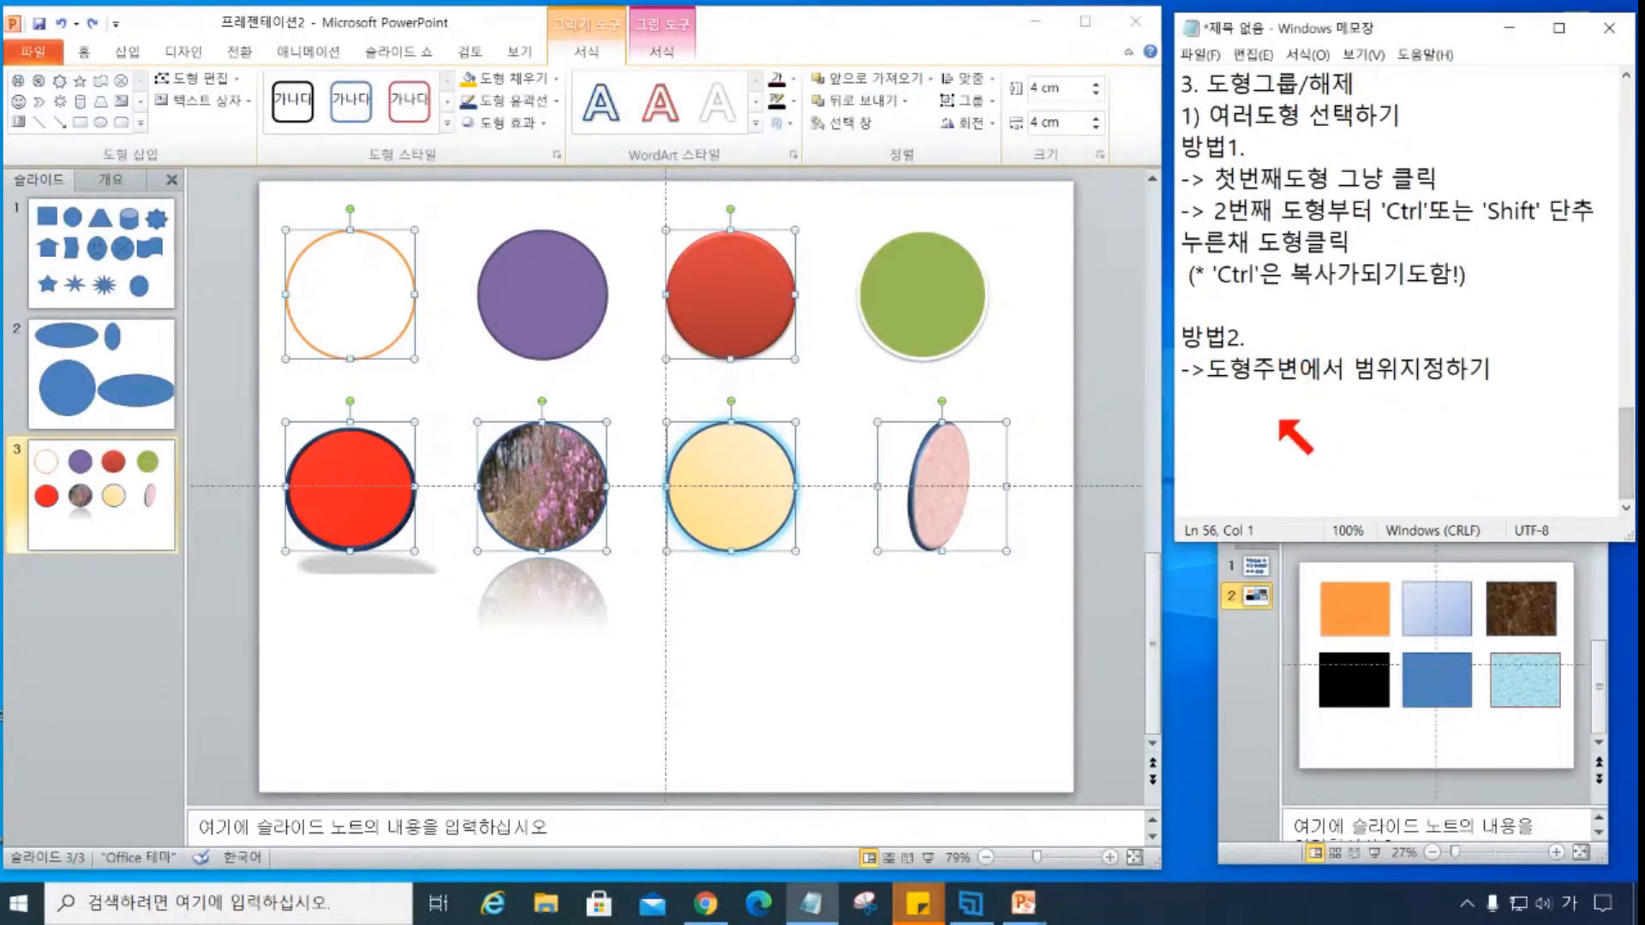
text(2) 도ㅓ형 그룹지정하기)
key(Return)
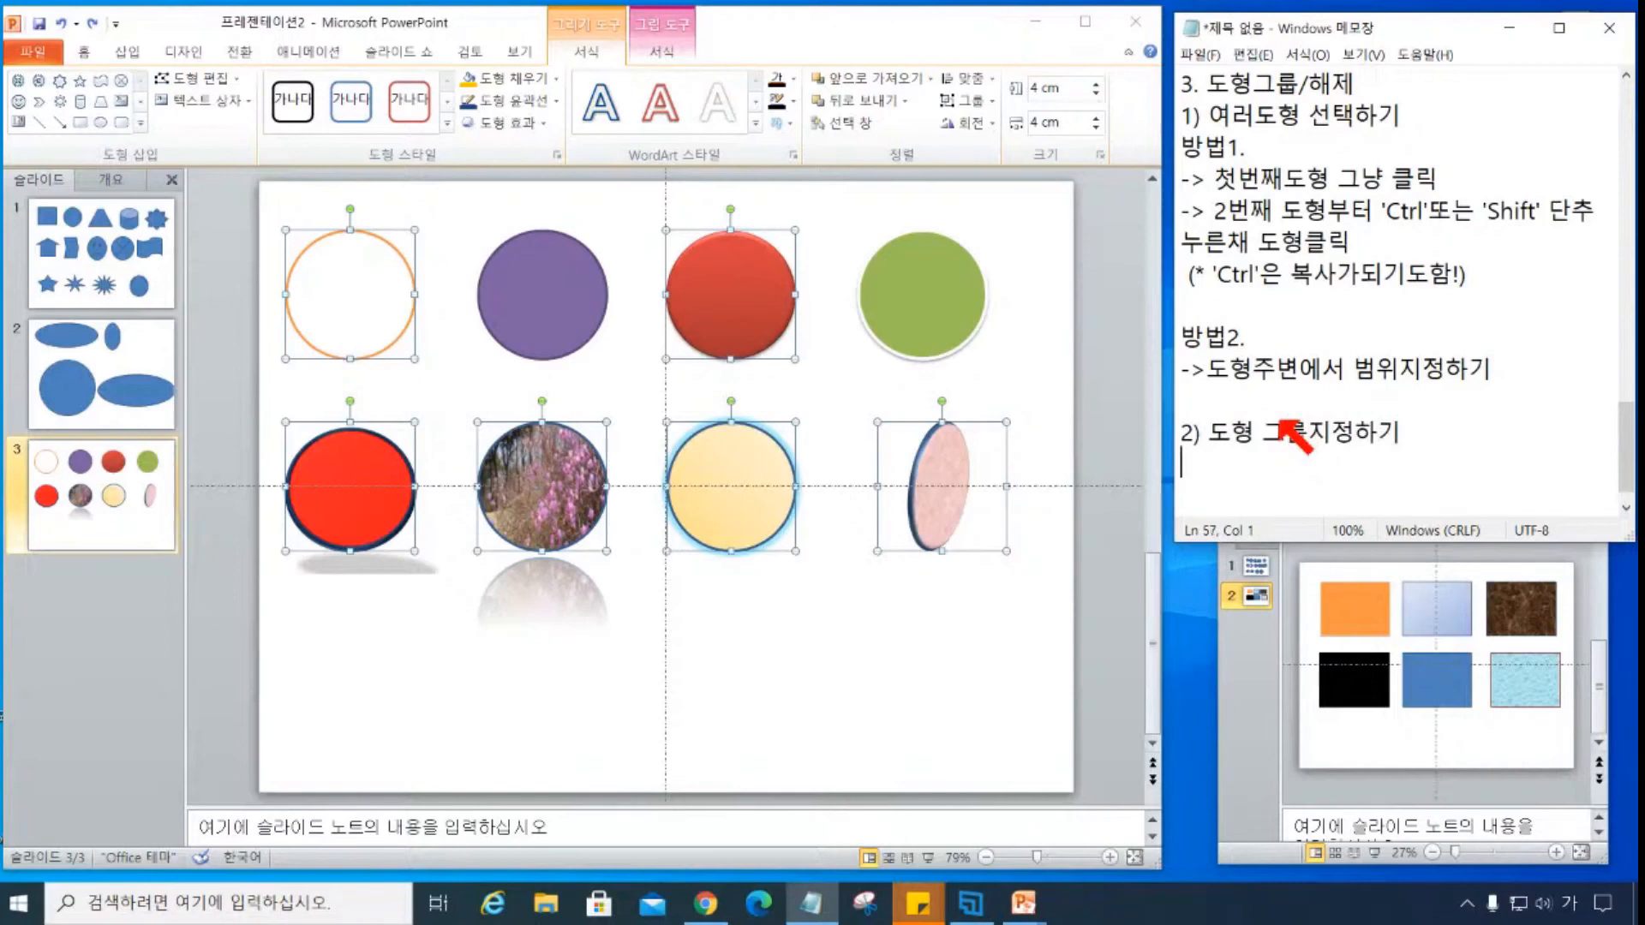
text(->도형들 선택)
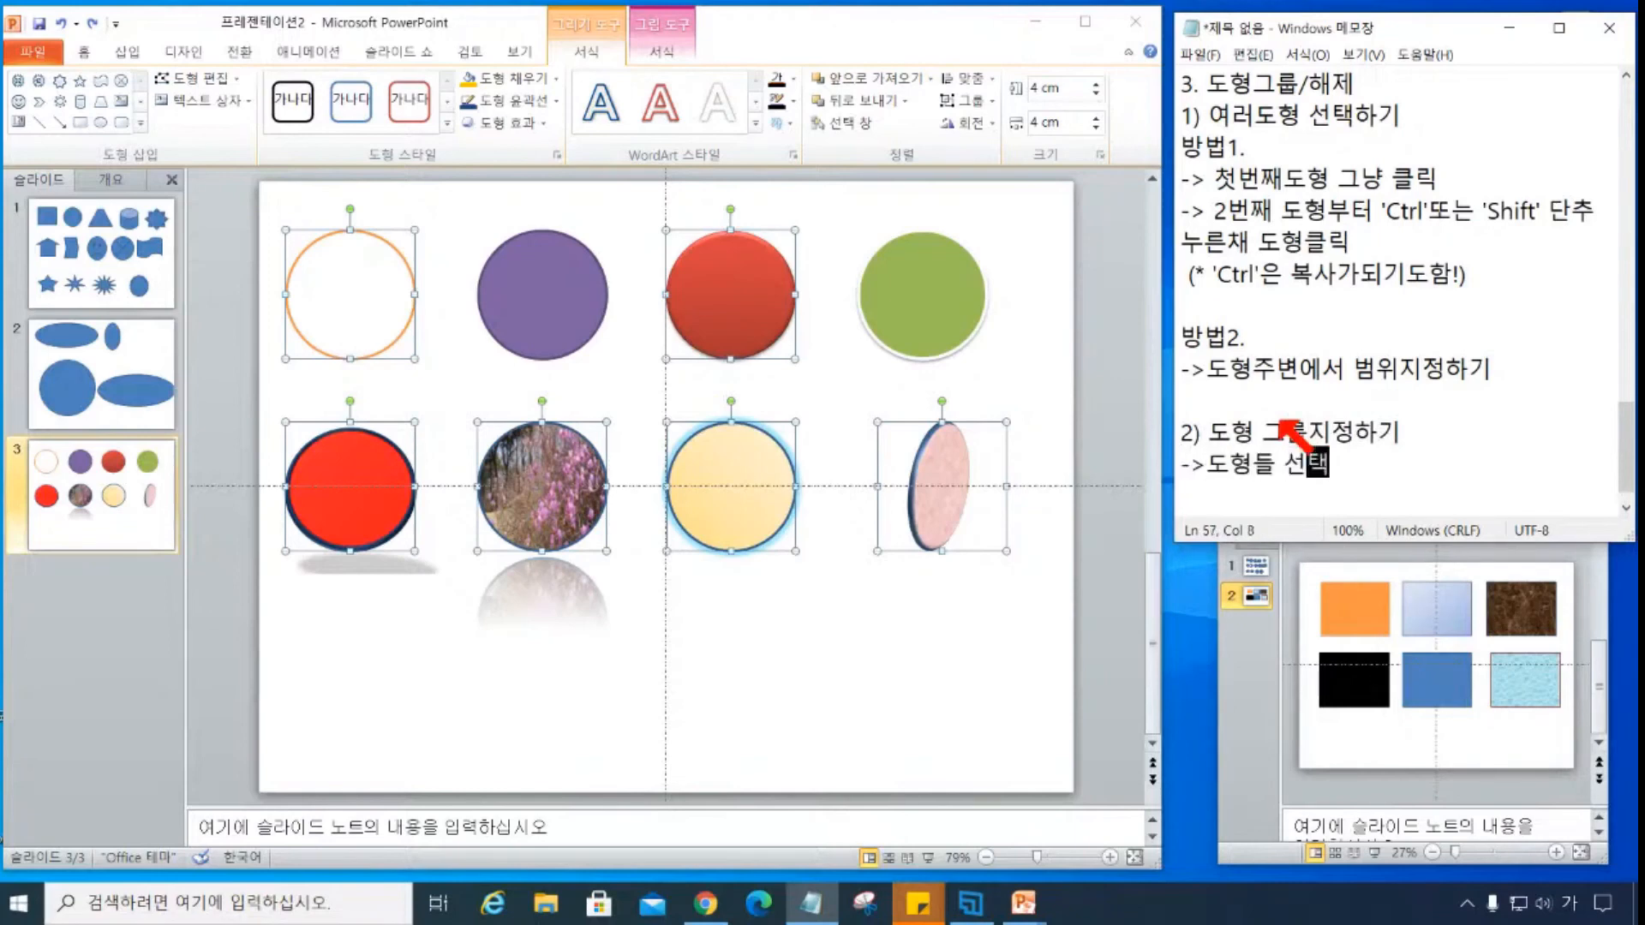
key(Return)
- Write "->그리기도구-서식-정렬-그룹" on the line below "->도형들 선택"
text(->ㄱ)
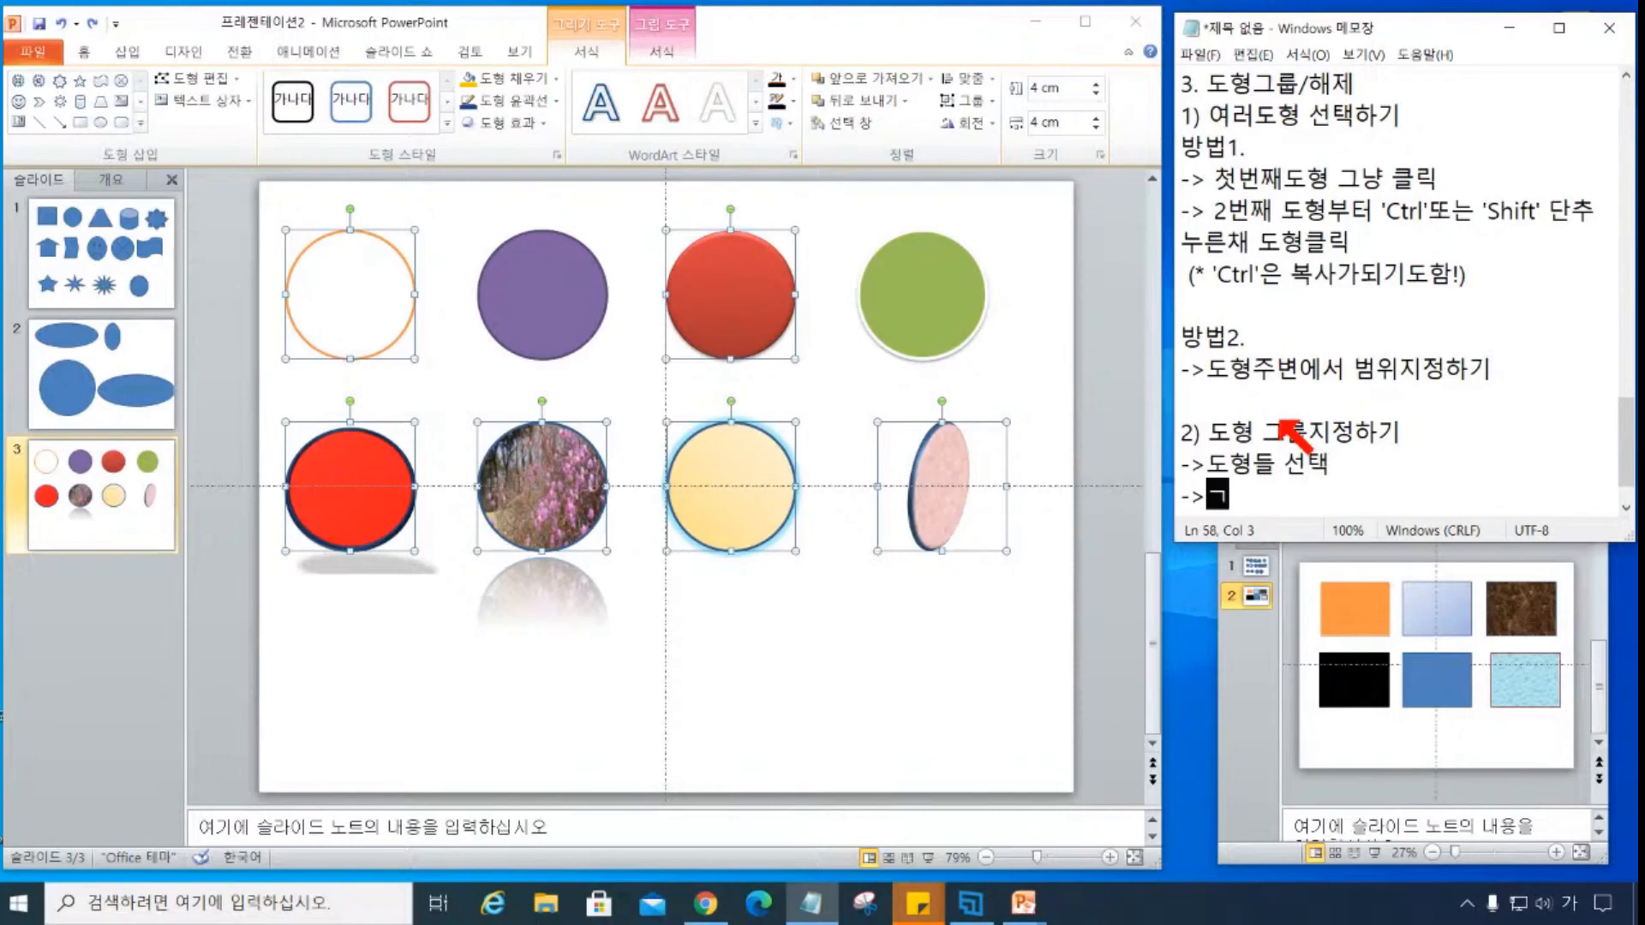
text(리기도구)
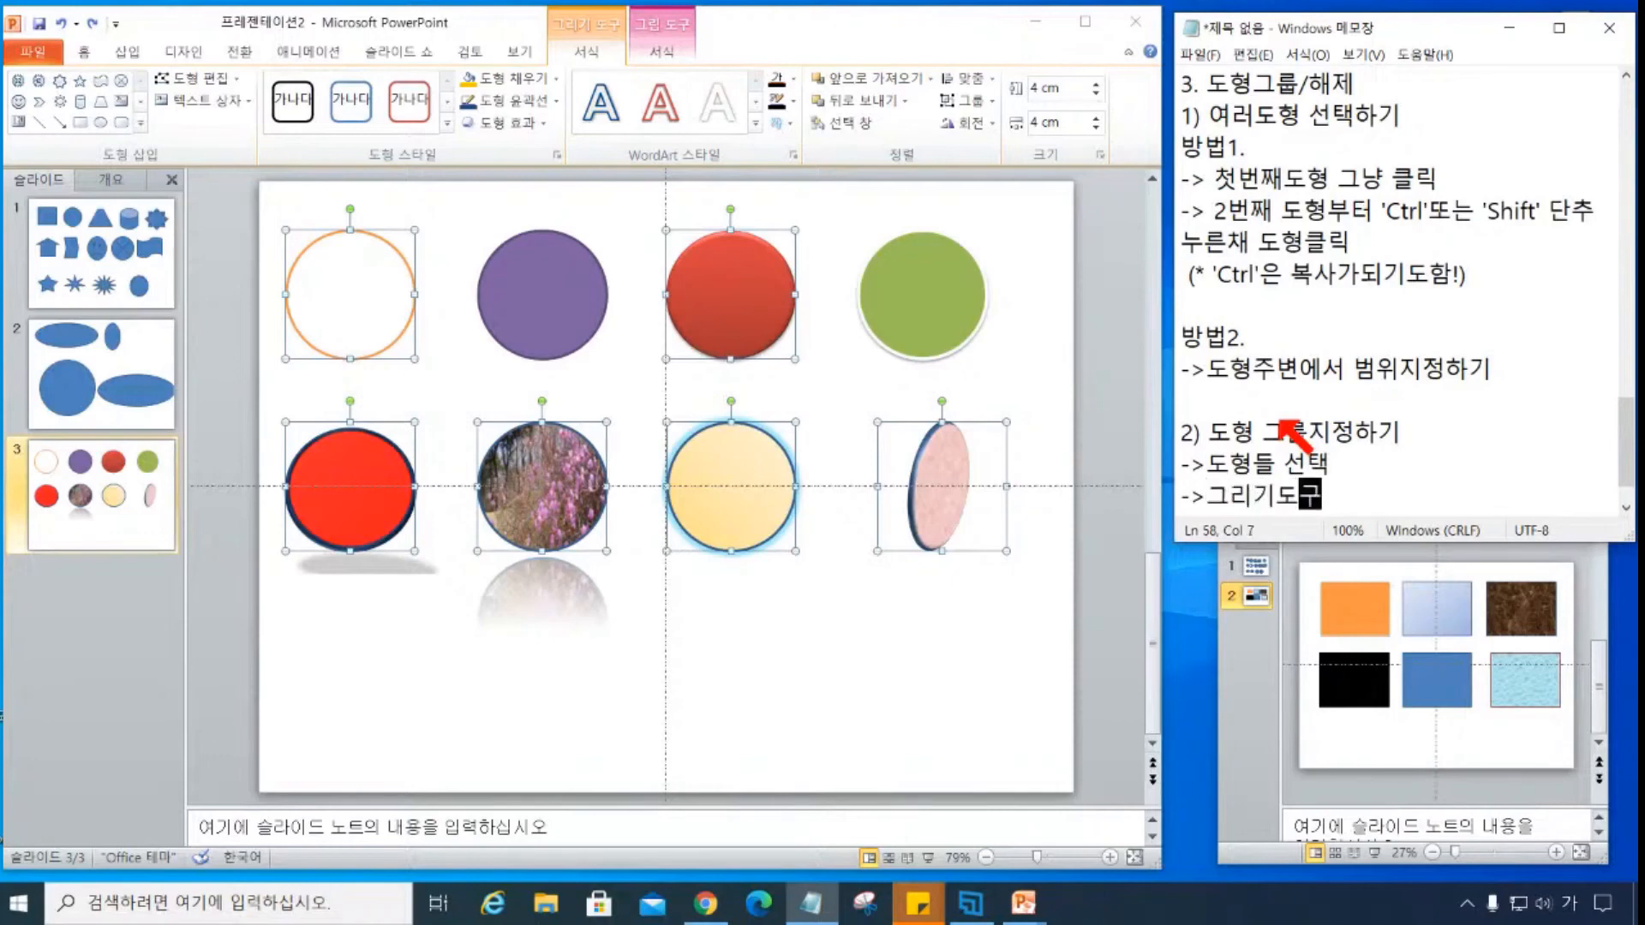
text(-서시)
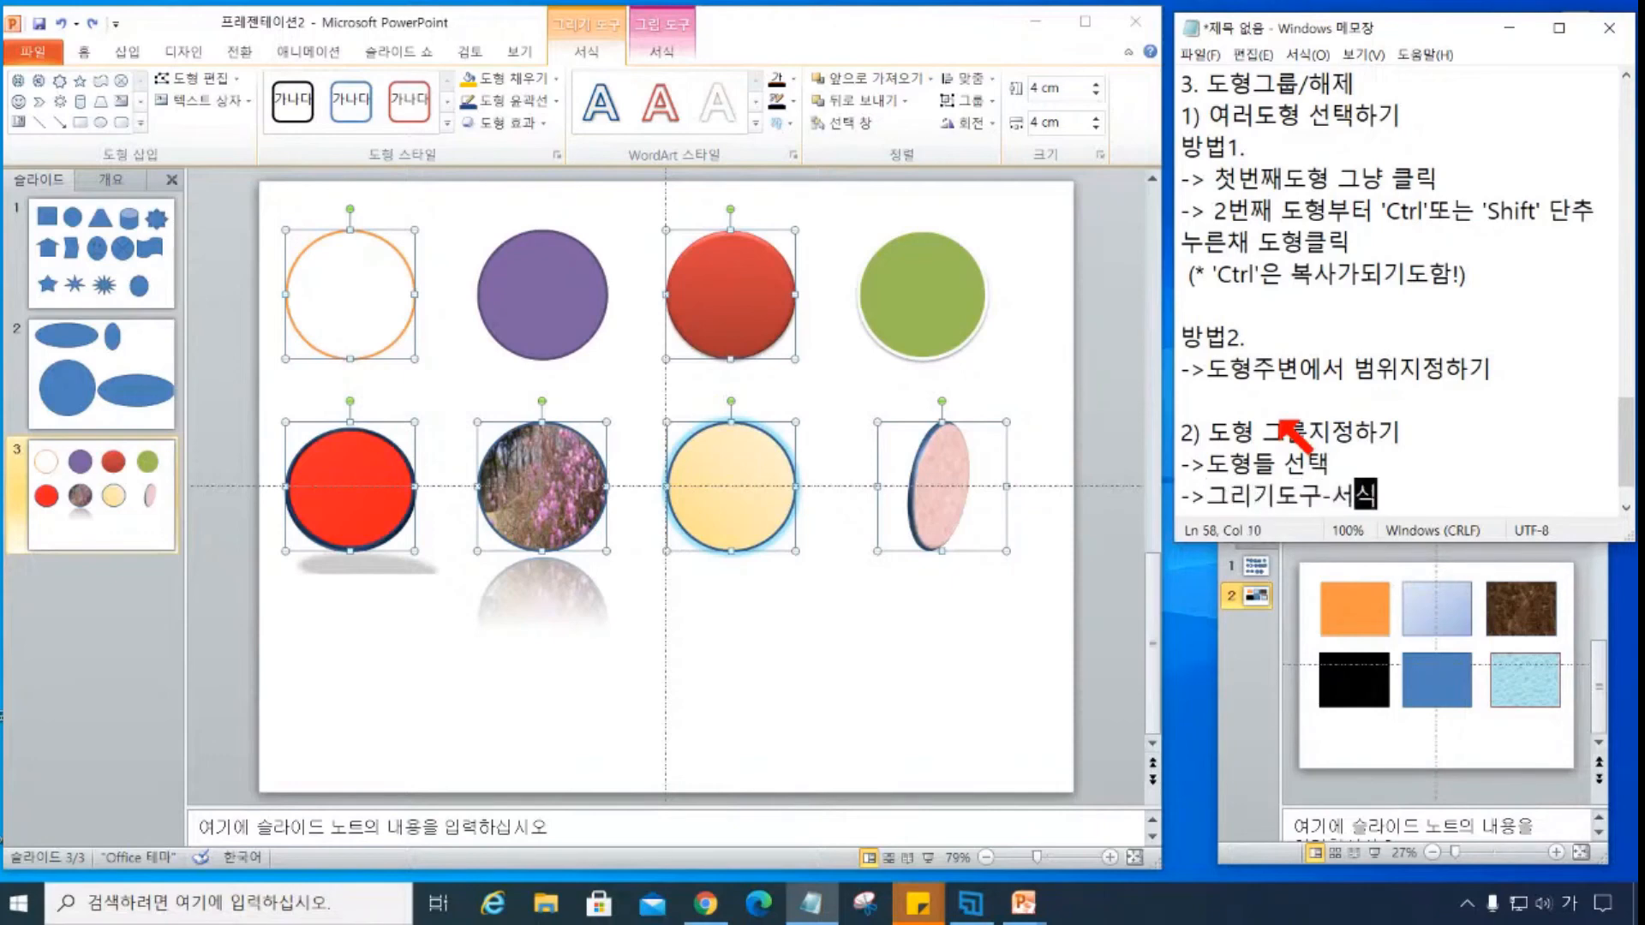
text(-)
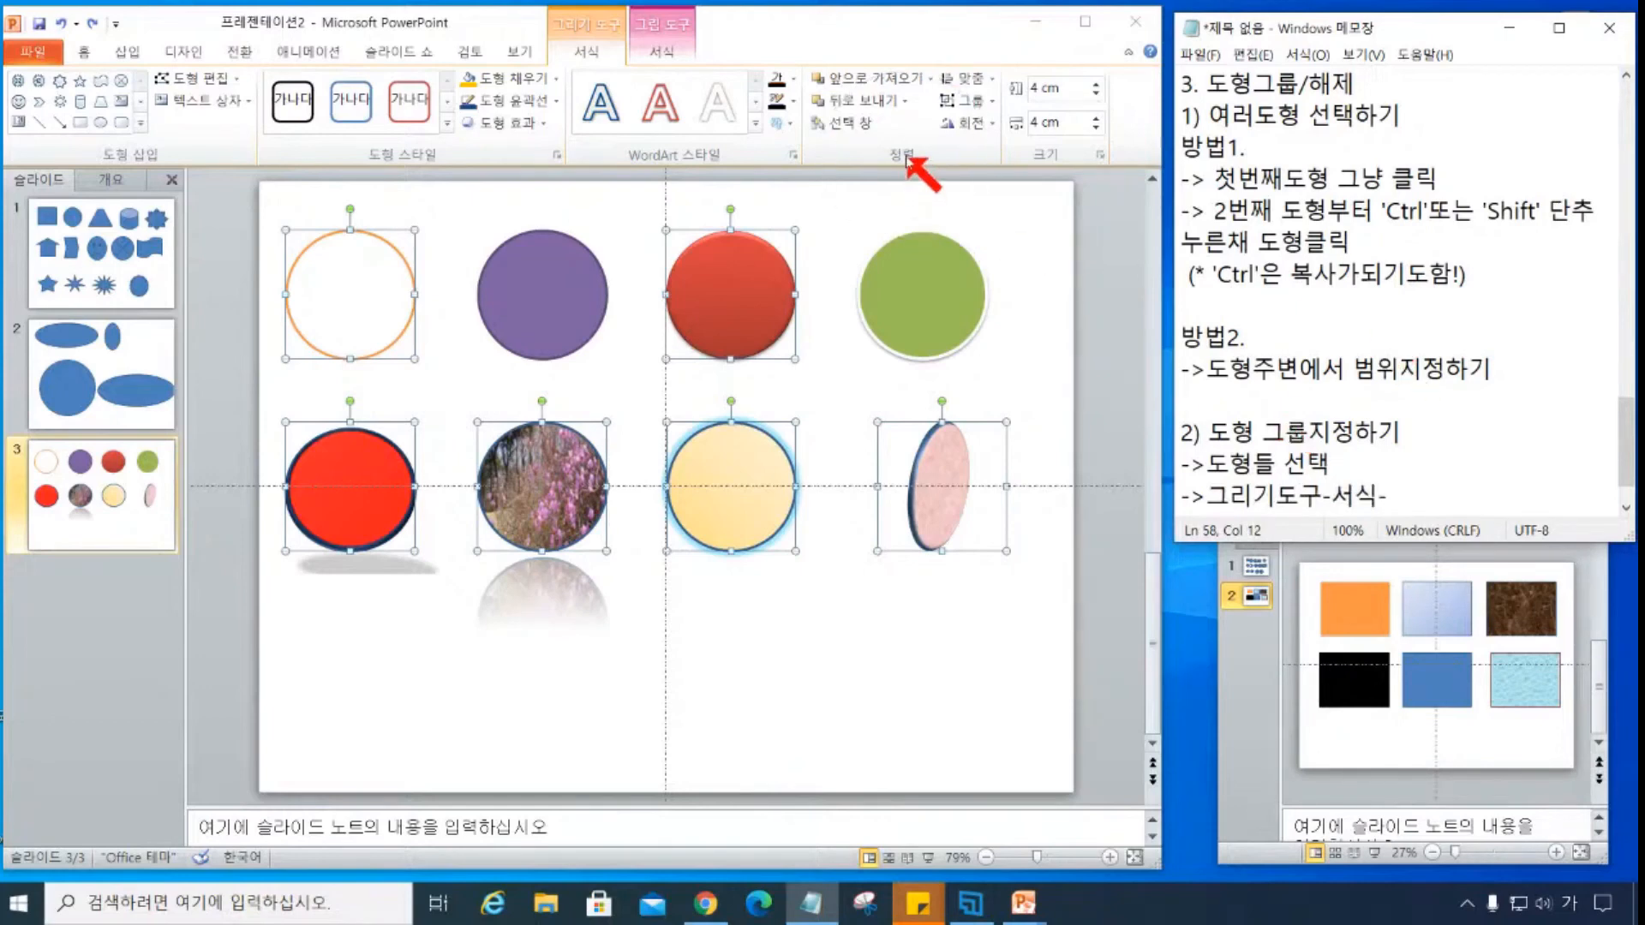
text(절렬)
text(렬)
text(-그)
text(룹)
key(Return)
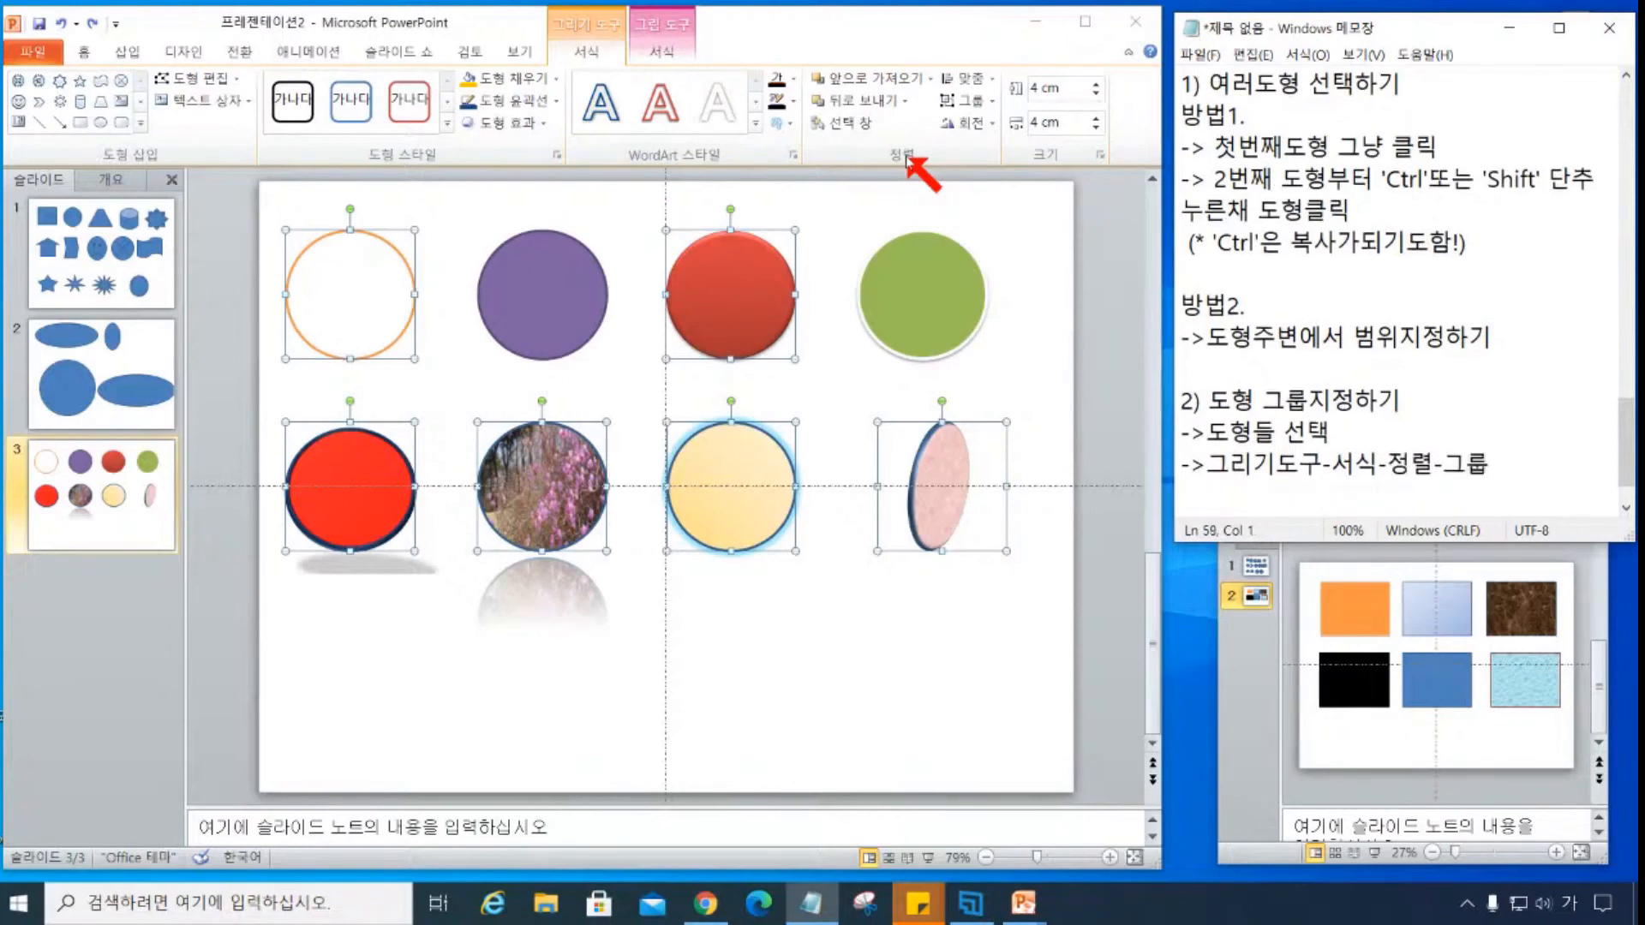
- Start a new note line with "->그룹", then switch to PowerPoint and group the six selected circles
text(->ㄱ루)
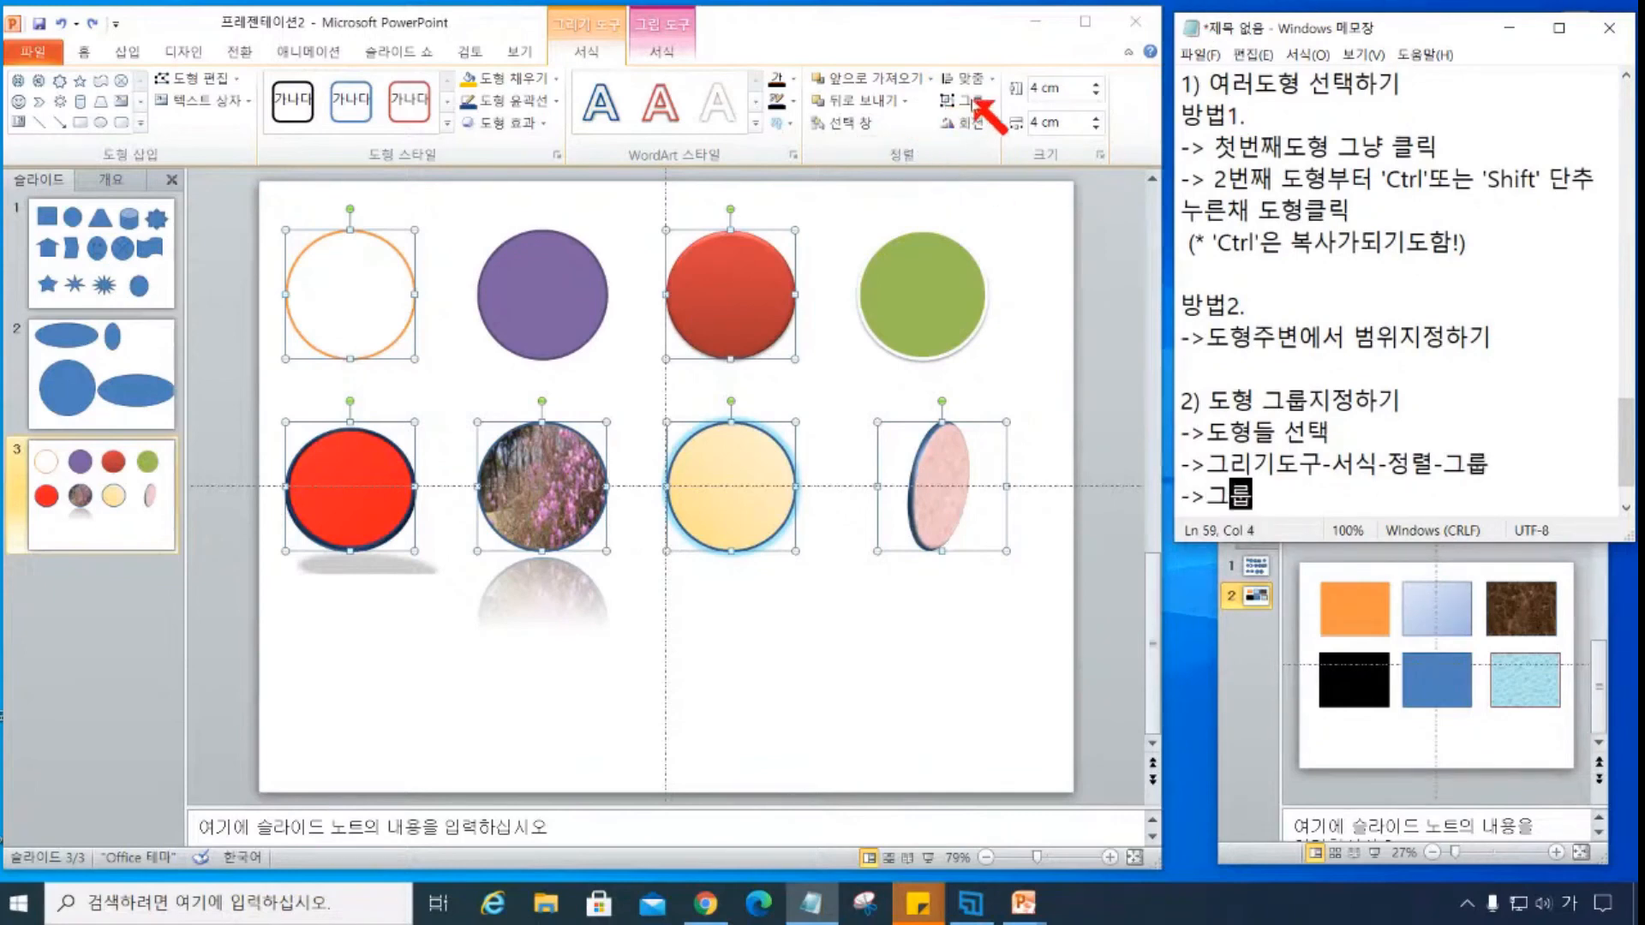
click(975, 101)
click(977, 102)
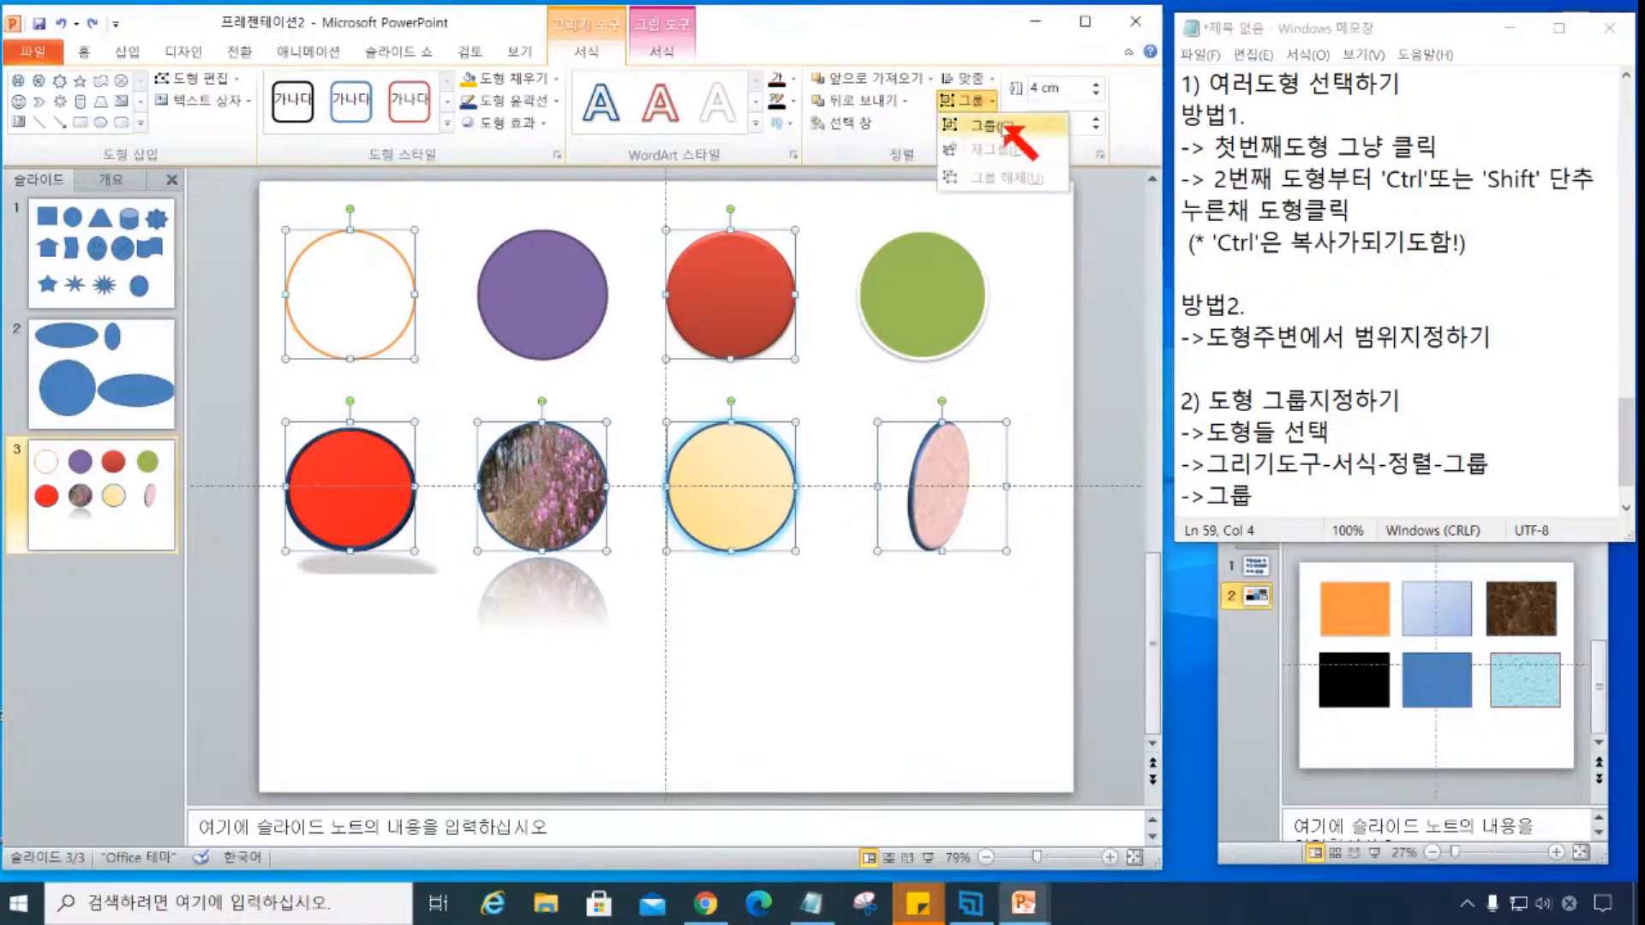
click(990, 126)
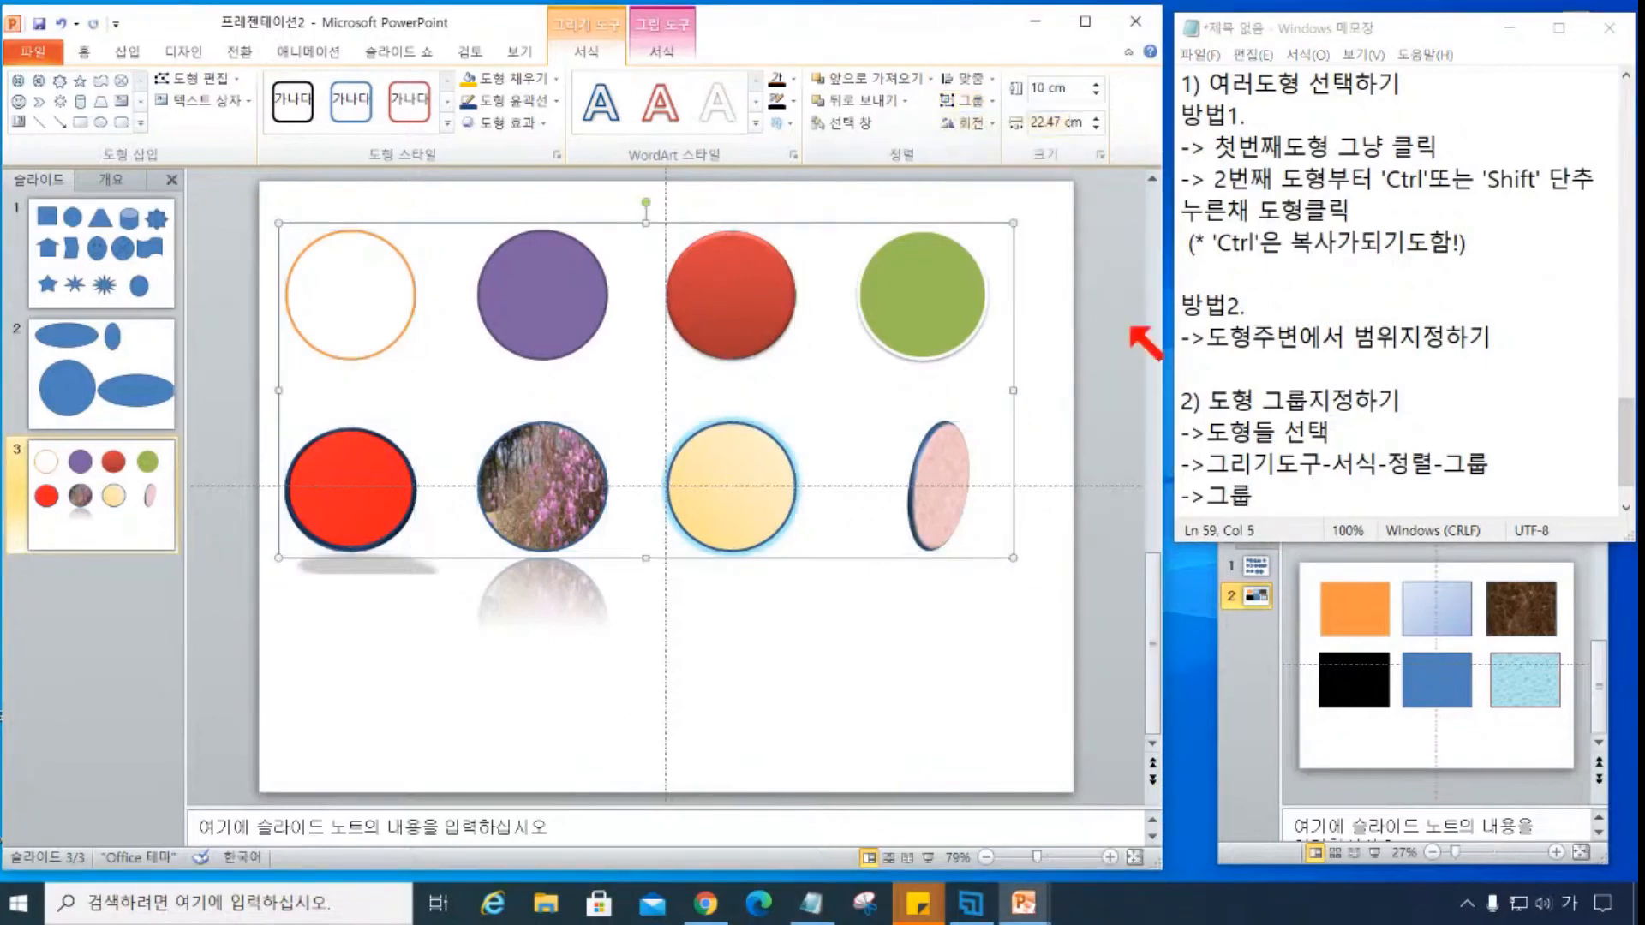
- Switch to Notepad and extend the line "->그리기도구-서식-정렬-그룹" with "-'그룹'클릭"
click(1499, 468)
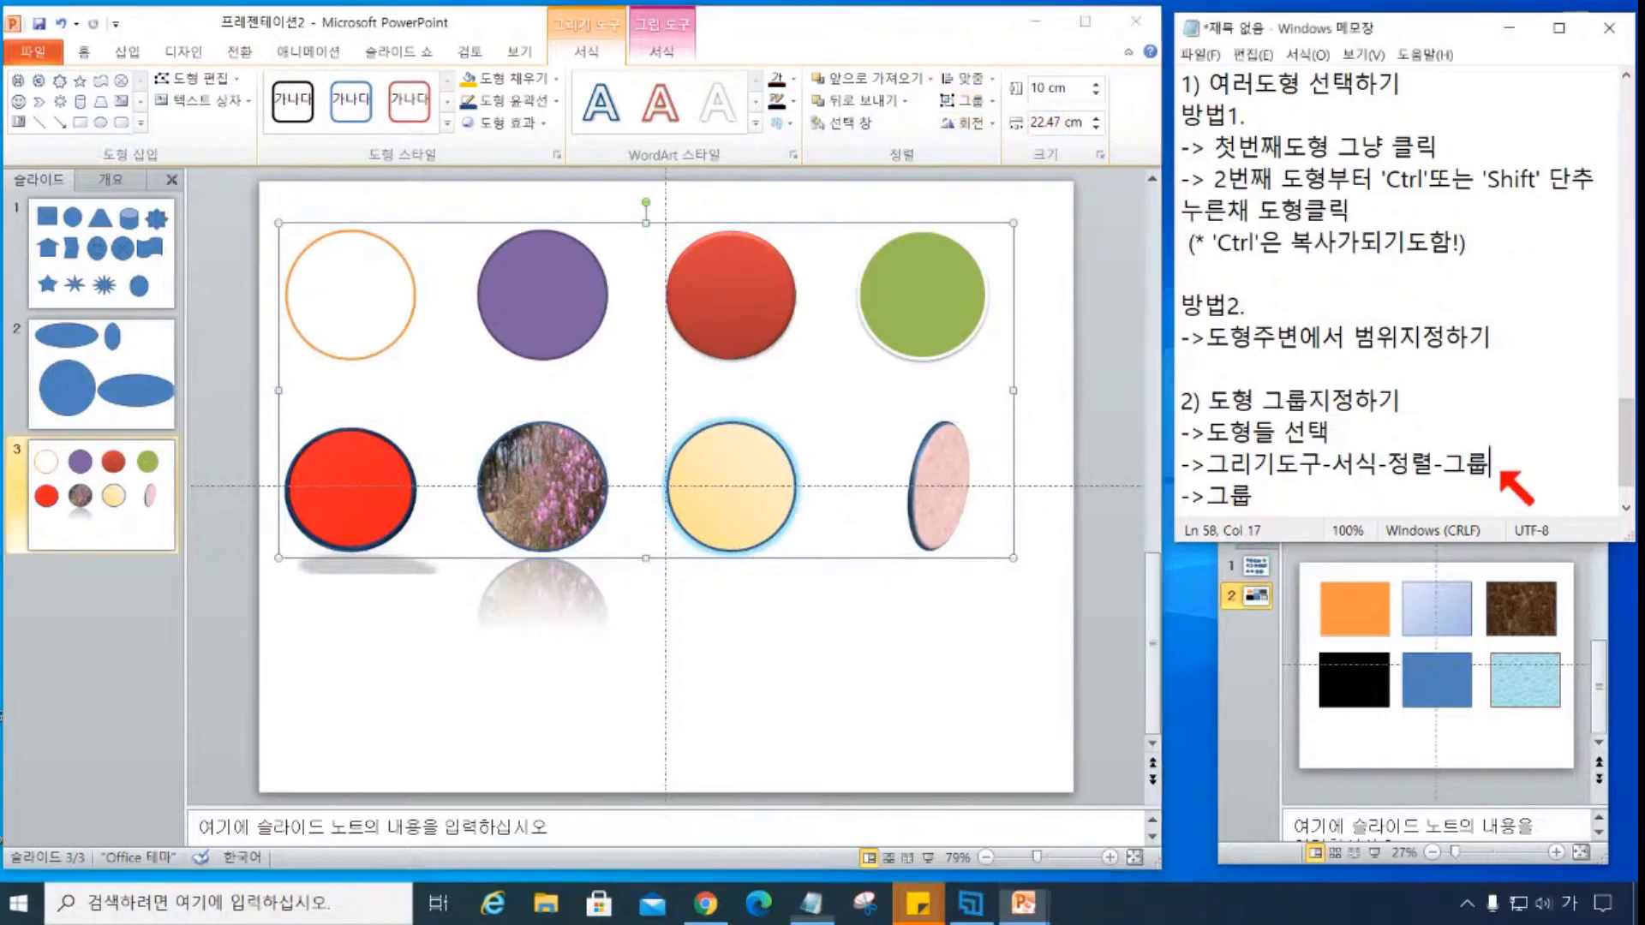
text(-'그룹)
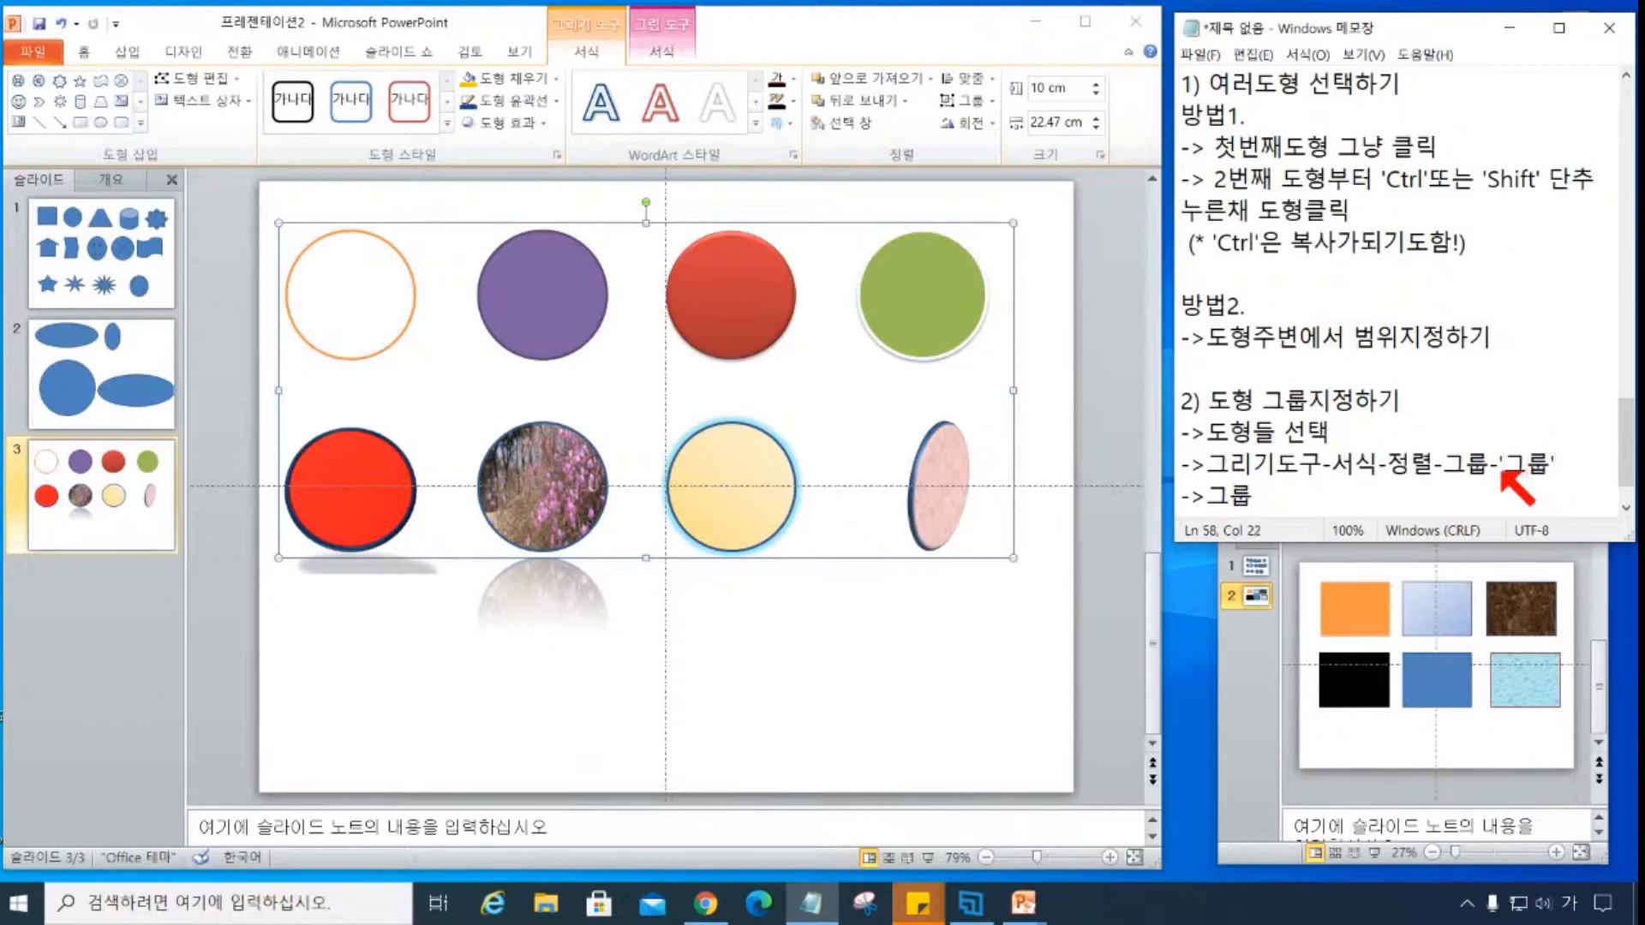
text('클릭)
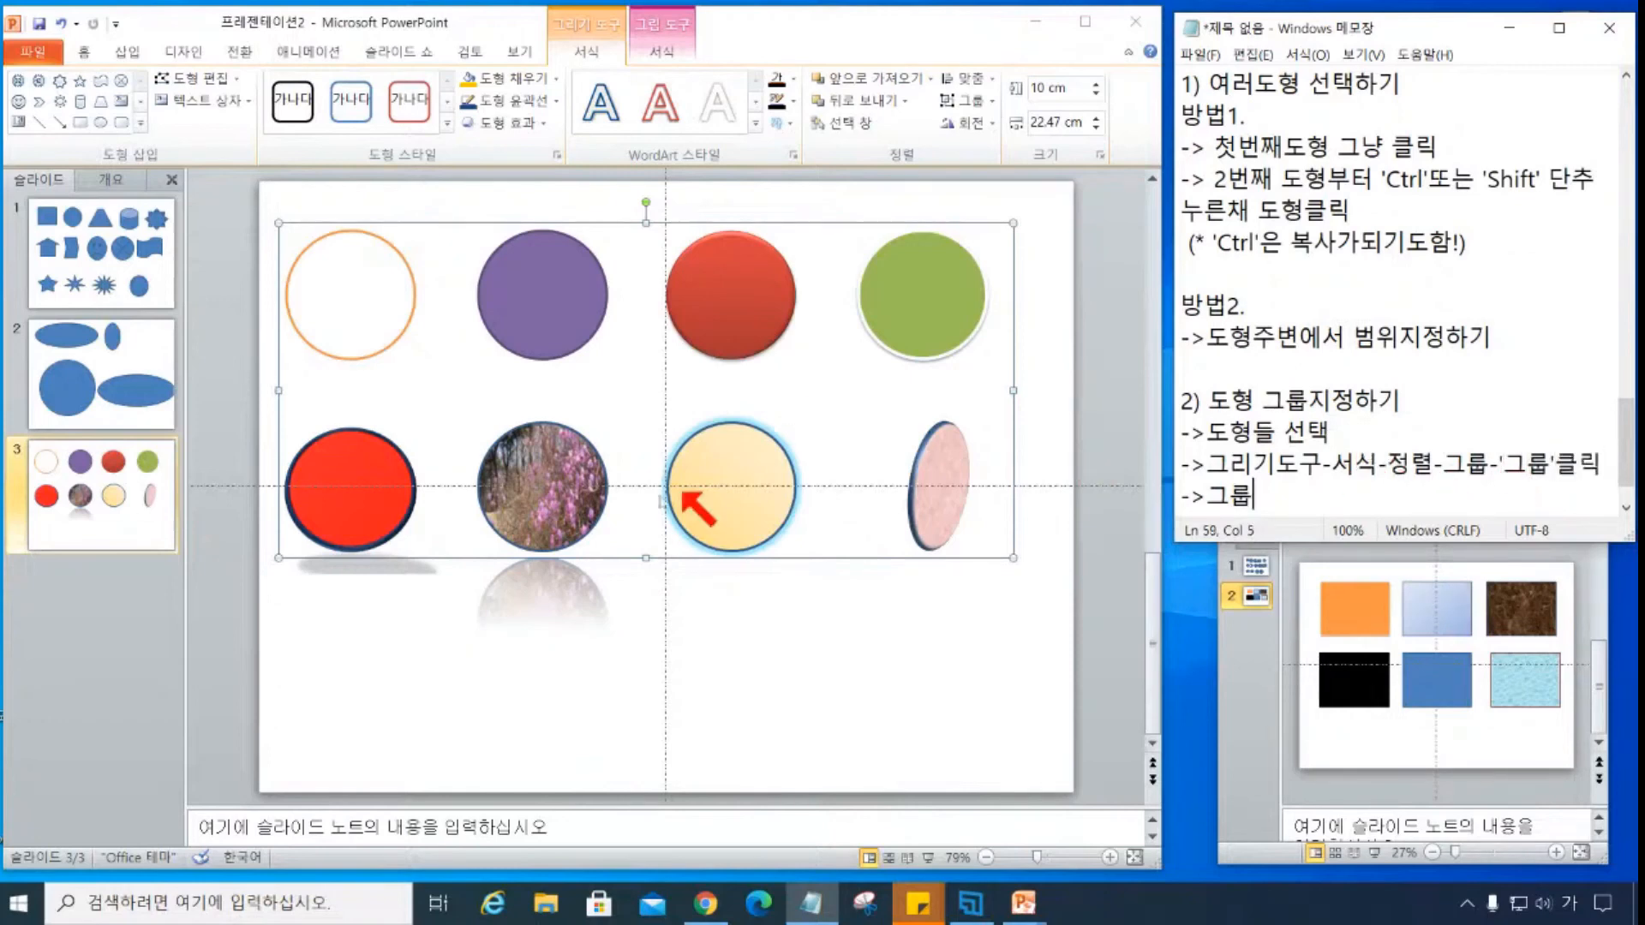
- Switch to PowerPoint, move the grouped circles around the slide and shrink the group to about 5.4 cm high by 16.67 cm wide
click(401, 320)
click(363, 297)
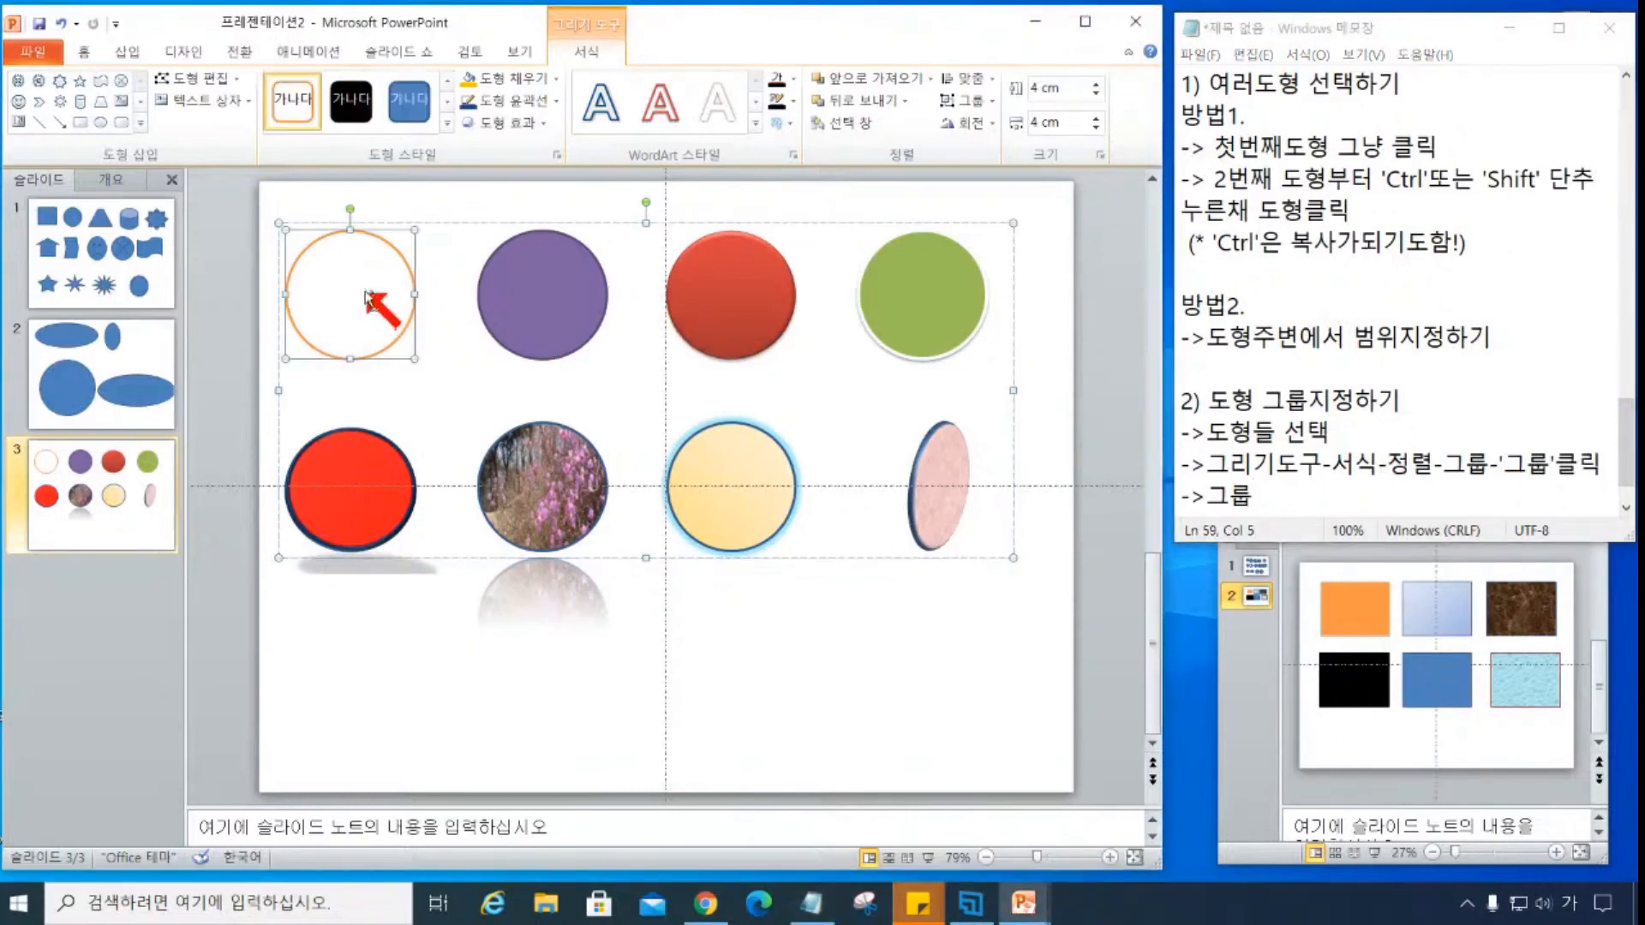
click(1096, 301)
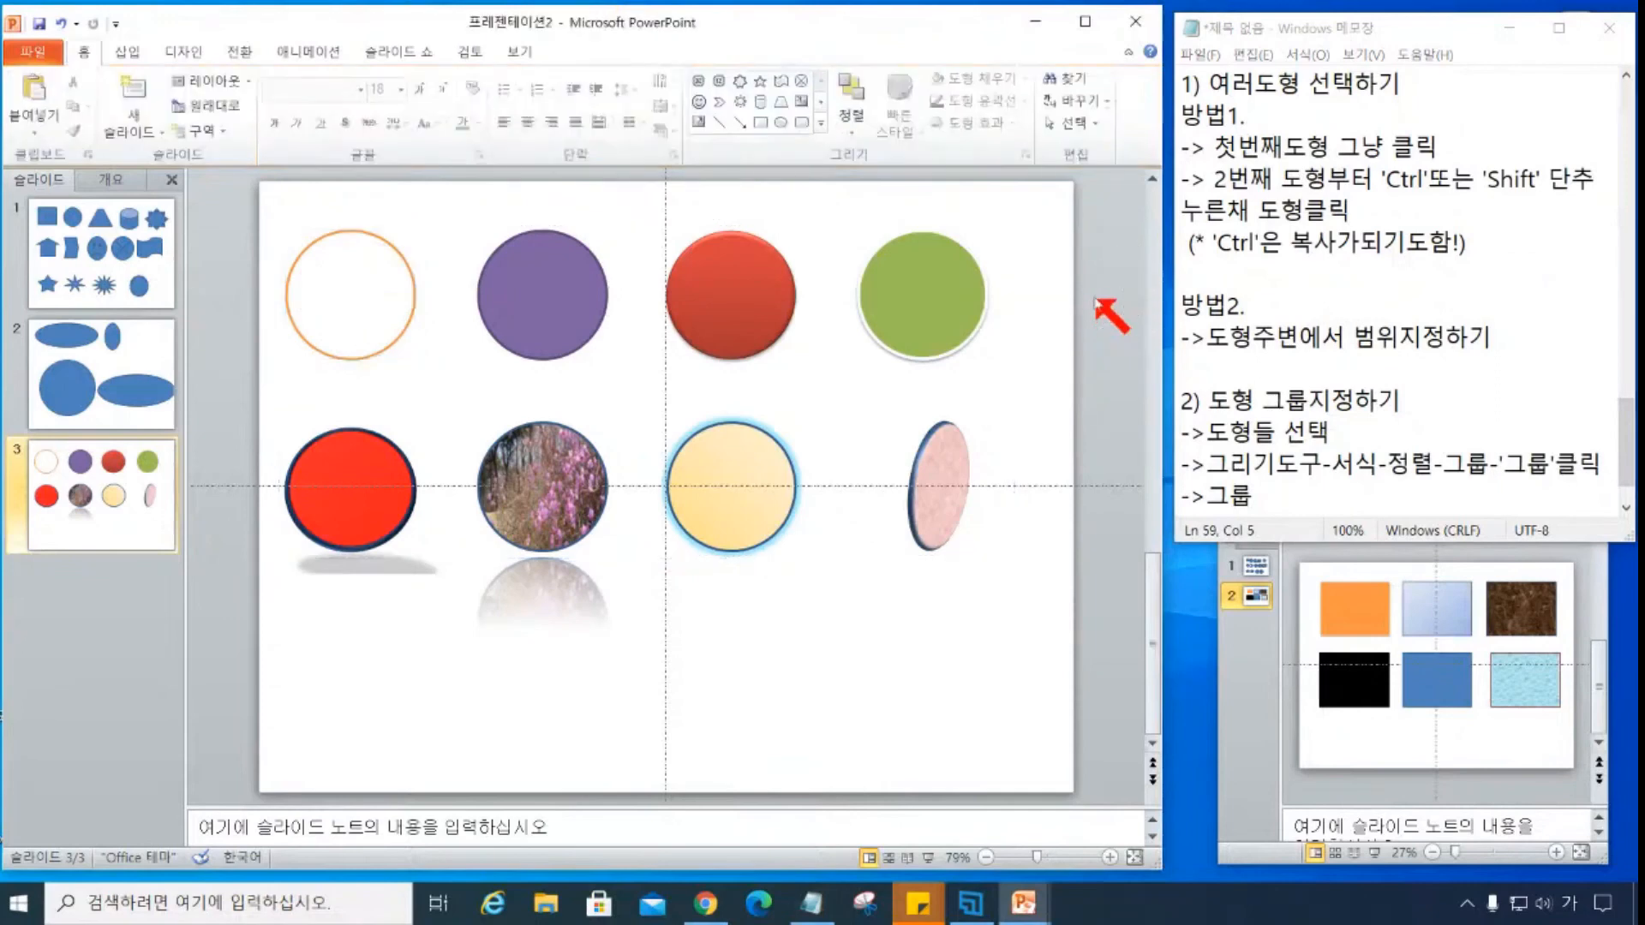
mouse_move(335, 310)
mouse_down()
mouse_move(319, 327)
mouse_move(330, 527)
mouse_move(316, 445)
mouse_up()
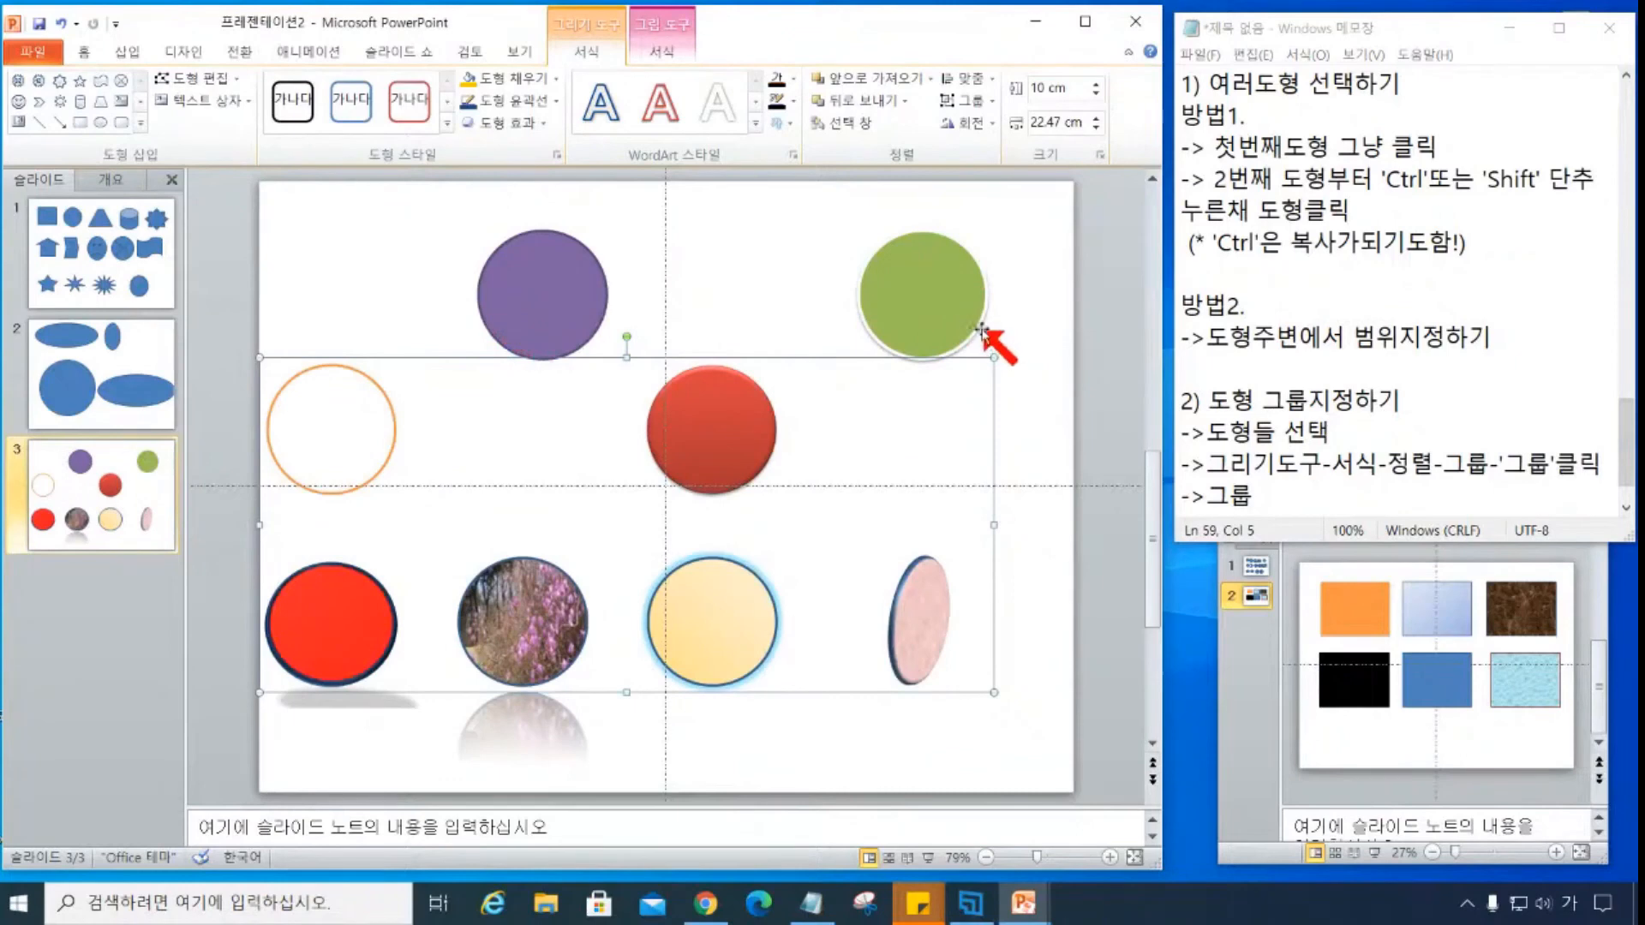
drag(737, 452, 760, 504)
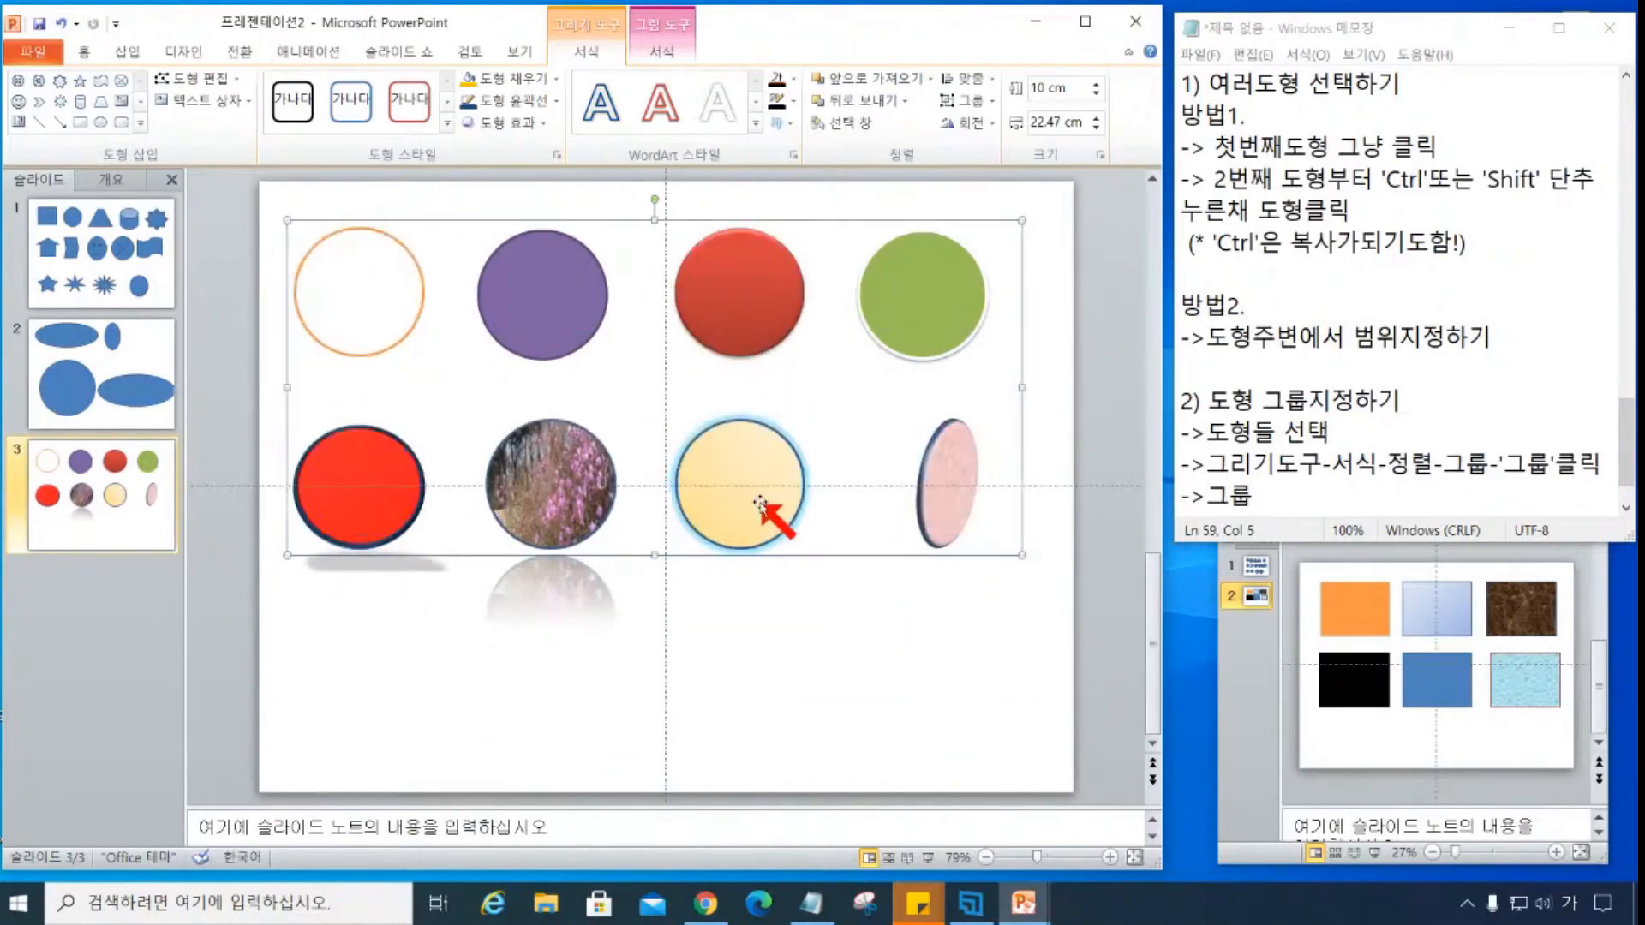
drag(392, 307, 445, 429)
key(ctrl)
key(ctrl)
drag(311, 336, 350, 353)
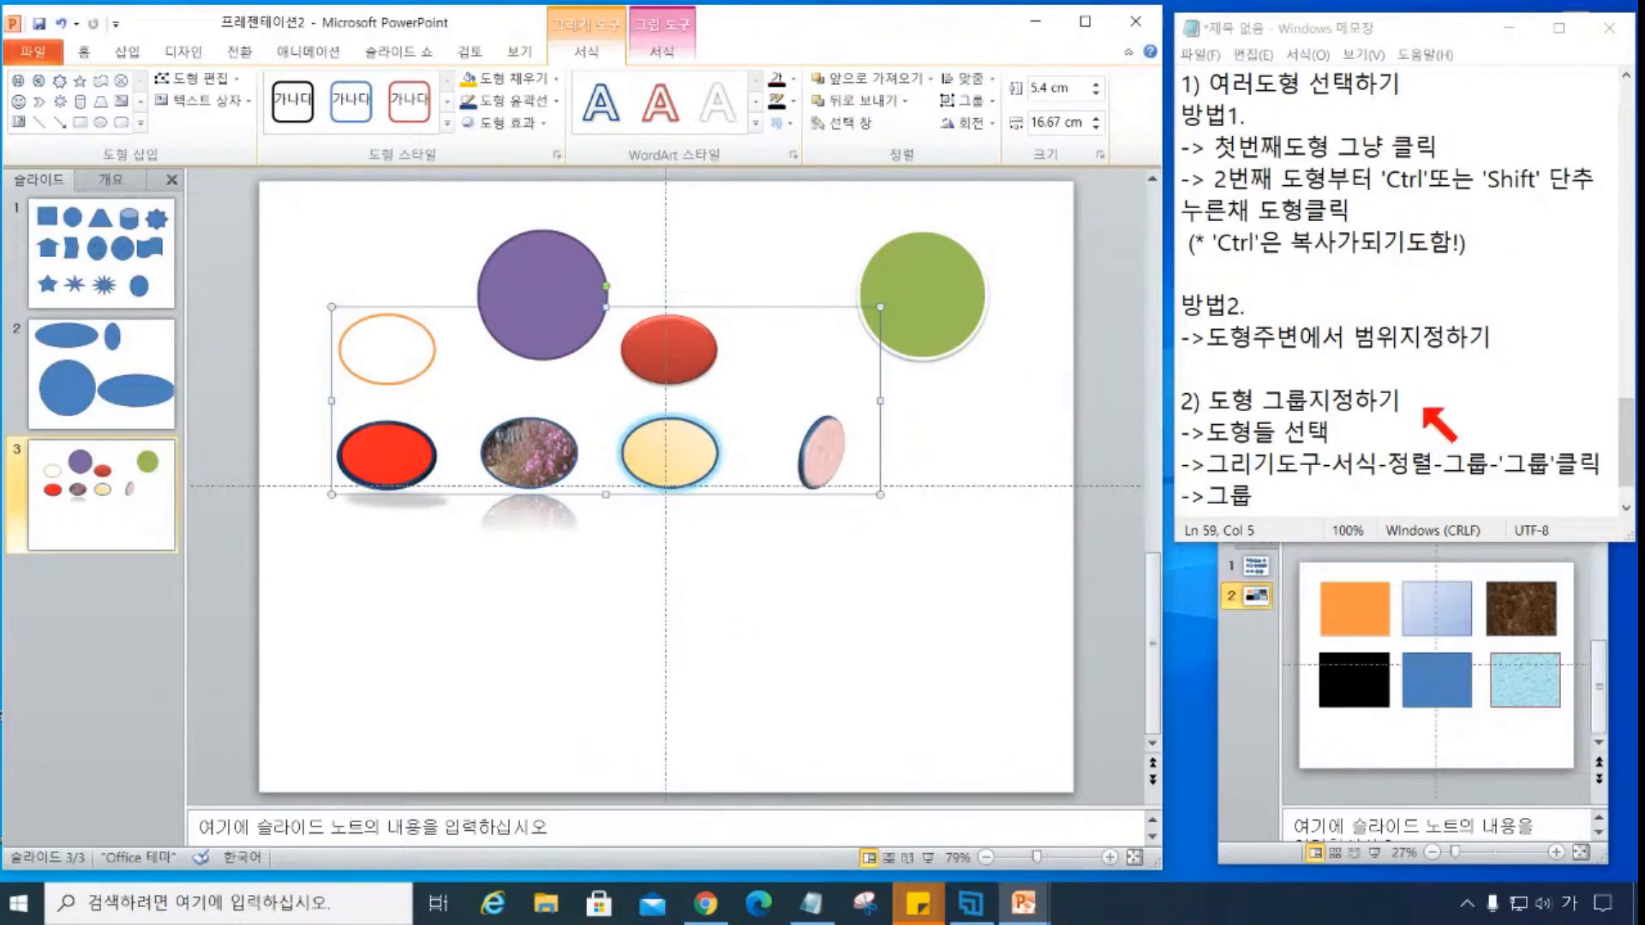
- Switch to Notepad and add "( 같이 이동, 크기조절)" after "->그룹" on the last line
click(1367, 491)
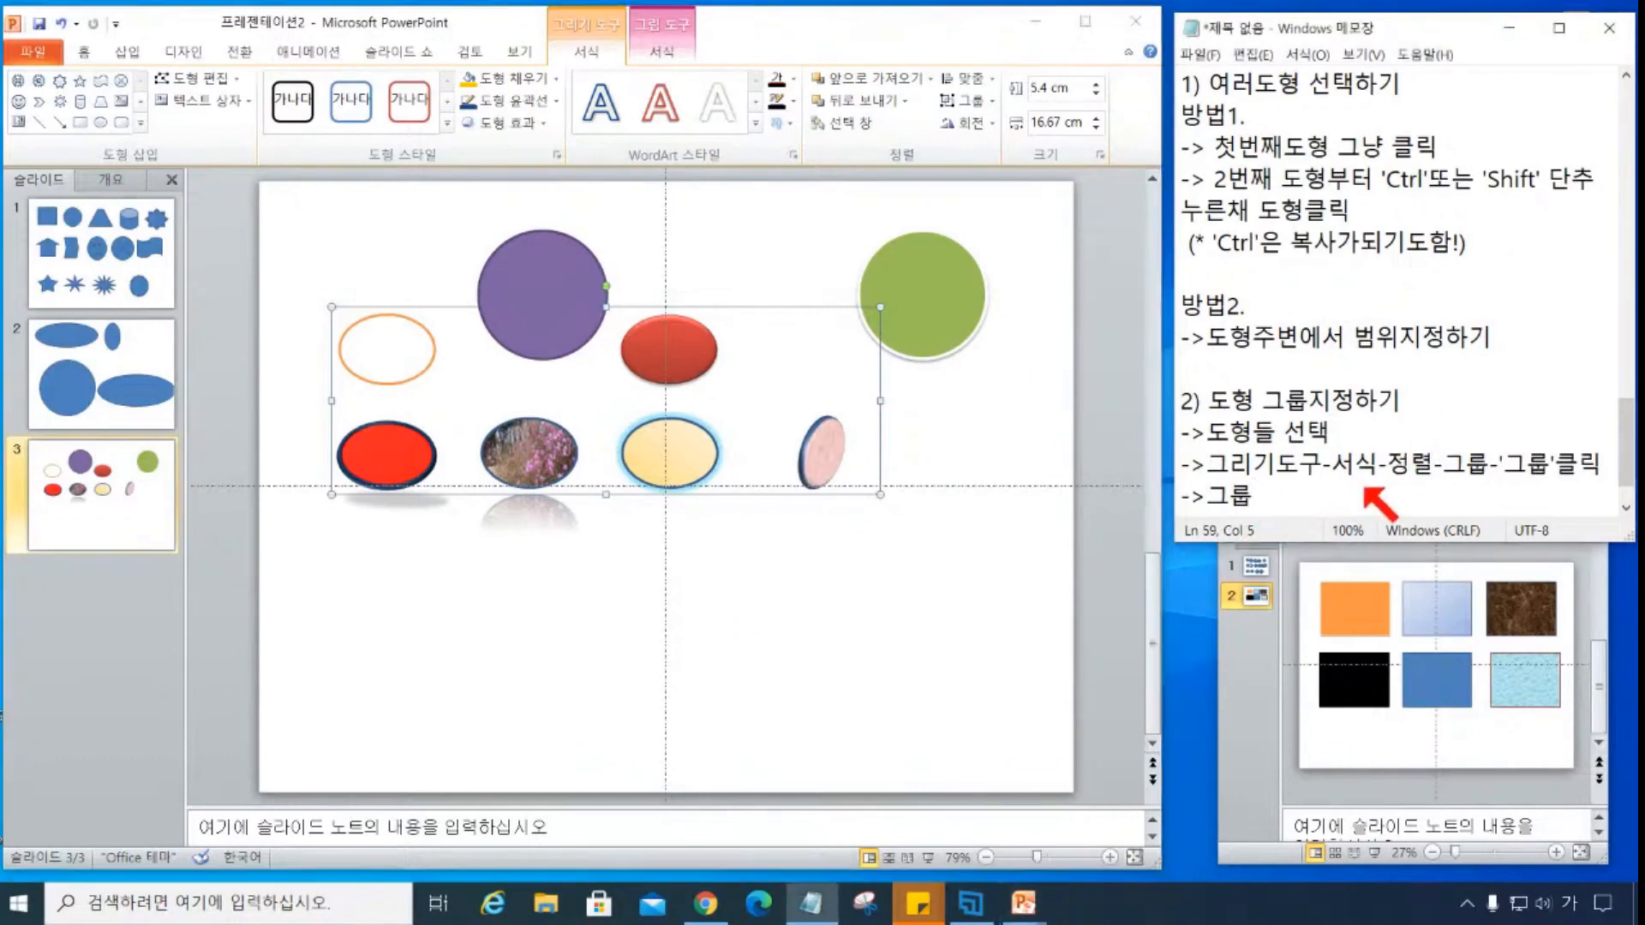
text(( 같이 이동,크기조절)
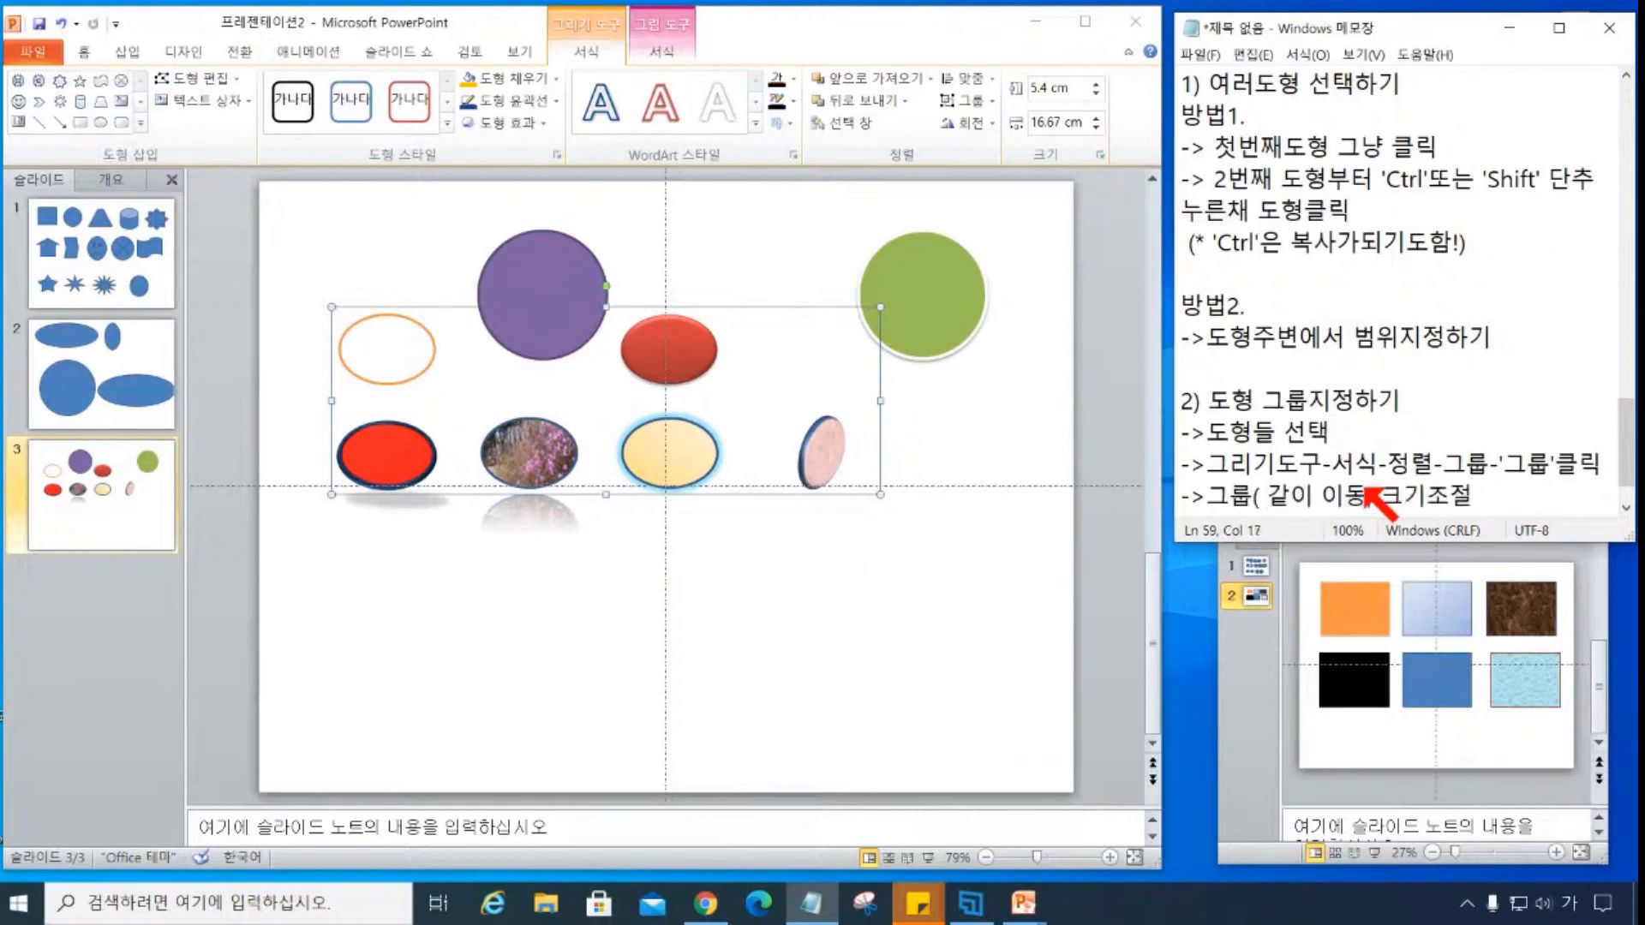
key(Return)
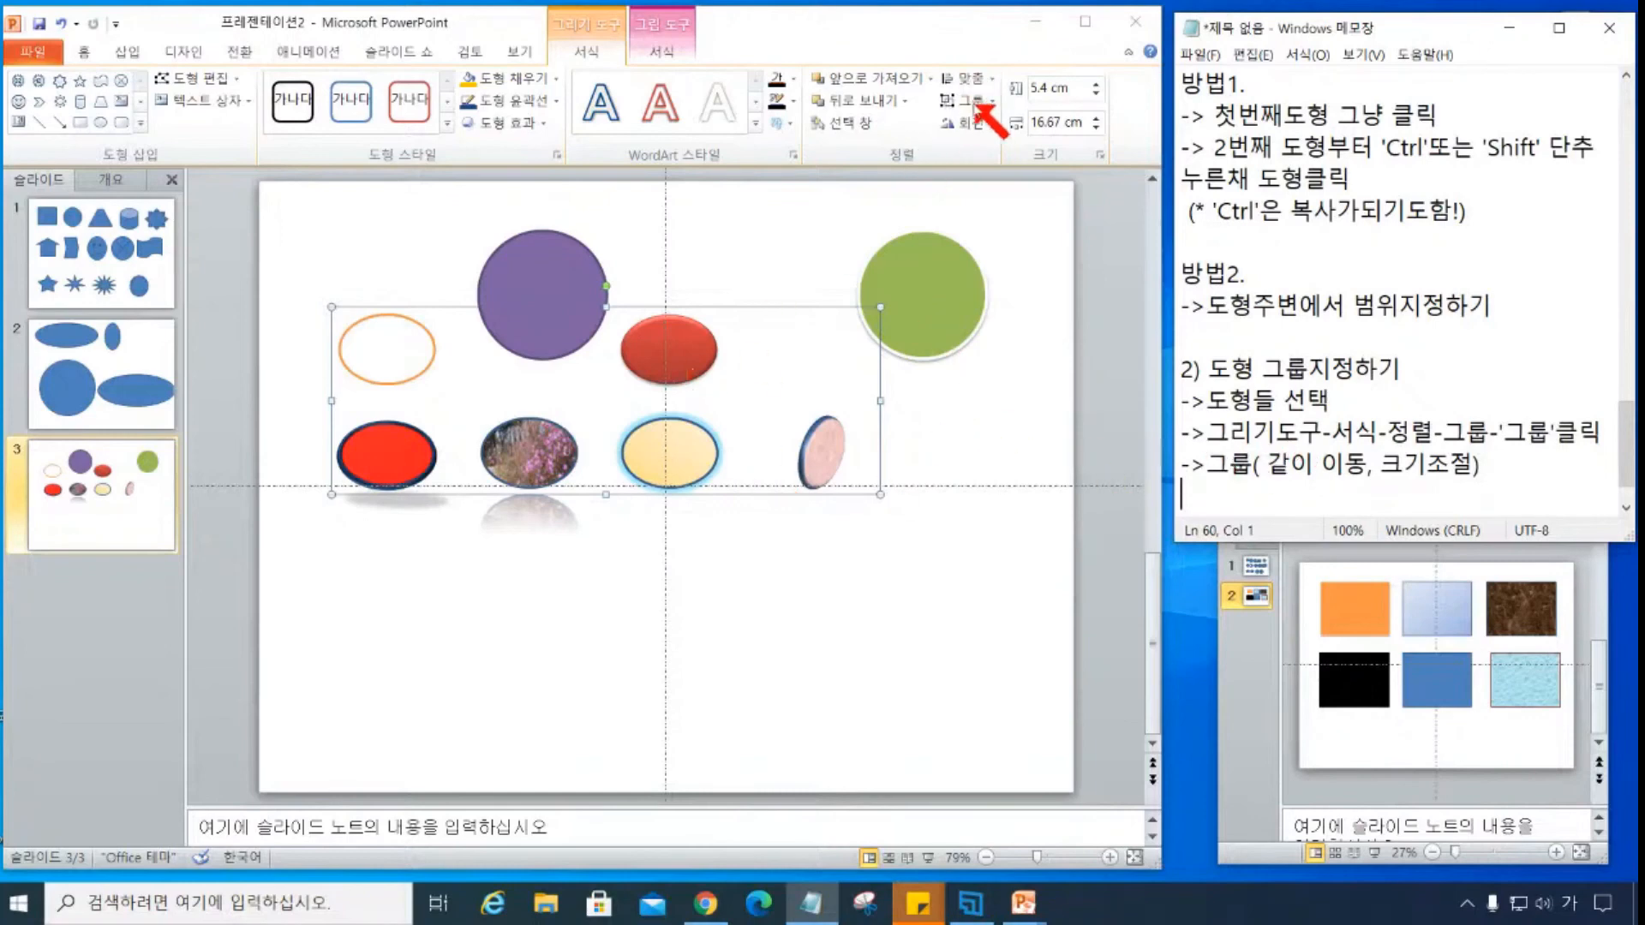
- Switch to PowerPoint, ungroup the shrunken circles and clear the selection
click(975, 101)
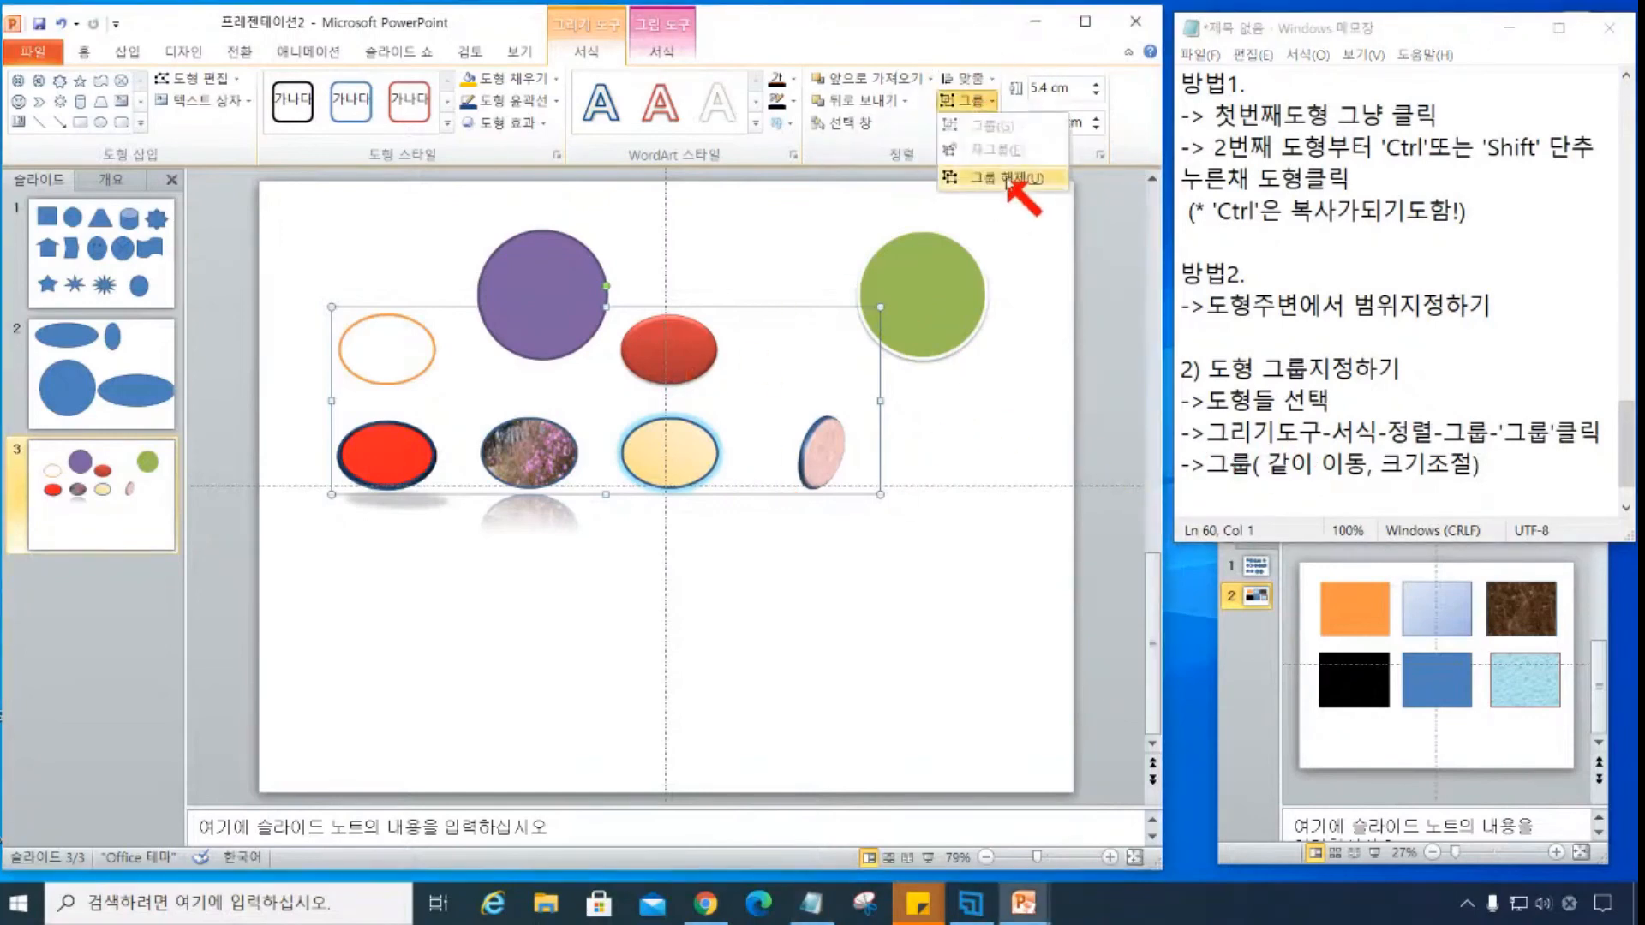
click(1007, 177)
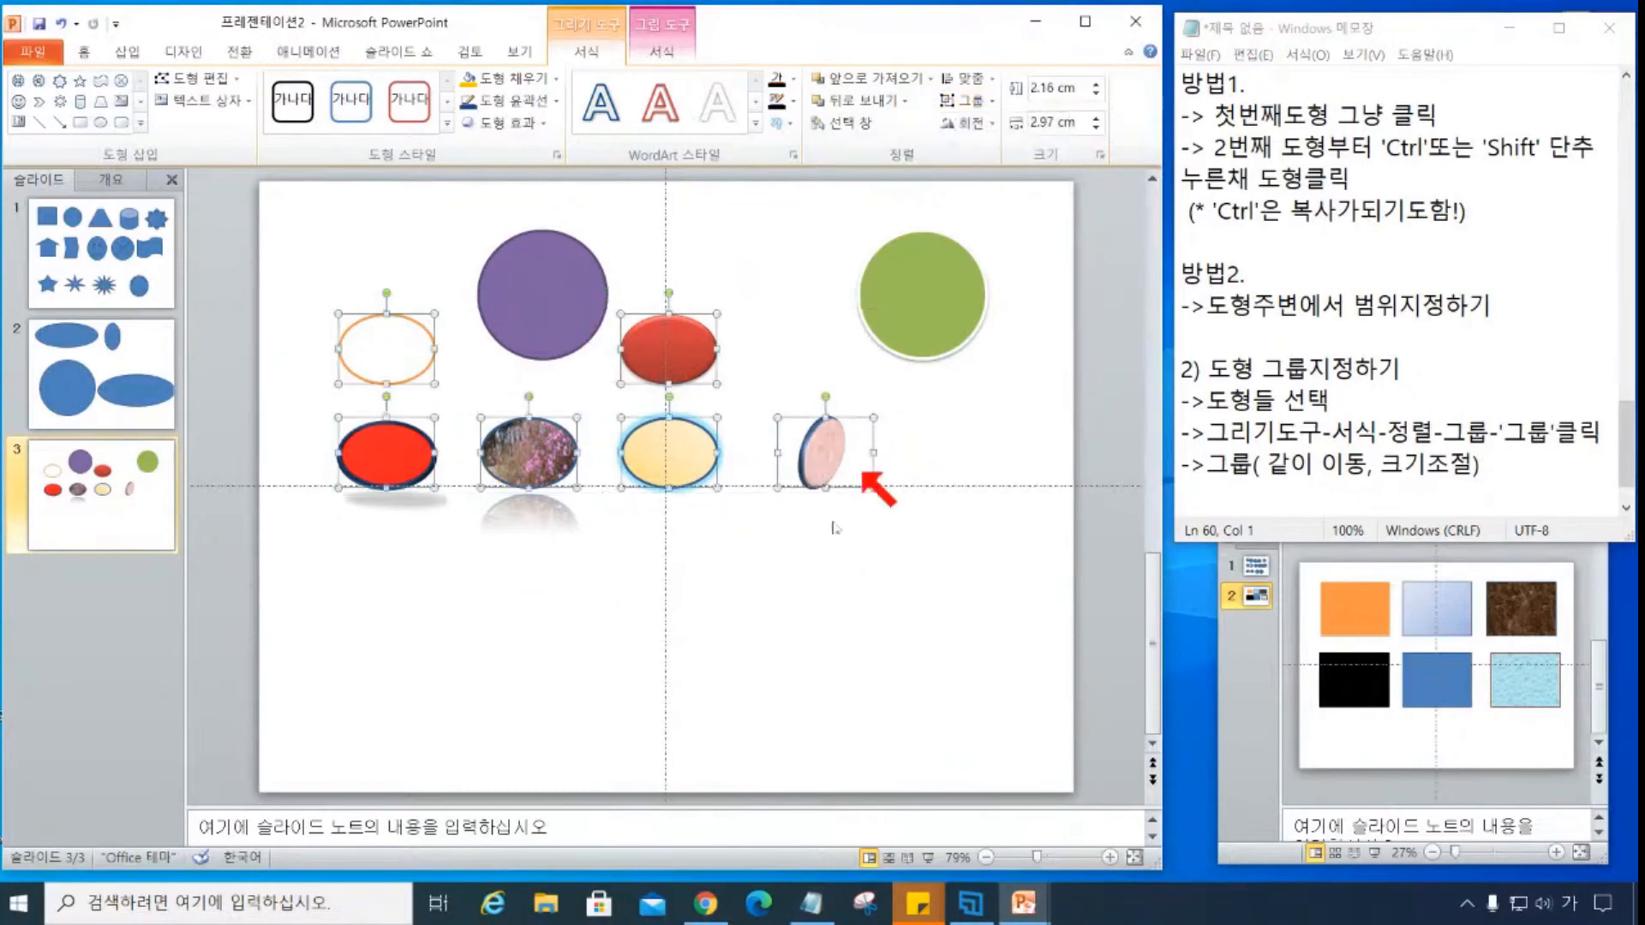
click(783, 660)
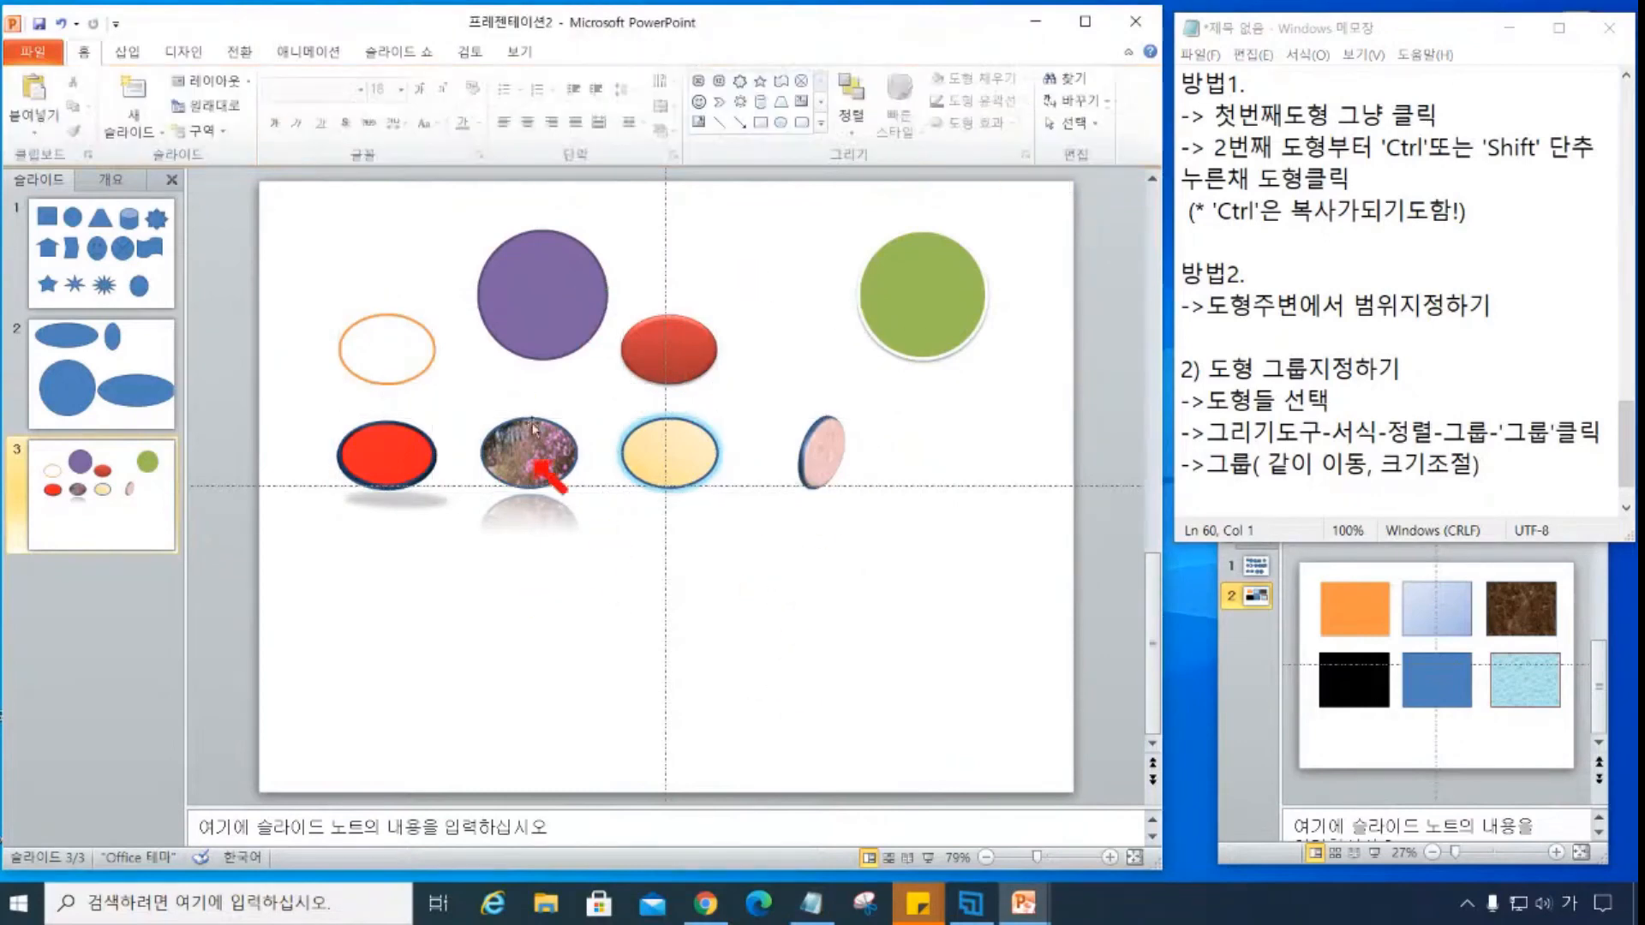
- Switch to Notepad and add the heading "3) 도형 그룹 해제하기" after a blank line at the end of the notes
click(1217, 493)
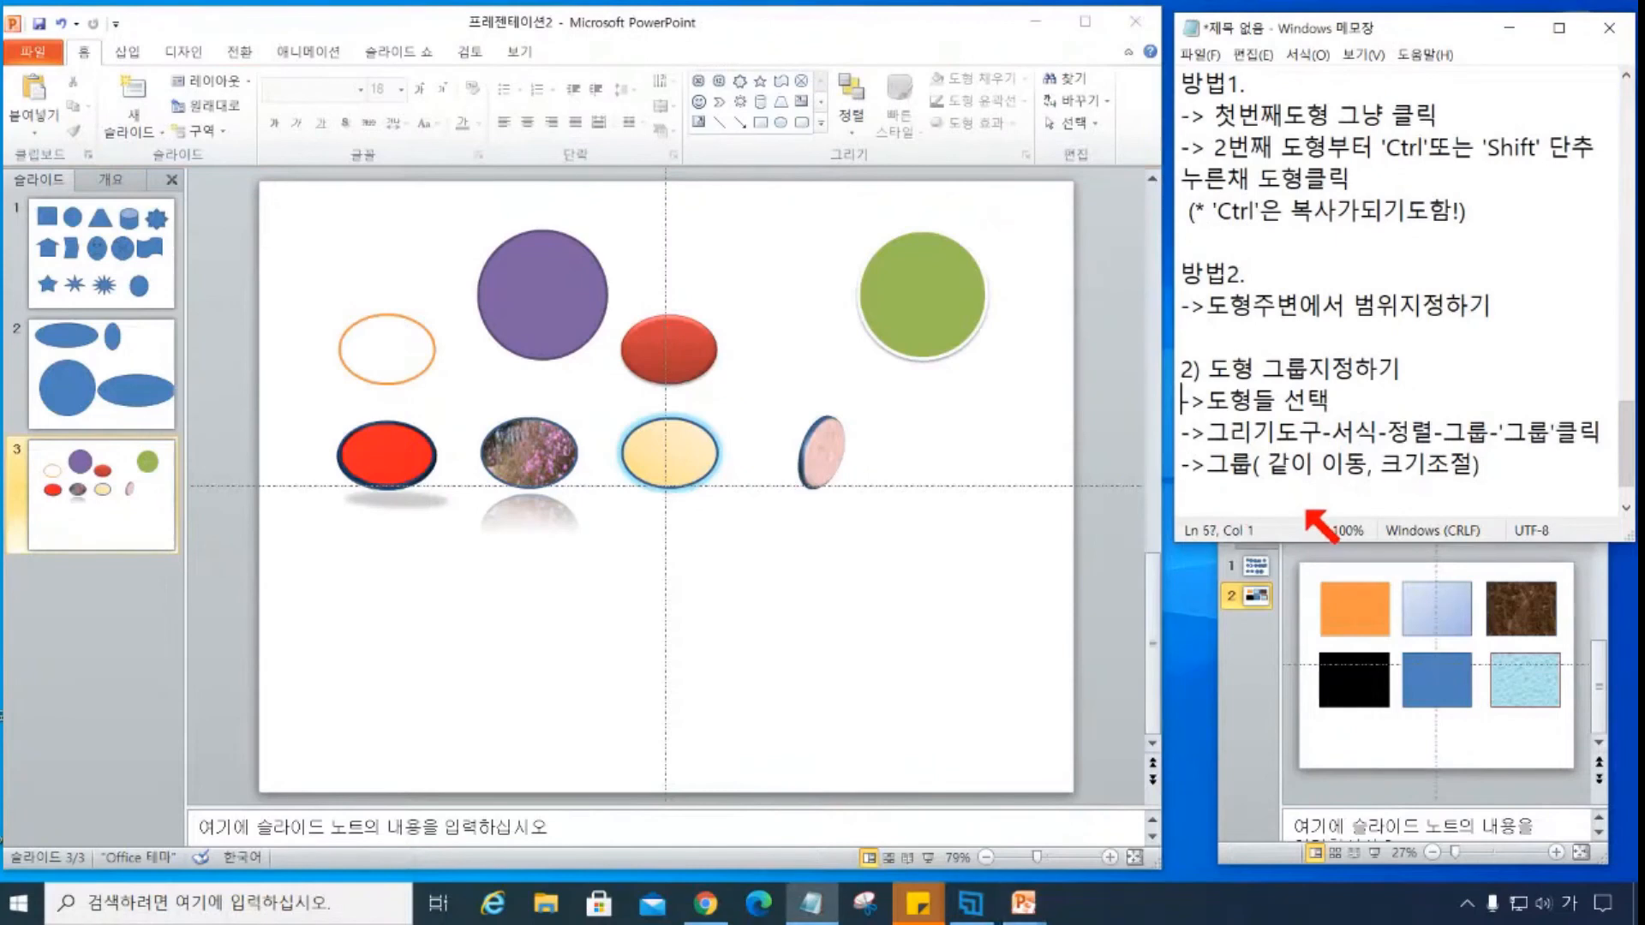
key(Return)
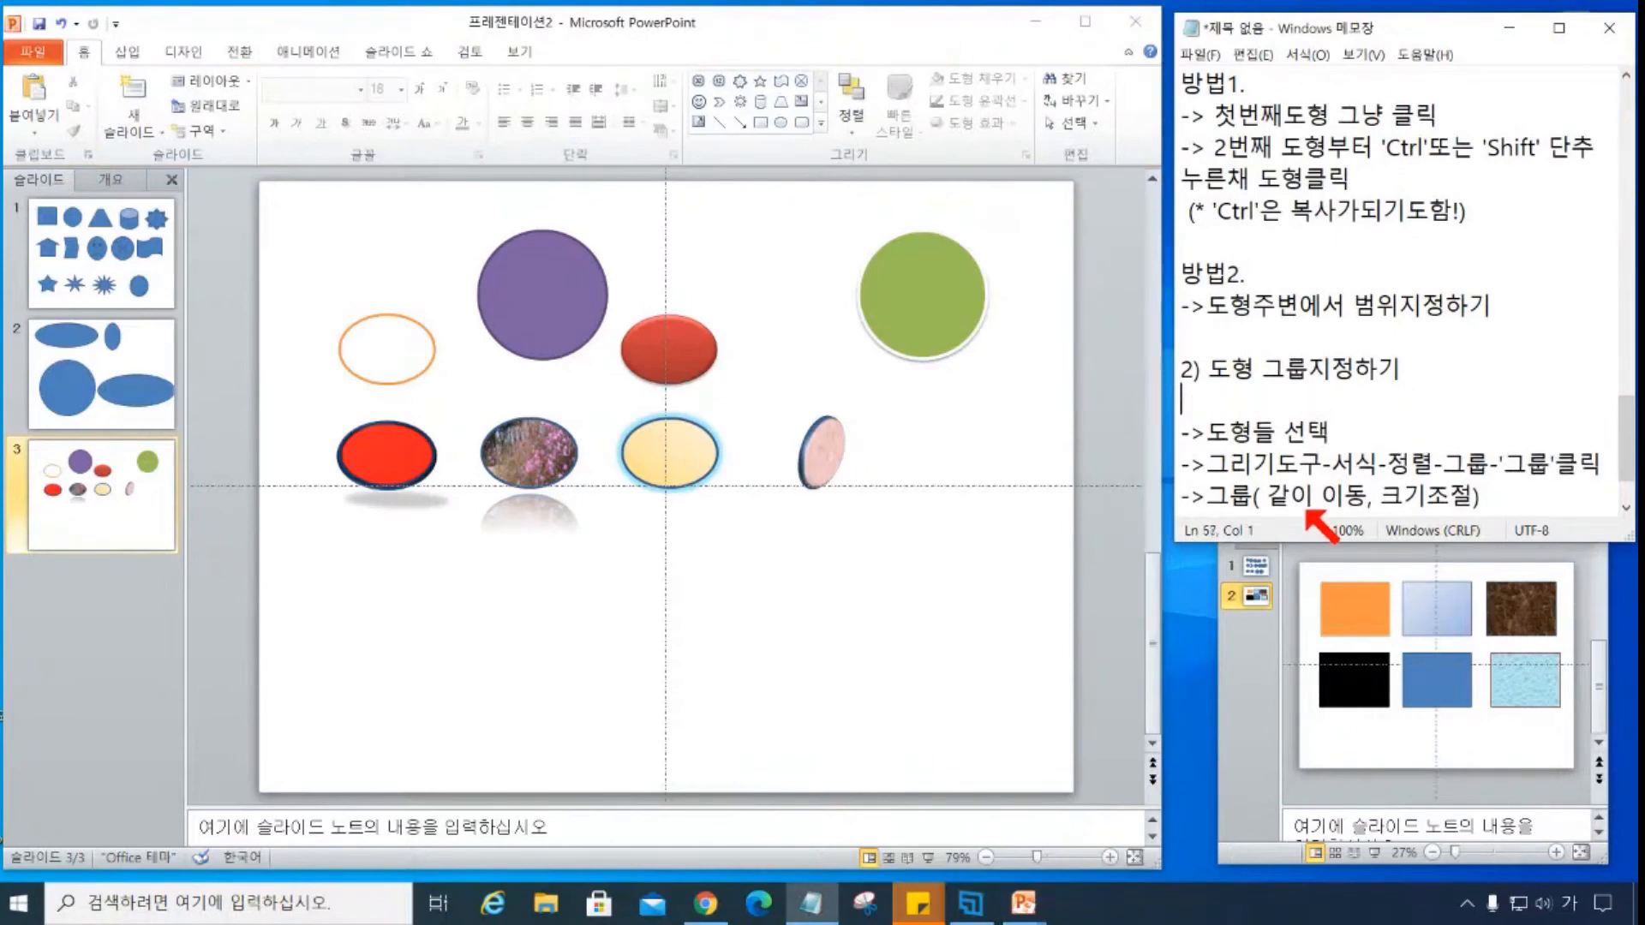
key(Delete)
key(Return)
text(3) ㄱ)
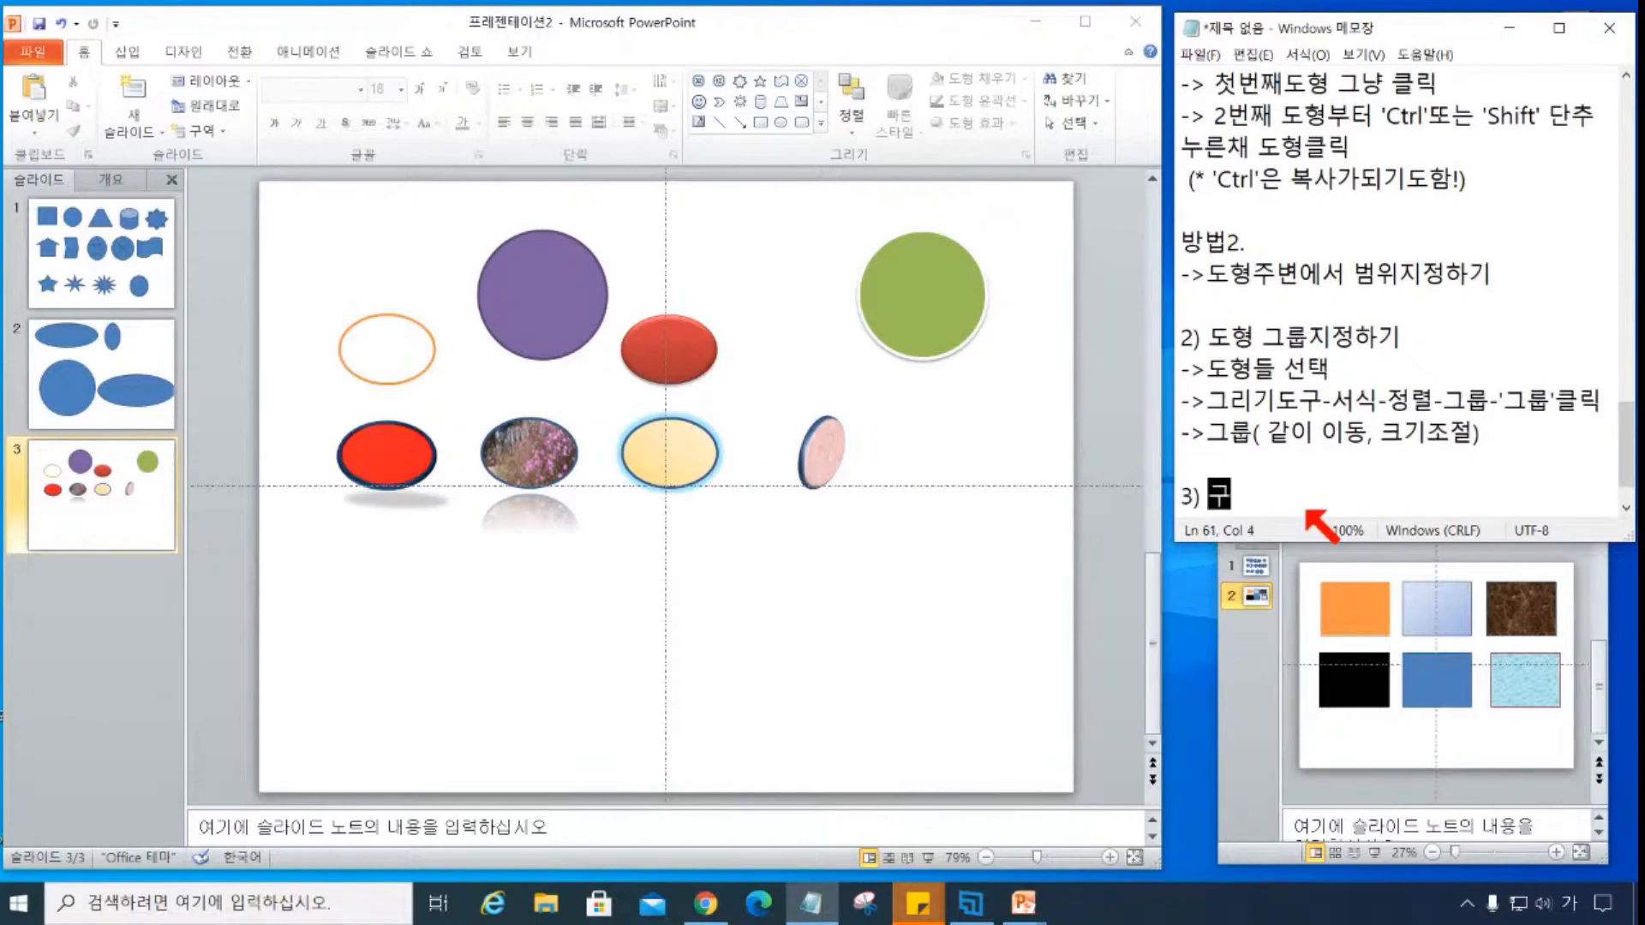
key(BackSpace)
text(그루)
text( 해제)
text(하기)
key(Return)
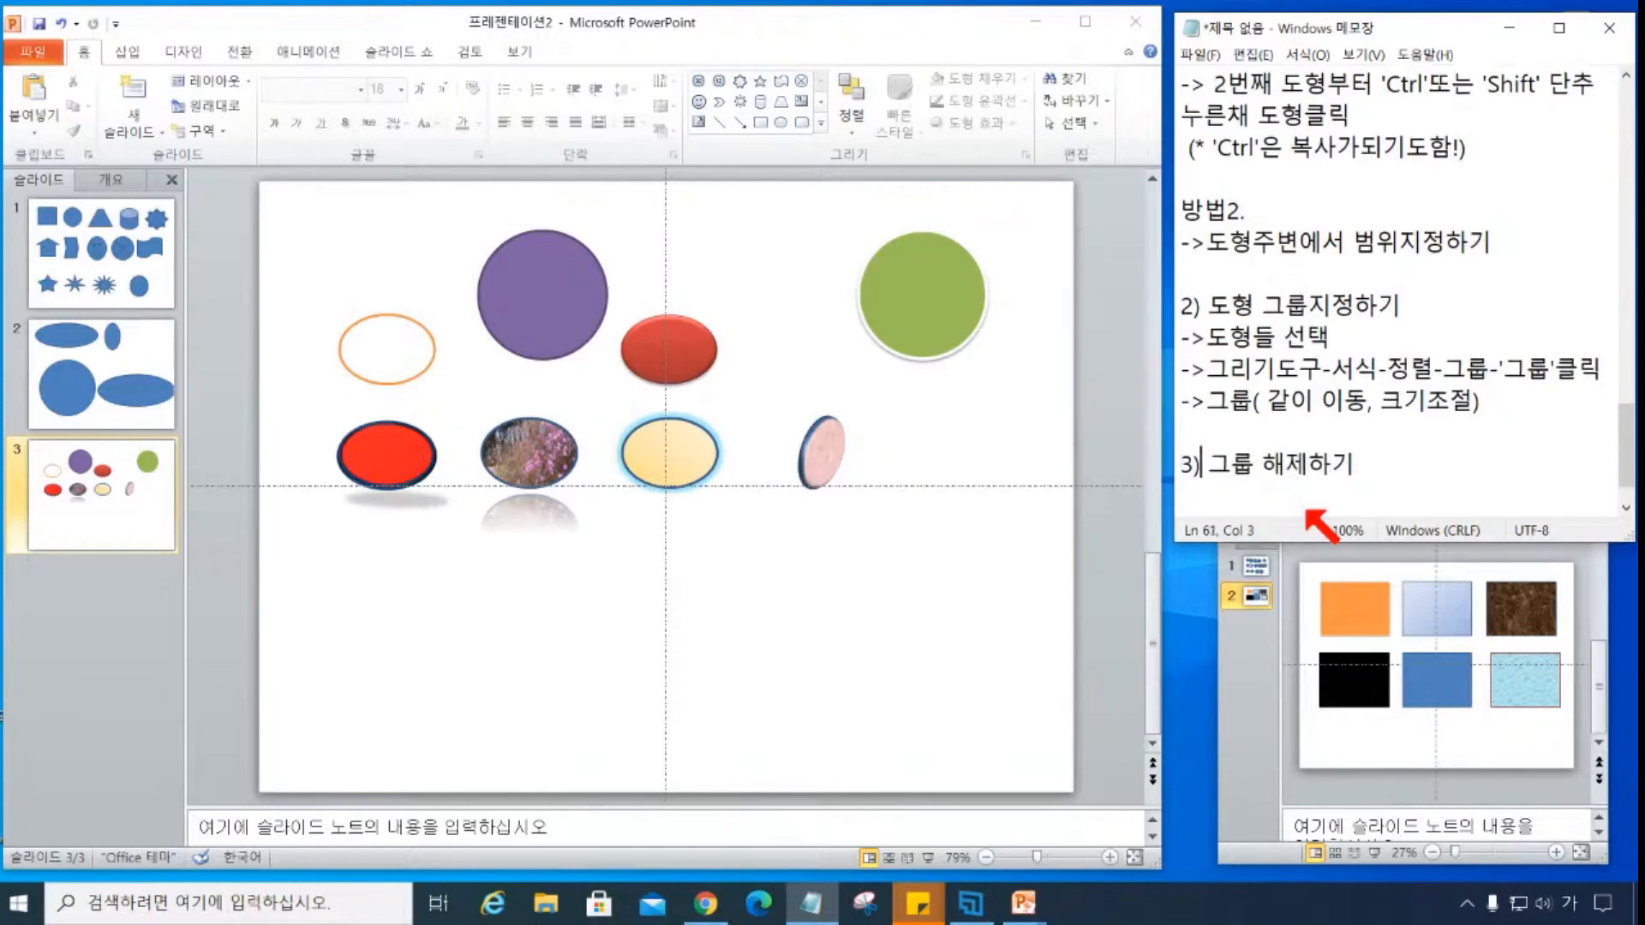
text(도형)
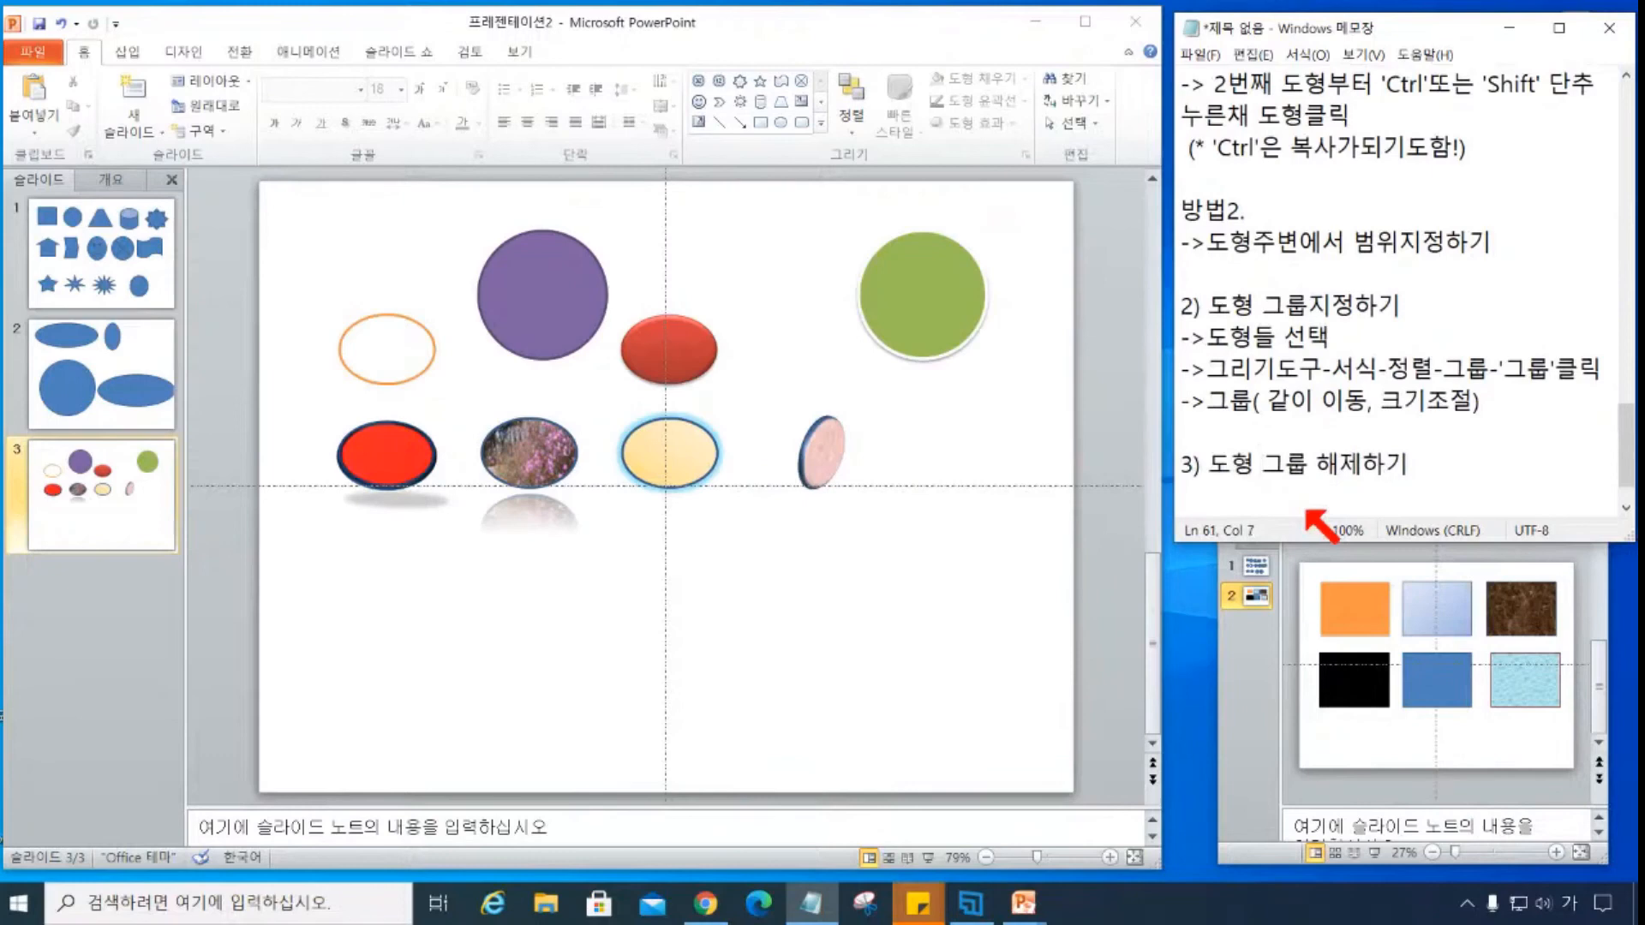
- Write "-> 그룹지정된 도형꾸러미 선택" below the ungrouping heading
key(Down)
text(-> ㄱ룹)
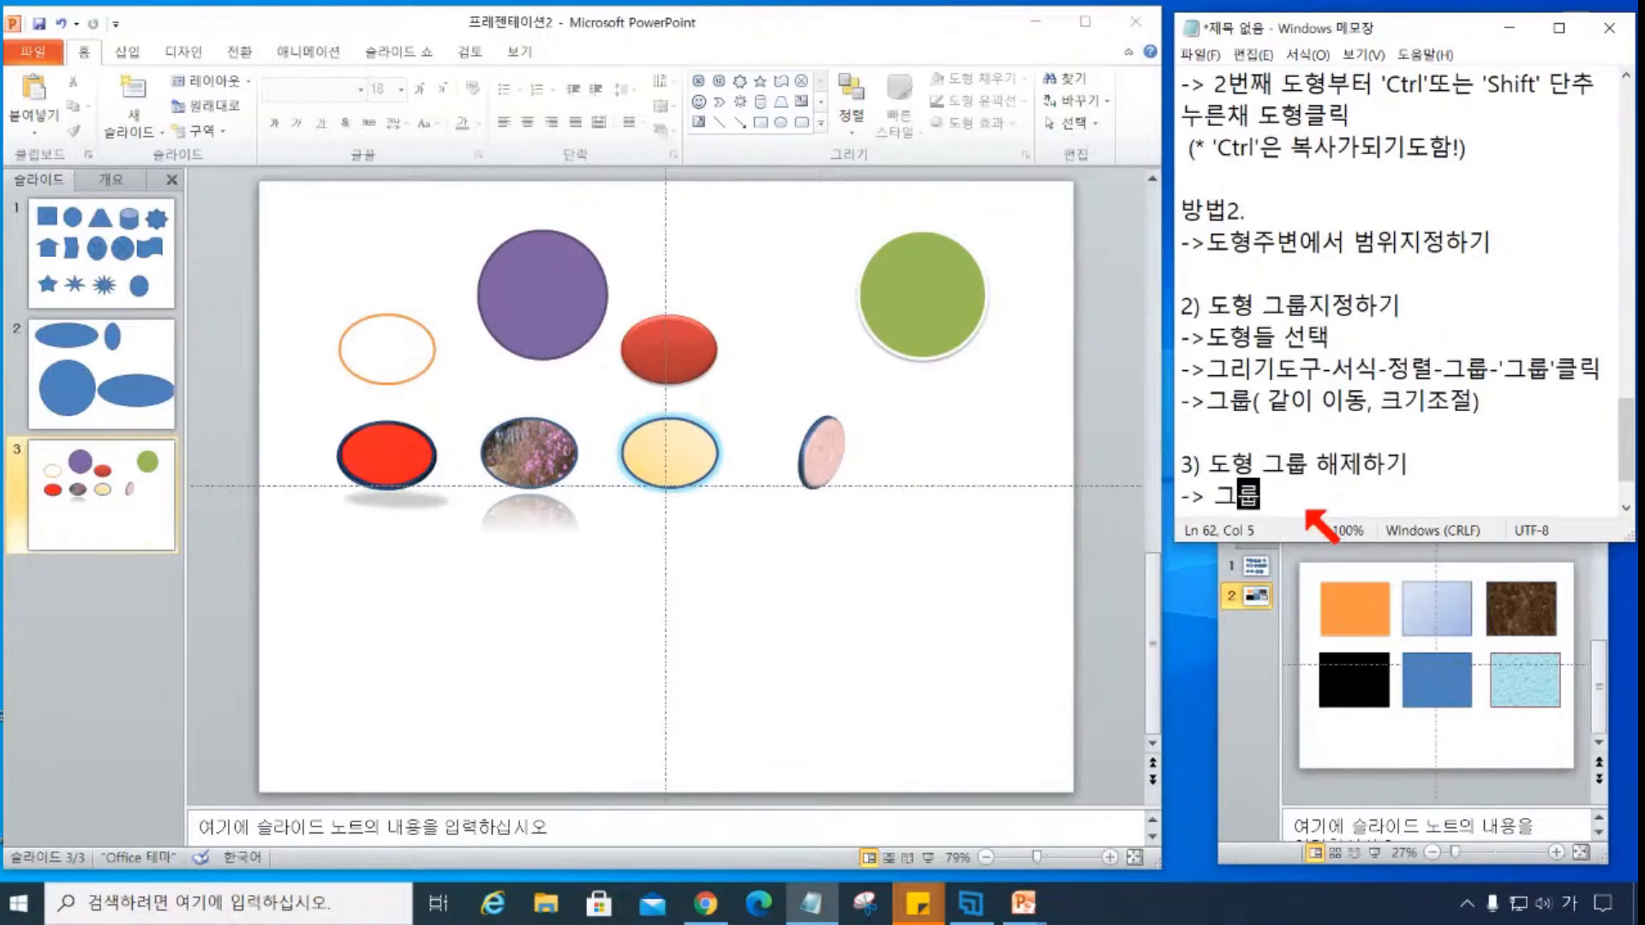
text(지정도된 도형꾸러)
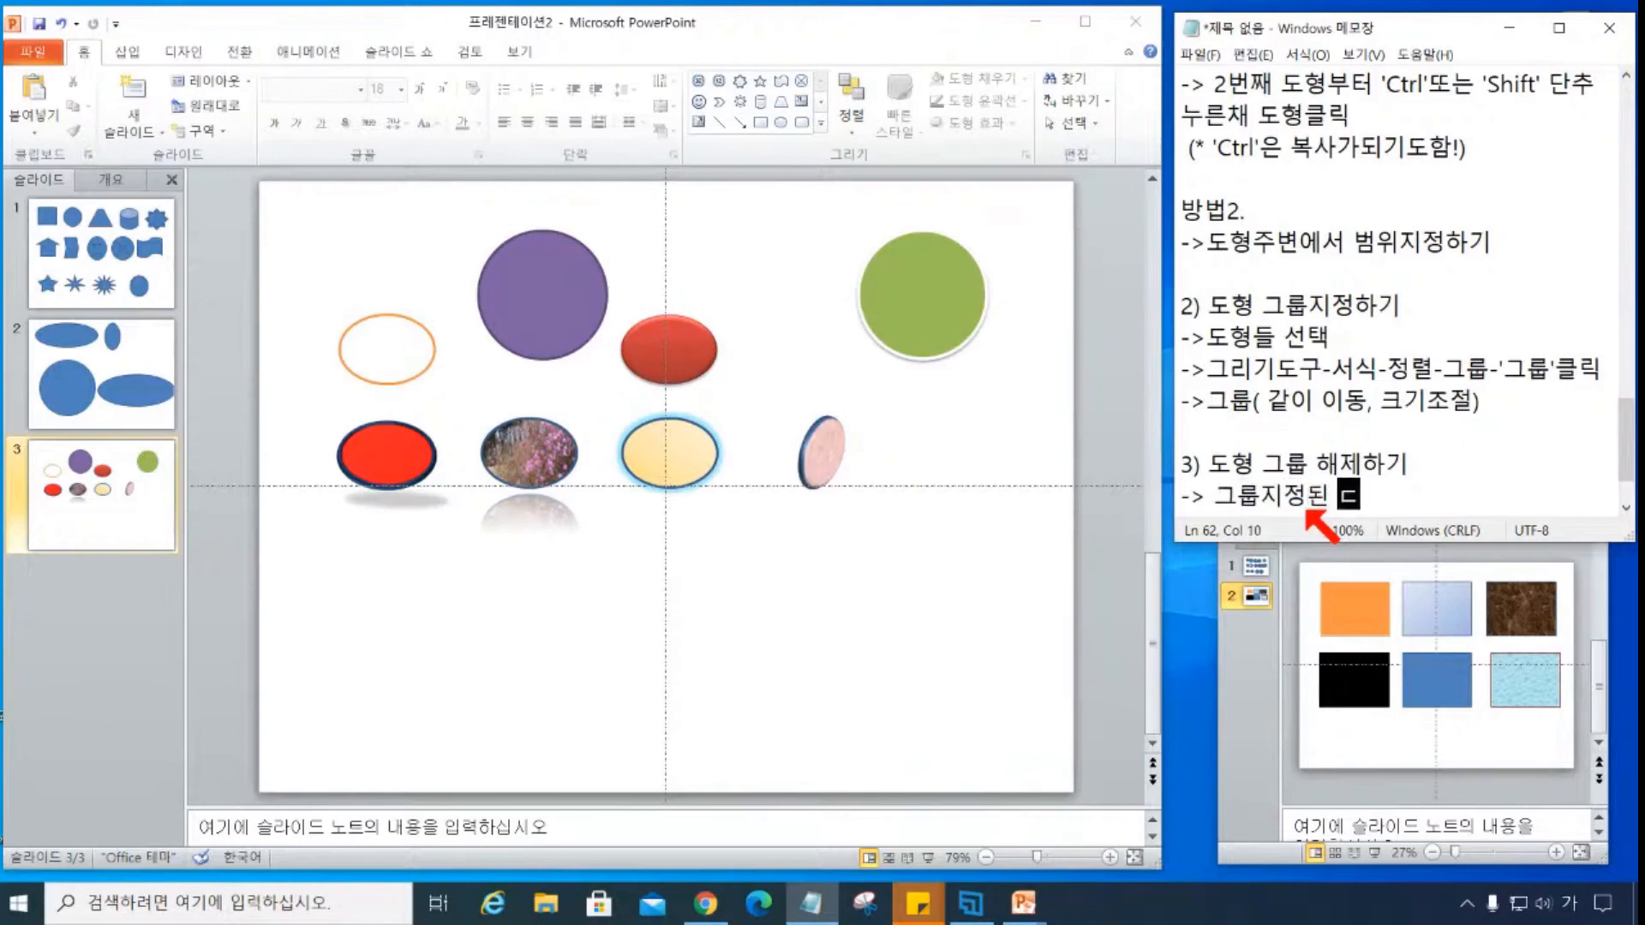
text(미 선택)
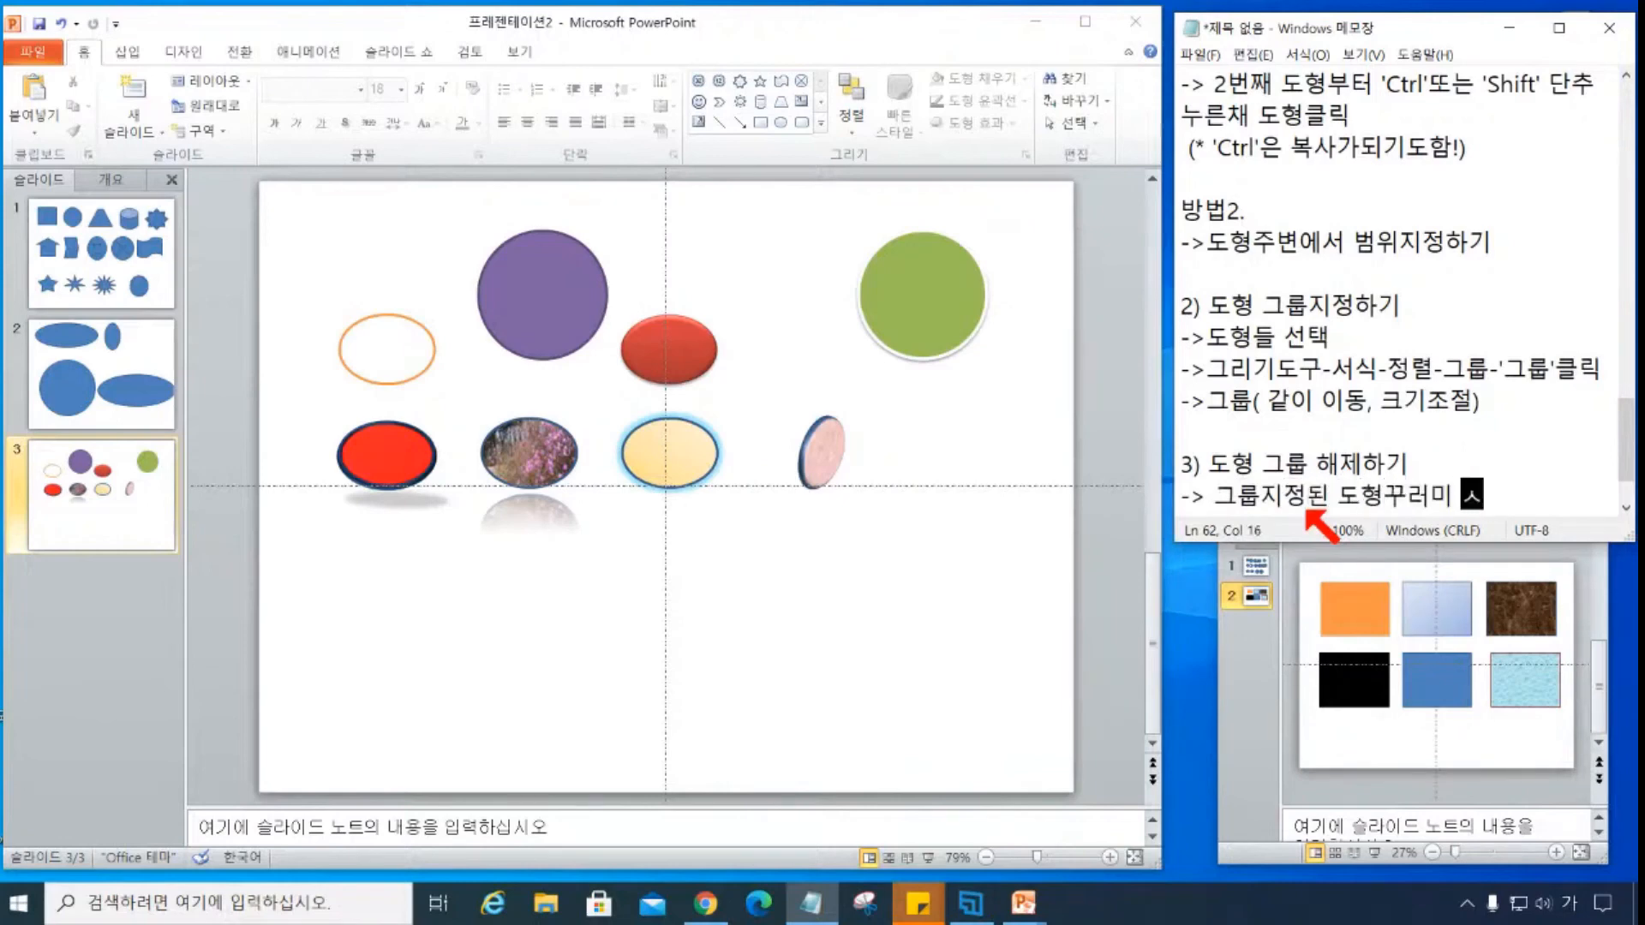
- Start a new line with "->" and copy "그리기도구-서식-정렬-그룹-" into it from the grouping section
key(Return)
text(->)
drag(1208, 337, 1494, 342)
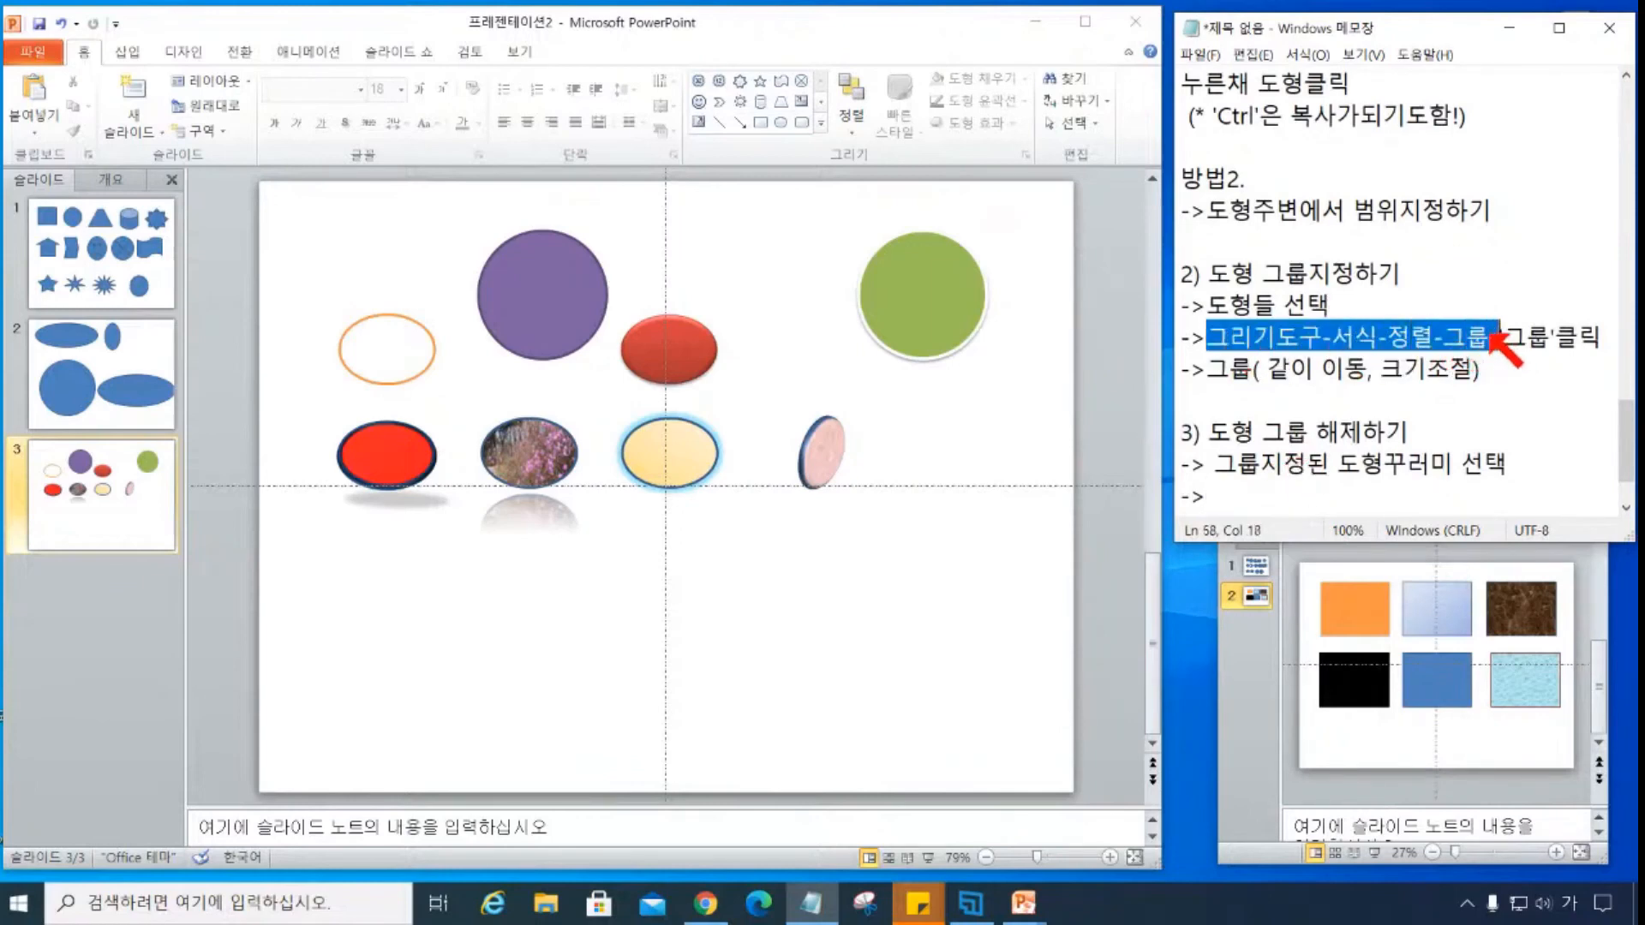
key(ctrl+c)
click(1295, 513)
key(ctrl+v)
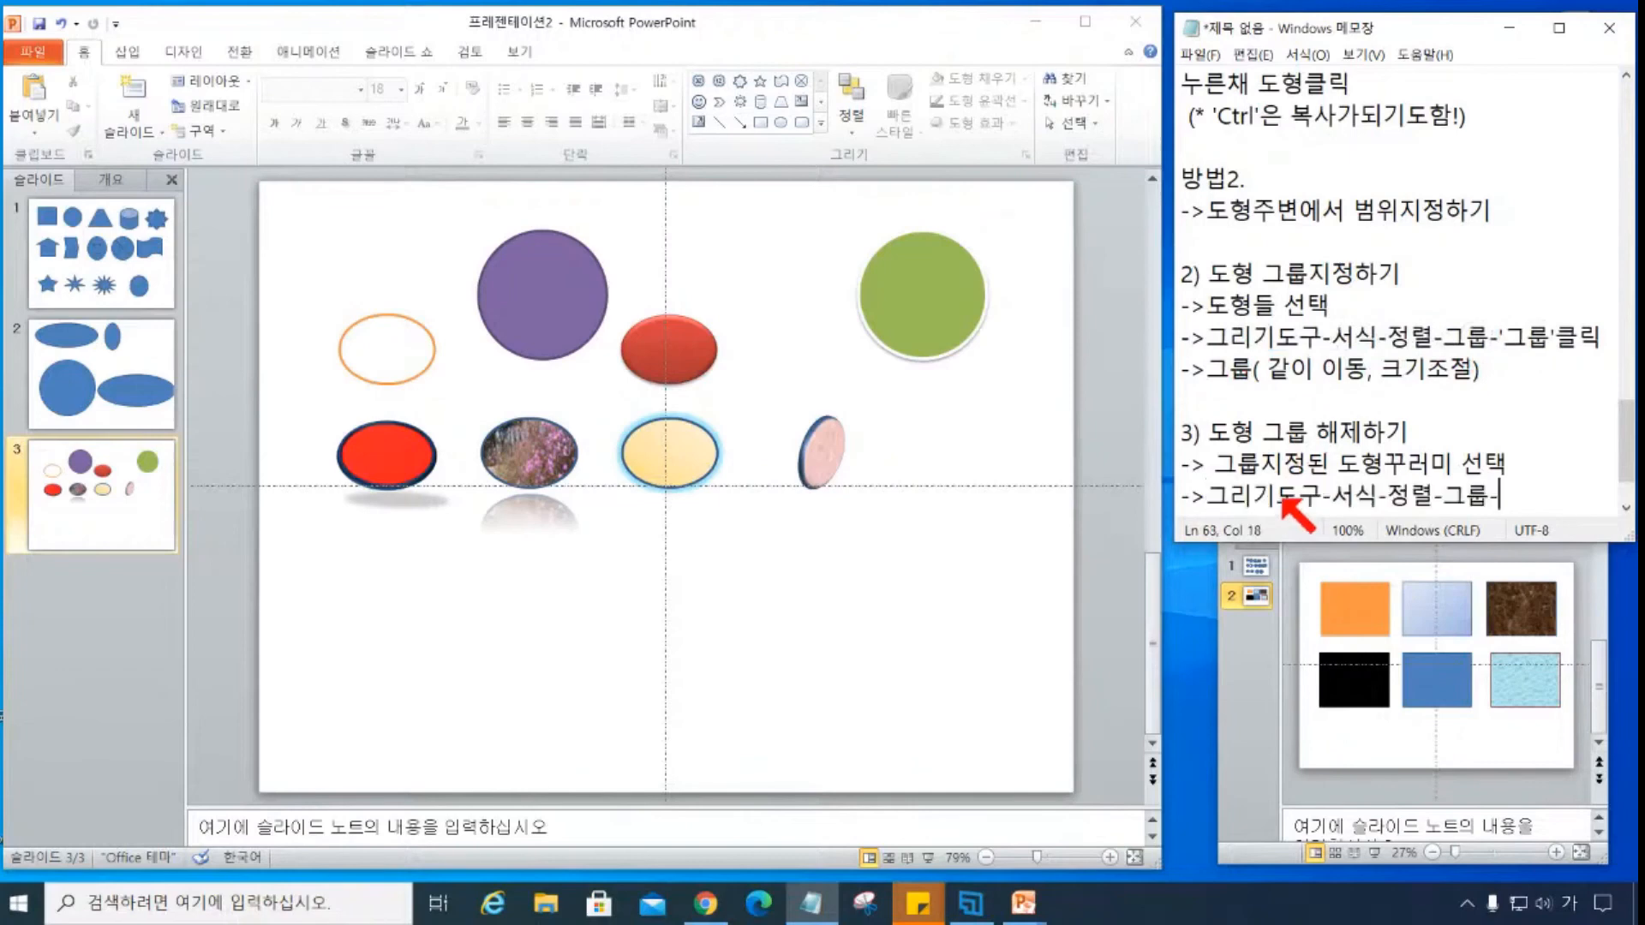
- Finish the copied path with "그룹해제" and delete "->그룹" before "( 같이 이동, 크기조절)" in the grouping section
text(그룹해제클리)
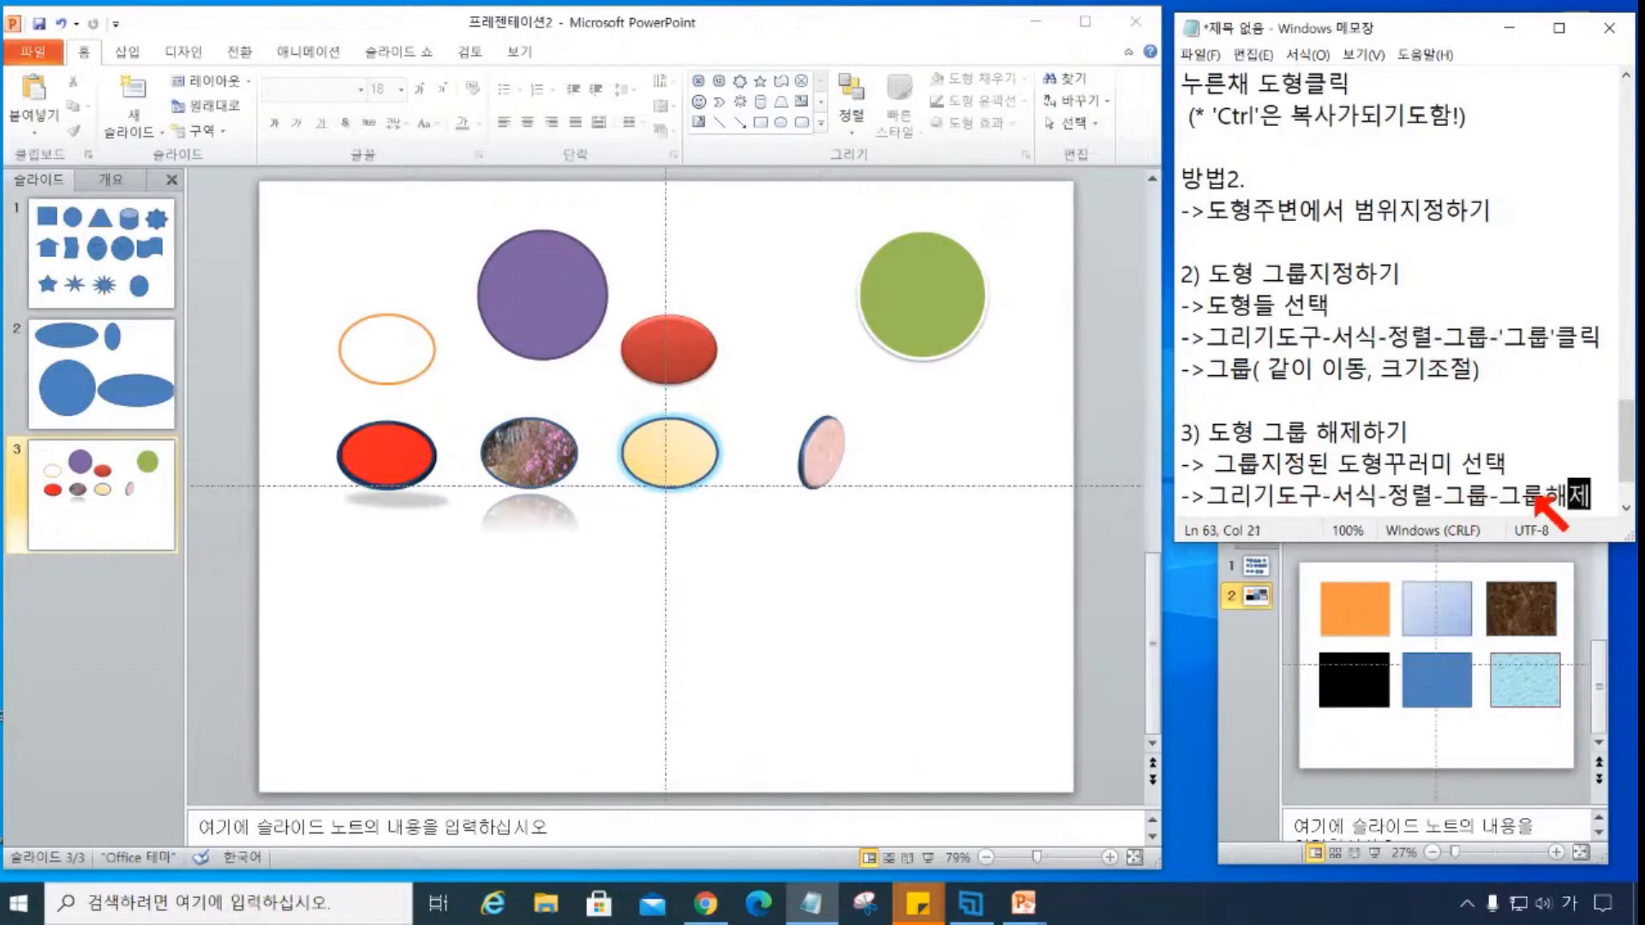
key(BackSpace)
key(BackSpace)
key(BackSpace)
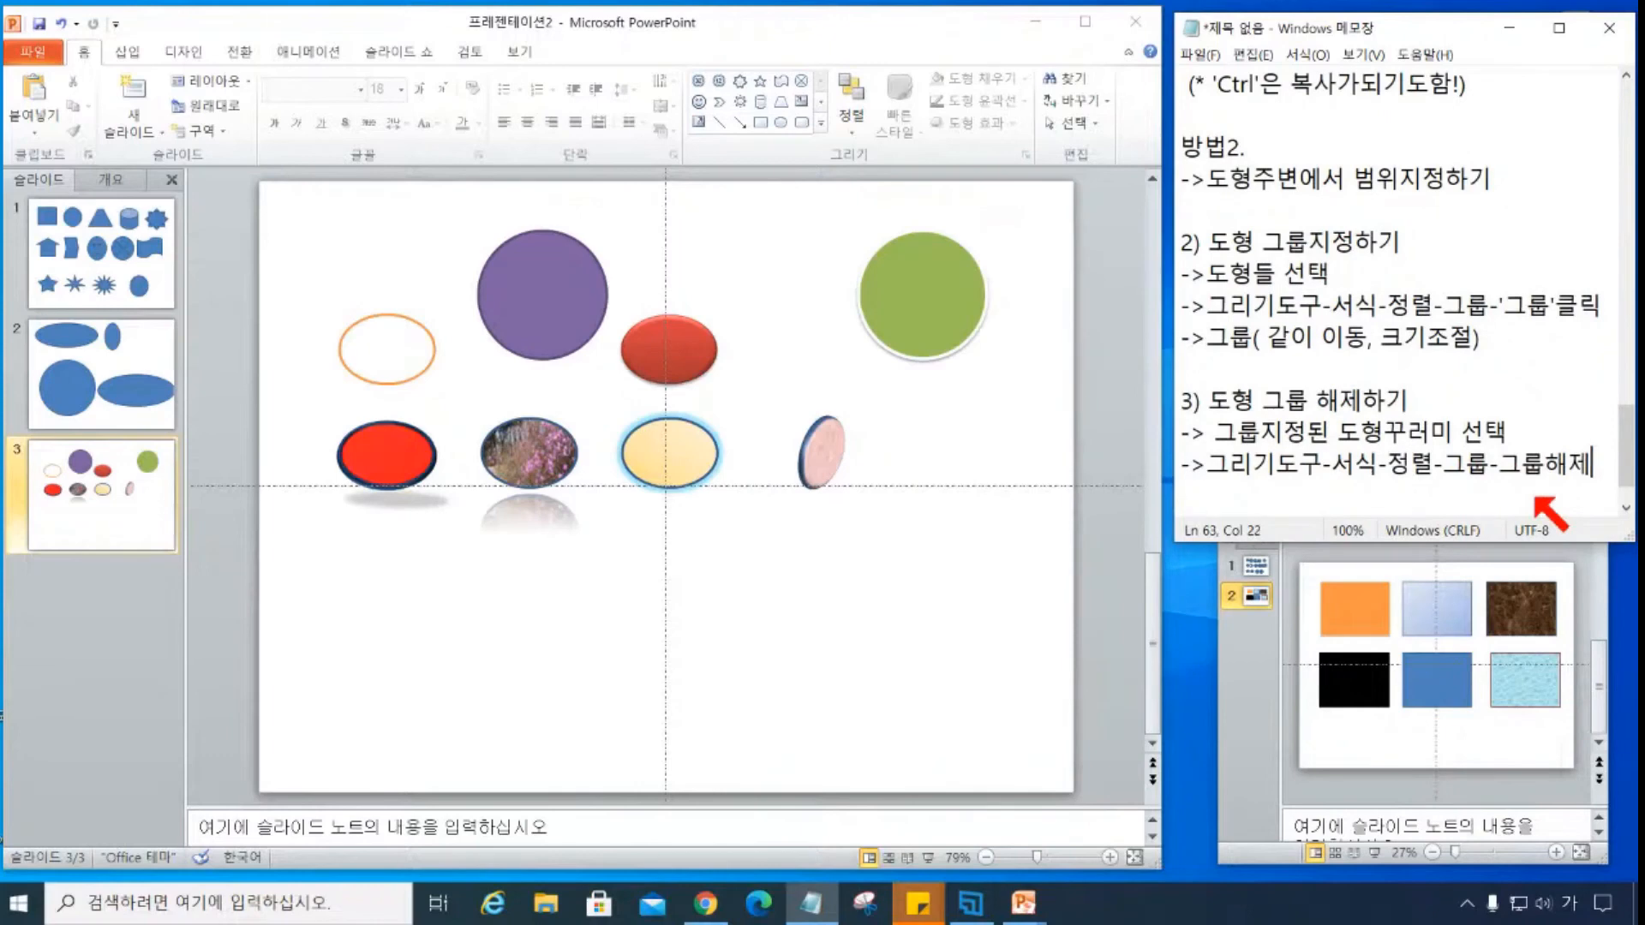
text(ㅈ)
key(Return)
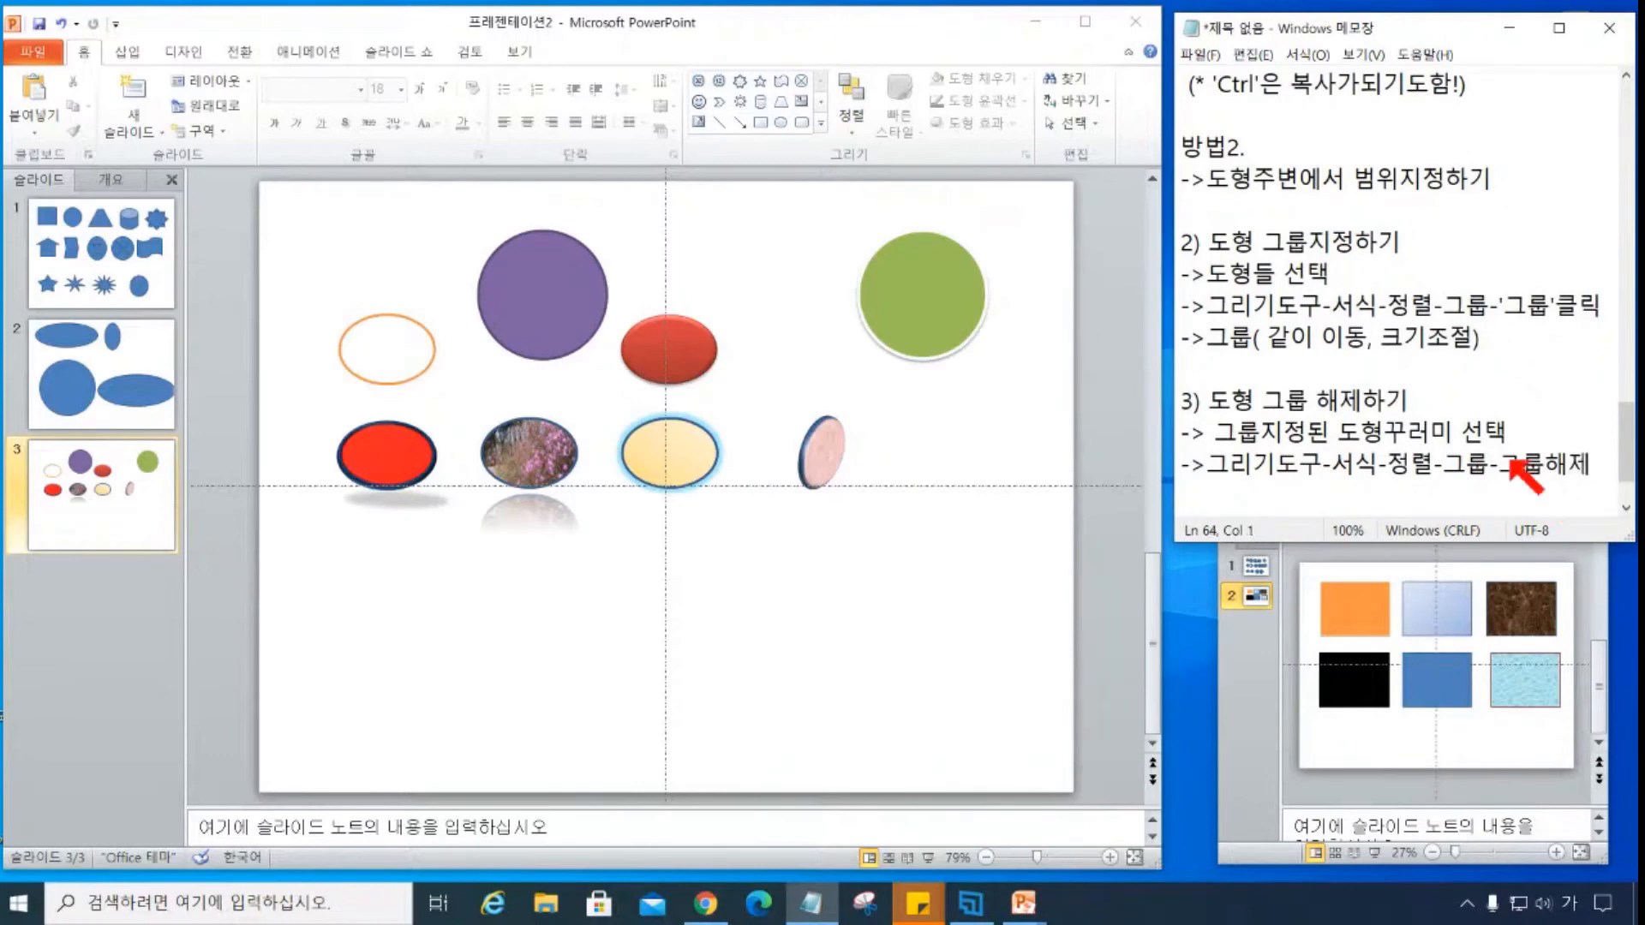
drag(1254, 342, 1171, 346)
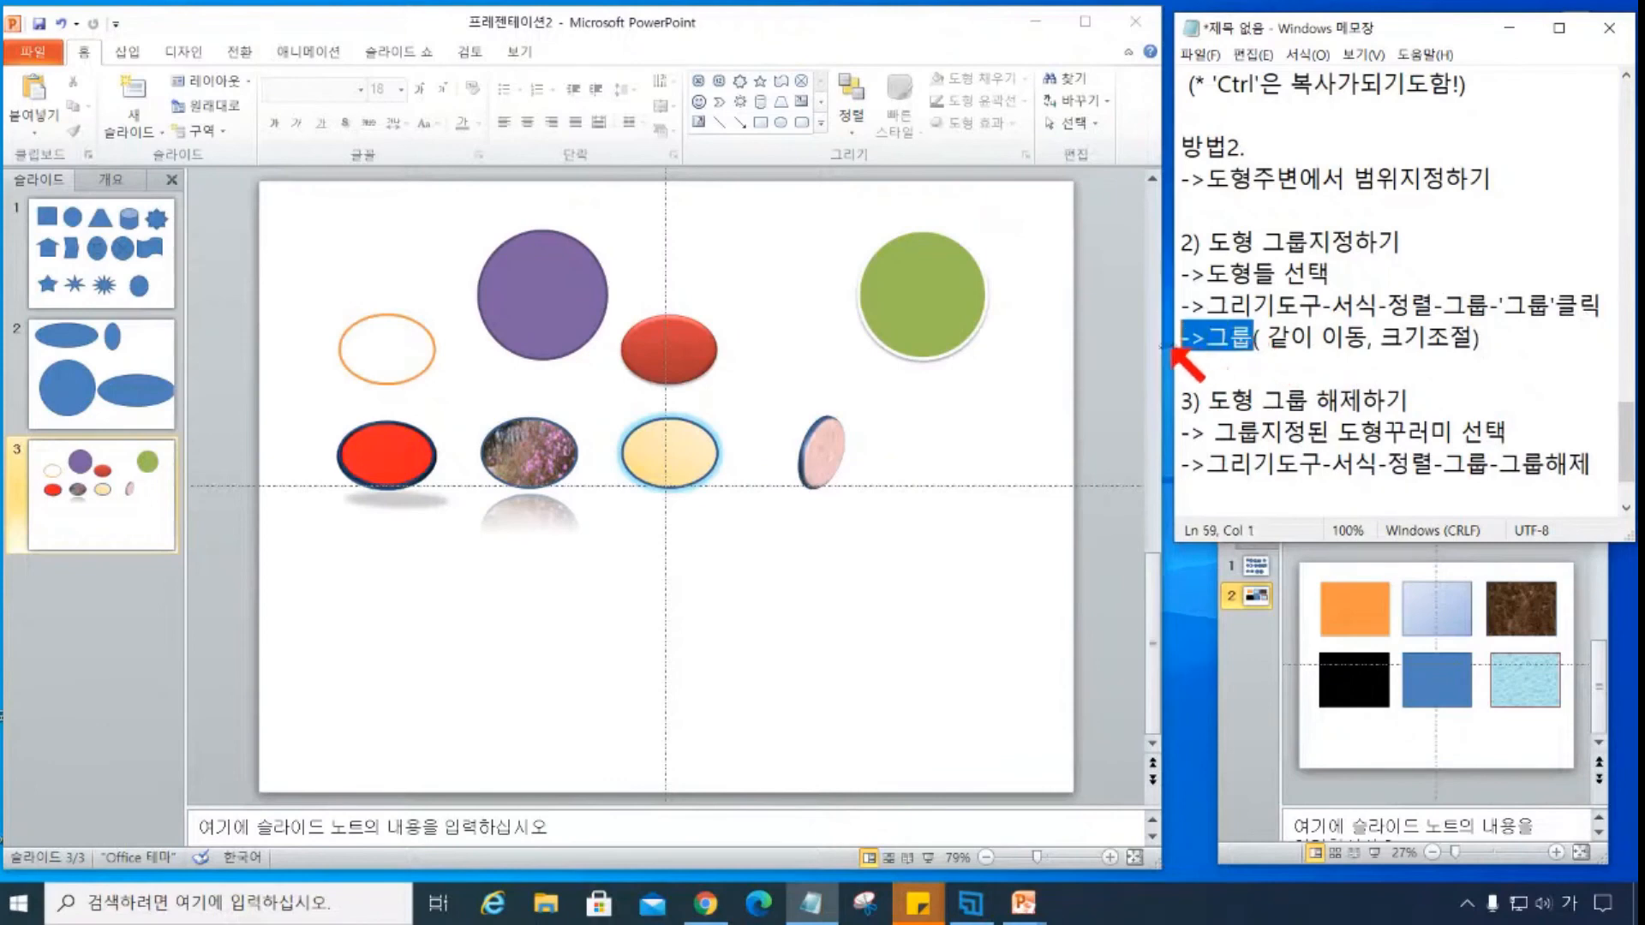
key(Delete)
- Switch to PowerPoint and review the basic shapes on slide 1, the ellipses on slide 2 and the formatted circles on slide 3
click(951, 636)
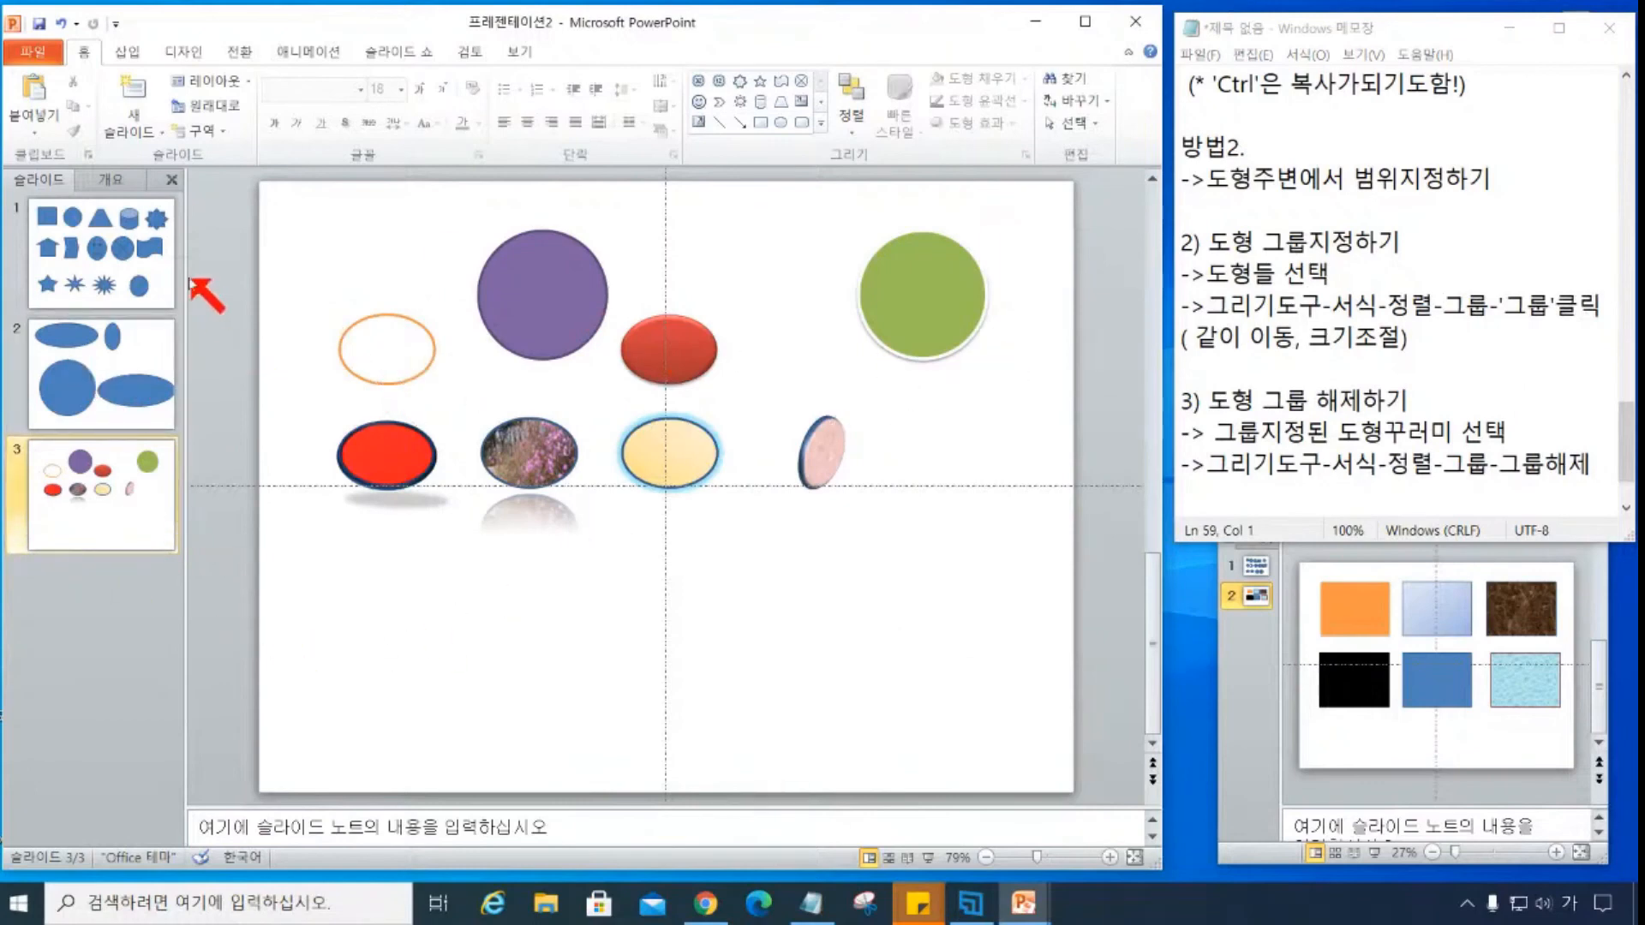
click(123, 269)
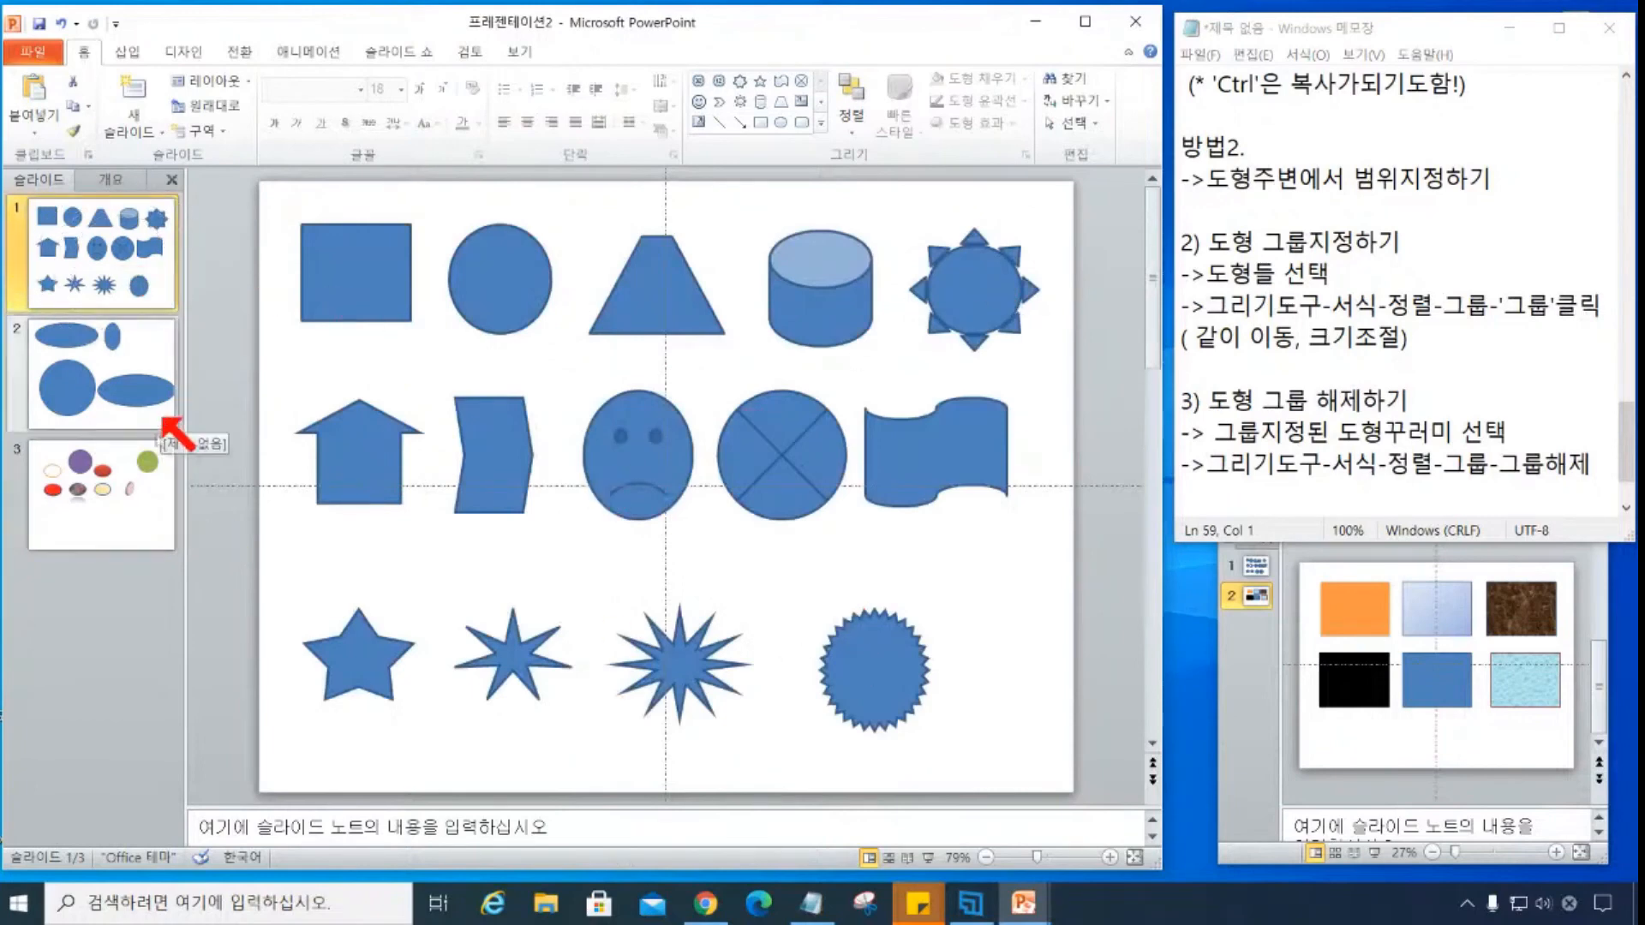
click(157, 488)
click(117, 390)
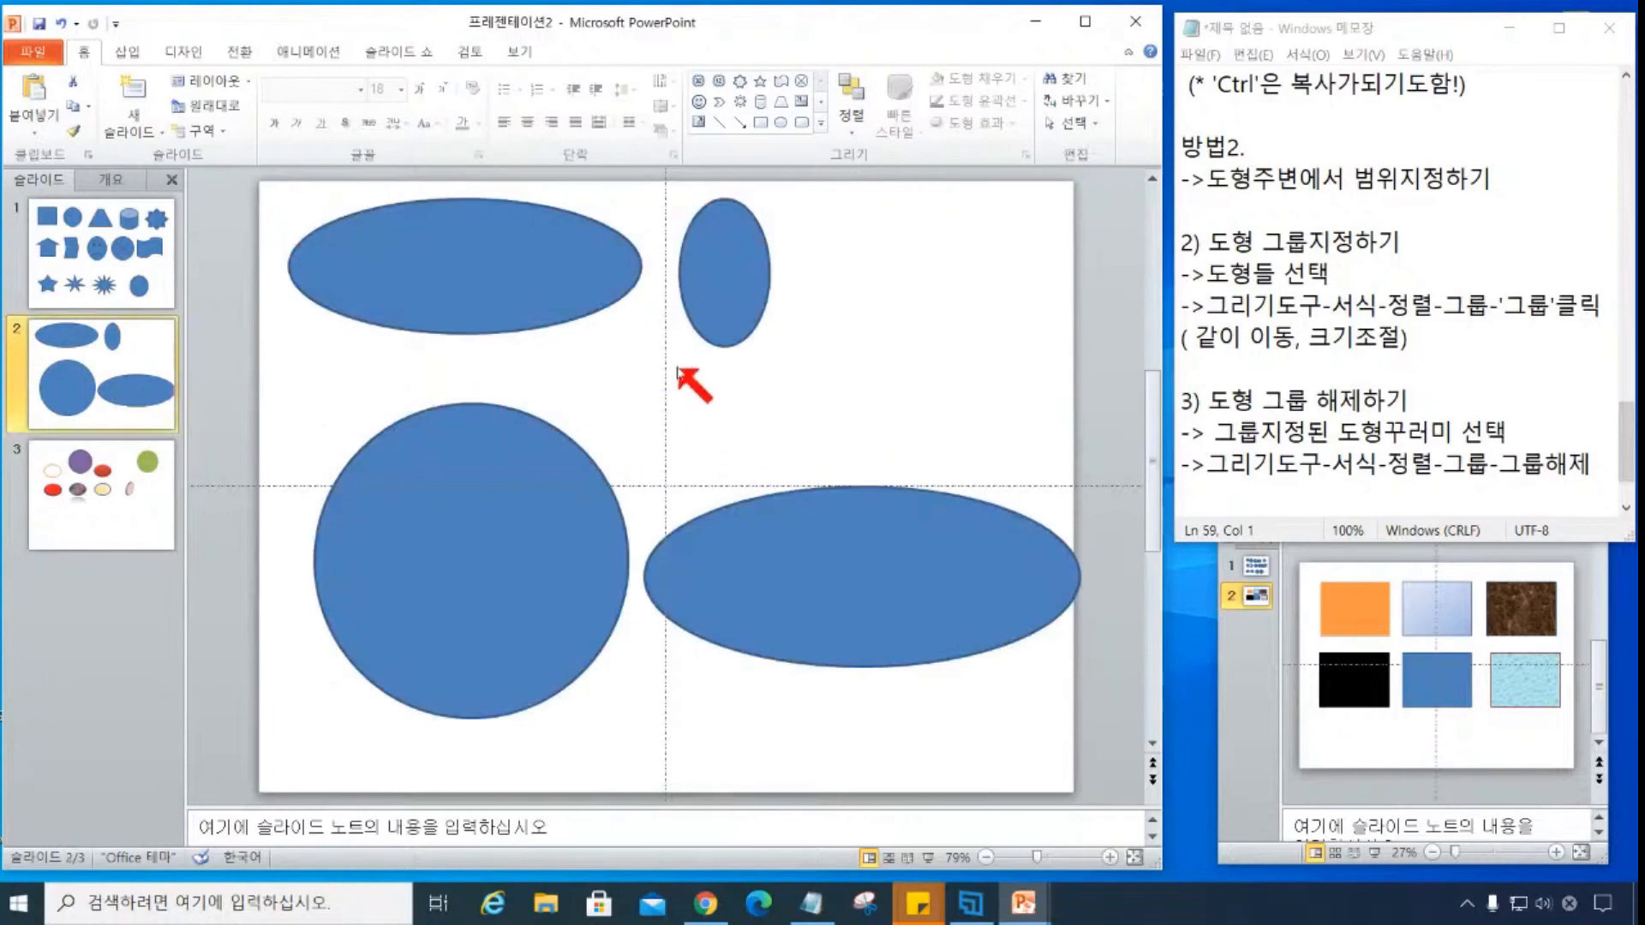
click(471, 571)
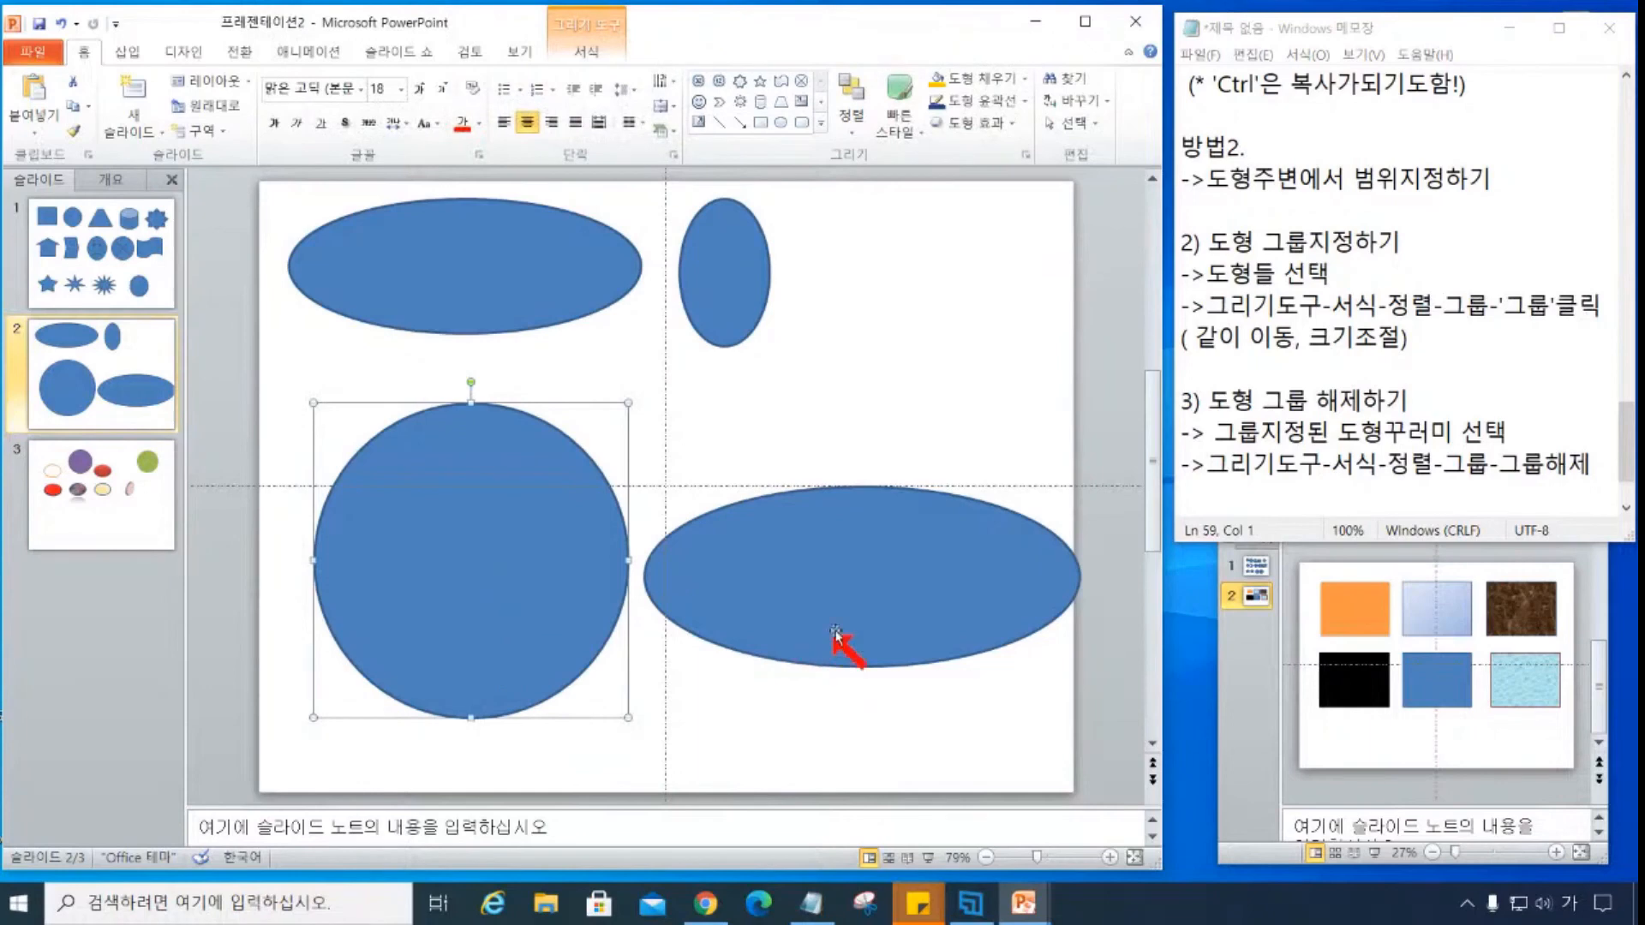
click(874, 581)
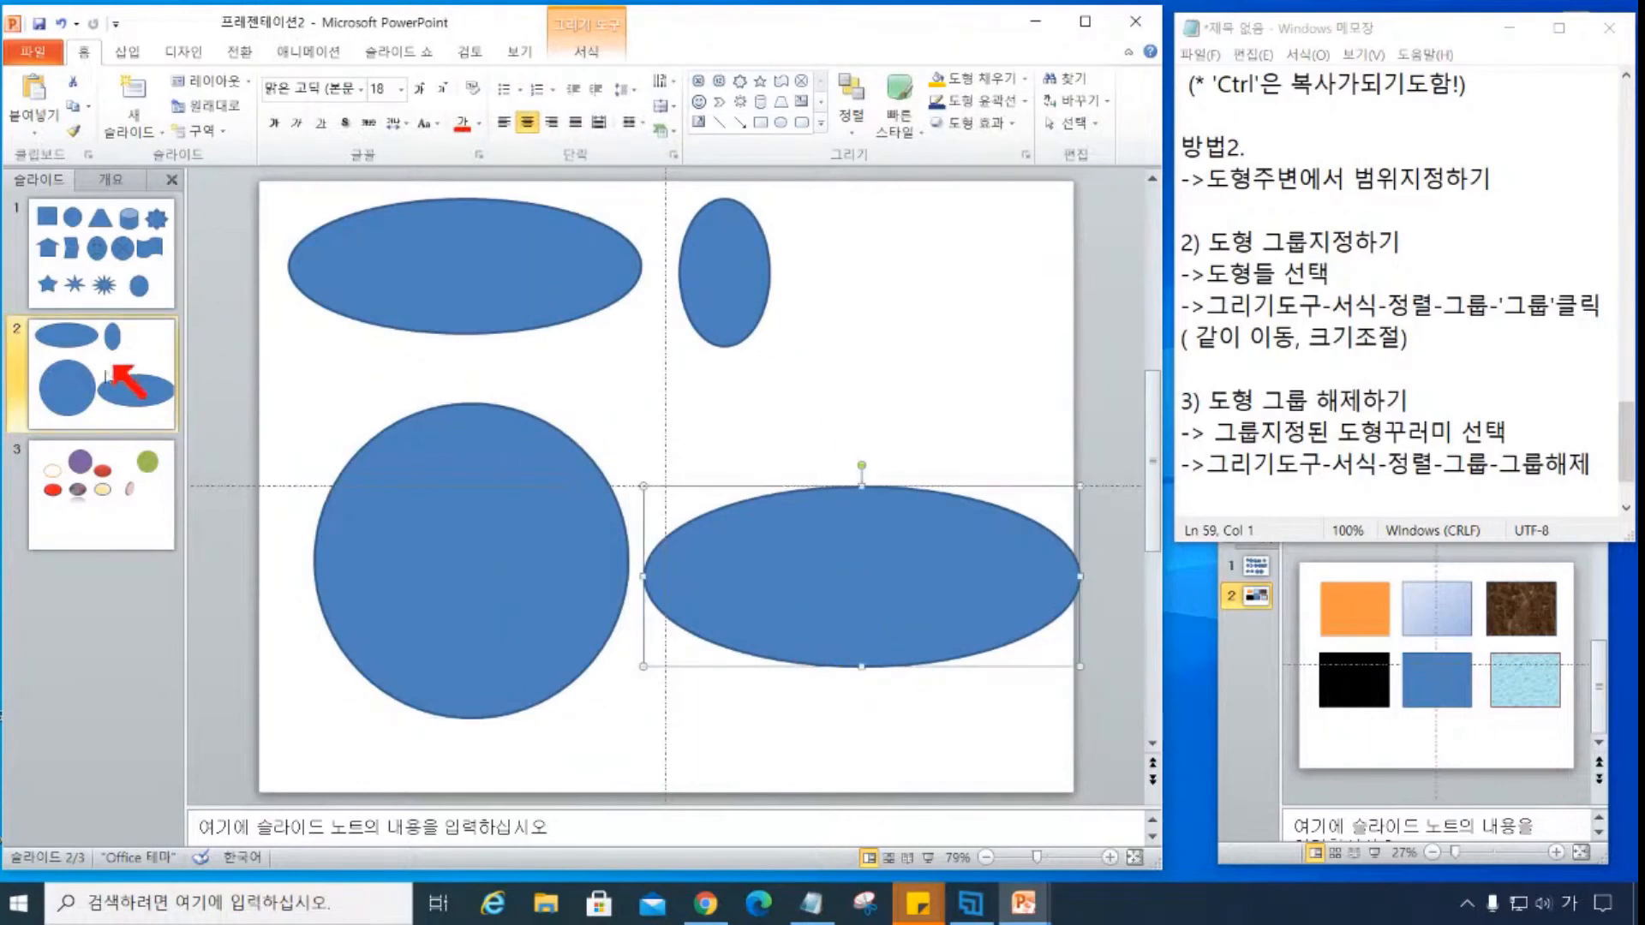
click(80, 467)
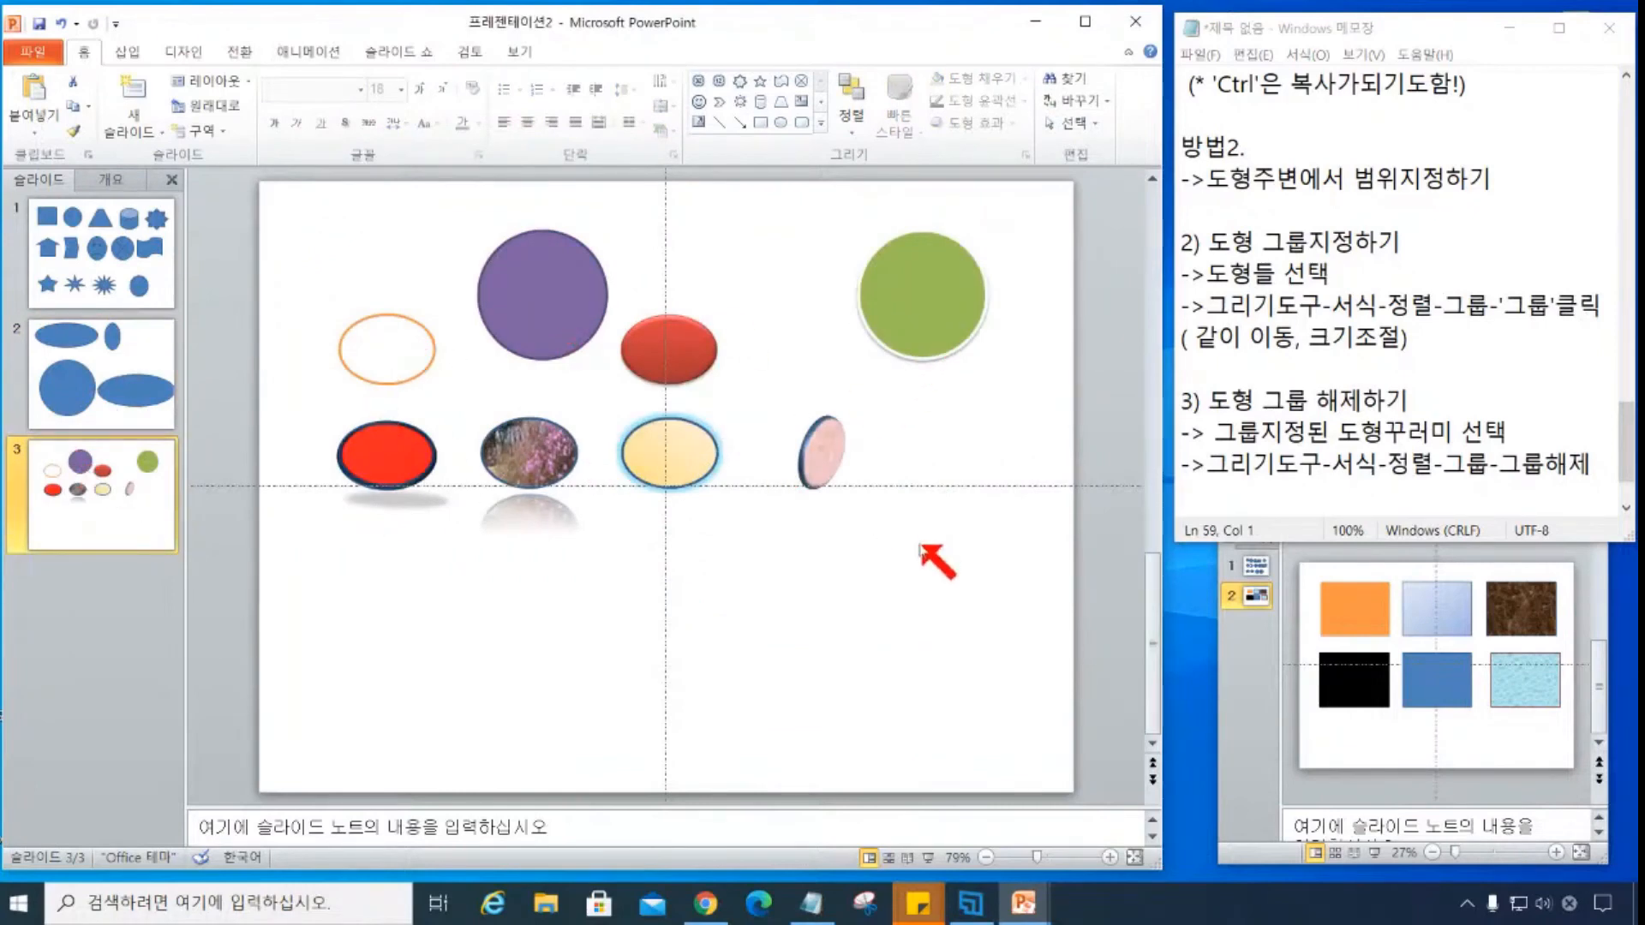
- Close the presentation 프레젠테이션2 without saving the changes
click(966, 570)
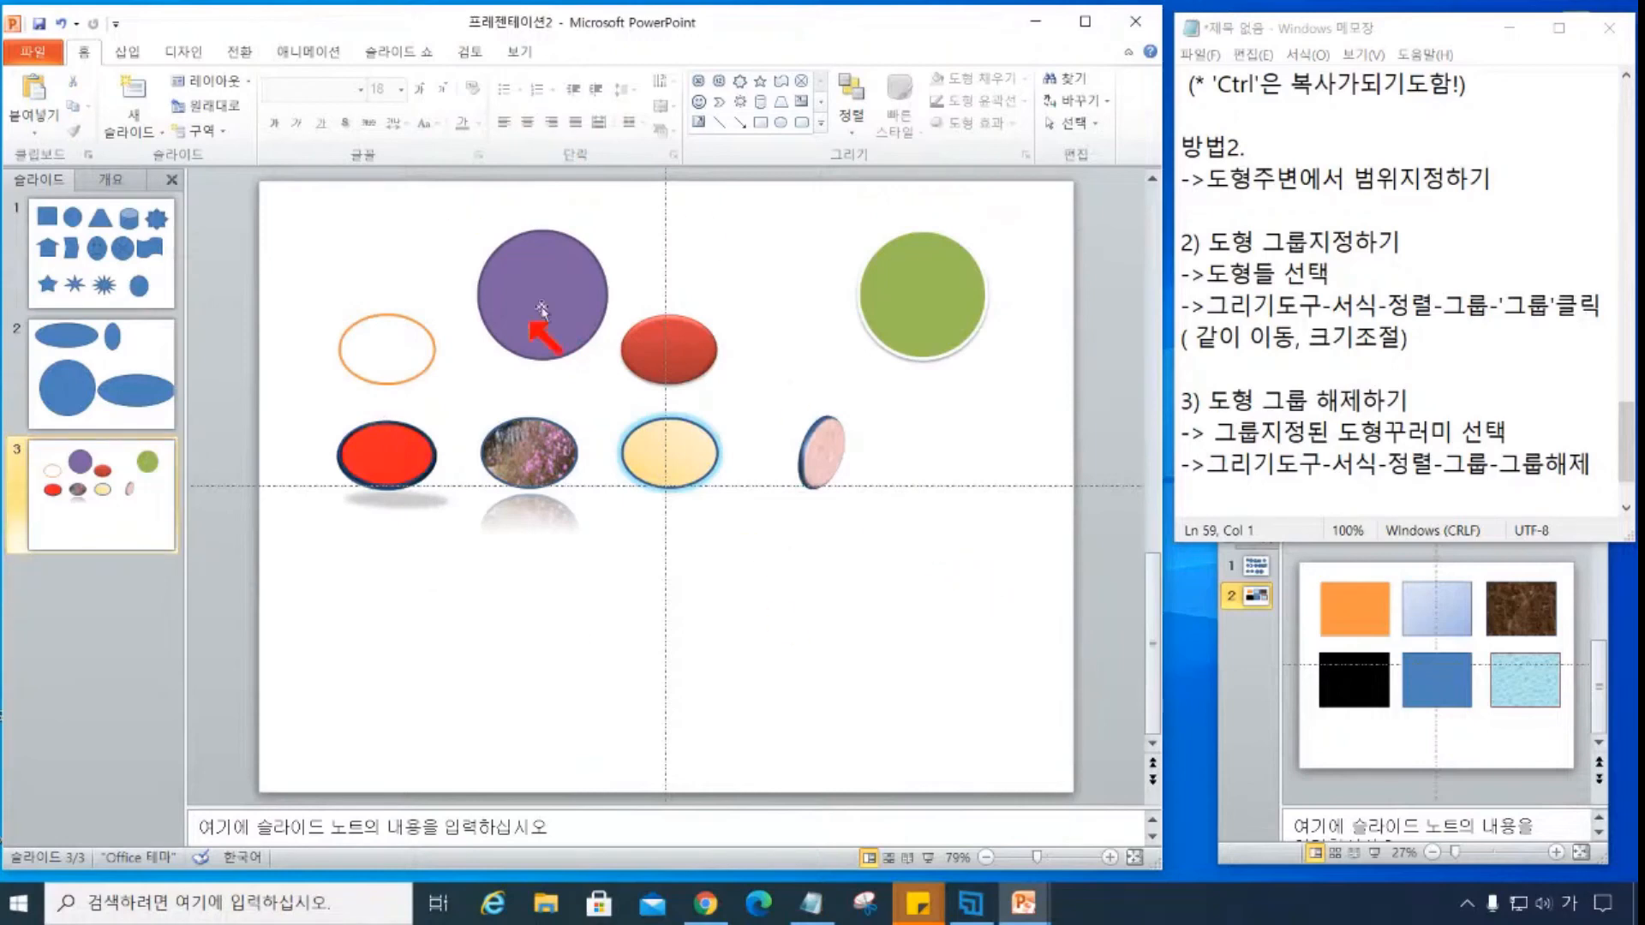
click(1137, 23)
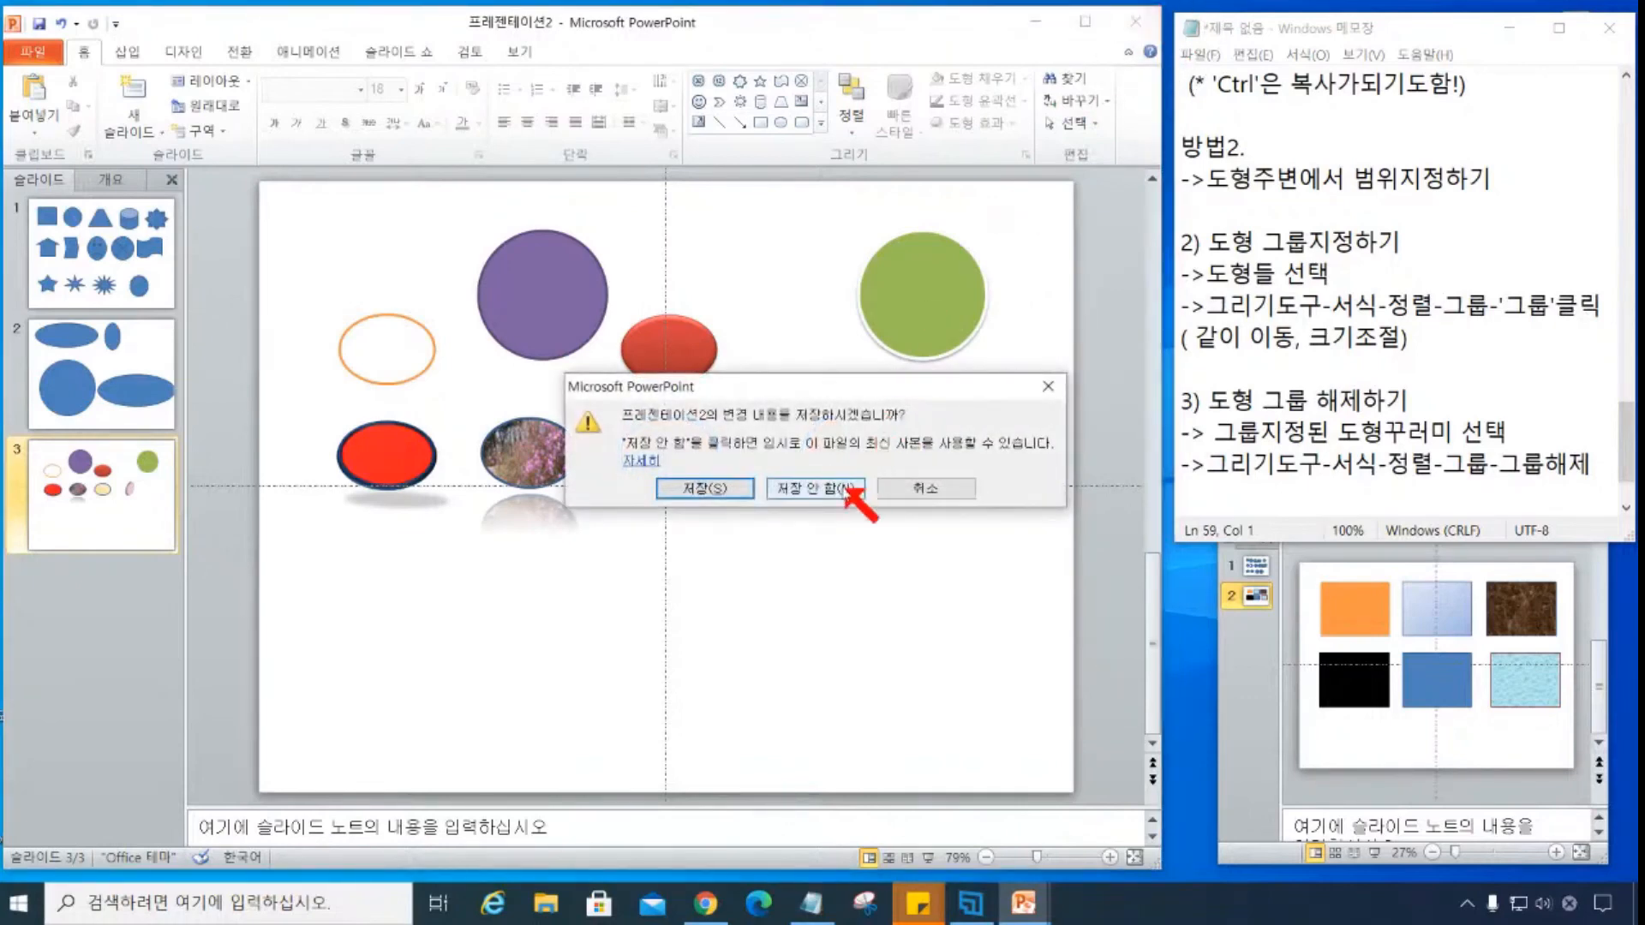
click(846, 488)
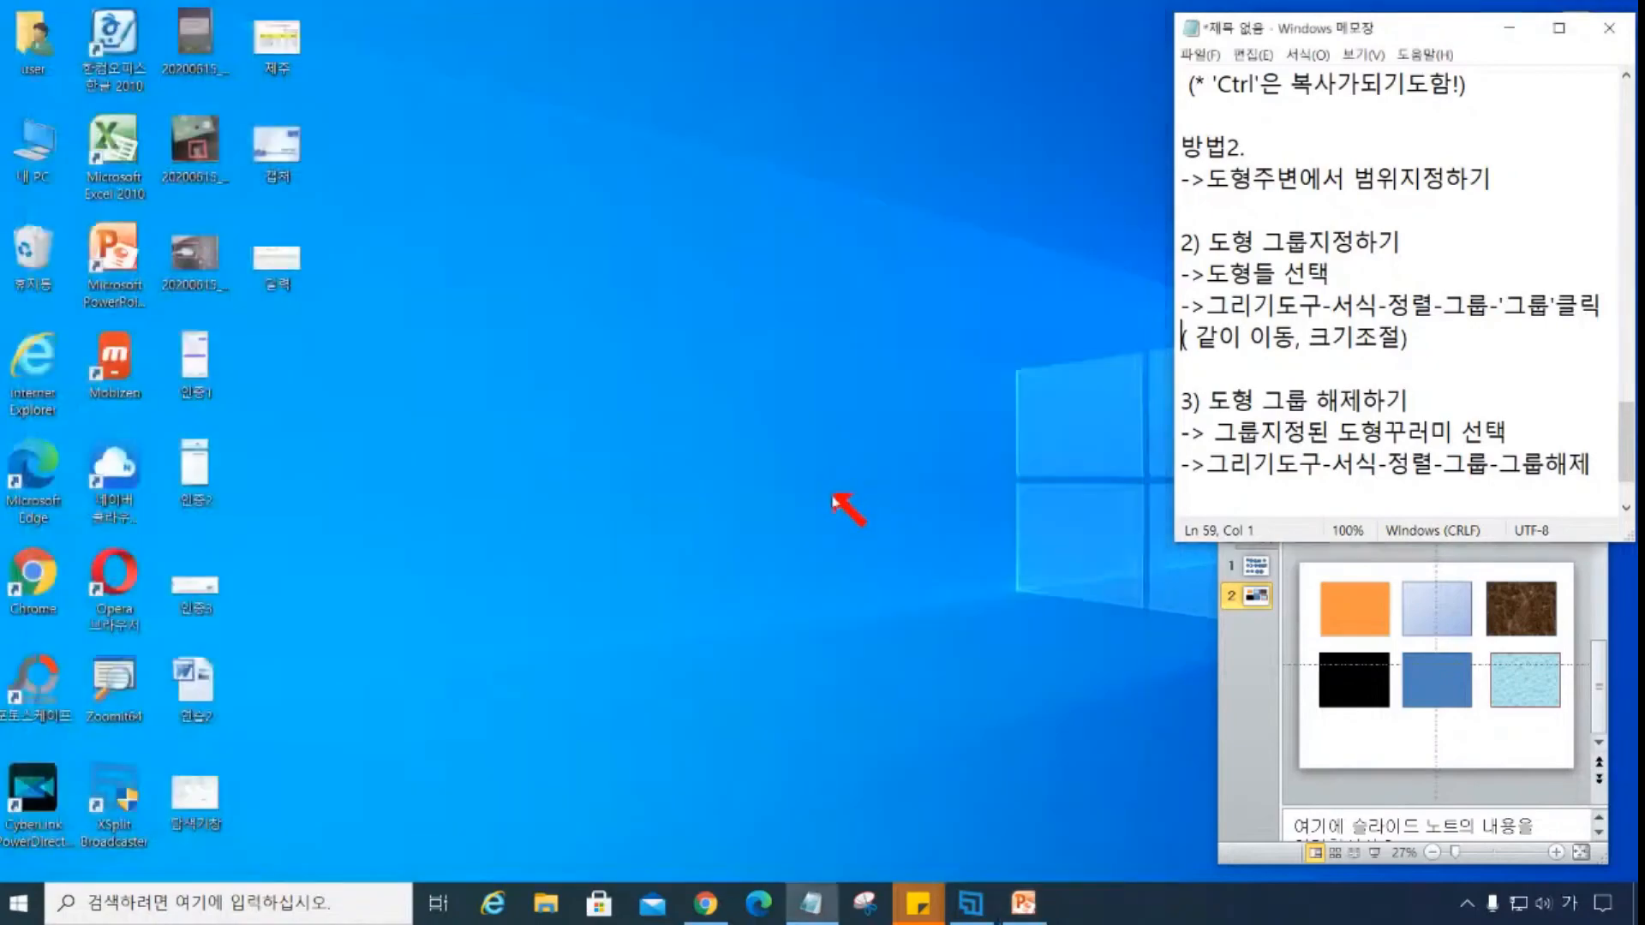